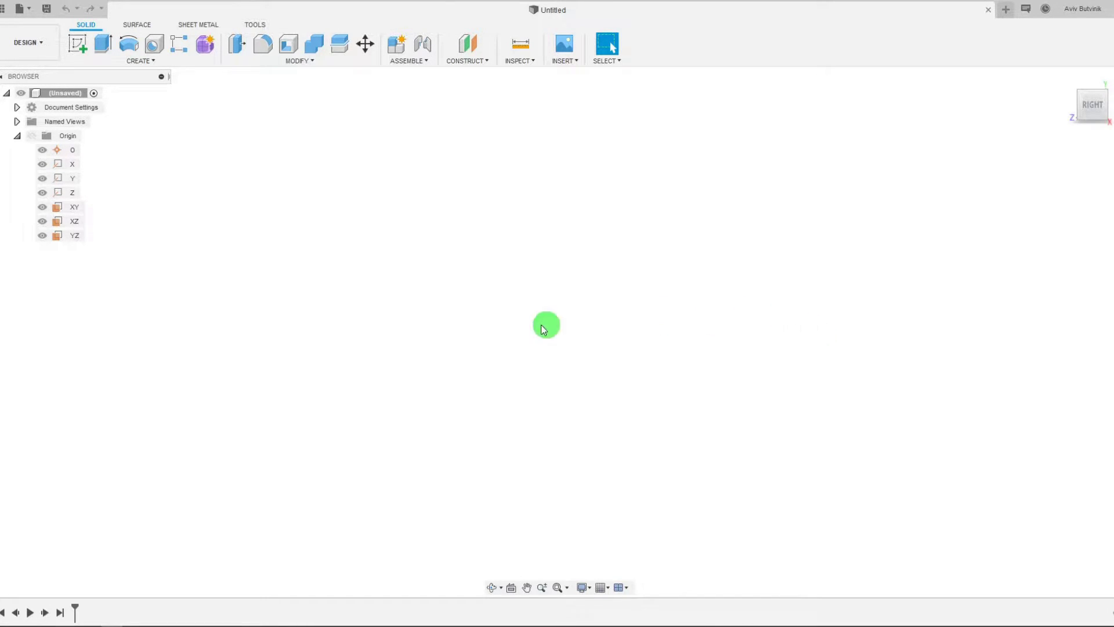
Step: Select the YZ plane in the browser's Origin folder and create a sketch on it
click(71, 235)
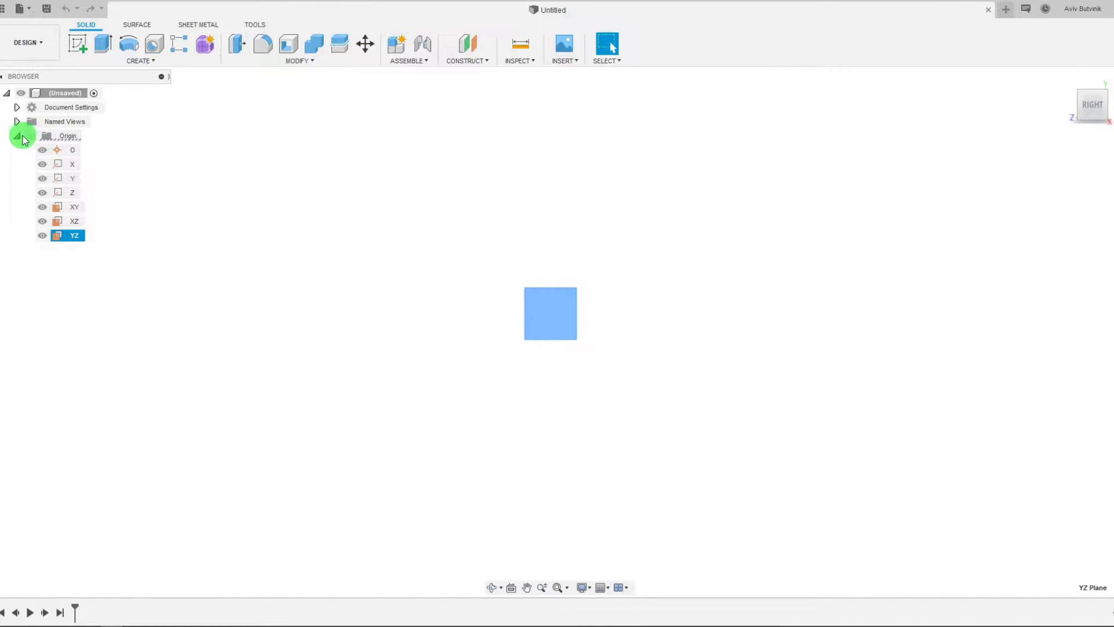
click(18, 136)
click(17, 137)
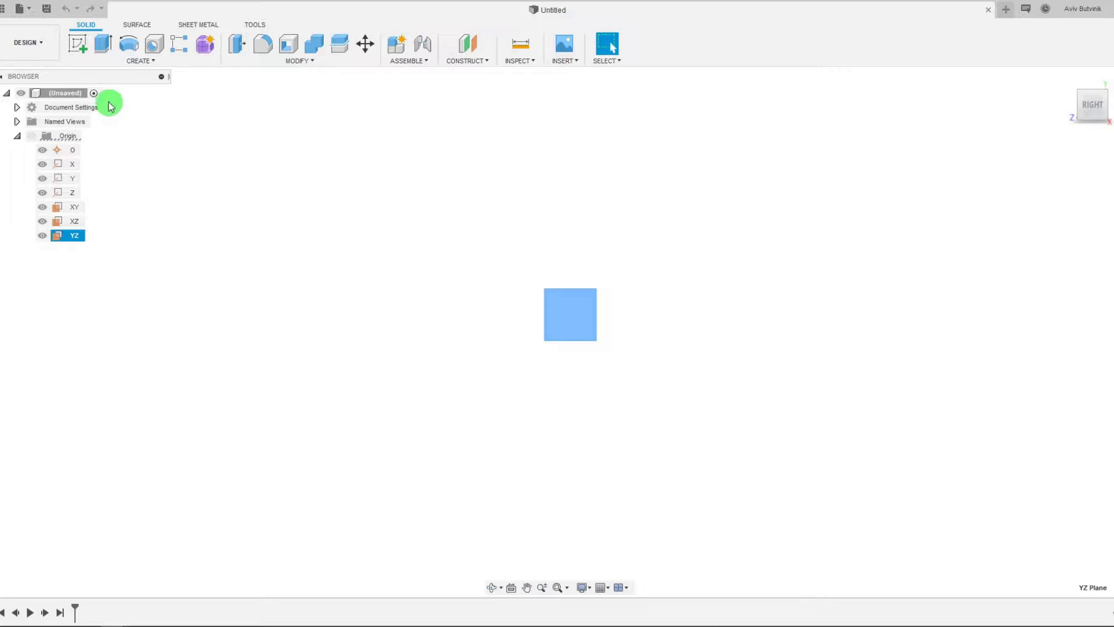
click(79, 55)
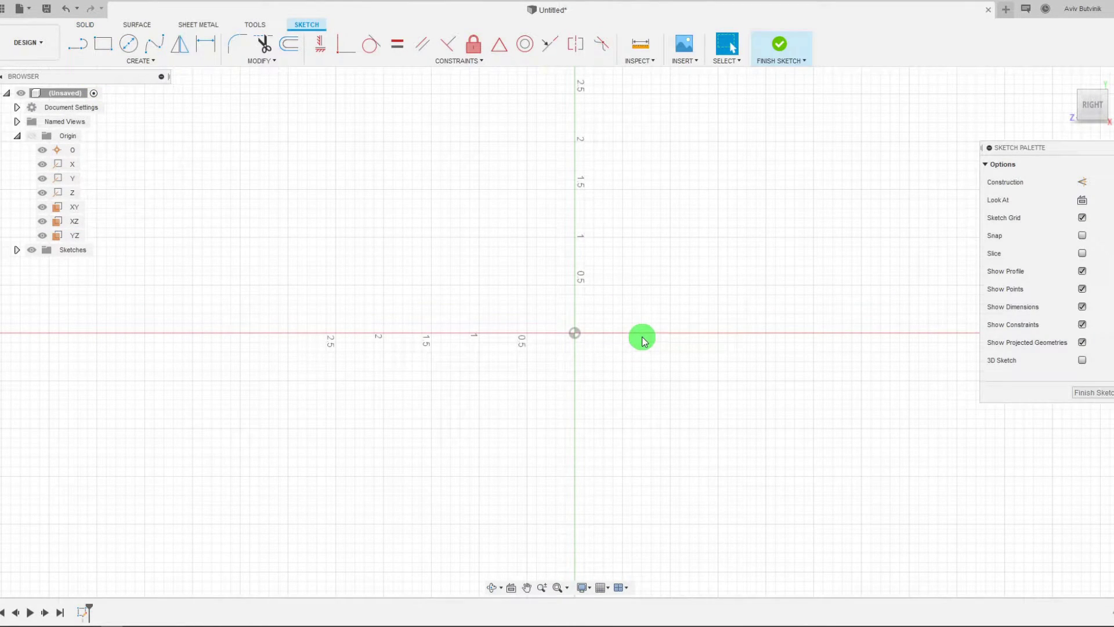
Step: Draw a 2-point rectangle from the origin toward the upper left
click(112, 61)
mouse_move(124, 89)
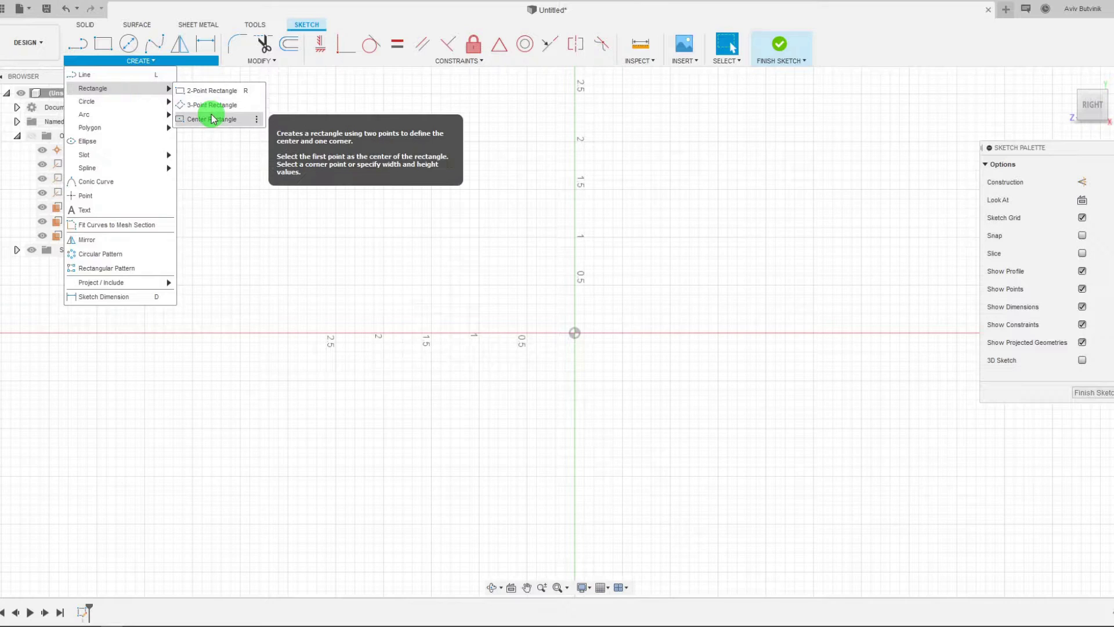
click(219, 93)
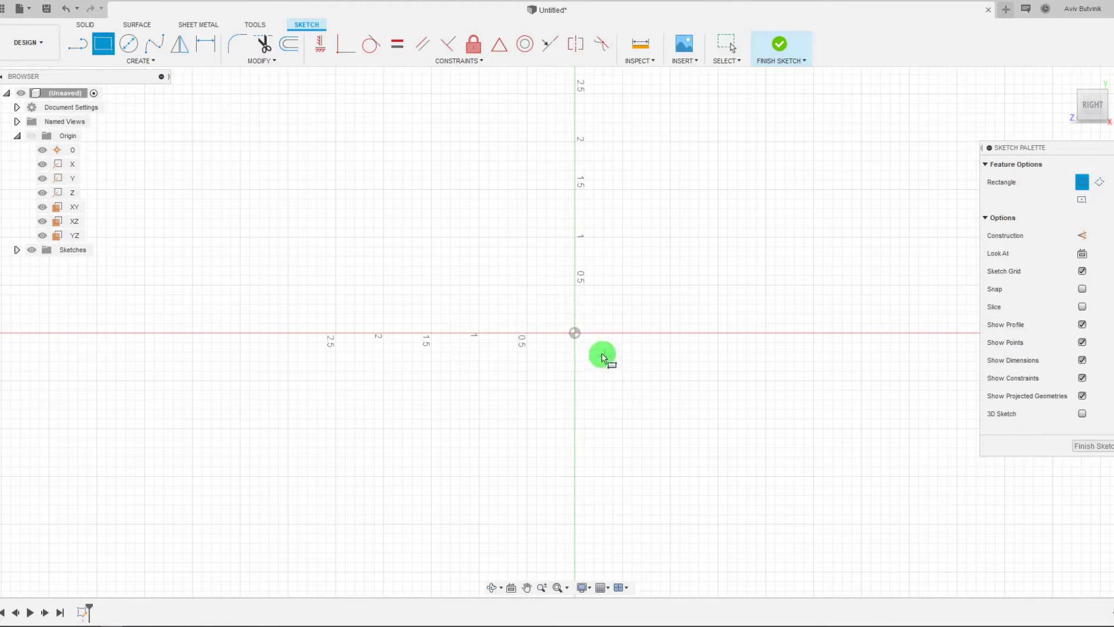
scroll(574, 333, down, 3)
mouse_move(574, 333)
mouse_down()
mouse_move(320, 281)
mouse_move(100, 306)
mouse_up()
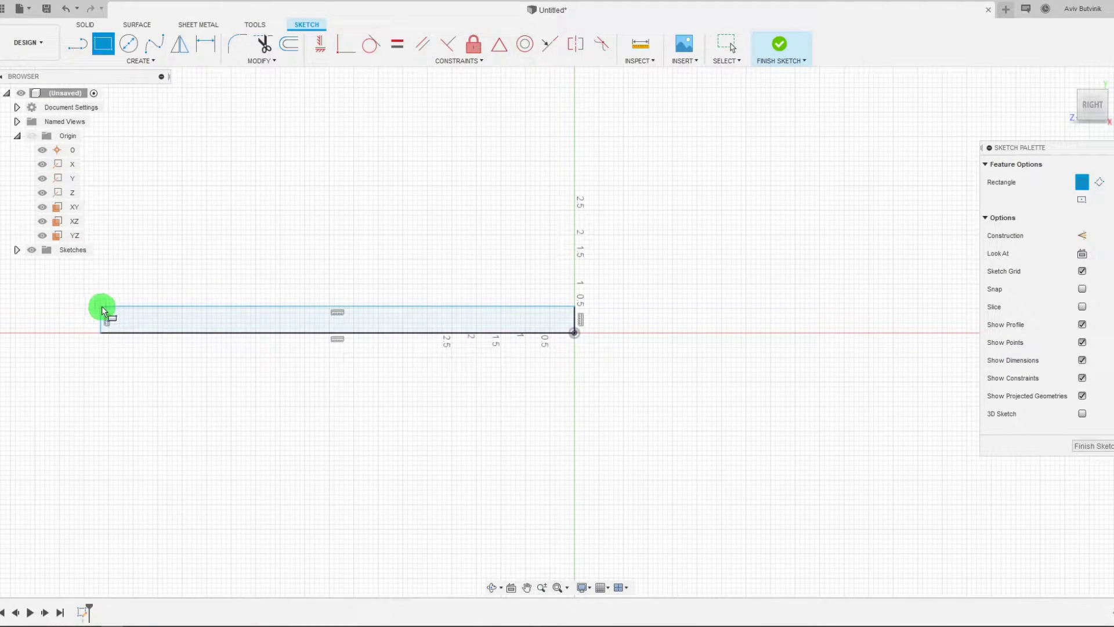
key(Escape)
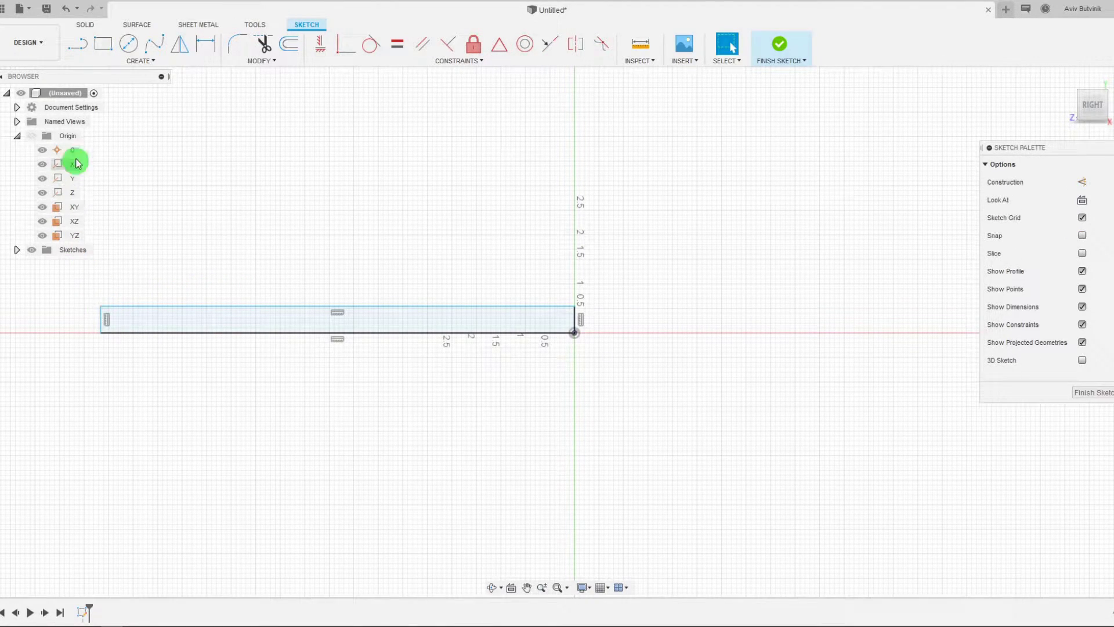
Step: Dimension the rectangle's bottom edge to a length of 10
click(199, 52)
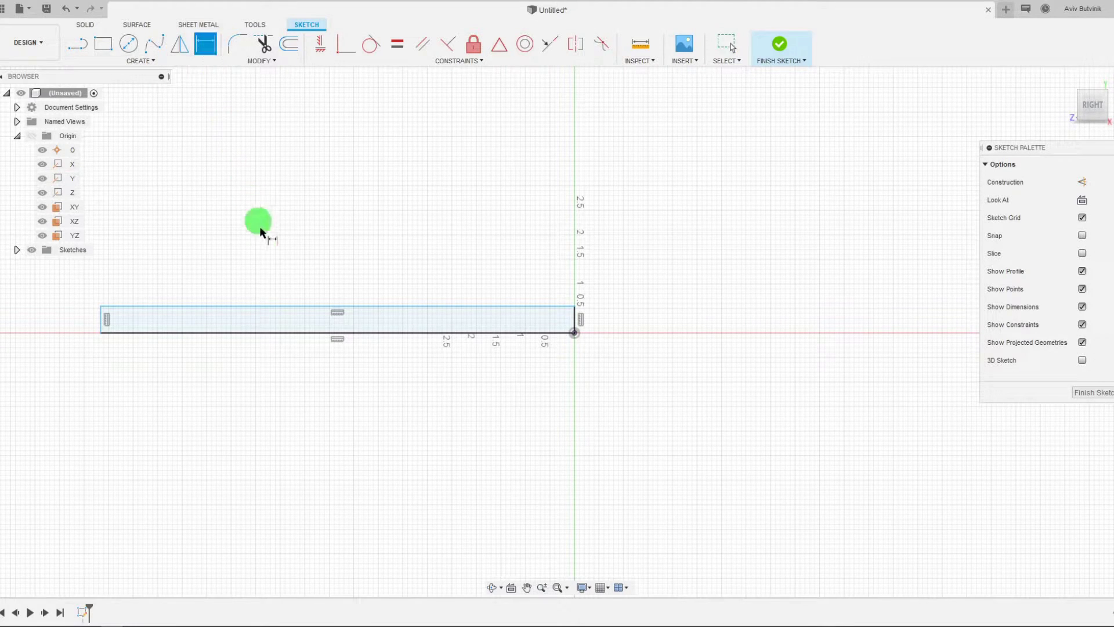
click(290, 335)
click(298, 366)
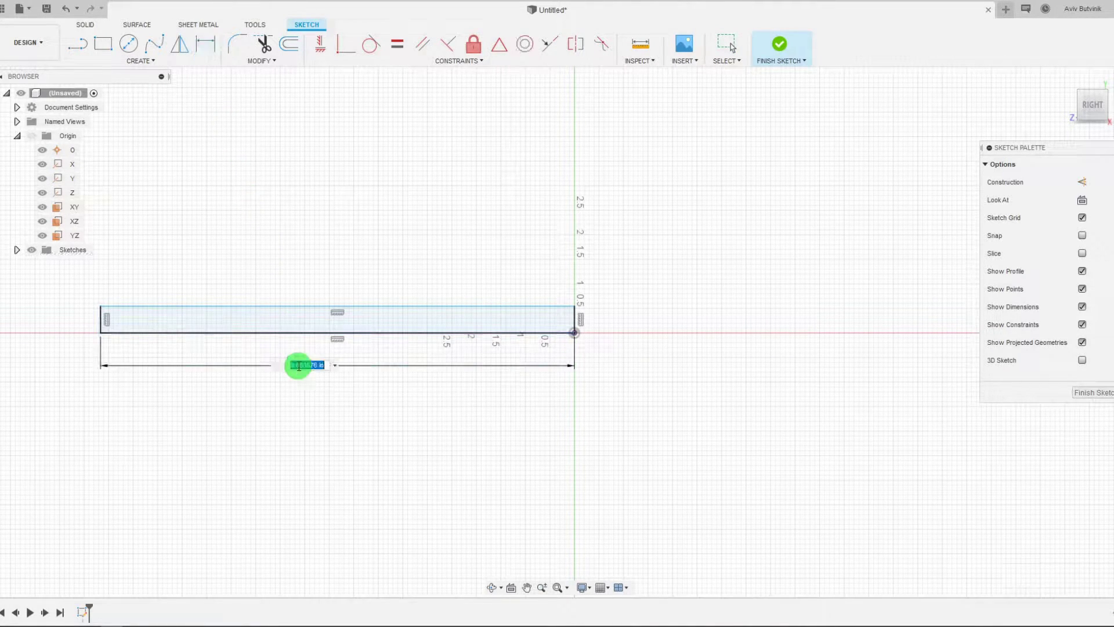
text(10)
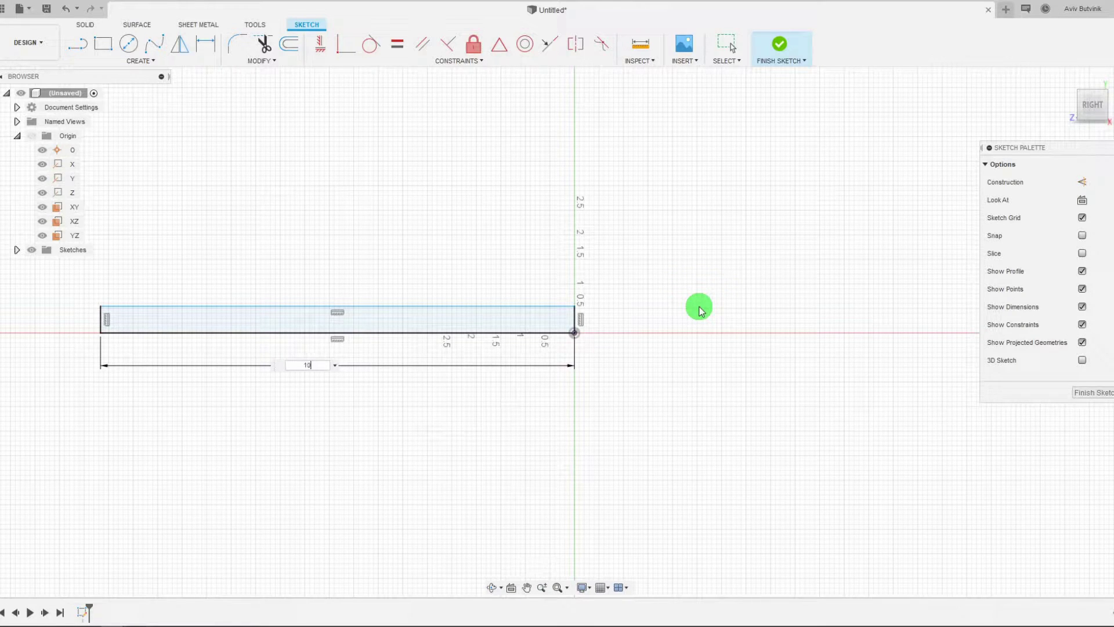
key(Return)
key(Escape)
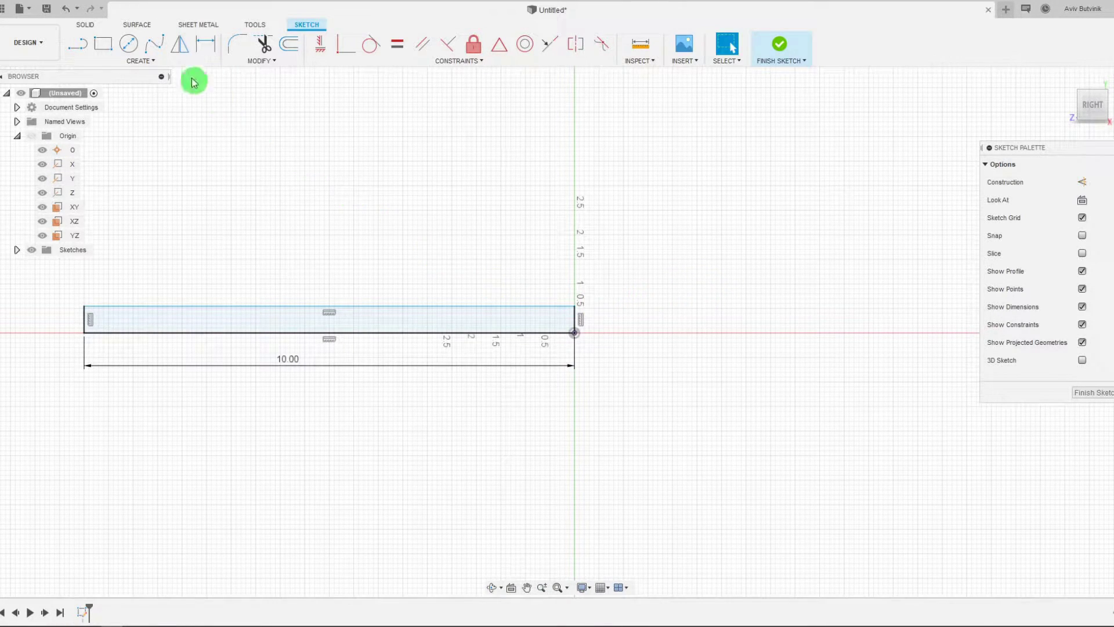
Step: Dimension the rectangle's right edge to a height of 0.25
click(202, 57)
scroll(578, 327, up, 1)
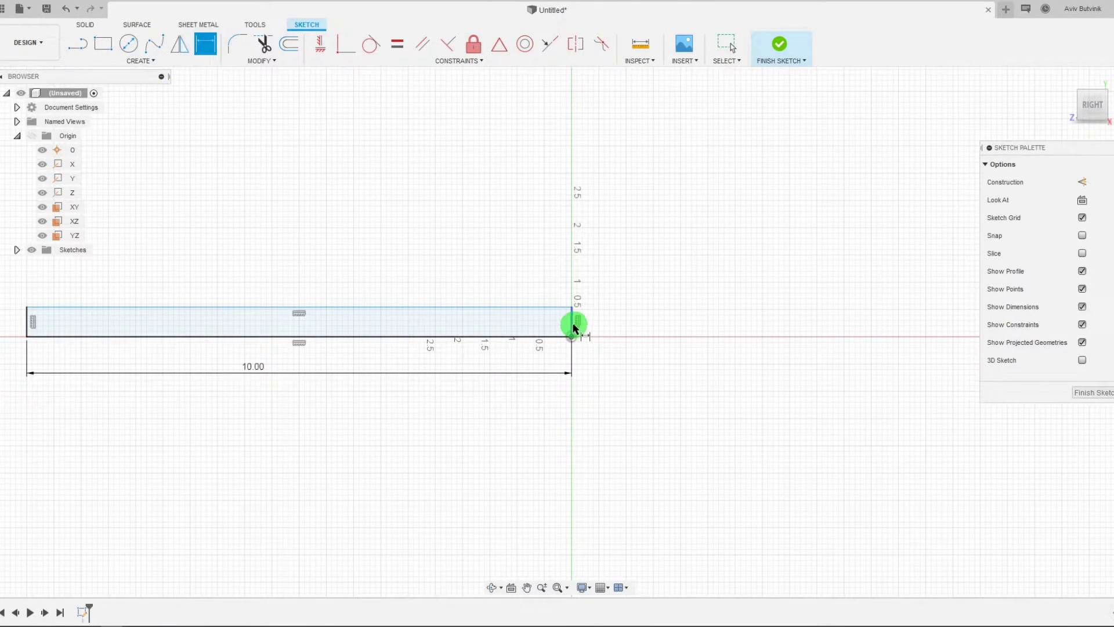
click(573, 328)
click(610, 327)
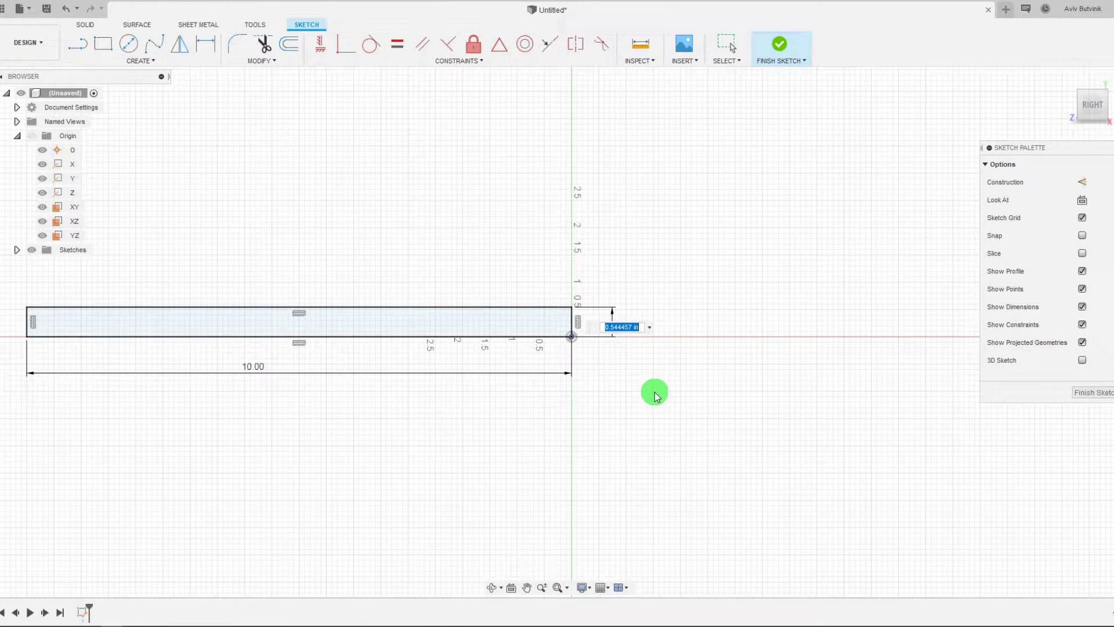
text(0.25)
key(Return)
scroll(254, 373, down, 1)
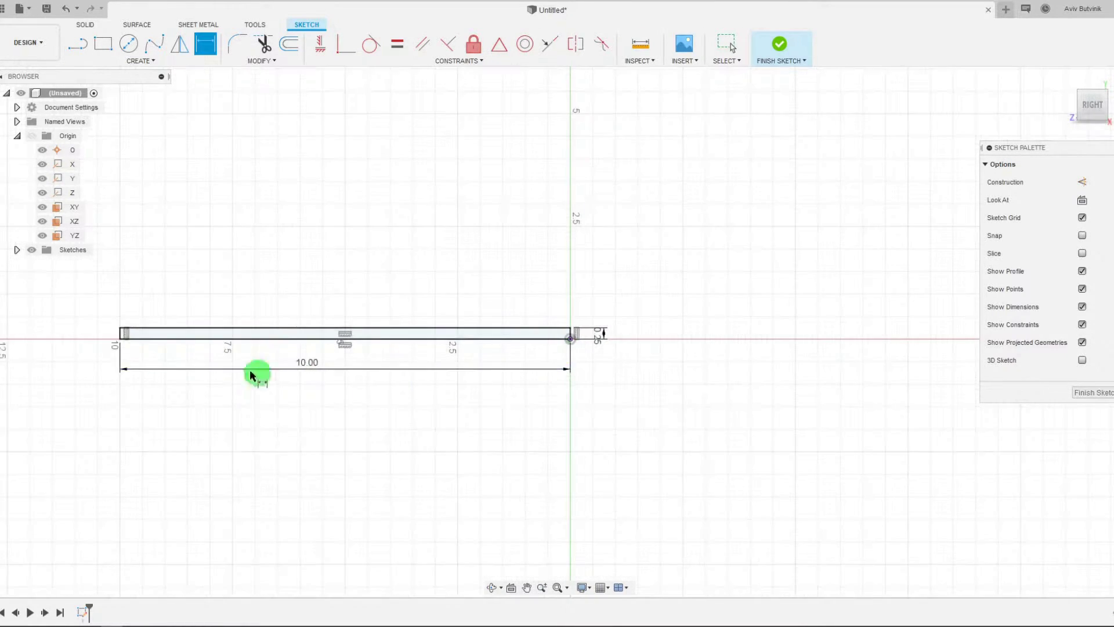
scroll(199, 324, up, 3)
scroll(281, 343, up, 1)
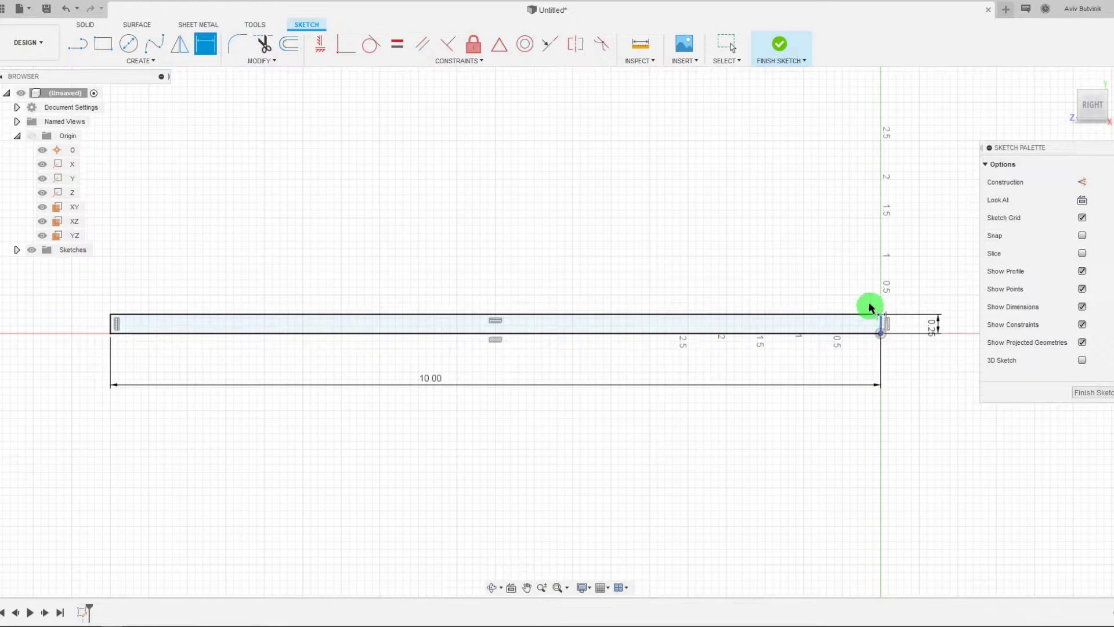
Step: Finish the sketch and revolve the rectangle 360° about its bottom line into a new body
click(779, 50)
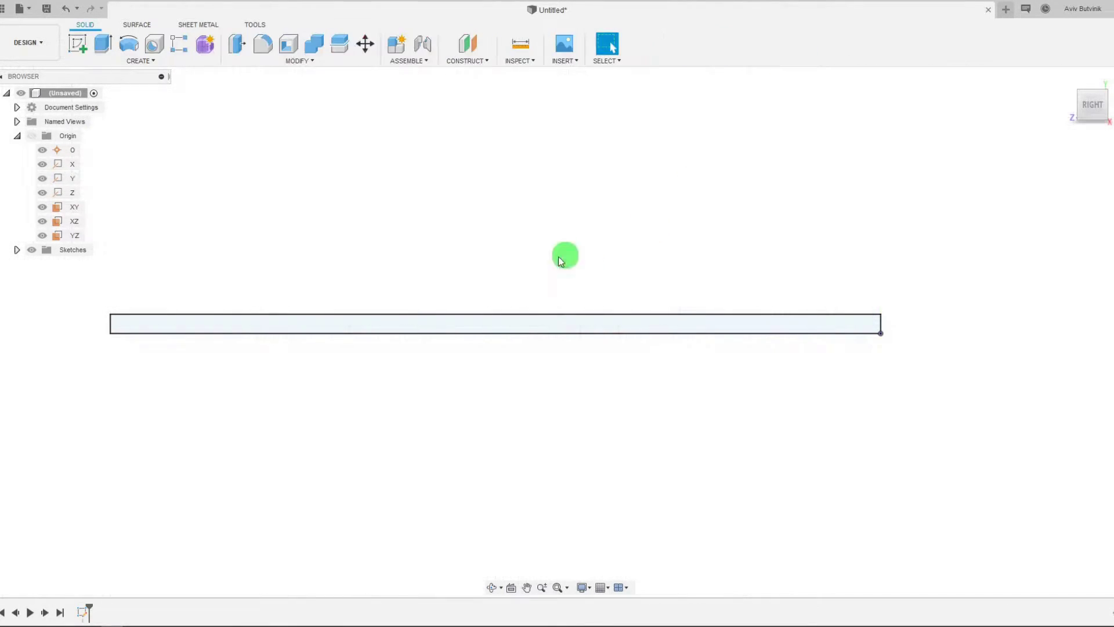
click(137, 56)
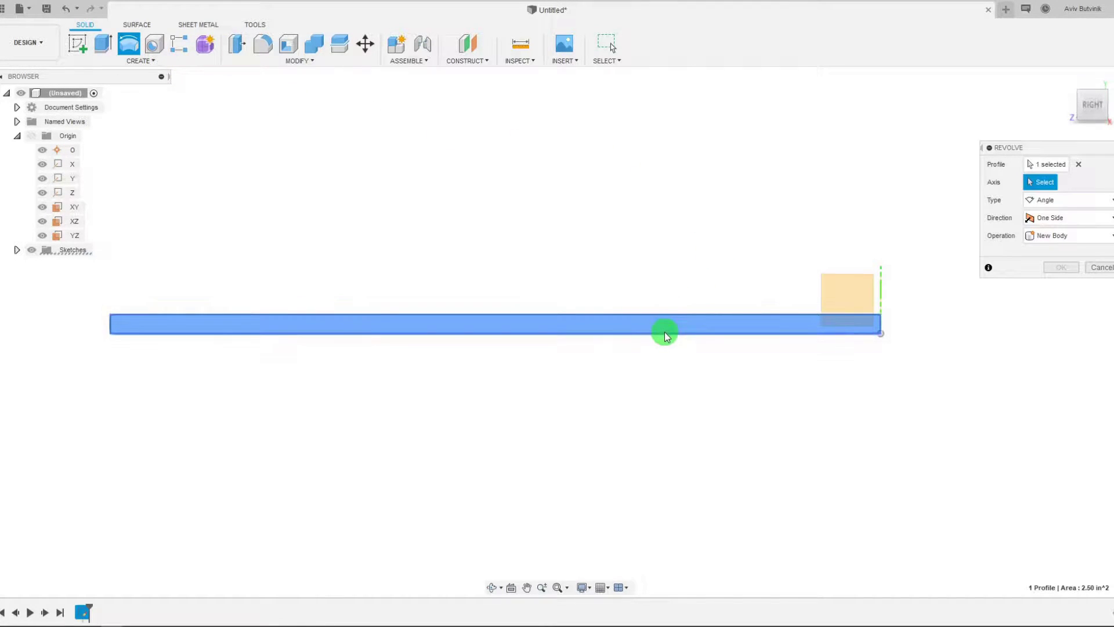
click(665, 333)
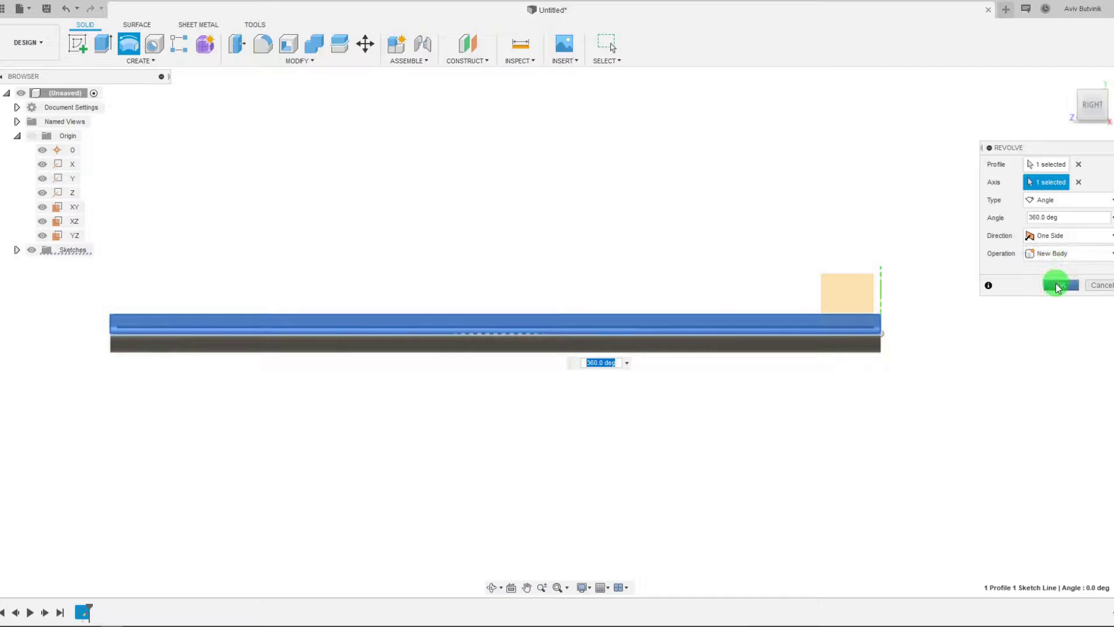
click(1057, 286)
scroll(1010, 289, down, 2)
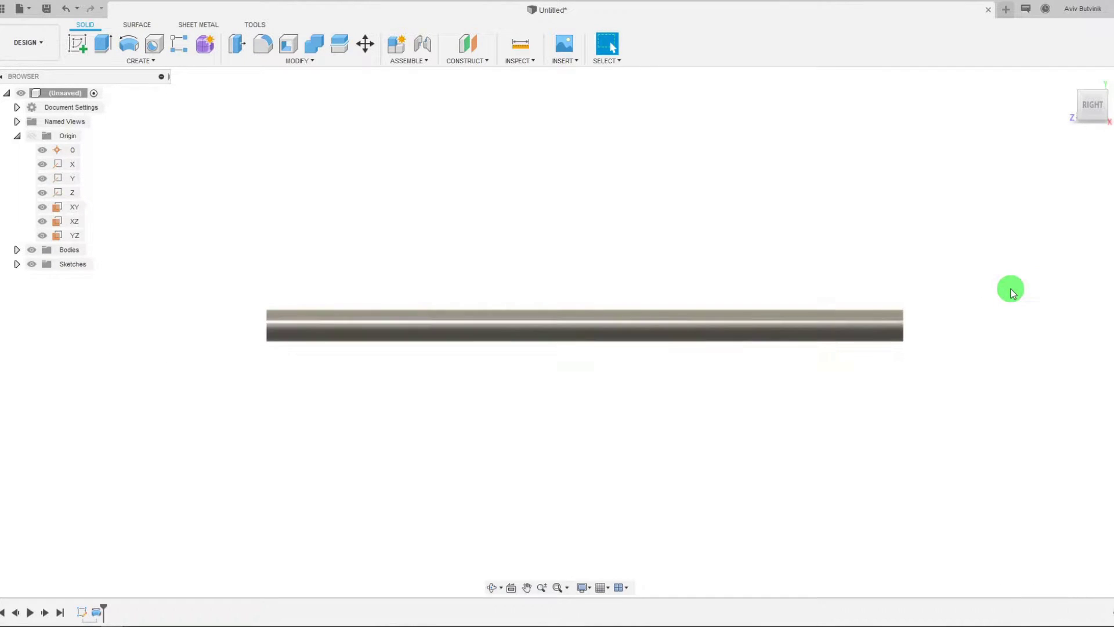
scroll(583, 314, up, 2)
scroll(592, 315, up, 1)
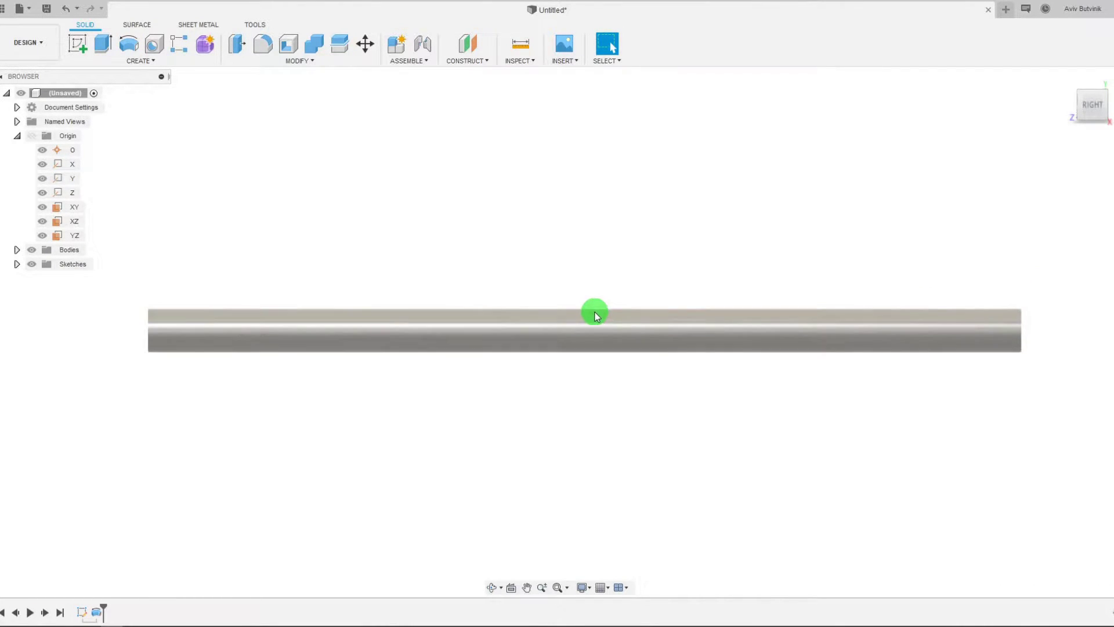
scroll(596, 311, down, 1)
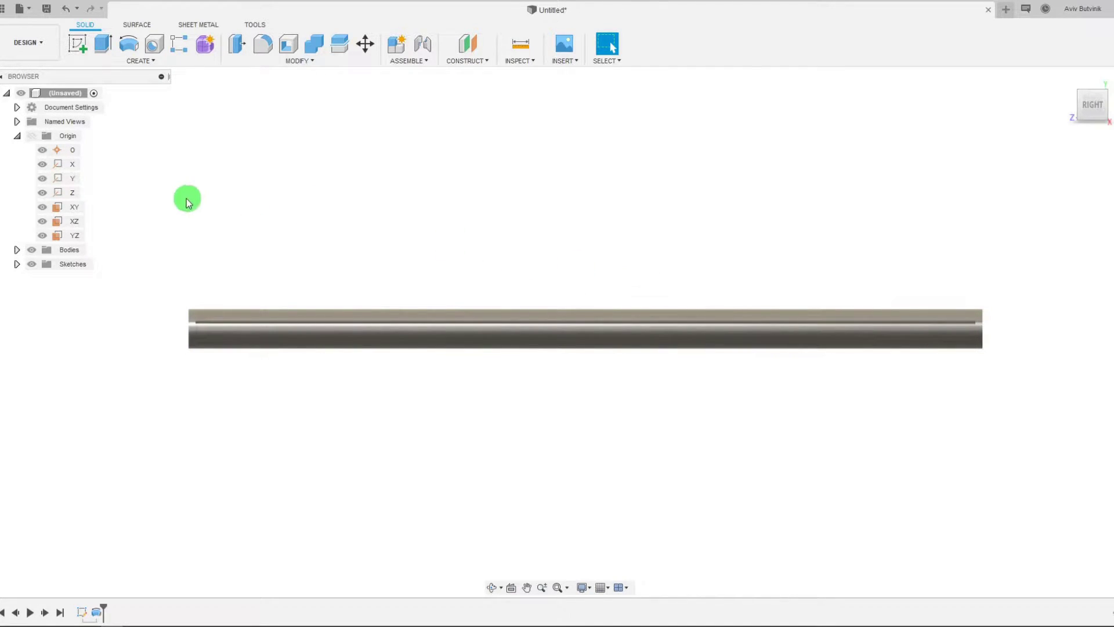
click(74, 236)
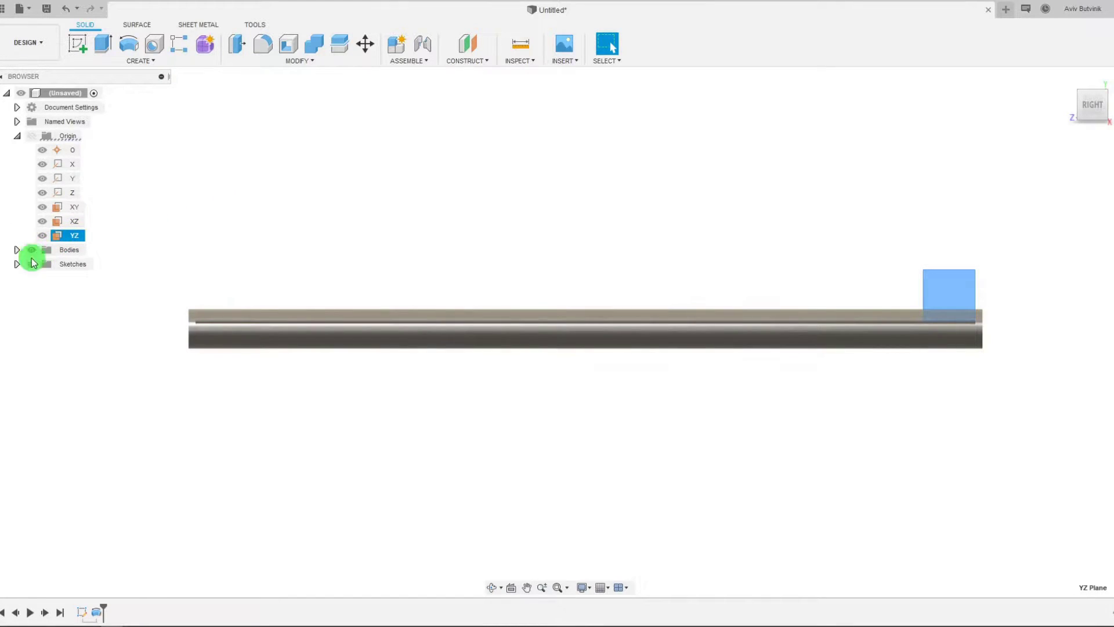
Step: Reopen Sketch1 and draw a vertical line near the rectangle's left end
right_click(81, 612)
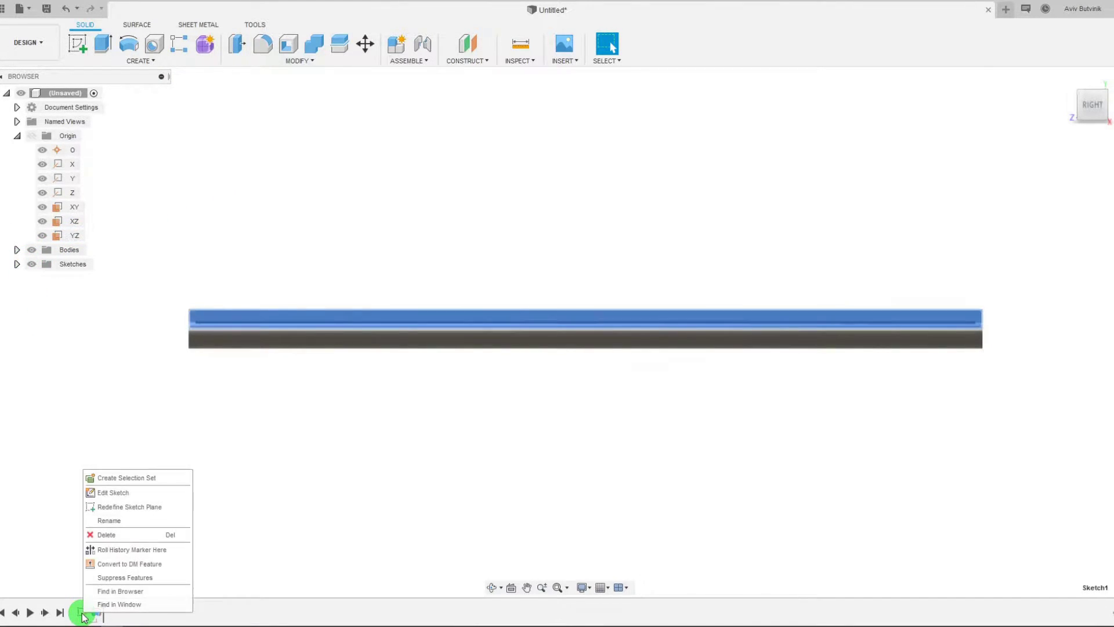
click(117, 493)
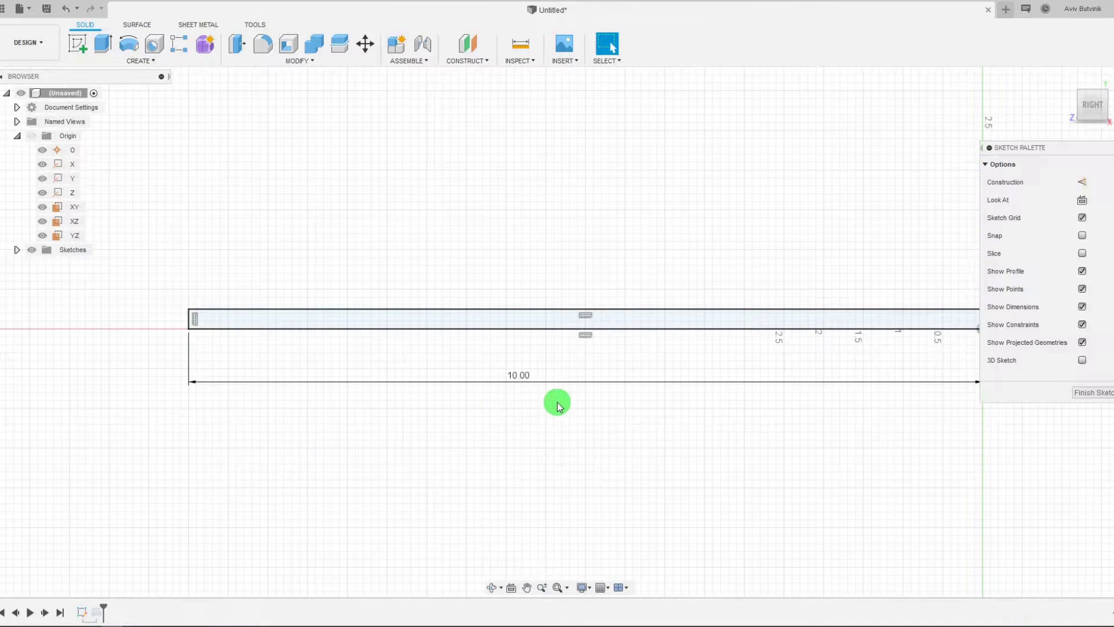
scroll(258, 322, up, 2)
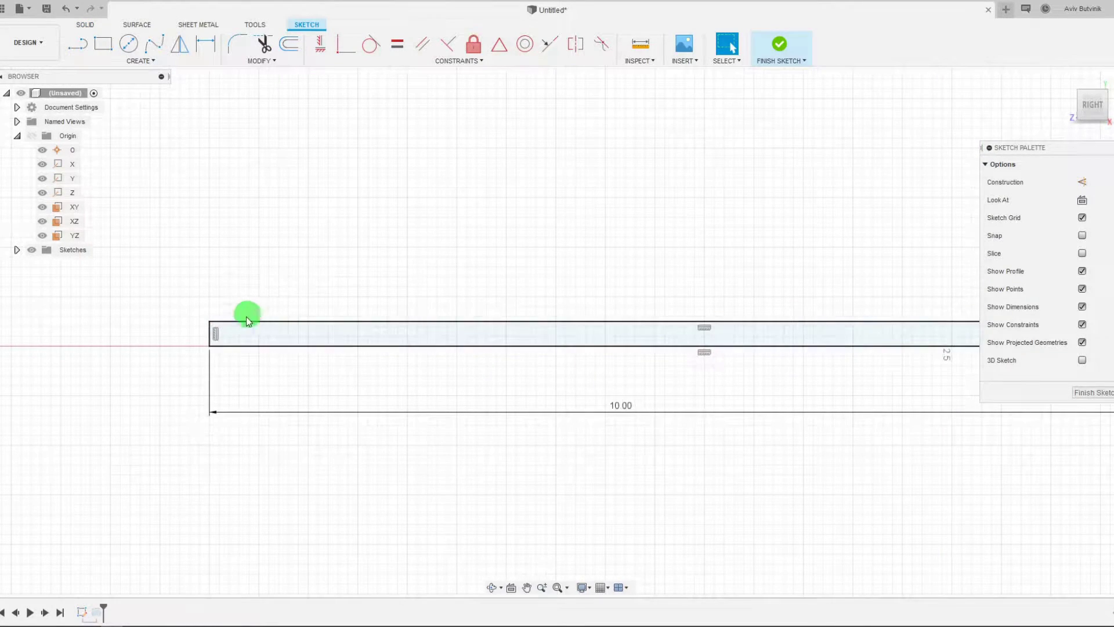
click(86, 46)
drag(282, 324, 267, 348)
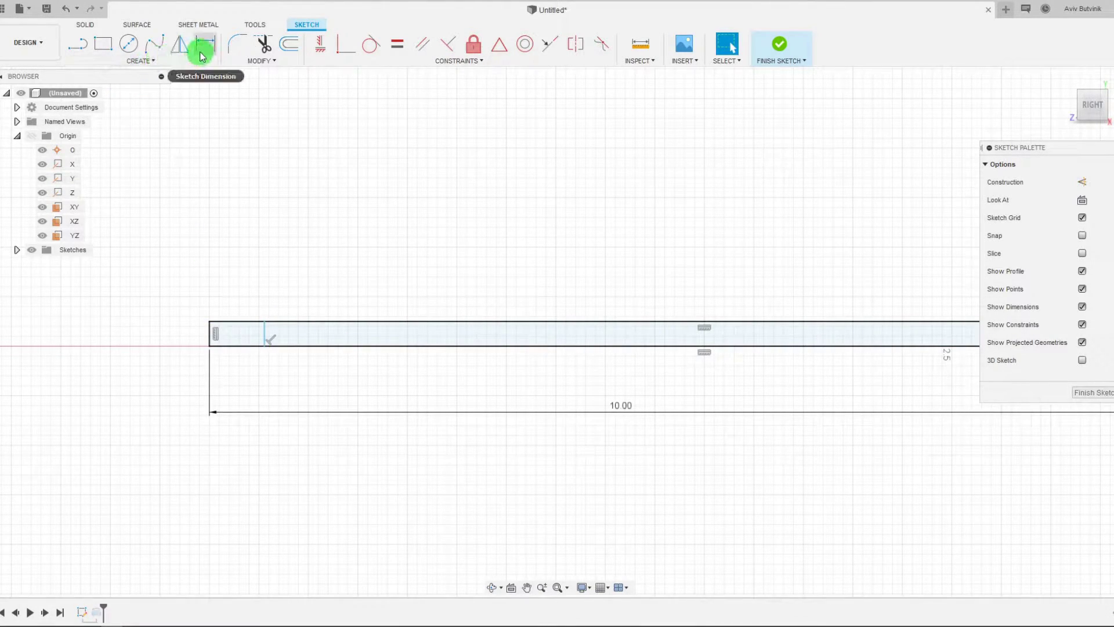
Step: Dimension the line 0.50 from the rectangle's left edge and finish the sketch
click(205, 45)
click(265, 332)
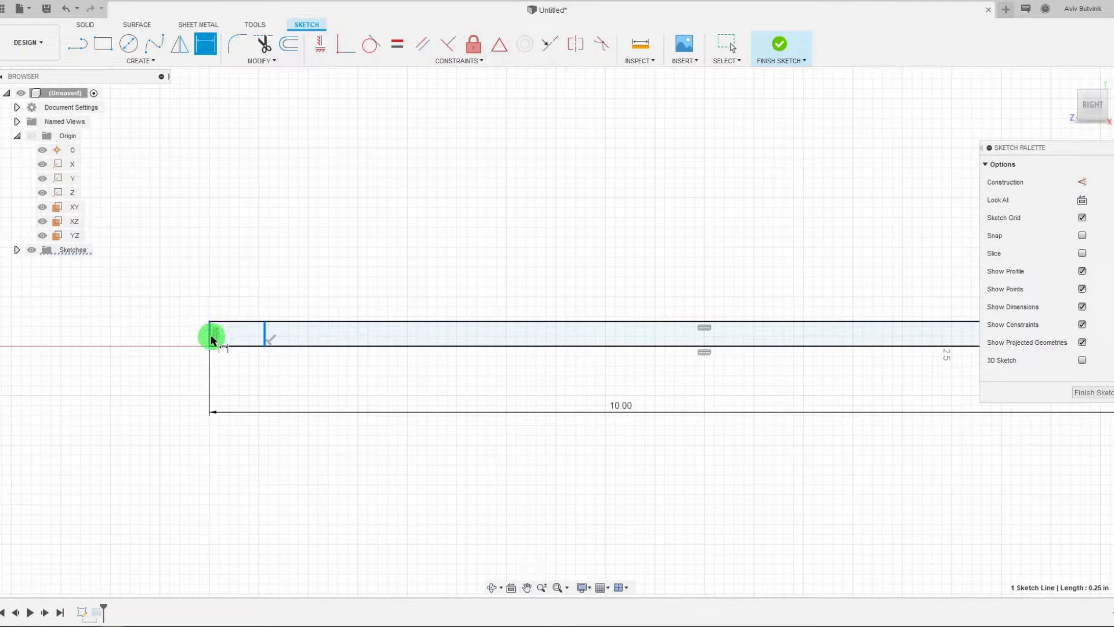
click(218, 326)
click(229, 301)
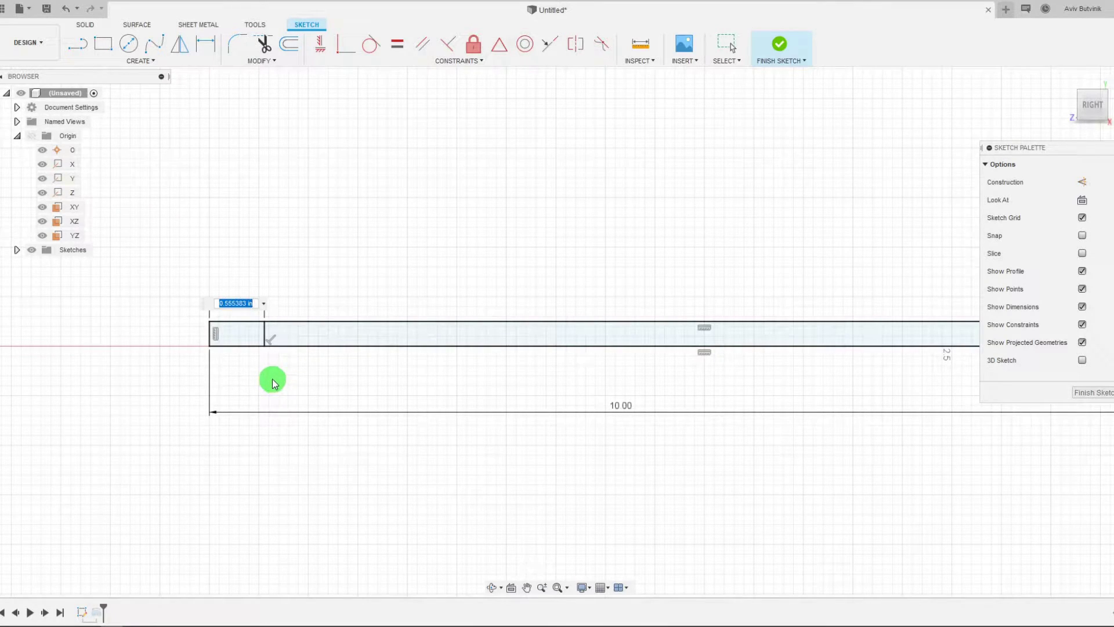
text(0.5)
key(Return)
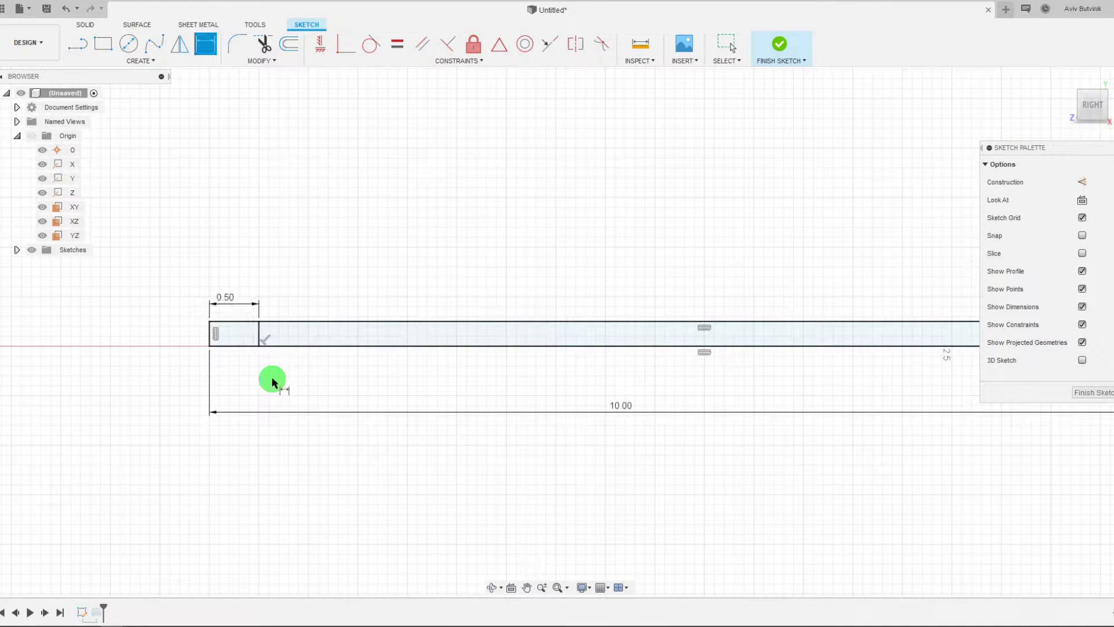
key(Escape)
scroll(312, 310, down, 2)
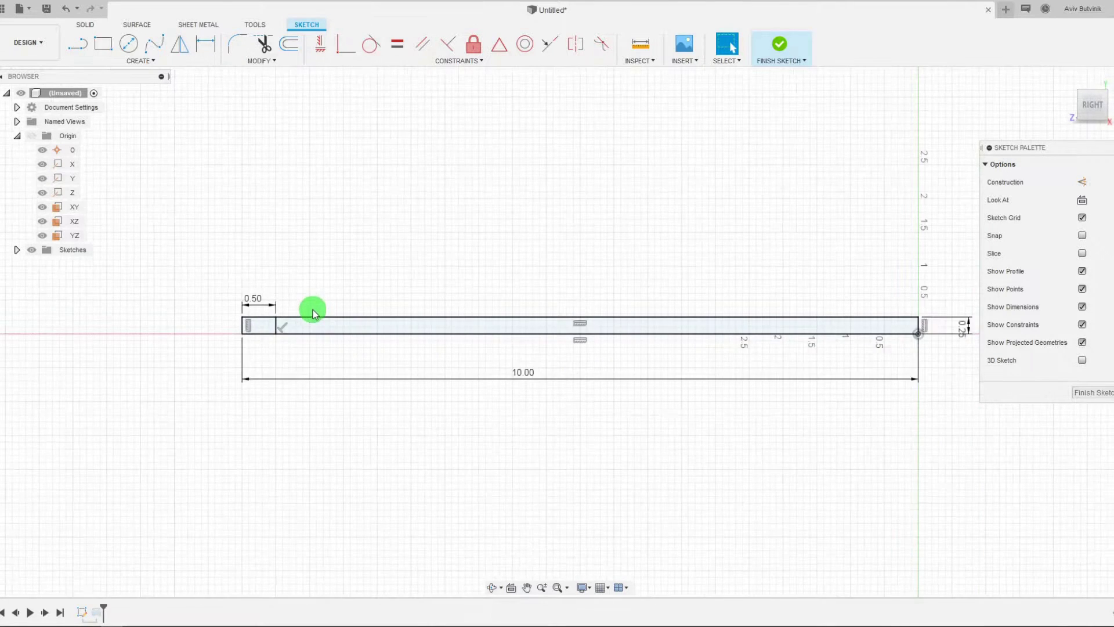
scroll(312, 313, down, 1)
scroll(499, 258, up, 1)
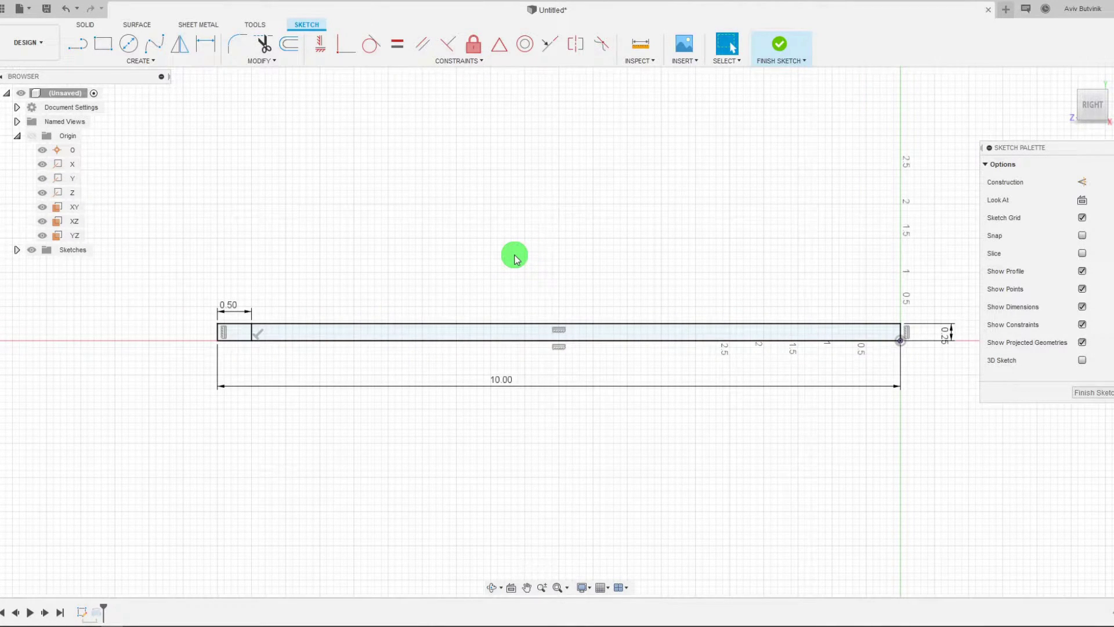
click(774, 51)
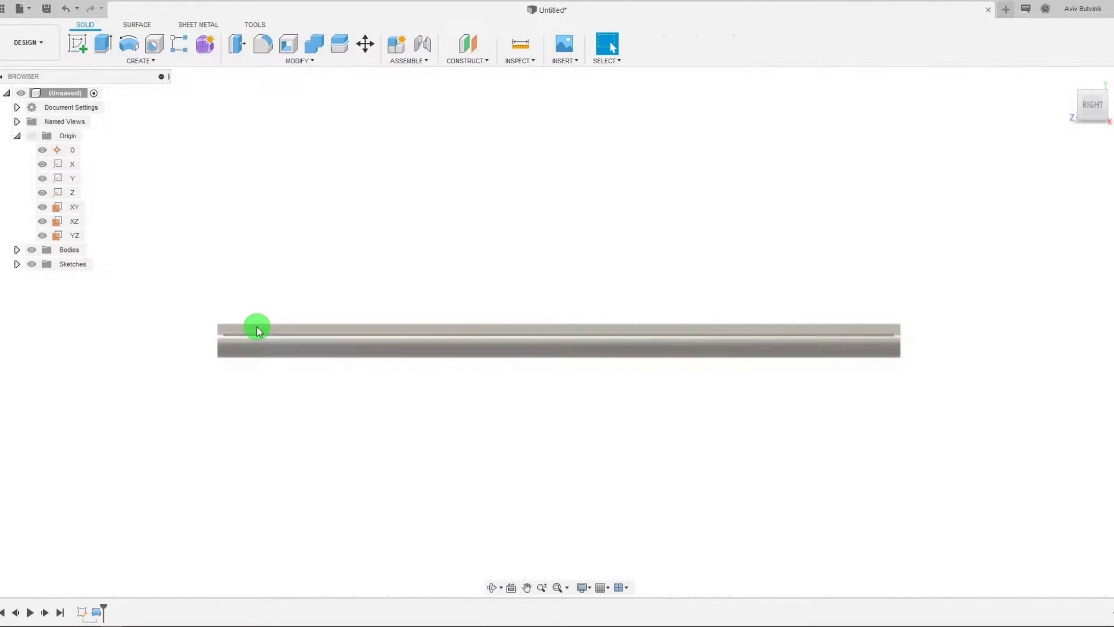
scroll(256, 326, up, 2)
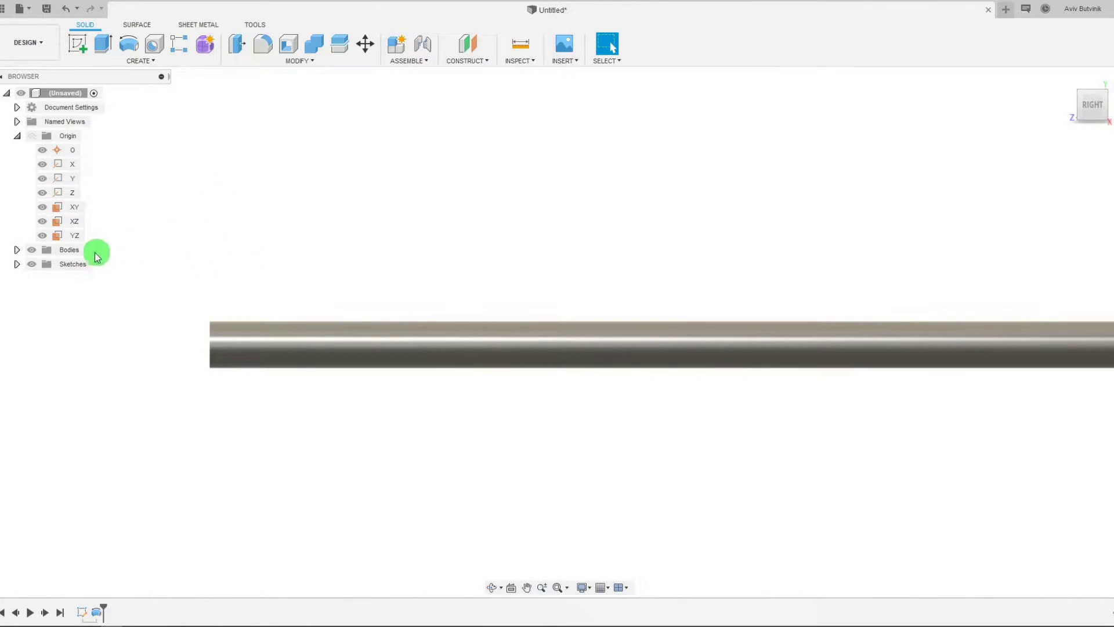
Step: Edit Revolve1 to drop the small left-end profile, keeping only the main rectangle
right_click(96, 613)
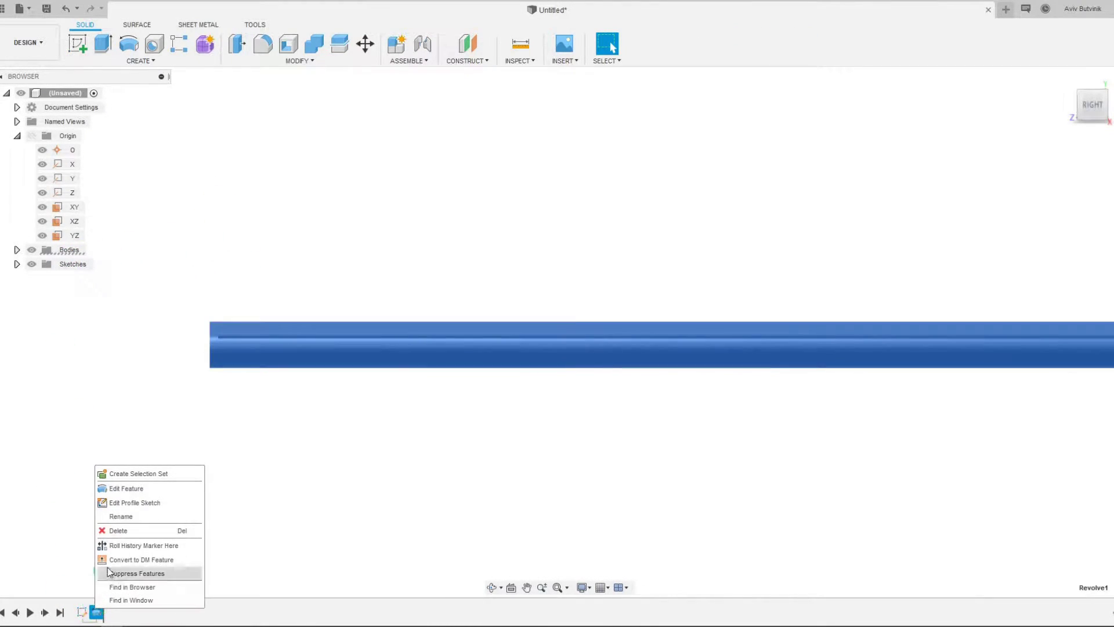
click(126, 490)
click(227, 333)
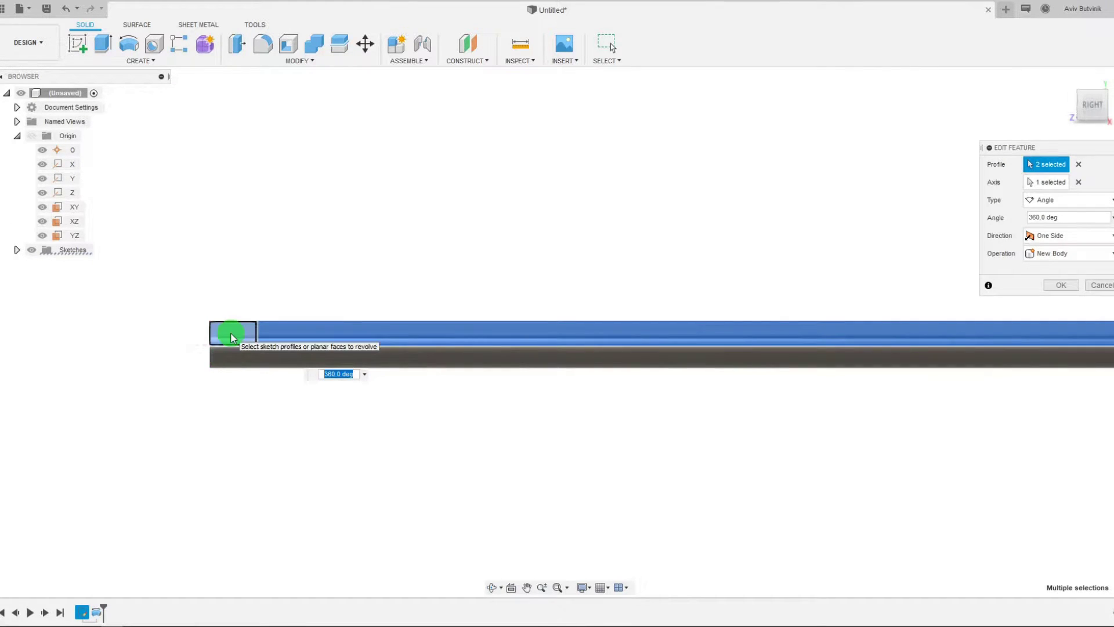
click(230, 336)
scroll(250, 334, up, 2)
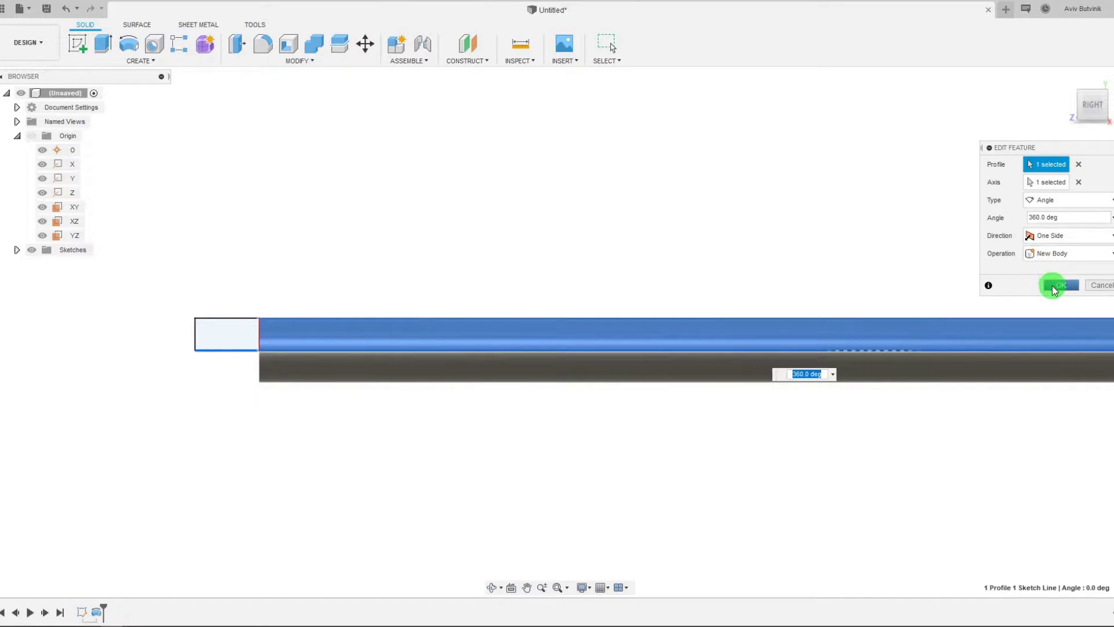
click(1052, 285)
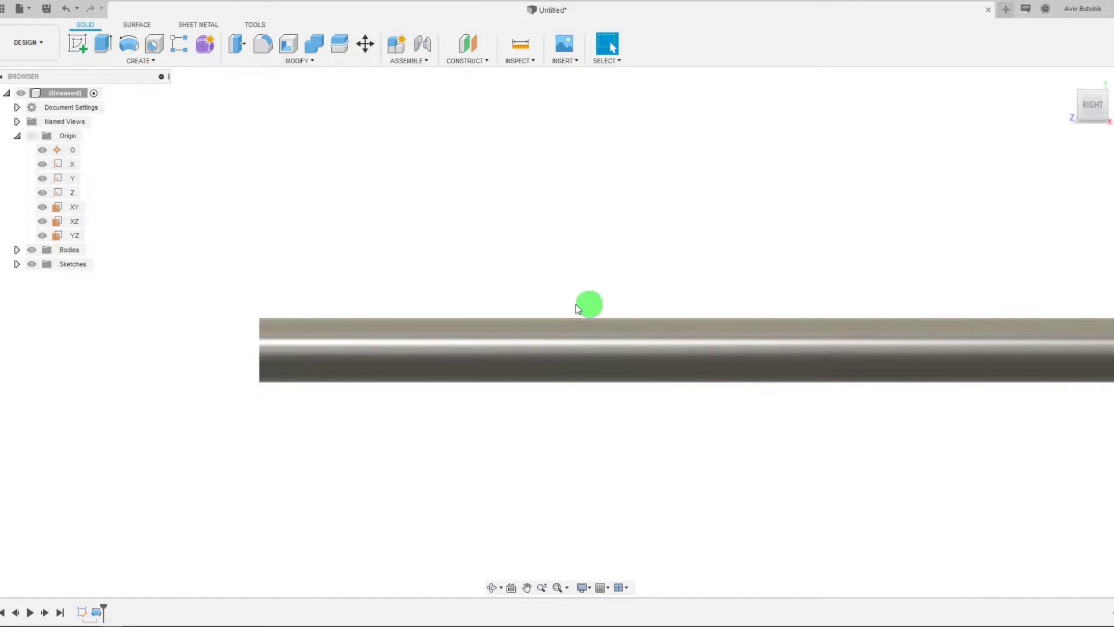
right_click(83, 612)
Step: Make Sketch1 visible from the browser's Sketches folder
click(91, 451)
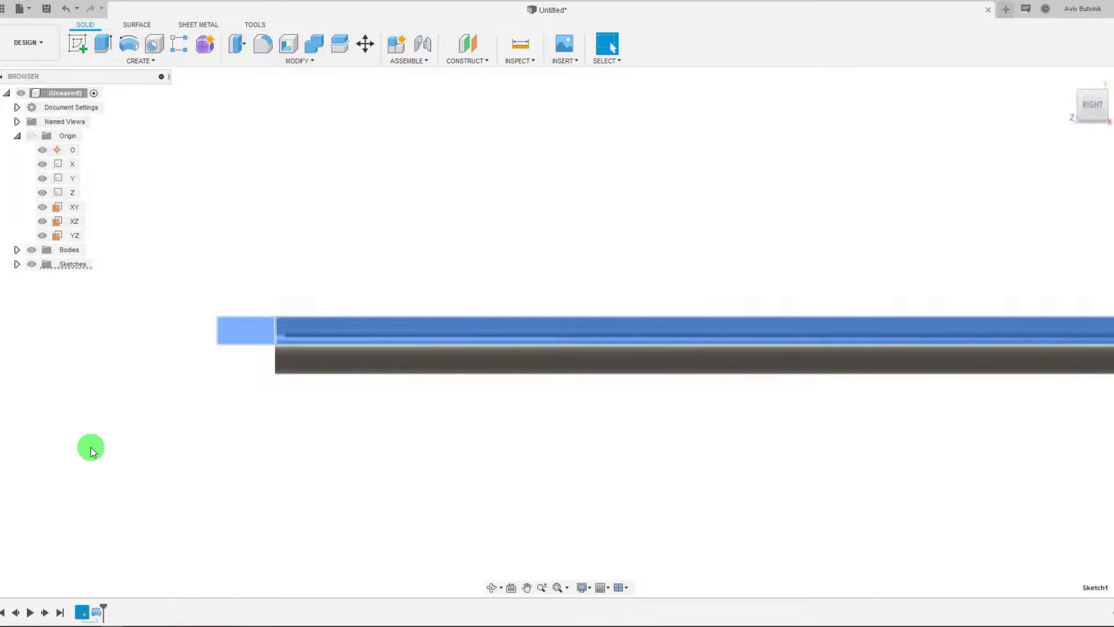
click(132, 45)
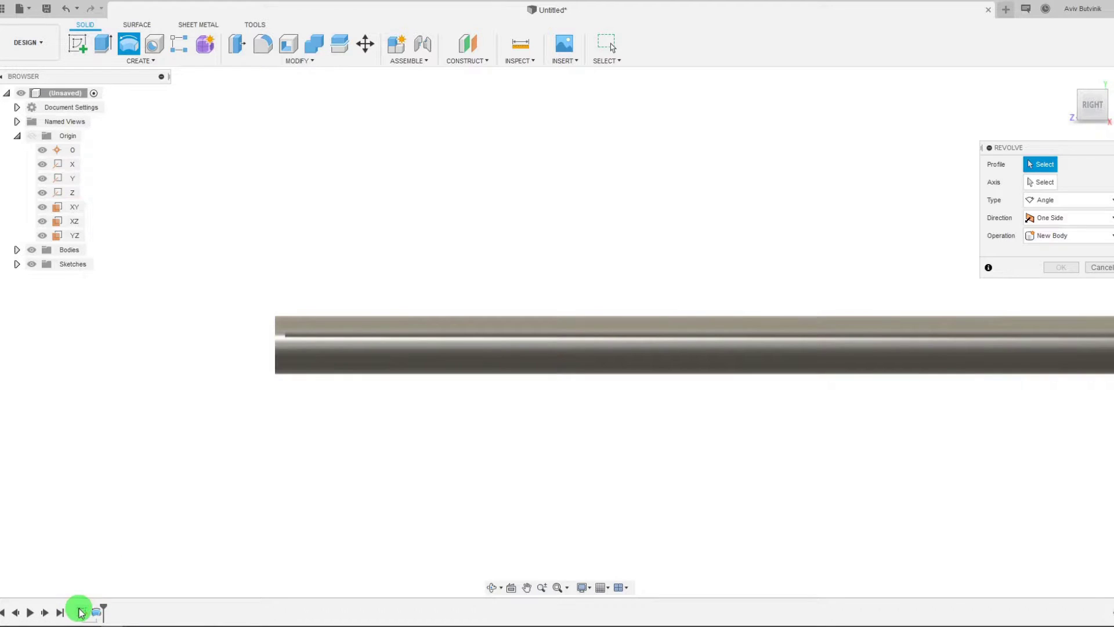
key(Escape)
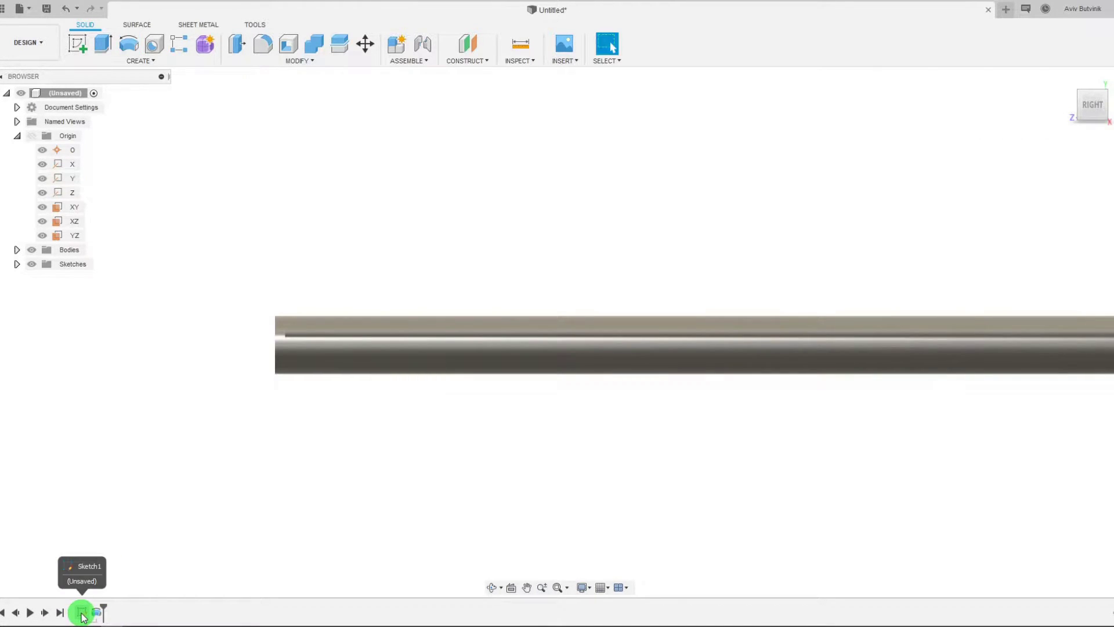
right_click(82, 614)
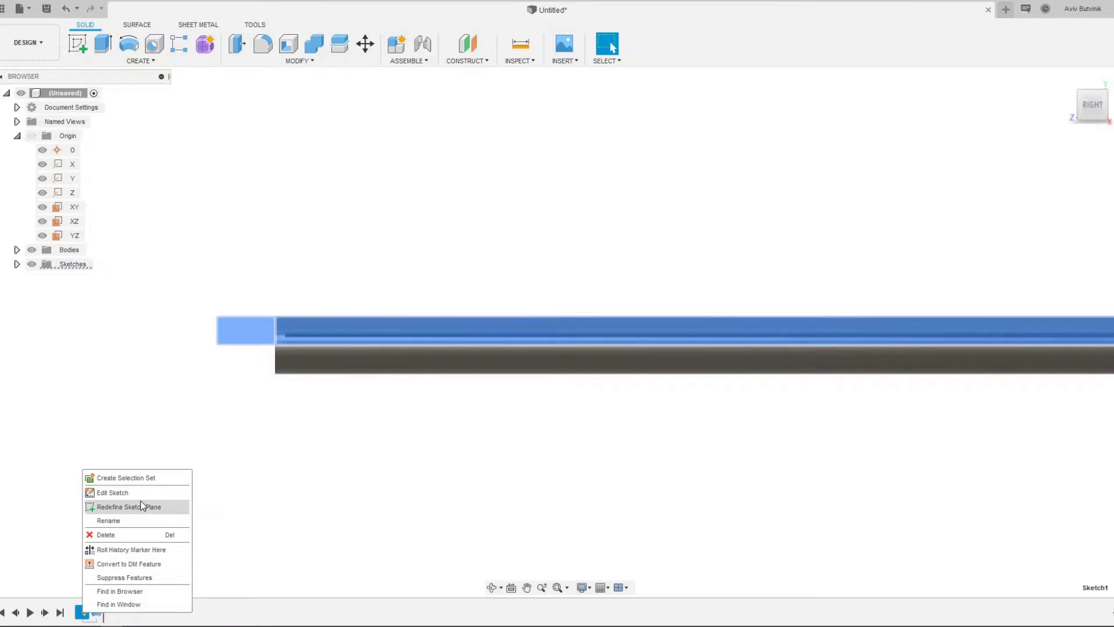
click(28, 273)
click(20, 270)
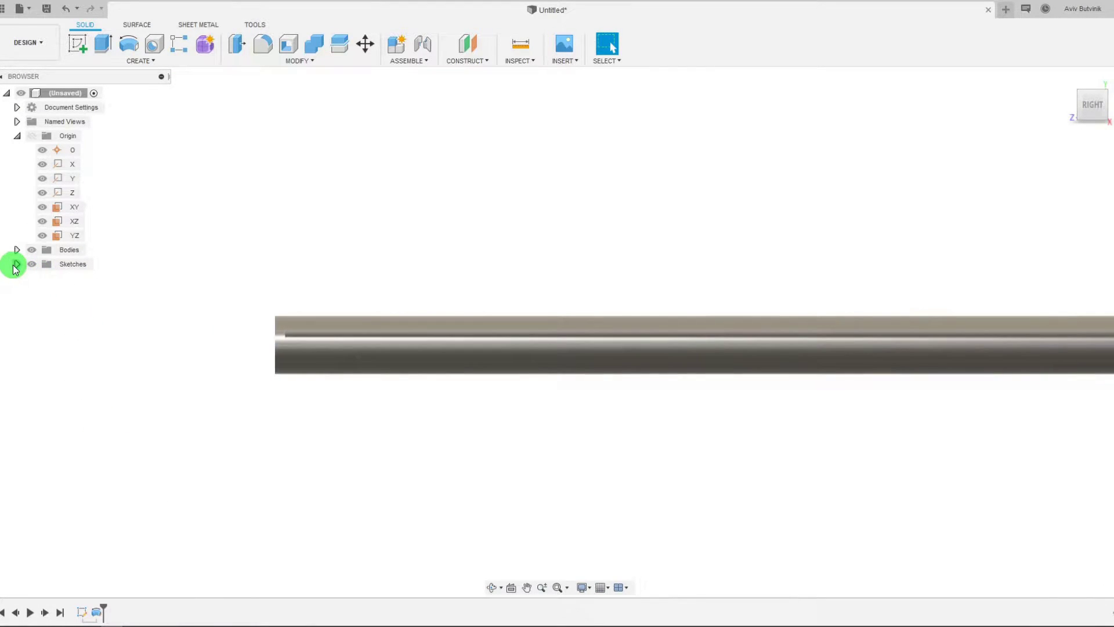
click(16, 265)
click(53, 281)
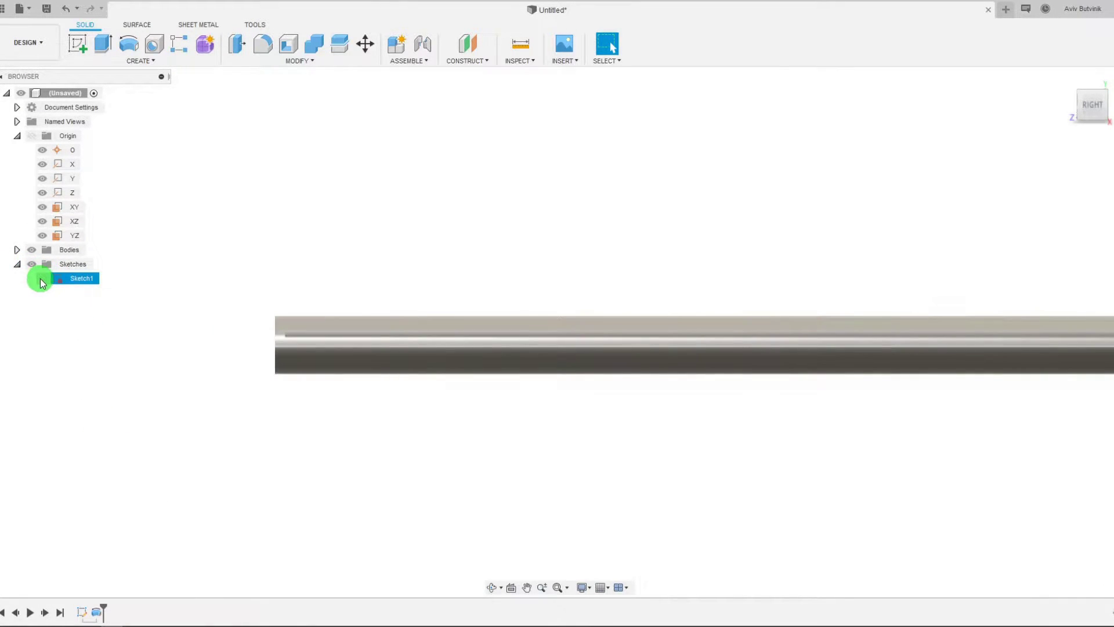
click(41, 279)
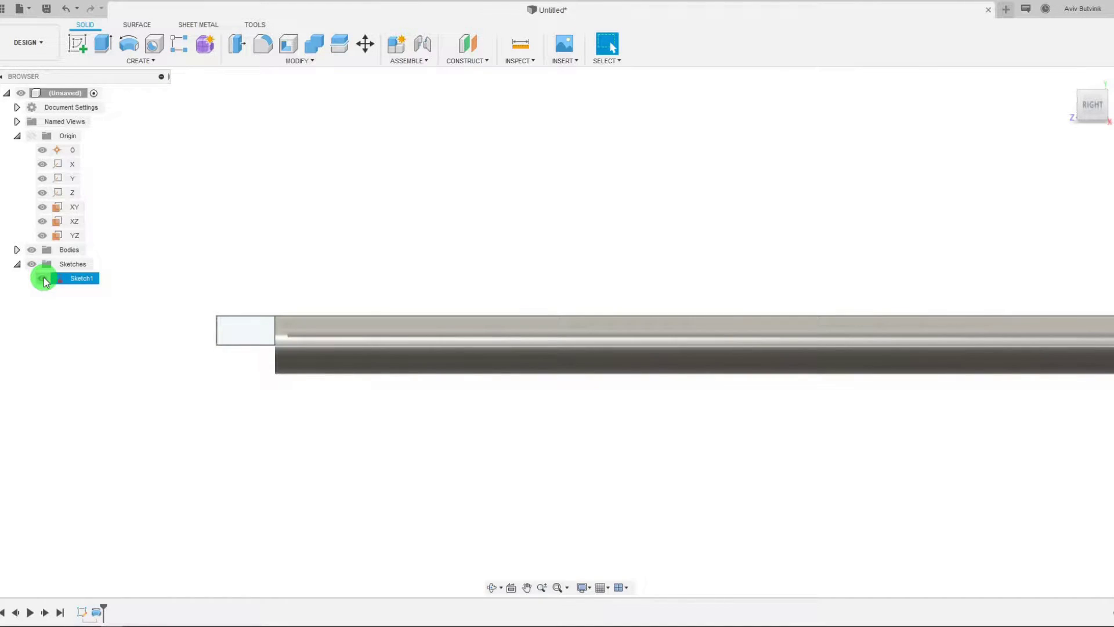
Step: Revolve the left-end rectangle about the rod's line as a New Body
click(131, 44)
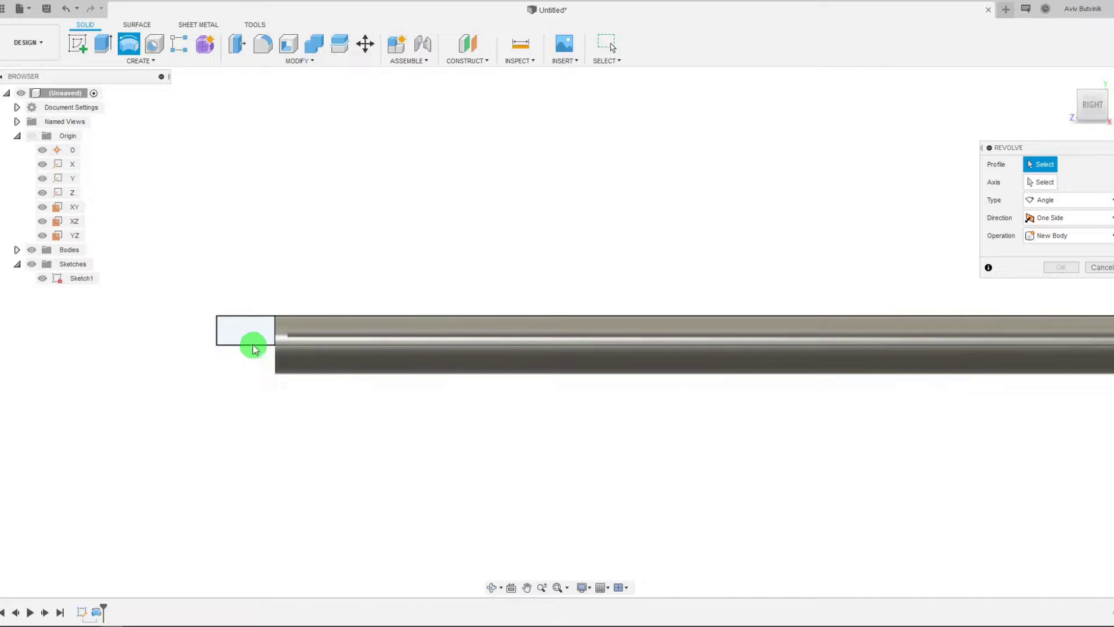
click(253, 347)
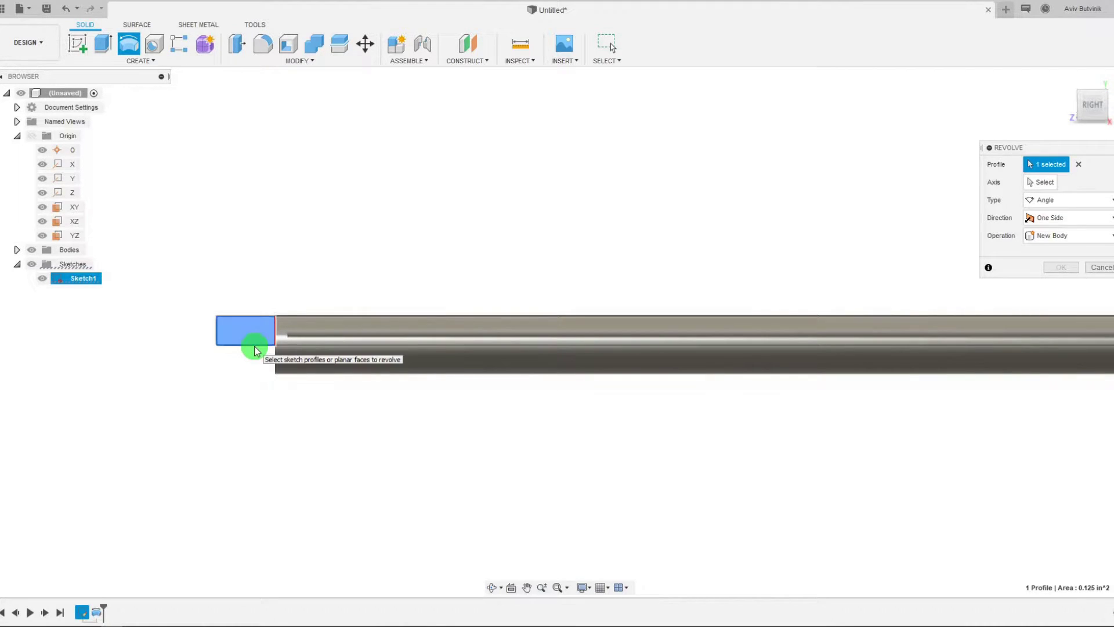
click(1032, 182)
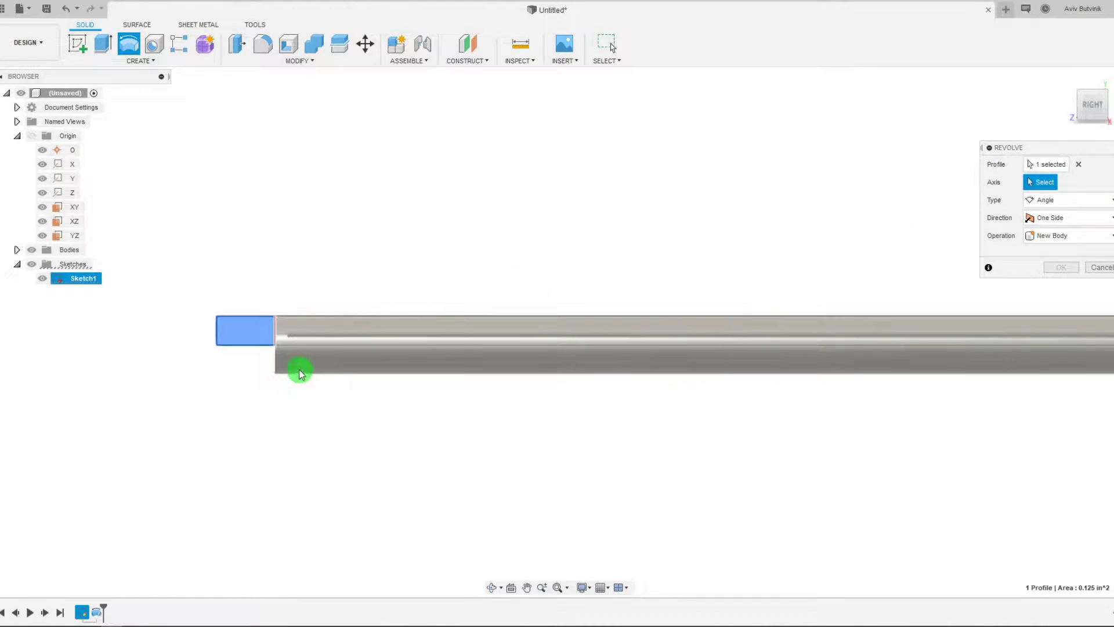
click(262, 347)
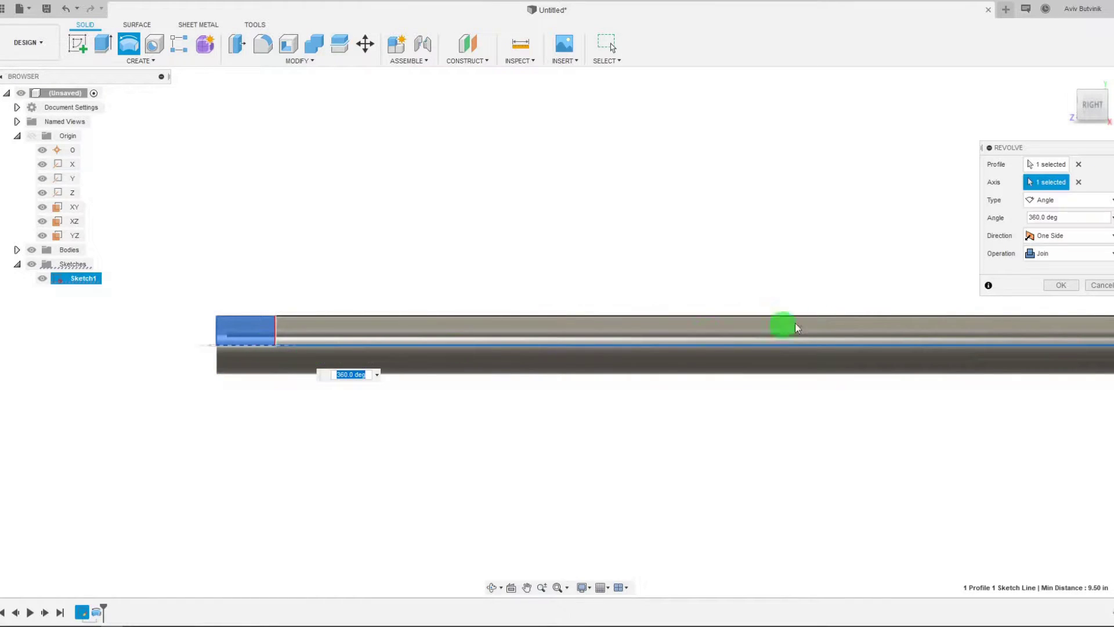
click(1071, 253)
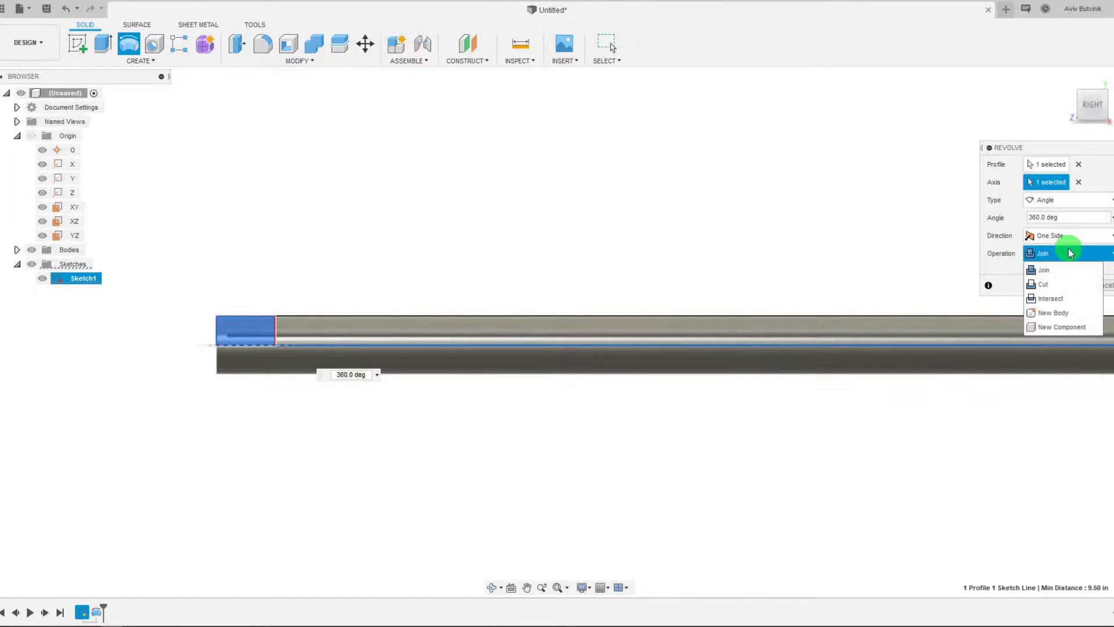
click(1069, 313)
click(1062, 285)
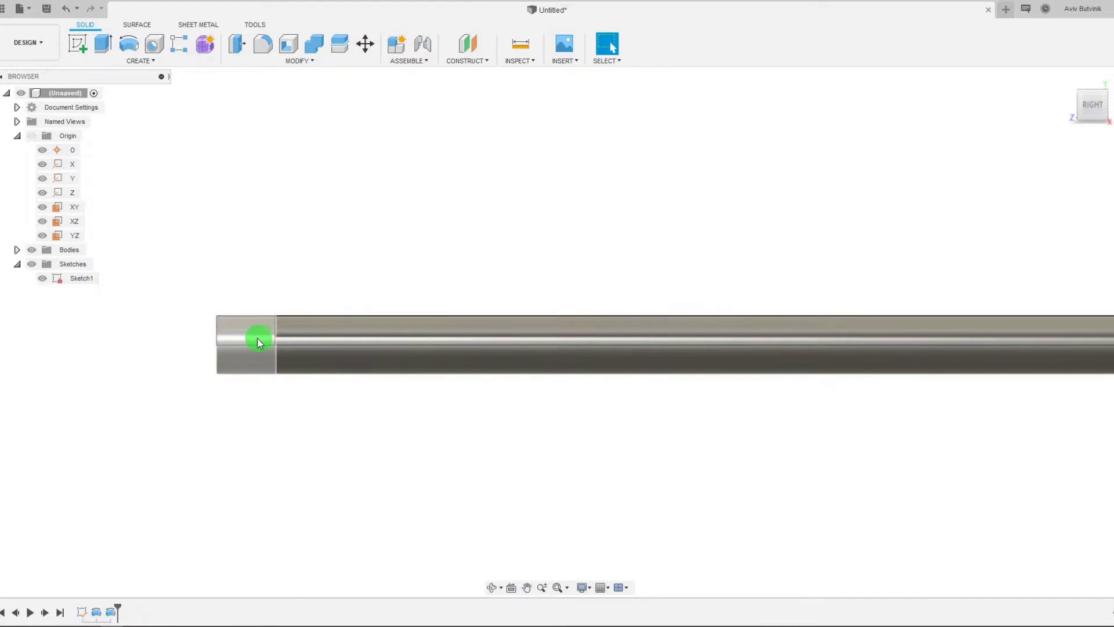
Step: Zoom in on the rod's end and open the Solid CREATE menu
scroll(249, 342, up, 5)
scroll(301, 337, up, 1)
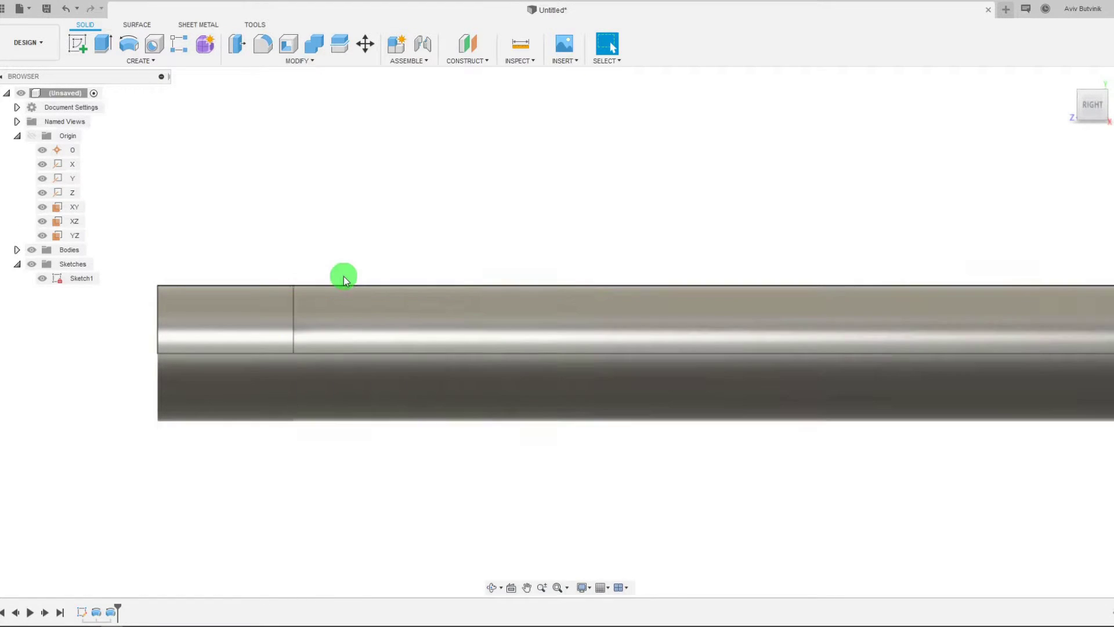
scroll(363, 406, down, 3)
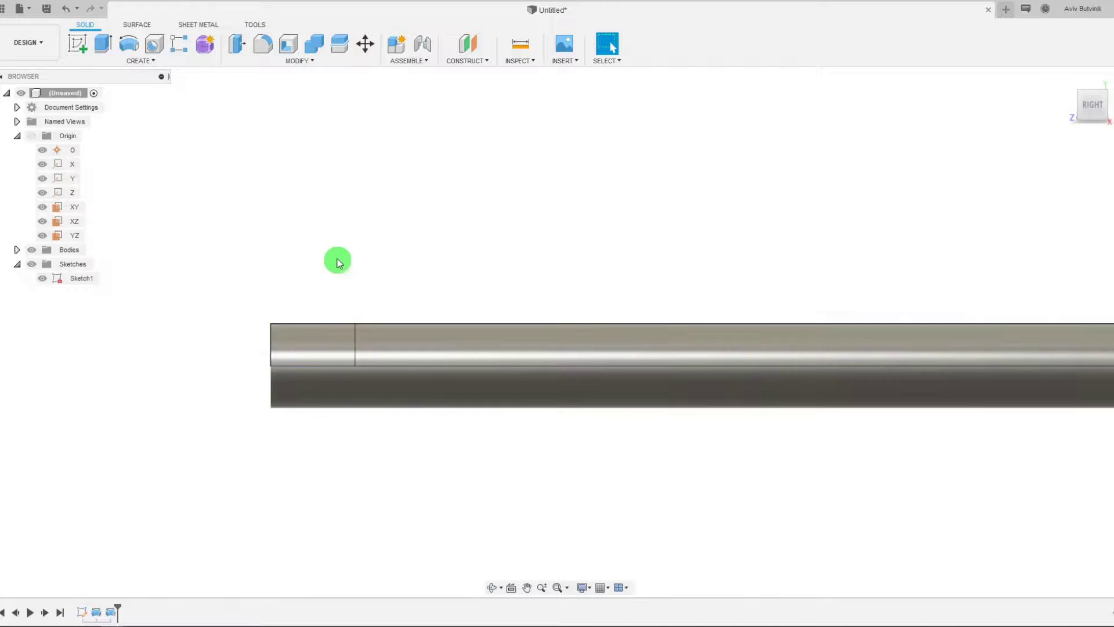
click(157, 61)
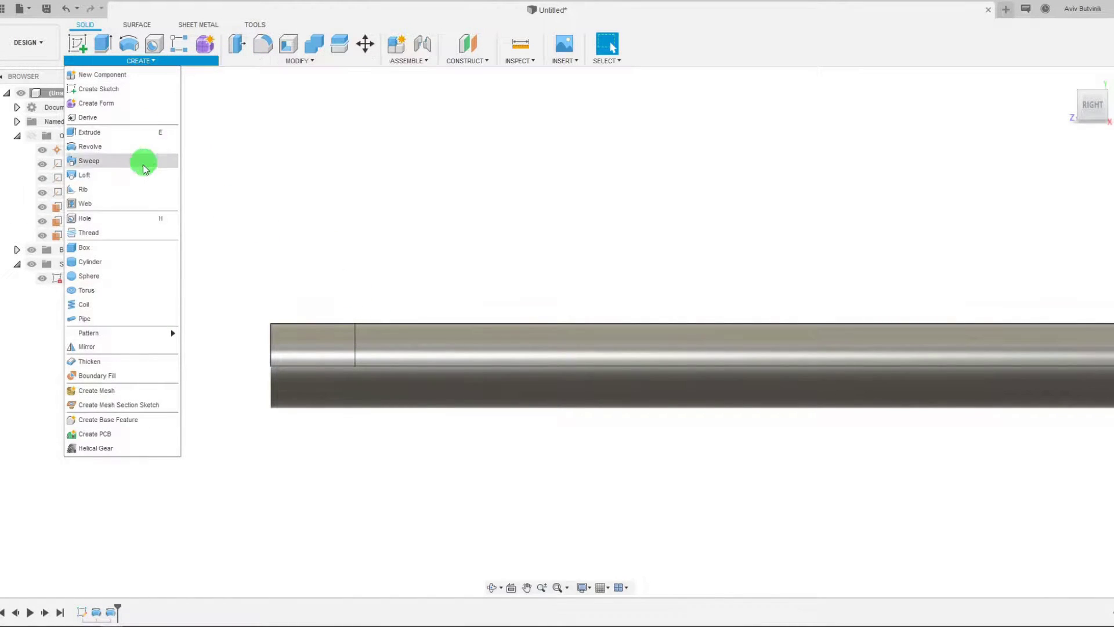
Step: Start a thread on the rod's left end with Modeled enabled
click(125, 233)
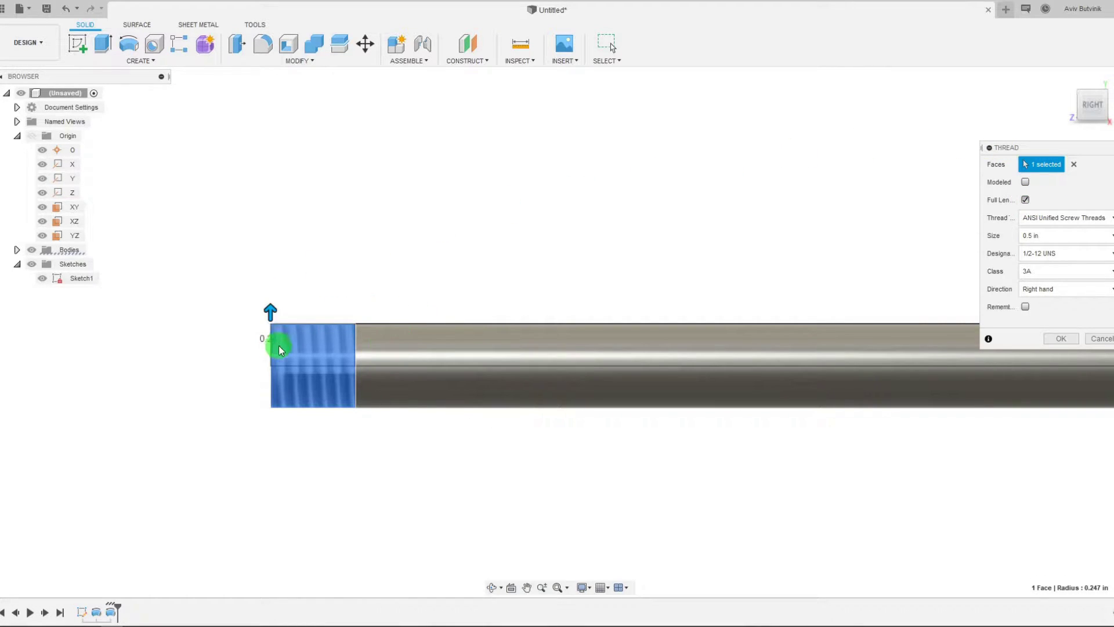
click(1025, 182)
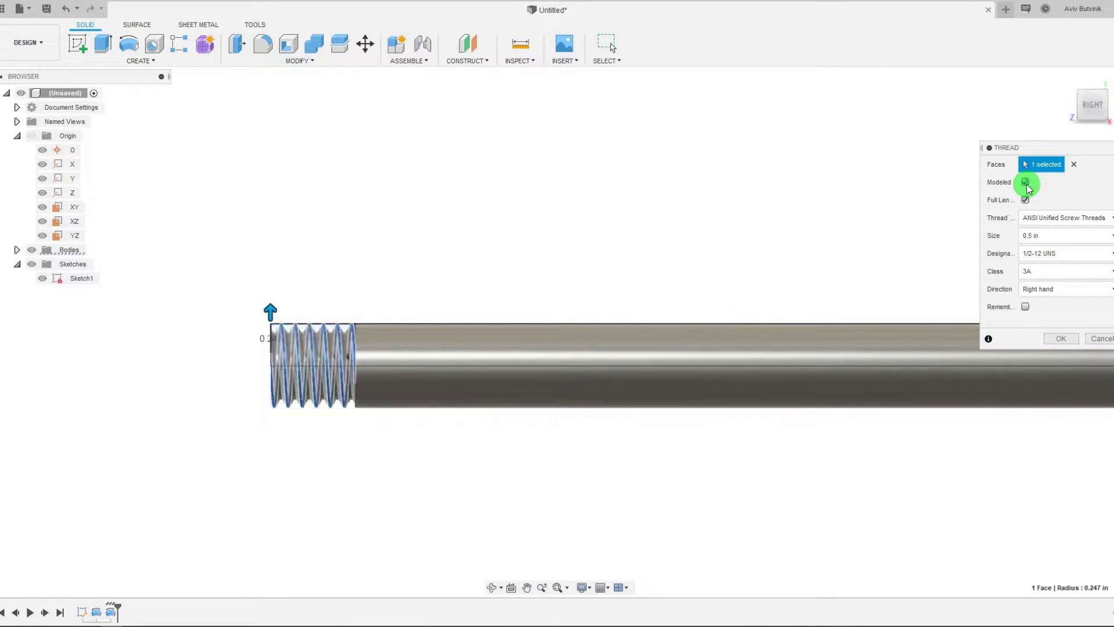
scroll(294, 386, up, 3)
scroll(334, 362, down, 1)
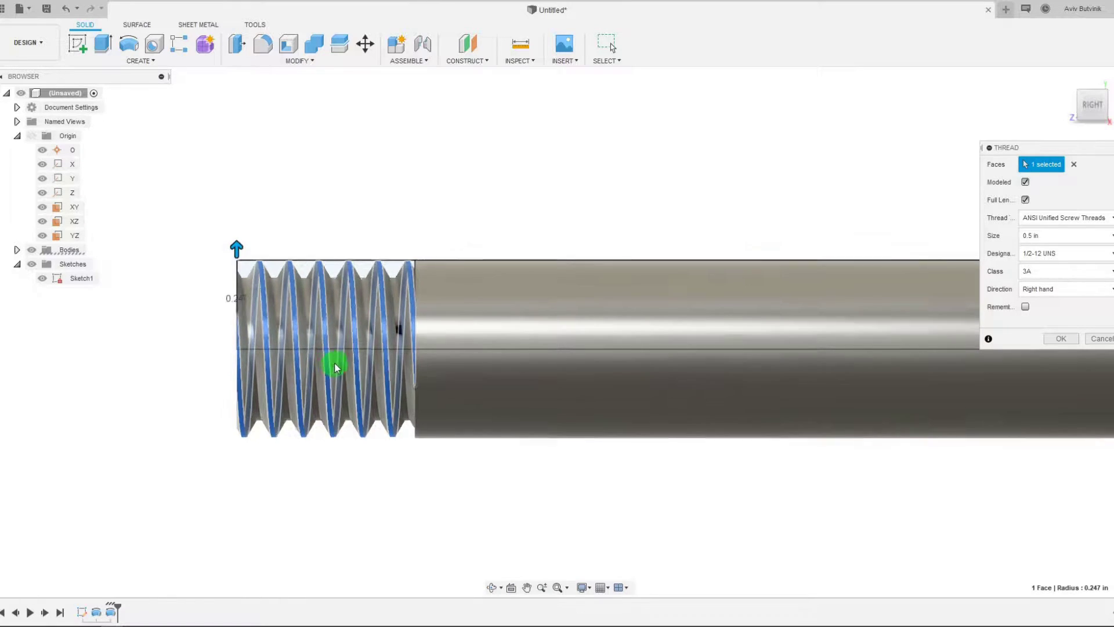
Step: Set the thread designation to 1/2-27 UNS and apply the thread
click(1105, 251)
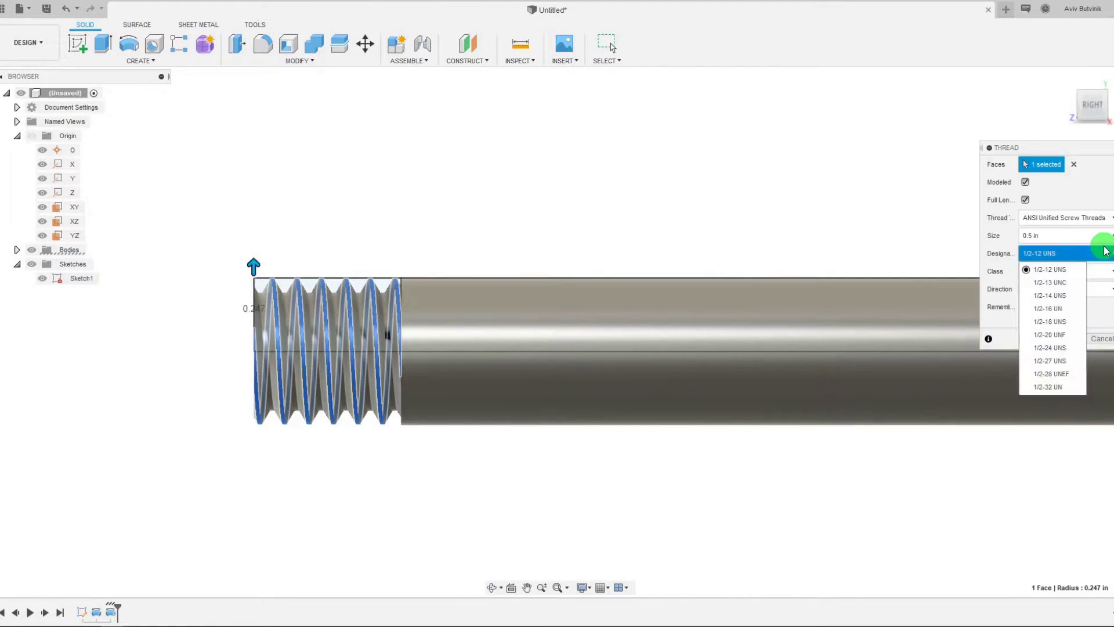
click(1073, 335)
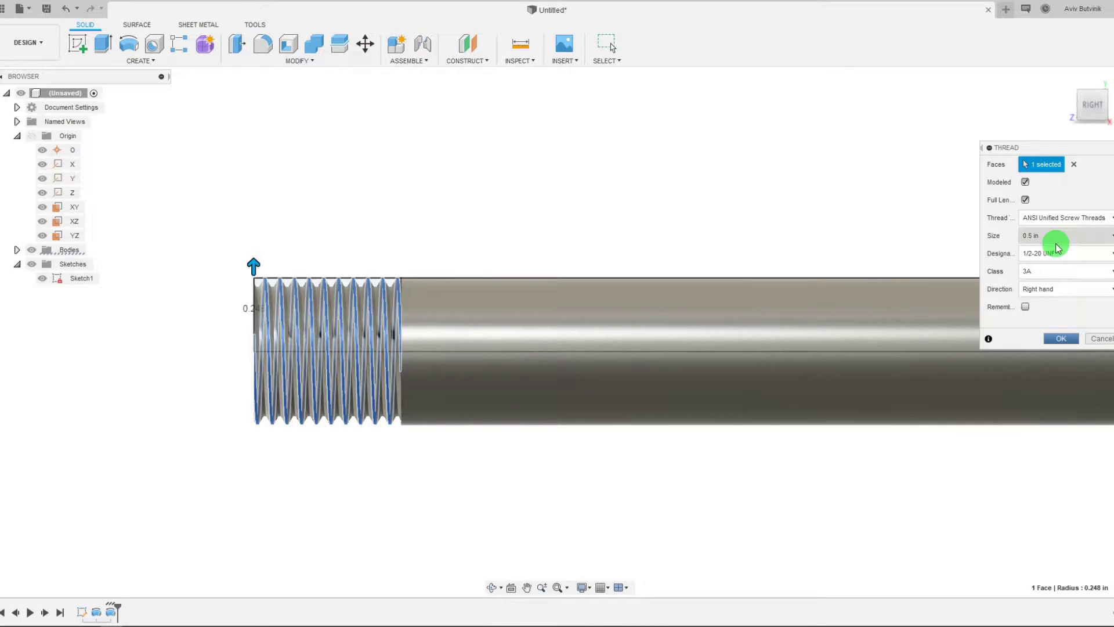
click(1065, 257)
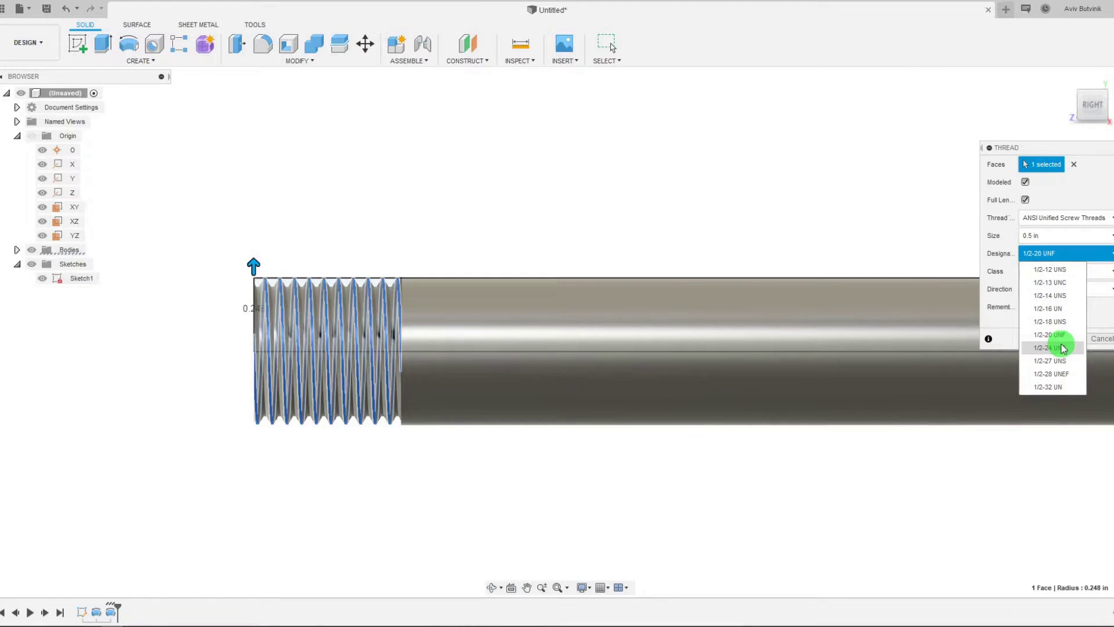
click(1062, 348)
click(1056, 251)
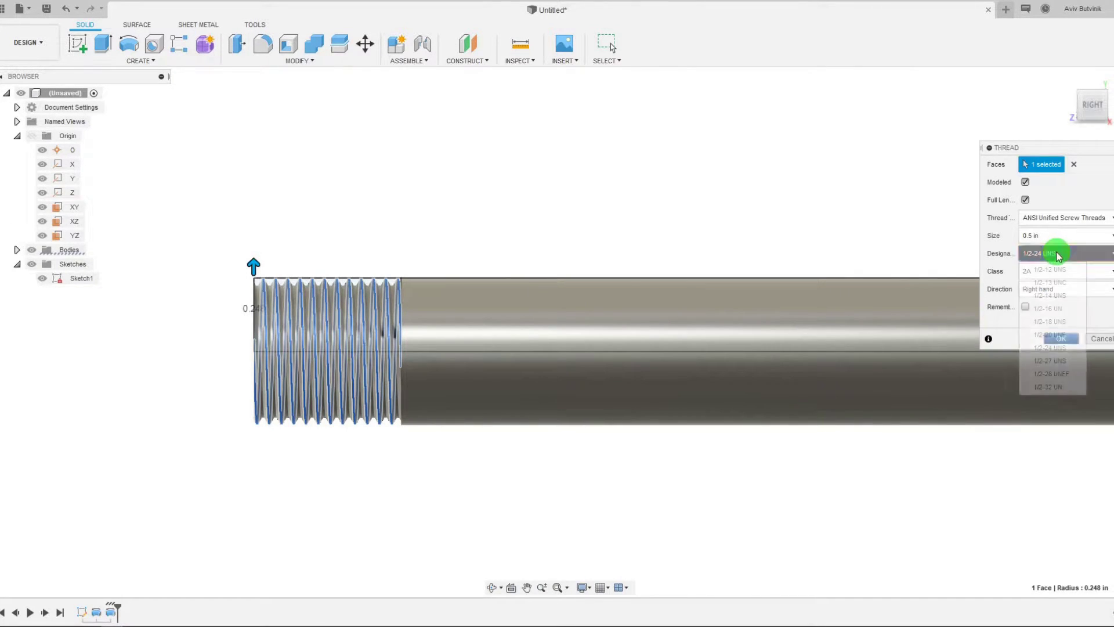
click(1070, 357)
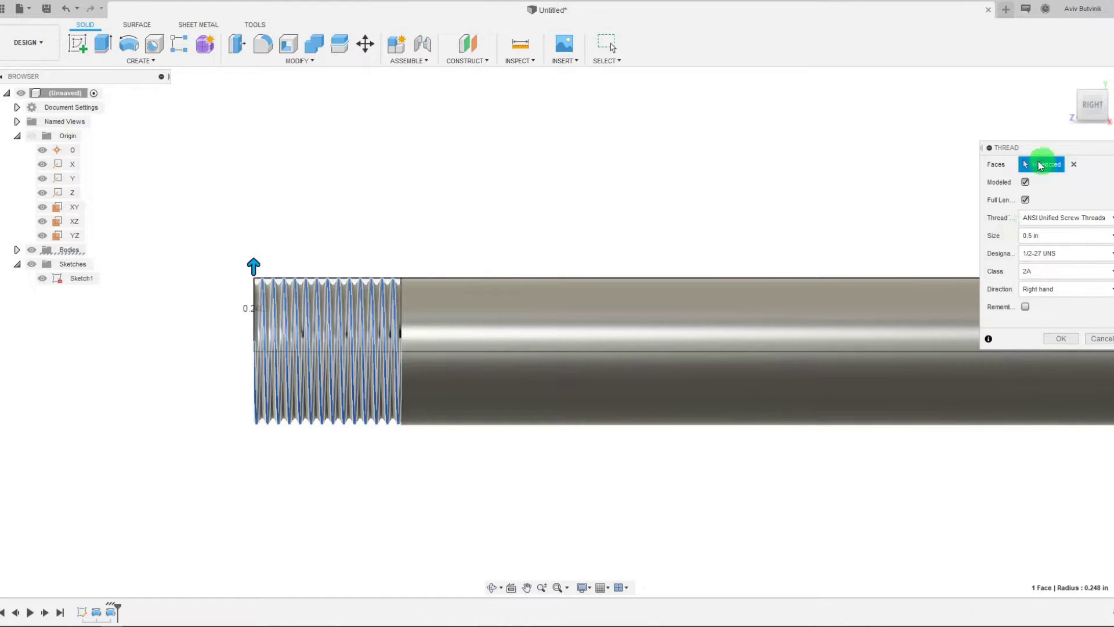
click(1060, 338)
scroll(514, 396, down, 6)
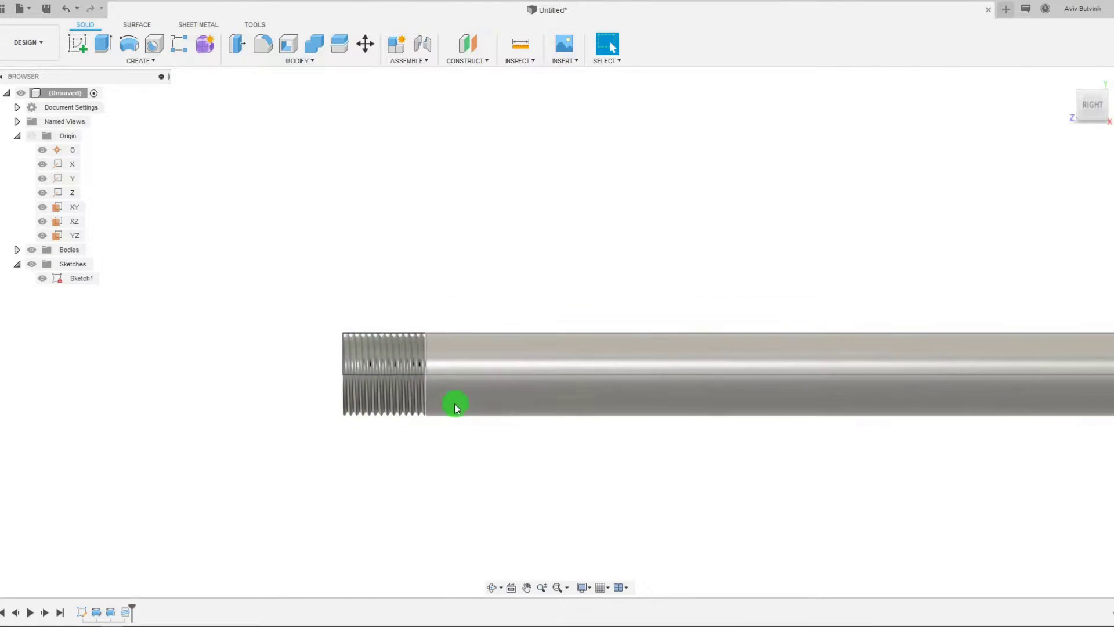
scroll(489, 346, up, 1)
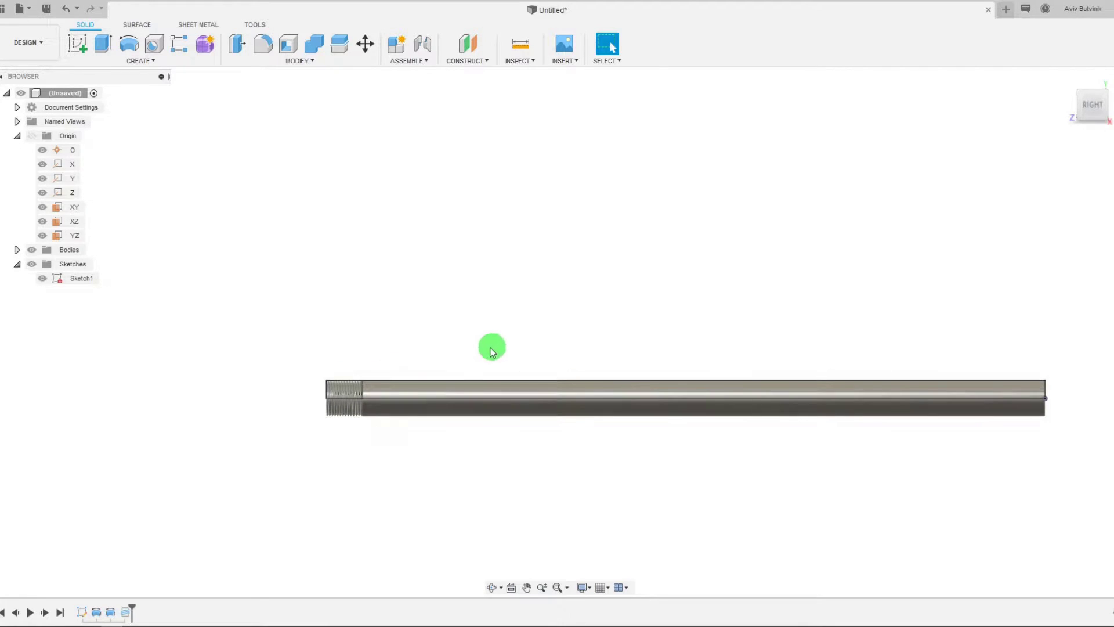
scroll(346, 394, up, 6)
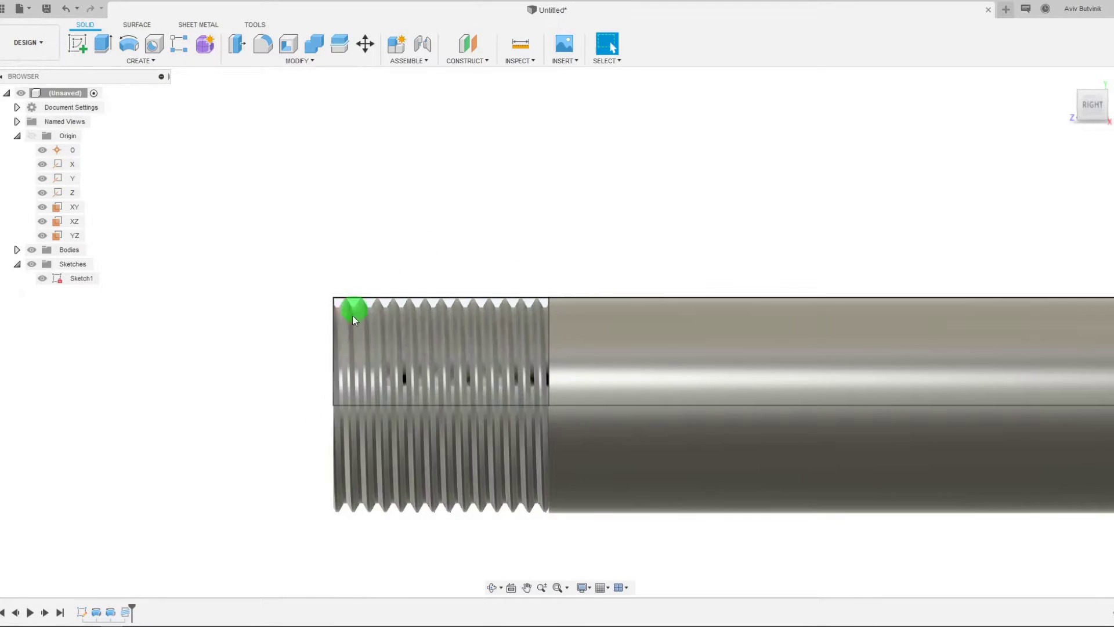
scroll(480, 503, up, 1)
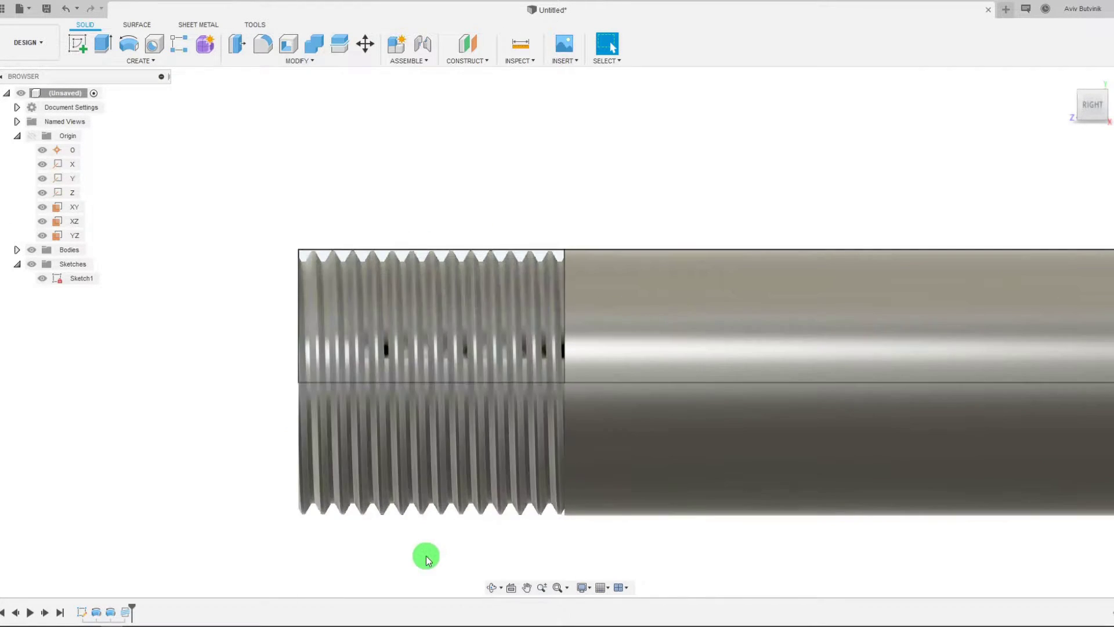
Step: Edit Thread1 to use the 1/2-24 UNS designation
right_click(127, 614)
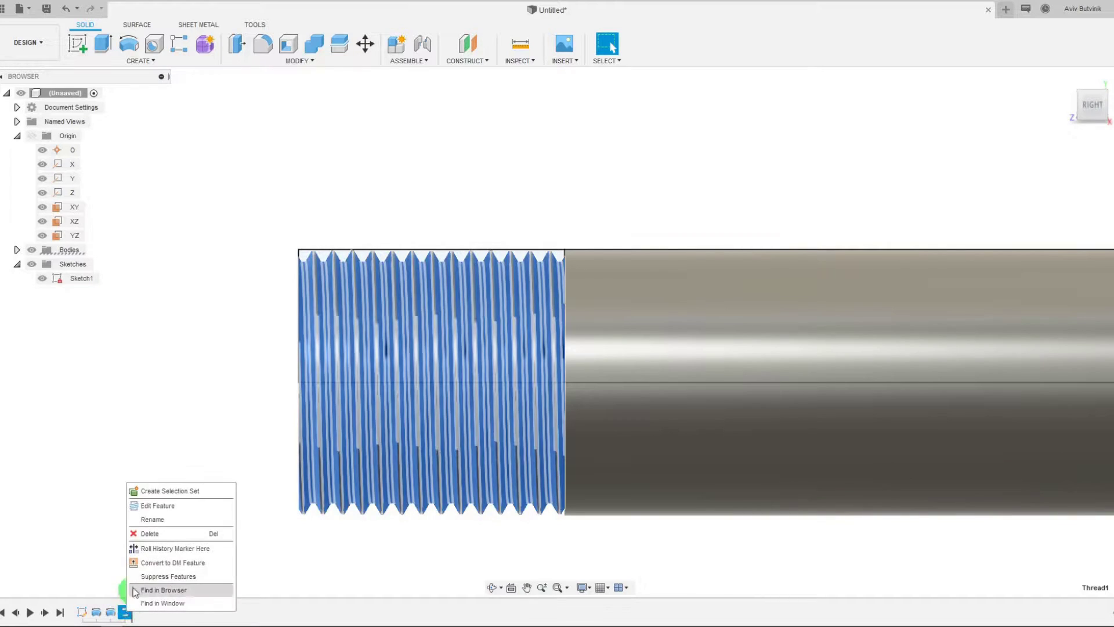
click(146, 511)
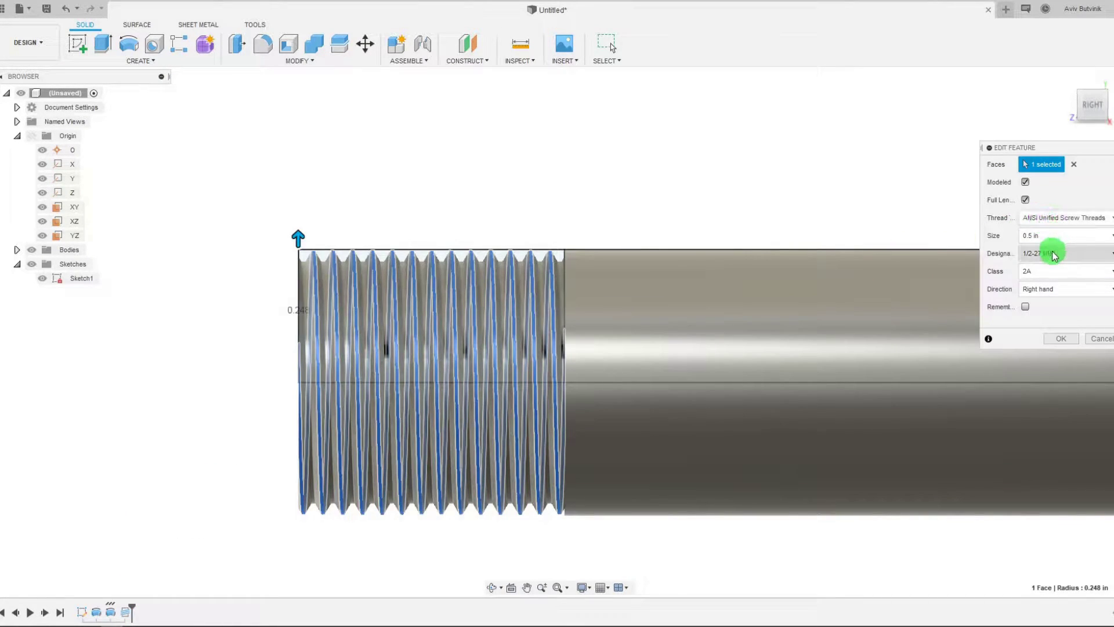
click(1055, 252)
click(1066, 348)
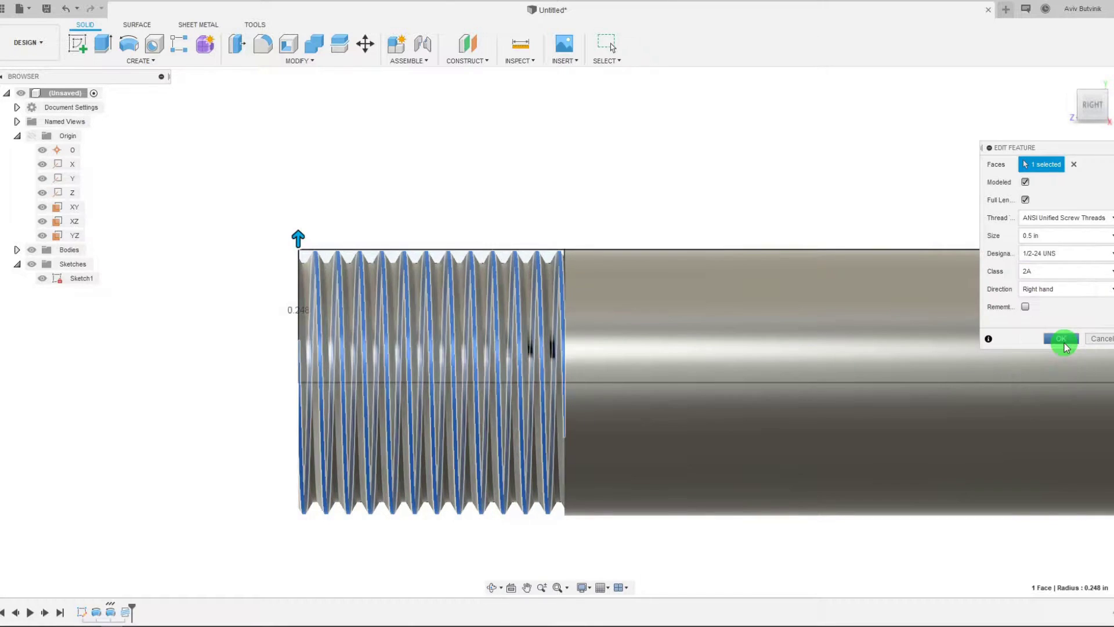
click(1056, 340)
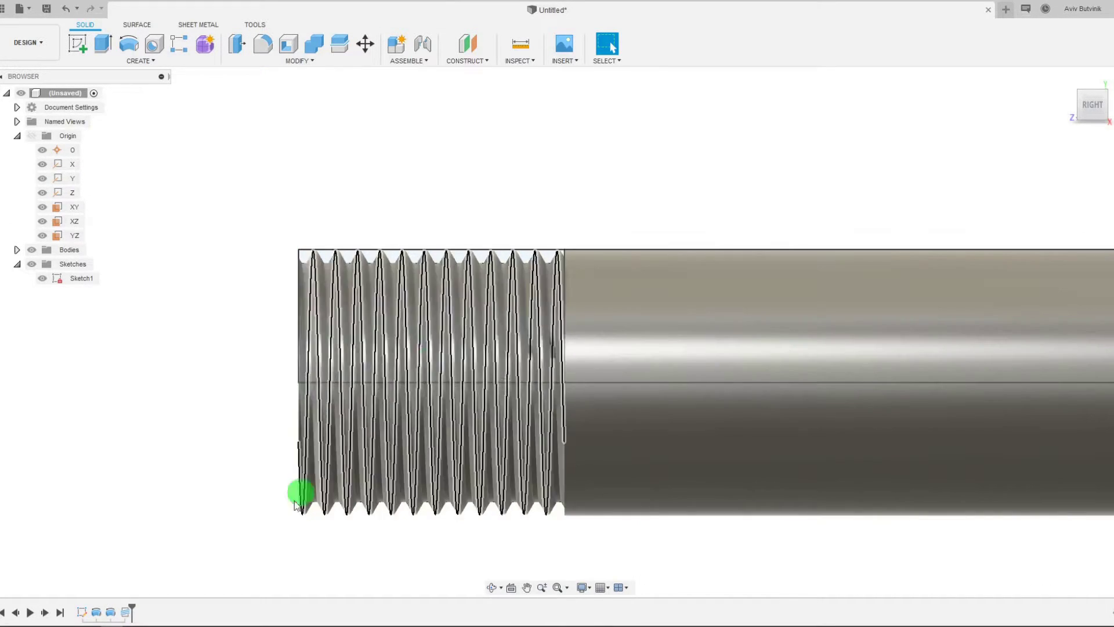
Step: Reopen Thread1 and set its designation to 1/2-20 UNF
right_click(124, 616)
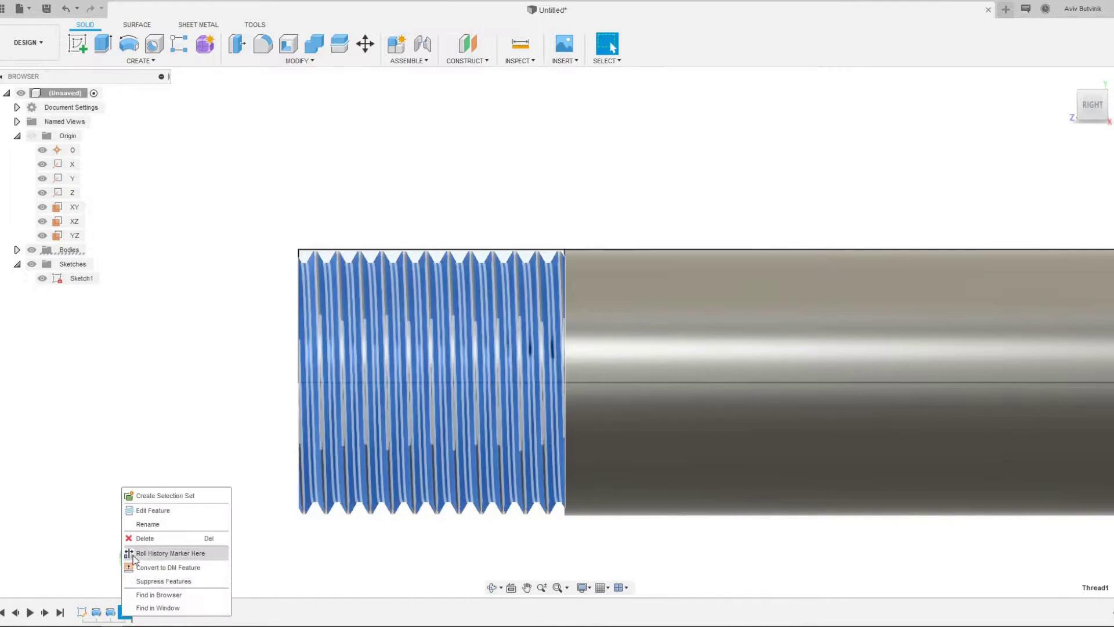
click(145, 511)
click(1045, 272)
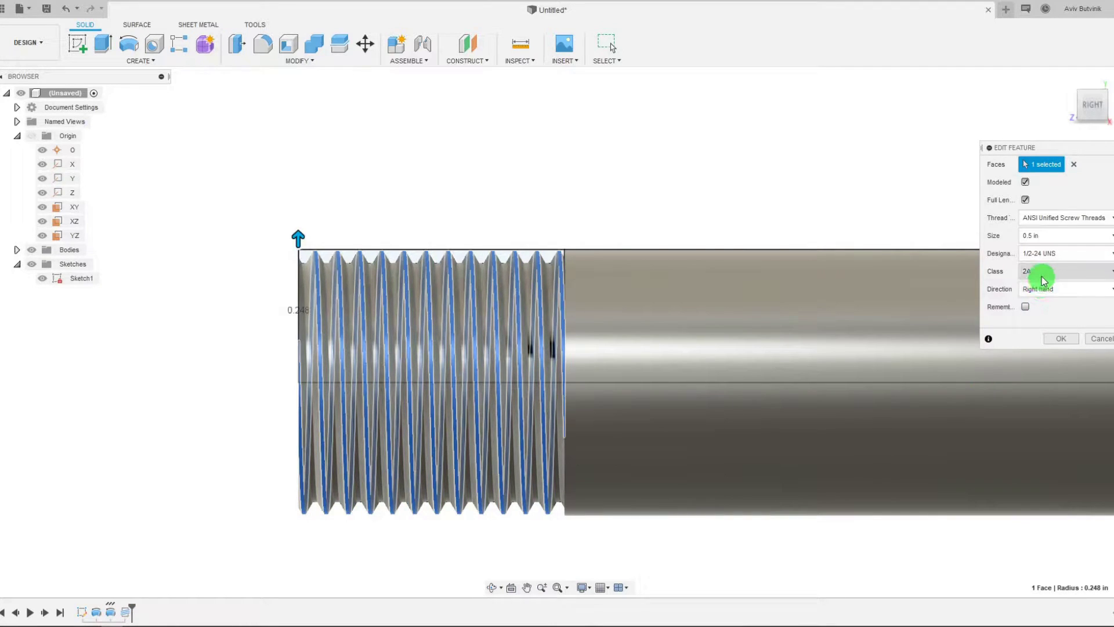
click(1053, 285)
click(1044, 254)
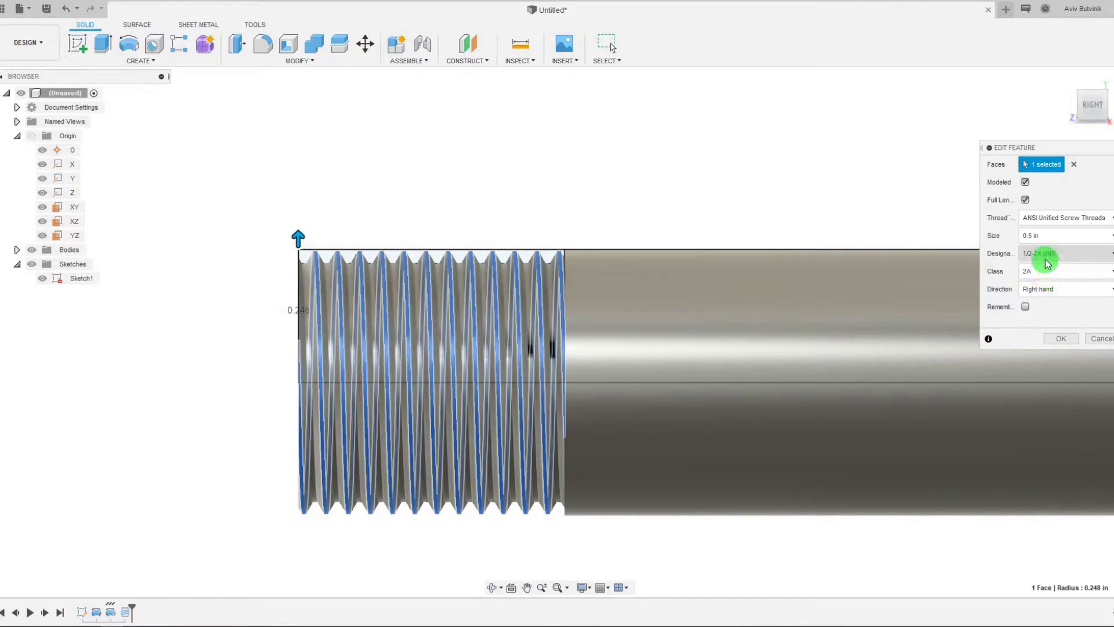
click(1050, 334)
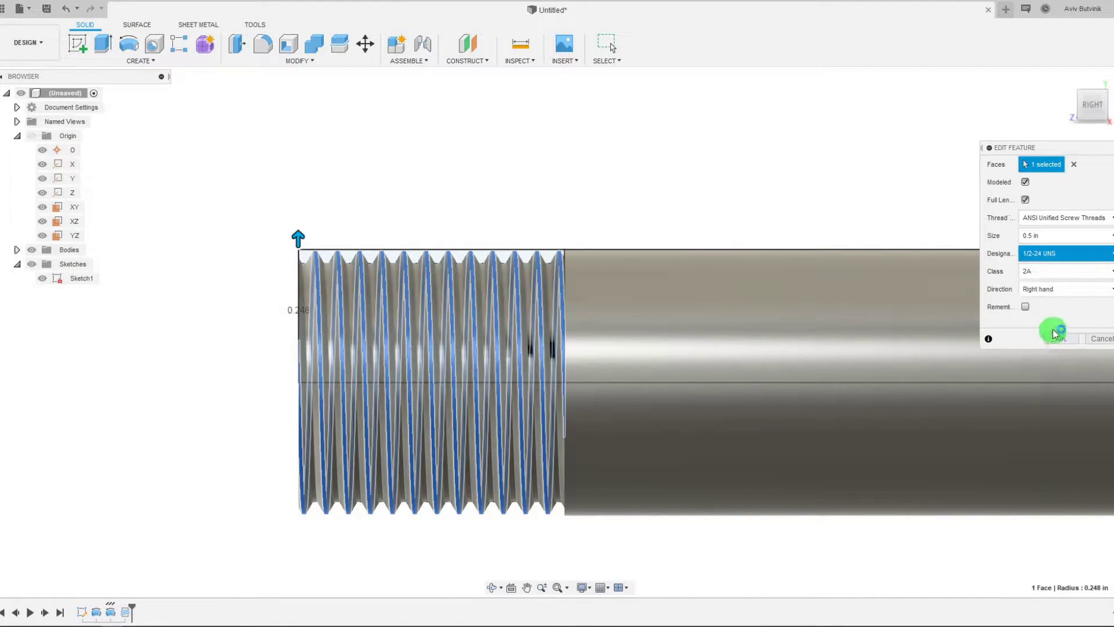
Step: Set the thread class to 3A and apply the edited thread
click(1044, 273)
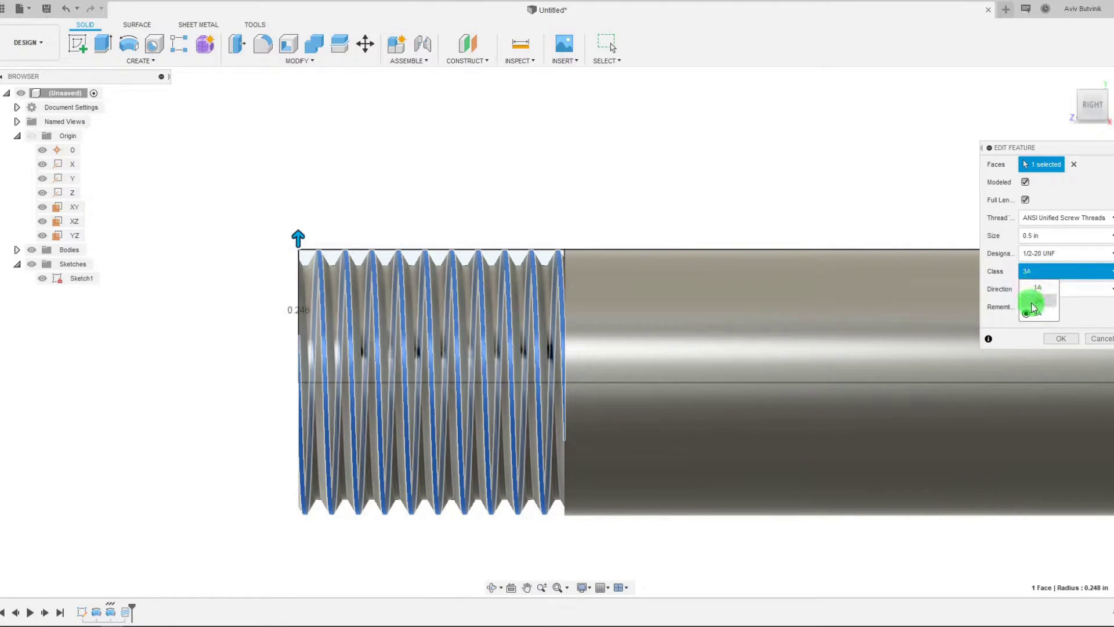
click(1037, 300)
click(1040, 275)
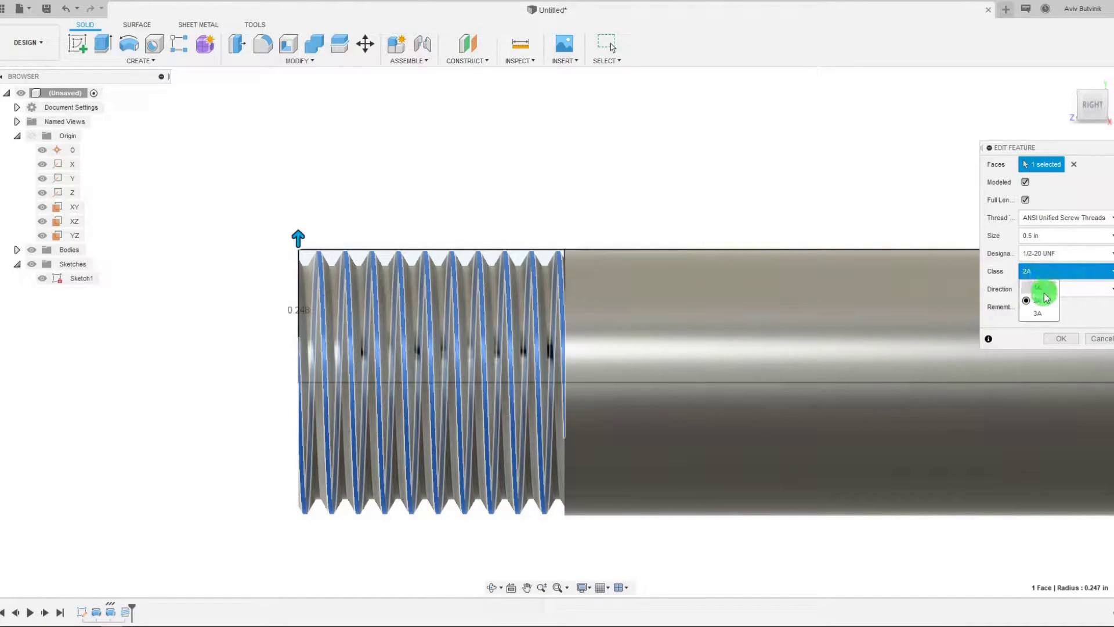
click(1038, 287)
click(1030, 273)
click(1038, 312)
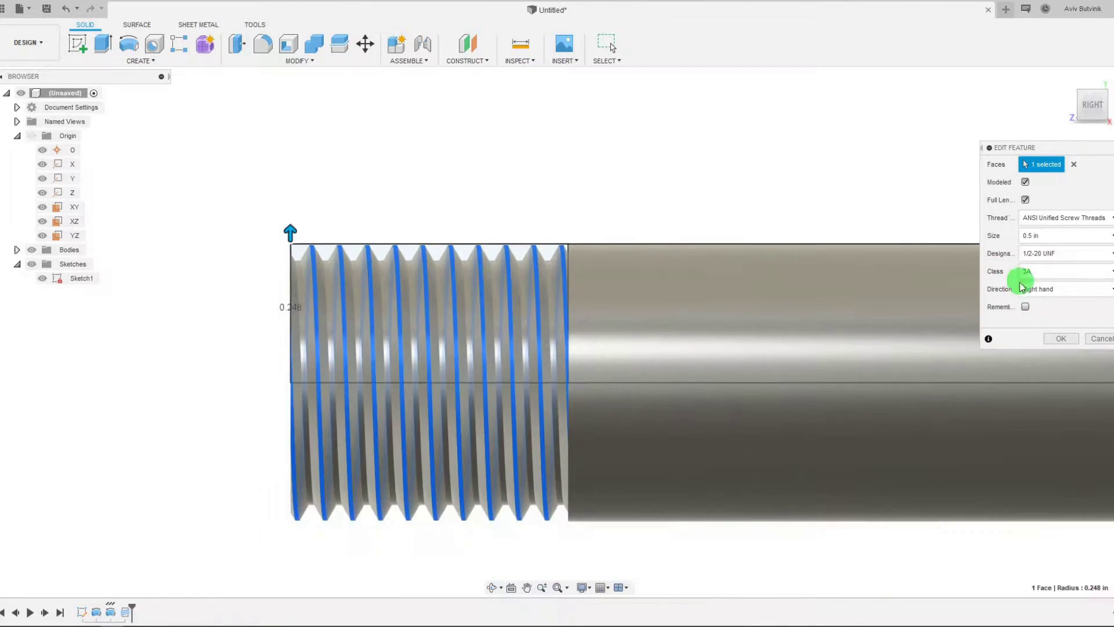
click(1061, 338)
scroll(429, 404, down, 5)
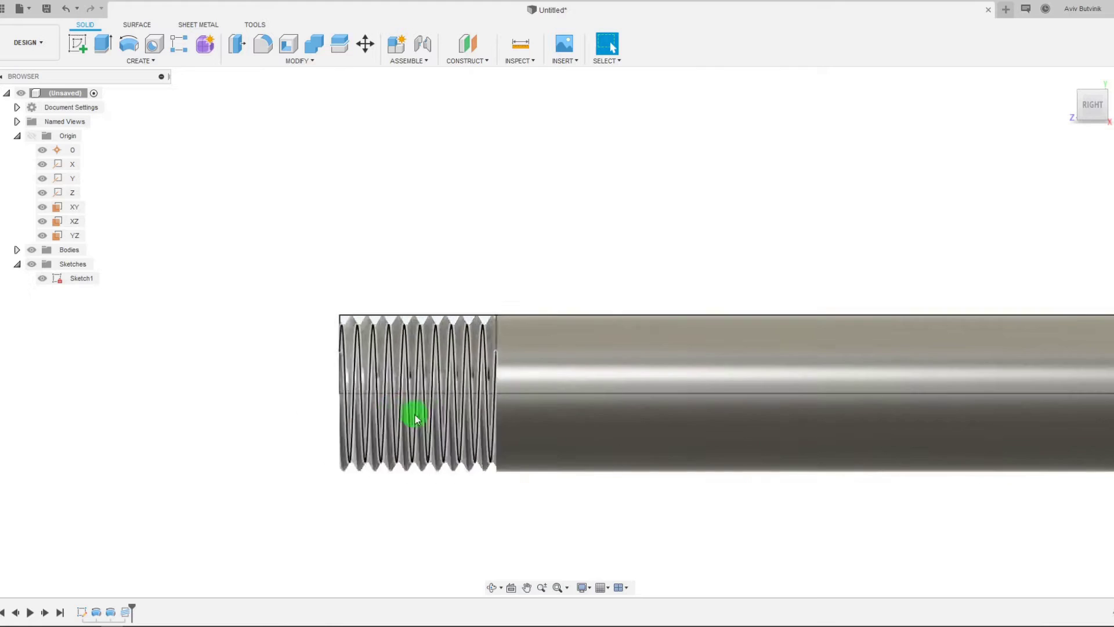
scroll(435, 437, down, 5)
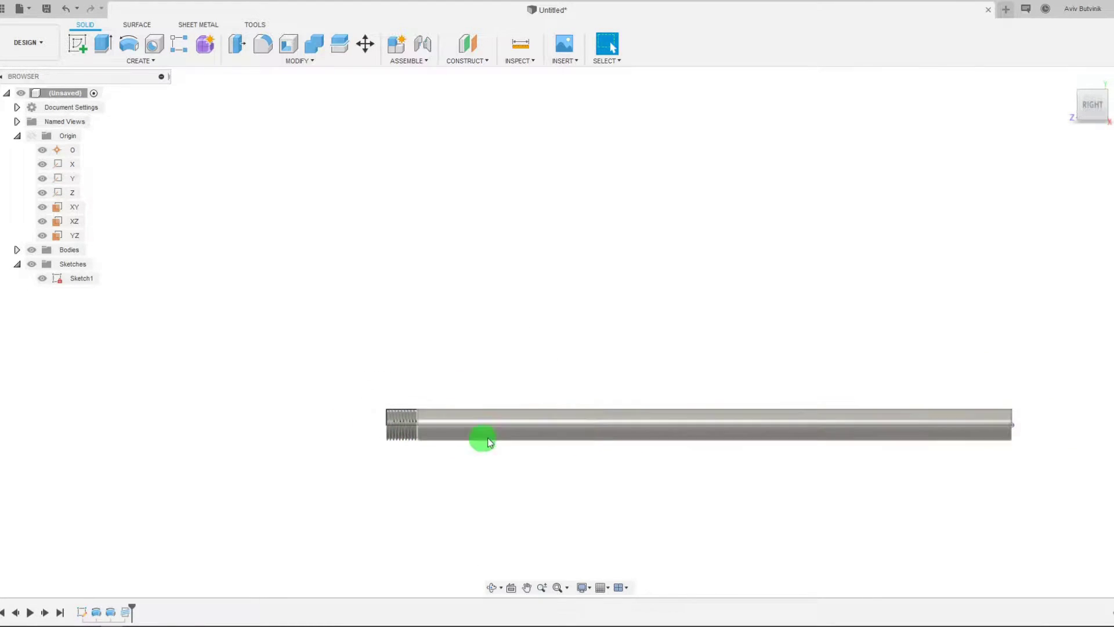
scroll(962, 472, up, 1)
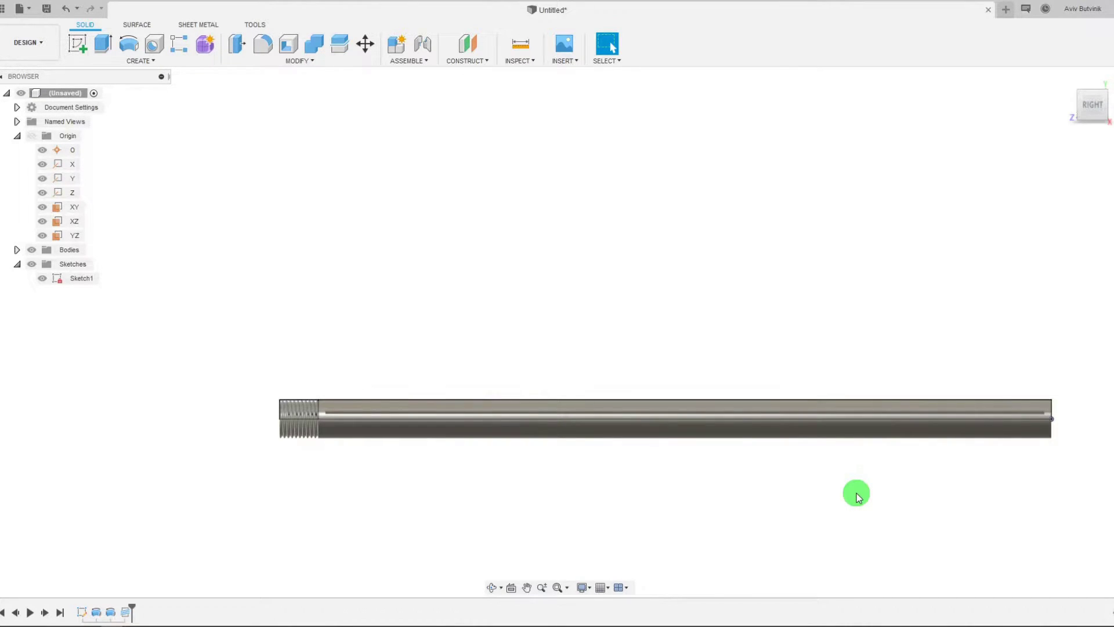
scroll(858, 486, down, 1)
scroll(323, 440, up, 5)
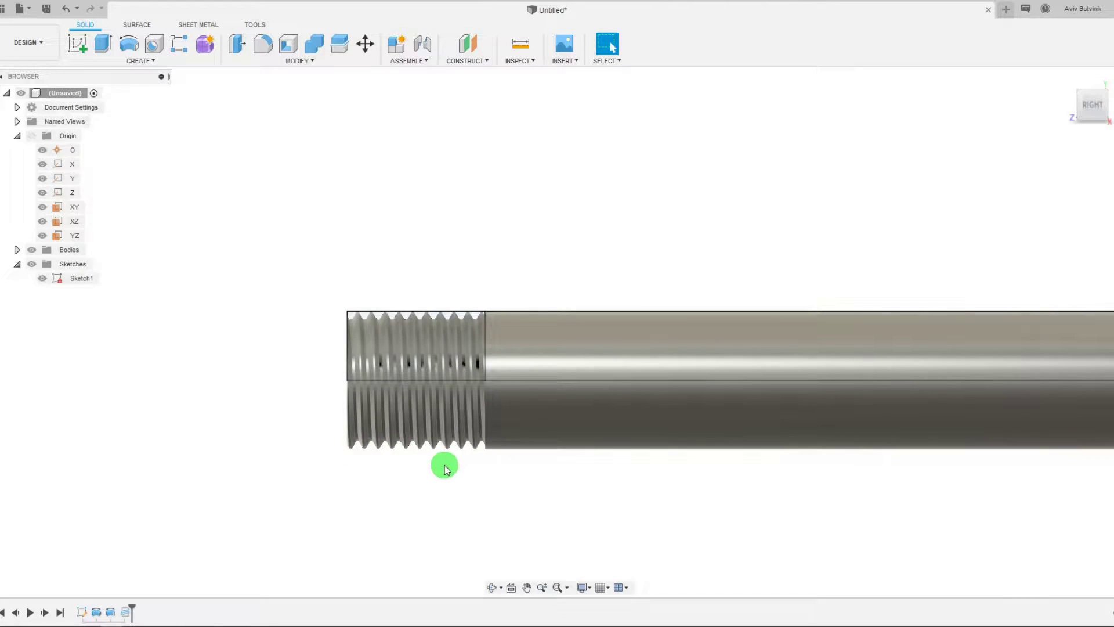
click(82, 612)
Step: Edit Sketch1 from the timeline and zoom to the rod's left end showing the 0.50 and 10.00 dimensions
right_click(82, 612)
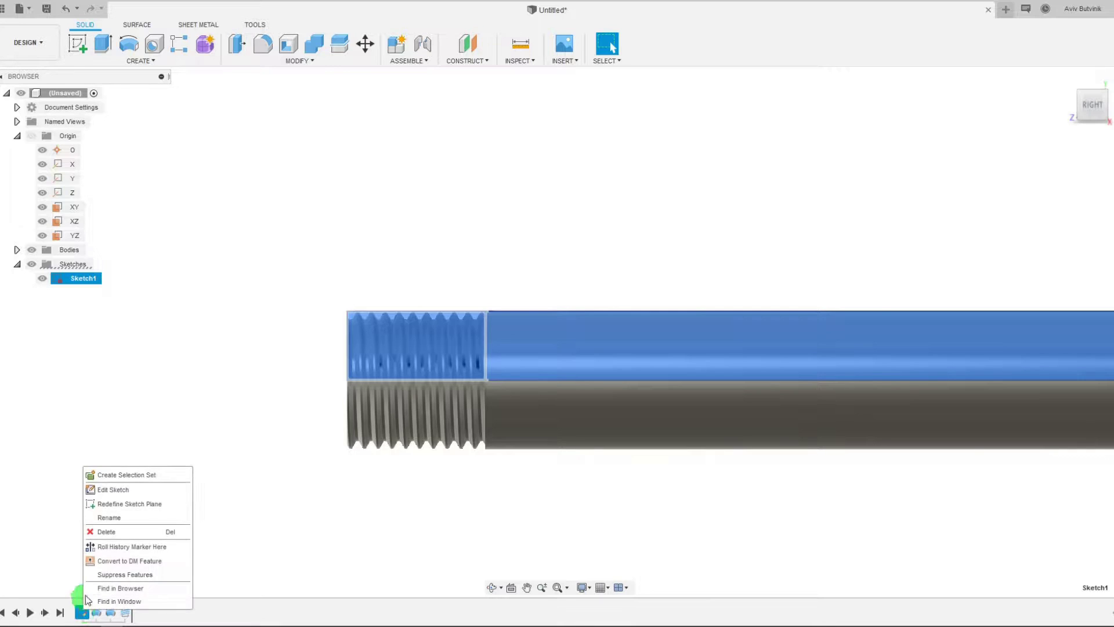
click(120, 492)
scroll(533, 367, down, 6)
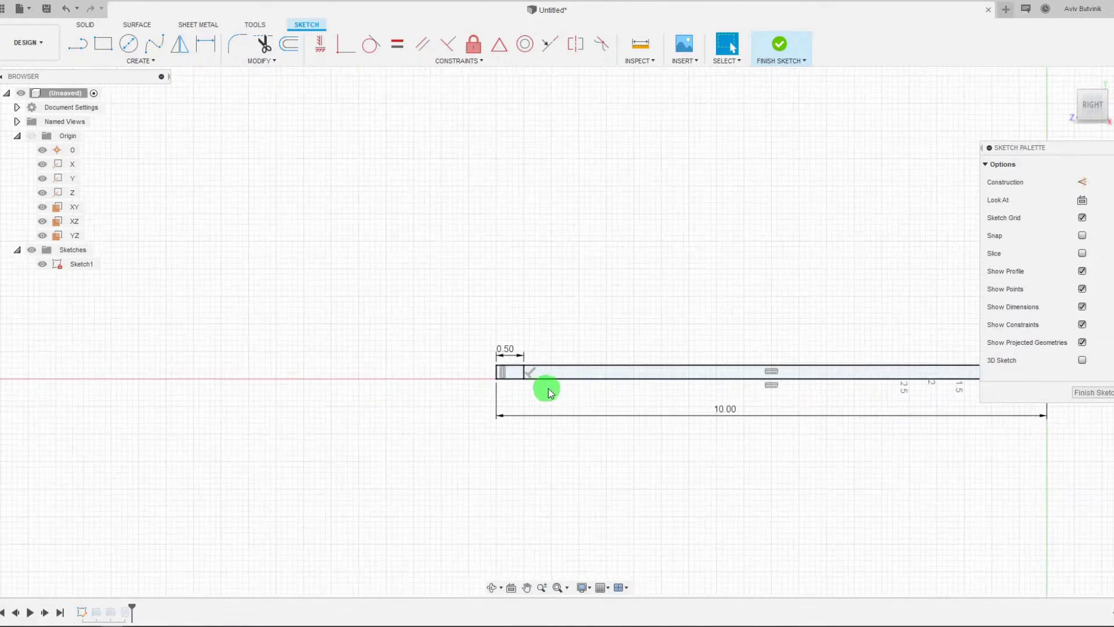
scroll(858, 342, up, 2)
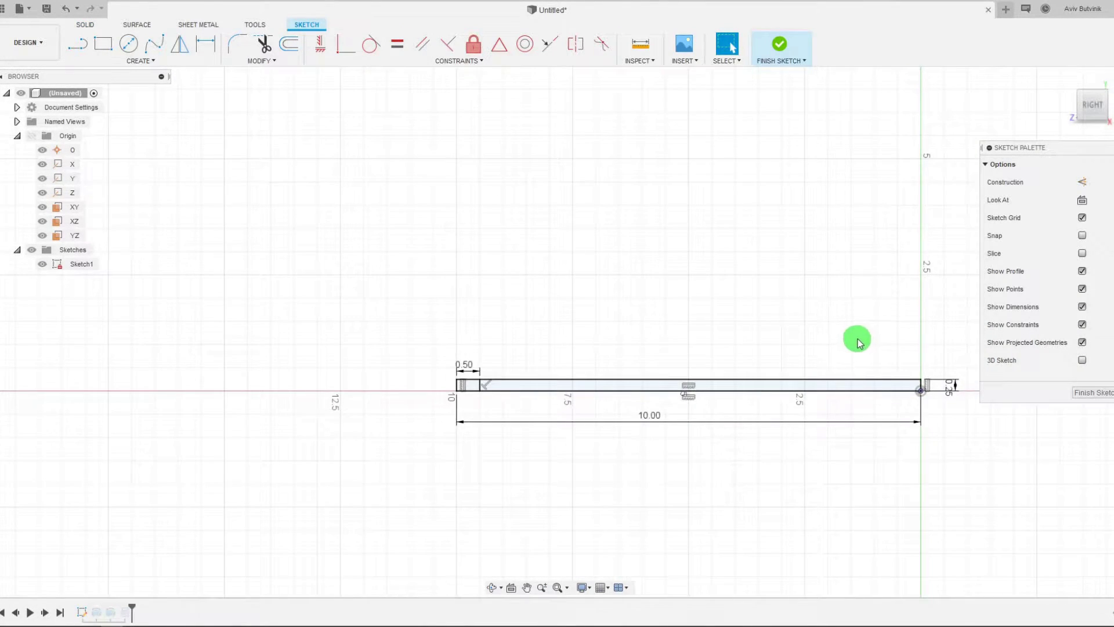
scroll(858, 342, up, 1)
scroll(500, 372, up, 1)
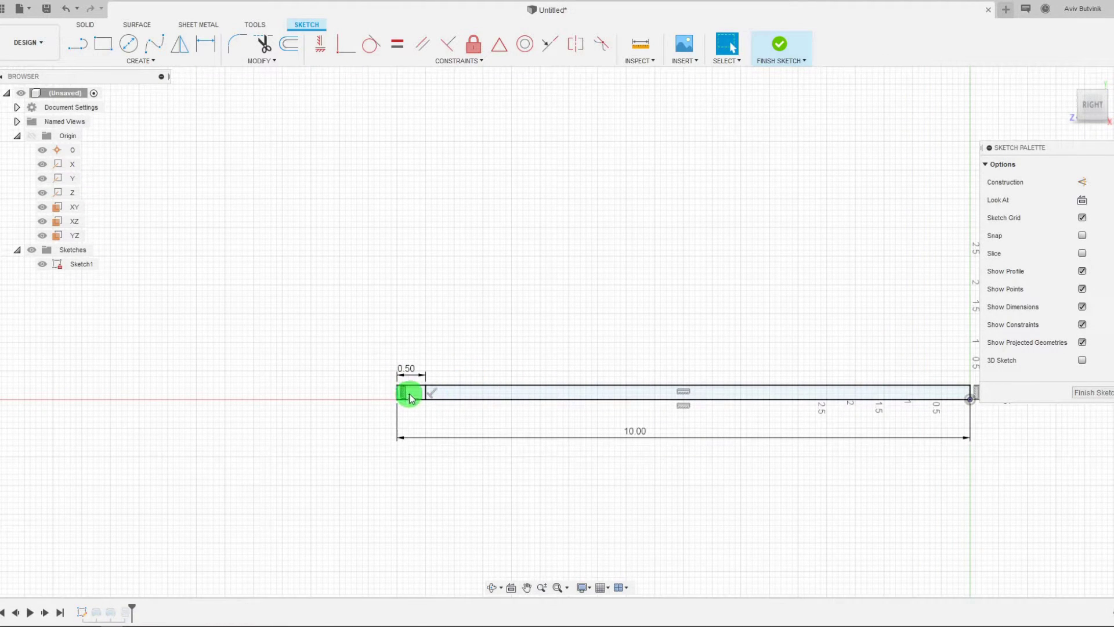
scroll(410, 391, up, 2)
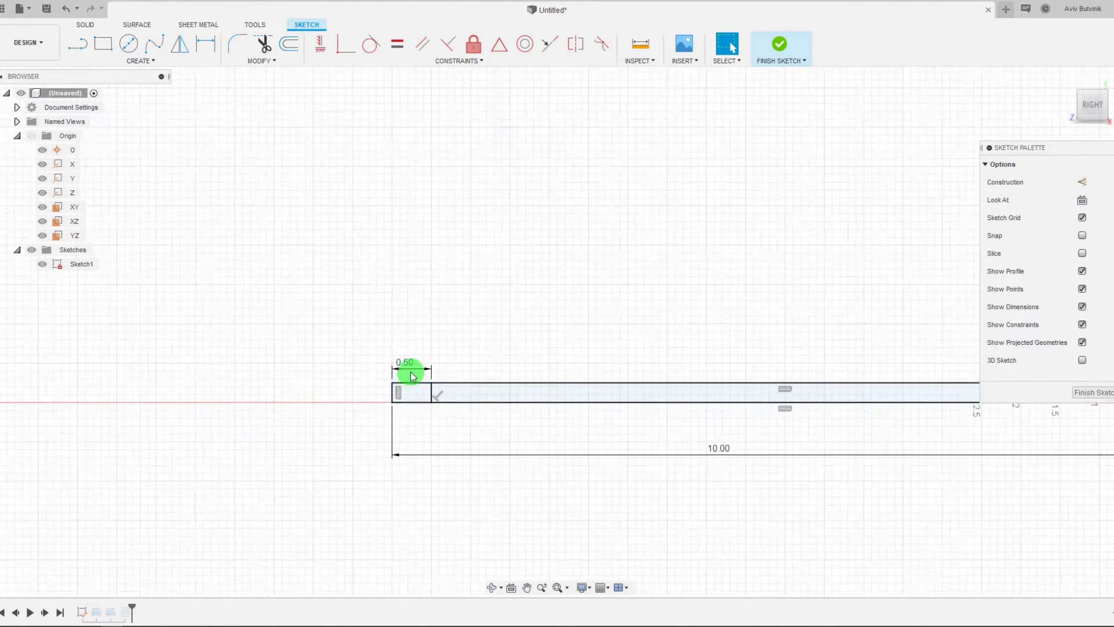
scroll(416, 372, up, 3)
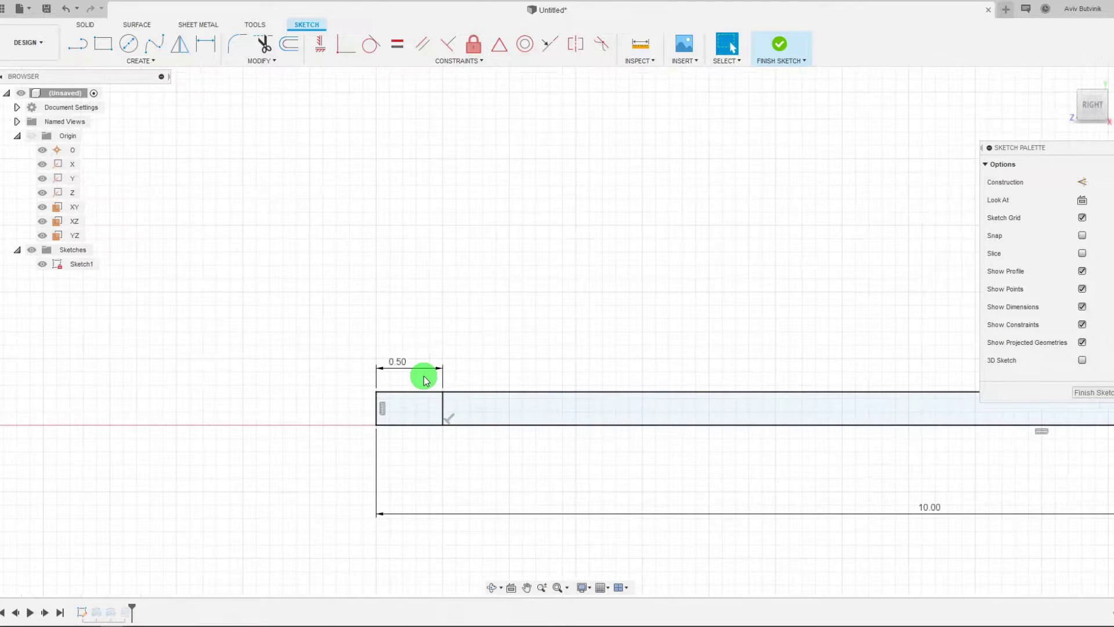
Step: Draw a vertical line across the rod's left end and change the 0.50 end dimension to 1.00
click(78, 44)
scroll(369, 408, up, 2)
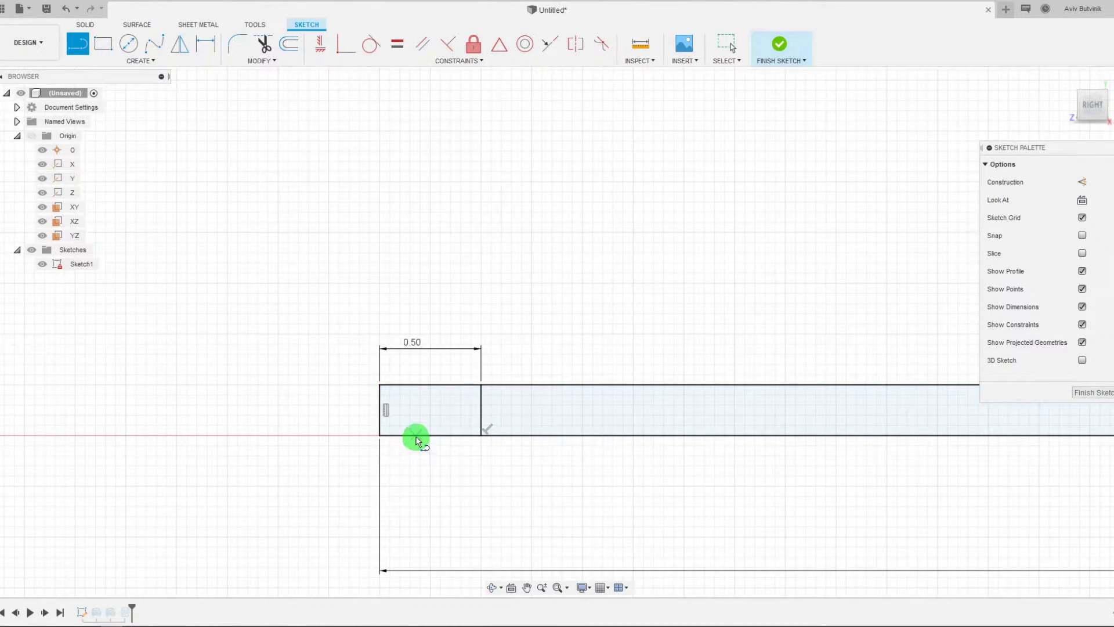
drag(415, 436, 416, 384)
key(Escape)
double_click(412, 343)
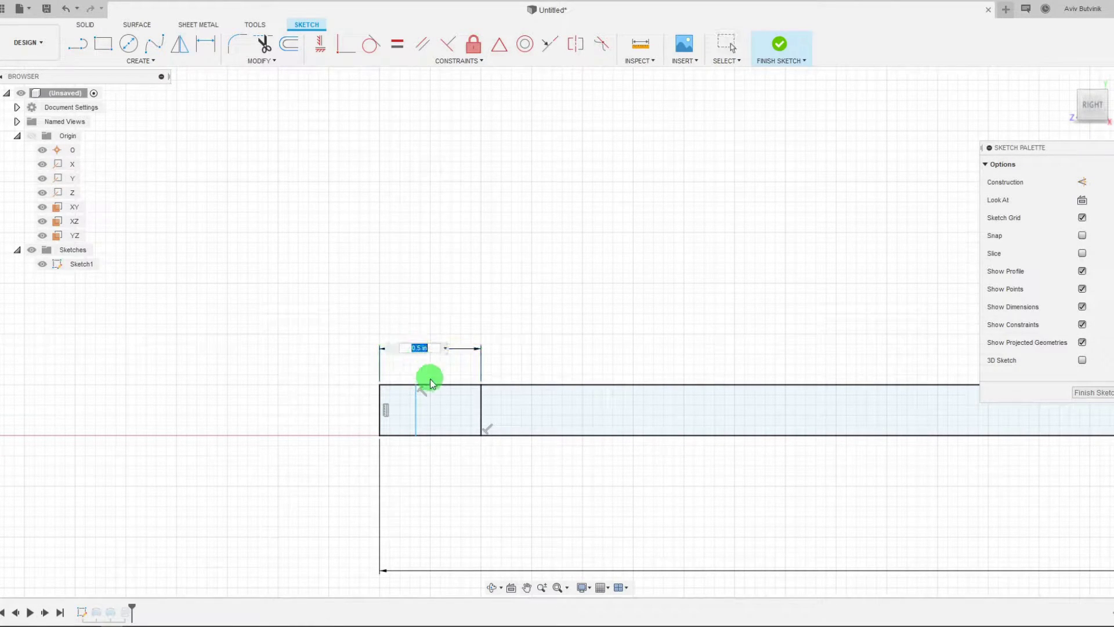
key(Return)
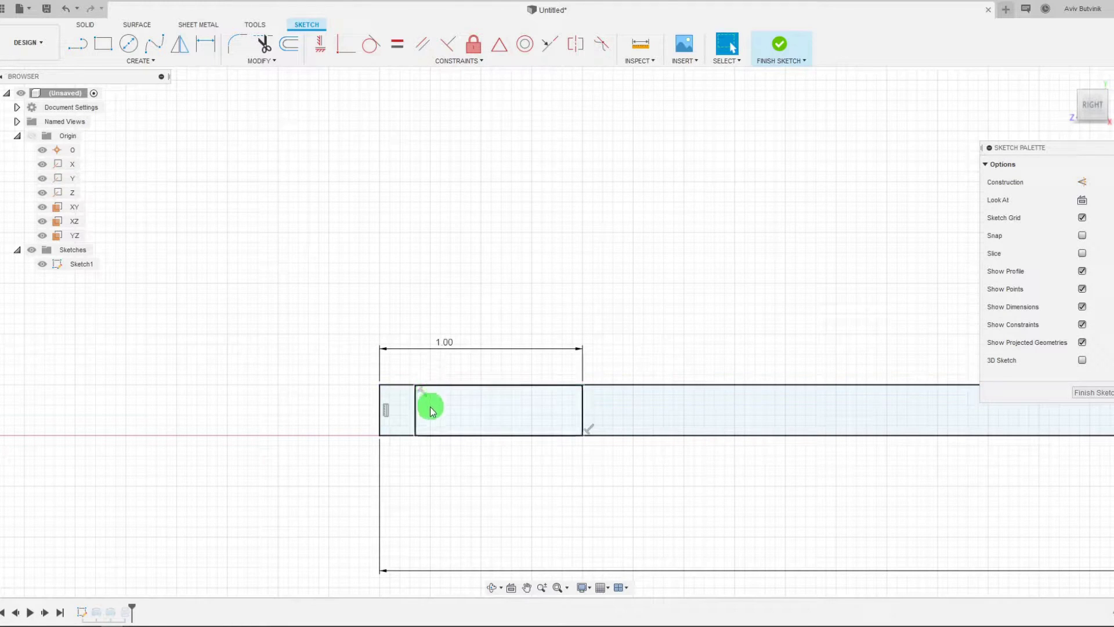
Step: Dimension the new line 0.50 from the rod's left edge and finish the sketch
click(205, 44)
click(418, 406)
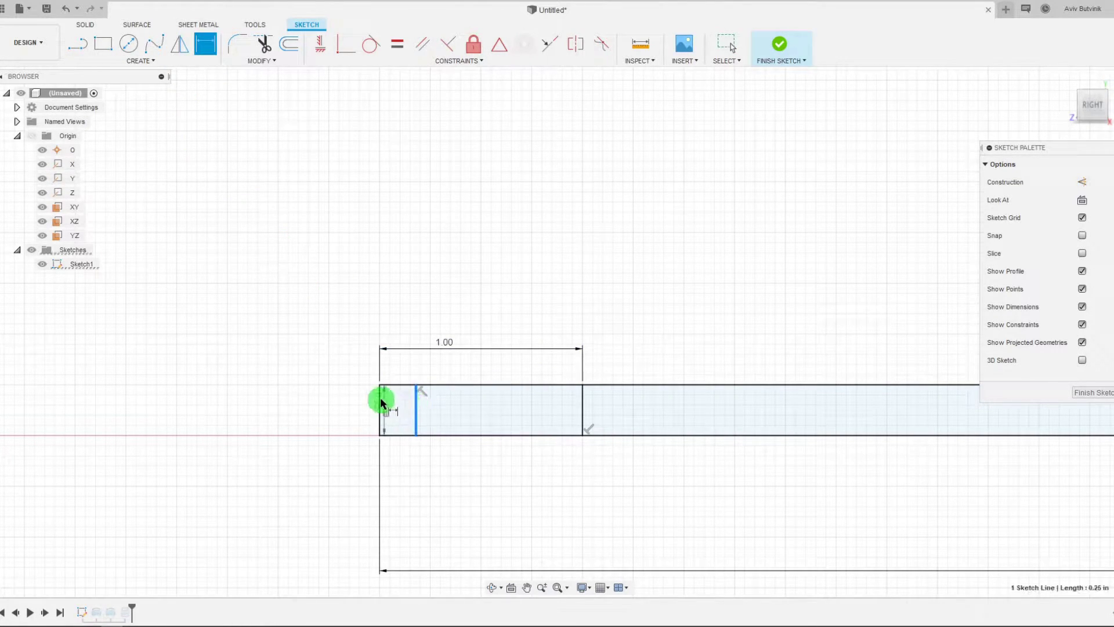
click(381, 398)
click(401, 368)
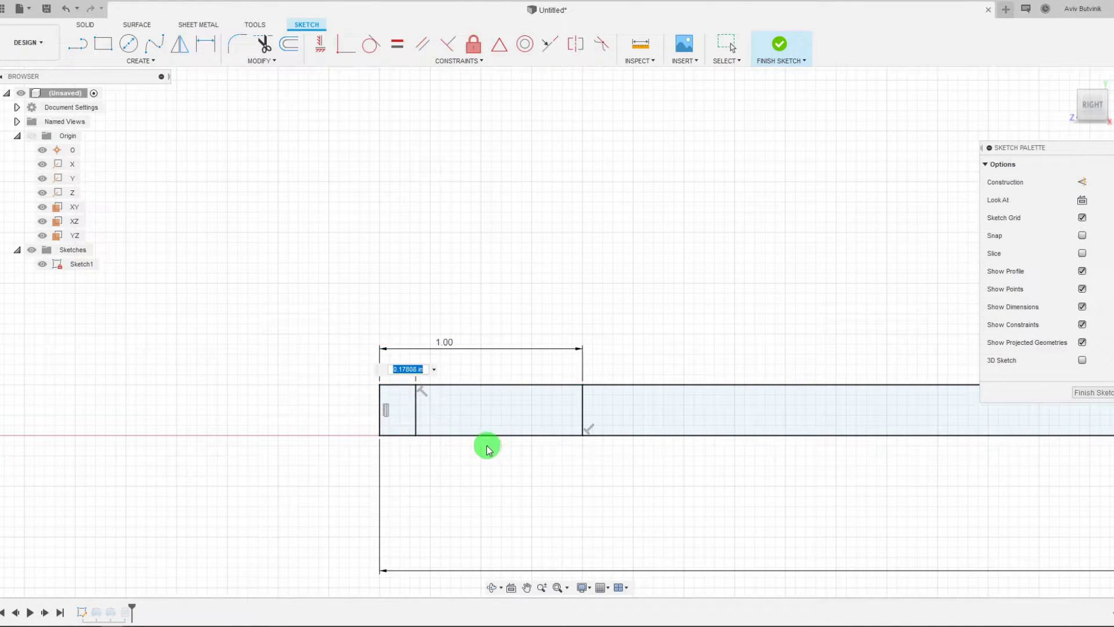
text(.5)
key(Return)
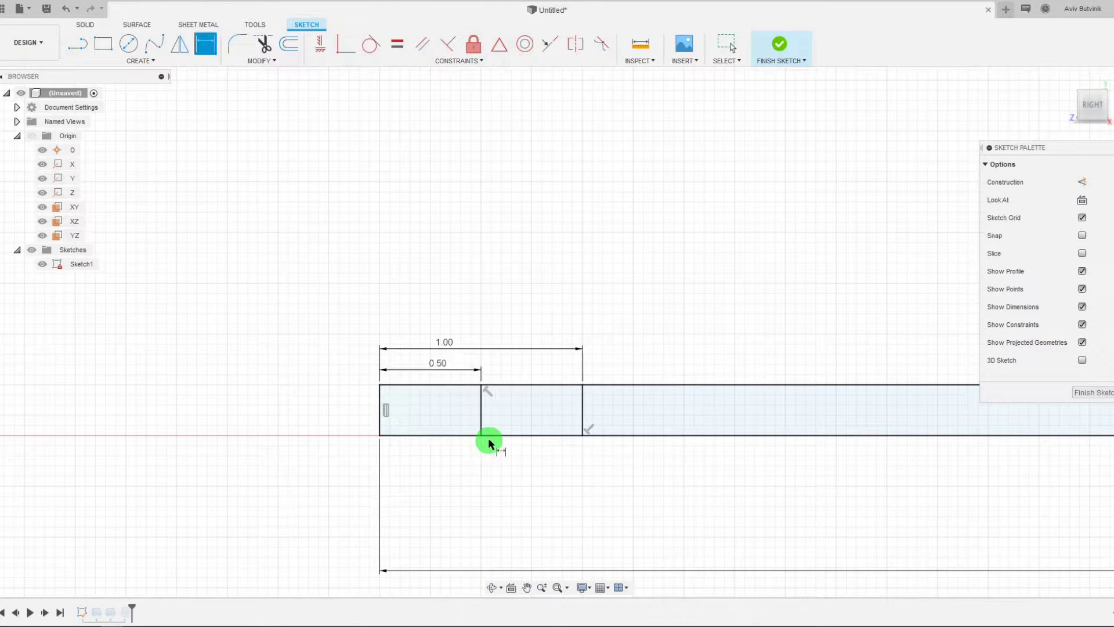
click(779, 44)
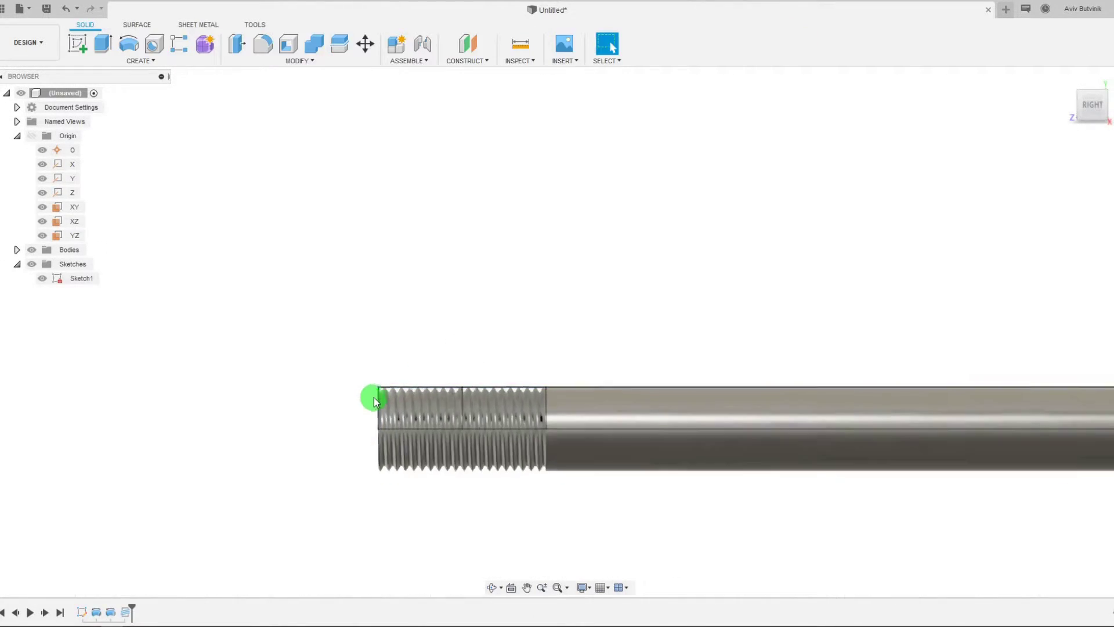
Step: Edit the threaded revolve to drop the left end region, keeping only the thread section profile
right_click(124, 612)
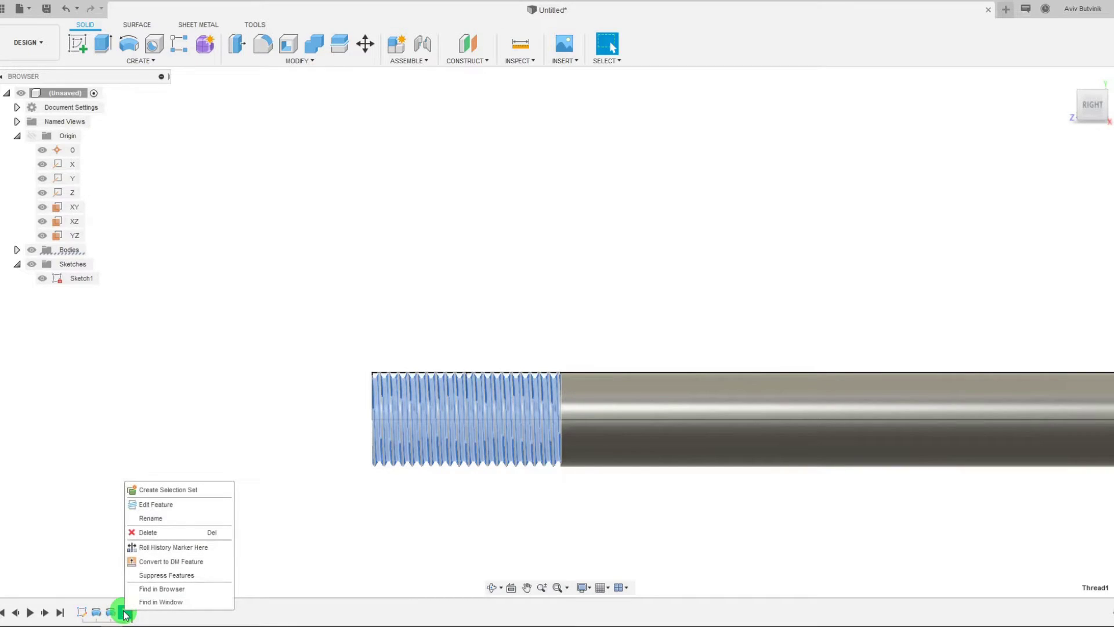
click(115, 614)
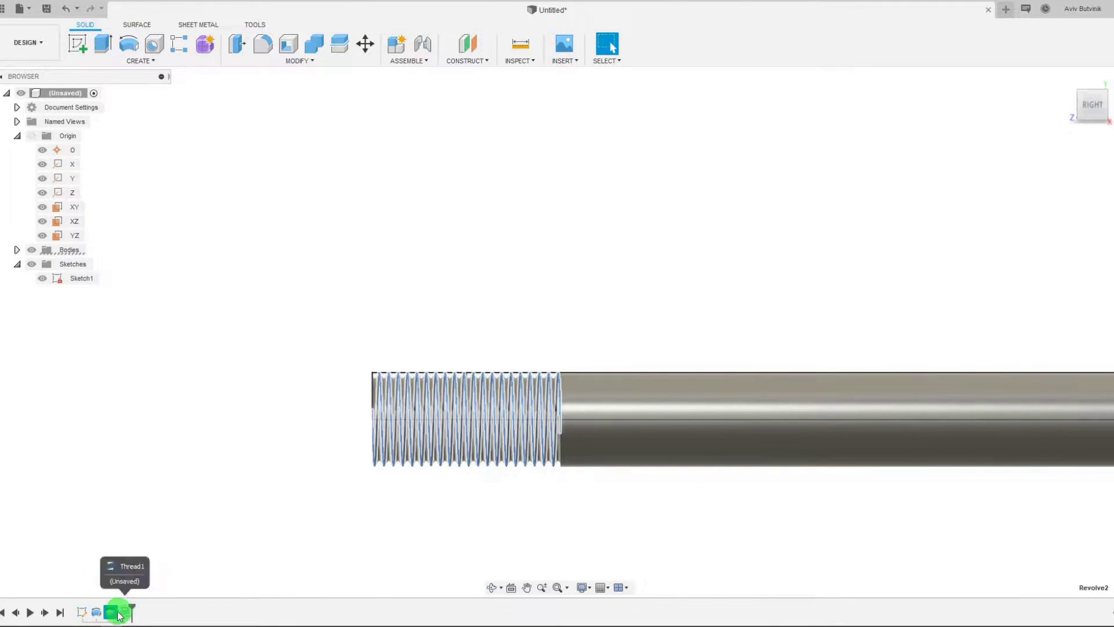
right_click(116, 614)
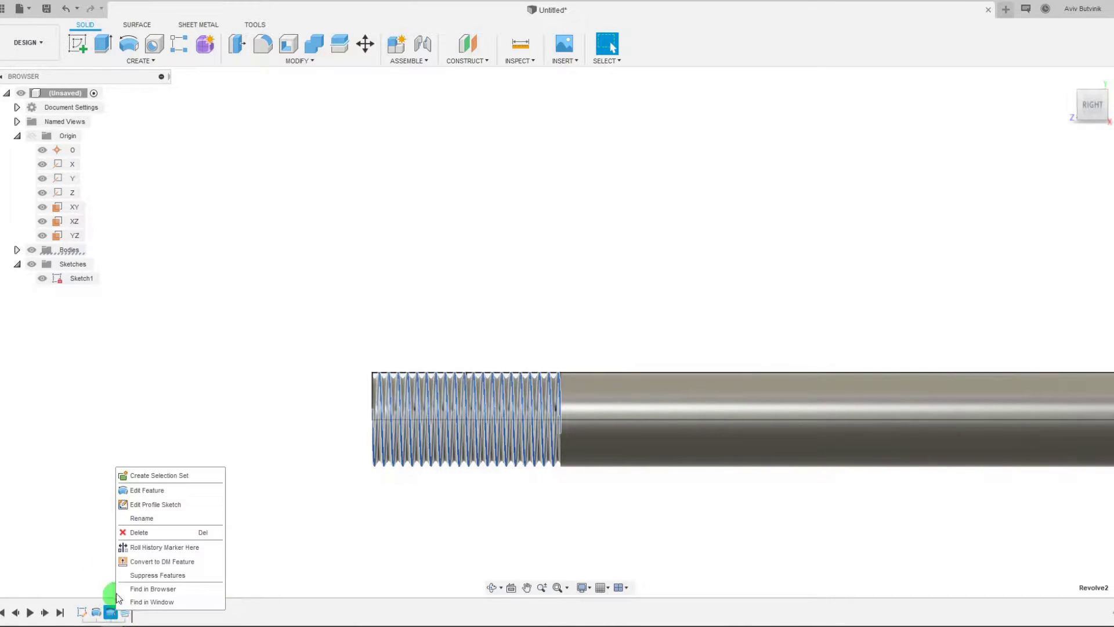
click(142, 491)
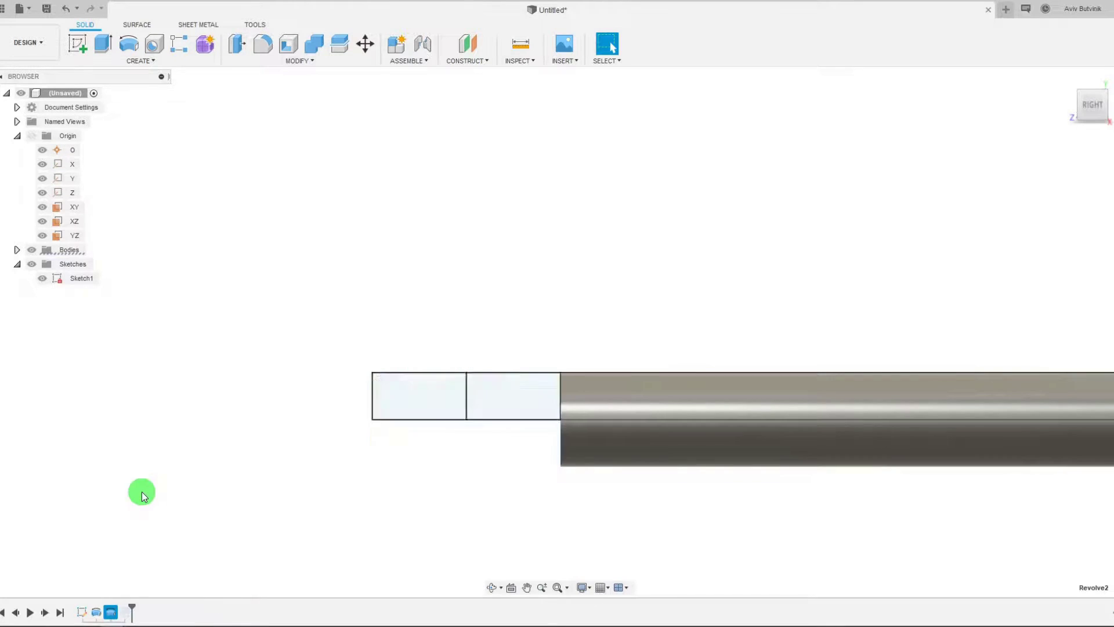
click(445, 388)
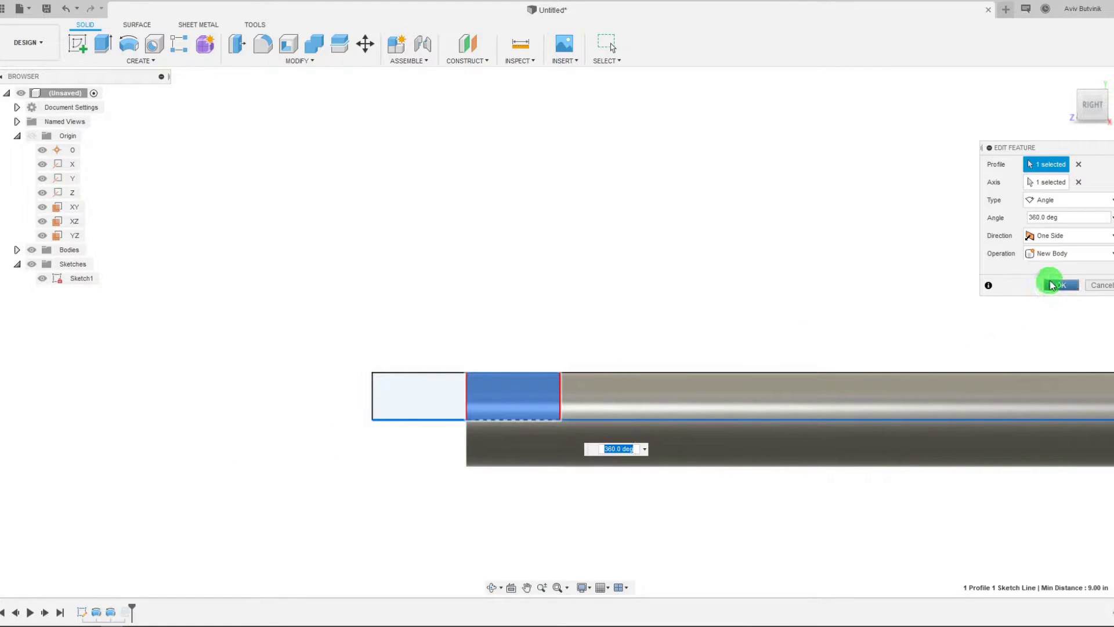
click(1053, 284)
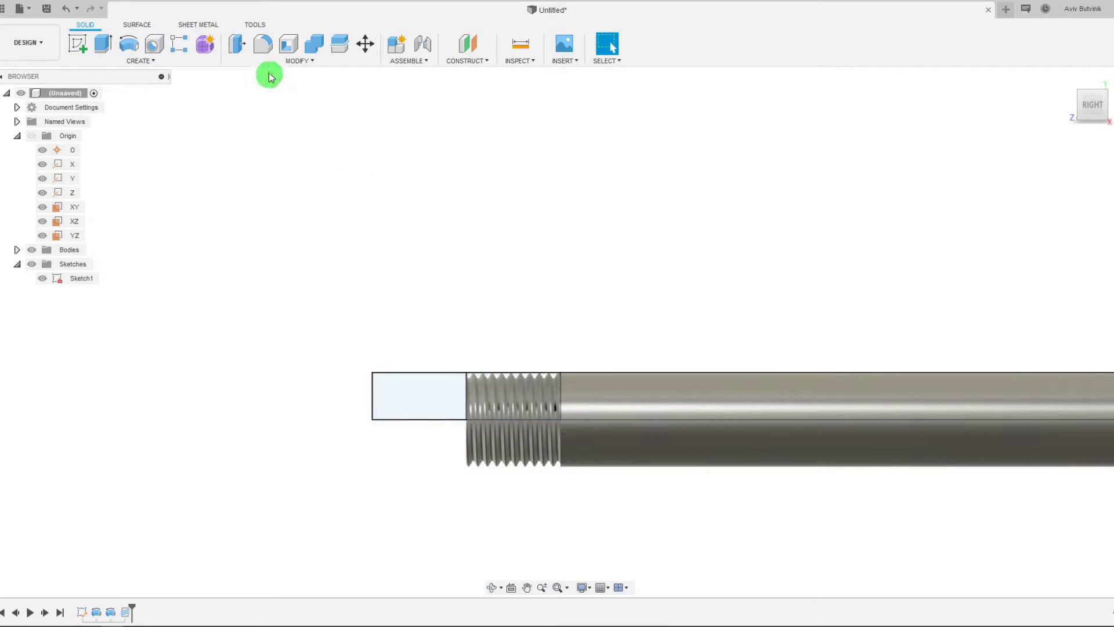
Step: Revolve the left end profile 360° around the rod's centre line, joined to the threaded rod
click(127, 43)
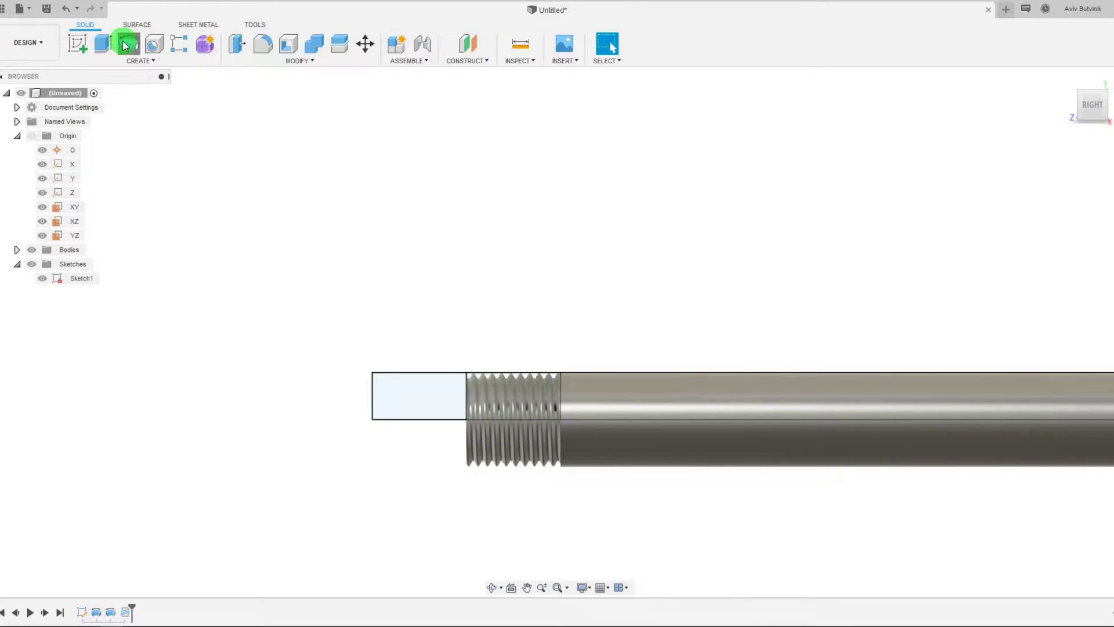
click(407, 395)
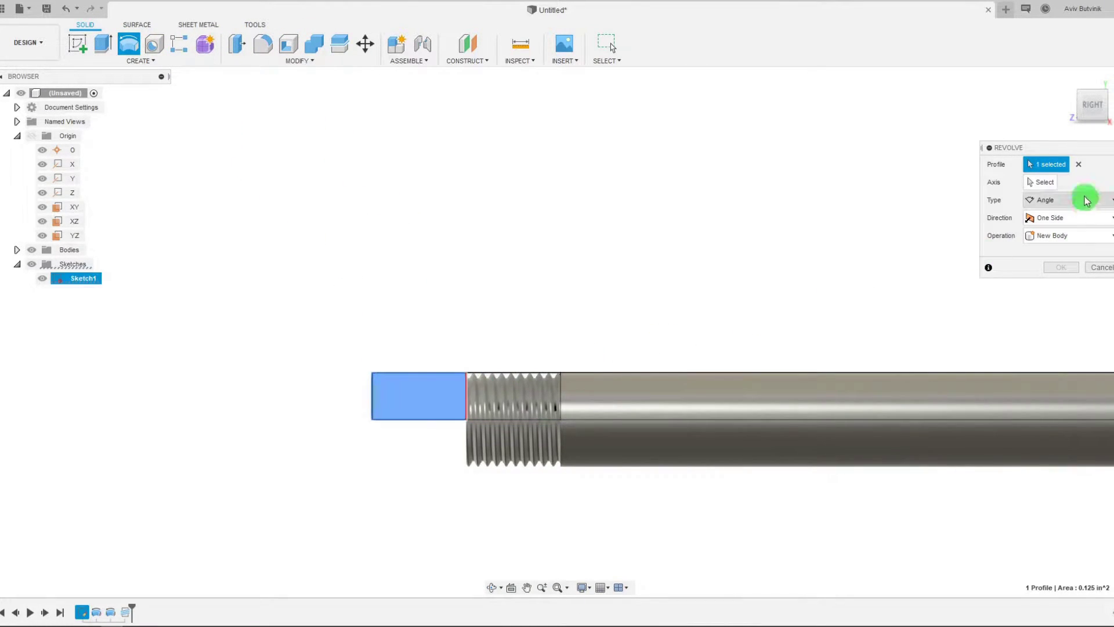
click(1041, 183)
click(427, 420)
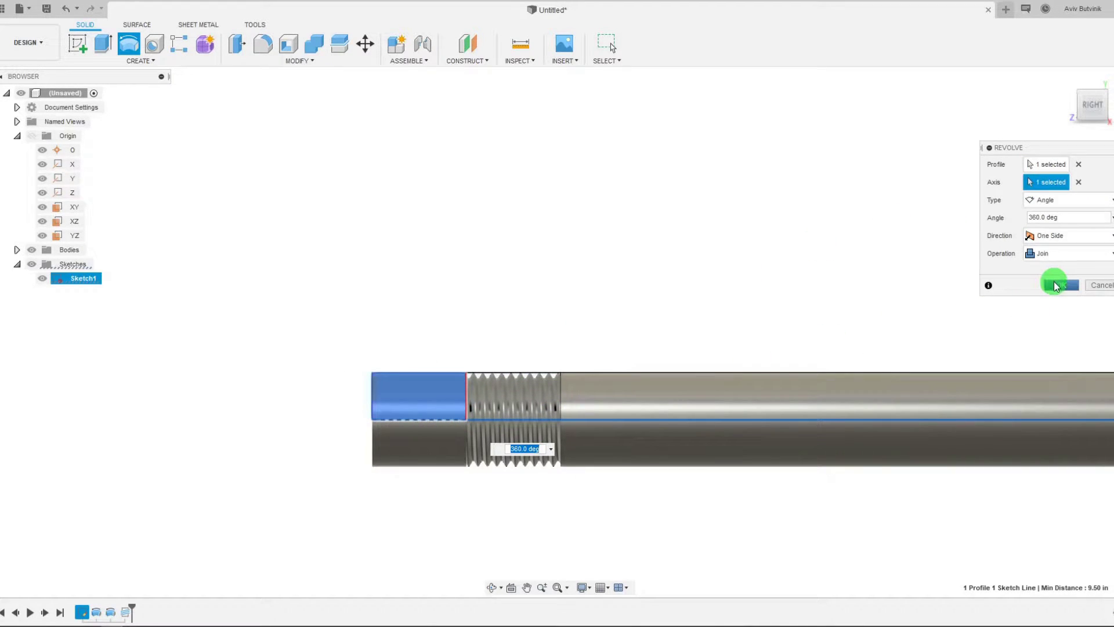
click(1054, 280)
scroll(349, 388, down, 5)
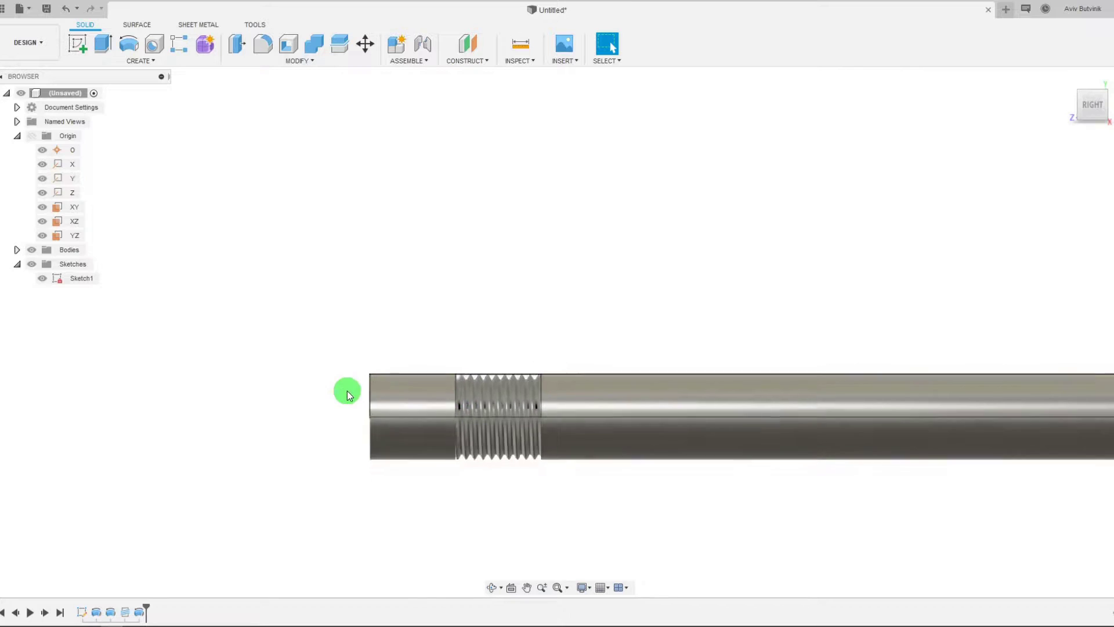
scroll(452, 436, up, 5)
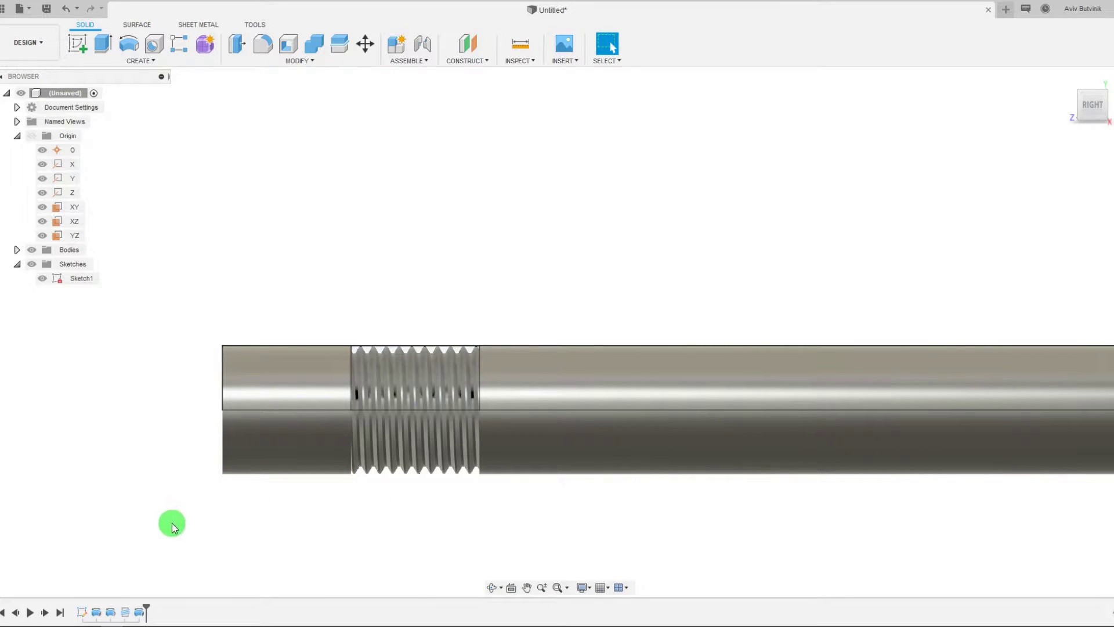
scroll(486, 425, down, 1)
scroll(337, 446, up, 2)
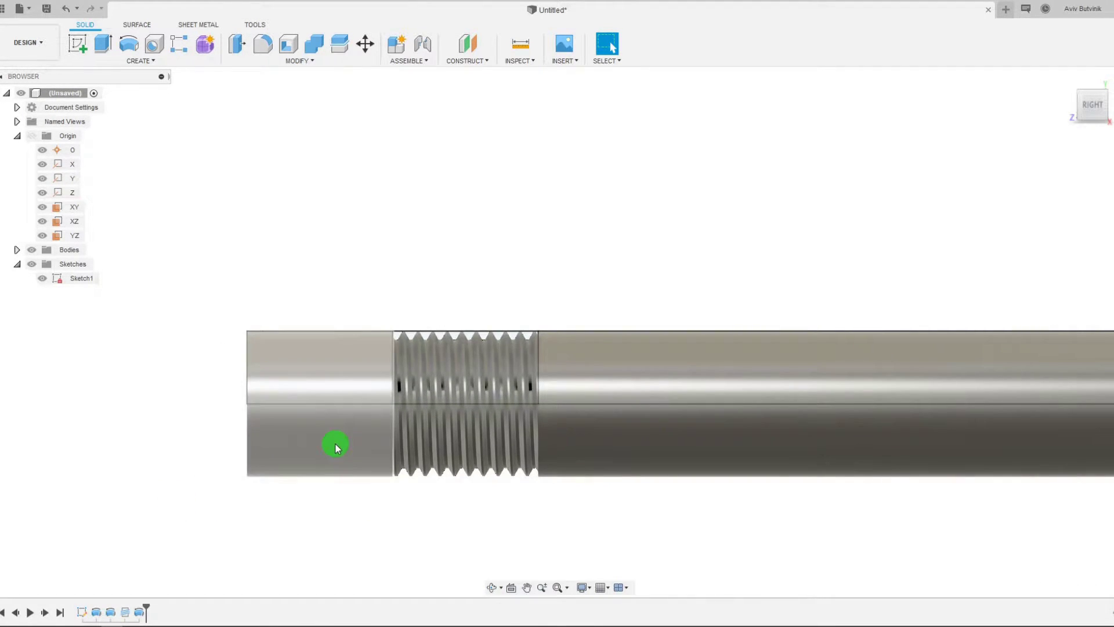
right_click(82, 612)
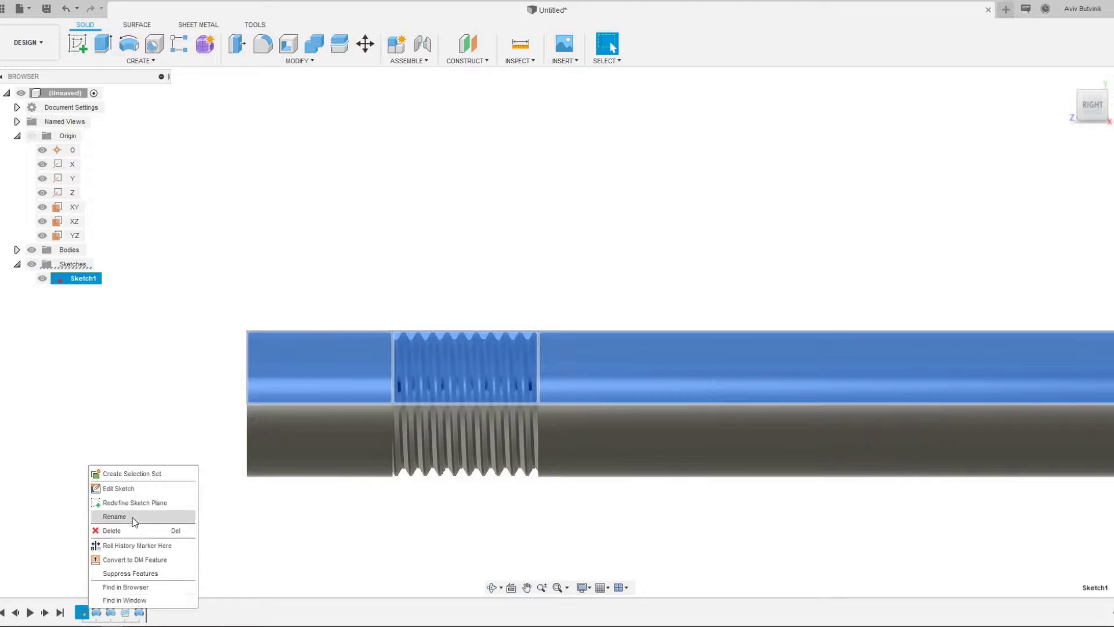
Step: Reopen Sketch1 and drive the 1.00 overall end dimension by the expression d6 + 0.5
click(154, 488)
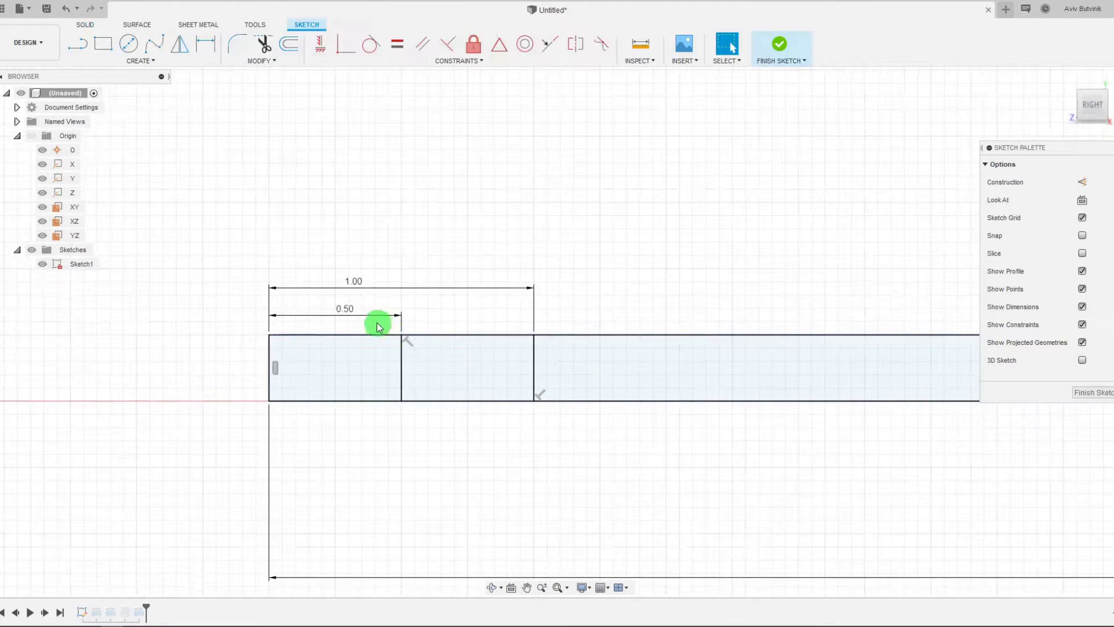
double_click(362, 286)
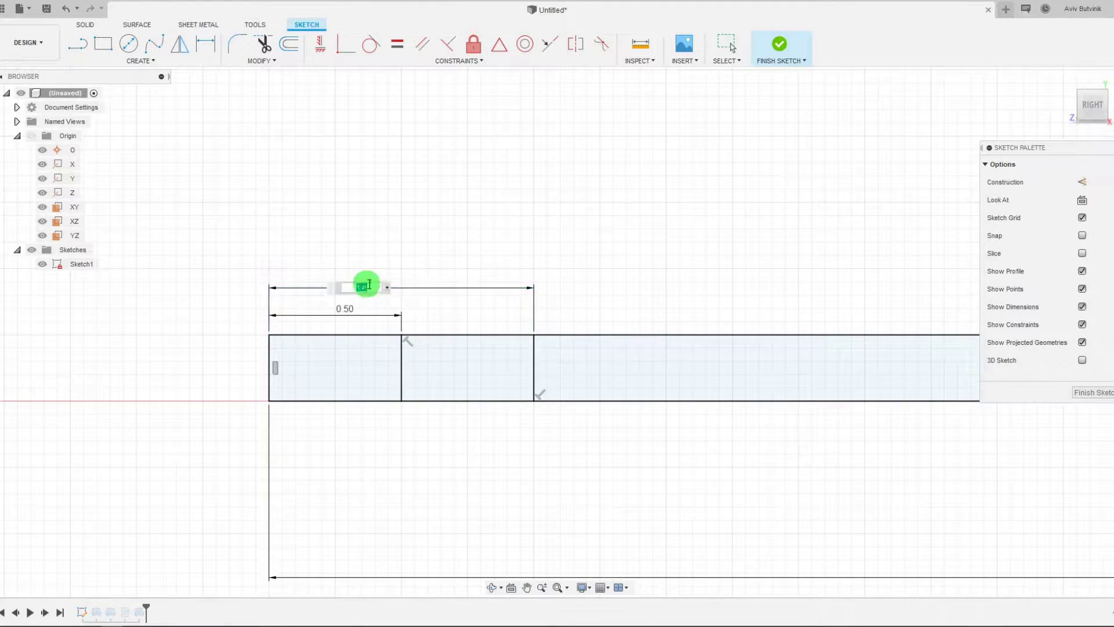
click(346, 313)
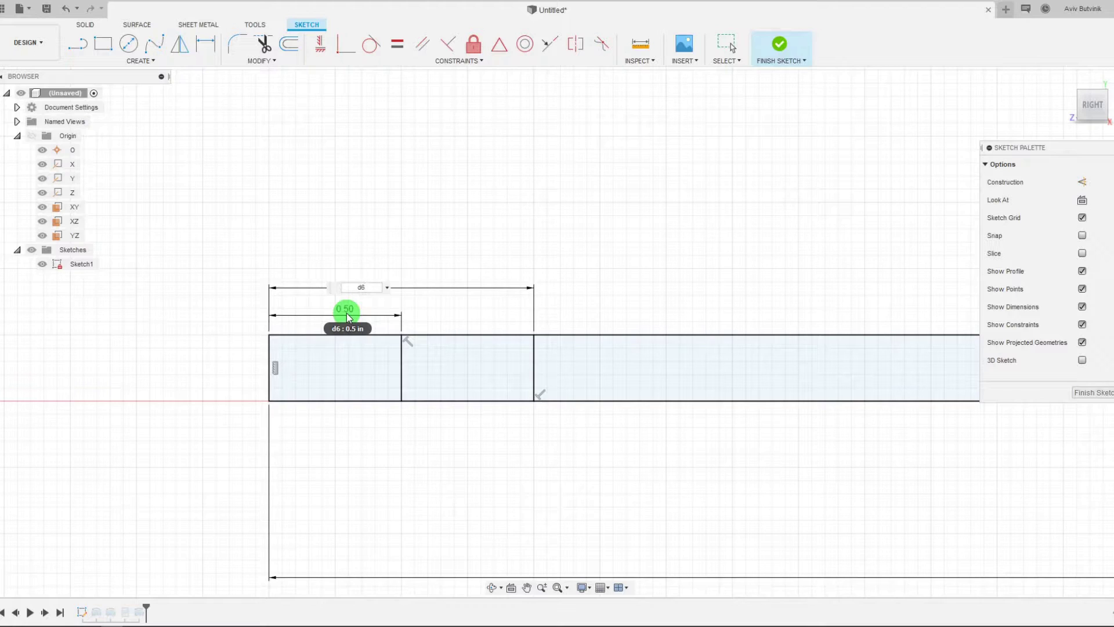
text(+0.5)
click(316, 409)
Step: Change the plain-tip end dimension to 0.70, making the overall 1.20, and finish the sketch
click(369, 314)
double_click(369, 314)
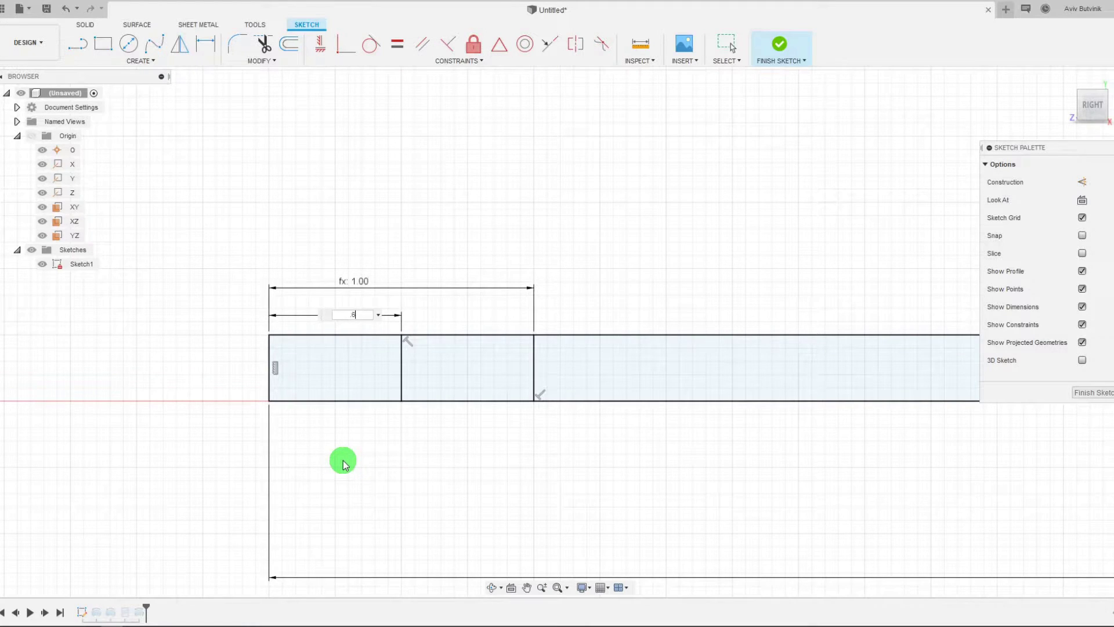
text(.6)
key(Return)
double_click(363, 313)
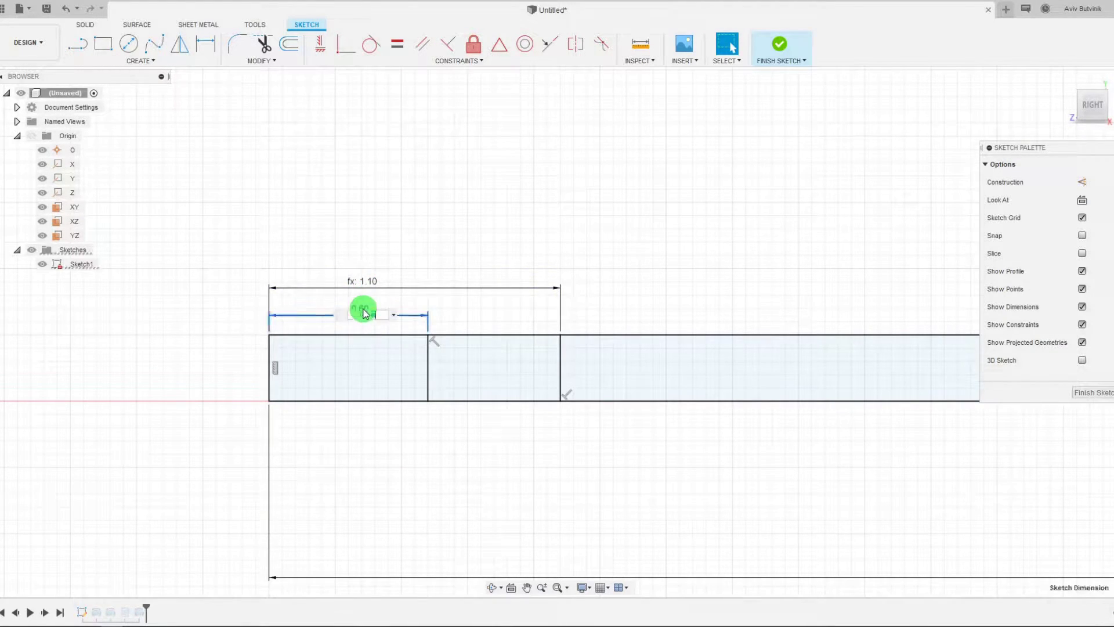
text(.7)
key(Return)
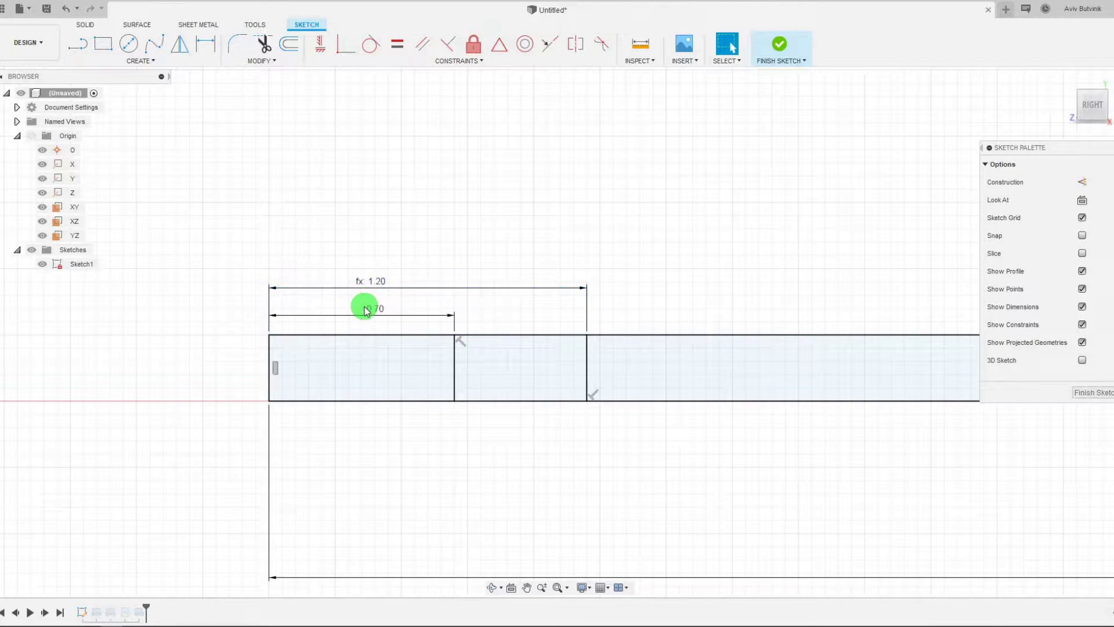
double_click(379, 281)
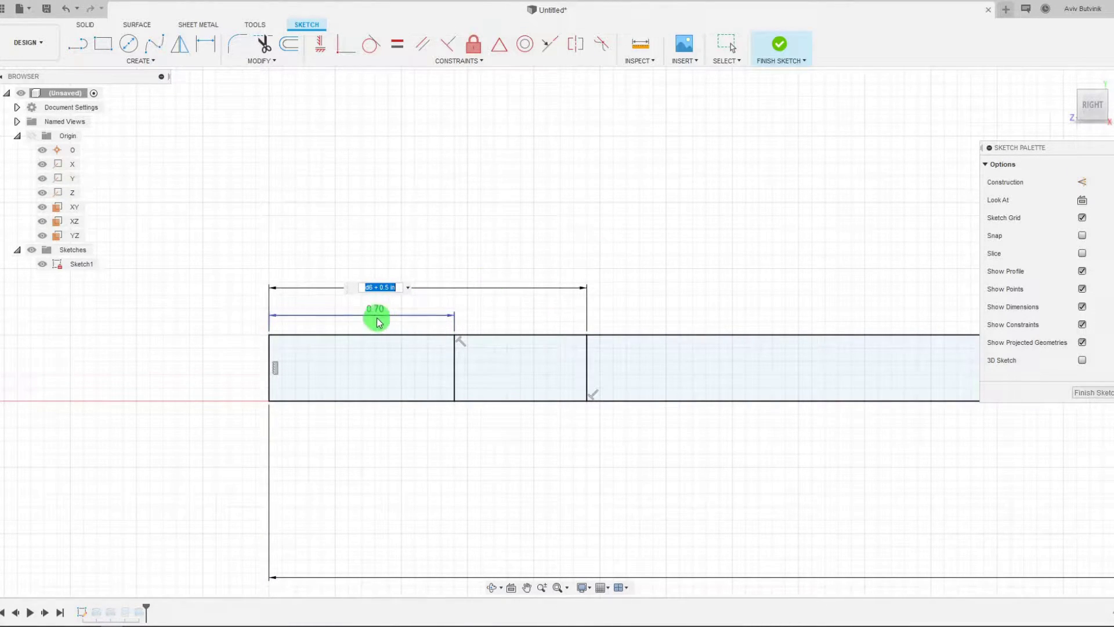
scroll(377, 318, up, 2)
scroll(403, 315, up, 2)
scroll(507, 273, down, 4)
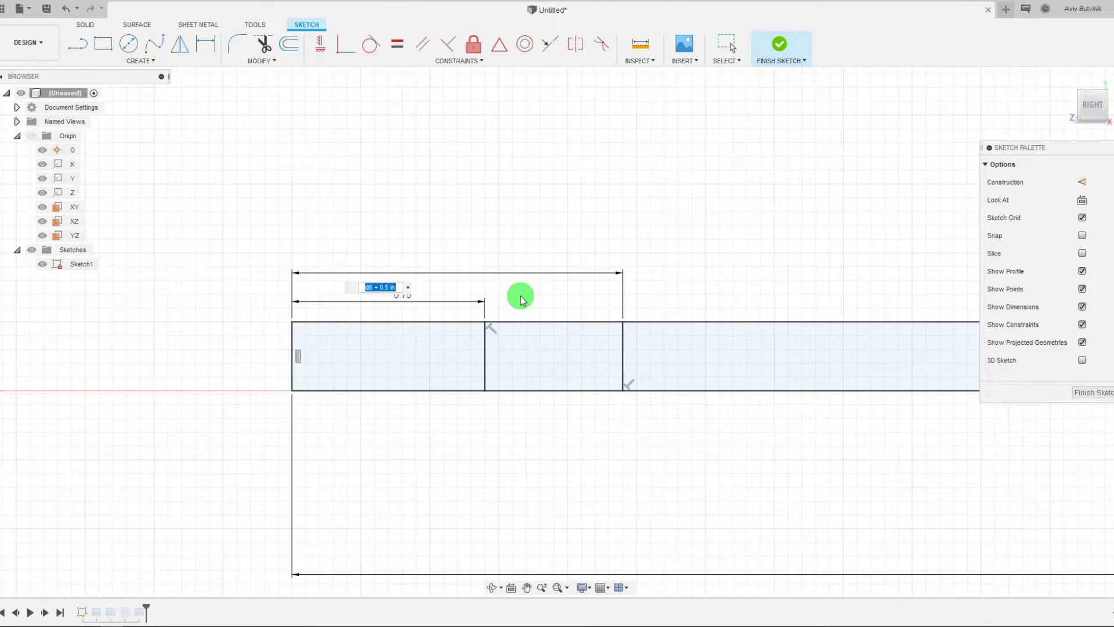
click(779, 45)
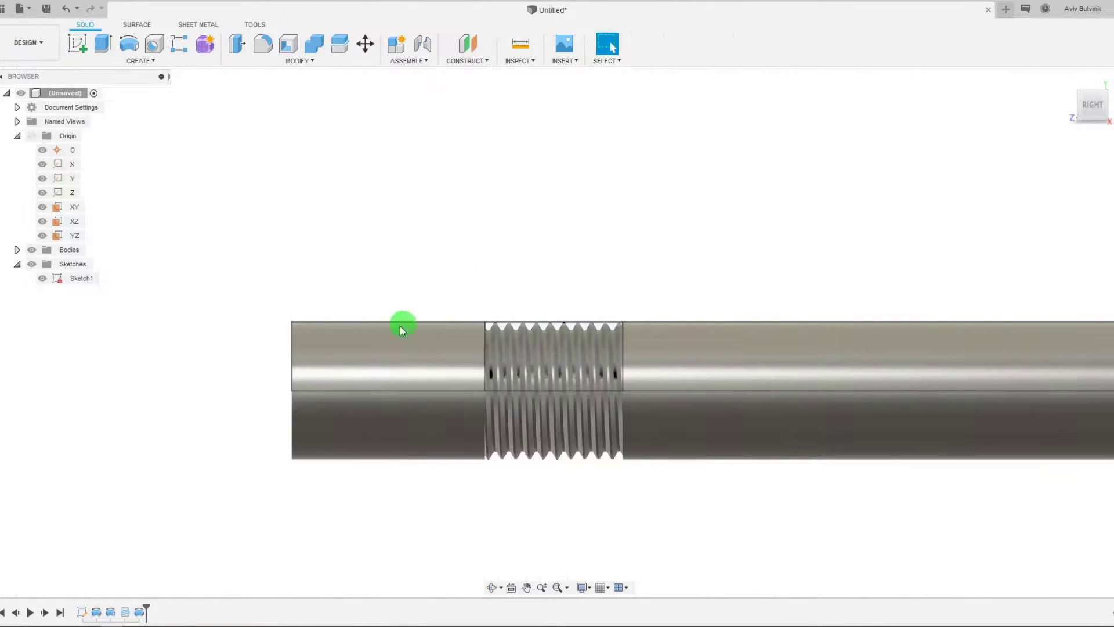
Step: Inspect the rod's longer plain tip, then right-click Sketch1 in the timeline for its options
scroll(291, 342, up, 3)
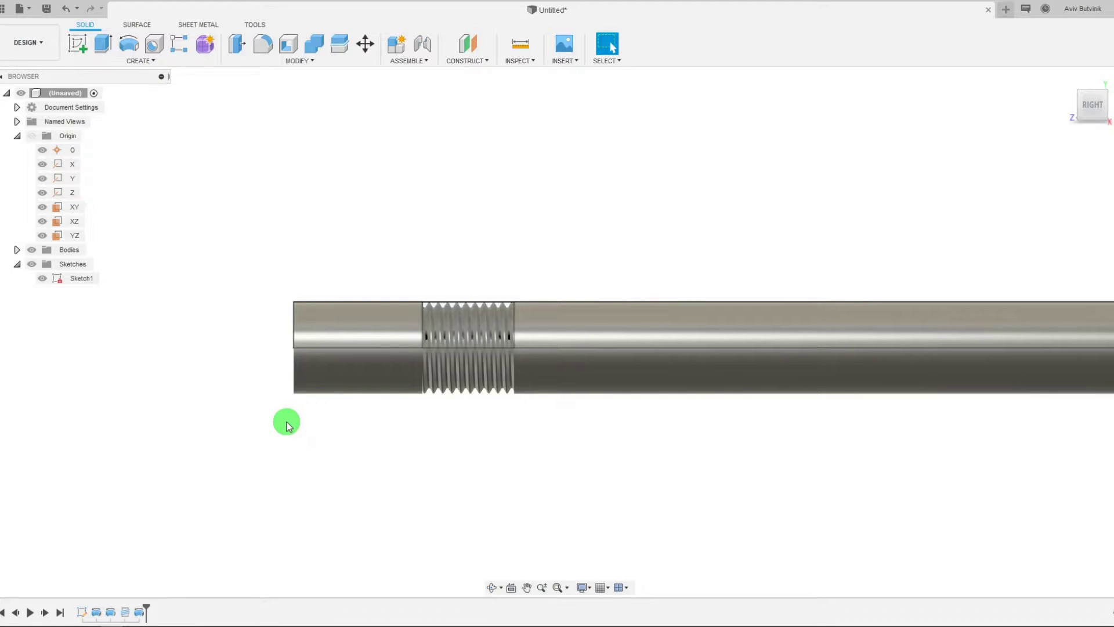
scroll(461, 433, down, 2)
scroll(457, 420, up, 1)
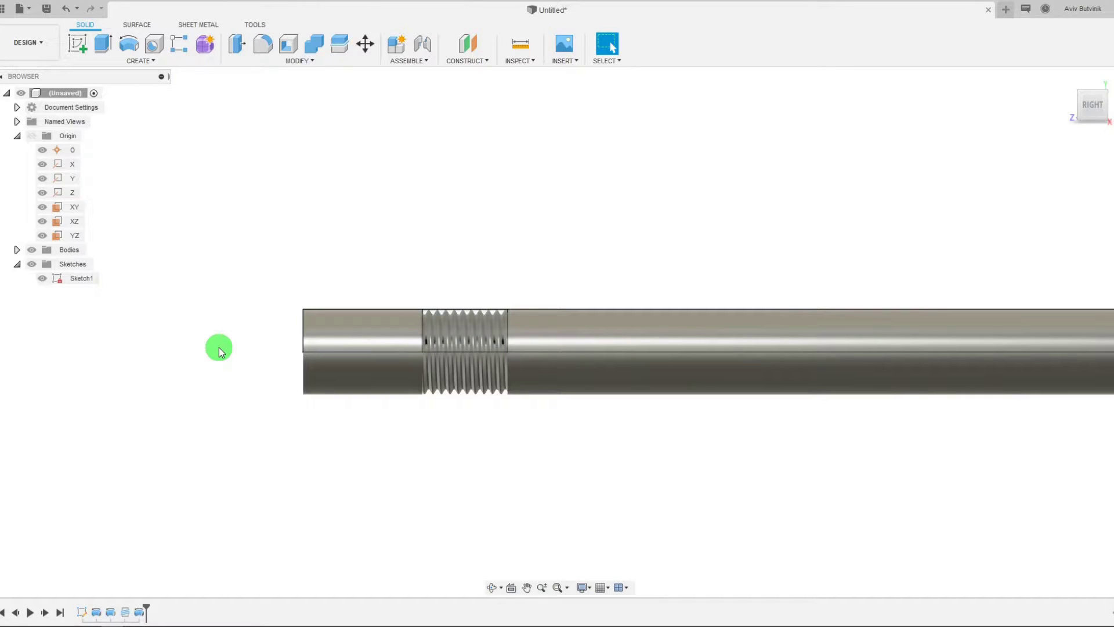
scroll(447, 327, up, 3)
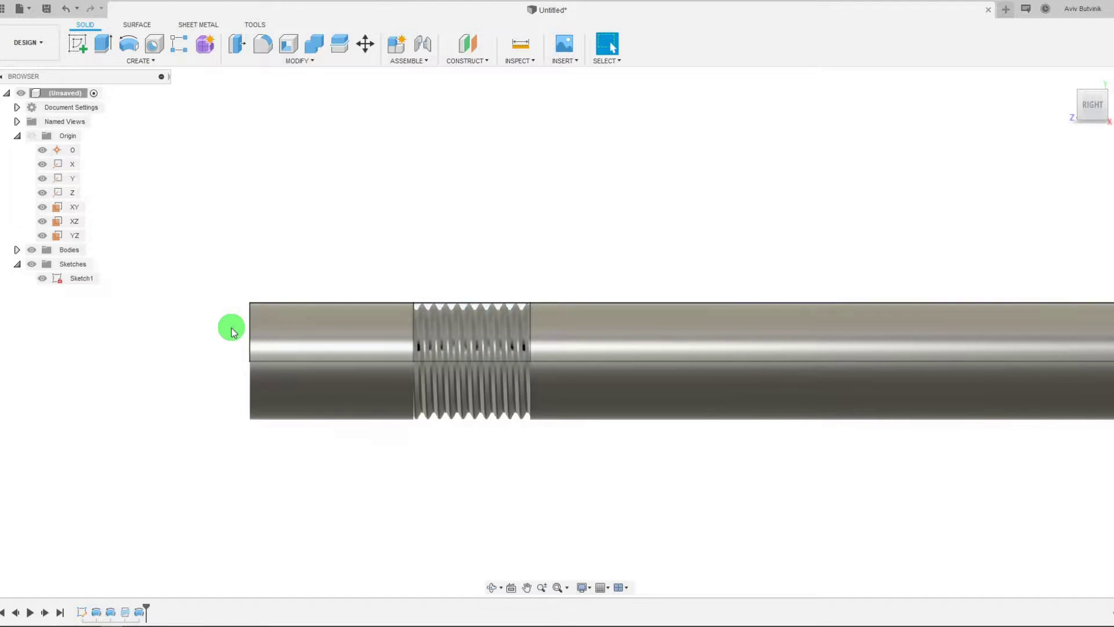
click(82, 612)
right_click(81, 612)
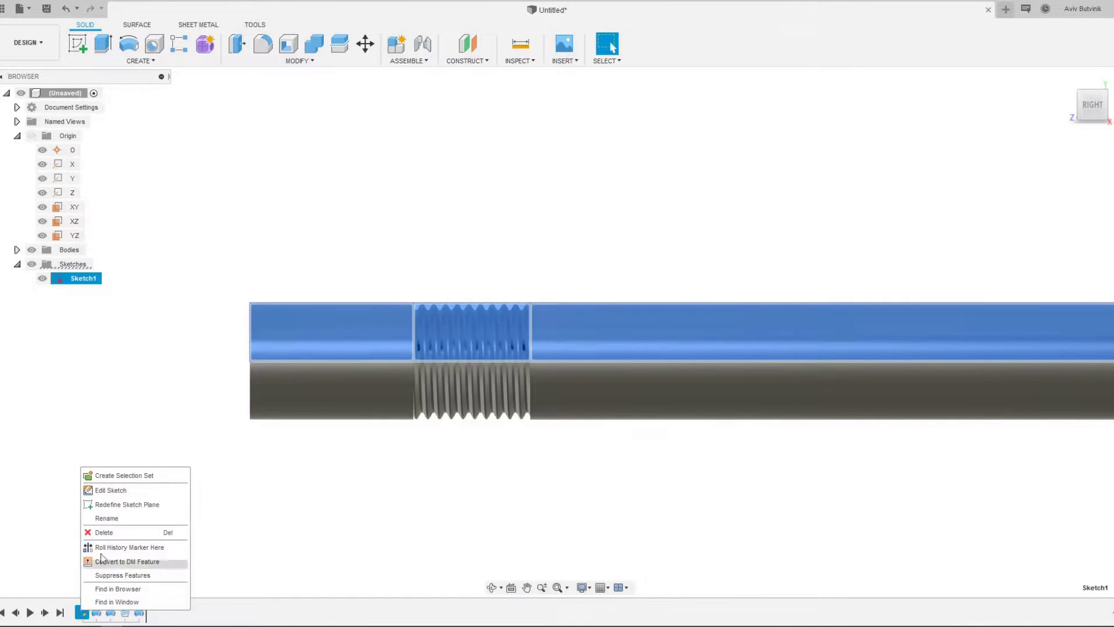
Step: Reopen Sketch1 and draw a closed stepped L-shaped outline above the rod's left end
click(110, 490)
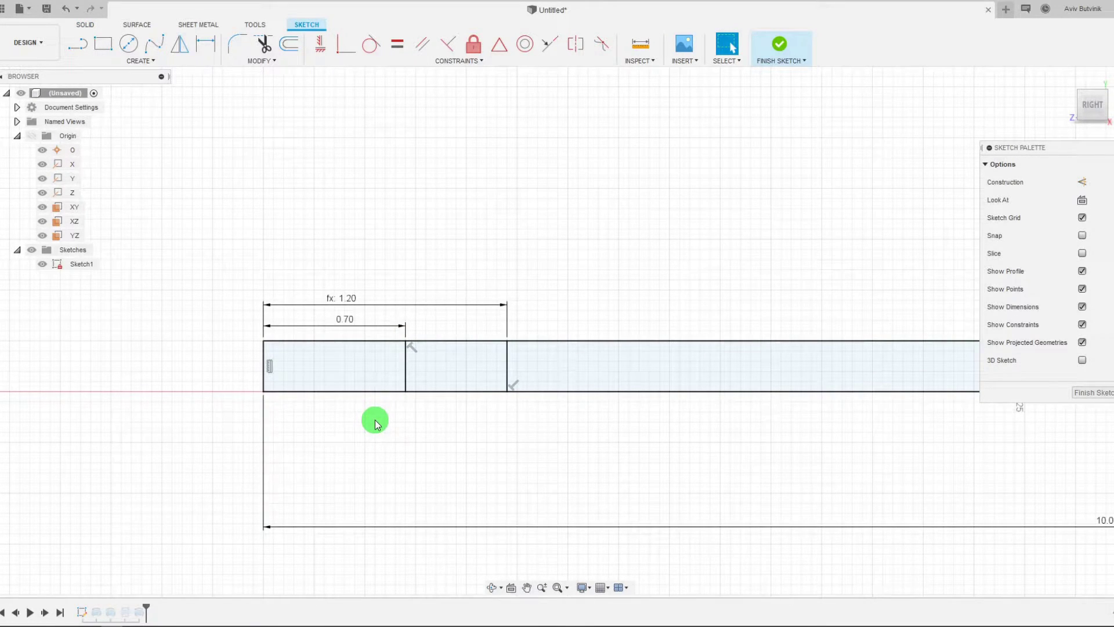
scroll(357, 364, up, 2)
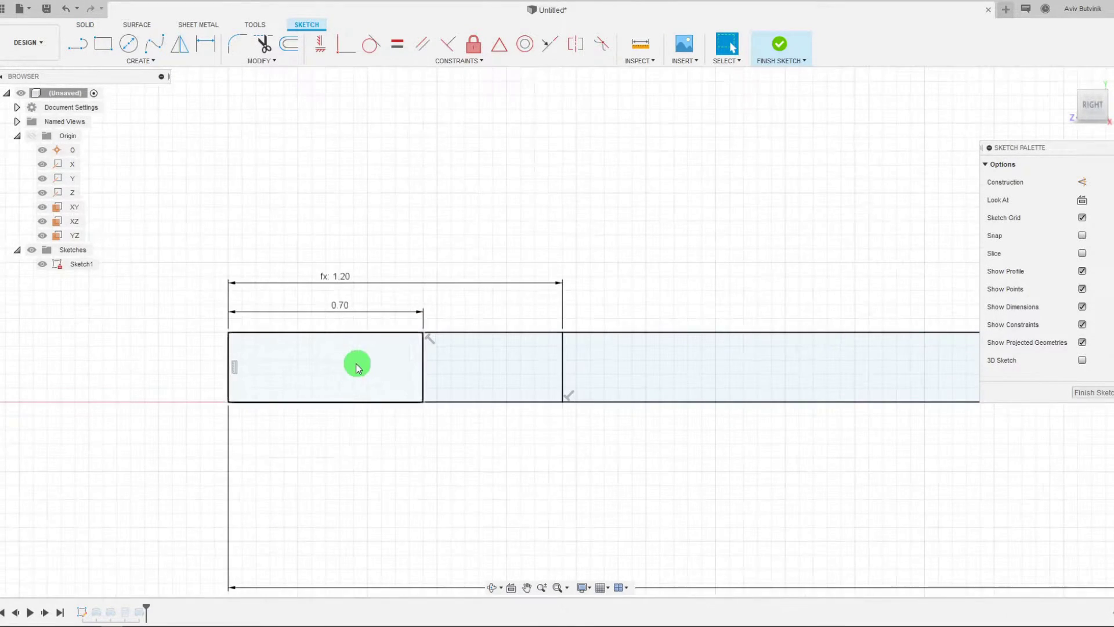
click(79, 46)
scroll(271, 305, up, 1)
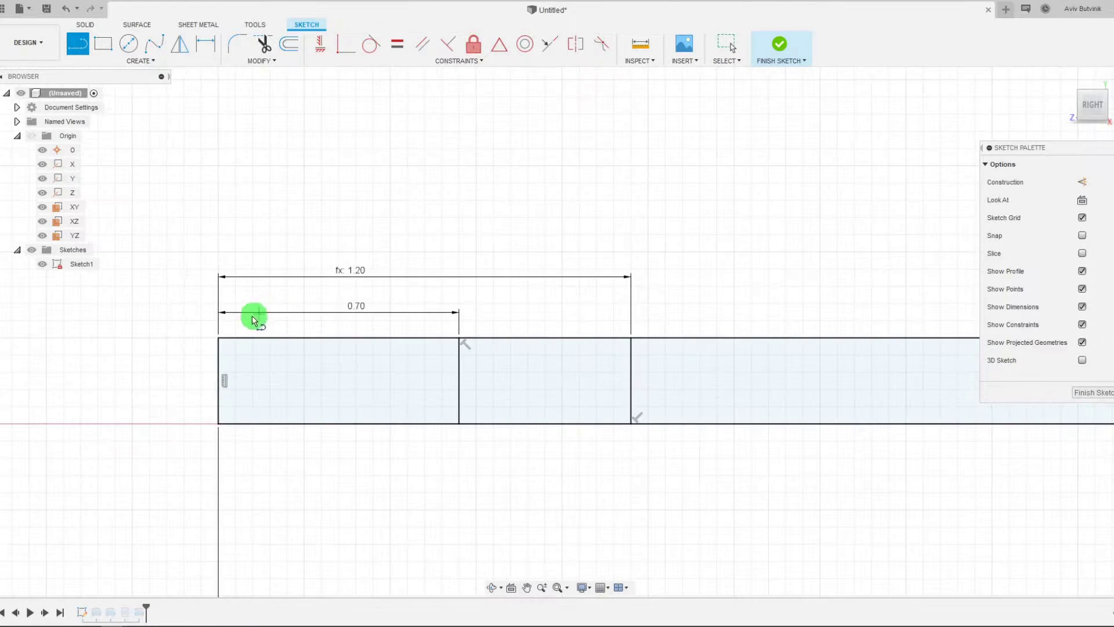
click(219, 328)
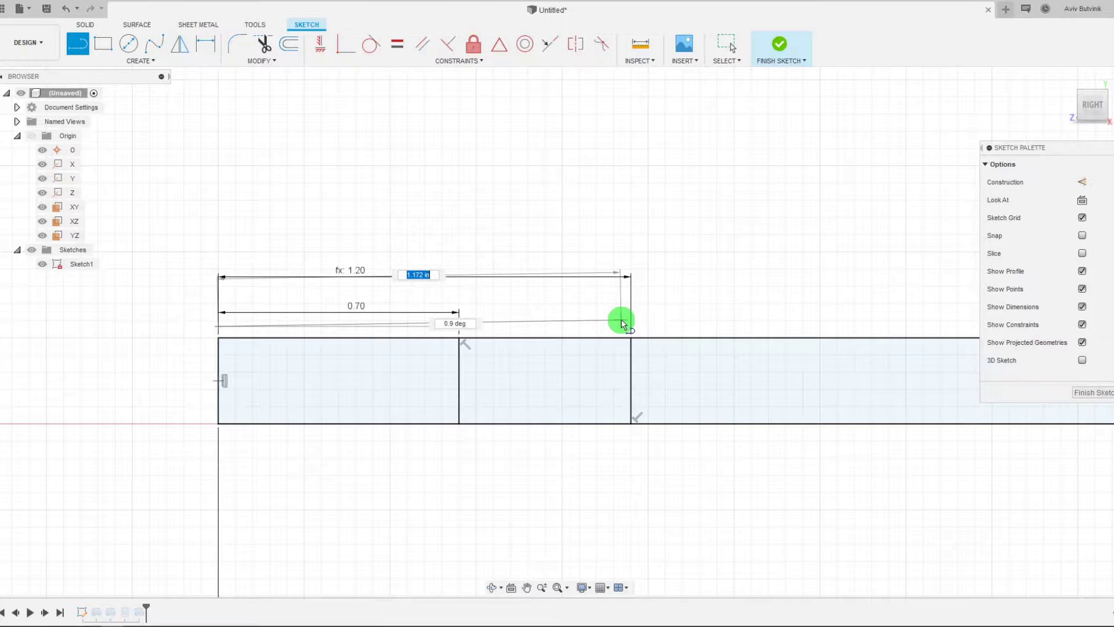
scroll(538, 308, down, 1)
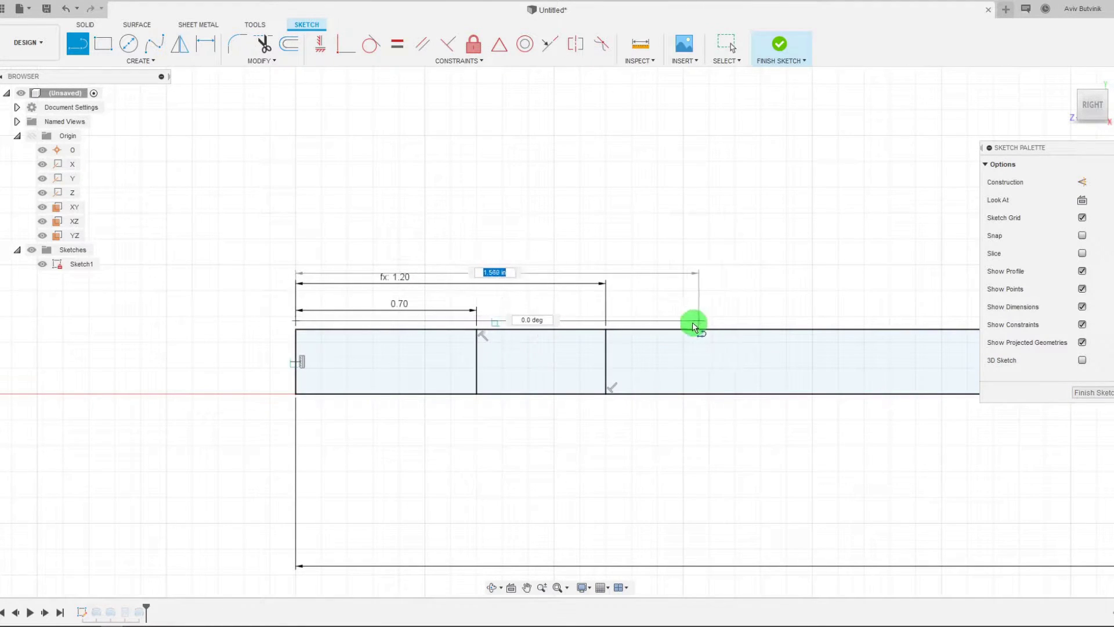
click(660, 322)
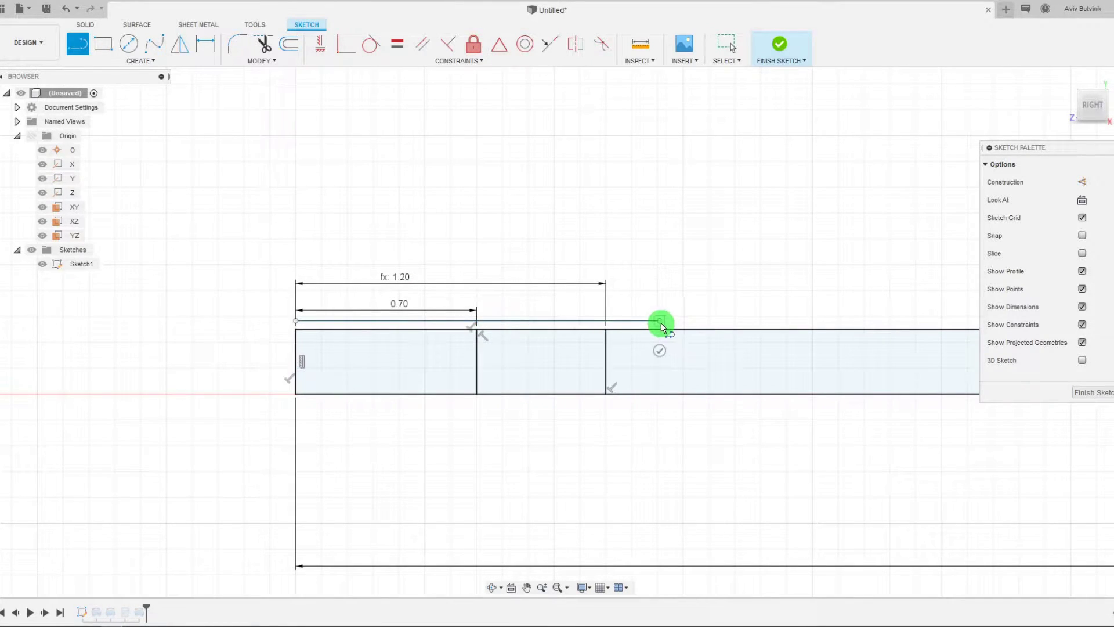
click(657, 276)
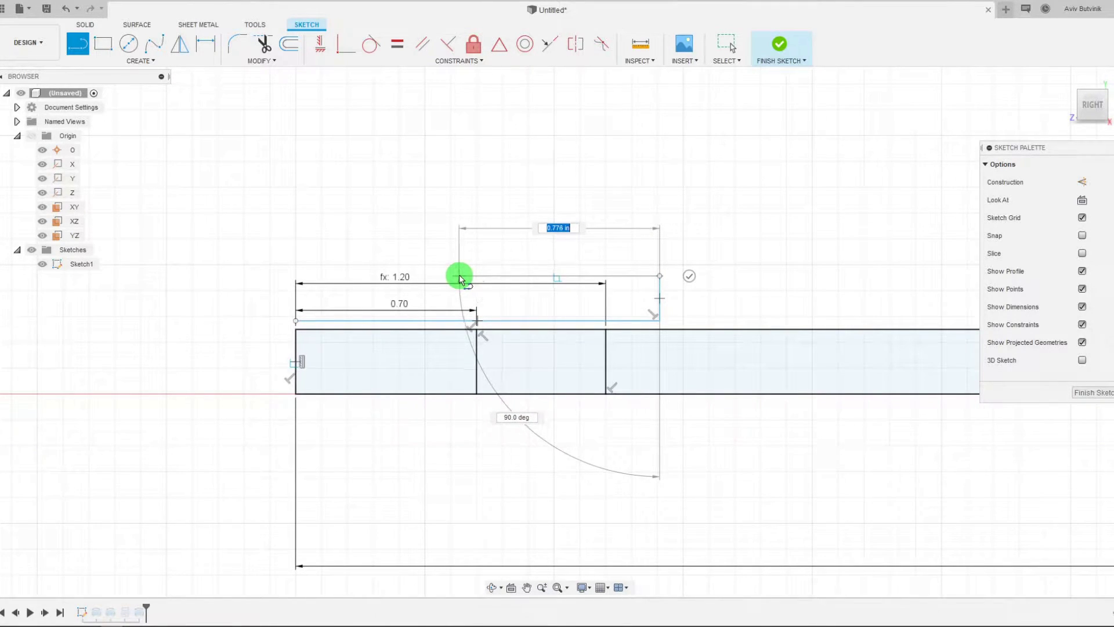
click(458, 276)
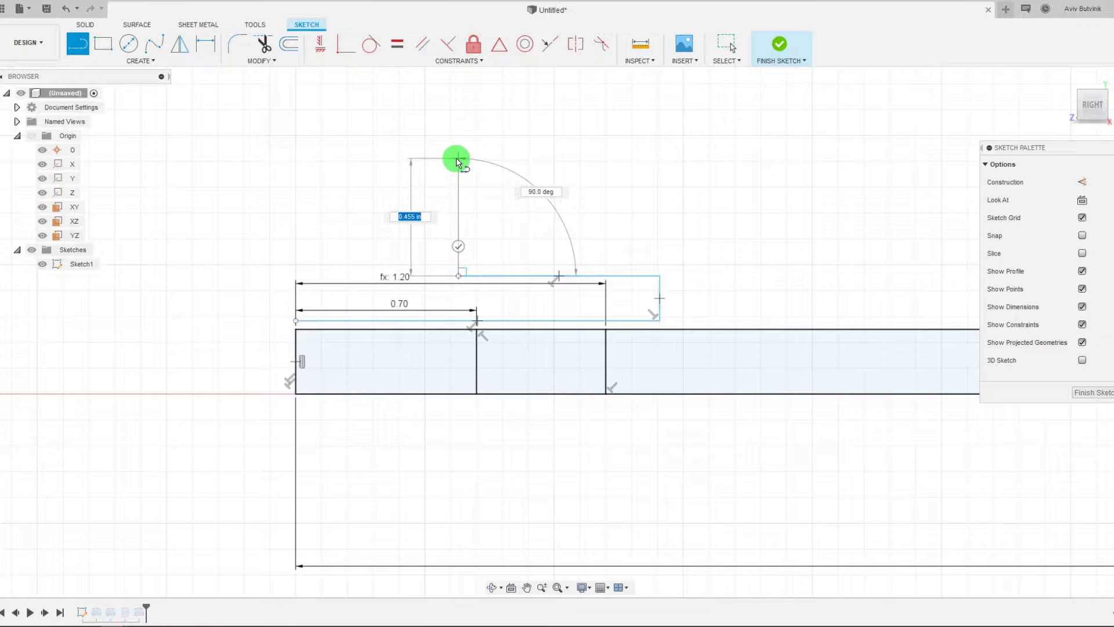
click(458, 158)
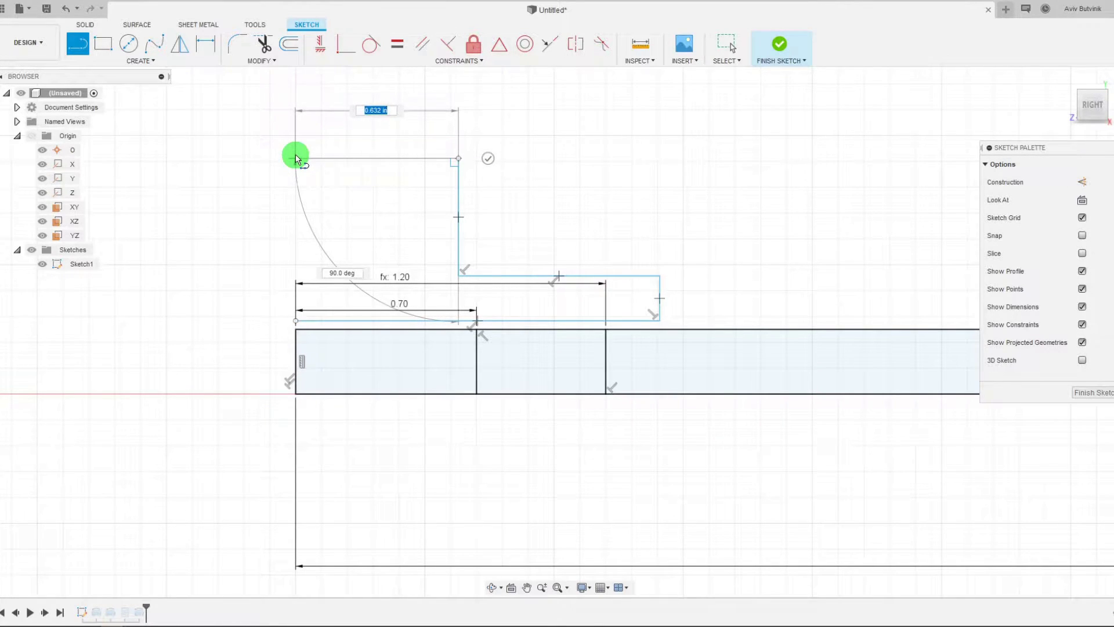
click(296, 158)
click(295, 320)
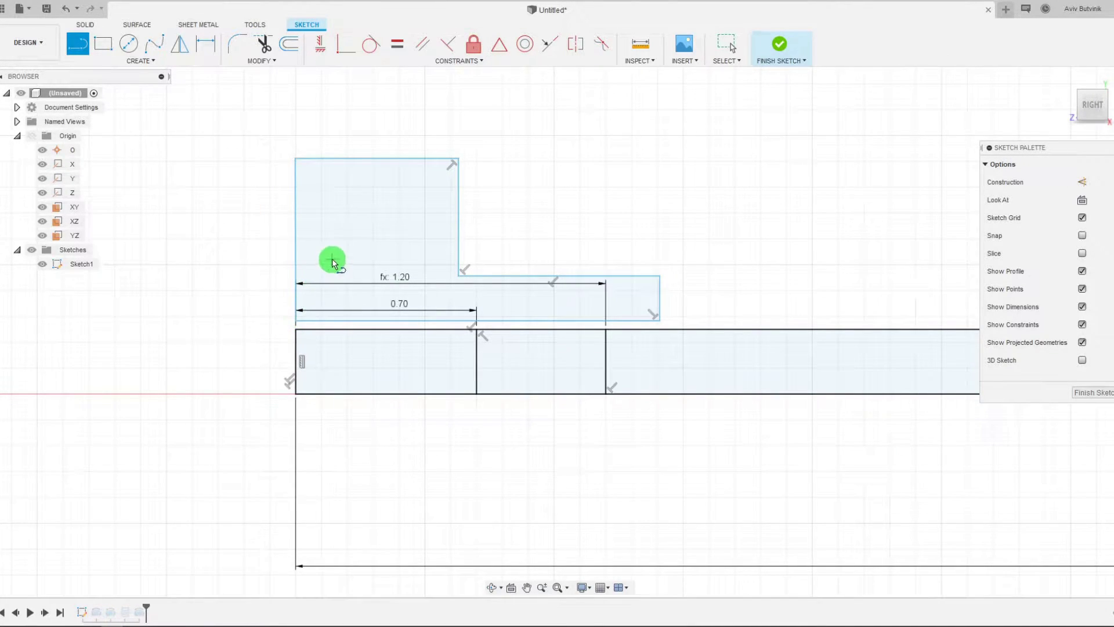
key(Escape)
Step: Dimension a 0.005 gap between the rod's top line and the L-profile's bottom edge
scroll(508, 304, up, 1)
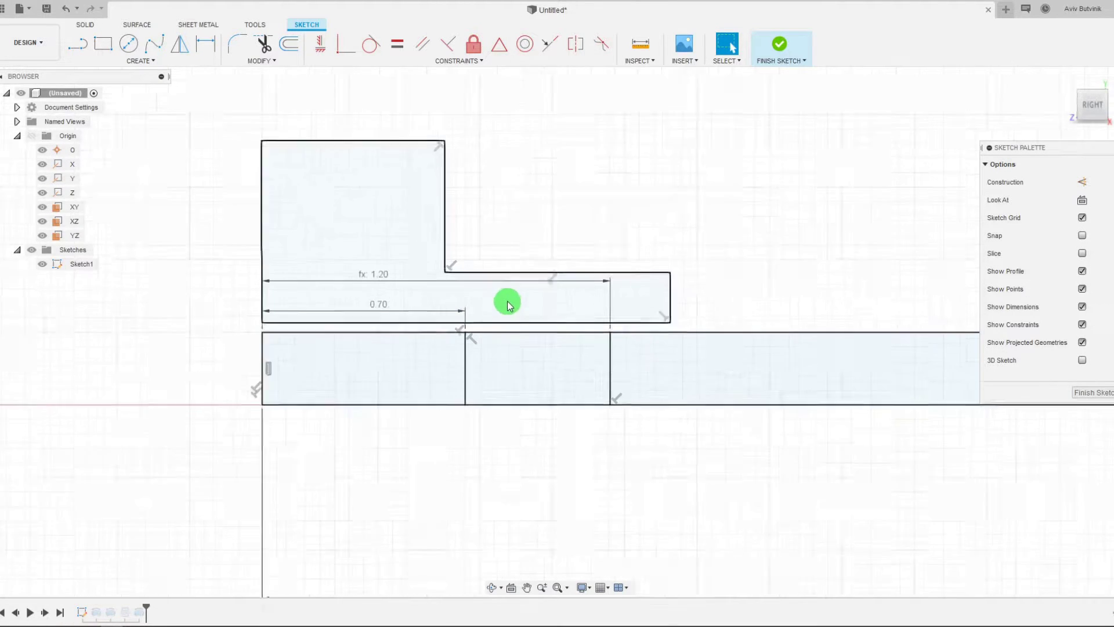
scroll(508, 305, up, 1)
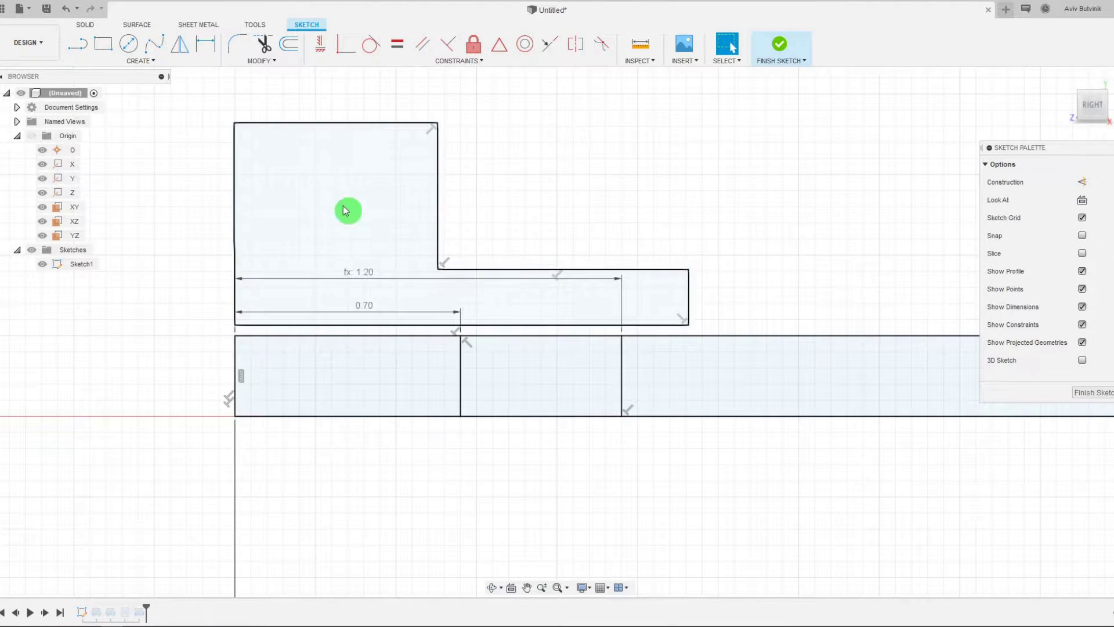
click(304, 151)
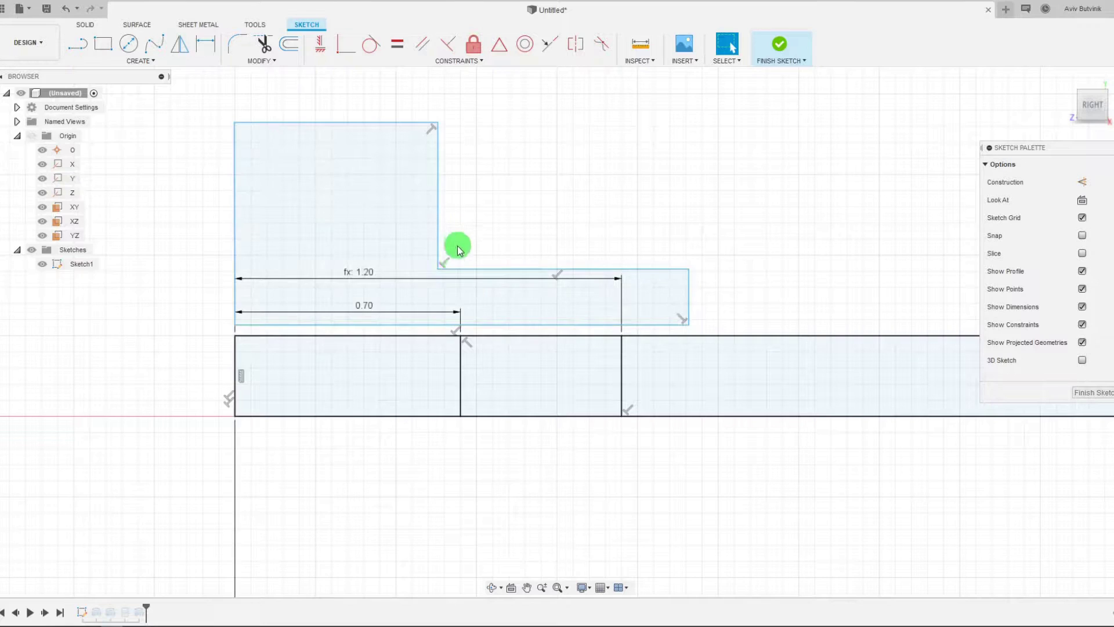
scroll(449, 258, up, 1)
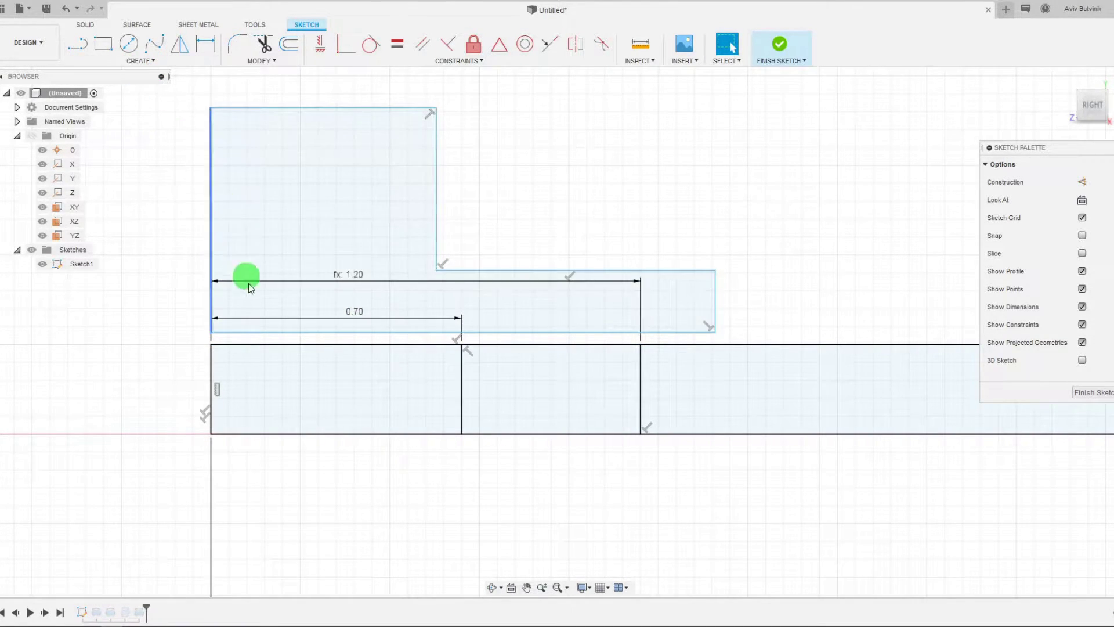
key(d)
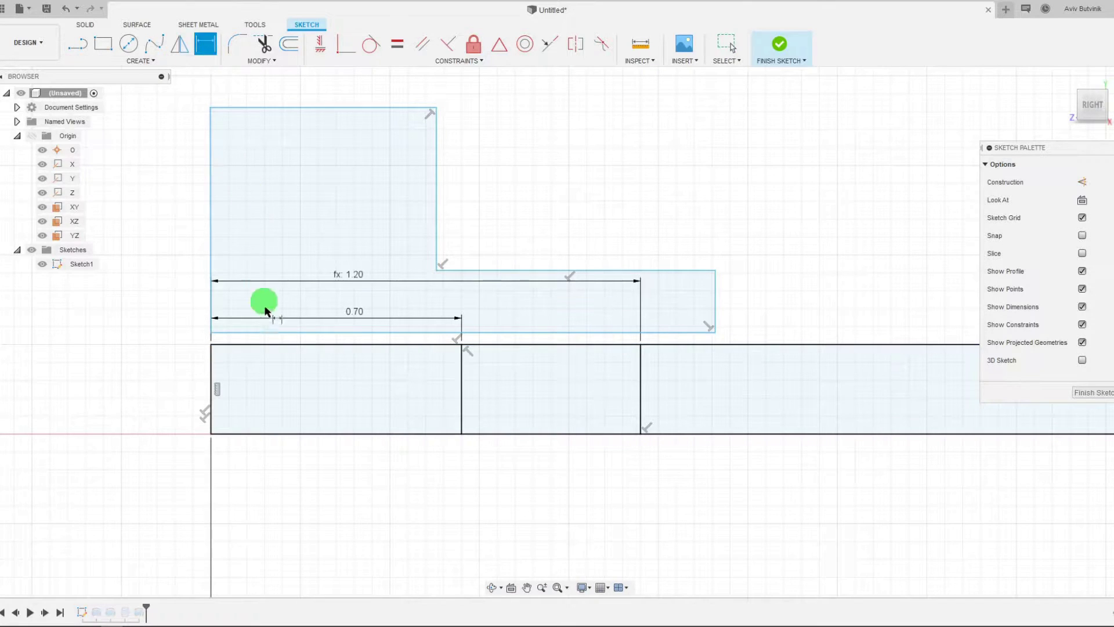
click(272, 344)
click(249, 334)
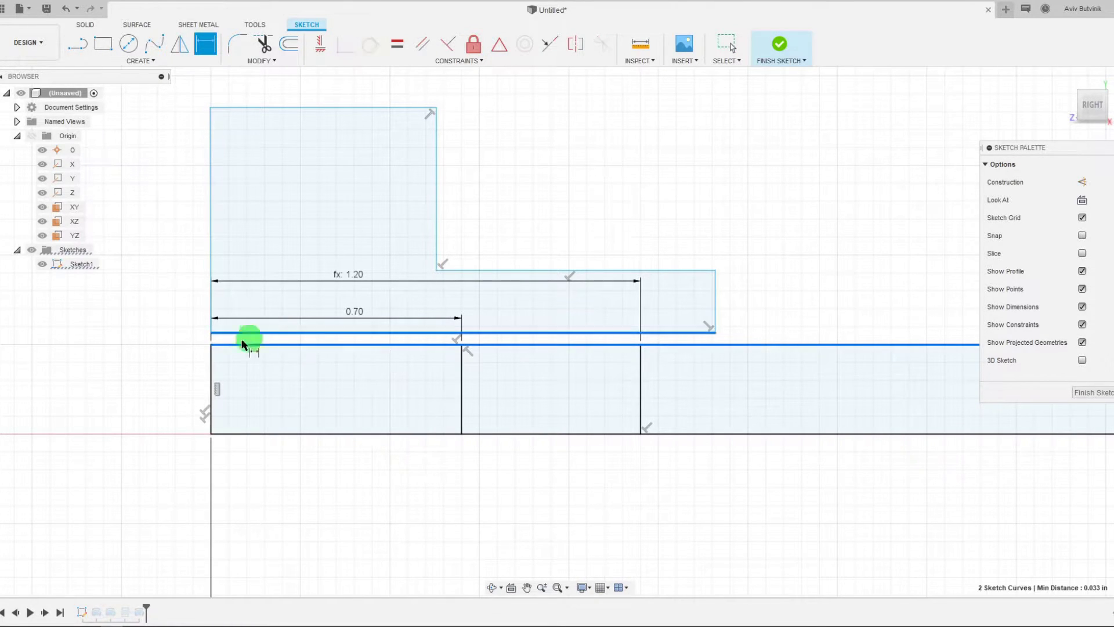
click(149, 377)
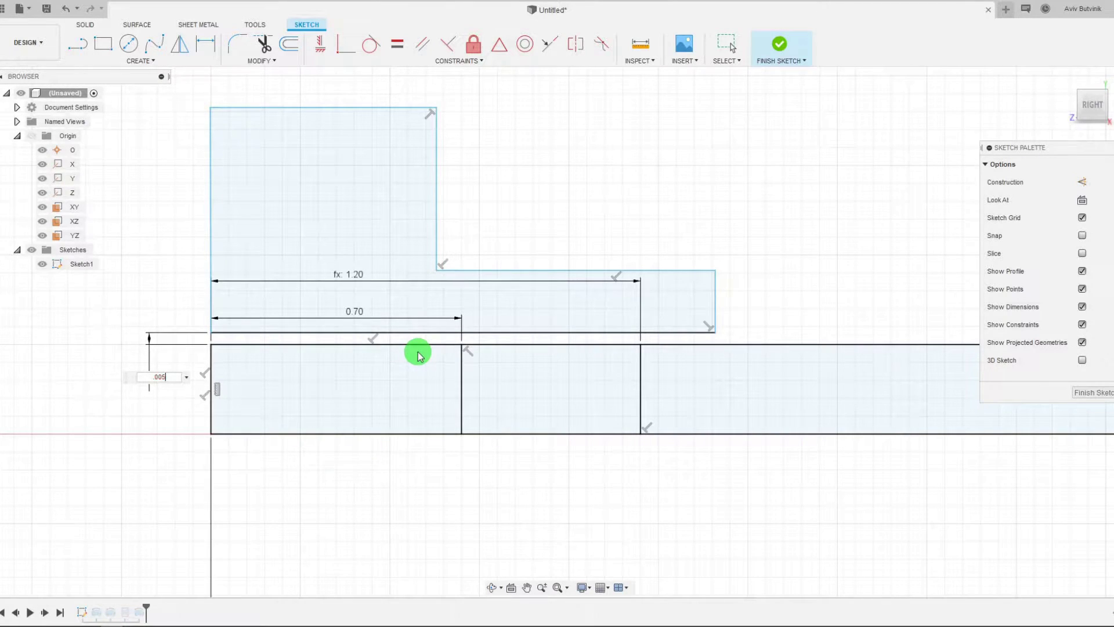
text(.005)
key(Return)
key(Escape)
Step: Drag the L-profile's right vertical edge leftward to pull in its right end
scroll(461, 226, down, 2)
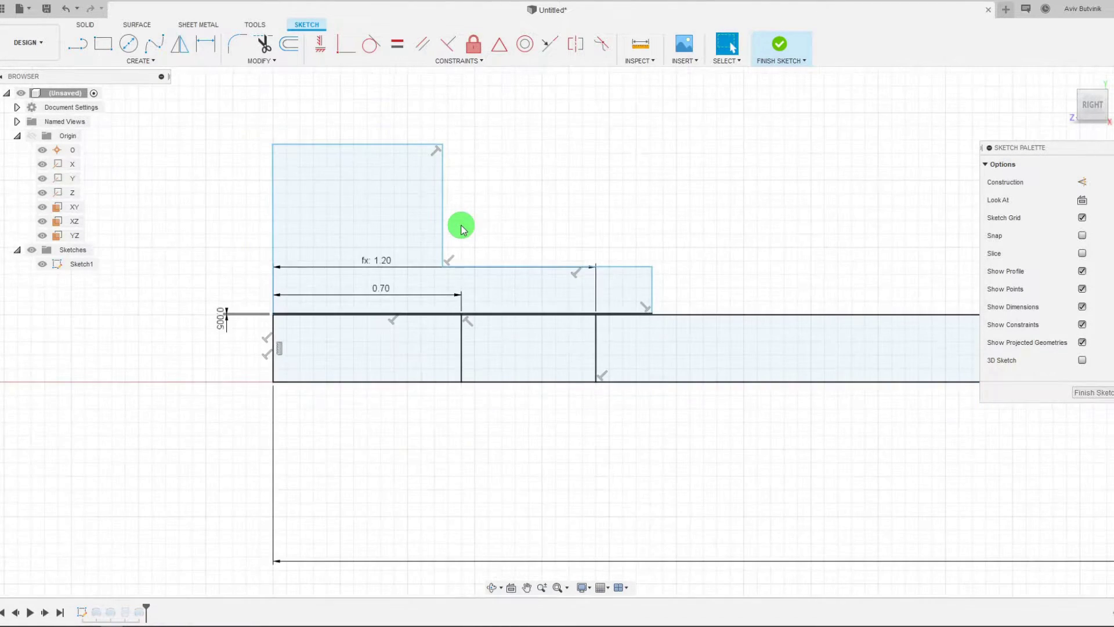
scroll(262, 331, up, 3)
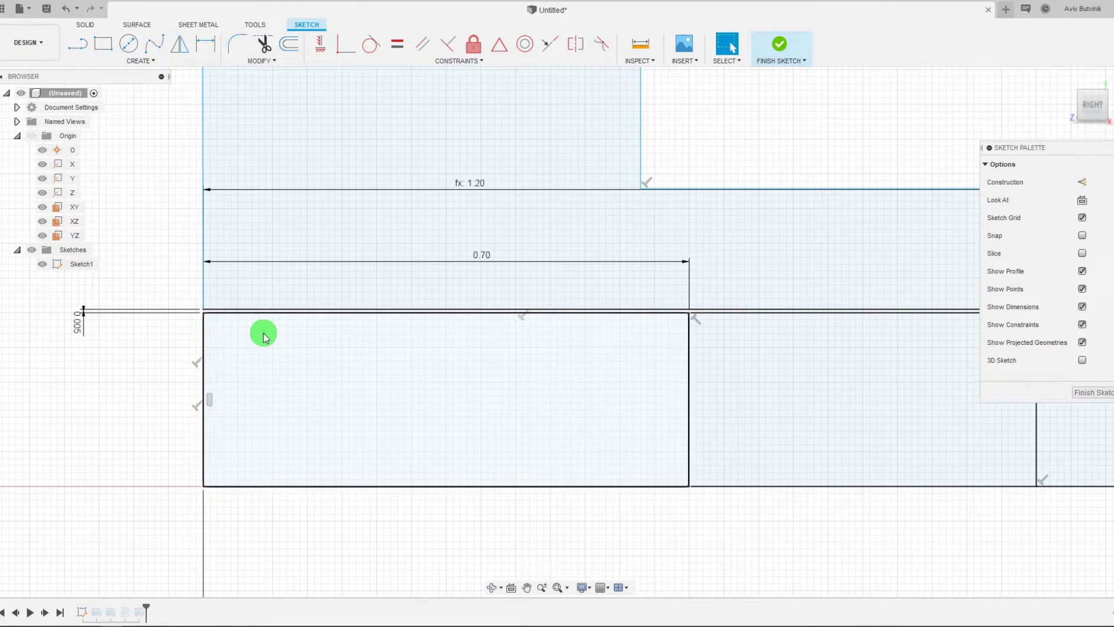
scroll(423, 326, down, 3)
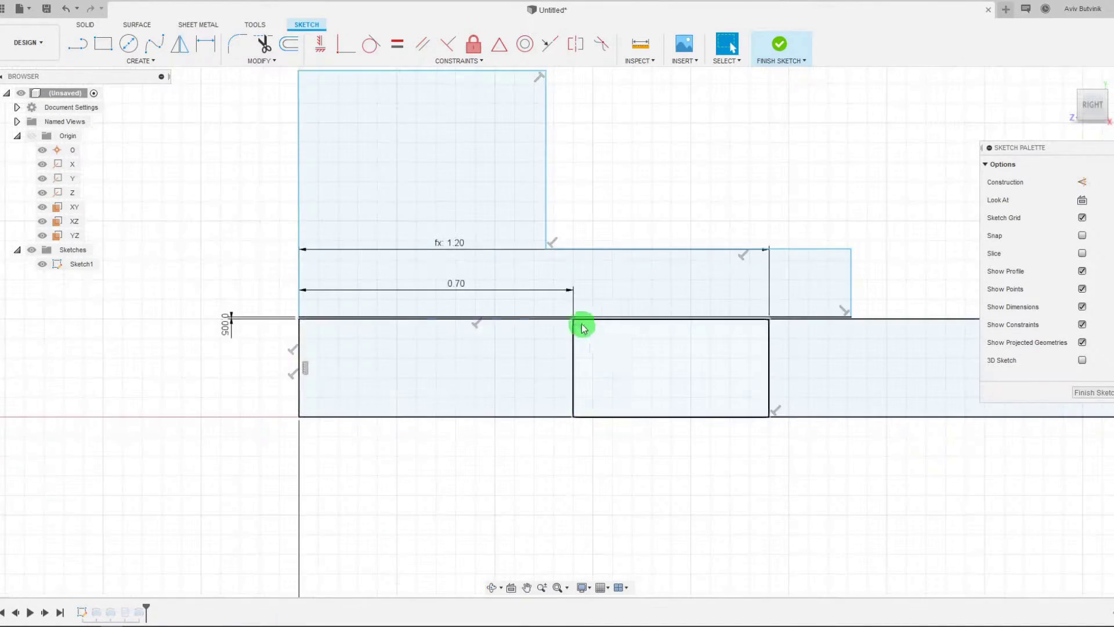
scroll(837, 296, up, 1)
mouse_move(824, 284)
mouse_down()
mouse_move(726, 301)
mouse_move(746, 301)
mouse_up()
scroll(647, 311, down, 2)
scroll(532, 377, down, 1)
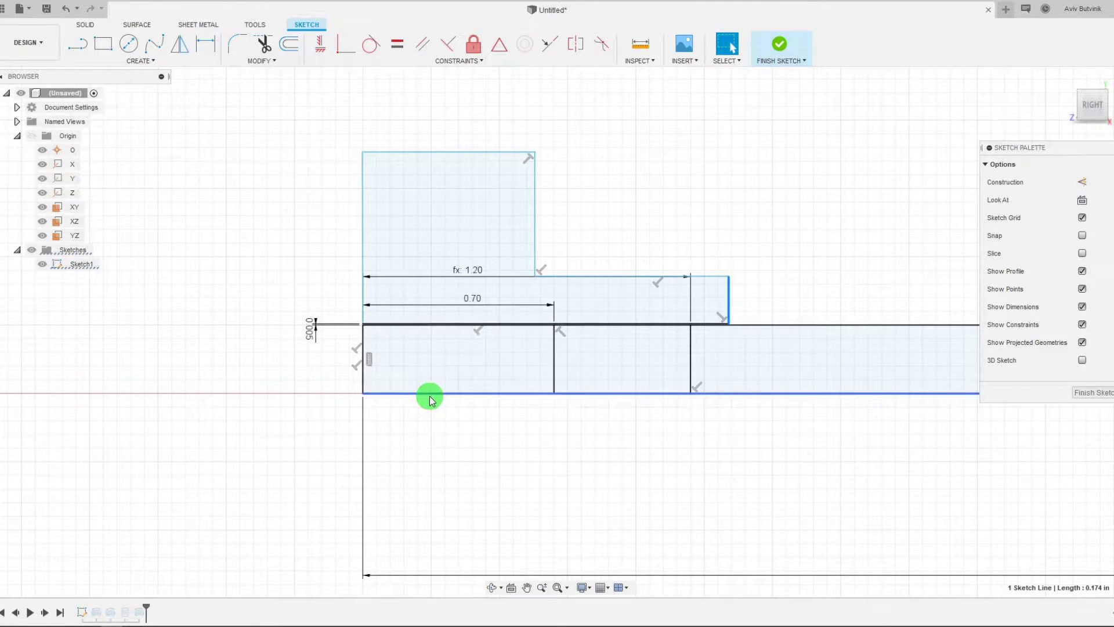
scroll(500, 370, down, 2)
scroll(638, 224, up, 2)
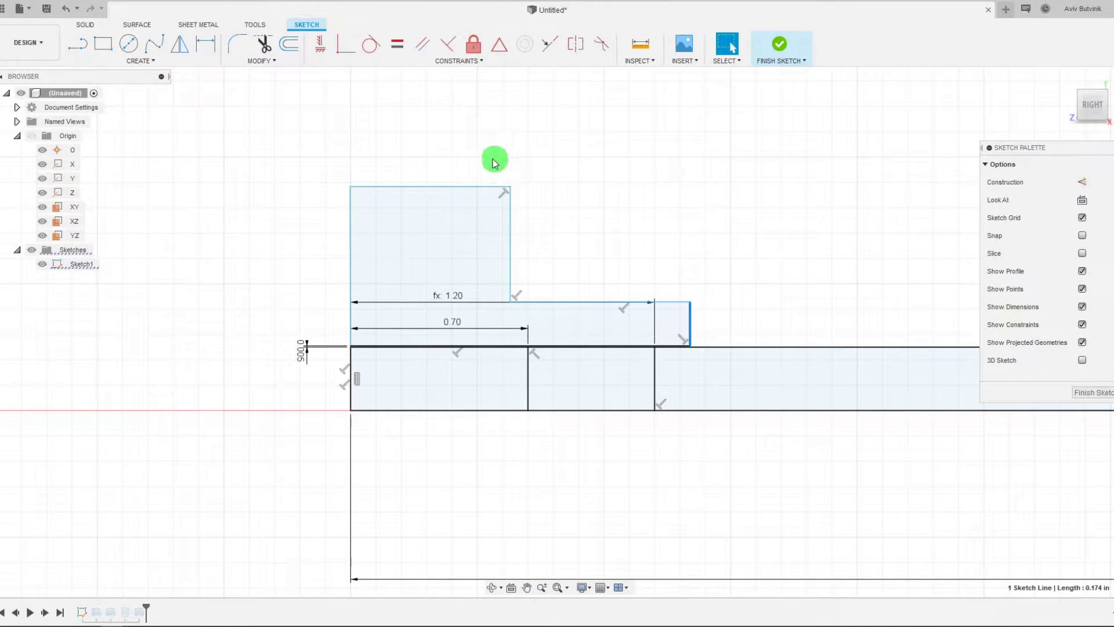
scroll(450, 165, up, 1)
Step: Draw two small 2-point rectangles as notches along the tall block's top edge
click(103, 42)
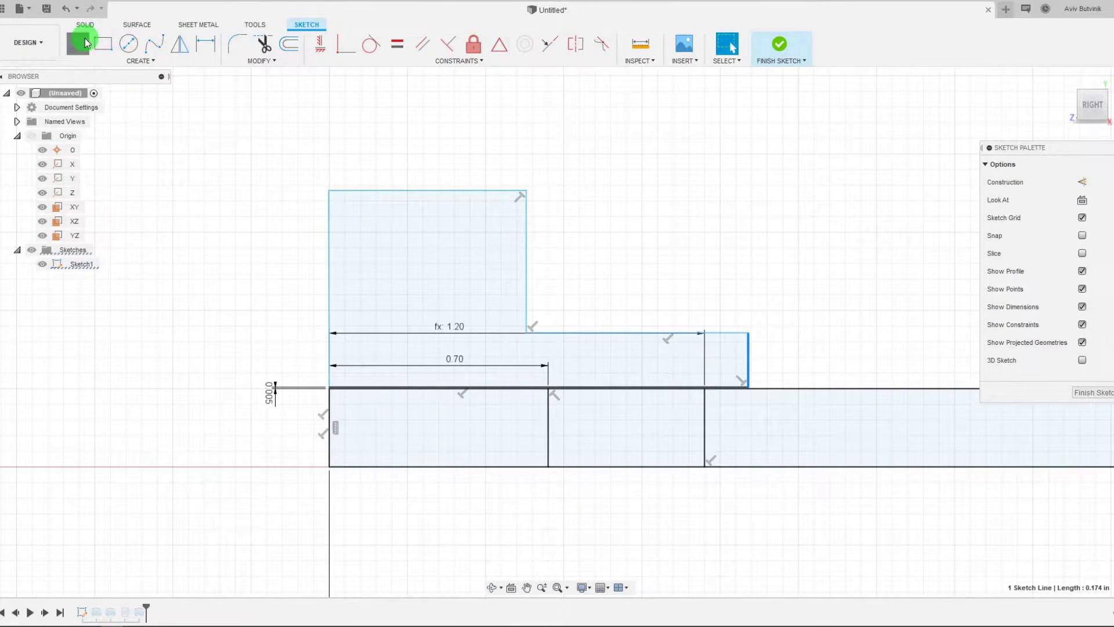
scroll(354, 207, up, 1)
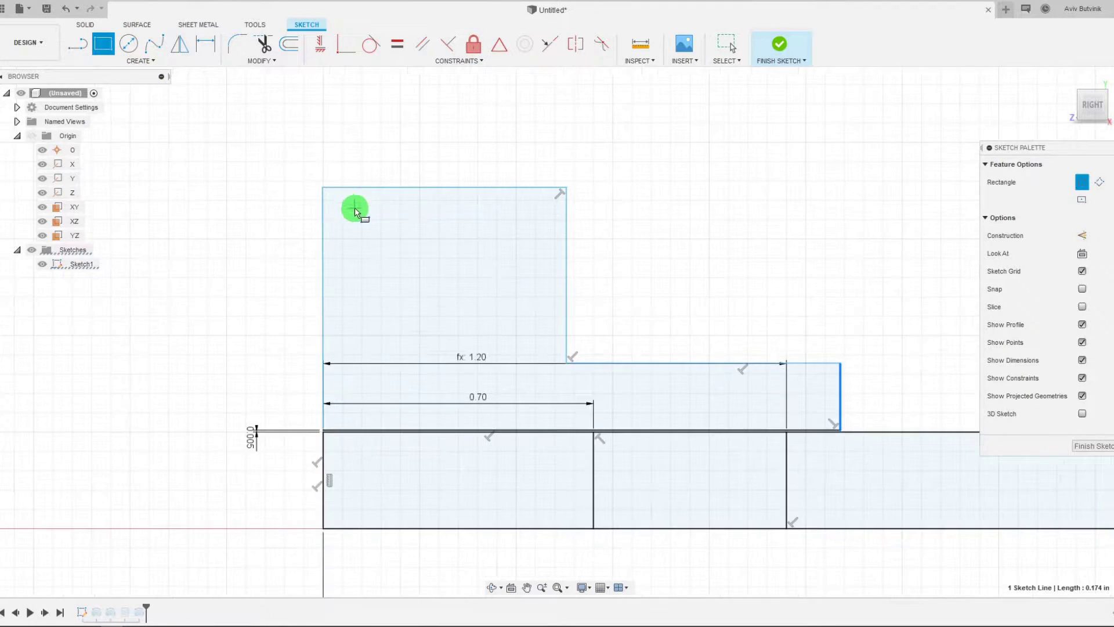
drag(352, 200, 372, 204)
click(449, 203)
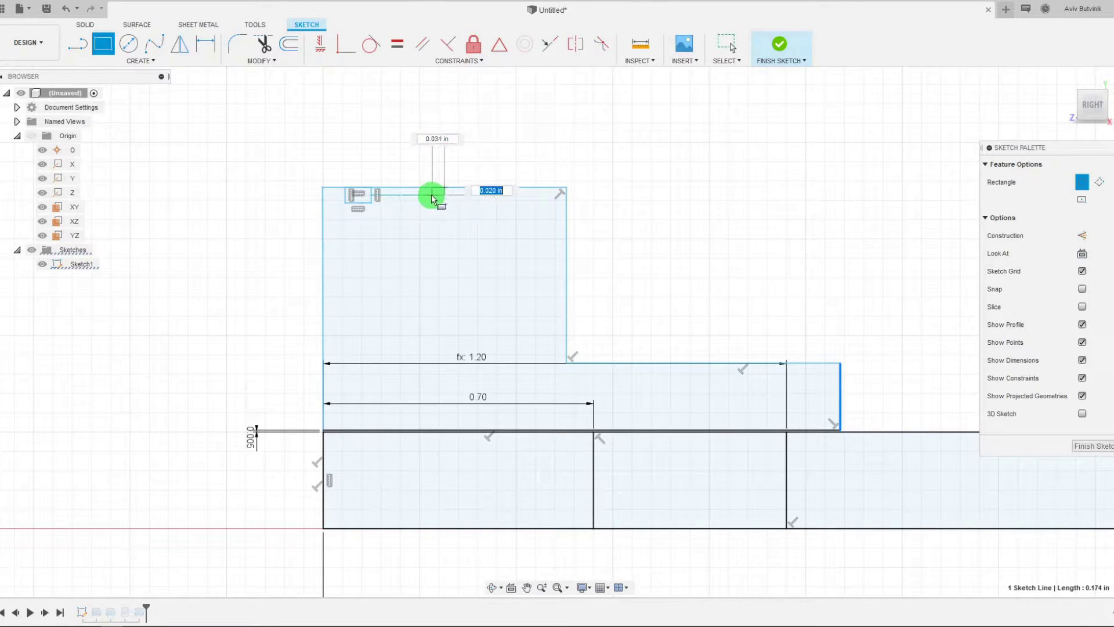
key(Escape)
click(118, 41)
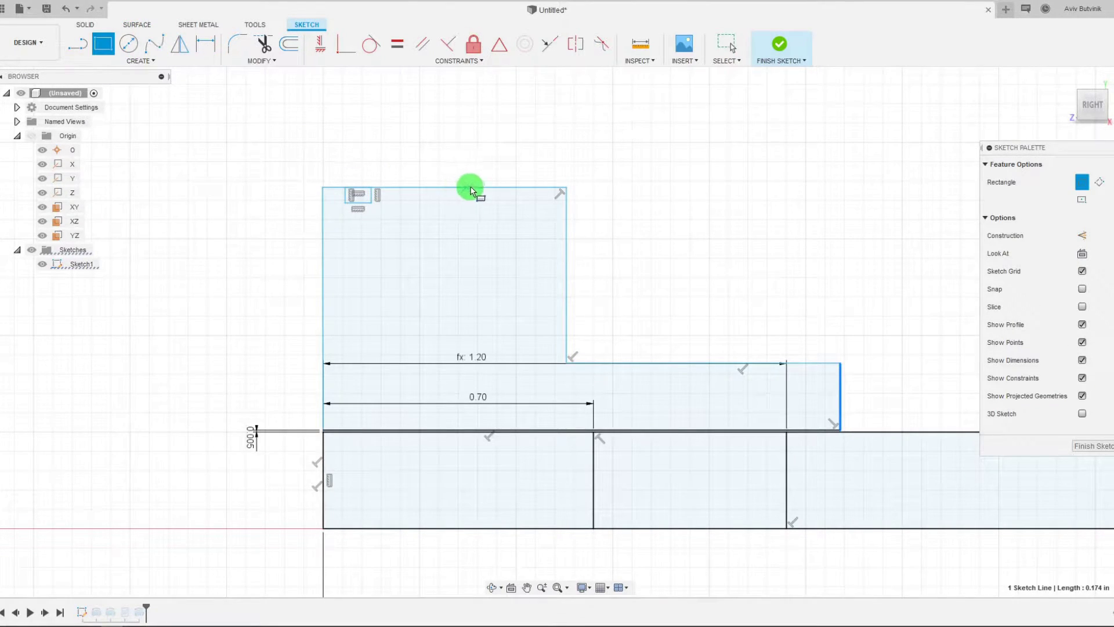
click(486, 203)
click(508, 203)
key(Escape)
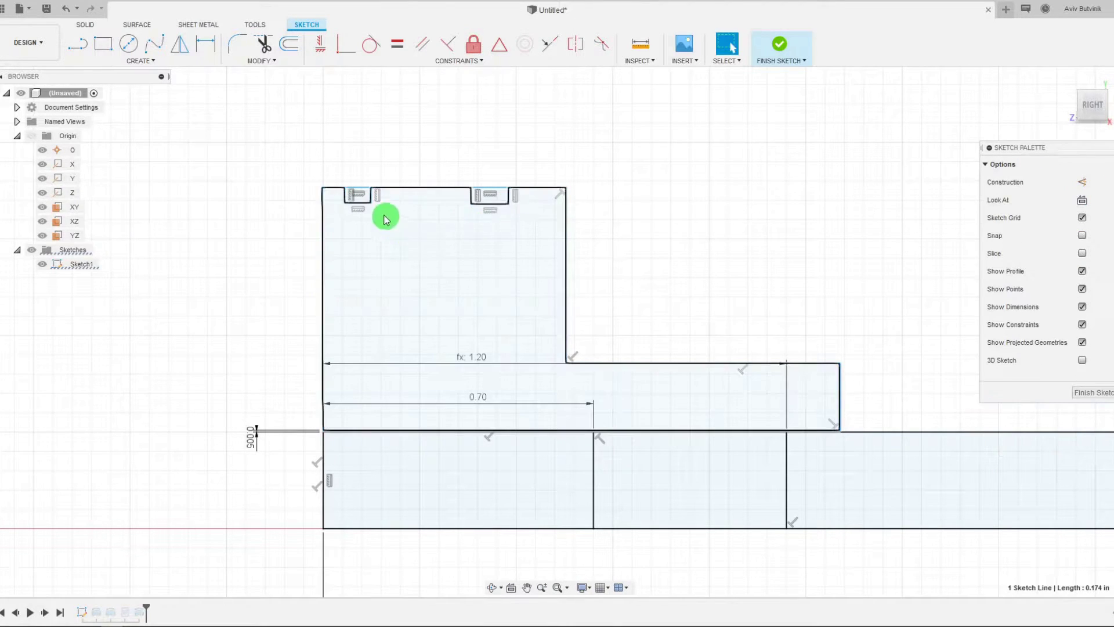
click(365, 206)
scroll(426, 173, up, 2)
Step: Align the two notches' corners horizontally and give the first notch a 0.06 depth
click(472, 203)
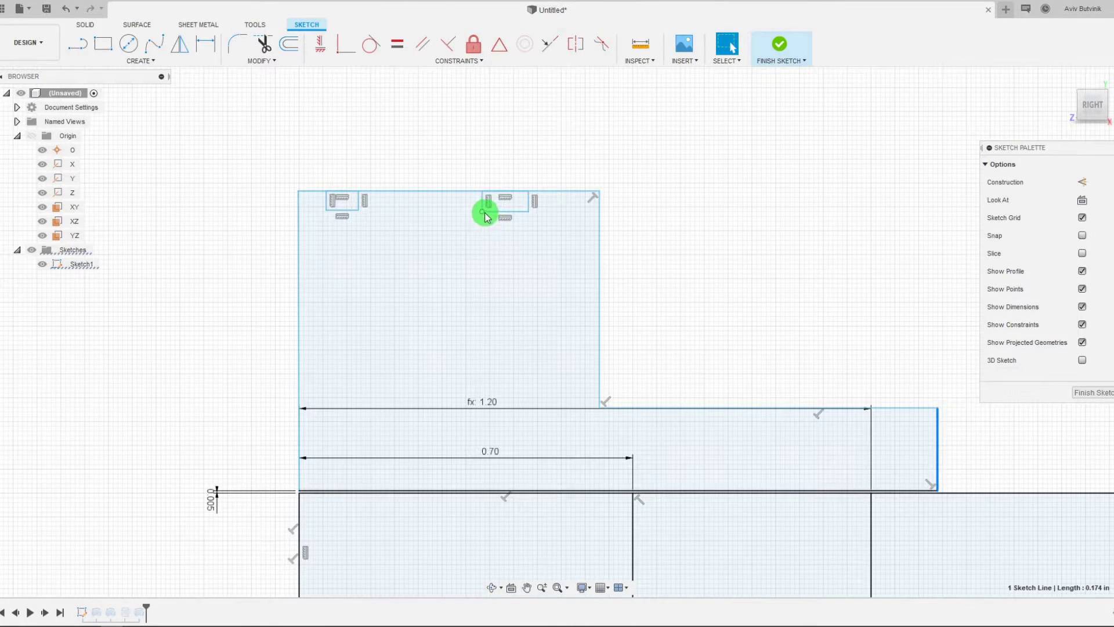
shift+click(359, 210)
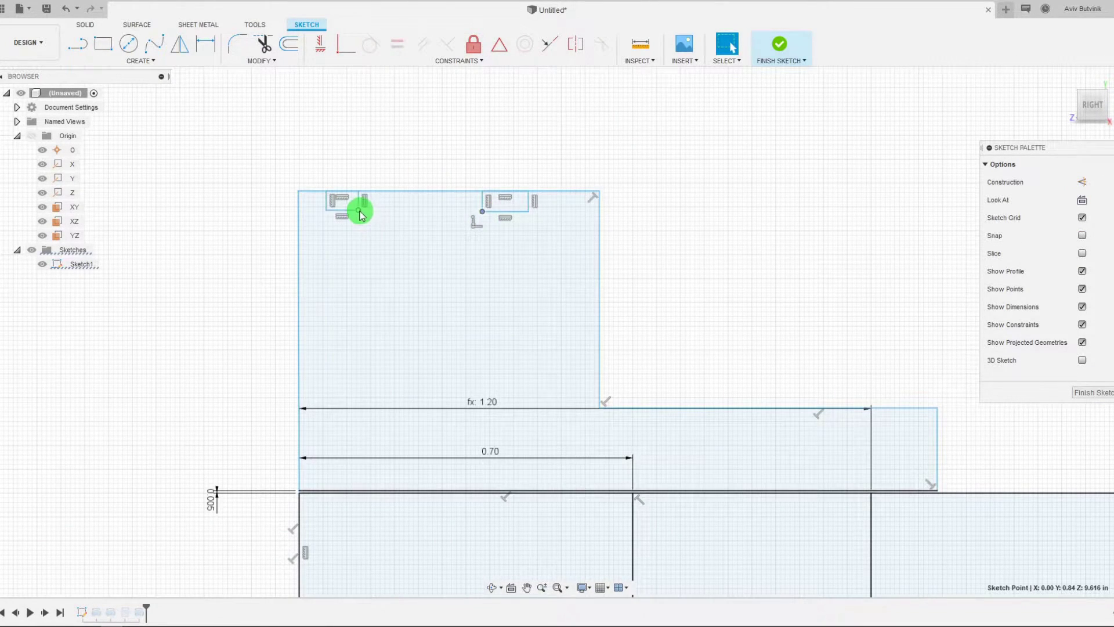
click(321, 52)
scroll(430, 187, up, 2)
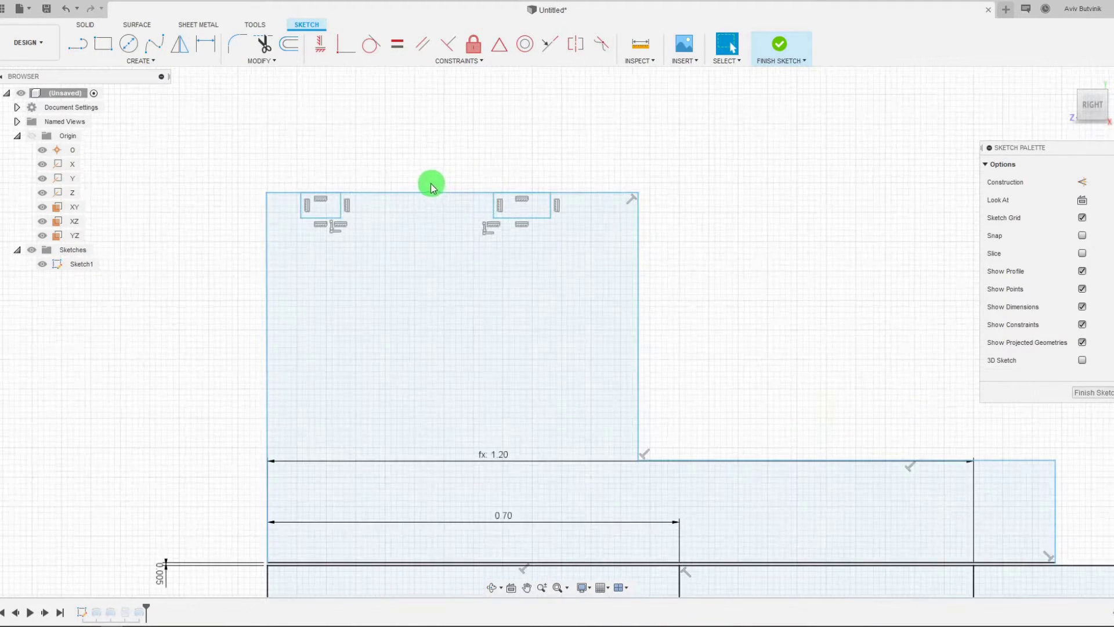
click(204, 51)
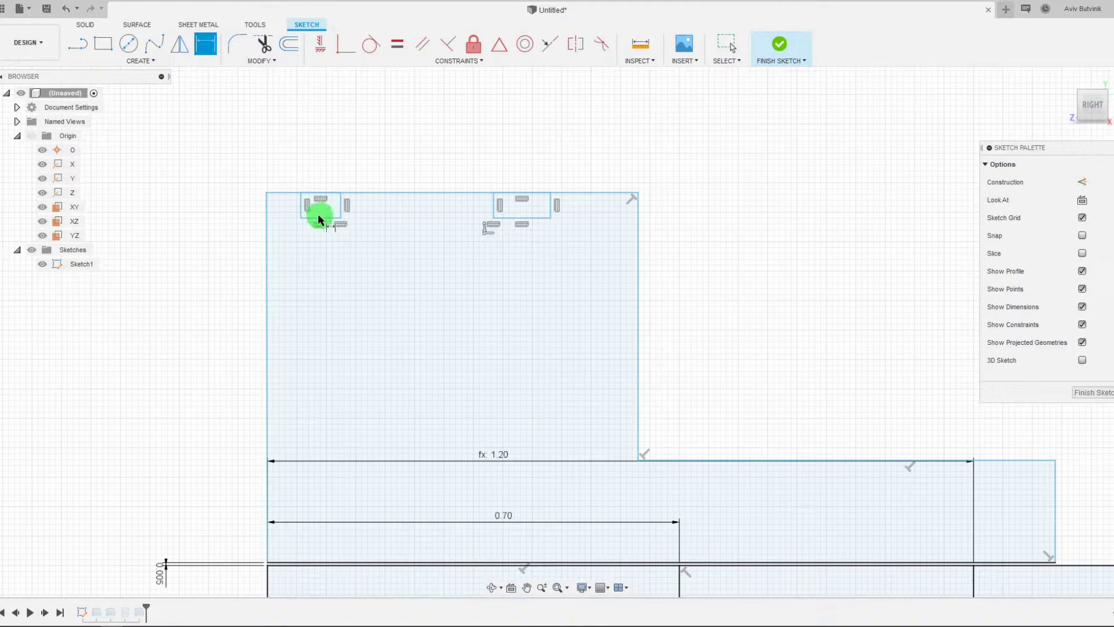
click(300, 204)
click(227, 210)
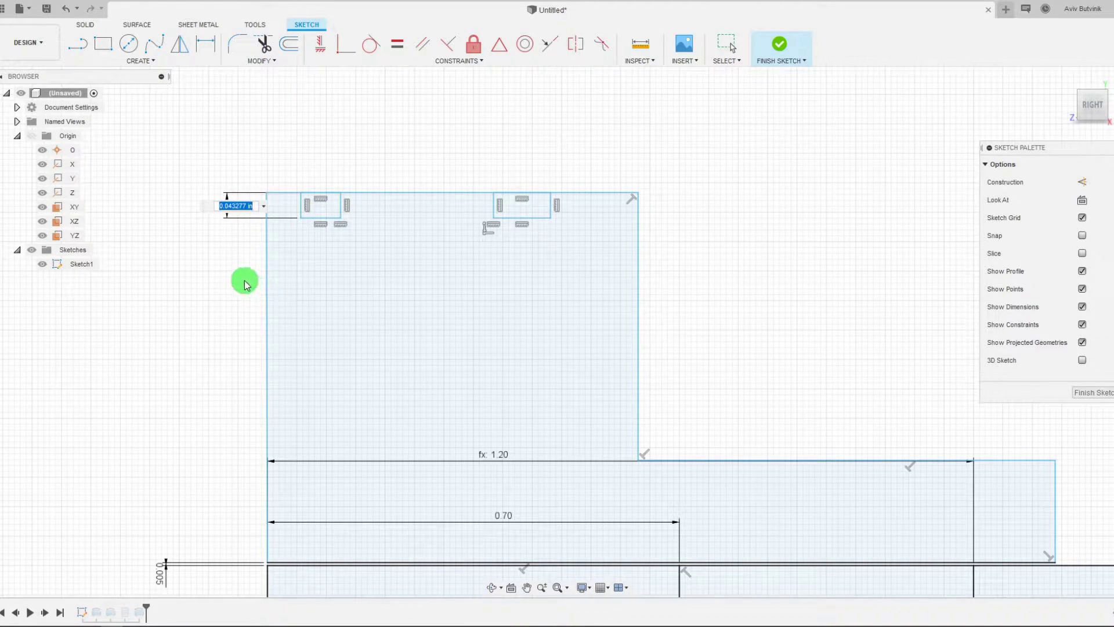
key(BackSpace)
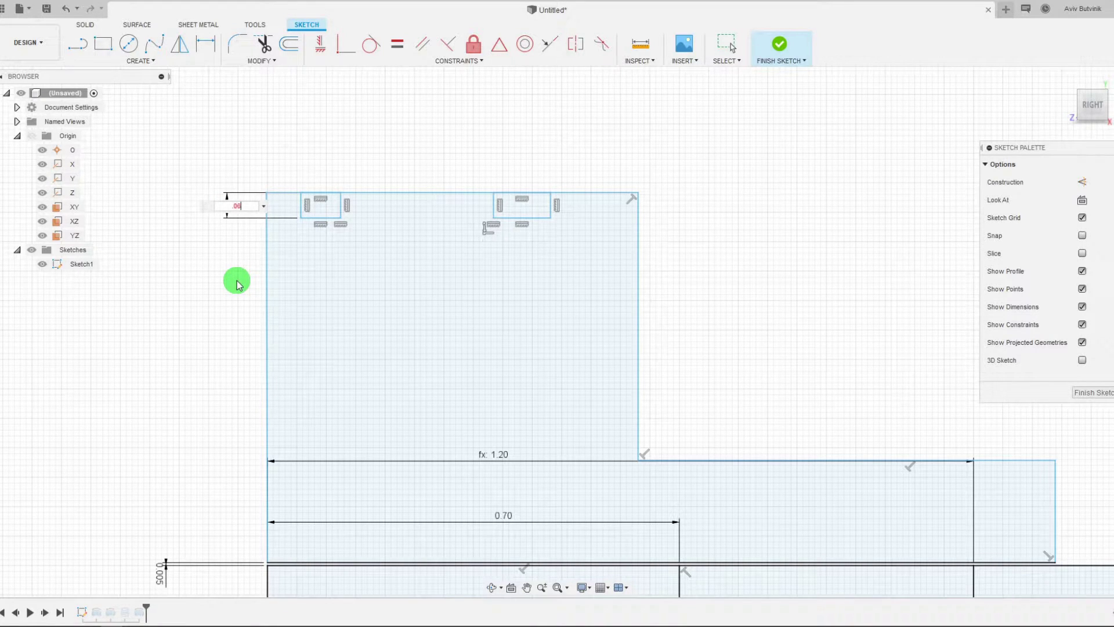
text(.06)
key(Return)
key(Escape)
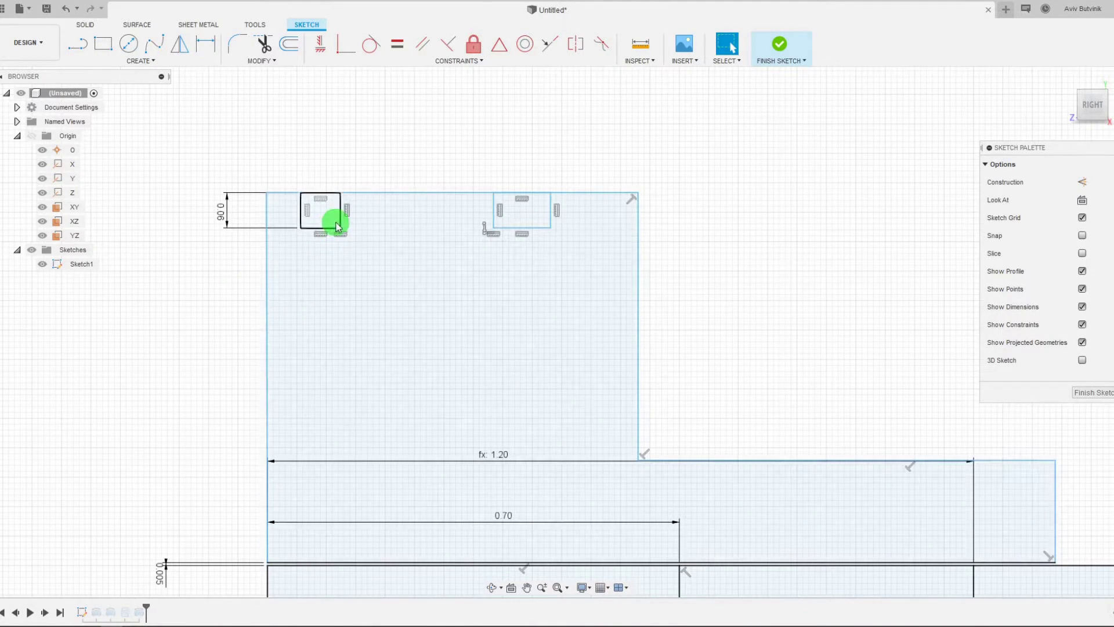
Step: Widen the first notch and constrain both notches' bottom lines to equal width
click(351, 220)
drag(355, 223, 375, 218)
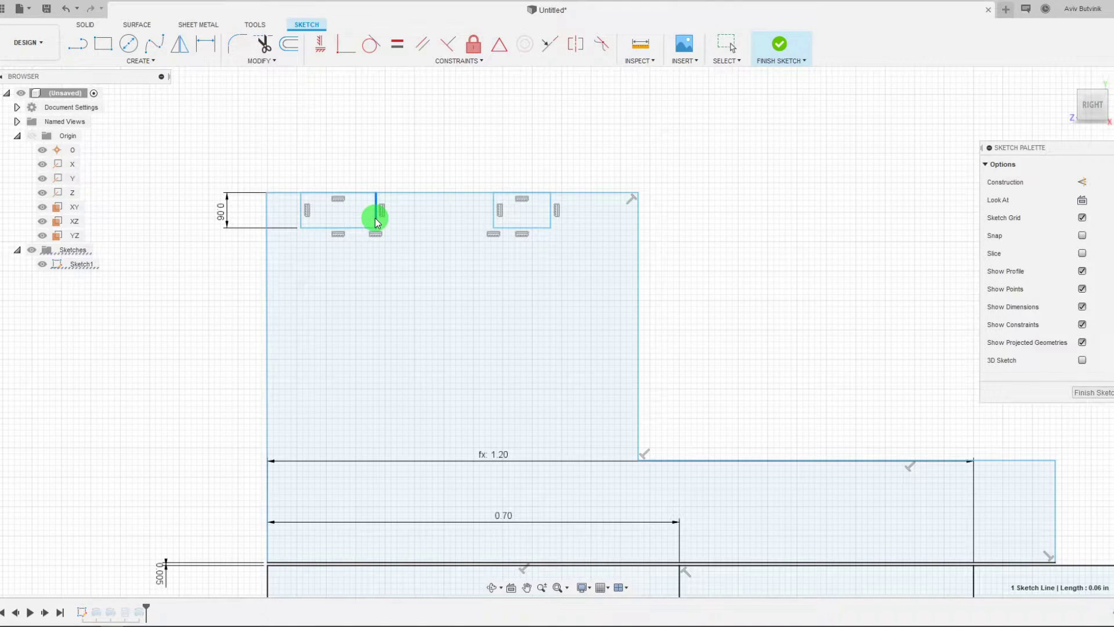
click(205, 44)
key(Escape)
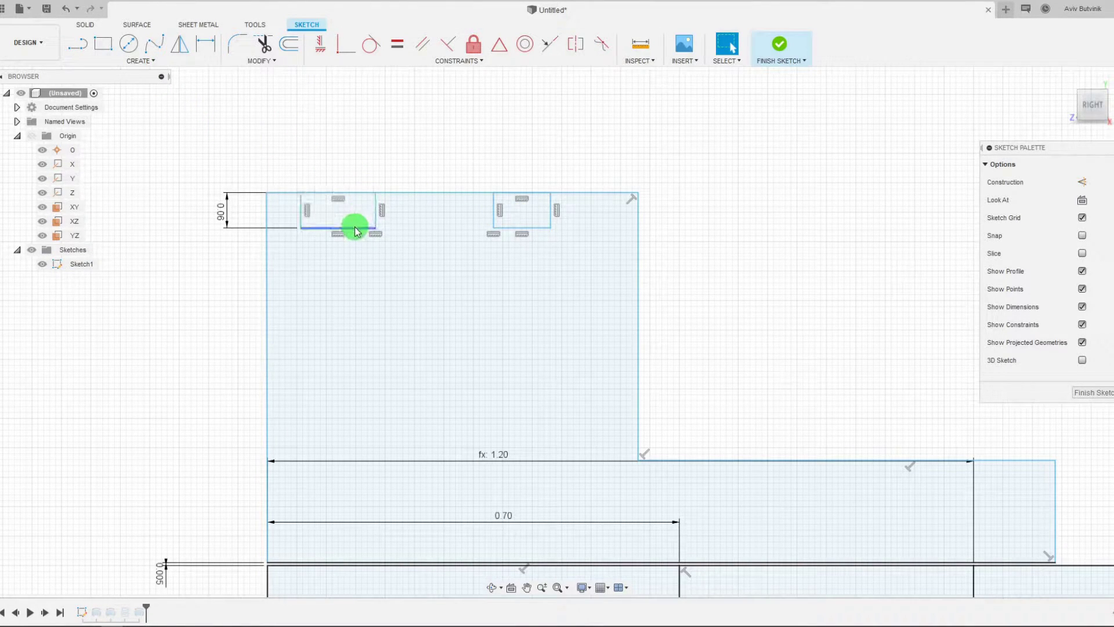
click(356, 226)
ctrl+click(535, 231)
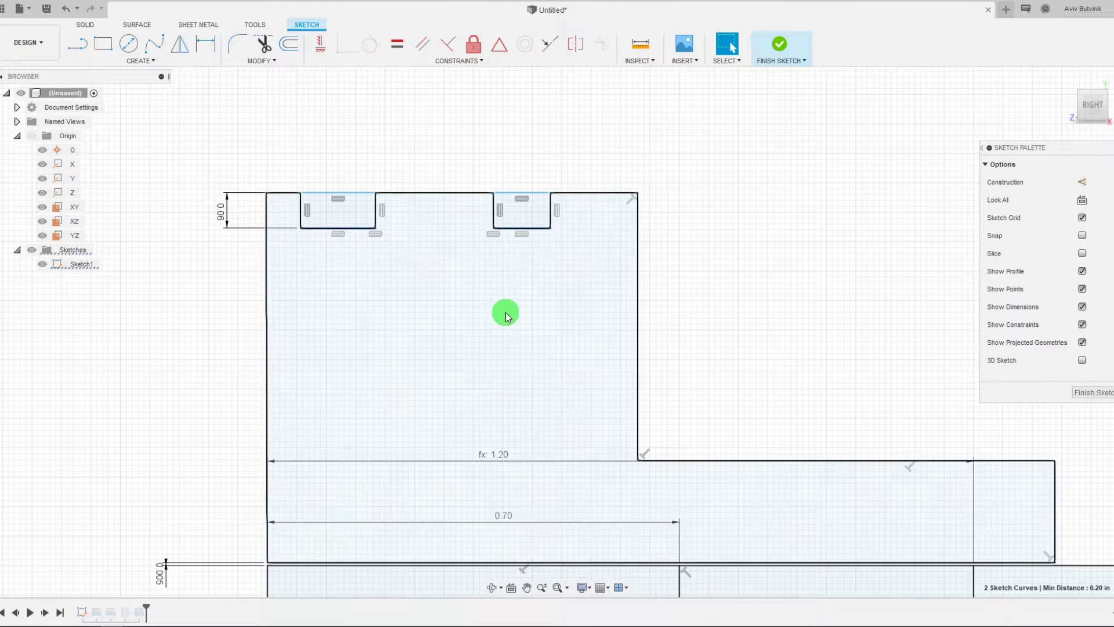
click(398, 46)
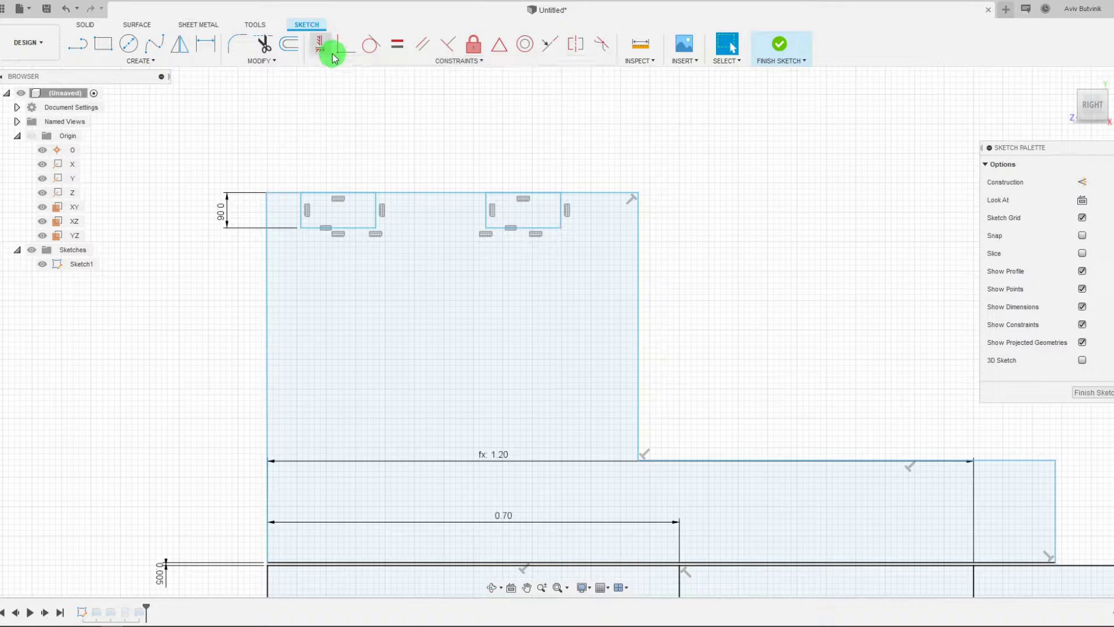
Step: Dimension the first notch's width at 0.125
click(213, 46)
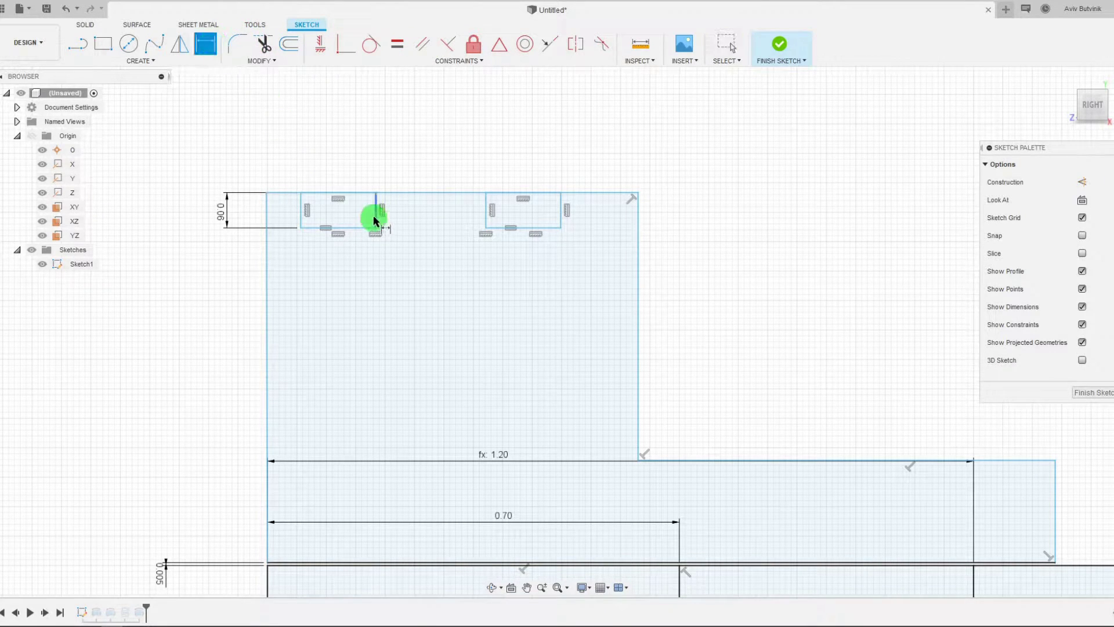
click(349, 228)
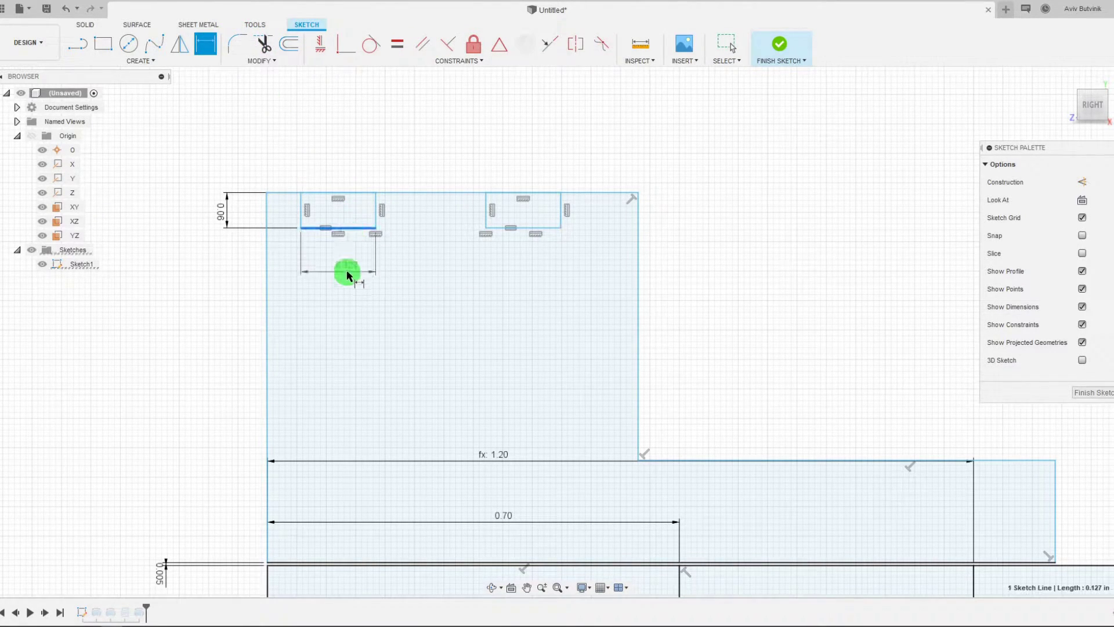
click(346, 270)
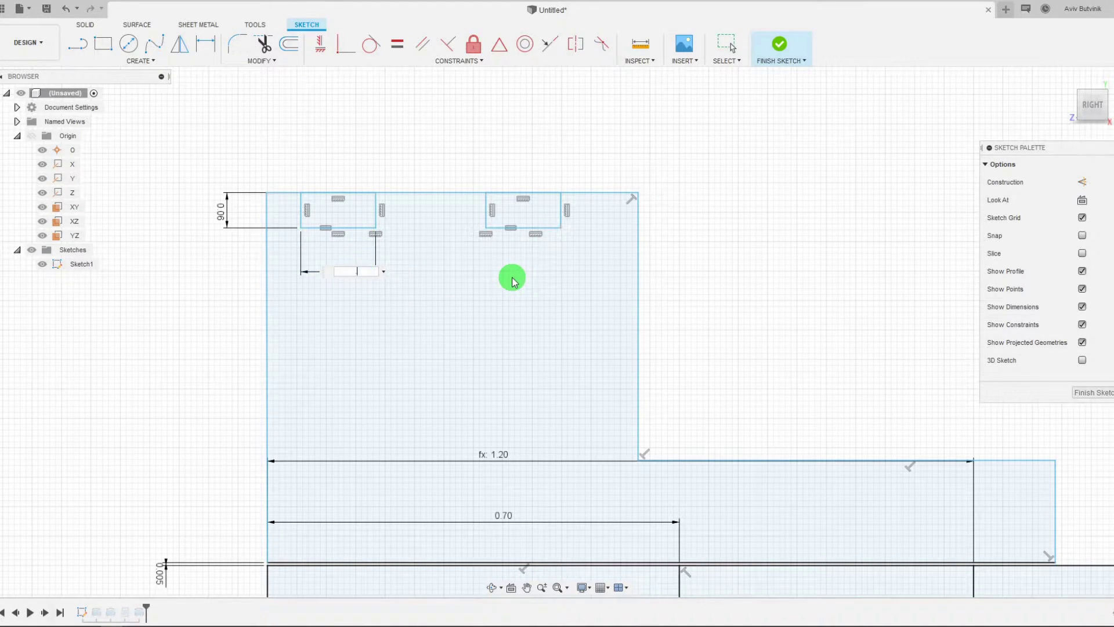
key(Return)
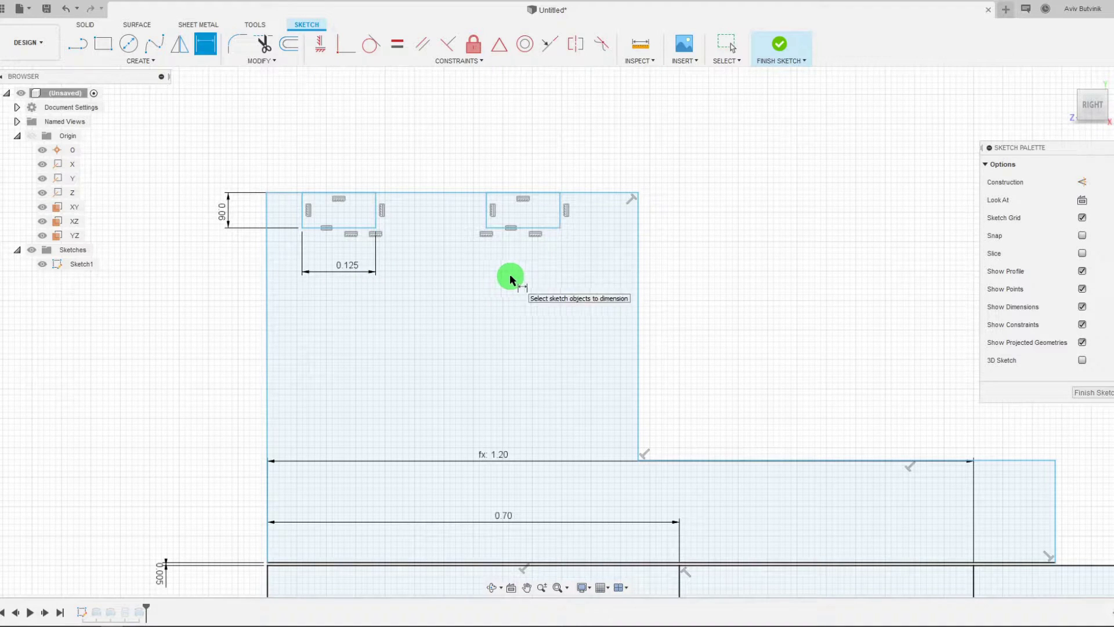
key(Escape)
mouse_move(561, 225)
mouse_down()
mouse_move(569, 221)
mouse_move(559, 226)
mouse_up()
Step: Set a 0.20 gap between the notches' facing edges and shift the pair slightly right
click(206, 52)
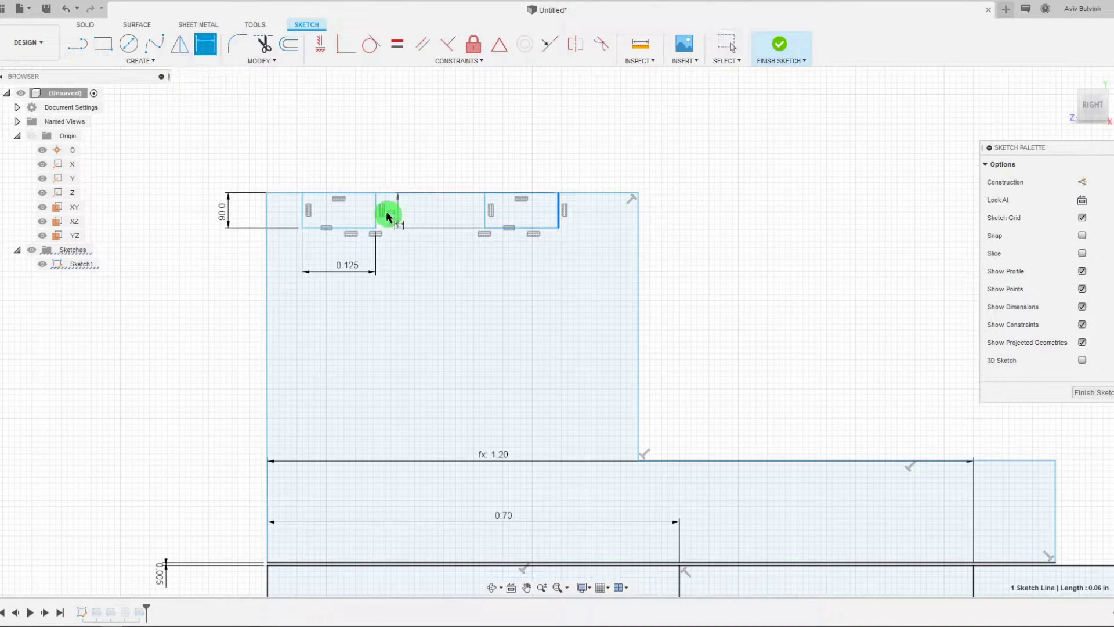
click(375, 206)
click(485, 209)
click(441, 174)
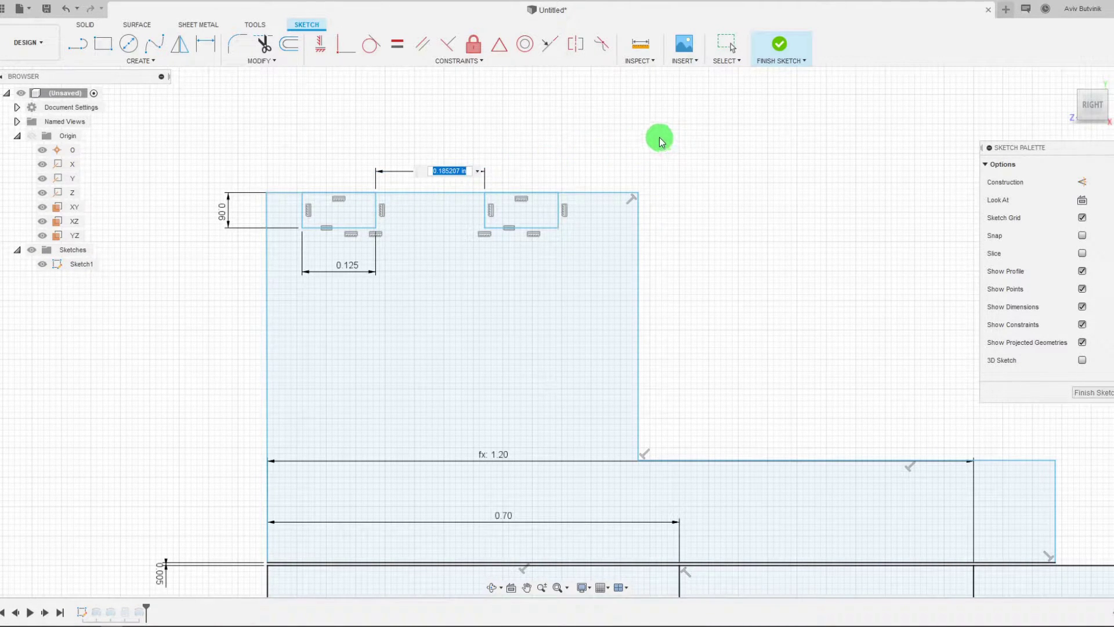
text(.2)
key(Return)
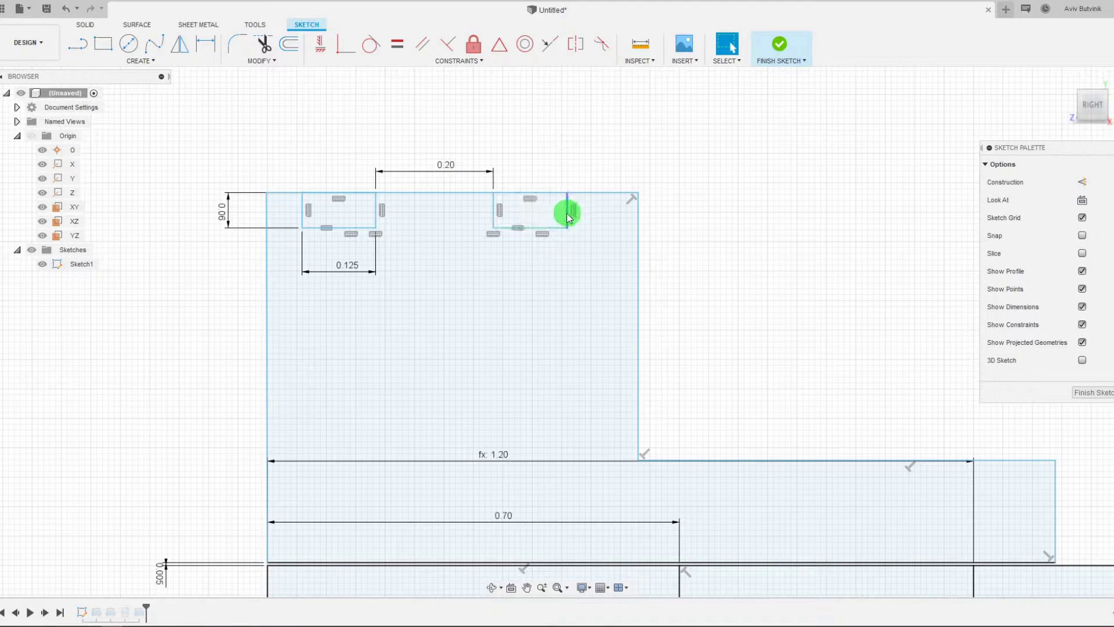
mouse_move(569, 211)
mouse_down()
mouse_move(592, 207)
mouse_move(557, 211)
mouse_move(585, 221)
mouse_up()
click(164, 112)
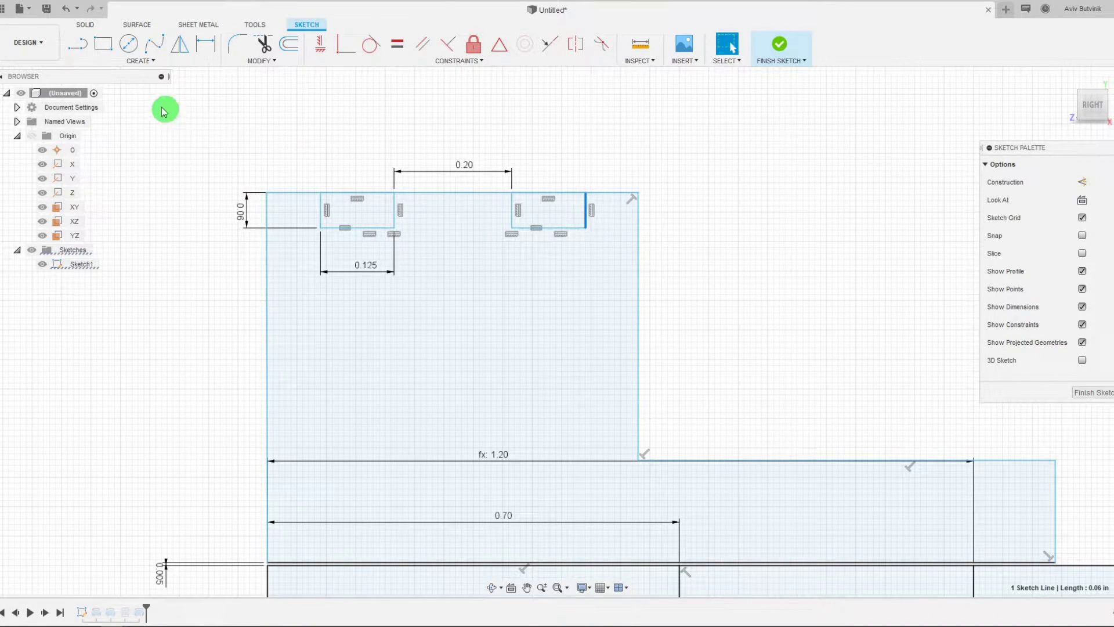
Step: Draw a line across the 0.20 gap between the two notch rectangles' top corners
click(83, 51)
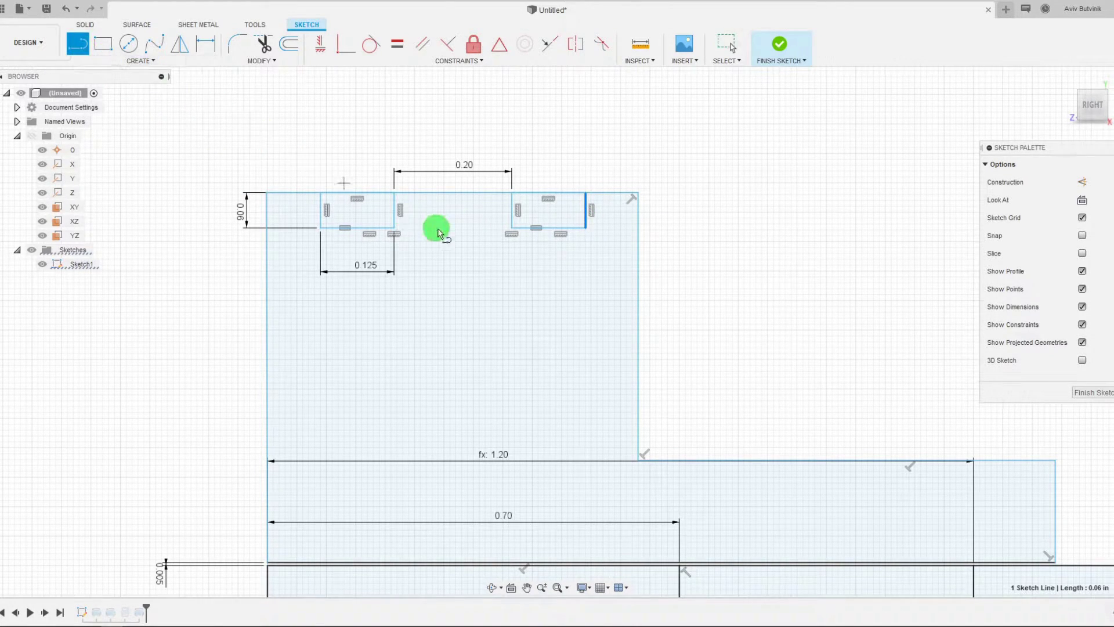
click(395, 212)
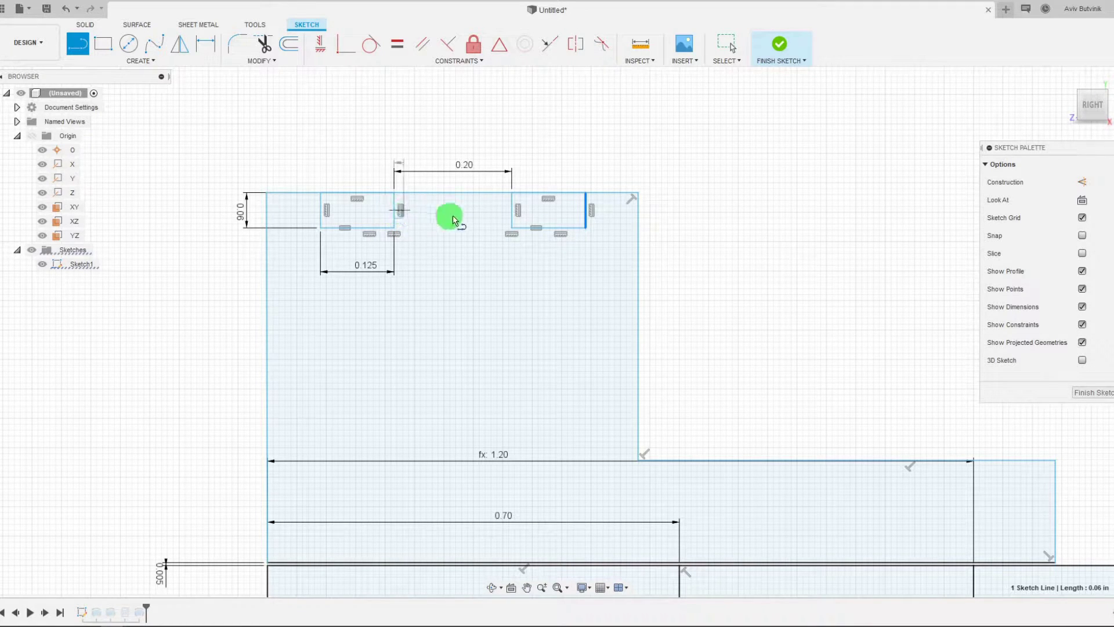
click(502, 223)
key(Escape)
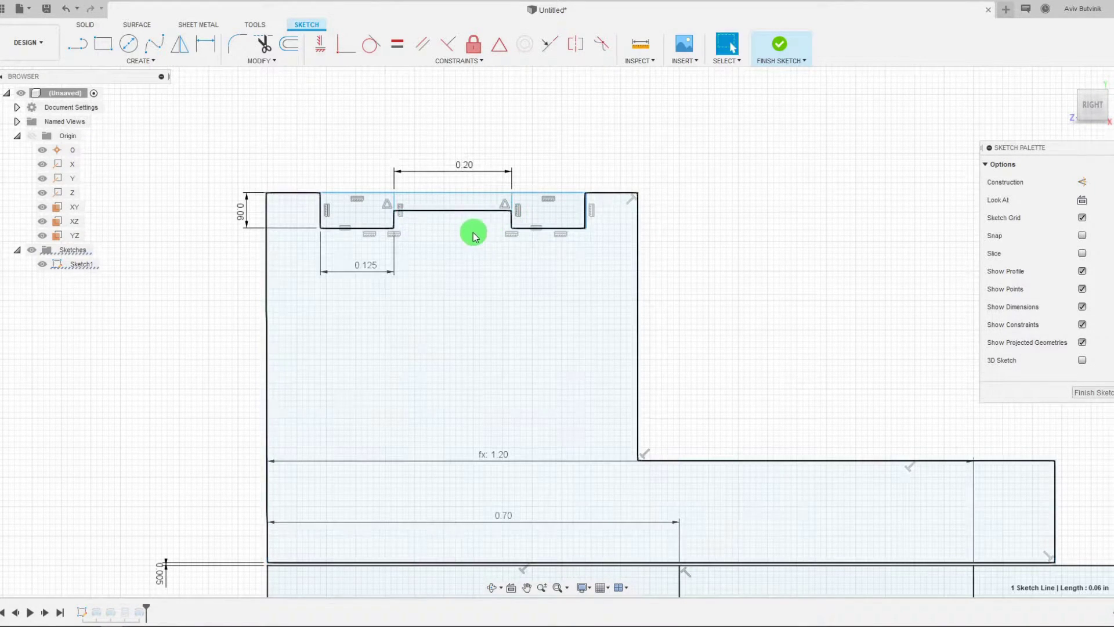
click(76, 43)
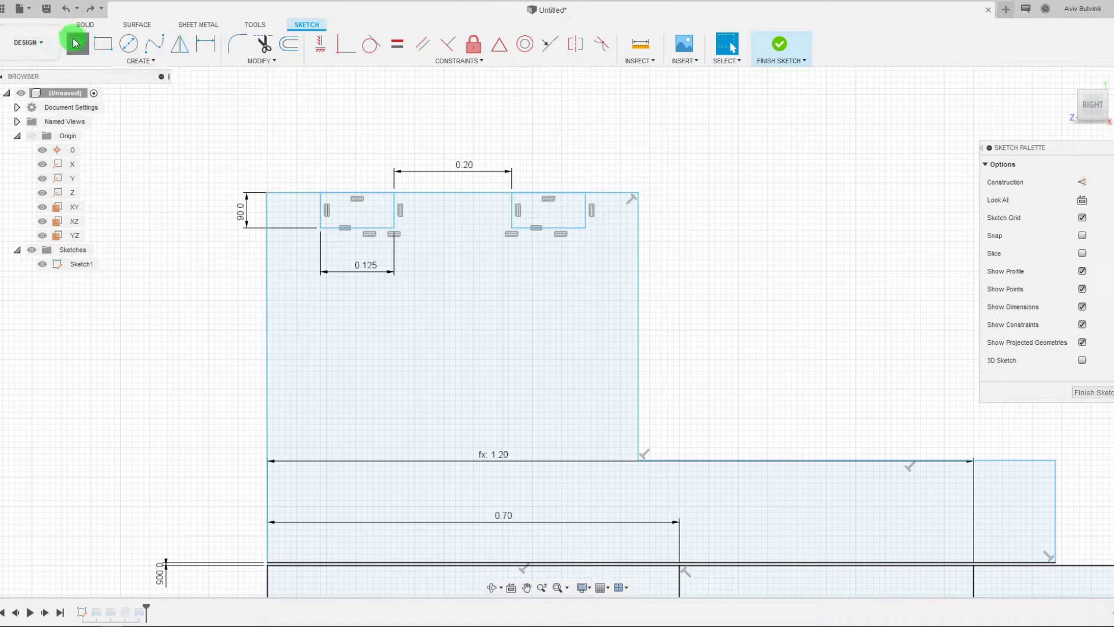
click(395, 192)
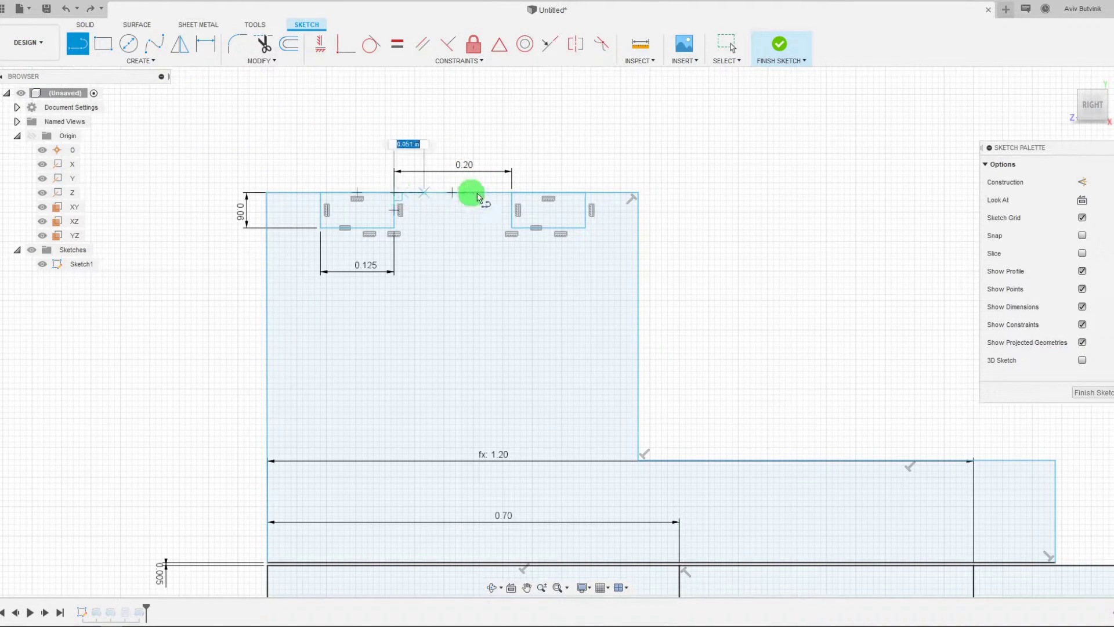
click(512, 192)
key(Escape)
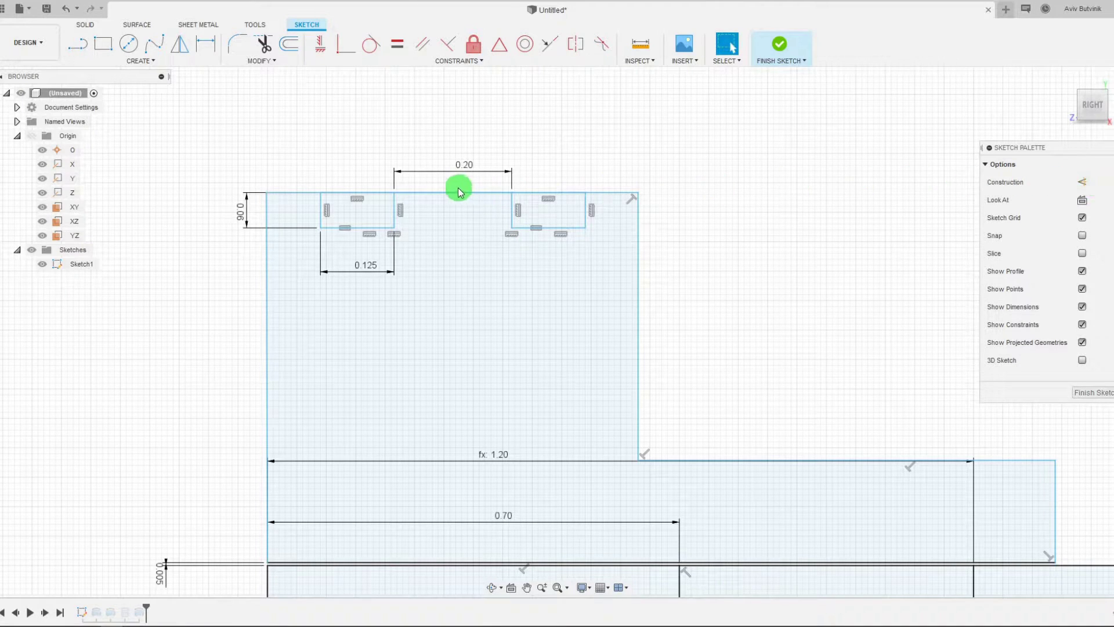
Step: Convert the new 0.20 line to construction and select it together with the block's top edge
click(457, 193)
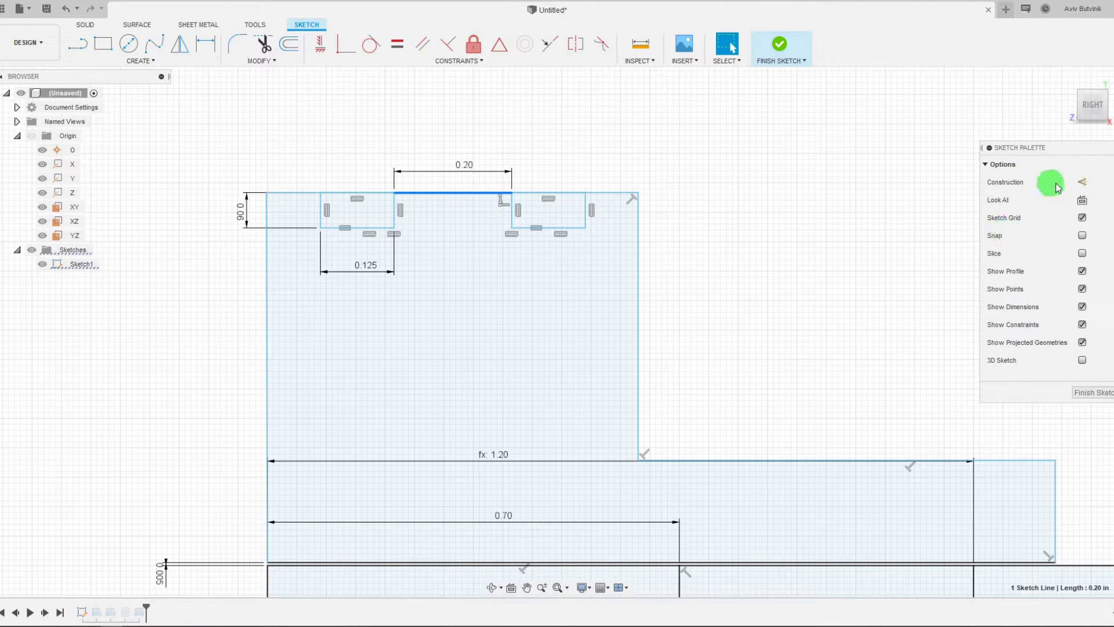
click(1082, 182)
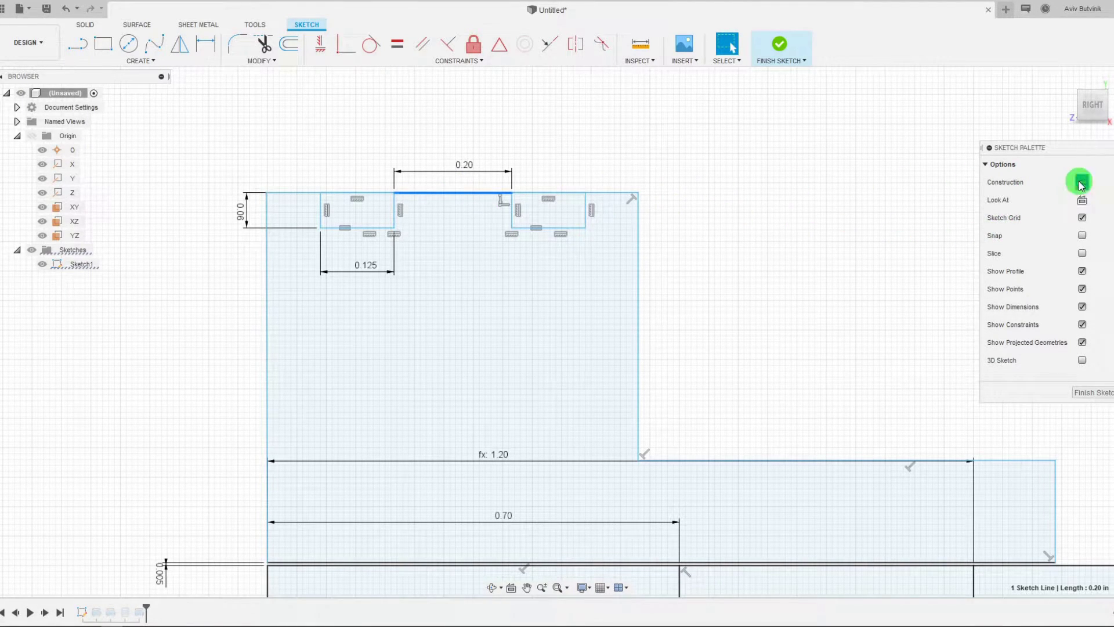
click(463, 197)
click(360, 193)
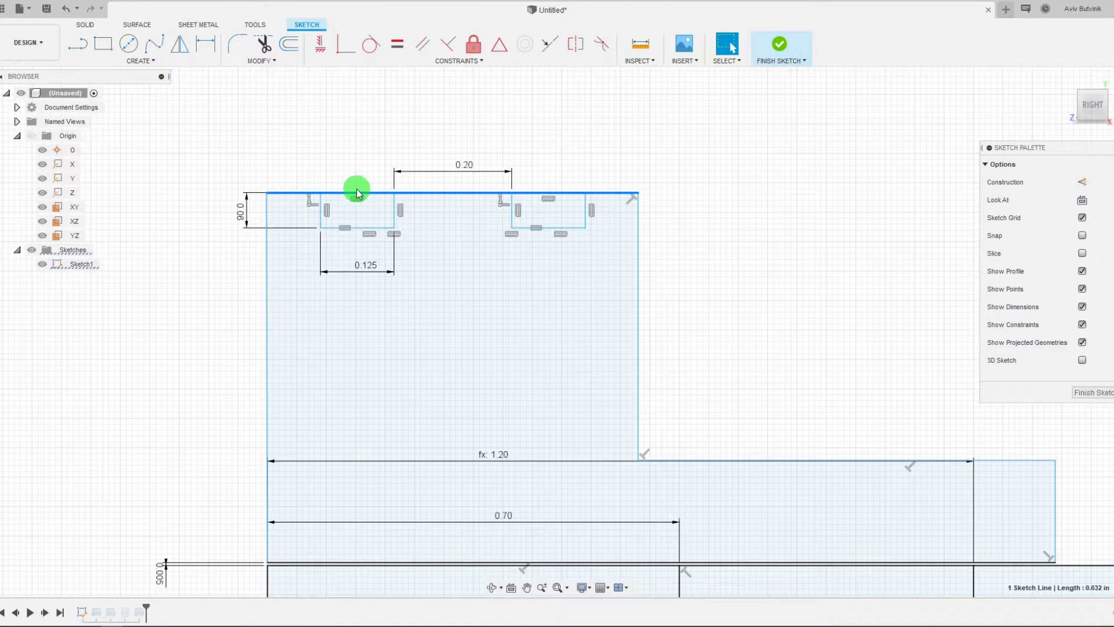
click(457, 194)
right_click(455, 188)
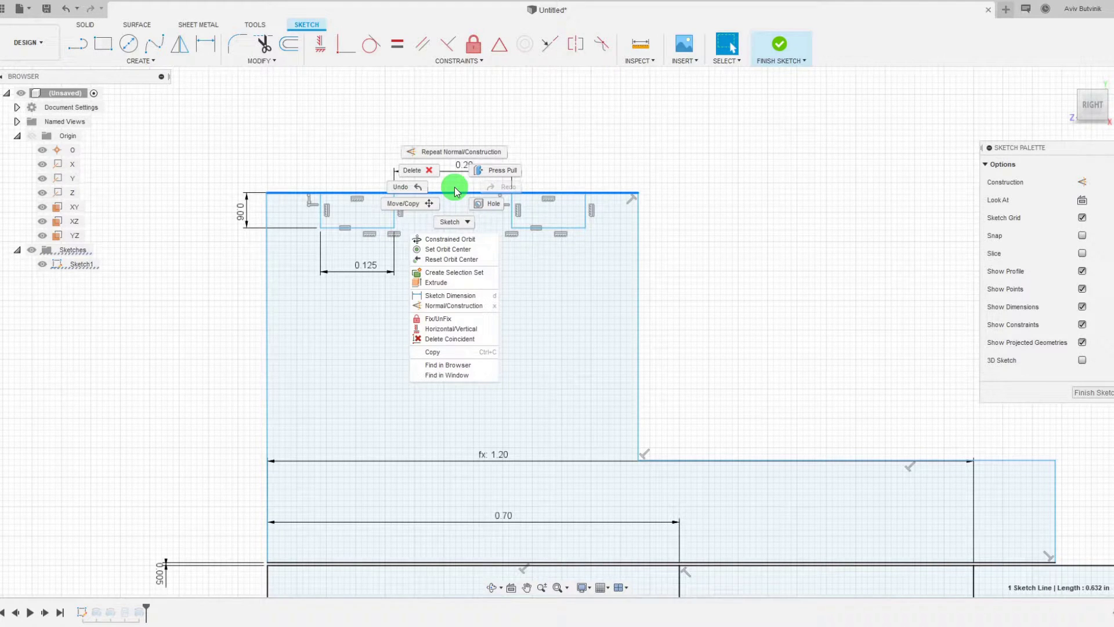
Step: Apply a MidPoint constraint between the block's top edge and the construction line between the notches
click(543, 133)
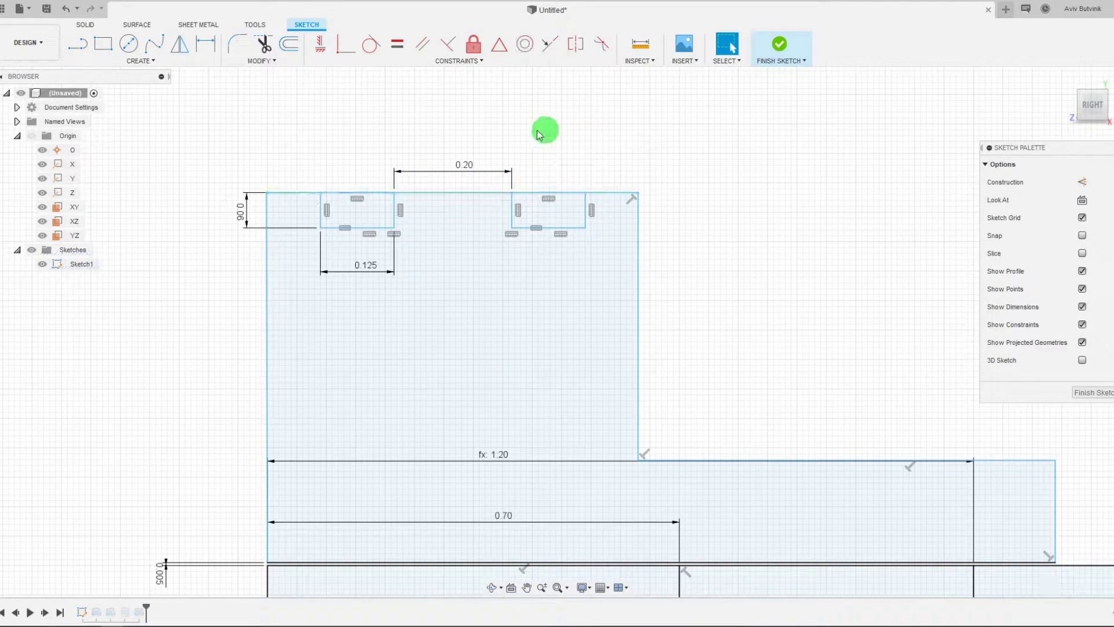
click(452, 232)
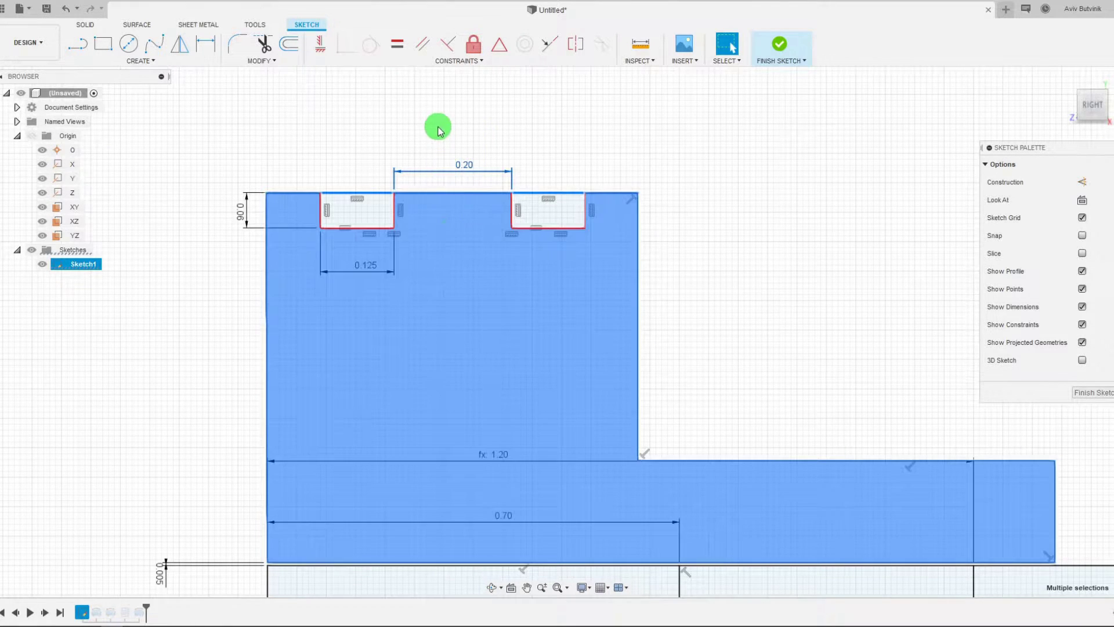
key(Escape)
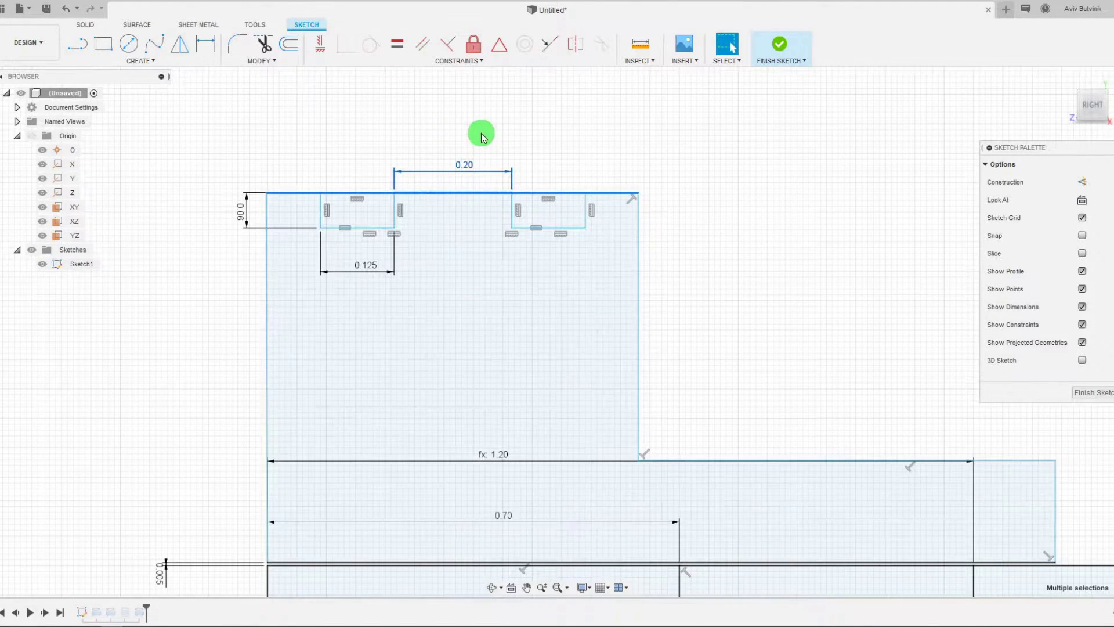
click(497, 47)
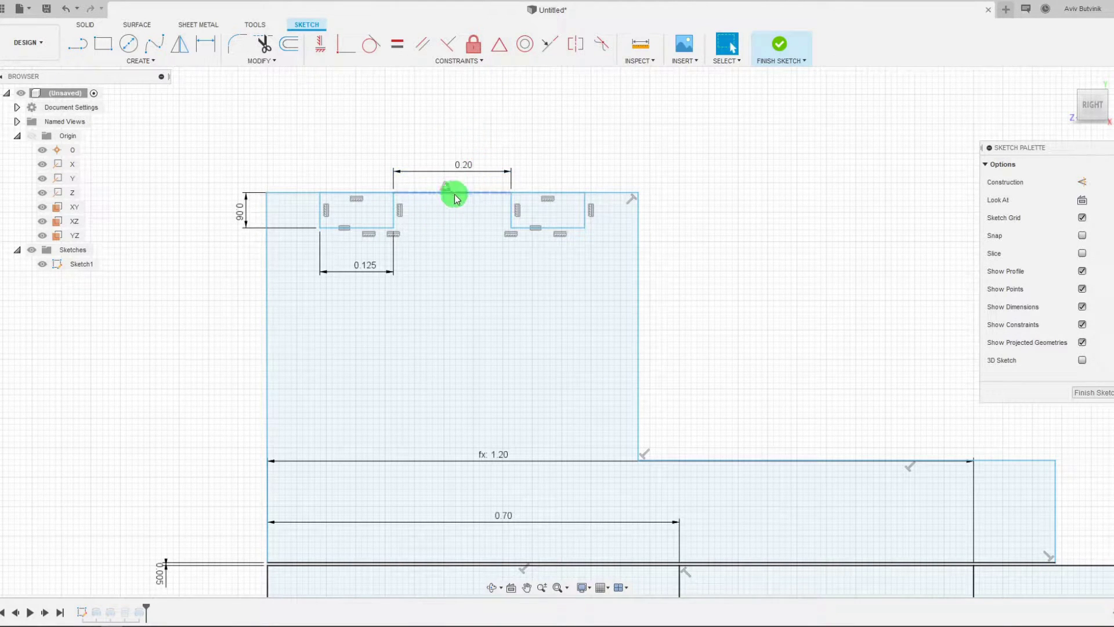
scroll(456, 187, up, 5)
scroll(458, 183, up, 1)
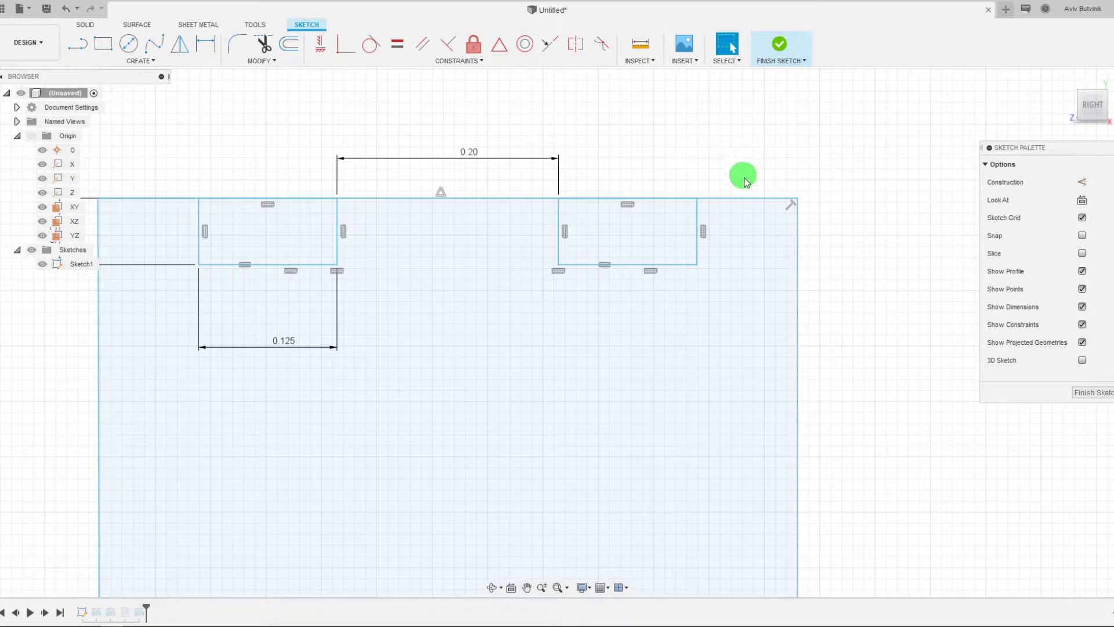
click(749, 199)
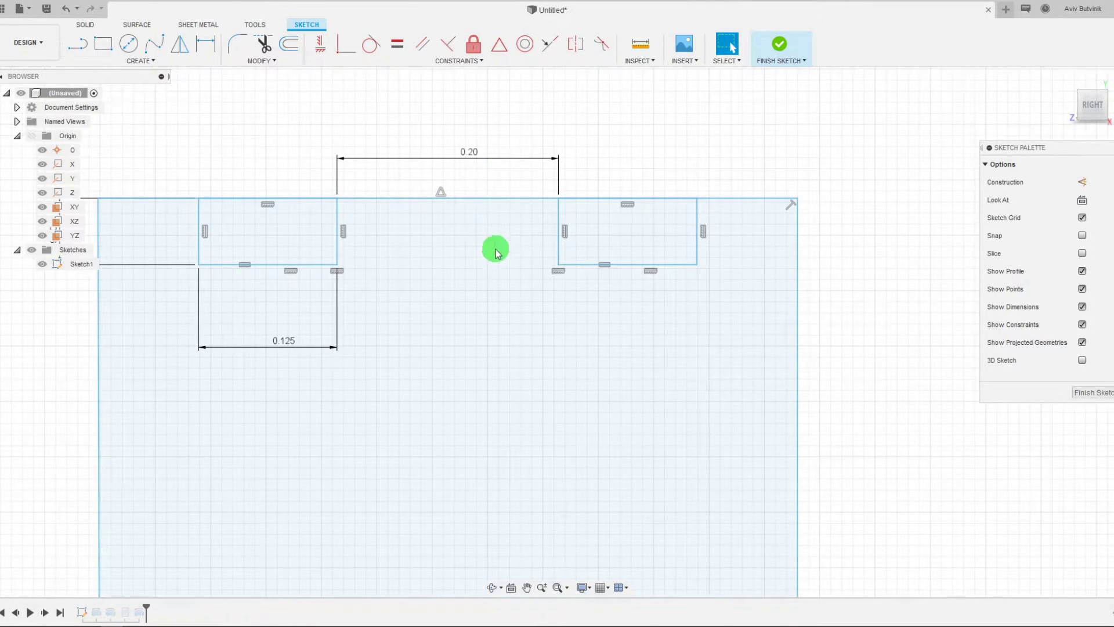
click(501, 198)
scroll(502, 198, down, 2)
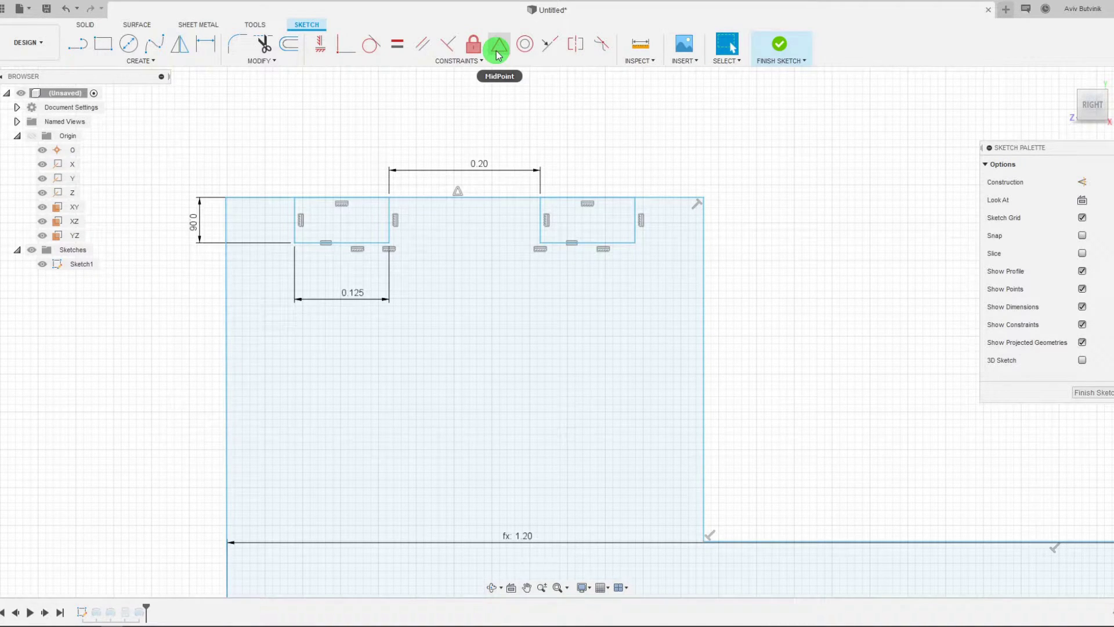
scroll(532, 120, down, 3)
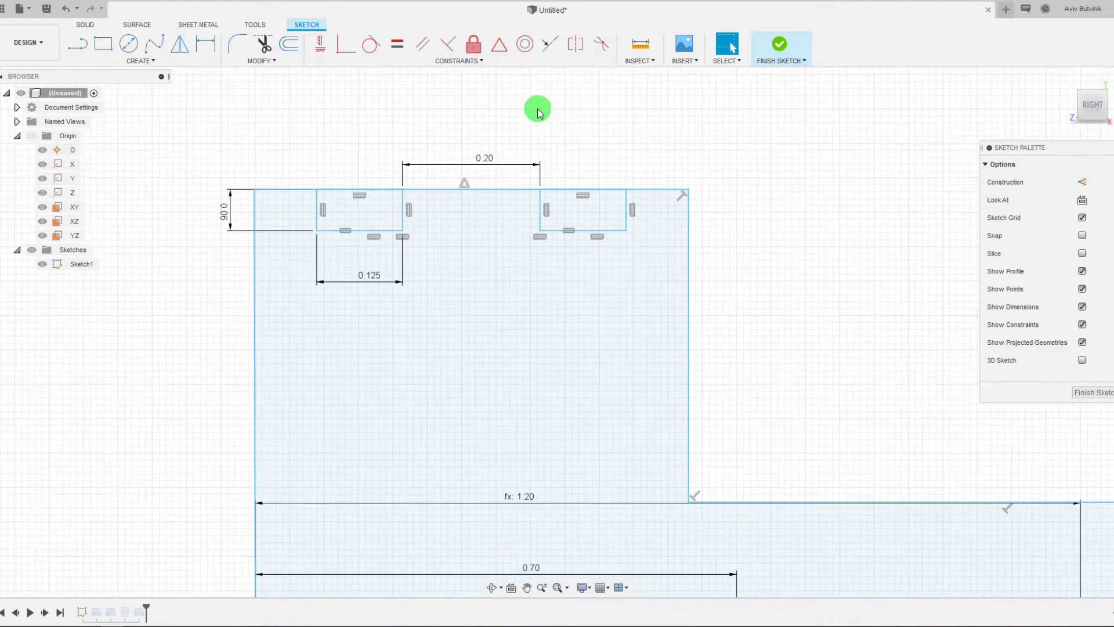
scroll(532, 120, up, 2)
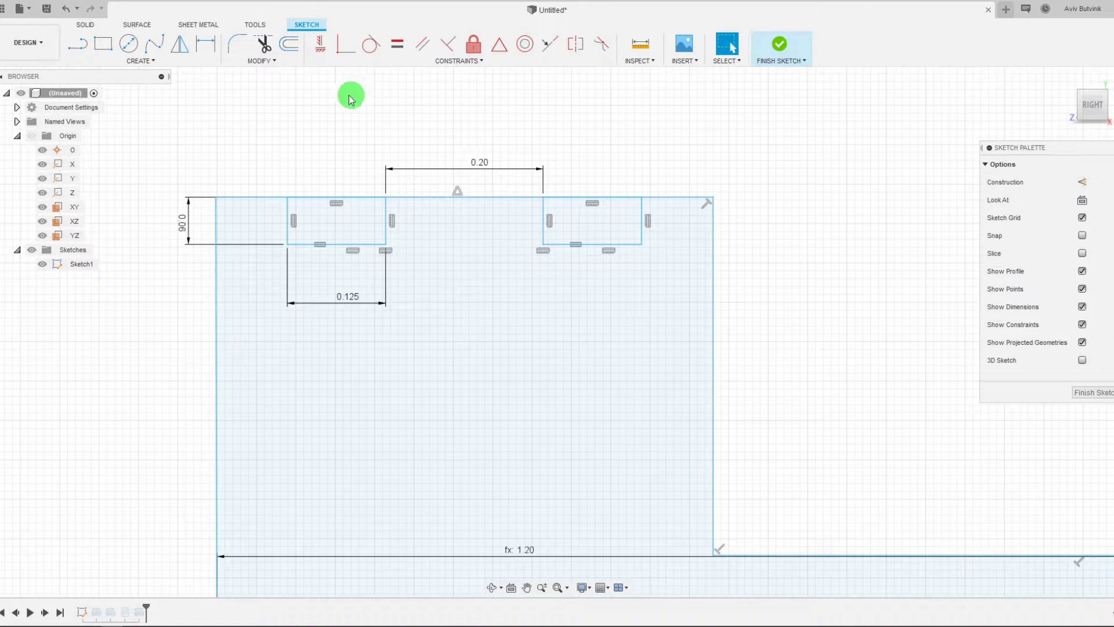
Step: Trim away the top-edge segments above the left and right notches
click(265, 46)
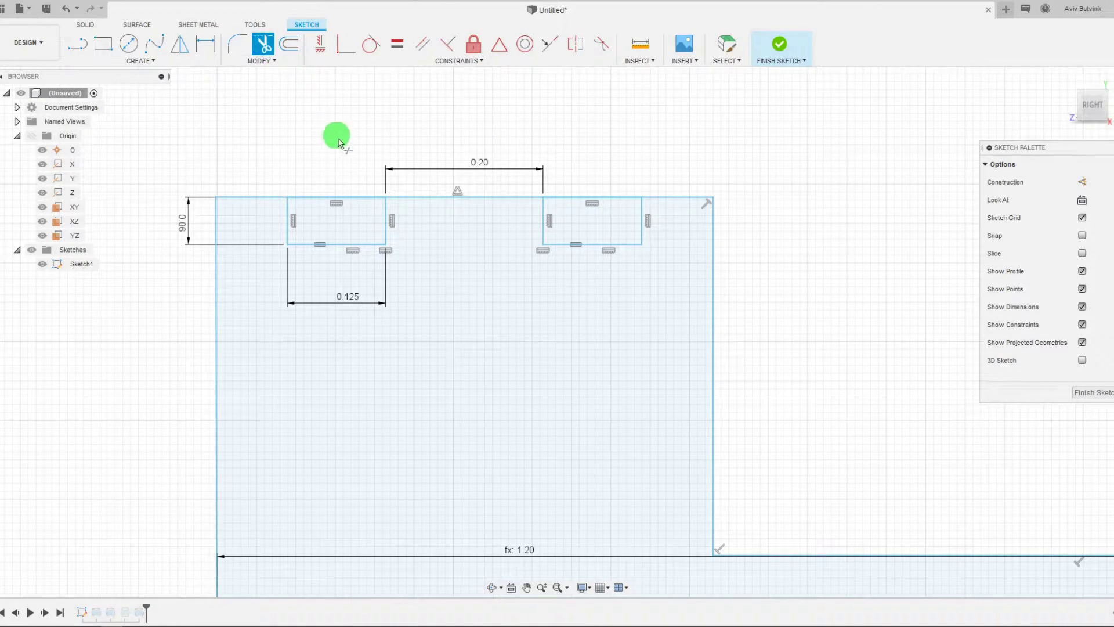
click(364, 197)
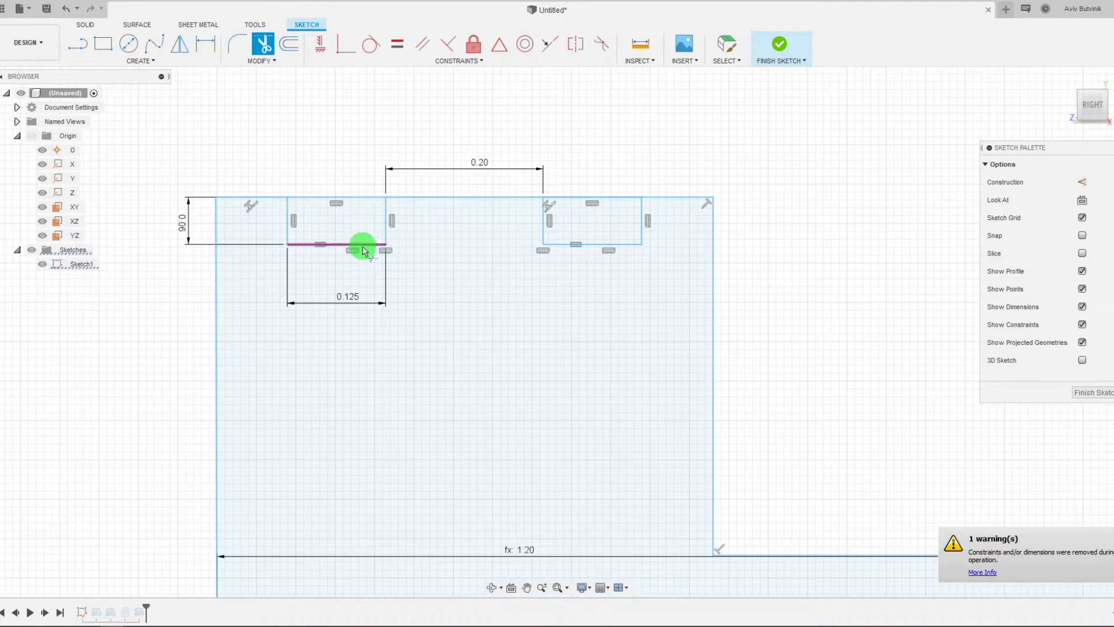
click(364, 198)
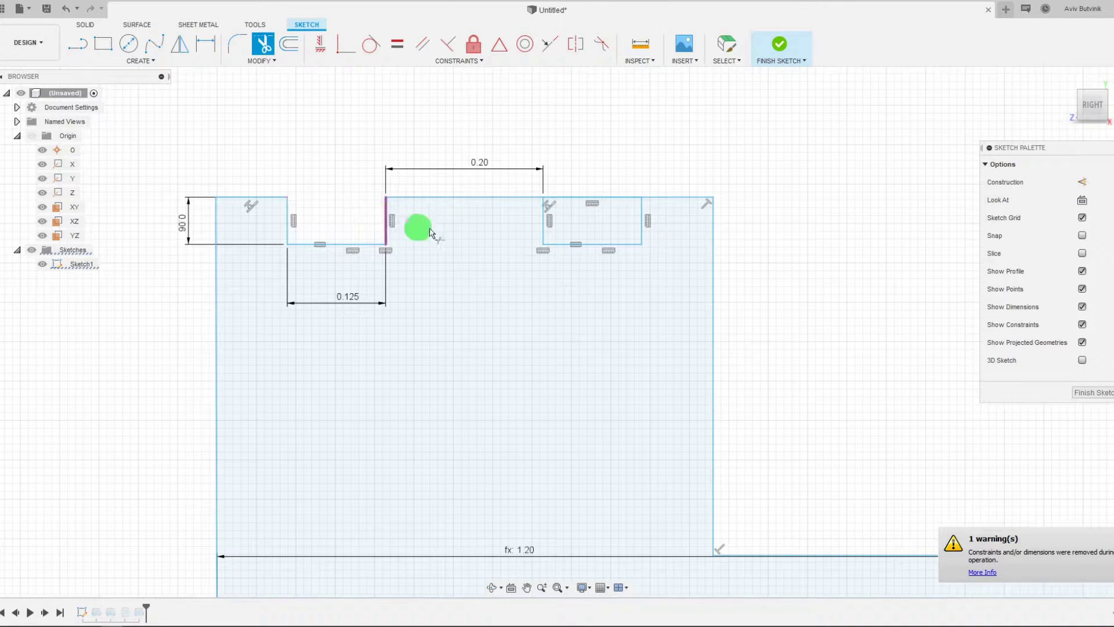
click(575, 201)
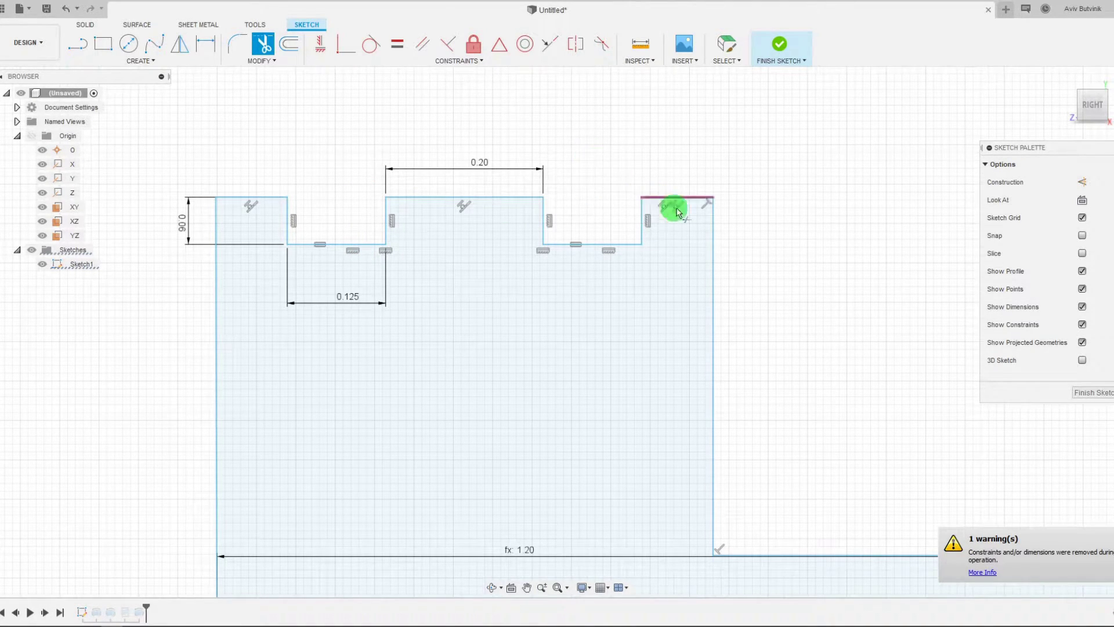
right_click(799, 250)
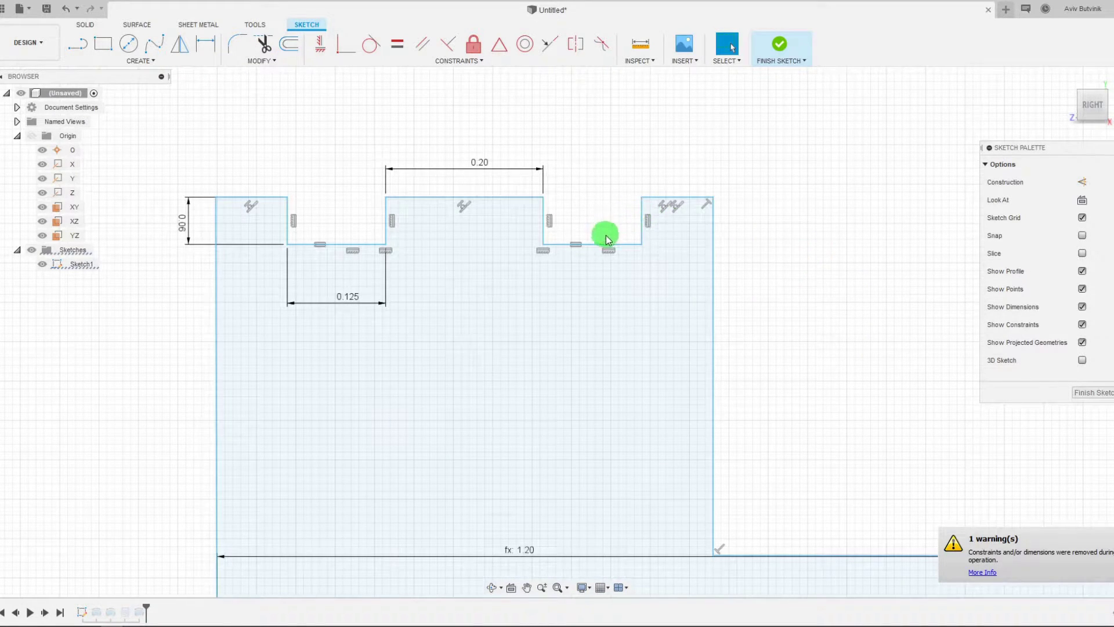
Step: Drag the left and right notch floor lines downward so the slots step down
click(631, 246)
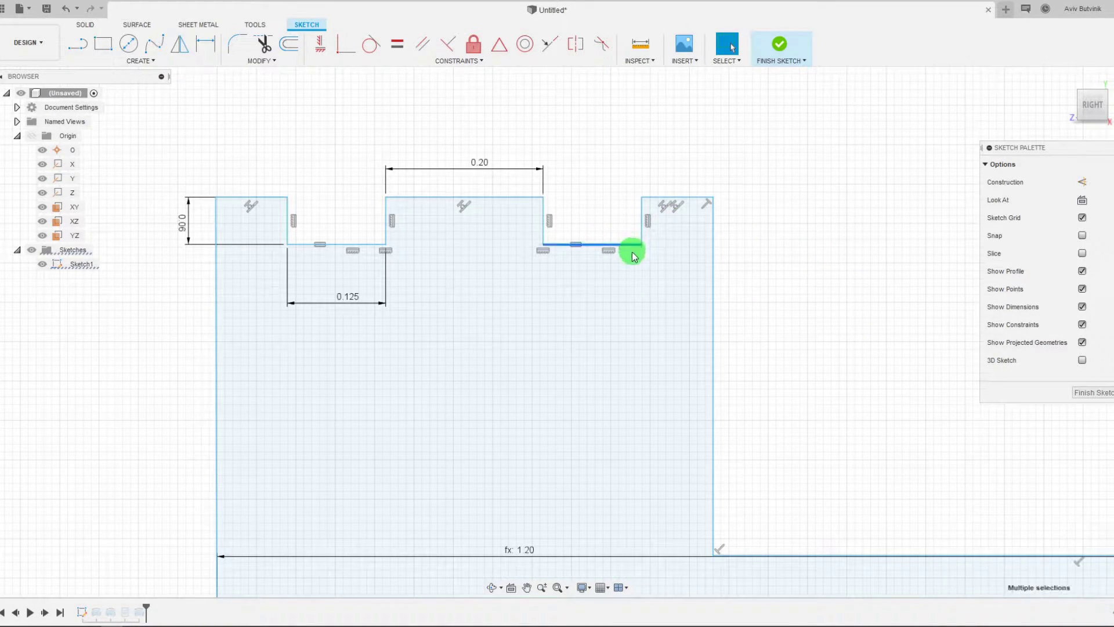
drag(632, 246, 631, 257)
click(803, 238)
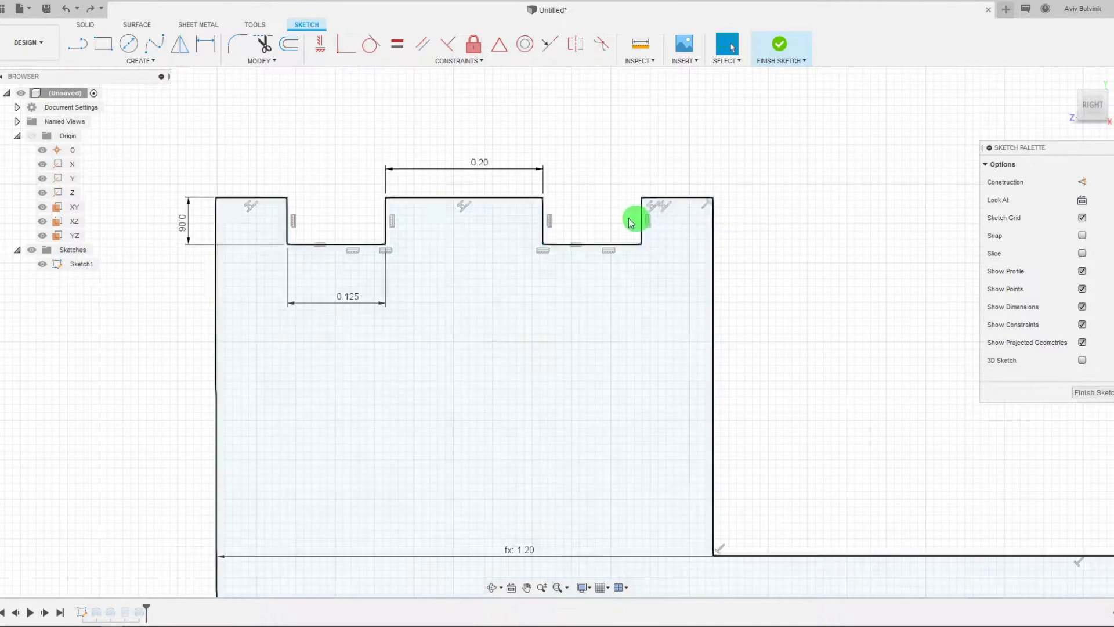
scroll(578, 219, down, 4)
scroll(725, 302, down, 3)
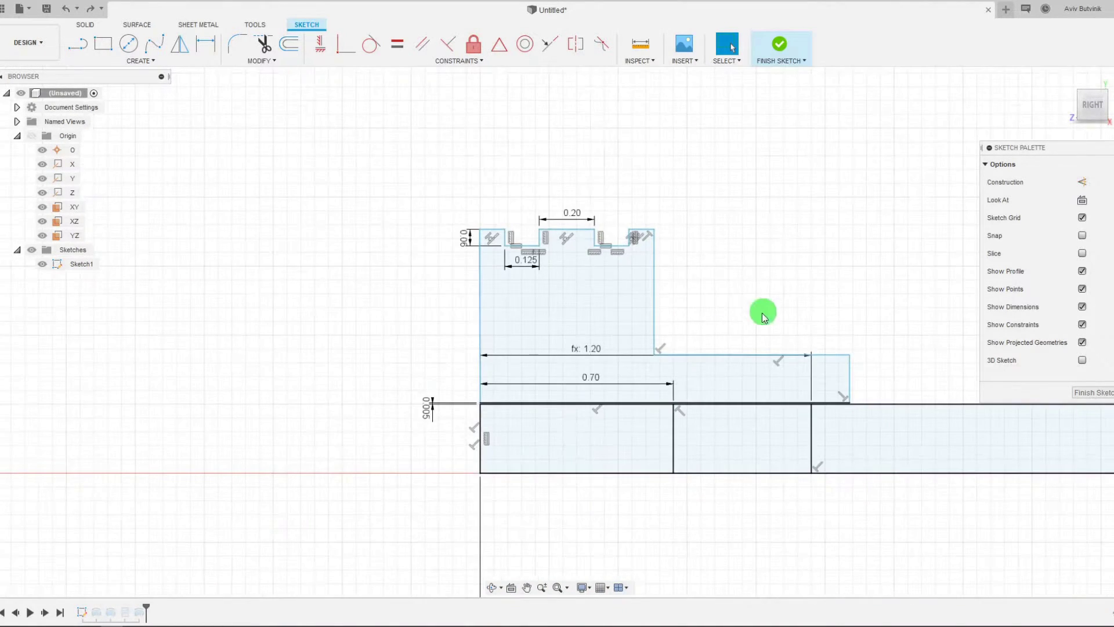
scroll(580, 302, up, 5)
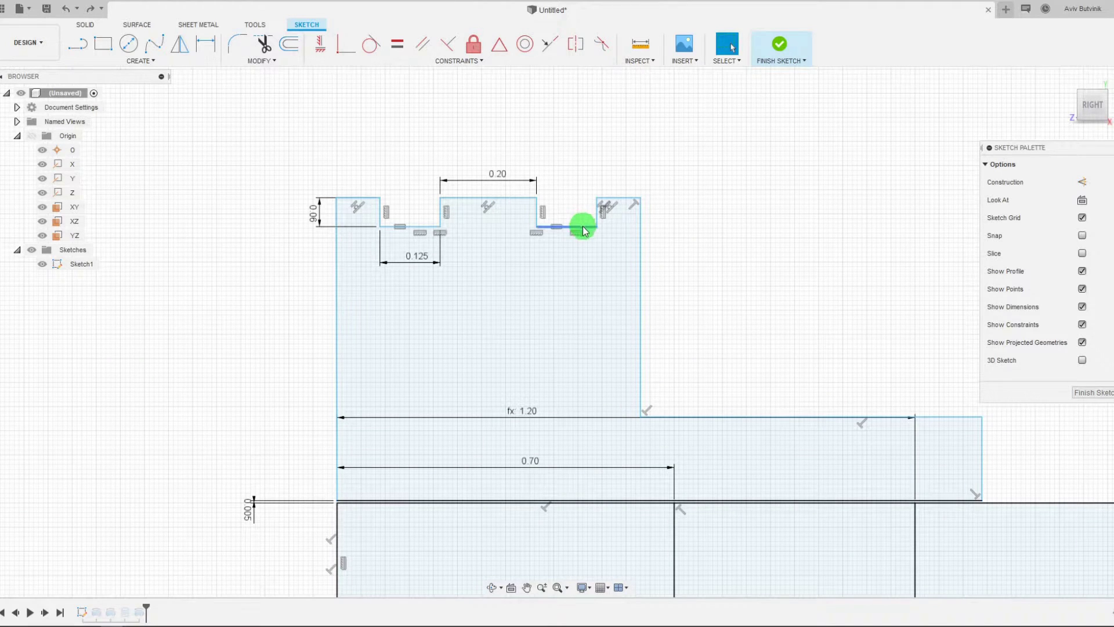
drag(583, 225, 582, 267)
click(731, 267)
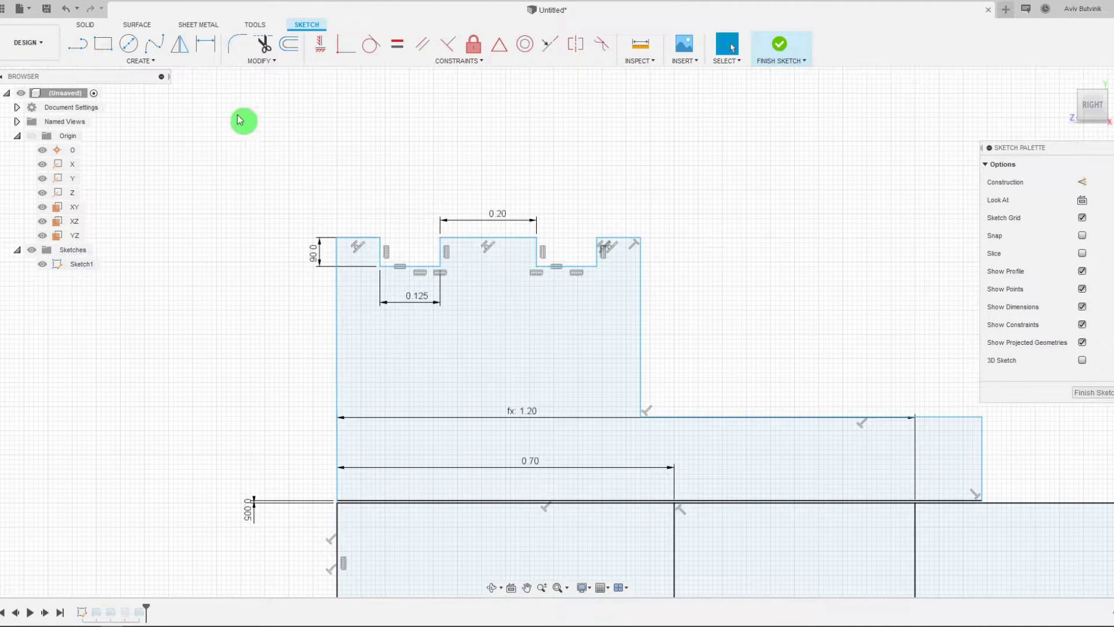
Step: Dimension the upper block's right vertical edge to 0.375 above the step
click(205, 44)
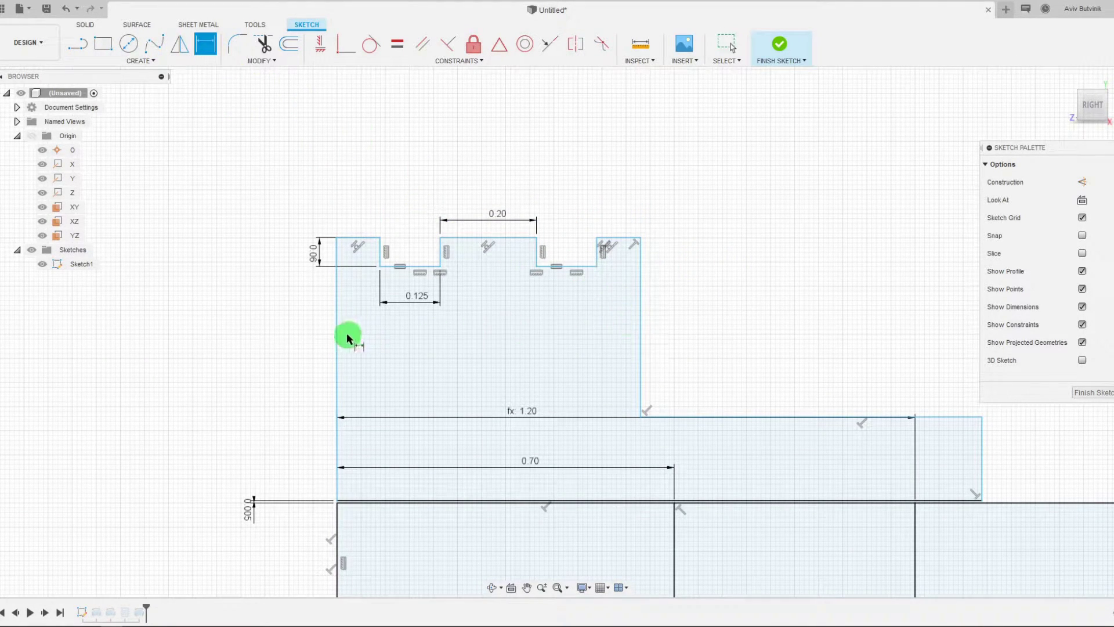
scroll(436, 307, down, 4)
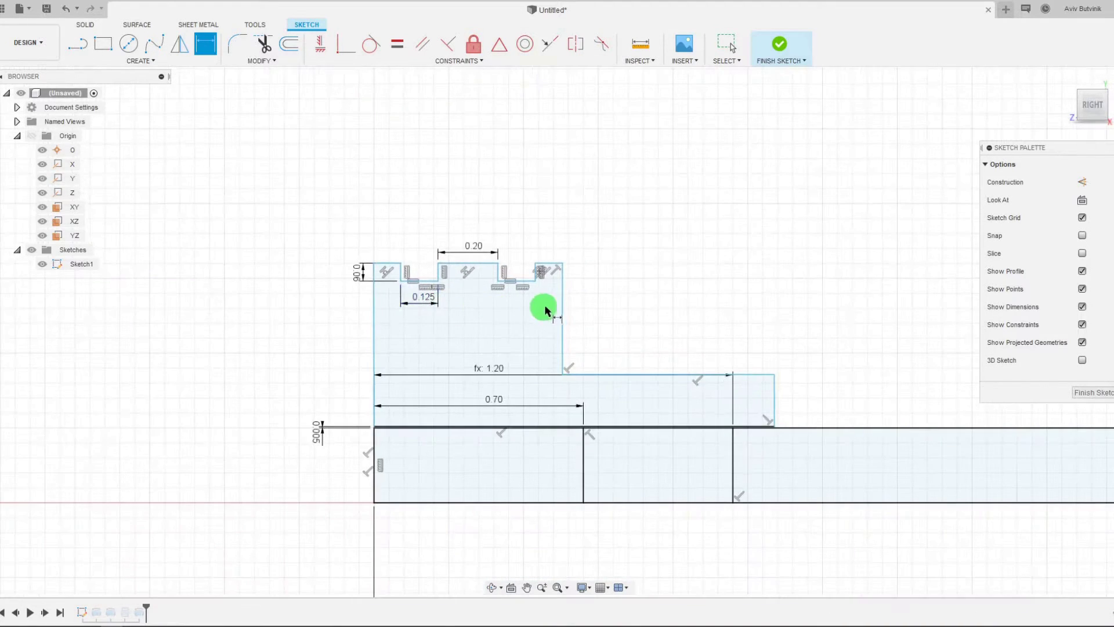
click(562, 318)
click(602, 319)
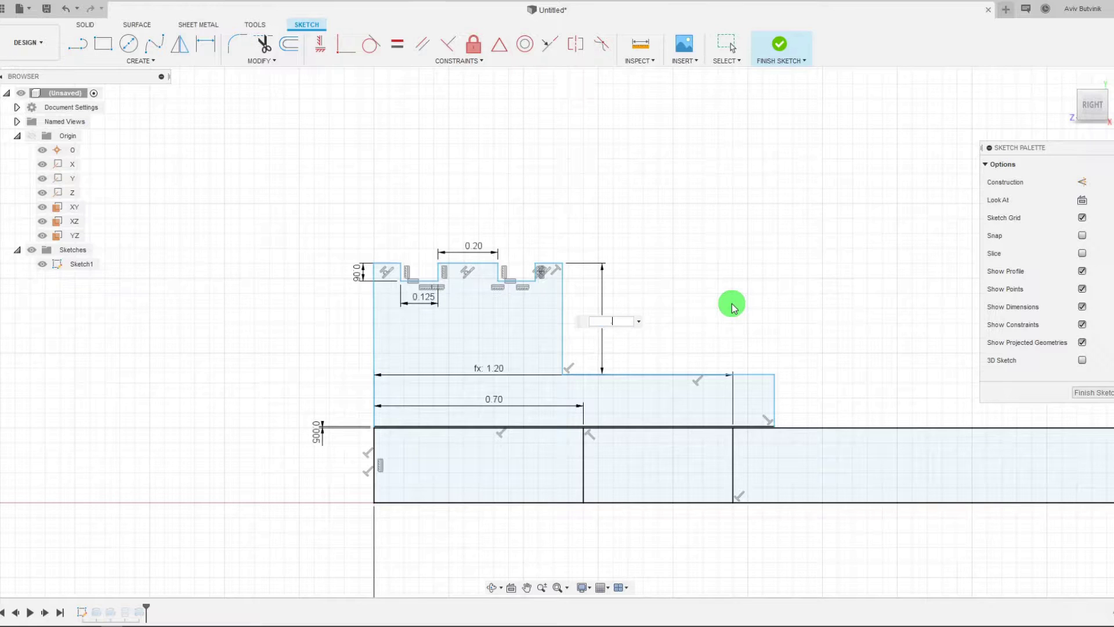
key(Return)
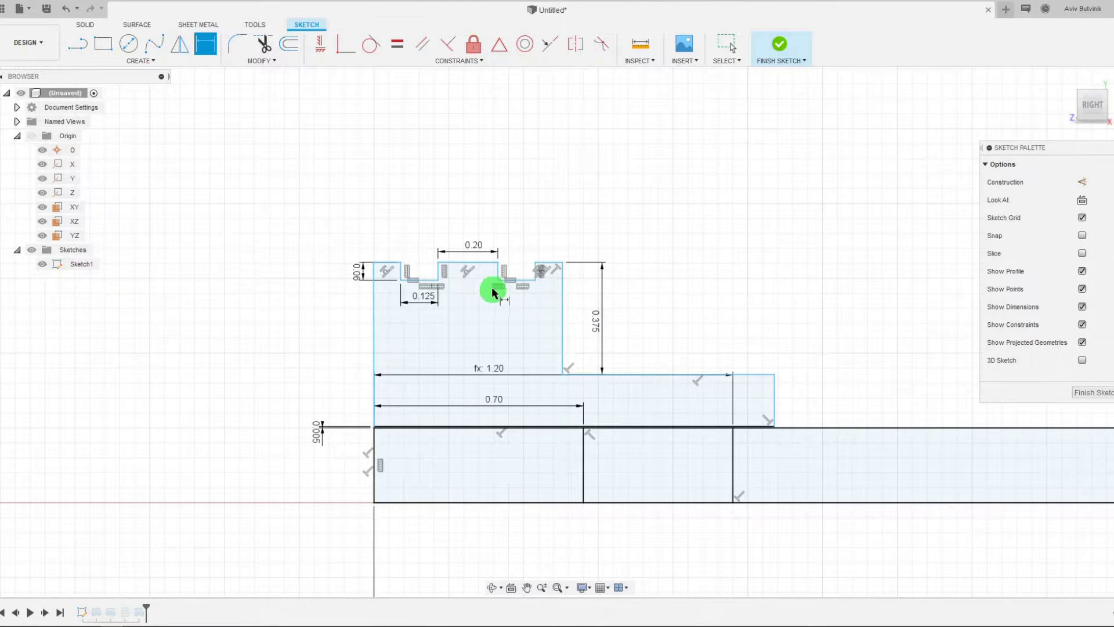
scroll(491, 290, down, 2)
scroll(495, 291, up, 4)
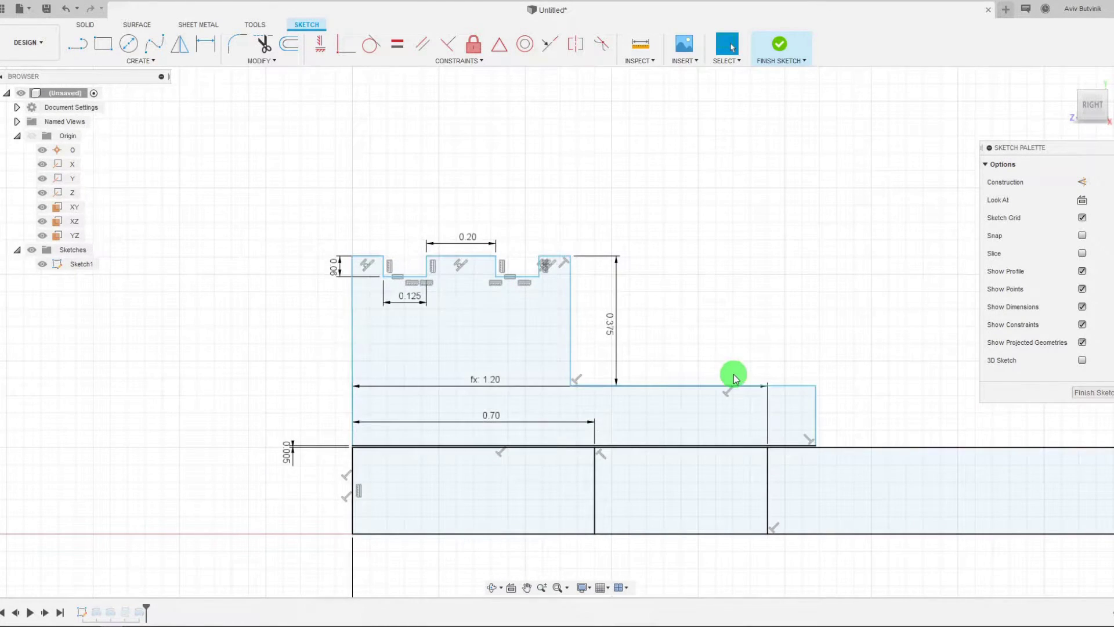
scroll(728, 317, up, 1)
scroll(673, 313, down, 1)
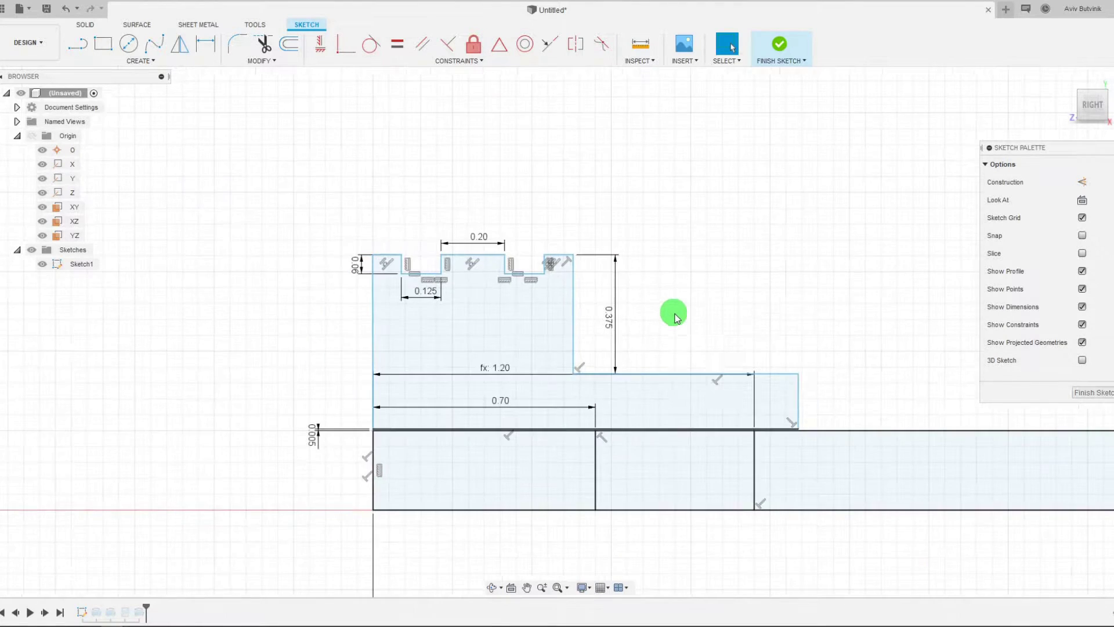
scroll(716, 416, up, 3)
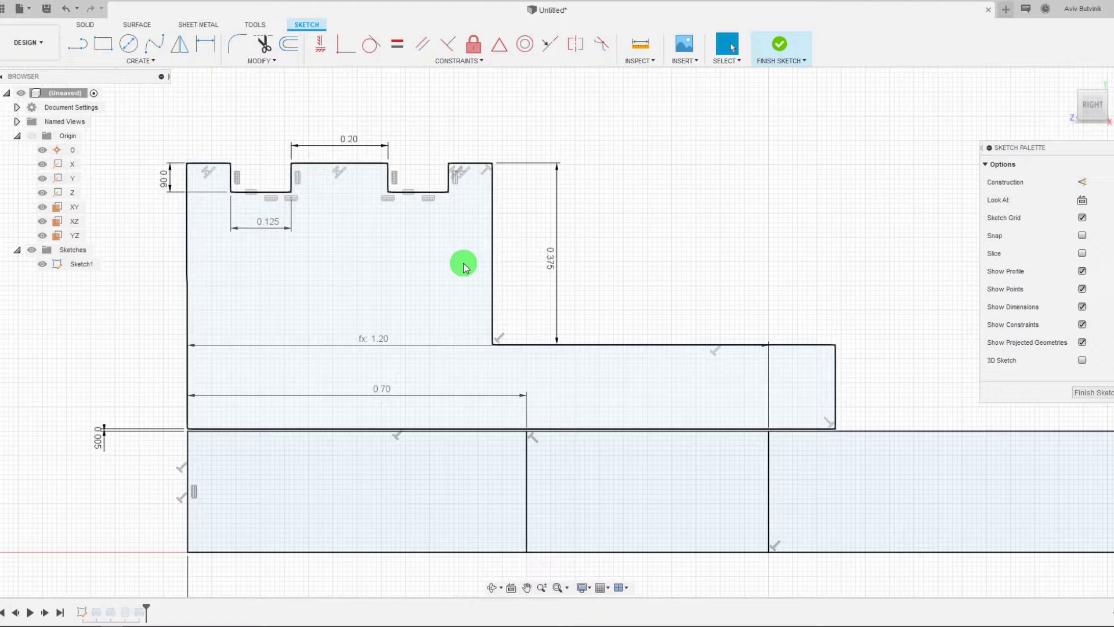
click(420, 237)
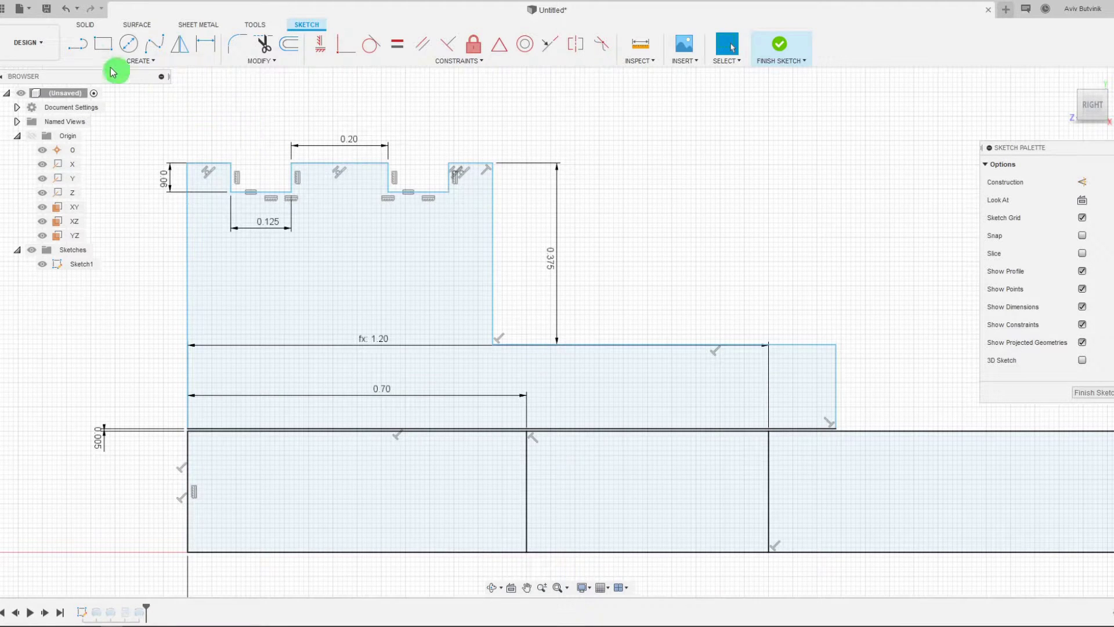
Step: Draw a vertical line from the step's corner down to the rod's top edge
click(75, 45)
scroll(530, 410, up, 3)
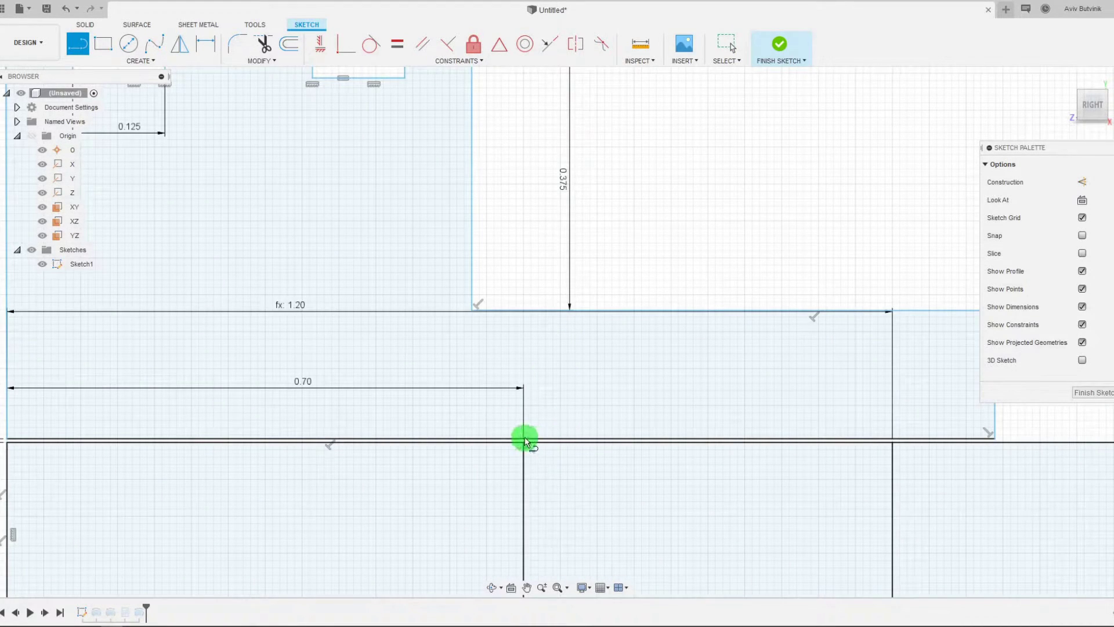
click(524, 439)
key(Escape)
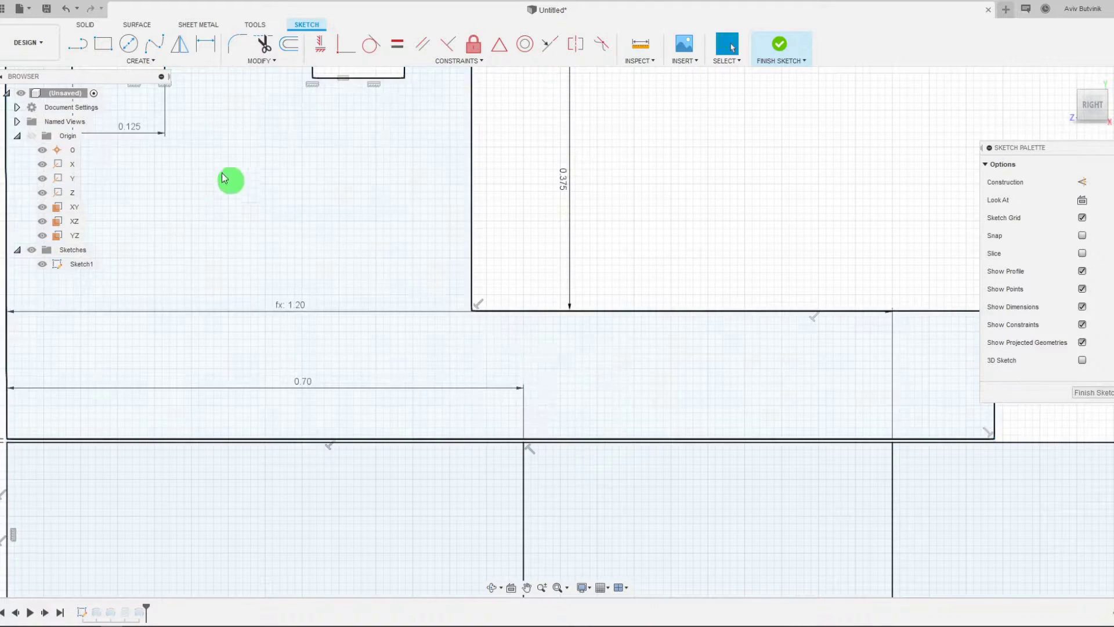
click(75, 44)
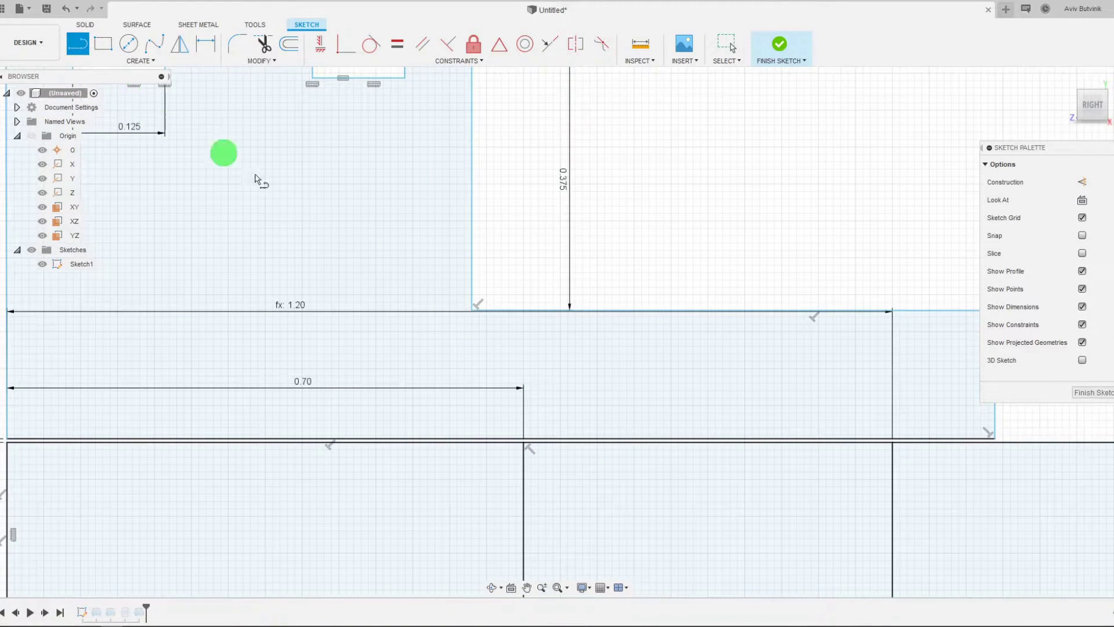
click(527, 311)
click(526, 439)
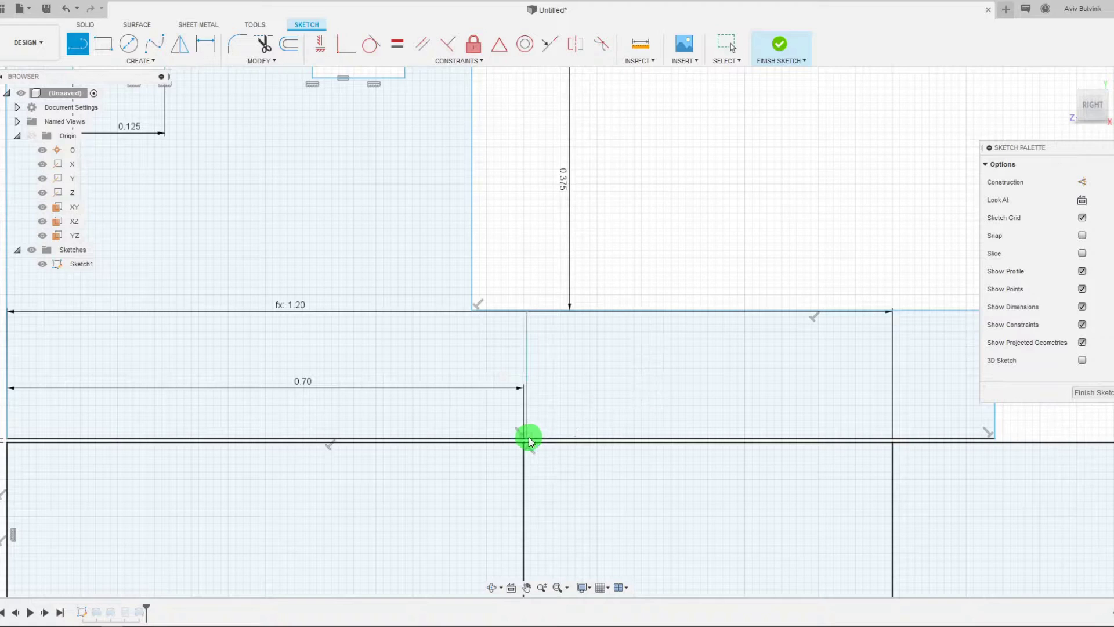
key(Escape)
Step: Draw a second vertical line from the band's top edge down to its bottom edge
click(78, 44)
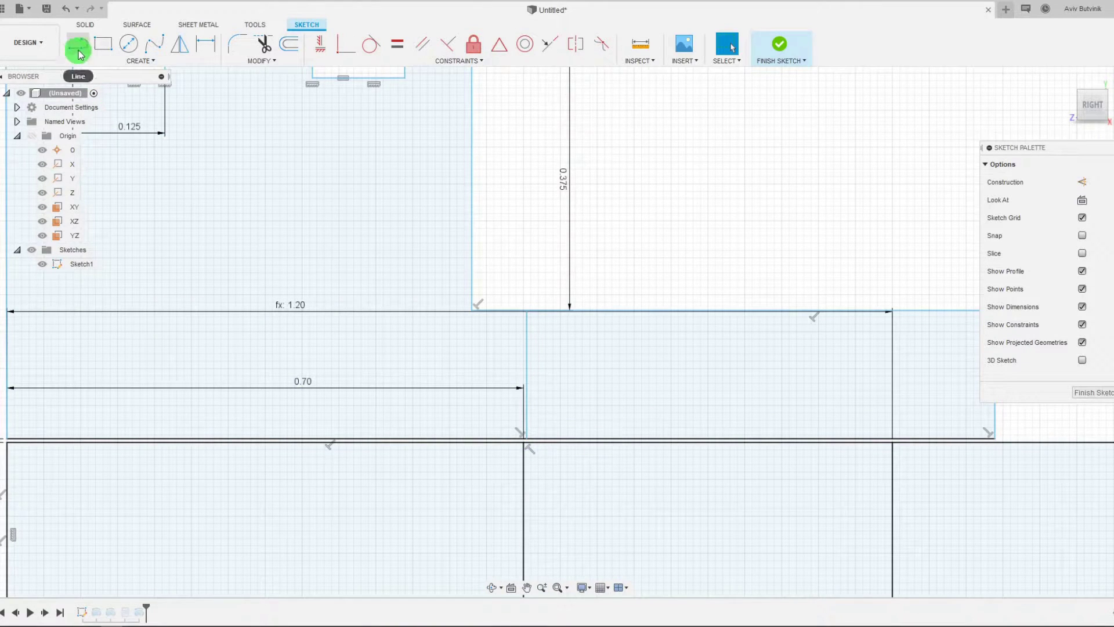
click(868, 312)
click(868, 440)
key(Escape)
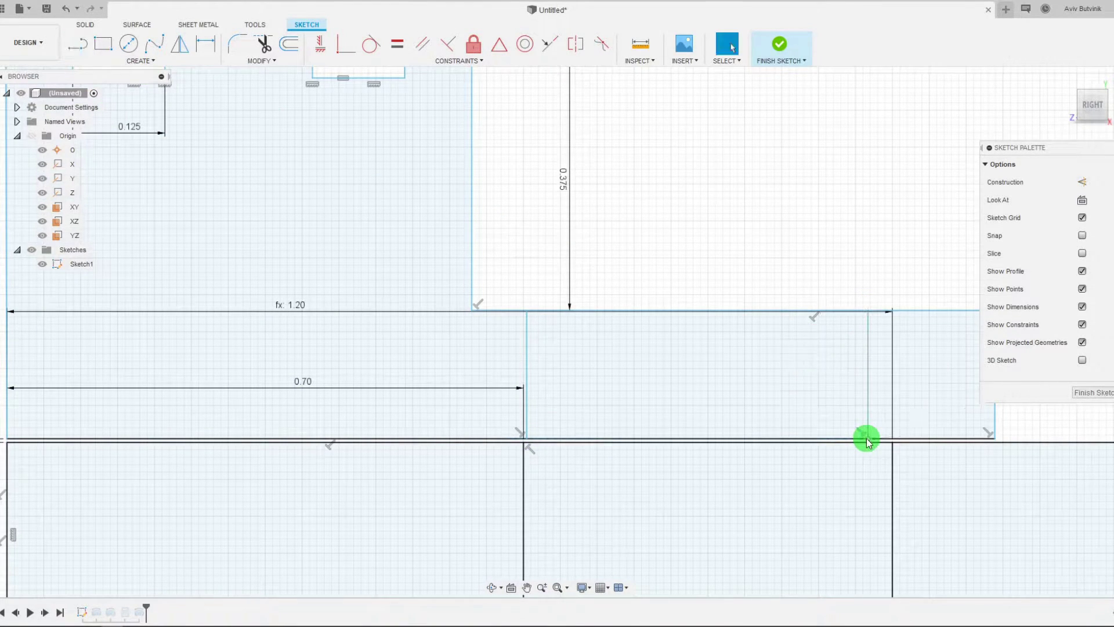
scroll(621, 284, down, 1)
scroll(621, 285, down, 2)
Step: Dimension the two vertical lines 0.50 apart, then drag the corner point onto the vertical line
click(206, 44)
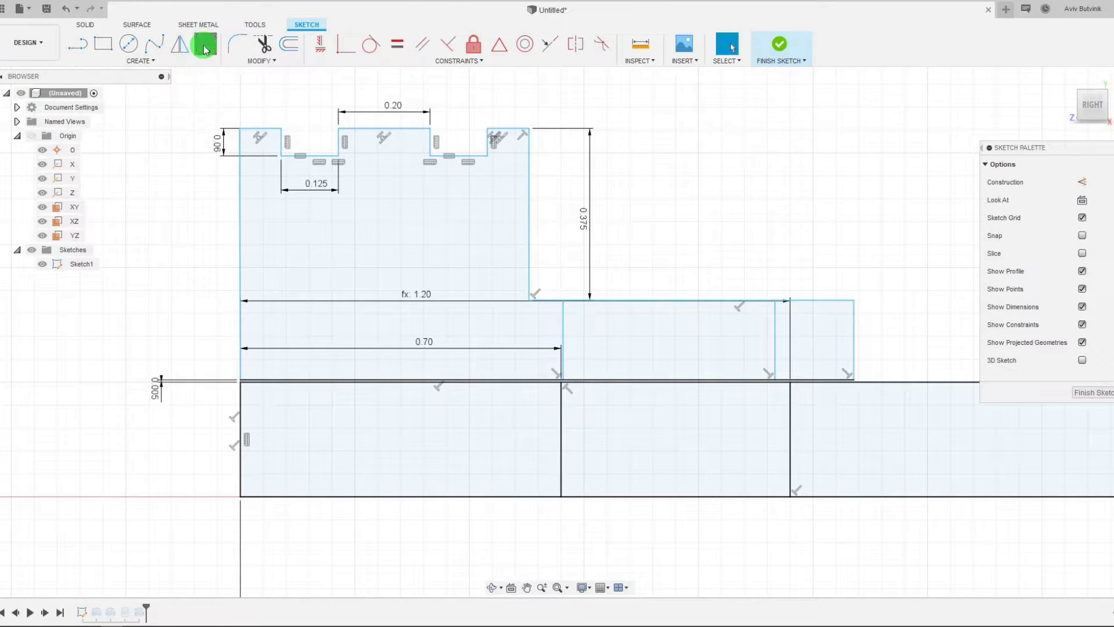
click(563, 318)
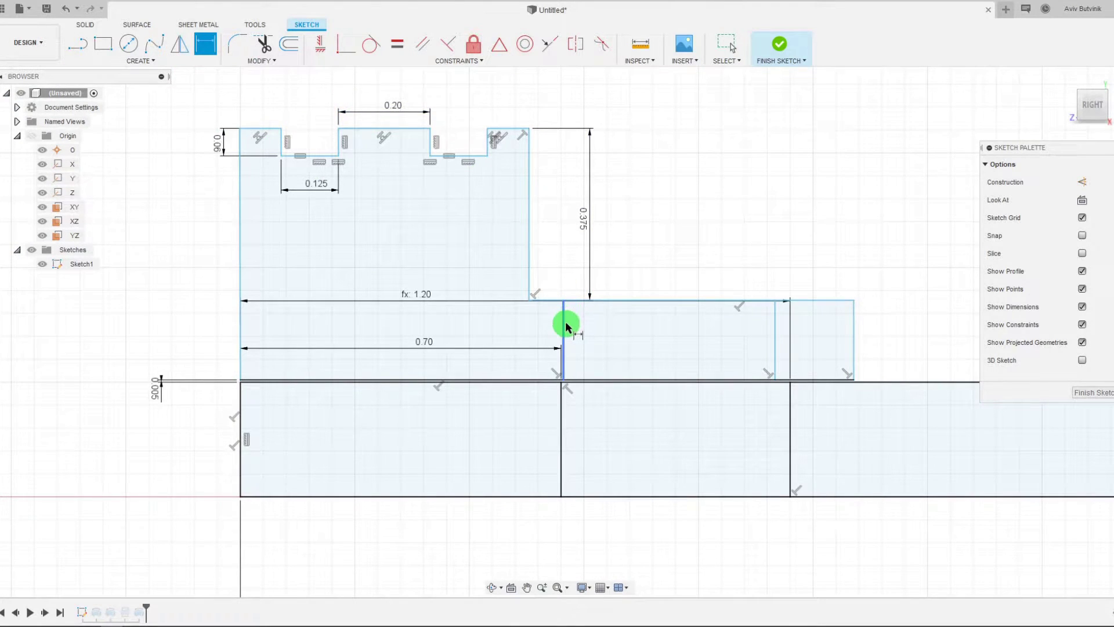
click(775, 341)
click(704, 342)
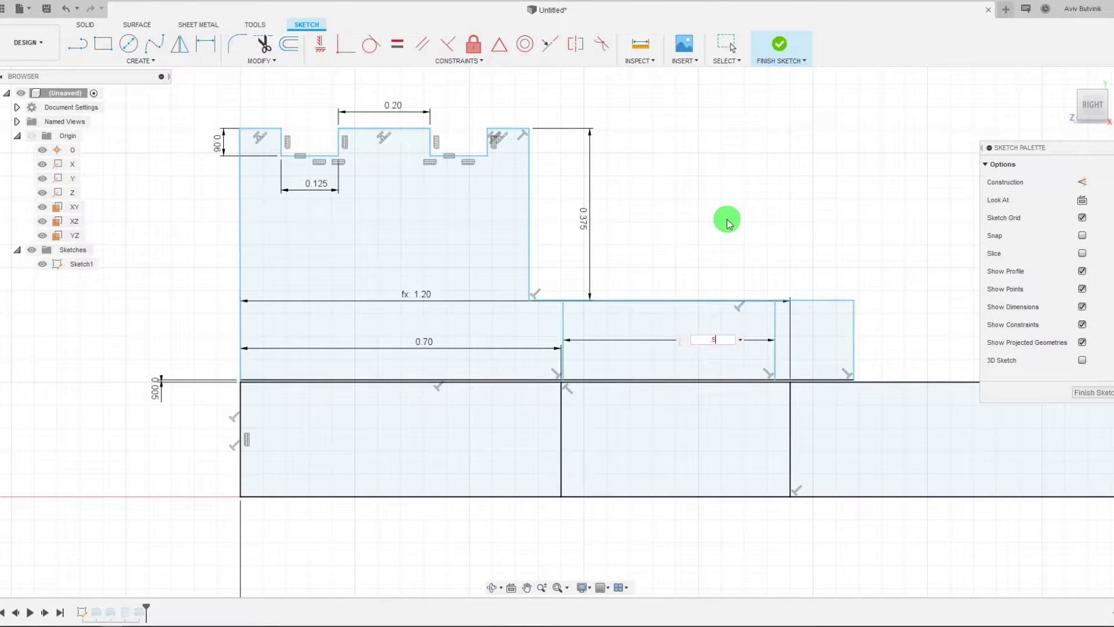
key(Return)
key(Escape)
scroll(778, 381, up, 5)
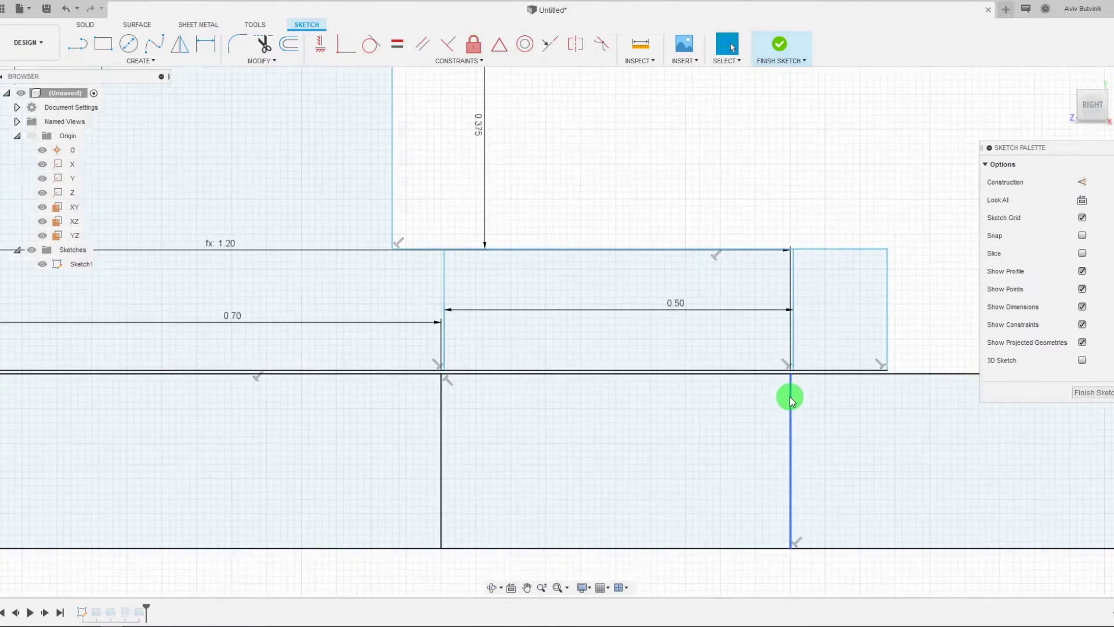
mouse_move(791, 380)
mouse_down()
mouse_move(776, 376)
mouse_move(803, 375)
mouse_move(778, 358)
mouse_up()
Step: Make the loose line end coincident with its neighbouring endpoint
scroll(776, 355, down, 4)
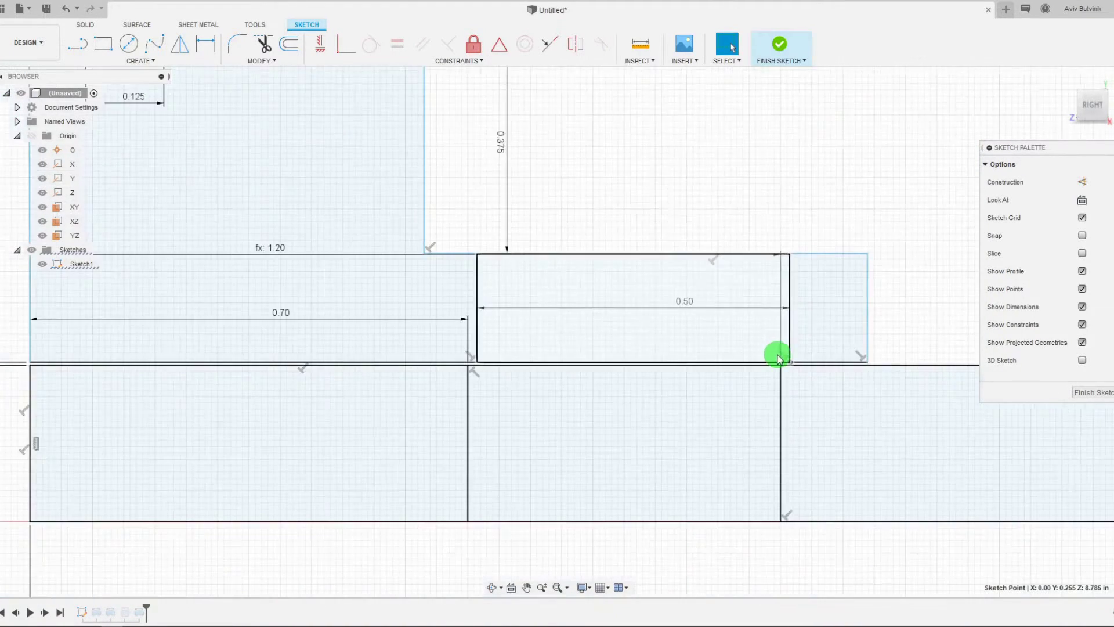
scroll(785, 354, up, 4)
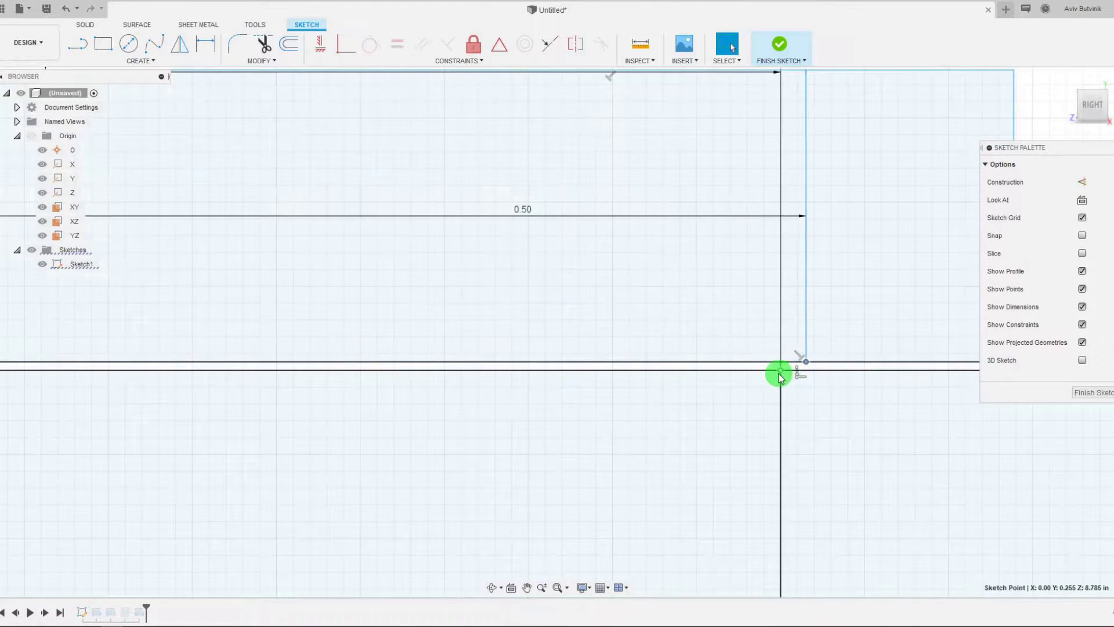
scroll(811, 365, up, 3)
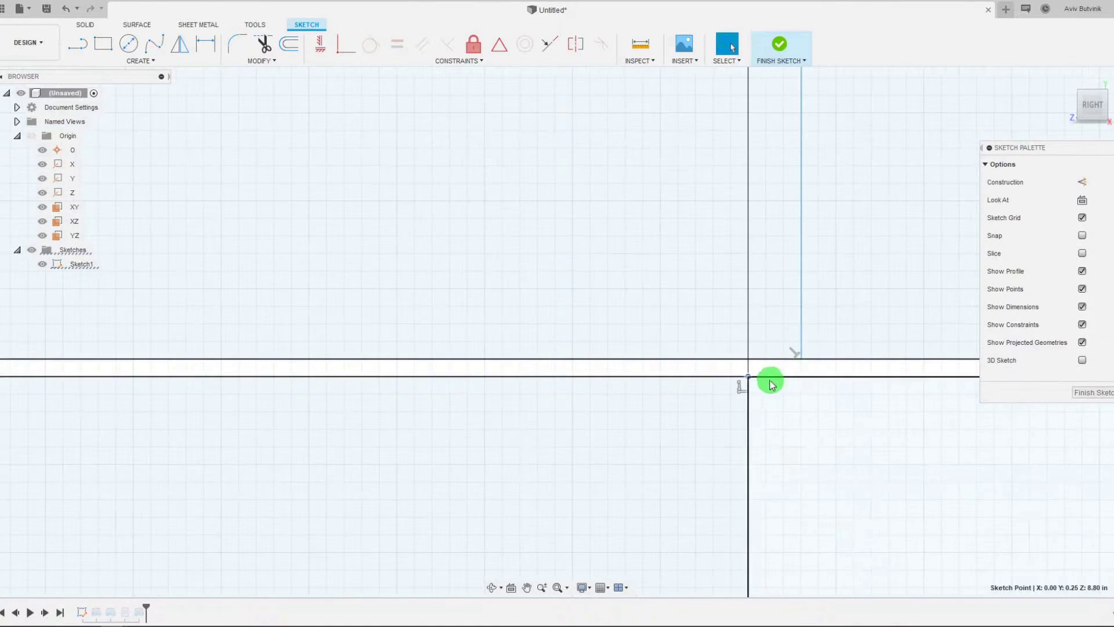
click(802, 361)
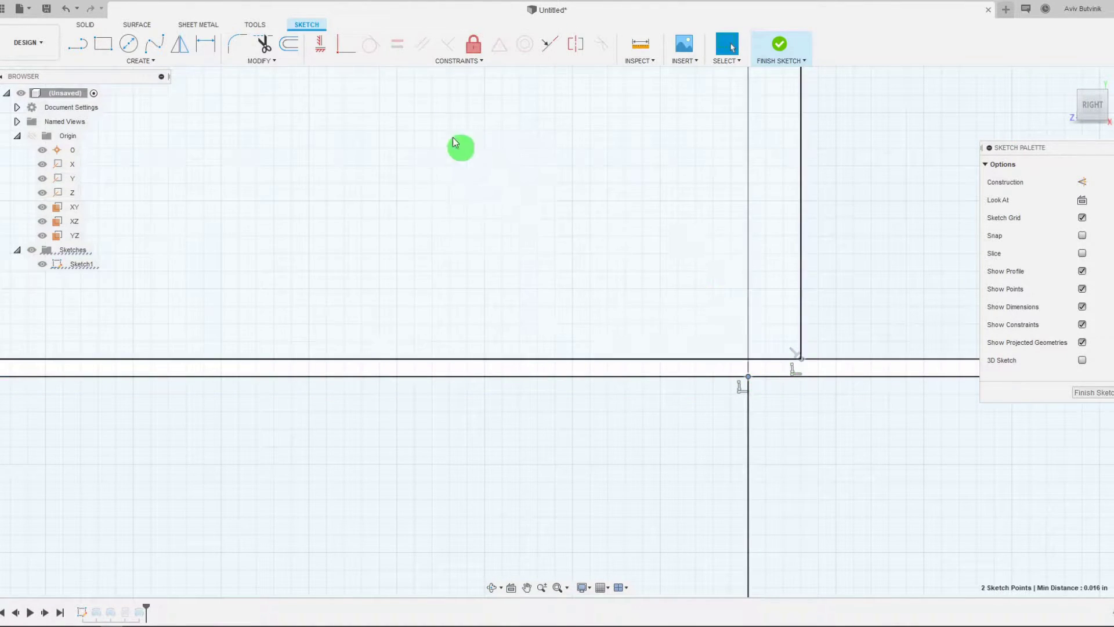
click(328, 46)
scroll(777, 263, down, 5)
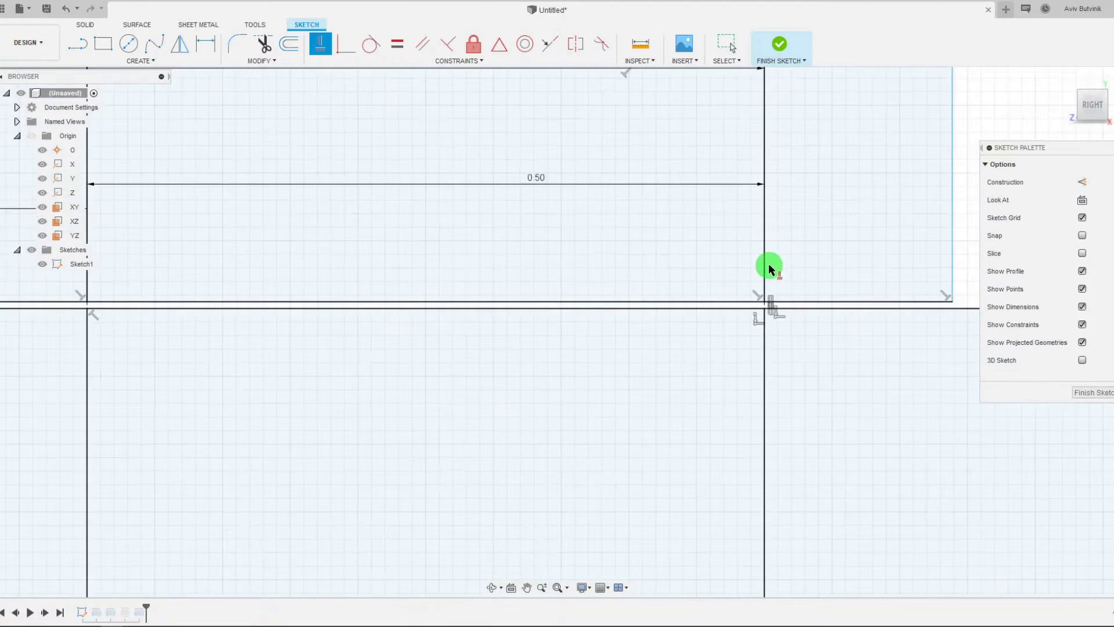
click(754, 223)
Step: Finish Sketch1, leaving the notched, stepped cap profile above the threaded rod
scroll(754, 224, up, 1)
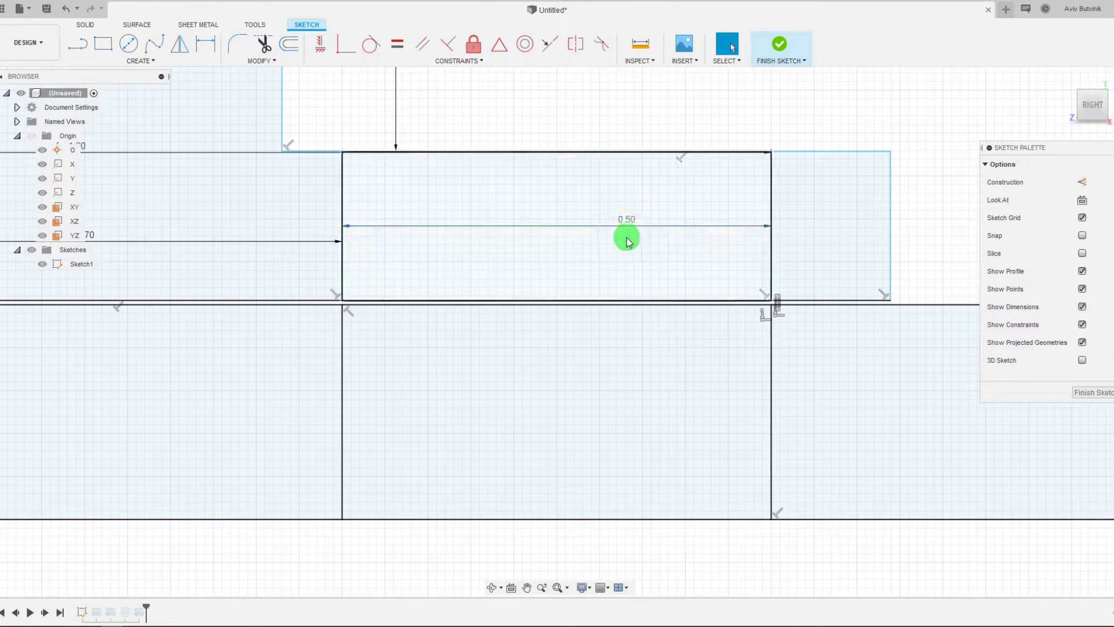
scroll(649, 224, down, 4)
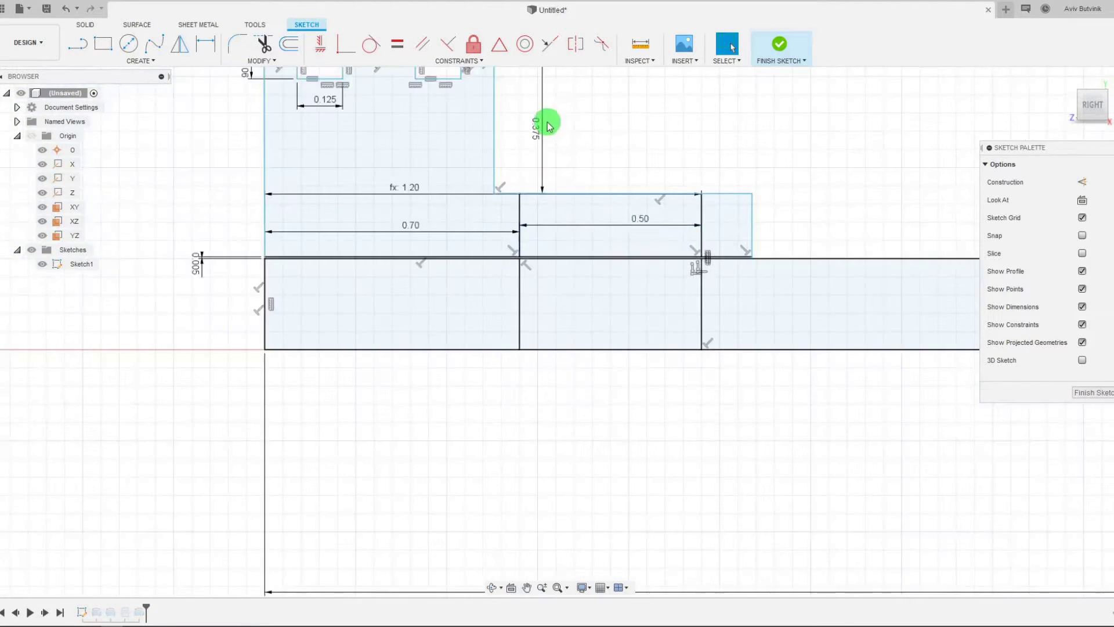
scroll(545, 122, up, 1)
scroll(626, 333, down, 2)
scroll(567, 174, up, 1)
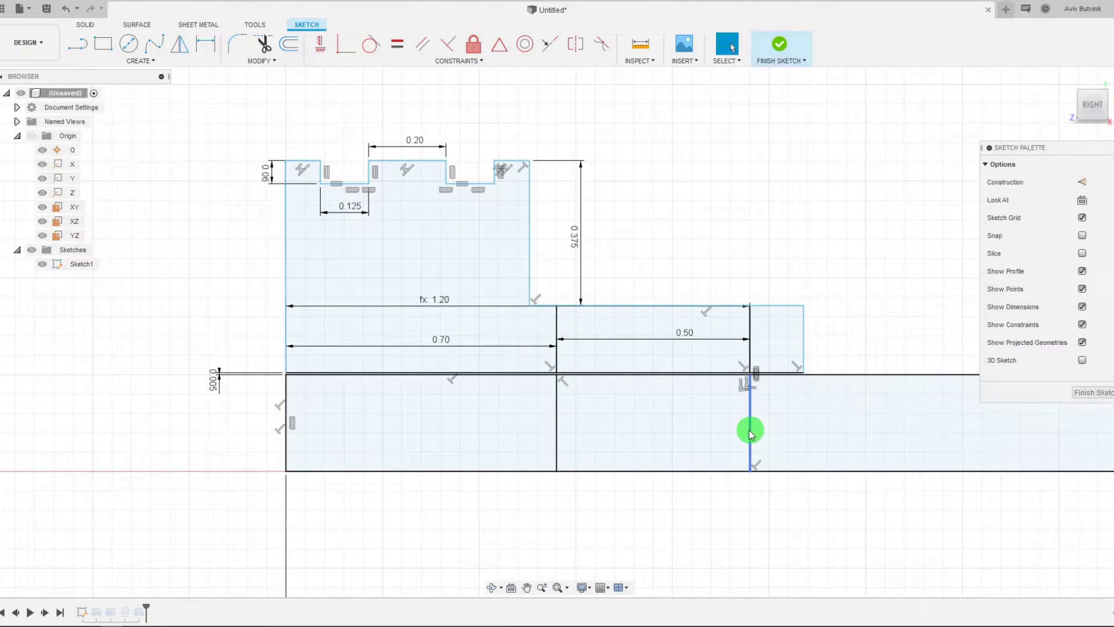
scroll(720, 426, up, 2)
scroll(761, 320, up, 4)
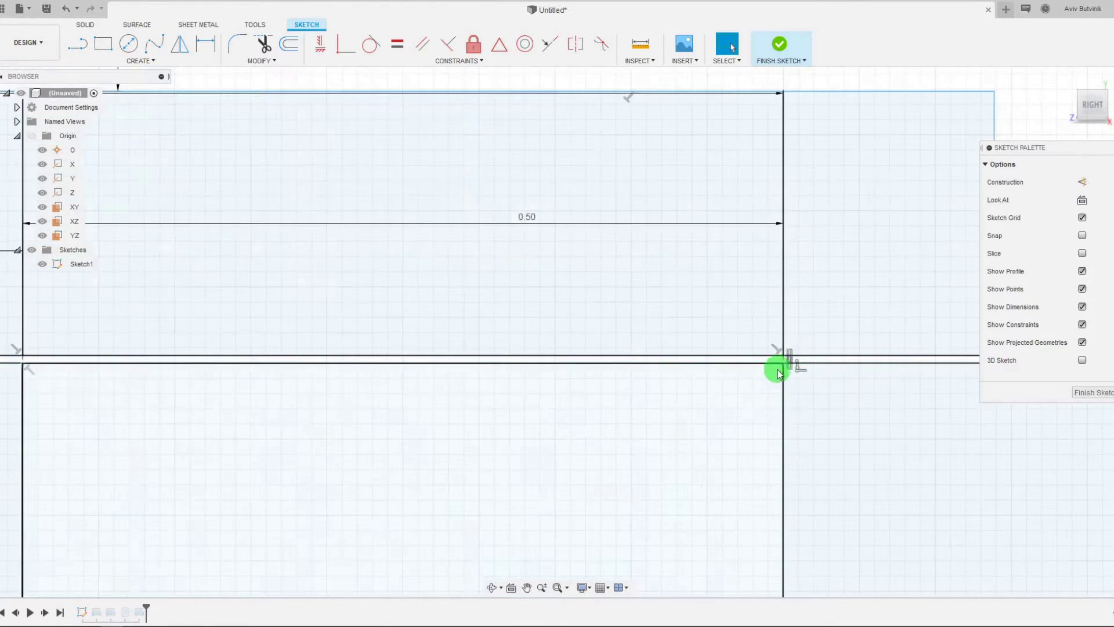
scroll(775, 355, down, 5)
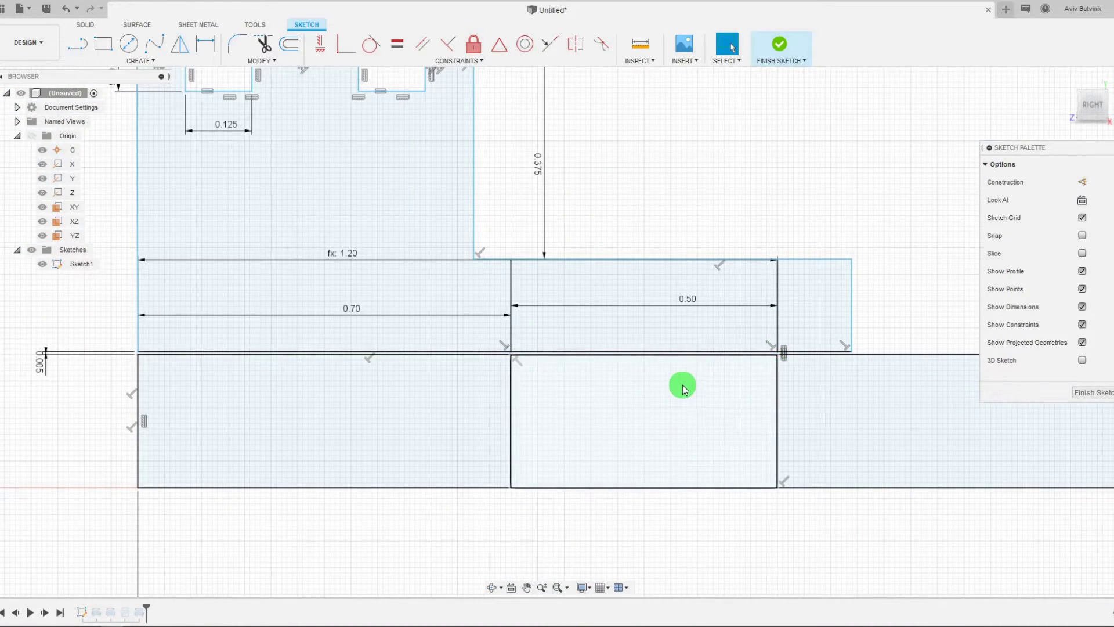
scroll(682, 387, up, 1)
scroll(682, 387, down, 2)
scroll(552, 222, up, 1)
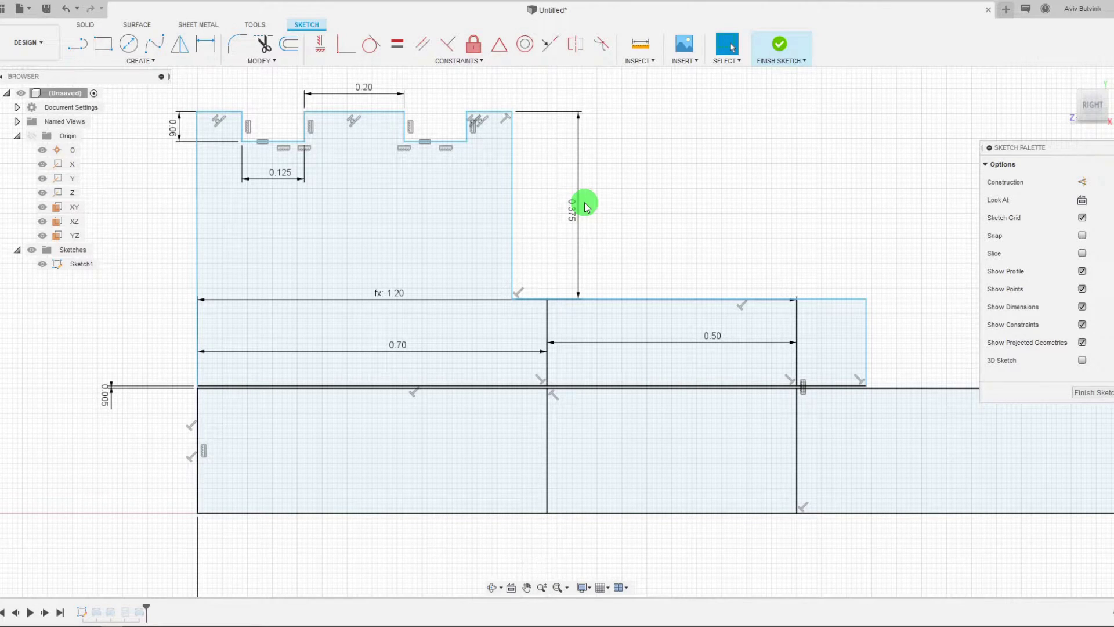
click(785, 48)
scroll(757, 168, down, 1)
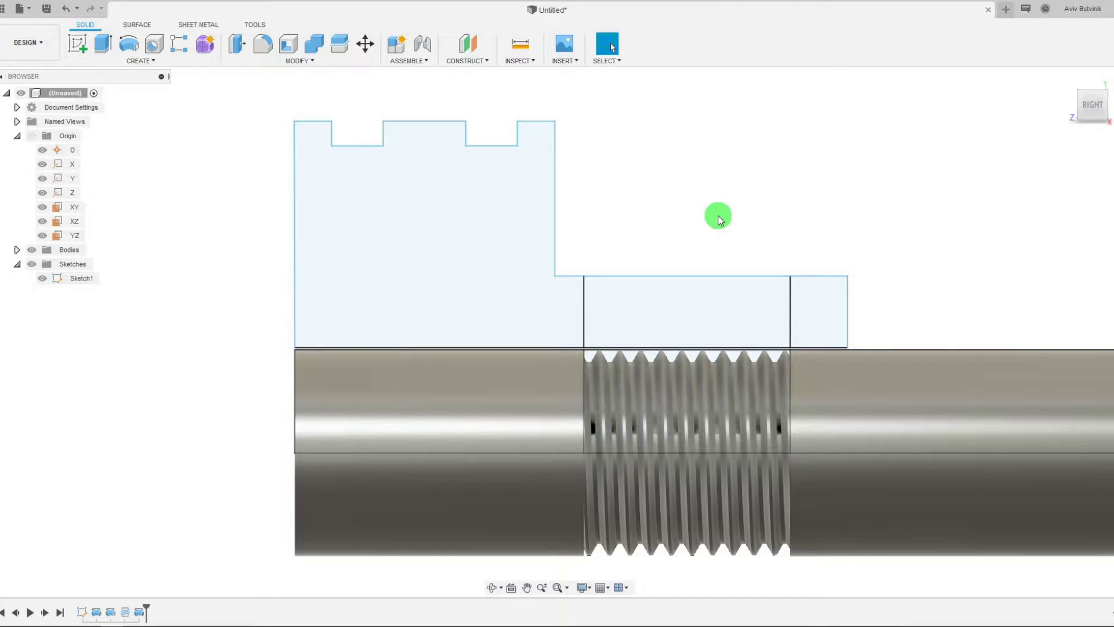
Step: Revolve the grooved left profile 360° about the shaft centreline into a solid pulley
click(131, 46)
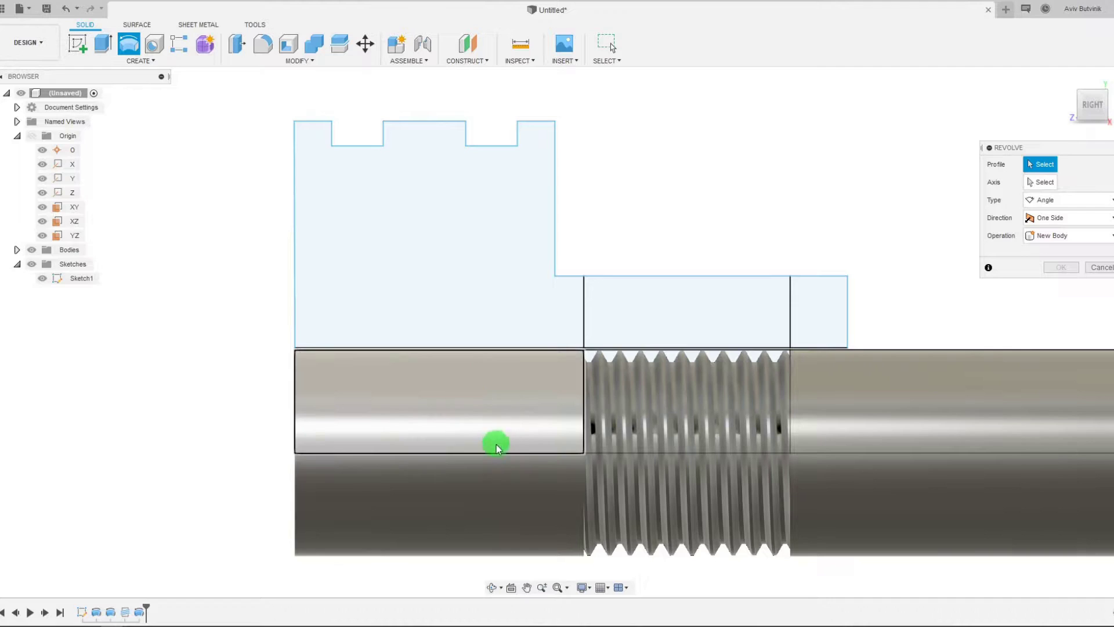
click(1040, 182)
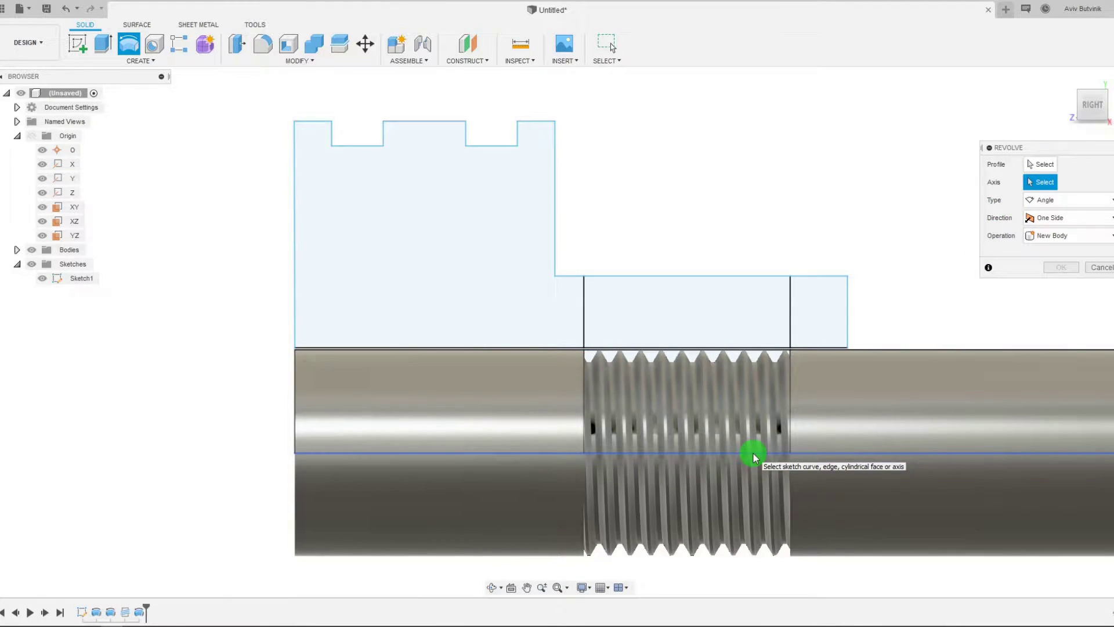
click(753, 453)
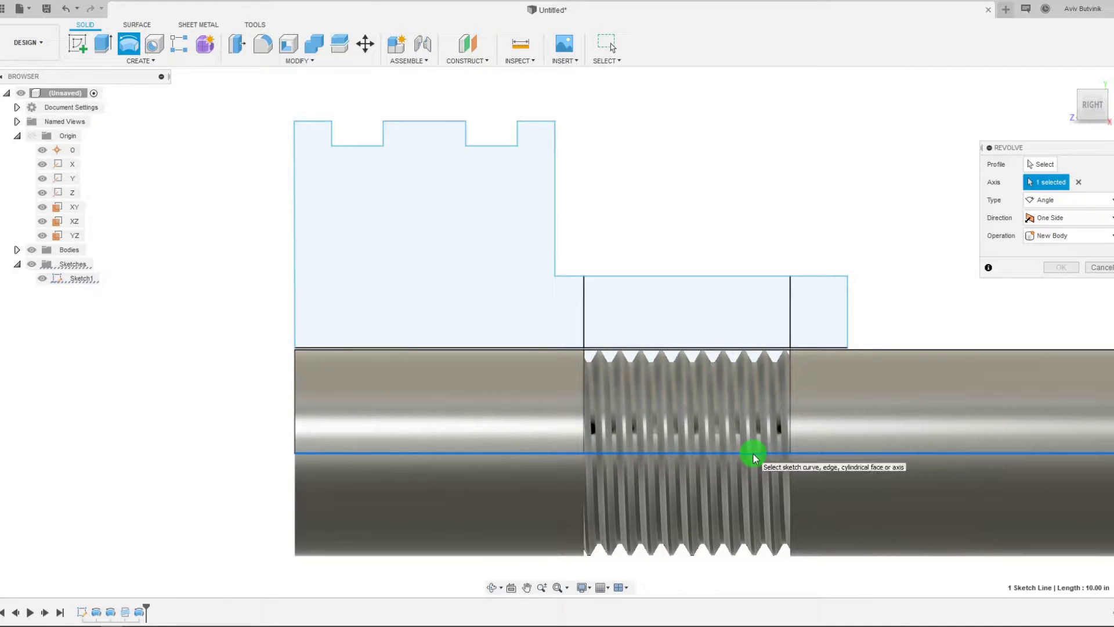
click(1041, 164)
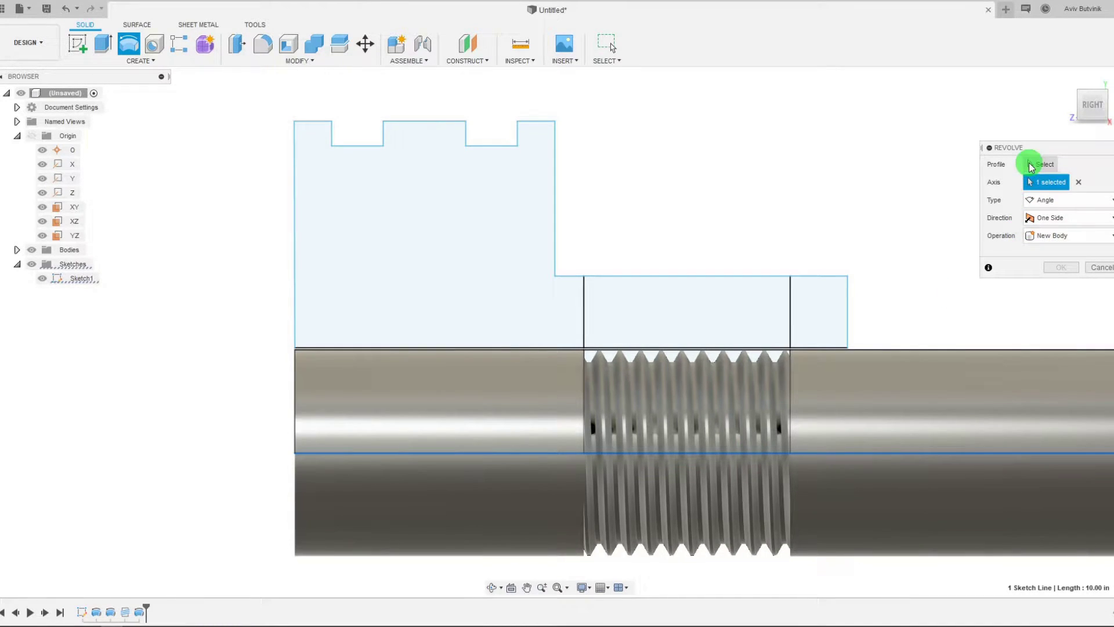
click(475, 297)
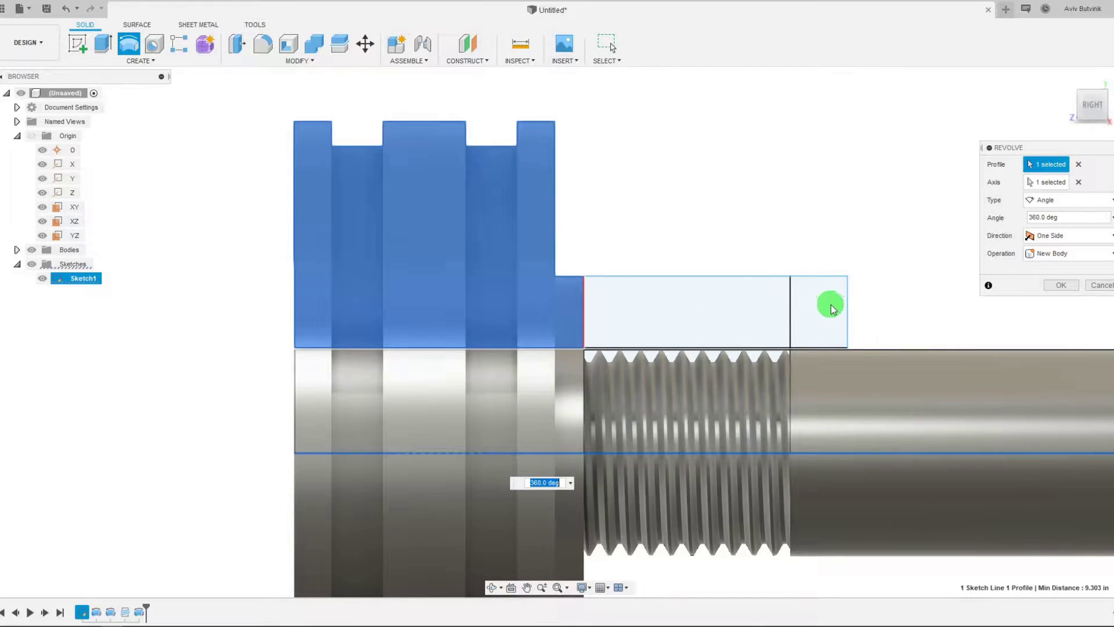
scroll(833, 307, up, 4)
scroll(855, 298, down, 5)
scroll(639, 311, up, 1)
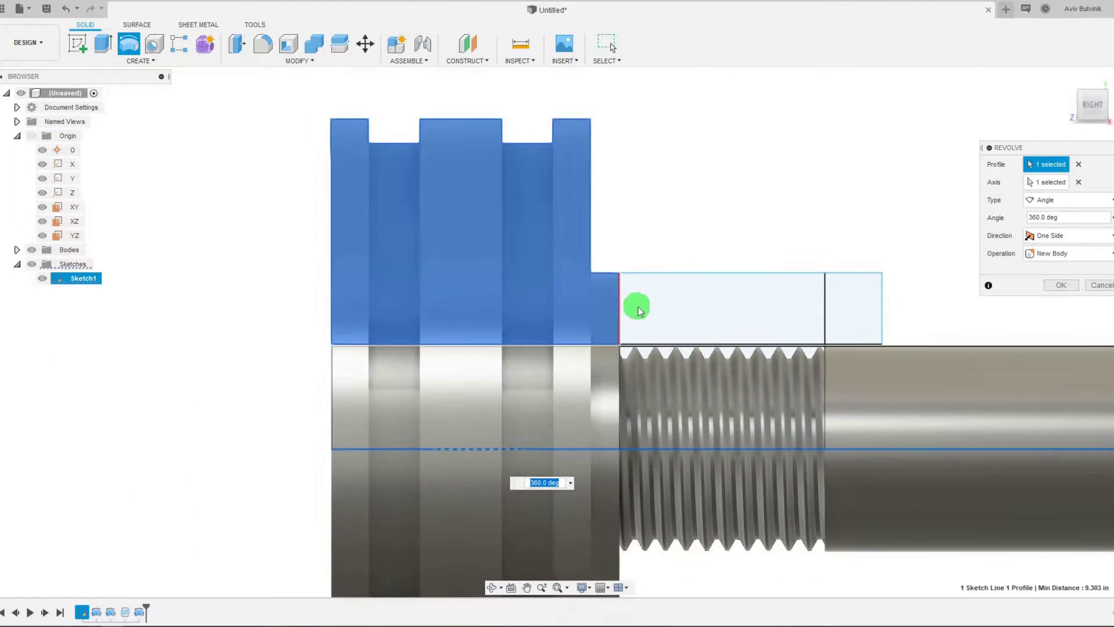
click(1056, 285)
scroll(659, 290, down, 3)
scroll(624, 409, up, 1)
Step: Revolve the hub profile 360° about the shaft centreline as a new separate body
scroll(645, 341, down, 2)
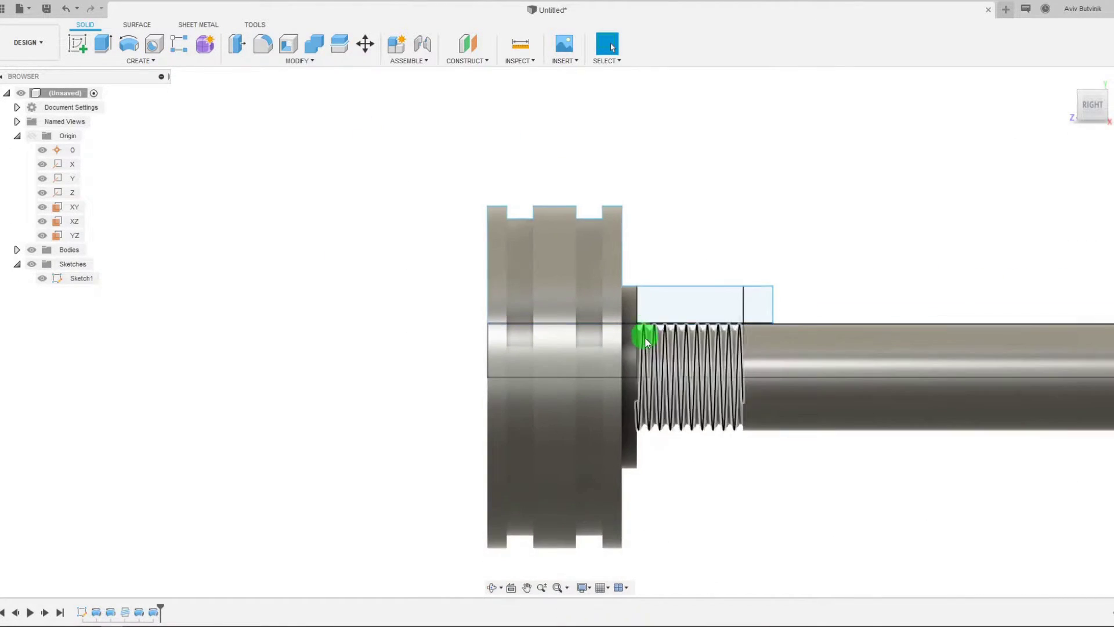
mouse_move(567, 375)
middle_down()
mouse_move(603, 383)
mouse_move(552, 363)
middle_up()
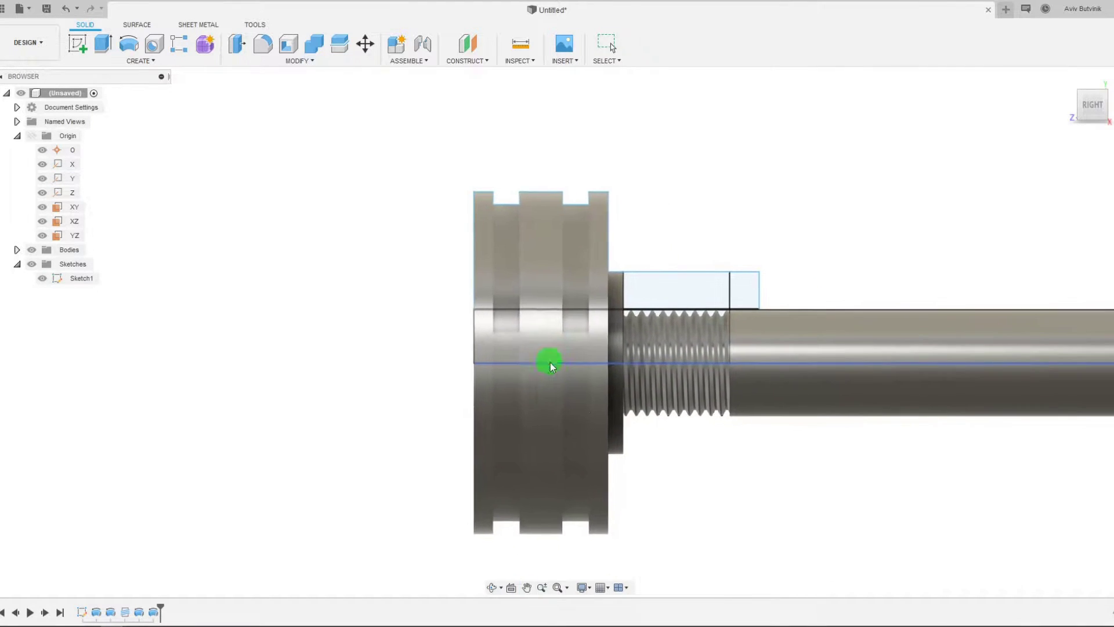
click(500, 586)
drag(594, 392, 629, 495)
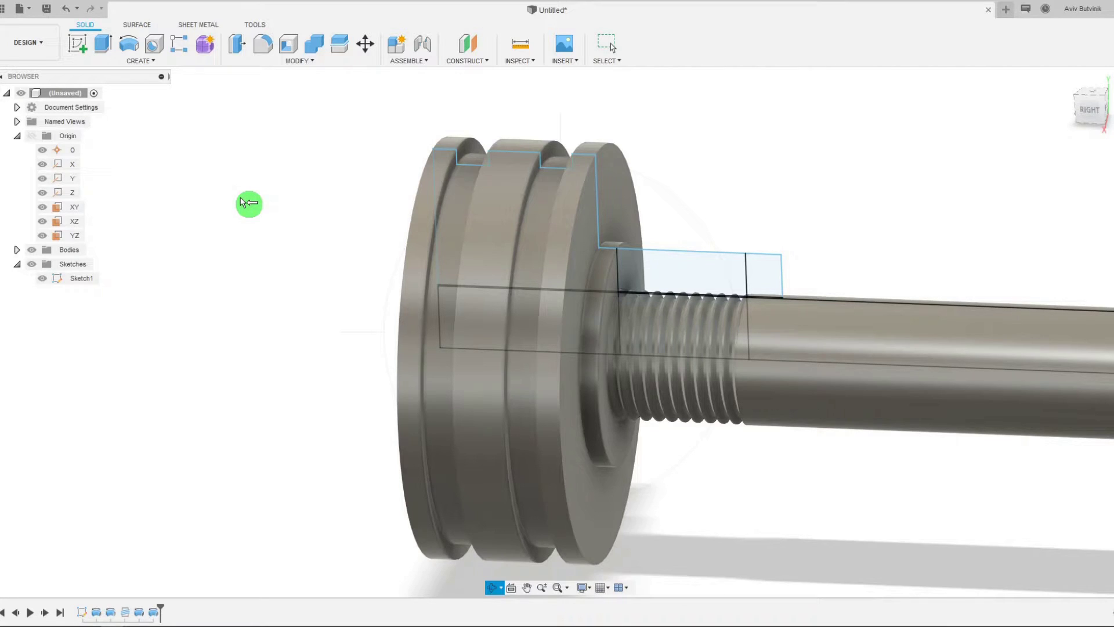
key(Escape)
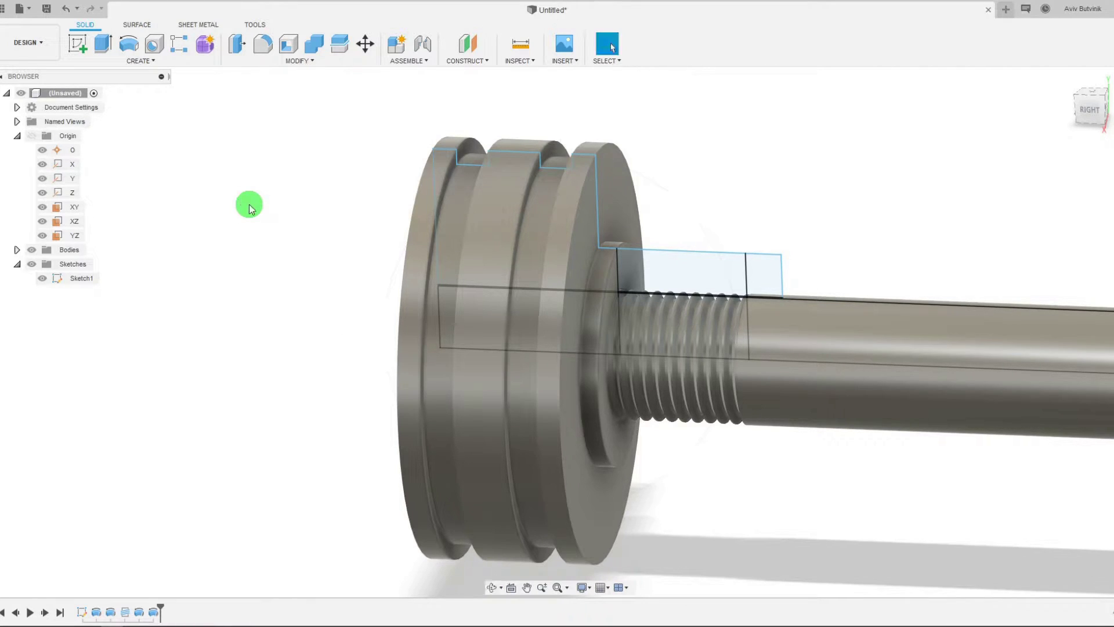
click(123, 44)
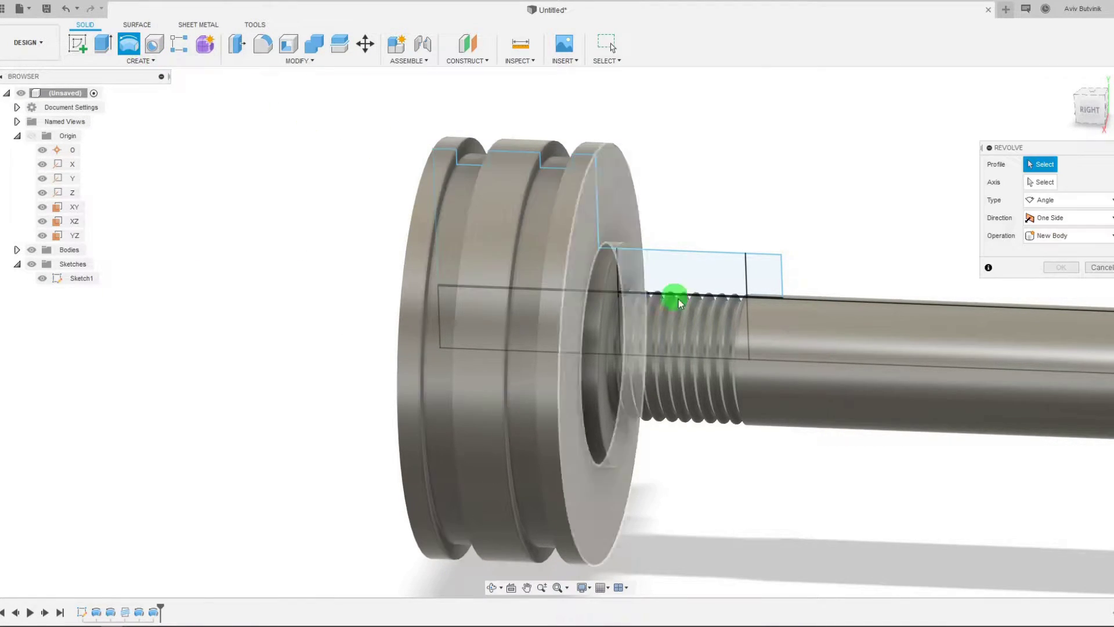
click(683, 283)
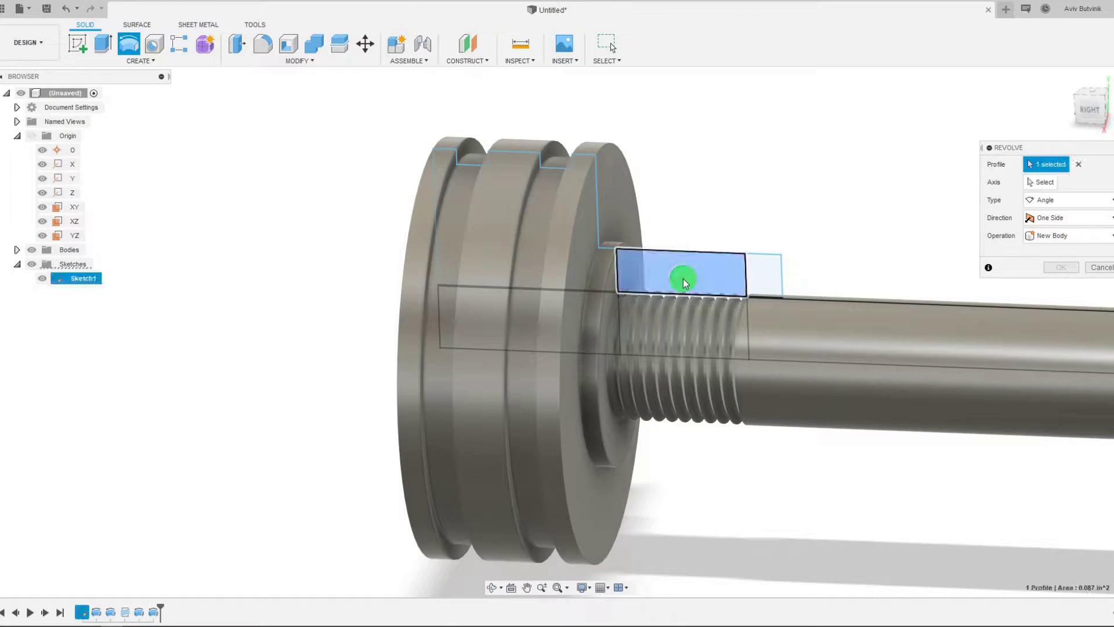
click(1044, 183)
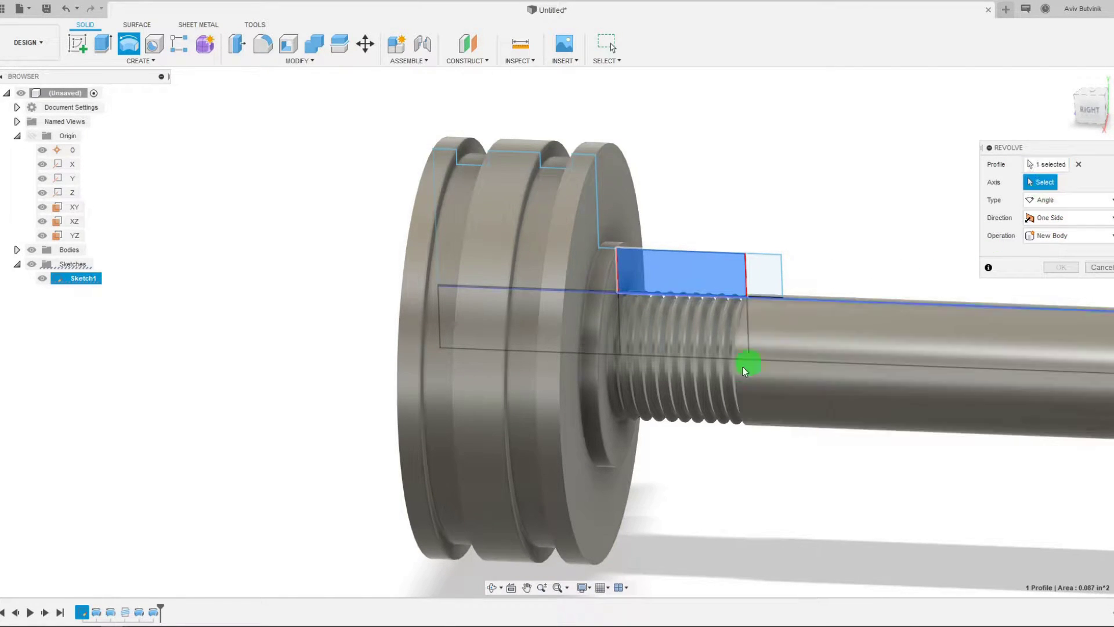
click(698, 358)
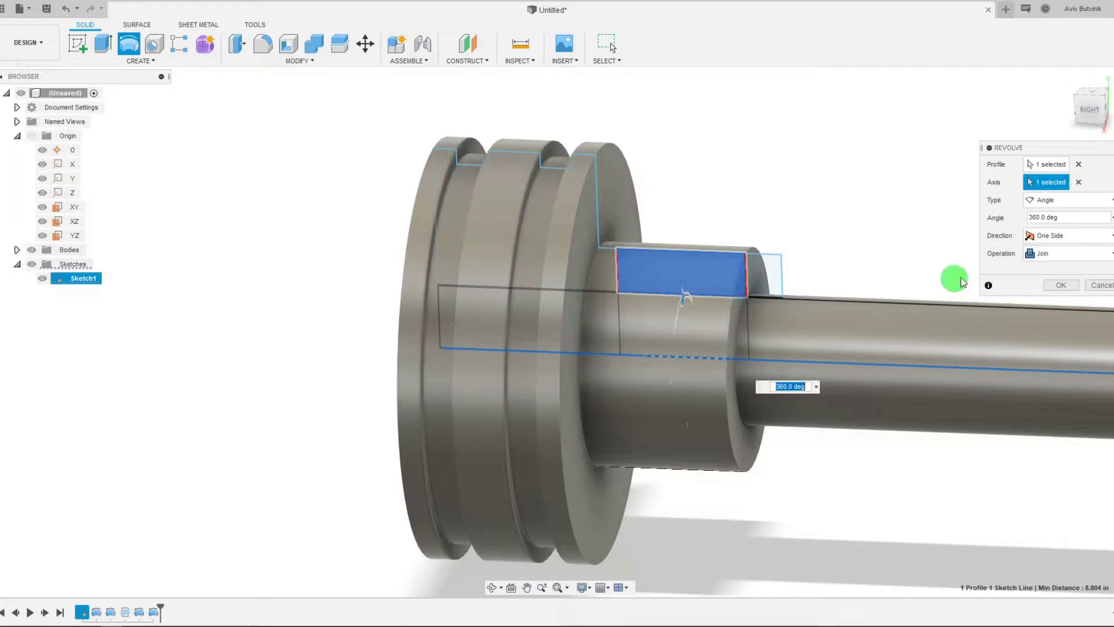
click(1071, 254)
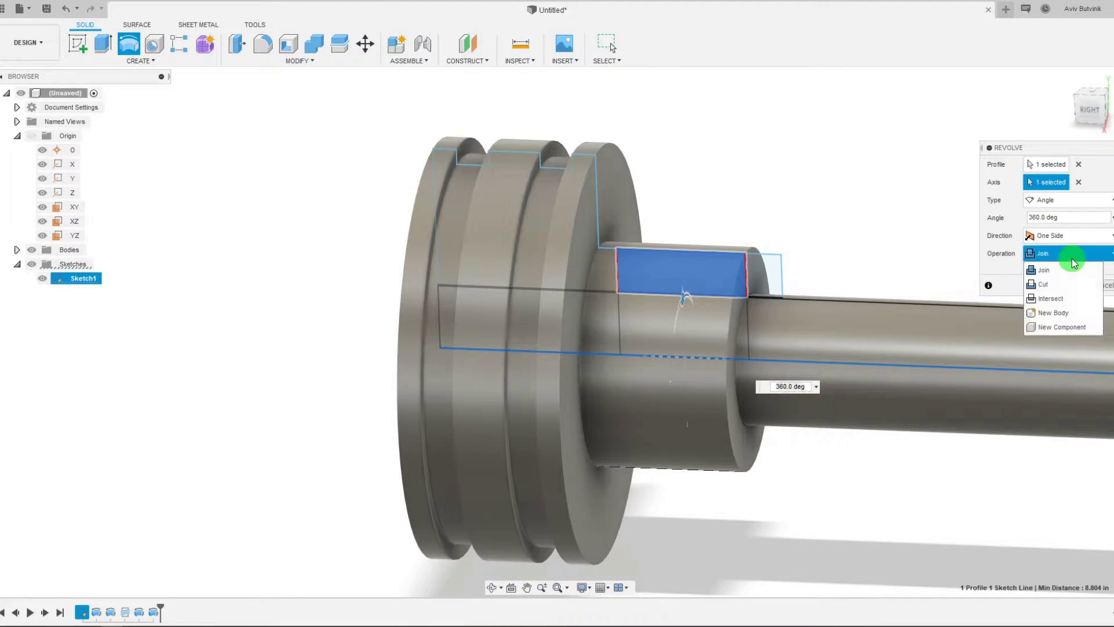
click(1077, 313)
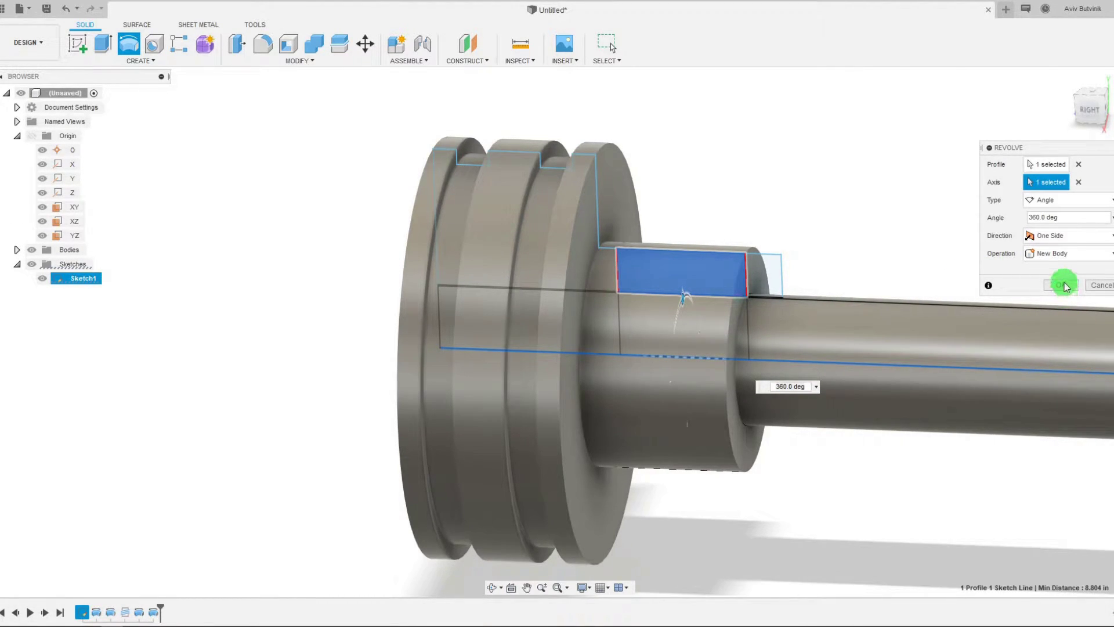
click(1061, 285)
middle_drag(769, 259, 711, 264)
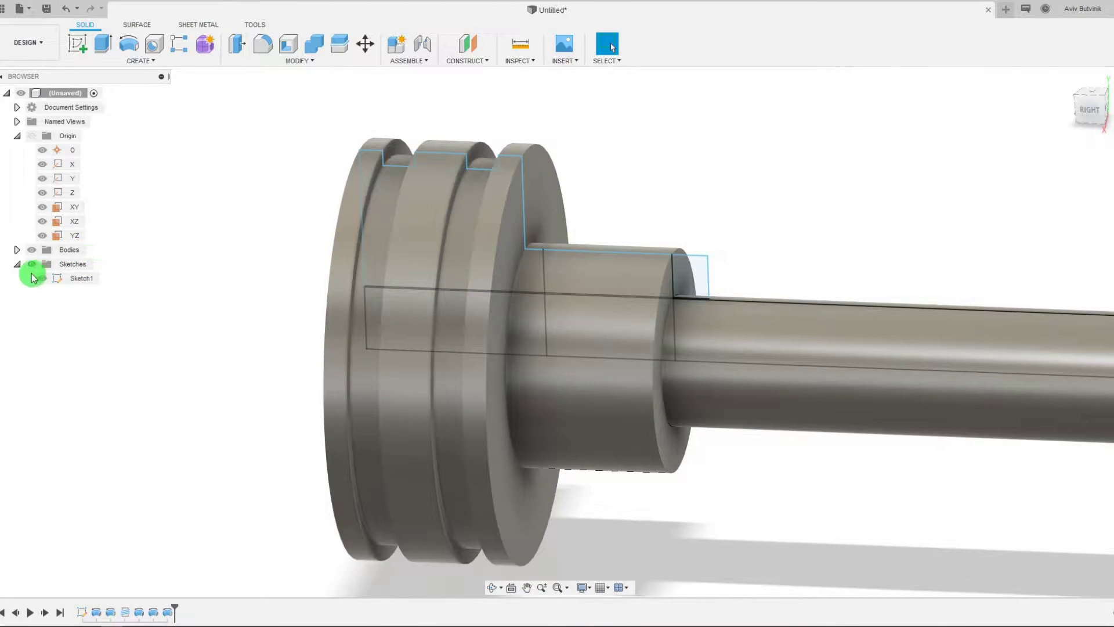
Step: Hide Body1, Body2 and Body3, leaving only the hub ring and its bore visible
click(17, 251)
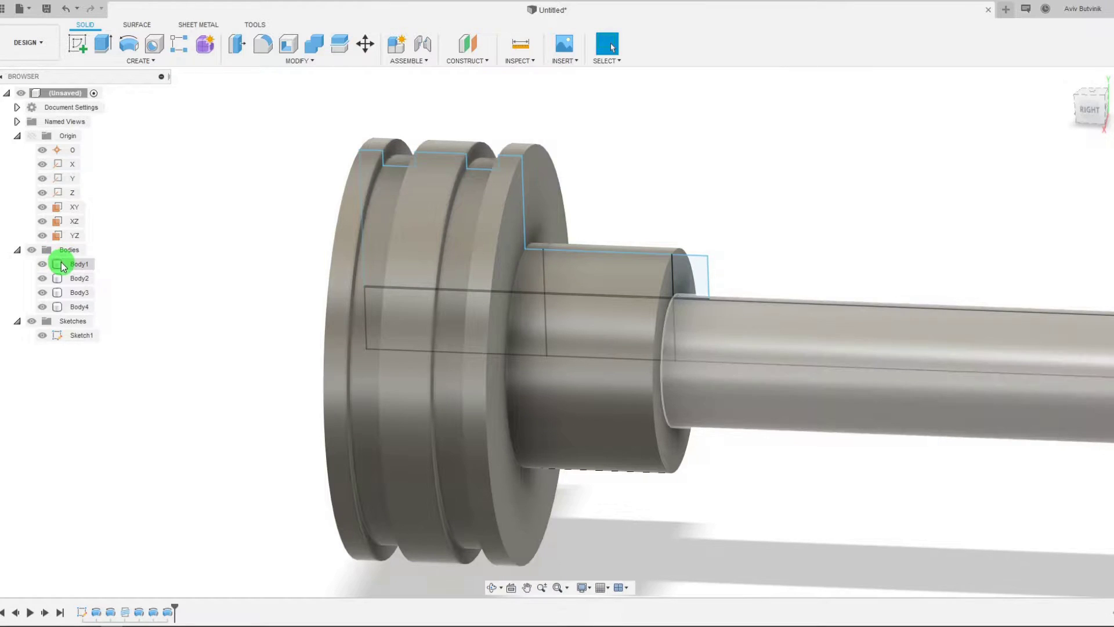
click(44, 265)
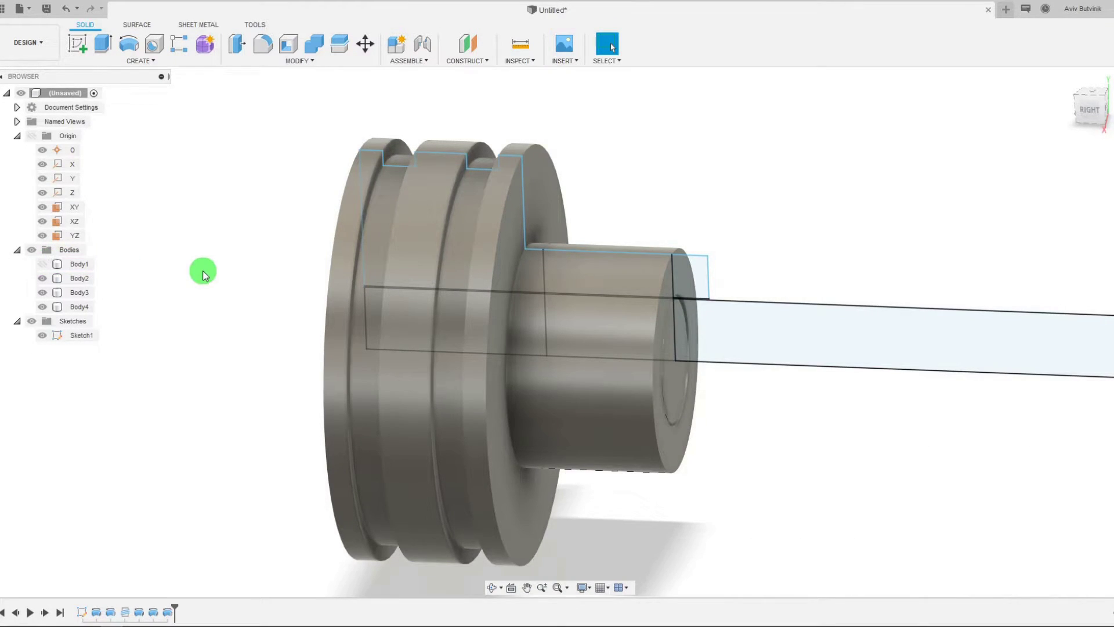
click(42, 279)
scroll(273, 327, down, 2)
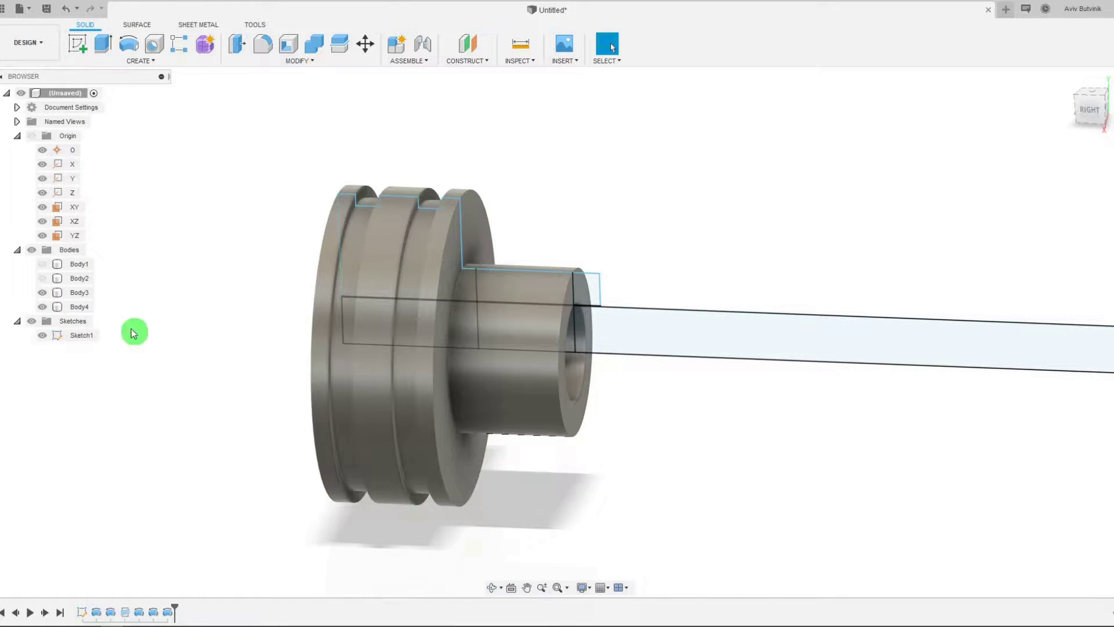
click(42, 293)
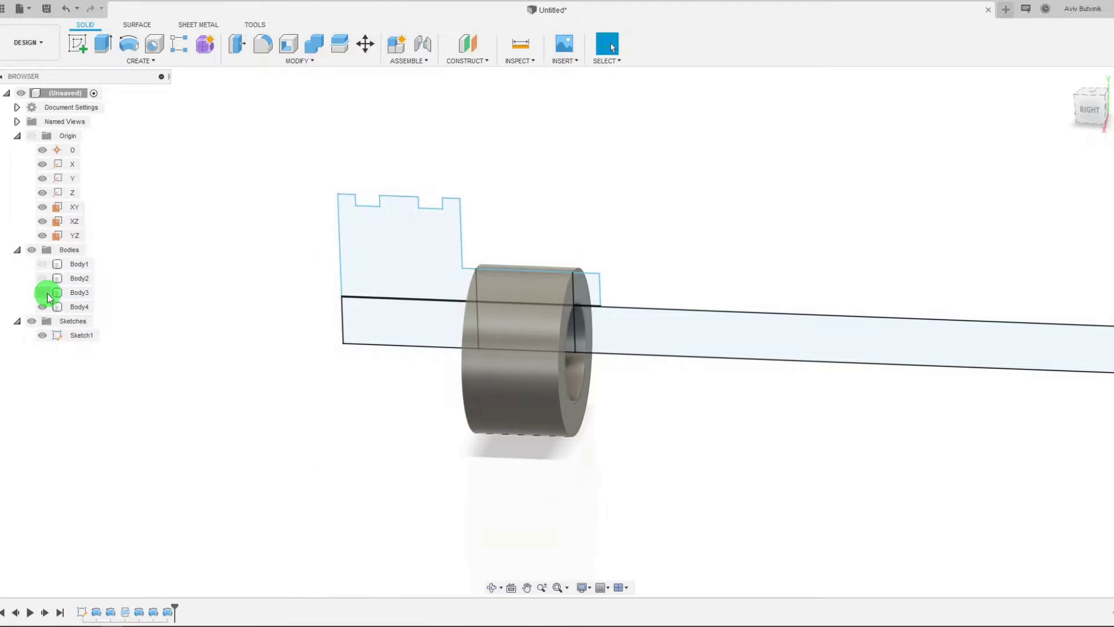
middle_drag(398, 393, 448, 436)
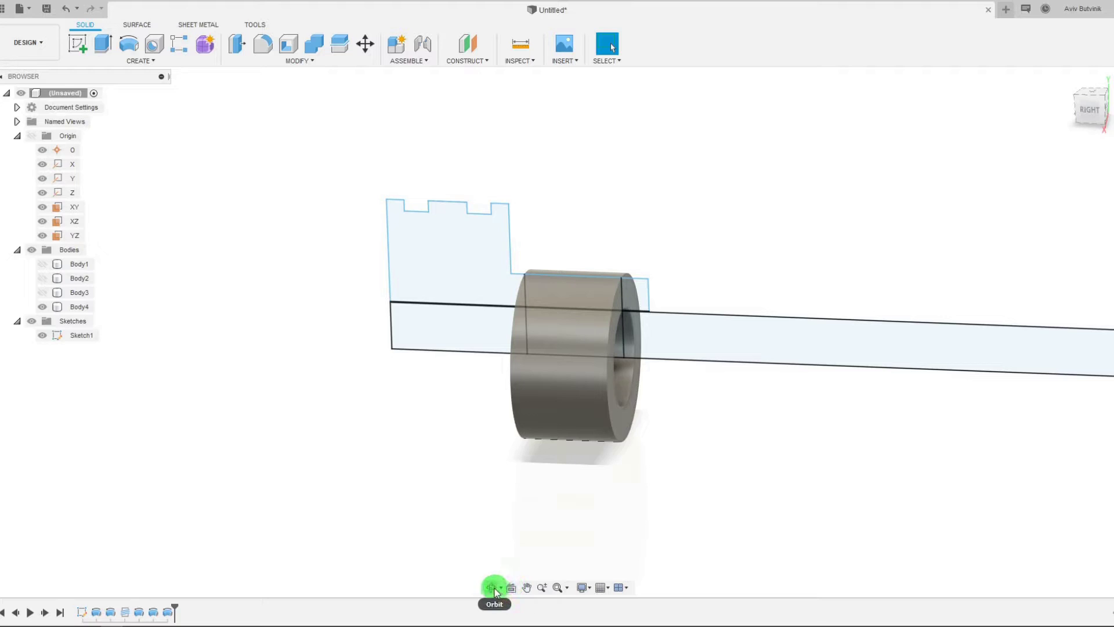
click(492, 588)
drag(497, 467, 563, 478)
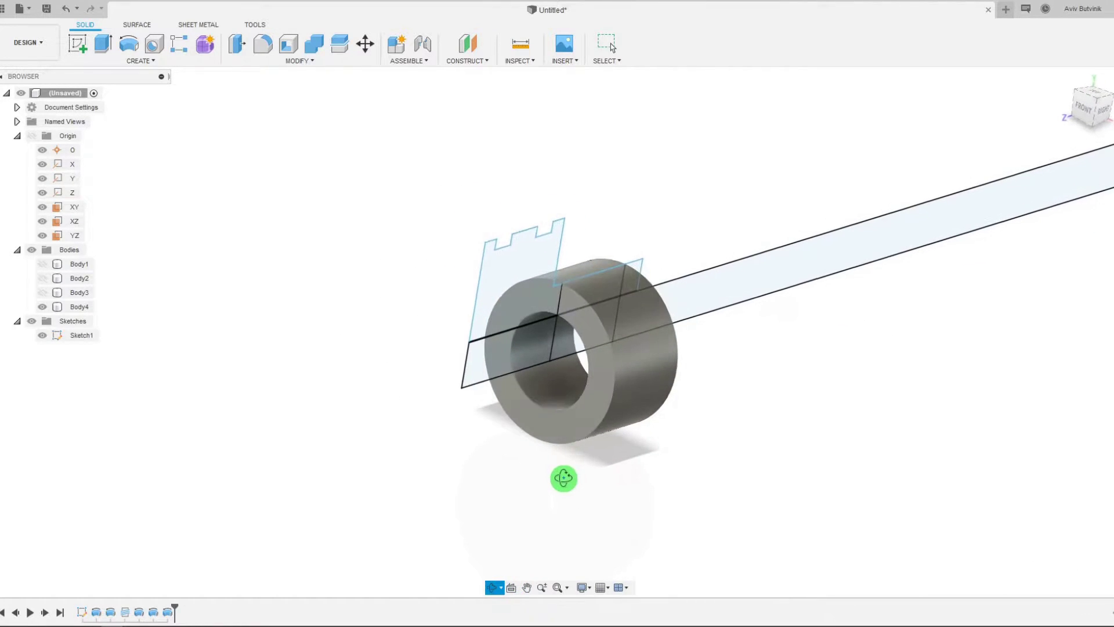
key(Escape)
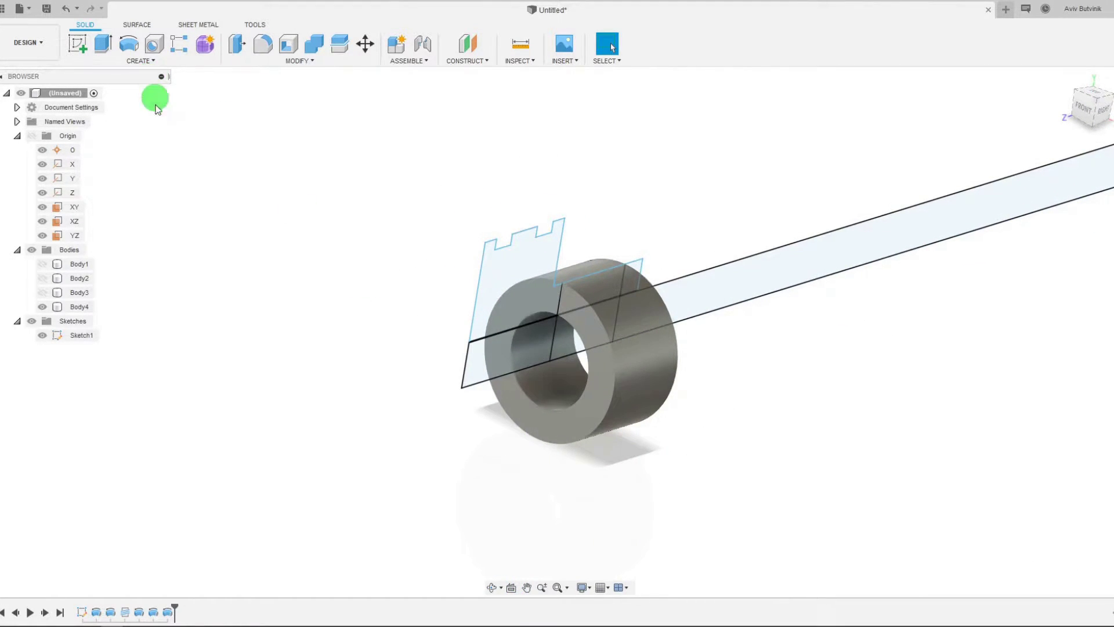
Step: Add a modeled 1/2-12 UNS 3B thread to the hub's inner bore face
click(142, 61)
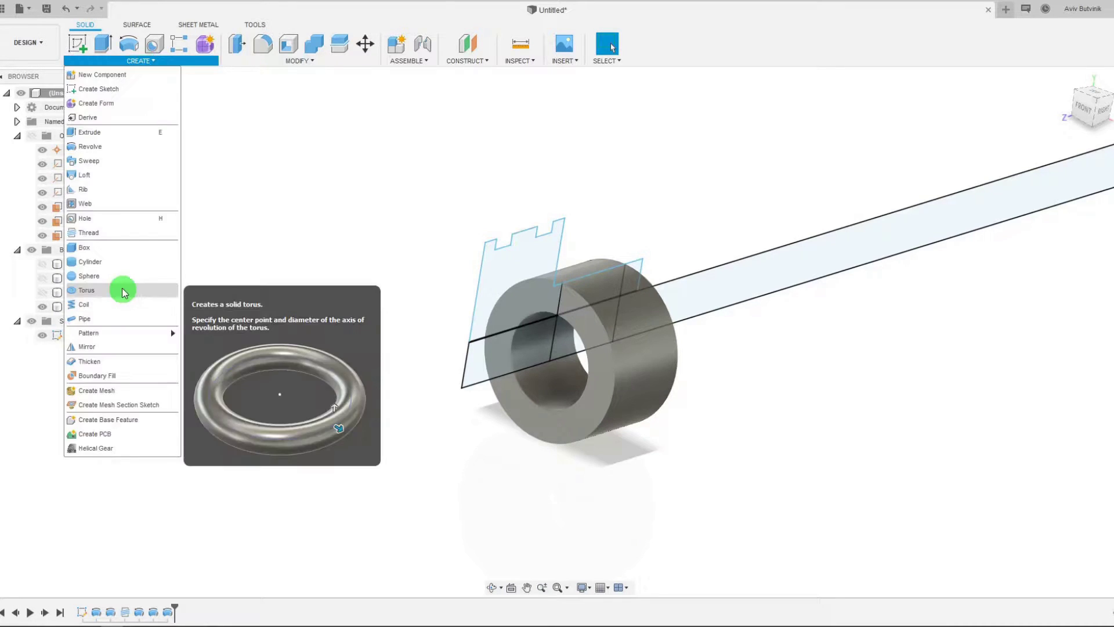
click(95, 230)
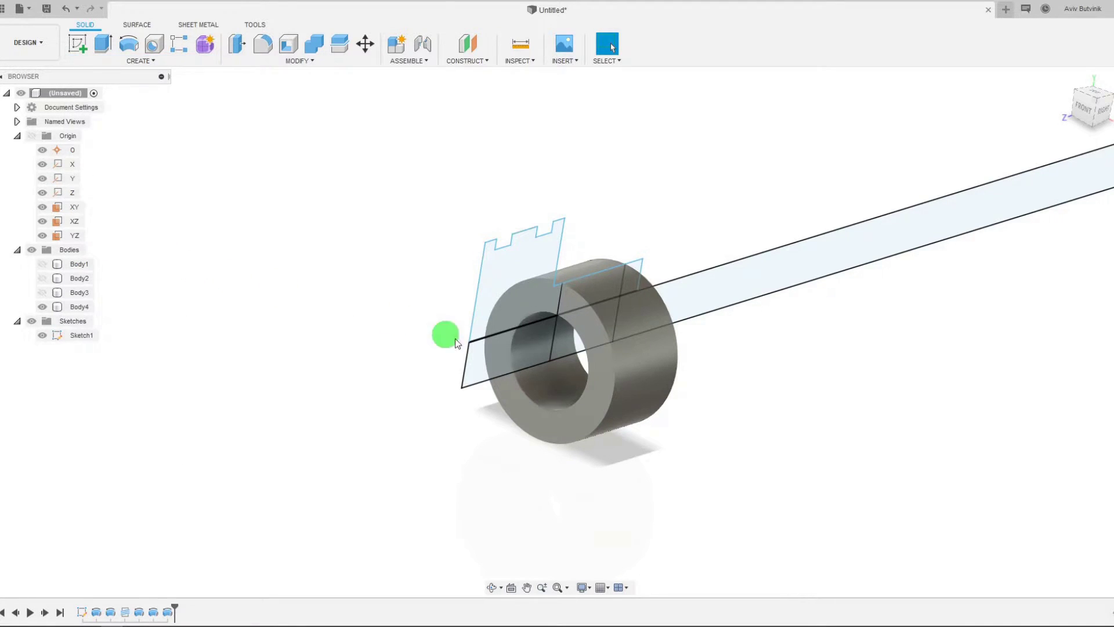
click(568, 387)
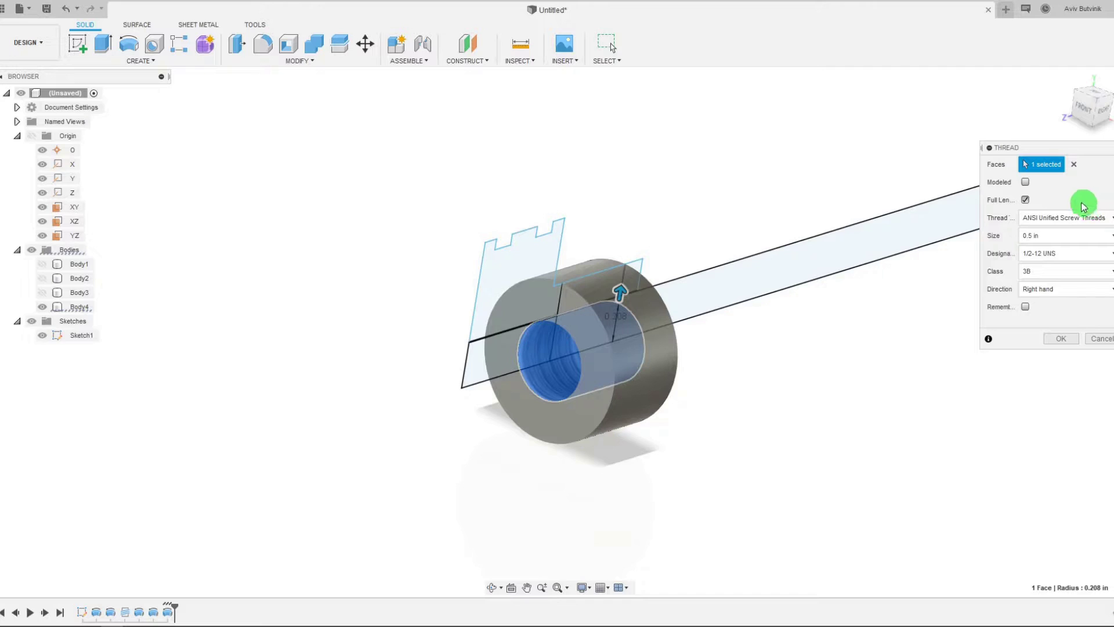
click(1025, 181)
scroll(537, 367, up, 3)
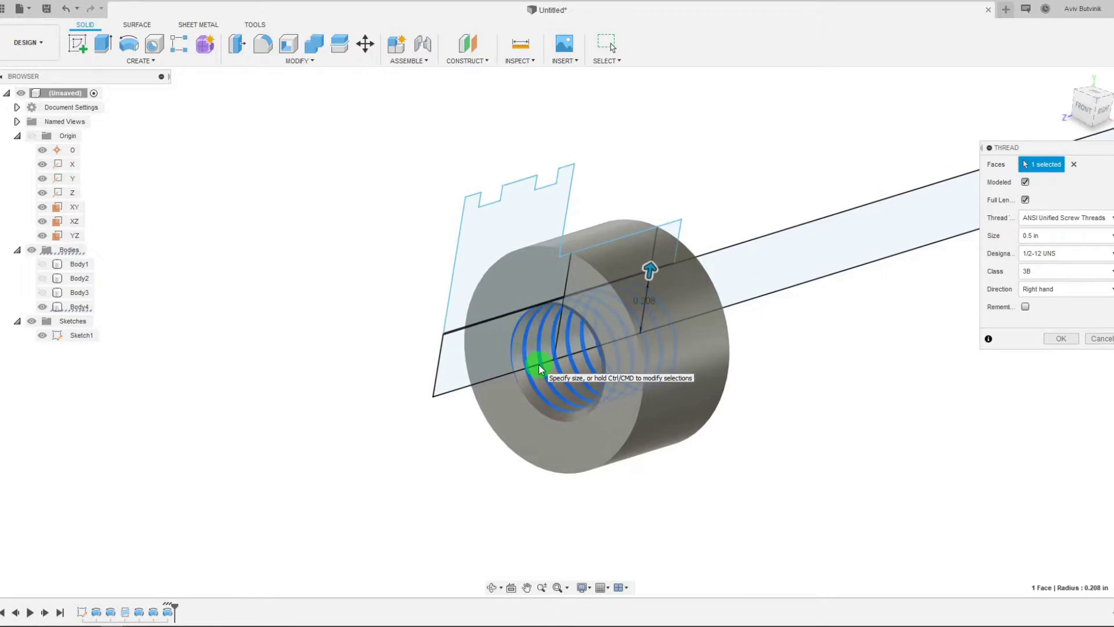
scroll(539, 370, down, 3)
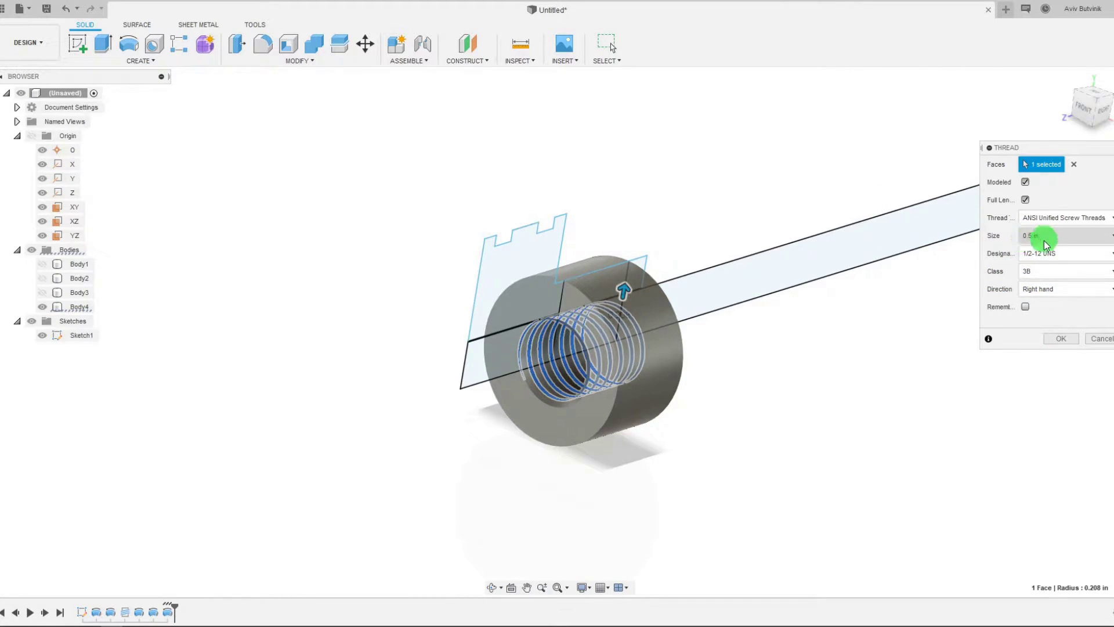
click(1071, 340)
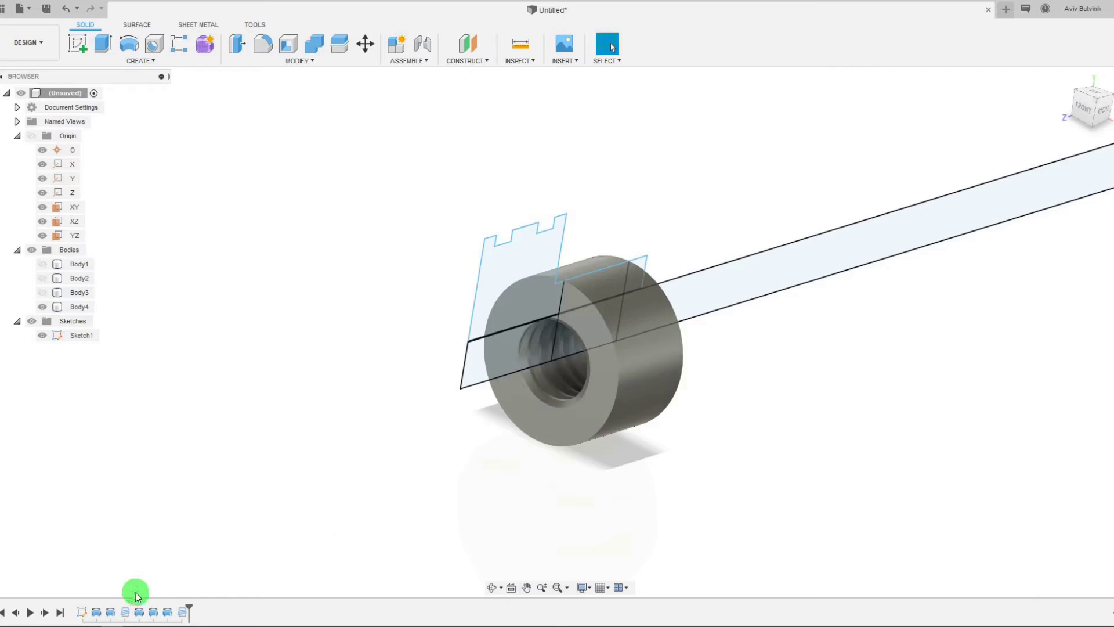
Step: Review the first thread feature's settings and close them without changes
click(124, 612)
right_click(123, 612)
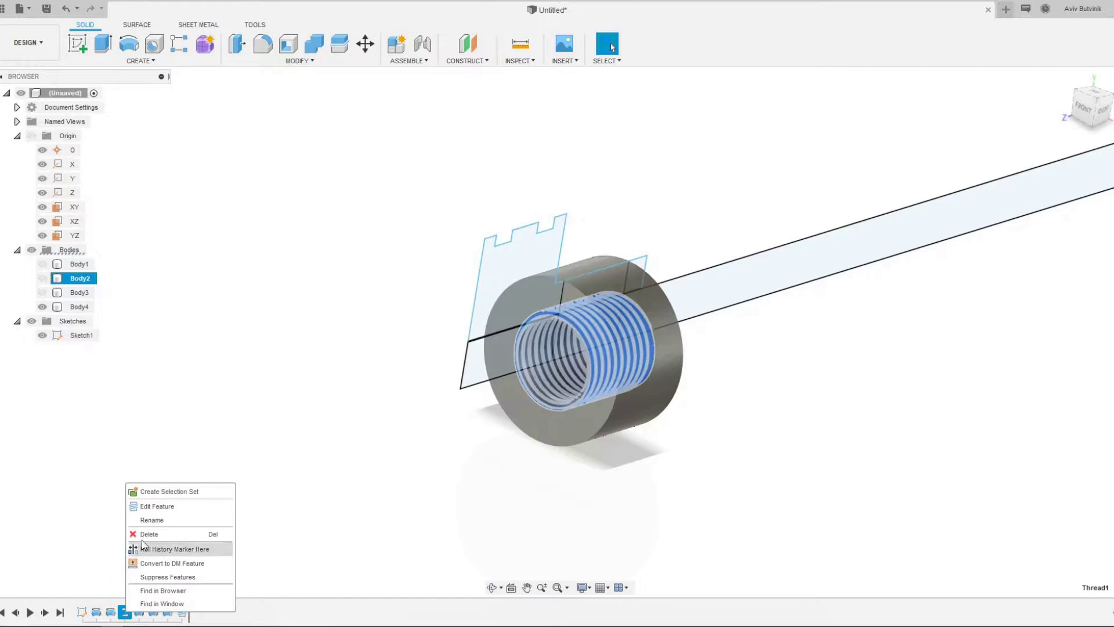
click(158, 507)
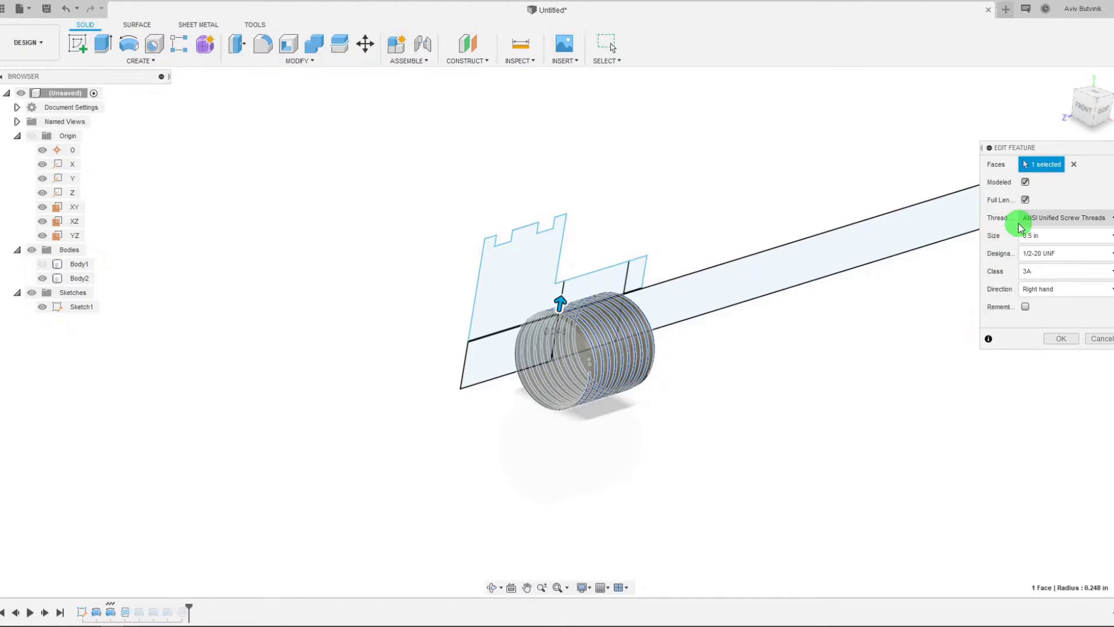
click(1101, 338)
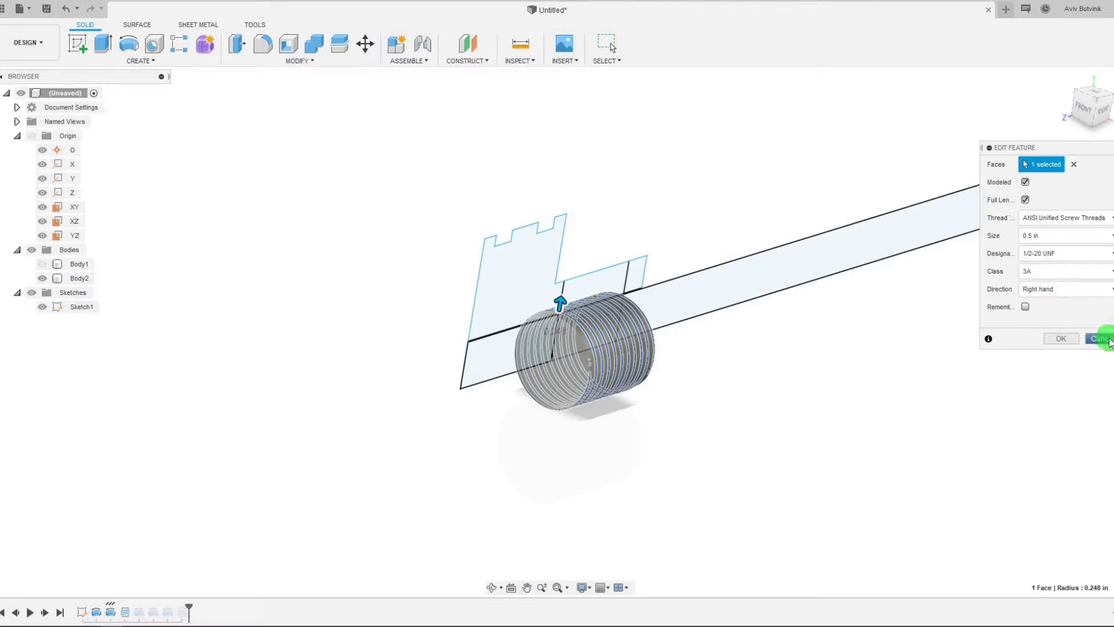
Step: Edit the nut's thread feature to use the 1/2-20 UNF designation
click(181, 612)
right_click(181, 612)
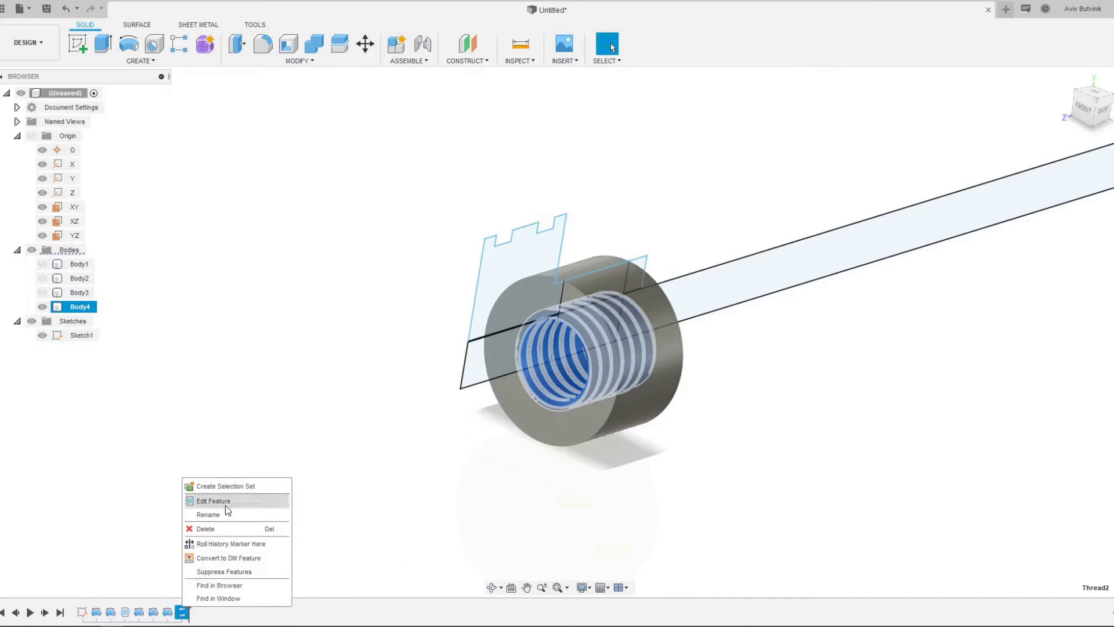
click(210, 500)
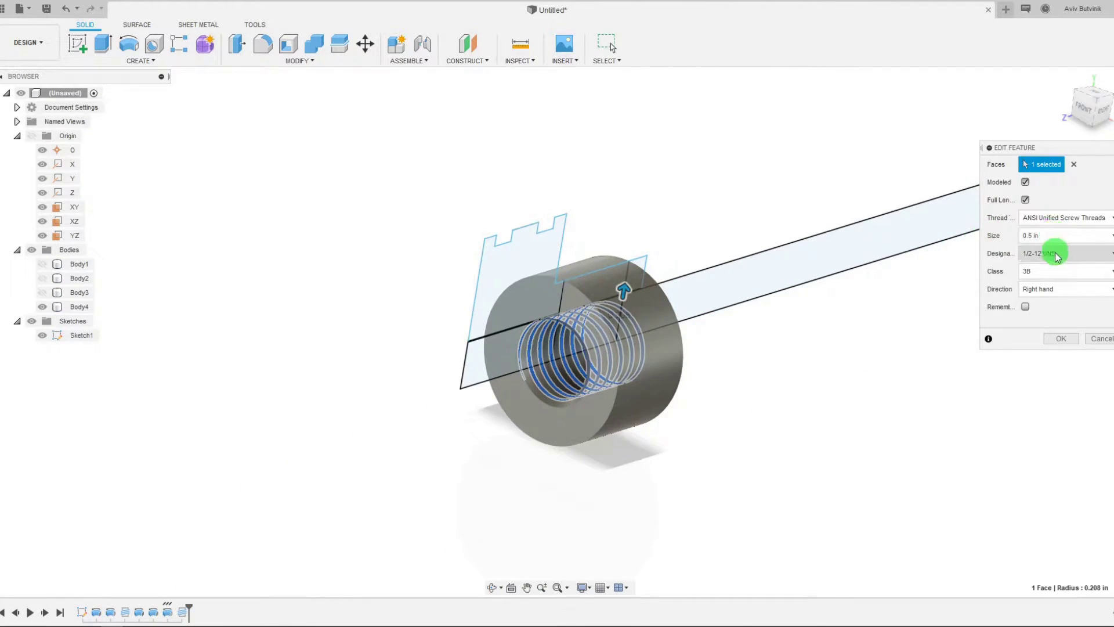
click(1053, 253)
click(1044, 253)
click(1062, 253)
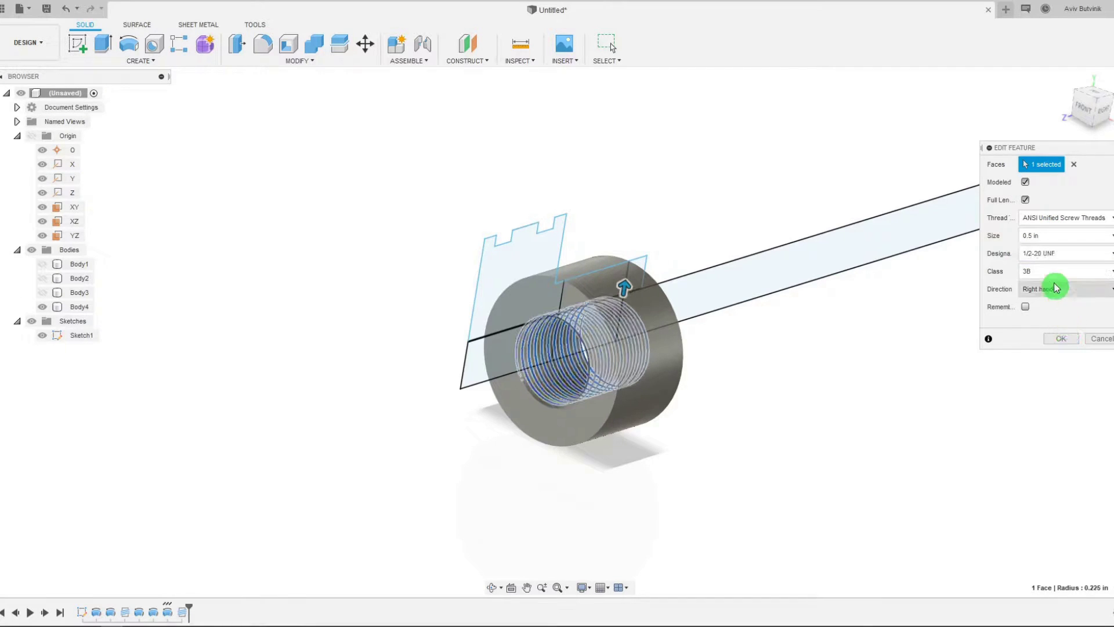
click(1062, 291)
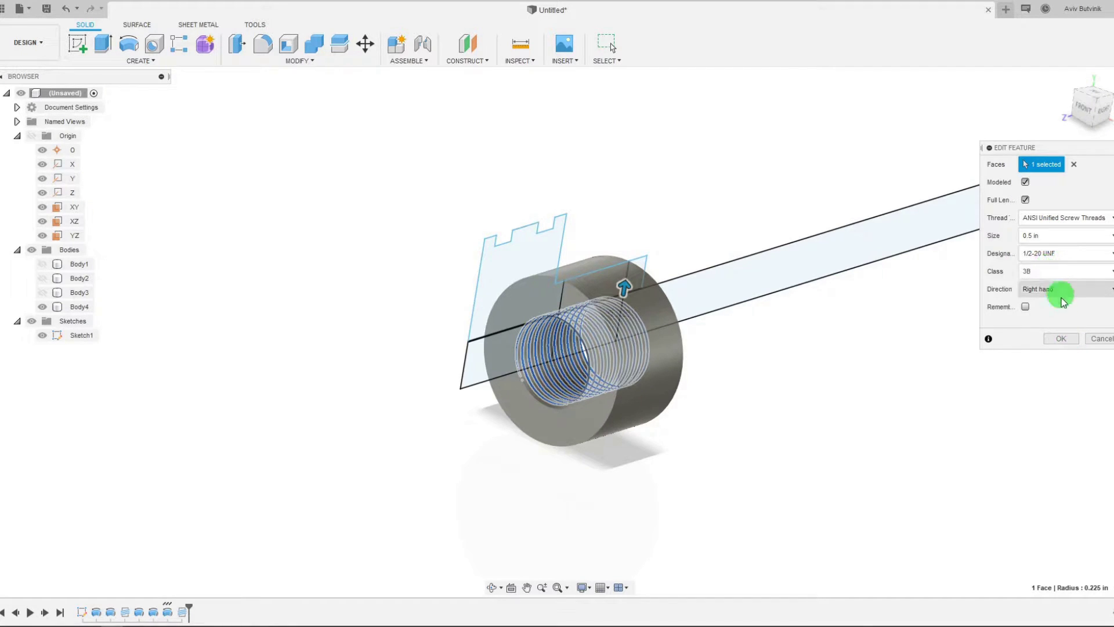
click(1061, 340)
scroll(542, 343, up, 4)
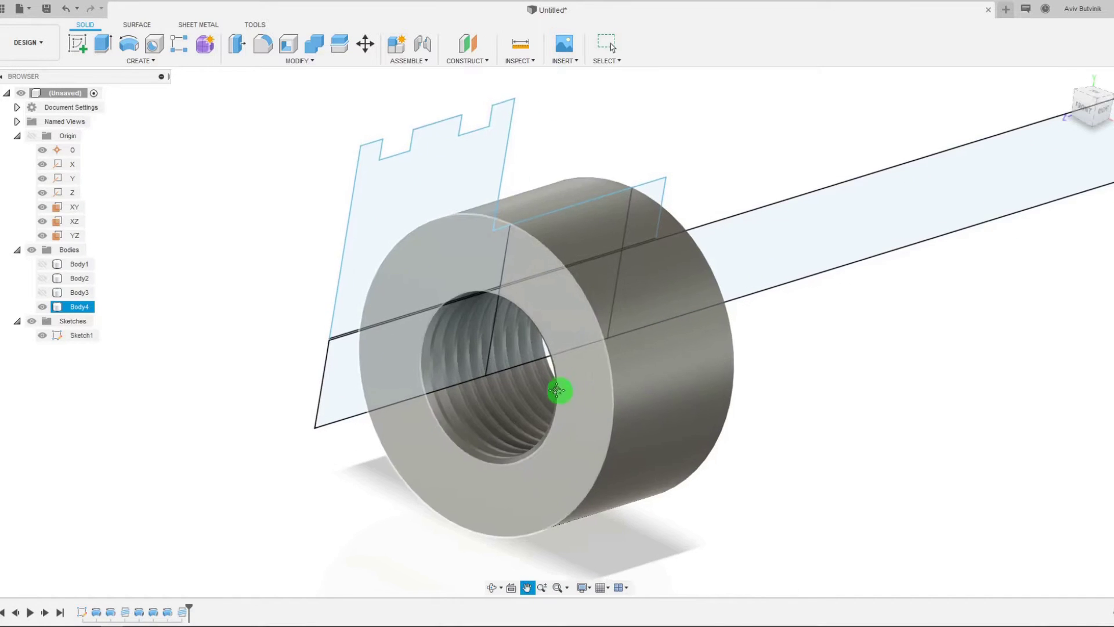
Step: Show Body3, Body2 and Body1 again and view the assembly from the right
drag(557, 390, 544, 458)
click(511, 590)
click(492, 588)
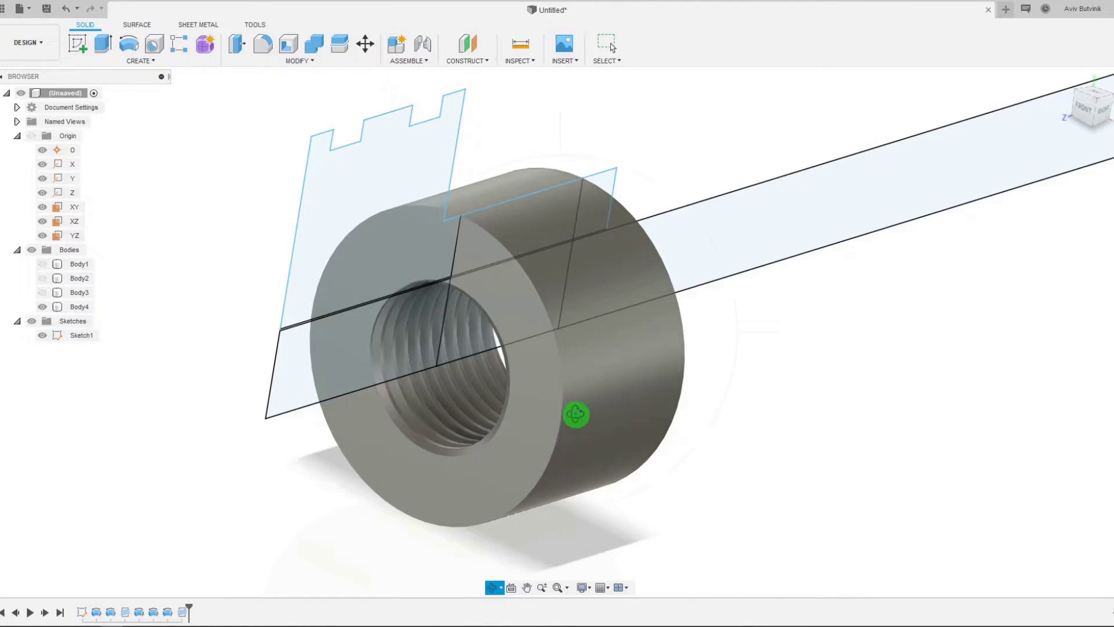
mouse_move(577, 416)
mouse_down()
mouse_move(472, 402)
mouse_move(472, 418)
mouse_move(589, 392)
mouse_move(597, 413)
mouse_move(527, 380)
mouse_move(573, 381)
mouse_move(572, 391)
mouse_move(443, 410)
mouse_up()
key(Escape)
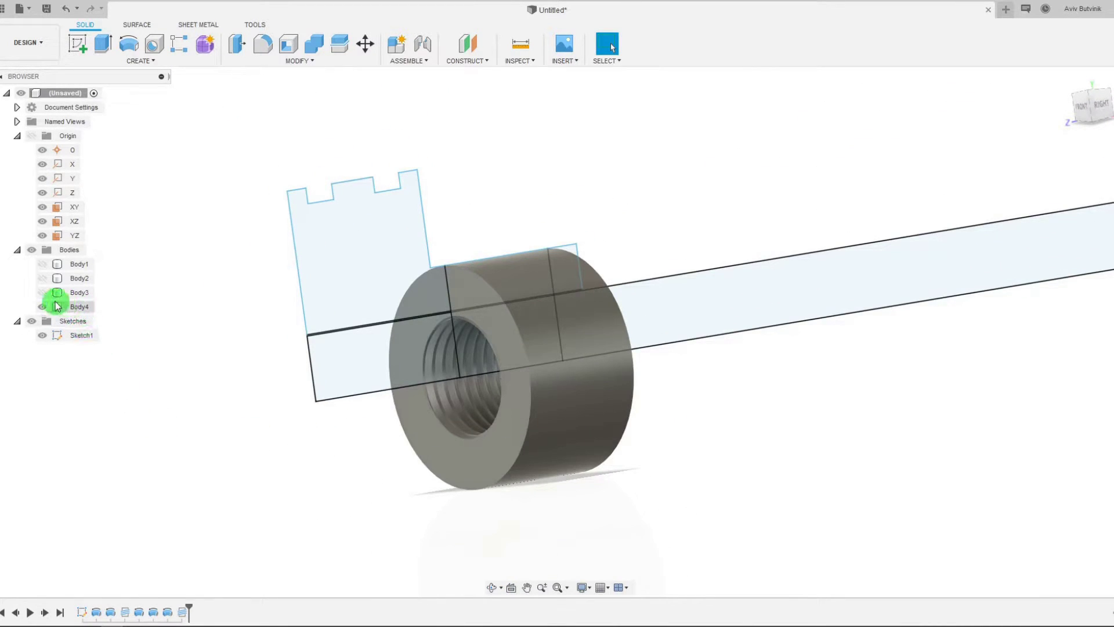
click(43, 292)
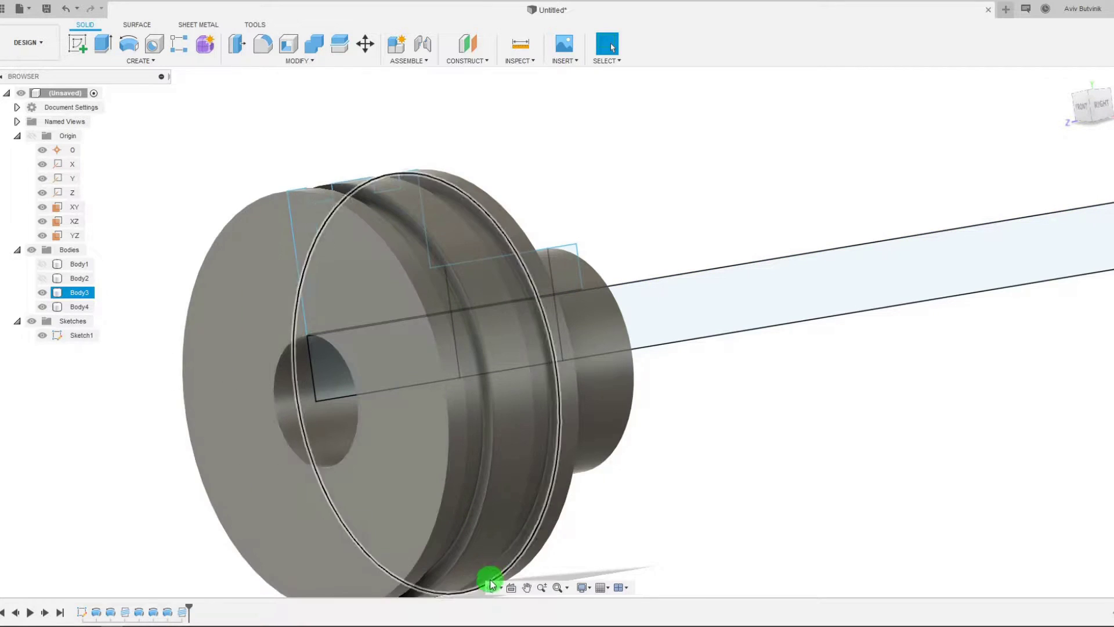
click(490, 583)
drag(570, 434, 500, 454)
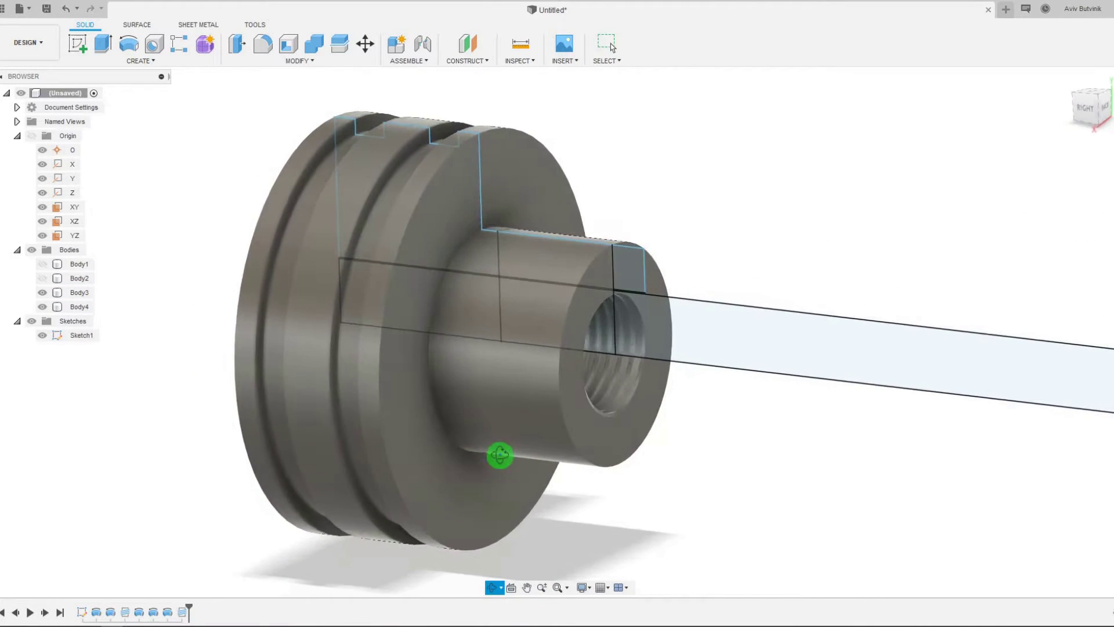
click(43, 278)
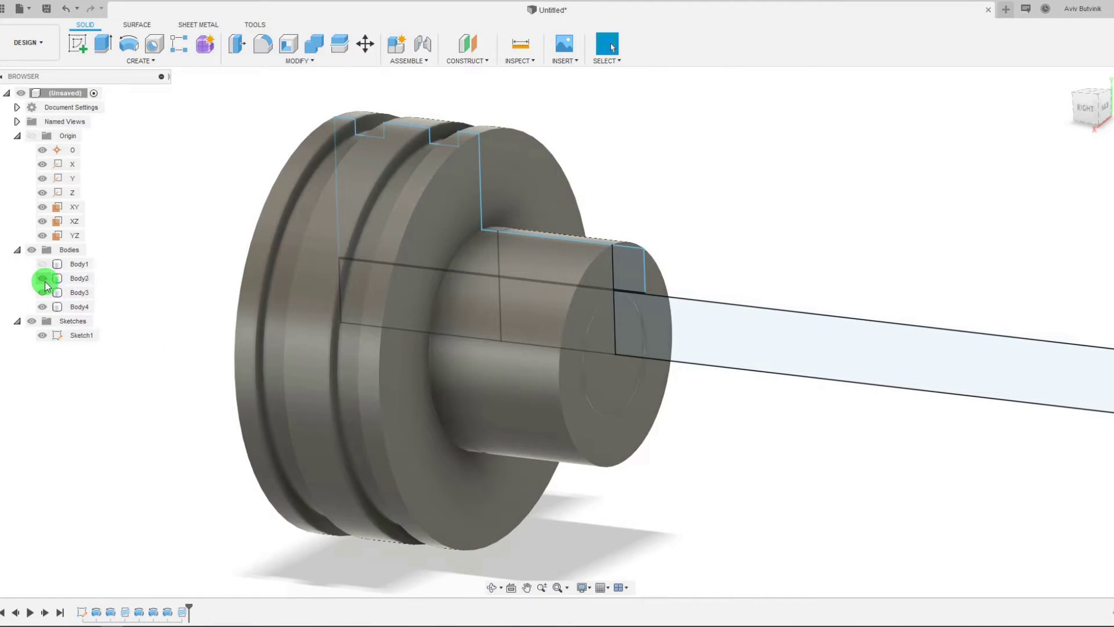
click(42, 264)
scroll(560, 299, down, 3)
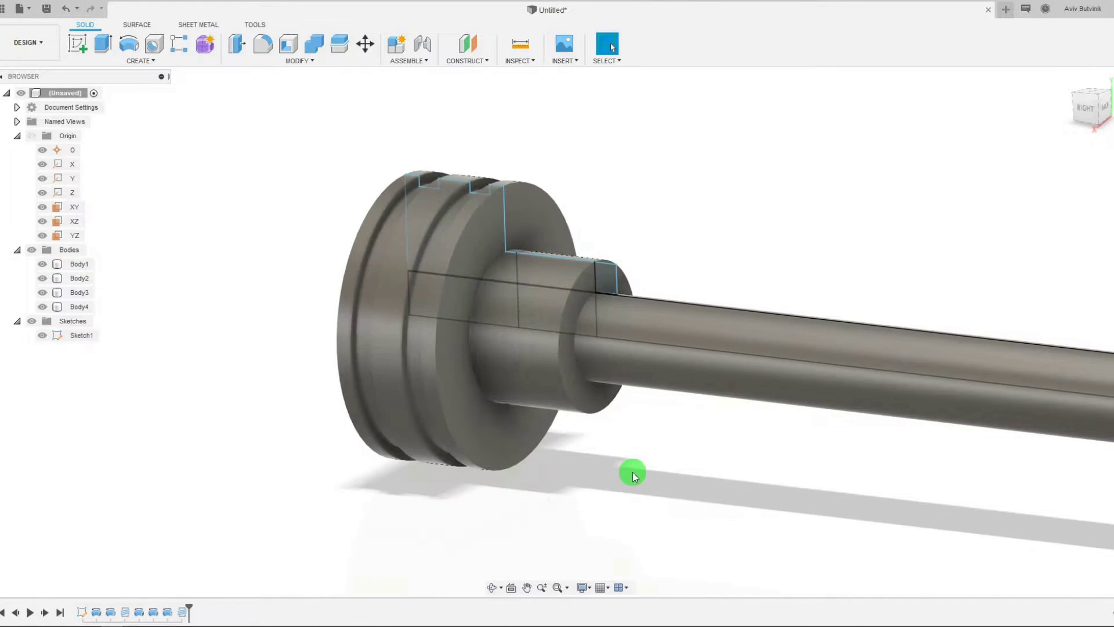
click(1083, 111)
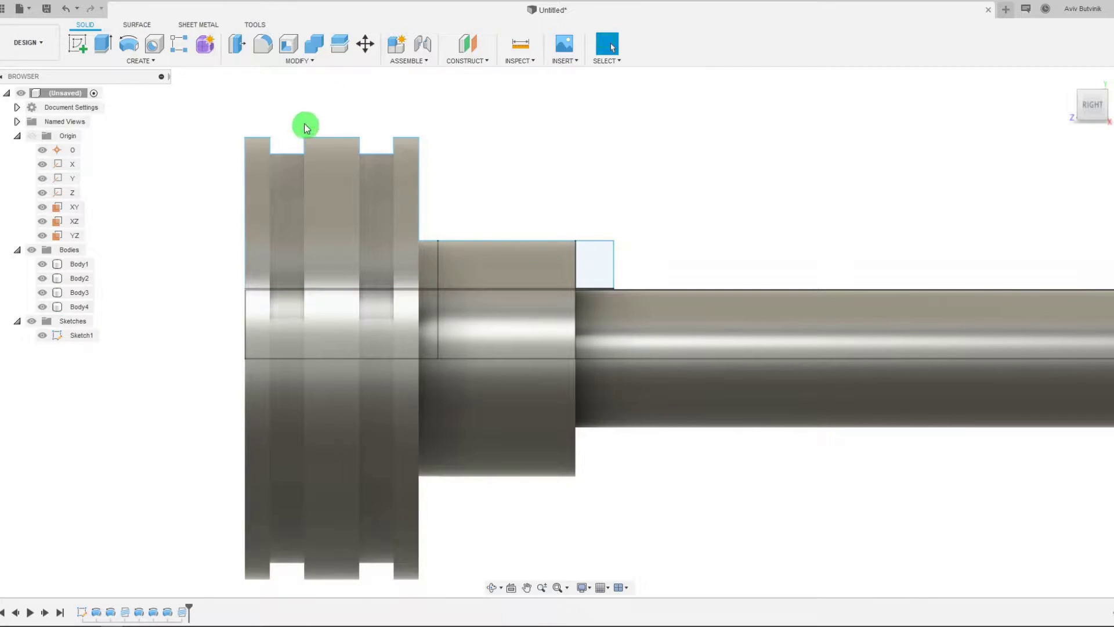
Step: Revolve the small square profile about the shaft centre line as a new body
click(132, 48)
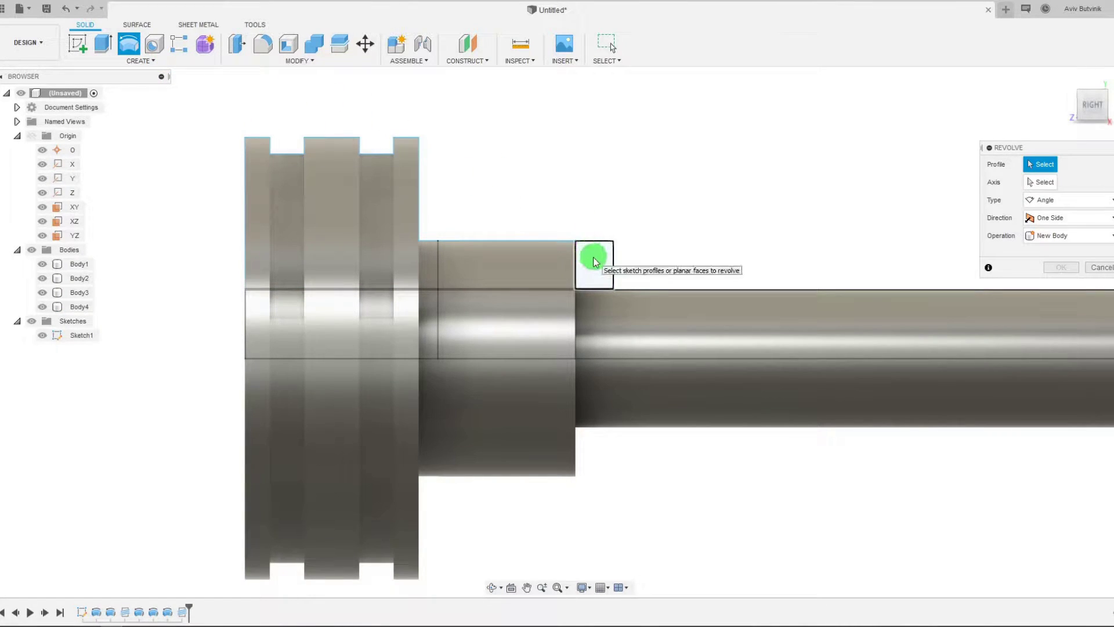
click(594, 261)
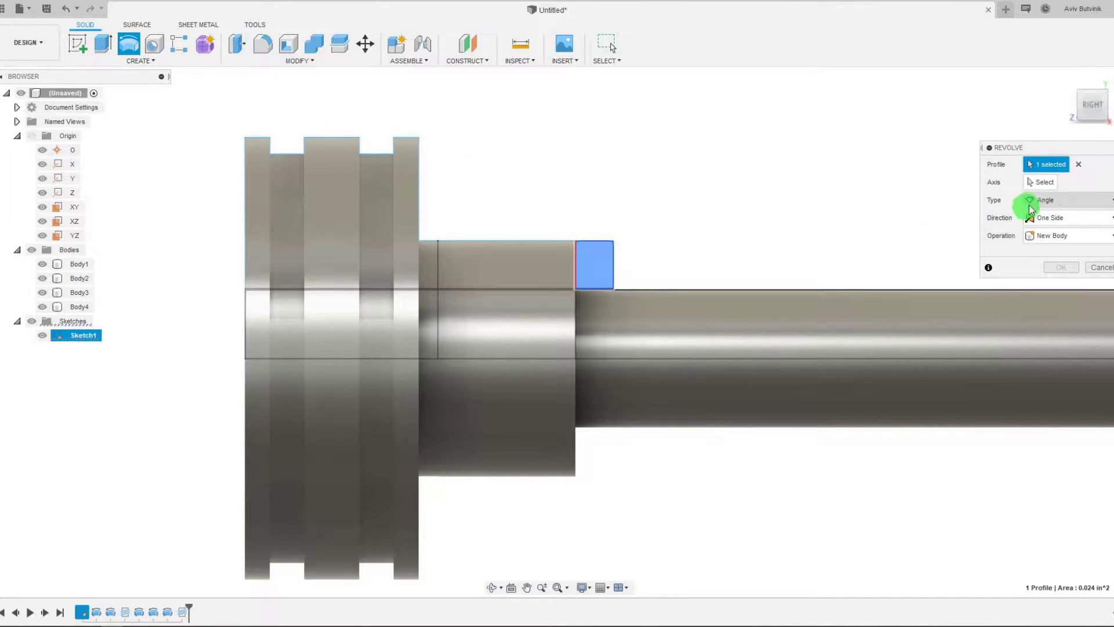
click(622, 358)
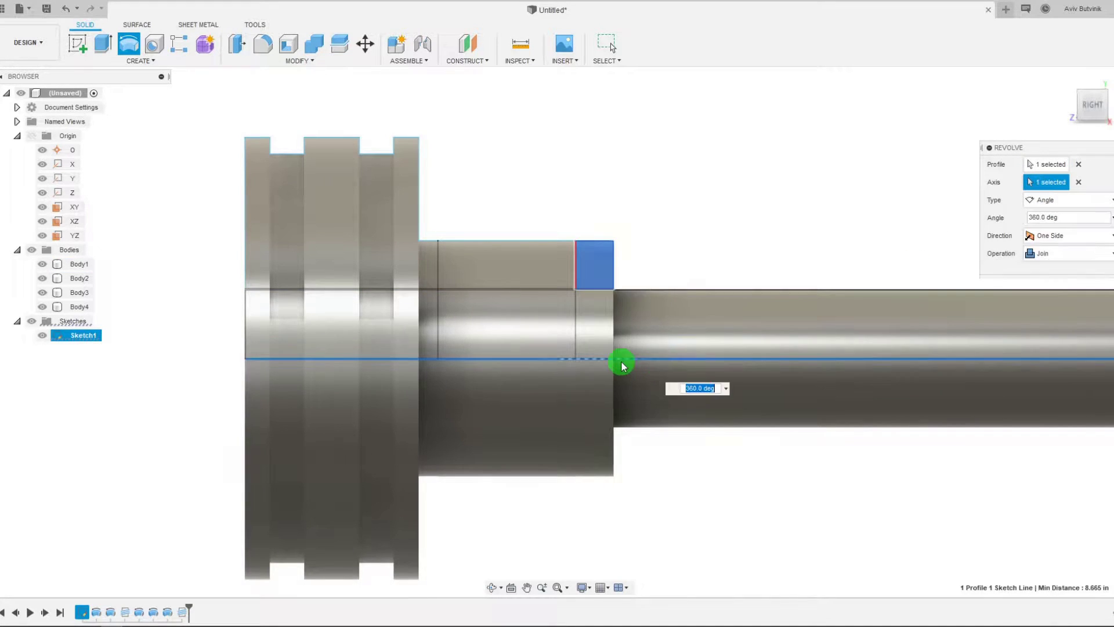
scroll(542, 374, down, 2)
click(1050, 265)
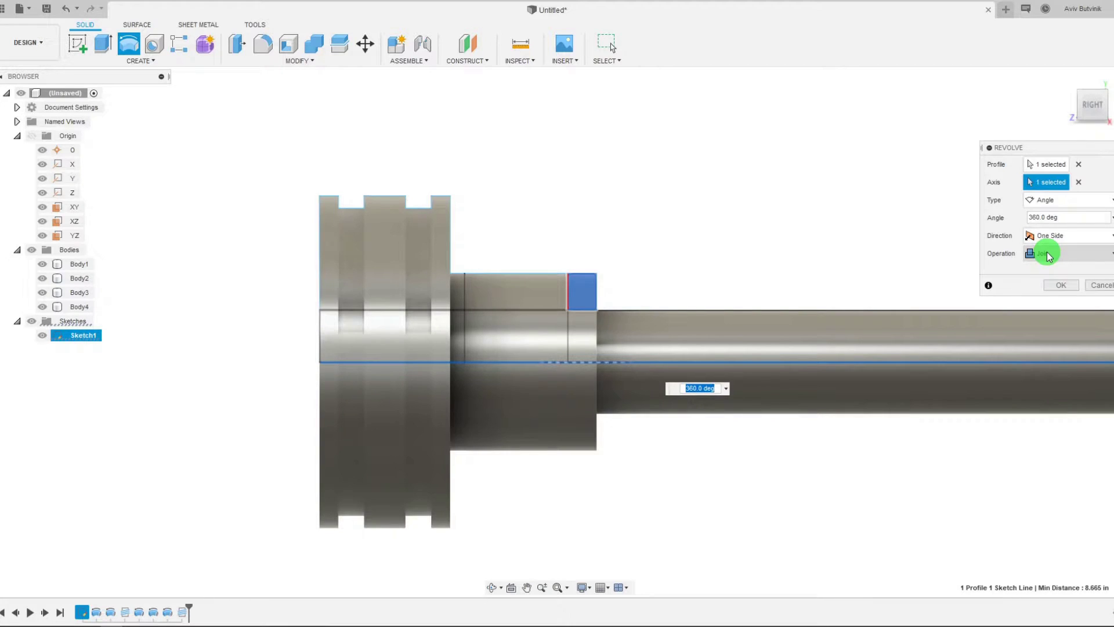
click(1048, 256)
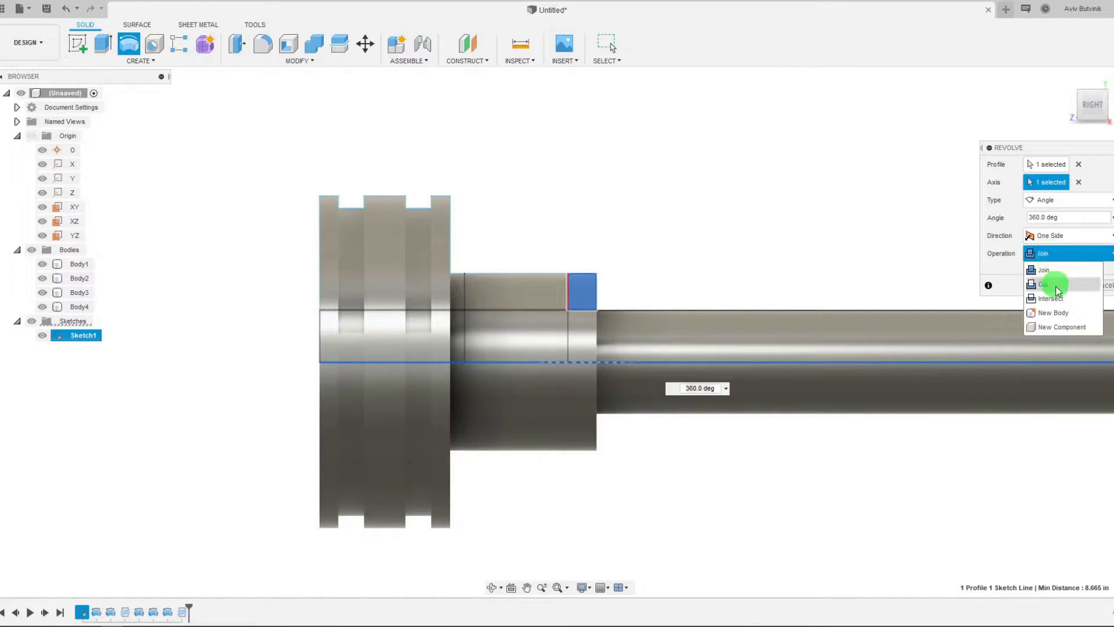
click(1059, 309)
click(1061, 285)
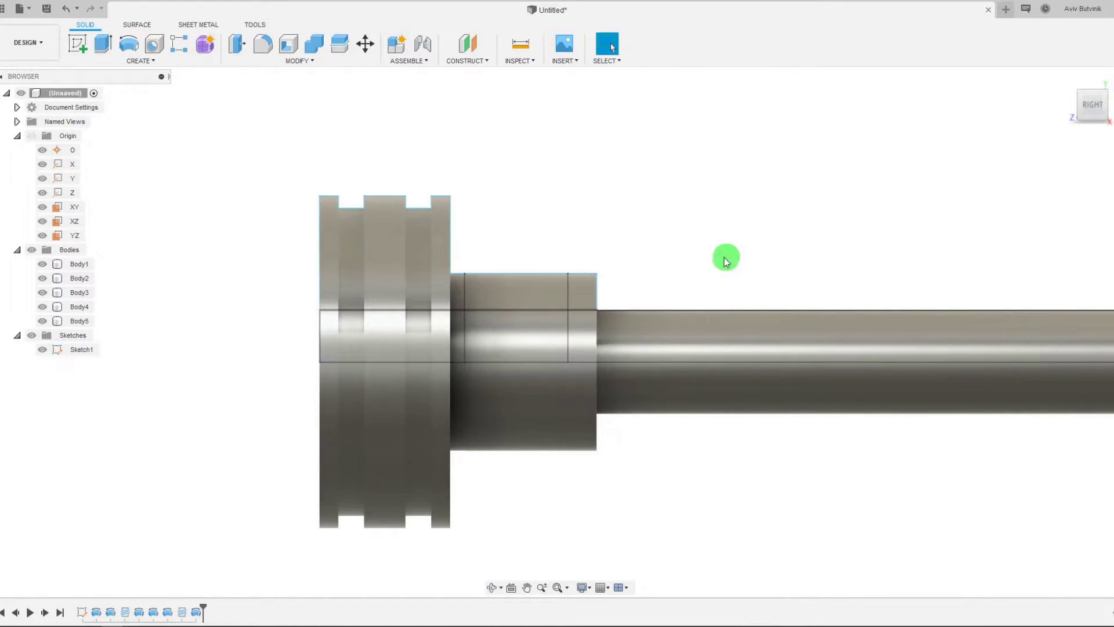
scroll(701, 253, down, 3)
scroll(748, 289, up, 1)
scroll(555, 336, up, 2)
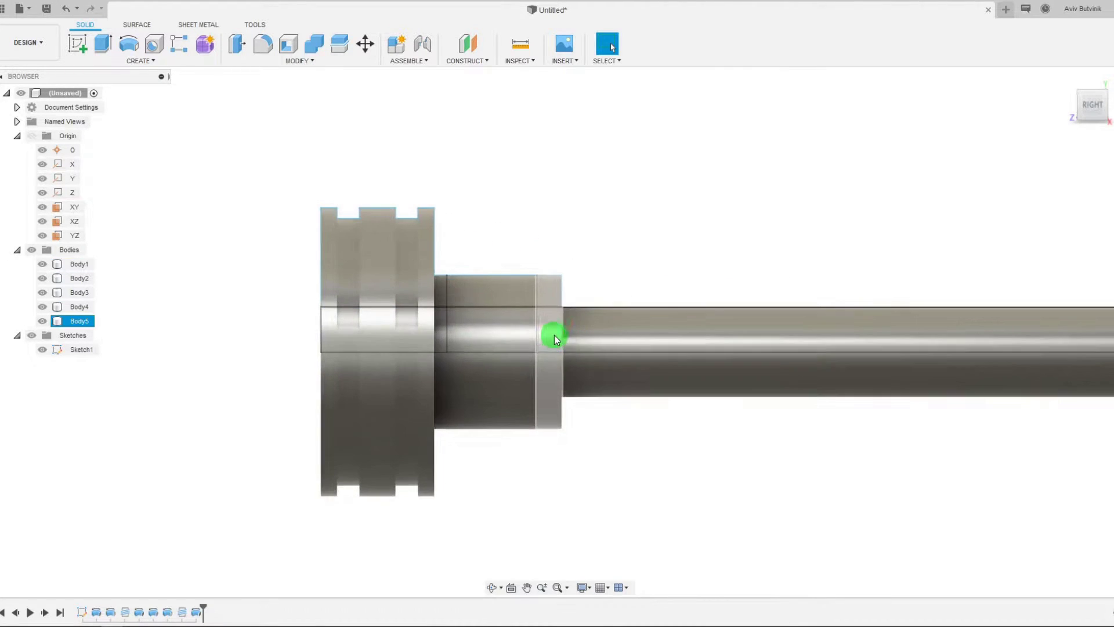
click(63, 268)
click(65, 279)
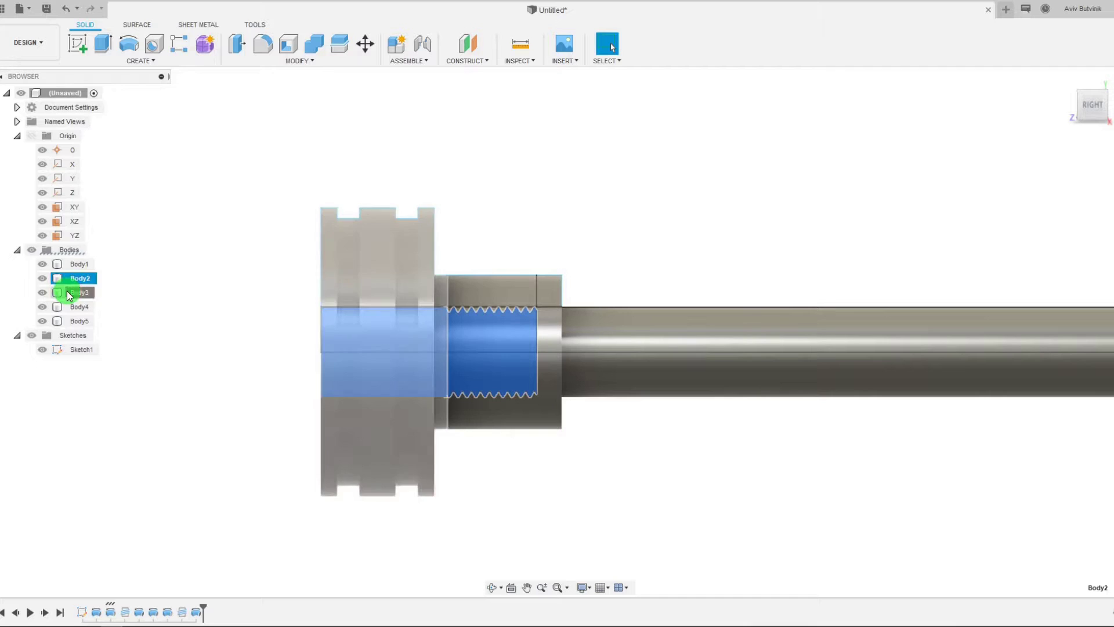
click(67, 291)
click(72, 306)
click(75, 320)
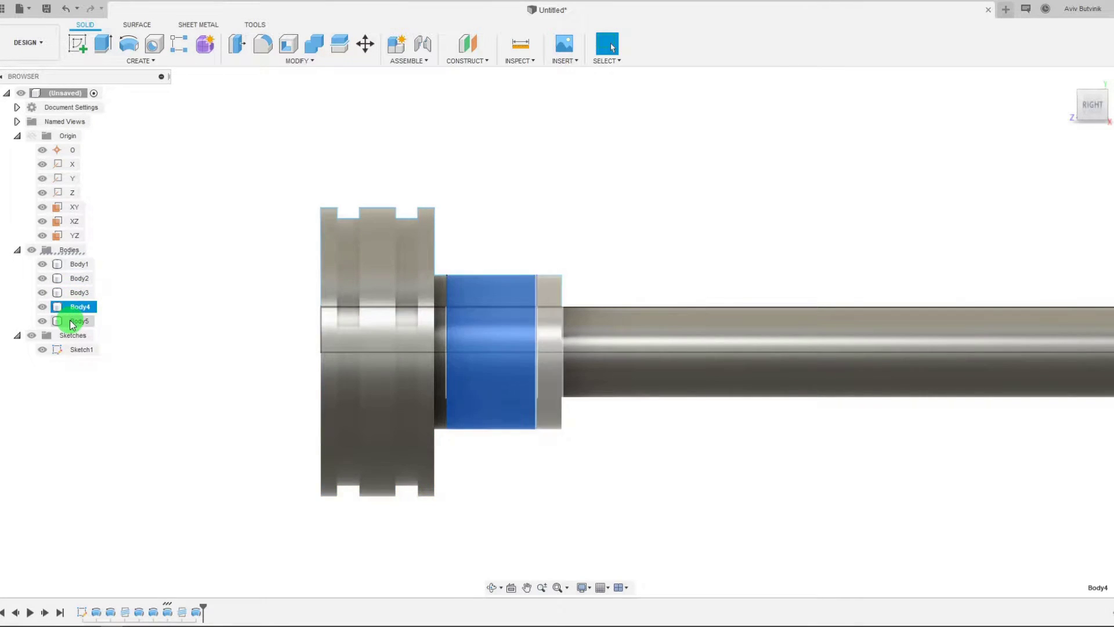
click(80, 270)
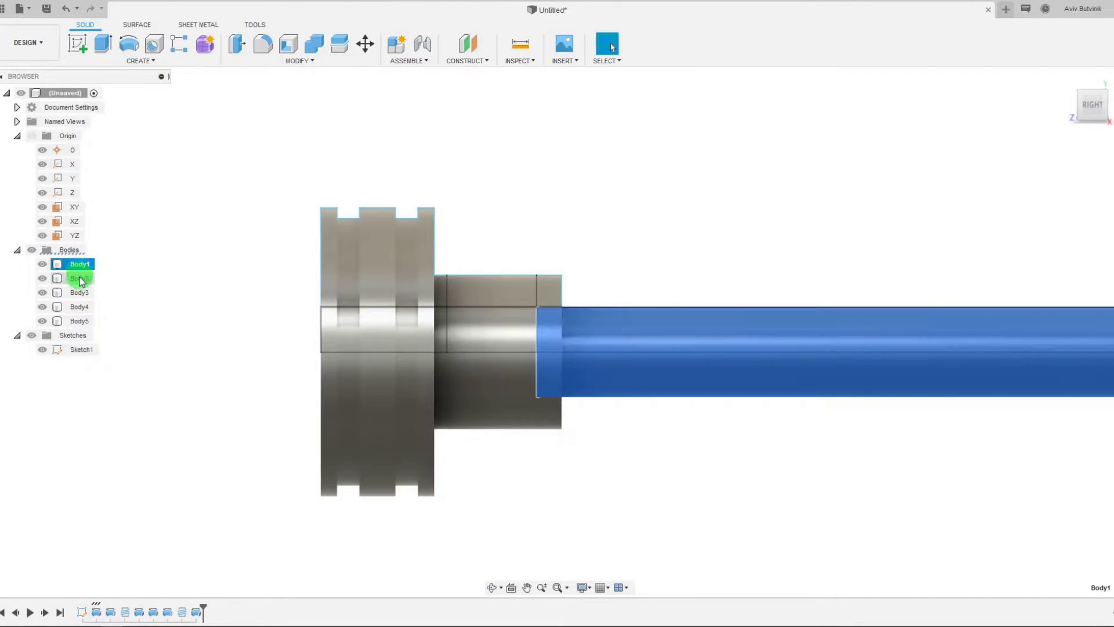
ctrl+click(79, 282)
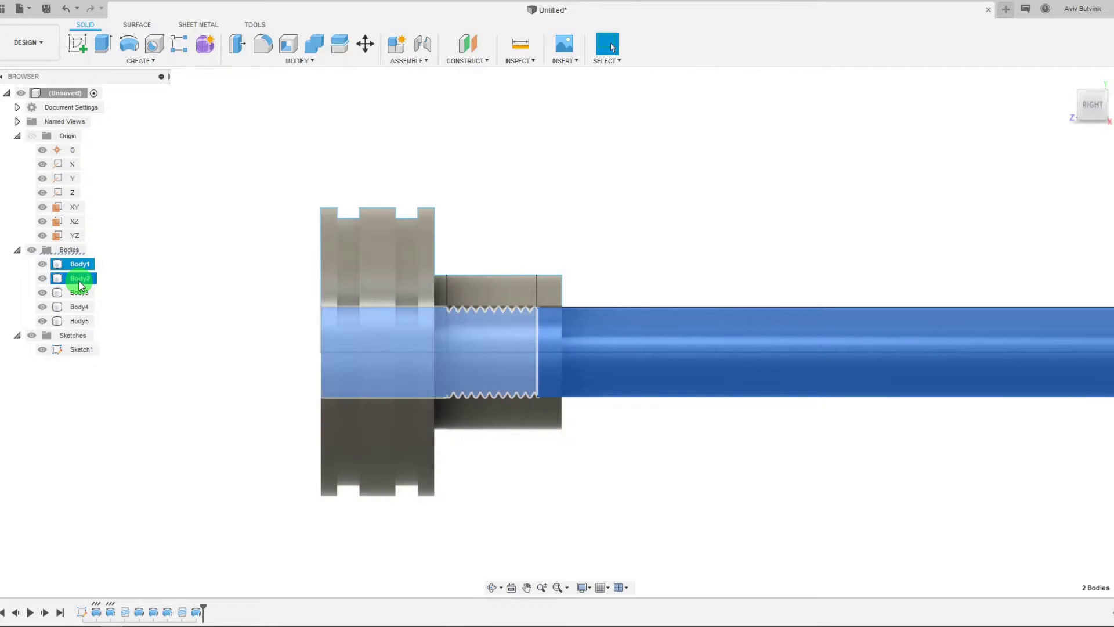
right_click(80, 282)
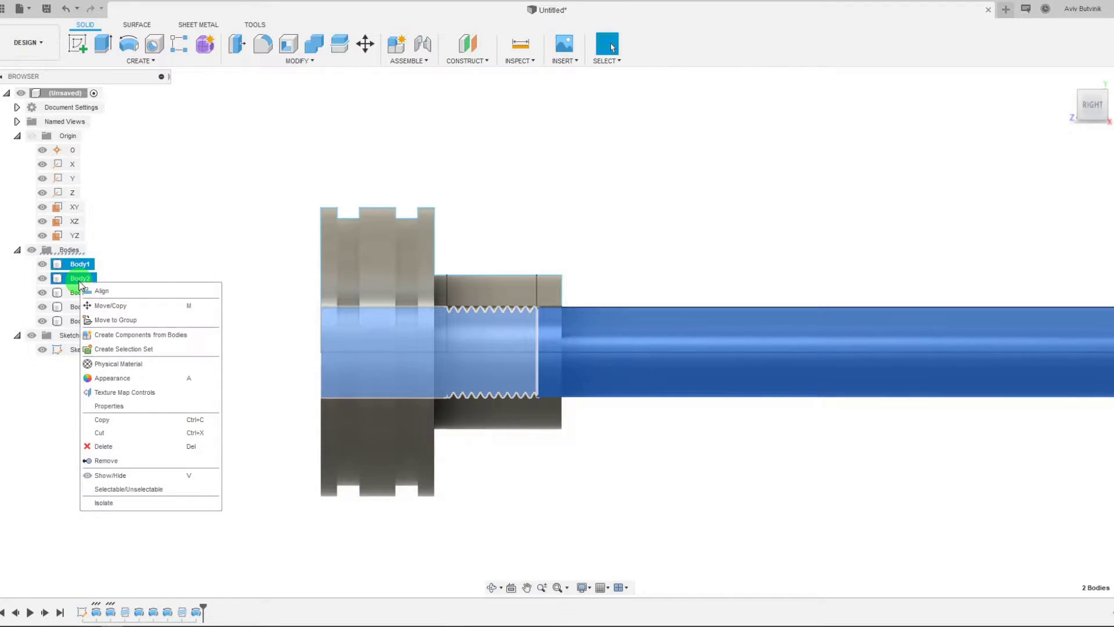
Step: Apply Steel - Satin to the bodies, then give the shaft the Paek (Beige) plastic look
click(113, 378)
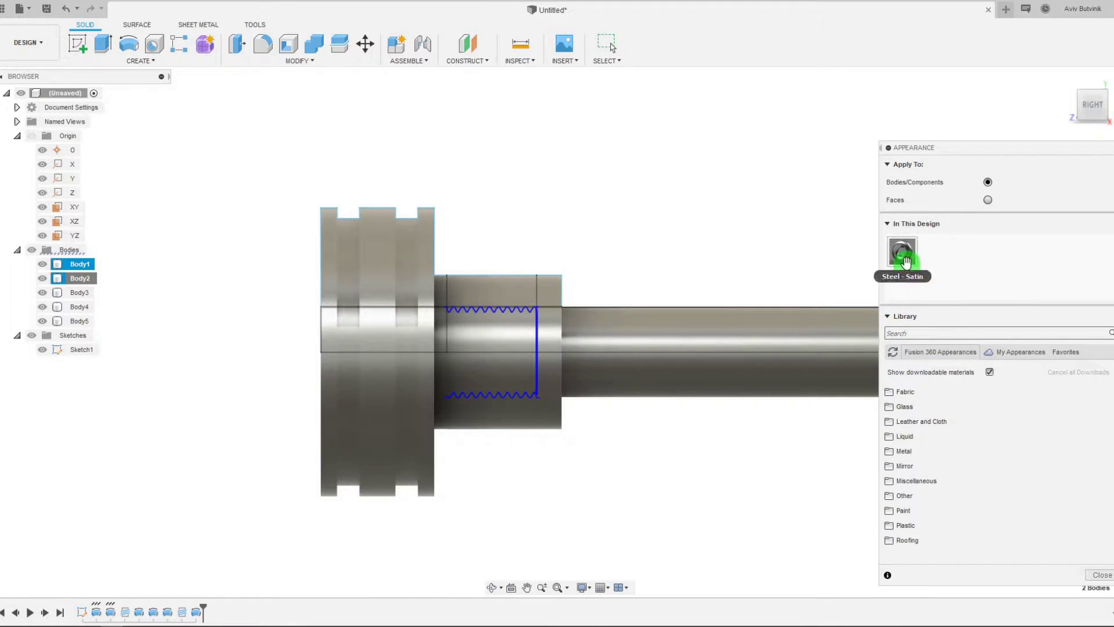
drag(906, 259, 75, 263)
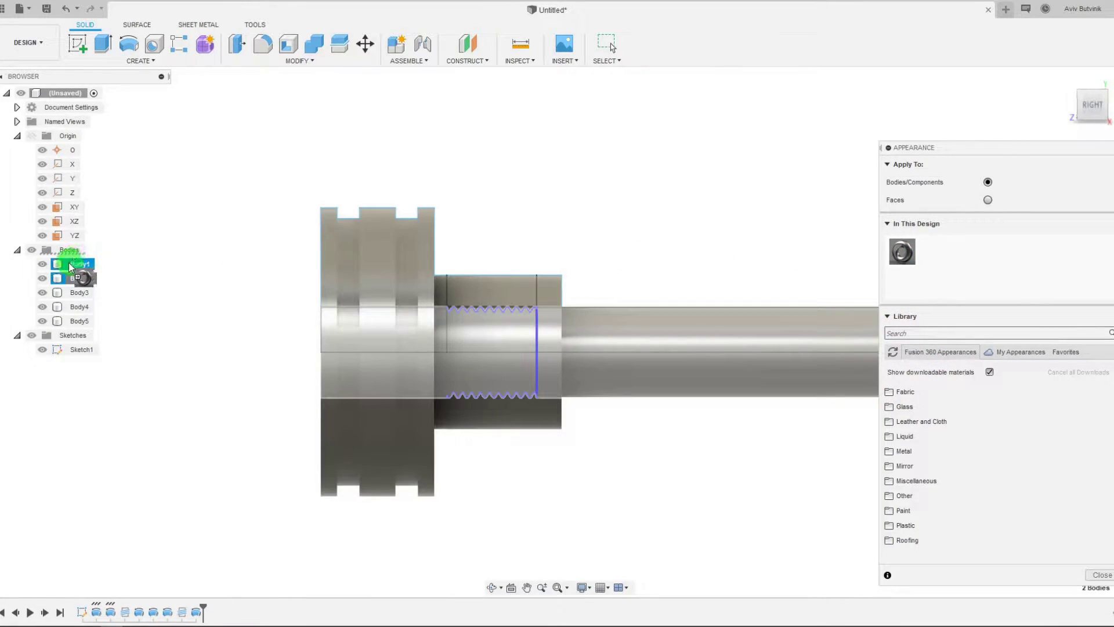
scroll(967, 418, down, 3)
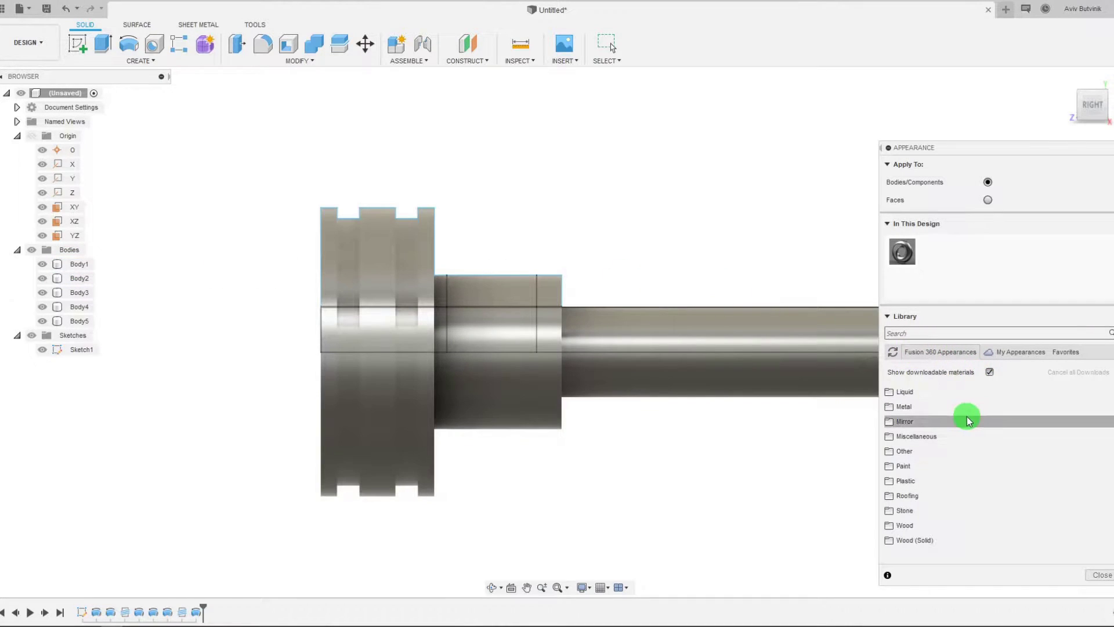
click(891, 467)
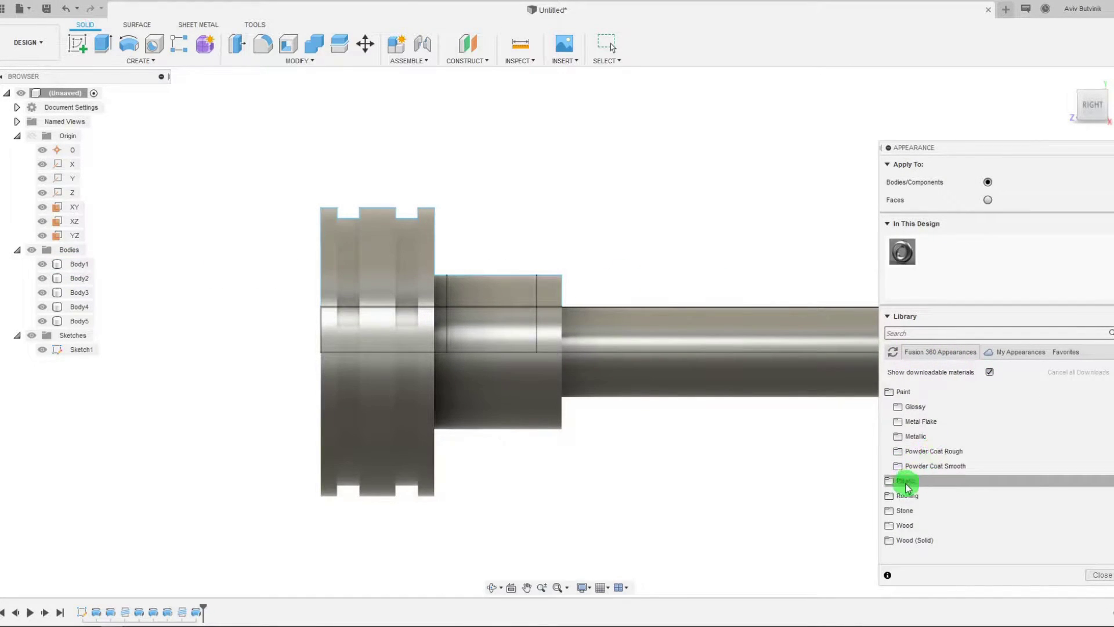
click(888, 481)
scroll(941, 471, up, 5)
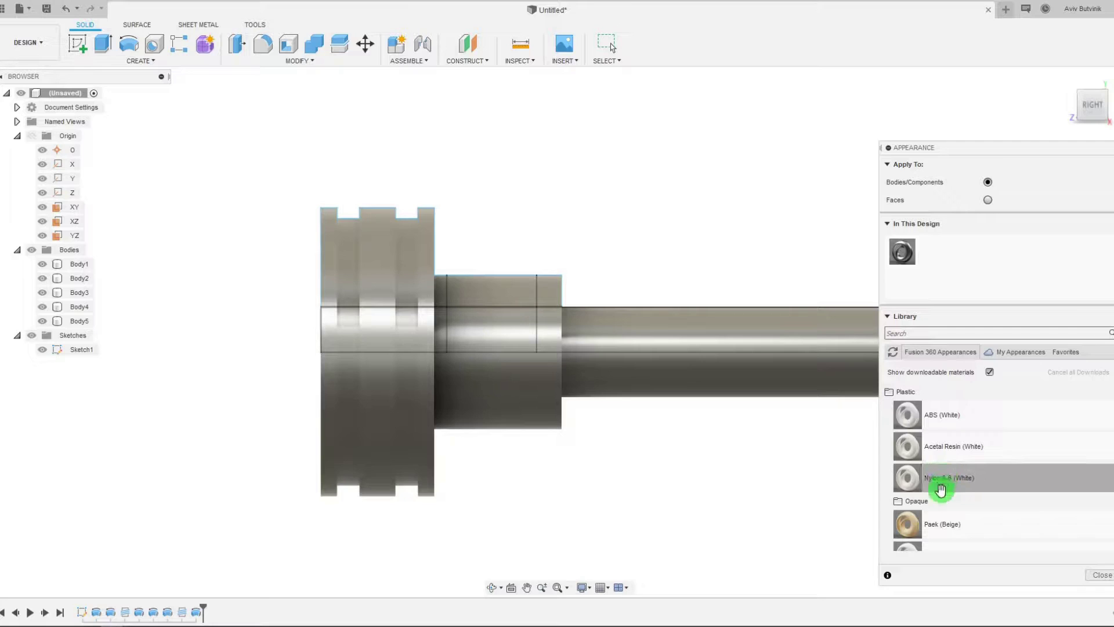
drag(945, 522, 142, 294)
mouse_move(907, 522)
mouse_down()
mouse_move(925, 502)
mouse_move(89, 267)
mouse_move(649, 228)
mouse_move(502, 267)
mouse_move(799, 273)
mouse_move(439, 300)
mouse_move(75, 306)
mouse_up()
Step: Paint the pulley, hub and Body5 with Paint - Enamel Glossy (Red)
ctrl+click(79, 292)
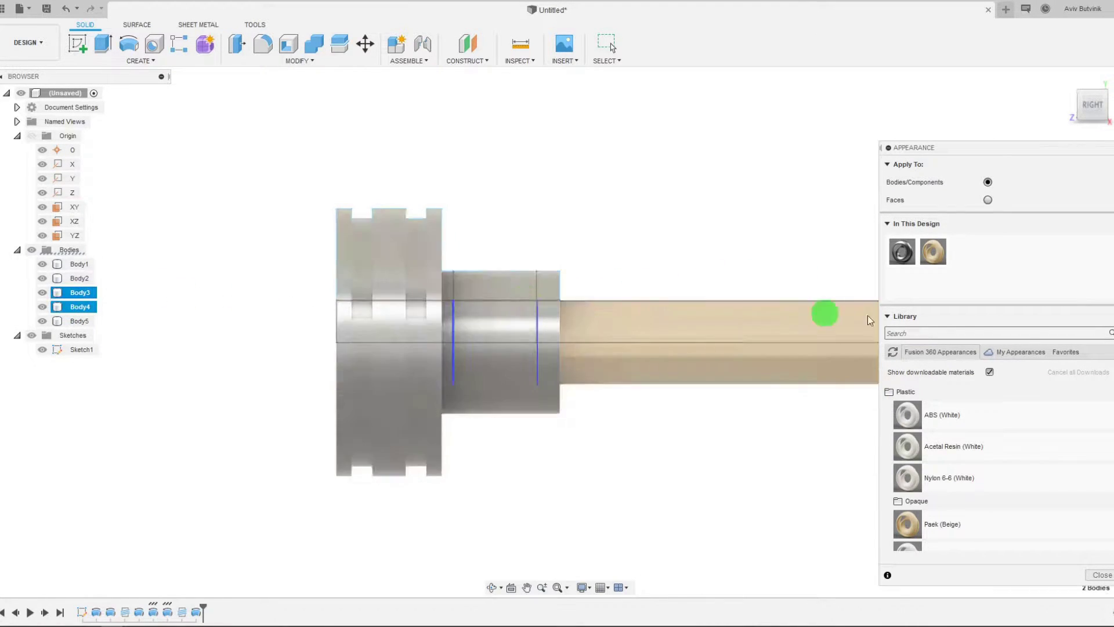
scroll(1044, 455, down, 10)
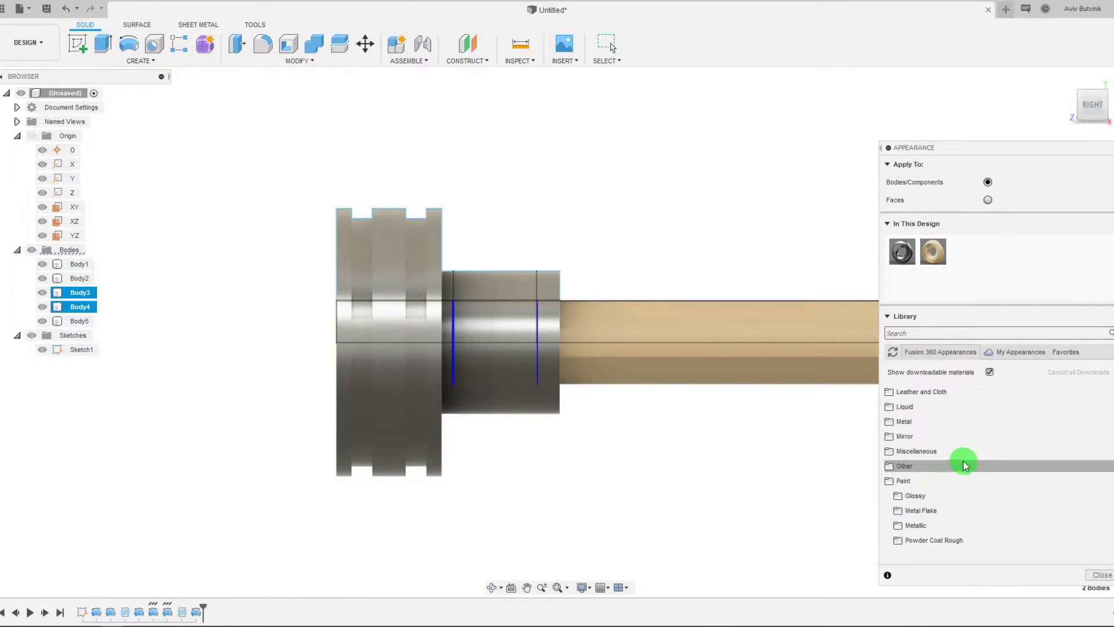
click(948, 494)
scroll(967, 459, down, 2)
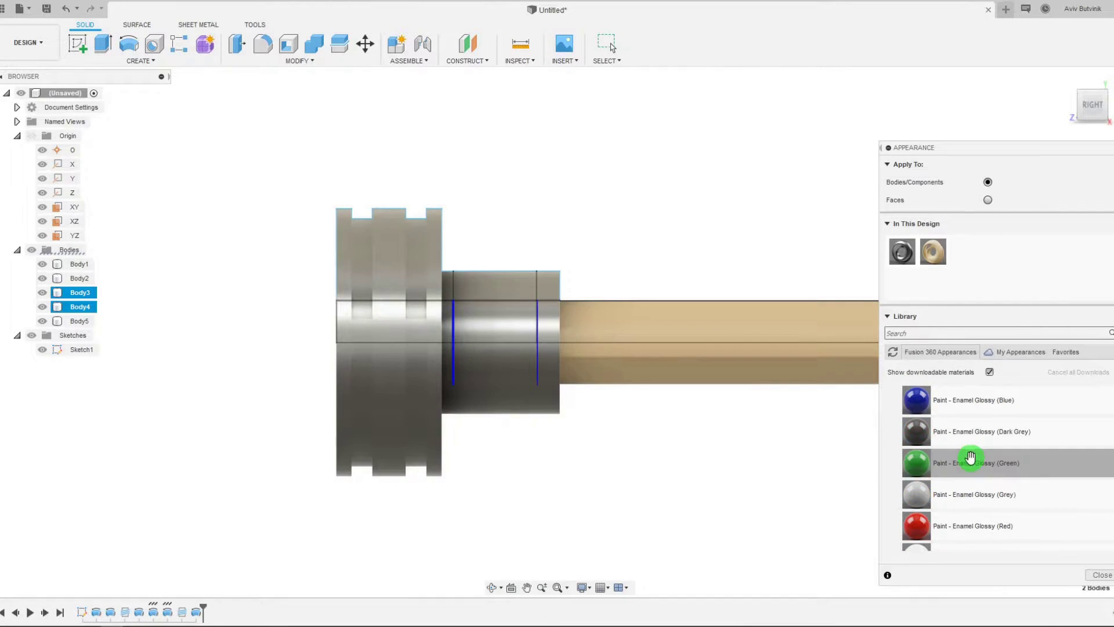
drag(964, 518, 86, 305)
click(80, 321)
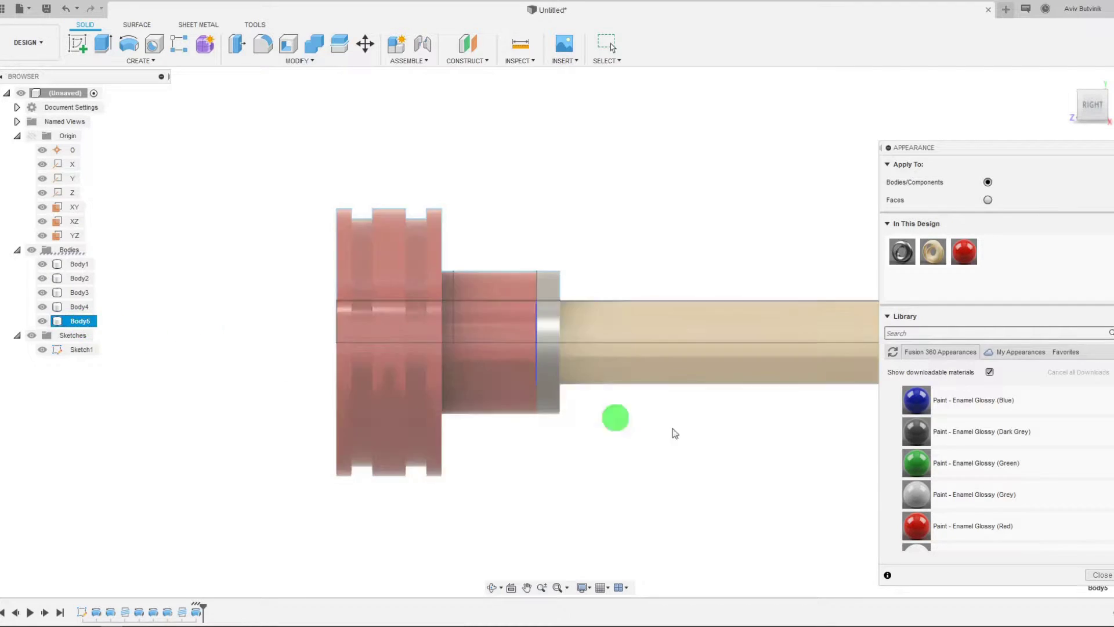
drag(917, 525, 78, 324)
click(460, 391)
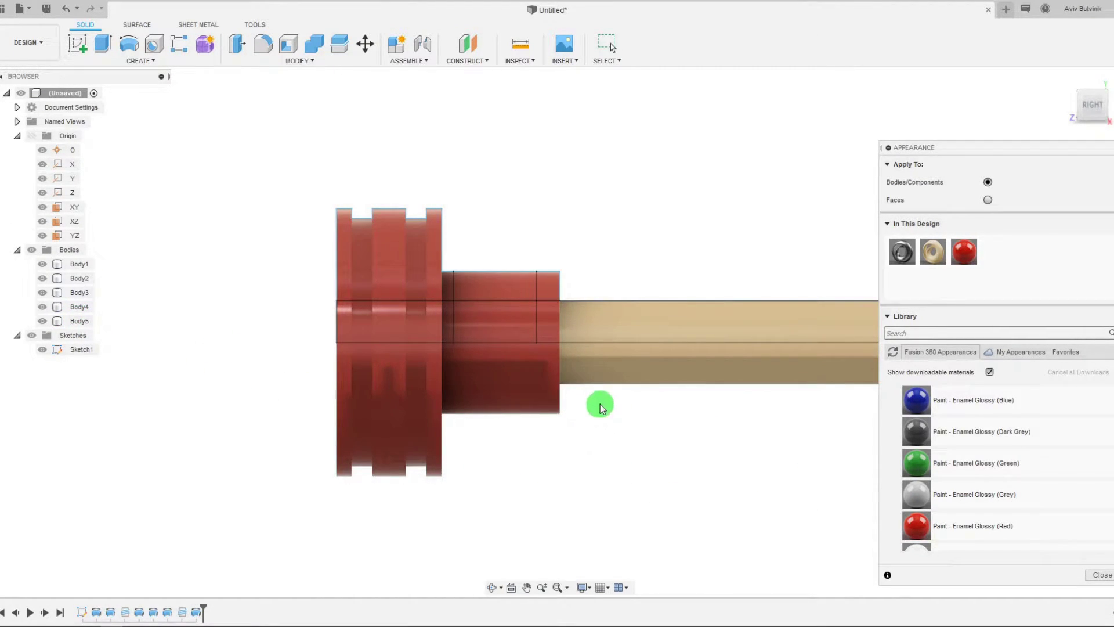
Step: Orbit to check the red finish, return to the right view, and close the Appearance panel
scroll(361, 330, down, 4)
scroll(430, 310, up, 4)
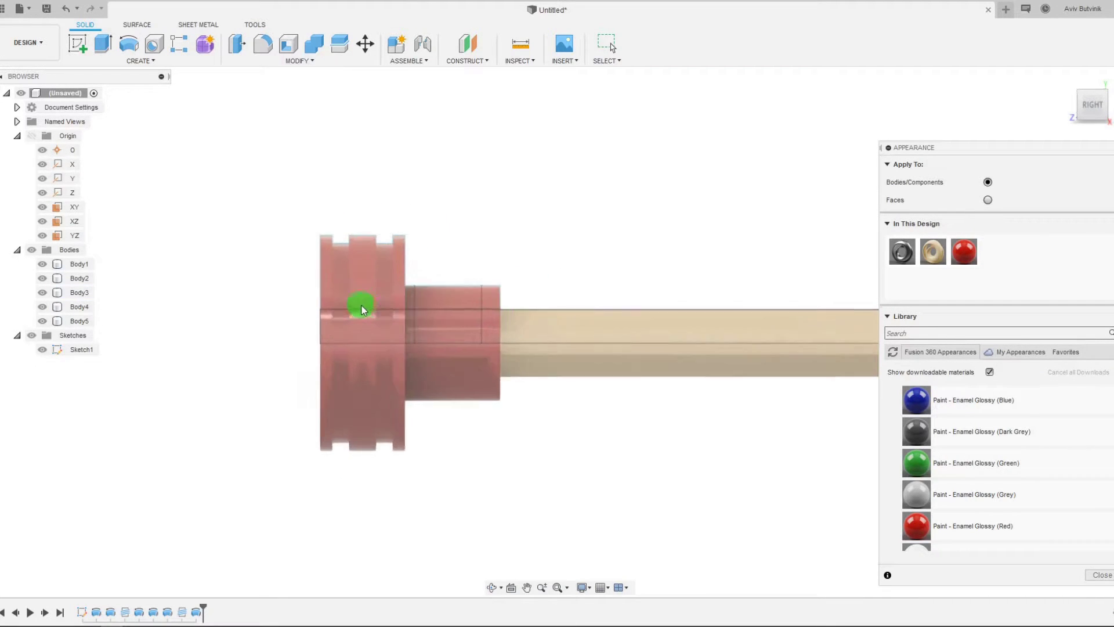
click(493, 587)
drag(507, 398, 797, 441)
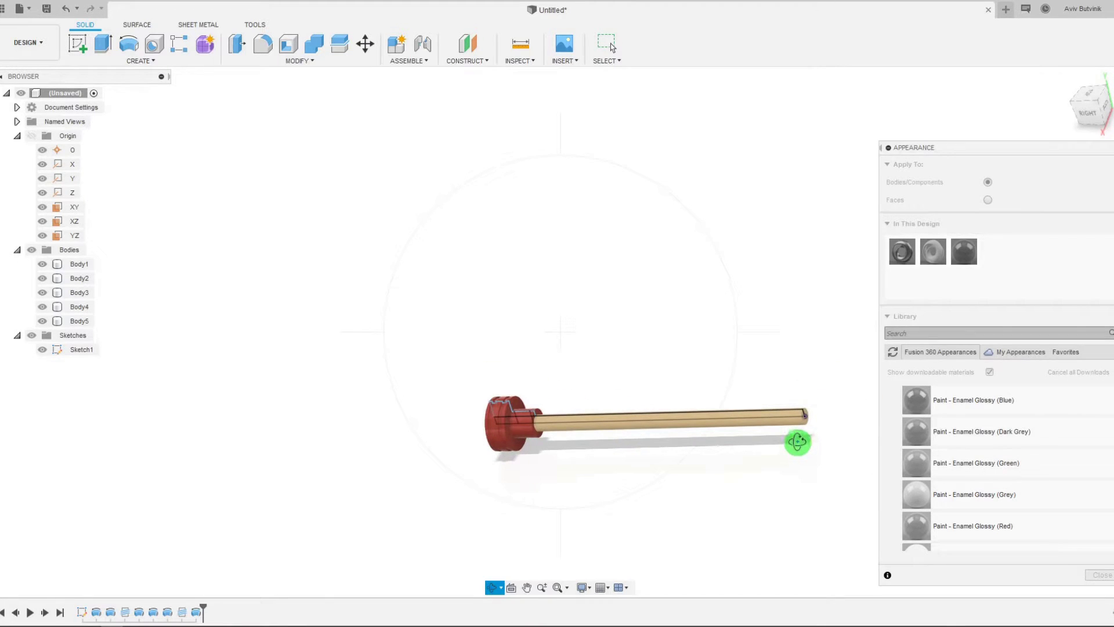
key(Escape)
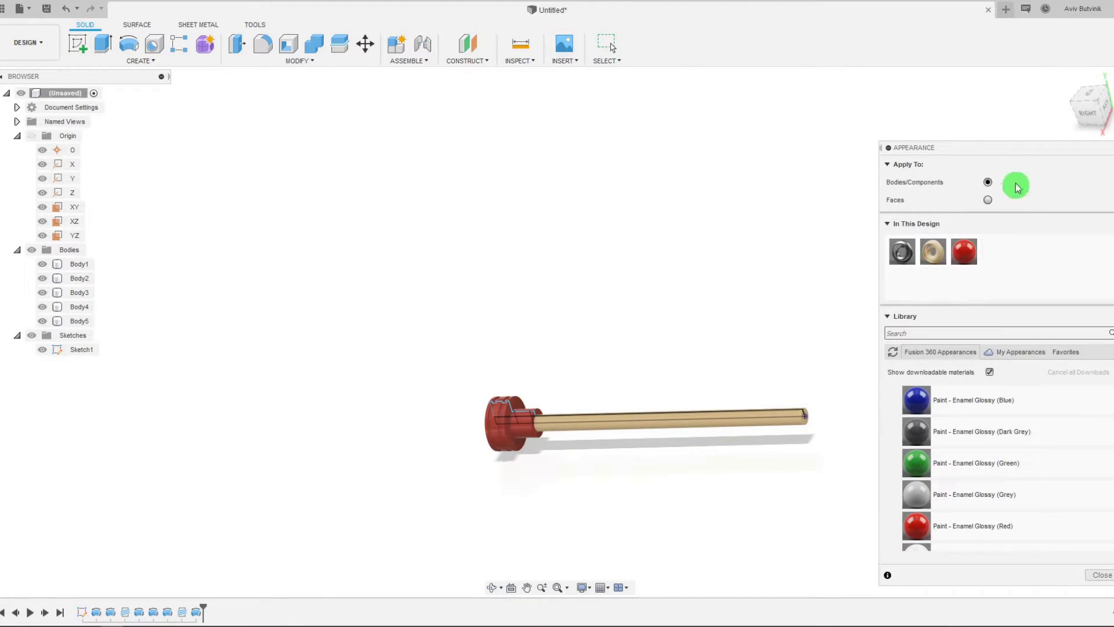
click(1089, 114)
click(887, 148)
scroll(547, 386, up, 3)
click(455, 443)
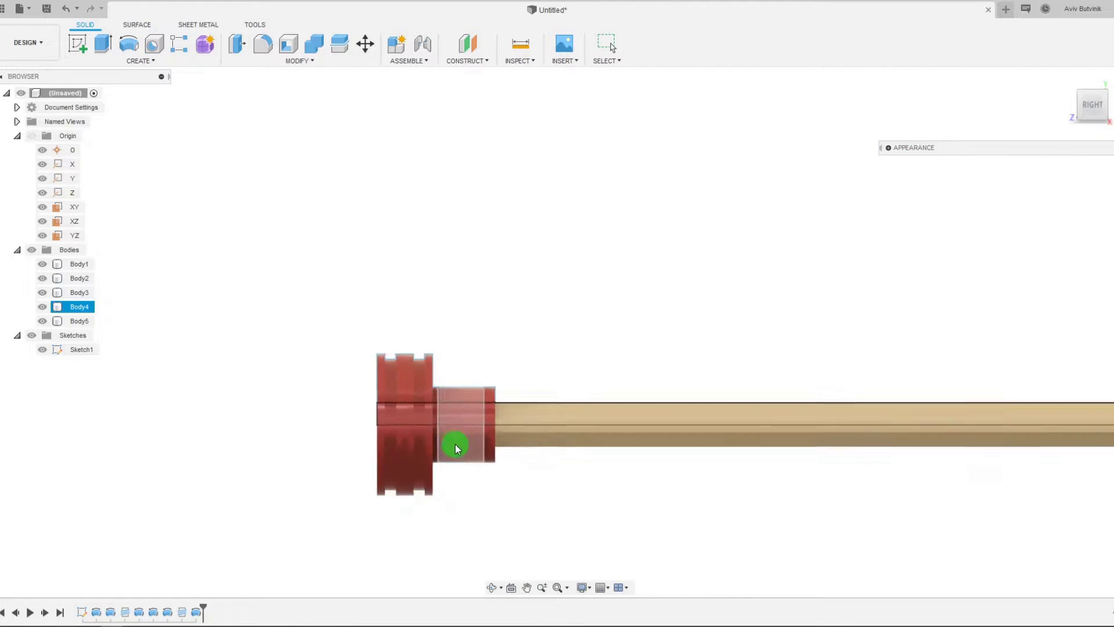
click(516, 178)
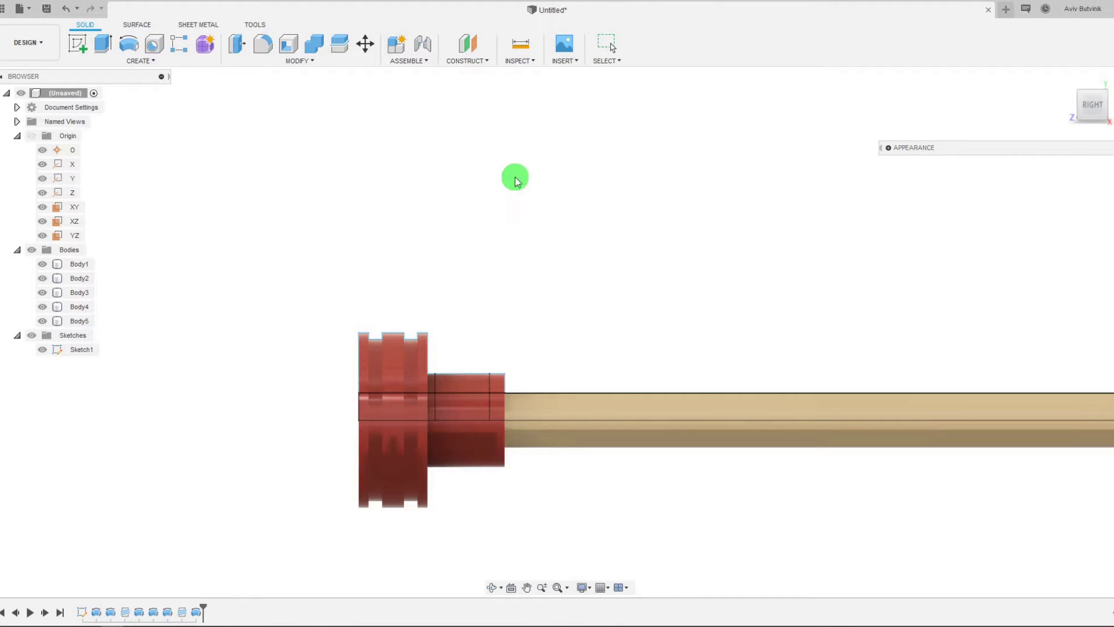
click(256, 25)
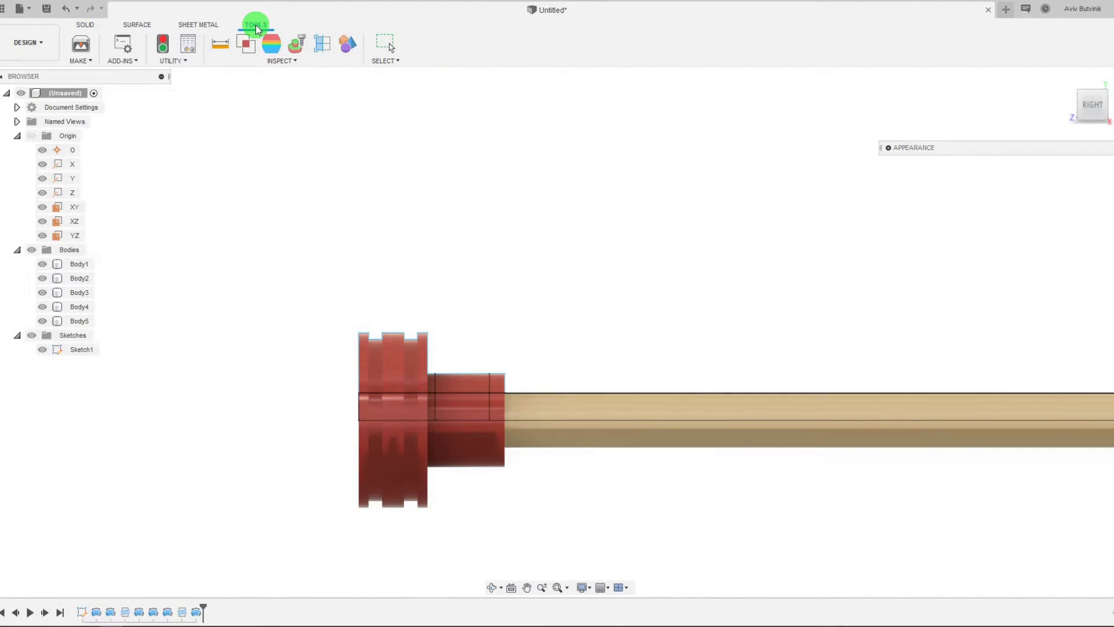
Step: Create a YZ-plane section analysis with component section colour and hatching shown
click(322, 43)
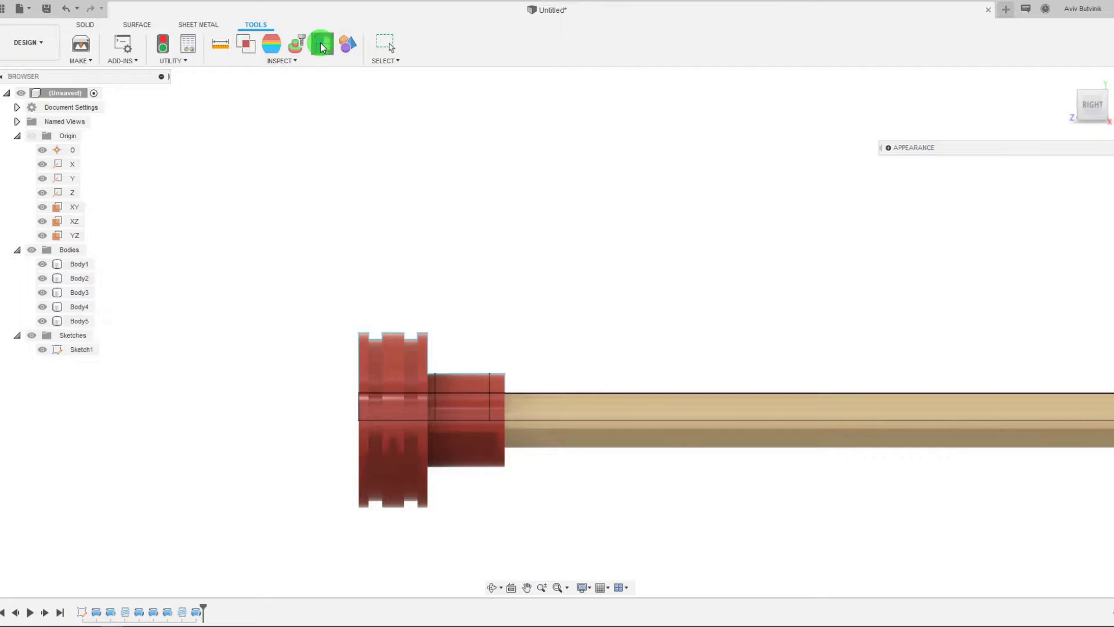
click(75, 236)
scroll(175, 308, down, 3)
scroll(174, 310, up, 1)
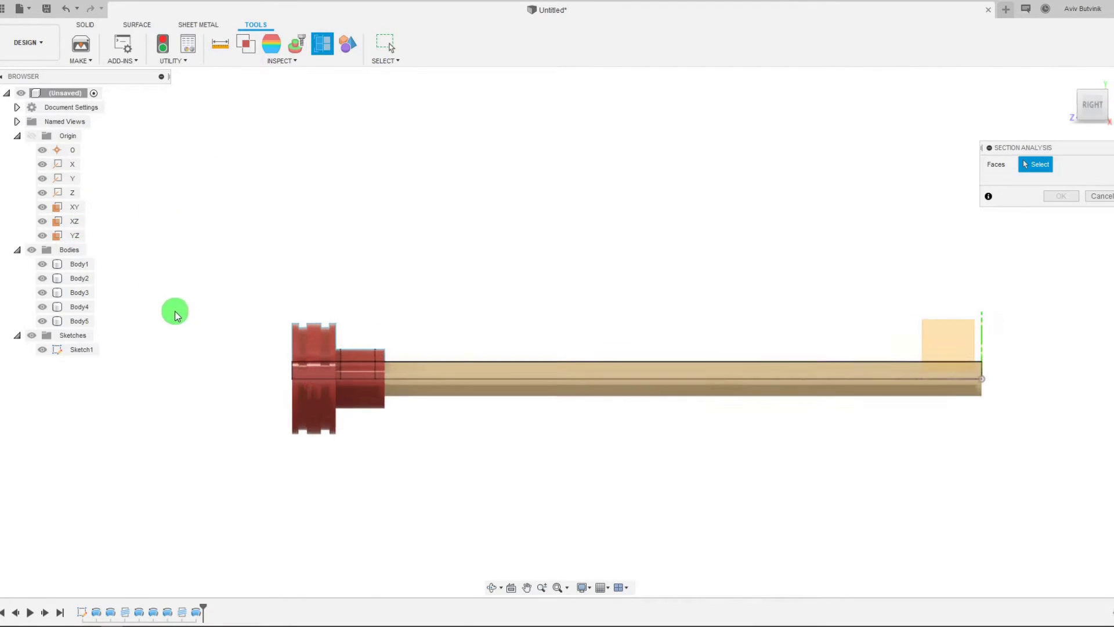
click(939, 354)
scroll(300, 372, up, 8)
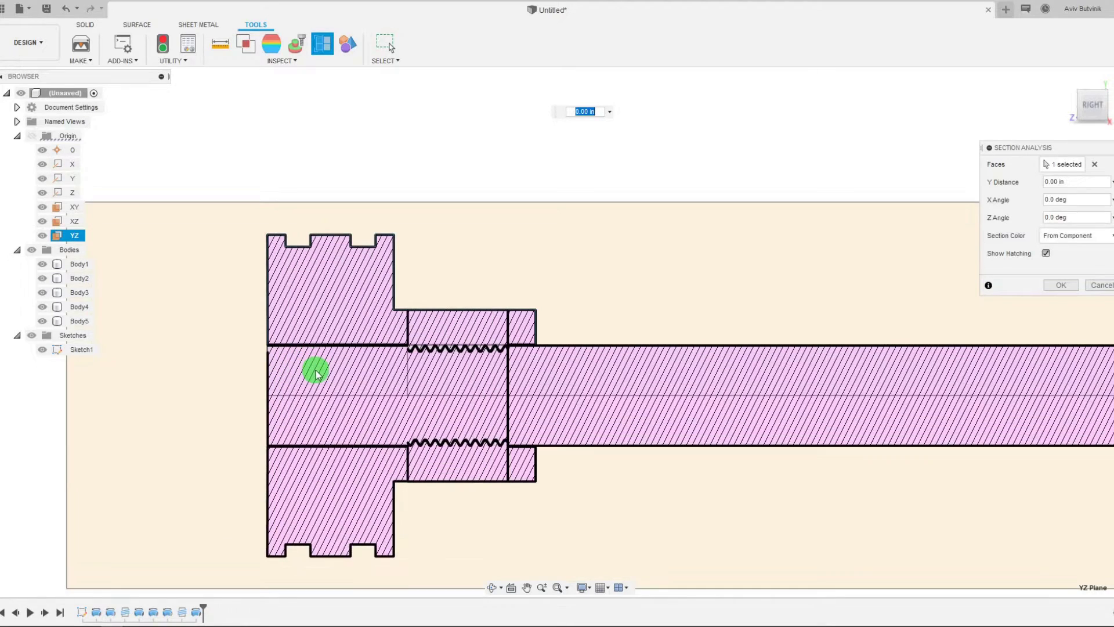
click(1073, 236)
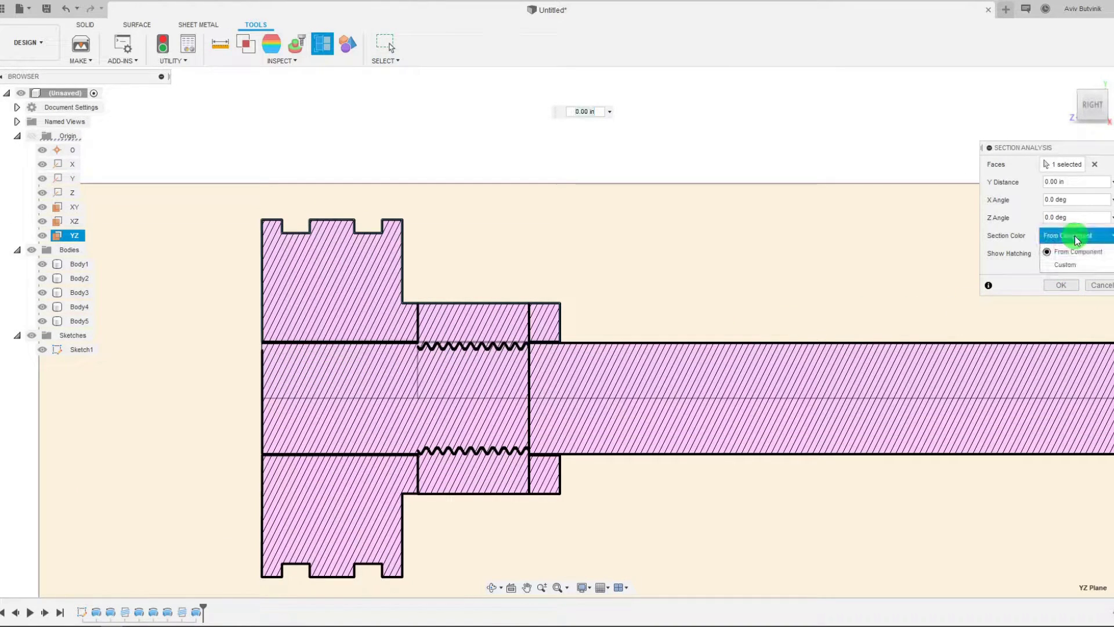
click(1077, 252)
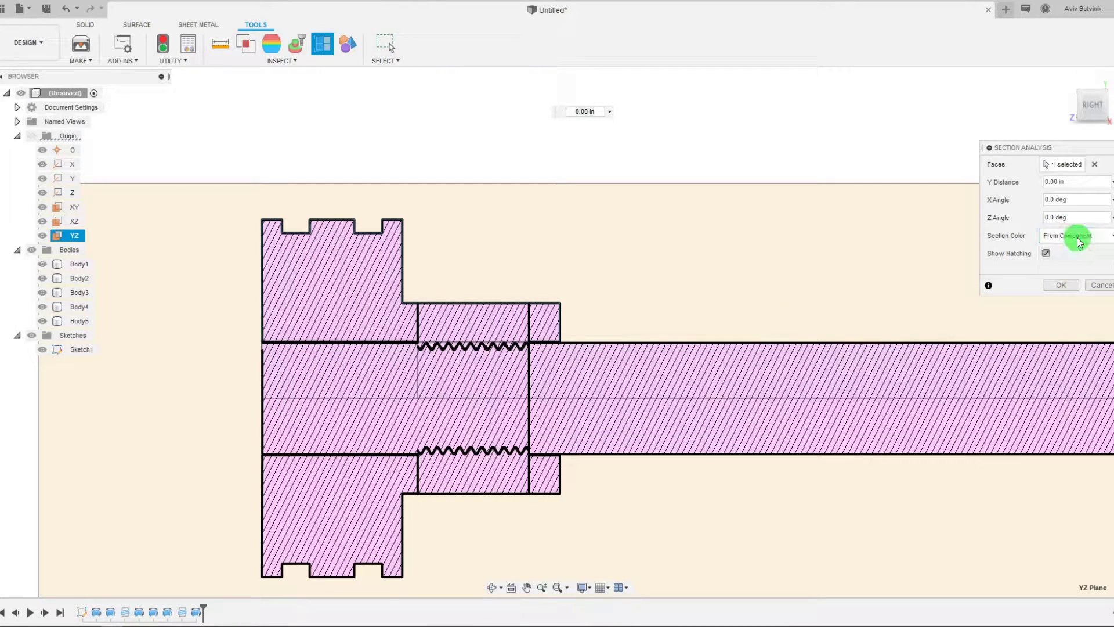
click(1048, 253)
click(1047, 254)
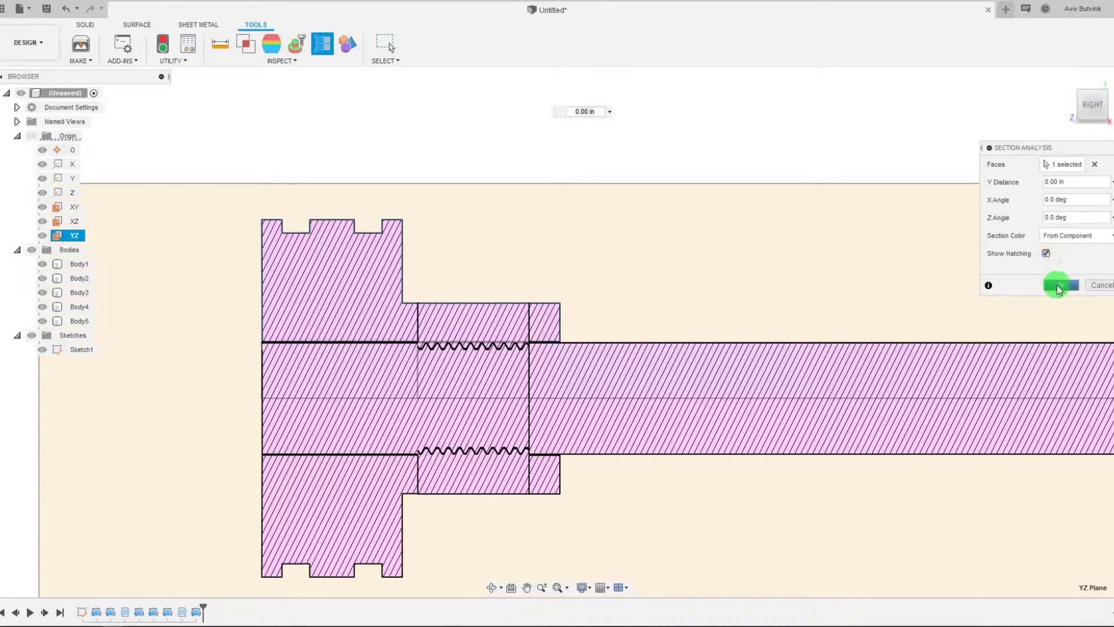
click(1057, 286)
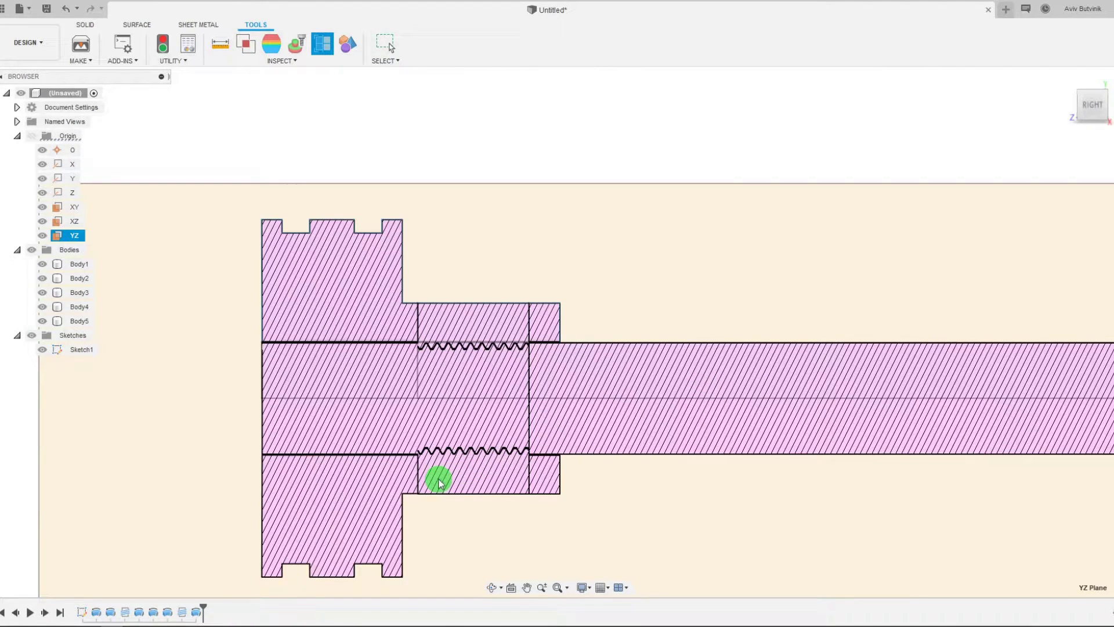
Step: Zoom in on the threaded shaft-hub interface in the section view, then zoom back out
scroll(489, 475, up, 5)
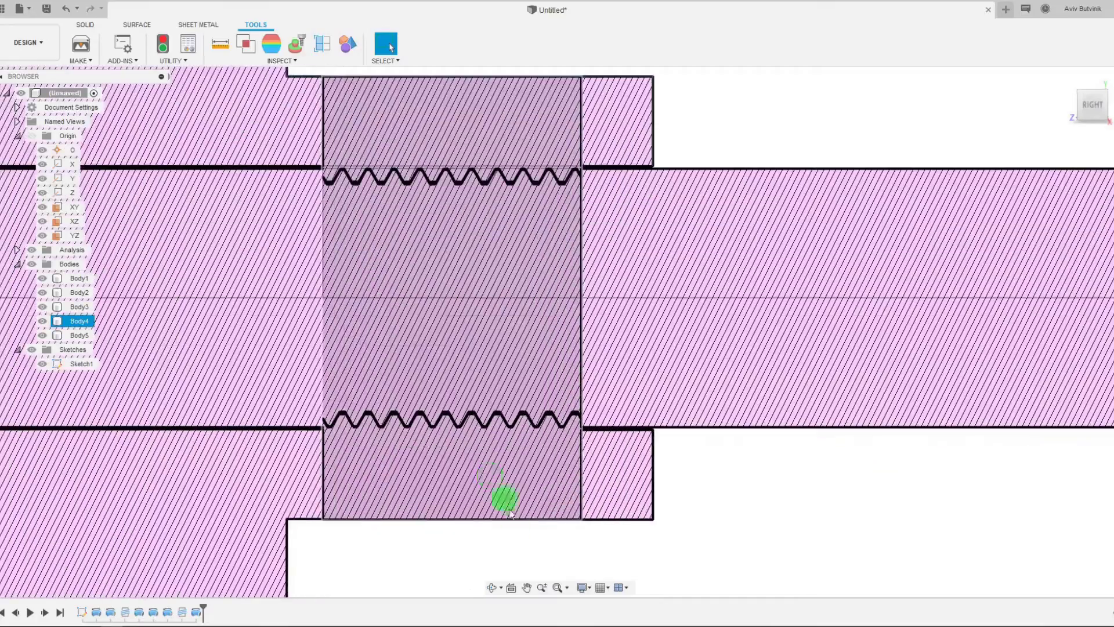
click(398, 432)
scroll(398, 433, up, 12)
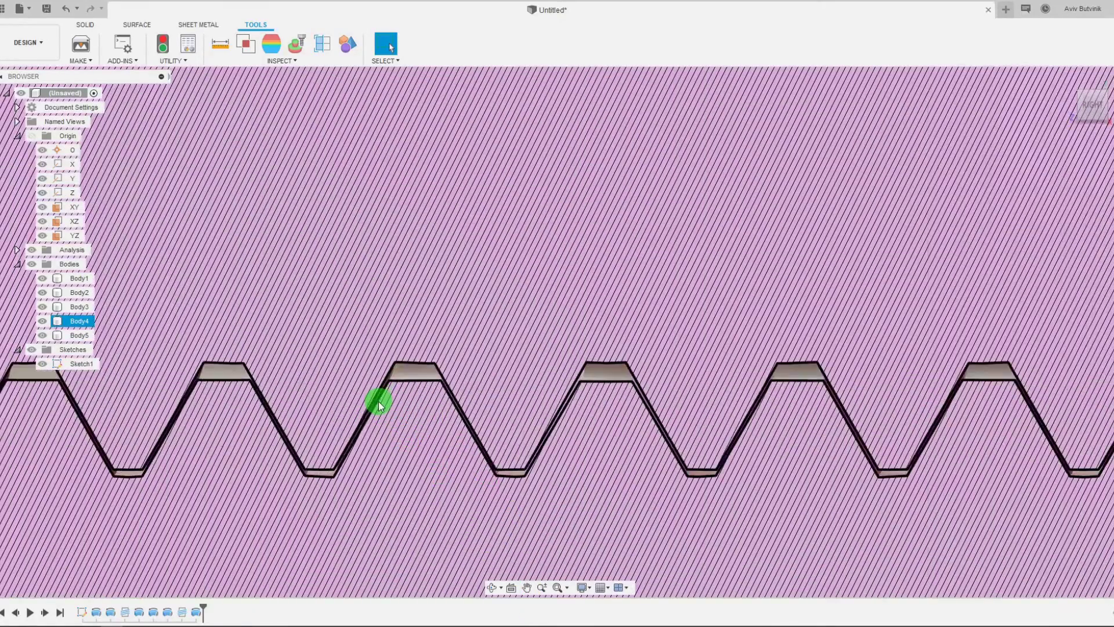
scroll(504, 370, down, 12)
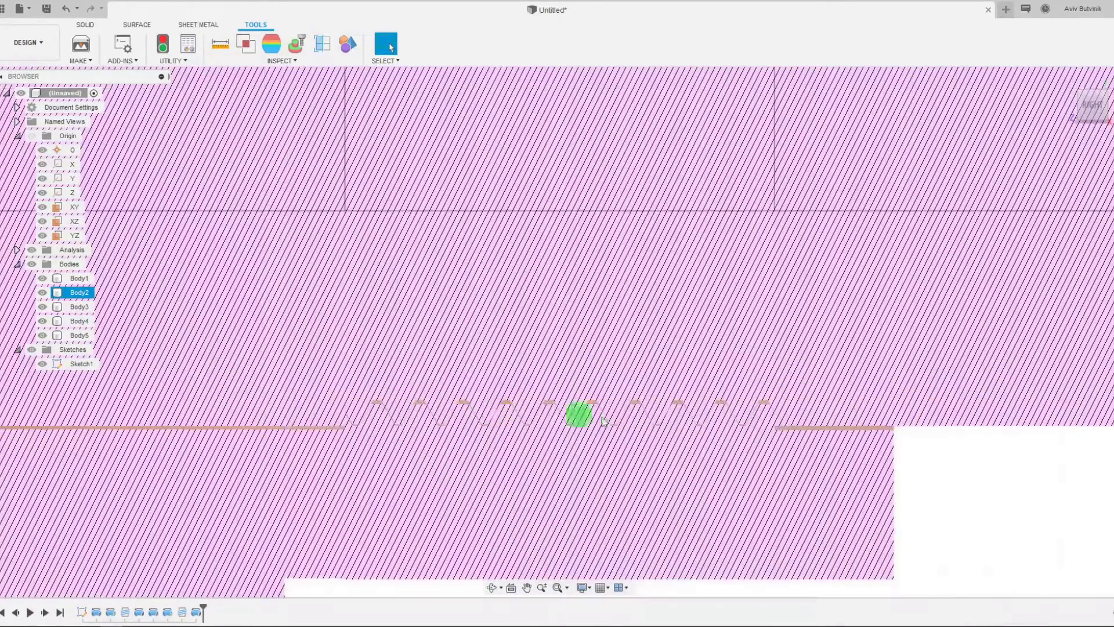
scroll(667, 475, down, 5)
scroll(632, 435, up, 10)
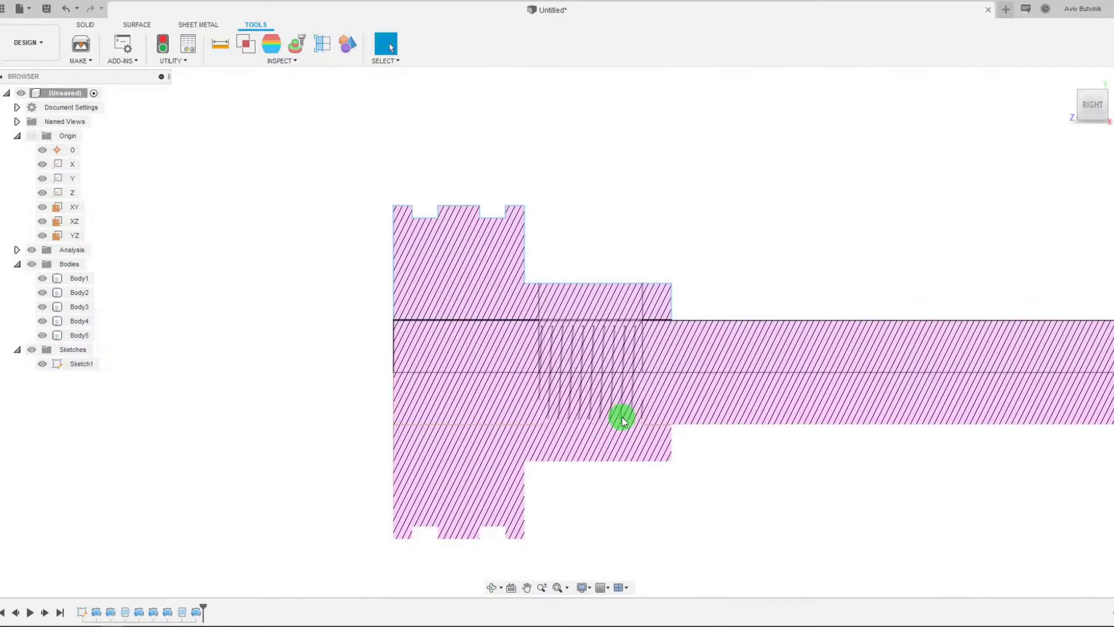
scroll(621, 419, up, 3)
key(Escape)
scroll(807, 471, down, 8)
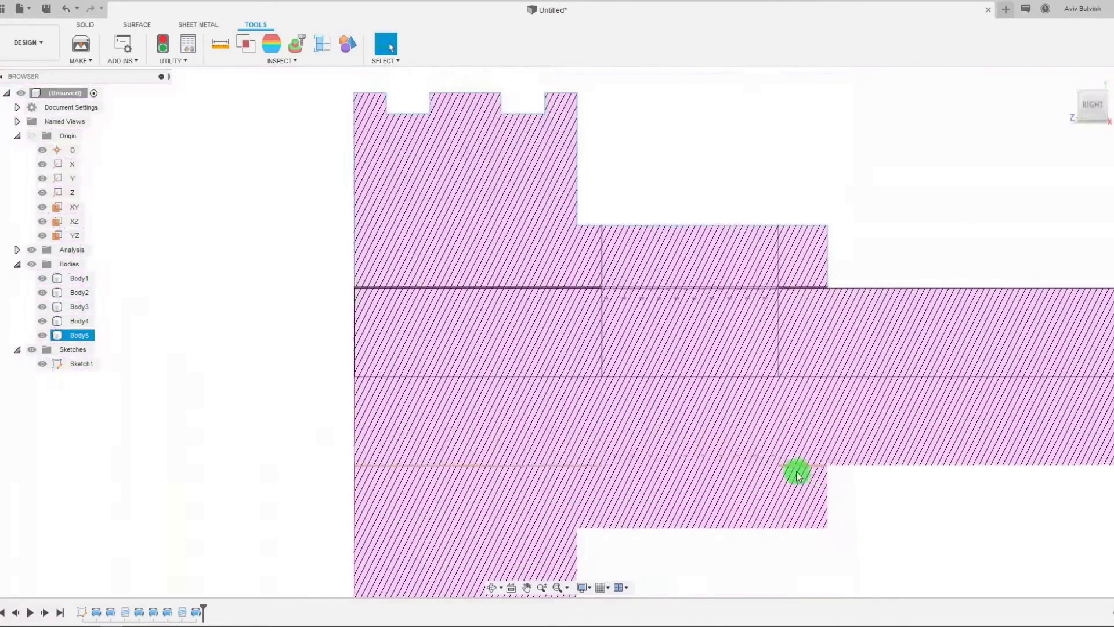
scroll(586, 301, down, 5)
scroll(485, 236, up, 3)
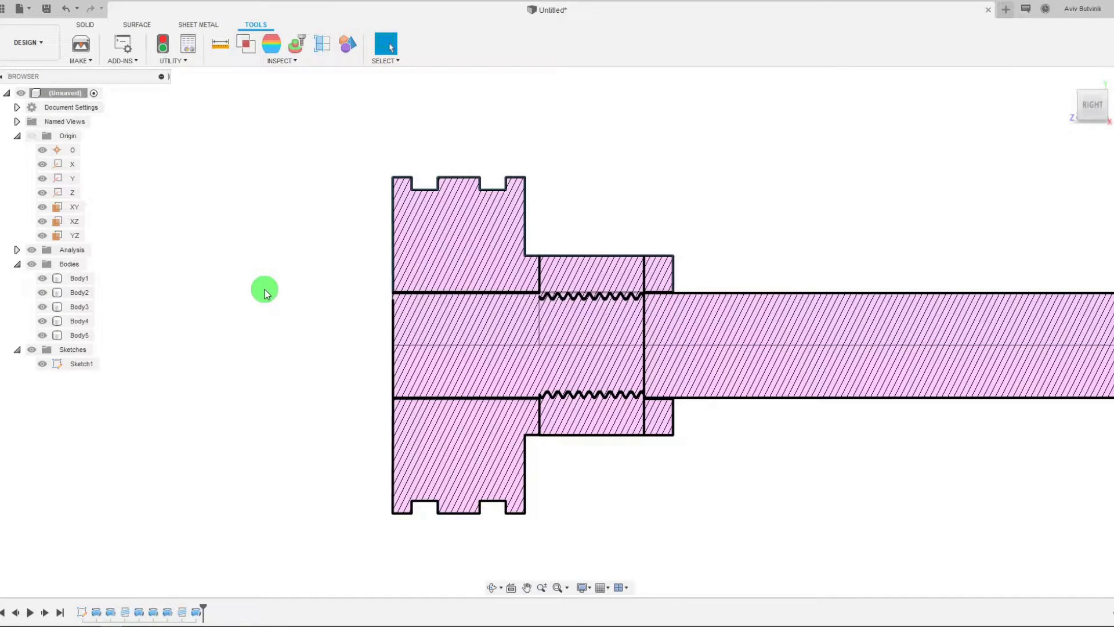
scroll(318, 301, down, 5)
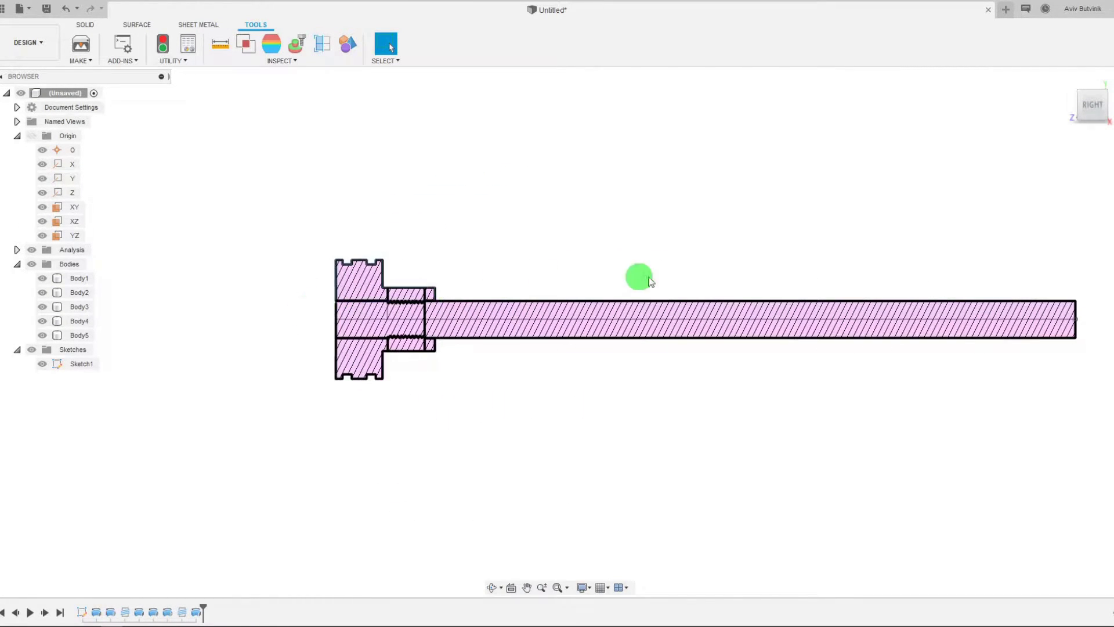
scroll(650, 281, down, 1)
scroll(904, 260, up, 1)
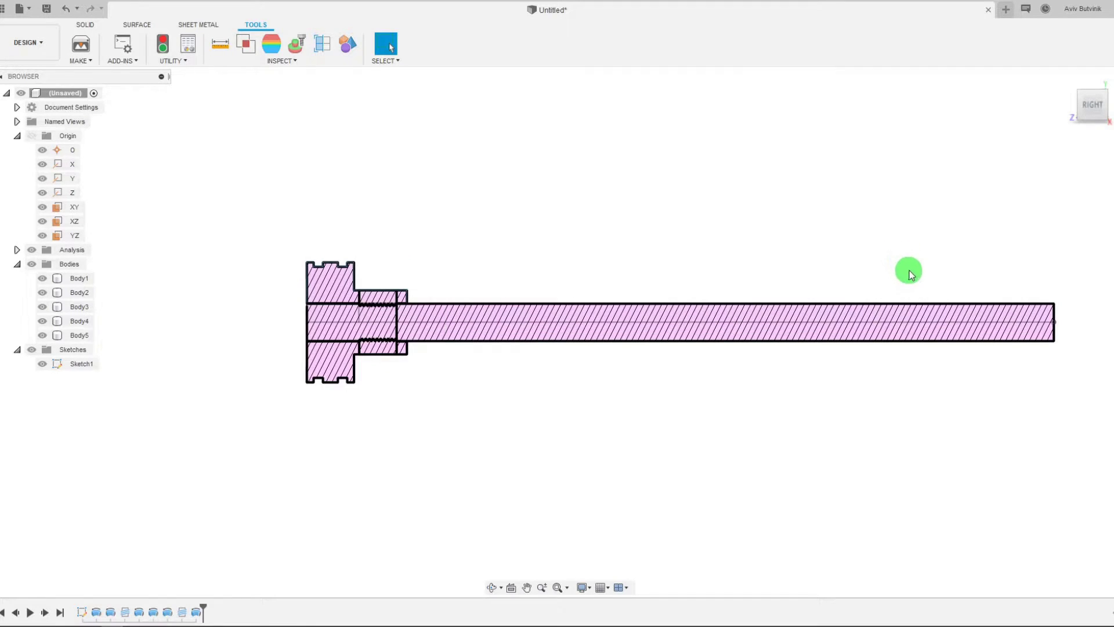
scroll(1002, 274, up, 1)
scroll(854, 283, up, 1)
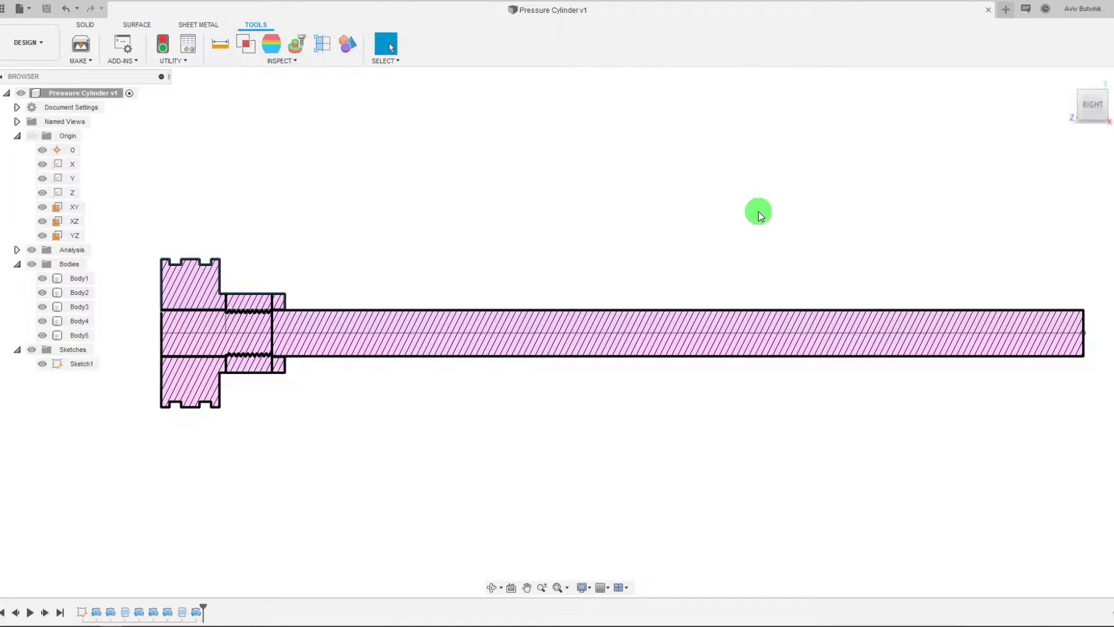
scroll(163, 302, up, 3)
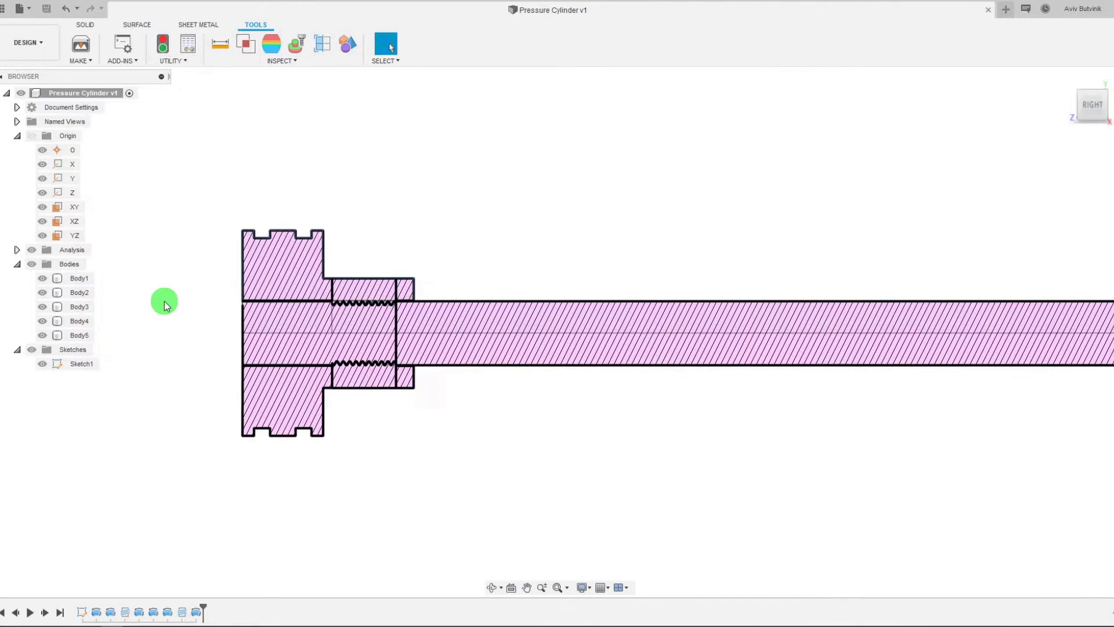
scroll(166, 302, up, 3)
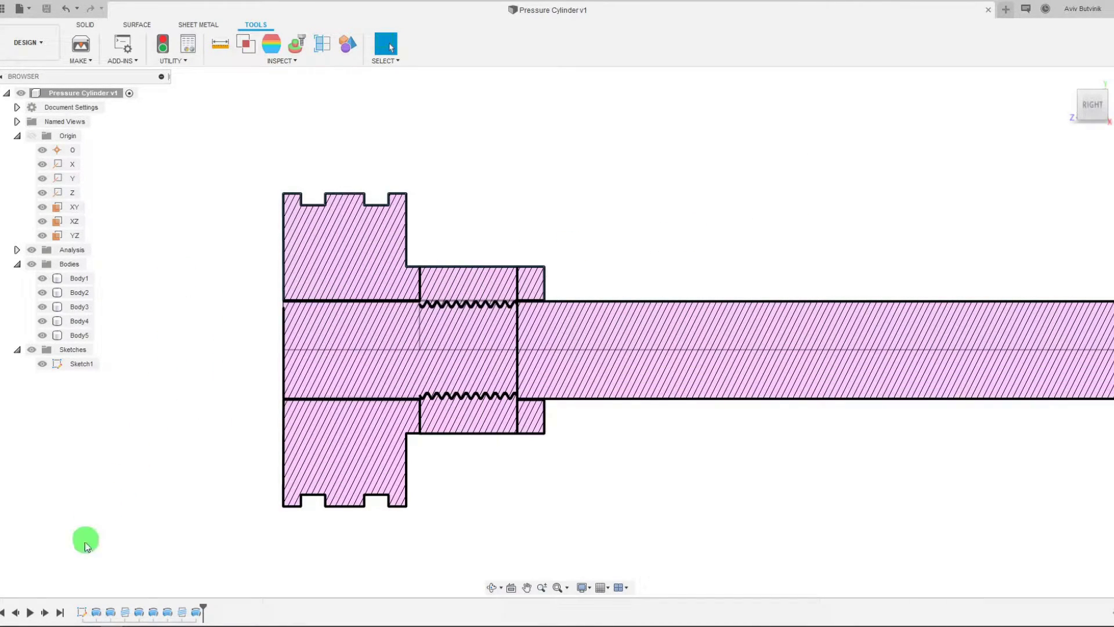
Step: Reopen Sketch1 for editing
right_click(80, 610)
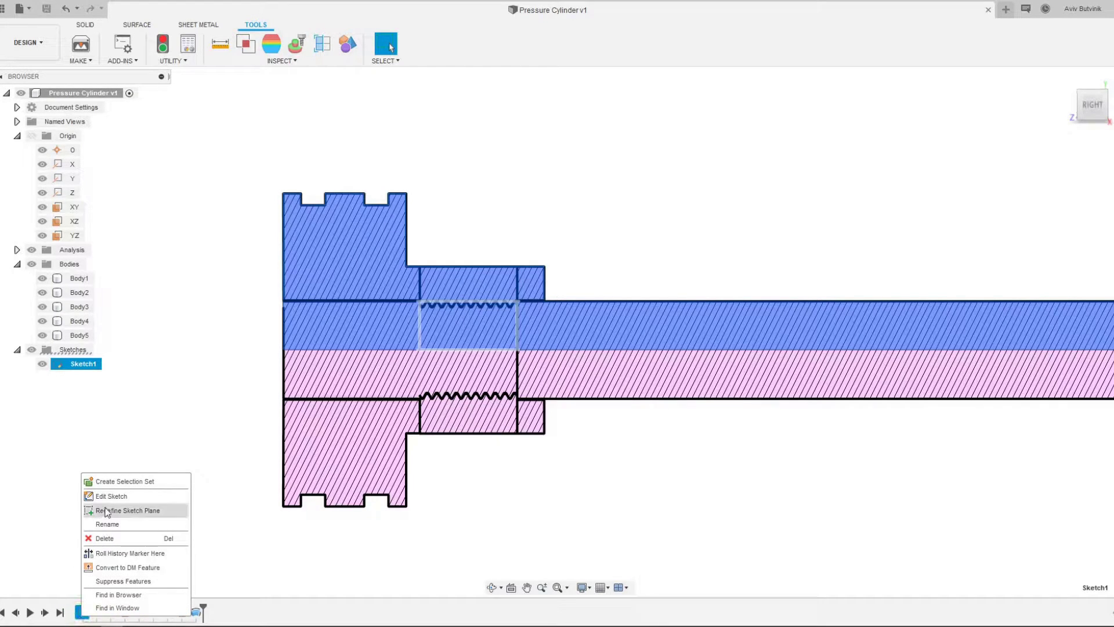
click(108, 501)
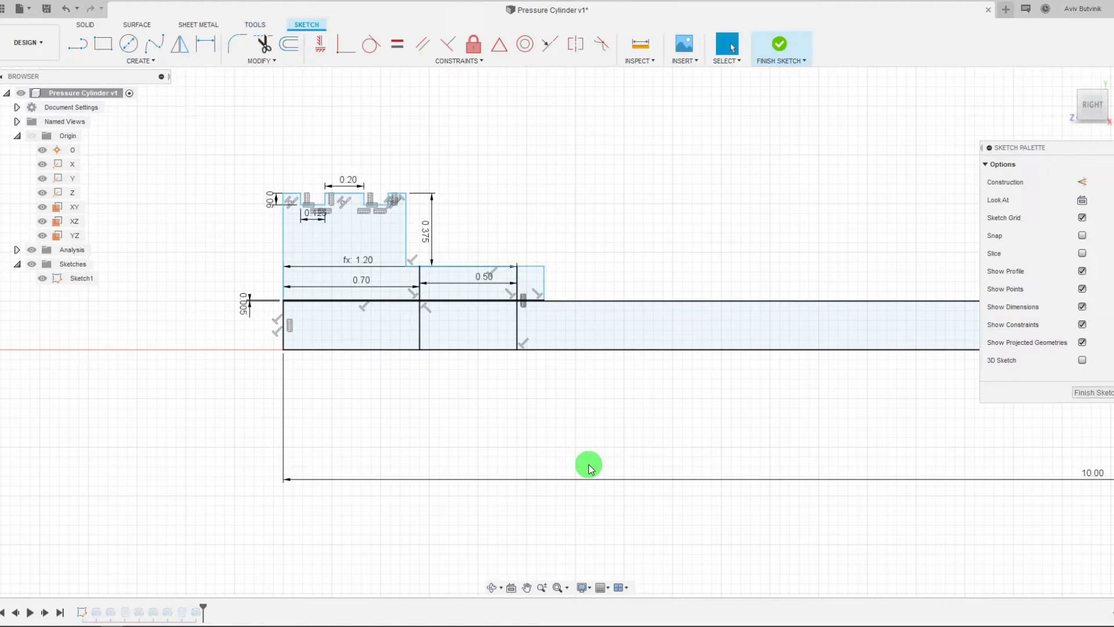
scroll(325, 218, up, 8)
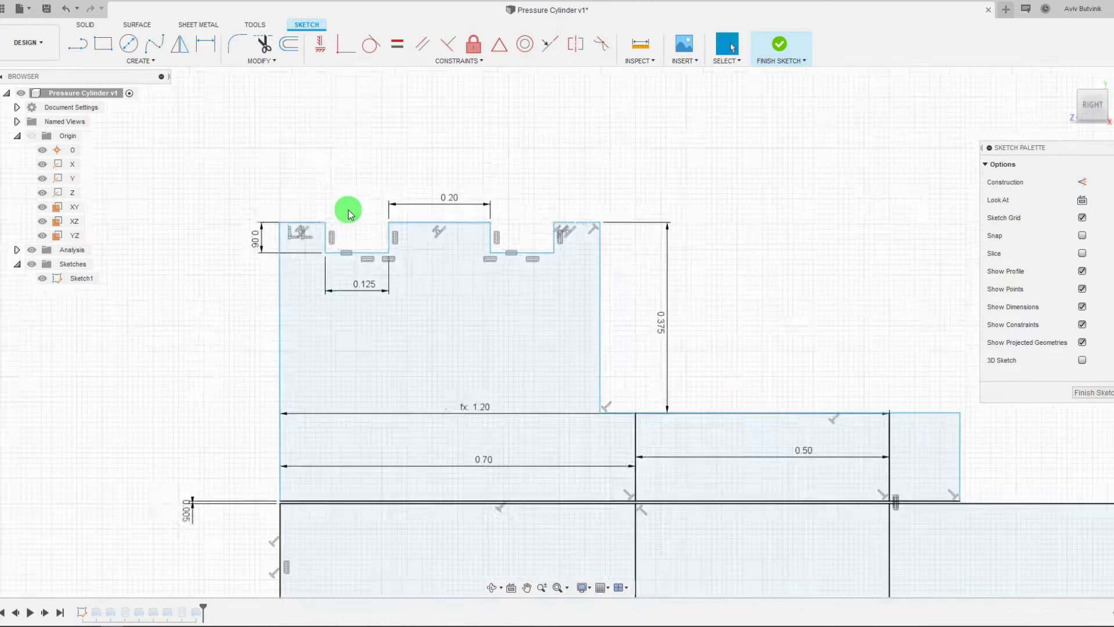
scroll(359, 221, up, 2)
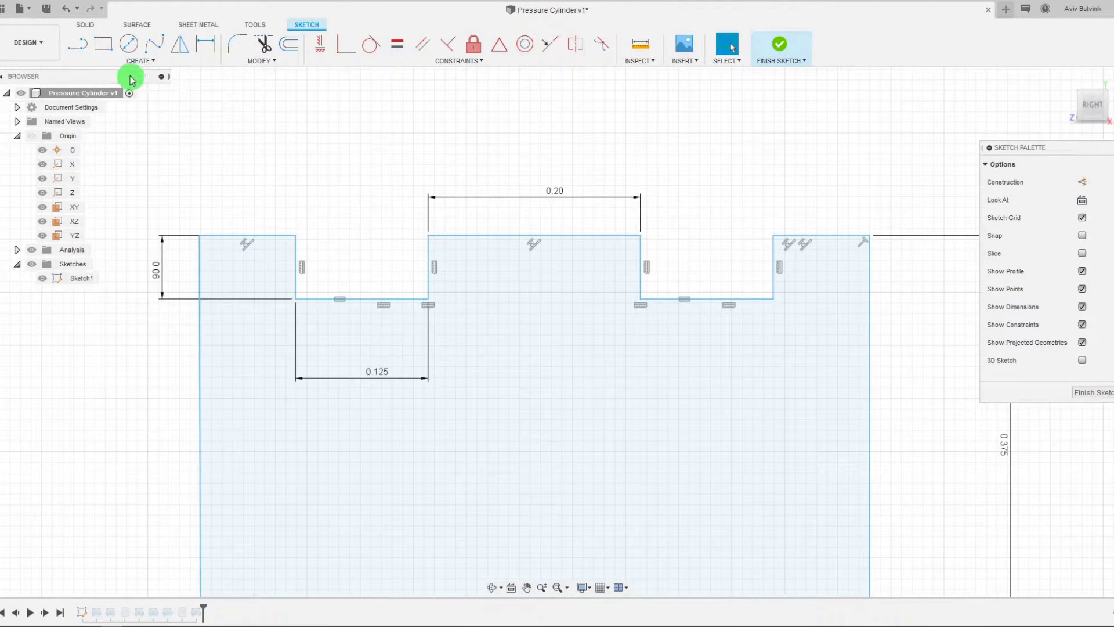
Step: Draw a two-corner rectangle inside the left groove and another inside the right groove
click(105, 45)
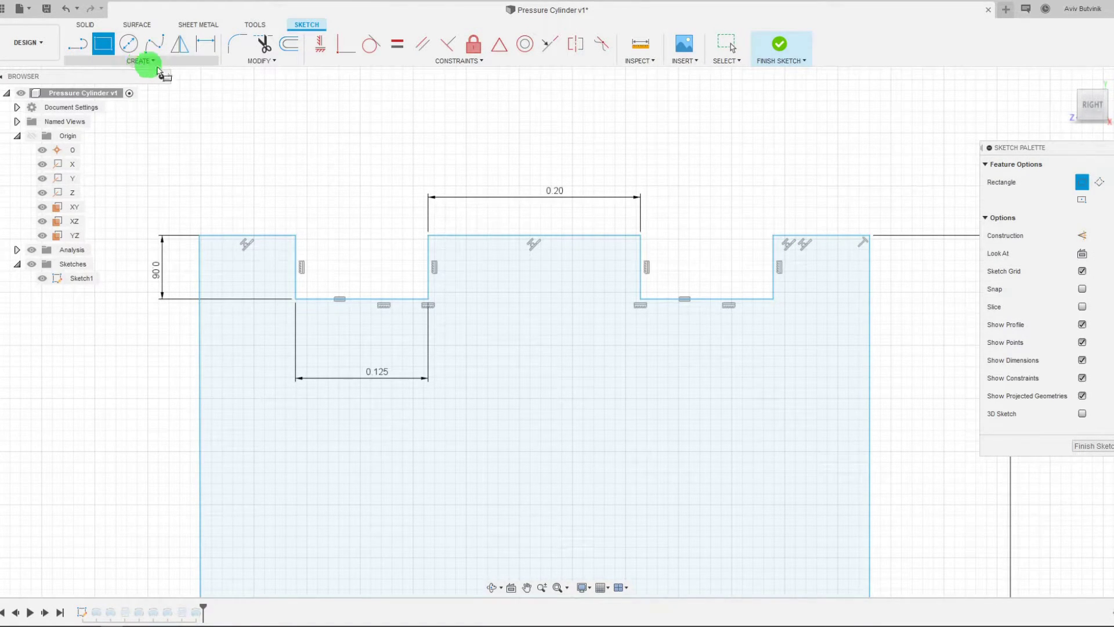
click(420, 293)
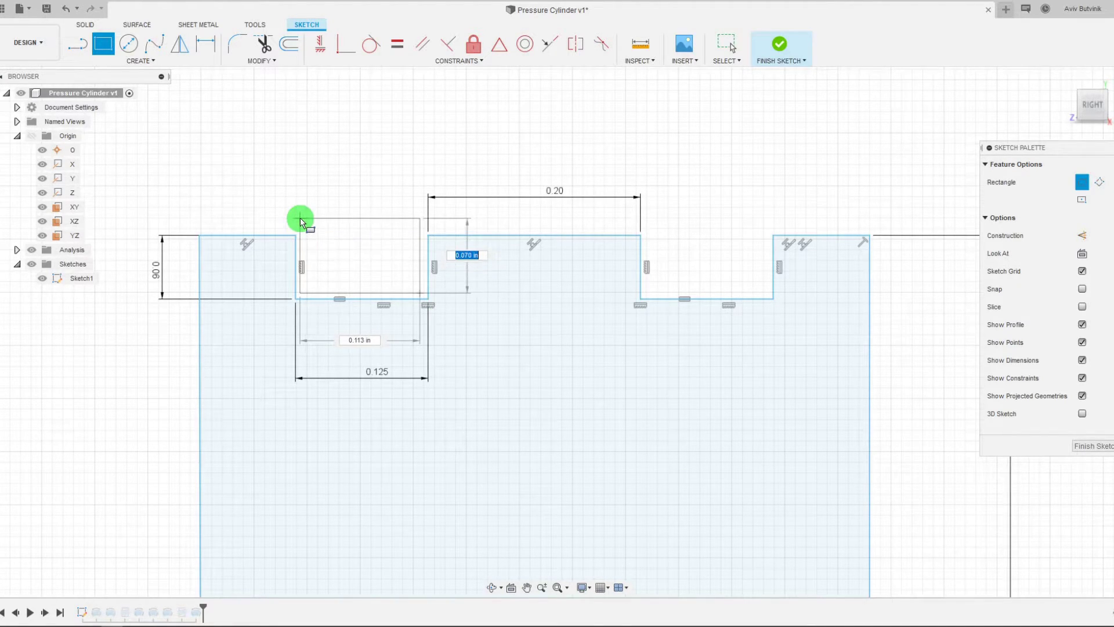
click(301, 218)
key(Escape)
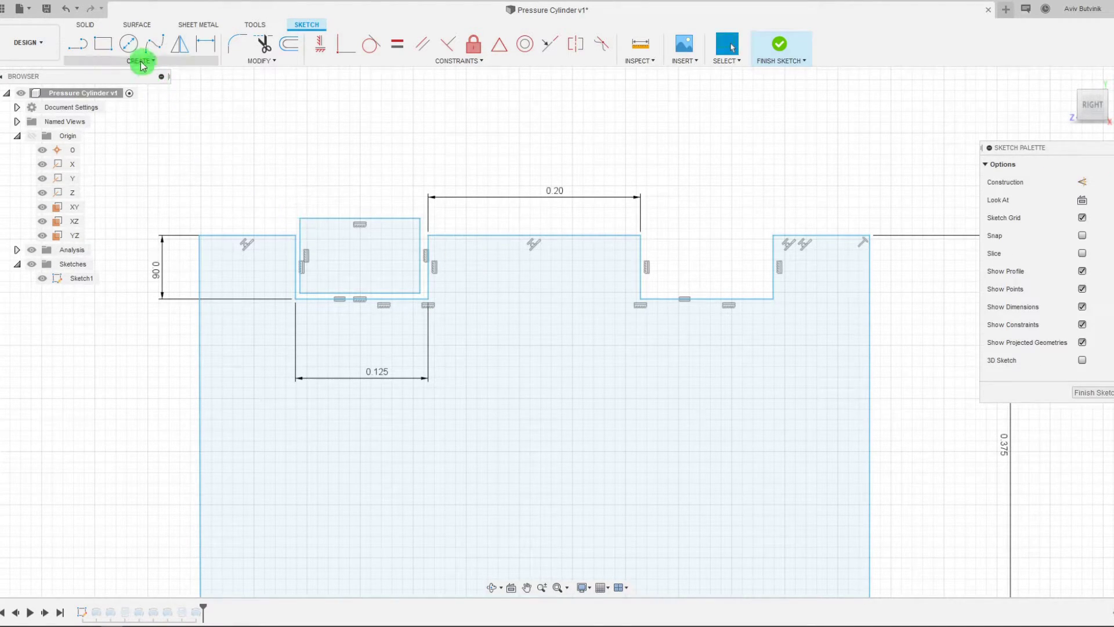
click(104, 44)
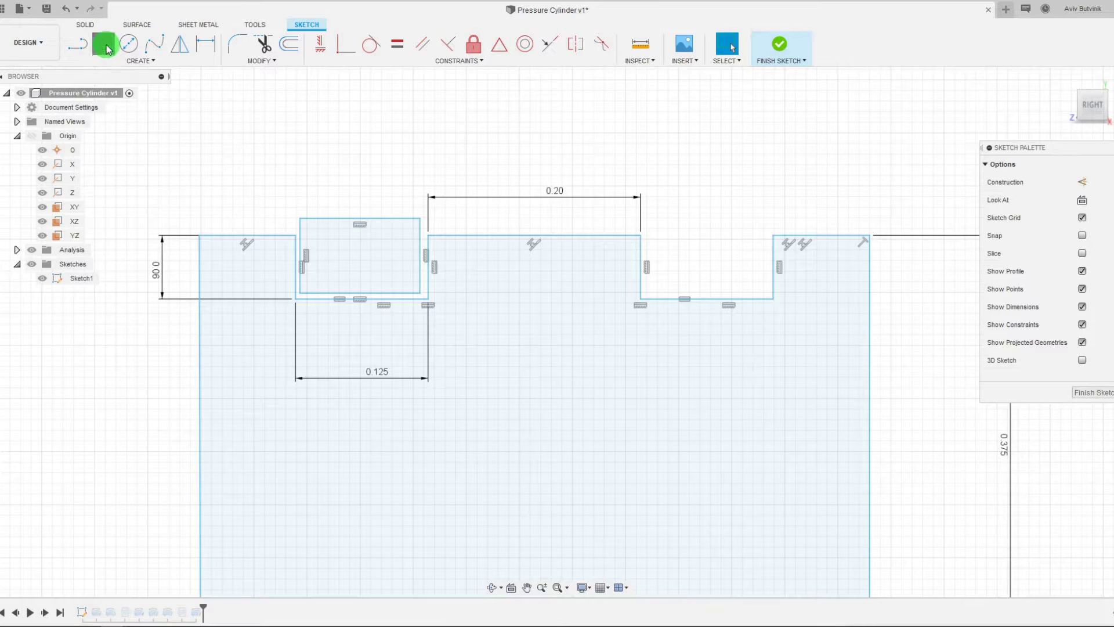
click(765, 295)
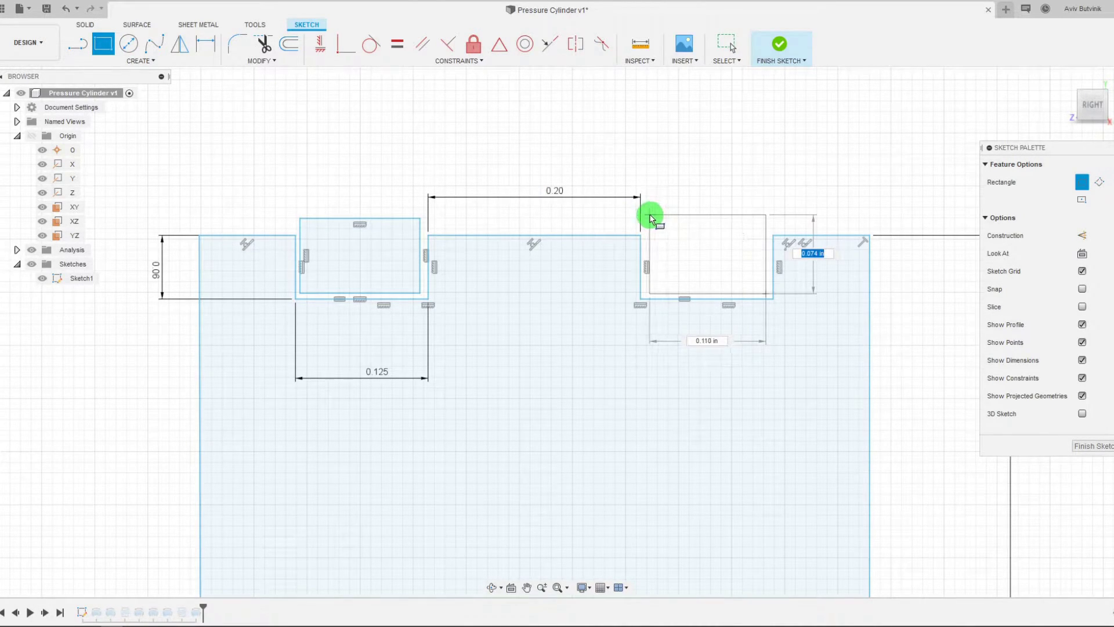
click(650, 215)
key(Escape)
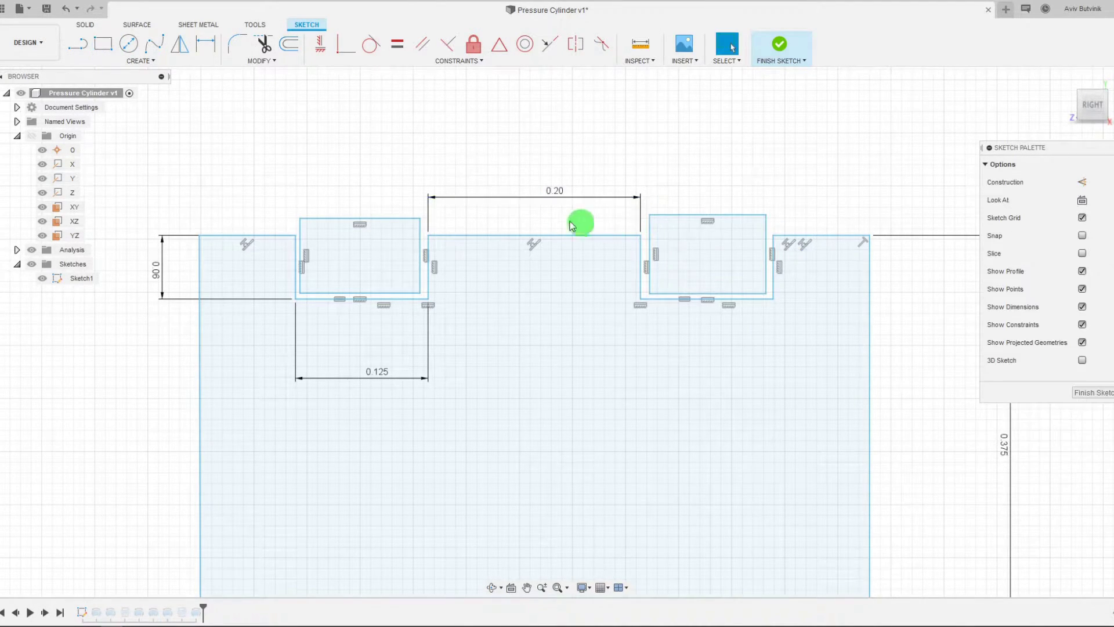
Step: Make the two rectangles' top lines equal and their right edges equal
click(371, 219)
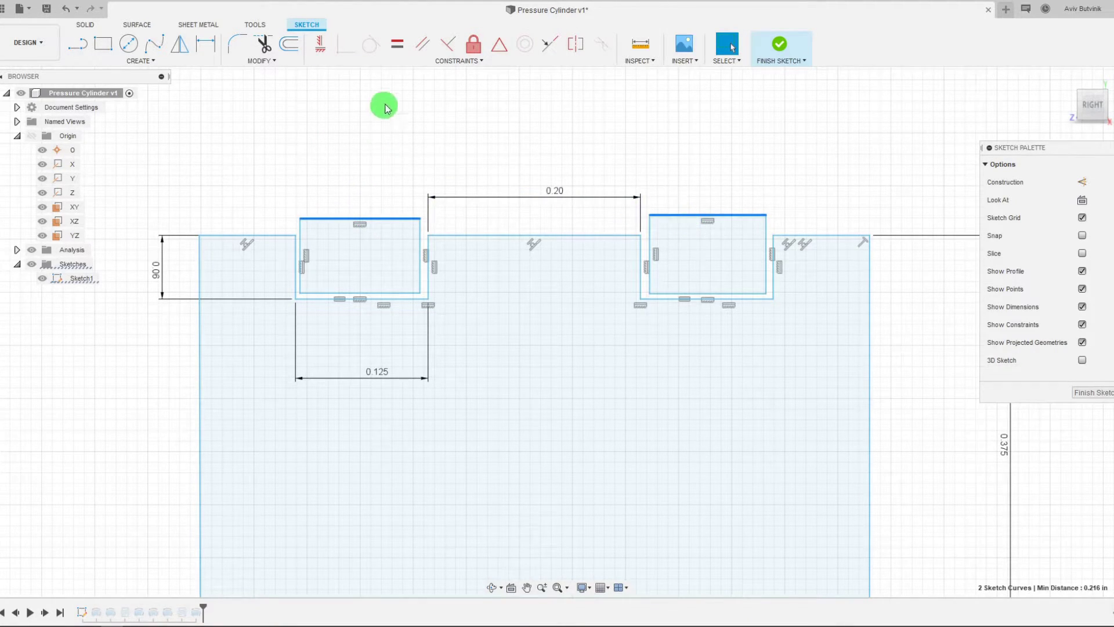
click(399, 47)
click(421, 235)
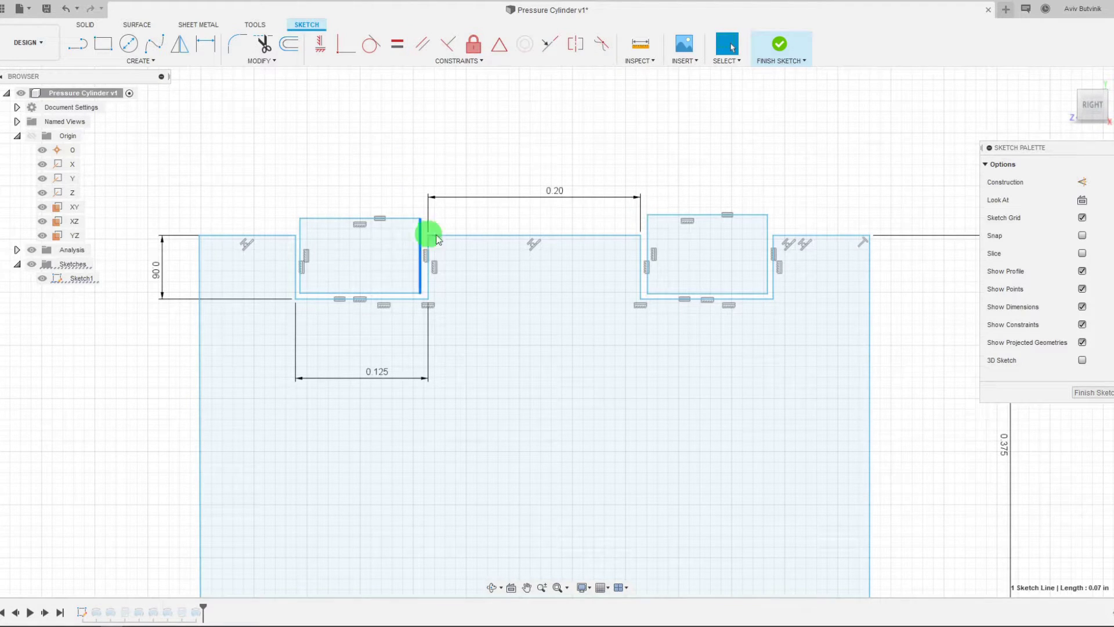
click(765, 235)
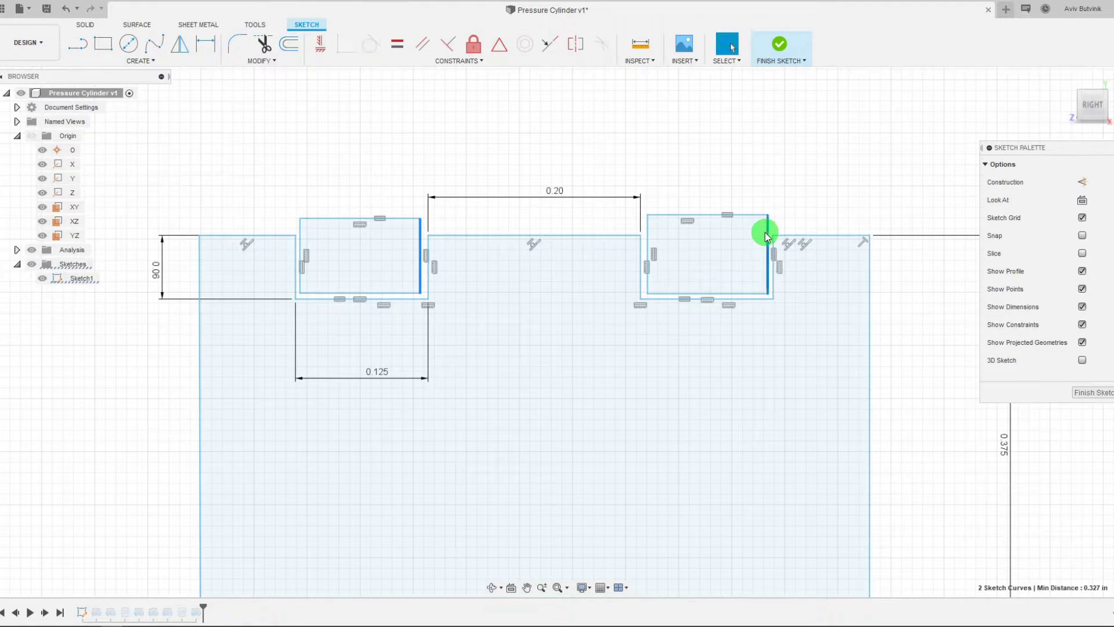
click(403, 44)
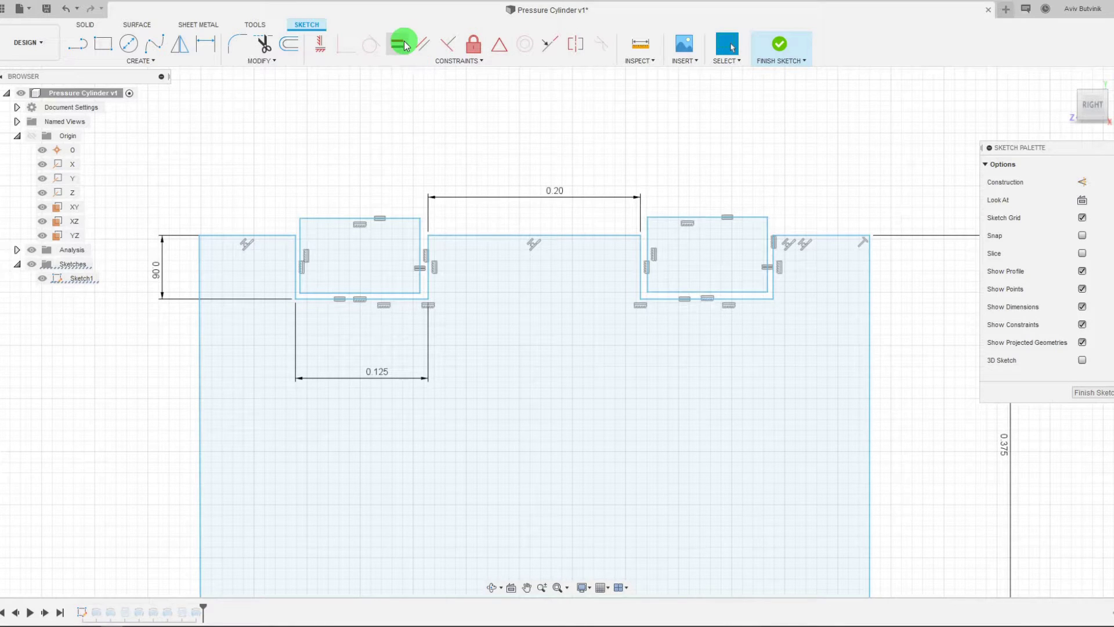
Step: Dimension the right and left side gaps between the right-groove rectangle and the groove walls
click(754, 281)
scroll(760, 283, up, 2)
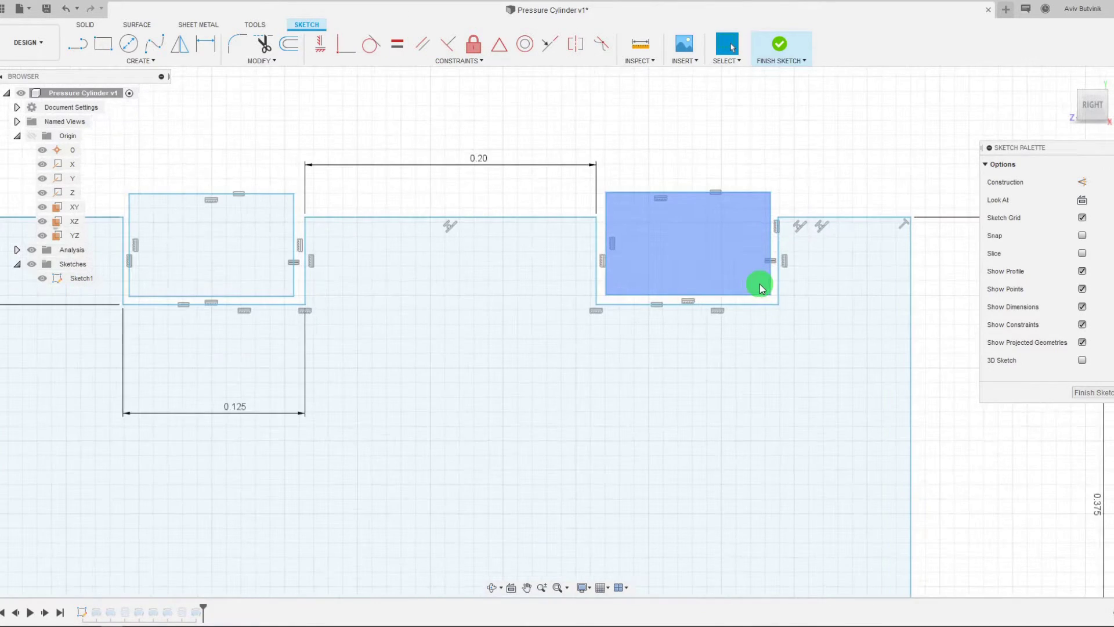
scroll(760, 284, up, 1)
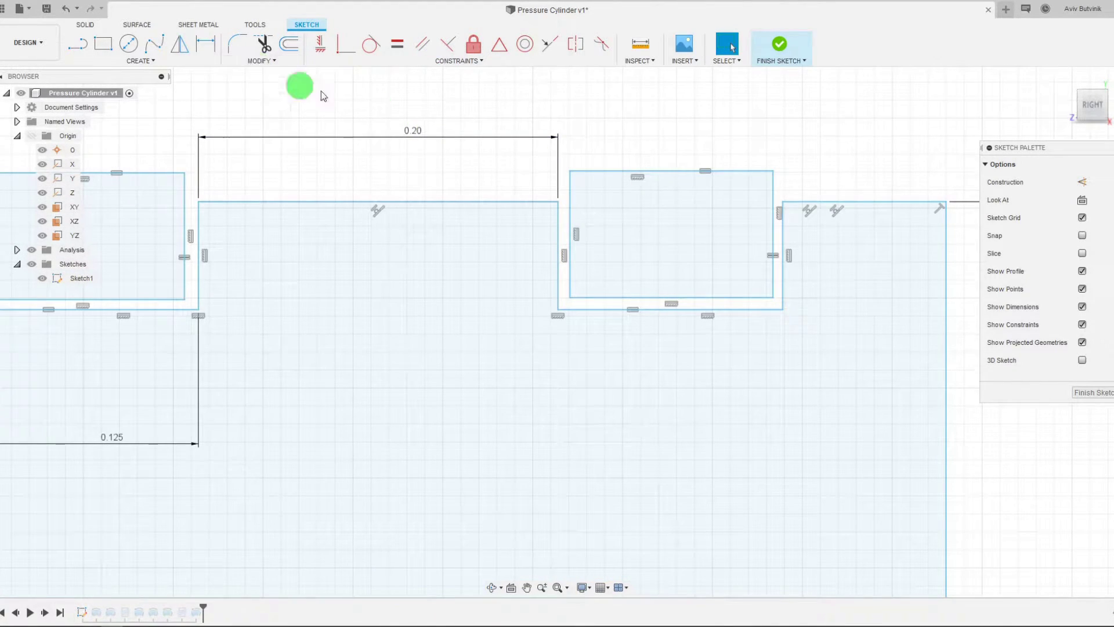
click(210, 44)
click(774, 272)
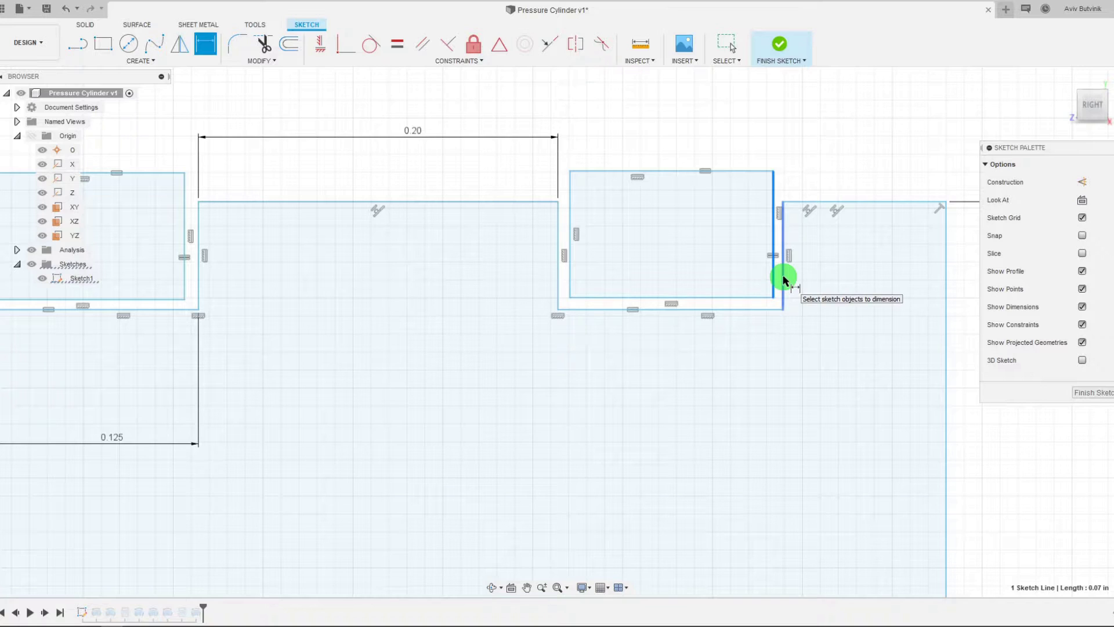
click(784, 280)
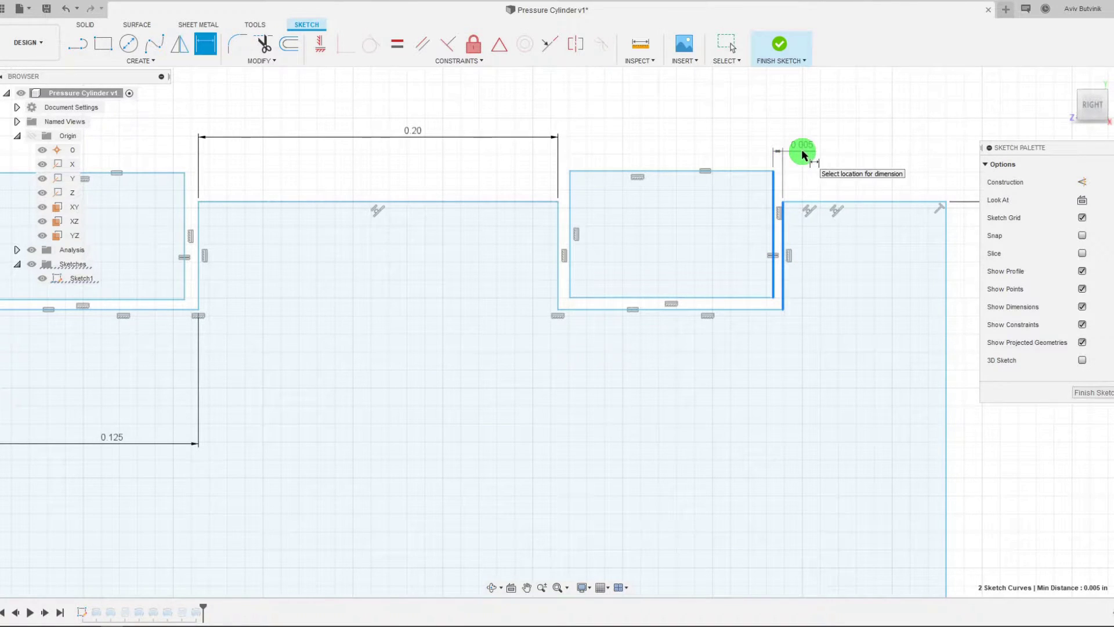
click(803, 153)
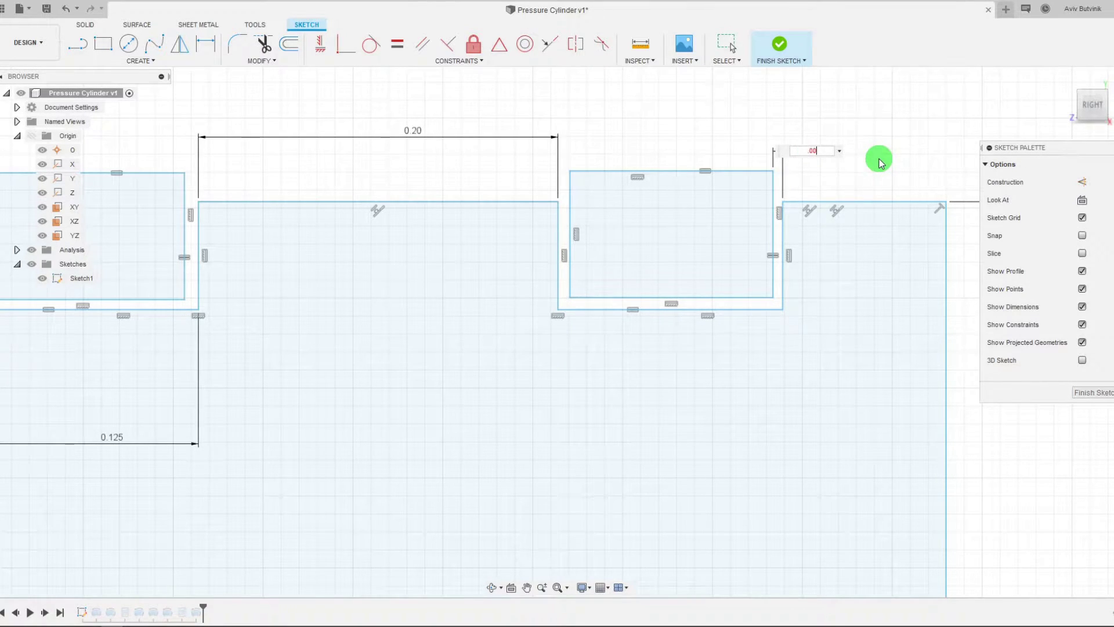
key(Return)
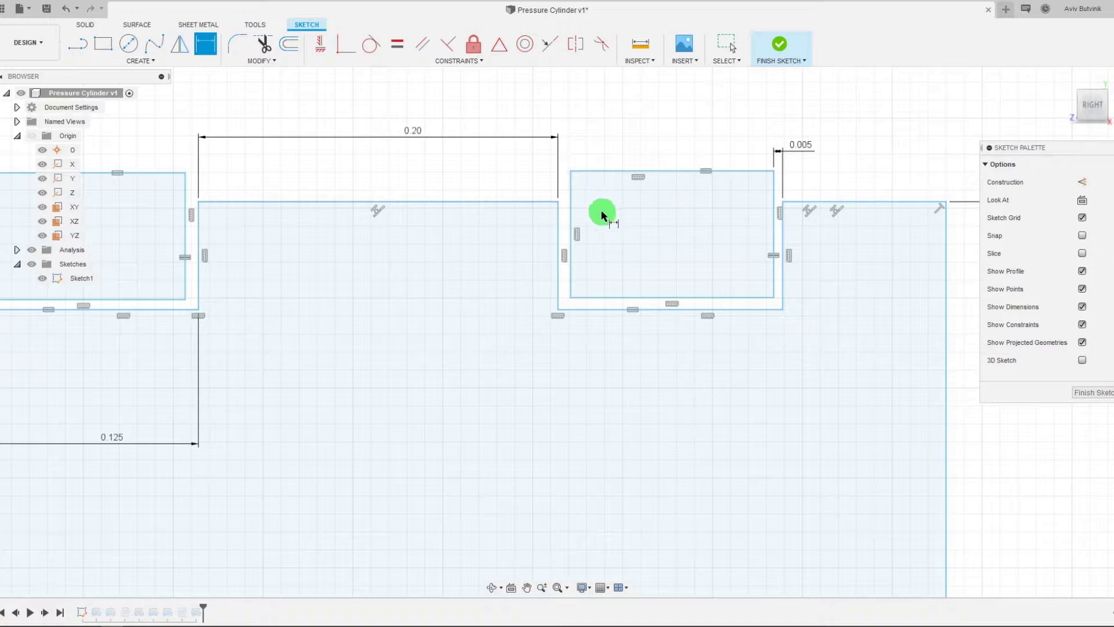
click(560, 221)
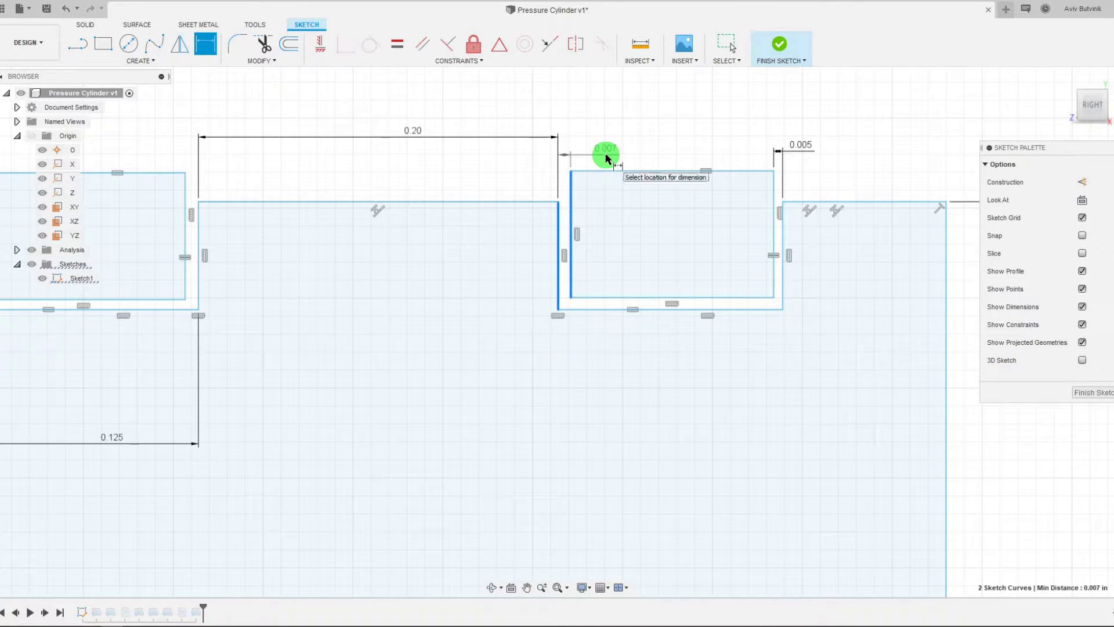
click(605, 158)
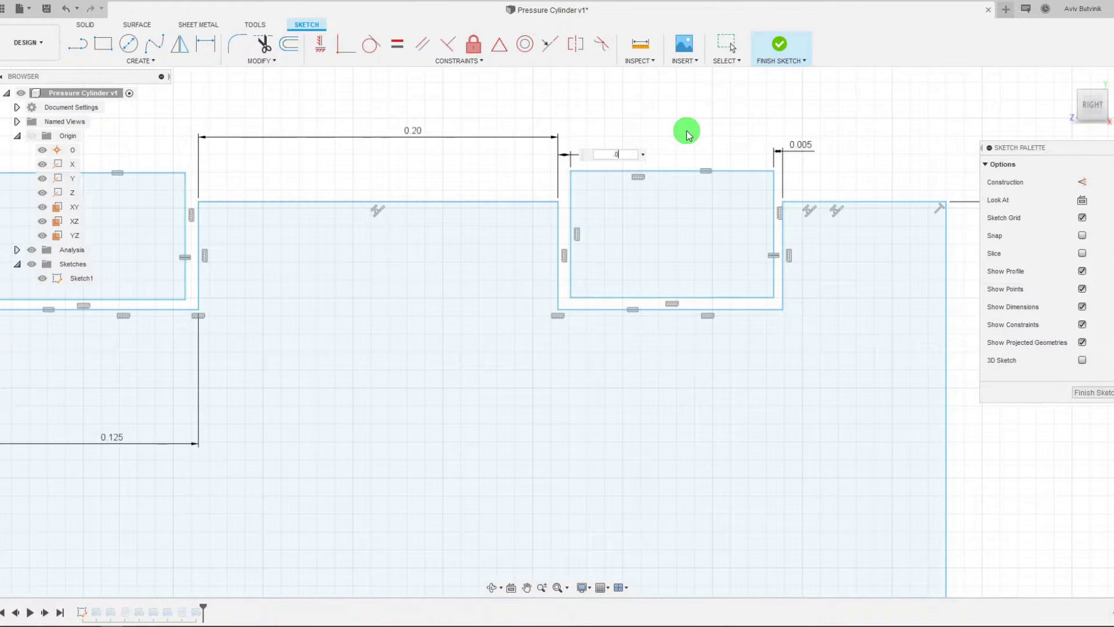
key(Escape)
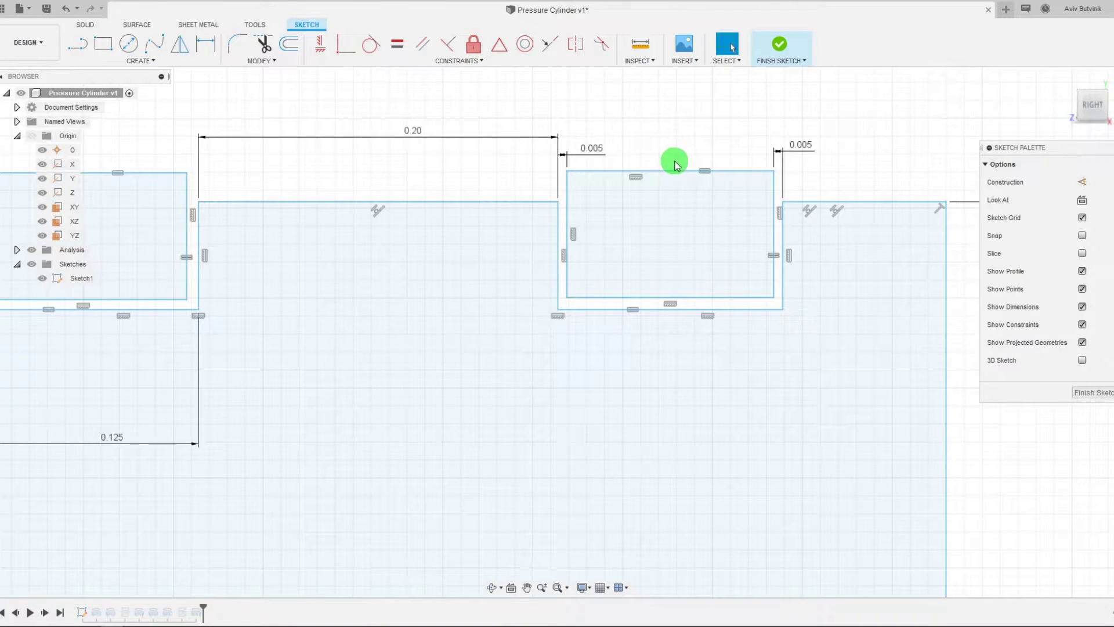
Step: Set the right gap to 0.001 in and link the left gap to it
scroll(682, 148, down, 2)
scroll(659, 112, up, 2)
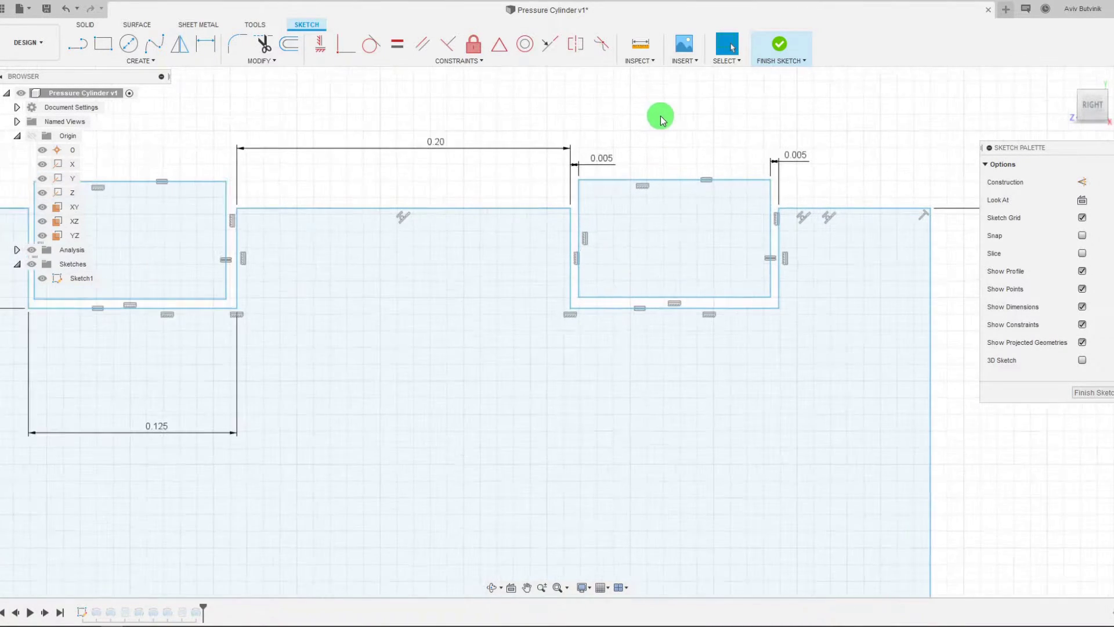
double_click(800, 158)
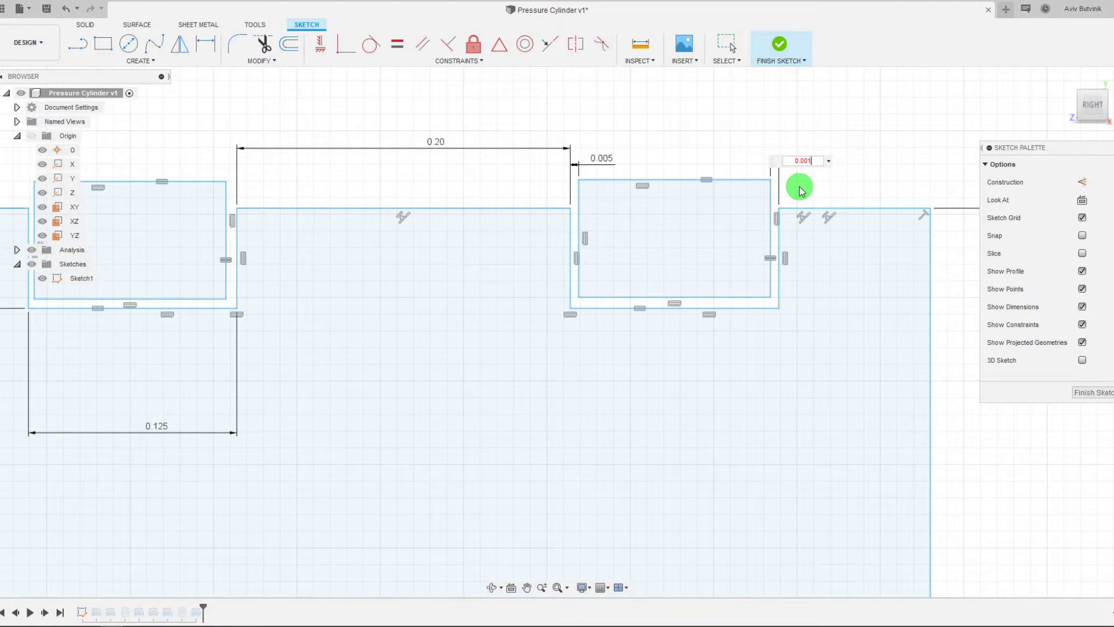
text(0.001)
key(Return)
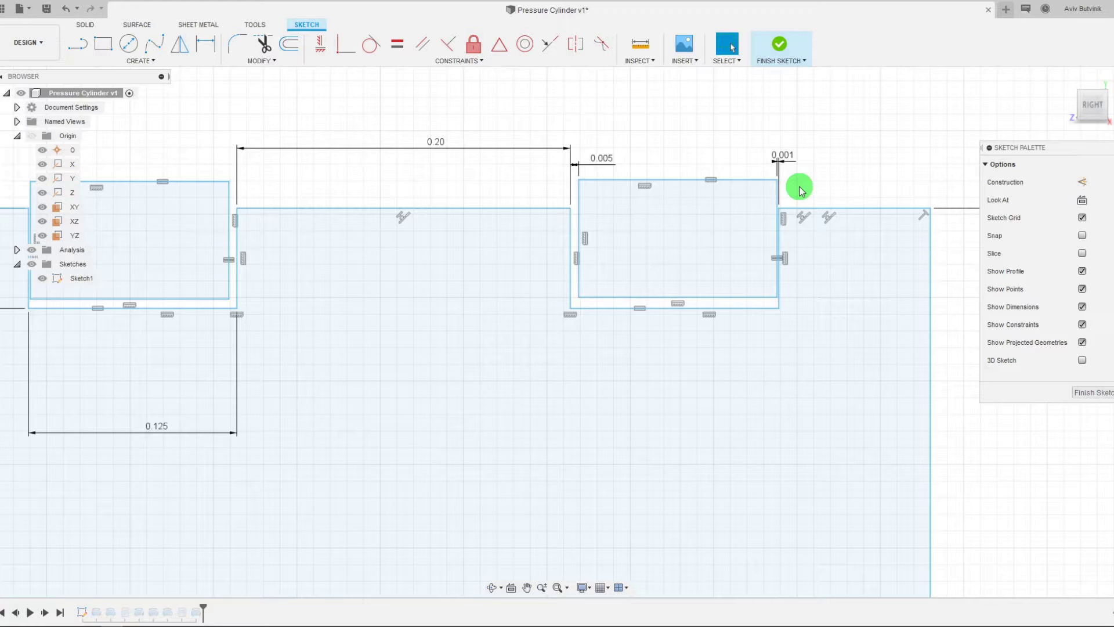
double_click(601, 158)
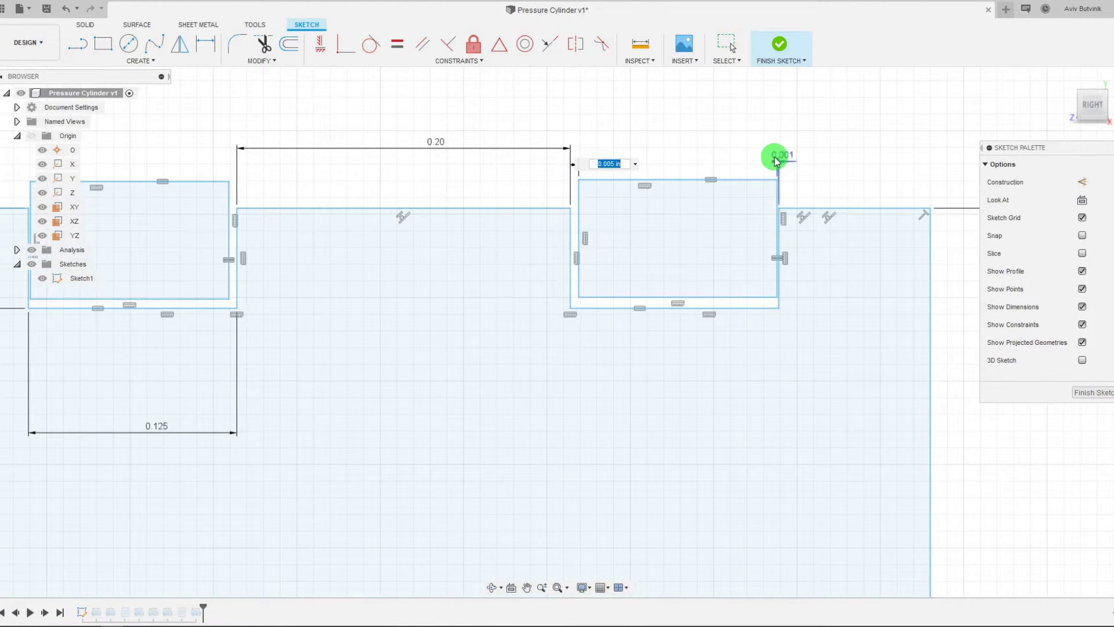
key(Return)
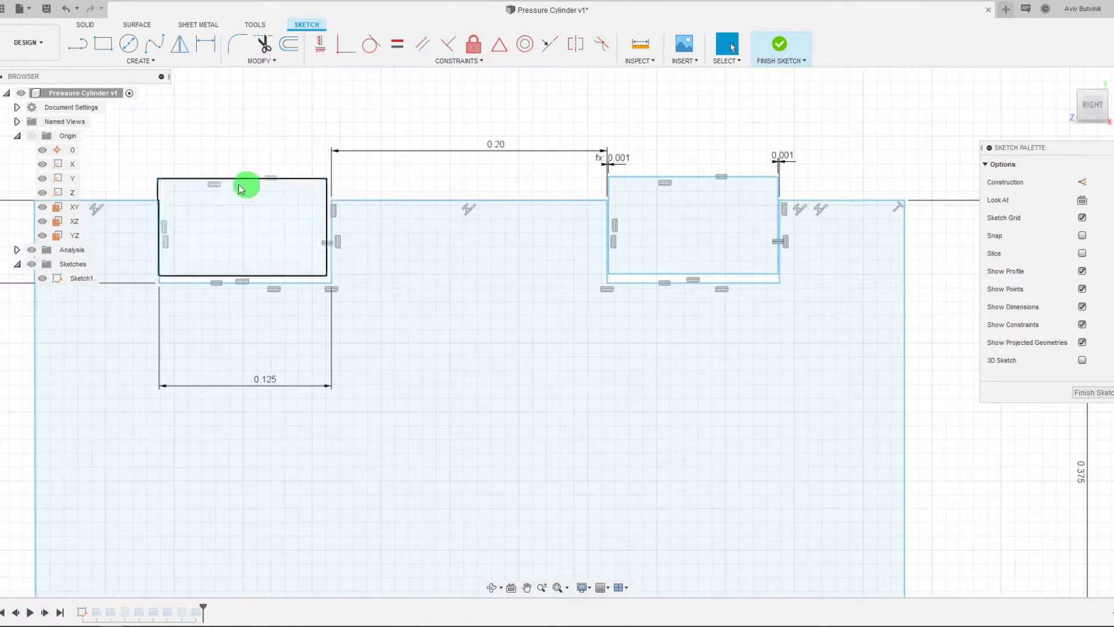
Step: Dimension the left-groove rectangle's side gap, linked to the 0.001 gap value
click(204, 43)
click(358, 233)
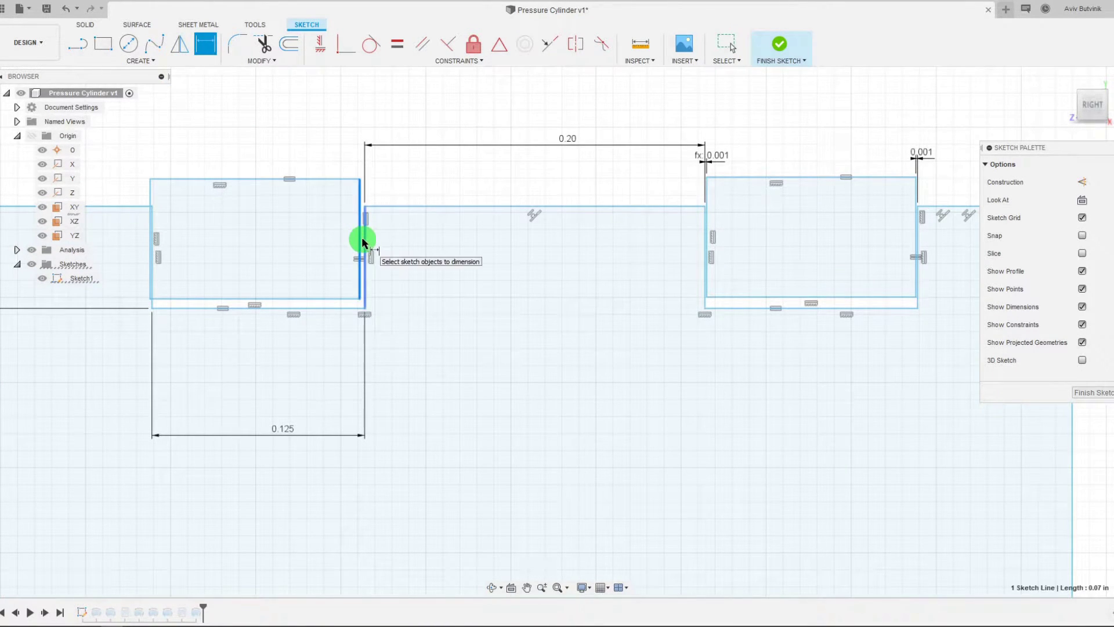
click(364, 238)
click(333, 143)
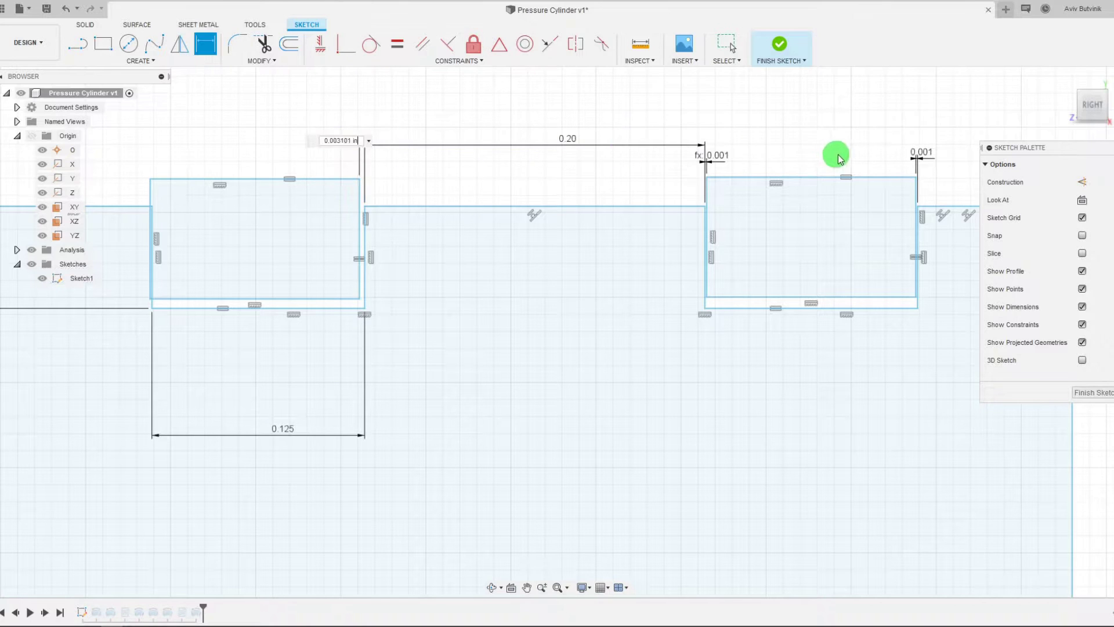
click(920, 154)
key(Return)
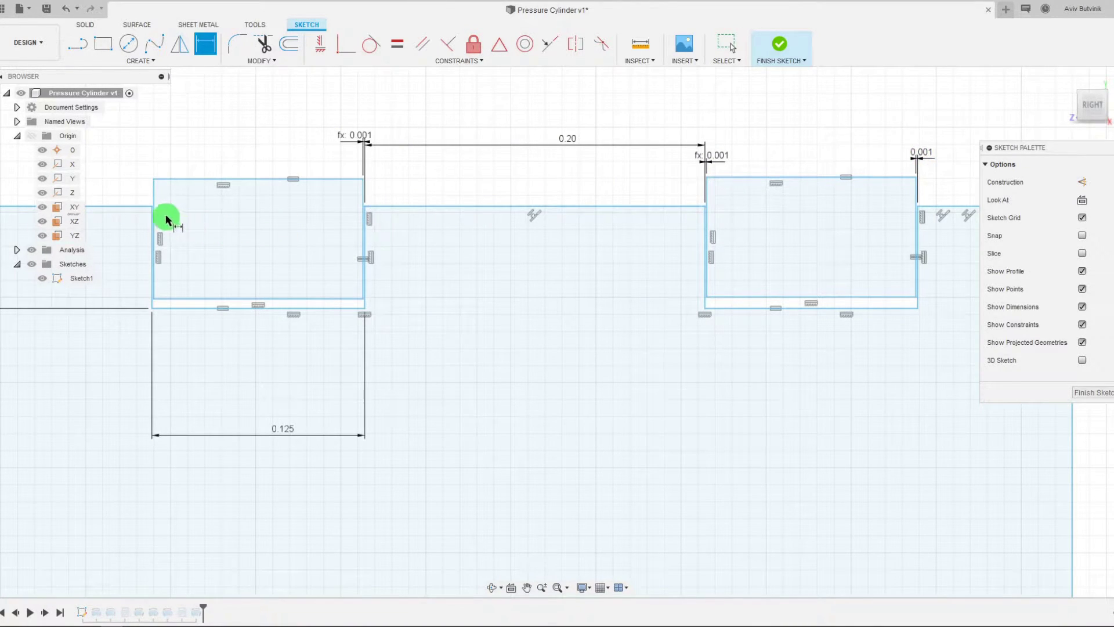
scroll(836, 291, up, 3)
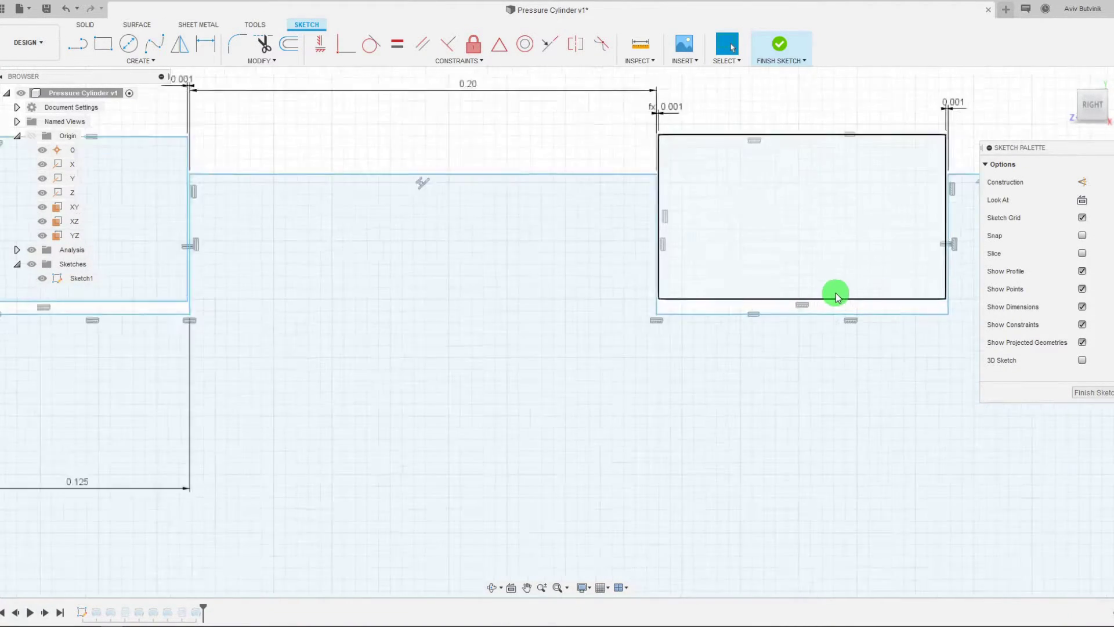
key(Escape)
scroll(722, 249, down, 4)
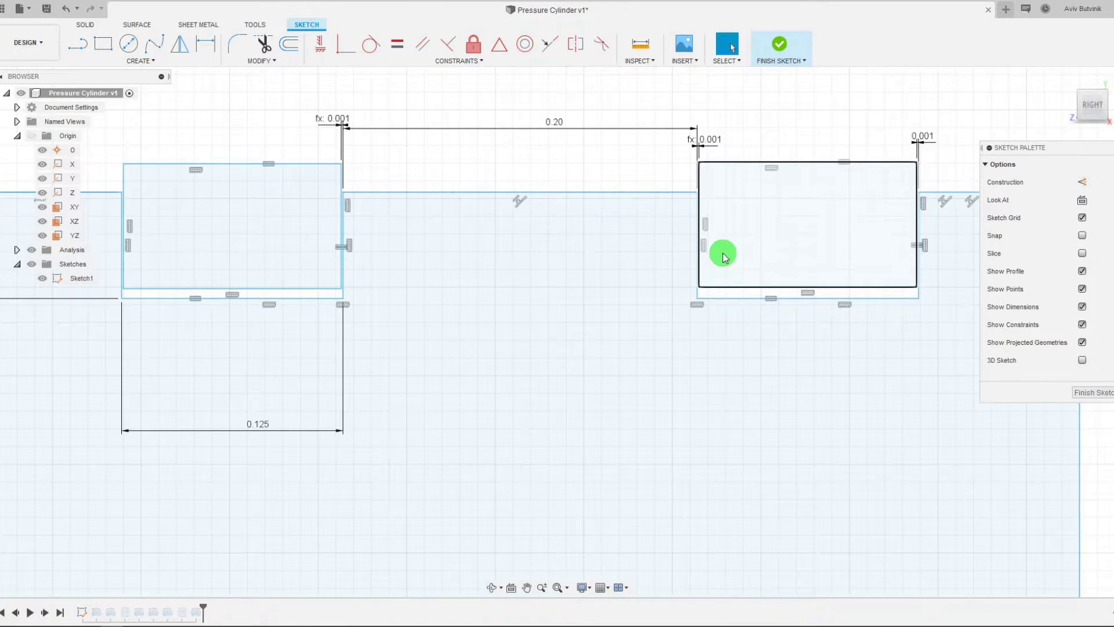
Step: Raise the rectangles' bottom edges and set both bottom gaps to 0.001 (d17)
click(731, 300)
drag(731, 300, 731, 292)
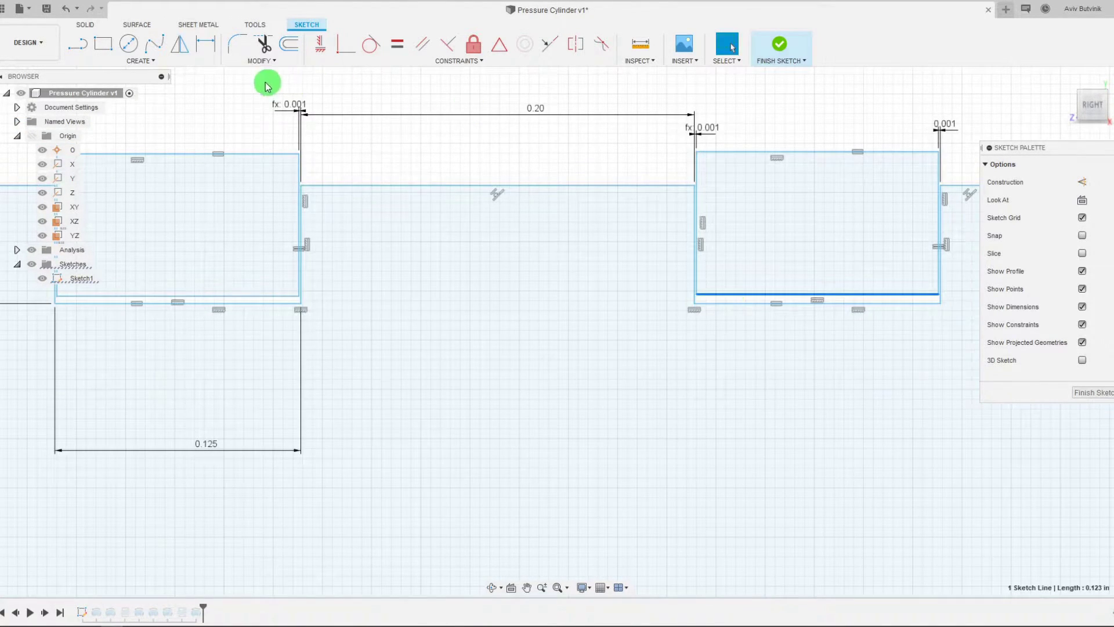
click(200, 47)
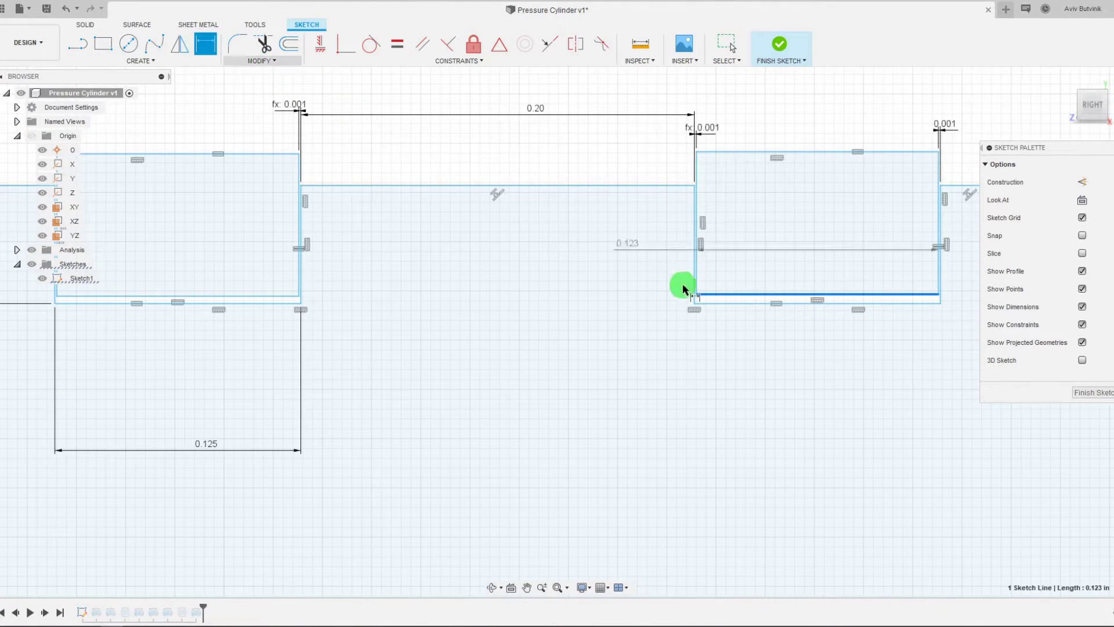
click(709, 301)
click(660, 337)
scroll(656, 307, down, 1)
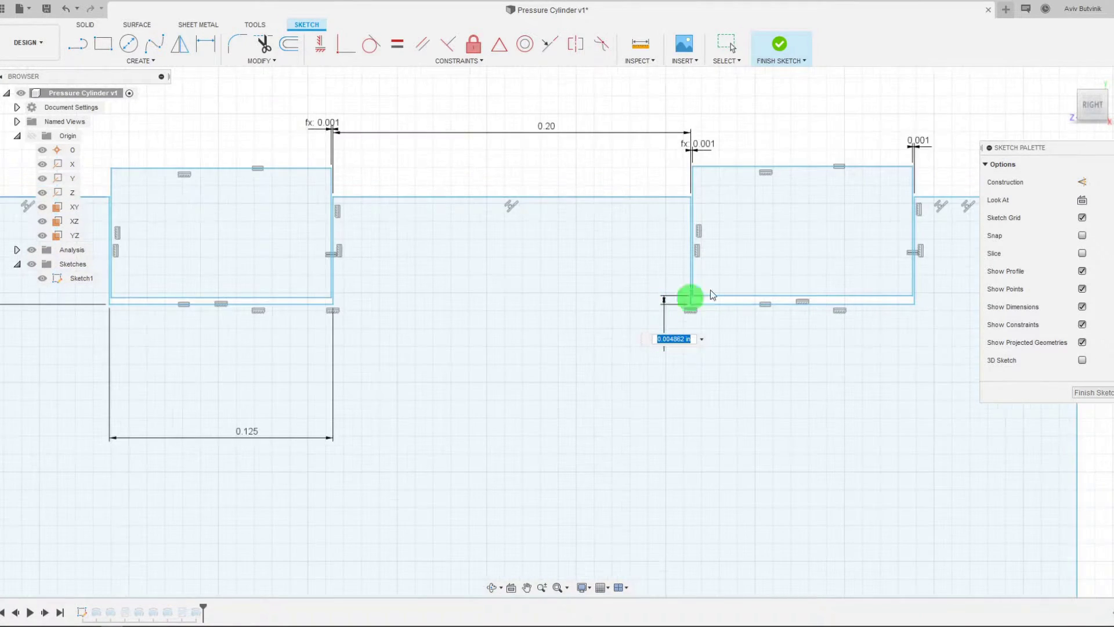
key(Return)
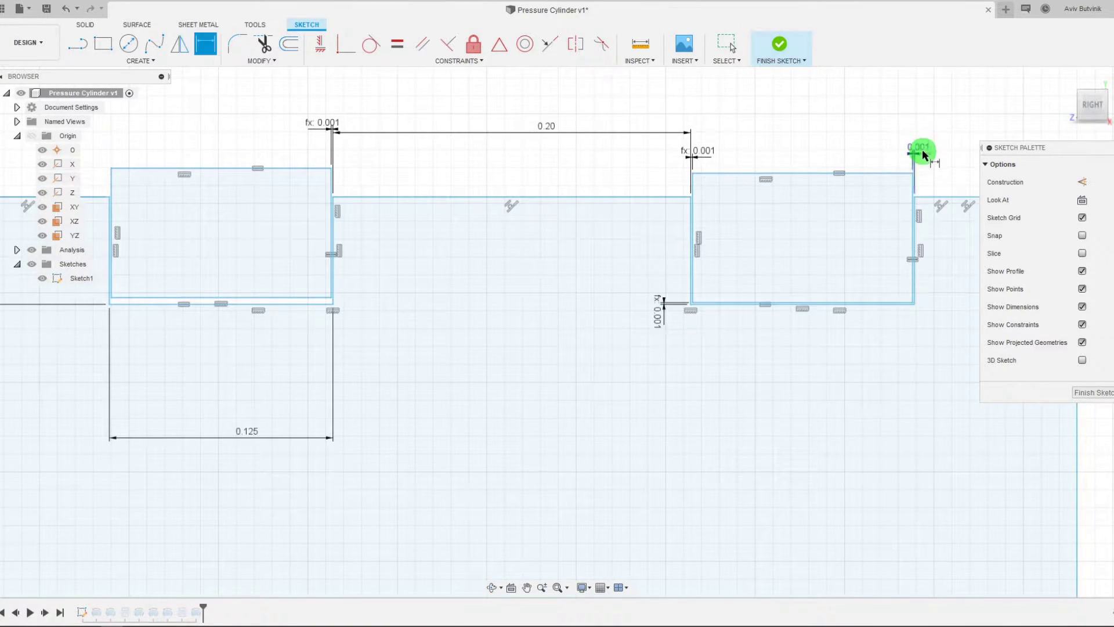
click(318, 300)
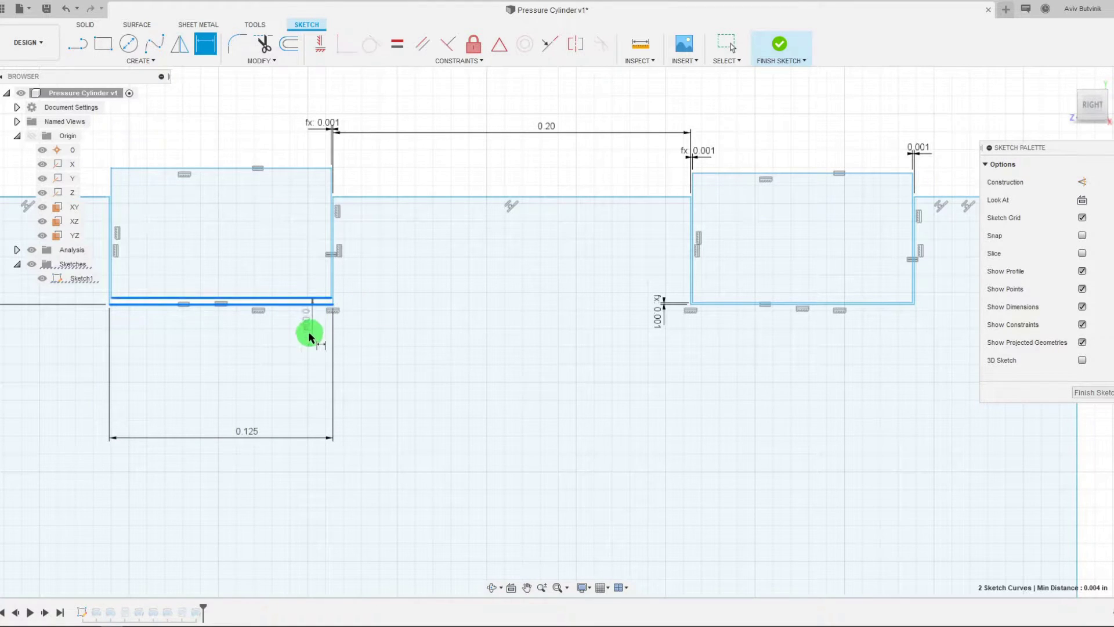
click(330, 331)
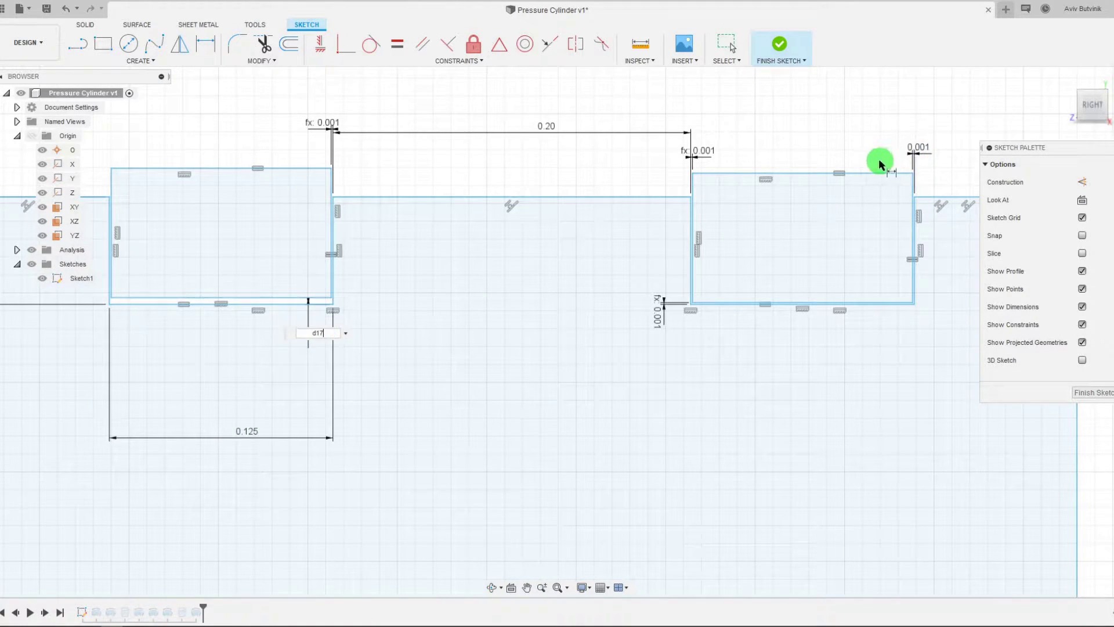
text(d17)
key(Return)
Step: Finish Sketch1 and switch to the SOLID tools
scroll(720, 226, down, 1)
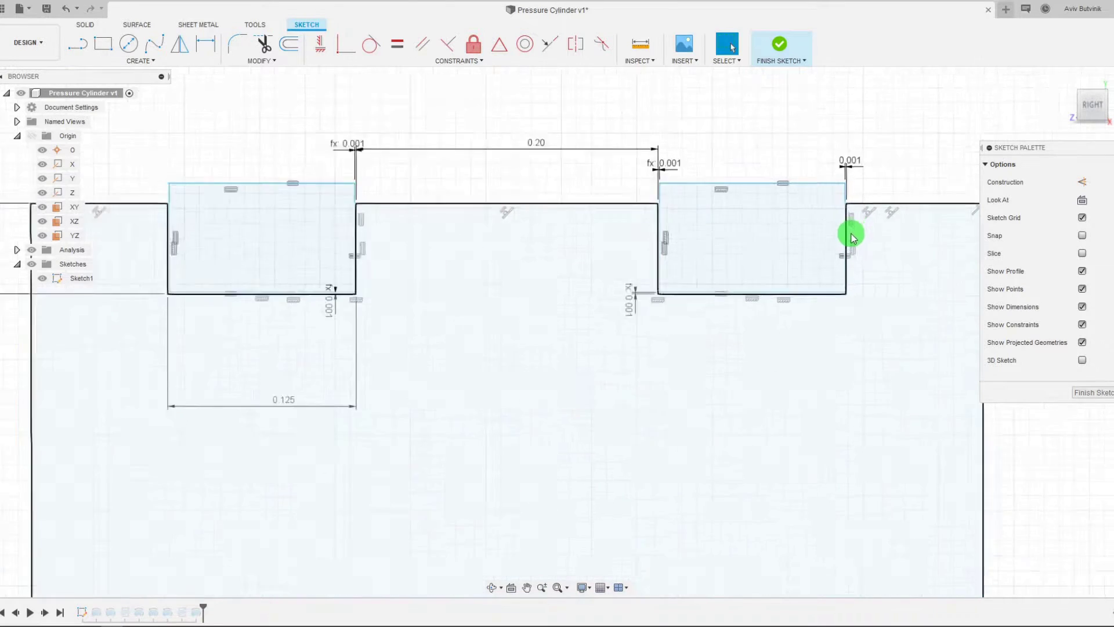
scroll(775, 194, up, 1)
scroll(781, 199, down, 2)
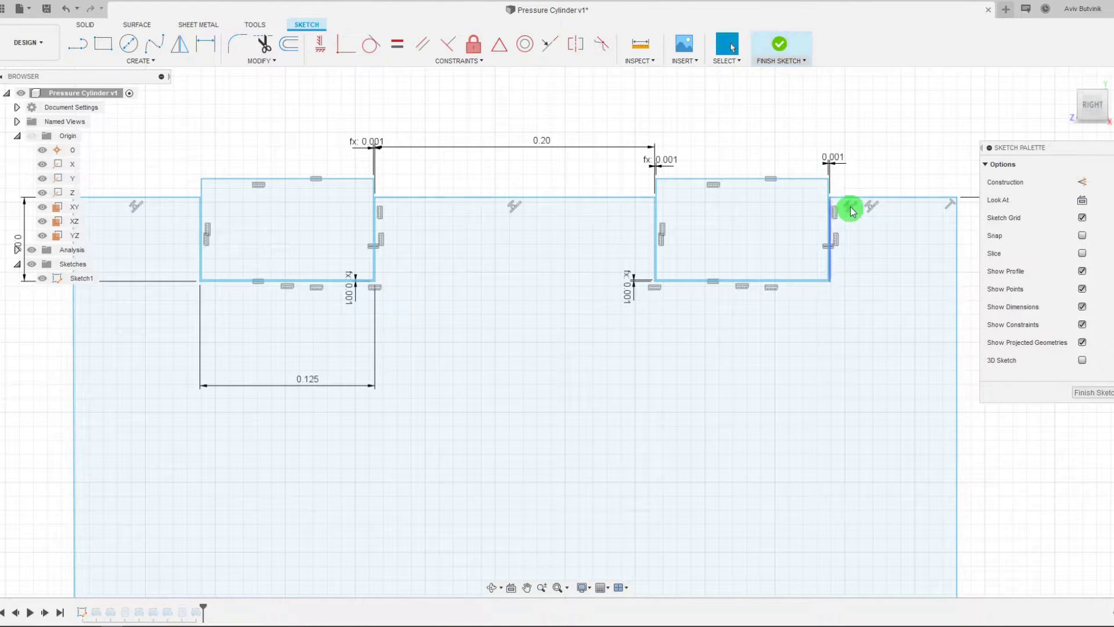
scroll(847, 209, up, 4)
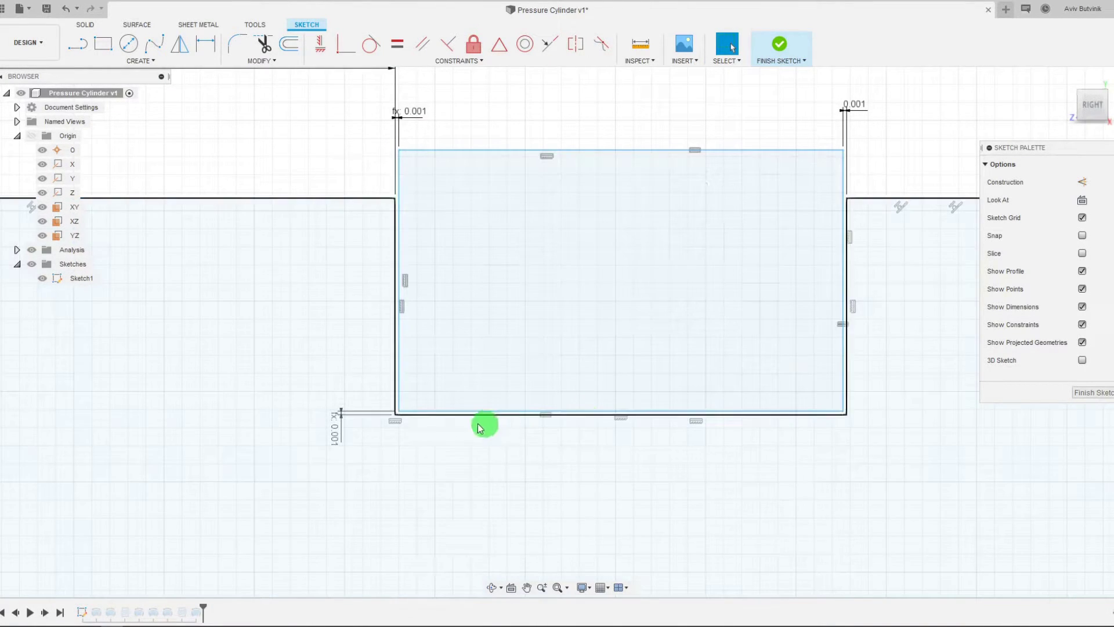
scroll(771, 278, down, 5)
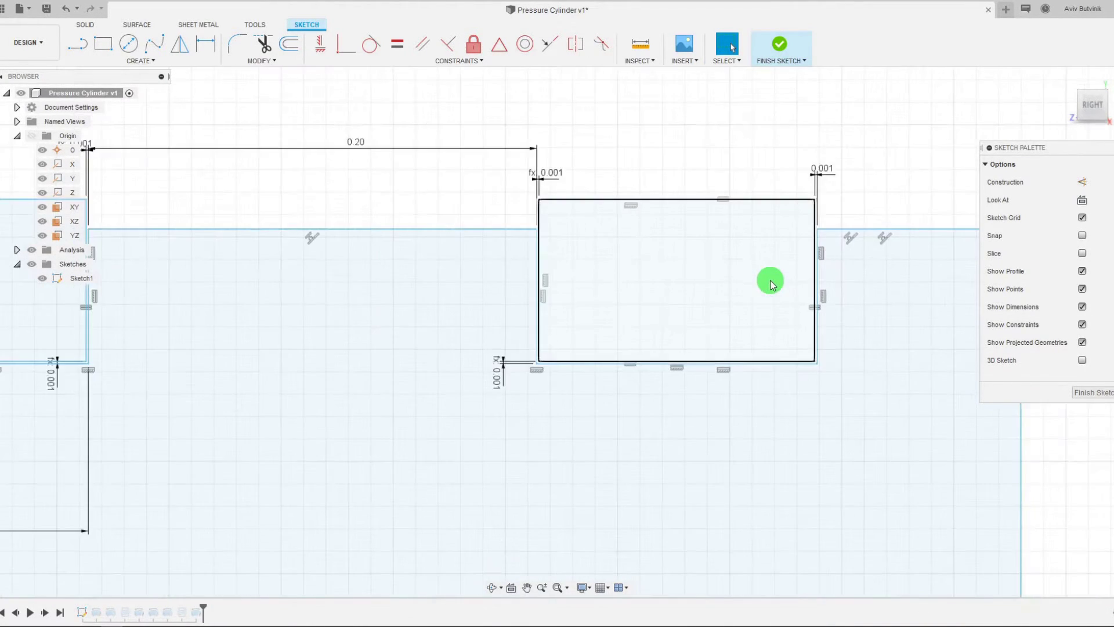
click(781, 44)
scroll(732, 205, down, 6)
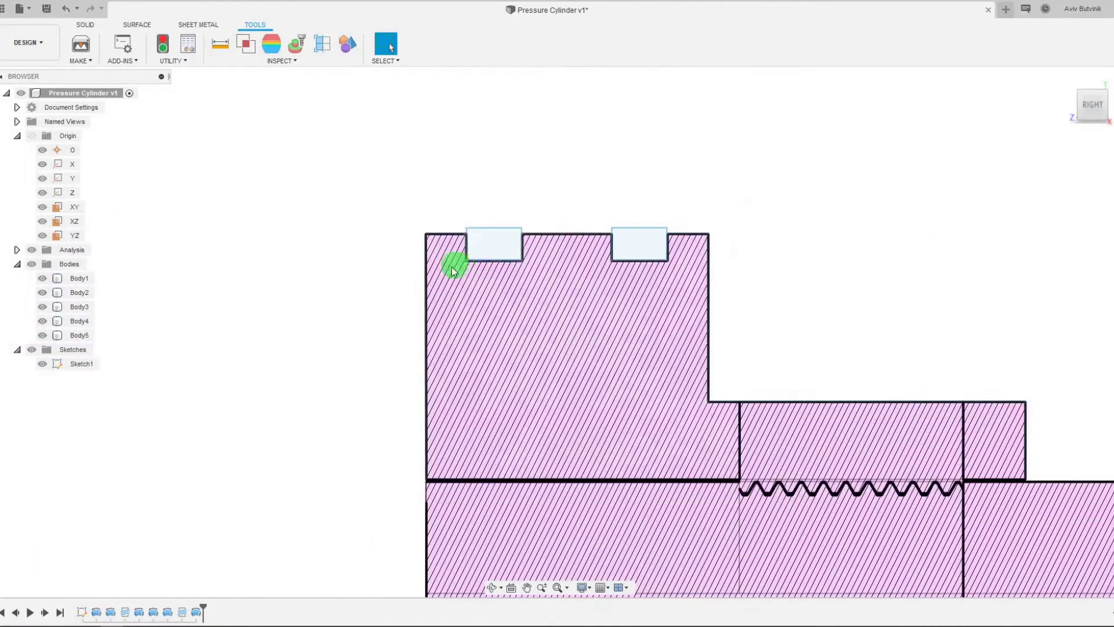
scroll(557, 356, up, 2)
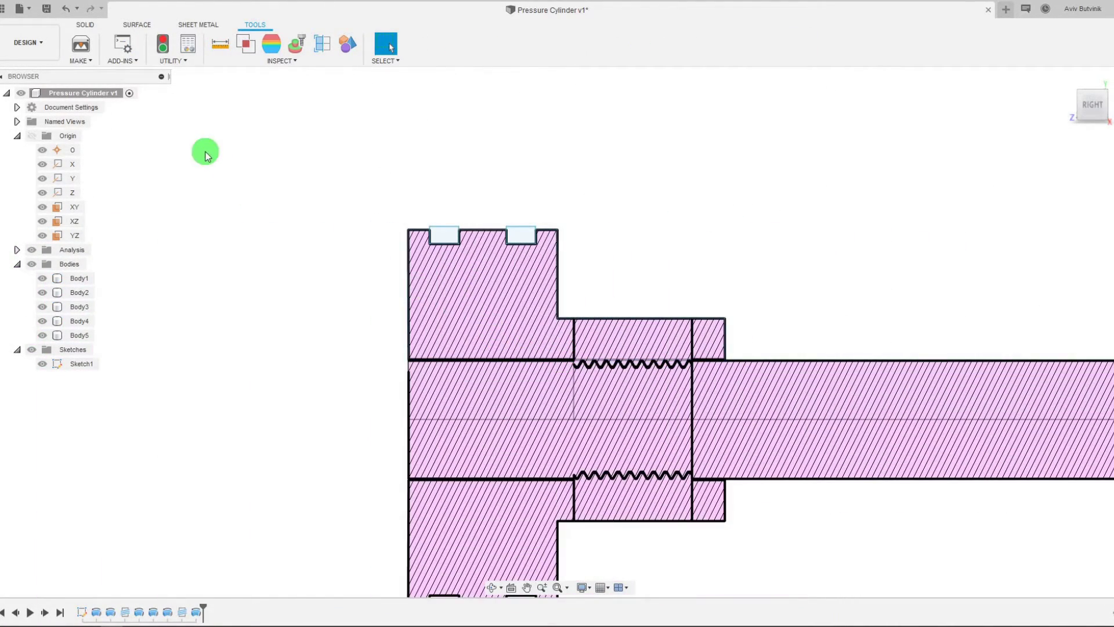
click(84, 26)
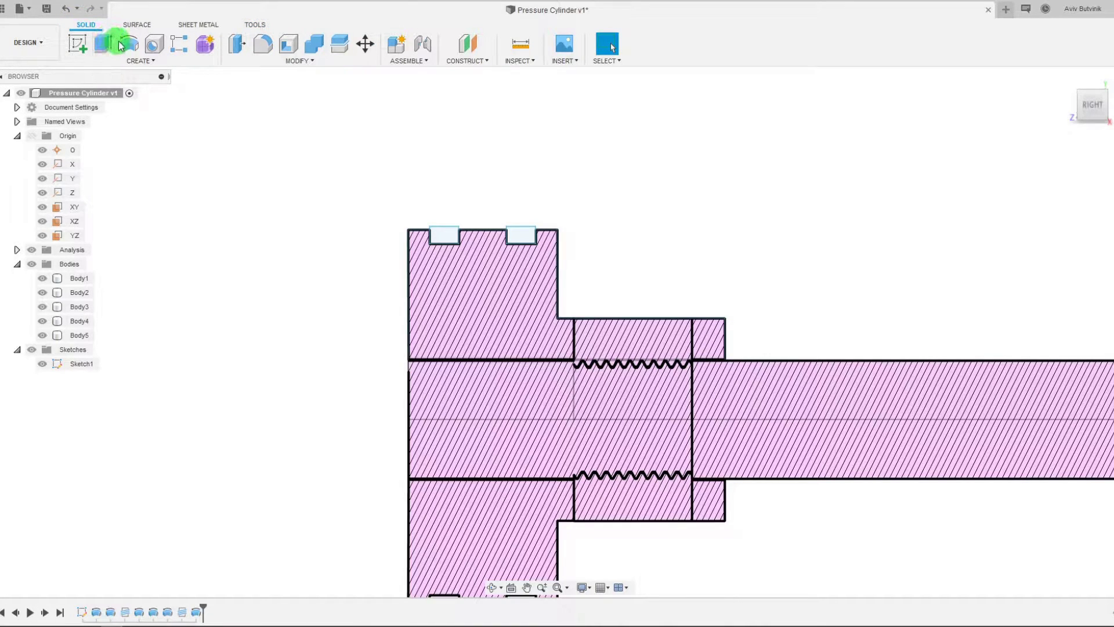
Step: Revolve both groove rectangles 360° about the horizontal centreline as New Body seal rings
click(125, 46)
scroll(408, 167, up, 3)
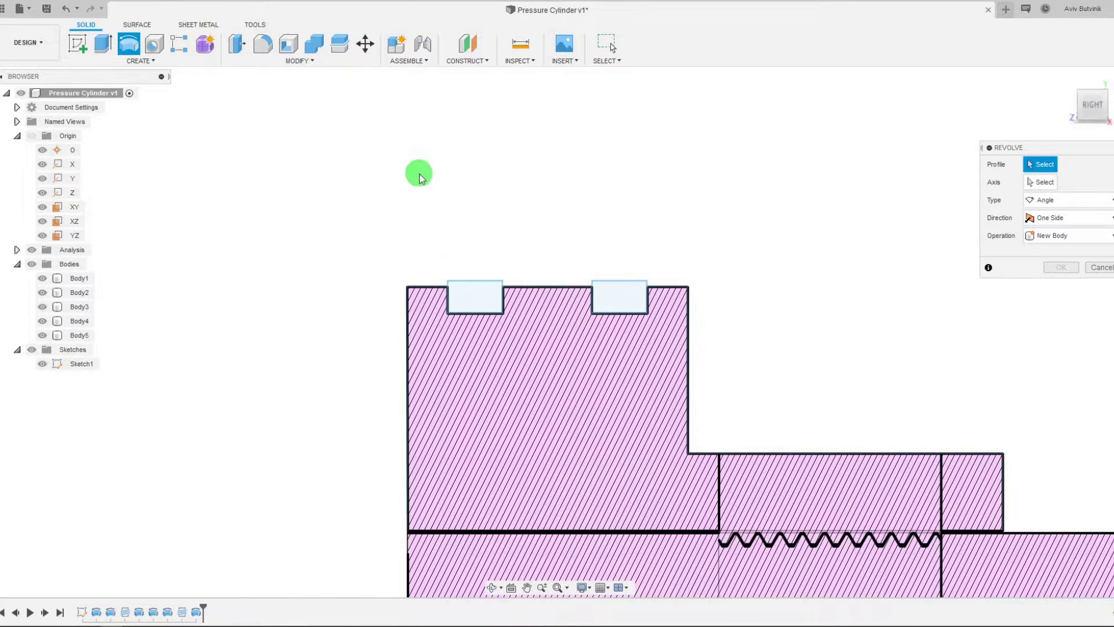
click(485, 295)
click(618, 293)
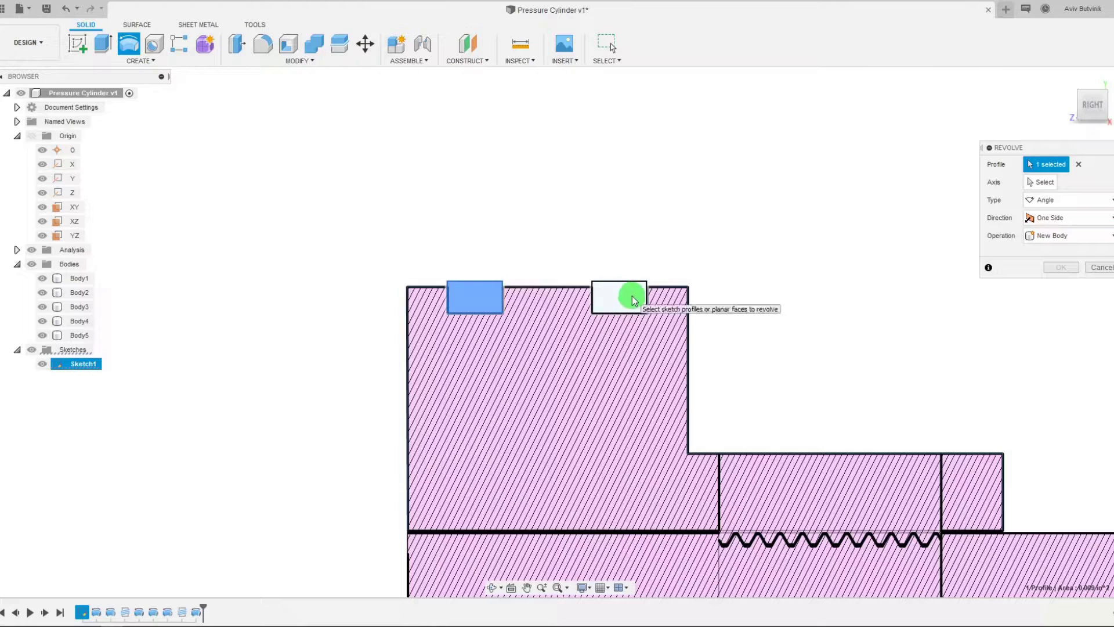
scroll(500, 232, down, 3)
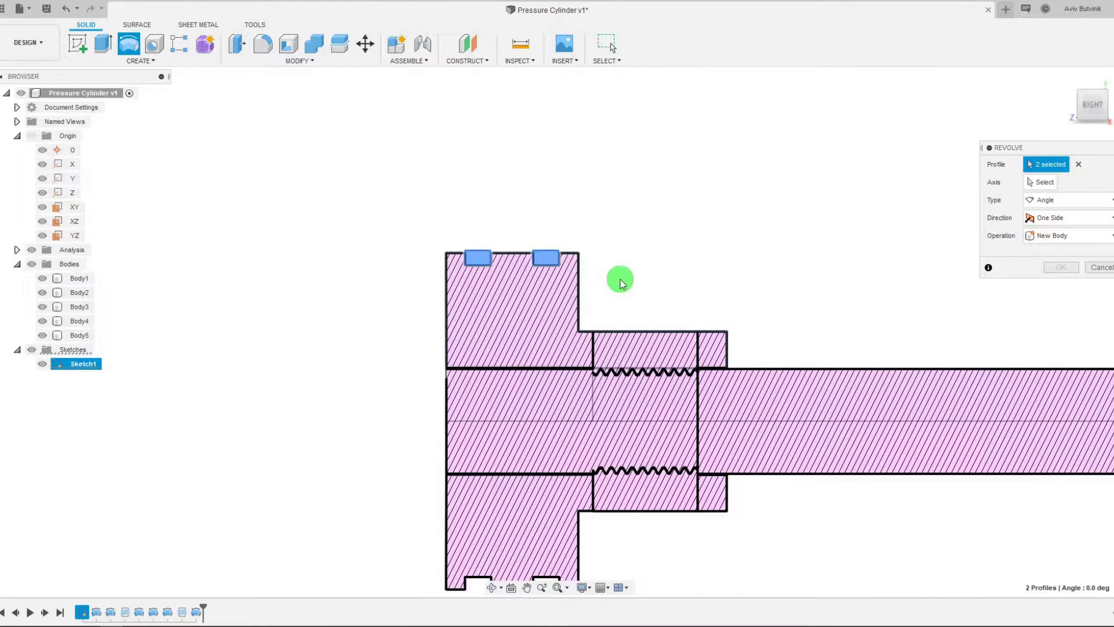
scroll(619, 276, up, 1)
click(1038, 183)
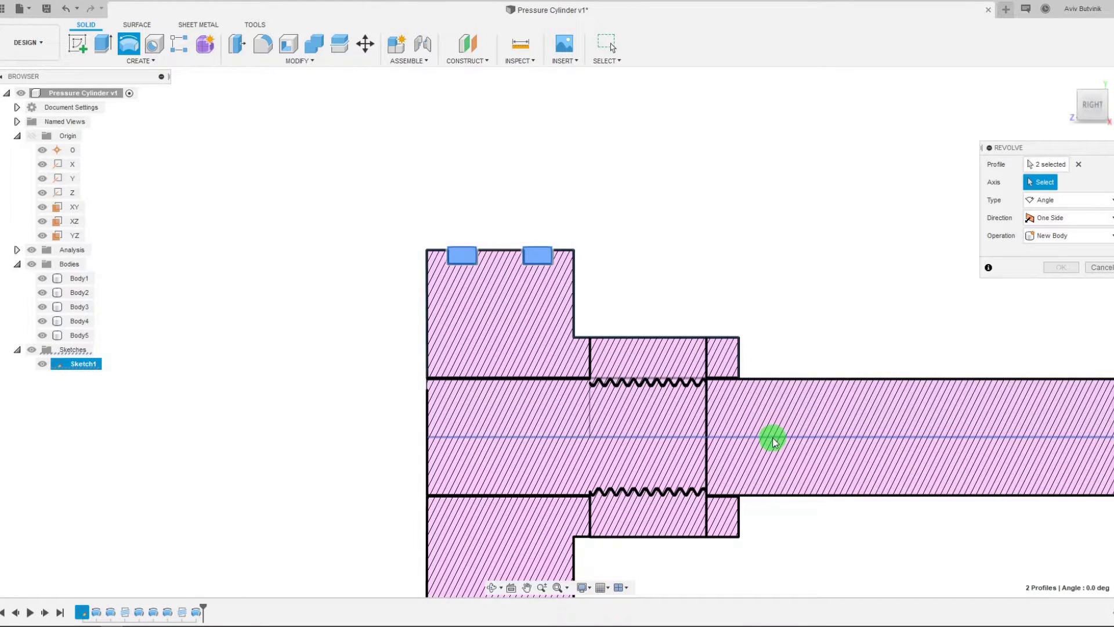
click(774, 436)
scroll(425, 308, down, 3)
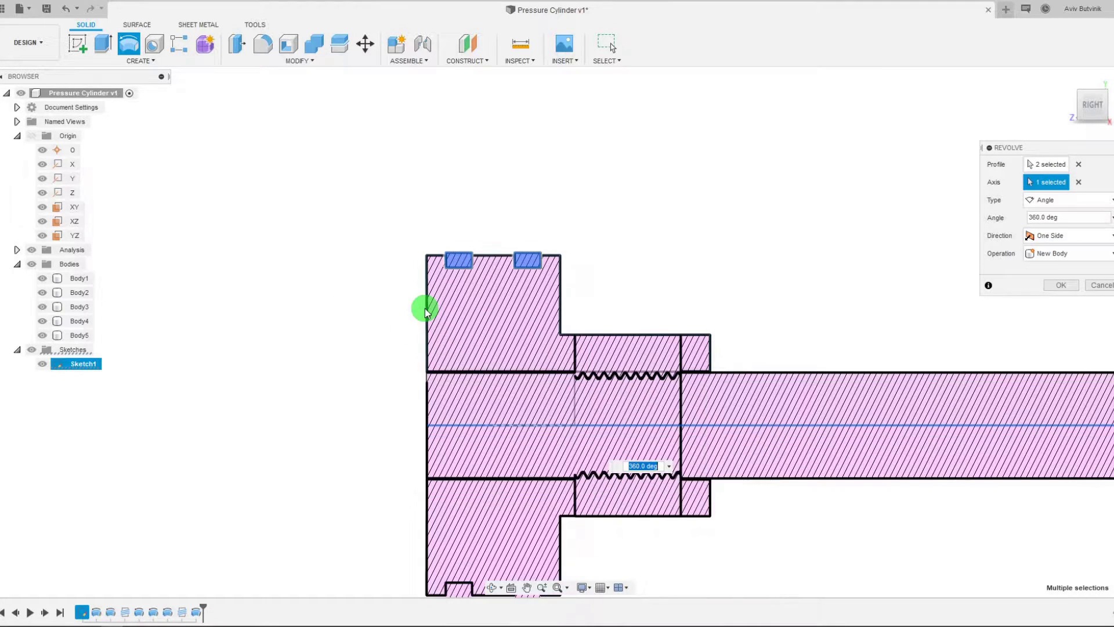
scroll(524, 395, up, 1)
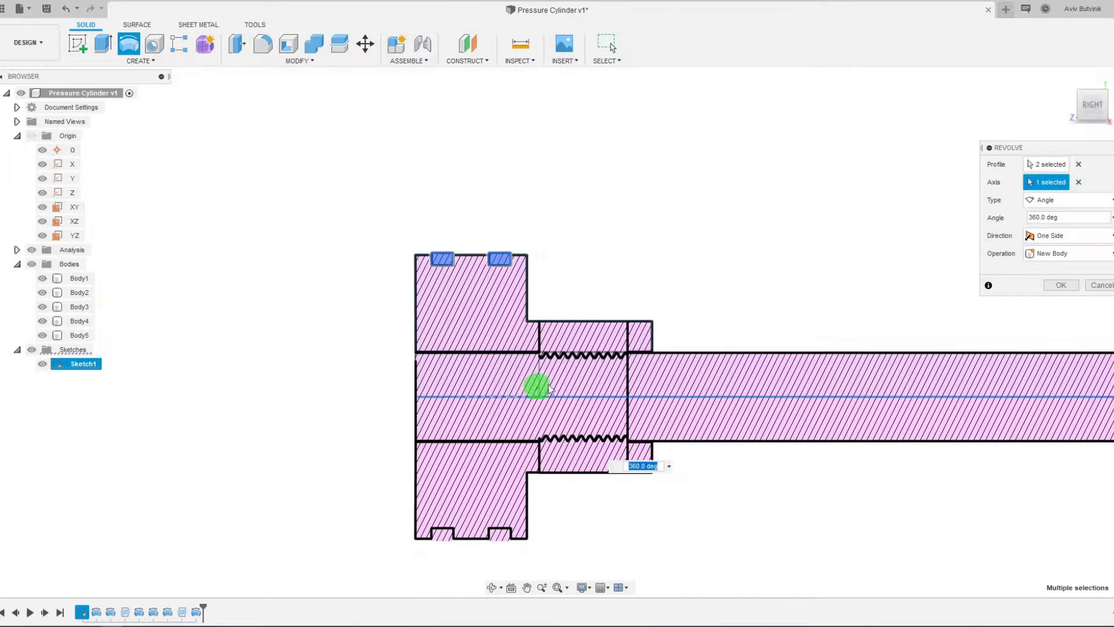
click(1065, 262)
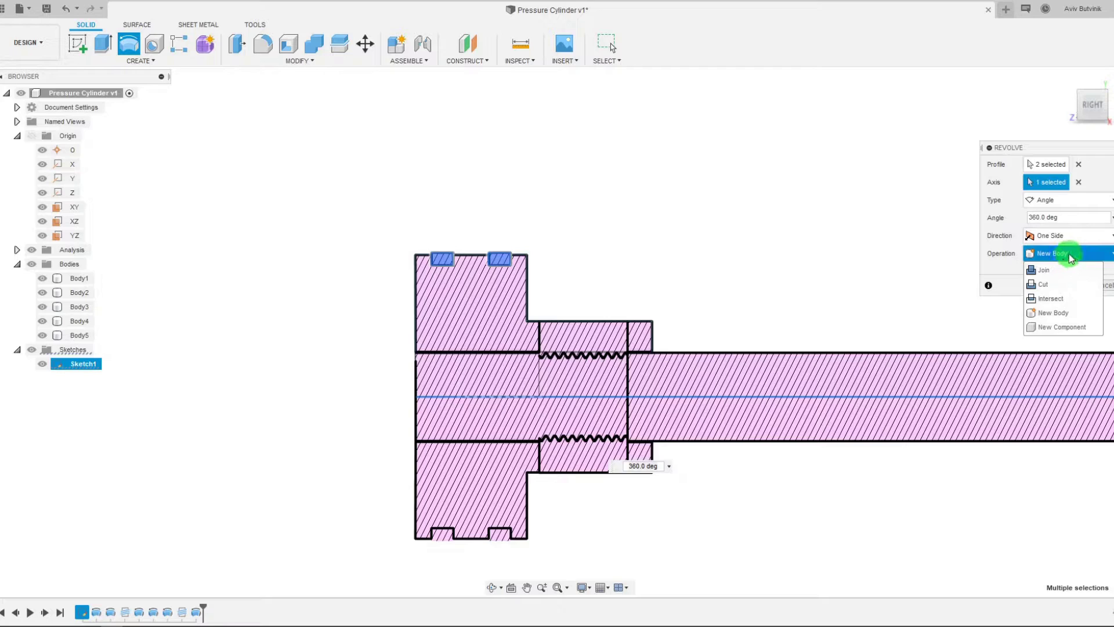
click(1070, 256)
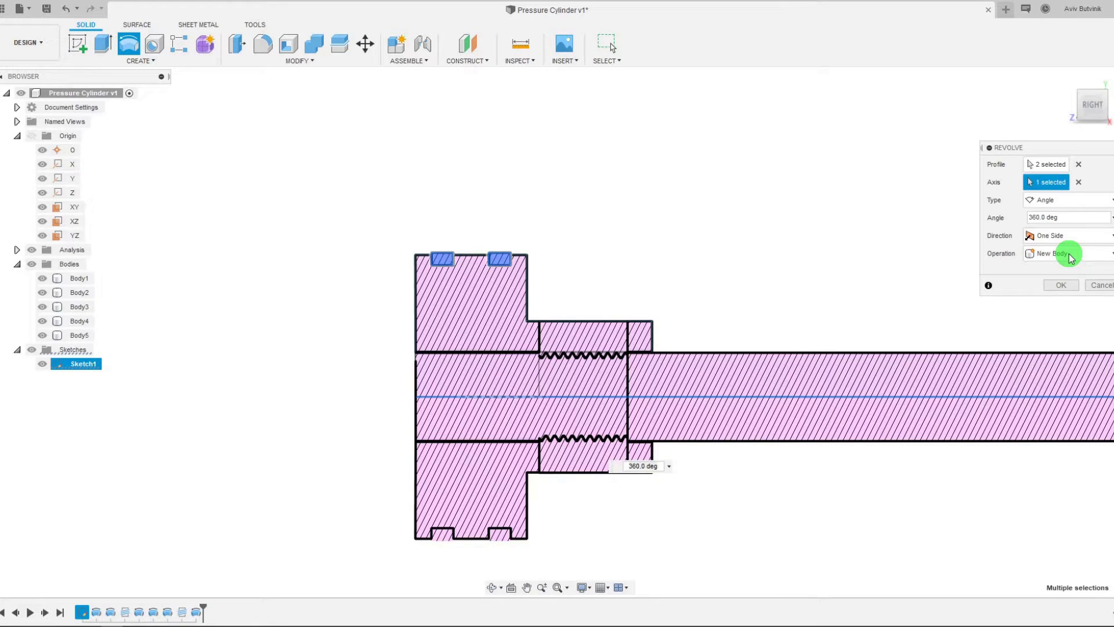
click(1057, 287)
scroll(587, 269, down, 3)
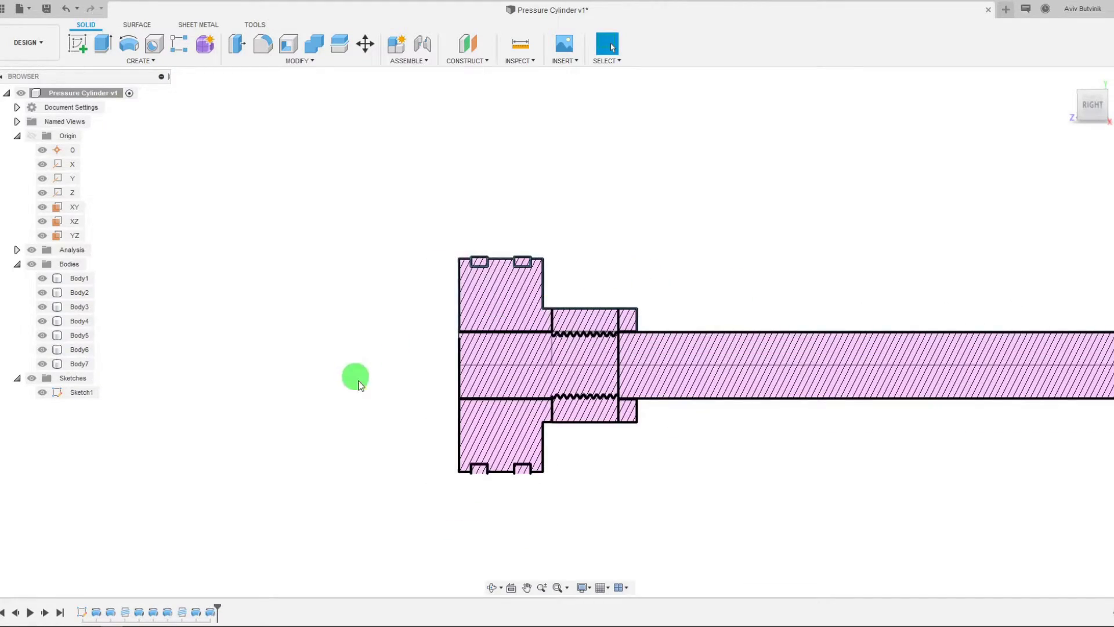
Step: Hide Section1 in the browser's Analysis folder to show the whole model
scroll(505, 481, up, 5)
scroll(505, 480, up, 4)
scroll(517, 507, down, 6)
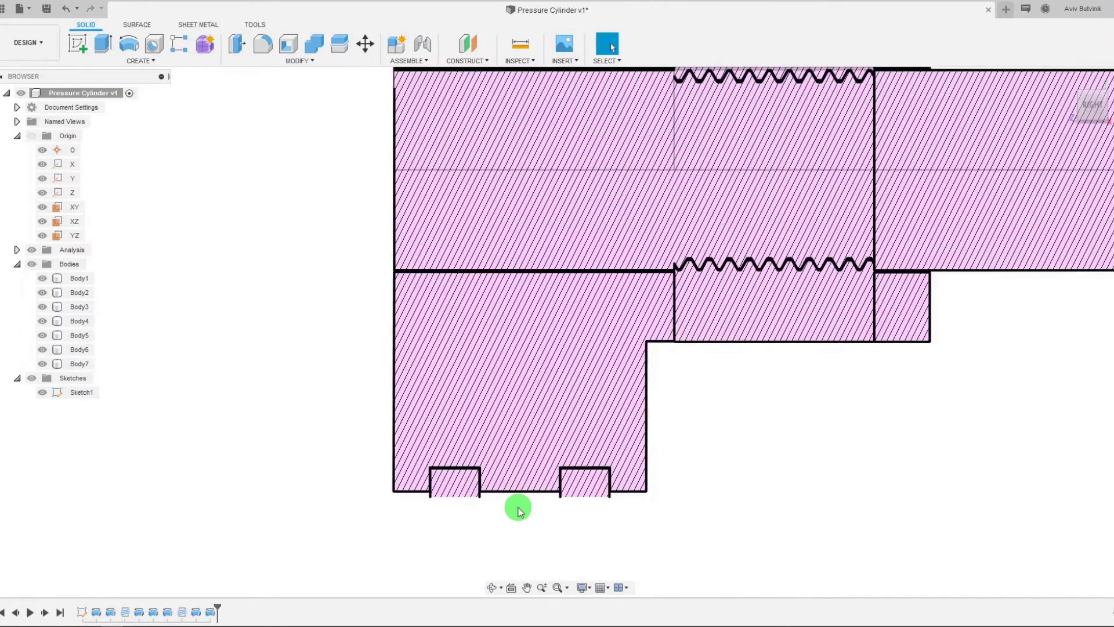
scroll(580, 462, down, 3)
scroll(544, 455, up, 4)
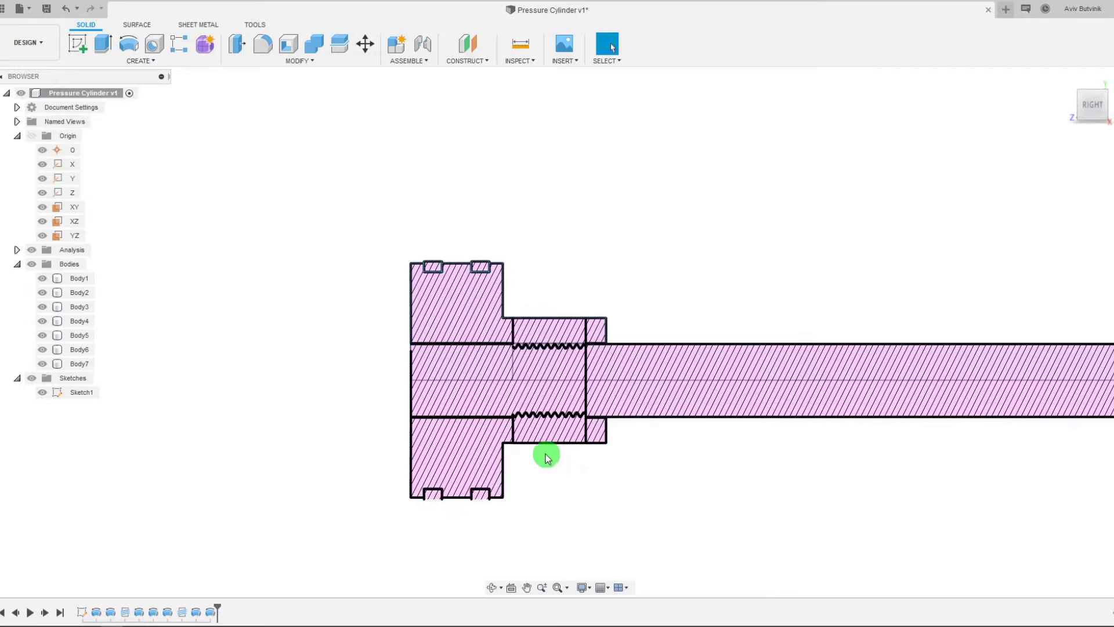
click(182, 83)
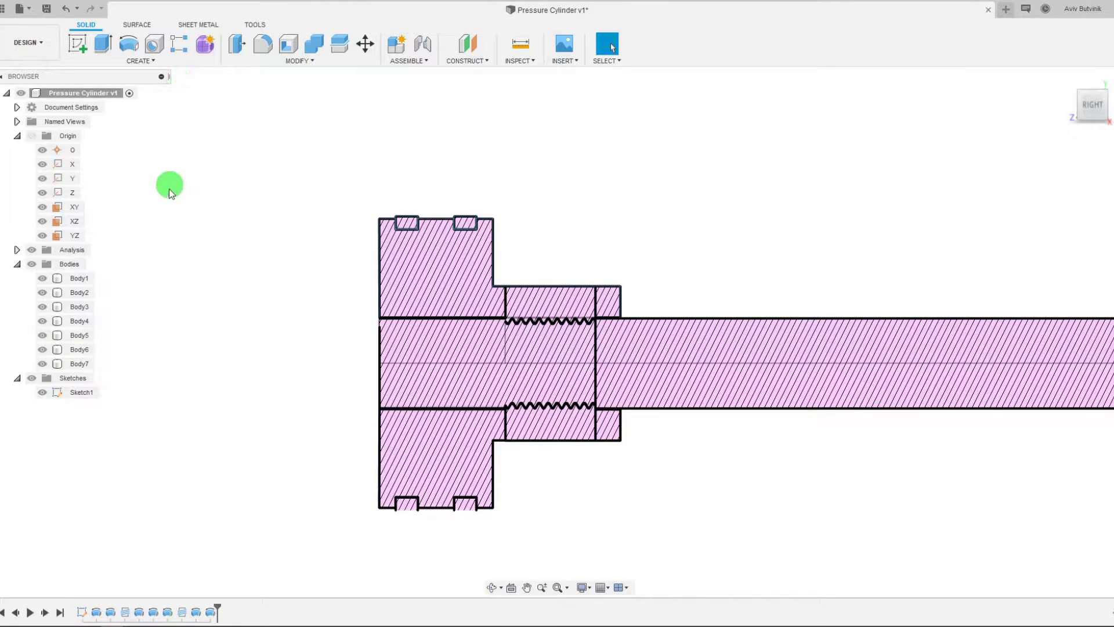
click(16, 250)
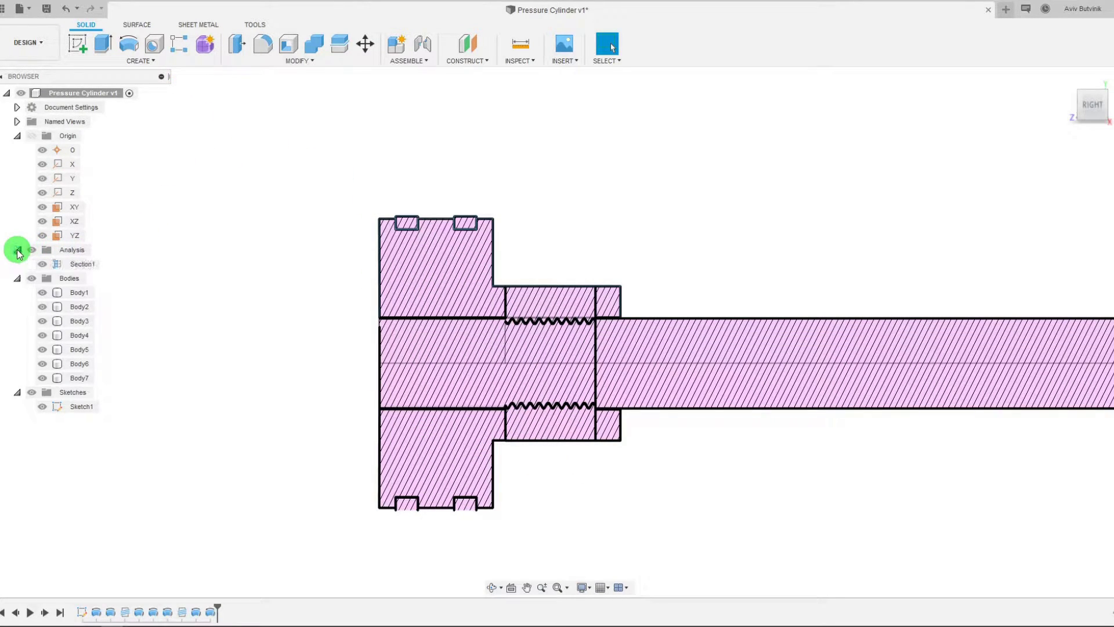
click(44, 264)
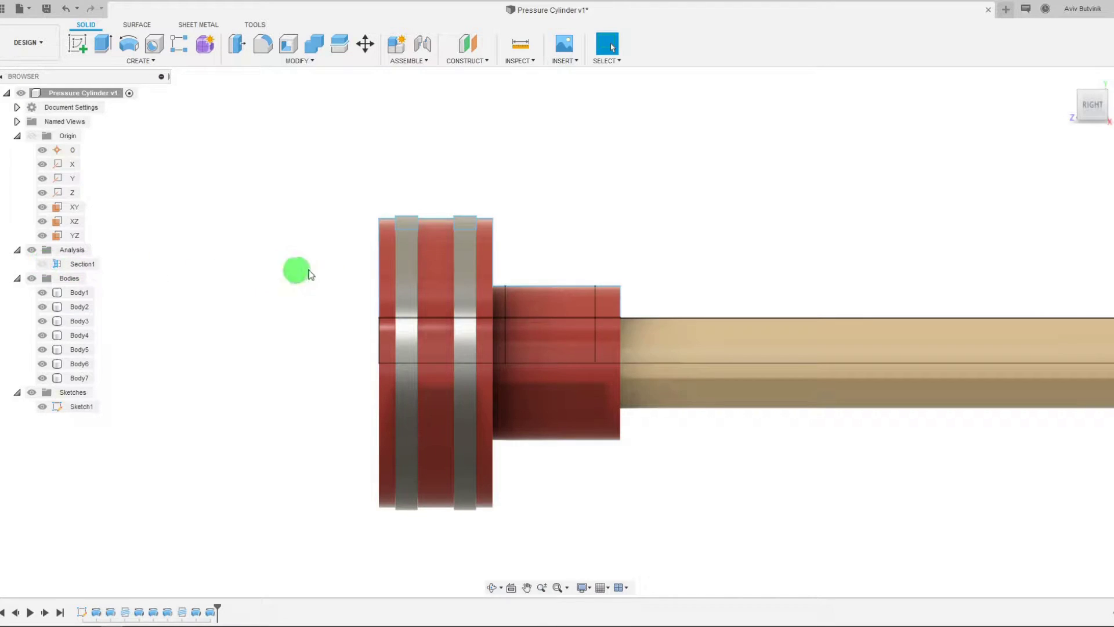
Step: Zoom around the model to inspect the two seal rings seated in the grooves
scroll(325, 284, down, 2)
scroll(428, 258, up, 8)
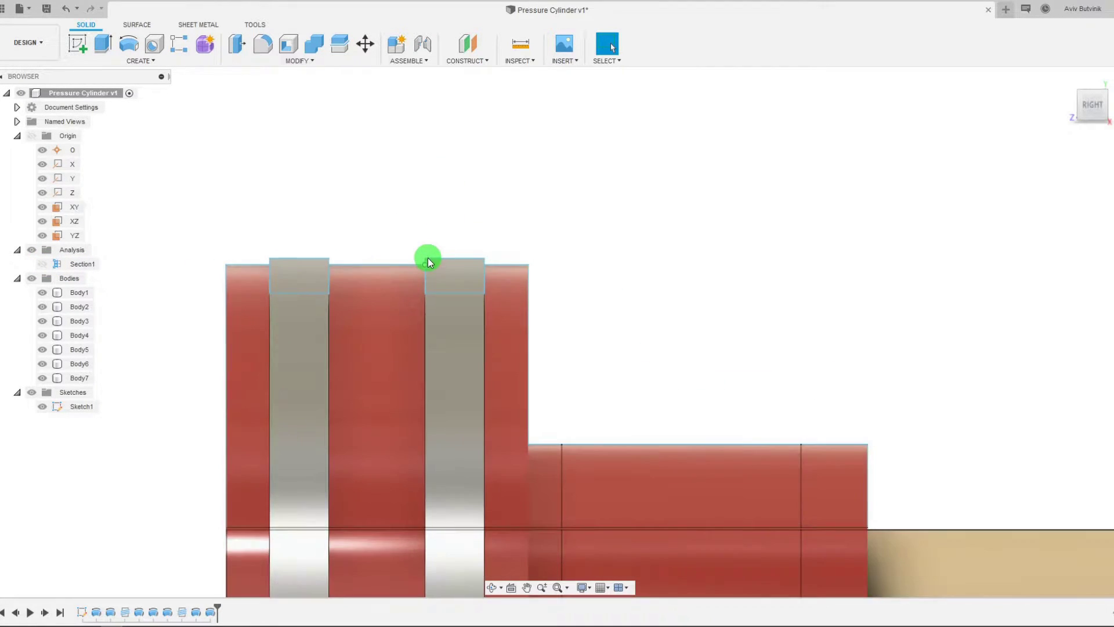
scroll(522, 174, up, 2)
scroll(468, 209, down, 5)
scroll(462, 212, up, 3)
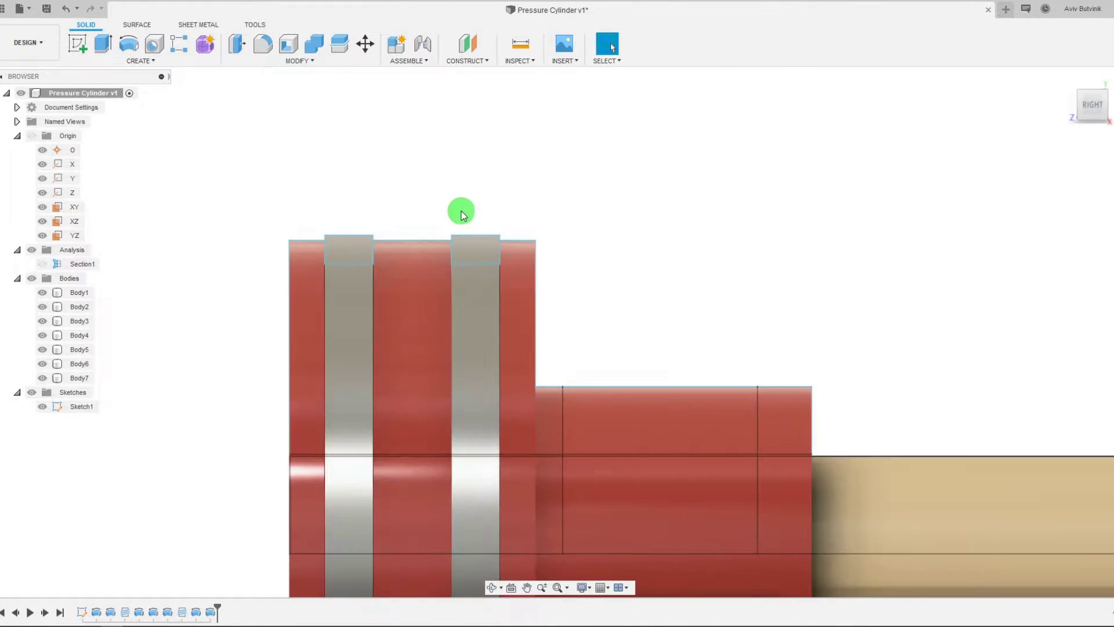
scroll(461, 213, up, 4)
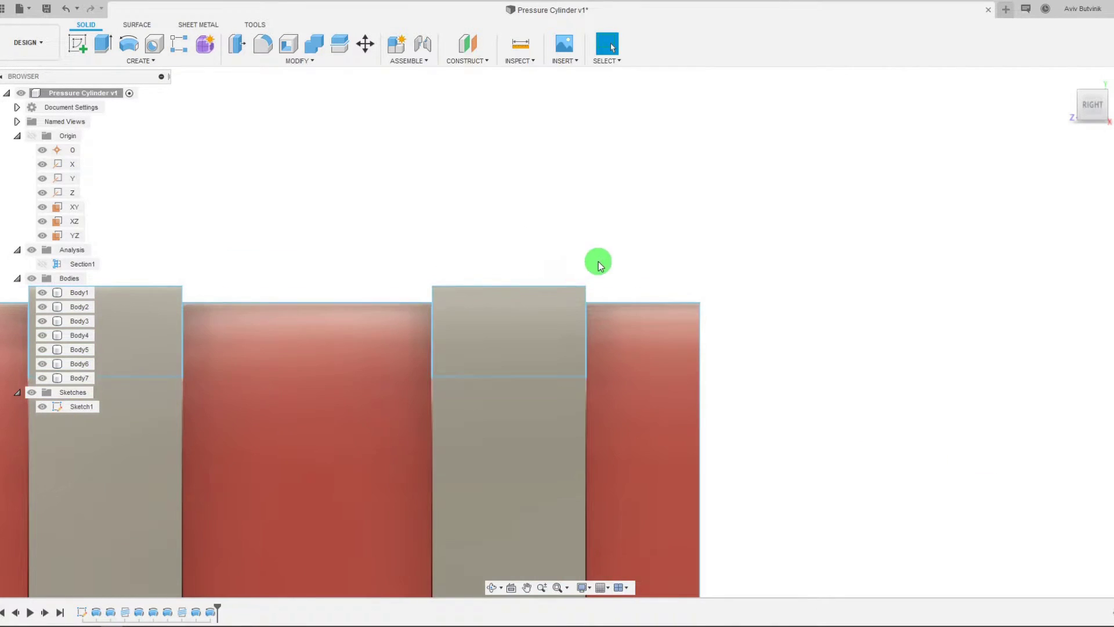
scroll(576, 261, down, 6)
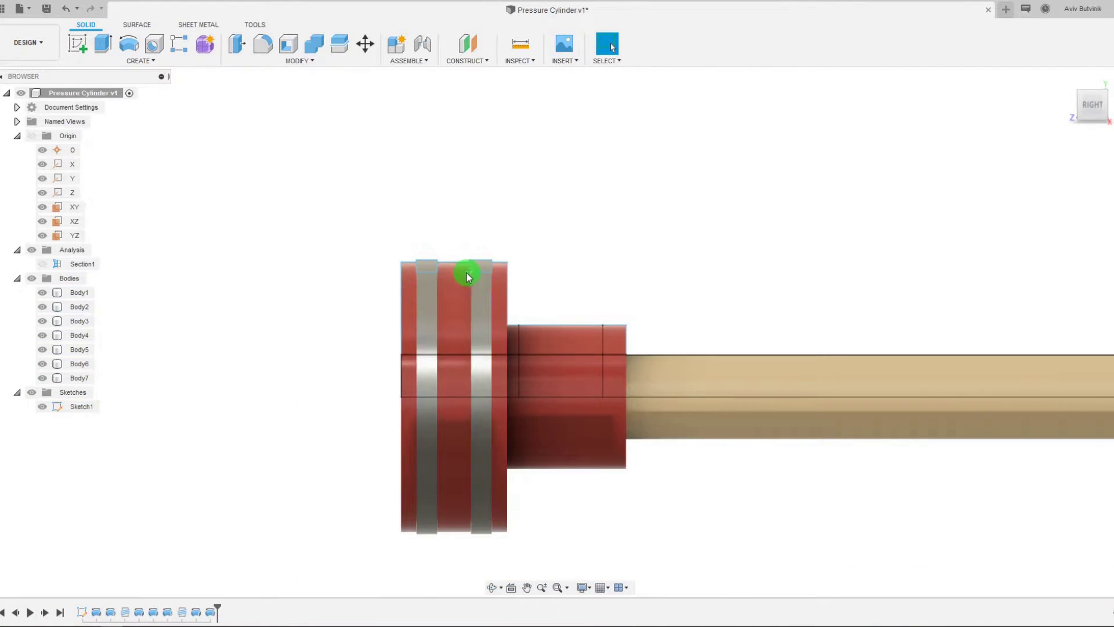
scroll(381, 236, up, 2)
scroll(423, 239, down, 3)
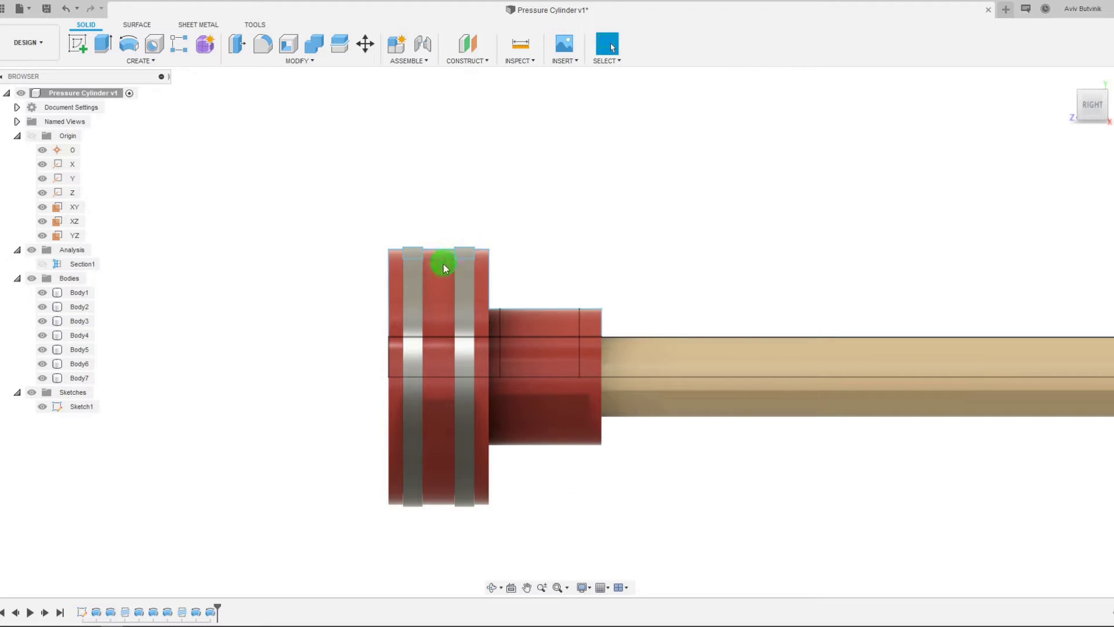
click(440, 277)
click(368, 276)
scroll(367, 276, down, 3)
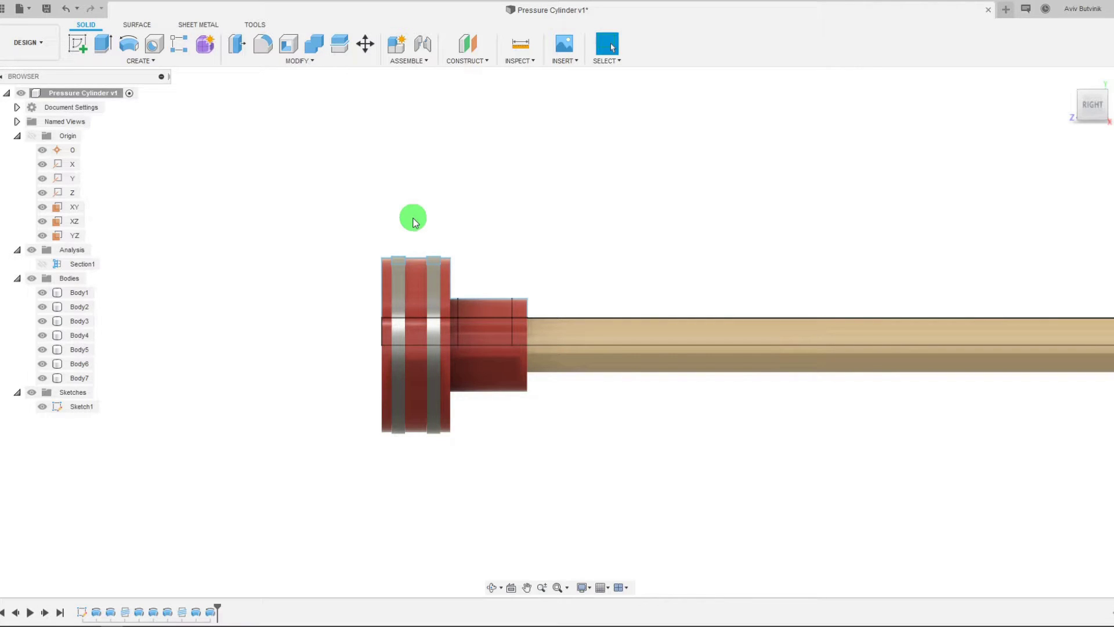
scroll(368, 279, down, 3)
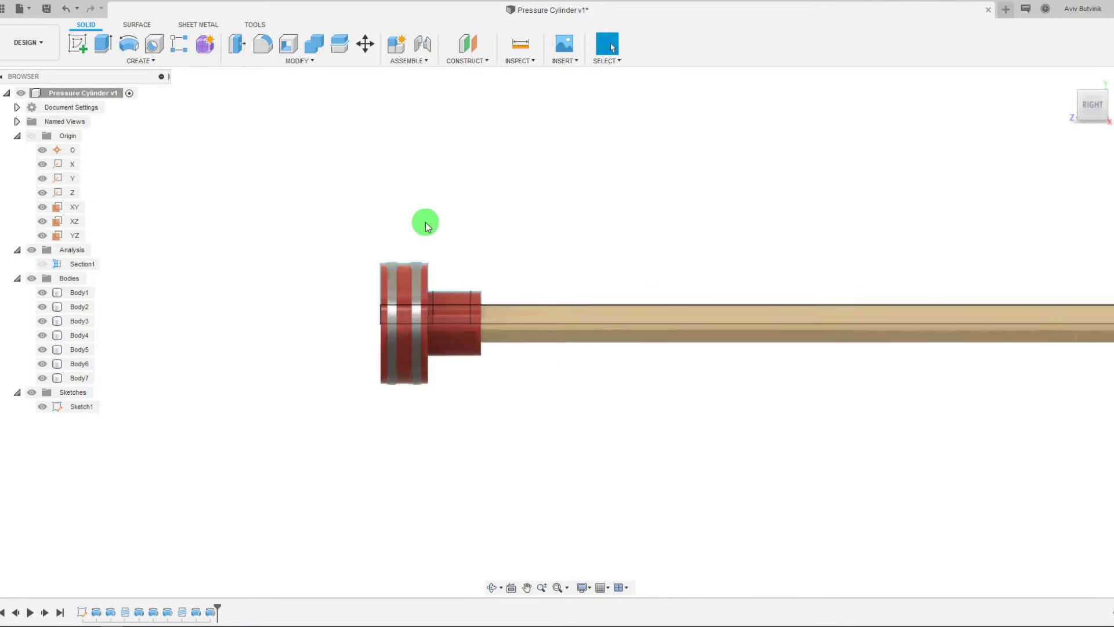
scroll(440, 296, up, 3)
Step: Reopen Sketch1 for editing from the timeline
click(82, 612)
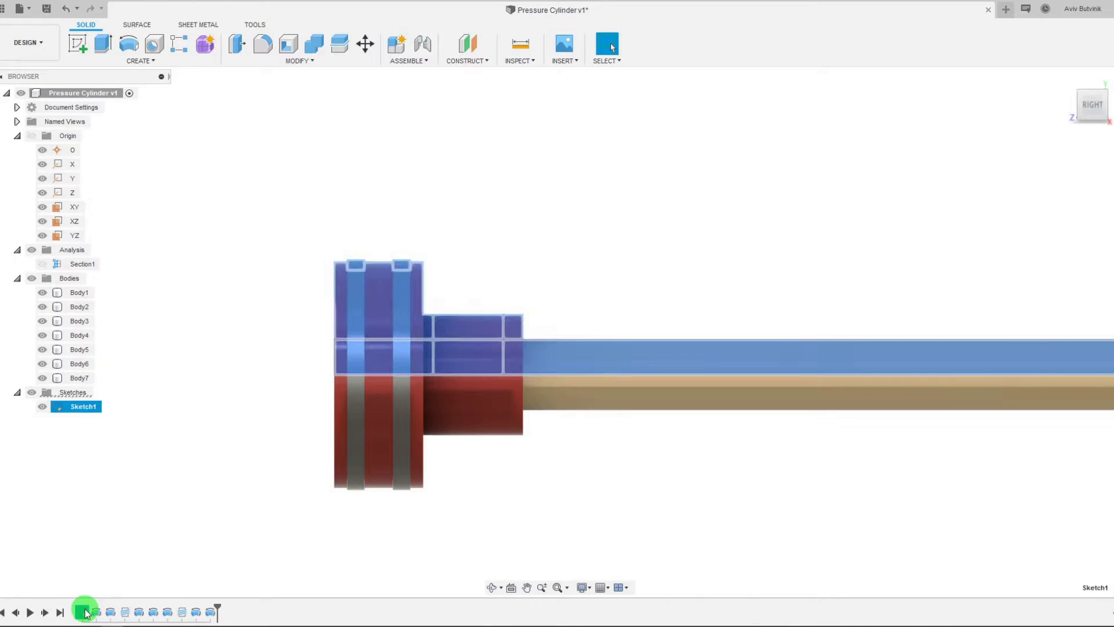
right_click(82, 611)
click(116, 490)
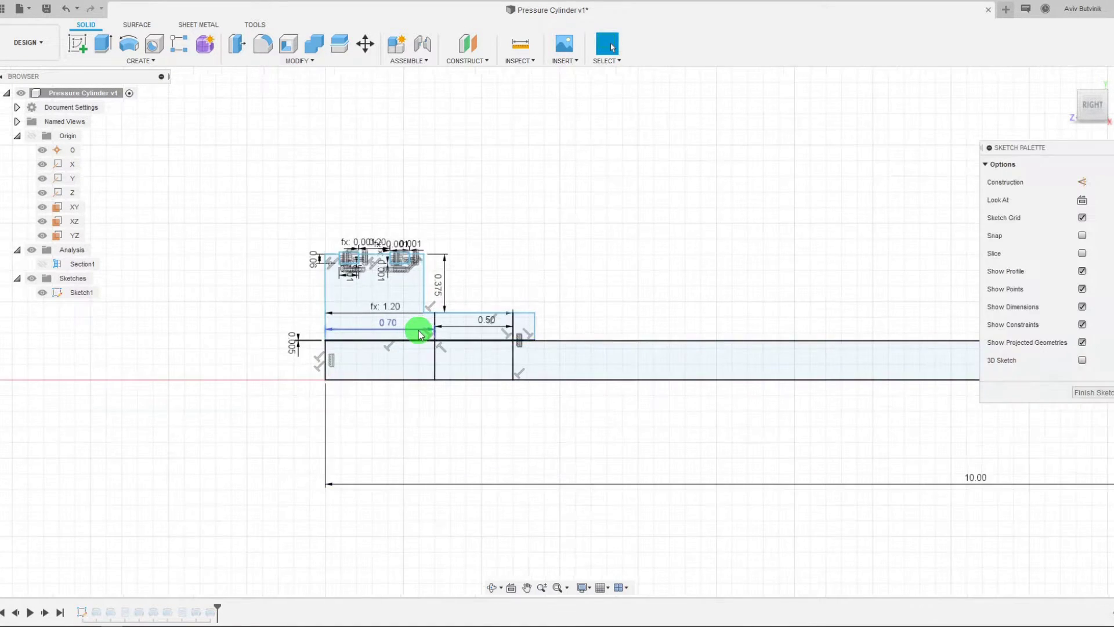
scroll(473, 301, up, 4)
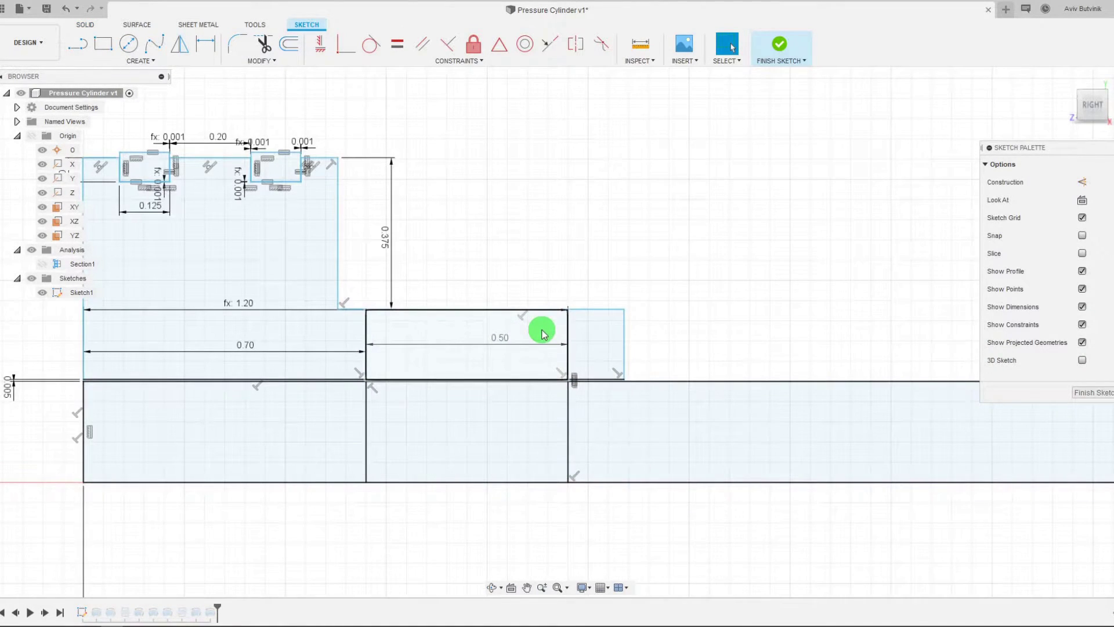
scroll(543, 333, down, 1)
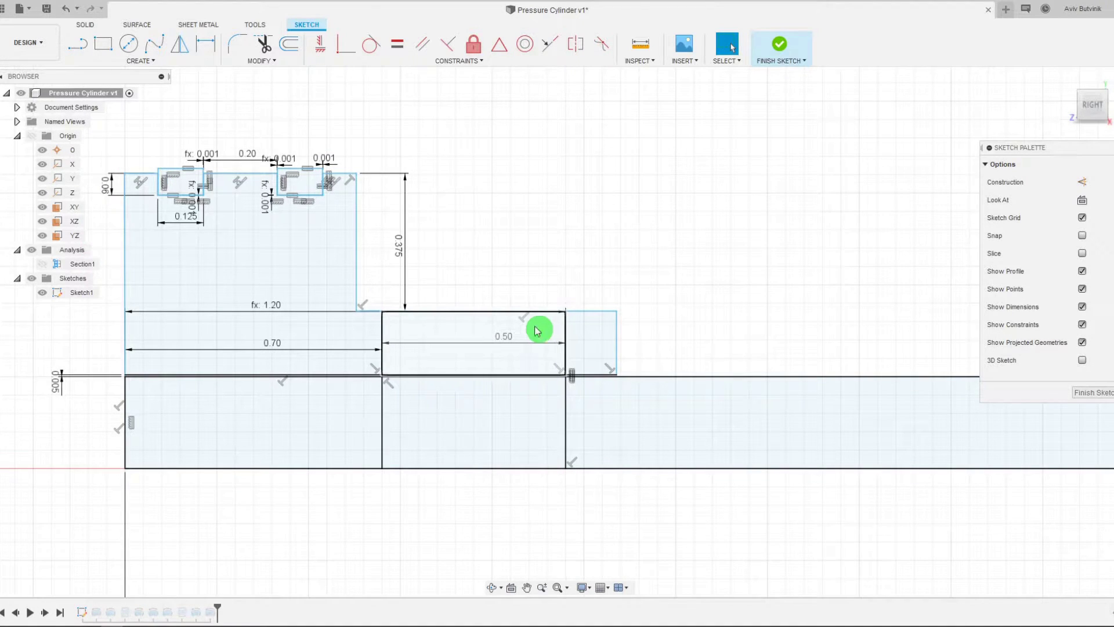
scroll(304, 174, up, 1)
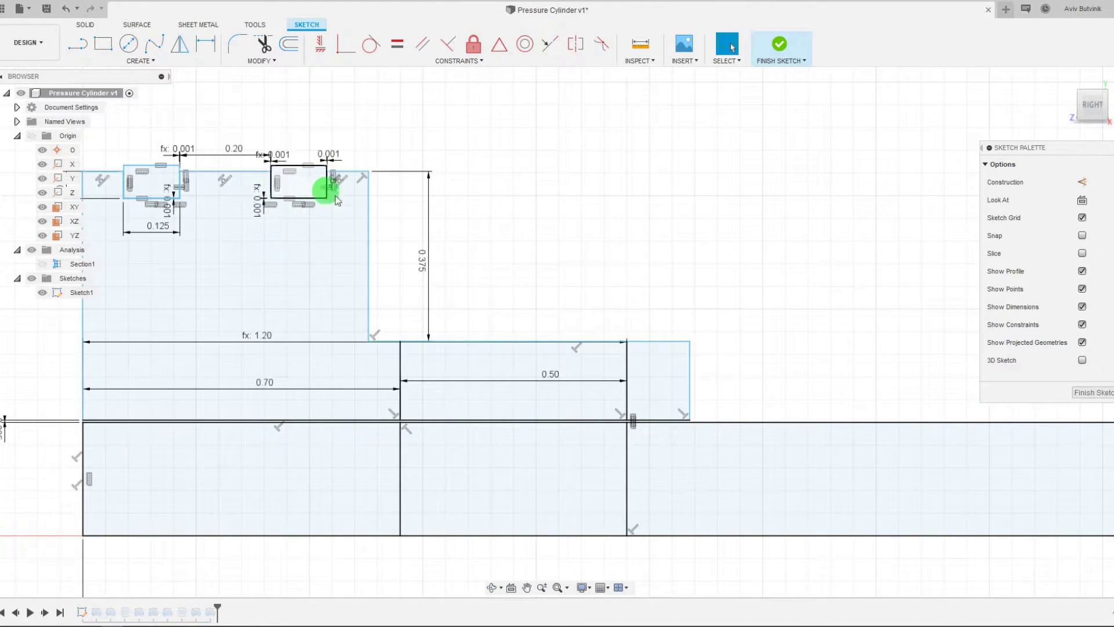
scroll(741, 353, down, 1)
scroll(725, 377, up, 6)
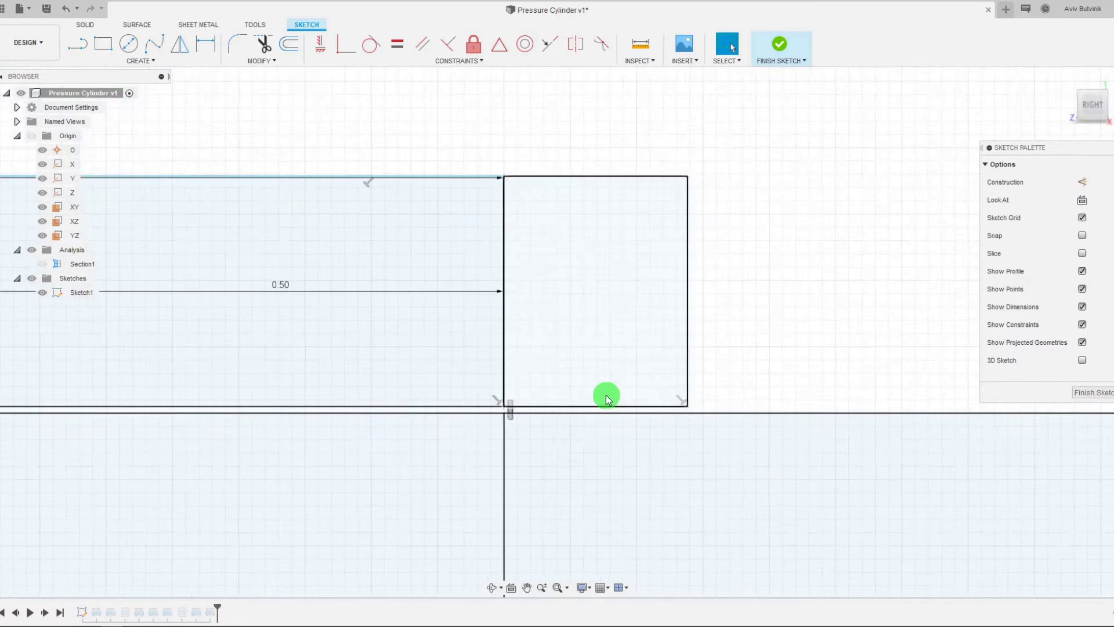
scroll(642, 373, down, 1)
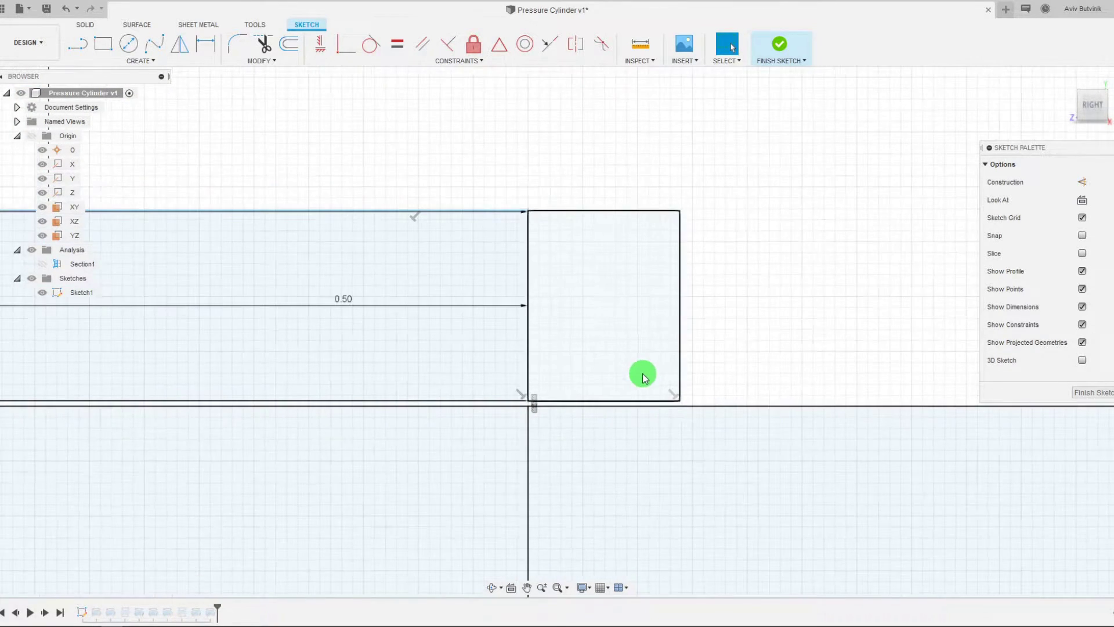
Step: Draw lines outlining a small notch at the base of the right-hand step
click(79, 44)
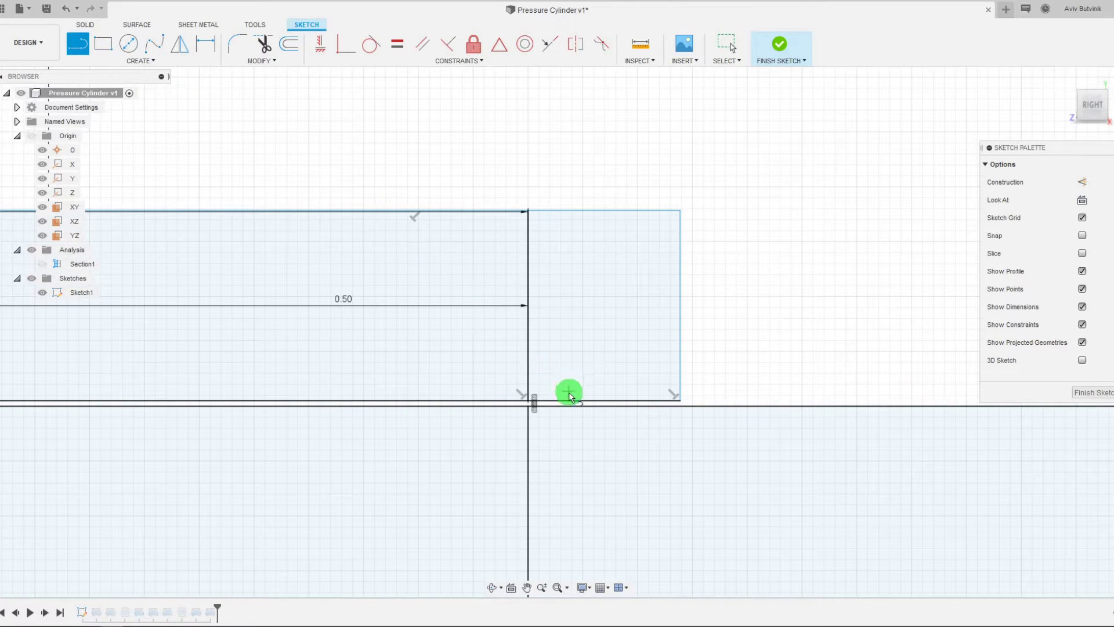
click(570, 374)
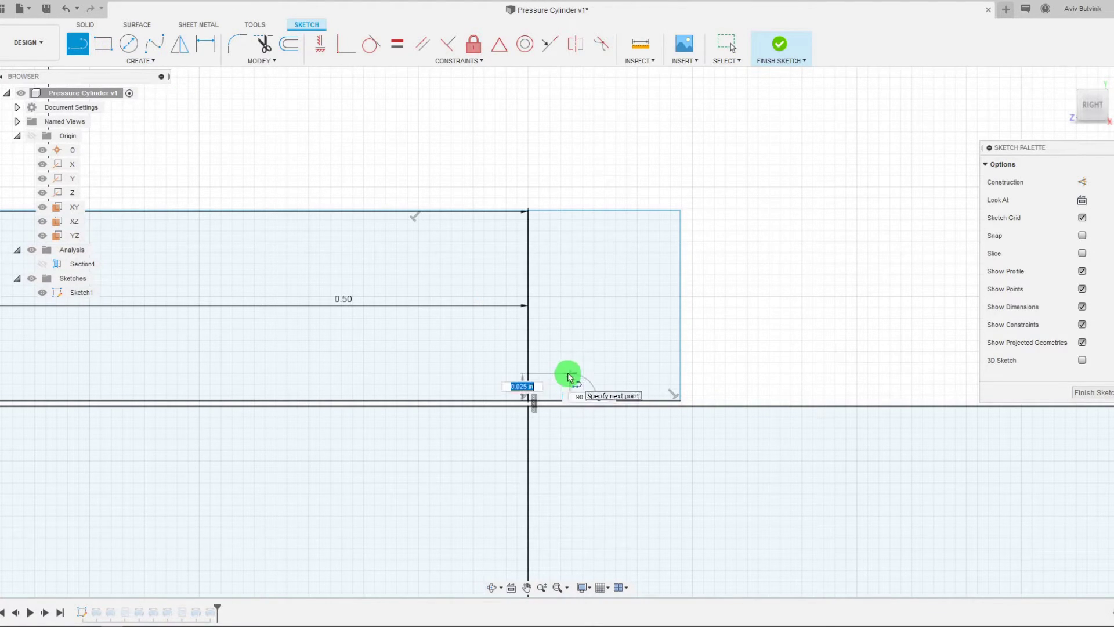
click(633, 373)
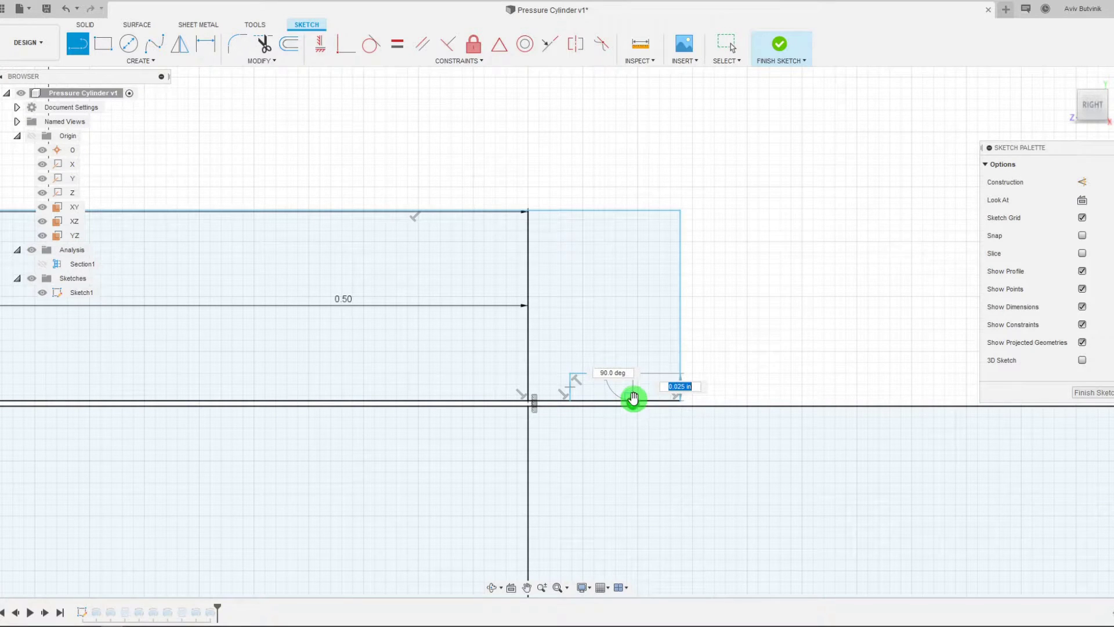
scroll(633, 398, up, 5)
click(634, 400)
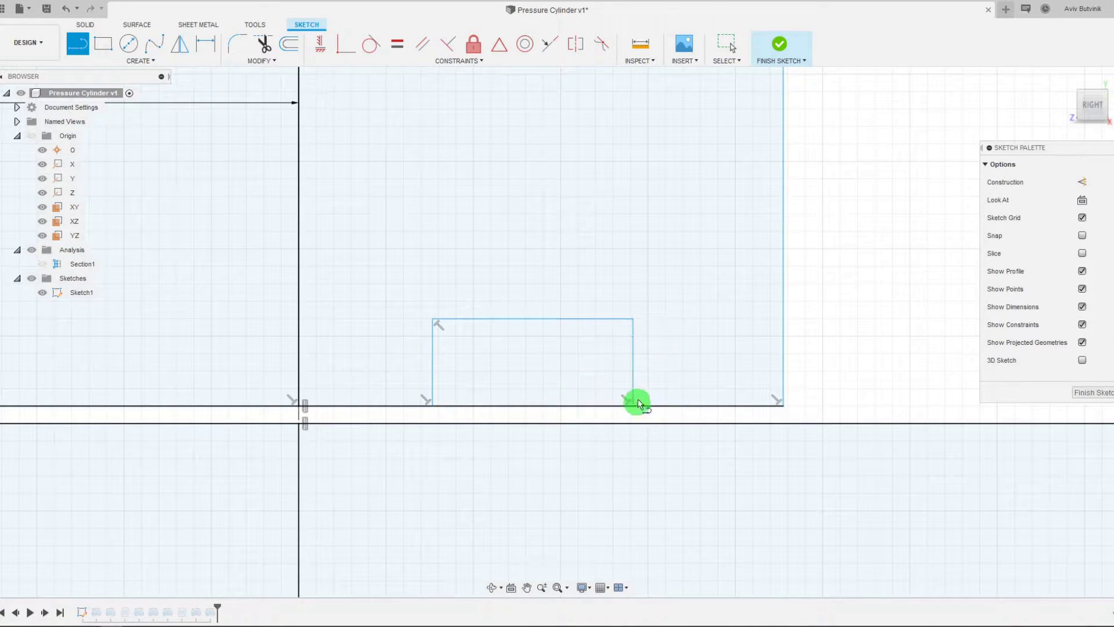
key(Escape)
scroll(694, 348, down, 10)
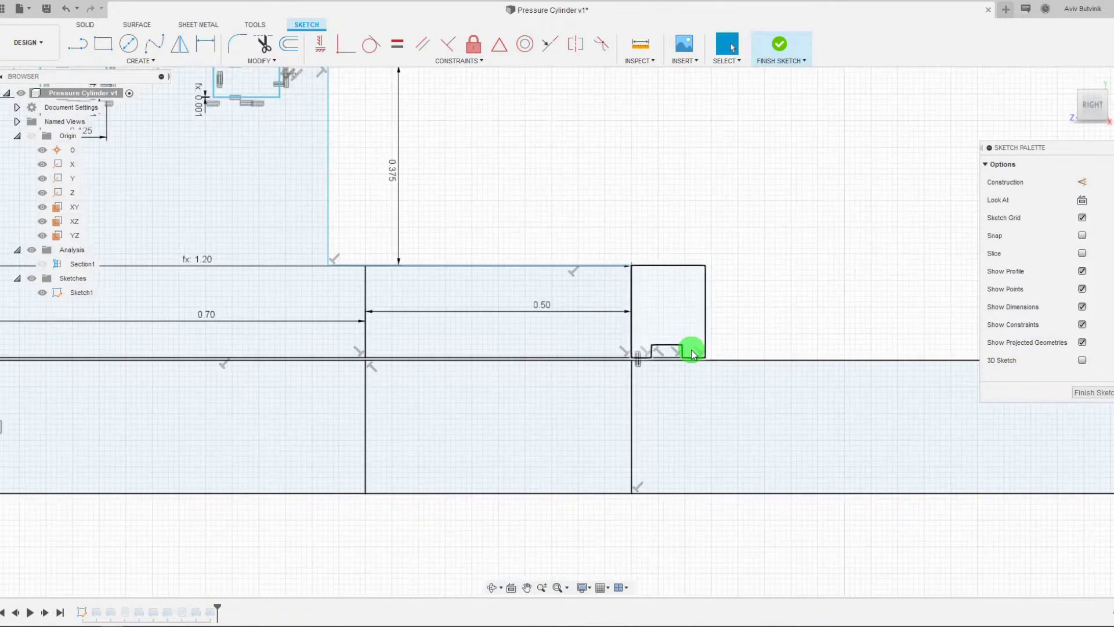
scroll(430, 129, up, 1)
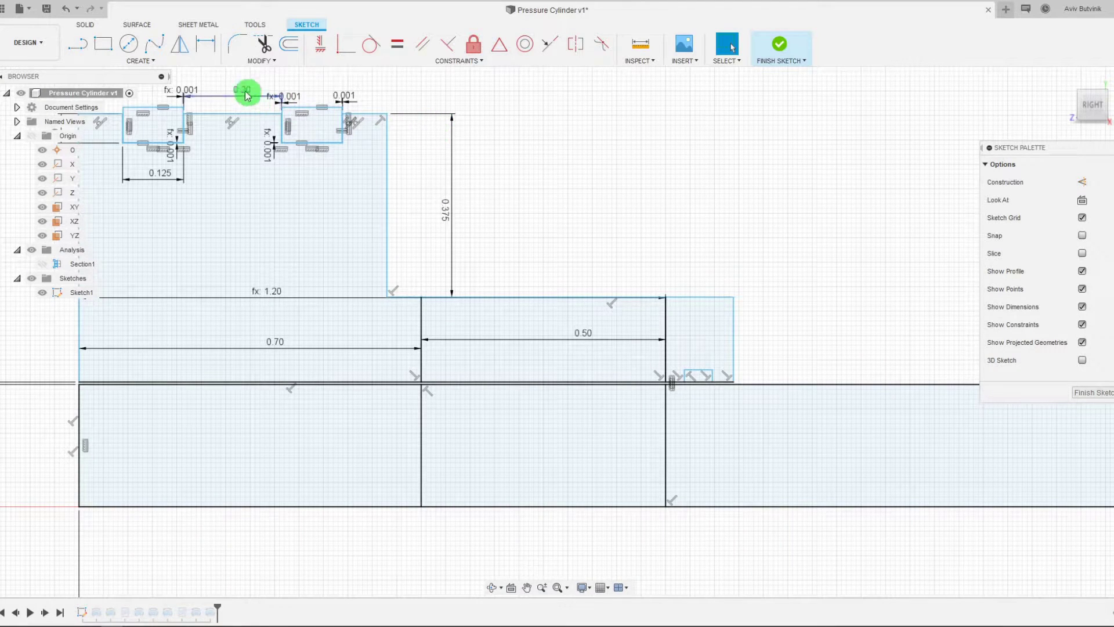
Step: Add a height dimension to the notch's vertical edge
click(206, 43)
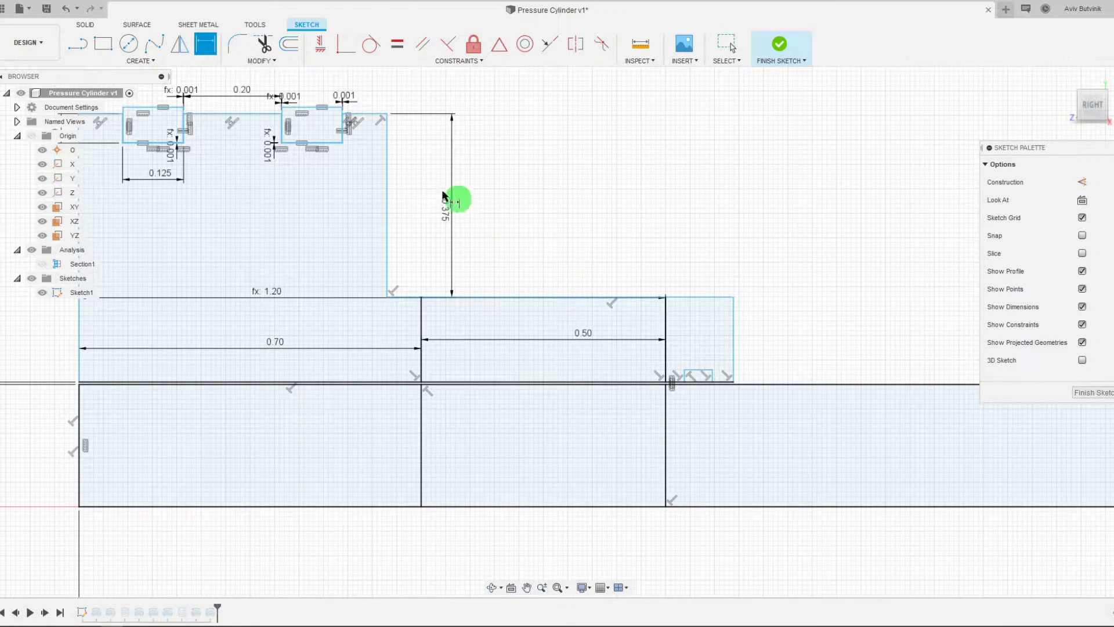
scroll(560, 236, down, 1)
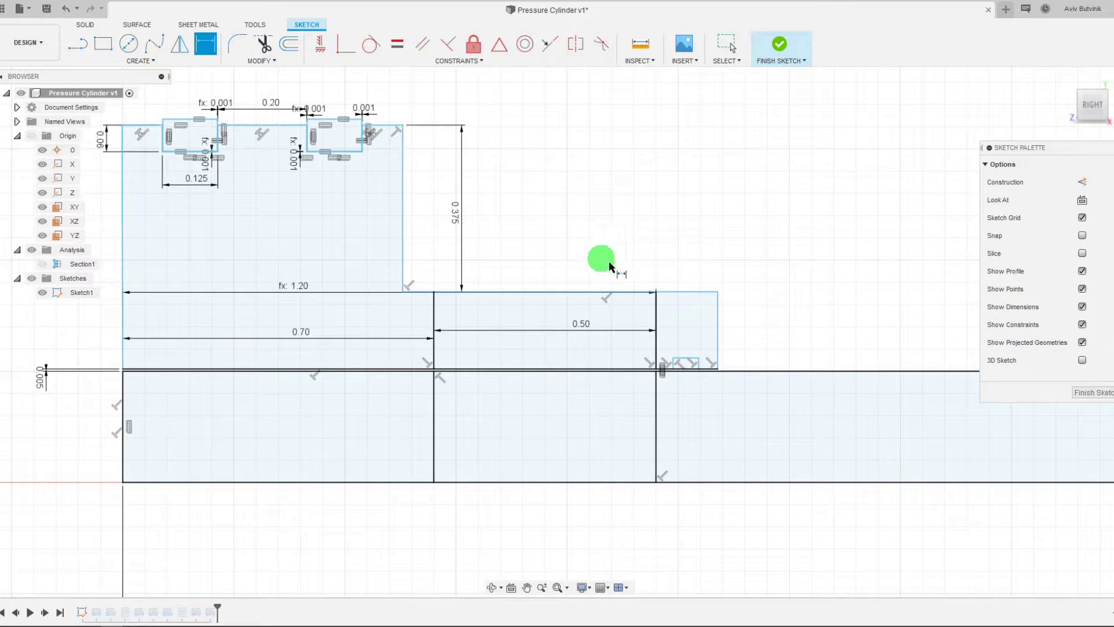
scroll(702, 368, up, 10)
click(708, 380)
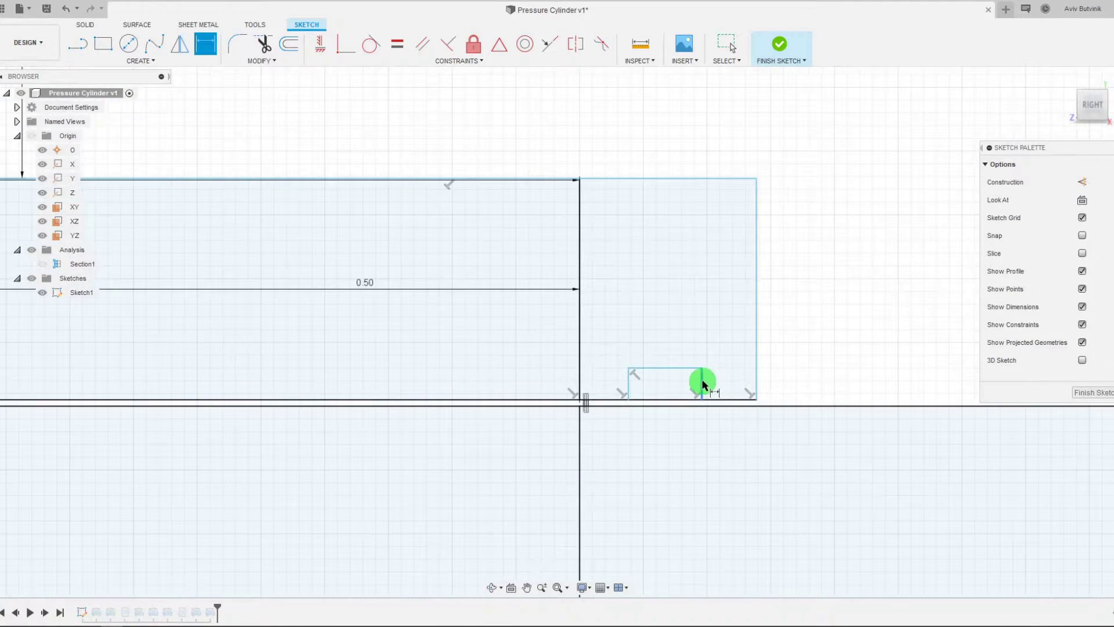
scroll(841, 371, down, 9)
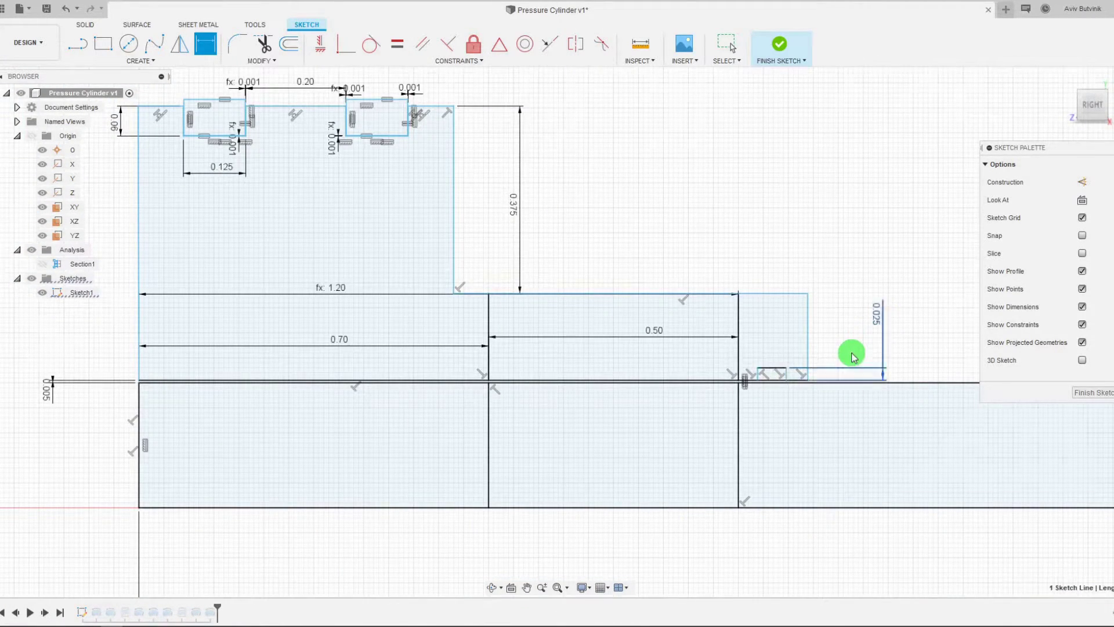
click(851, 353)
scroll(851, 353, down, 5)
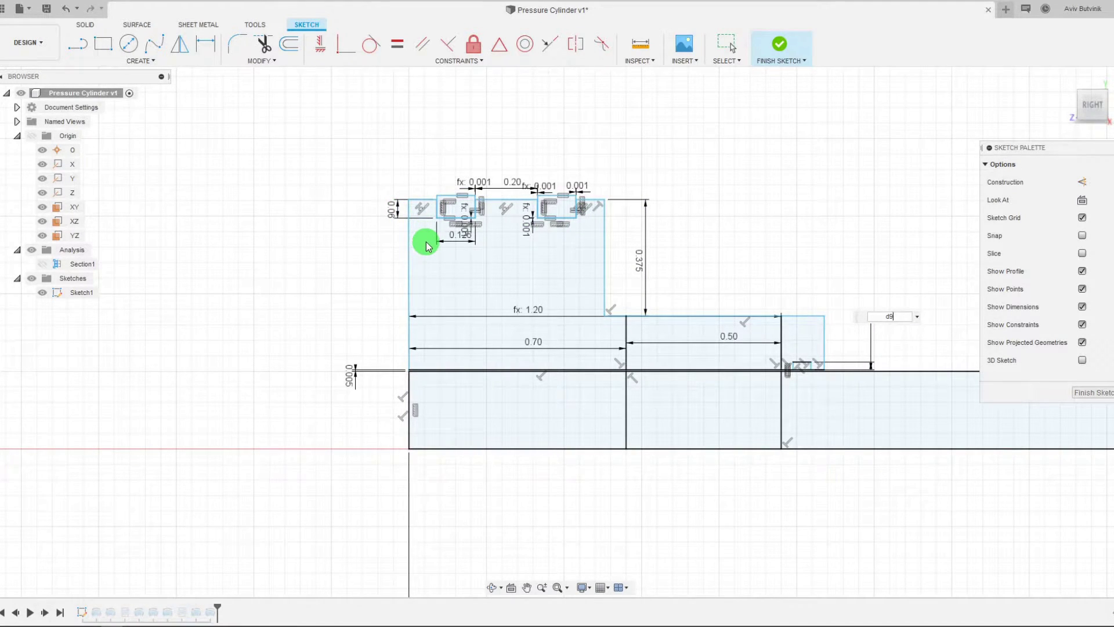
Step: Set the small groove's height to 0.06 and its short line's width to 0.125
key(Return)
scroll(747, 342, up, 2)
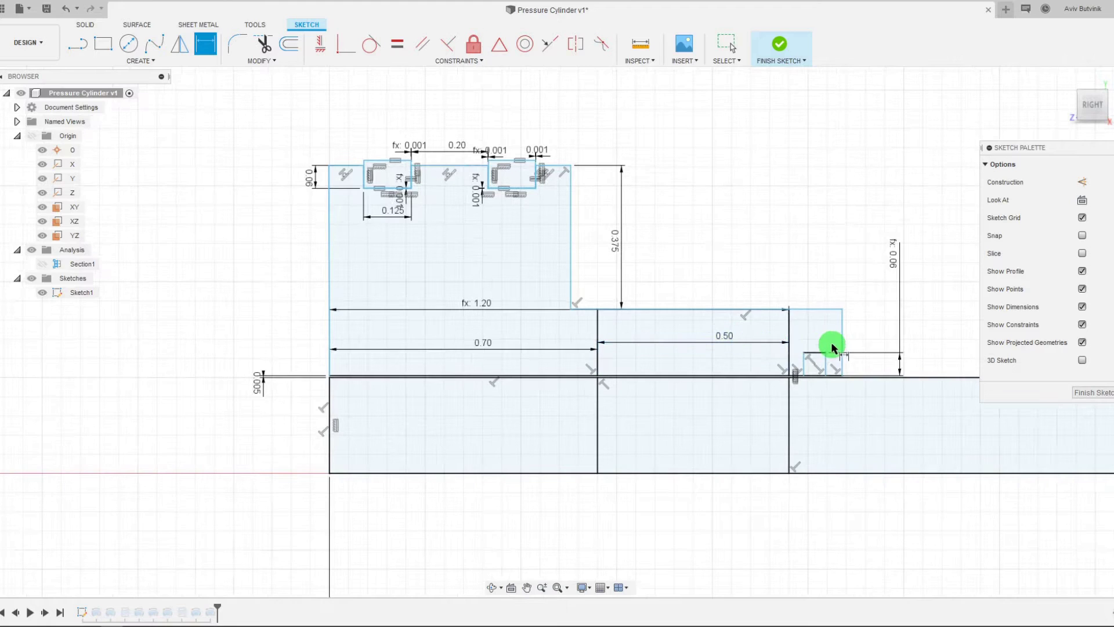
click(817, 350)
click(815, 290)
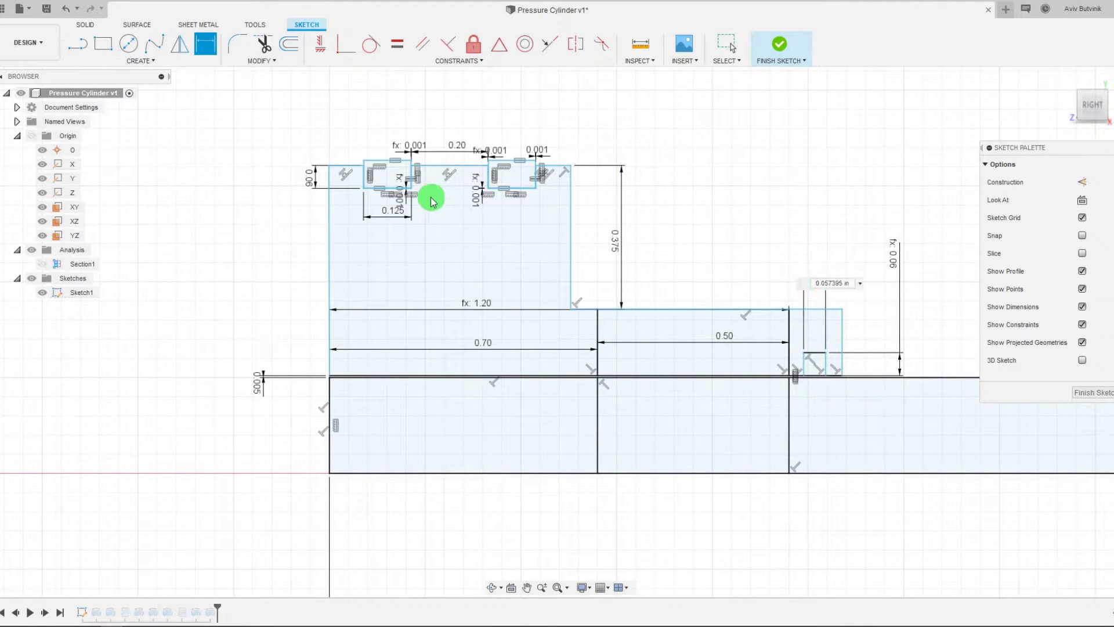
key(Return)
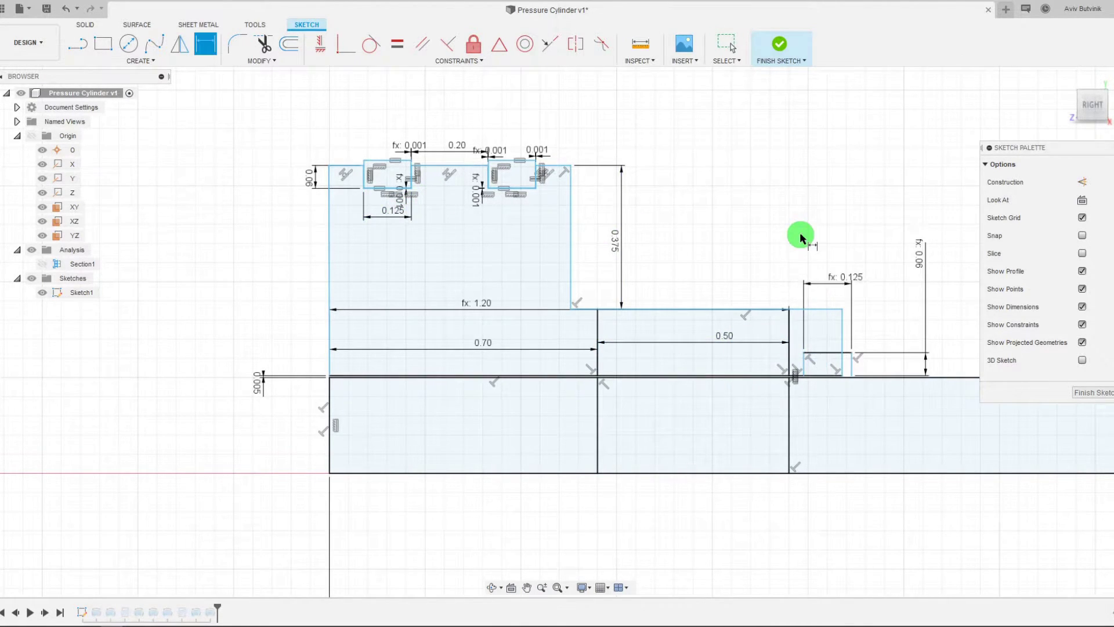
Step: Drag the groove's vertical lines and profile sideways into position at the step's base
scroll(845, 378, up, 4)
scroll(844, 377, up, 2)
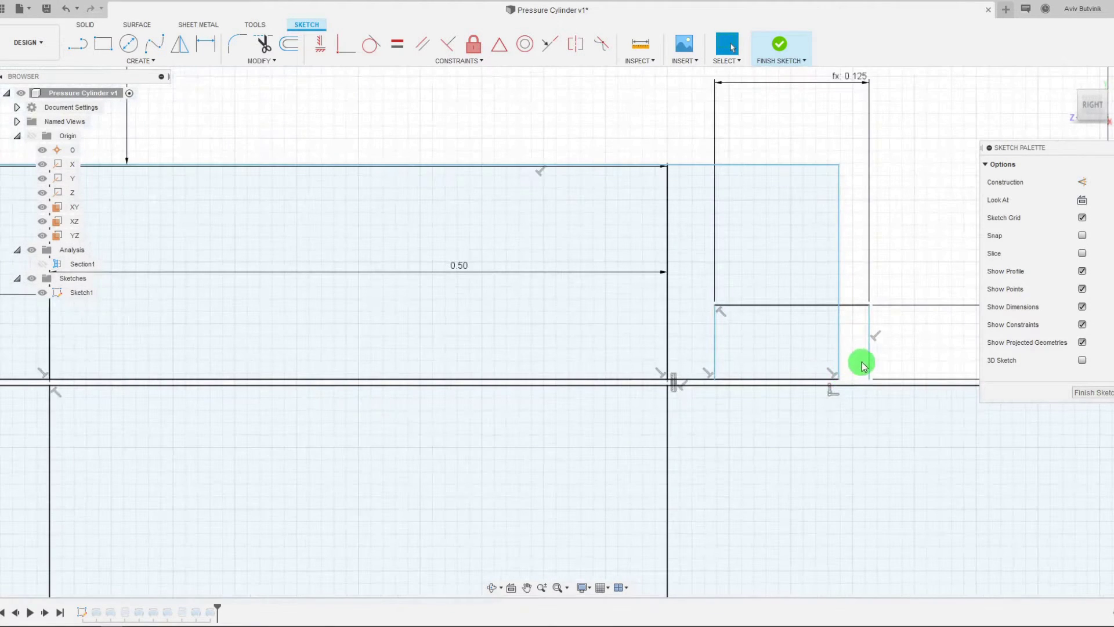
drag(872, 356, 830, 360)
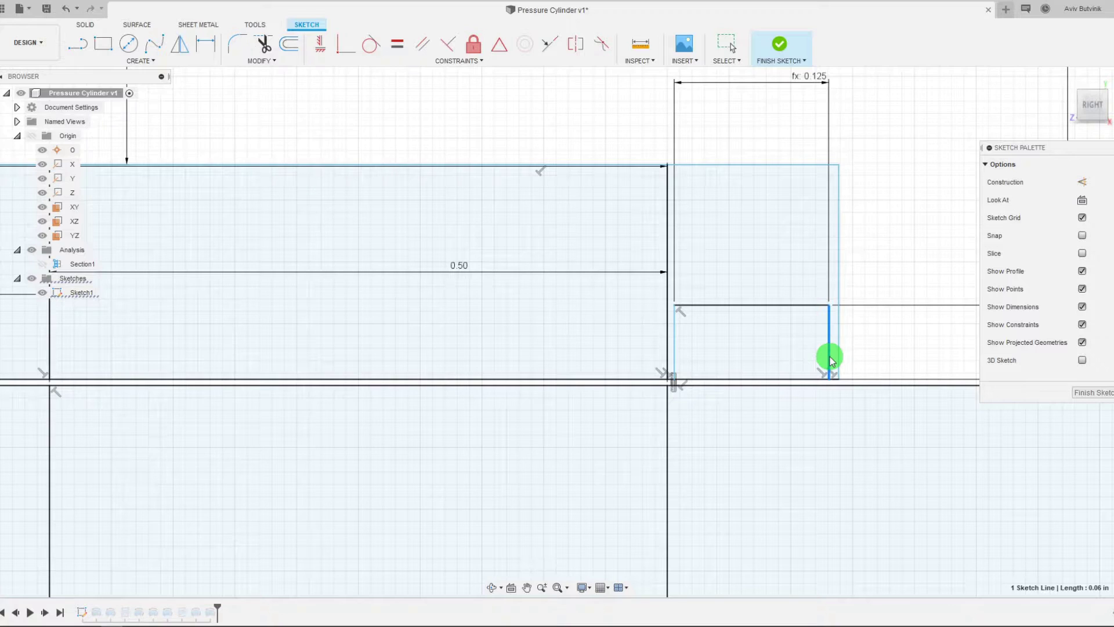
scroll(789, 347, down, 5)
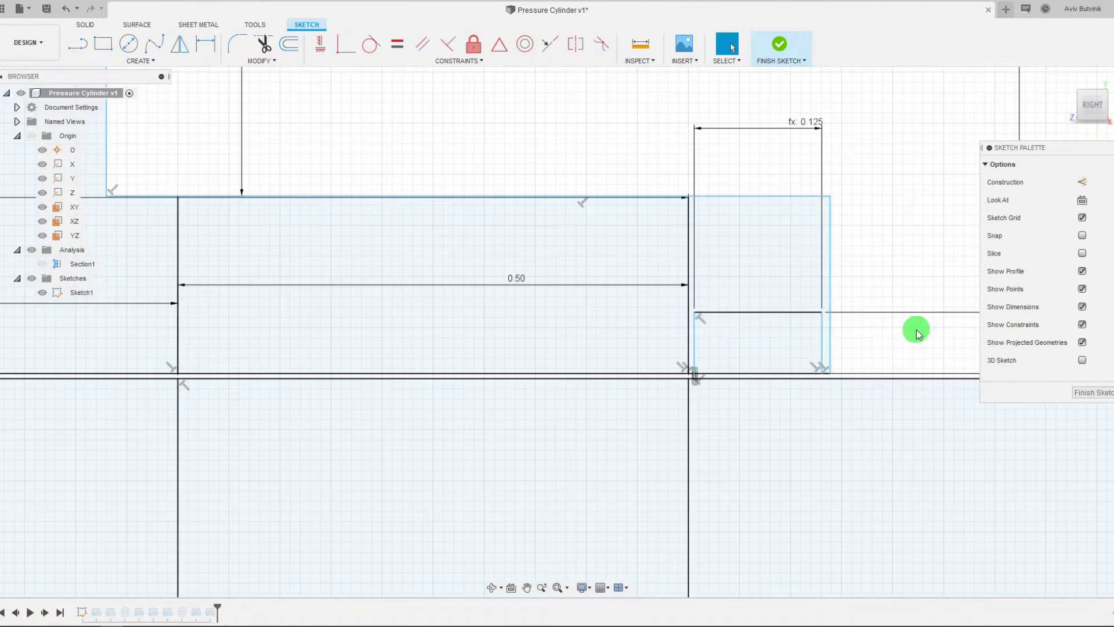
scroll(693, 386, up, 3)
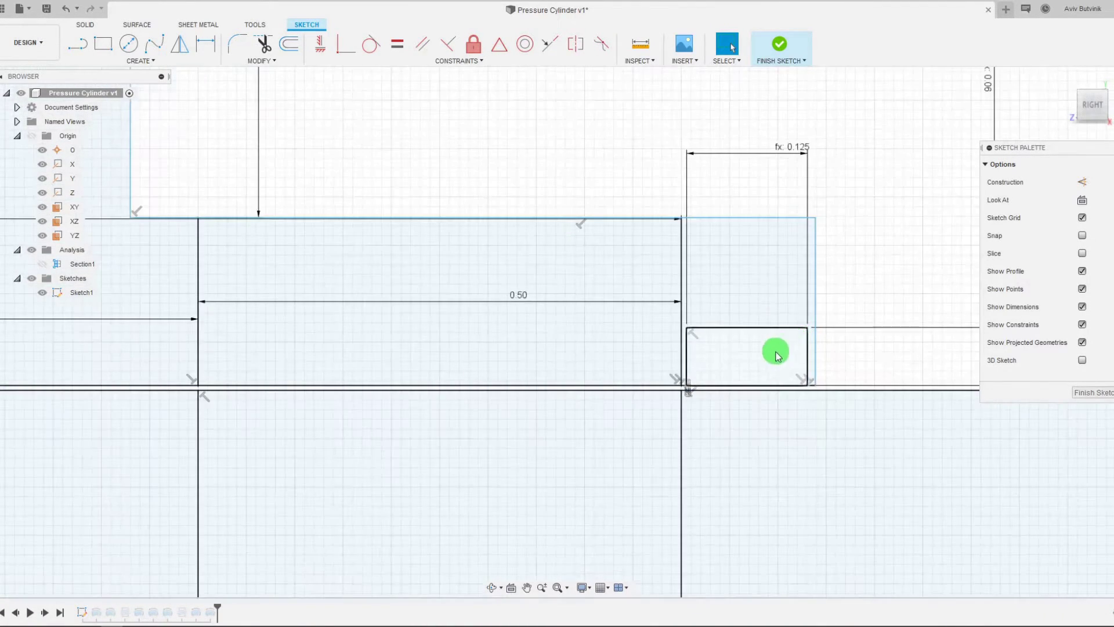
scroll(776, 350, down, 5)
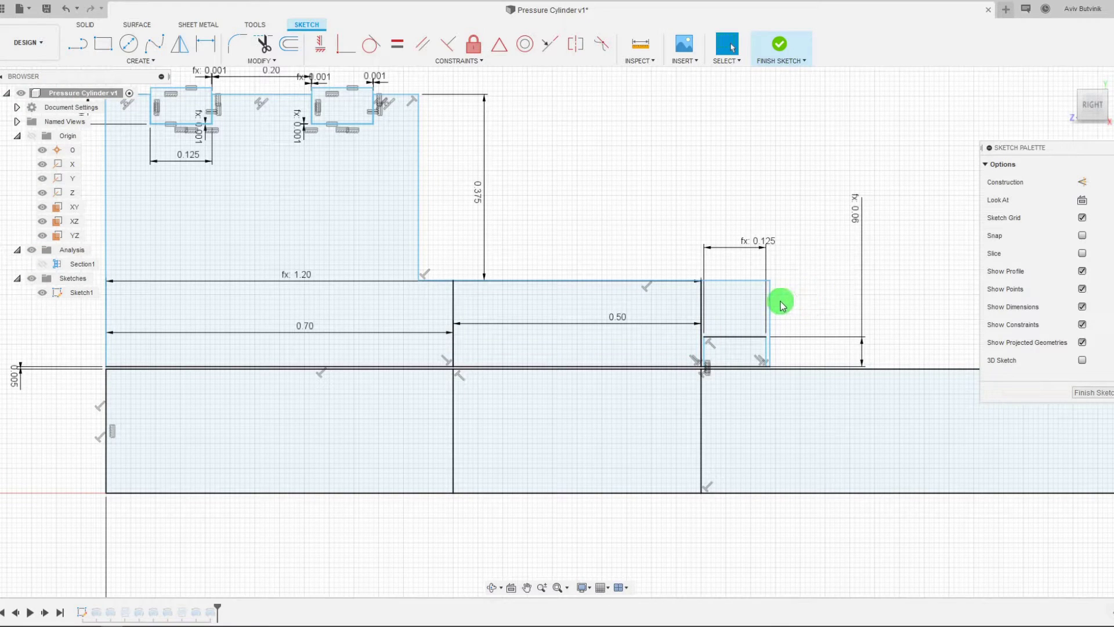
drag(773, 302, 799, 308)
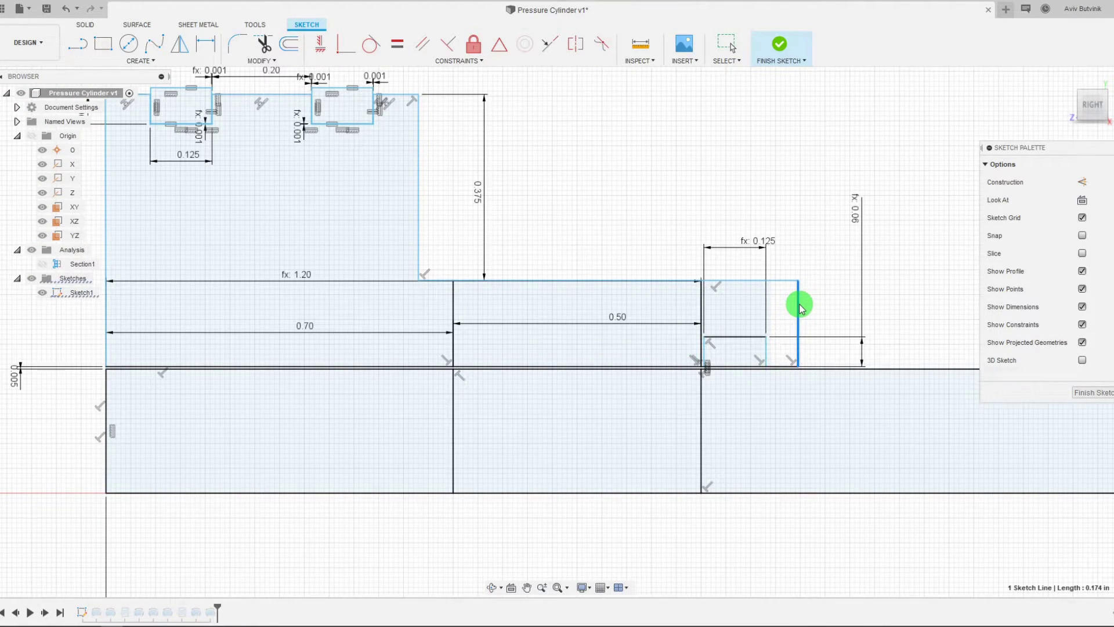
scroll(768, 356, up, 3)
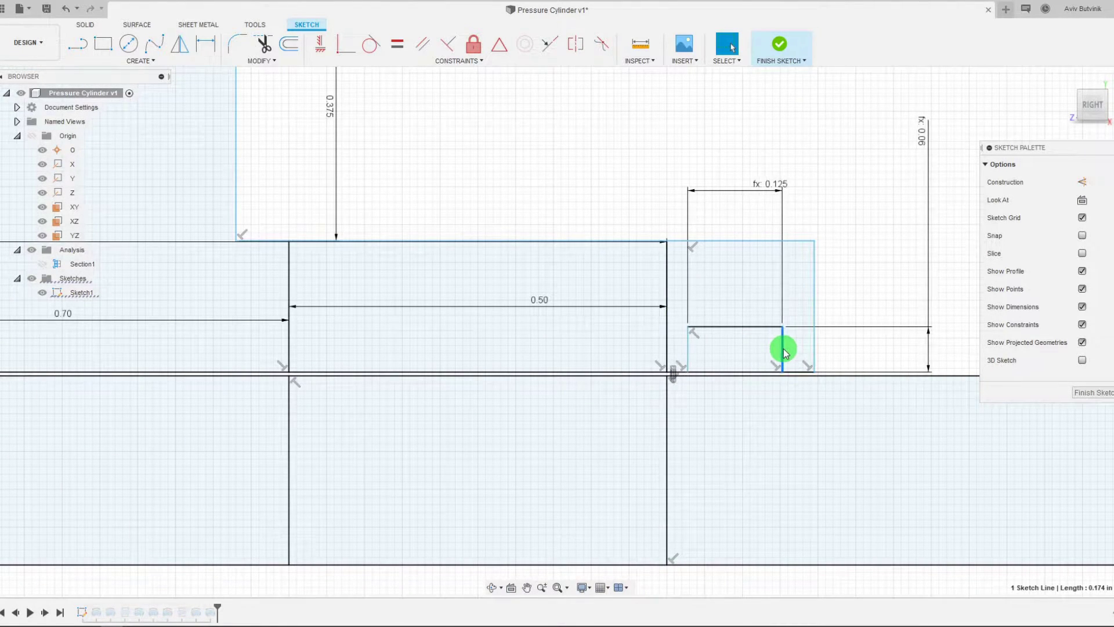
drag(784, 351, 794, 348)
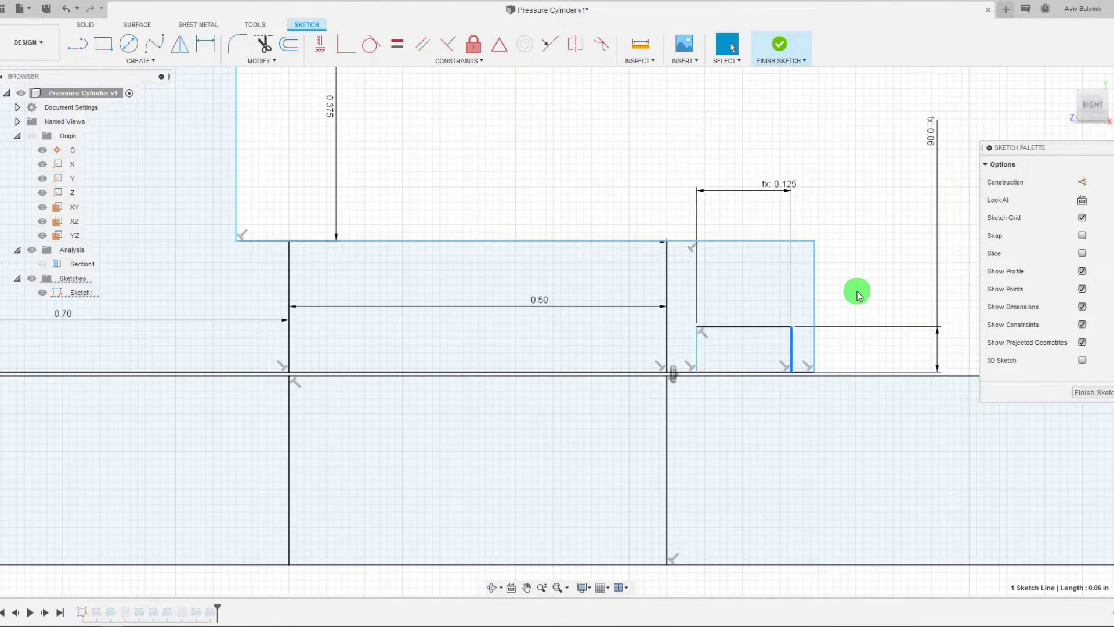
scroll(857, 295, down, 2)
scroll(820, 291, up, 2)
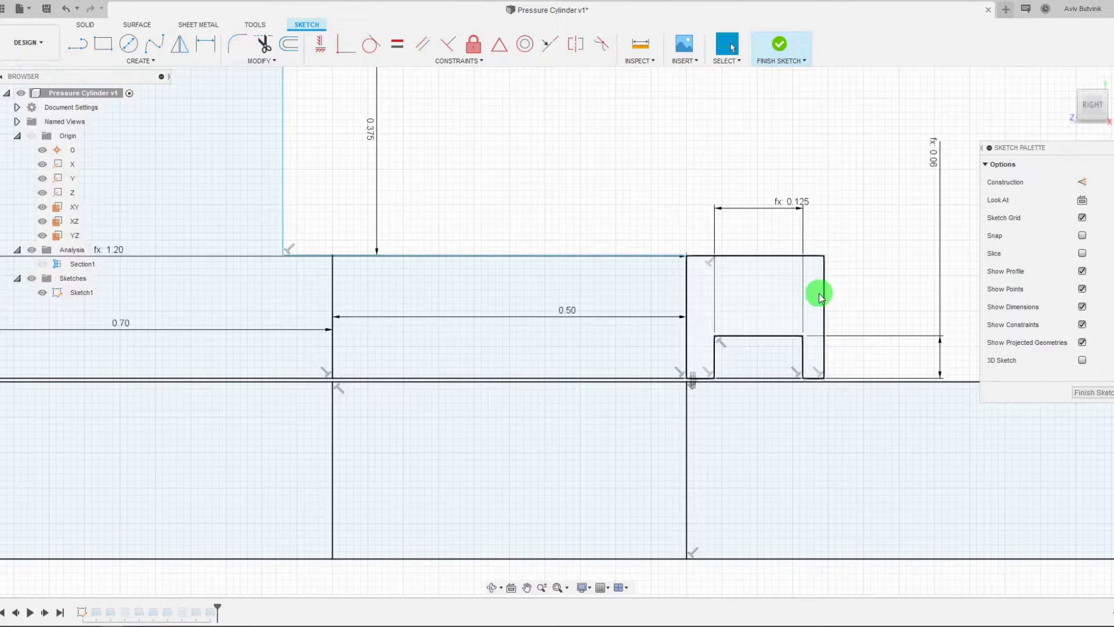
Step: Select the right-hand step's outline, top line, right outer line and groove inner vertical
double_click(822, 294)
scroll(766, 274, down, 2)
scroll(734, 206, up, 1)
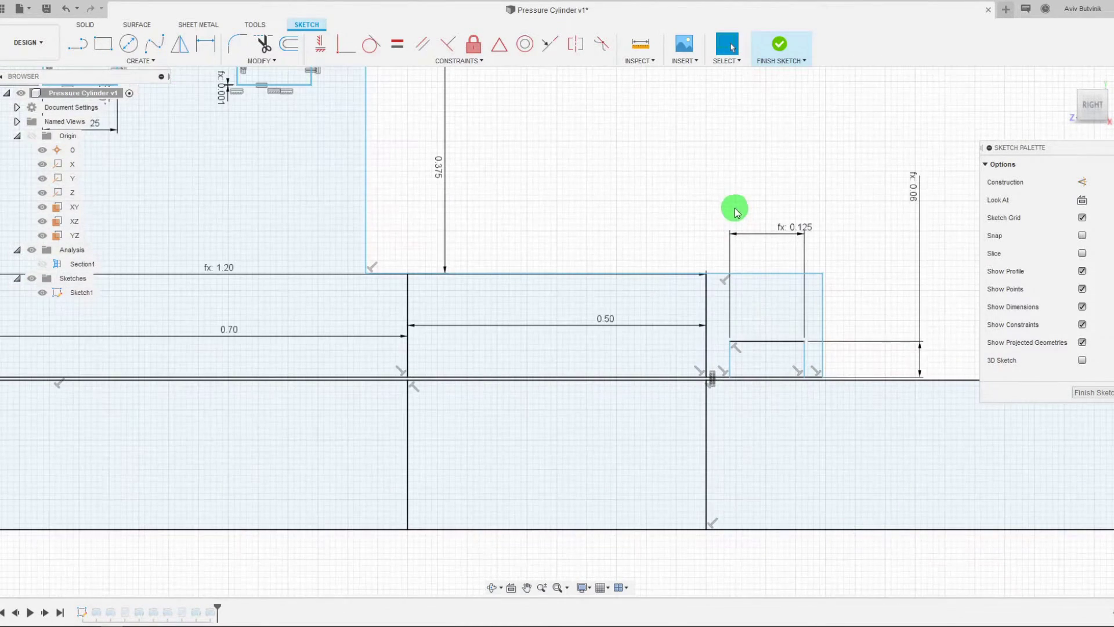
click(776, 274)
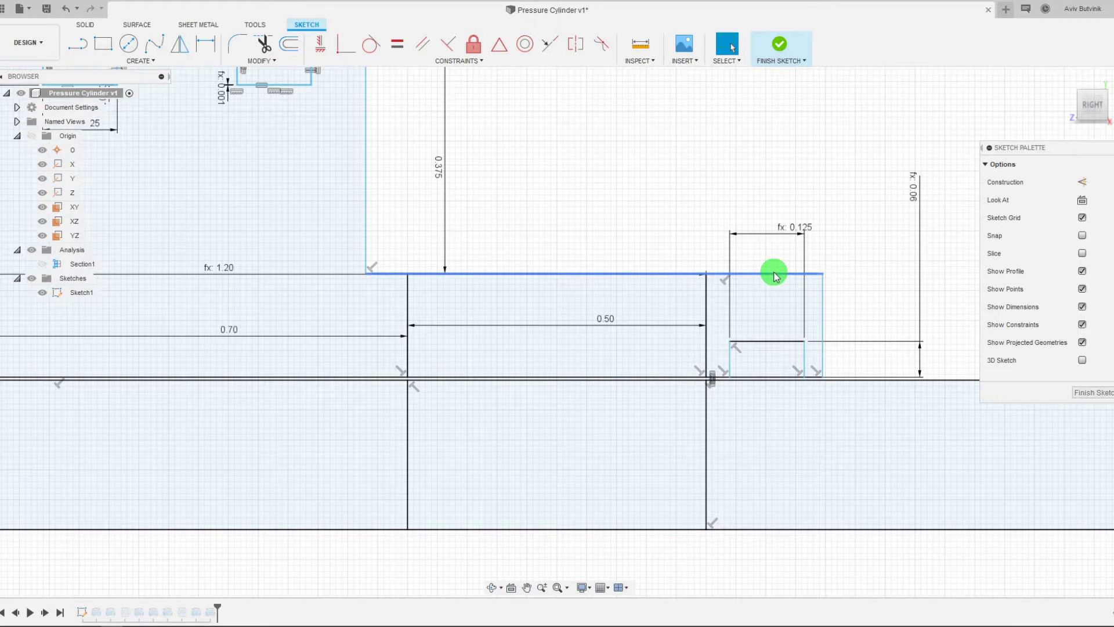
scroll(763, 266, down, 1)
scroll(754, 290, up, 2)
click(815, 319)
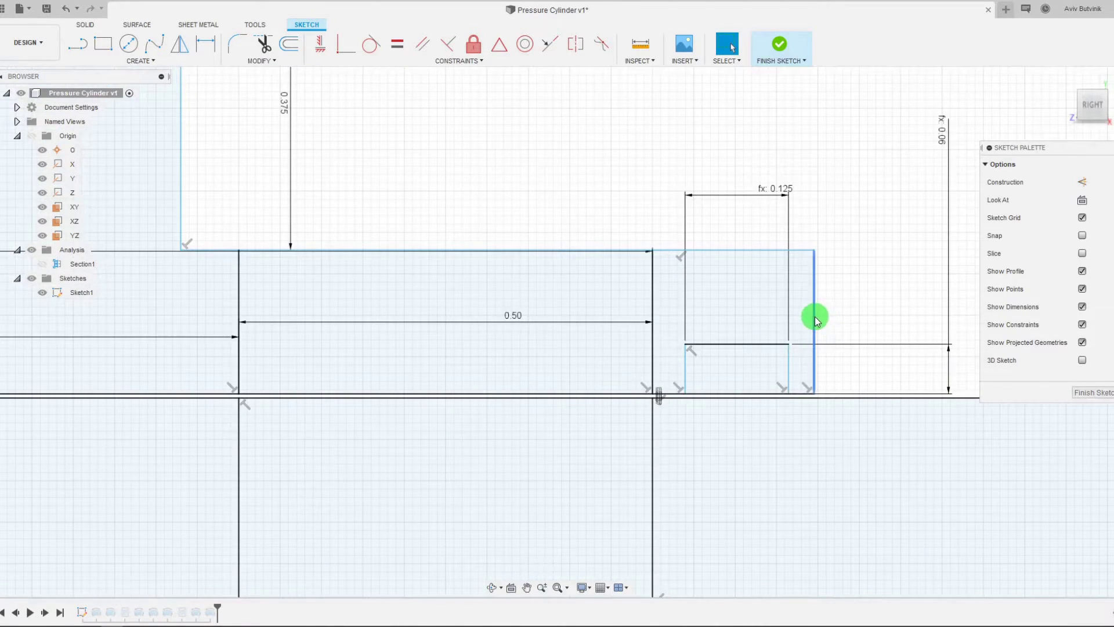
scroll(814, 319, up, 2)
click(778, 383)
Step: Trim out the groove's bottom line segment between its verticals, leaving an open notch
key(Escape)
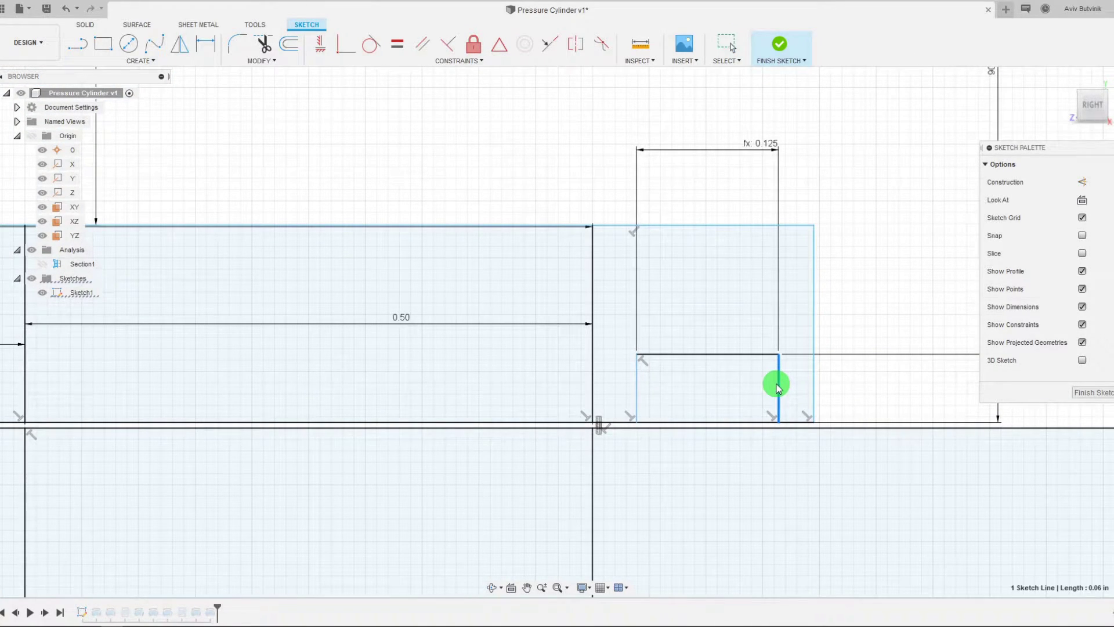
scroll(712, 310, down, 1)
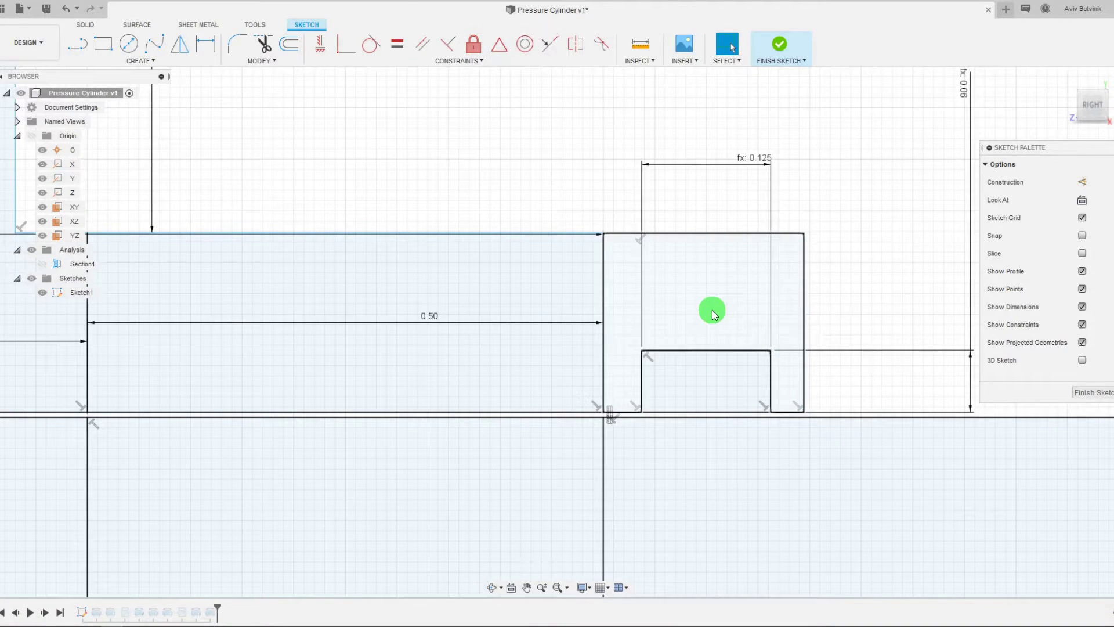
click(266, 53)
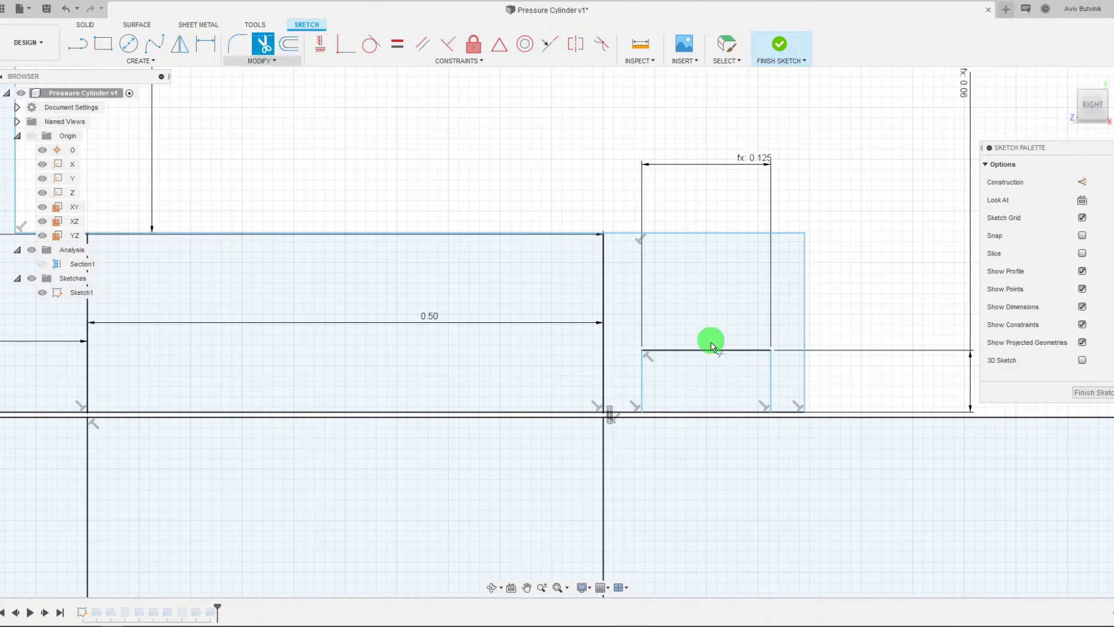
click(705, 413)
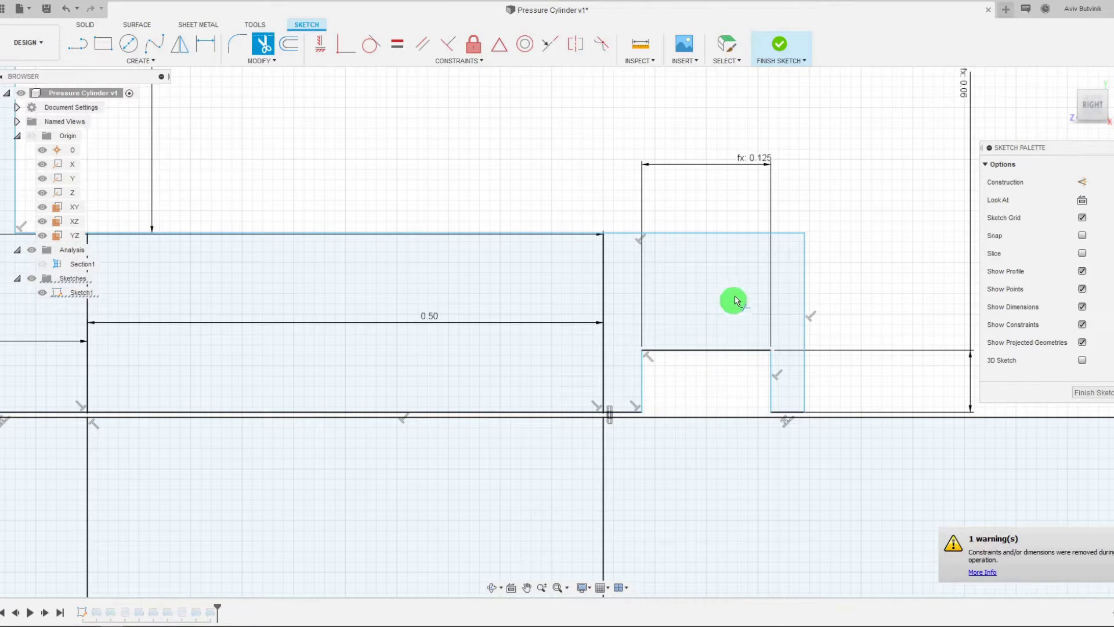
right_click(764, 280)
click(763, 280)
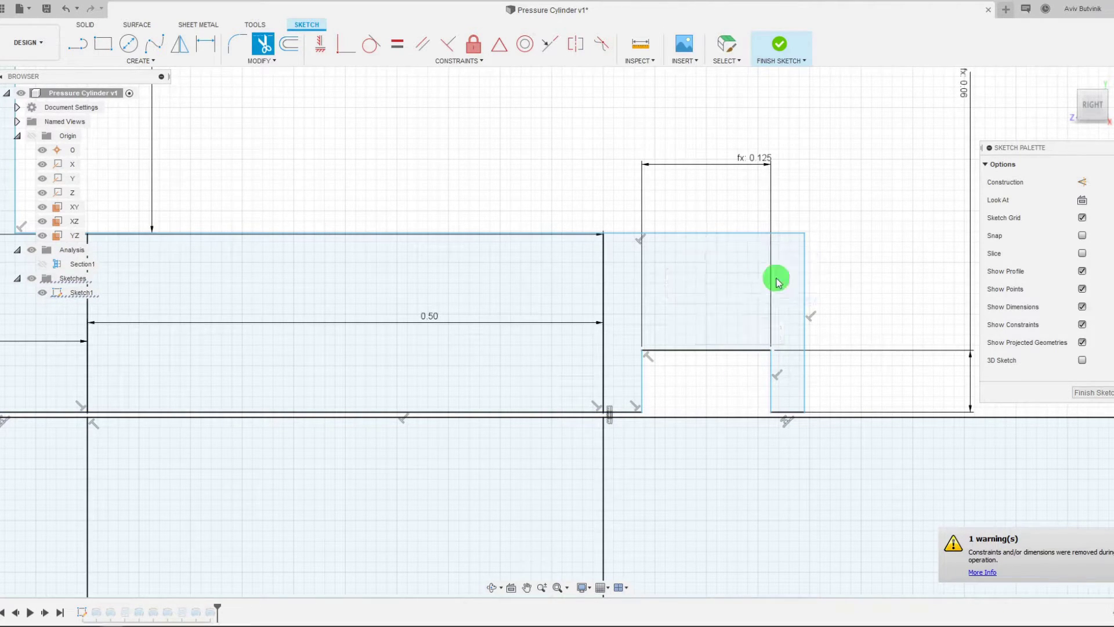
scroll(691, 349, down, 1)
scroll(691, 351, up, 3)
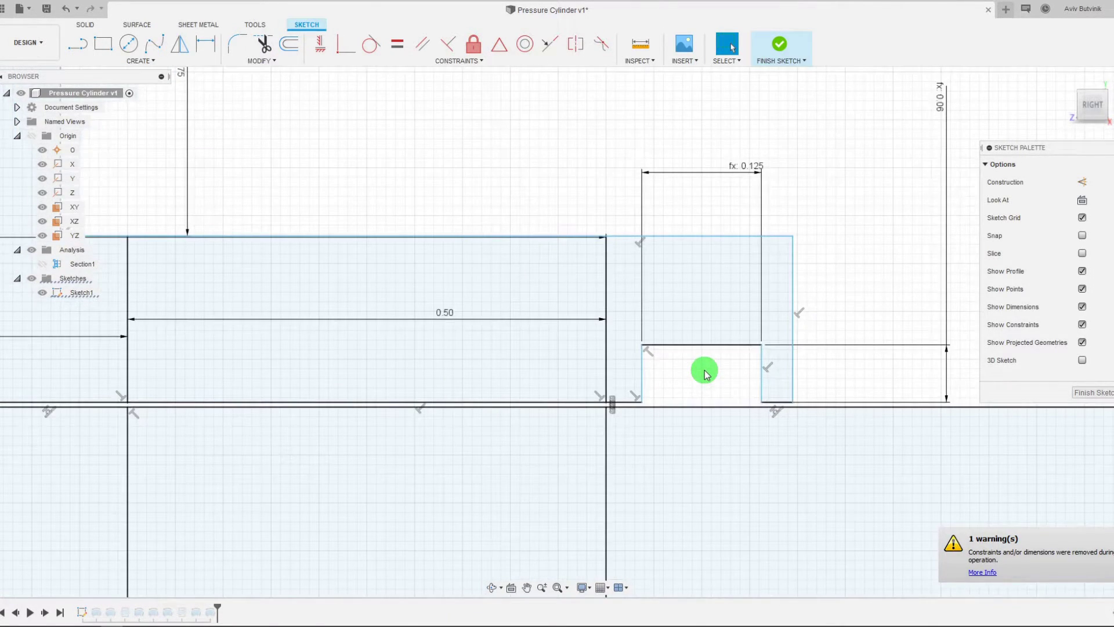
scroll(705, 373, up, 2)
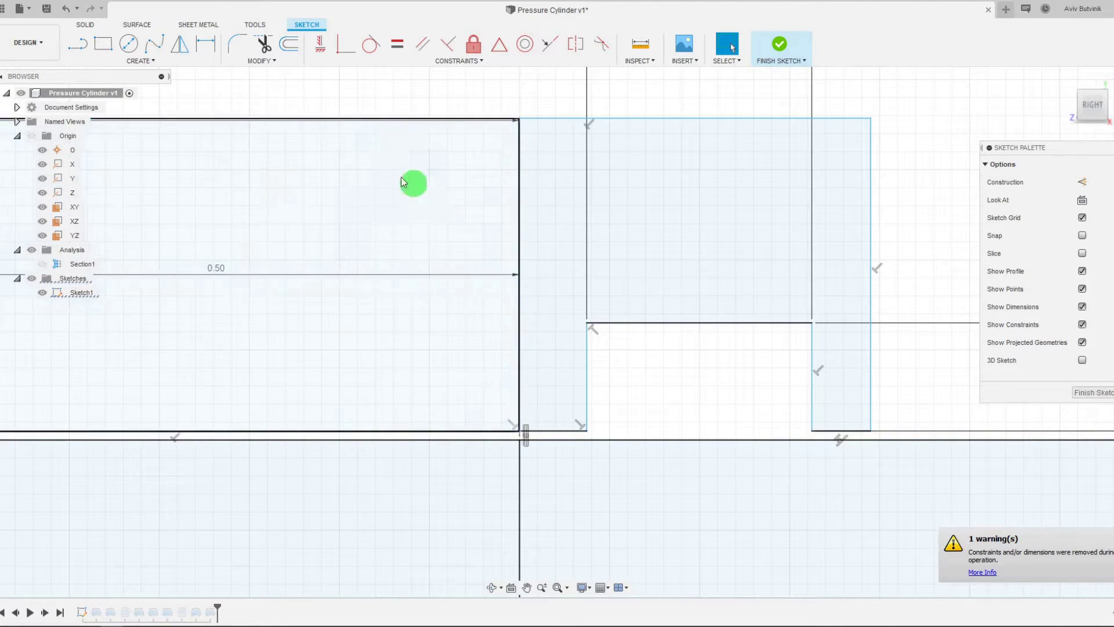
Step: Draw a two-point rectangle from inside the notch down to below the shaft line
click(104, 43)
mouse_move(601, 319)
mouse_down()
mouse_move(654, 378)
mouse_move(804, 339)
mouse_up()
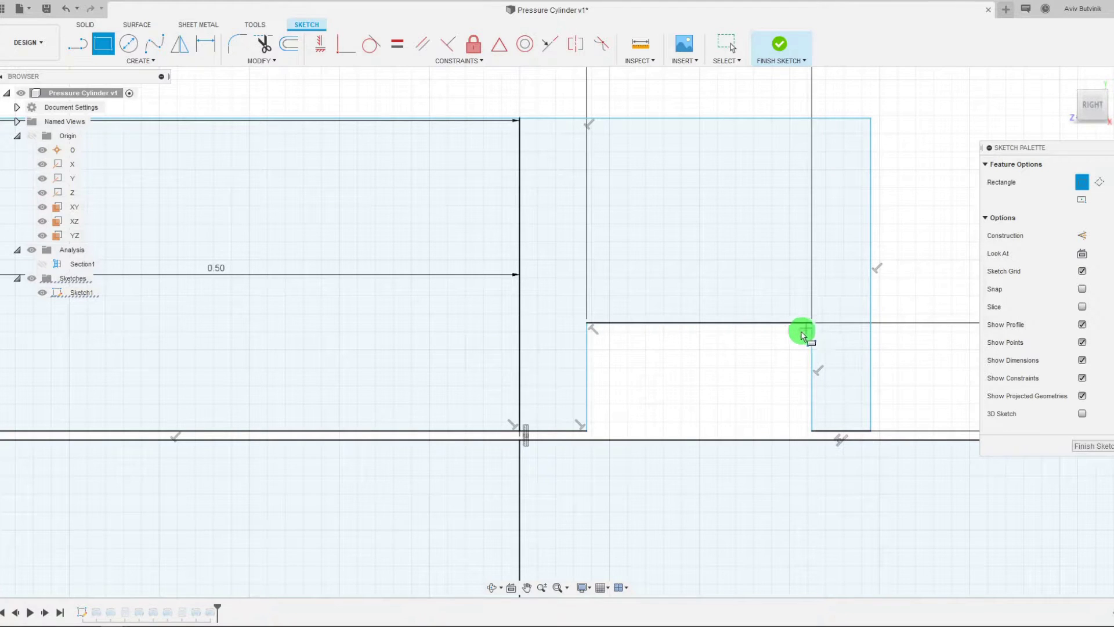
click(804, 330)
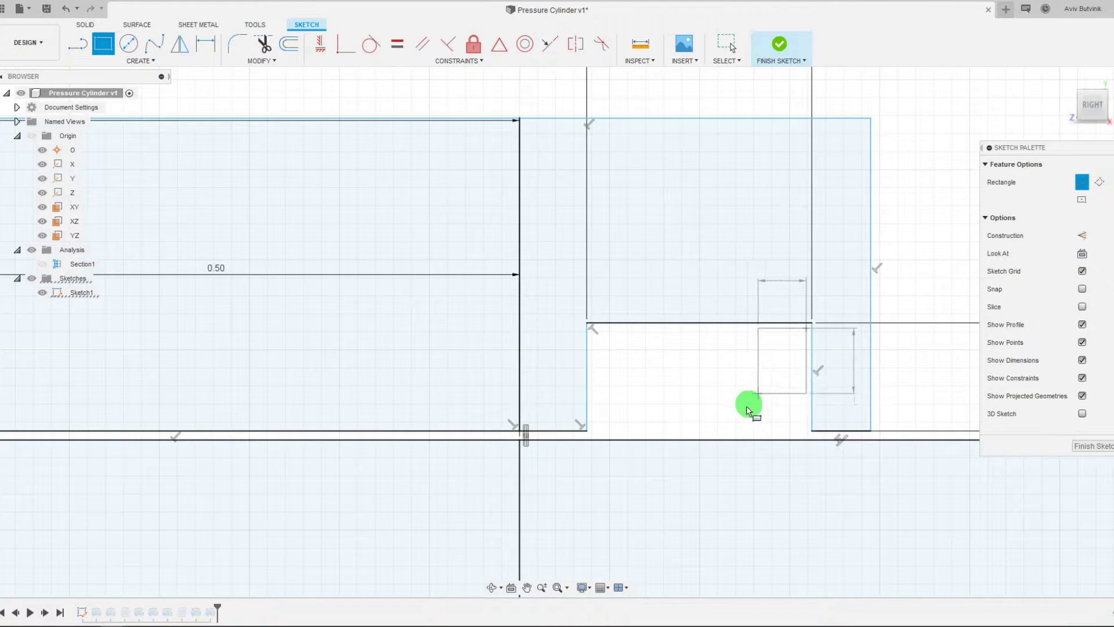
click(590, 467)
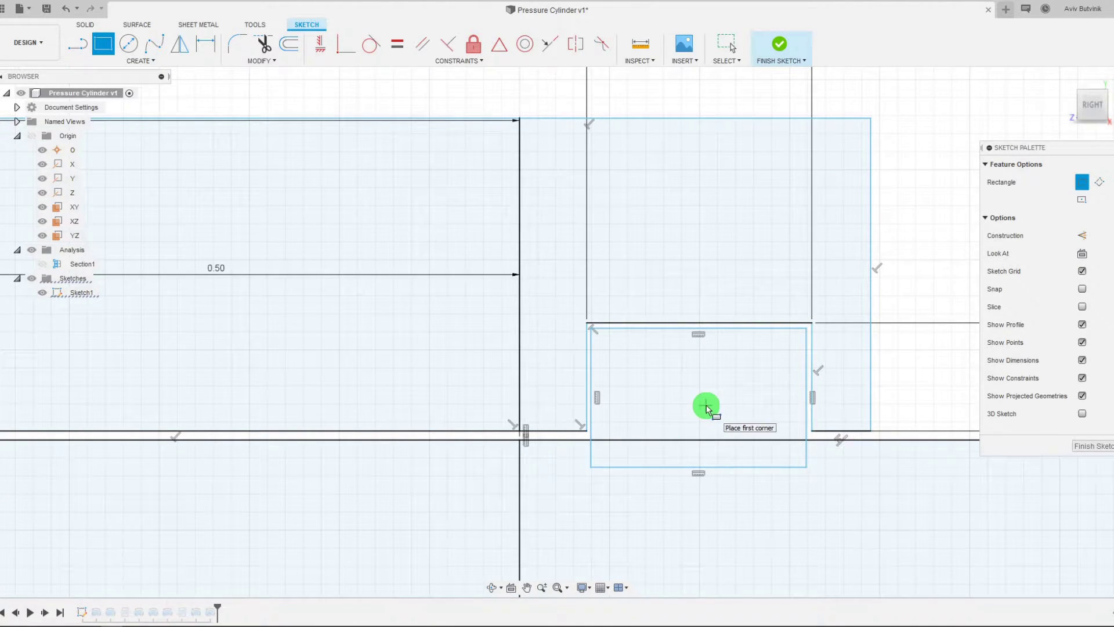
key(Escape)
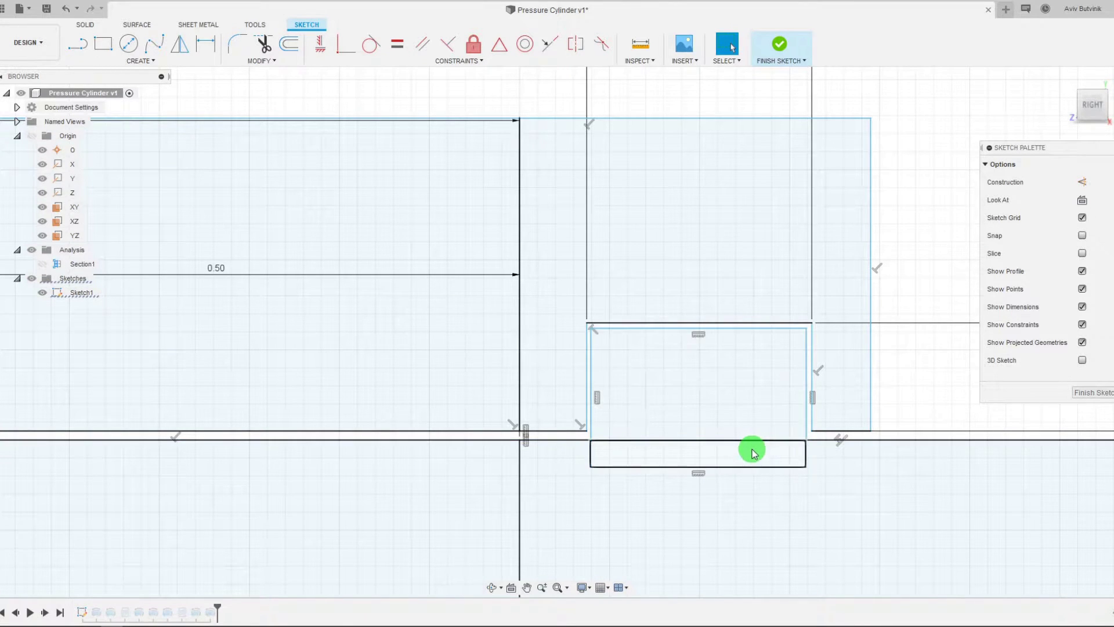
scroll(752, 451, down, 3)
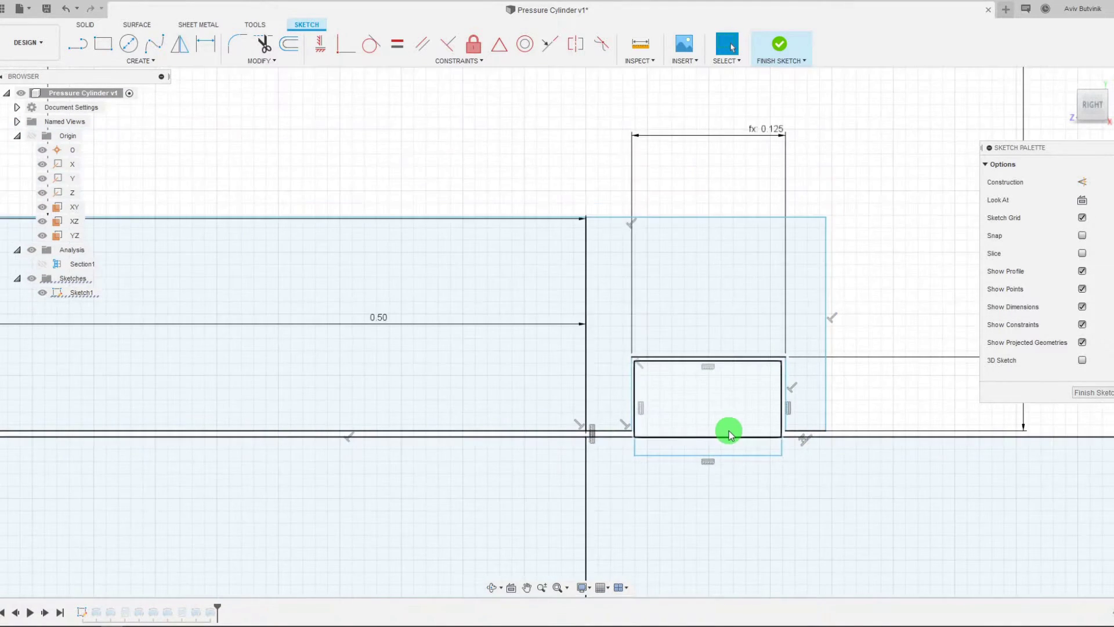
scroll(754, 451, up, 5)
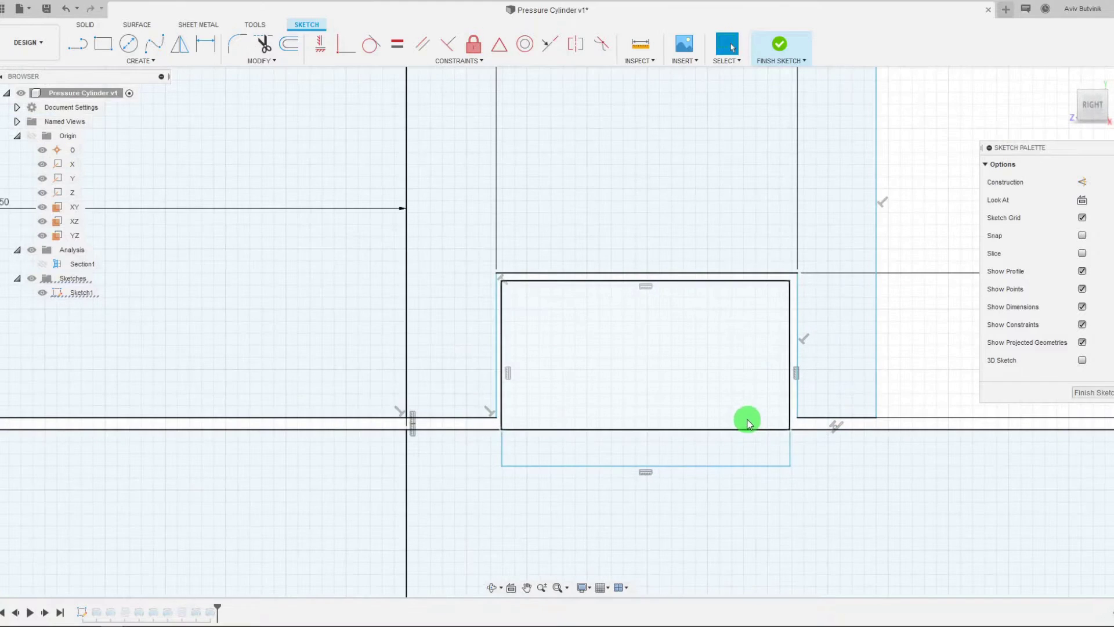
scroll(747, 331, up, 2)
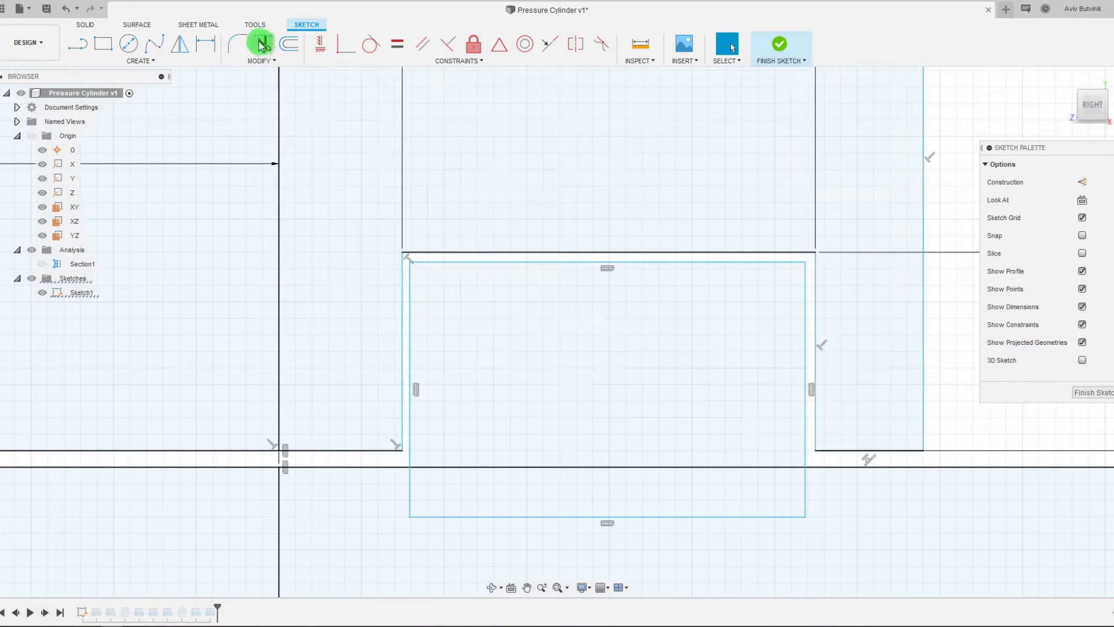
Step: Dimension the rectangle's right and top gaps to the groove at 0.001 in
click(210, 41)
click(805, 343)
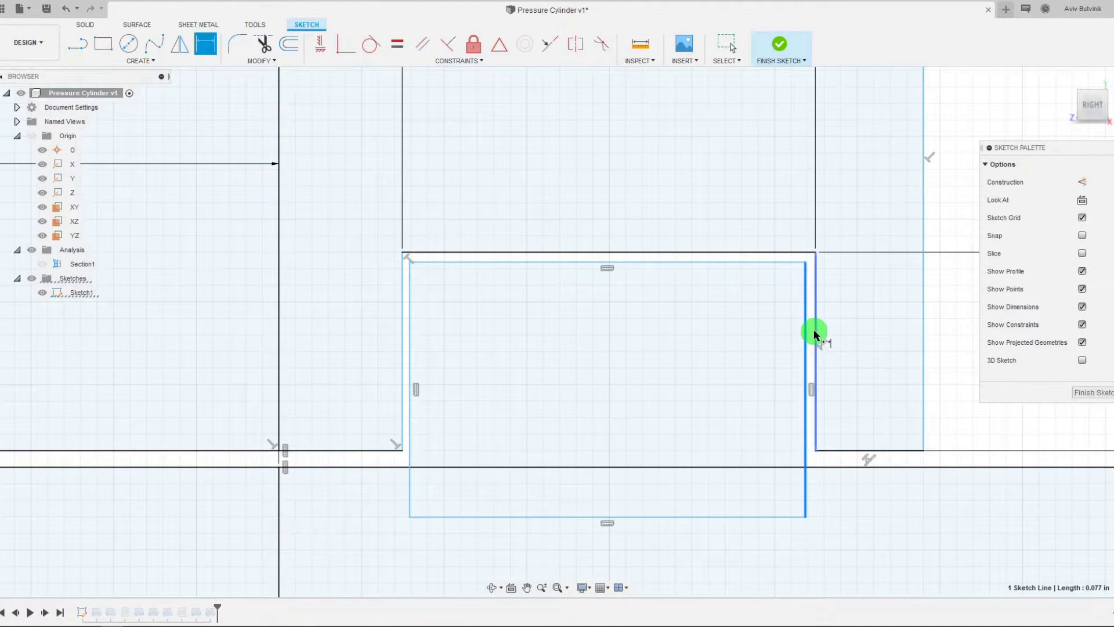
click(815, 349)
scroll(847, 376, down, 2)
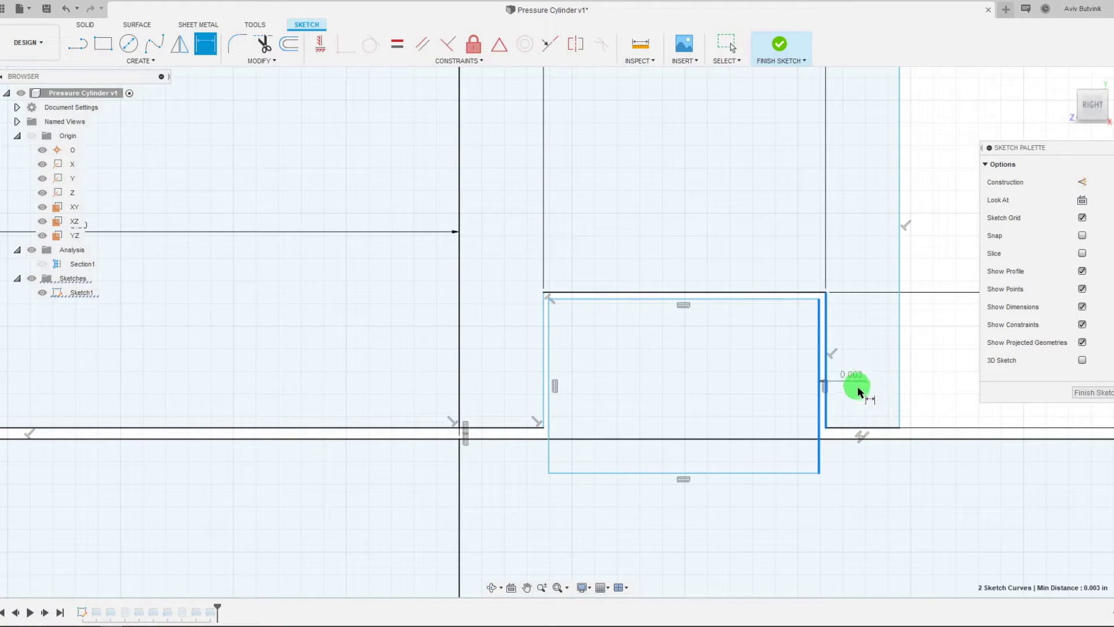
click(877, 399)
scroll(876, 454, down, 5)
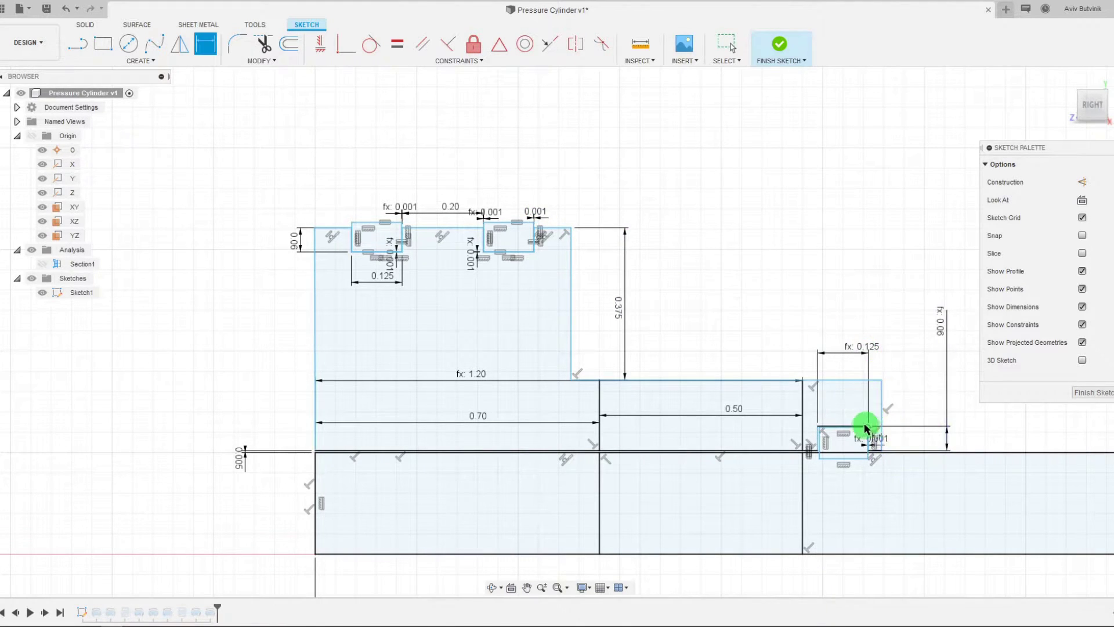
scroll(862, 434, up, 5)
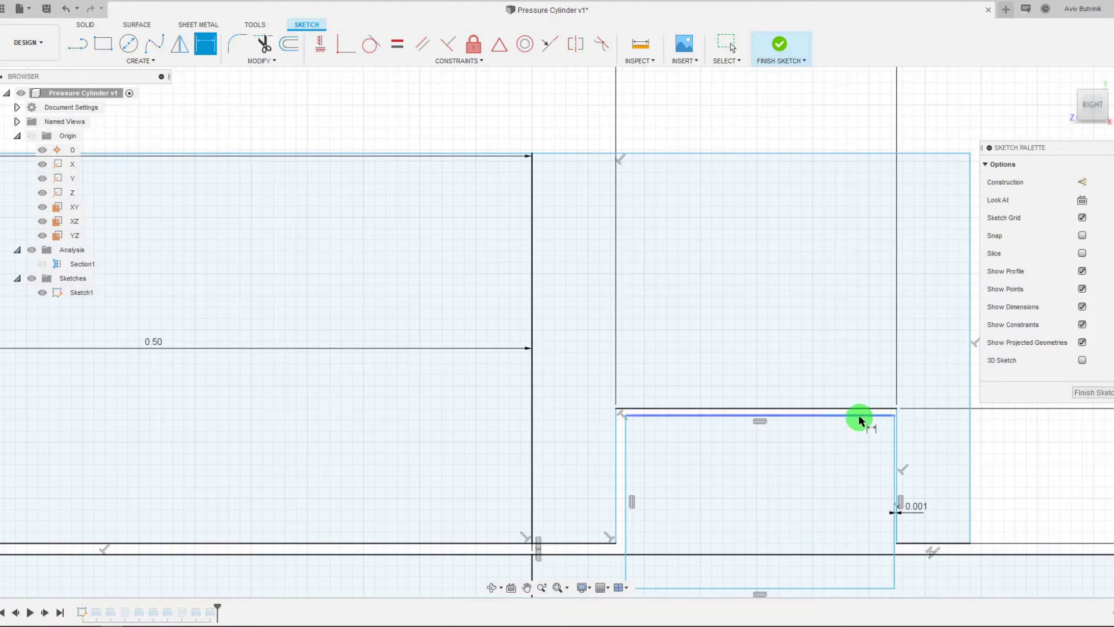
click(861, 416)
click(858, 408)
click(848, 350)
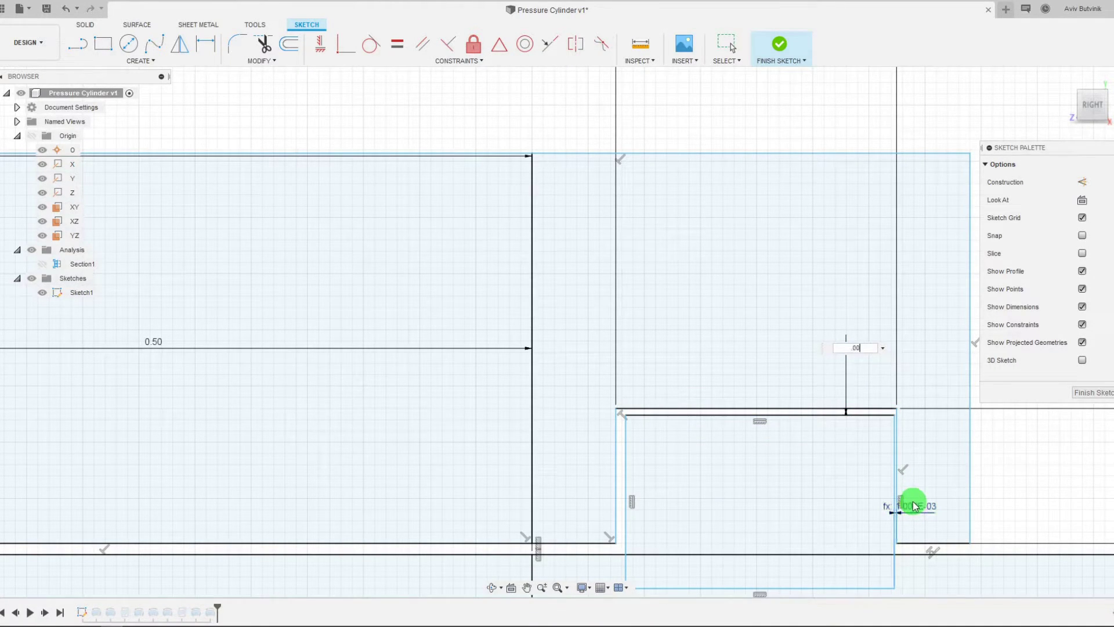
key(Return)
Step: Set the gap between the rectangle and the groove's left wall to 0.001 in
click(619, 503)
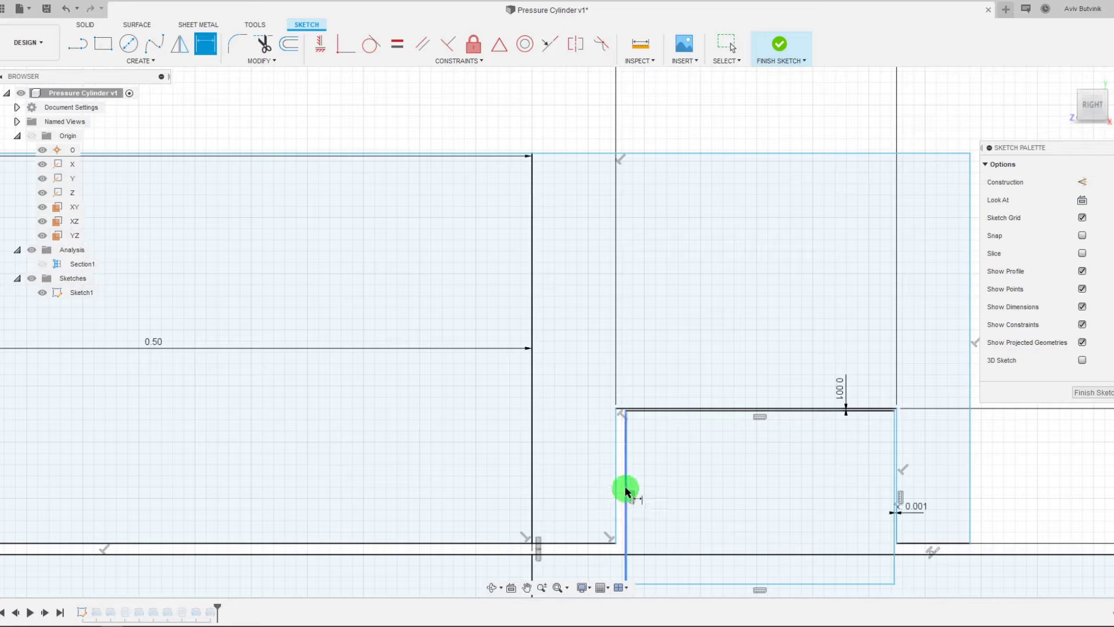
click(616, 485)
click(573, 471)
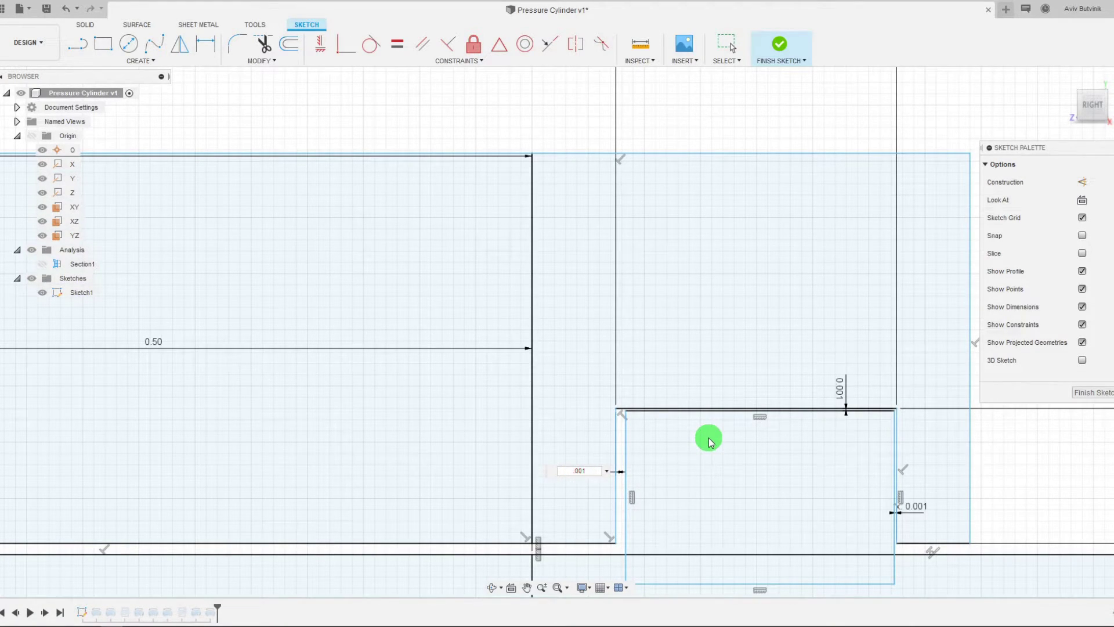
text(.001)
key(Return)
key(Escape)
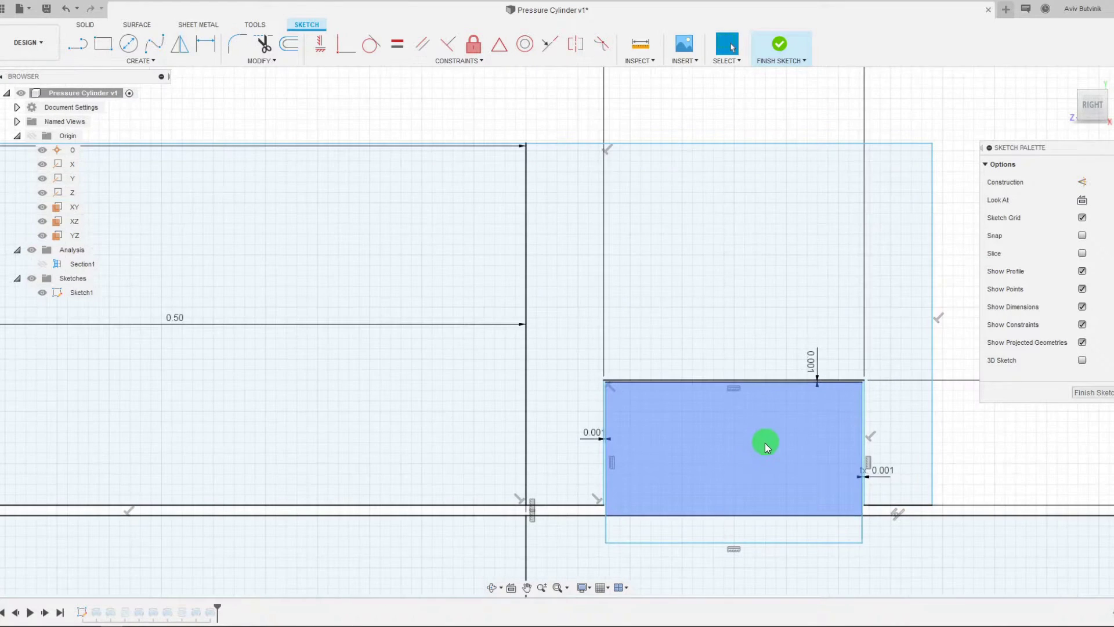
Step: Dimension the rectangle's bottom edge 0.01 in below the shaft line
click(195, 53)
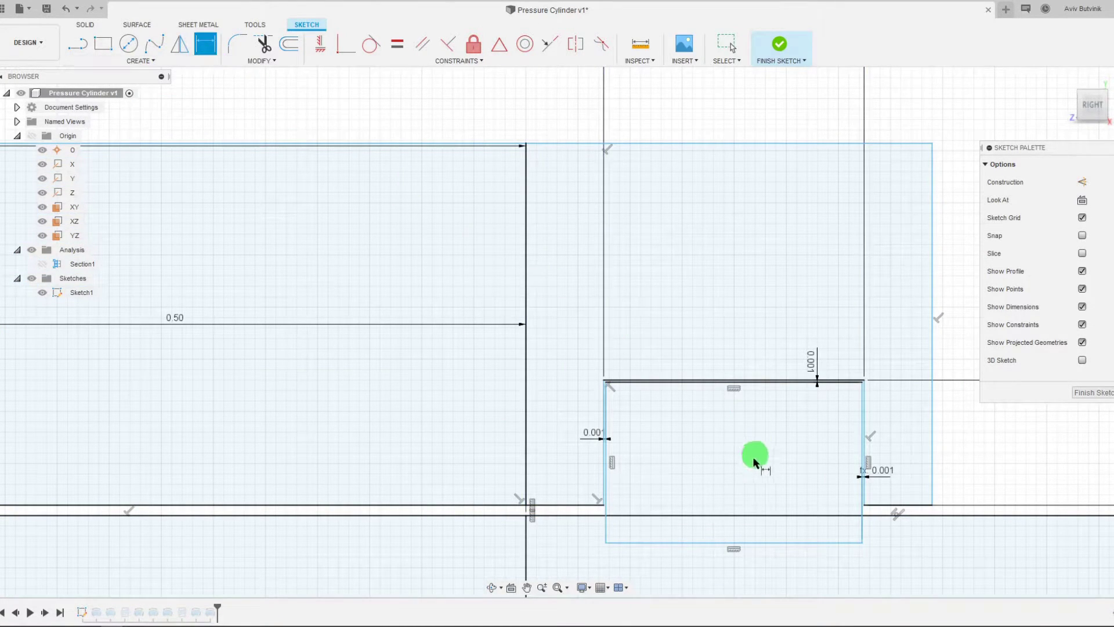
click(584, 502)
click(635, 541)
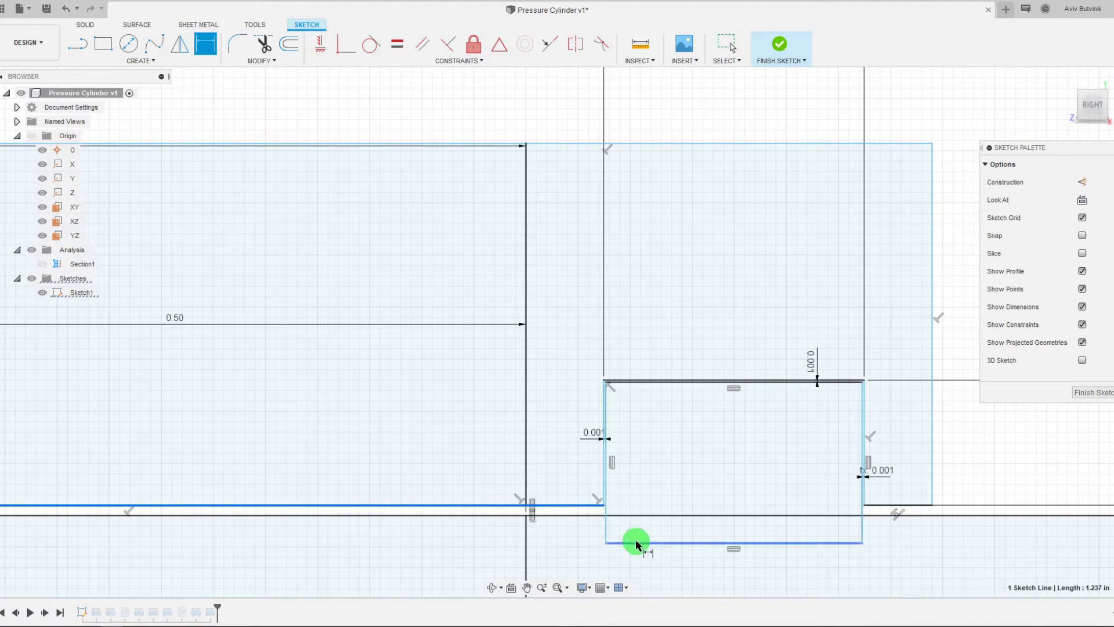
click(573, 530)
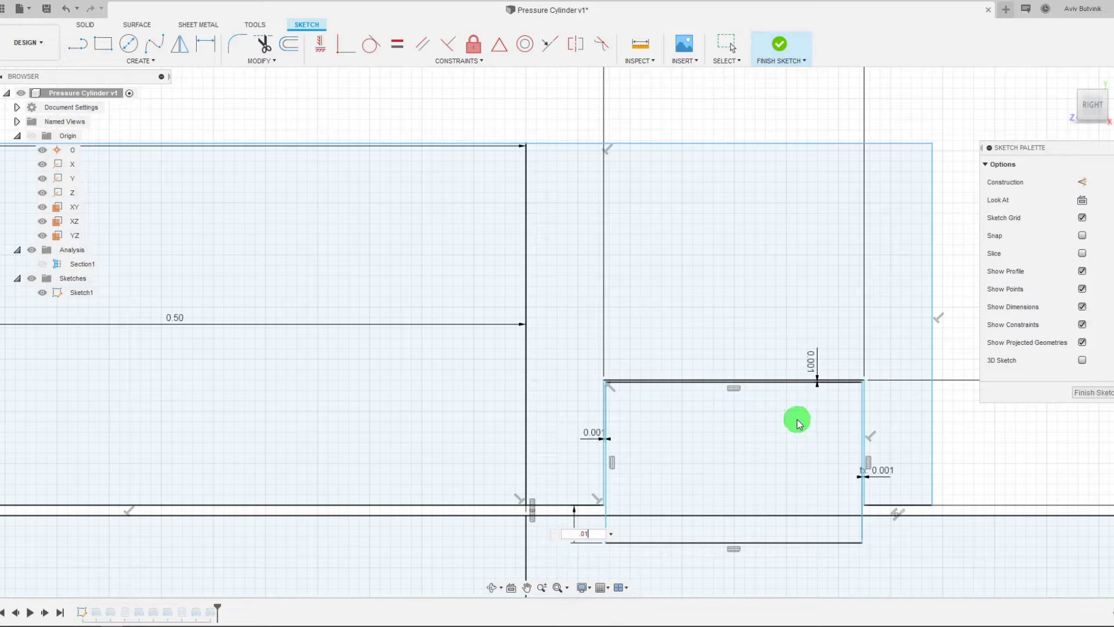
text(.01)
key(Return)
key(Escape)
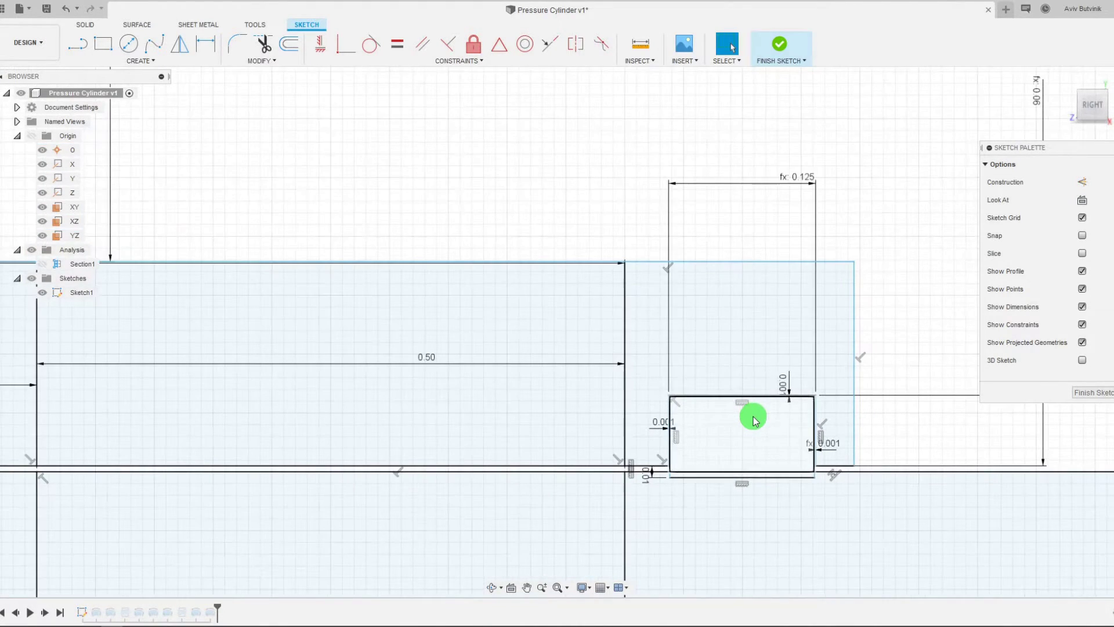
scroll(755, 419, up, 2)
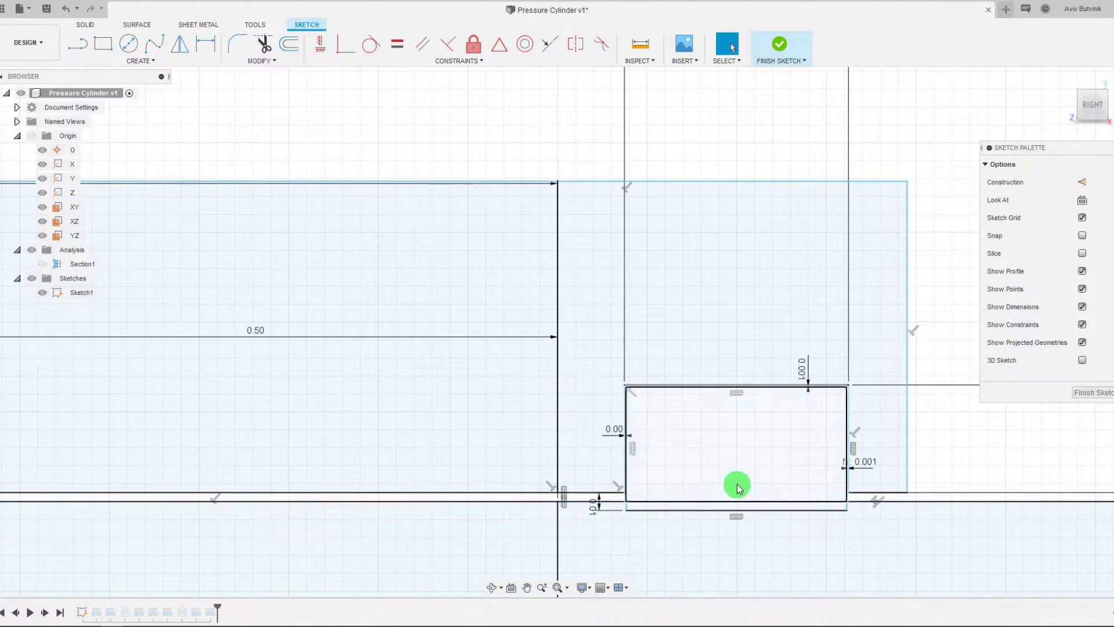
scroll(736, 485, down, 4)
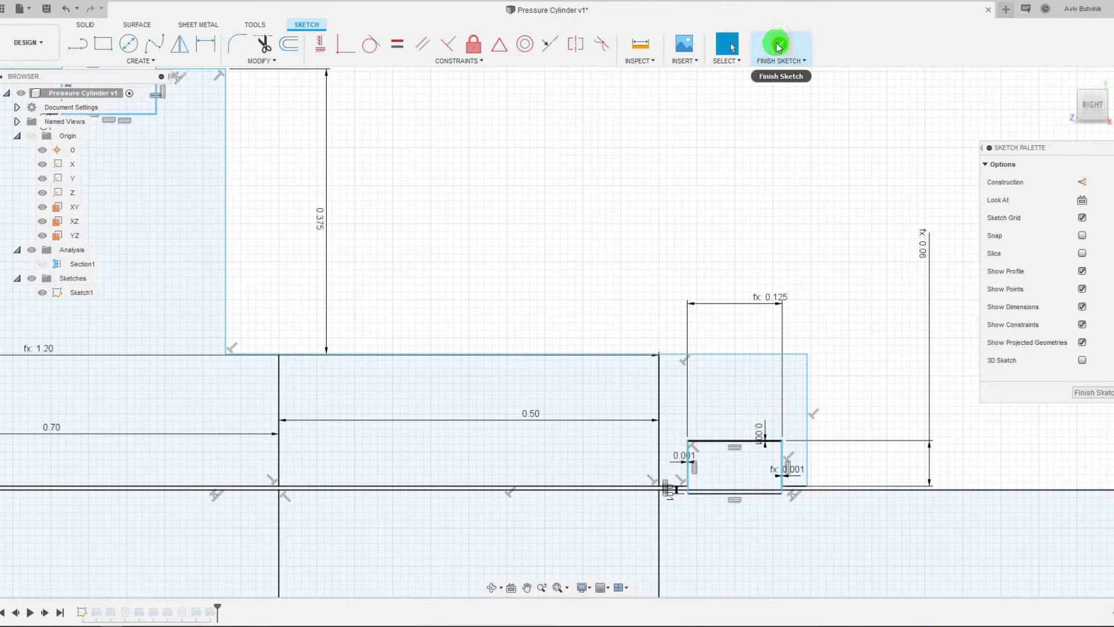
click(782, 52)
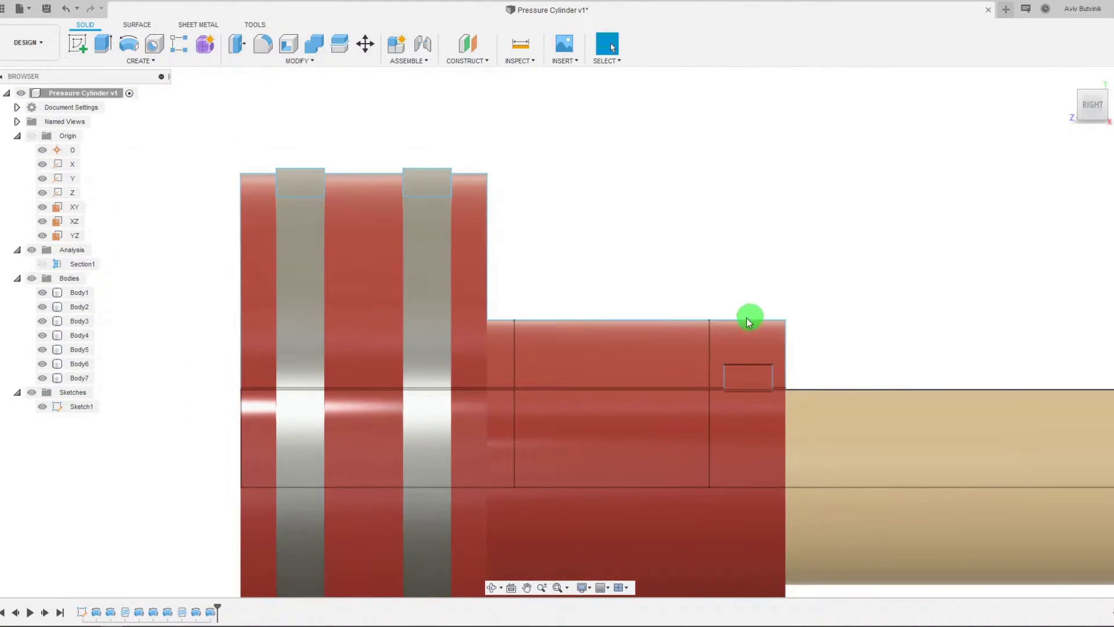
click(96, 612)
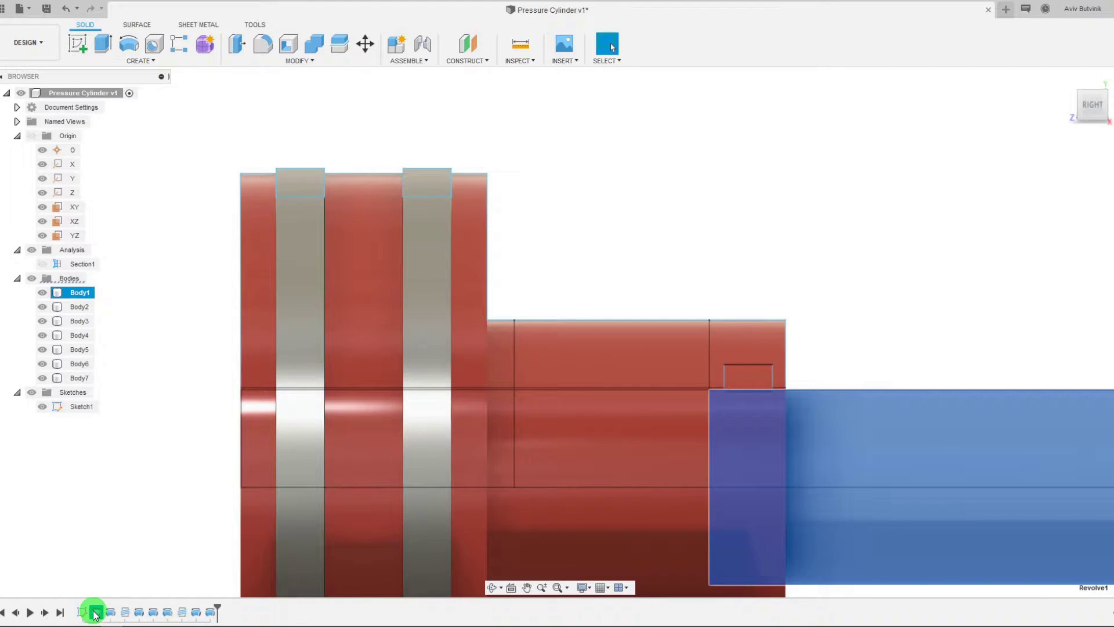
click(110, 613)
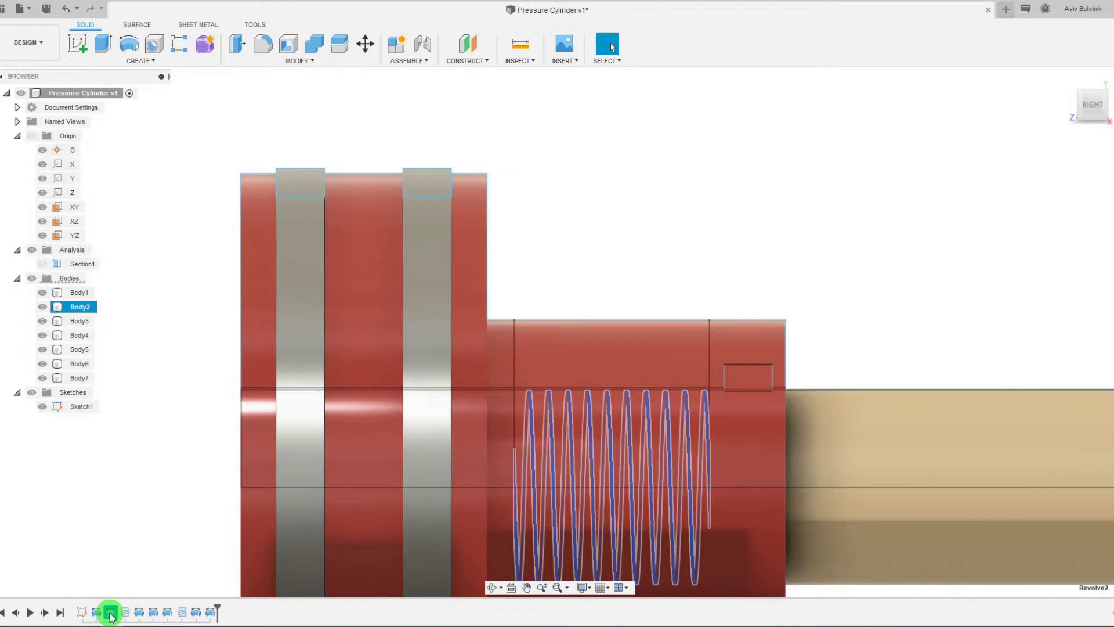
click(140, 612)
click(153, 612)
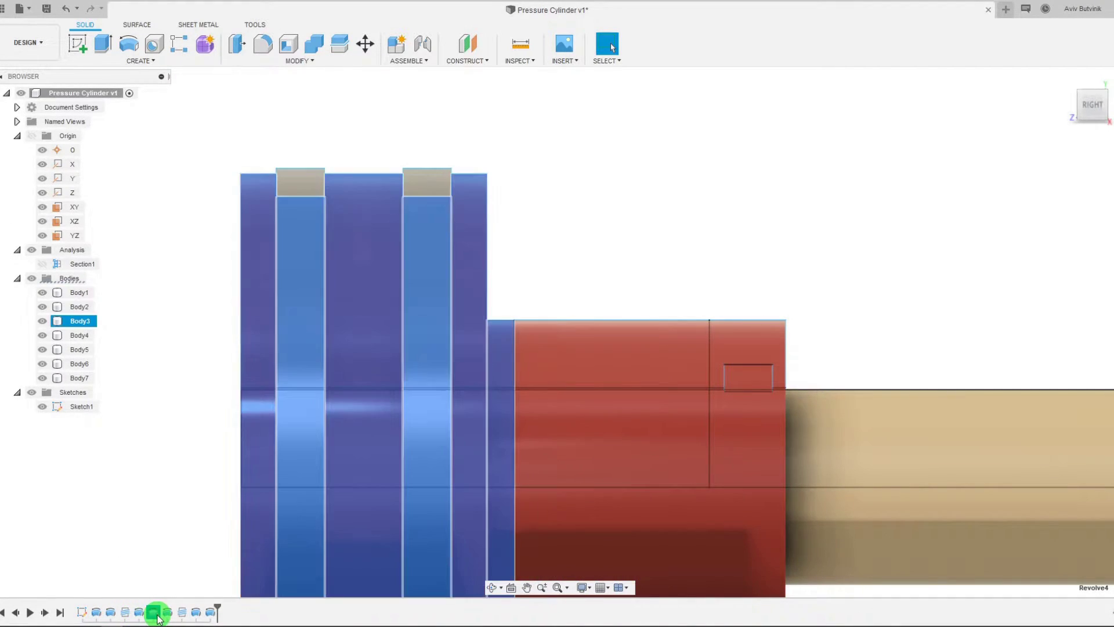
click(168, 612)
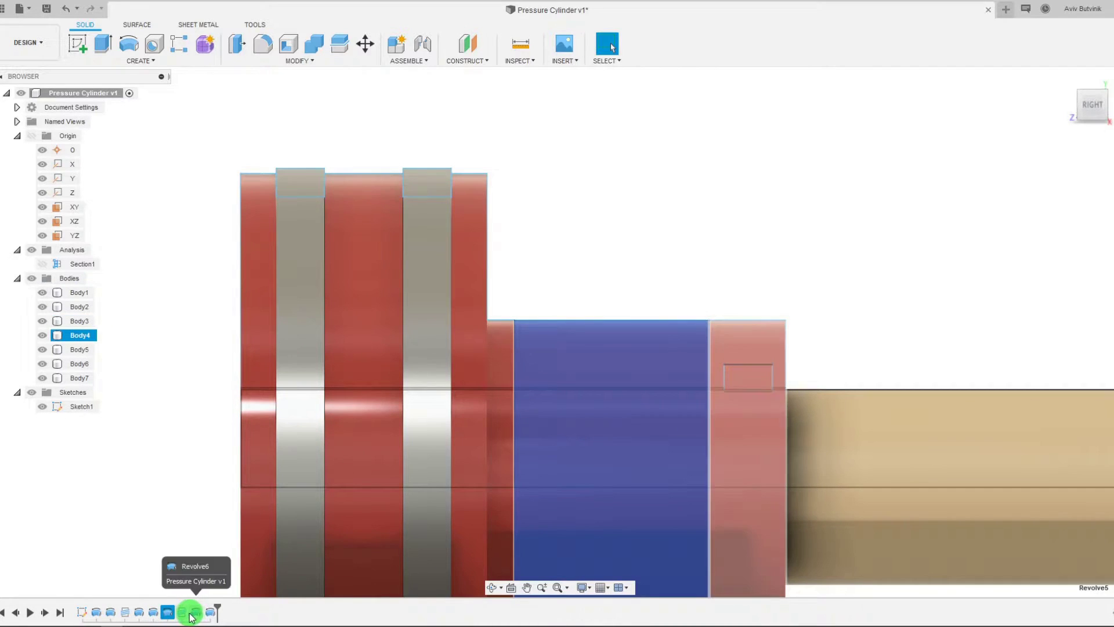
click(197, 614)
right_click(198, 613)
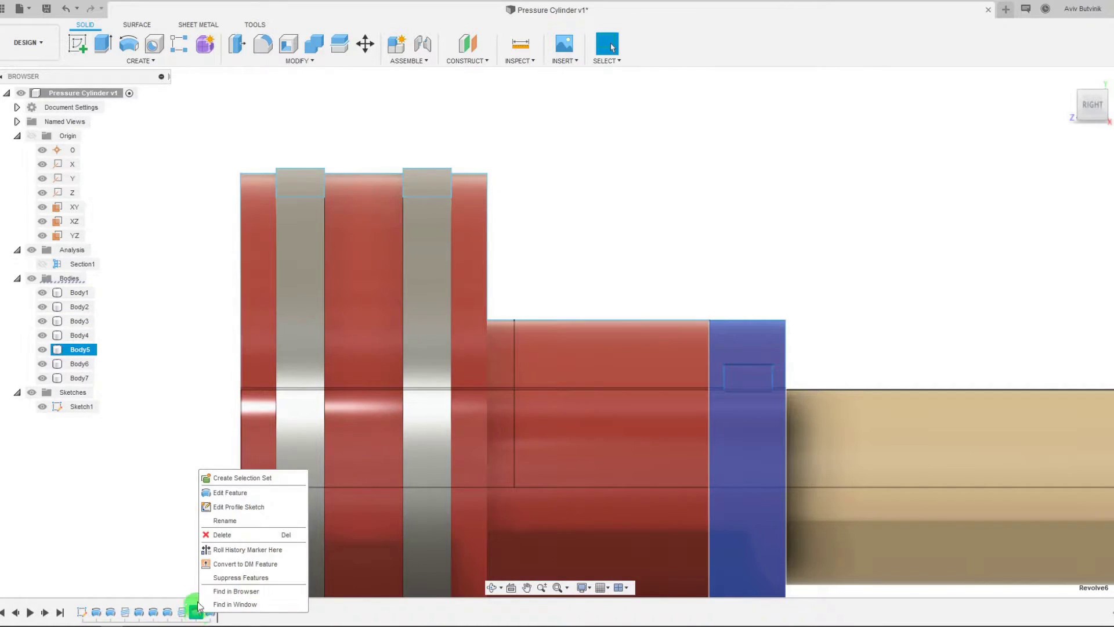
click(232, 492)
scroll(833, 344, up, 3)
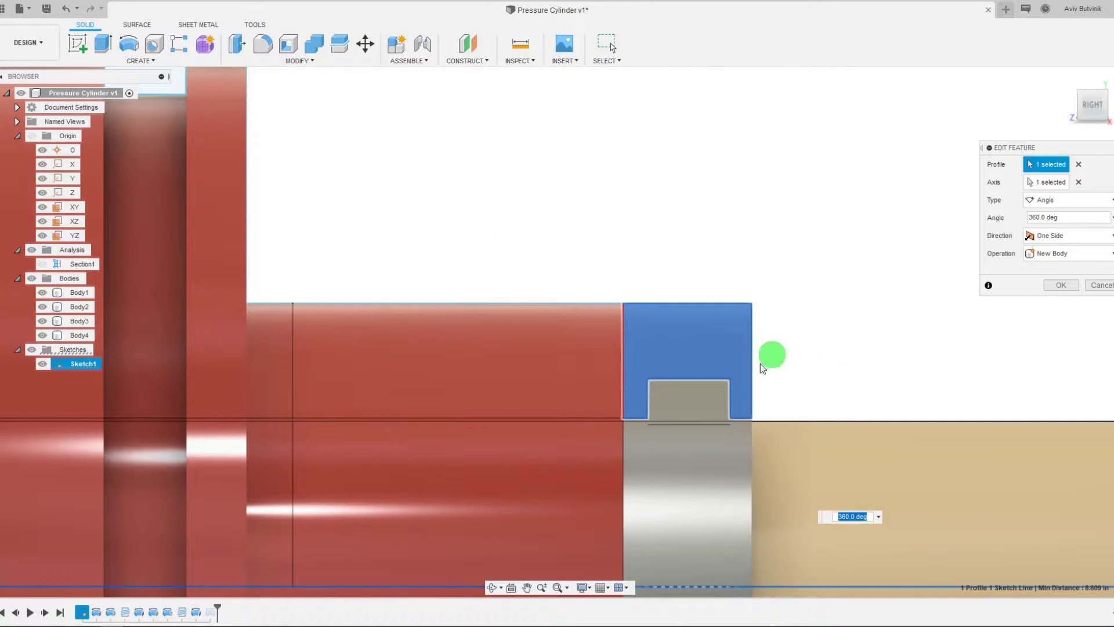
click(492, 587)
mouse_move(632, 458)
mouse_down()
mouse_move(647, 454)
mouse_move(631, 454)
mouse_up()
scroll(497, 445, down, 2)
scroll(465, 473, up, 5)
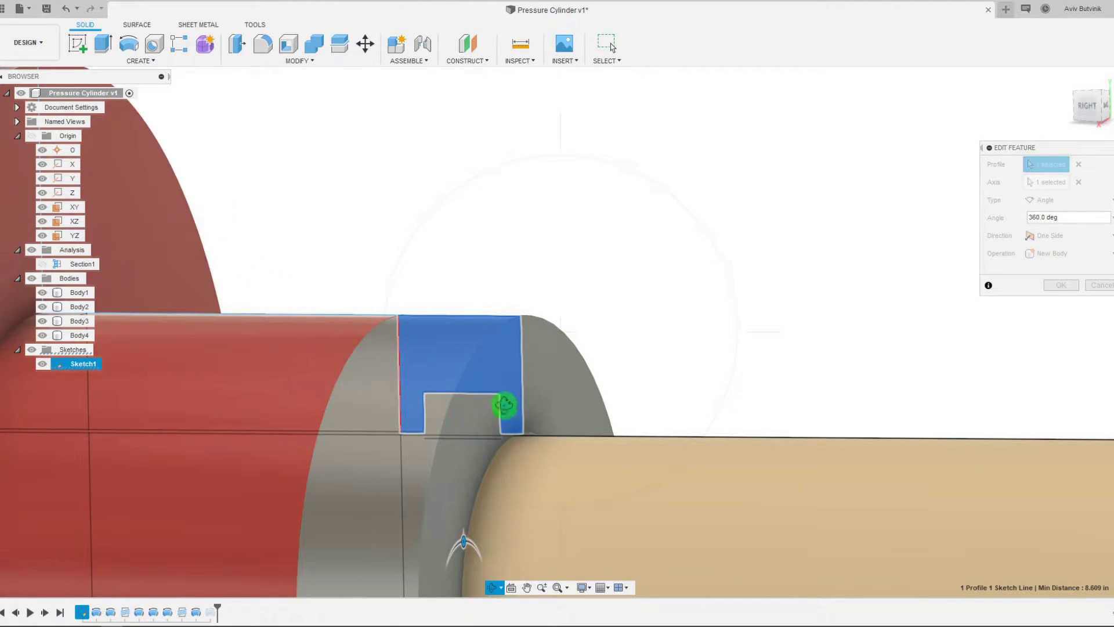
scroll(474, 389, down, 4)
key(Escape)
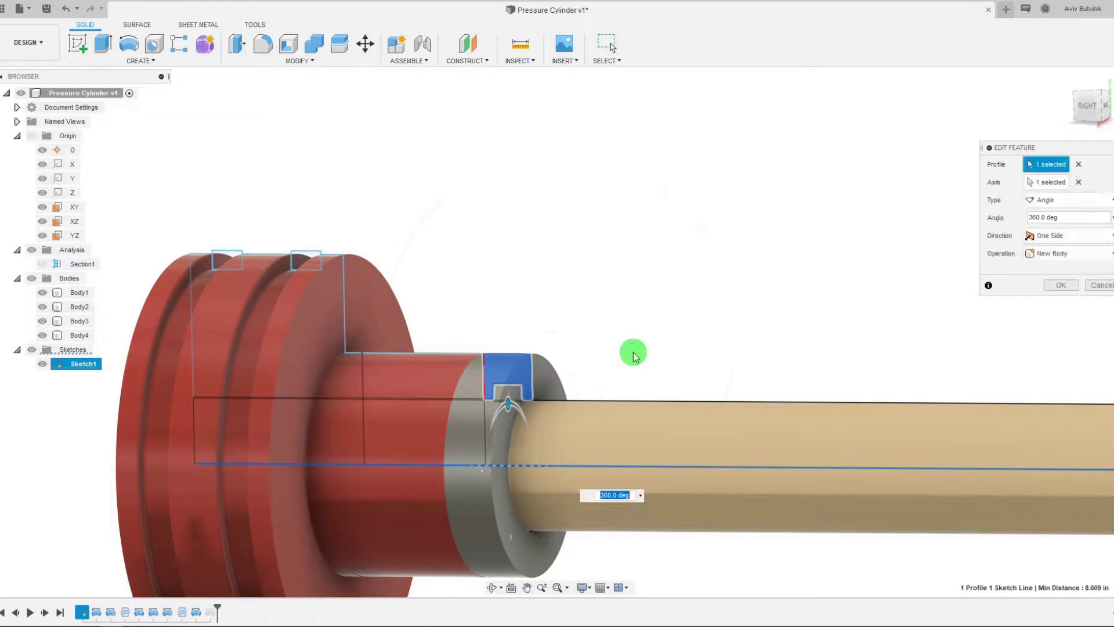
click(1091, 290)
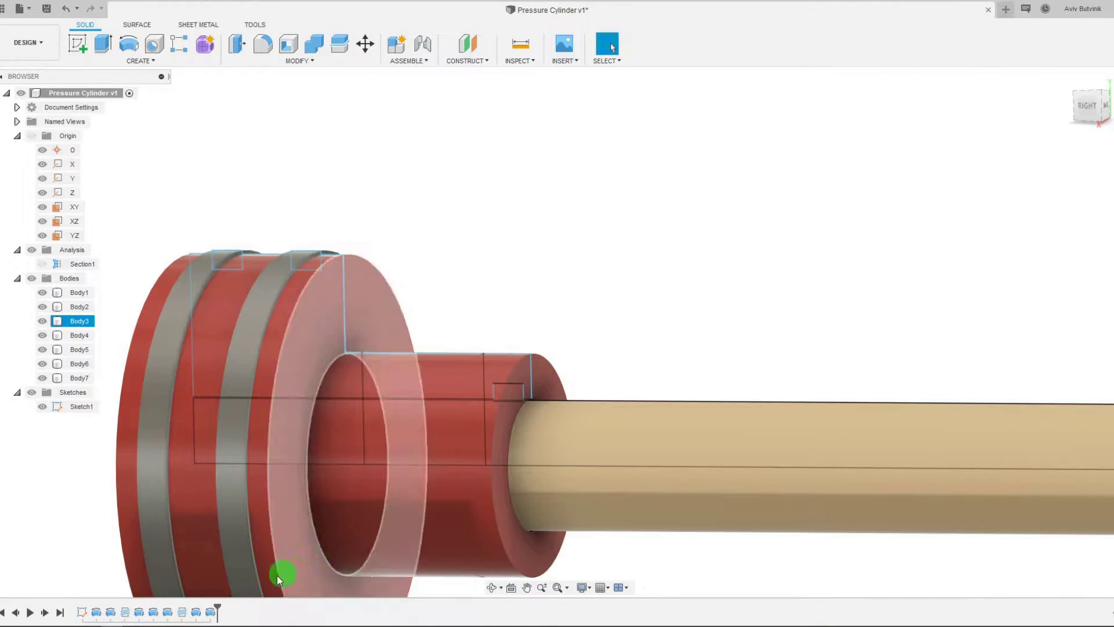
click(214, 611)
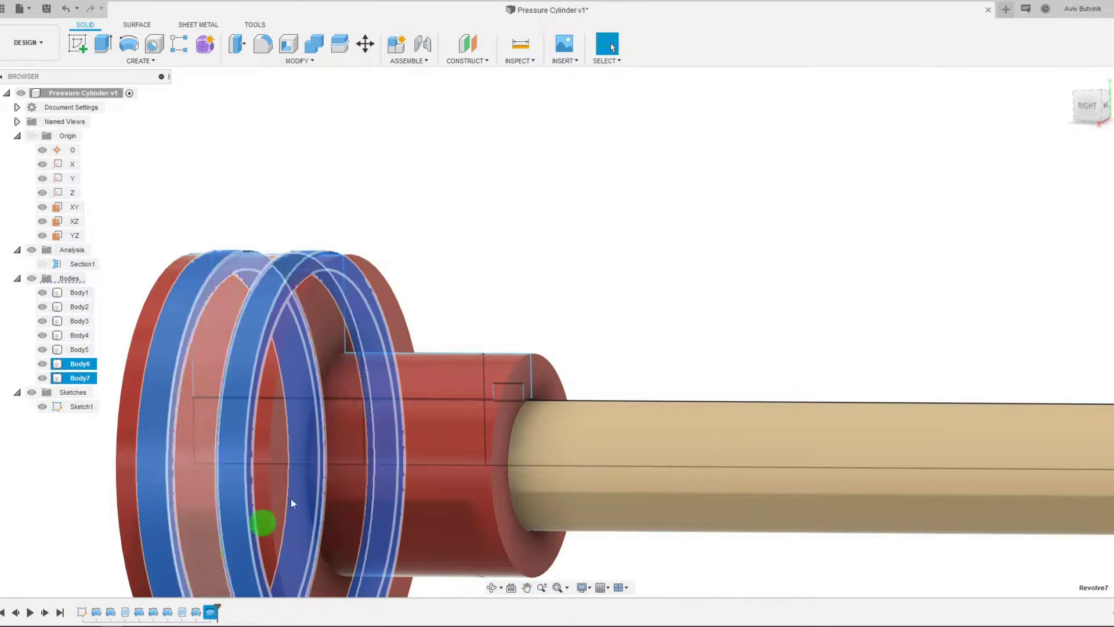
click(604, 338)
scroll(534, 378, up, 2)
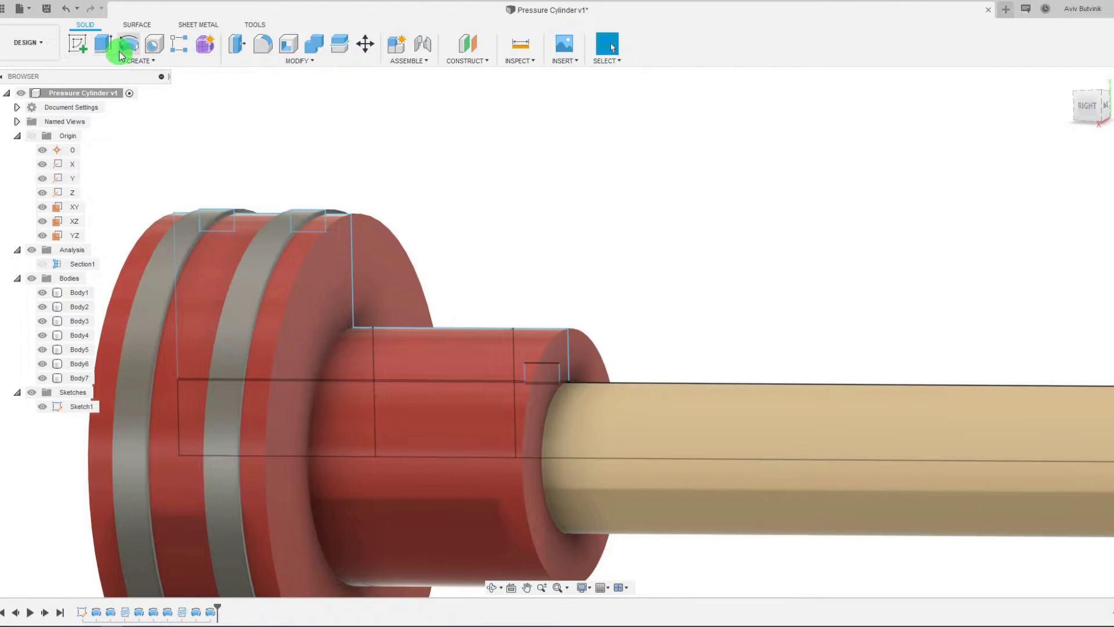
Step: Start a revolve with the small rectangle as profile and the shaft centreline as axis
click(121, 55)
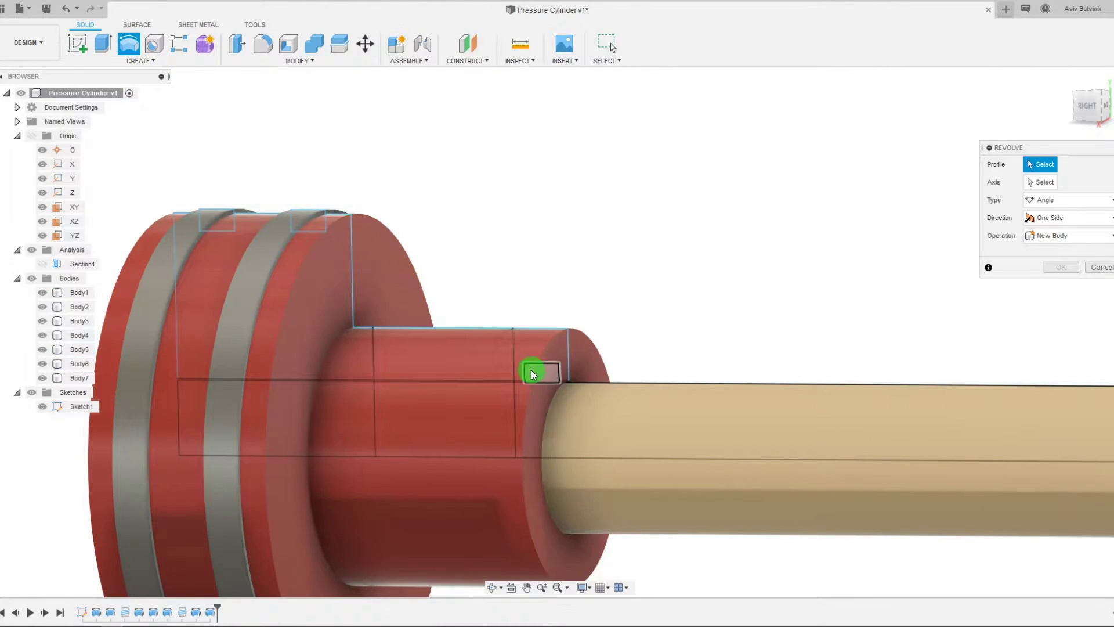
scroll(533, 375, up, 5)
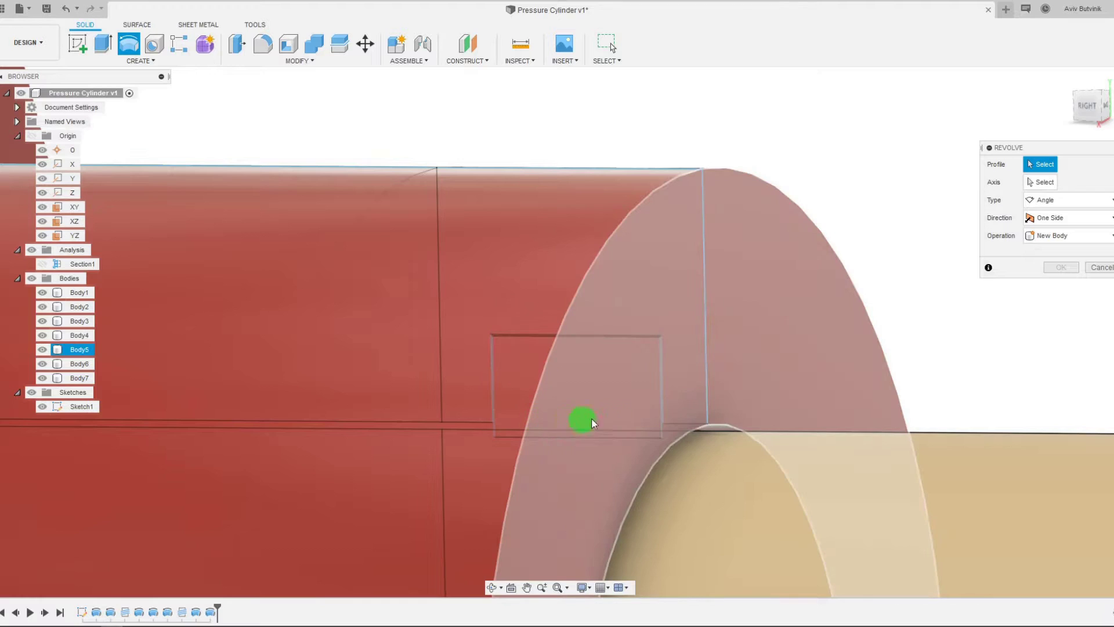
scroll(664, 422, up, 3)
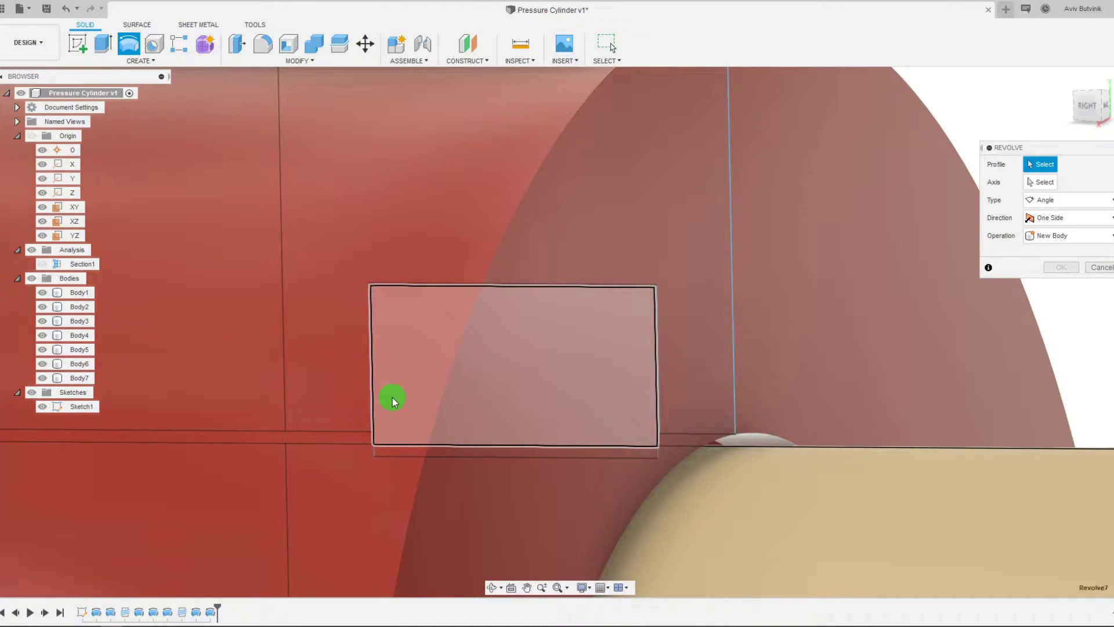
click(393, 401)
scroll(592, 356, down, 5)
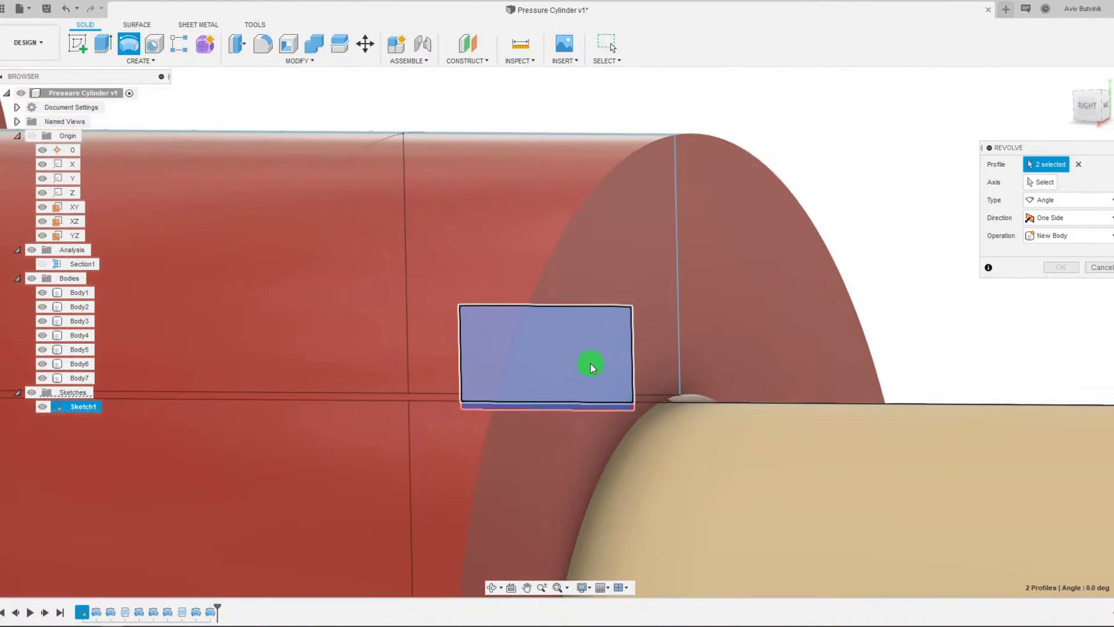
scroll(638, 418, up, 5)
scroll(567, 317, down, 10)
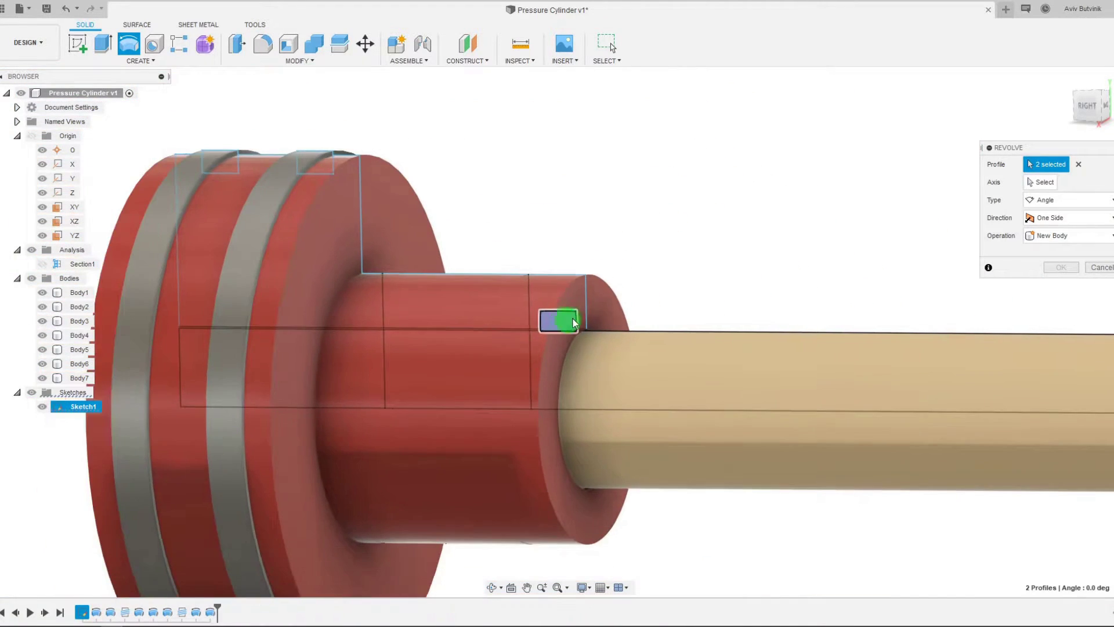
click(1048, 184)
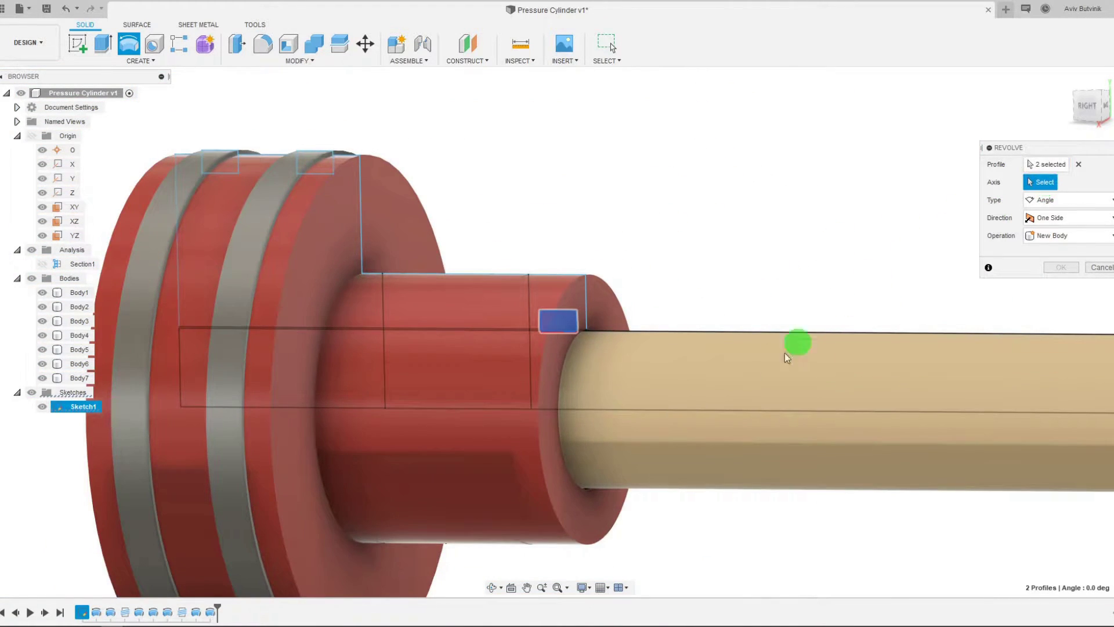
click(652, 411)
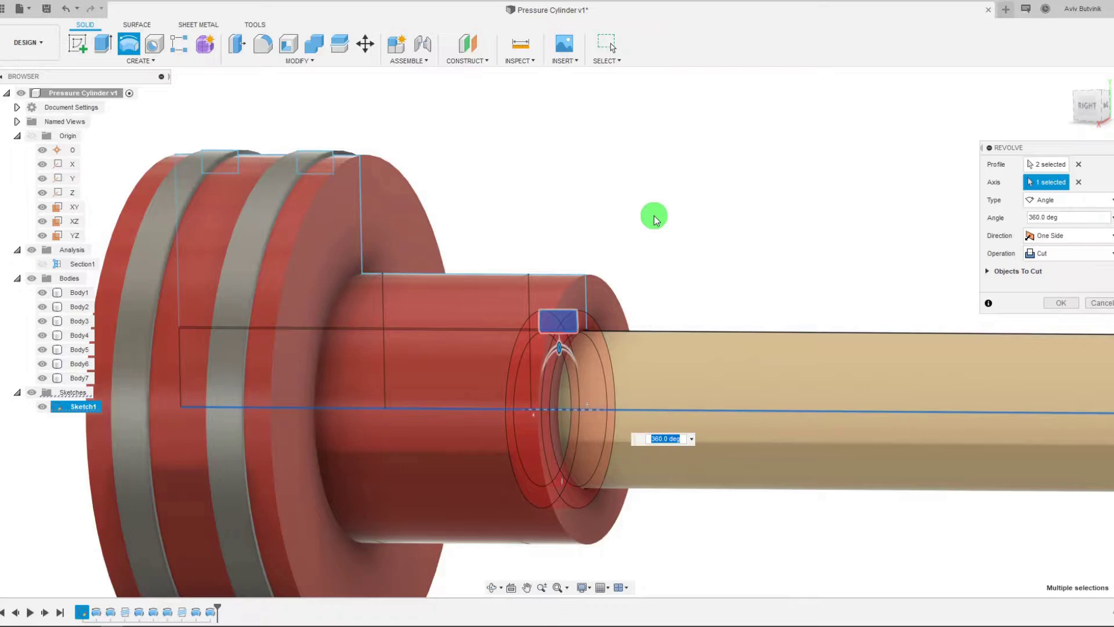
scroll(651, 213, down, 2)
scroll(651, 214, up, 3)
Step: Set the revolve operation to Join and confirm the feature
click(1039, 252)
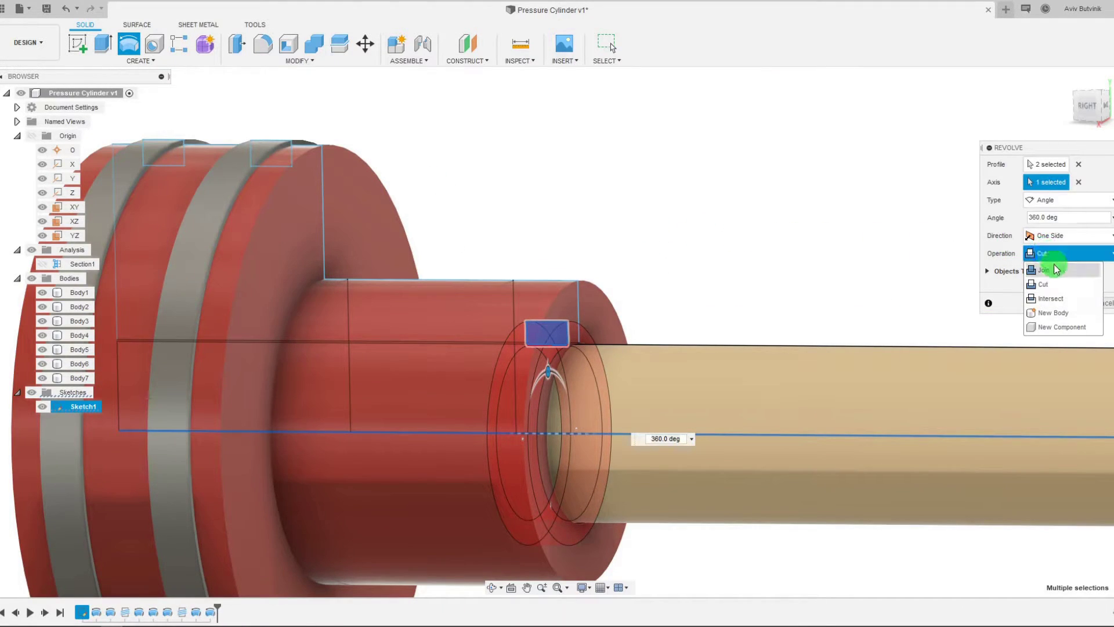
click(1056, 269)
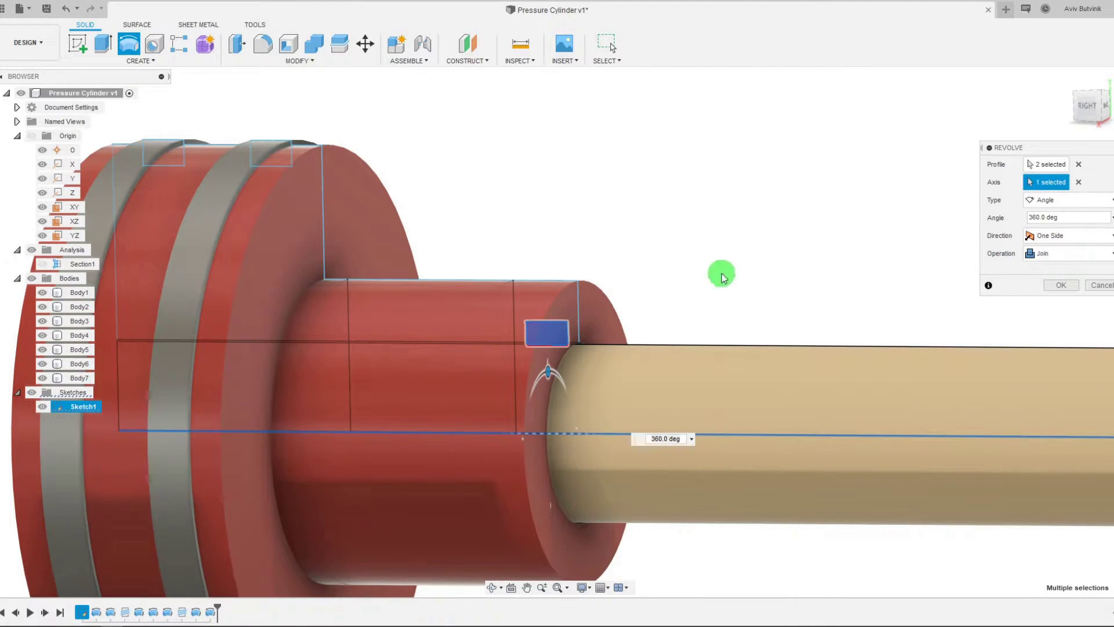
click(1061, 285)
scroll(775, 277, down, 3)
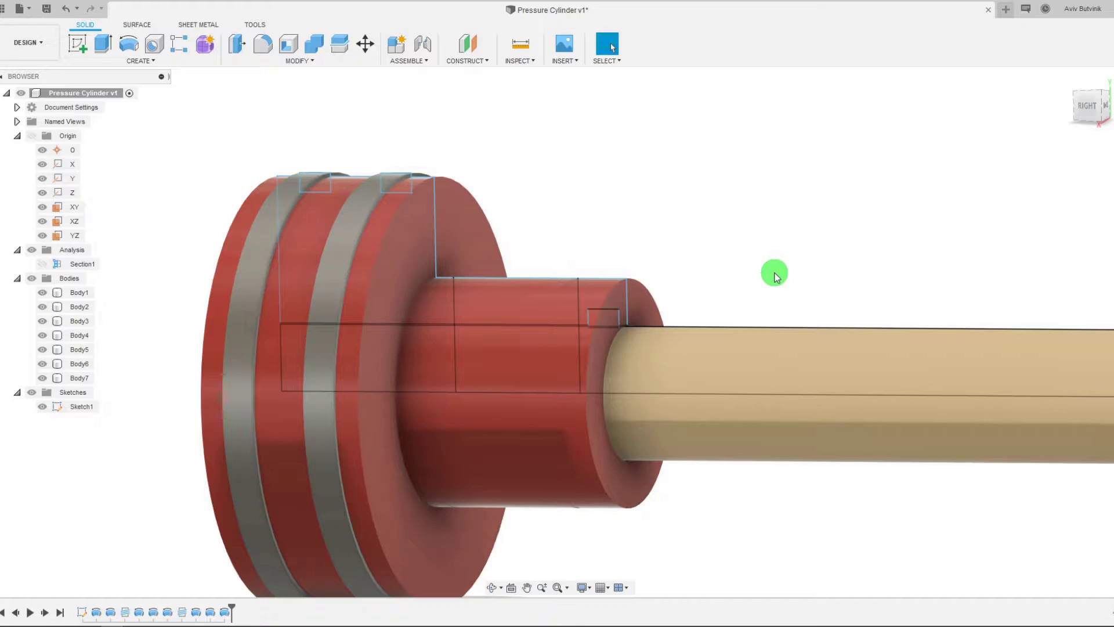
scroll(696, 243, down, 2)
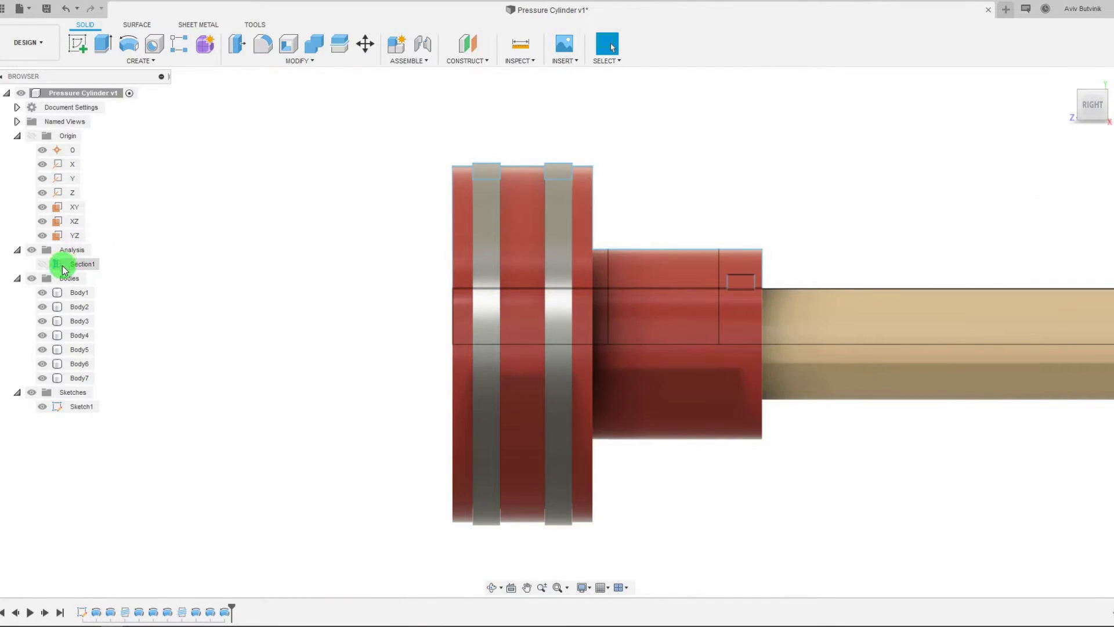
Step: Show the Section1 cut-away and select the shaft Body1 and a seal pocket face
click(44, 265)
scroll(371, 342, up, 1)
scroll(667, 371, up, 3)
click(911, 396)
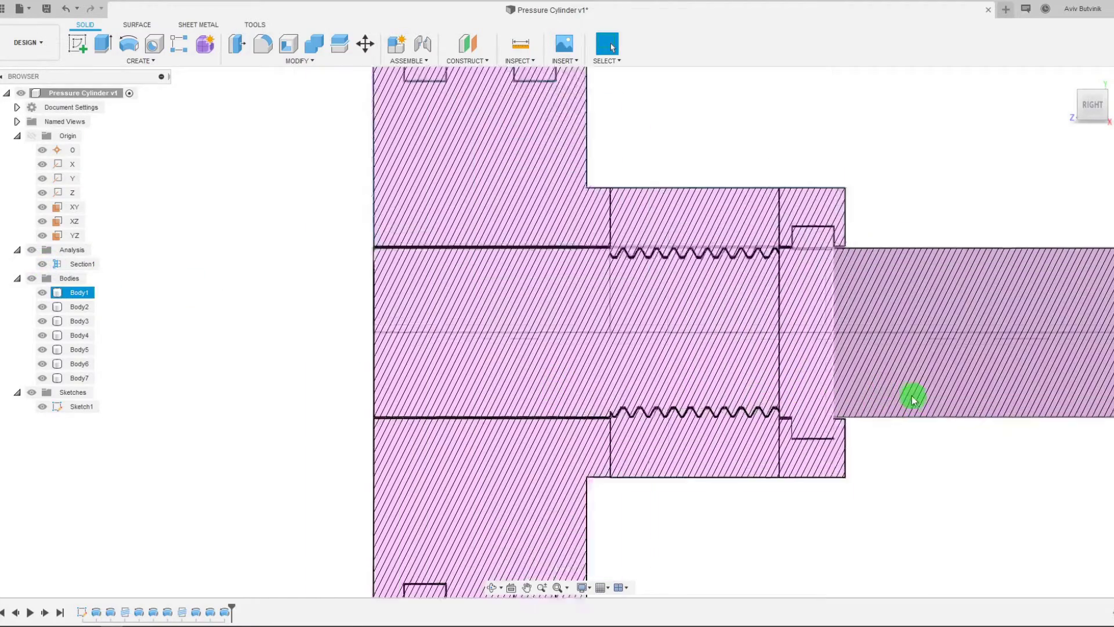
scroll(810, 225, up, 1)
scroll(859, 168, up, 6)
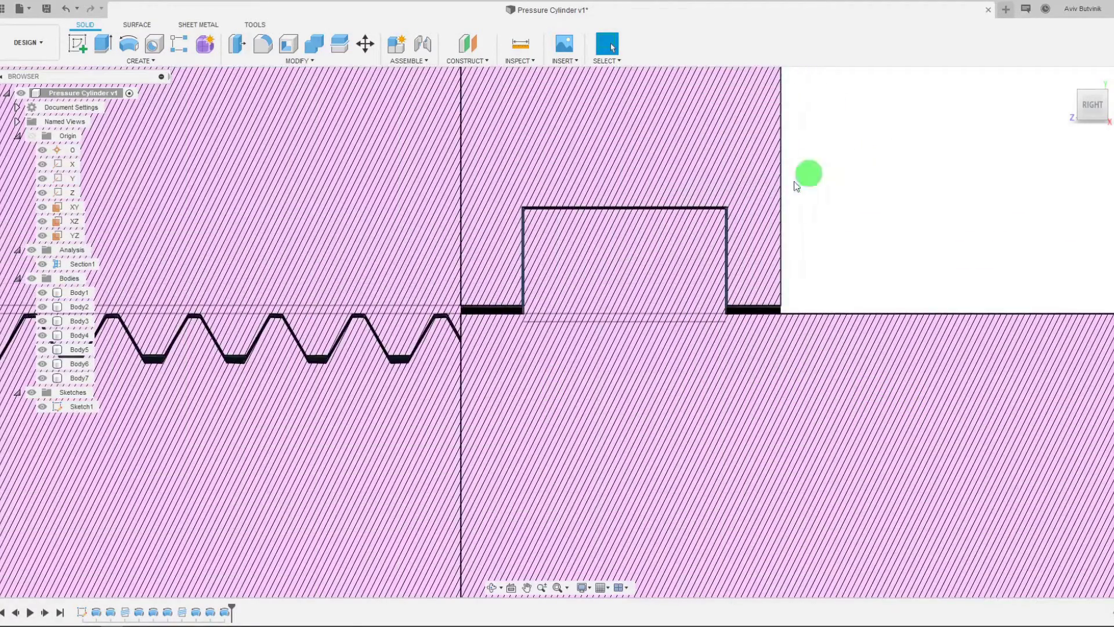
click(681, 257)
scroll(682, 257, down, 1)
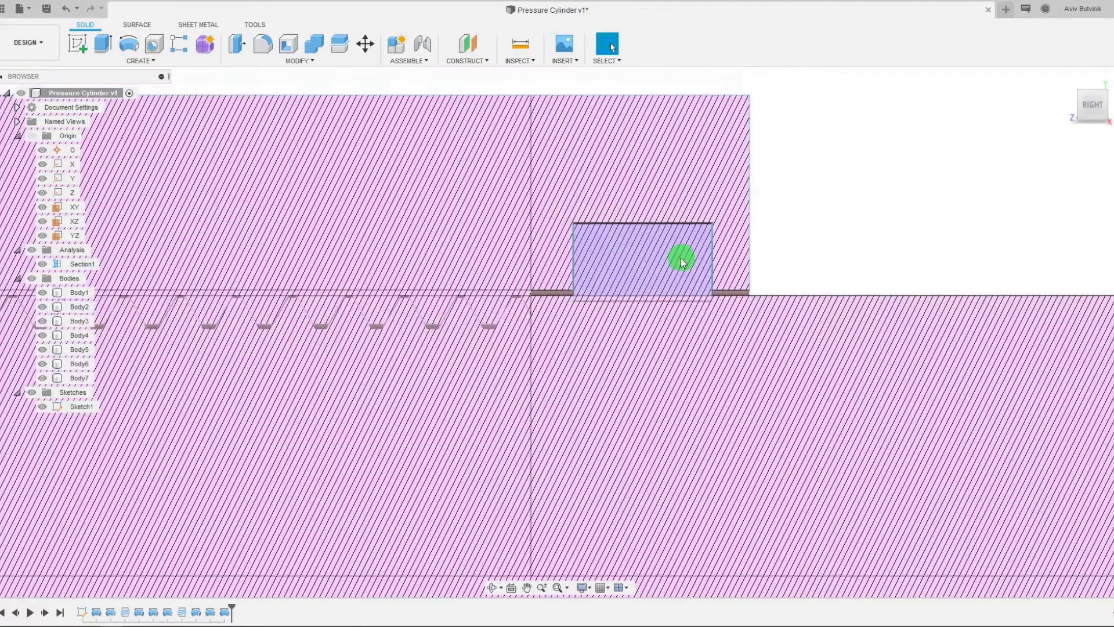
key(Escape)
scroll(592, 271, down, 2)
scroll(629, 284, up, 4)
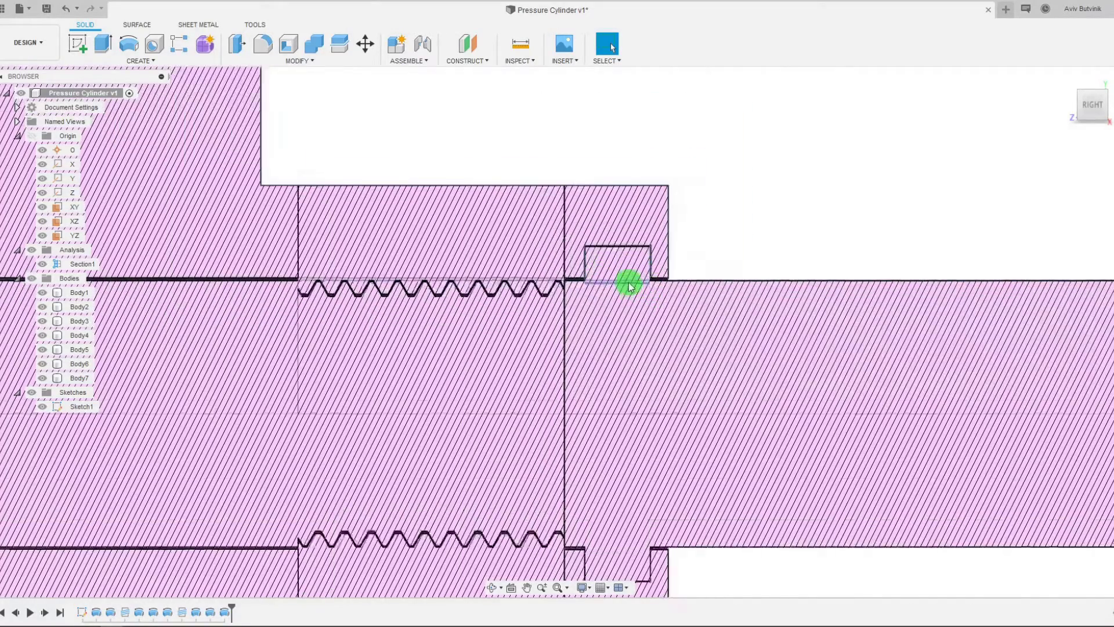
scroll(638, 252, up, 2)
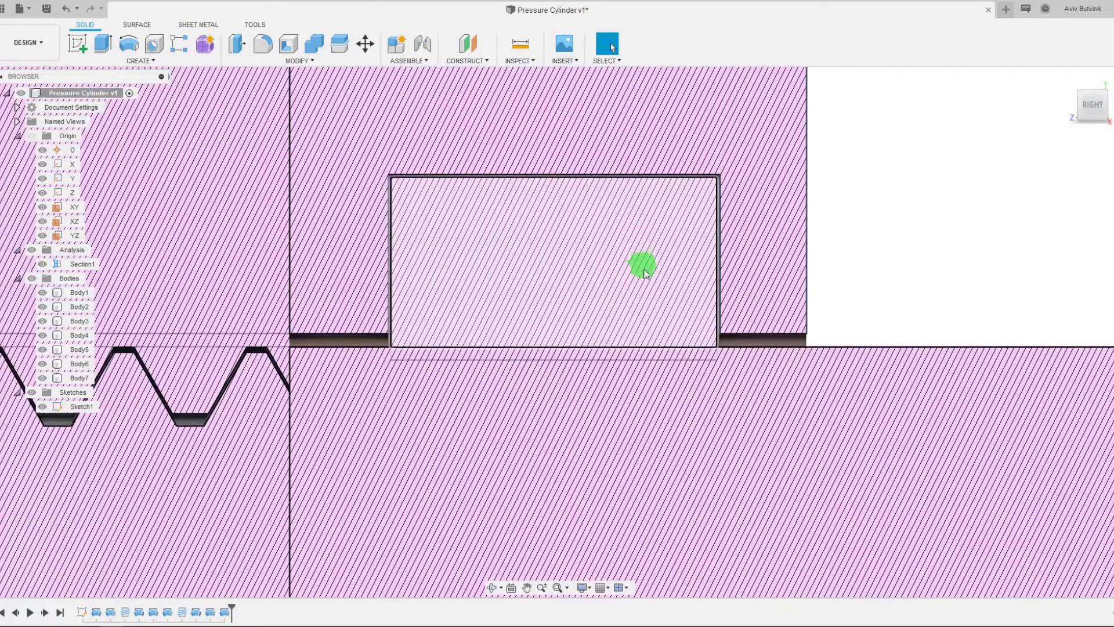
Step: Highlight Body7, Body6 and Body5 in the sectioned view
click(75, 378)
scroll(497, 273, down, 3)
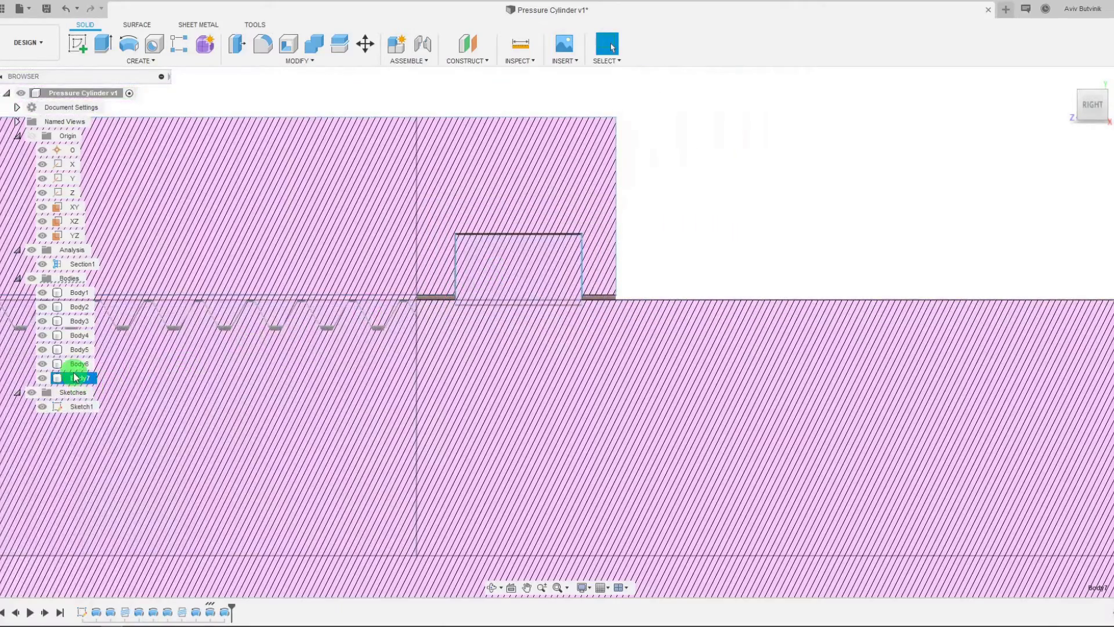
click(430, 268)
scroll(556, 243, down, 3)
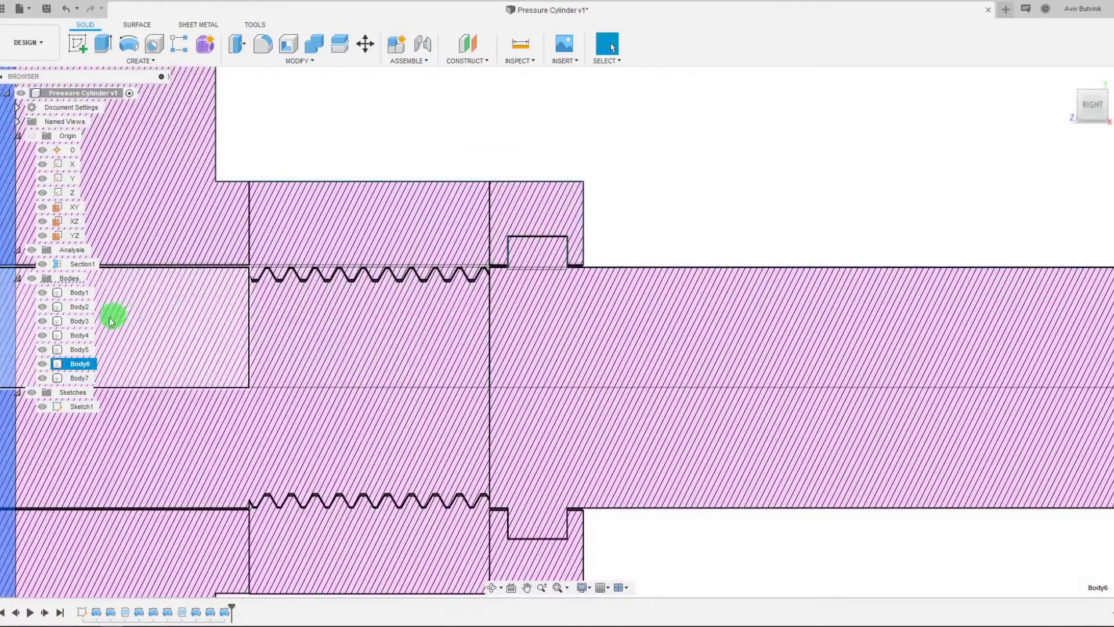
click(79, 349)
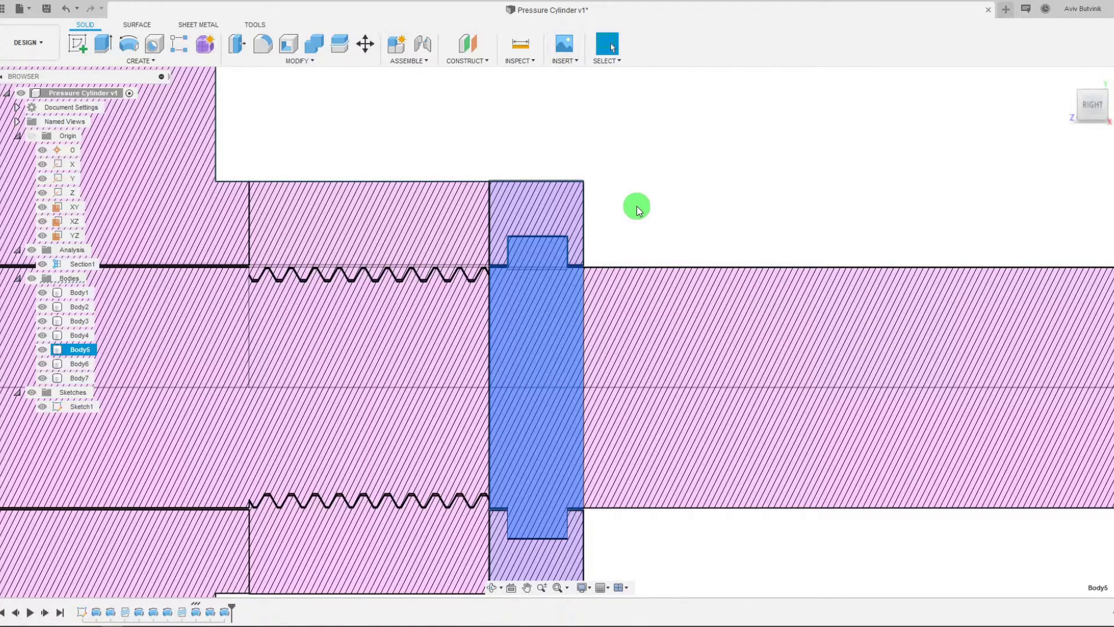
scroll(638, 208, up, 5)
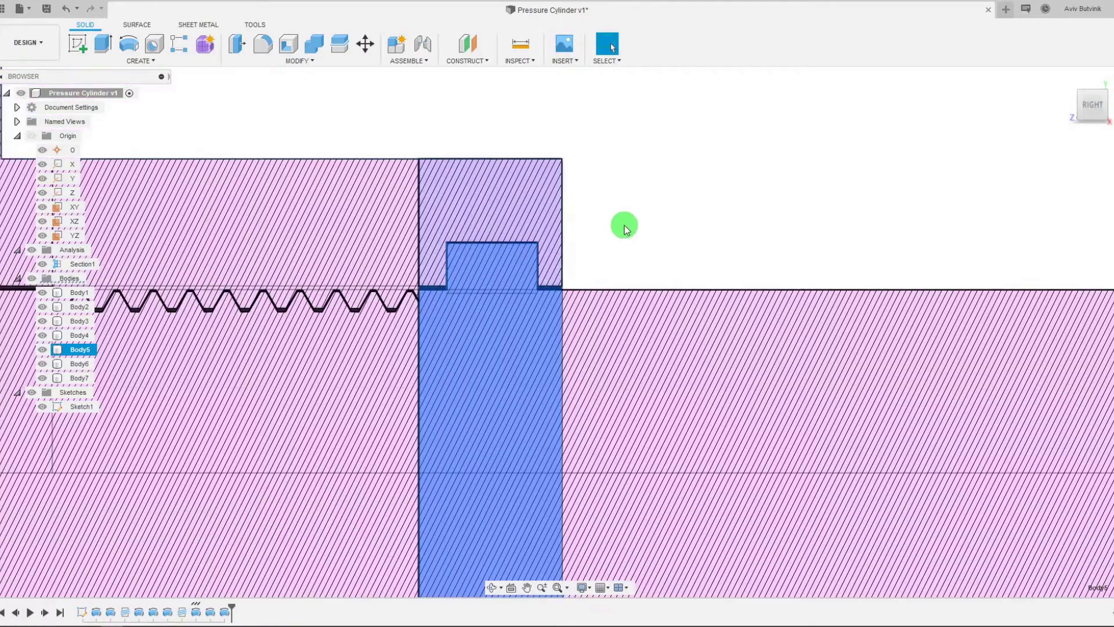
scroll(660, 202, down, 6)
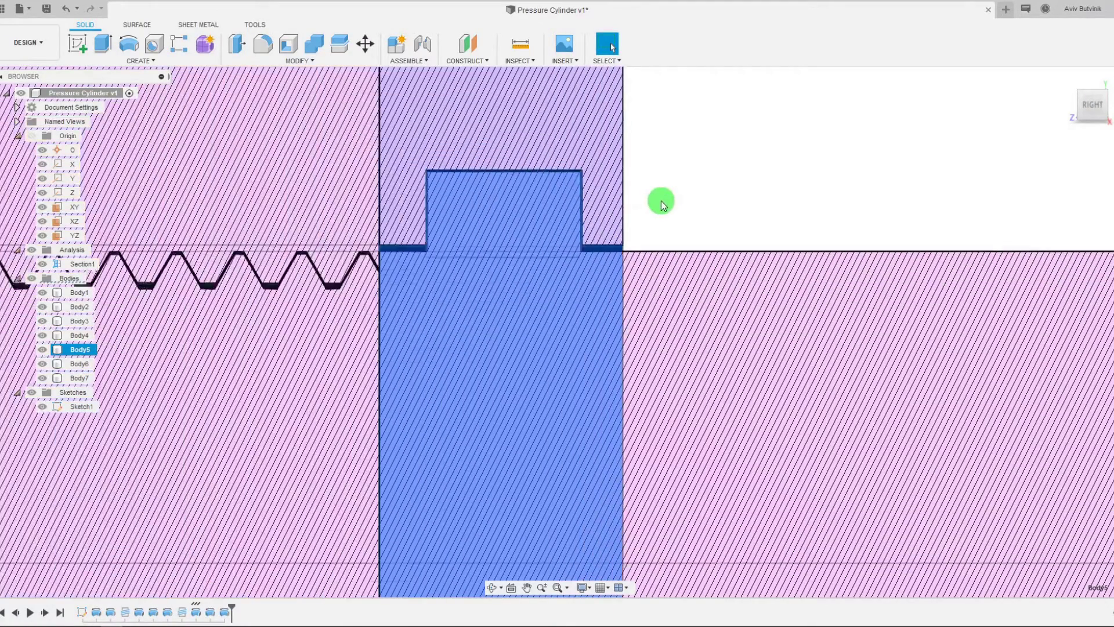
Step: Orbit the sectioned model to an angled view of the hub and seals
click(494, 586)
drag(540, 441, 407, 408)
scroll(396, 509, up, 5)
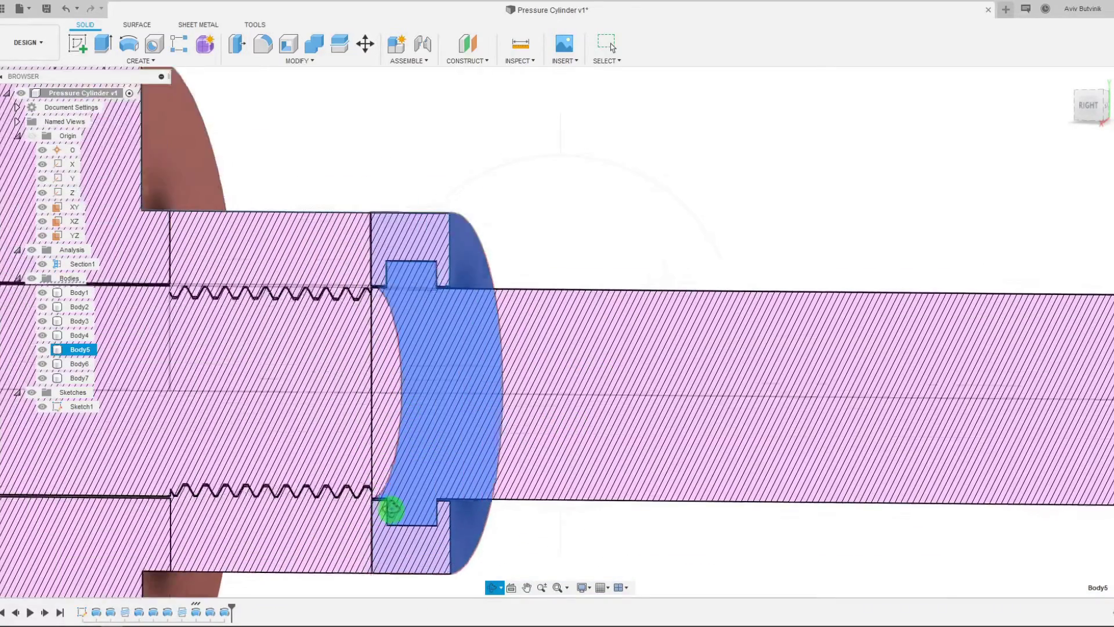
key(Escape)
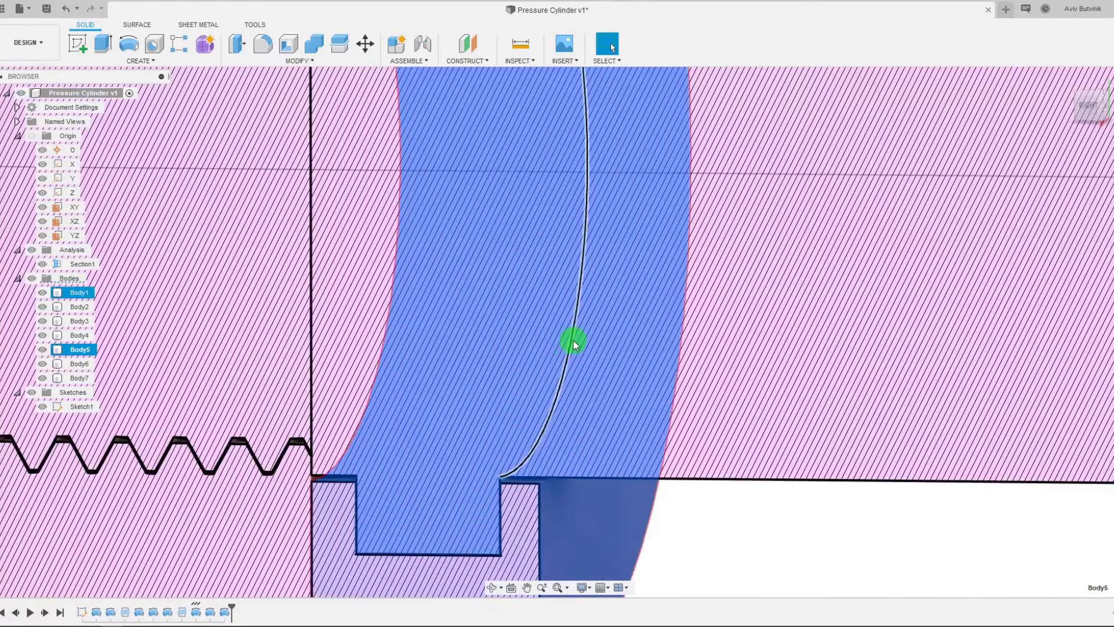
scroll(573, 340, down, 6)
scroll(559, 365, up, 1)
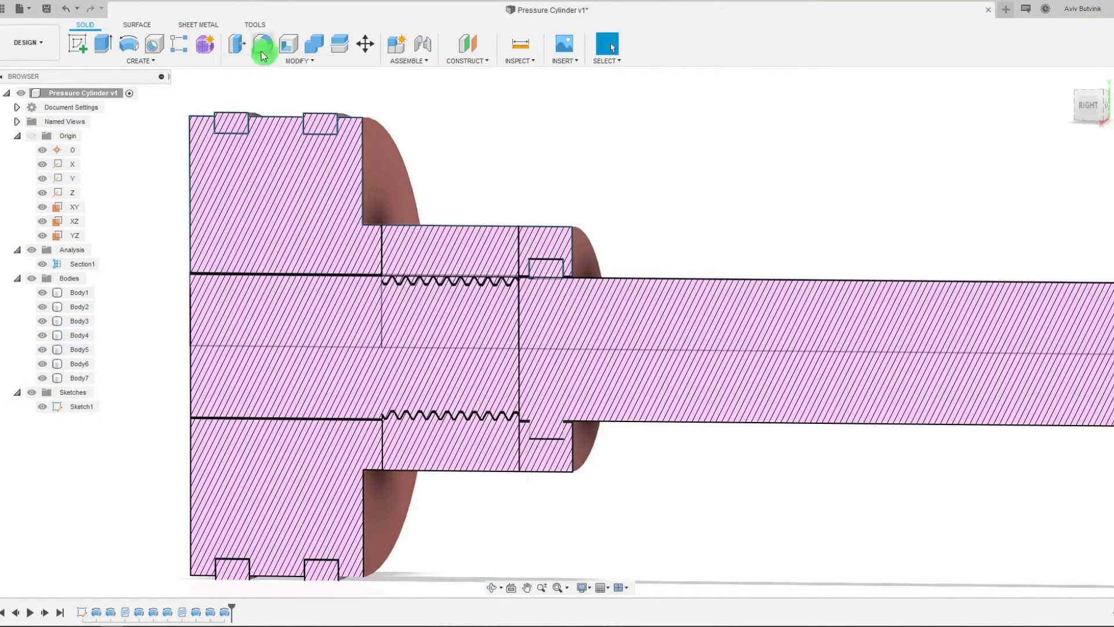
Step: Turn off component colour cycling and toggle Body6 and Body7 visibility
click(251, 24)
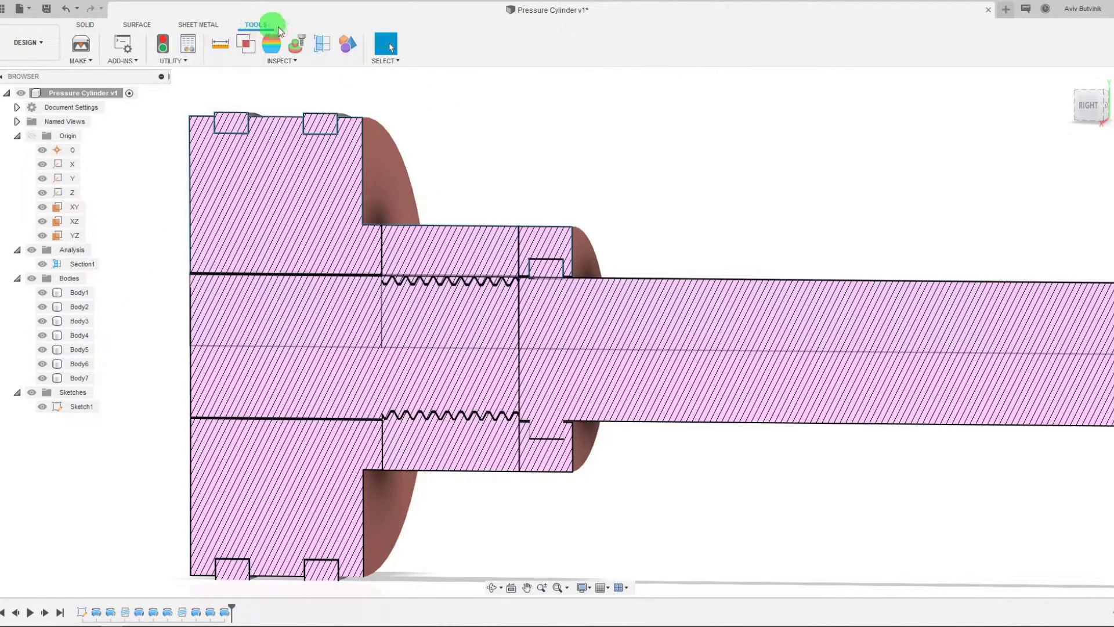
click(344, 46)
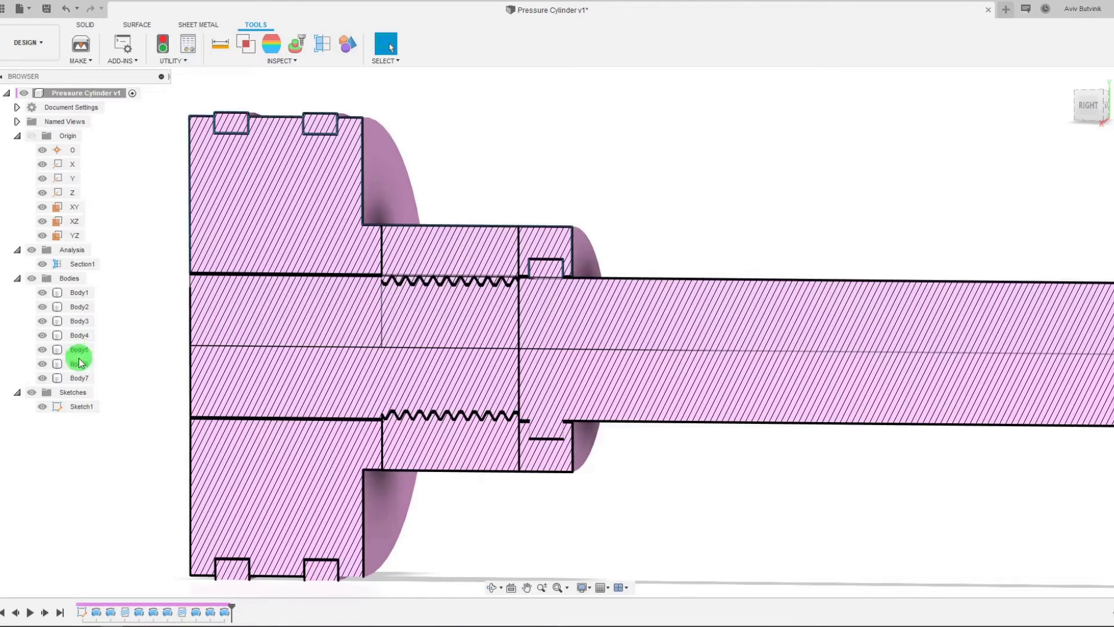
click(44, 365)
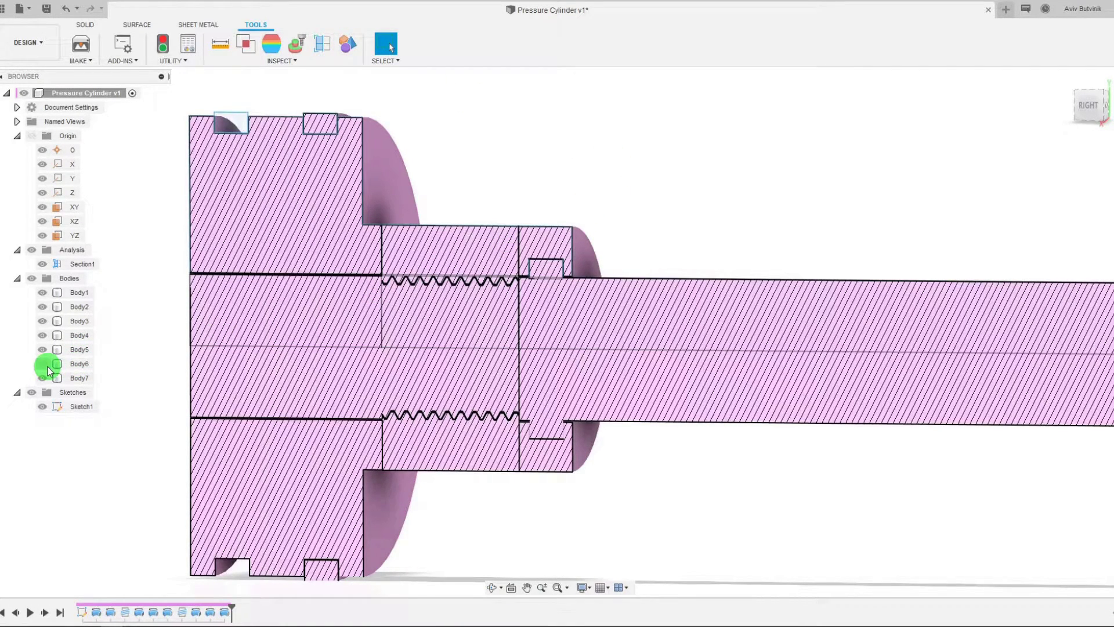
click(44, 371)
click(44, 372)
click(45, 374)
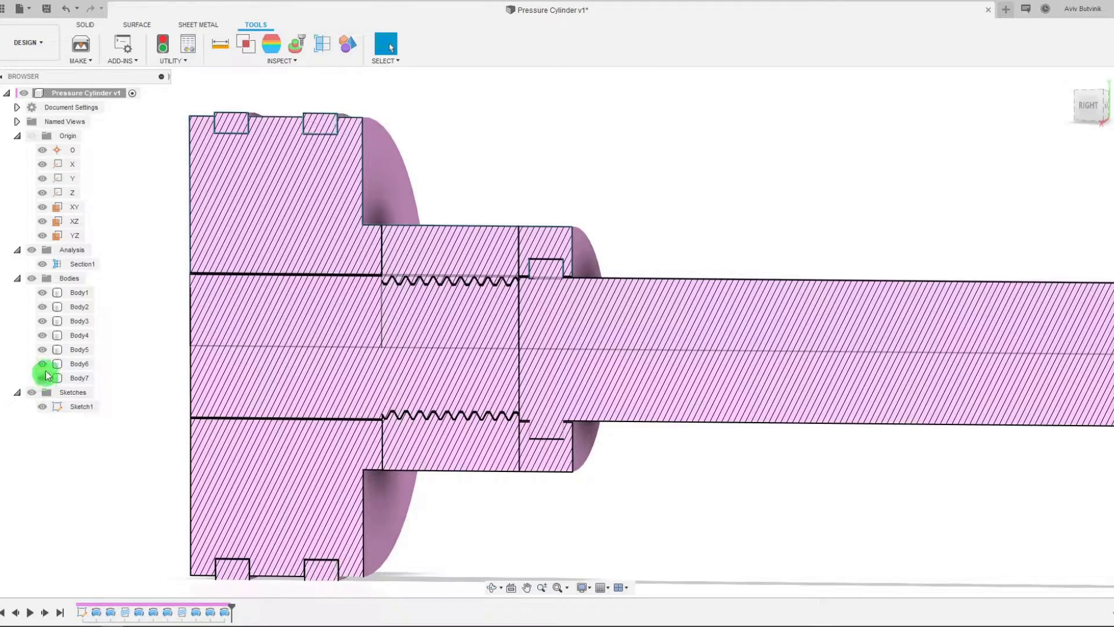
Step: Hide and re-show Body5 through Body1 to identify each part of the section
click(43, 351)
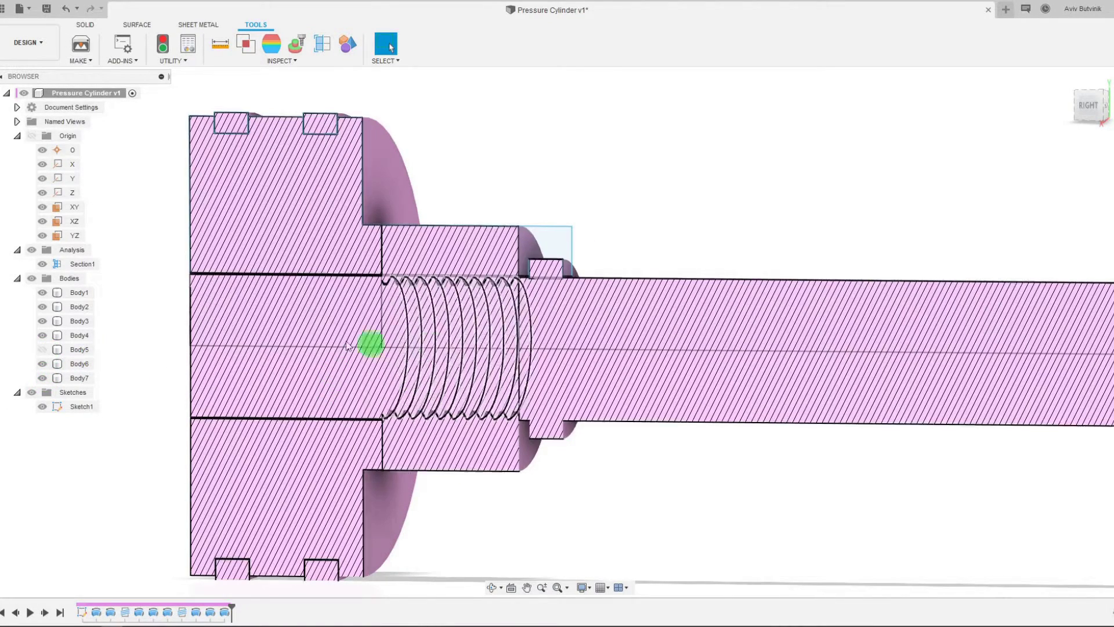
click(45, 336)
click(45, 335)
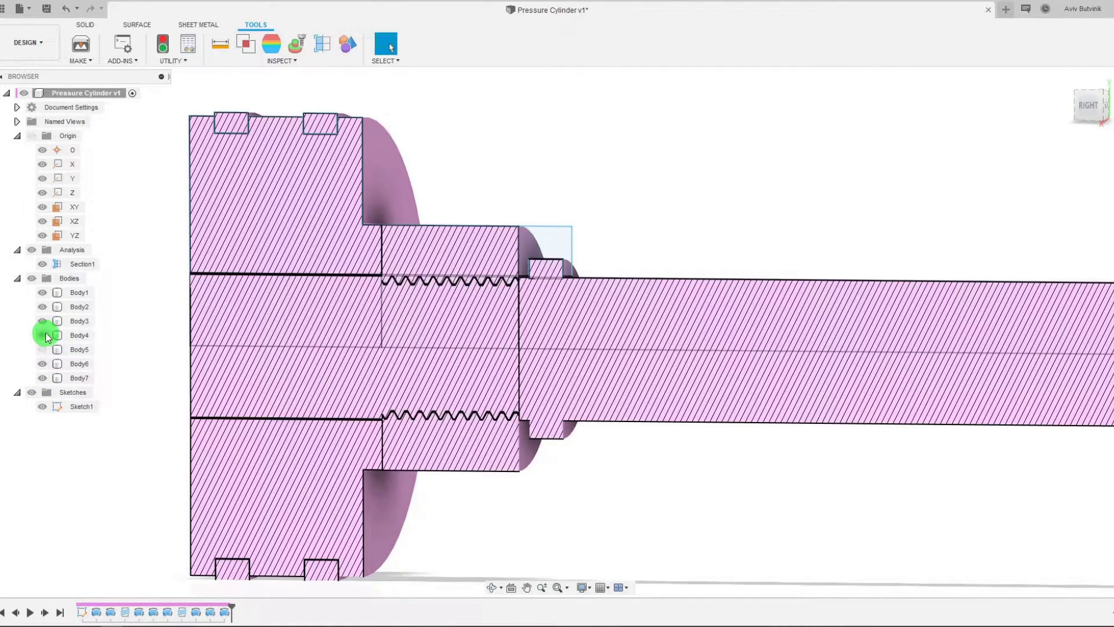
click(45, 321)
click(44, 321)
click(43, 307)
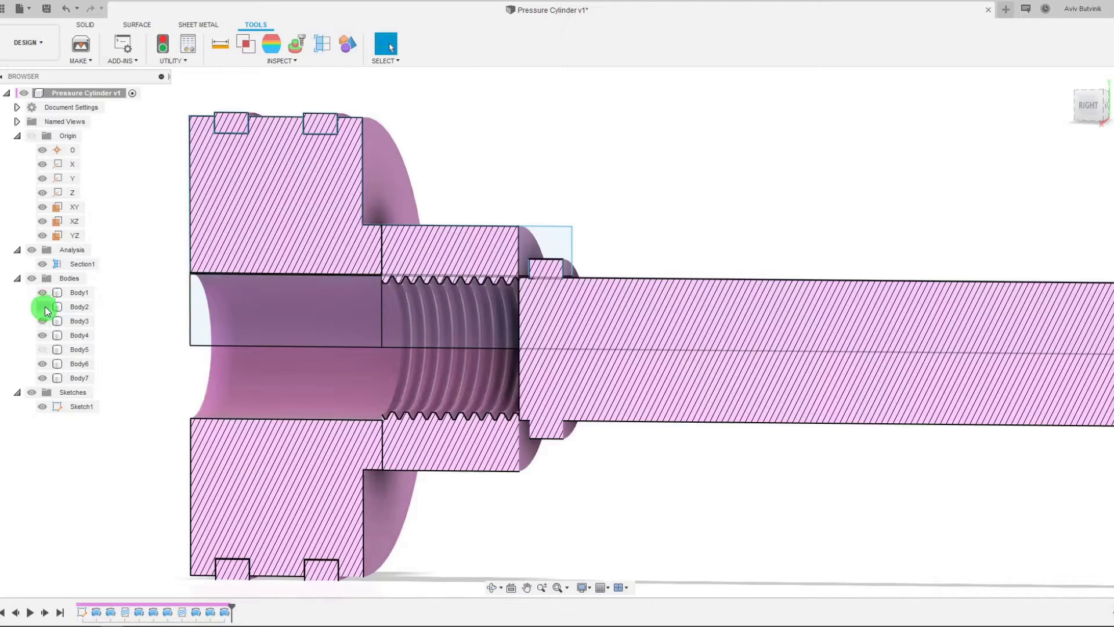
click(42, 292)
click(42, 293)
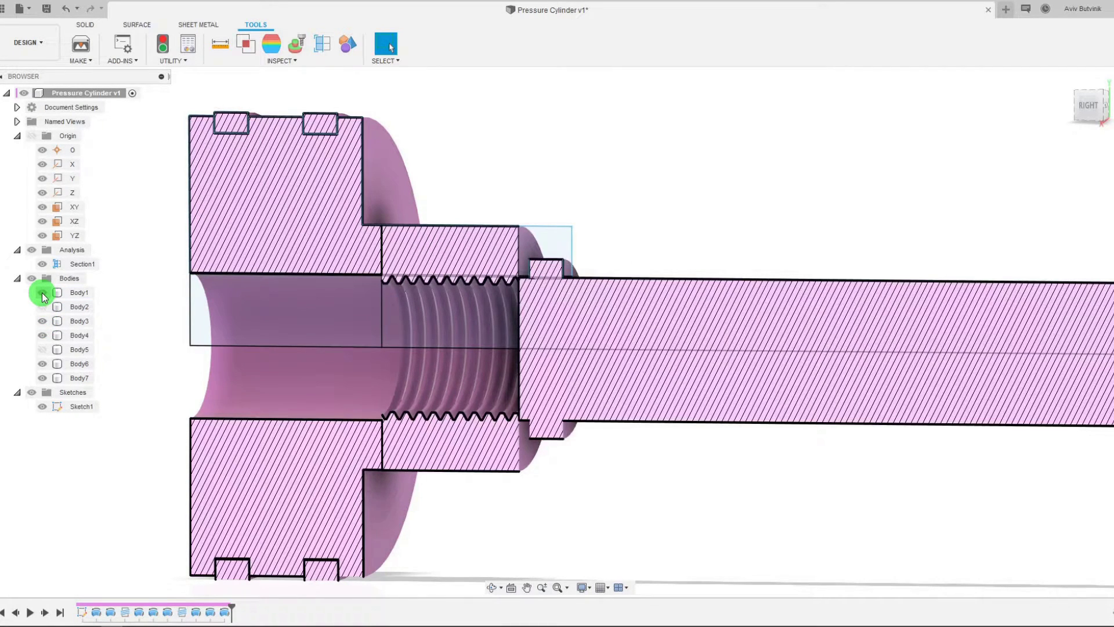
click(42, 293)
click(43, 307)
click(42, 295)
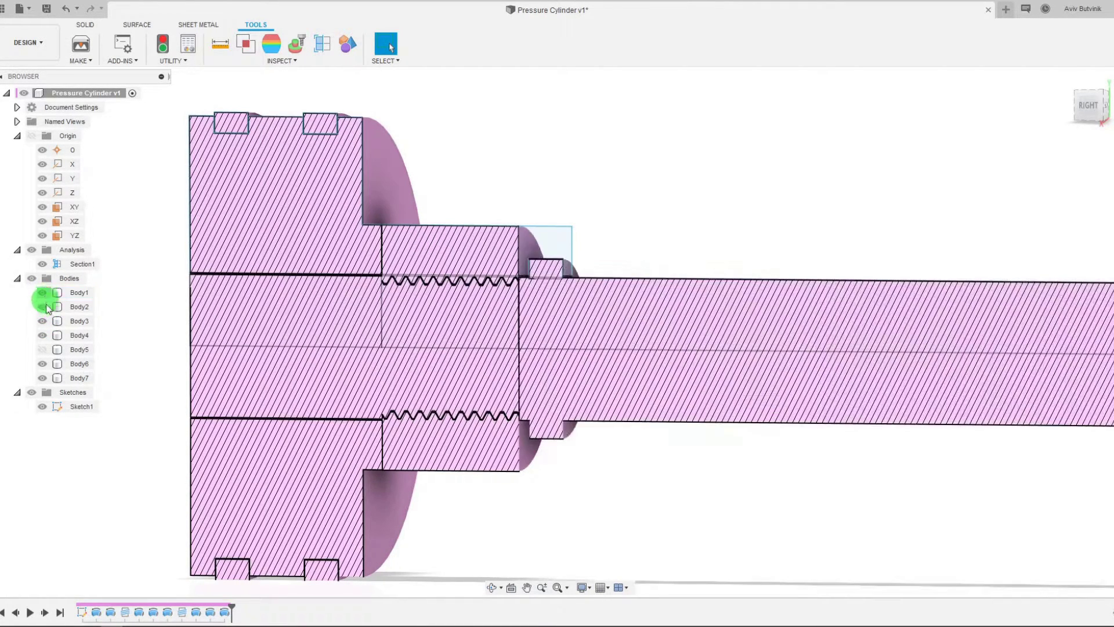
click(44, 347)
Step: Select the final revolve feature, Revolve8, in the timeline
scroll(604, 318, up, 2)
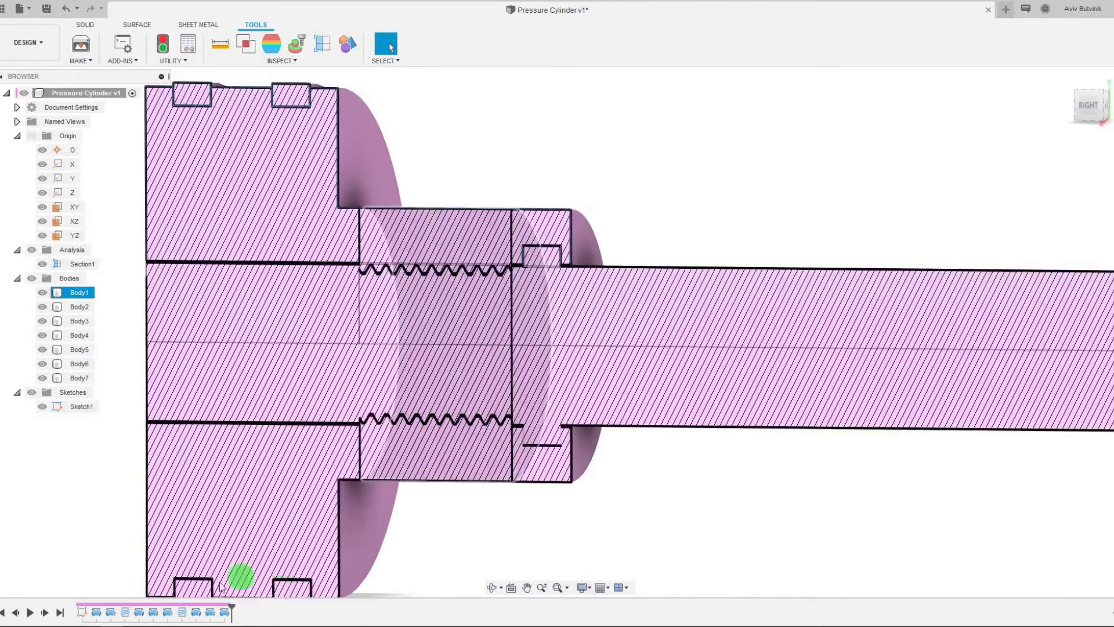
click(210, 613)
click(223, 614)
Step: Change Revolve8's operation from Join to New Body so the right O-ring becomes Body8
right_click(224, 614)
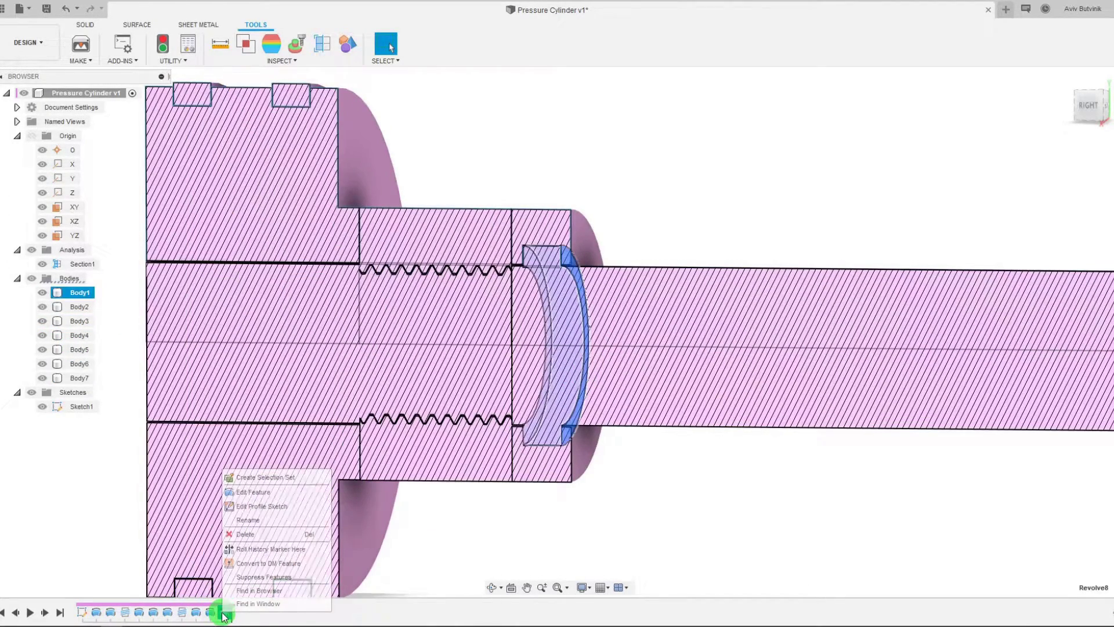
click(273, 489)
click(1055, 253)
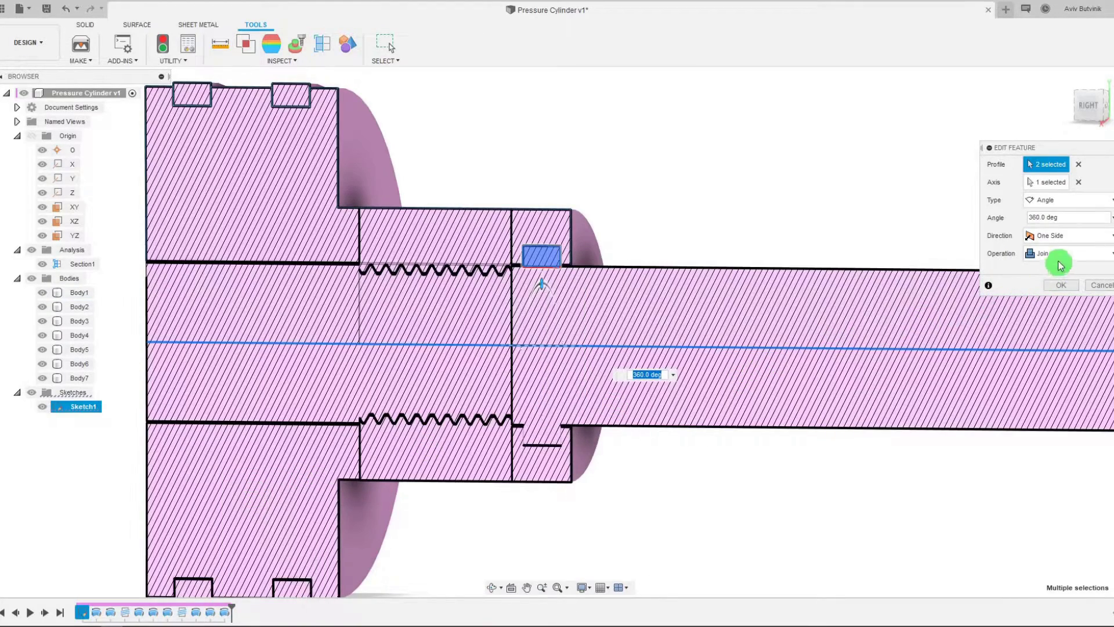
click(1060, 312)
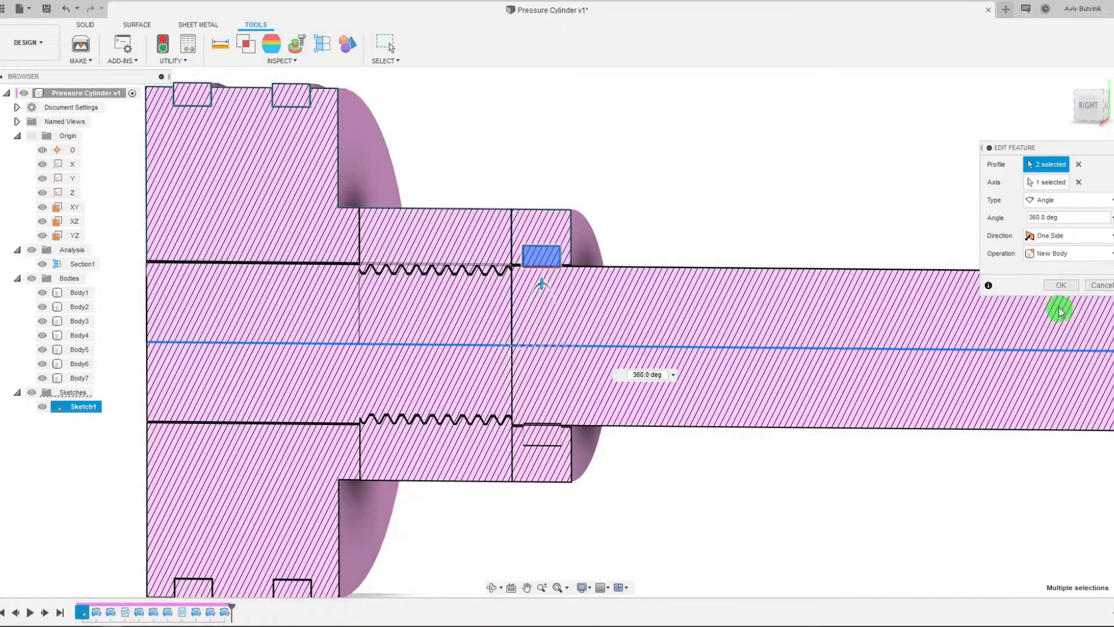
click(1057, 287)
Step: Select Body8 in the browser to locate the new O-ring, then clear the selection
scroll(609, 312, up, 6)
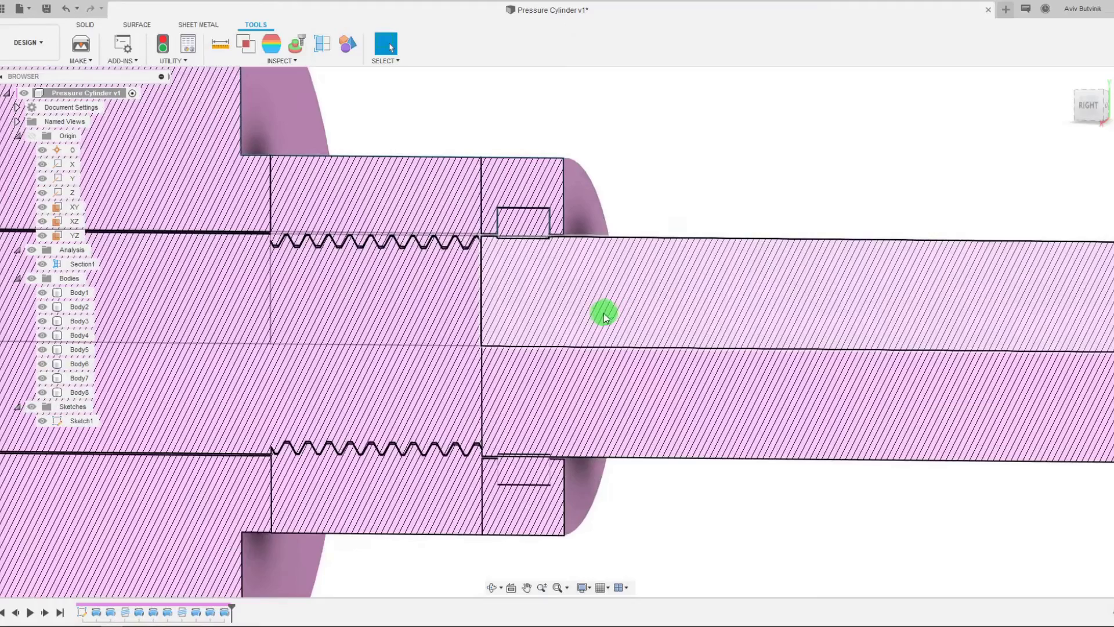
scroll(550, 203, up, 5)
scroll(557, 173, down, 6)
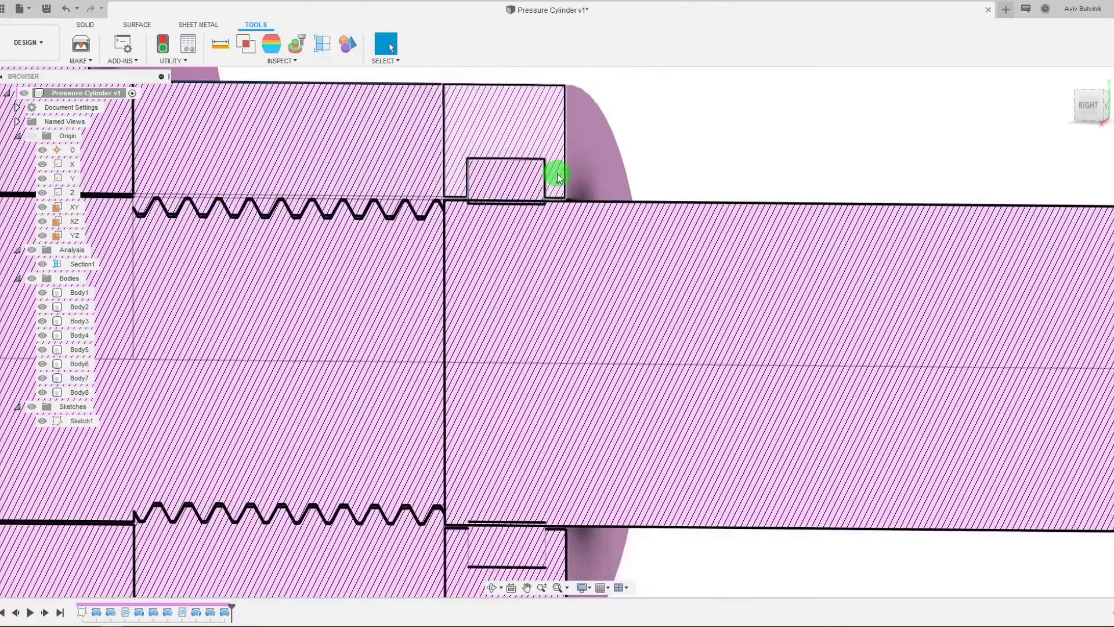
scroll(565, 271, up, 2)
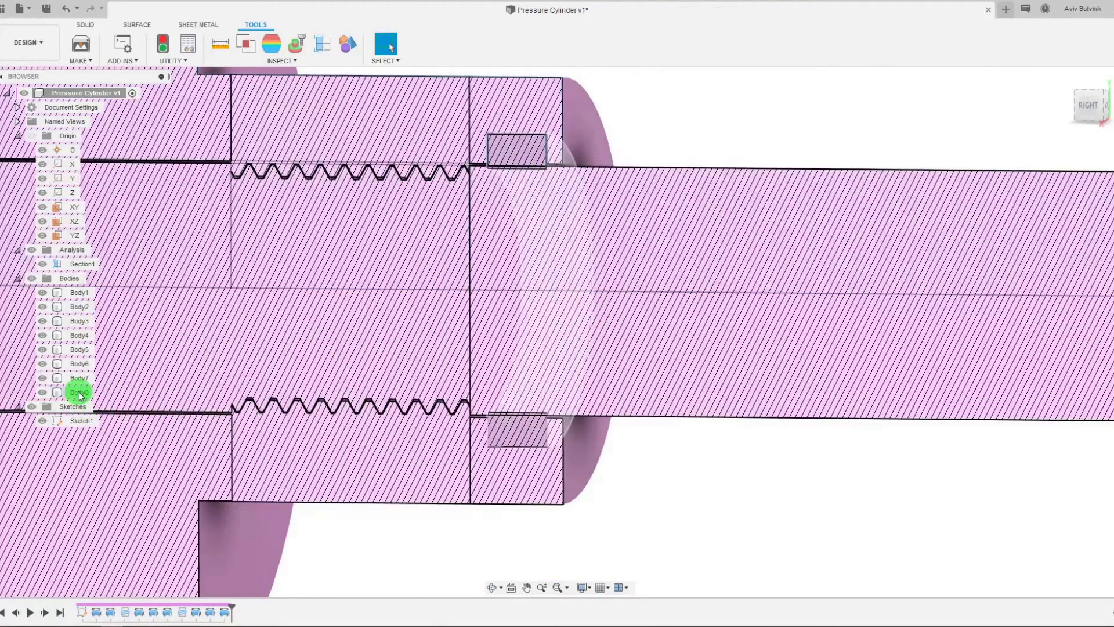
click(80, 393)
scroll(415, 426, down, 5)
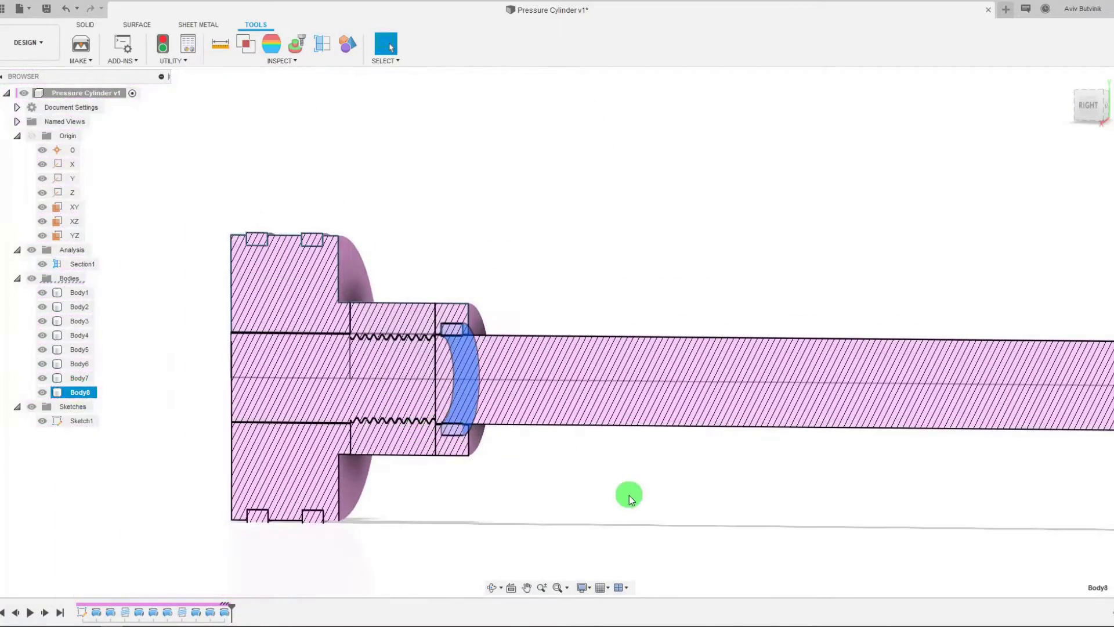
click(381, 462)
scroll(192, 401, up, 2)
Step: Apply red paint to Body1 and Body2 of the shaft
right_click(89, 292)
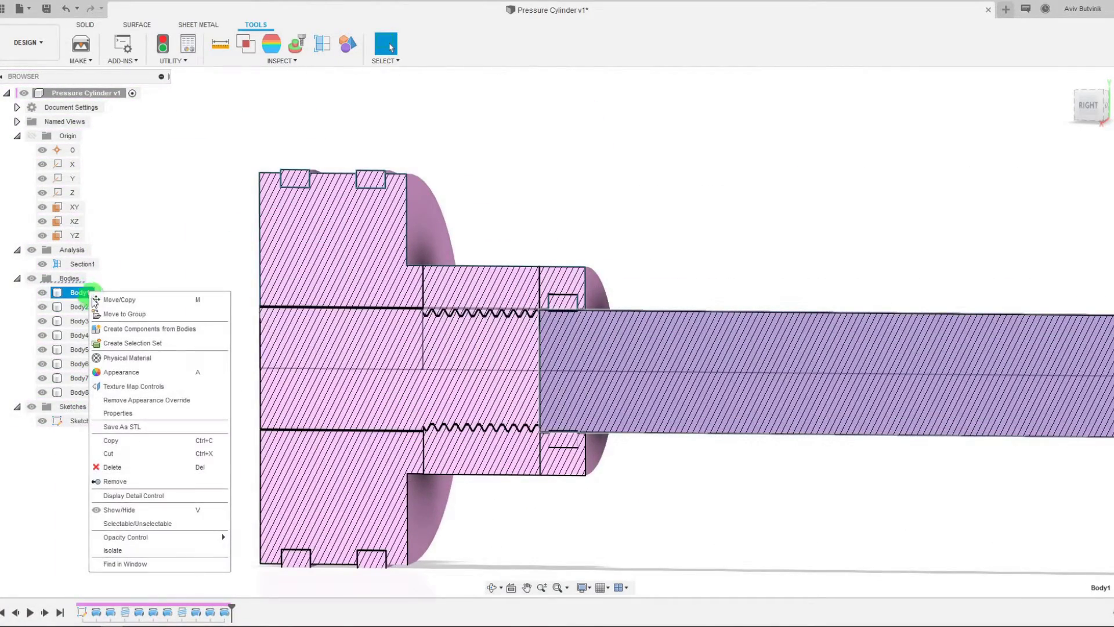
click(118, 370)
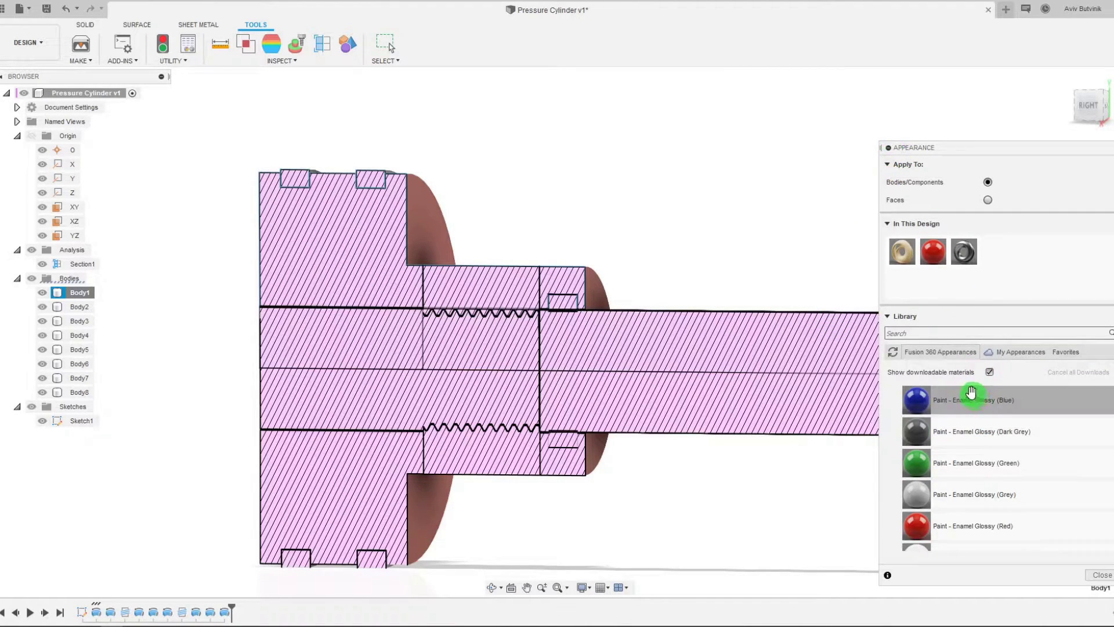
drag(932, 252, 79, 310)
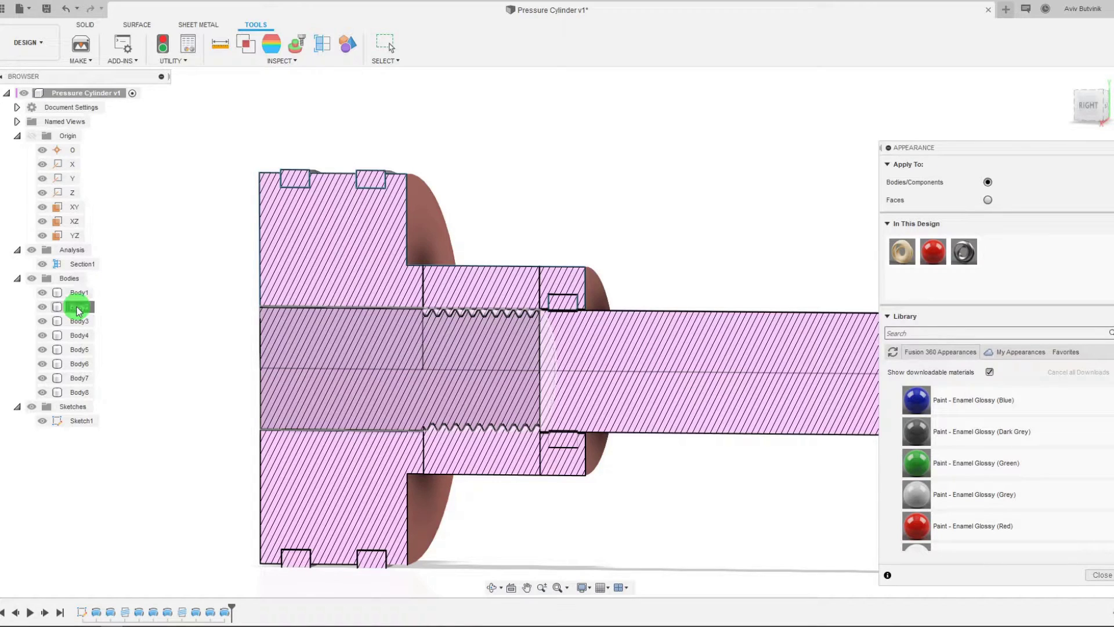
drag(933, 251, 72, 312)
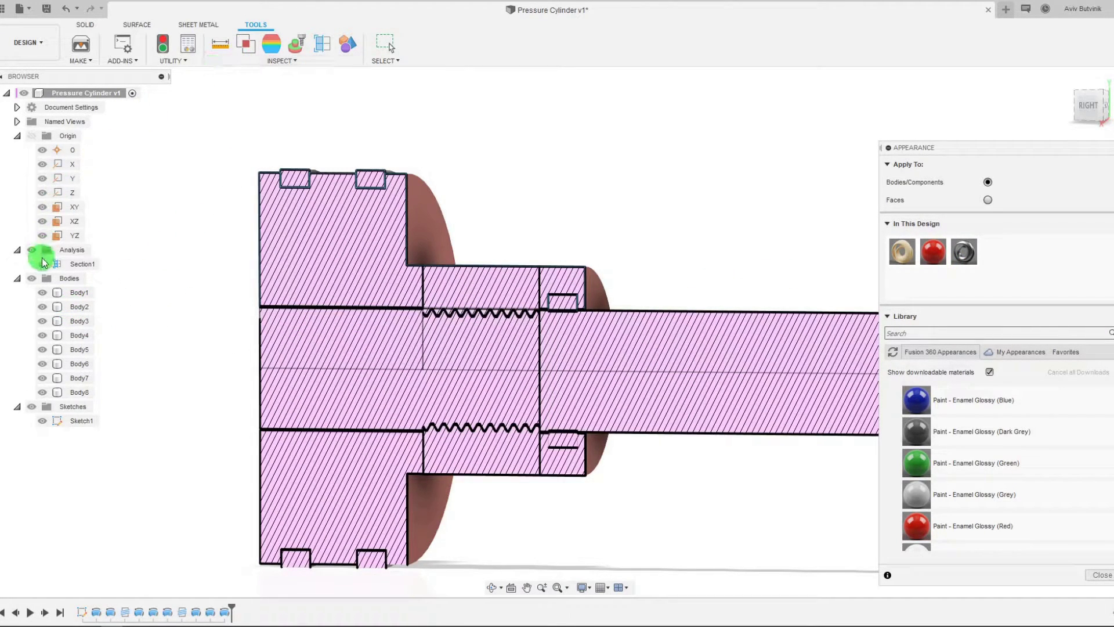
Step: Hide Section1 and paint Body3, the grooved pulley, with Paint - Enamel Glossy (Green)
click(42, 263)
scroll(522, 185, down, 2)
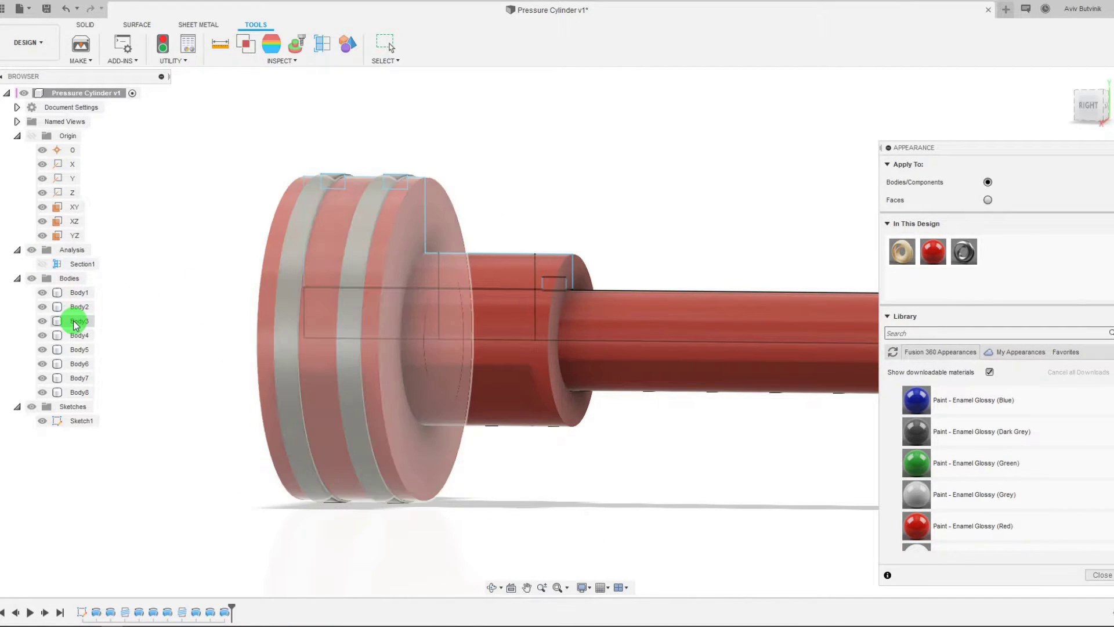
click(80, 321)
click(927, 454)
drag(927, 454, 81, 322)
Step: Paint the threaded hub Body4 and its end Body5 with green glossy enamel
click(81, 335)
click(959, 457)
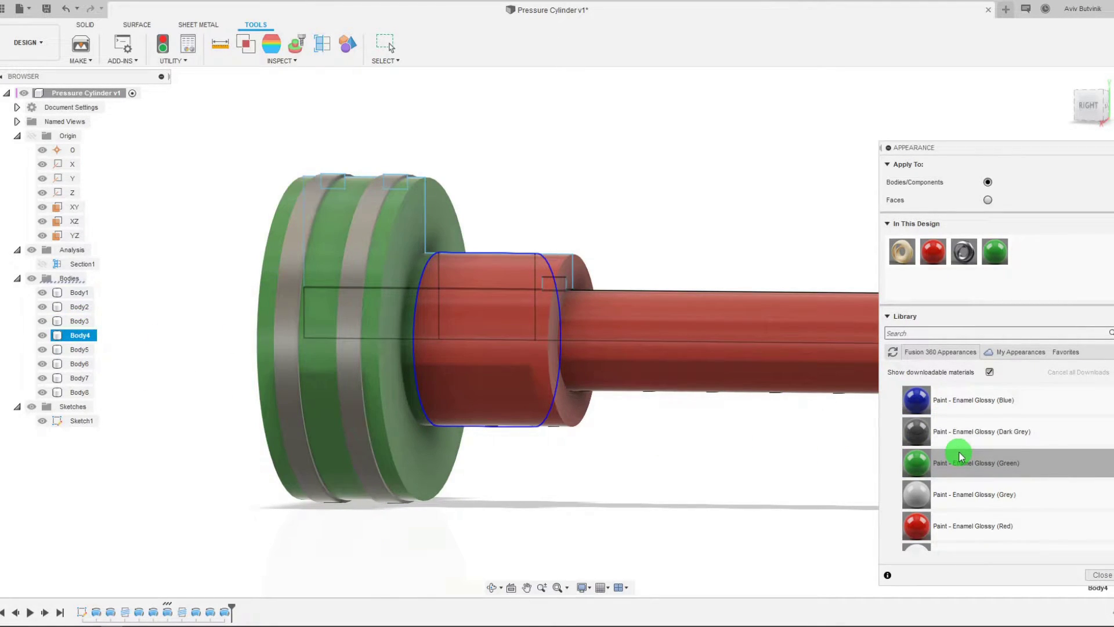
drag(960, 456, 482, 583)
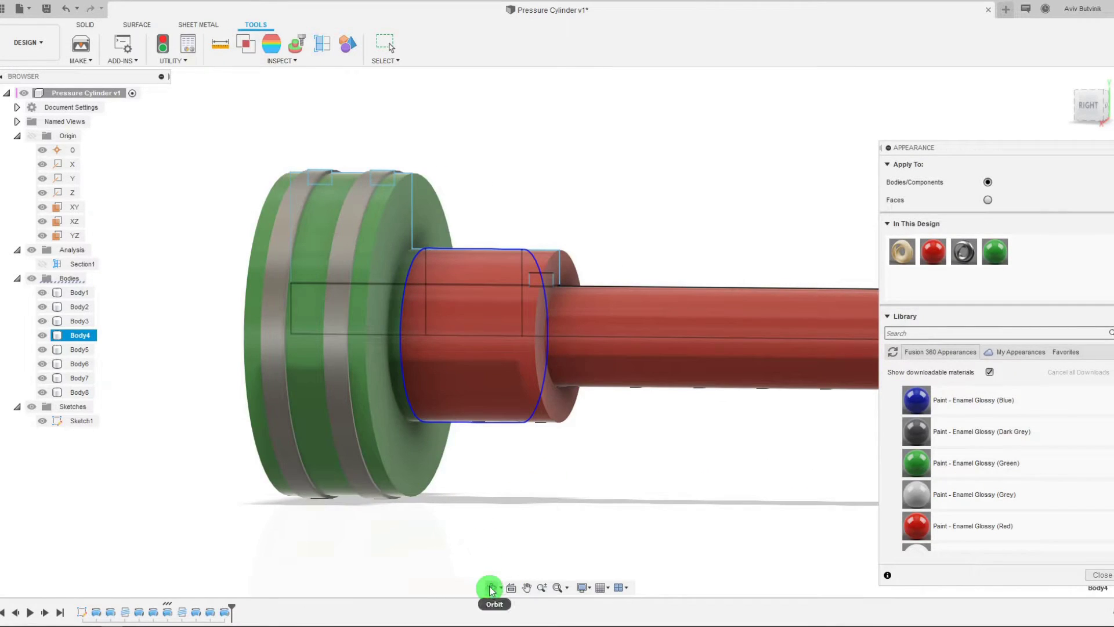
click(490, 589)
mouse_move(540, 490)
mouse_down()
mouse_move(557, 493)
mouse_move(537, 487)
mouse_up()
key(Escape)
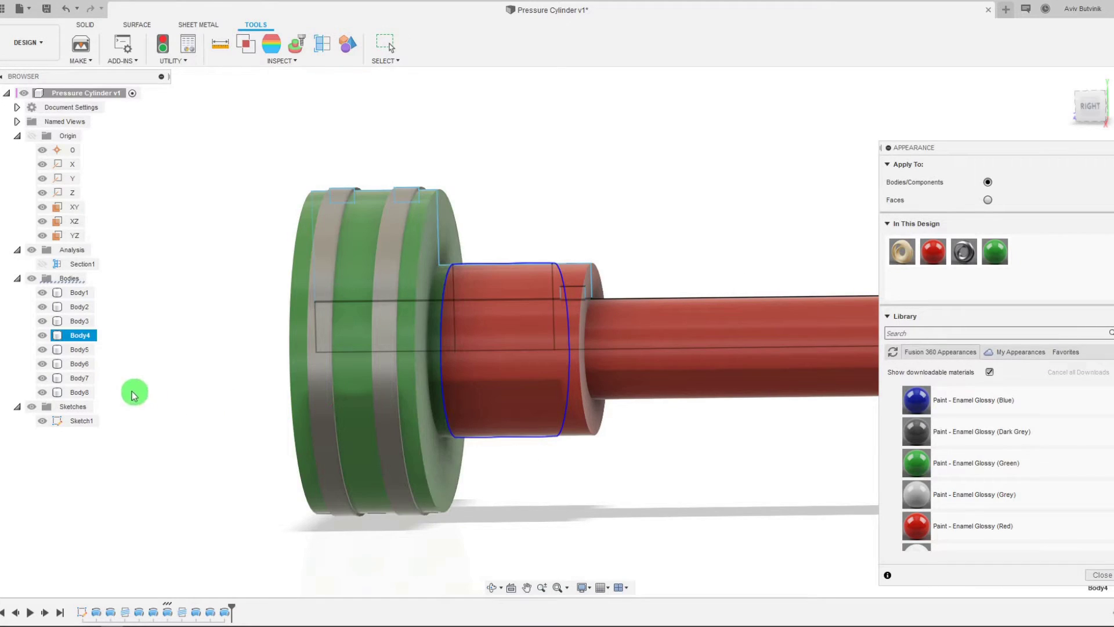
drag(920, 455, 85, 337)
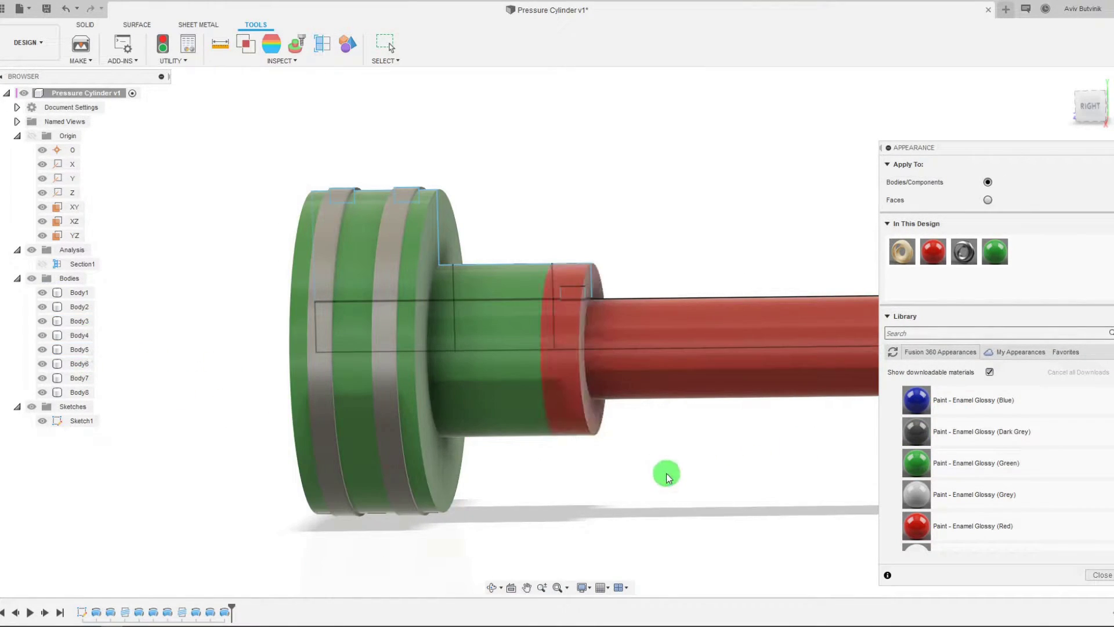
click(82, 351)
drag(916, 462, 86, 351)
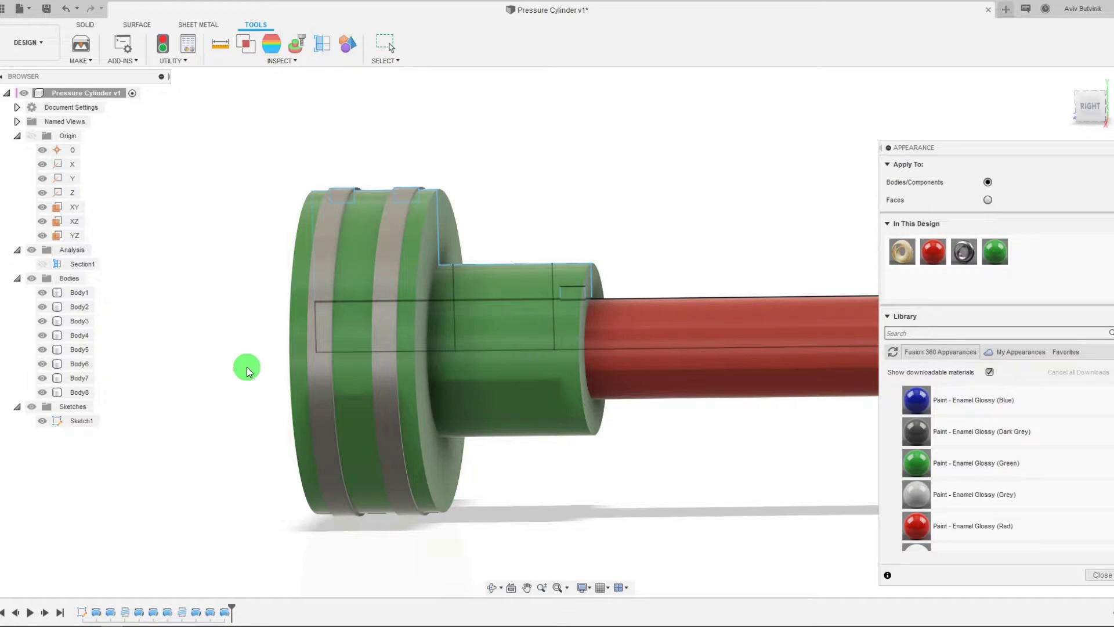
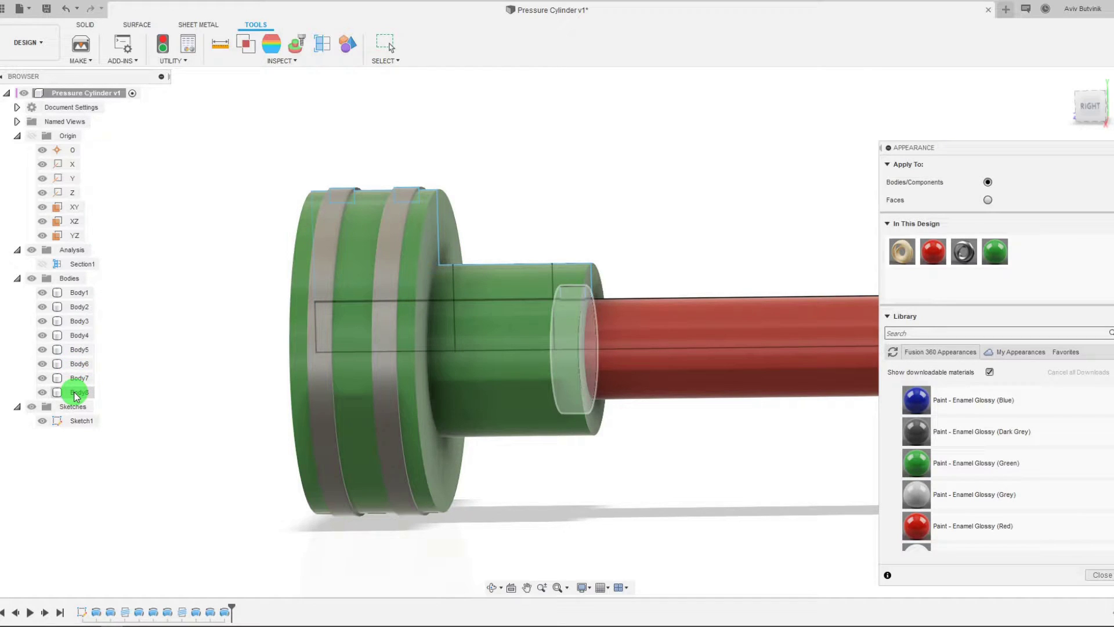
Step: Apply Paint - Enamel Glossy (Grey) to Body8 and orbit to inspect the grey ring
drag(957, 495, 88, 394)
scroll(326, 414, down, 5)
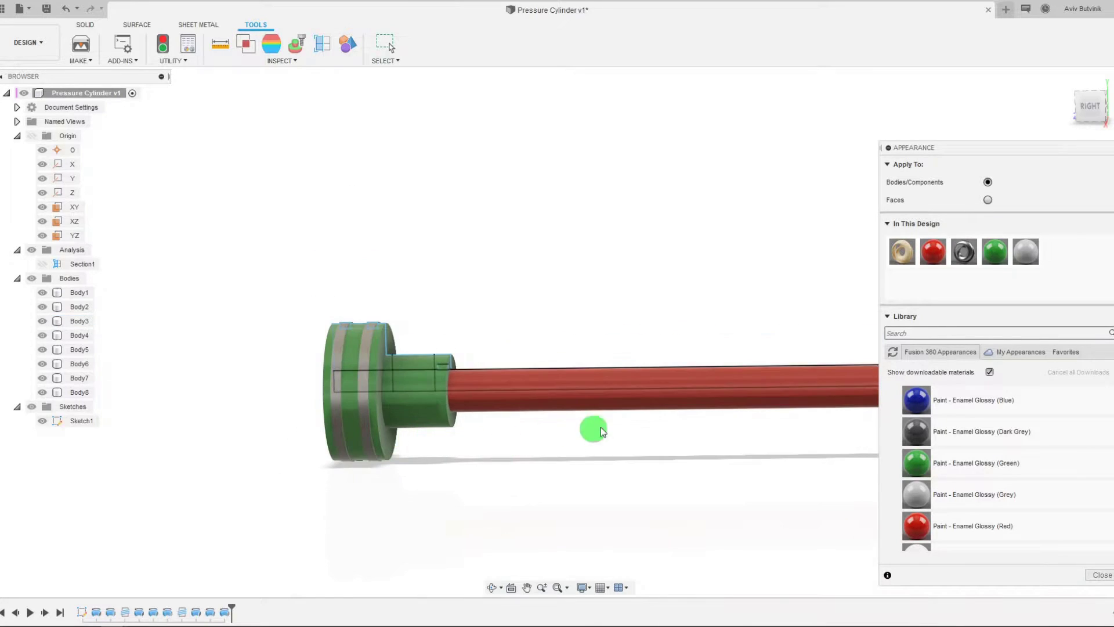
middle_drag(555, 418, 550, 404)
click(497, 588)
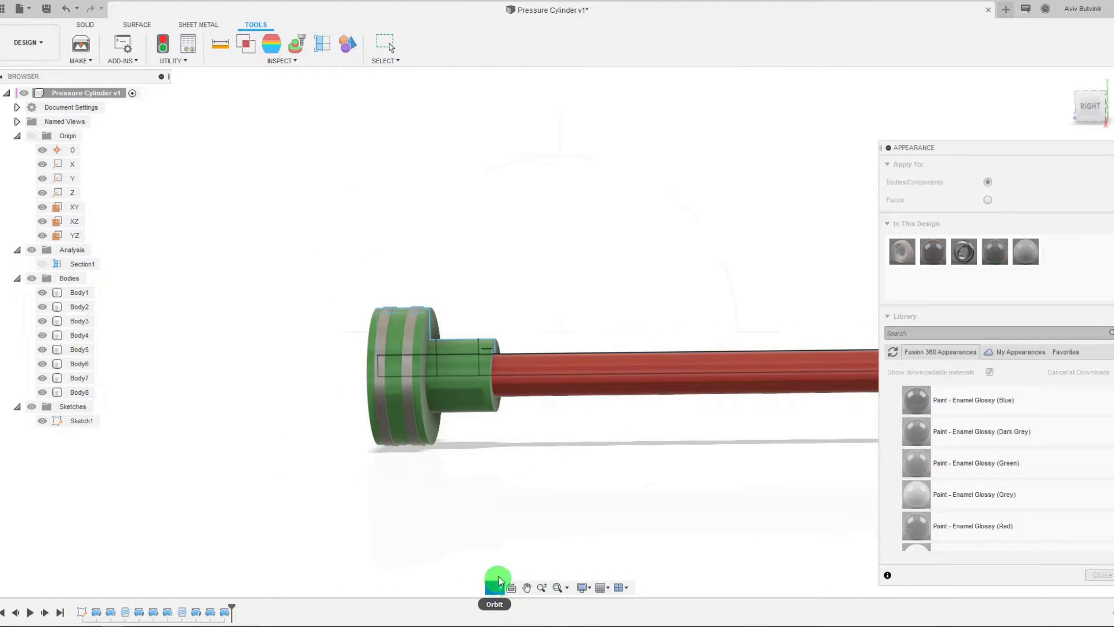
drag(555, 427, 487, 423)
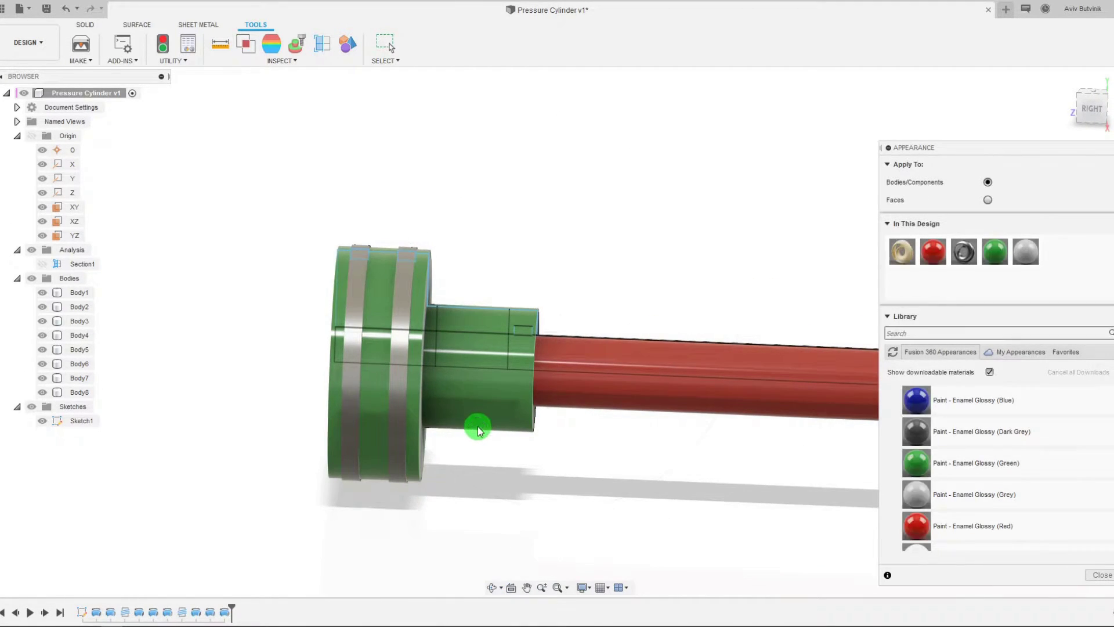
middle_drag(461, 356, 490, 423)
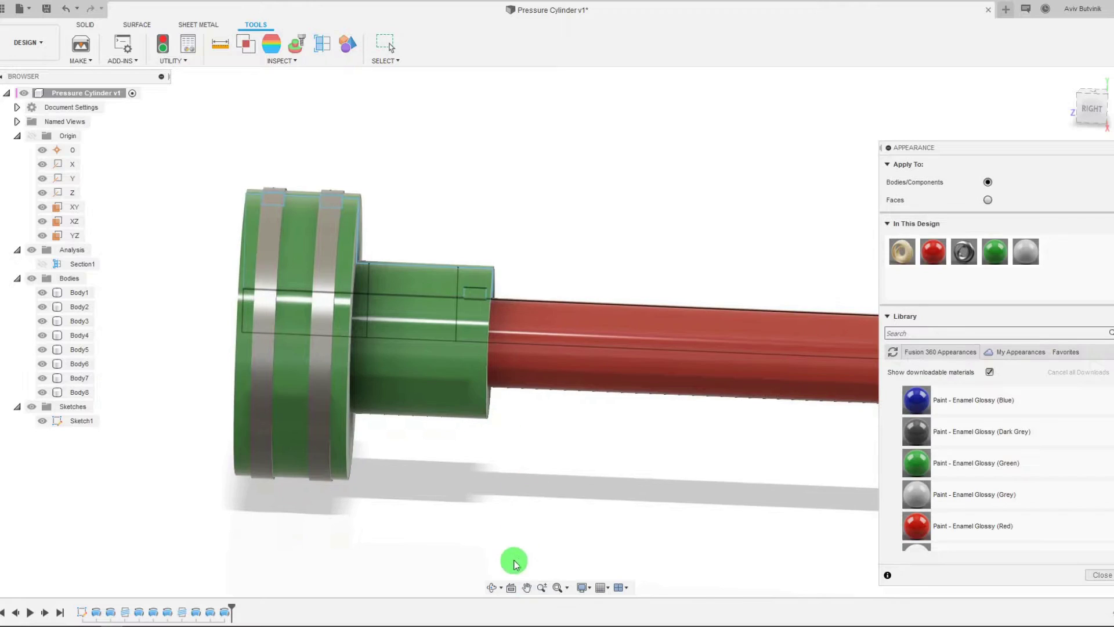
click(584, 588)
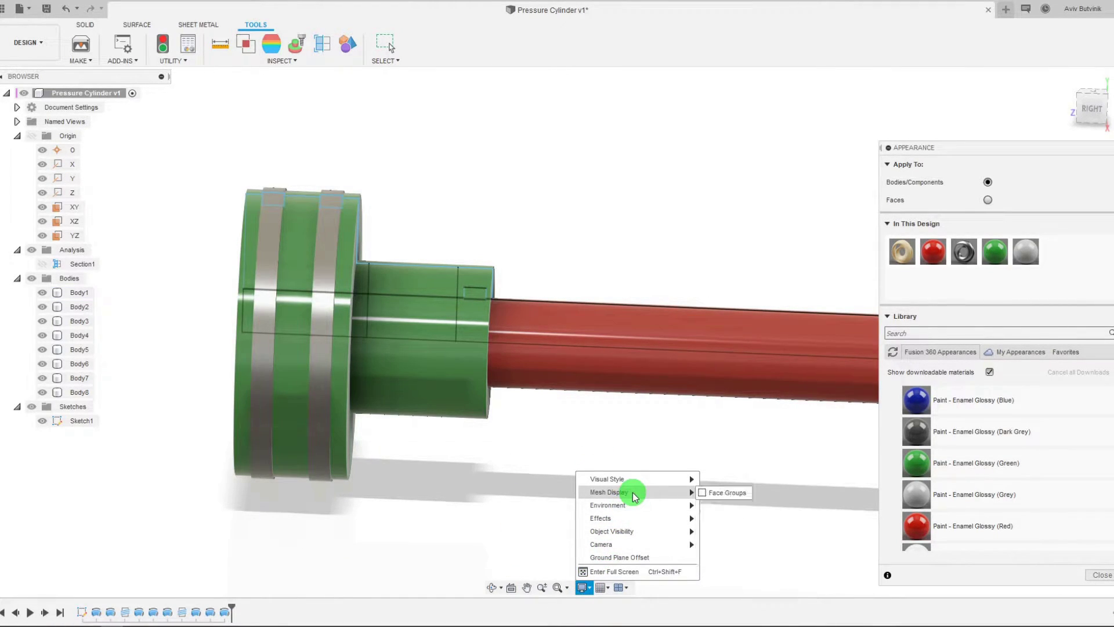
Step: Switch the visual style to Wireframe and orbit to inspect the internal threads
mouse_move(652, 479)
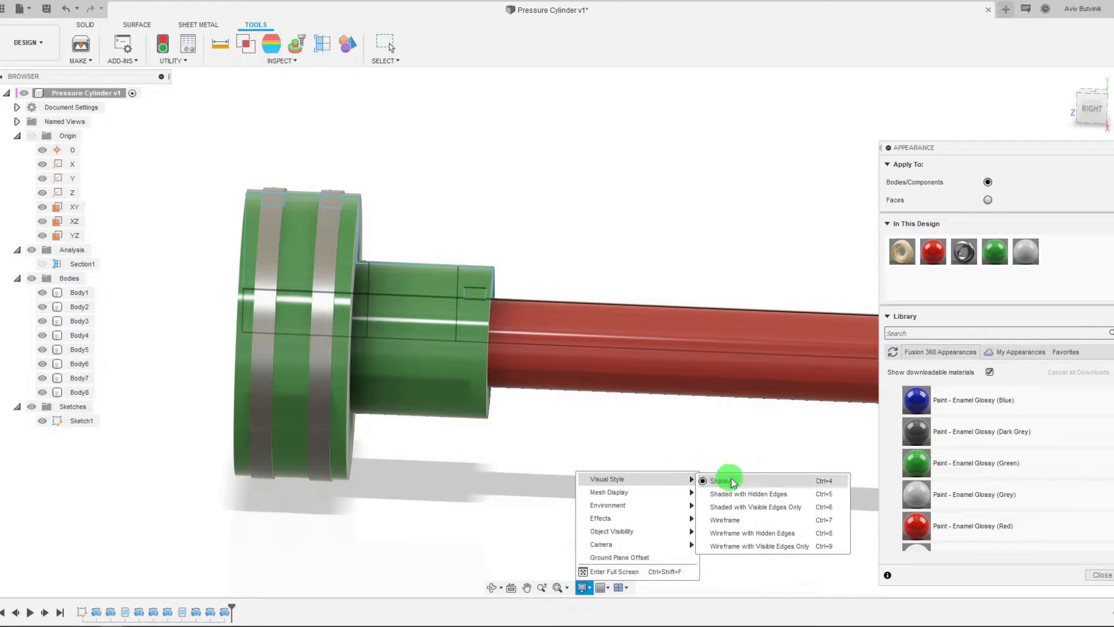
click(751, 526)
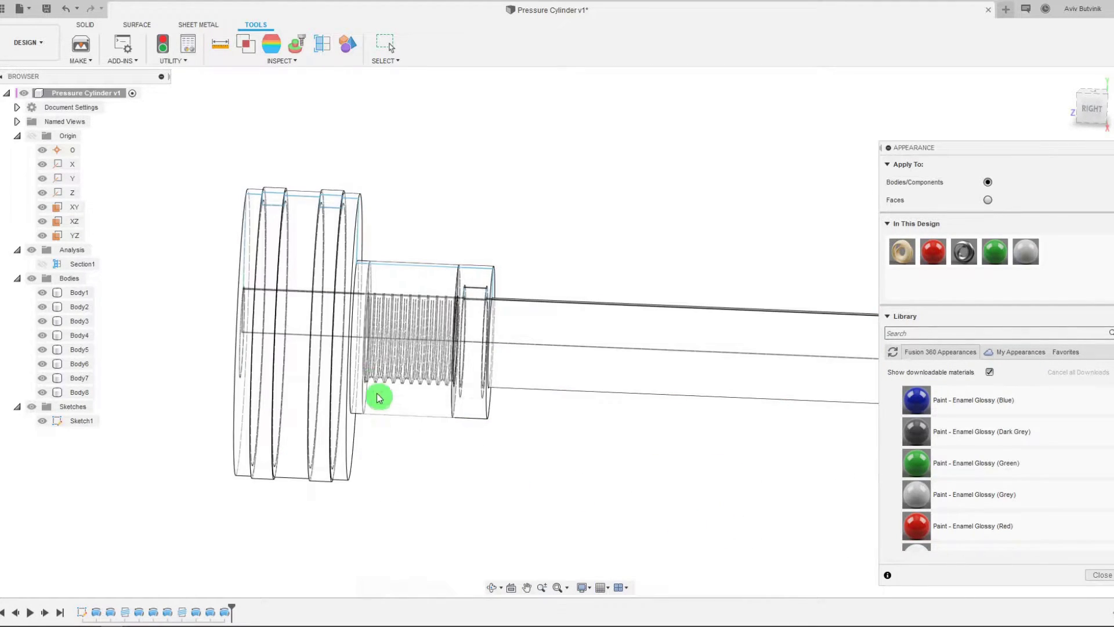
scroll(376, 386, up, 3)
click(493, 587)
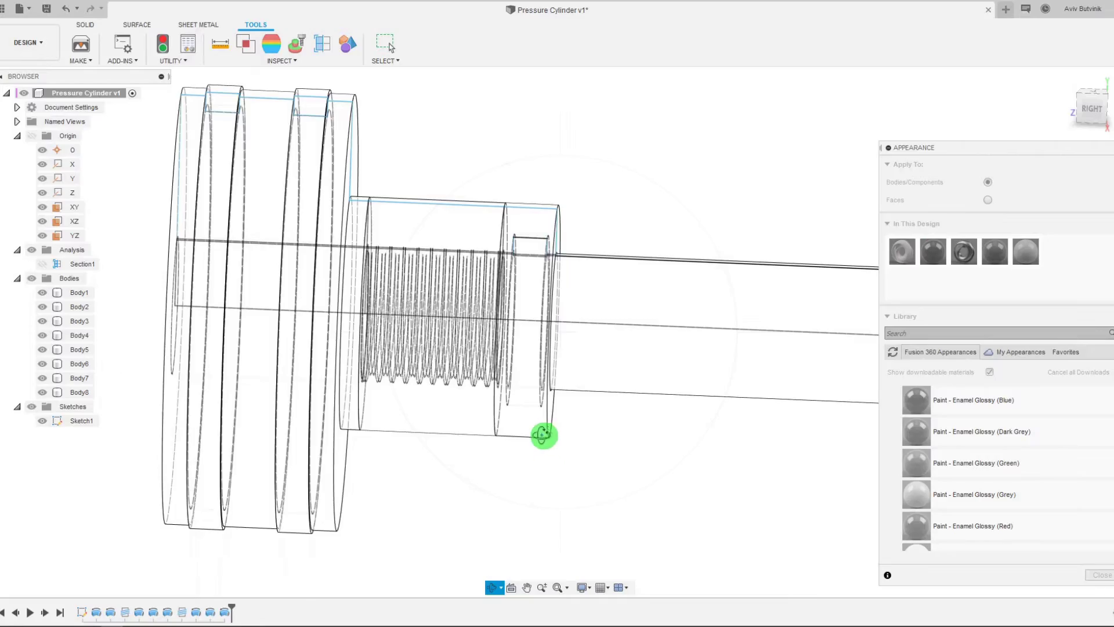
drag(540, 435, 509, 564)
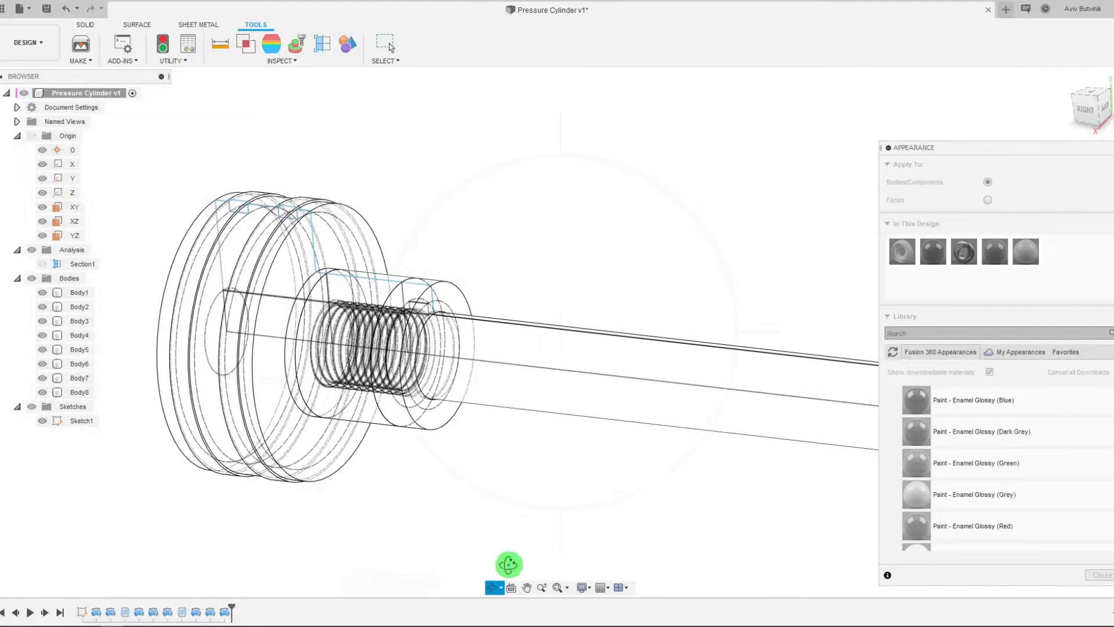
click(584, 588)
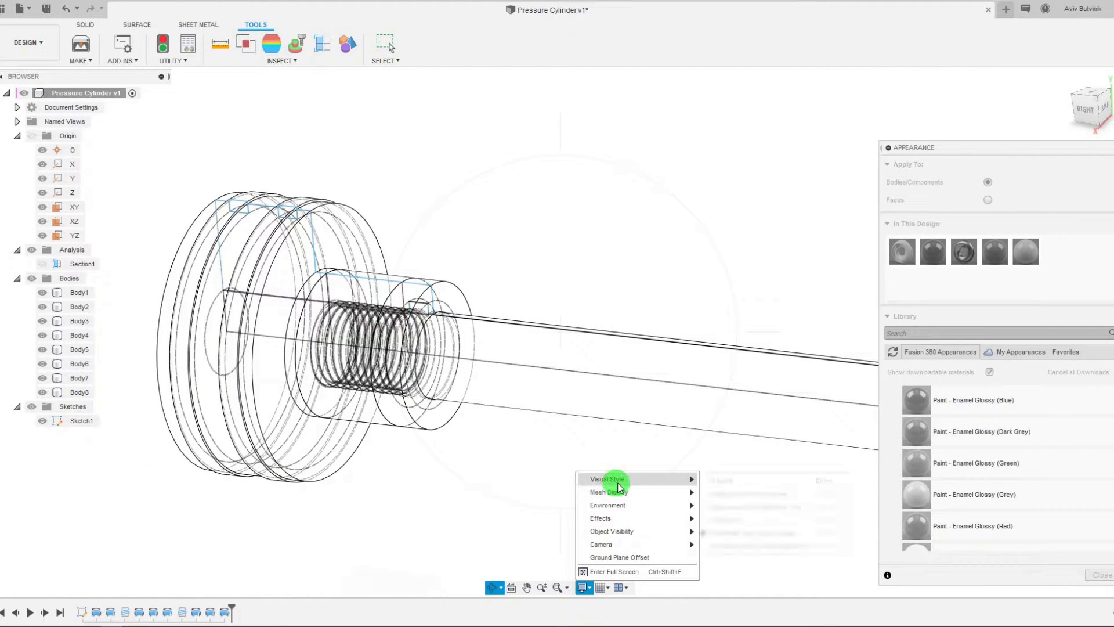
mouse_move(615, 478)
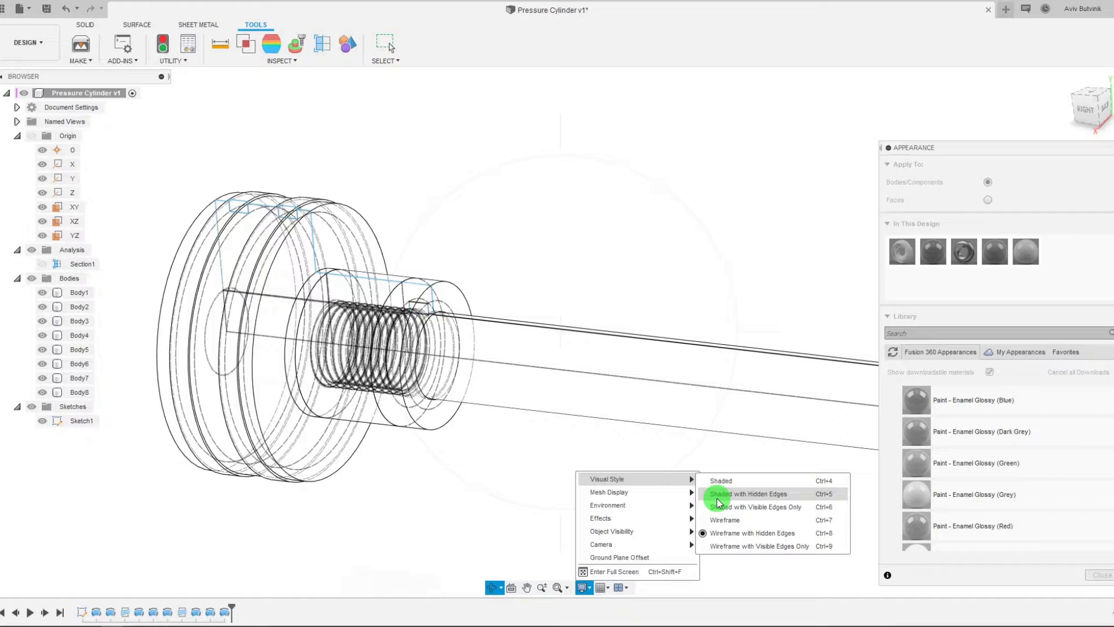
Step: Restore shaded-with-edges display, snap to the RIGHT ViewCube face, and close Appearance
click(718, 505)
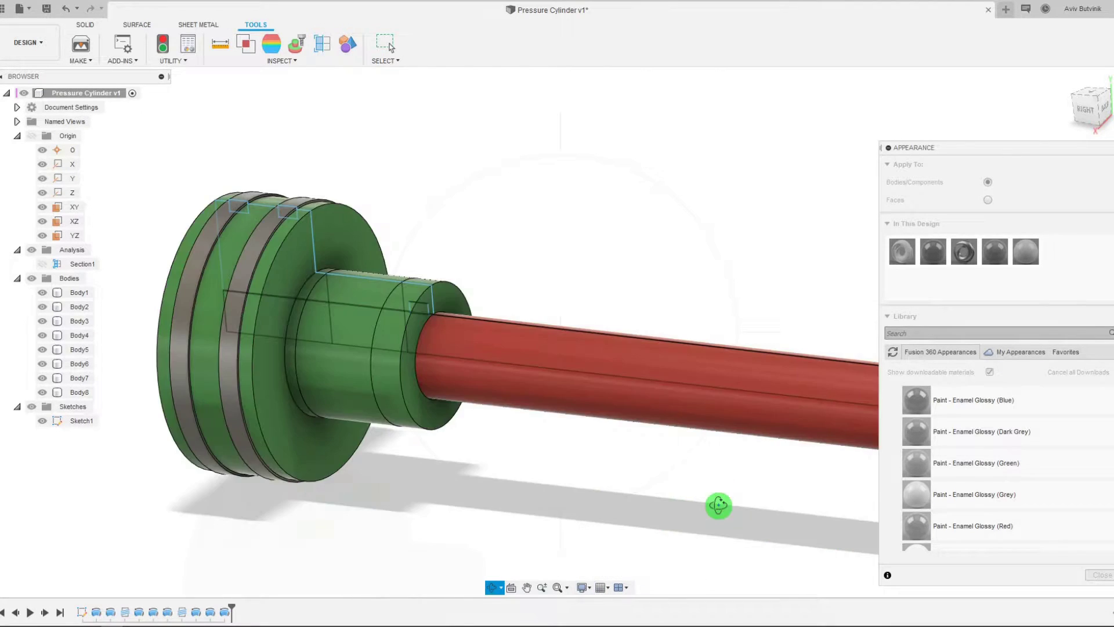
scroll(647, 456, down, 4)
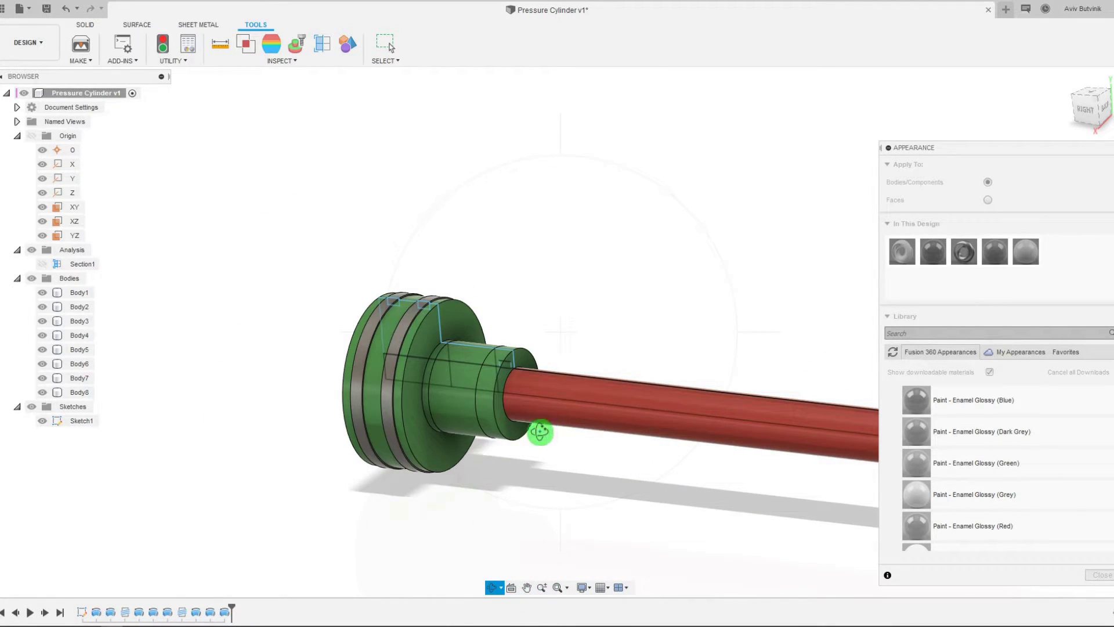
shift+middle_drag(539, 432, 621, 373)
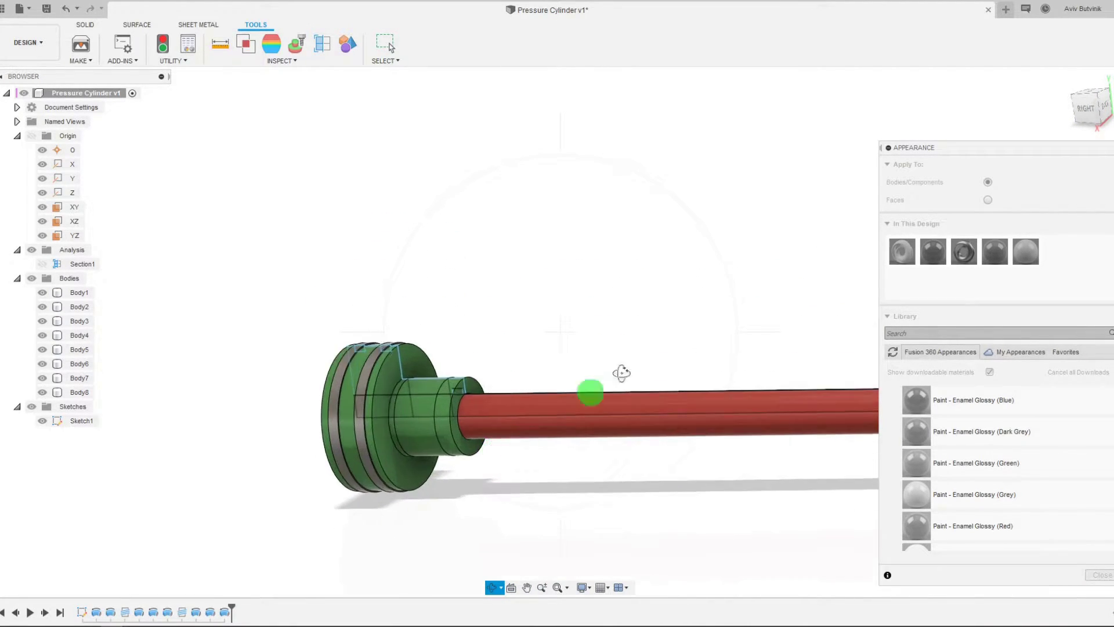
click(1090, 112)
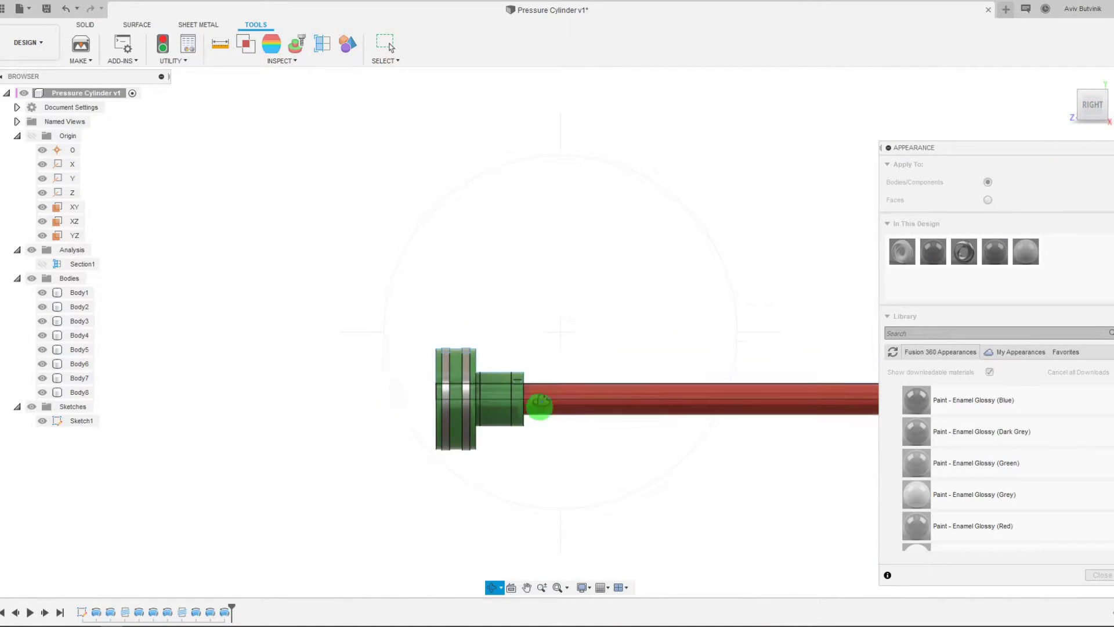
click(525, 411)
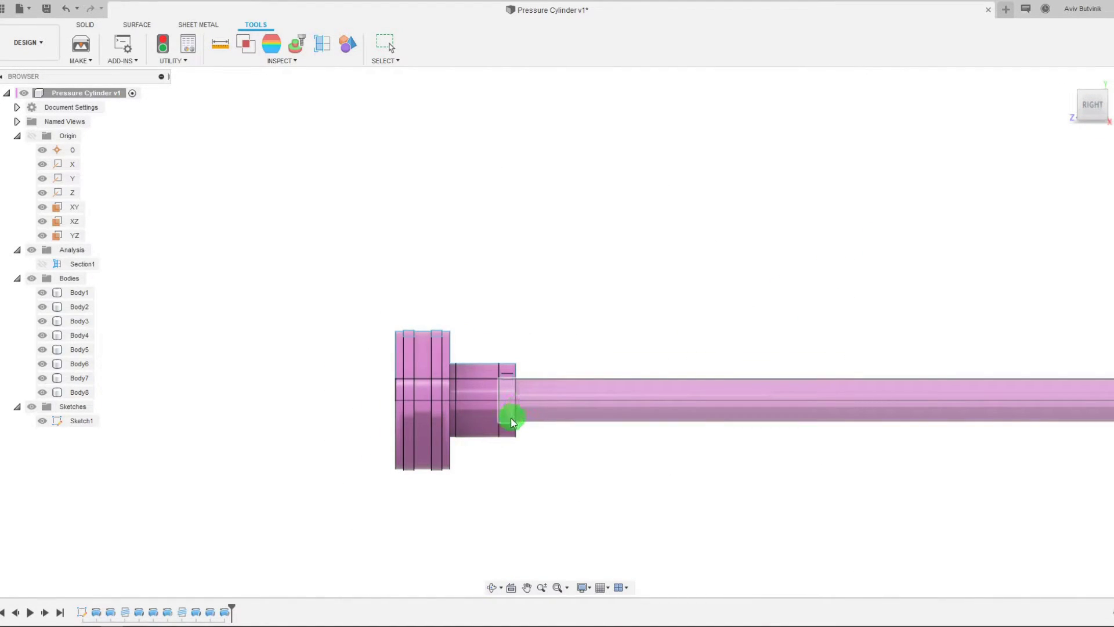
Step: Fit the model in view and save the design as version 2
middle_click(496, 383)
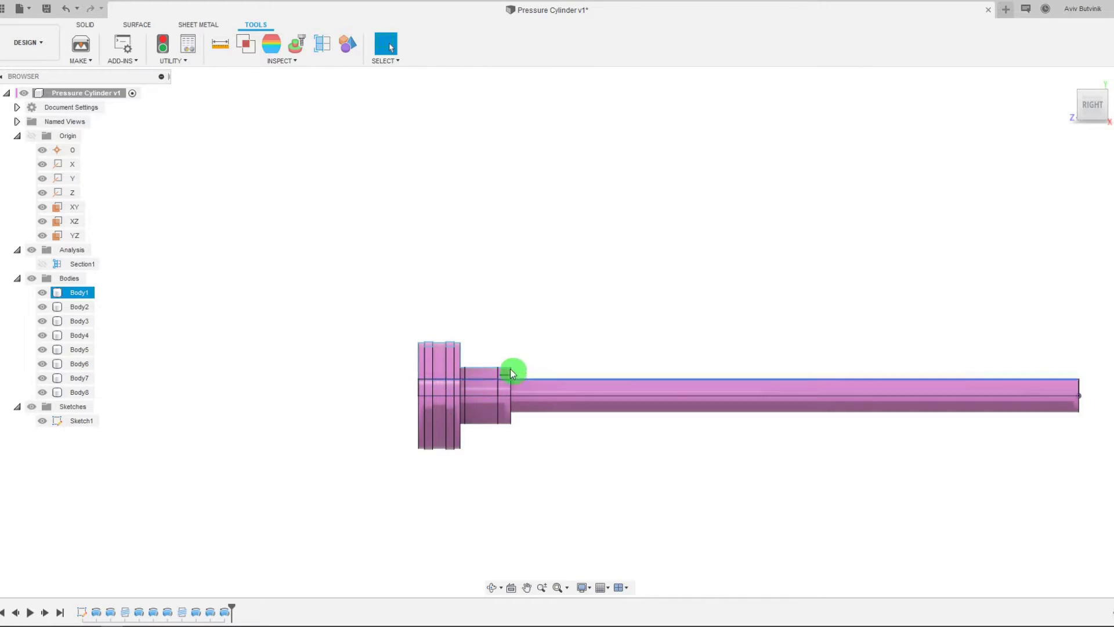
scroll(509, 371, up, 3)
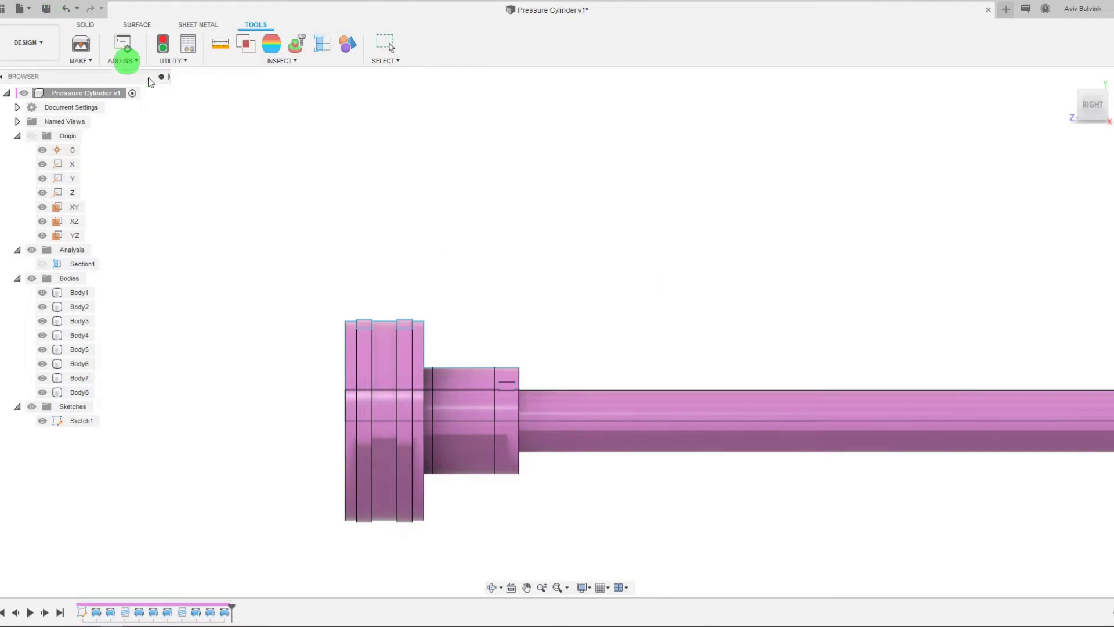
click(568, 310)
scroll(485, 398, up, 1)
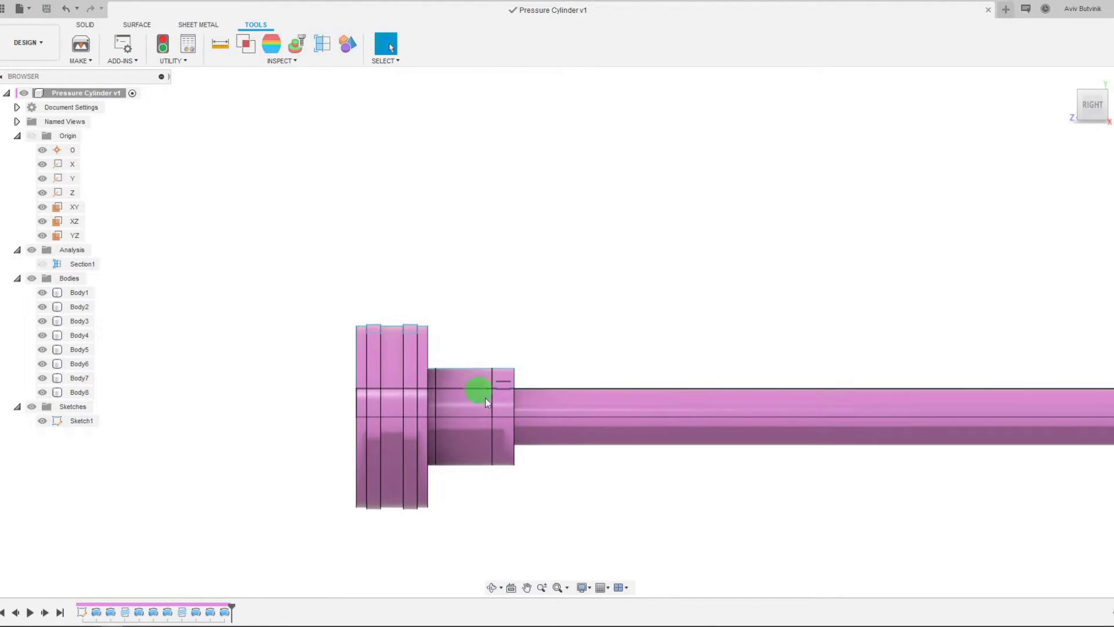
Step: Start a new sketch on the YZ origin plane from the SOLID tools
click(68, 235)
scroll(223, 329, down, 5)
scroll(255, 293, up, 2)
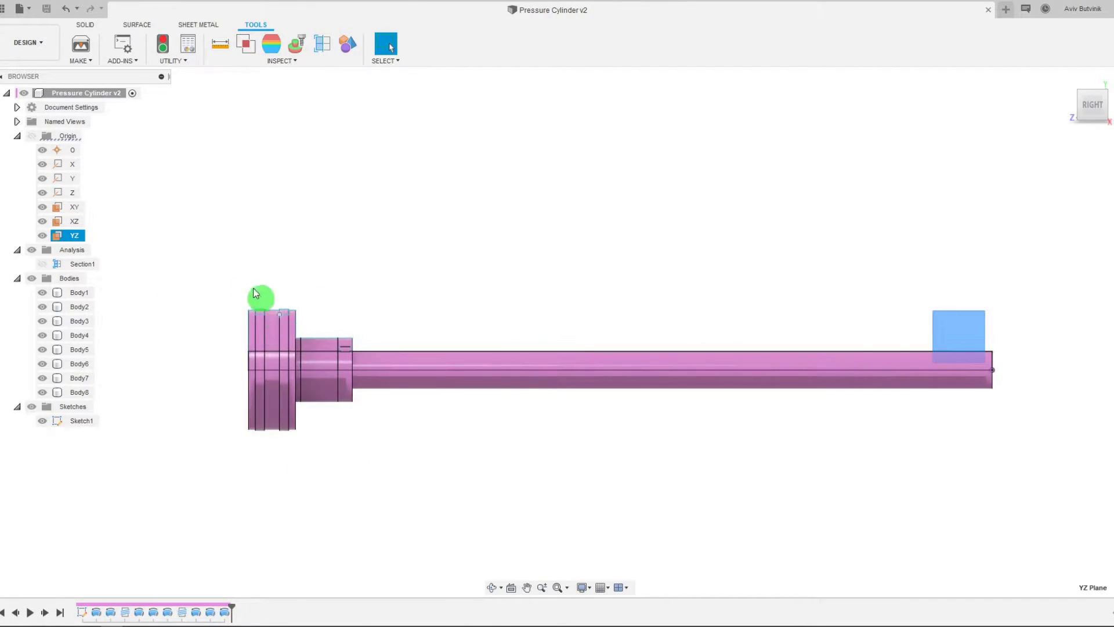
click(87, 25)
click(85, 42)
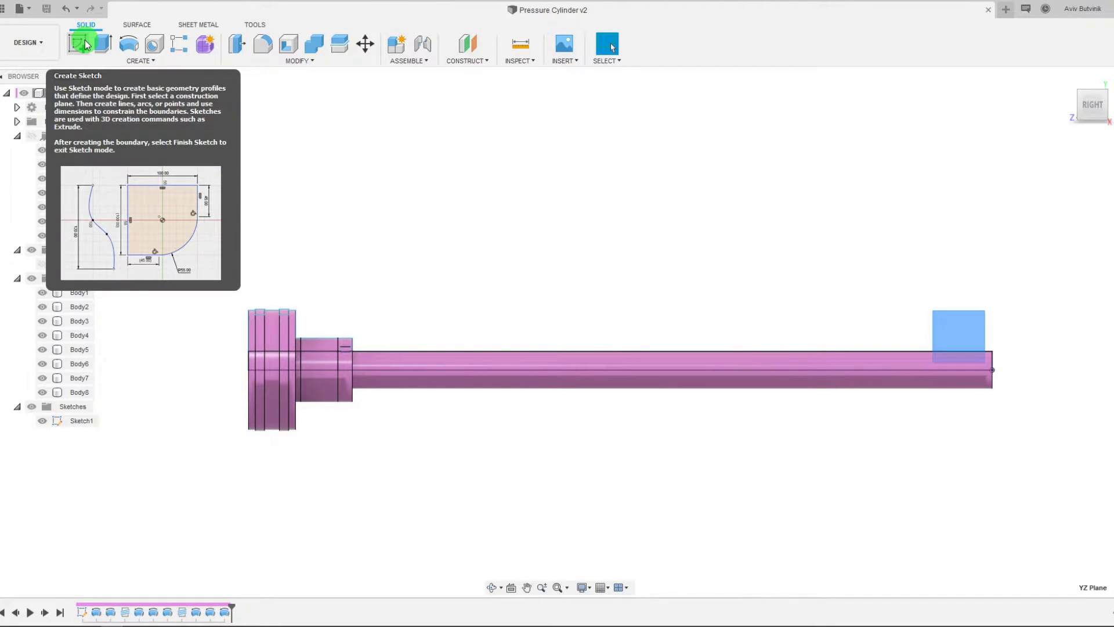
click(74, 235)
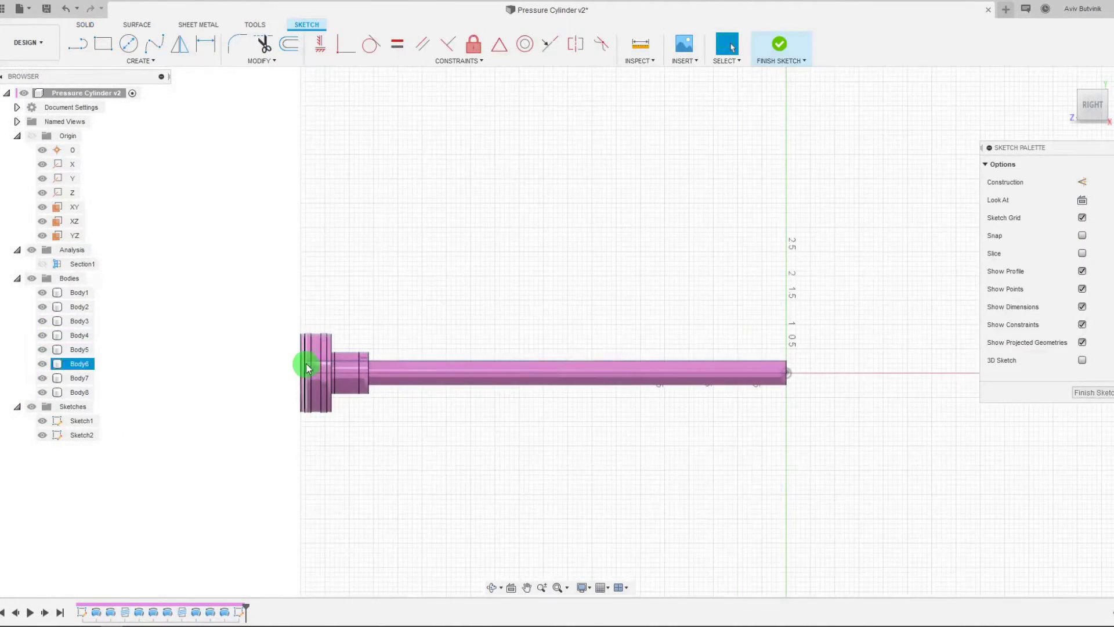
Step: Choose Create > Rectangle > Center Rectangle for the new sketch
scroll(322, 357, up, 8)
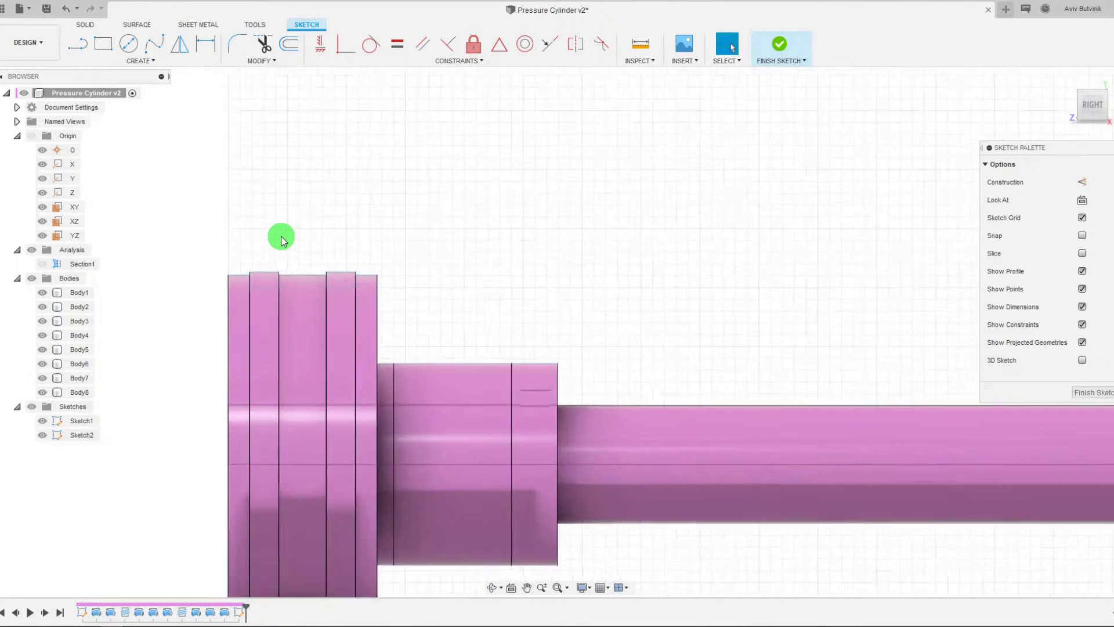
scroll(285, 237, up, 5)
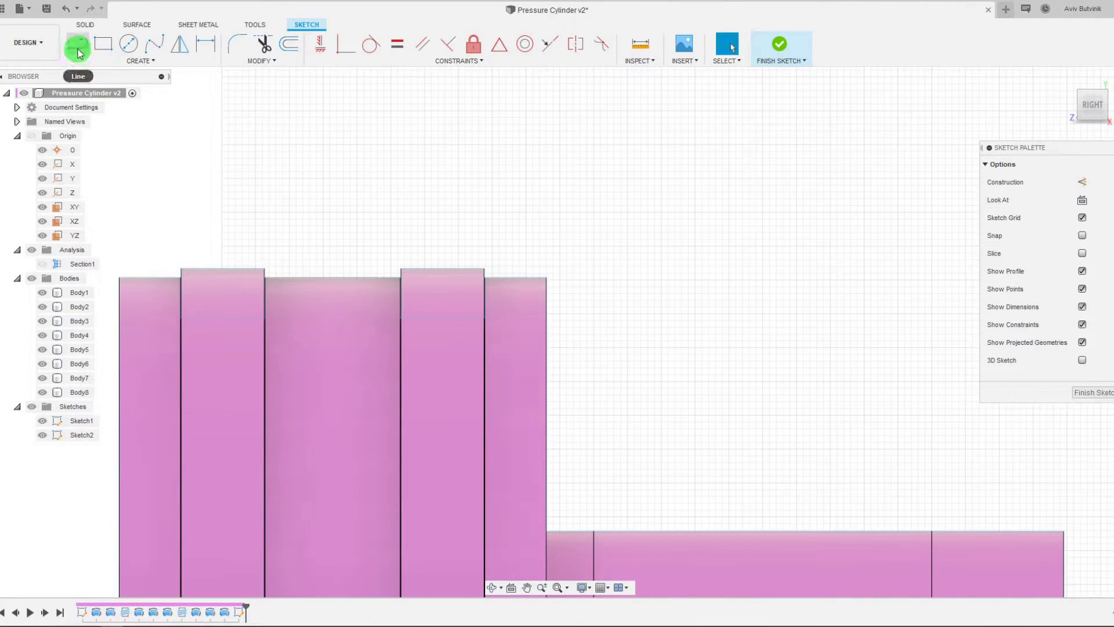
scroll(282, 150, down, 5)
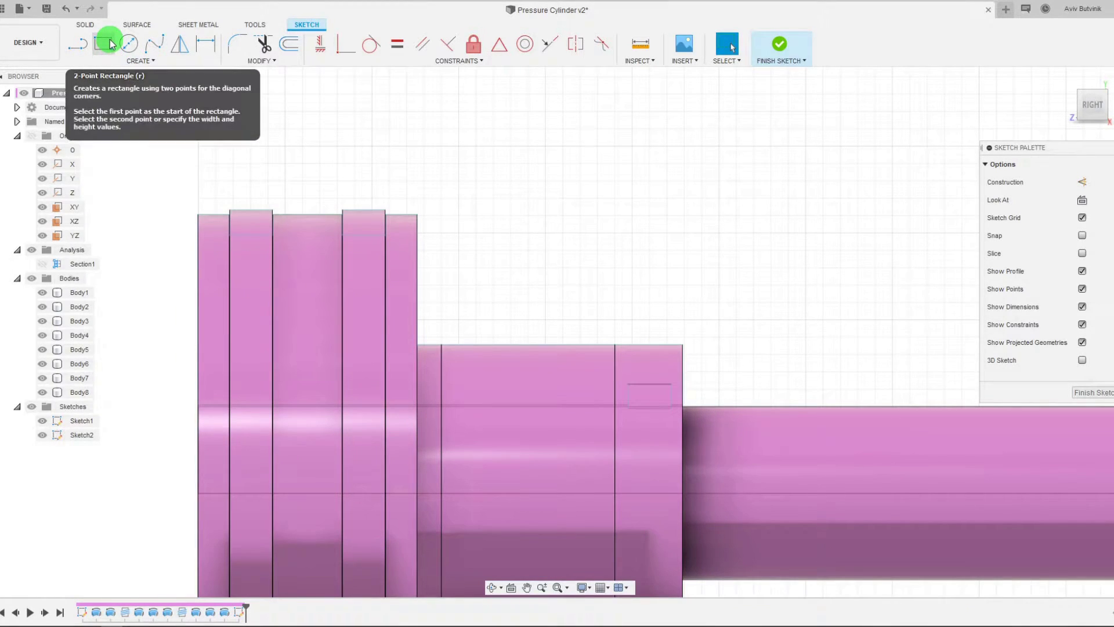
click(119, 61)
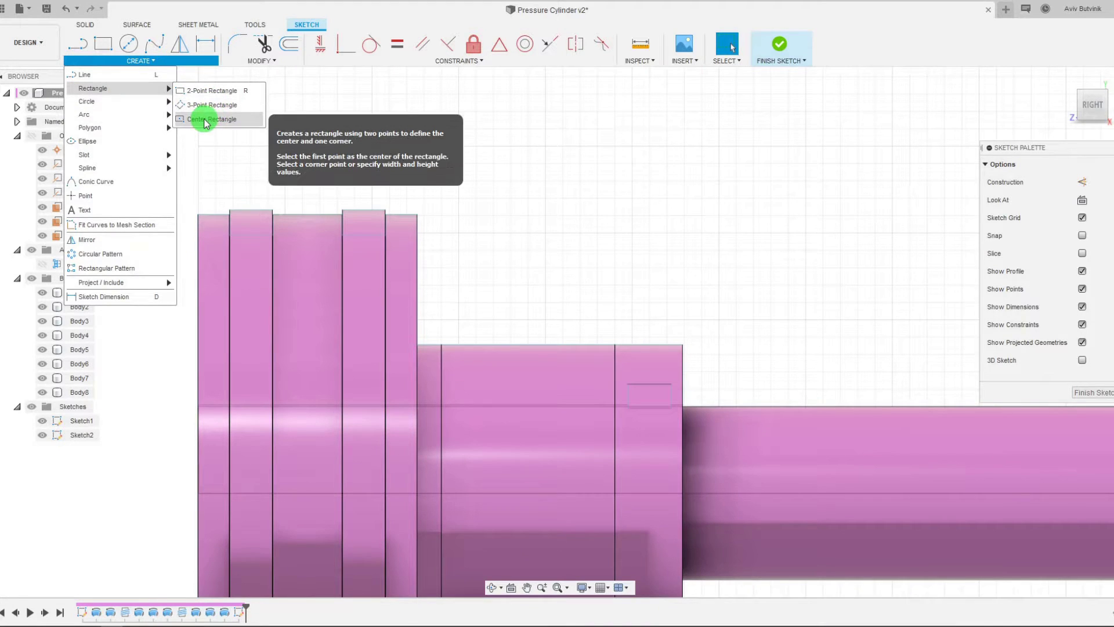
click(207, 120)
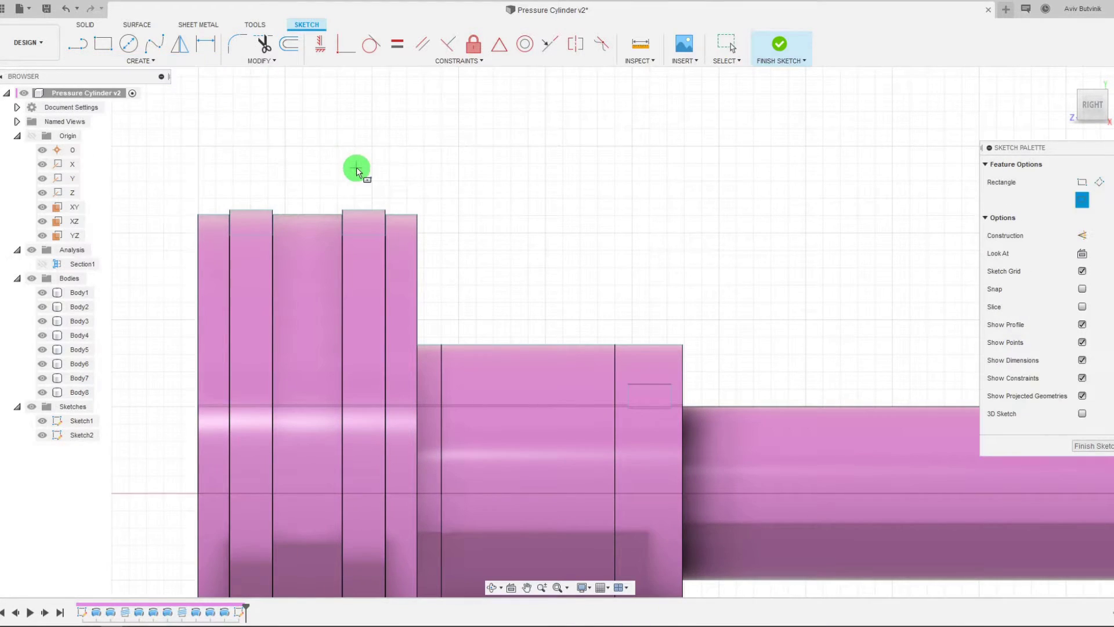
scroll(355, 168, down, 5)
scroll(423, 179, down, 3)
scroll(467, 154, up, 2)
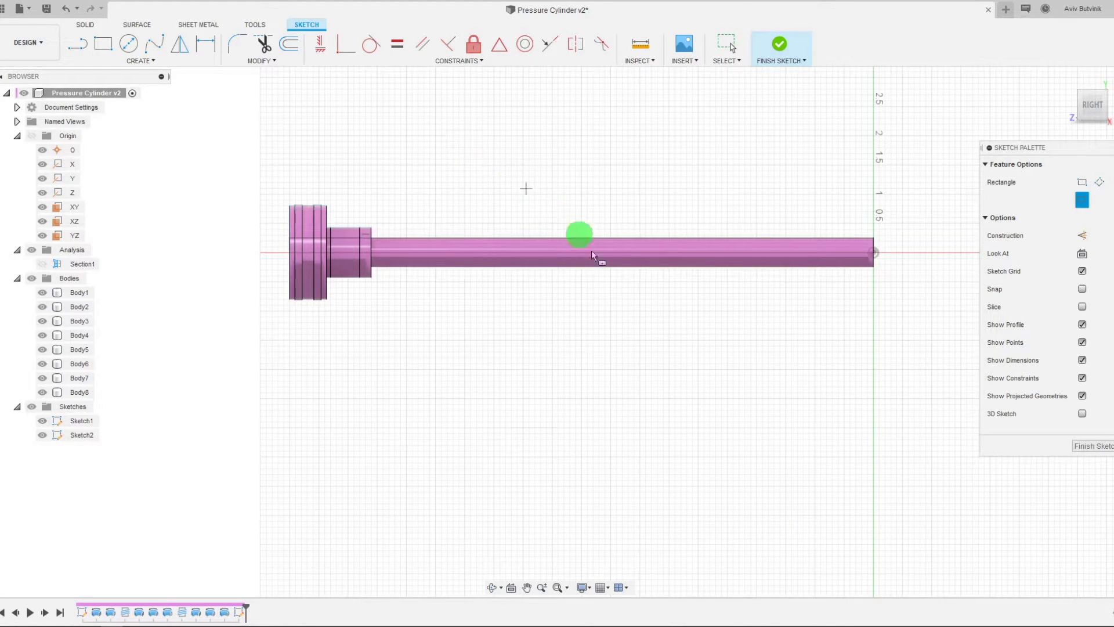
Step: Draw a centre rectangle below the shaft
click(616, 330)
click(853, 358)
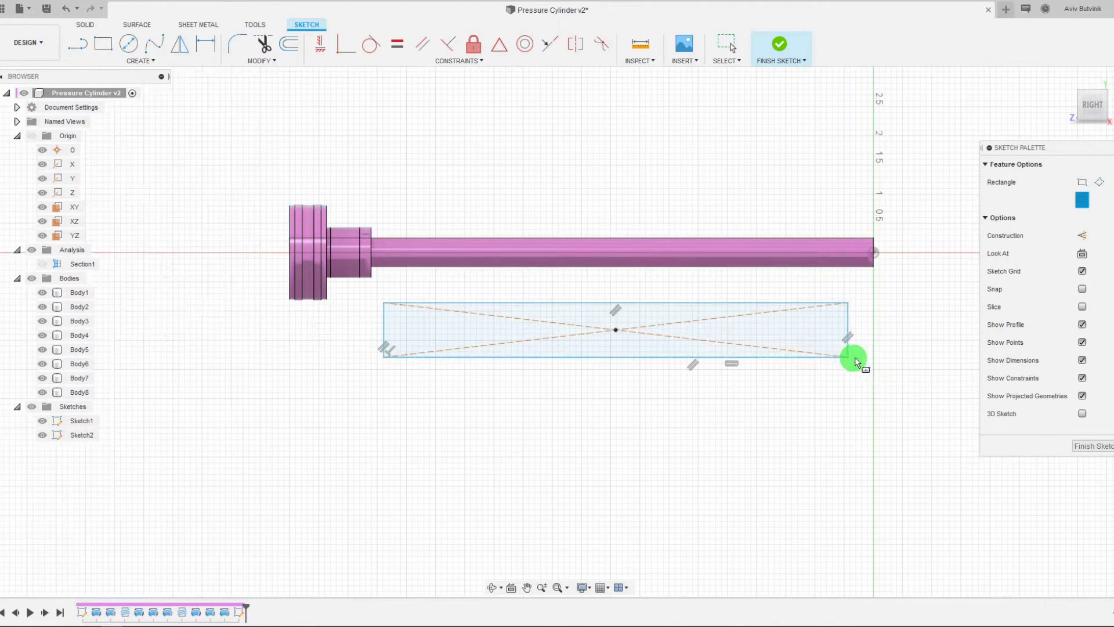
key(Escape)
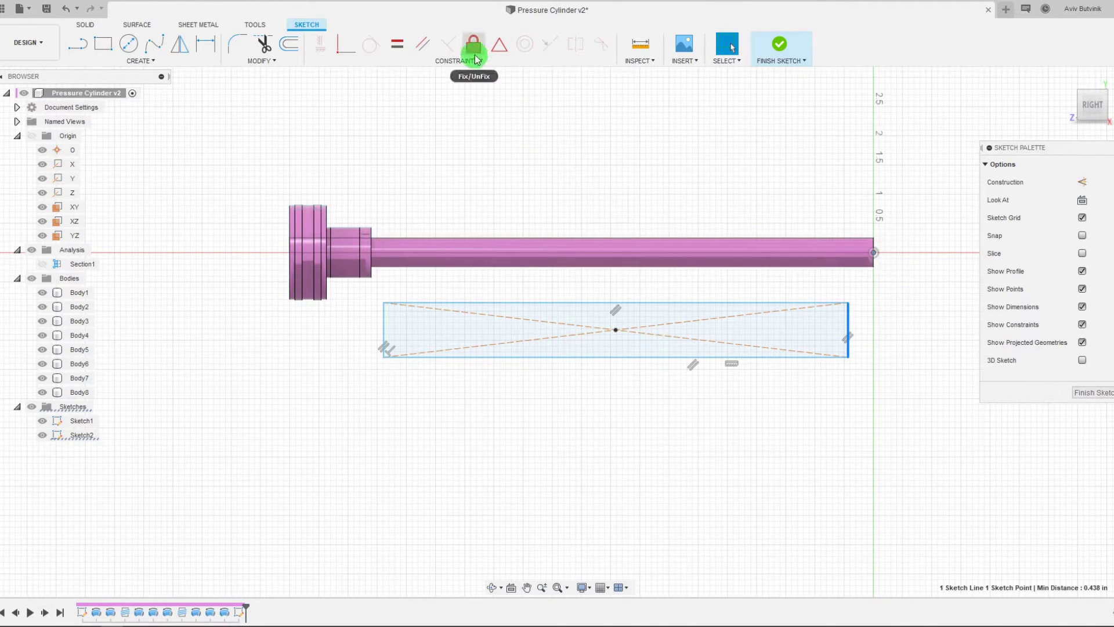
Step: Constrain the rectangle to the rod end's midpoint and stretch it past the flange
click(495, 54)
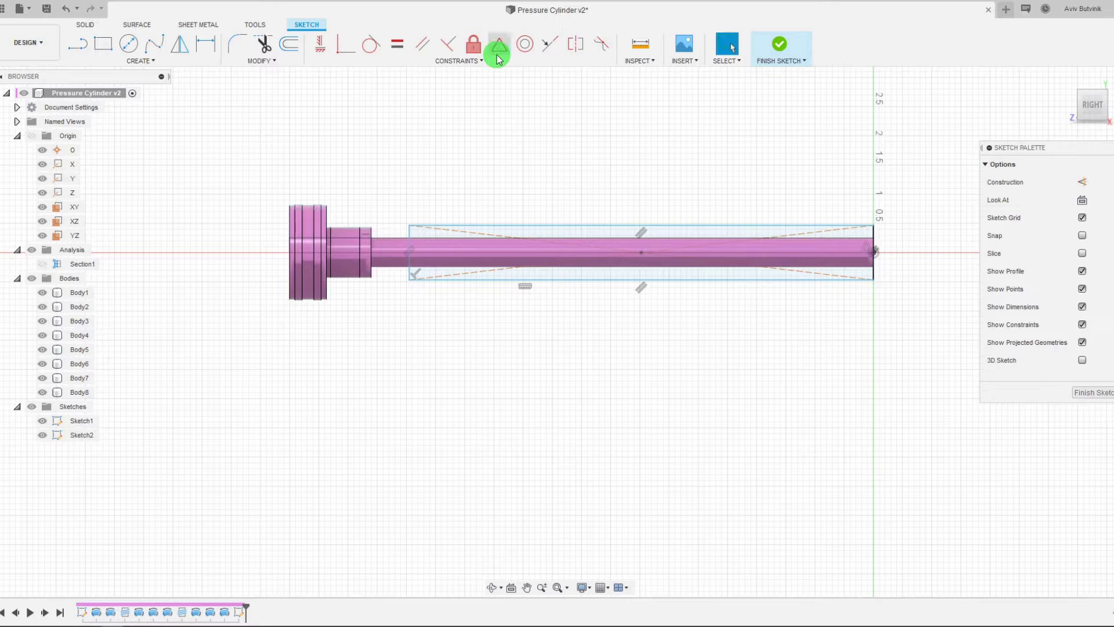
mouse_move(394, 209)
mouse_down()
mouse_move(365, 162)
mouse_move(462, 154)
mouse_up()
drag(706, 226, 708, 173)
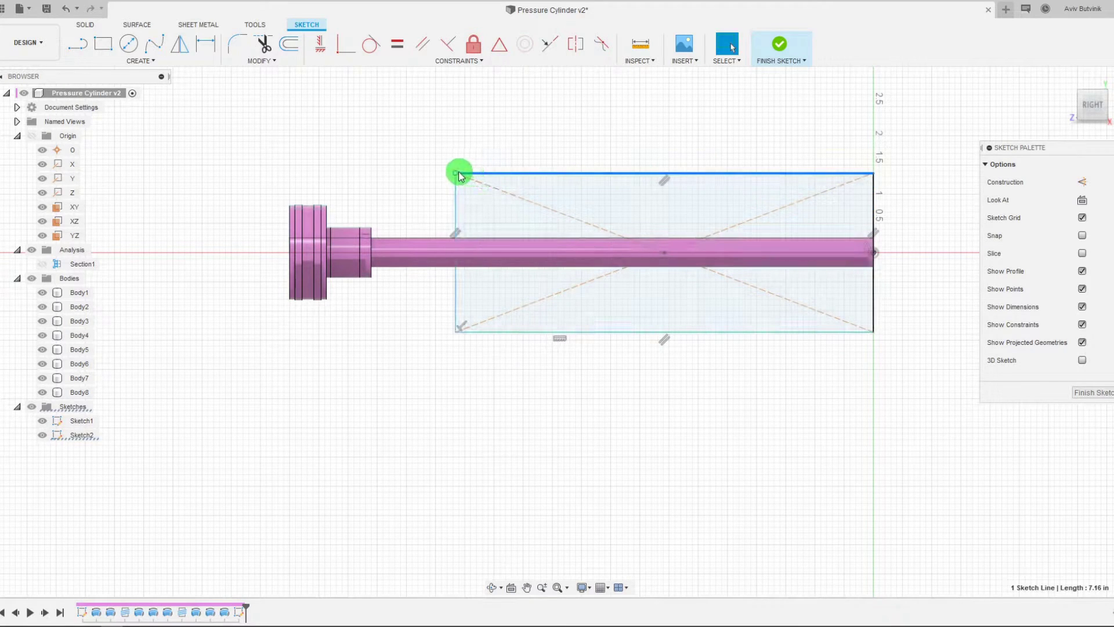
drag(458, 172, 277, 172)
scroll(289, 208, up, 3)
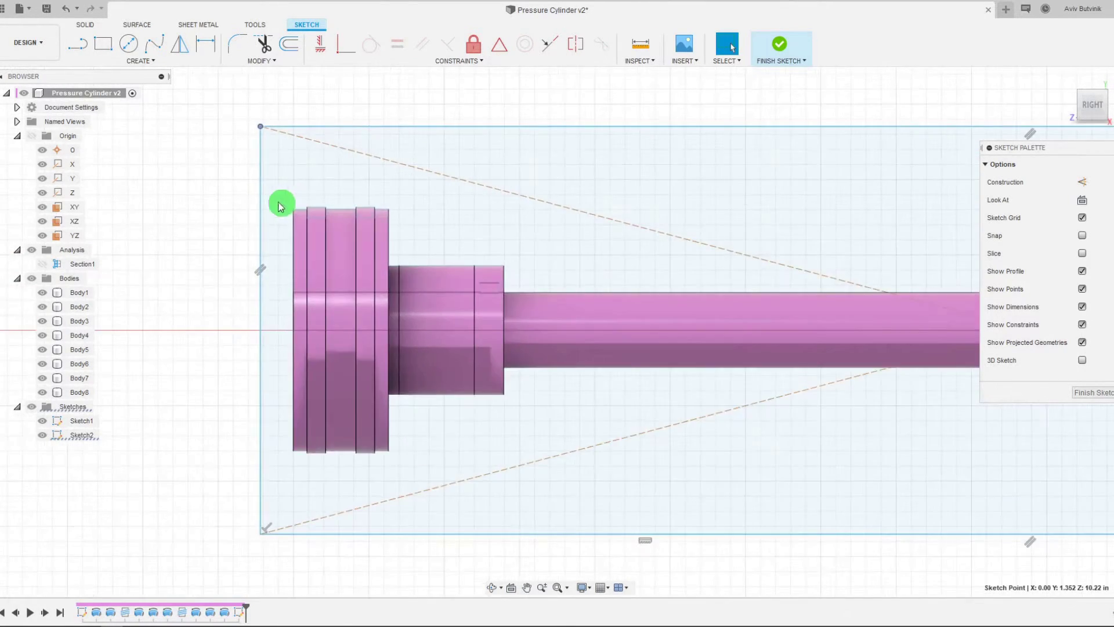
scroll(281, 203, up, 5)
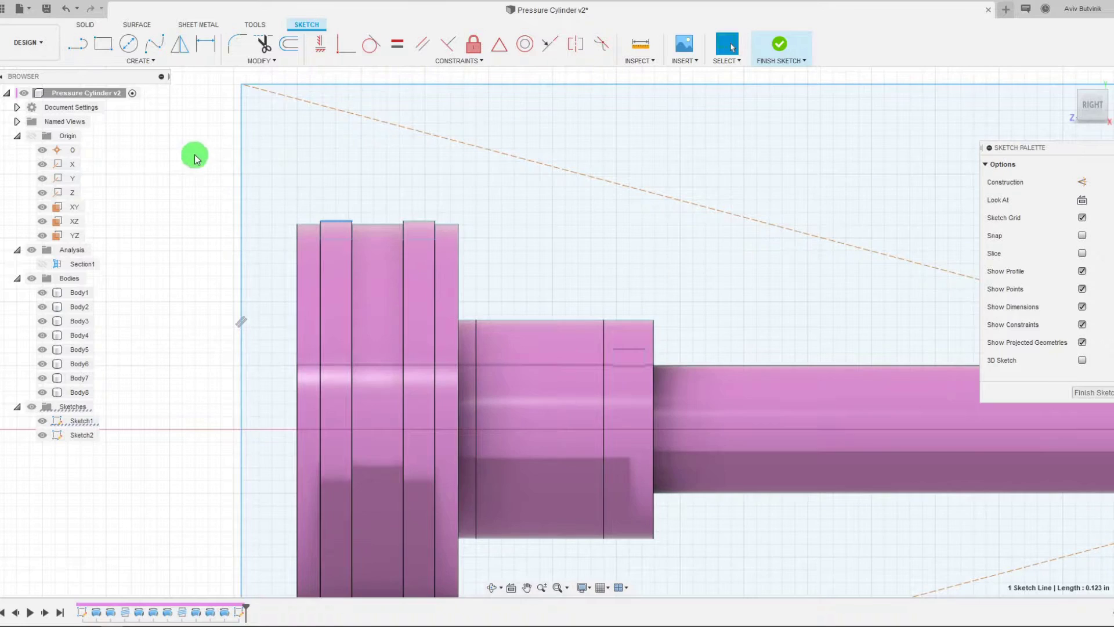
Step: Project the ring's top edge into the sketch with Project/Include > Project
click(152, 67)
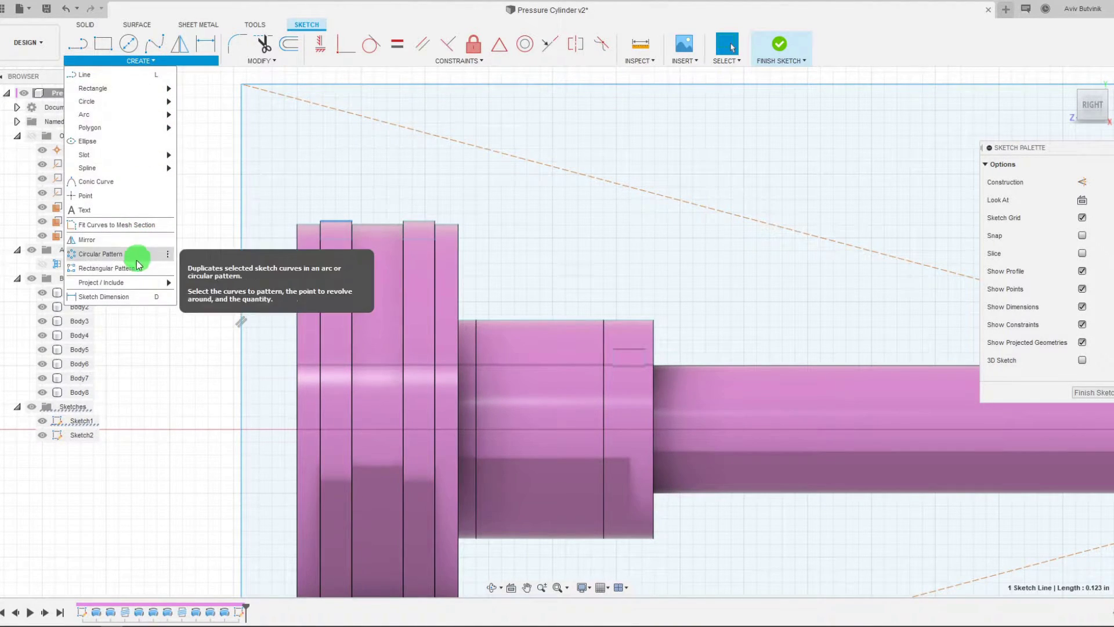
mouse_move(130, 282)
click(192, 282)
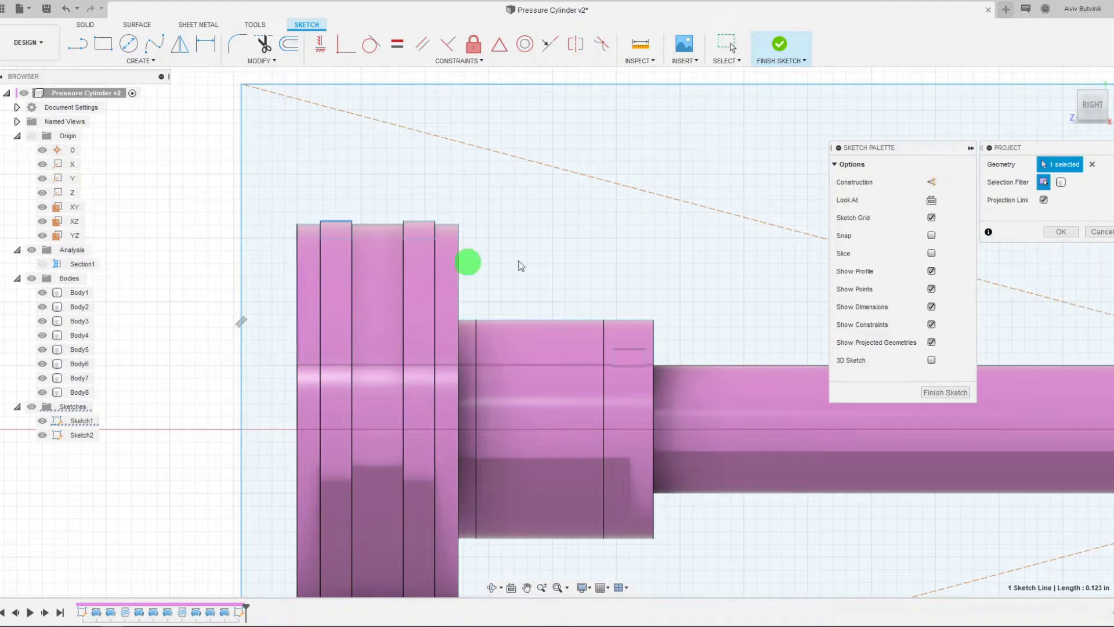
click(1062, 232)
scroll(722, 311, down, 5)
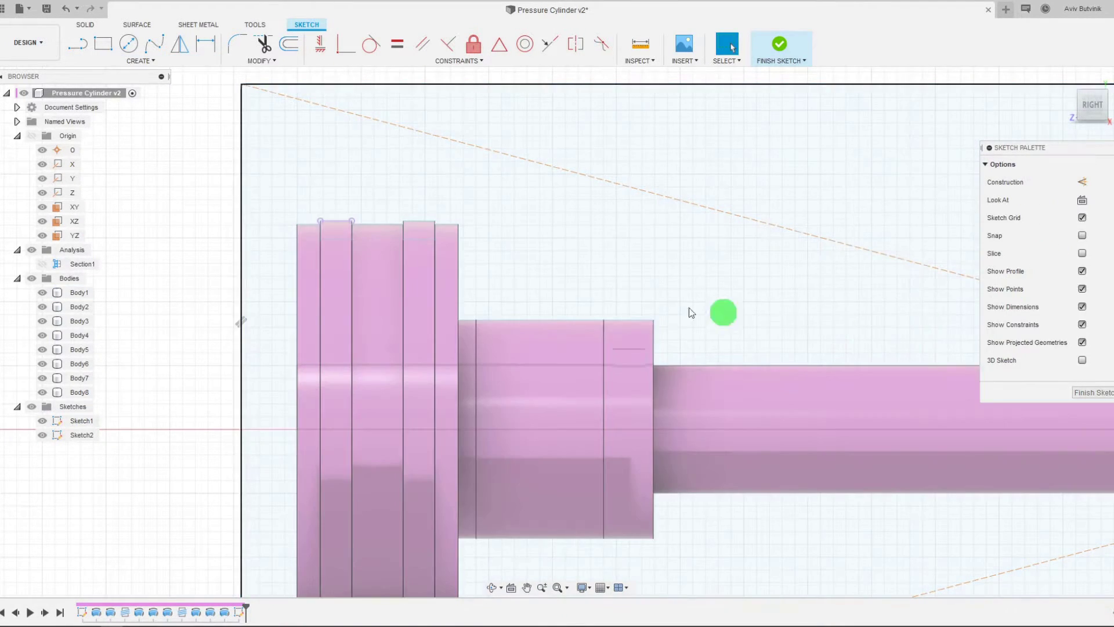
scroll(354, 235, up, 5)
scroll(383, 238, up, 3)
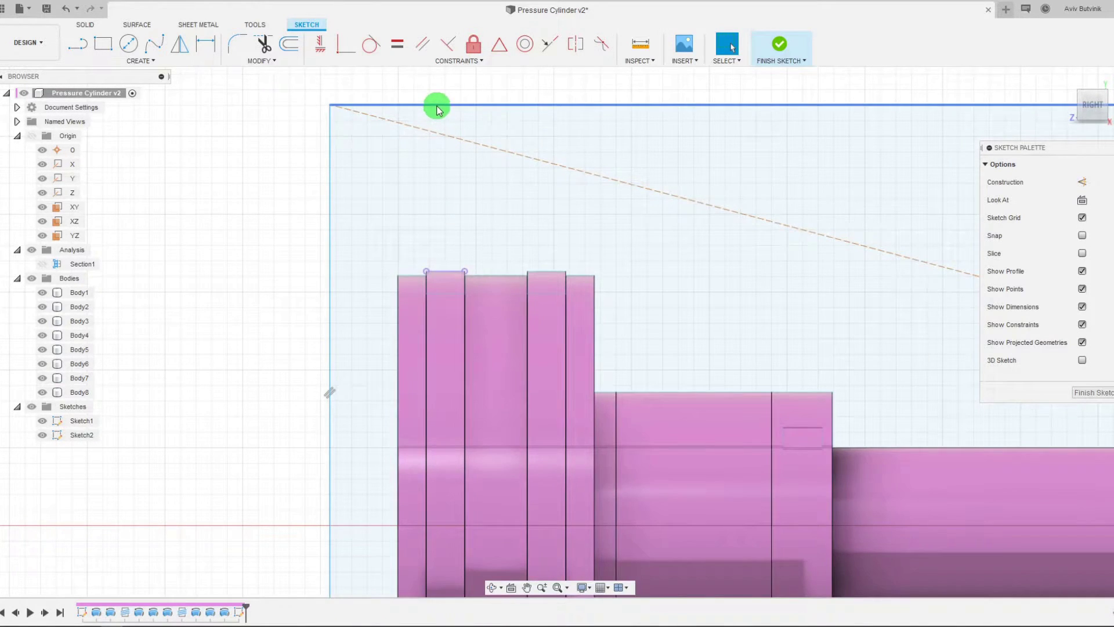
Step: Make the rectangle's top line coincident with the projected point on the ring
click(437, 106)
click(425, 271)
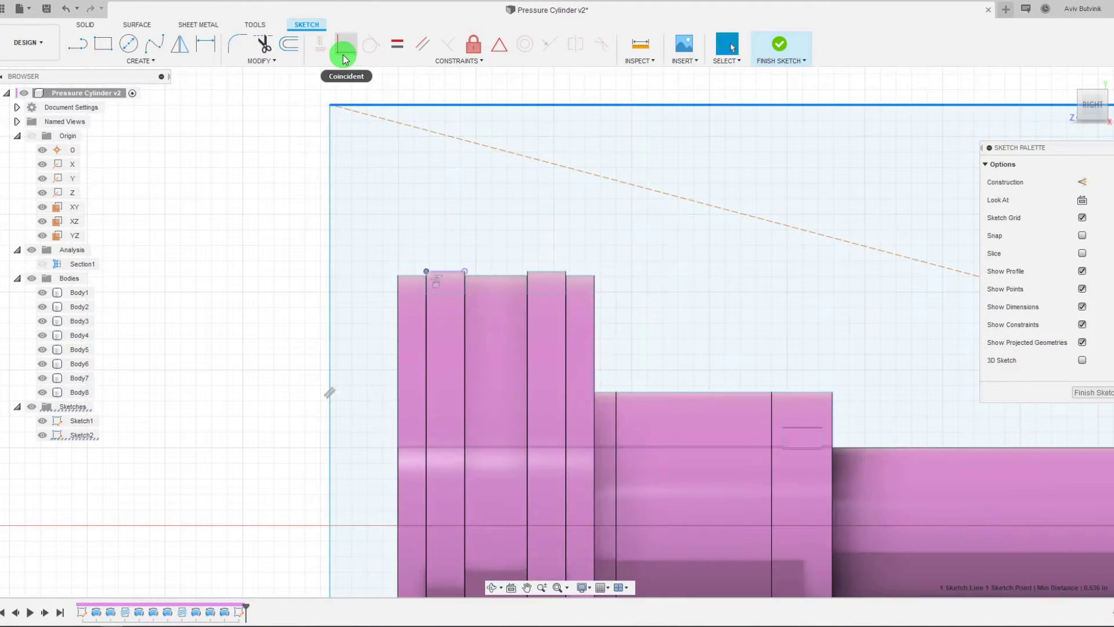
click(342, 55)
scroll(470, 166, down, 4)
scroll(434, 391, up, 5)
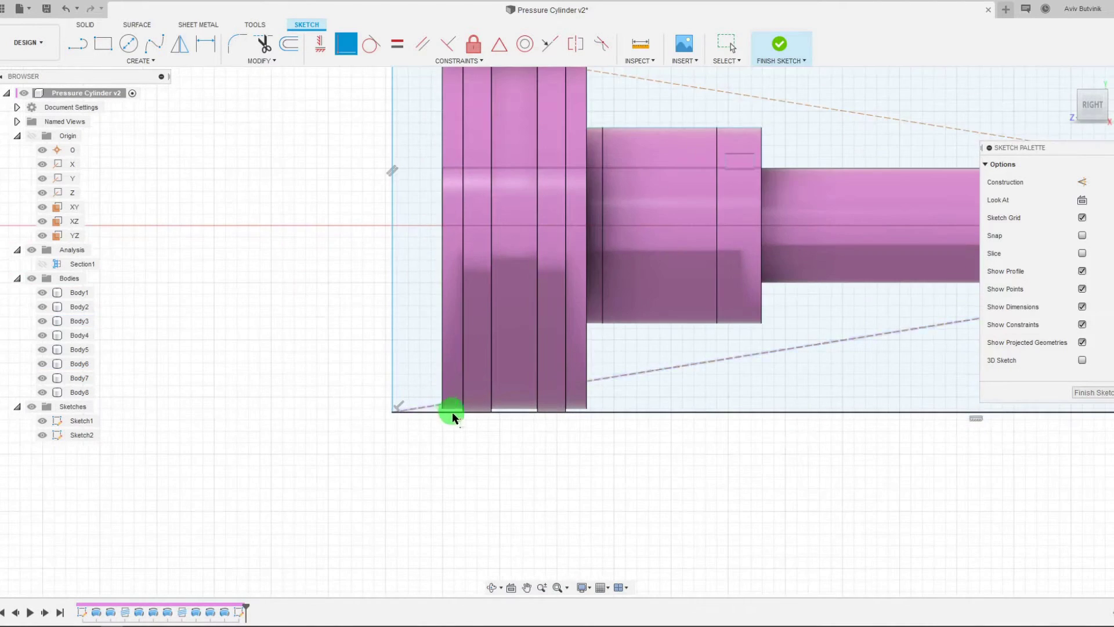
scroll(452, 412, up, 5)
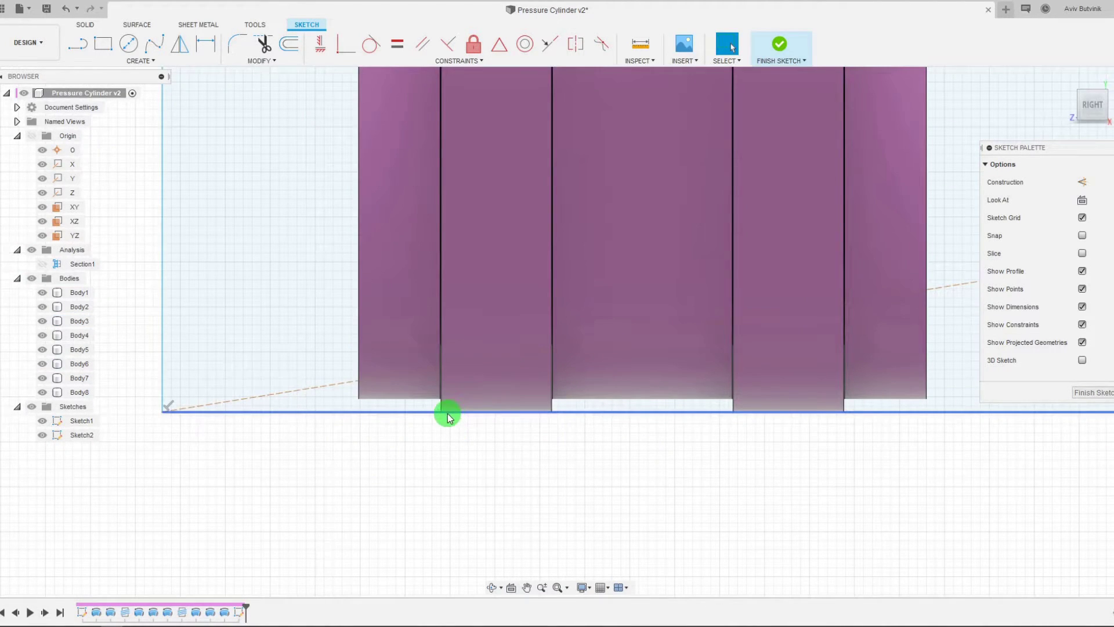
scroll(485, 481, down, 2)
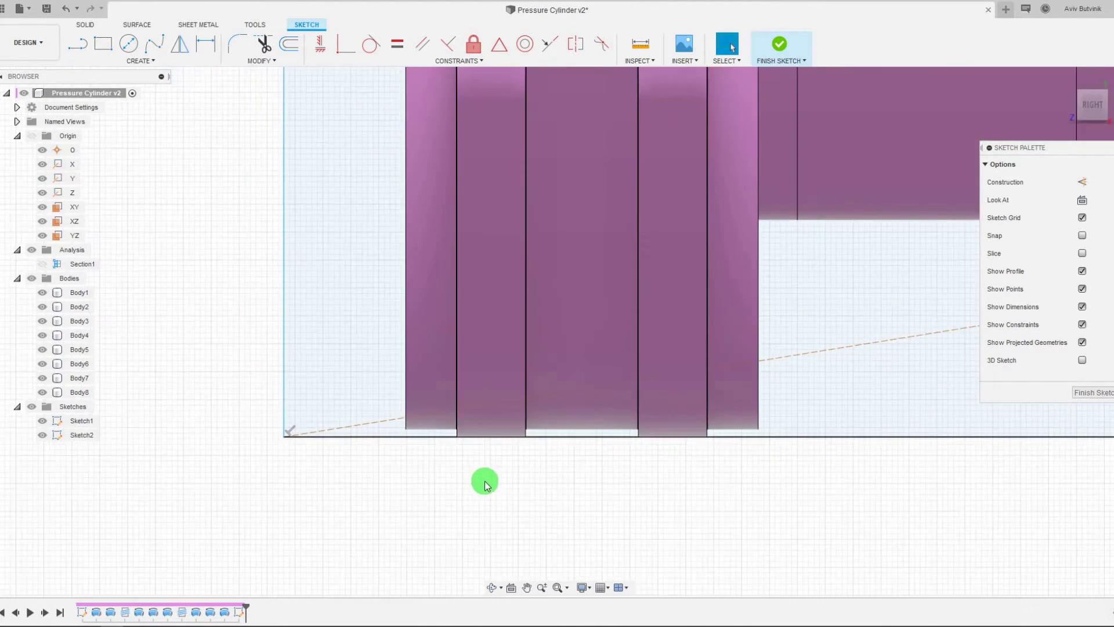
scroll(485, 481, down, 5)
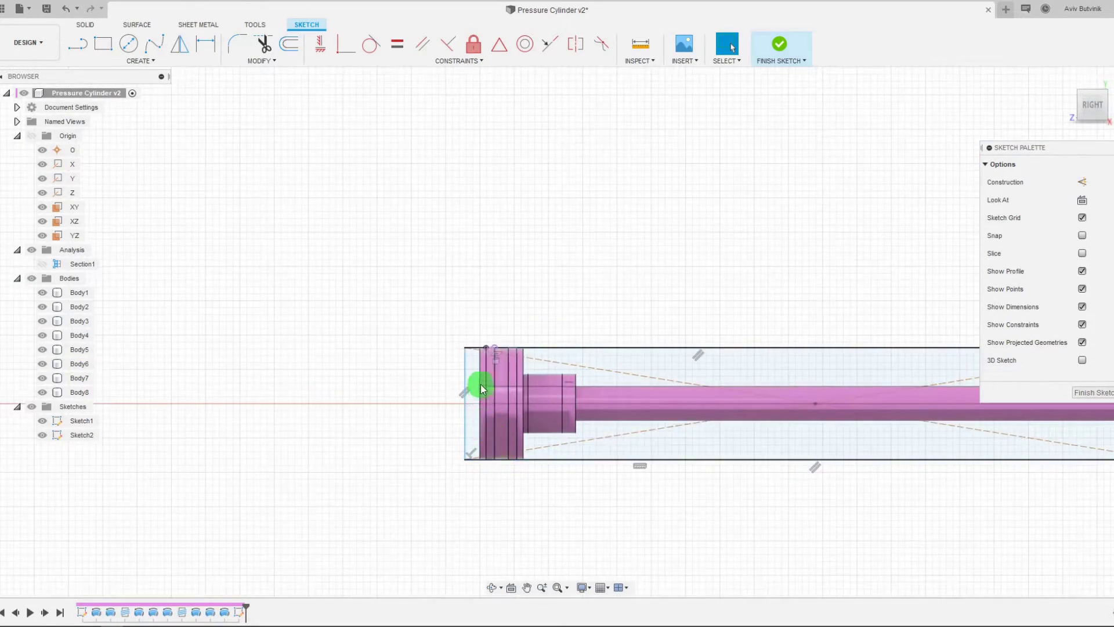
scroll(486, 349, up, 8)
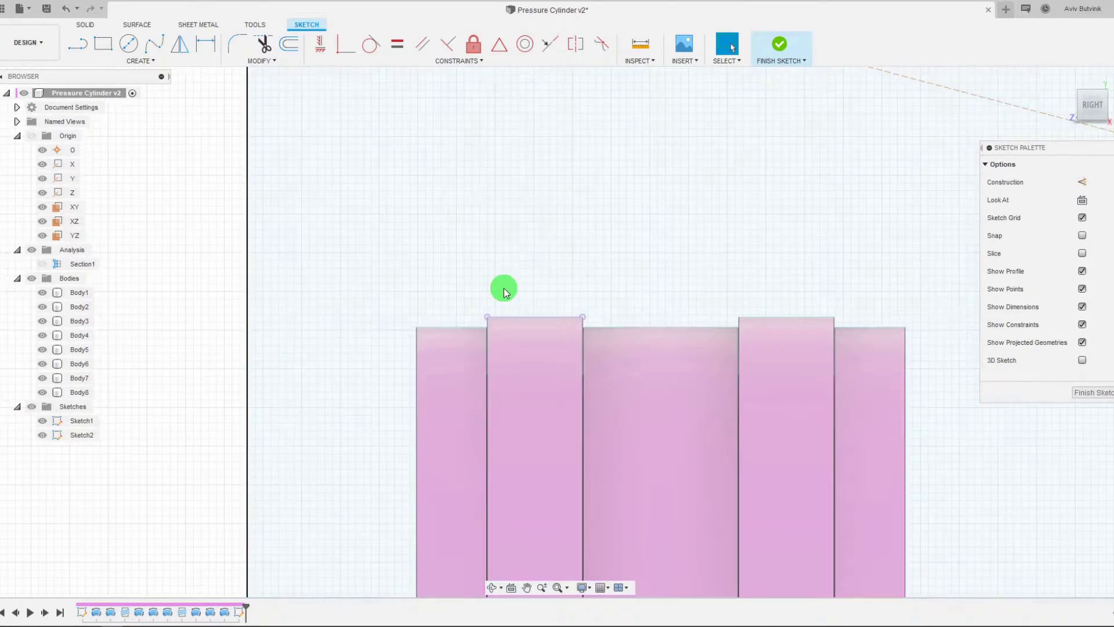
scroll(504, 290, down, 3)
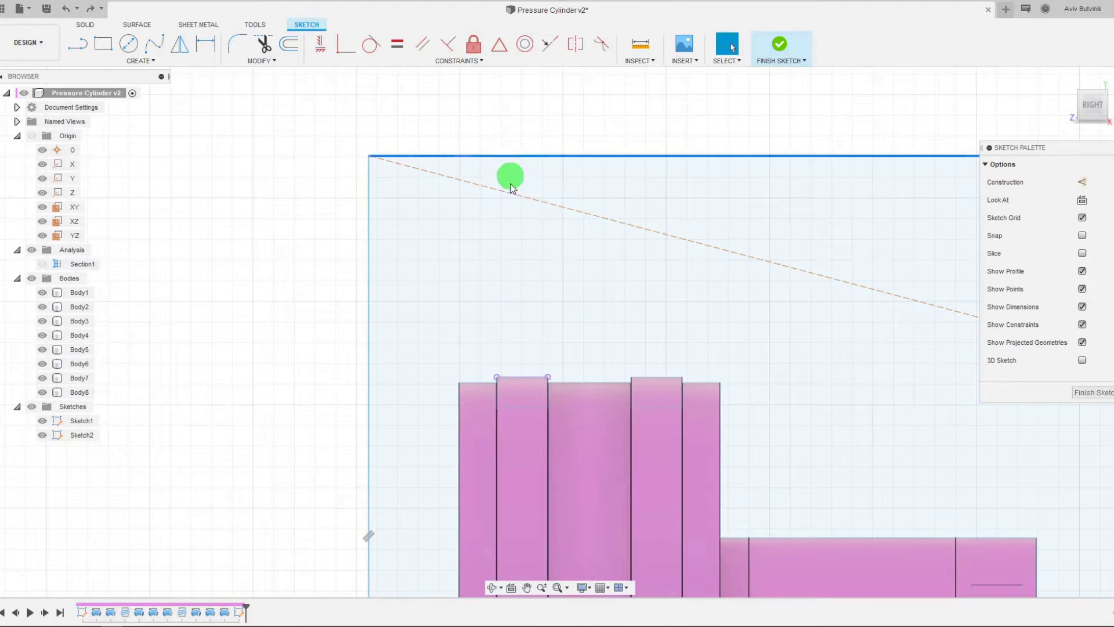
Step: Pull the rectangle's top edge down onto the rings' upper edges
mouse_move(511, 189)
mouse_down()
mouse_move(499, 370)
mouse_move(468, 390)
mouse_move(497, 379)
mouse_move(490, 370)
mouse_move(489, 397)
mouse_move(490, 383)
mouse_up()
scroll(481, 379, up, 6)
scroll(604, 378, up, 2)
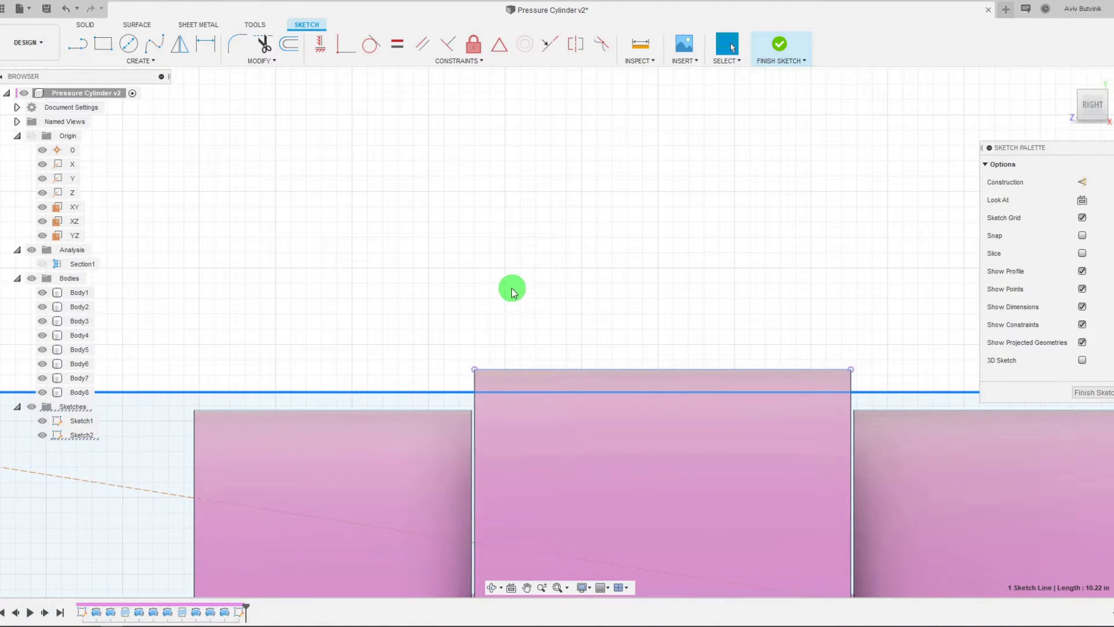
scroll(853, 427, up, 2)
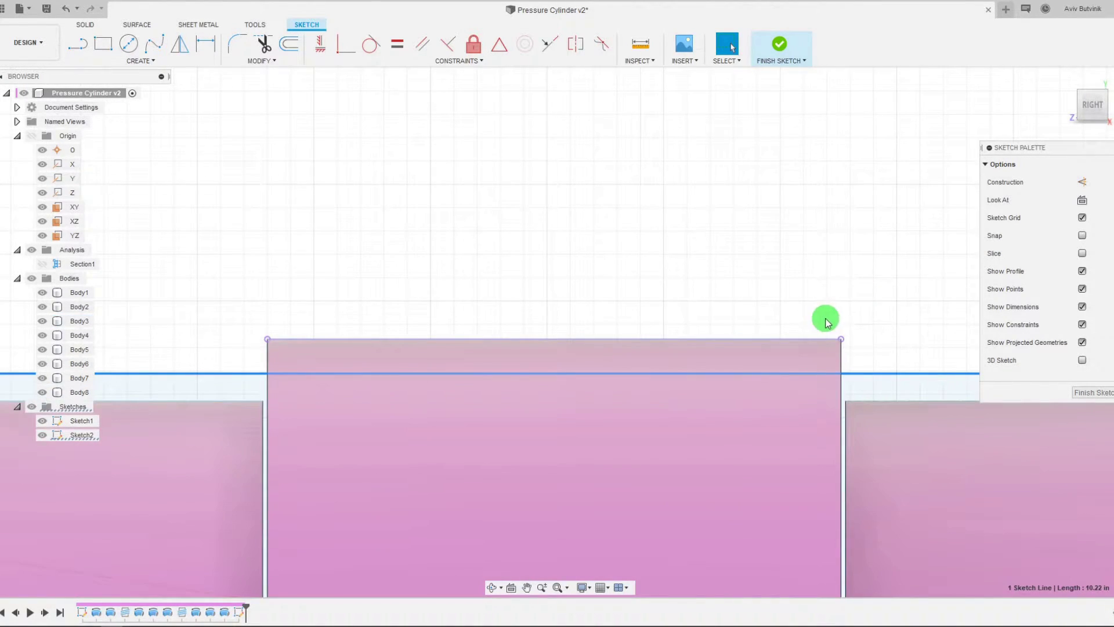
scroll(461, 339, down, 4)
scroll(461, 339, up, 2)
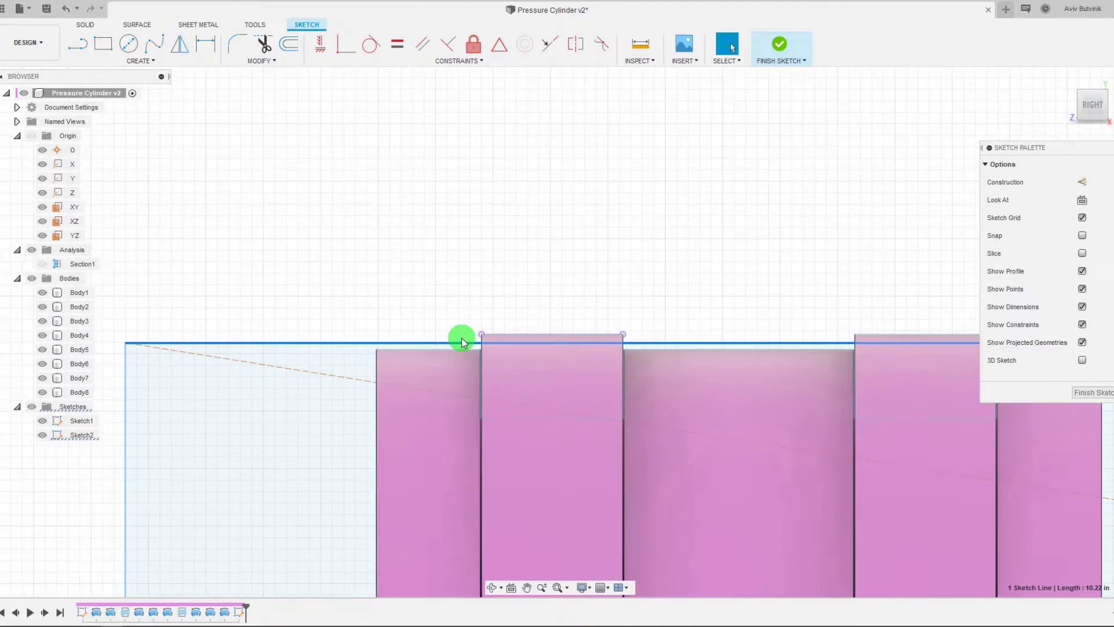
scroll(574, 338, up, 4)
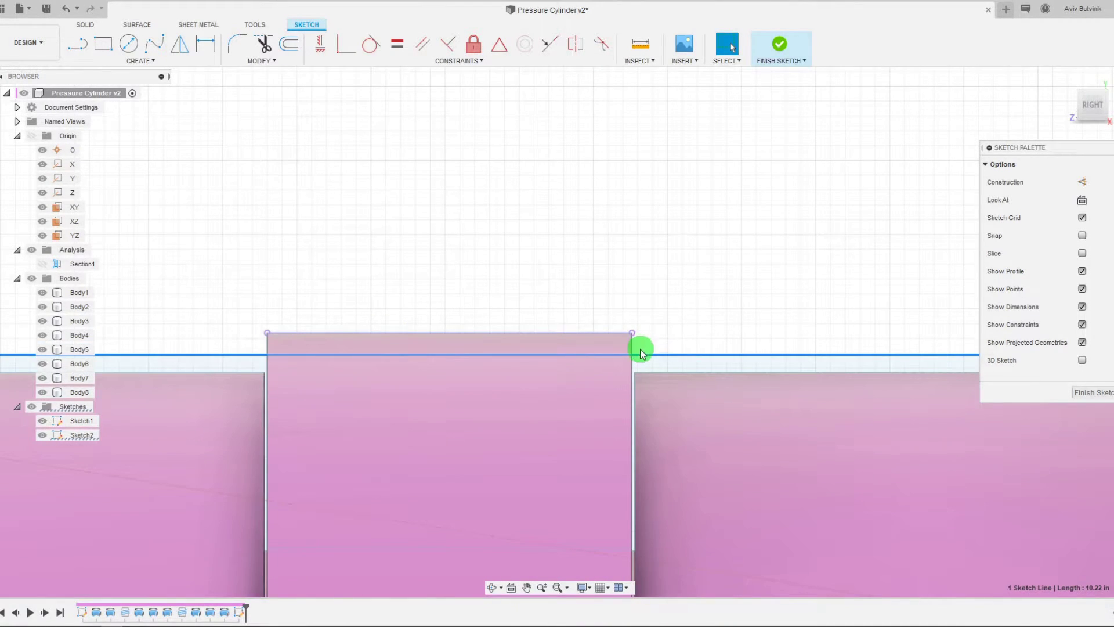
scroll(598, 271, down, 1)
click(206, 48)
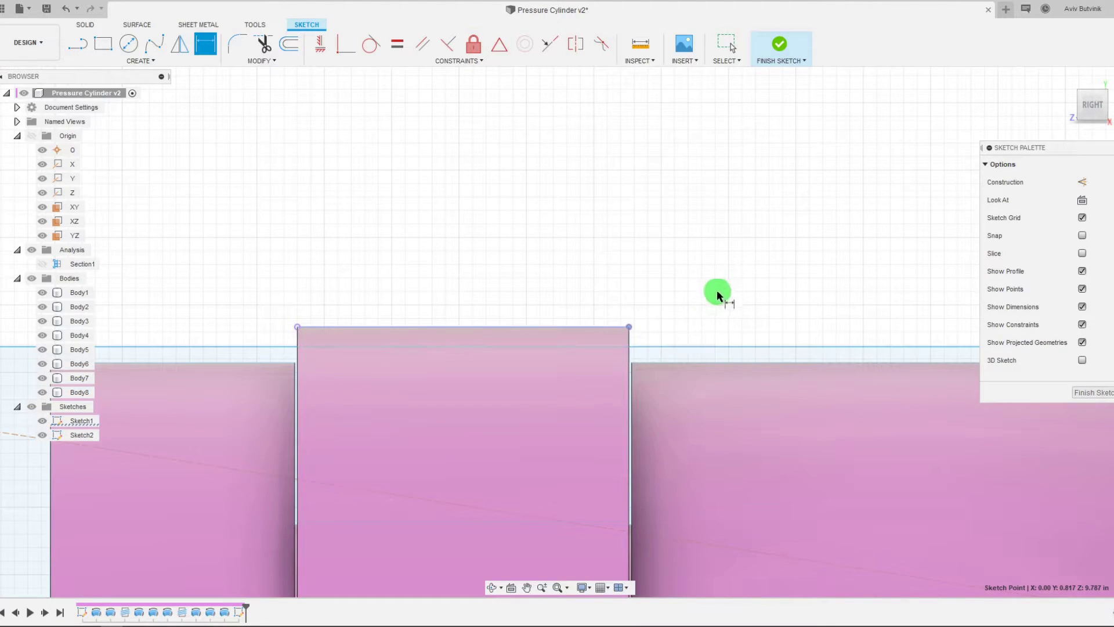
scroll(420, 208, down, 2)
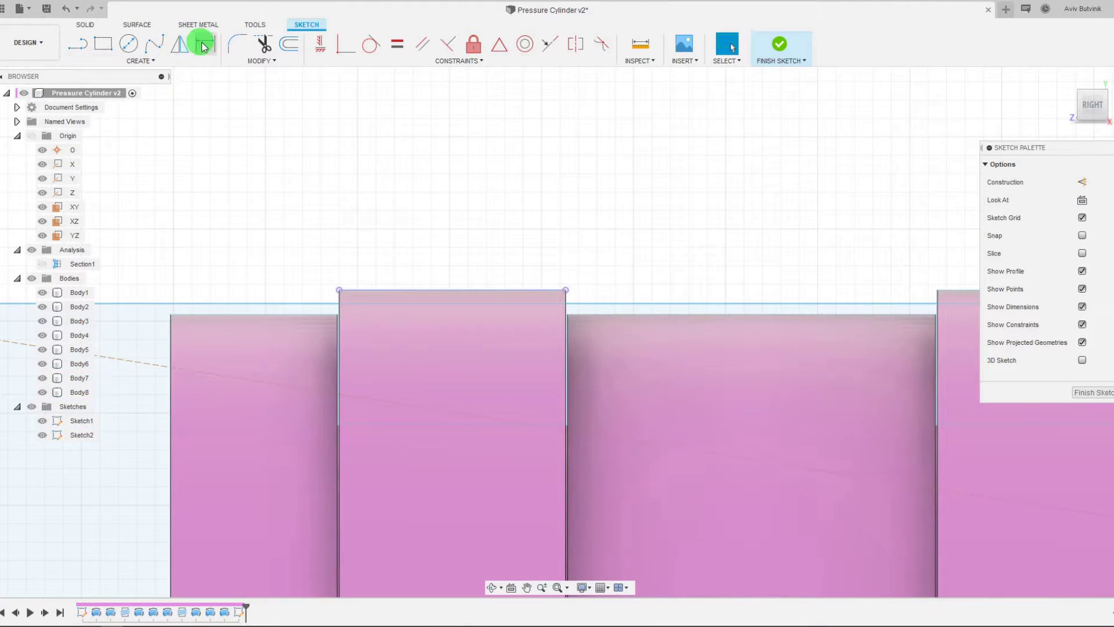
Step: Place a dimension off the rectangle's top-left corner
drag(338, 290, 235, 287)
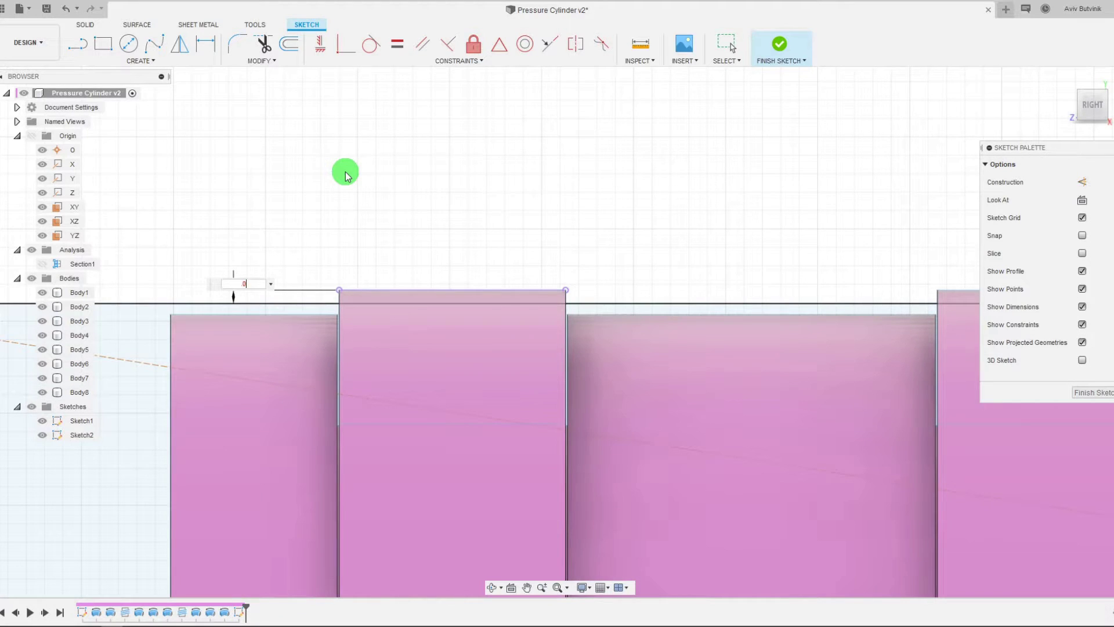
key(d)
scroll(406, 212, down, 5)
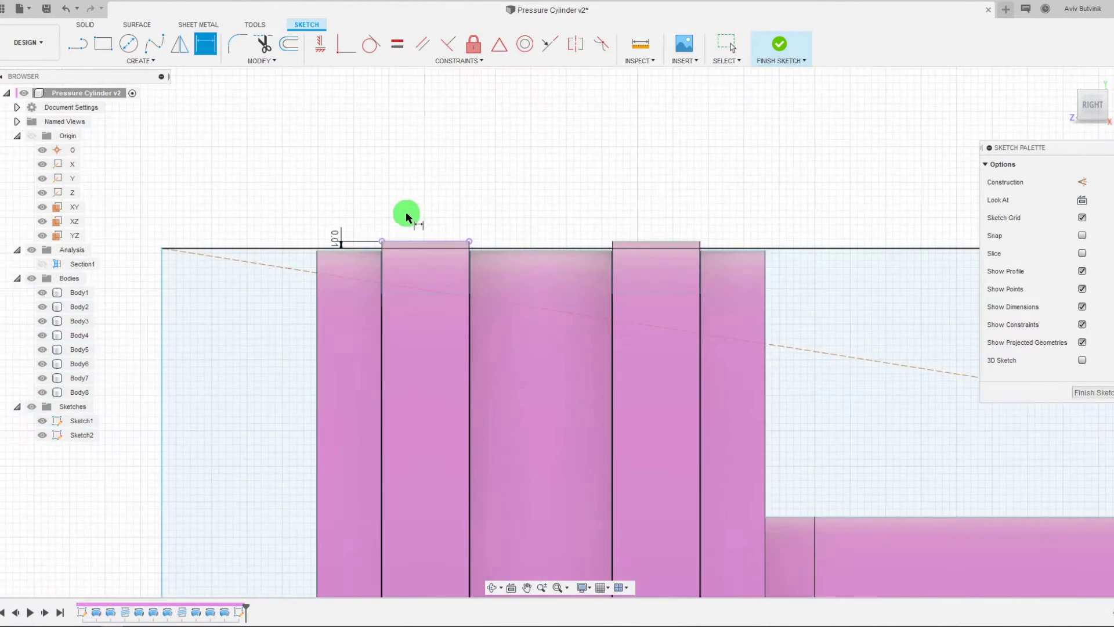
scroll(407, 224, down, 4)
key(Escape)
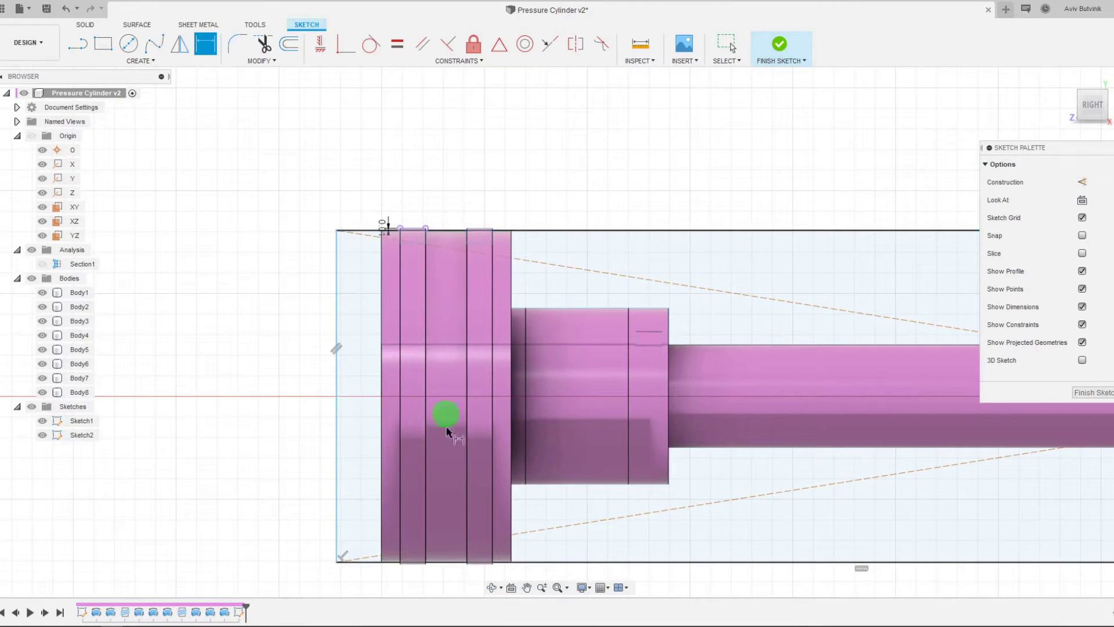
Step: Select Body3 and shift the view to the right
scroll(411, 565, up, 5)
click(416, 378)
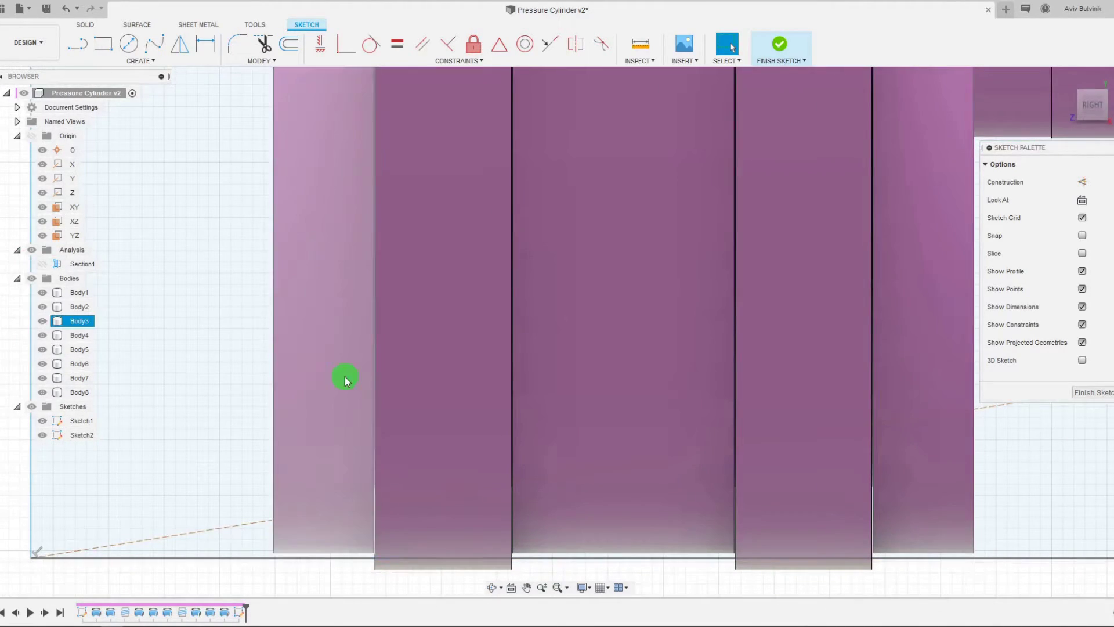
scroll(301, 417, down, 2)
scroll(301, 418, down, 3)
scroll(312, 441, up, 3)
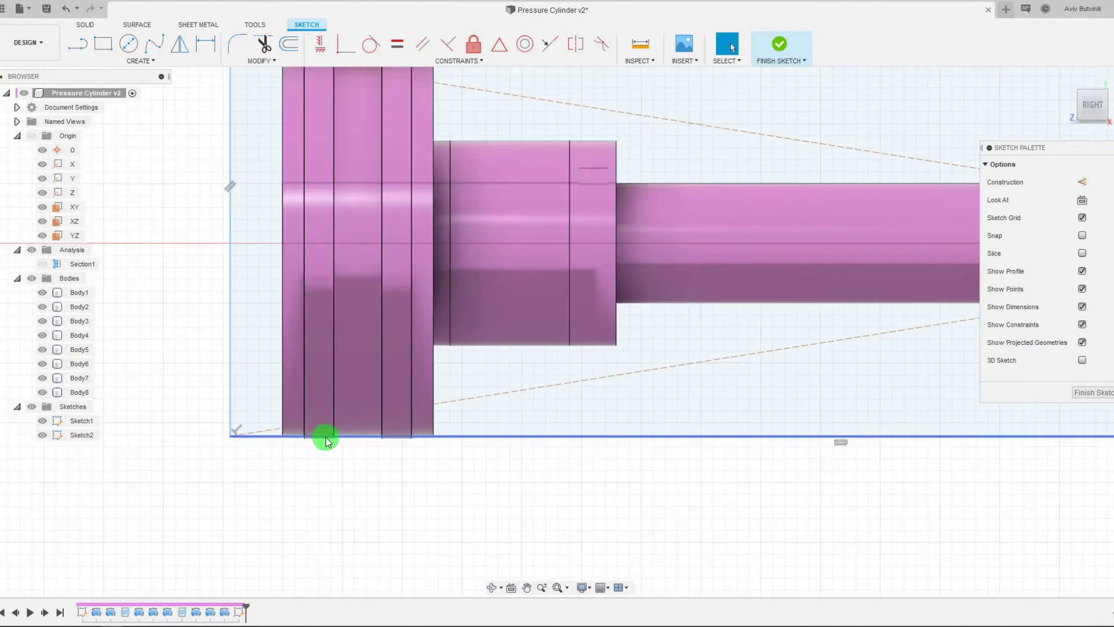
scroll(323, 437, down, 5)
middle_drag(350, 495, 378, 500)
scroll(374, 513, up, 5)
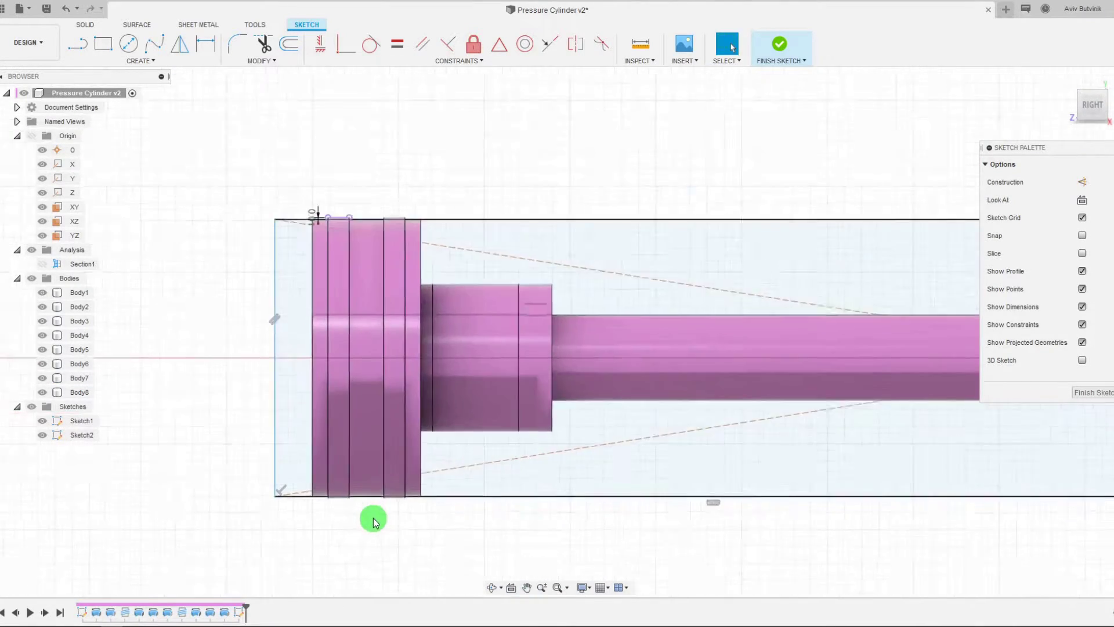
Step: Orbit to view the cylinder's round end, then return to the right-side view
click(492, 587)
mouse_move(489, 484)
mouse_down()
mouse_move(507, 468)
mouse_move(451, 427)
mouse_move(430, 333)
mouse_move(509, 311)
mouse_move(437, 251)
mouse_move(452, 273)
mouse_move(435, 343)
mouse_move(1024, 135)
mouse_up()
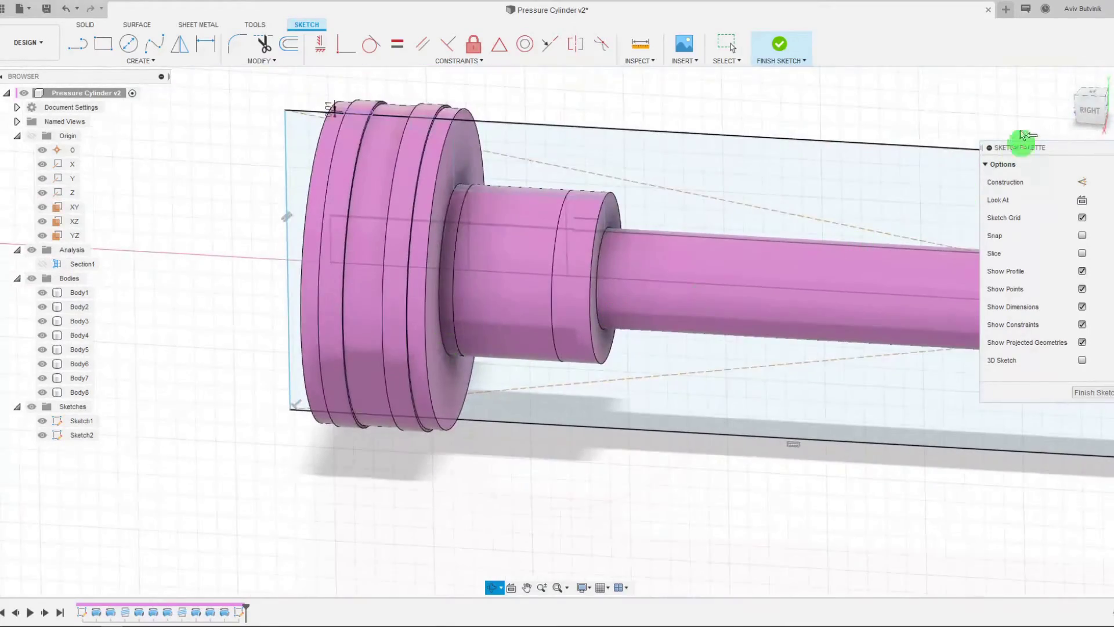
click(1090, 109)
scroll(365, 390, down, 3)
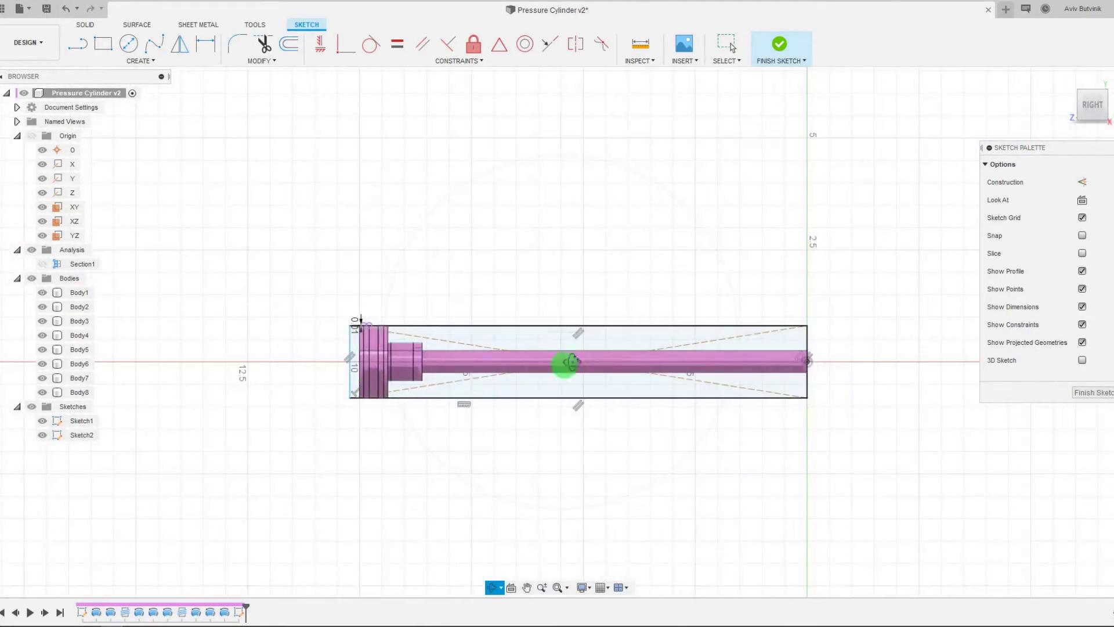
scroll(592, 344, up, 2)
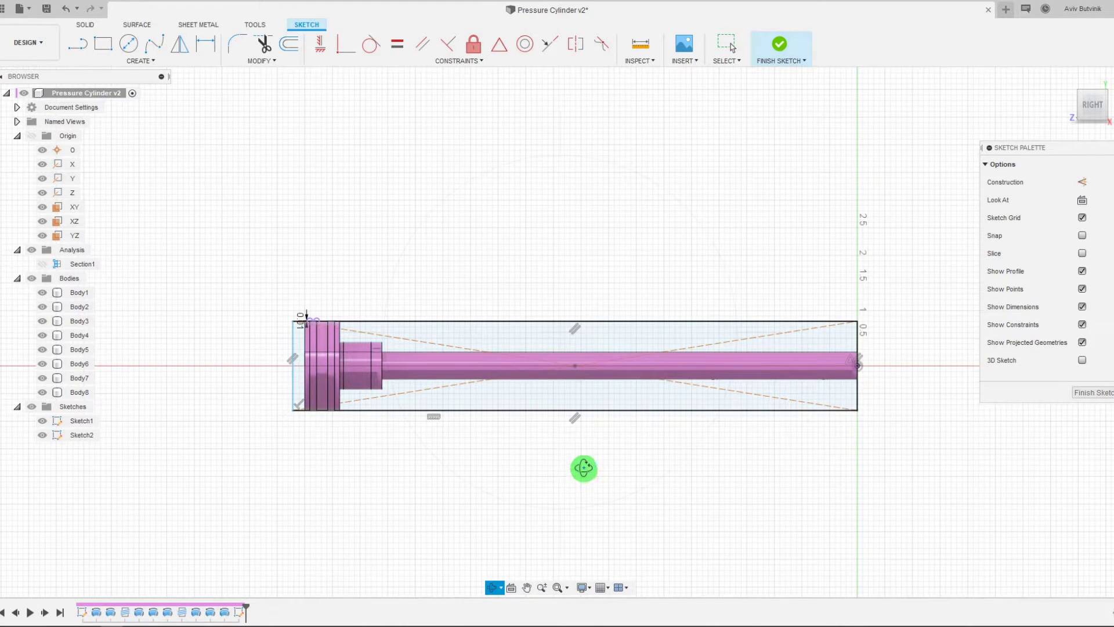
scroll(284, 361, up, 5)
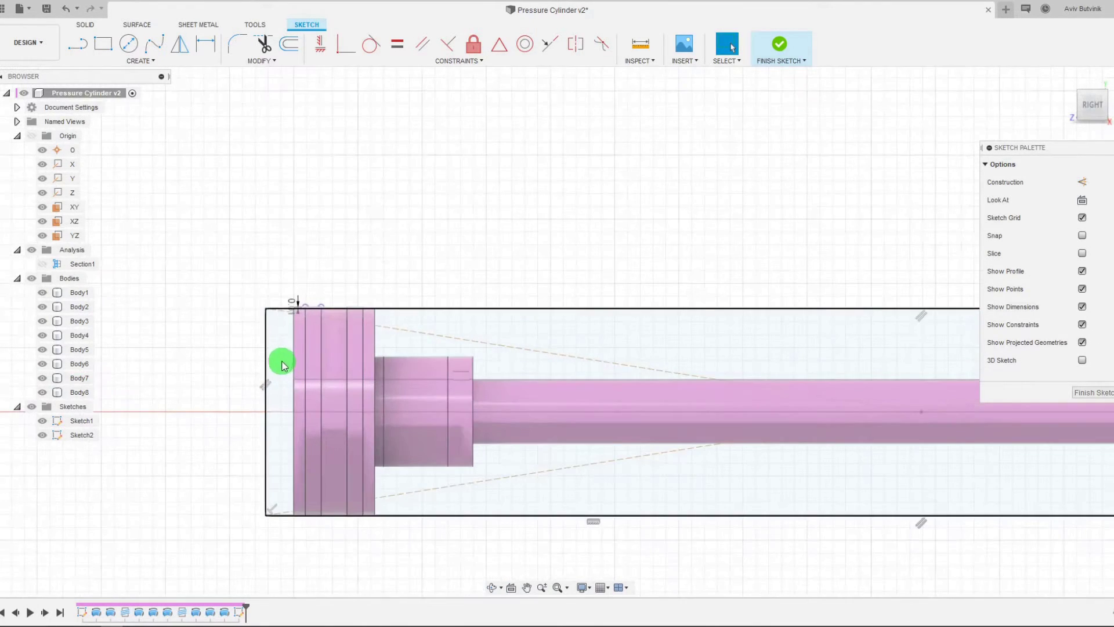
scroll(271, 311, up, 3)
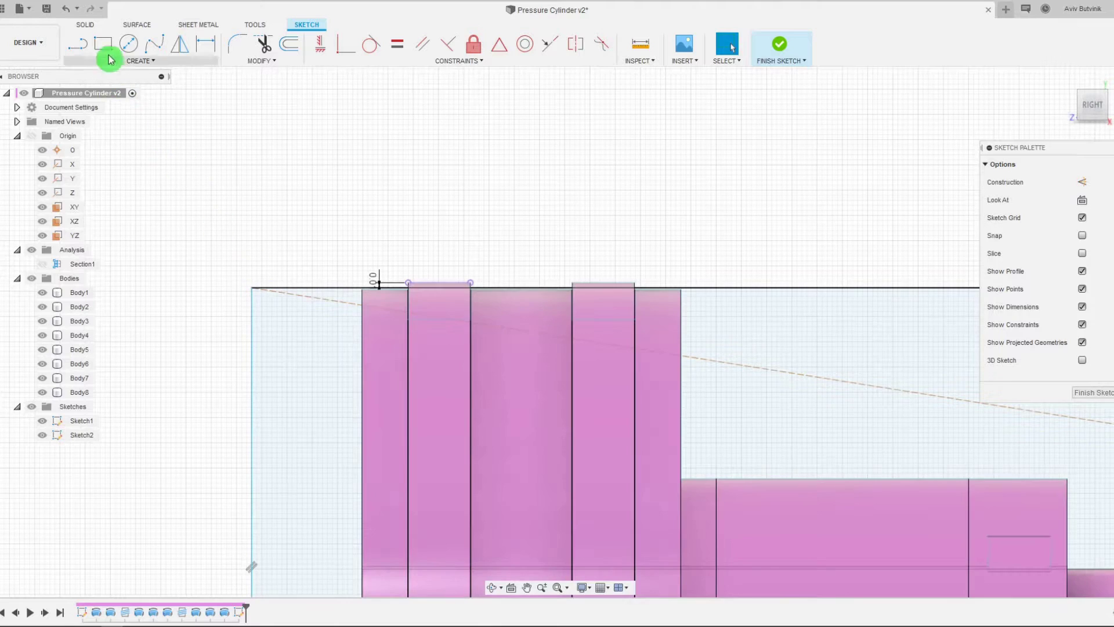
Step: Draw a line above the rectangle's top edge from its left corner to its right end
click(103, 44)
click(79, 43)
click(252, 288)
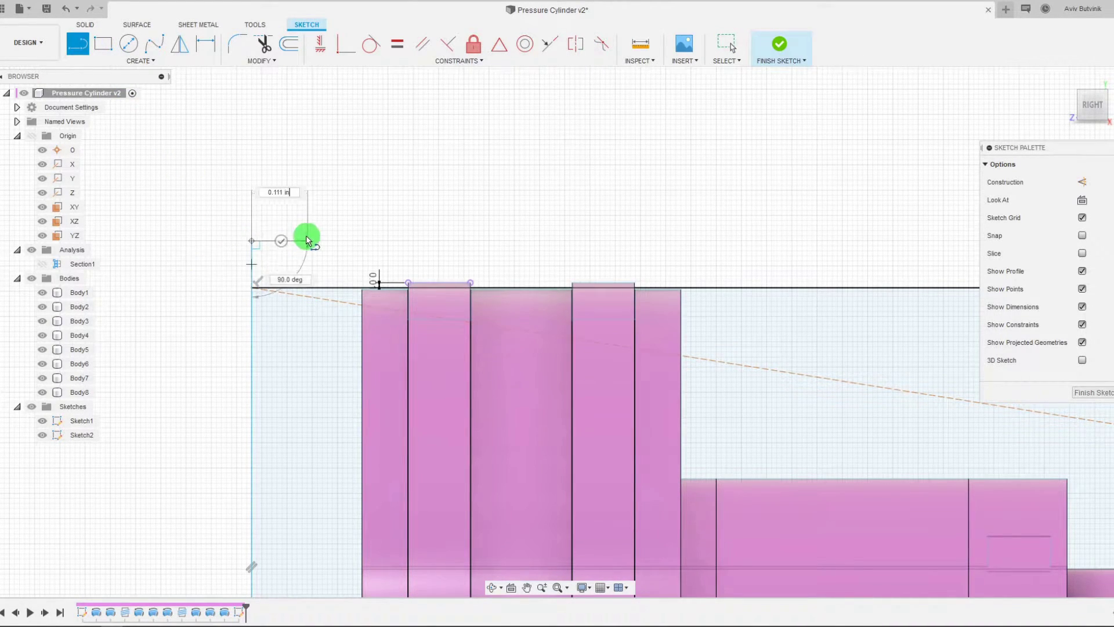
scroll(303, 241, down, 5)
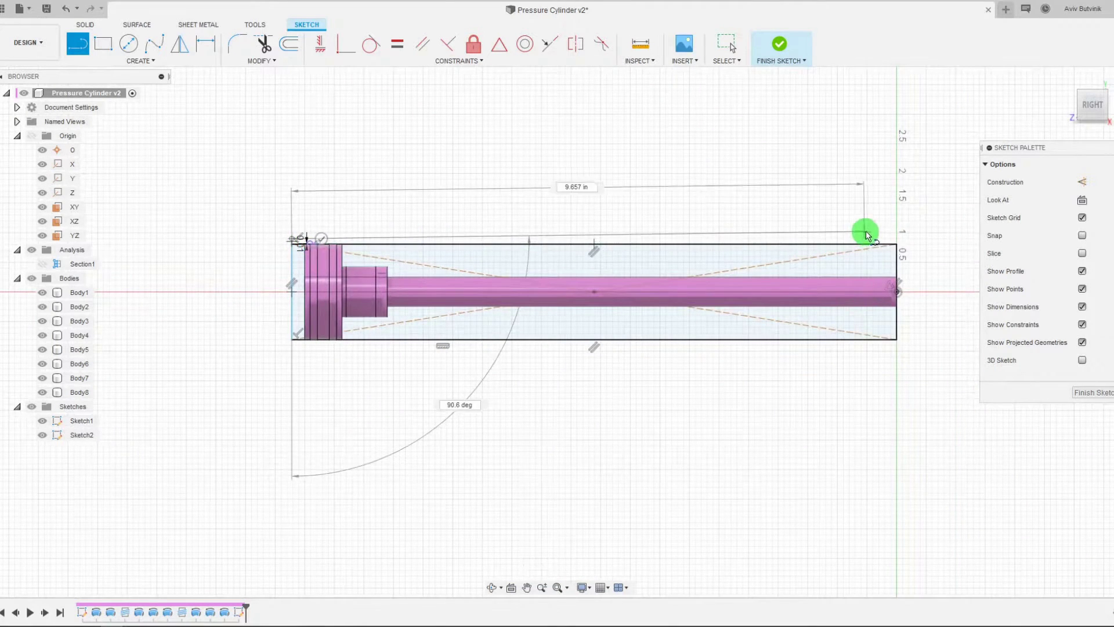
scroll(863, 232, up, 4)
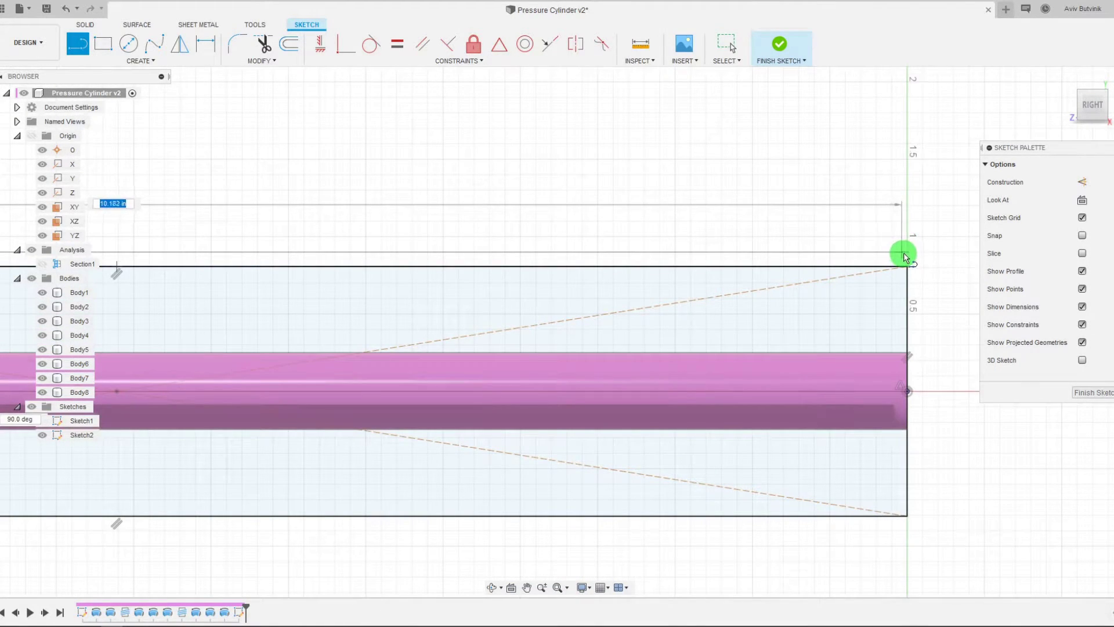
click(908, 253)
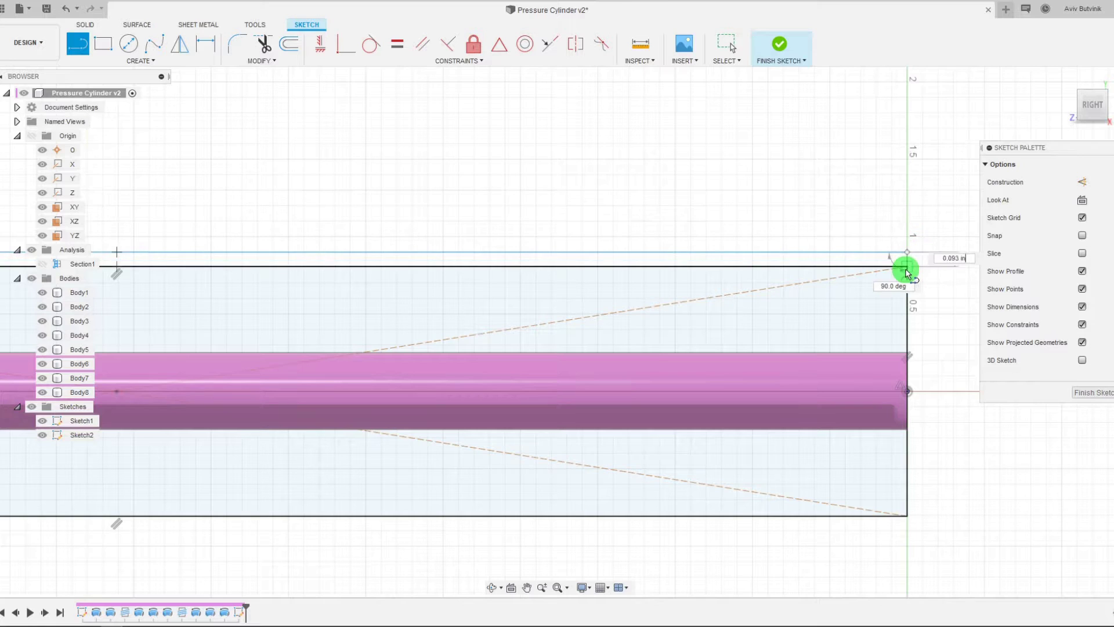
key(Escape)
scroll(940, 265, down, 5)
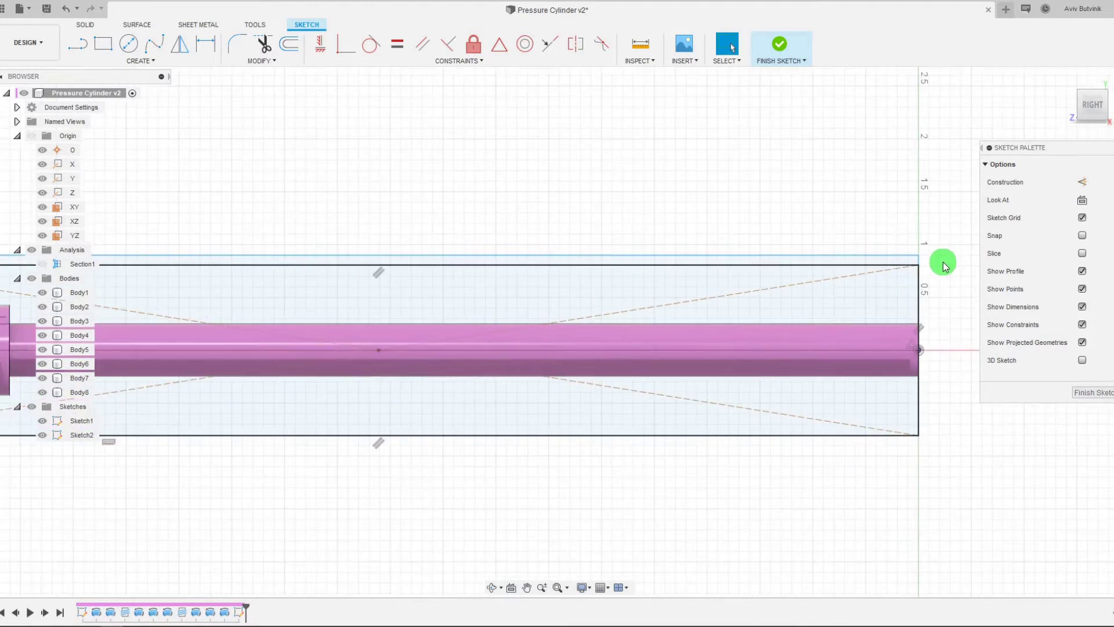
scroll(431, 240, up, 2)
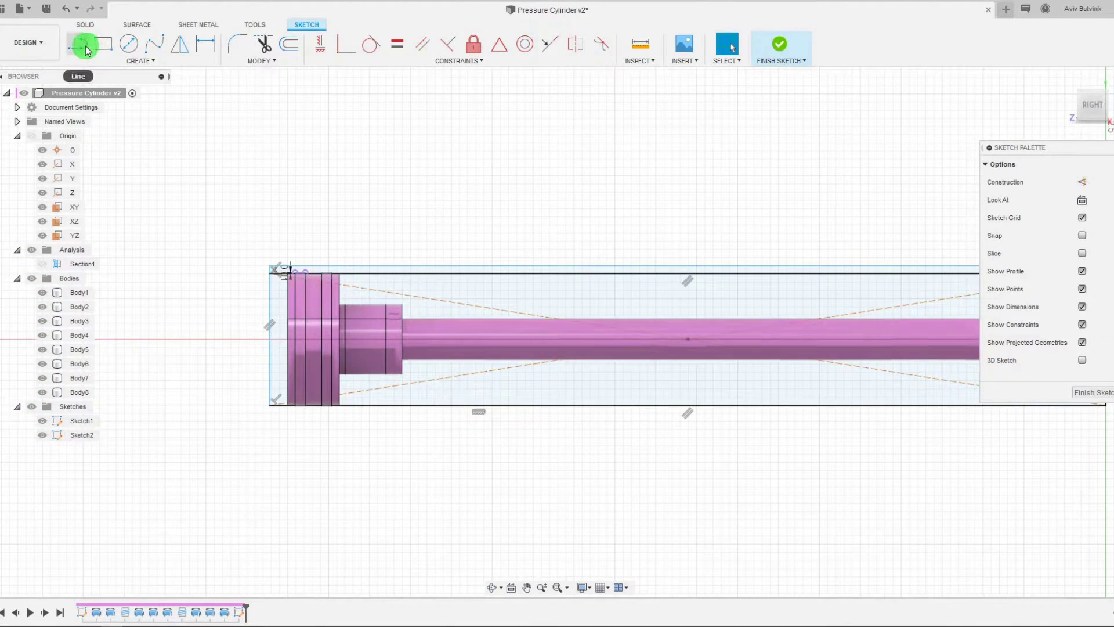
Step: Draw a closed strip below the rectangle's bottom edge up to its right corner
click(85, 46)
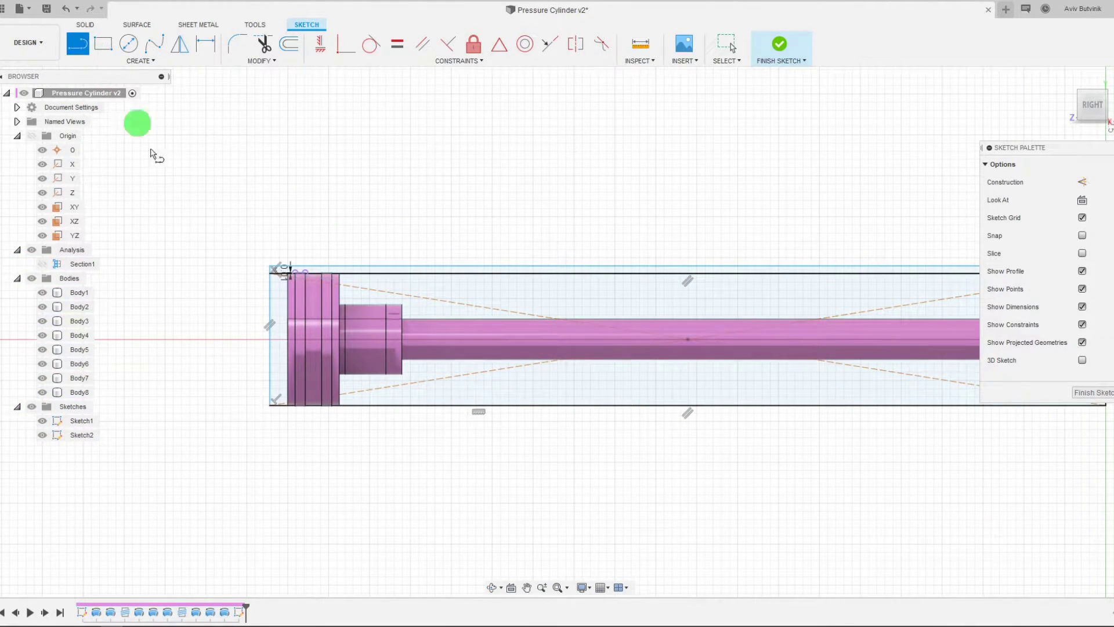
click(270, 419)
scroll(480, 456, down, 2)
scroll(812, 423, up, 5)
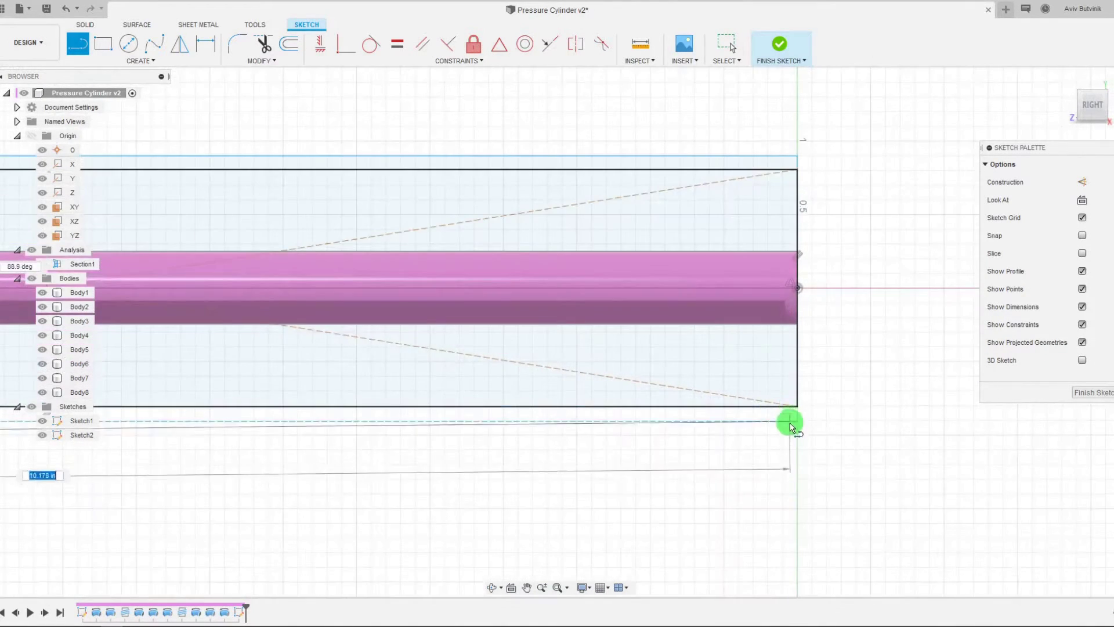
click(798, 435)
click(797, 406)
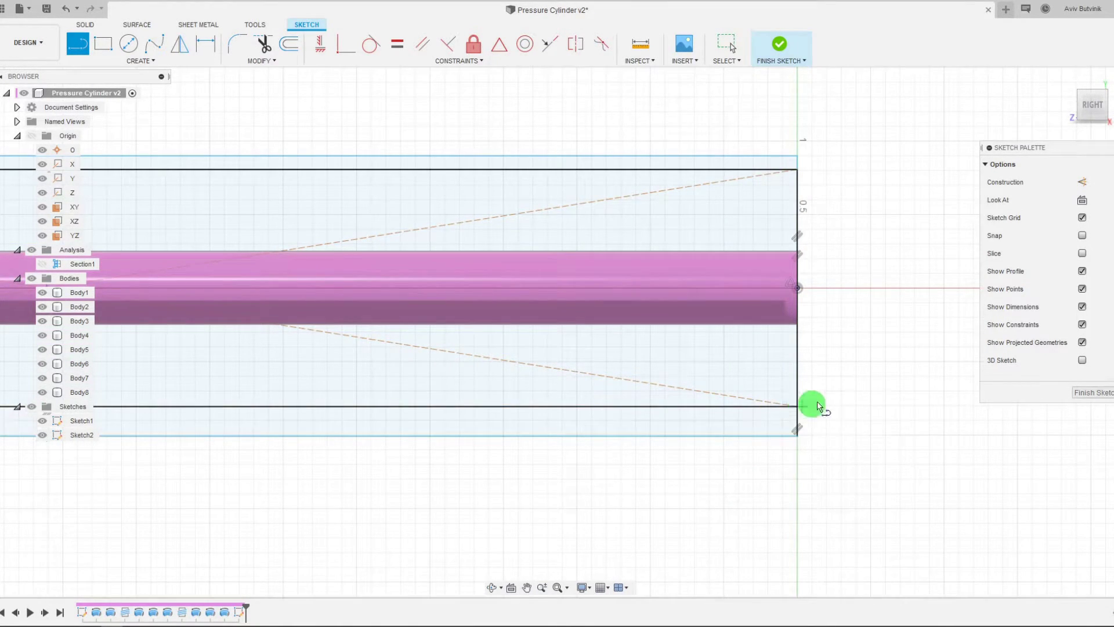
key(Escape)
scroll(894, 378, down, 3)
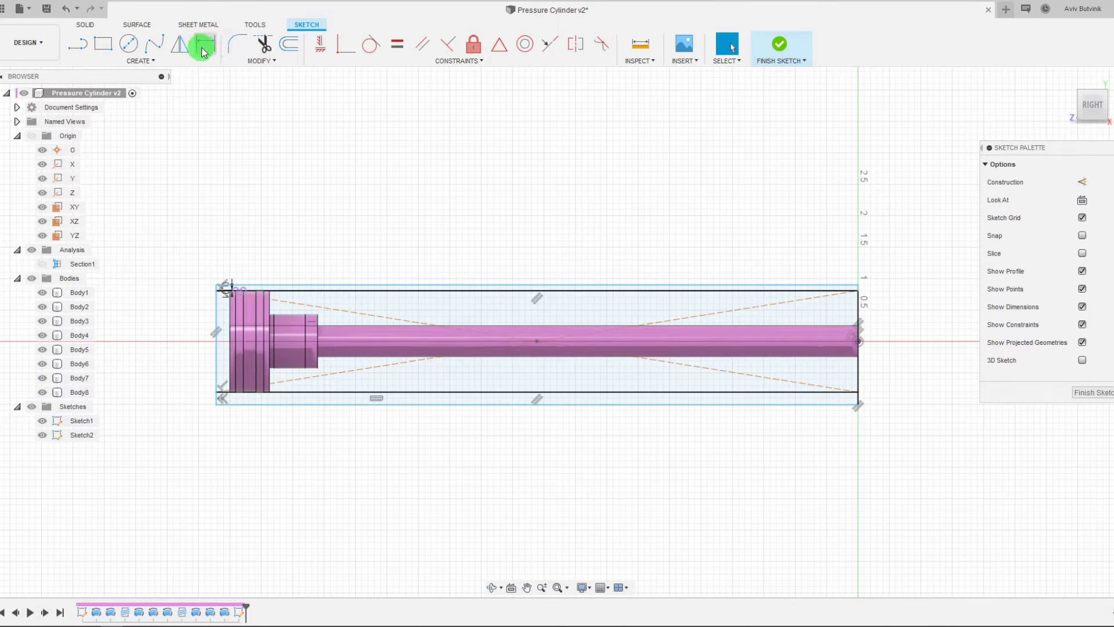
Step: Dimension the top and bottom wall strips to 0.125 in thickness each
click(203, 51)
scroll(858, 241, up, 3)
click(808, 322)
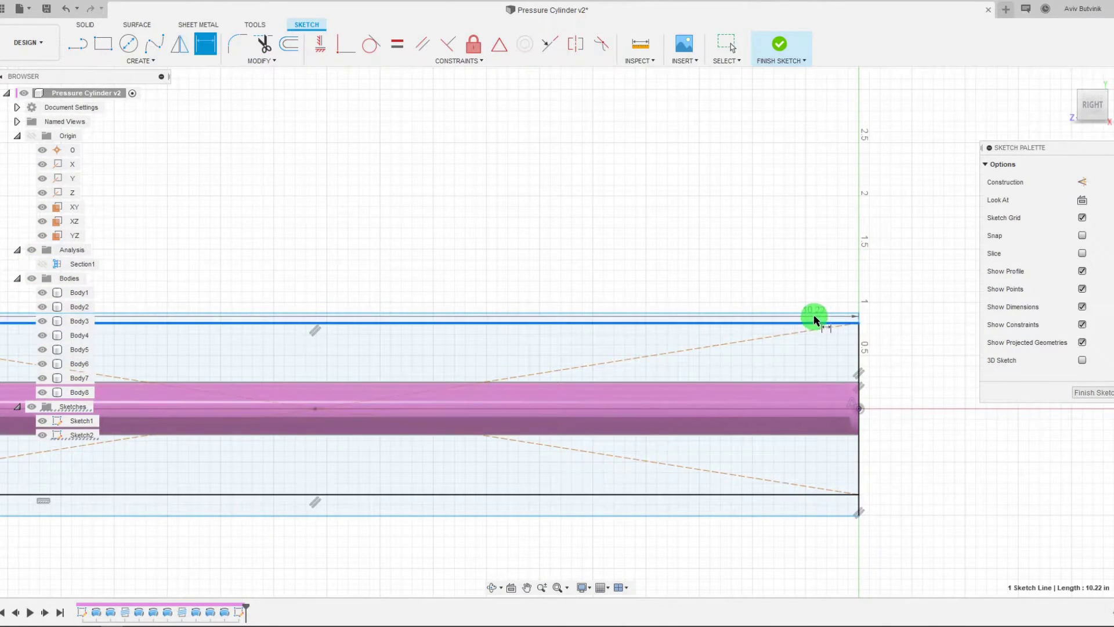
click(815, 314)
click(913, 332)
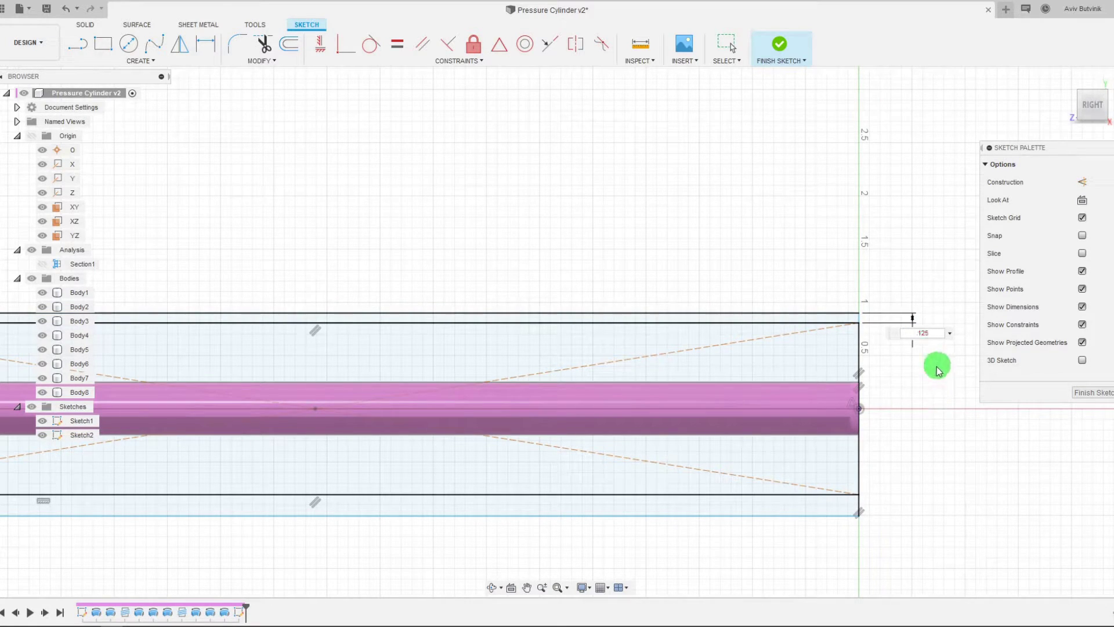
key(Return)
click(828, 496)
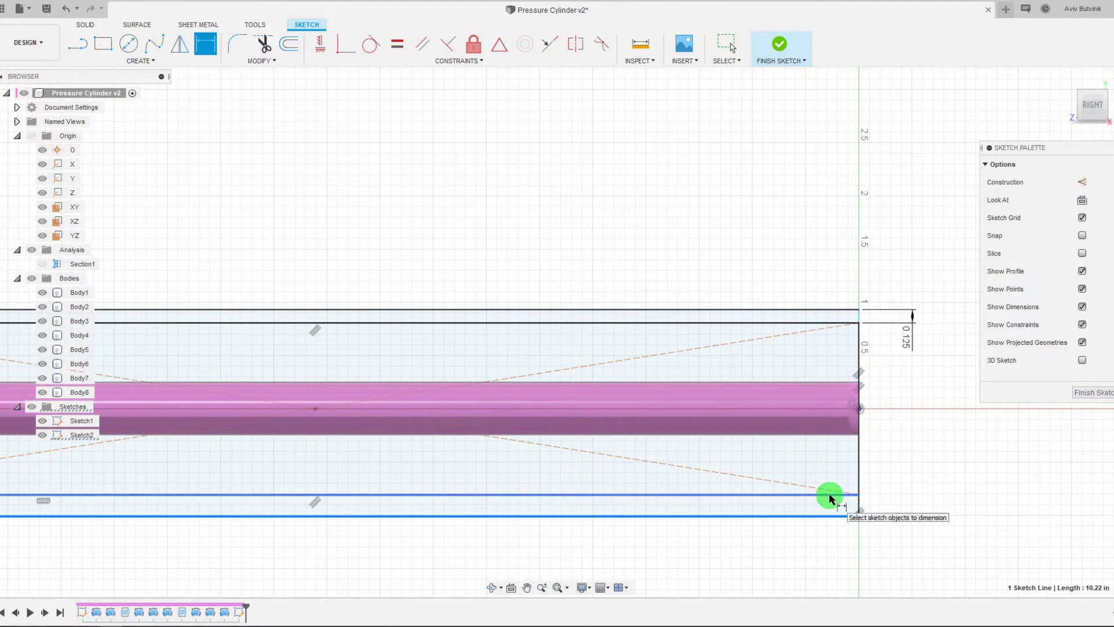
click(895, 499)
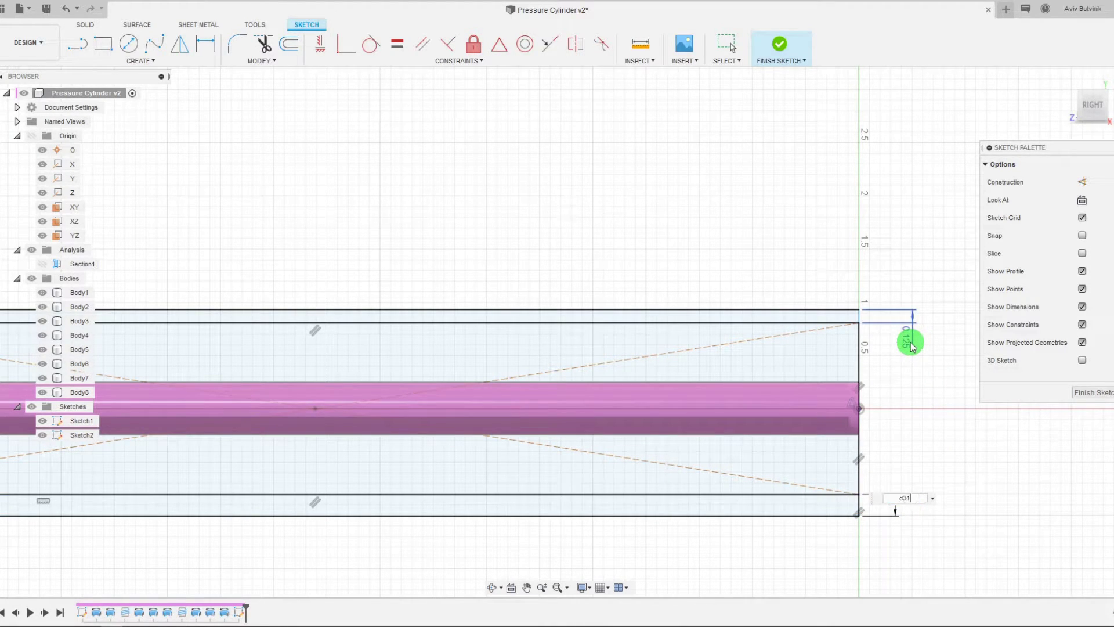
key(Return)
key(F6)
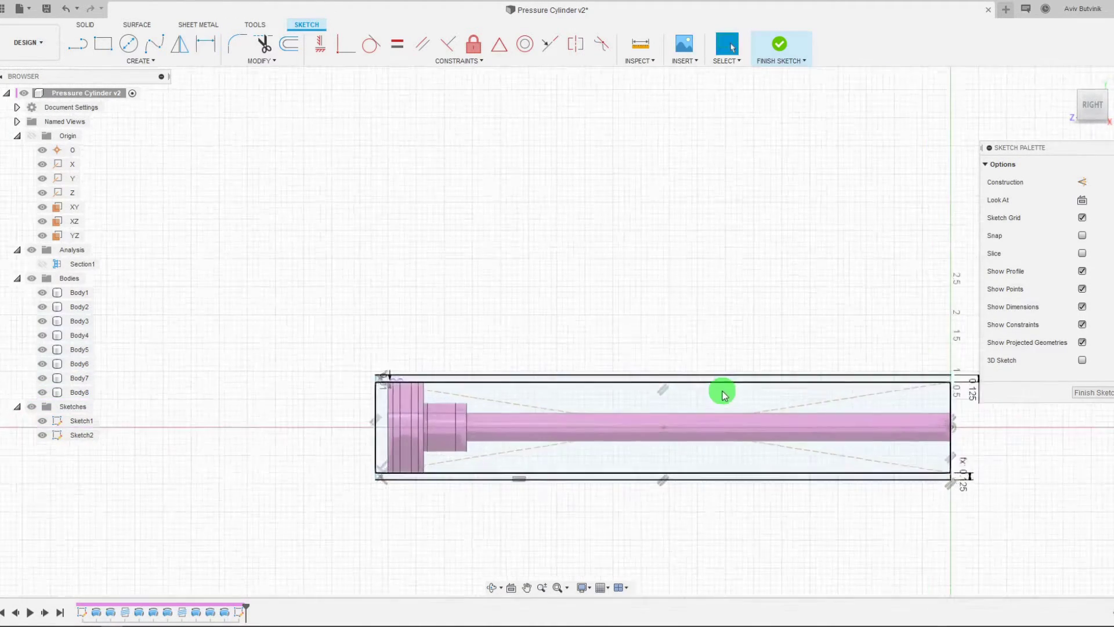
Step: Draw a line along the cylinder axis and convert it to construction geometry
click(77, 43)
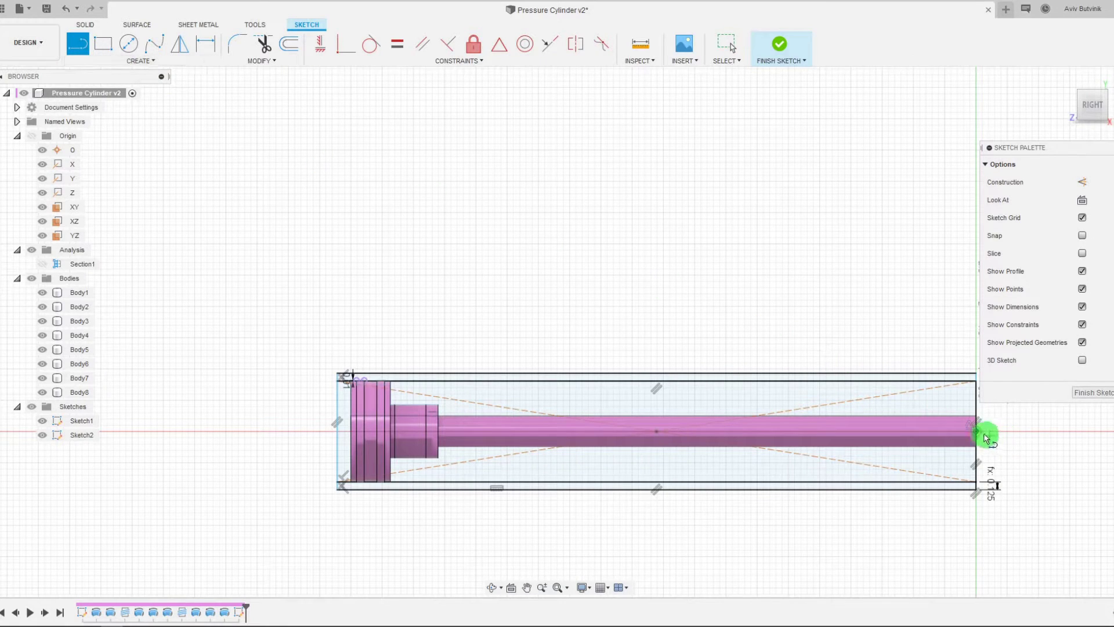
drag(901, 440, 338, 430)
key(Escape)
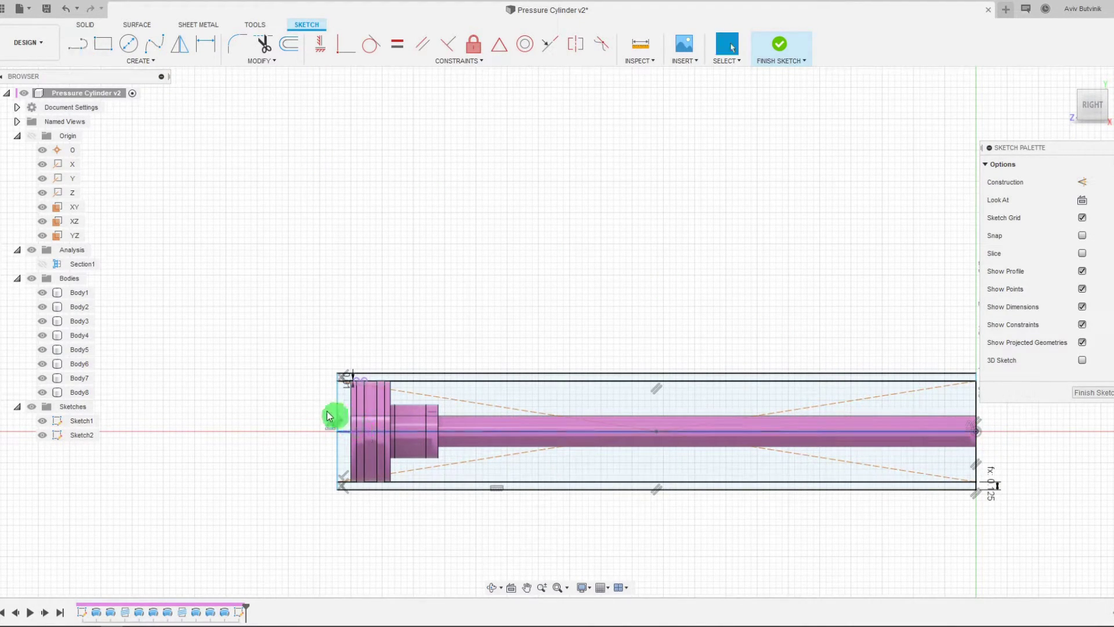
scroll(286, 386, down, 1)
click(427, 427)
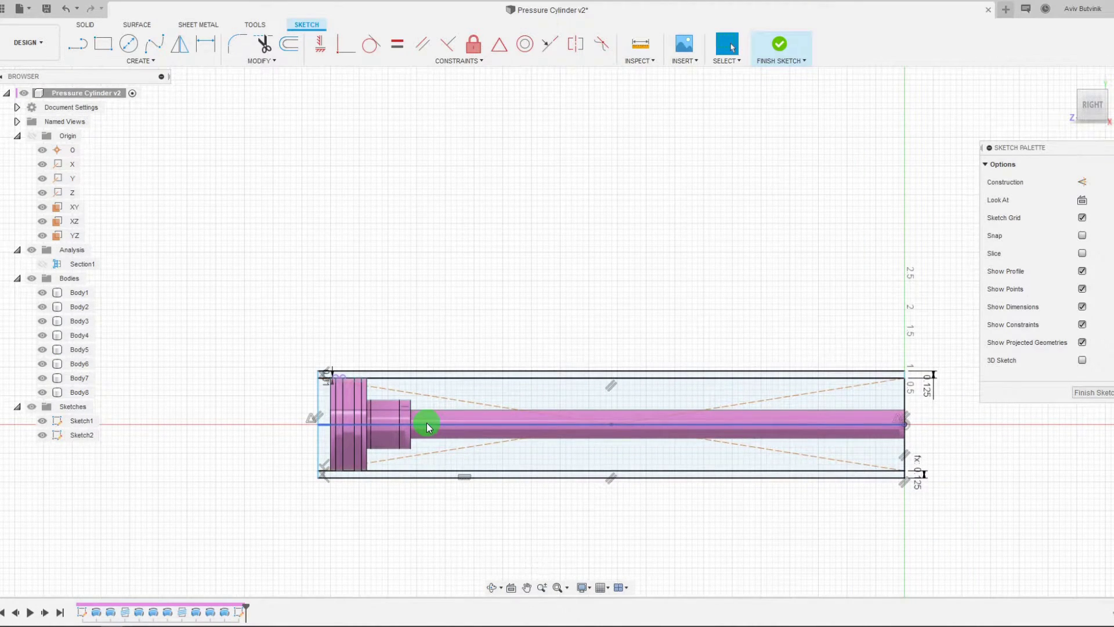
scroll(427, 427, up, 2)
click(434, 425)
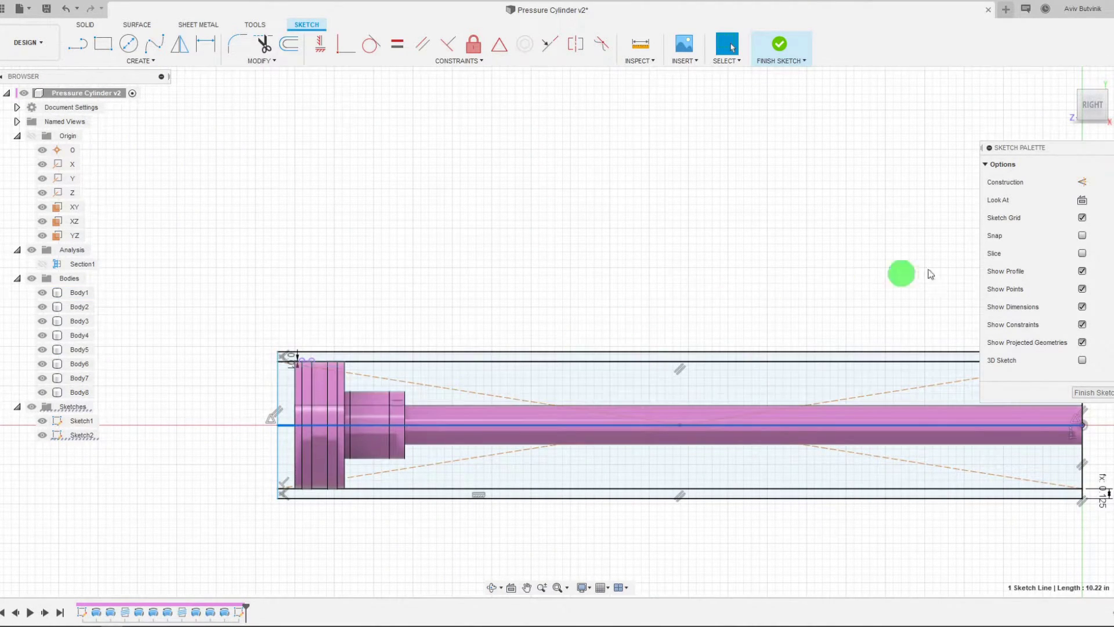
click(1081, 183)
Step: Zoom in on the sketch and select the rectangle's right side line
scroll(626, 306, down, 2)
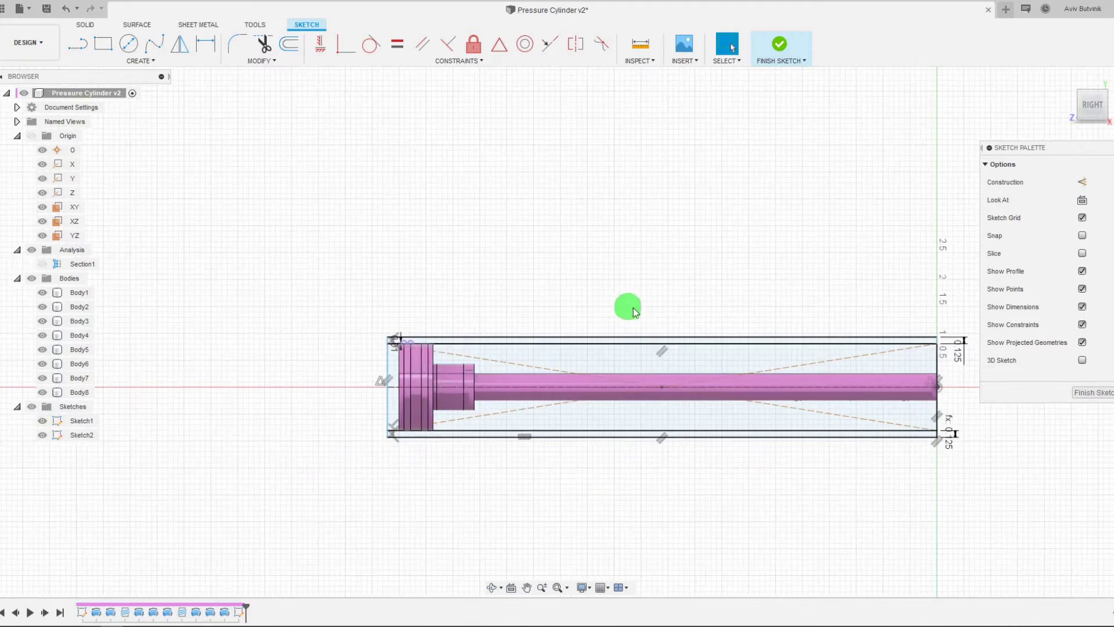
scroll(824, 307, up, 1)
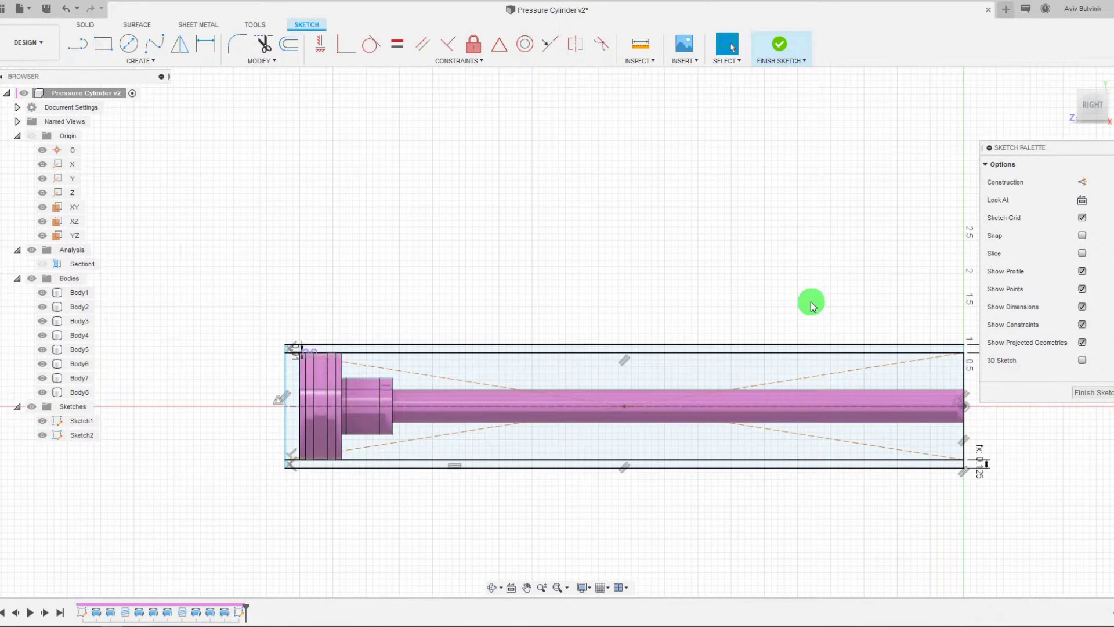
scroll(965, 350, up, 2)
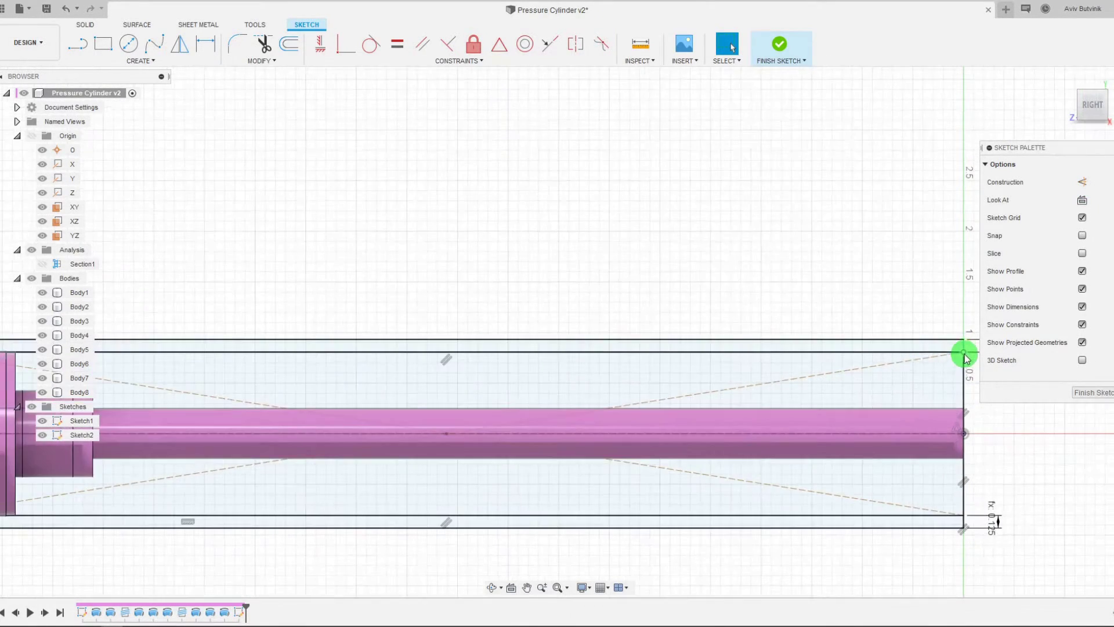
scroll(963, 343, up, 4)
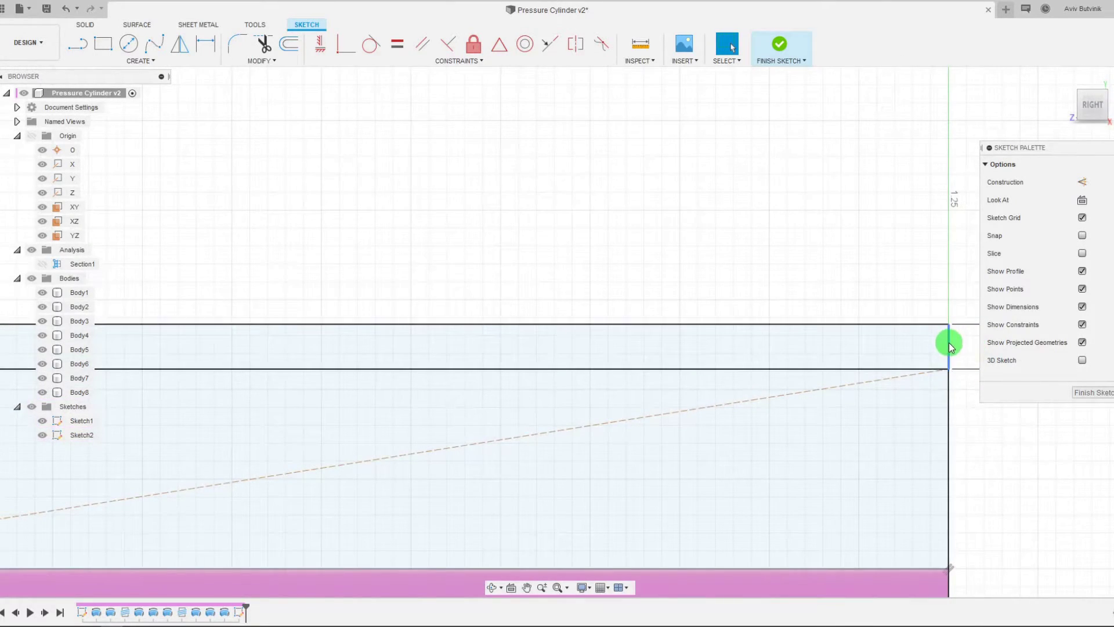
scroll(886, 294, down, 3)
scroll(873, 315, down, 4)
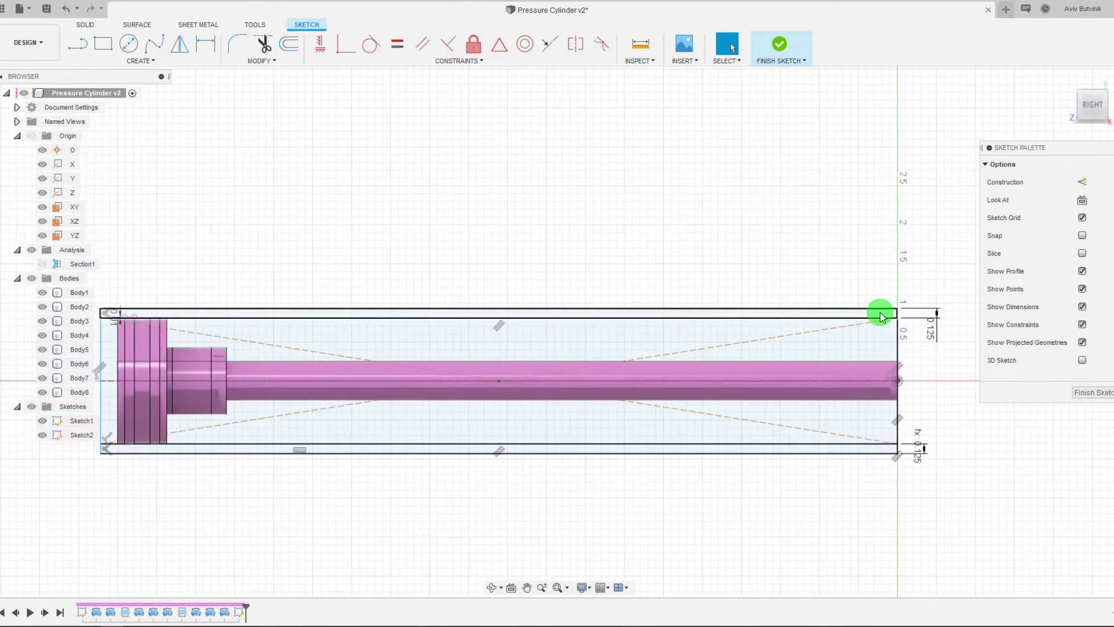
scroll(677, 311, up, 1)
scroll(924, 356, up, 1)
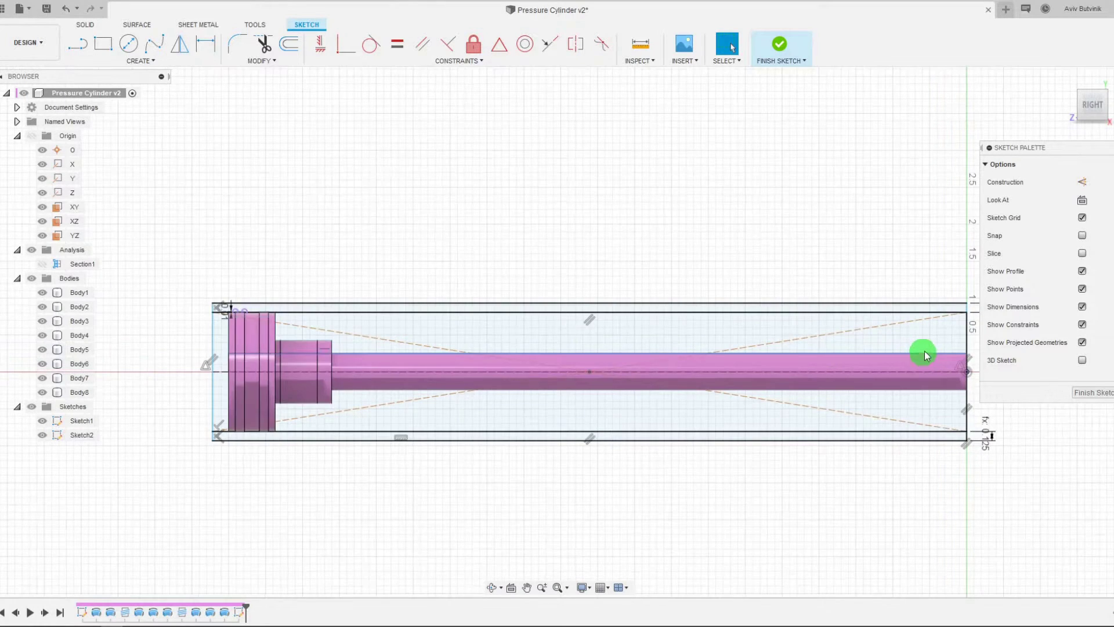
click(965, 332)
Step: Convert the rectangle's left side lines to construction geometry
ctrl+click(216, 406)
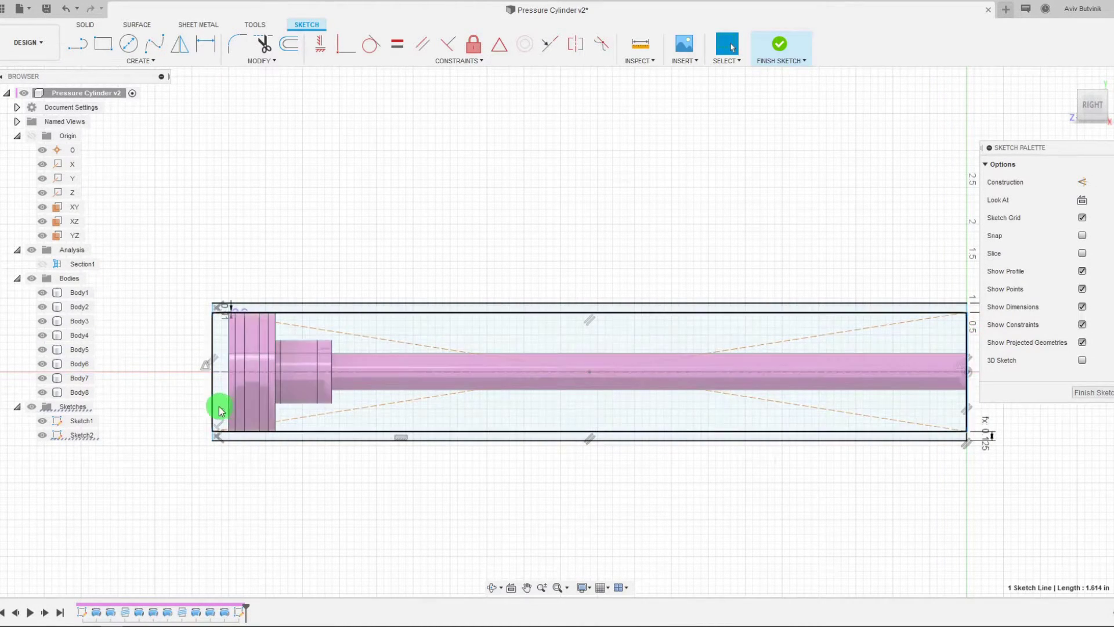
click(1083, 183)
scroll(975, 447, up, 4)
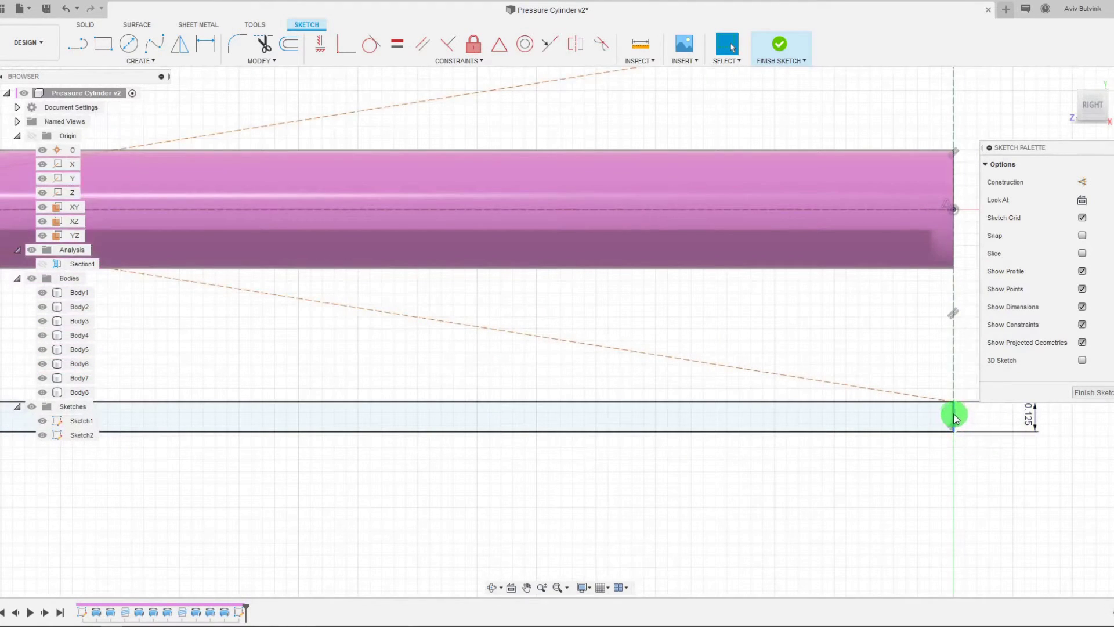
Step: Convert the lower strip's two long edges to construction geometry and deselect
click(885, 403)
ctrl+click(879, 432)
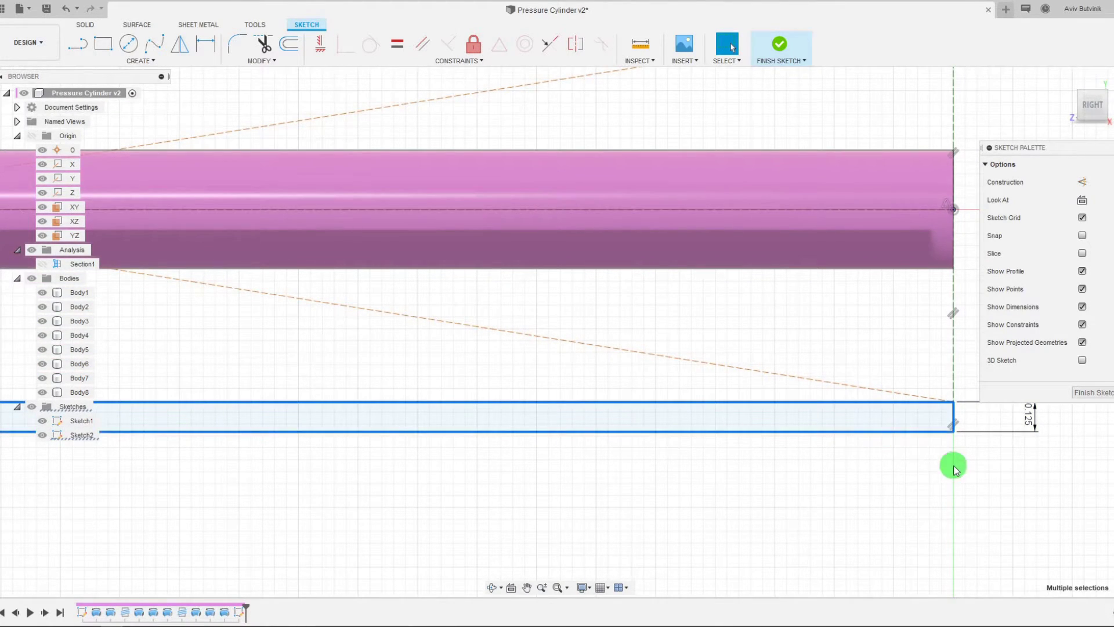
scroll(954, 469, down, 4)
scroll(148, 451, up, 5)
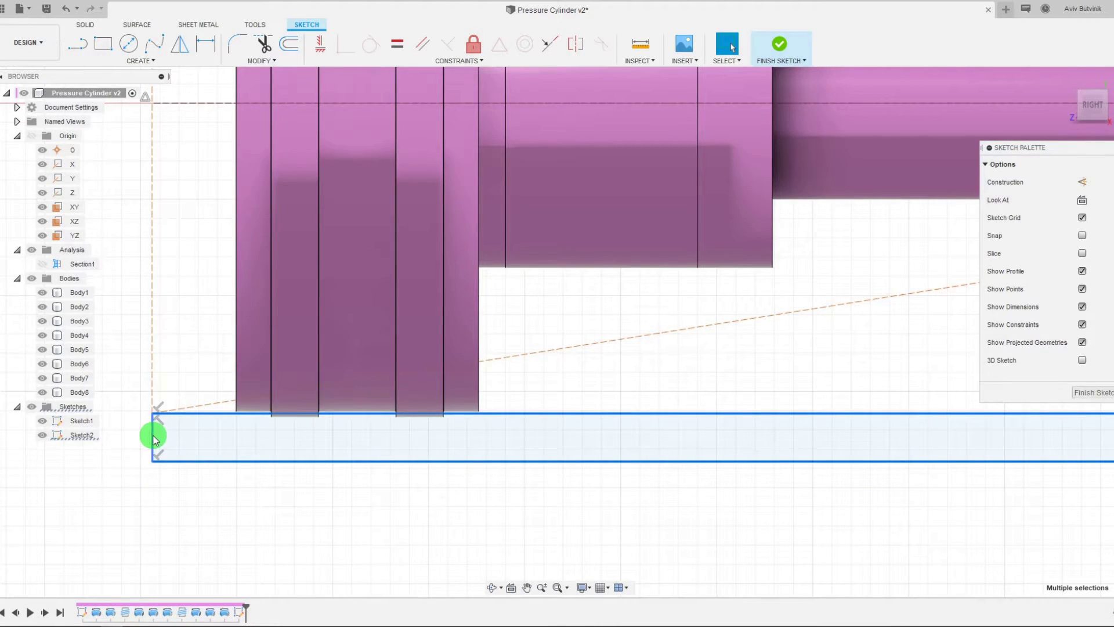
scroll(398, 456, down, 5)
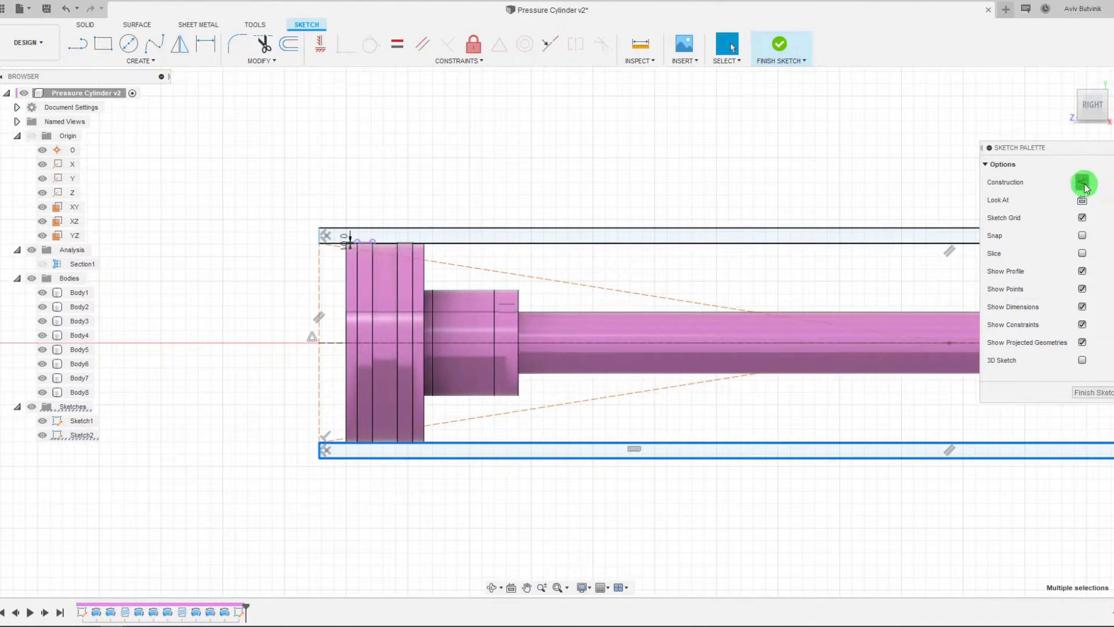
click(1083, 184)
click(505, 477)
scroll(482, 480, down, 5)
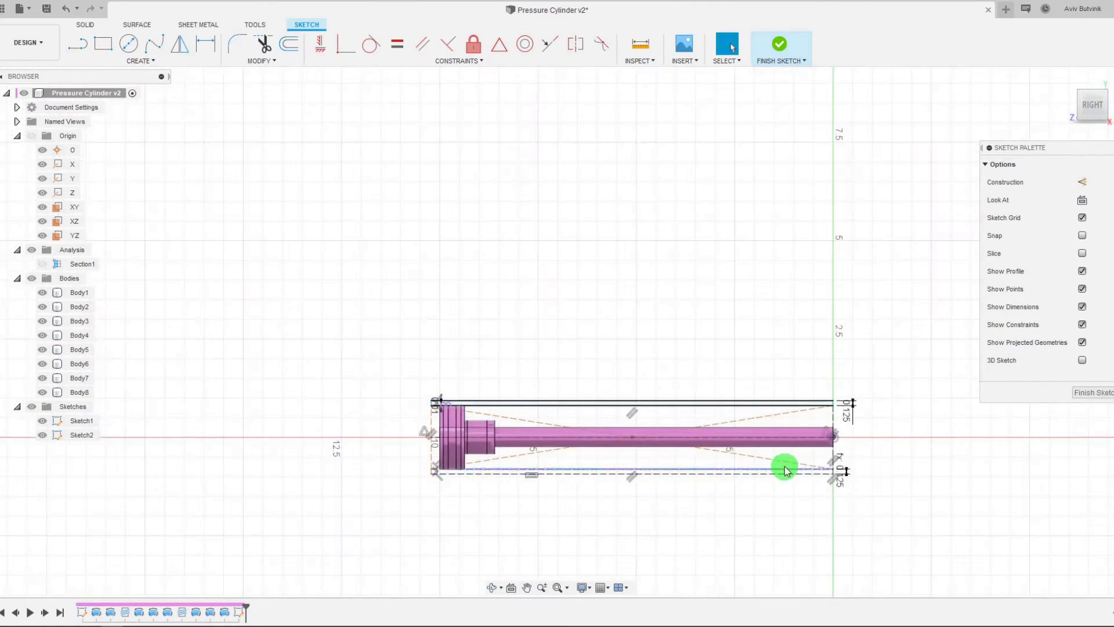
scroll(785, 469, up, 3)
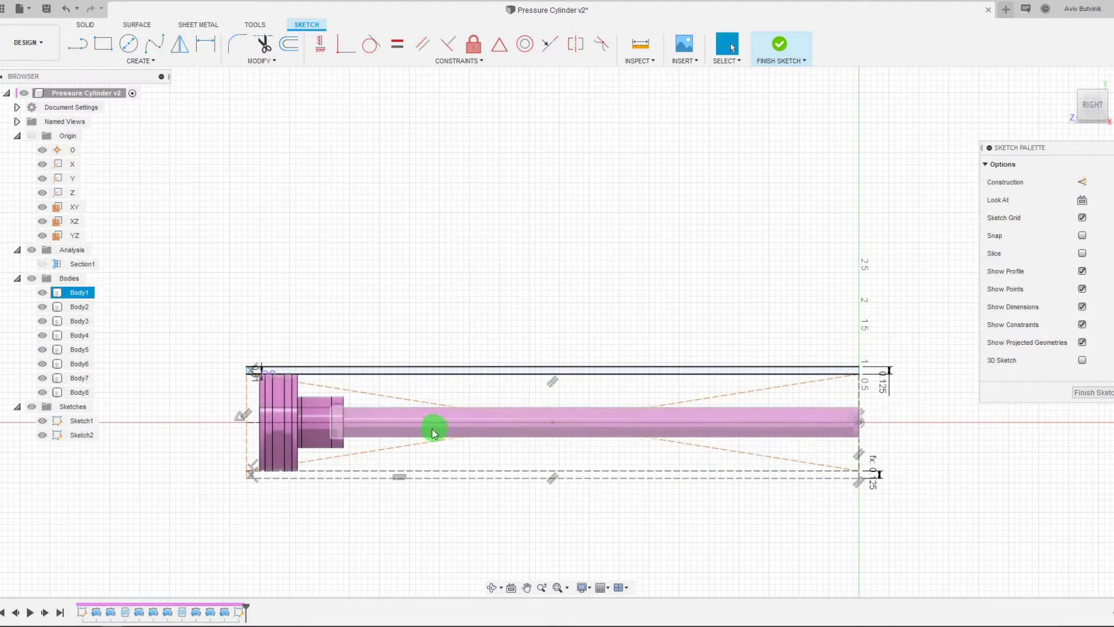
scroll(421, 387, up, 1)
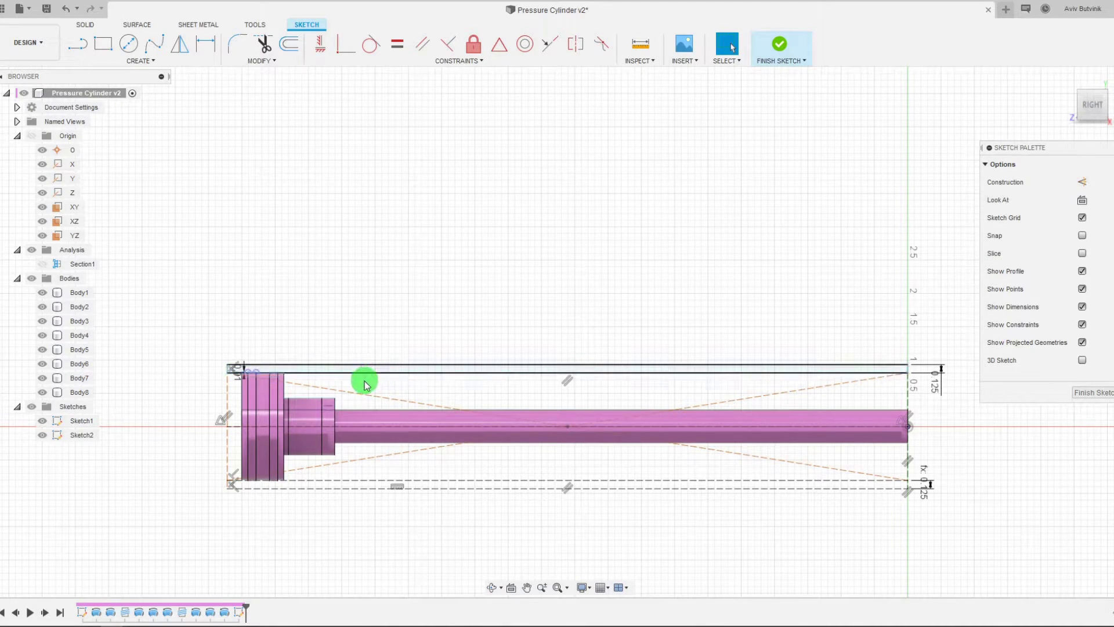
scroll(924, 389, up, 2)
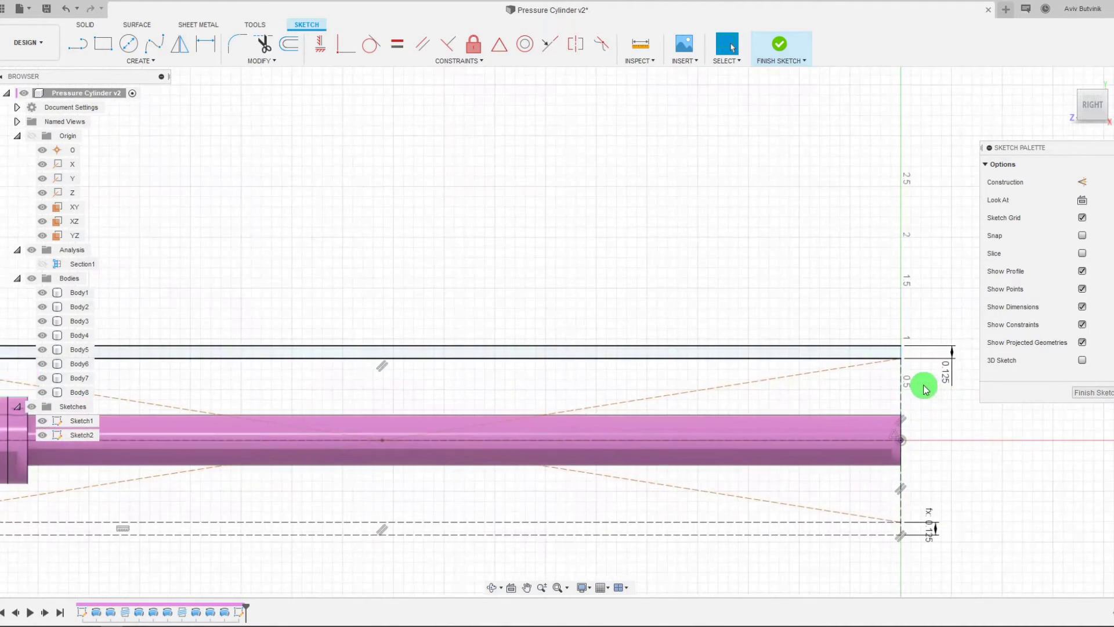
scroll(901, 356, up, 2)
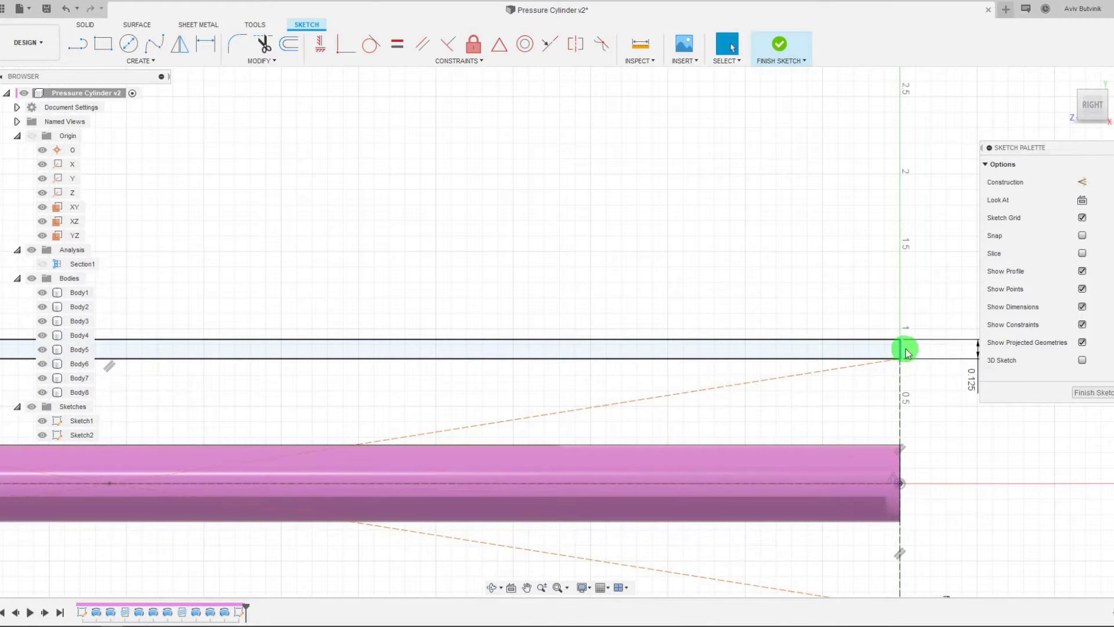
Step: Reposition the upper strip's right-end corner points
drag(906, 351, 935, 343)
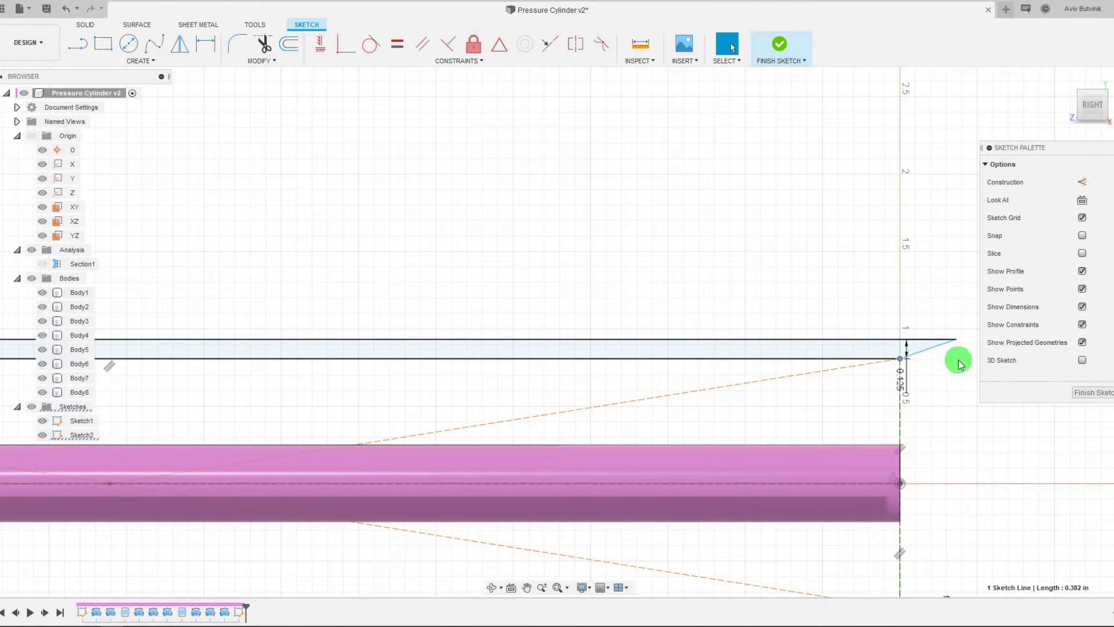
click(904, 361)
mouse_move(891, 372)
mouse_down()
mouse_move(875, 365)
mouse_move(953, 355)
mouse_move(872, 368)
mouse_move(920, 360)
mouse_move(910, 356)
mouse_up()
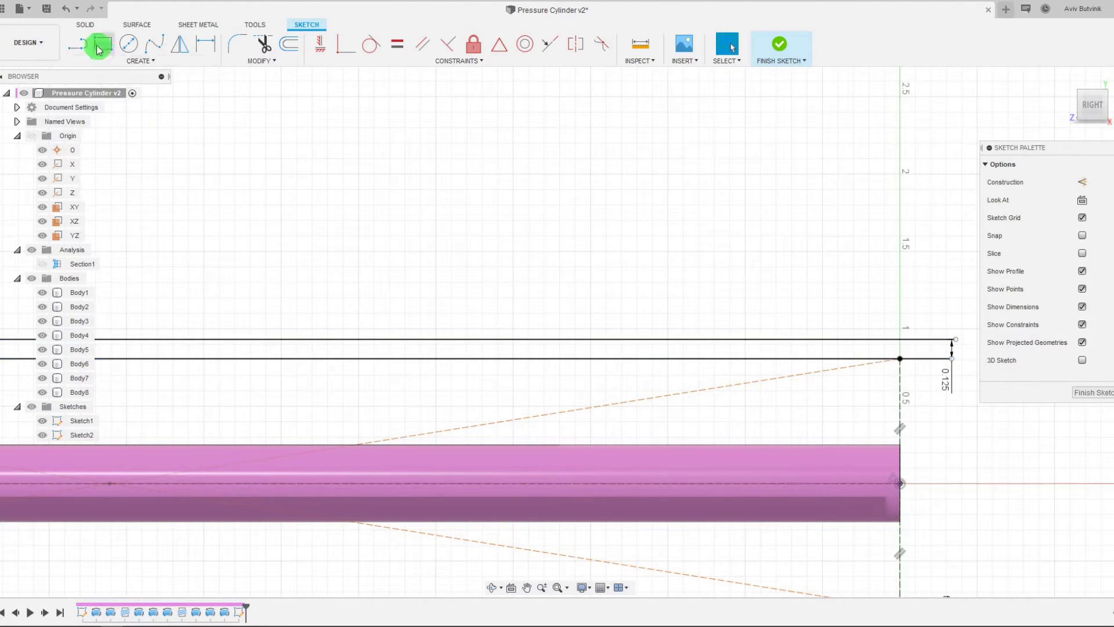
click(87, 44)
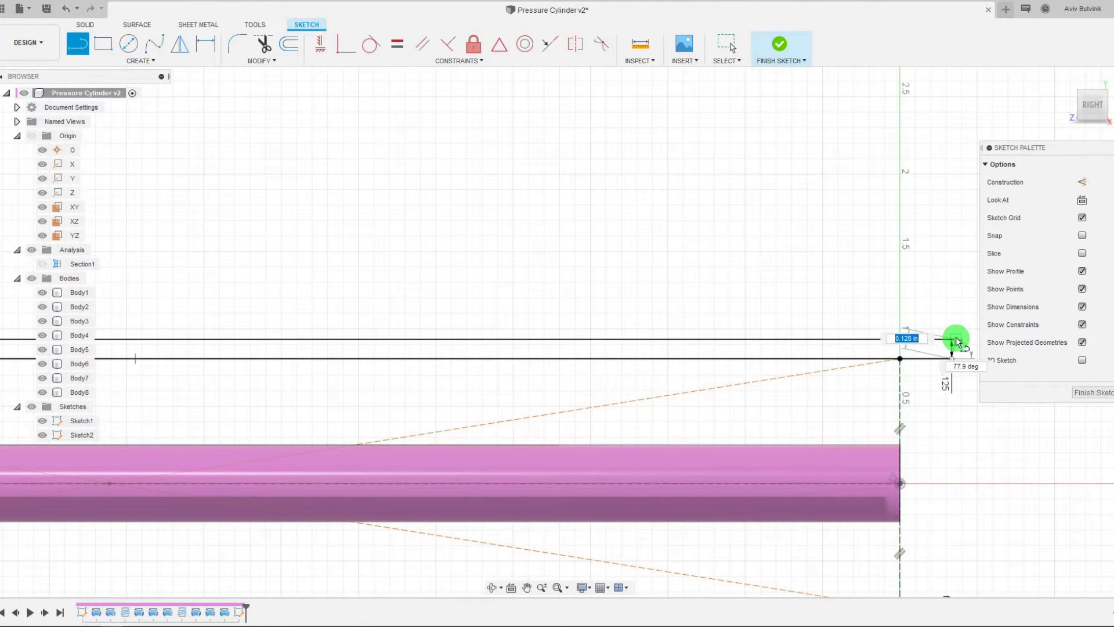
scroll(951, 348, up, 2)
key(Escape)
Step: Constrain the strip's right-end line to be vertical
click(954, 338)
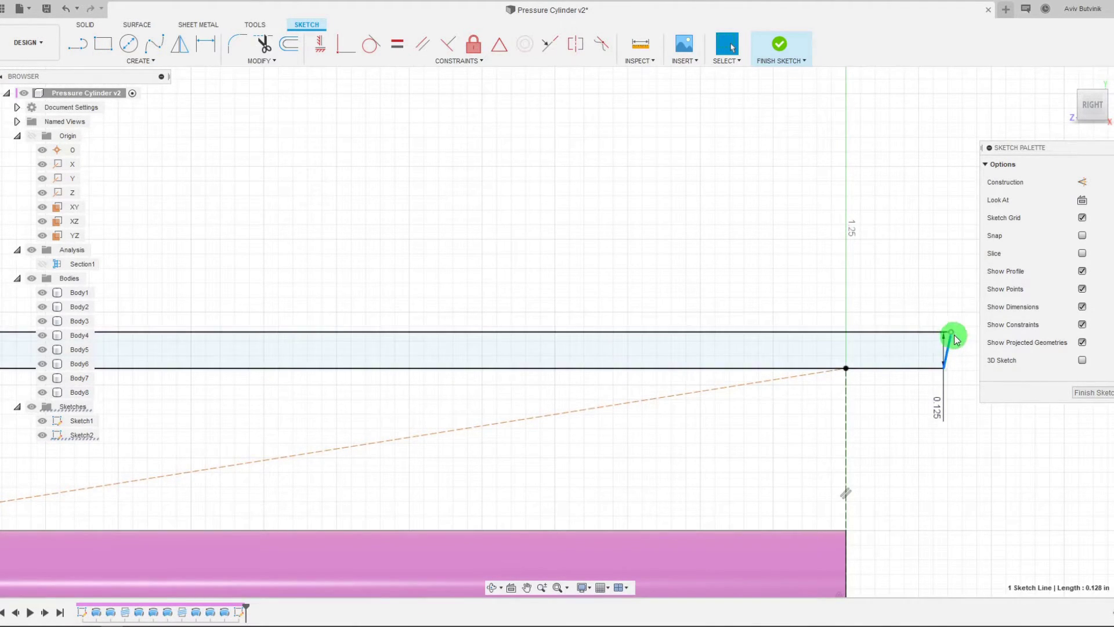
drag(951, 335, 944, 333)
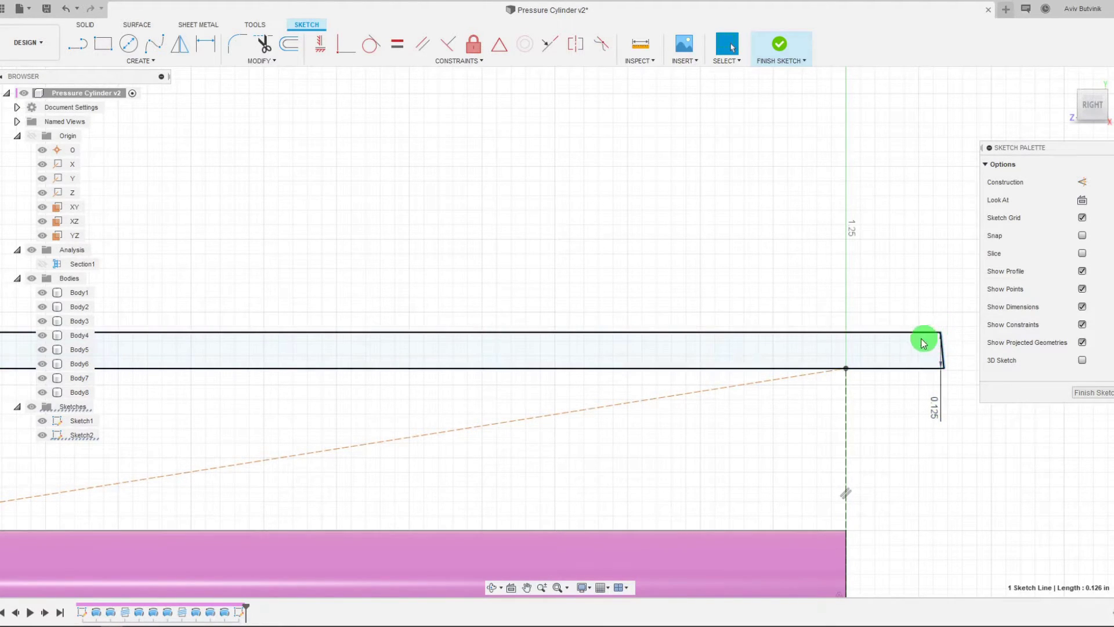
click(320, 43)
scroll(933, 293, down, 5)
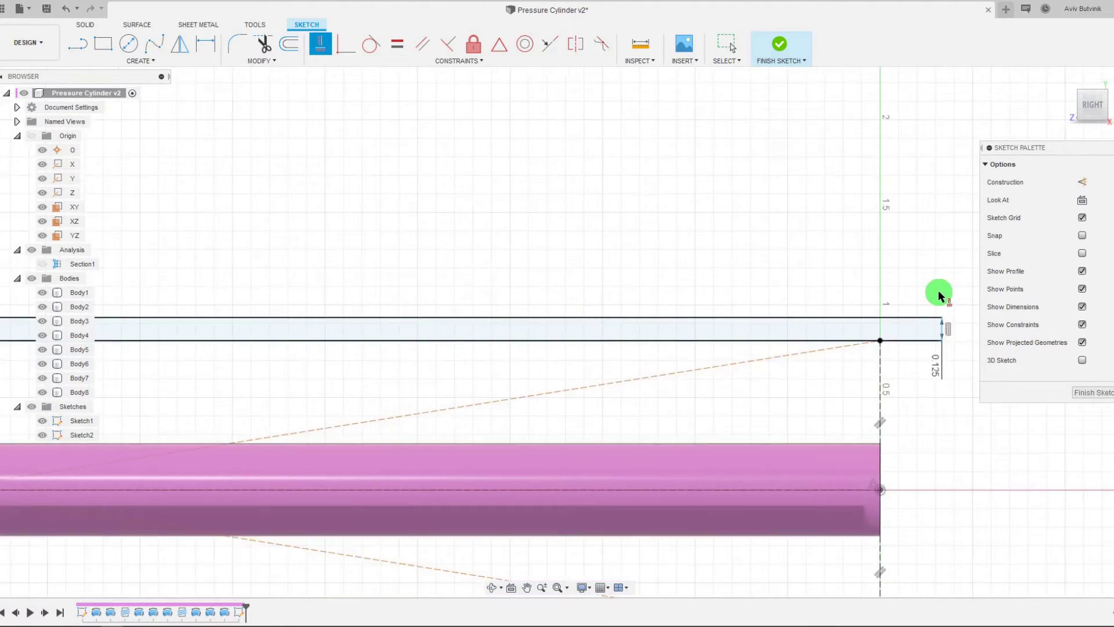
key(Escape)
scroll(876, 319, down, 2)
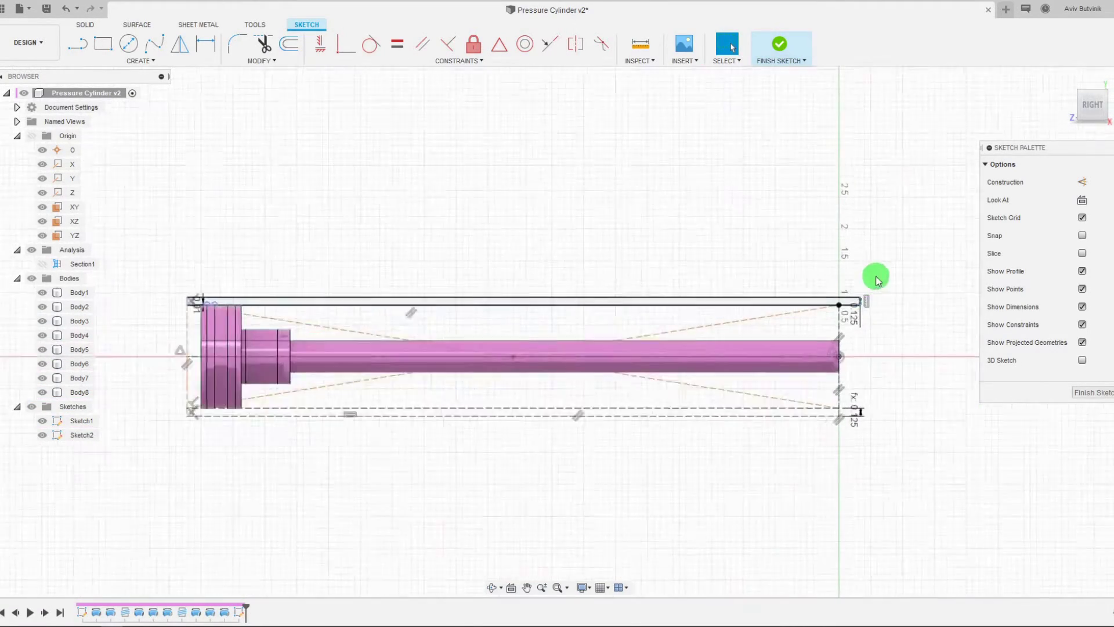
scroll(872, 306, up, 3)
scroll(872, 307, up, 2)
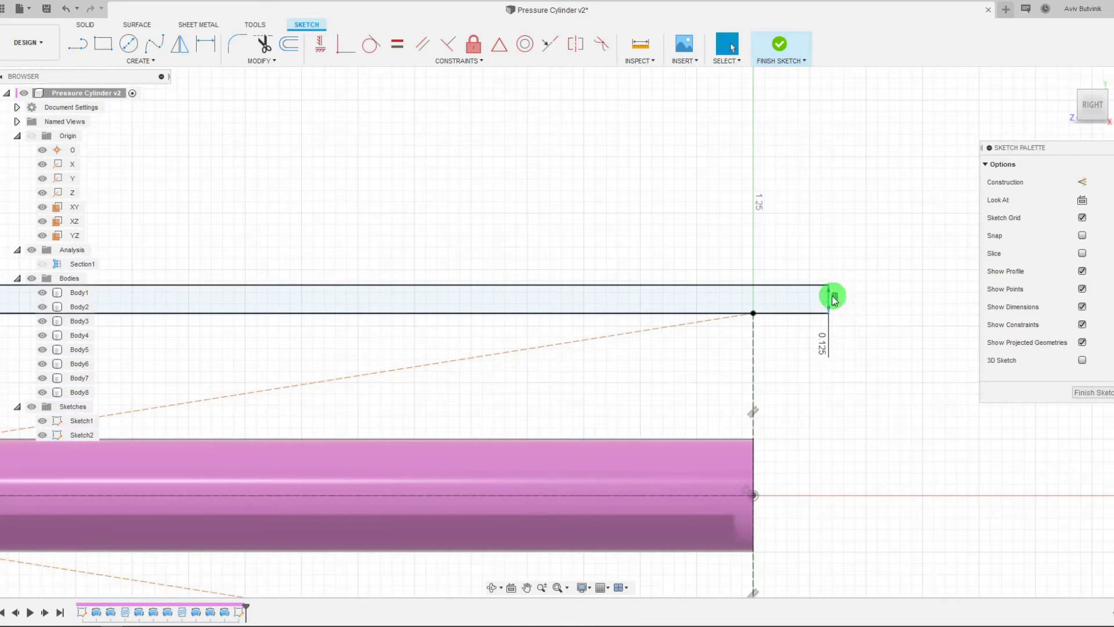
Step: Drag the strip's right end far to the left to shorten it
drag(829, 297, 439, 298)
scroll(833, 315, down, 4)
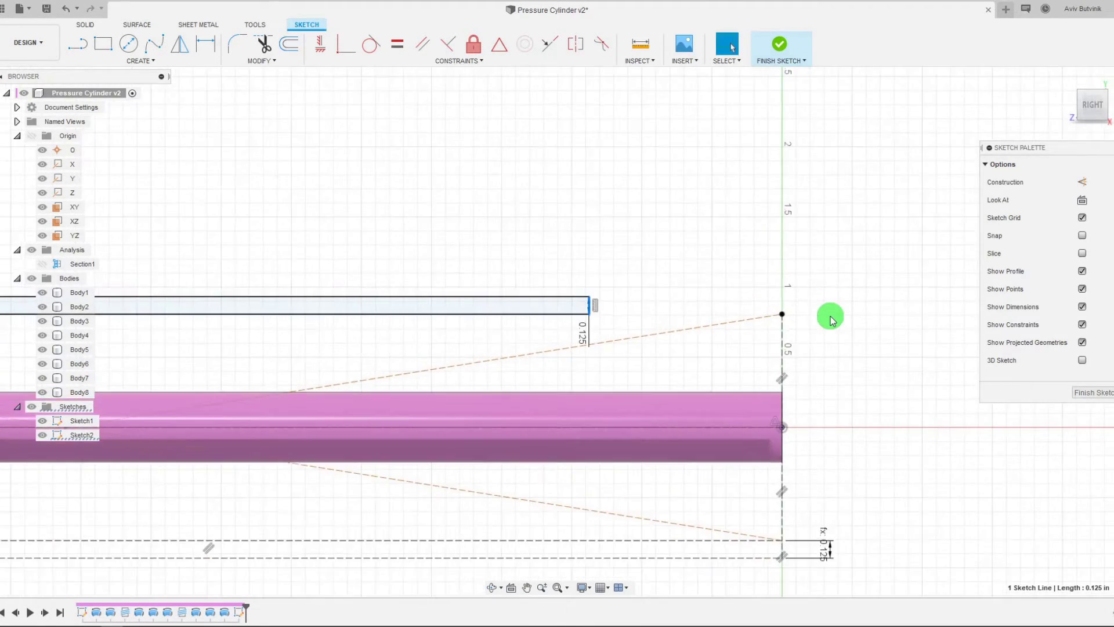
scroll(705, 318, up, 2)
scroll(820, 311, up, 4)
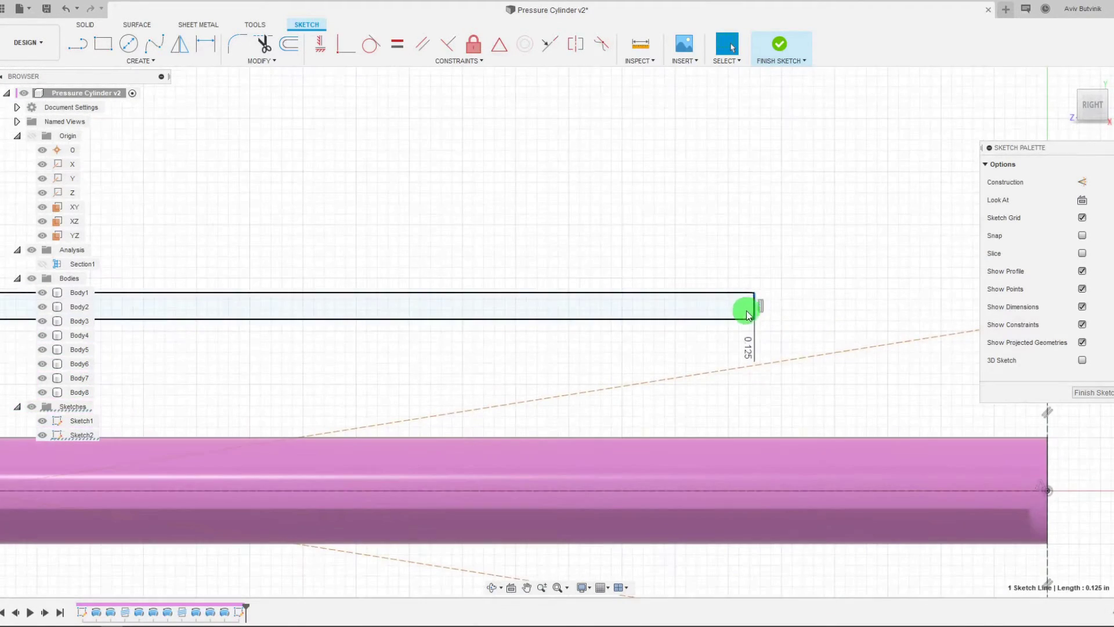
drag(756, 306, 568, 317)
scroll(720, 324, down, 4)
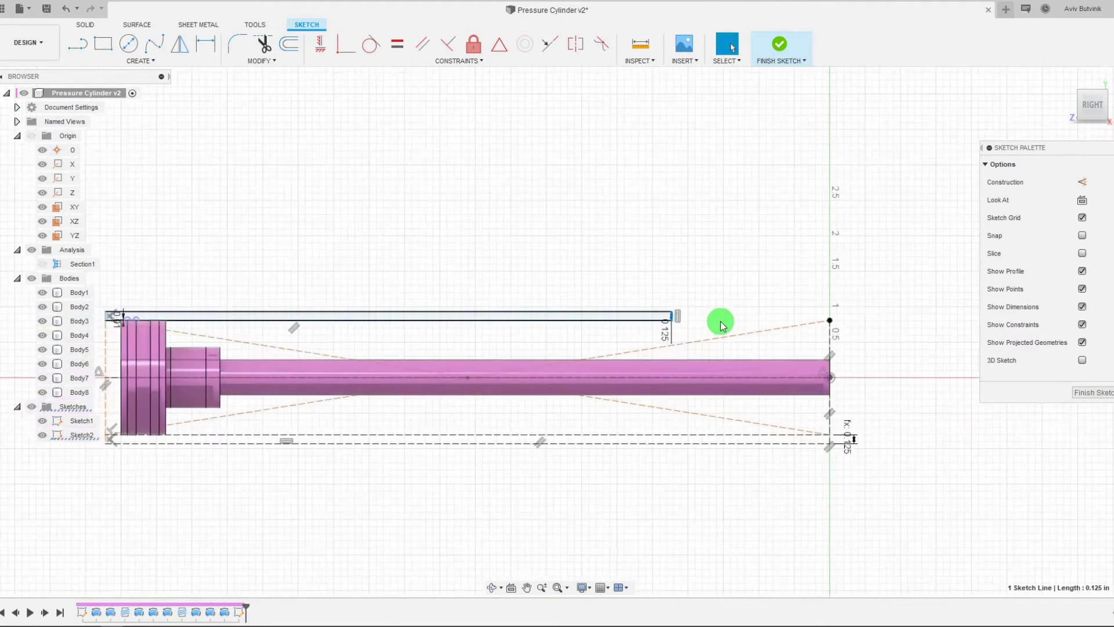
scroll(610, 385, down, 3)
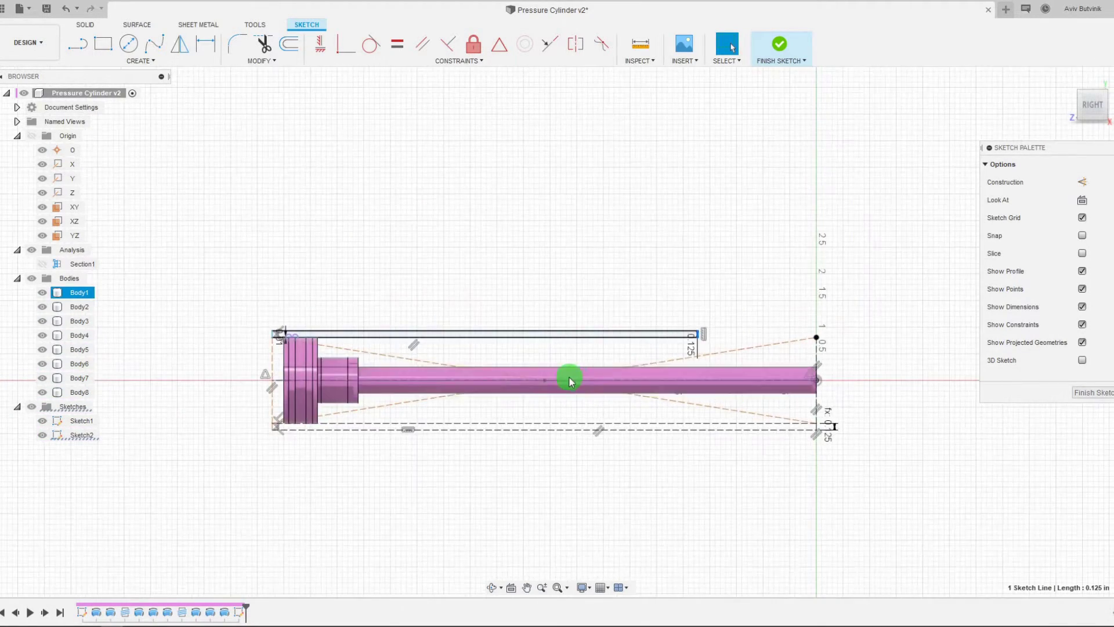
scroll(571, 378, up, 3)
scroll(749, 319, up, 3)
scroll(739, 313, down, 4)
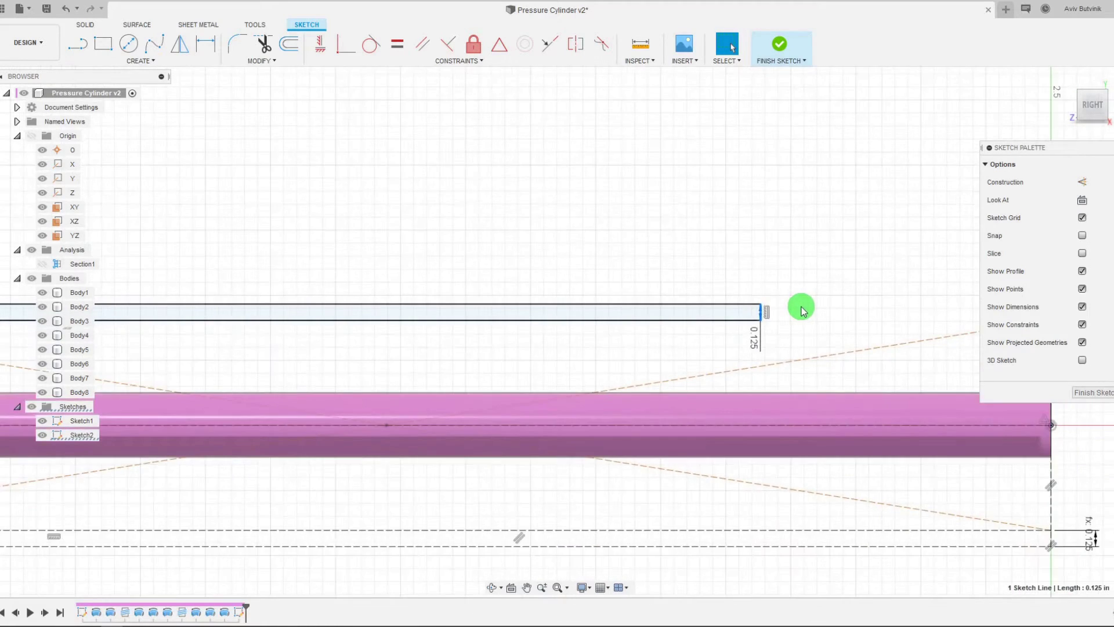
Step: Dimension the strip's top edge to 7 in and finish the sketch
key(d)
click(608, 304)
click(583, 265)
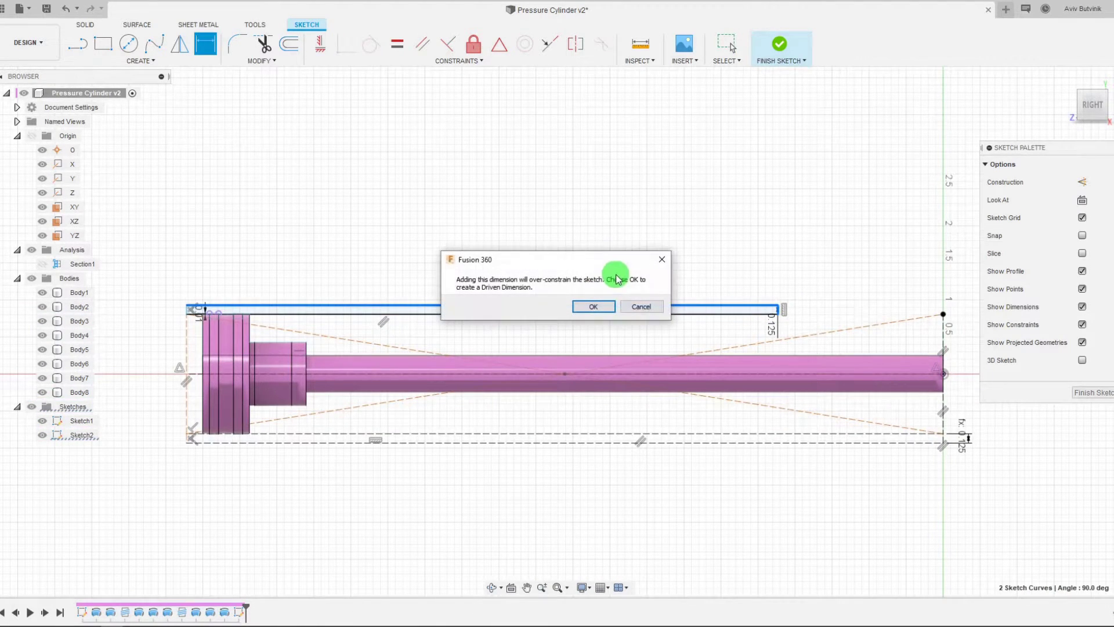
click(641, 306)
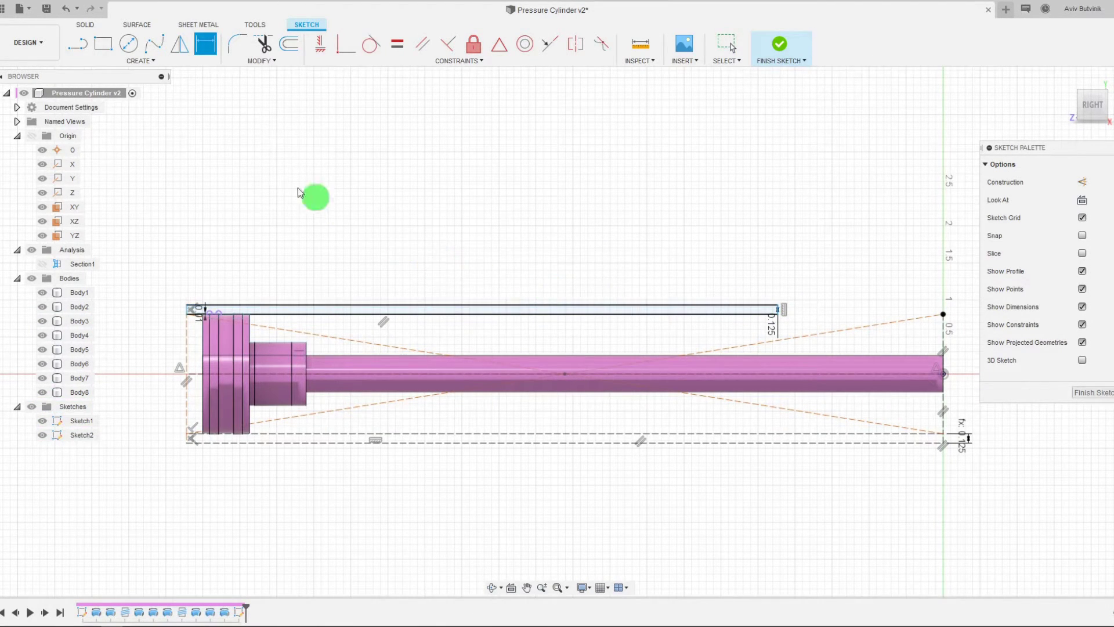
click(462, 302)
click(454, 269)
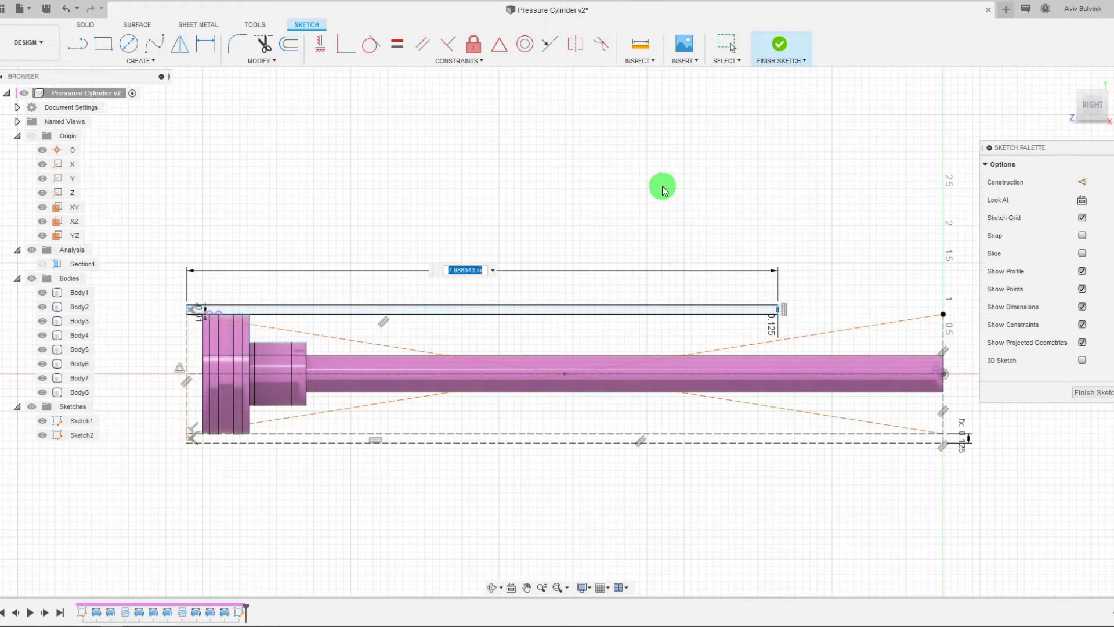
text(7)
key(Return)
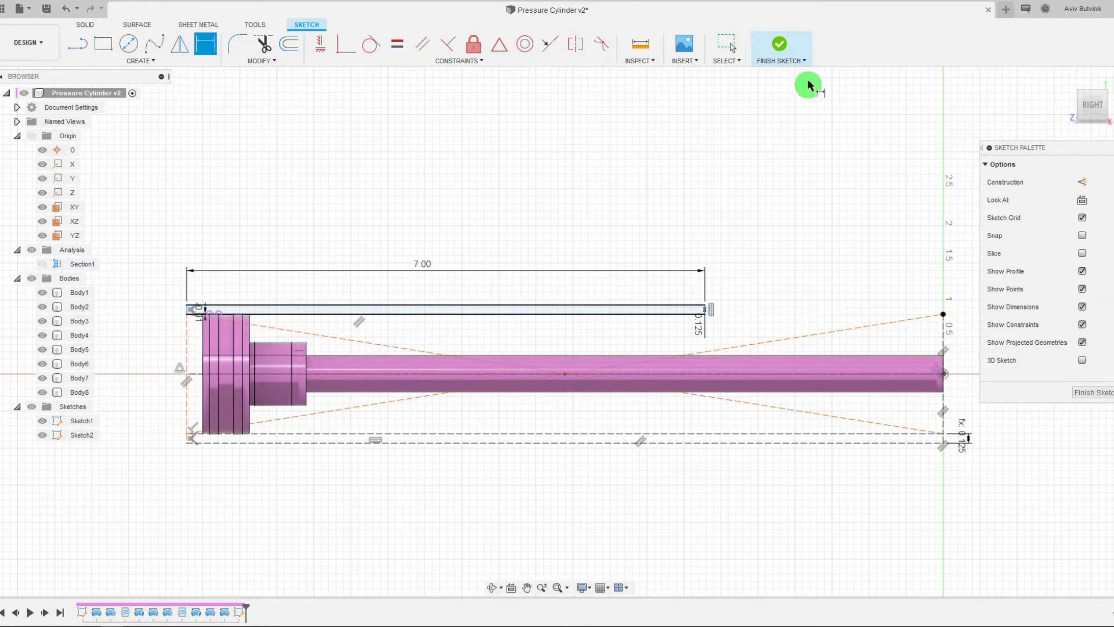
click(780, 44)
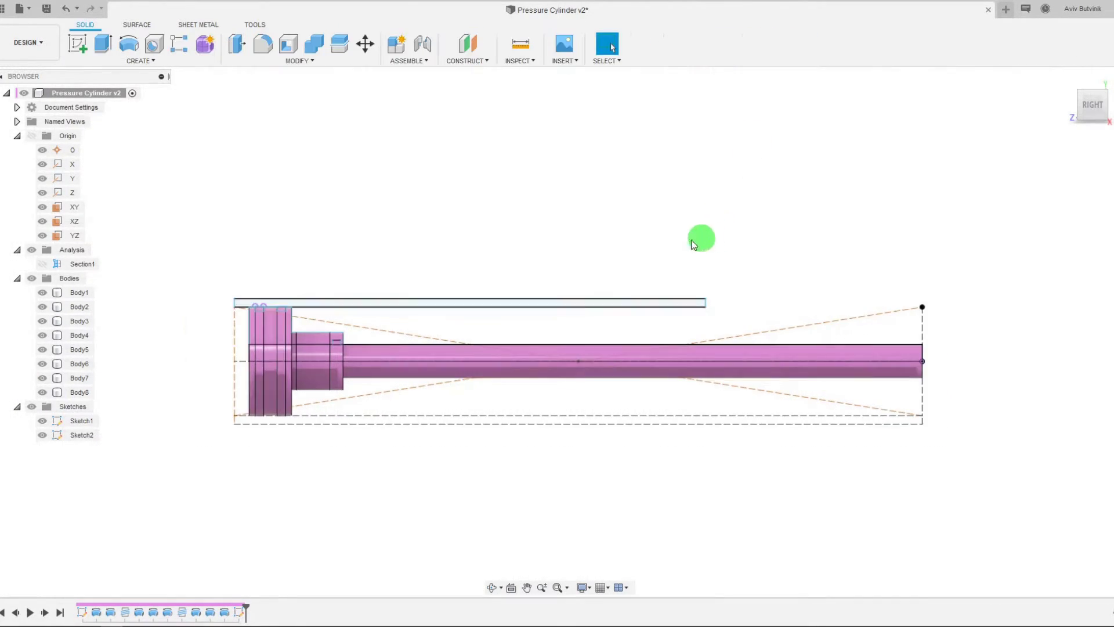
Step: Revolve the upper strip 360° about the centerline as a New Component
click(130, 46)
click(557, 303)
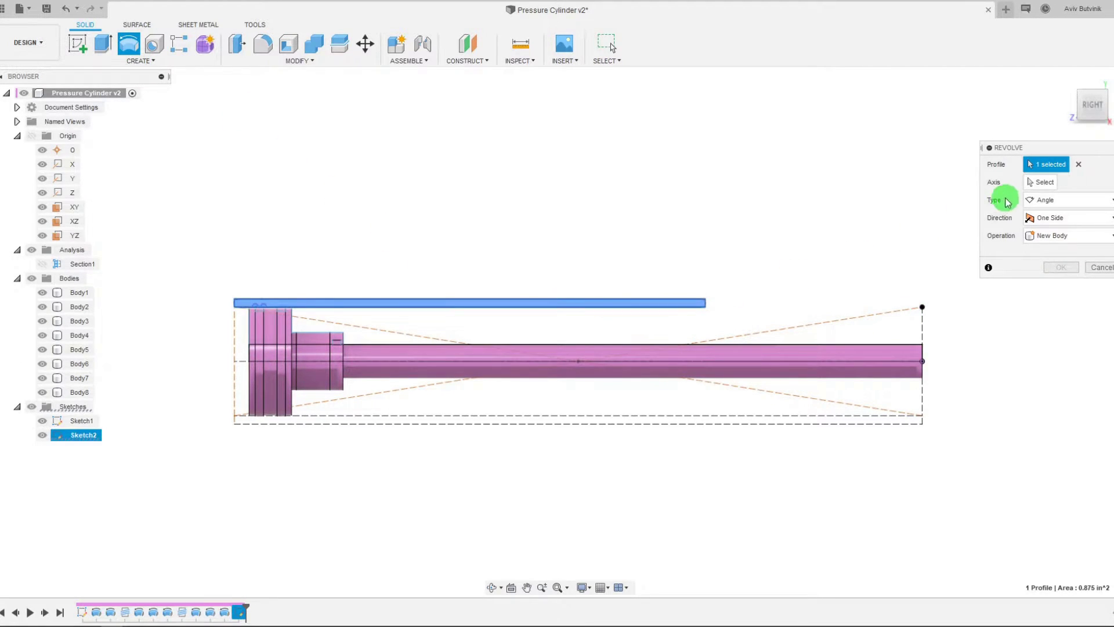
click(1042, 182)
click(841, 361)
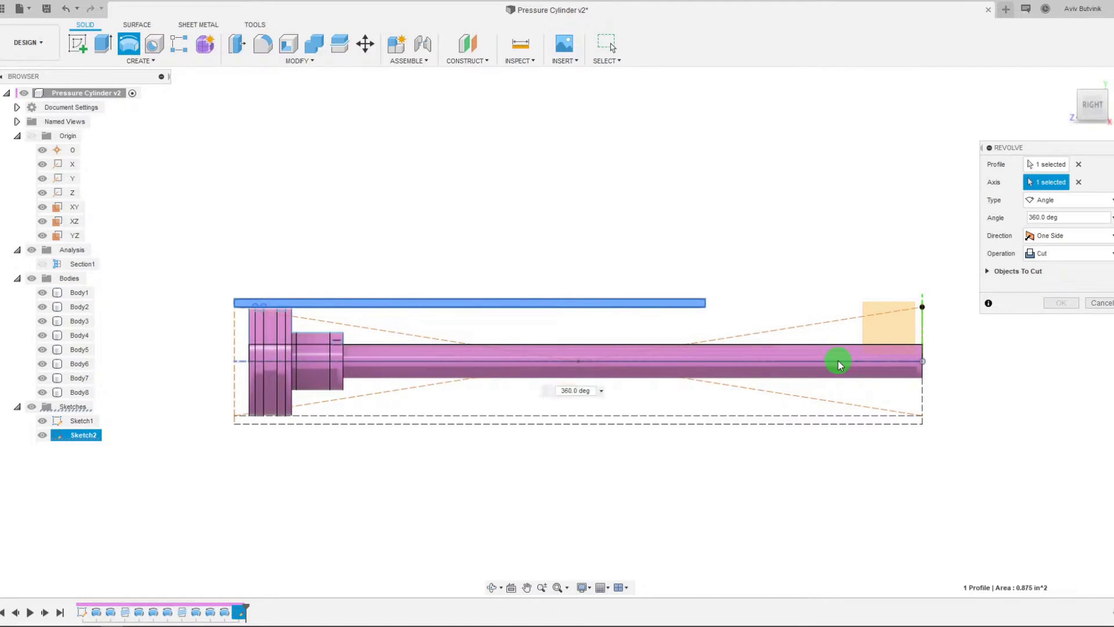
click(1068, 253)
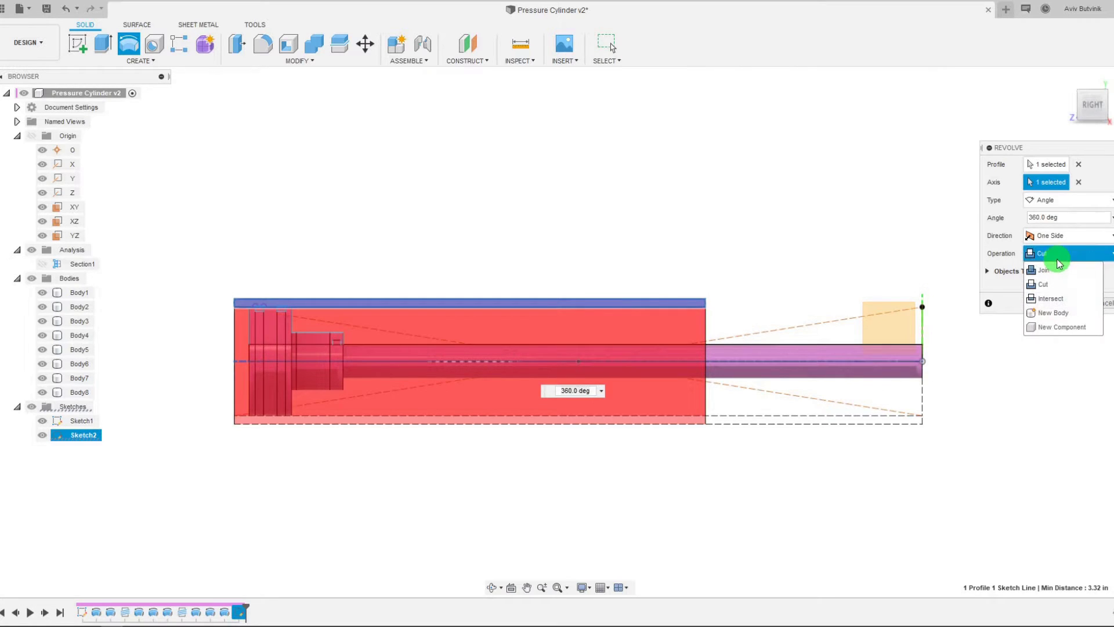
click(1064, 312)
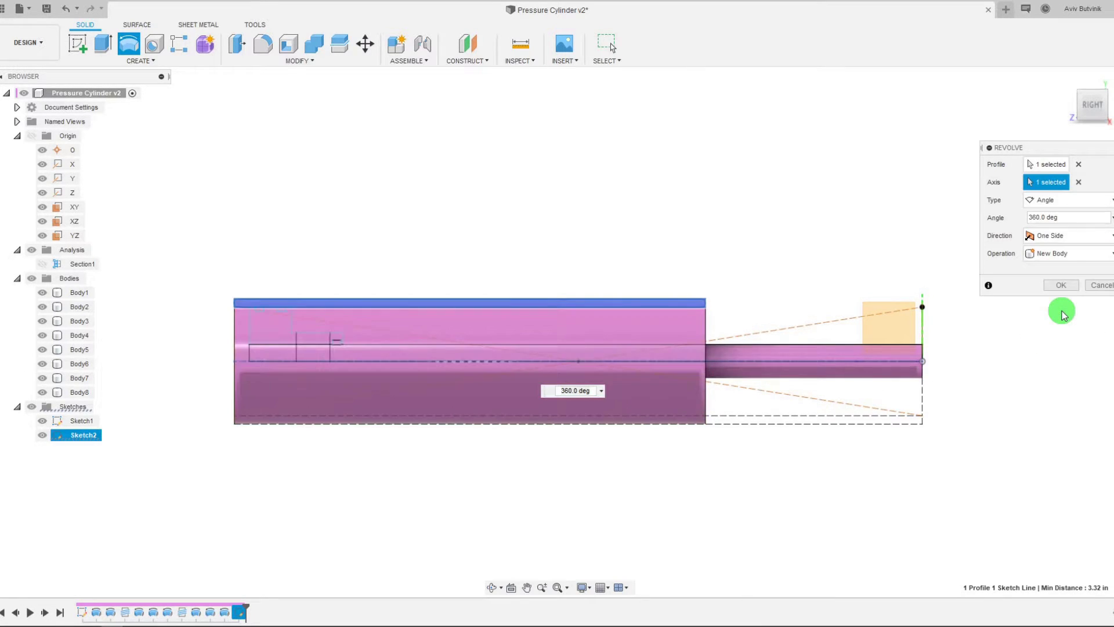
click(1065, 264)
click(1069, 326)
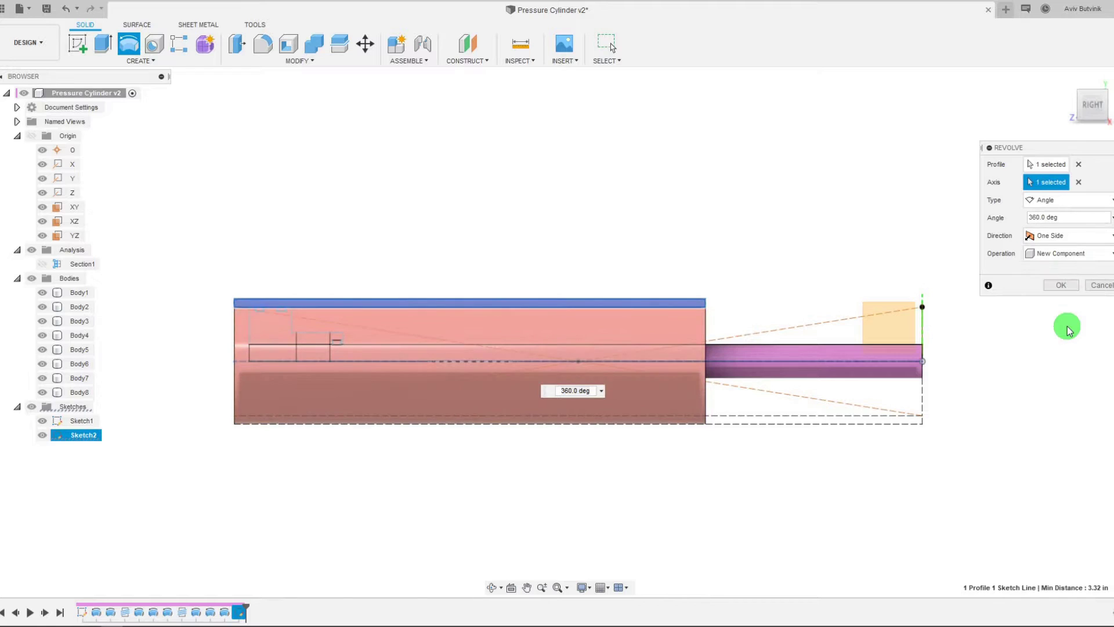
click(1059, 287)
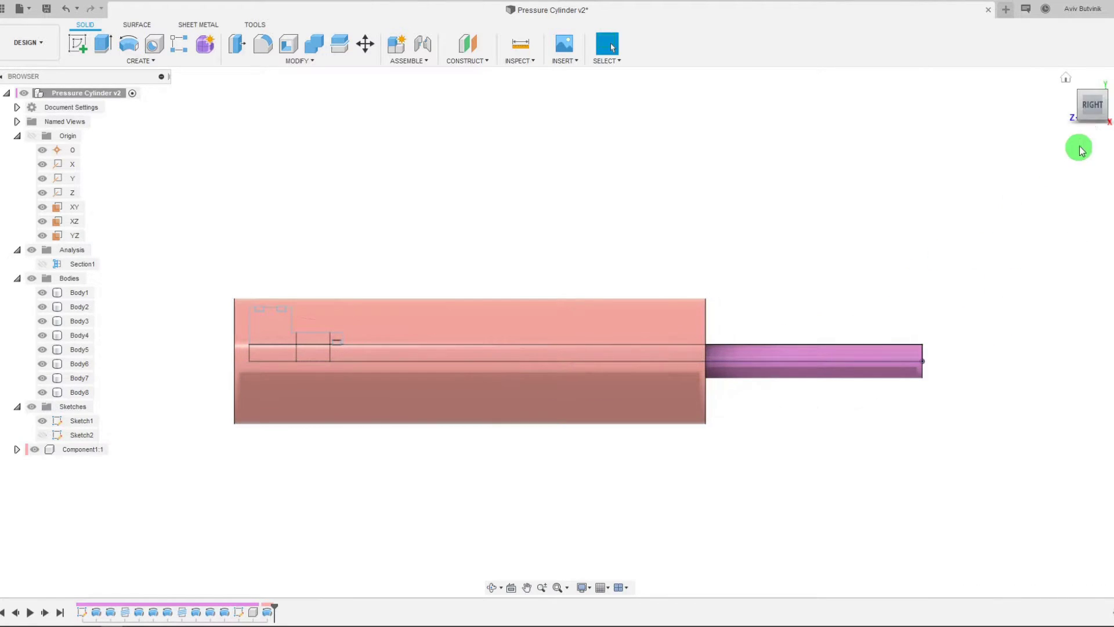
Step: Inspect the new barrel from several ViewCube angles, then return to the Right view
click(1083, 108)
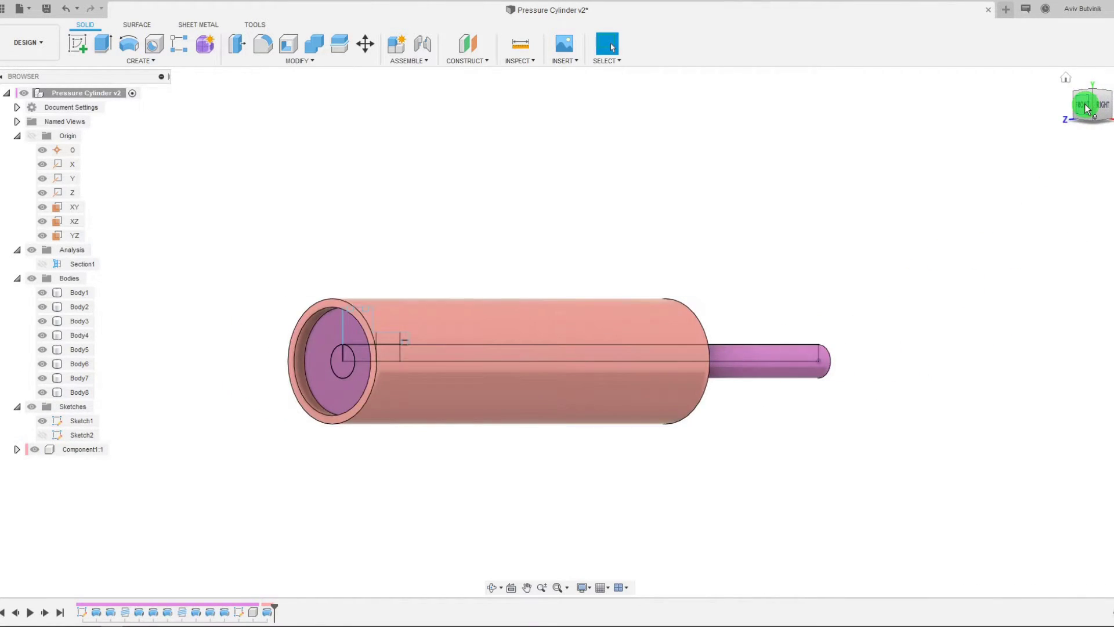
click(1111, 104)
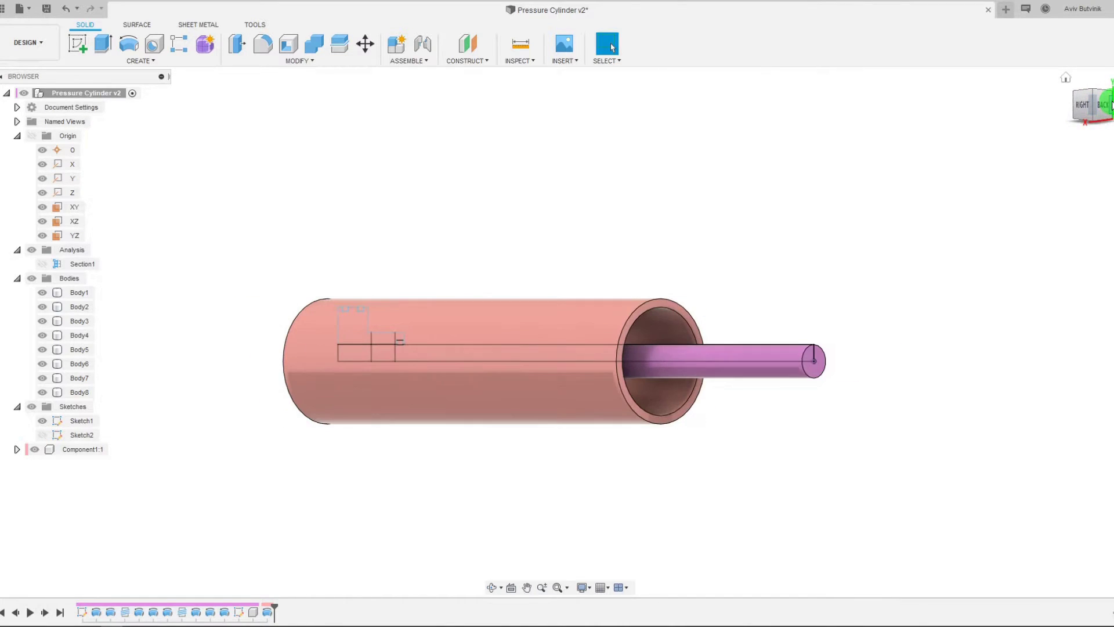
click(1107, 105)
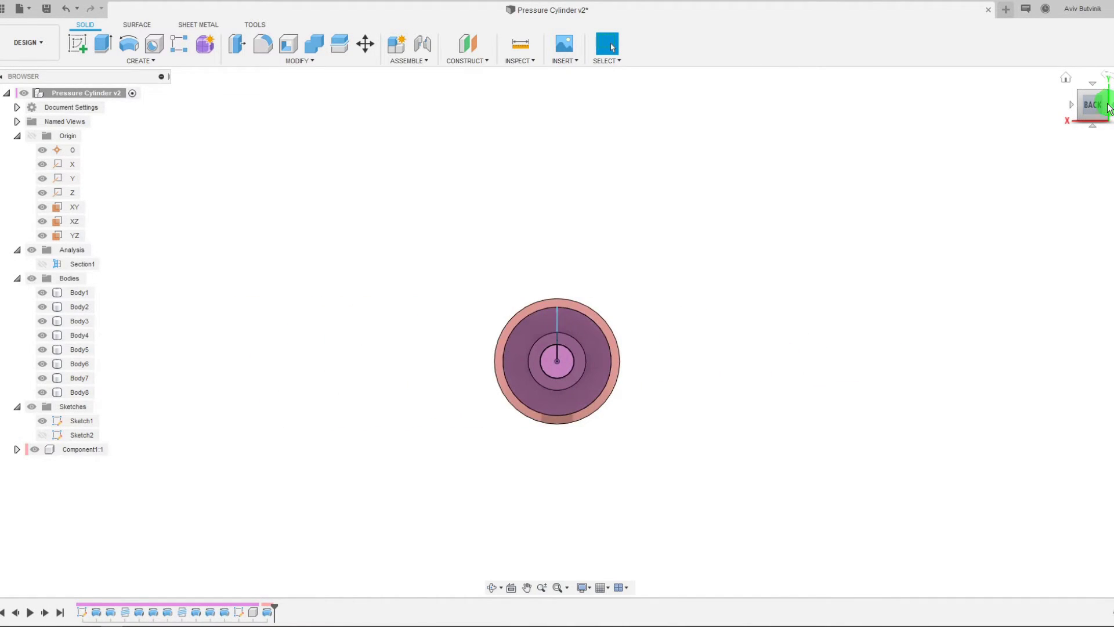
click(1075, 110)
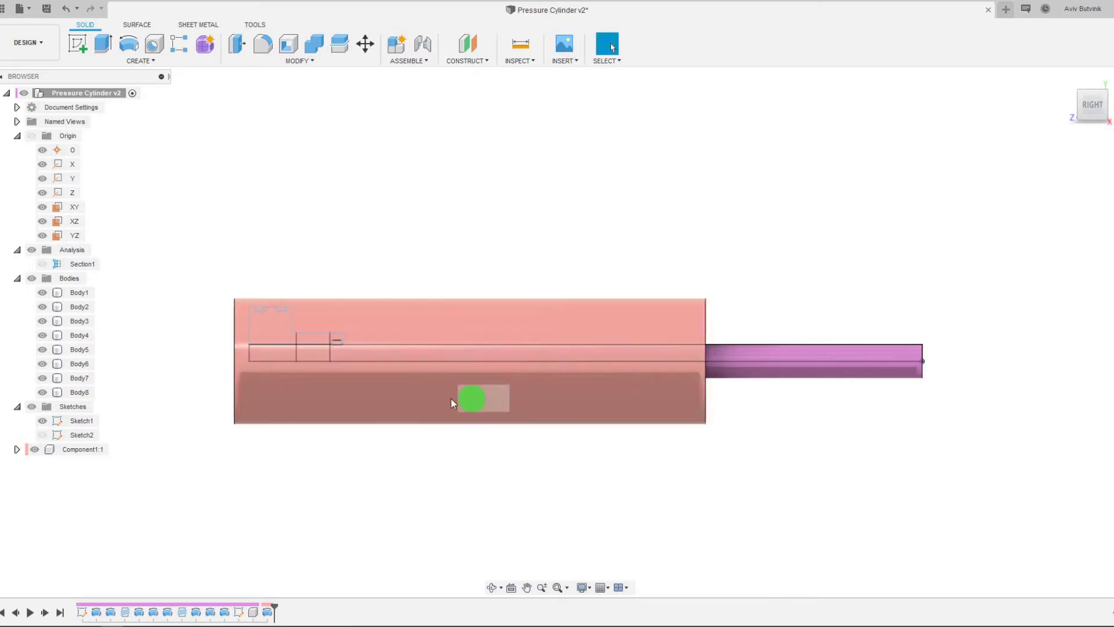
scroll(291, 373, up, 3)
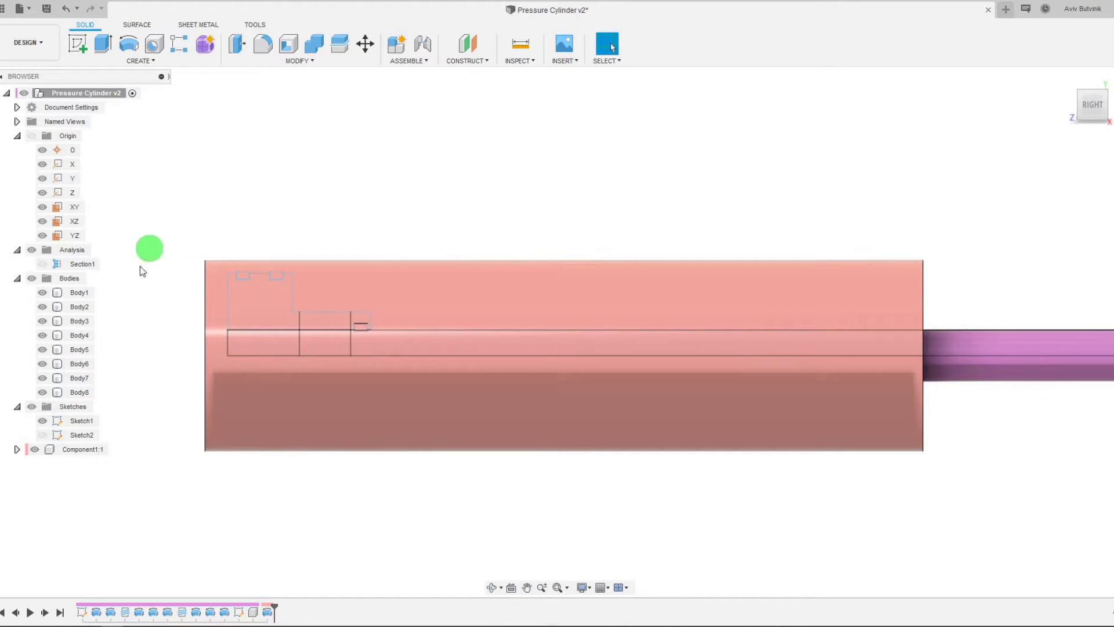
Step: Turn off Component Color Cycling under Tools to show the bodies' real colours
click(76, 392)
click(80, 378)
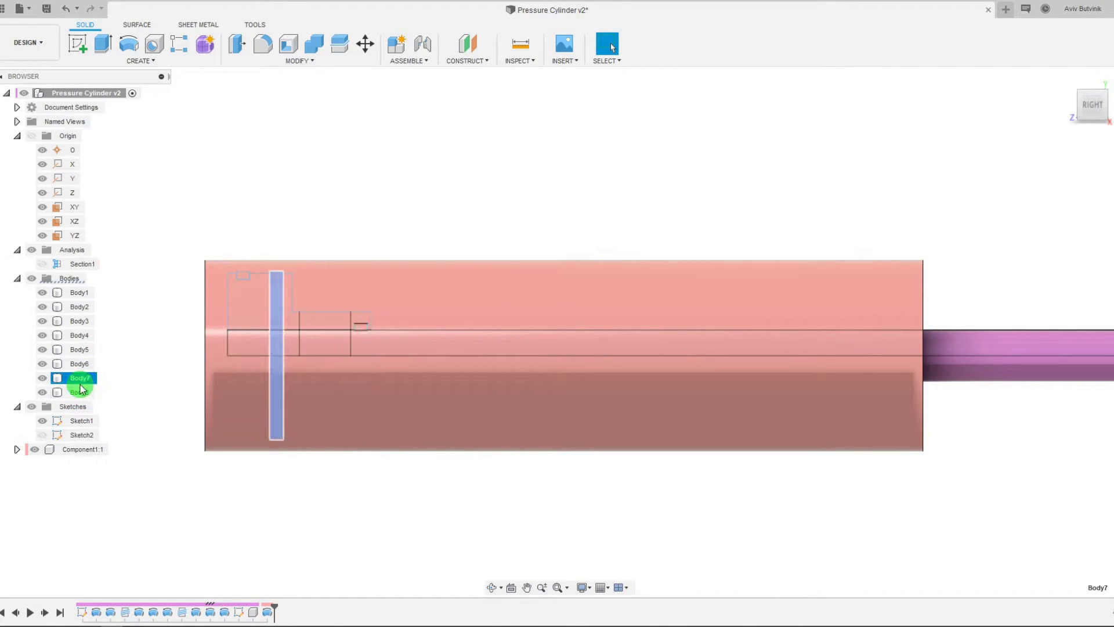
click(254, 25)
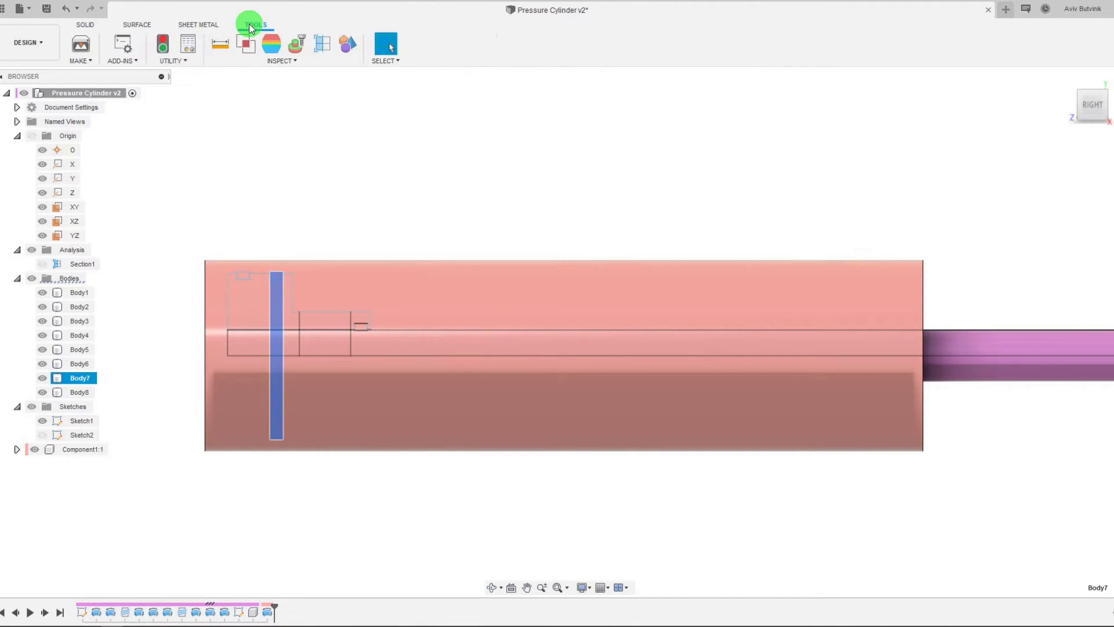
click(350, 41)
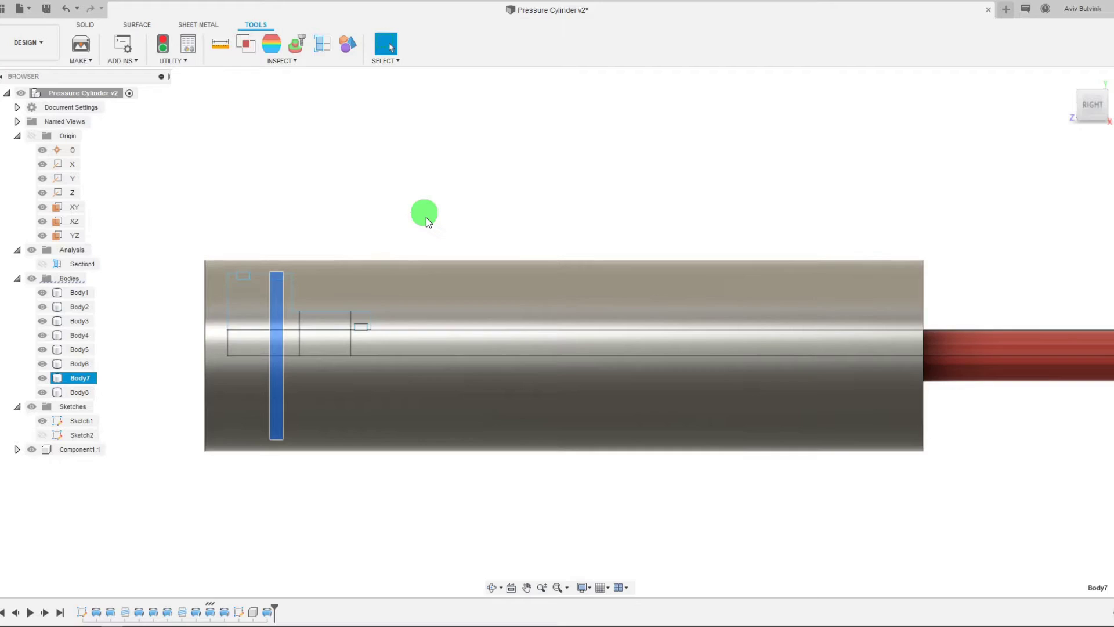
scroll(427, 217, down, 3)
click(427, 214)
scroll(427, 214, up, 2)
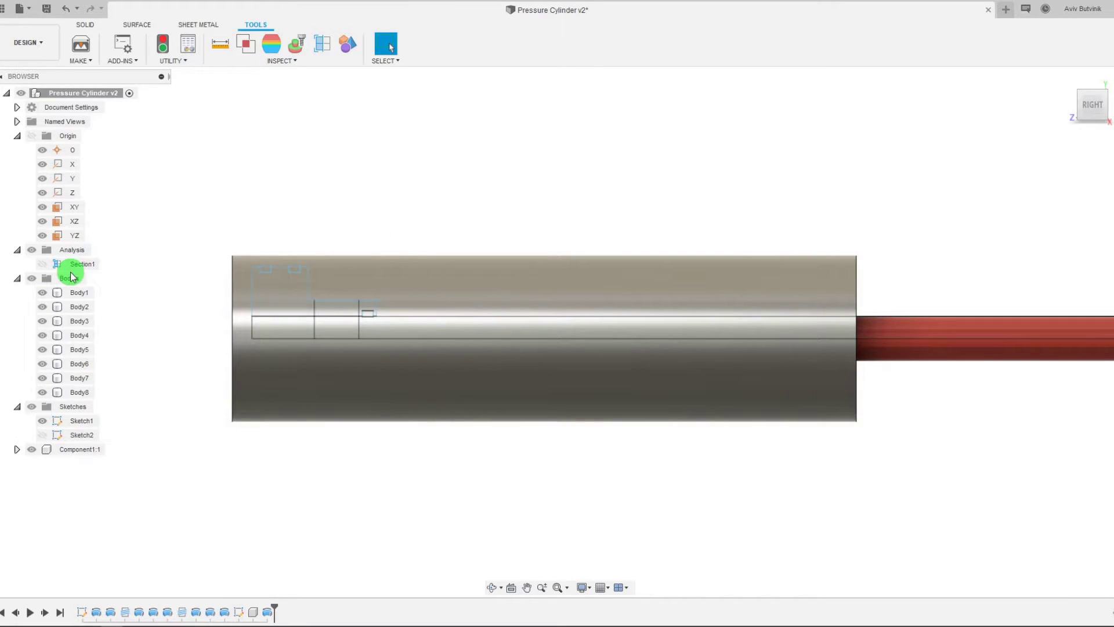
Step: Set Component1:1's opacity to 70%
click(73, 393)
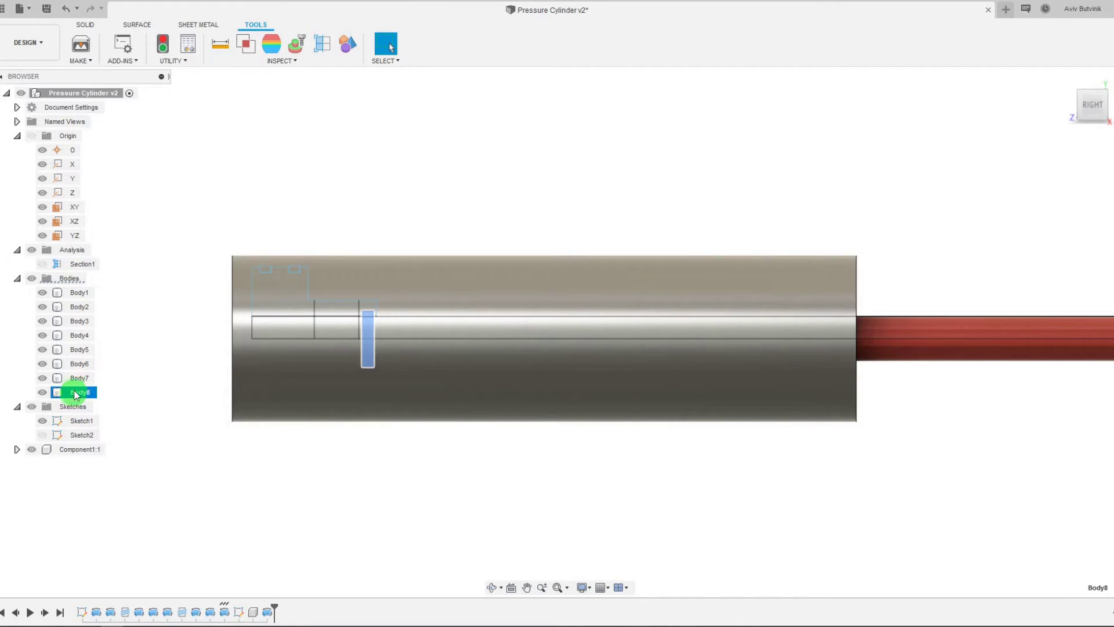
click(76, 379)
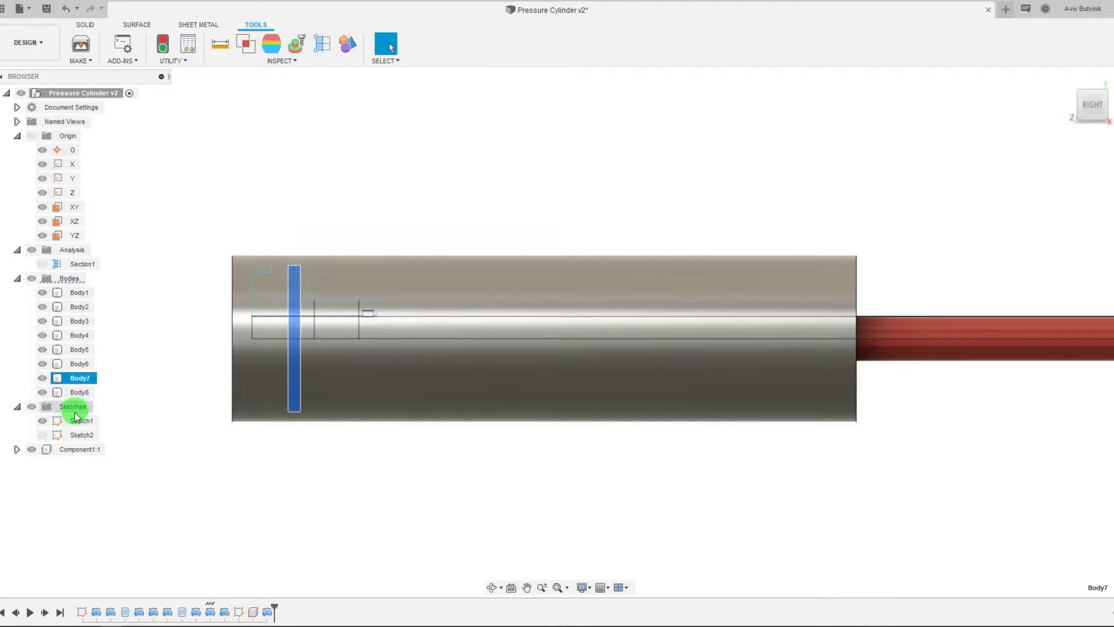
click(65, 450)
right_click(71, 453)
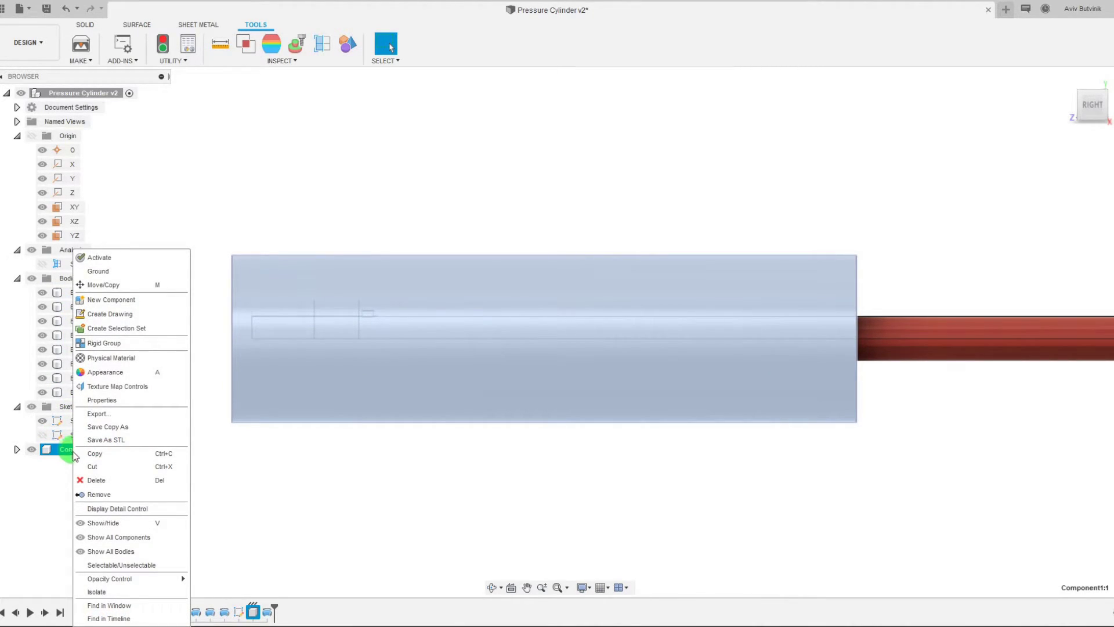
mouse_move(169, 578)
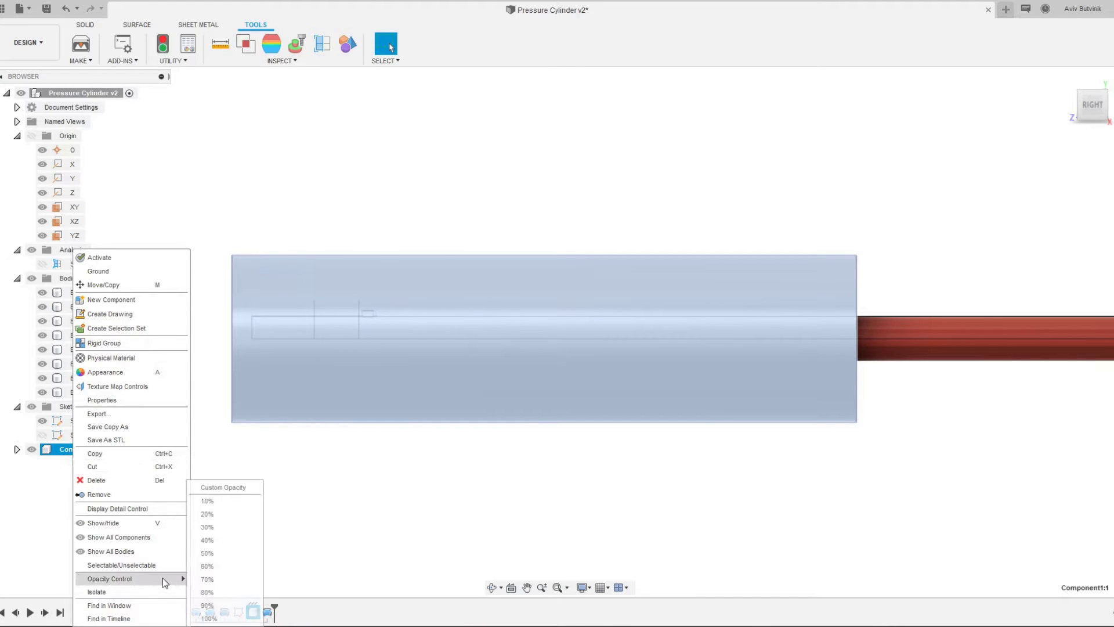
click(208, 580)
click(354, 500)
scroll(391, 493, down, 2)
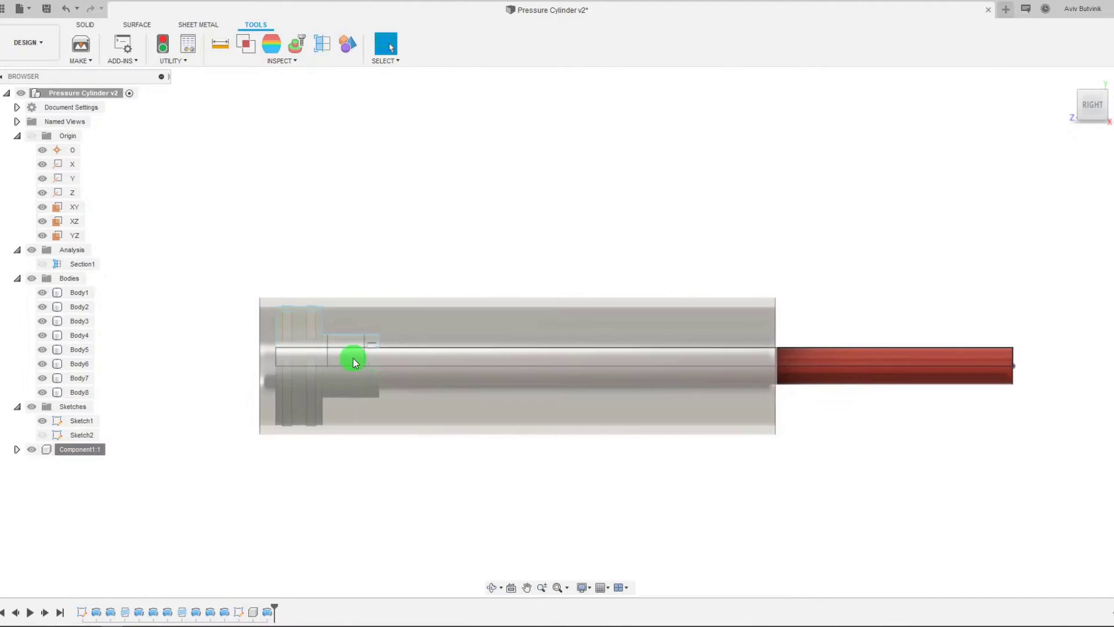
scroll(355, 363, up, 3)
scroll(438, 470, up, 2)
scroll(444, 492, down, 2)
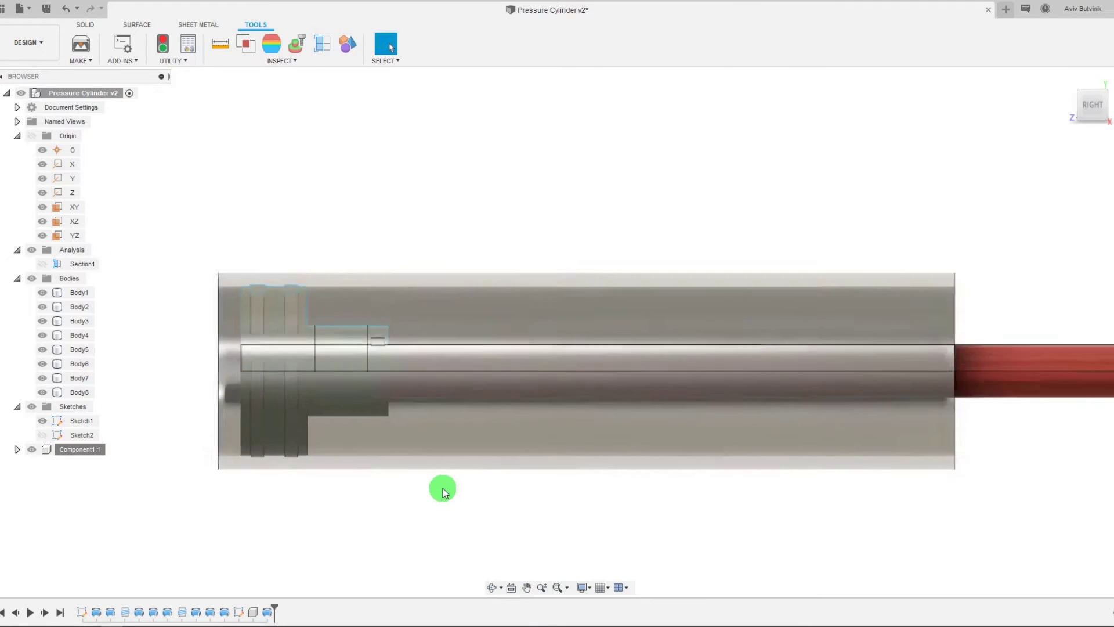
scroll(445, 492, down, 1)
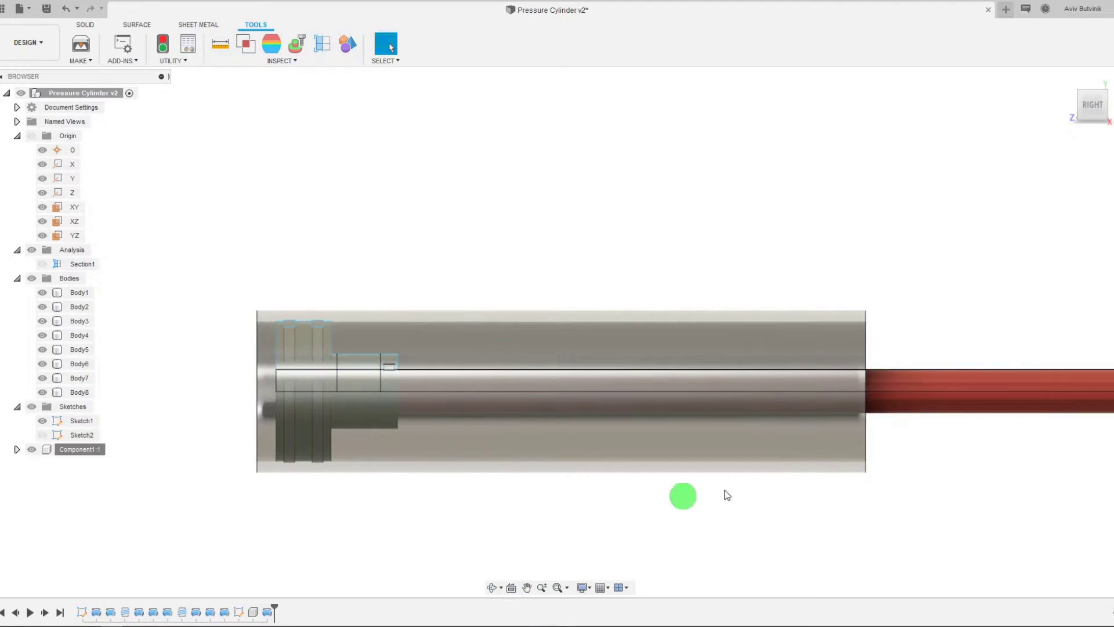
Step: Lower Component1:1's opacity further and return to the right side view
click(1106, 112)
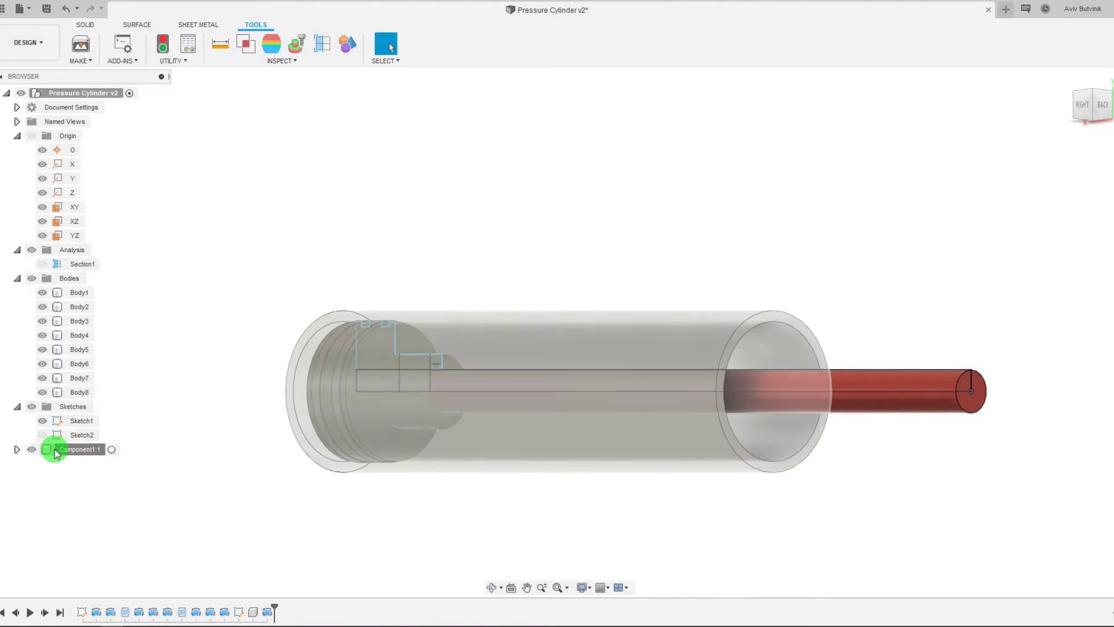
right_click(65, 451)
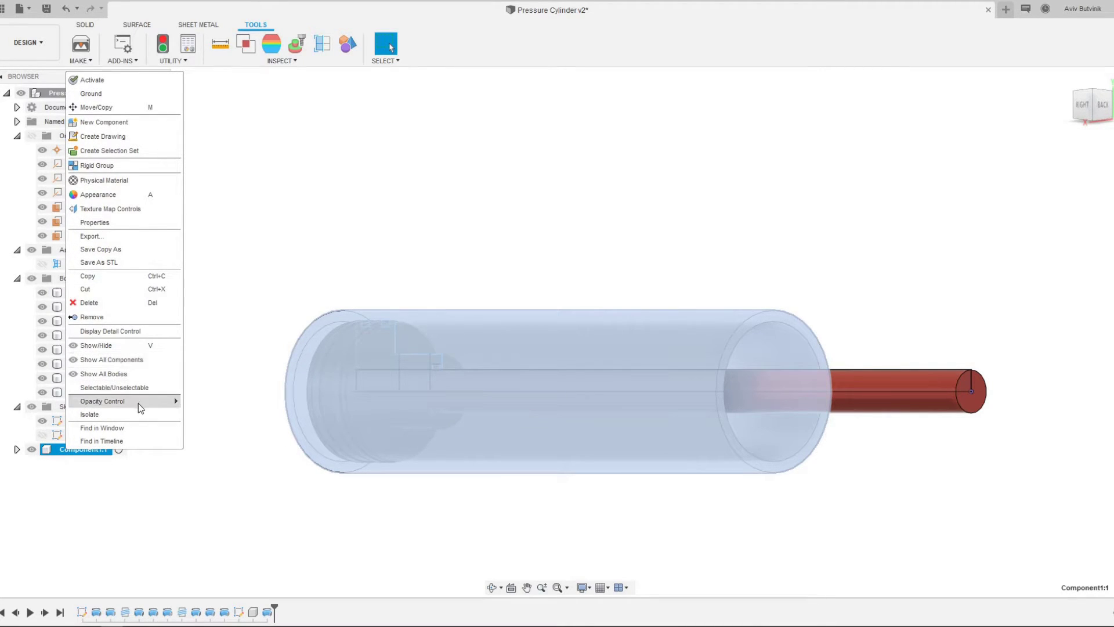
mouse_move(138, 401)
click(225, 427)
click(477, 499)
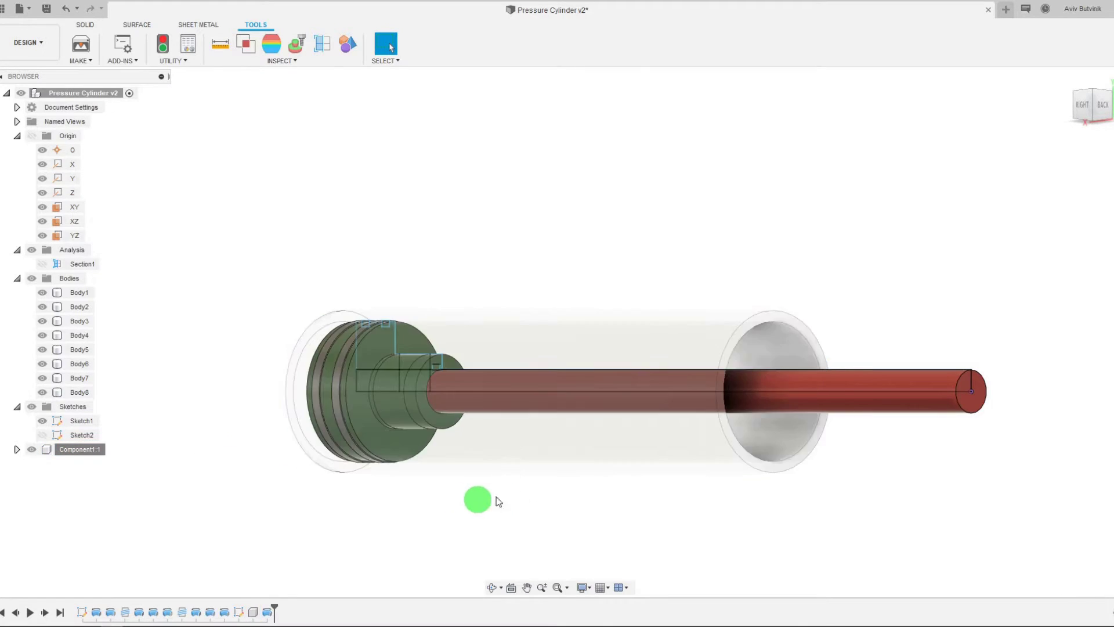
click(1082, 106)
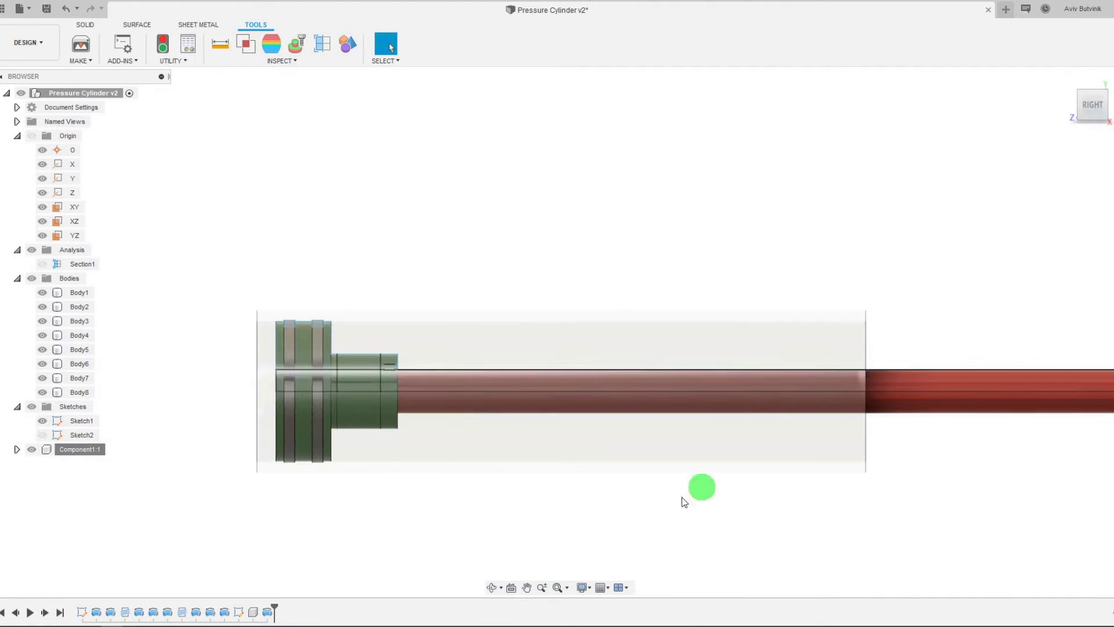
scroll(368, 333, up, 3)
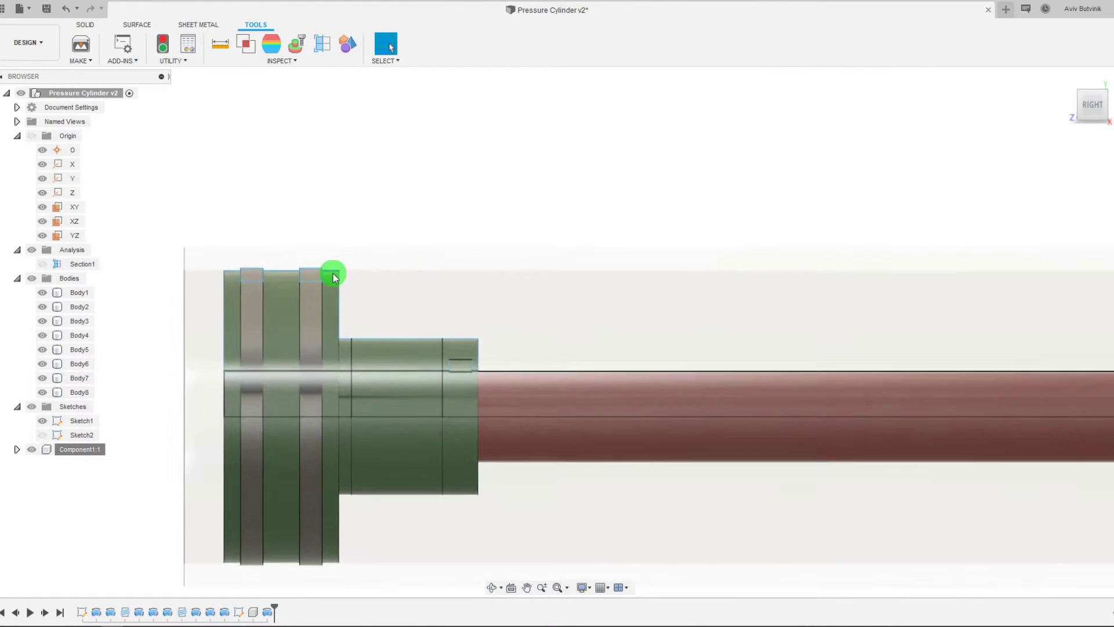
scroll(325, 281, down, 3)
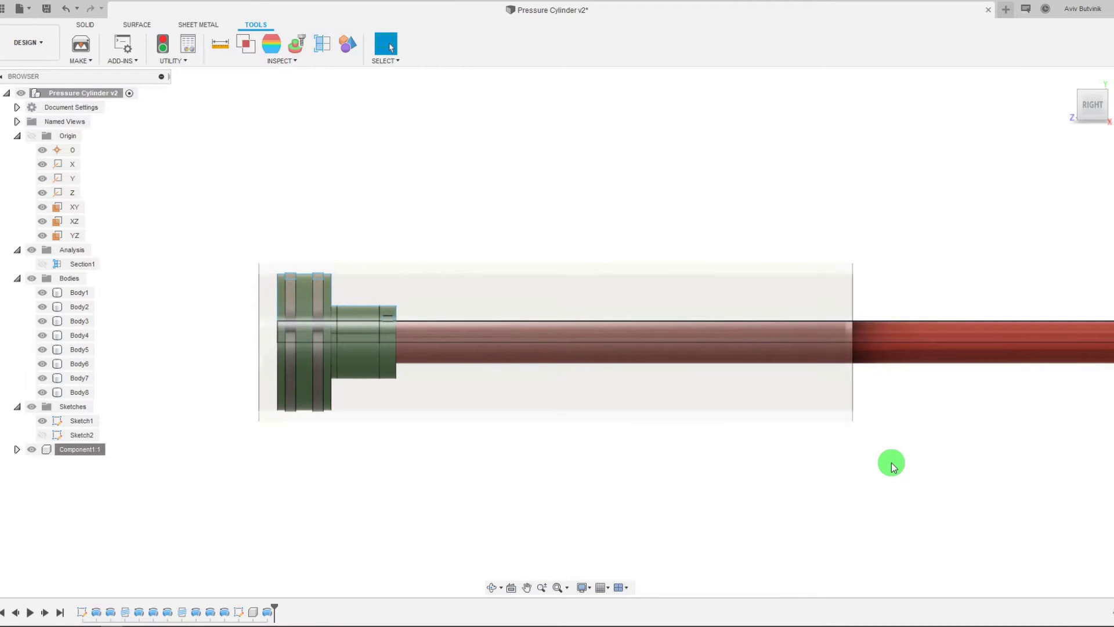
scroll(741, 411, down, 2)
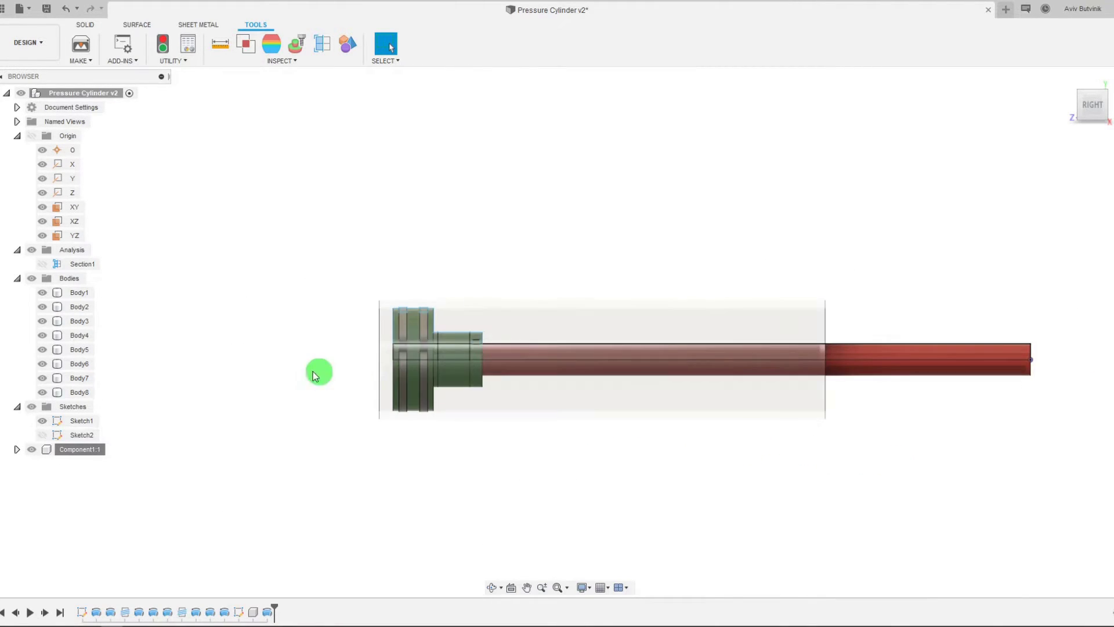
scroll(318, 373, up, 3)
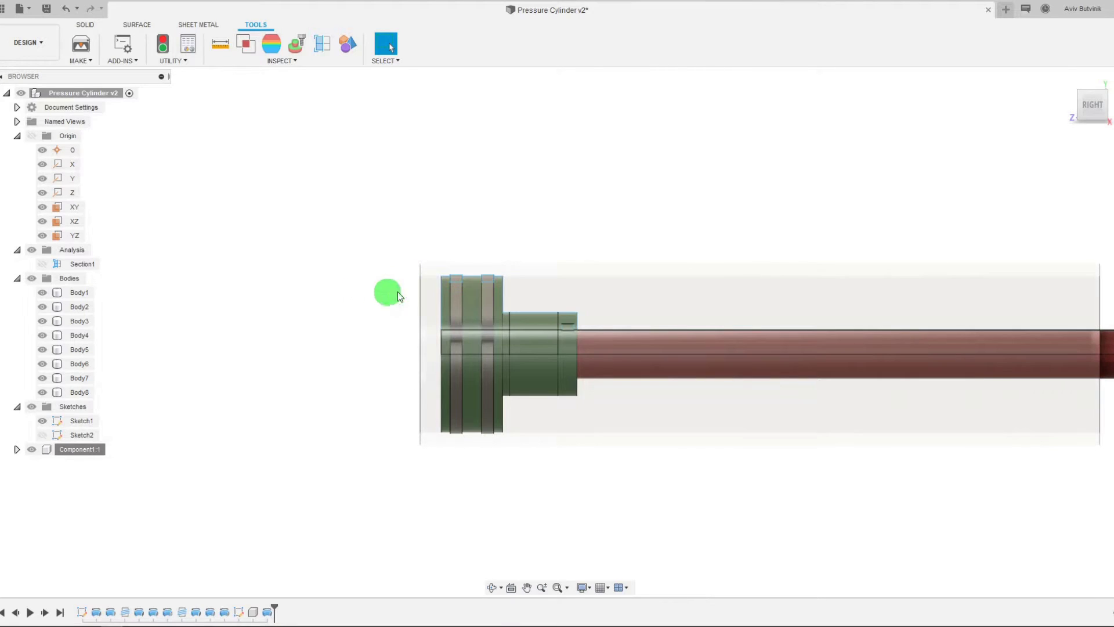
scroll(448, 264, up, 4)
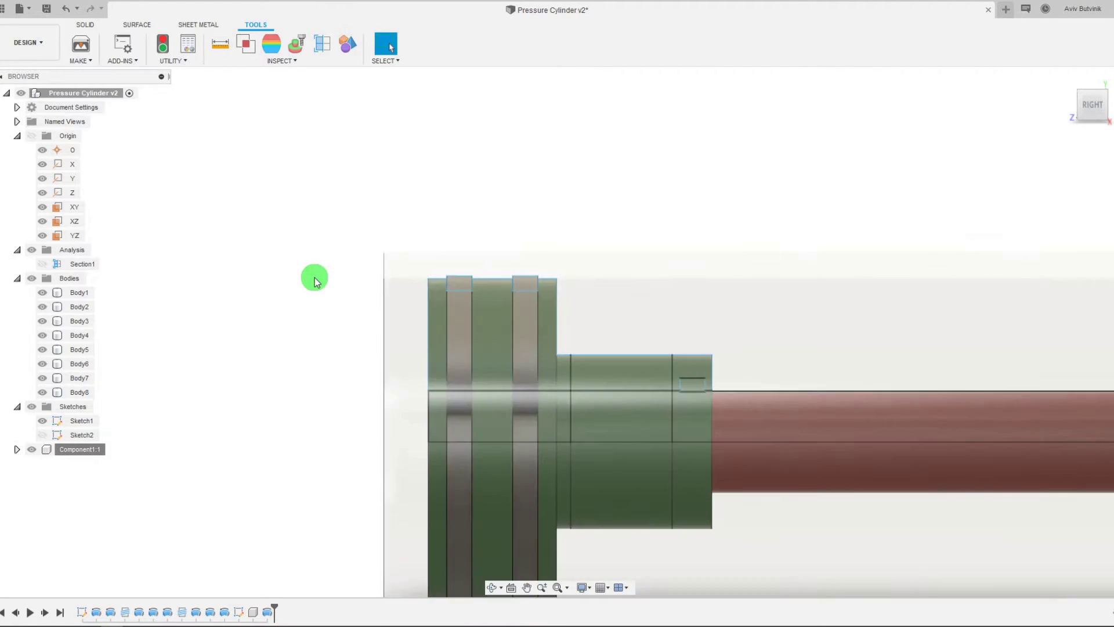
scroll(313, 273, down, 3)
scroll(400, 313, up, 3)
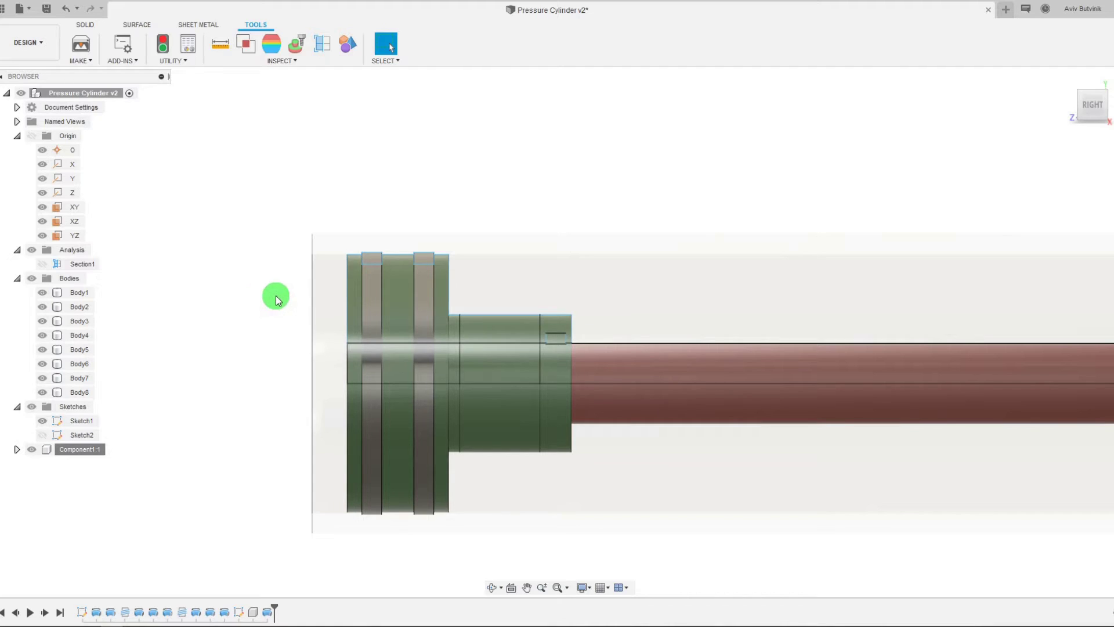
Step: Hide Component1:1 to reveal the coloured bodies inside
click(86, 25)
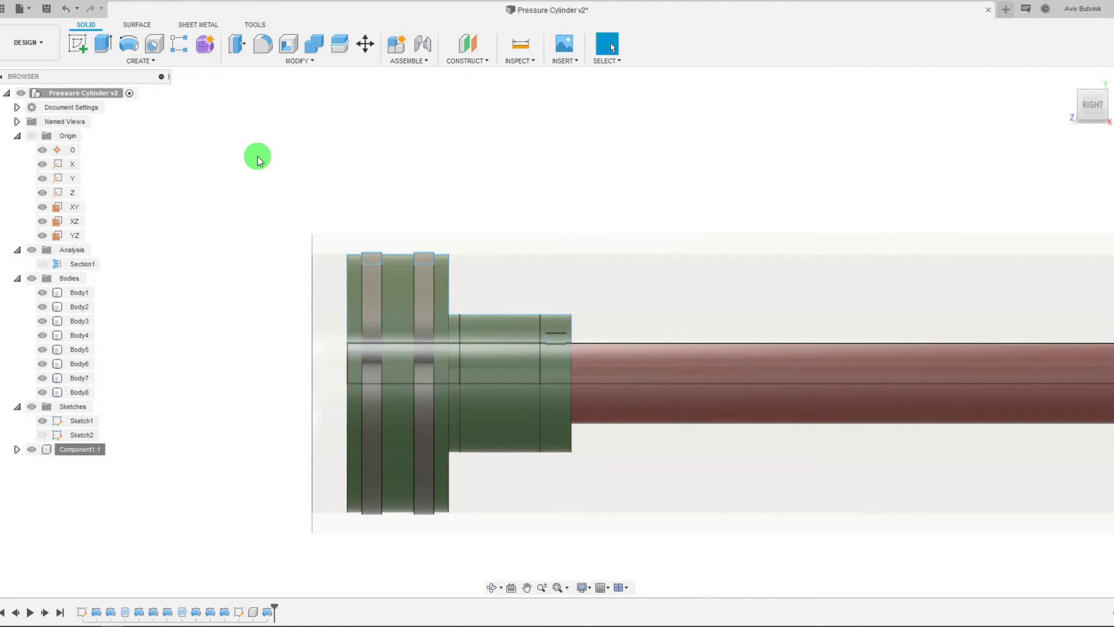
right_click(93, 449)
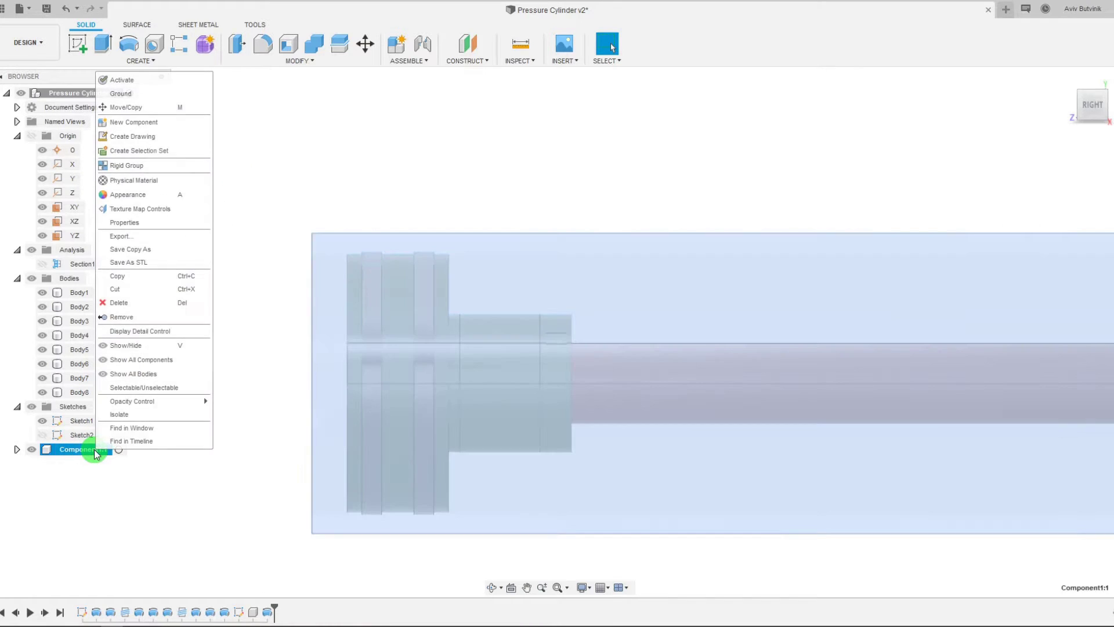
click(25, 450)
click(32, 449)
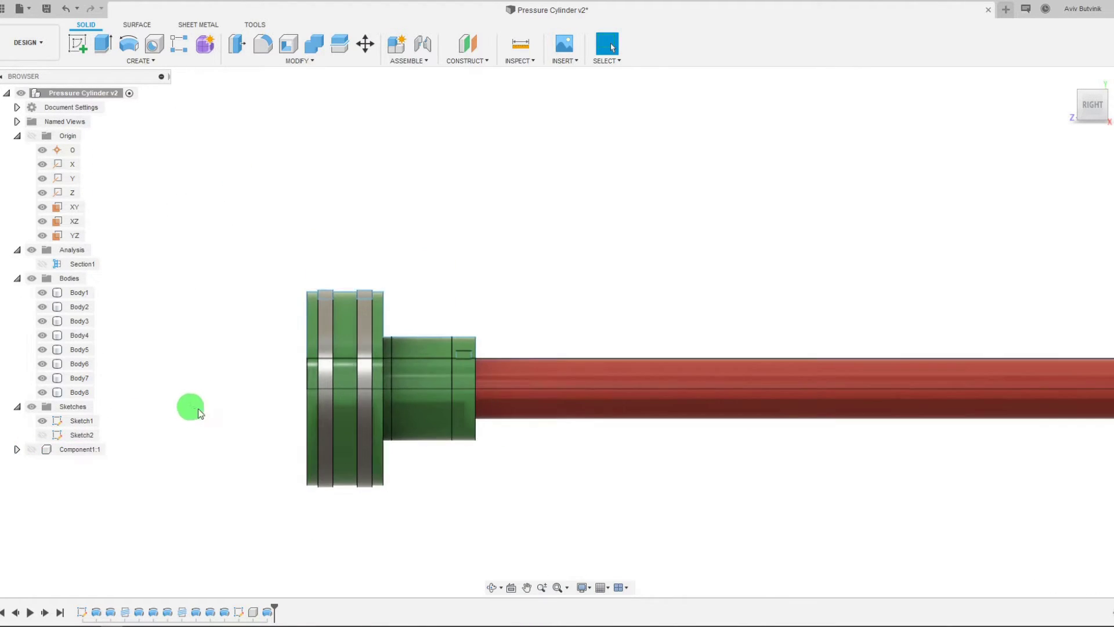
click(419, 412)
key(Escape)
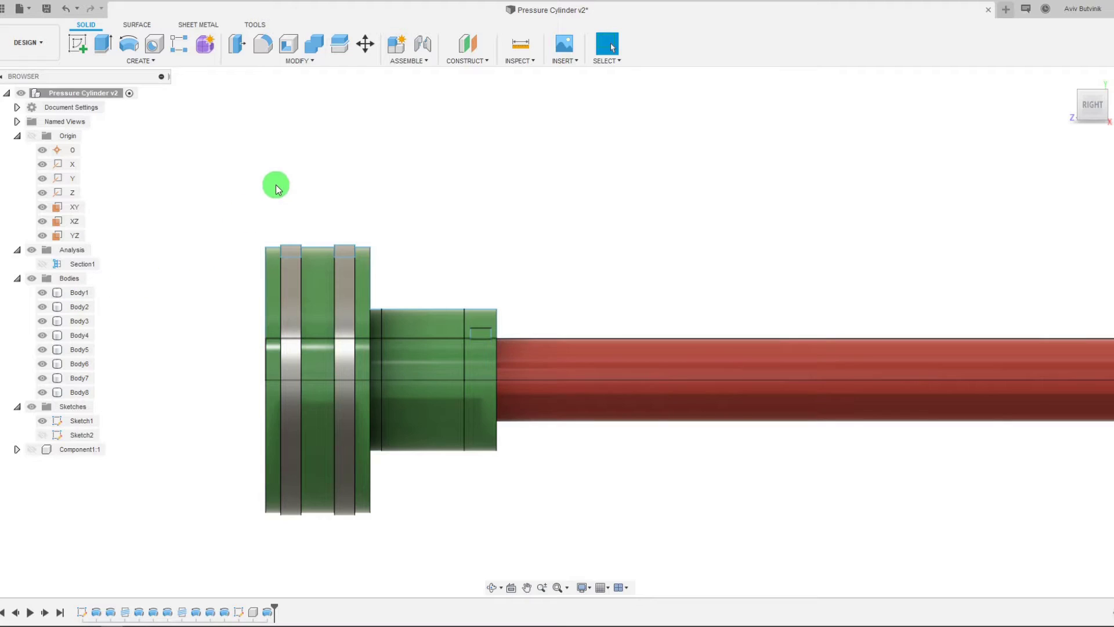
Step: Join Body4 and Body3 into the green housing Body5 with Combine
click(318, 43)
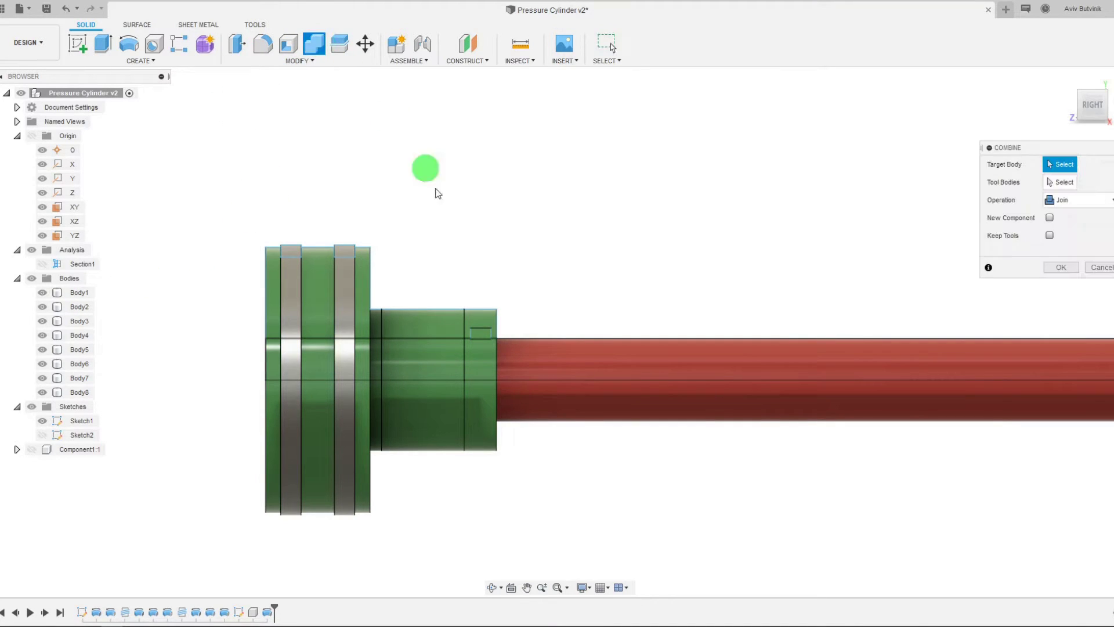
click(479, 317)
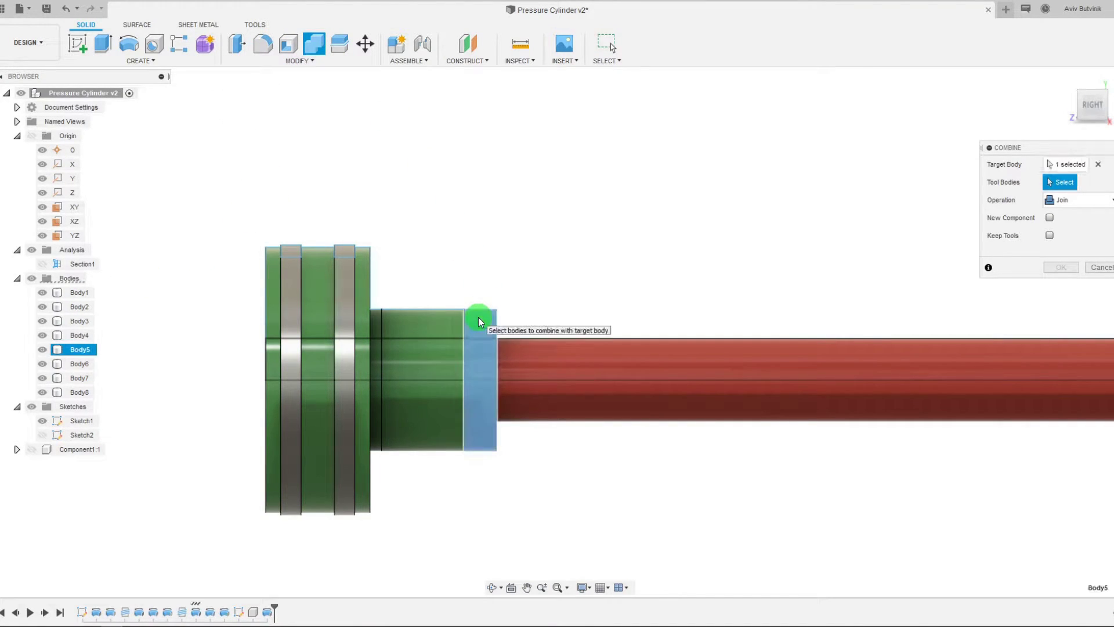
click(429, 329)
scroll(378, 338, up, 2)
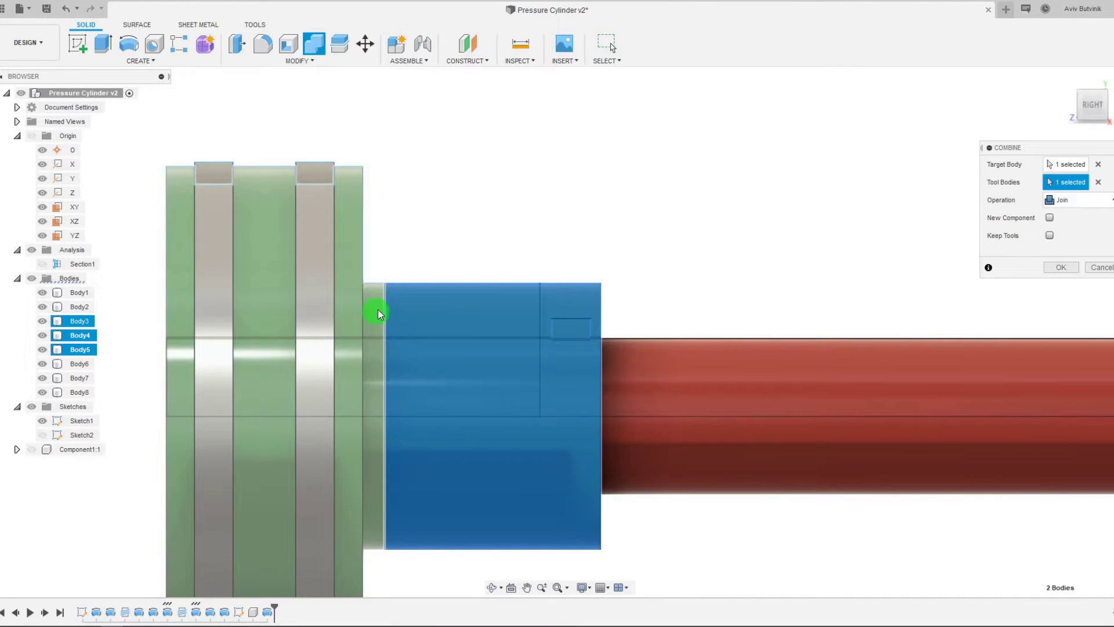
click(378, 309)
scroll(427, 231, down, 1)
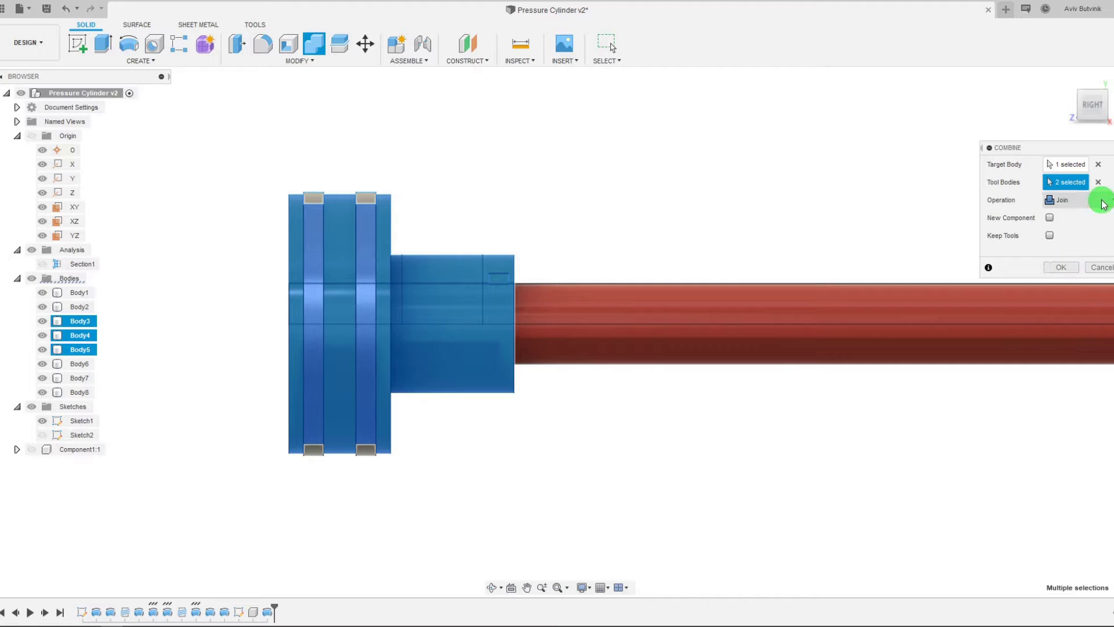
click(1079, 200)
click(1067, 264)
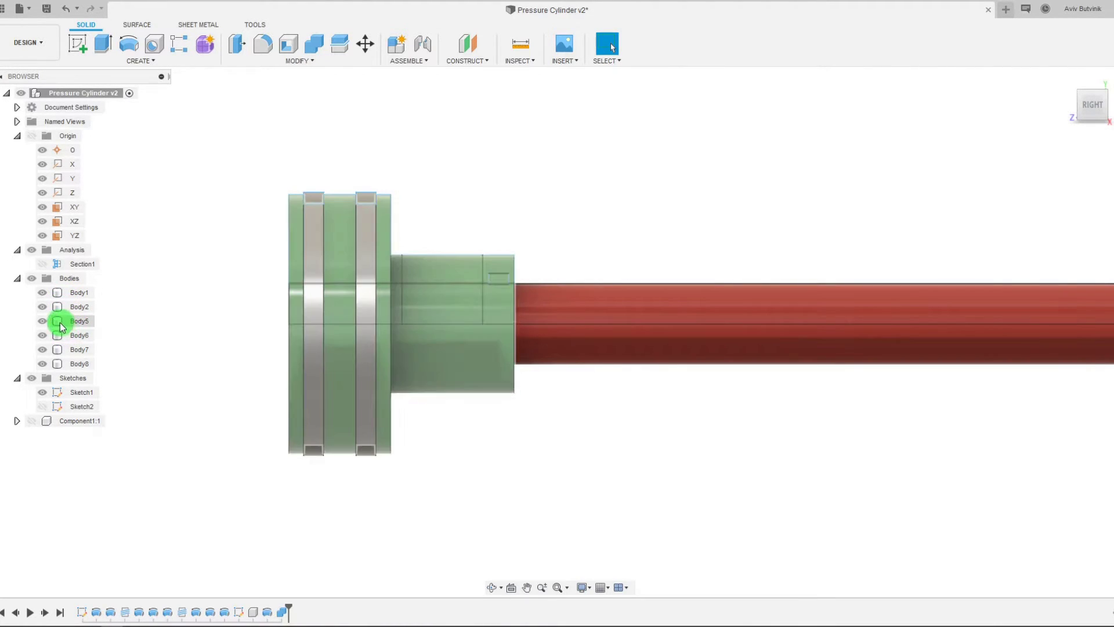
Step: Hide the housing and join the threaded section Body2 onto the red rod Body1
click(43, 321)
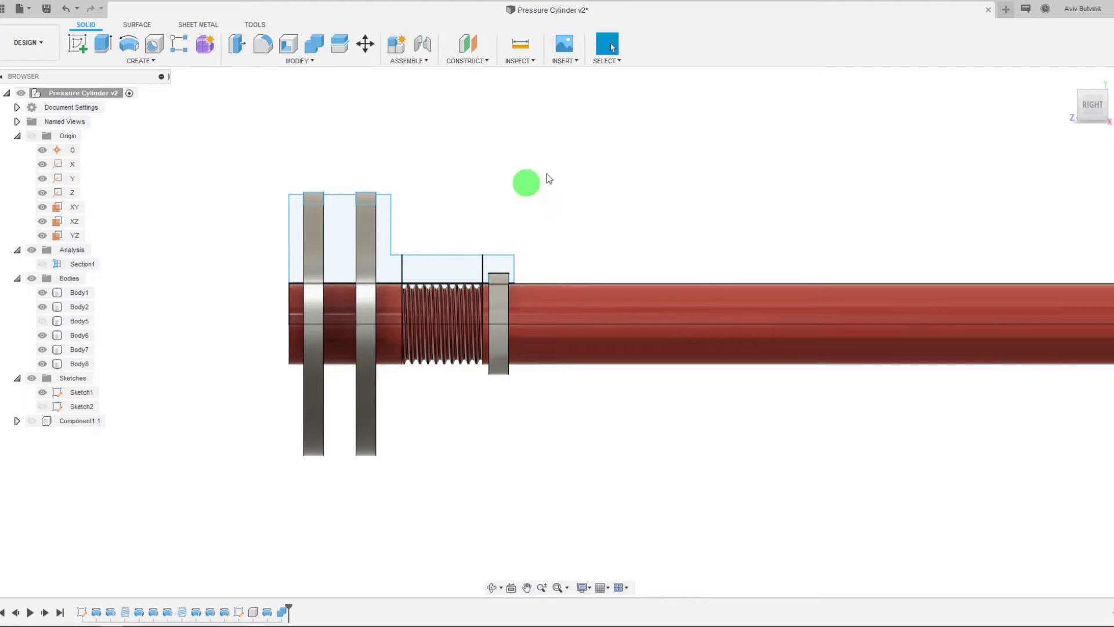
click(524, 311)
scroll(524, 311, up, 3)
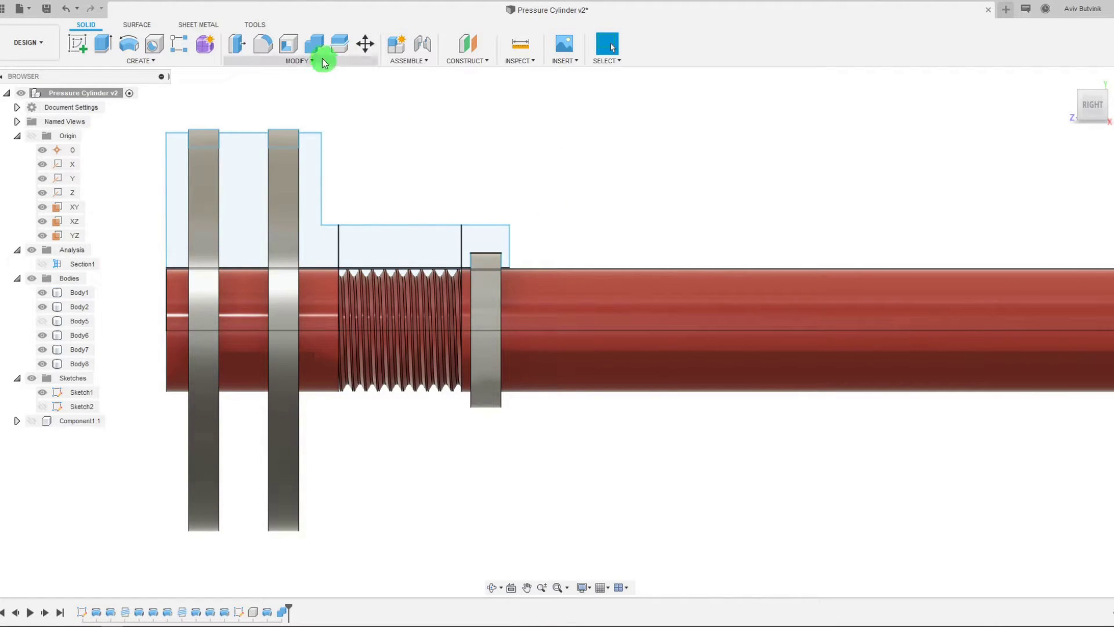
click(317, 45)
click(579, 294)
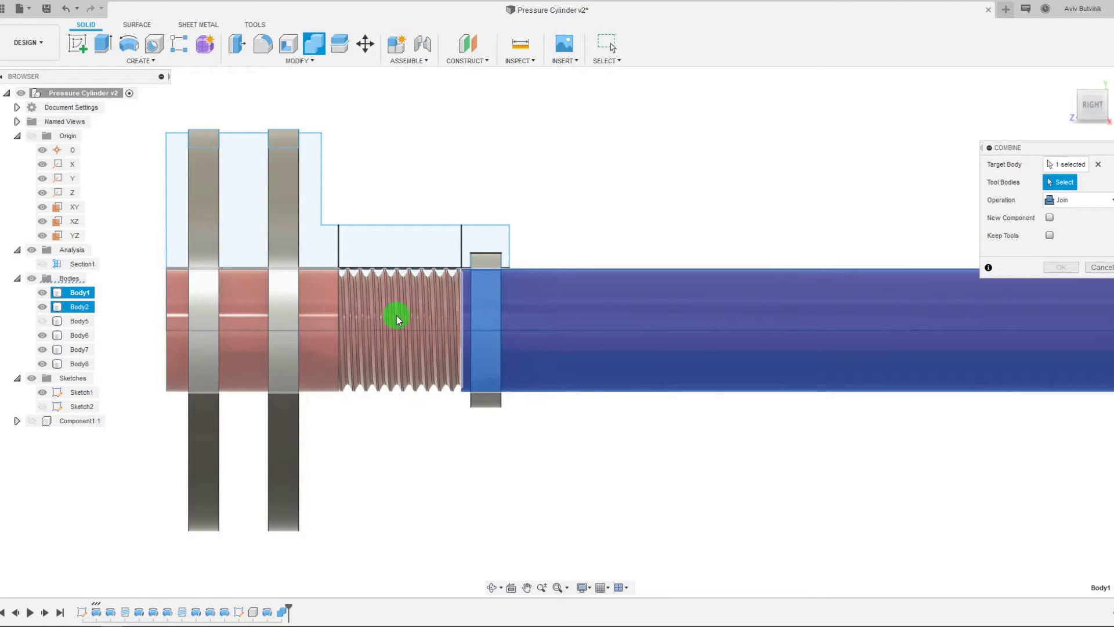
click(395, 315)
scroll(713, 242, down, 2)
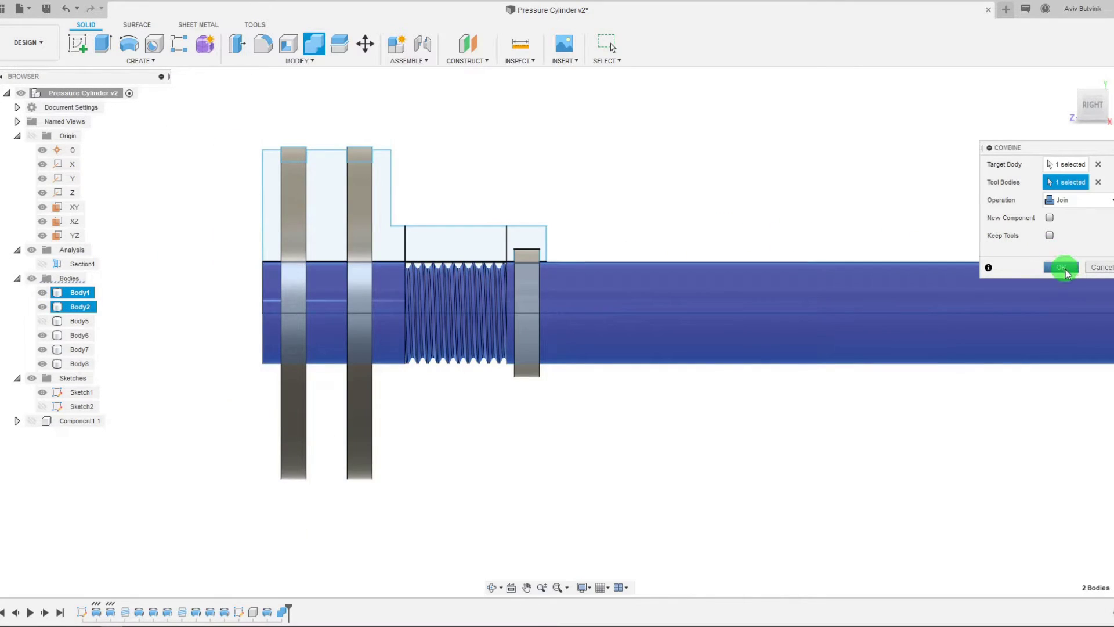
click(1062, 267)
click(51, 307)
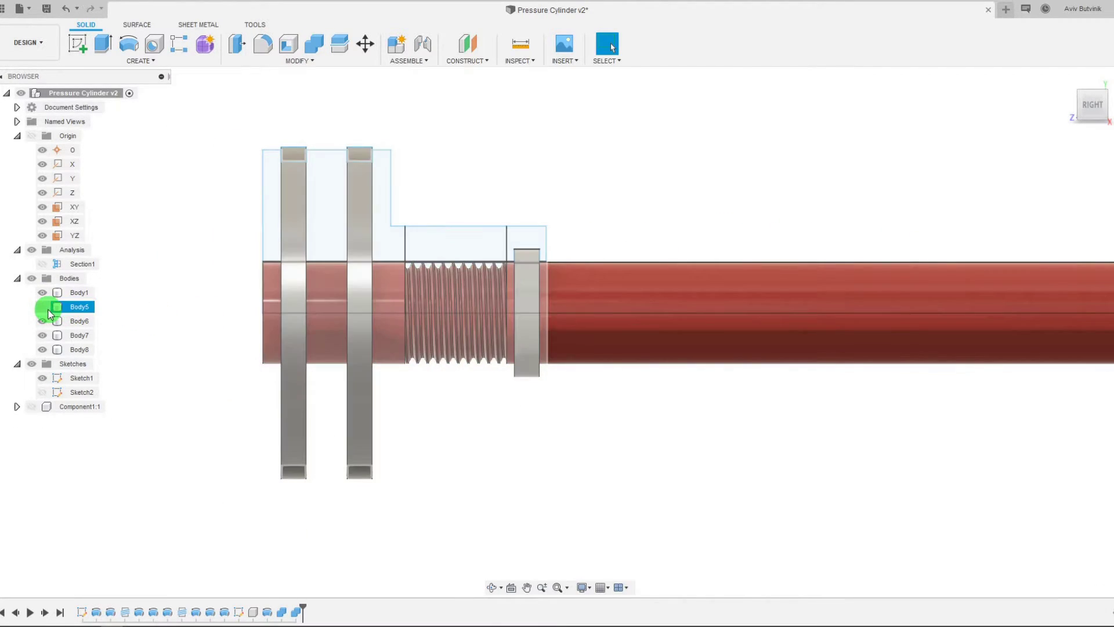
Step: Select Body1, Body8 and Body7 on the model to identify them
click(462, 358)
scroll(482, 362, down, 2)
click(525, 348)
scroll(377, 371, down, 2)
click(384, 376)
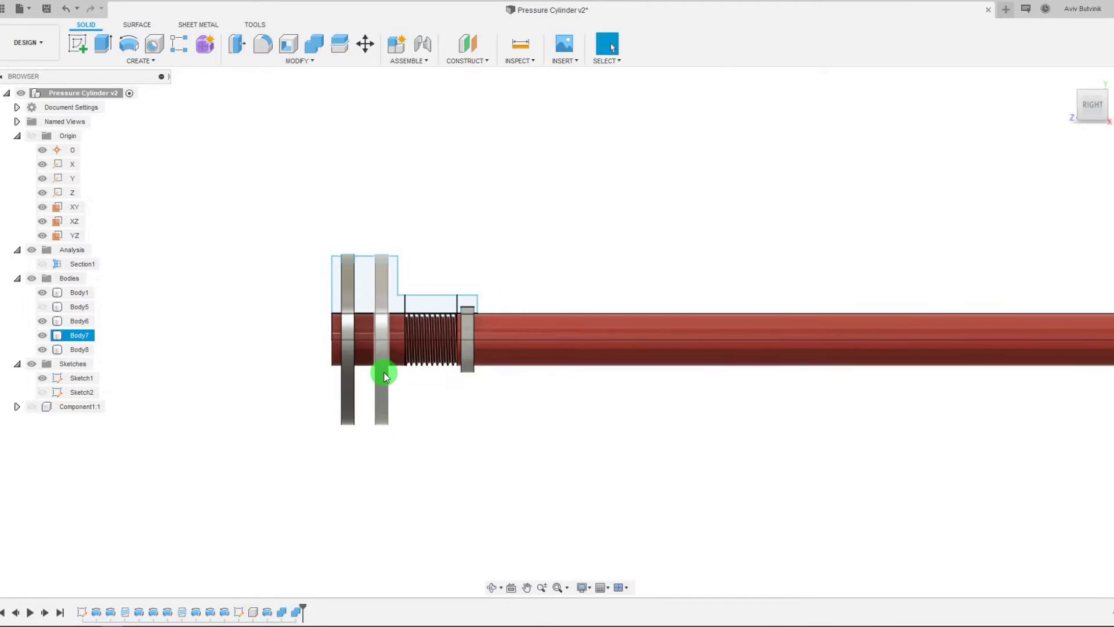
scroll(384, 372, up, 2)
click(483, 236)
scroll(260, 297, up, 1)
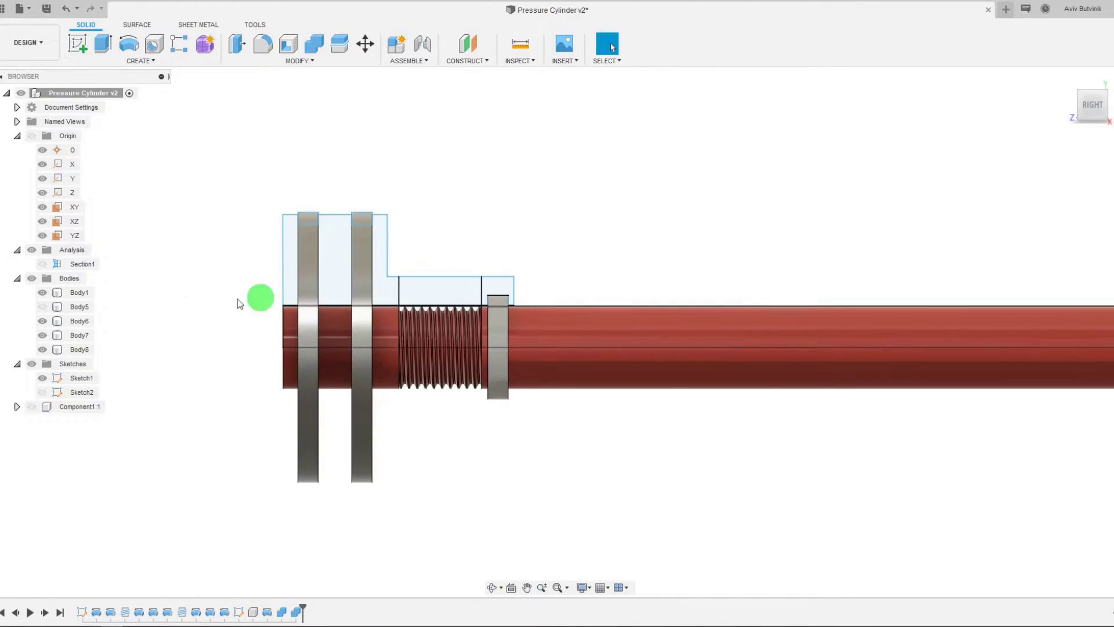
Step: Select Body1 and Body5–Body8 in the browser to identify rod, housing, rings and nut
click(78, 295)
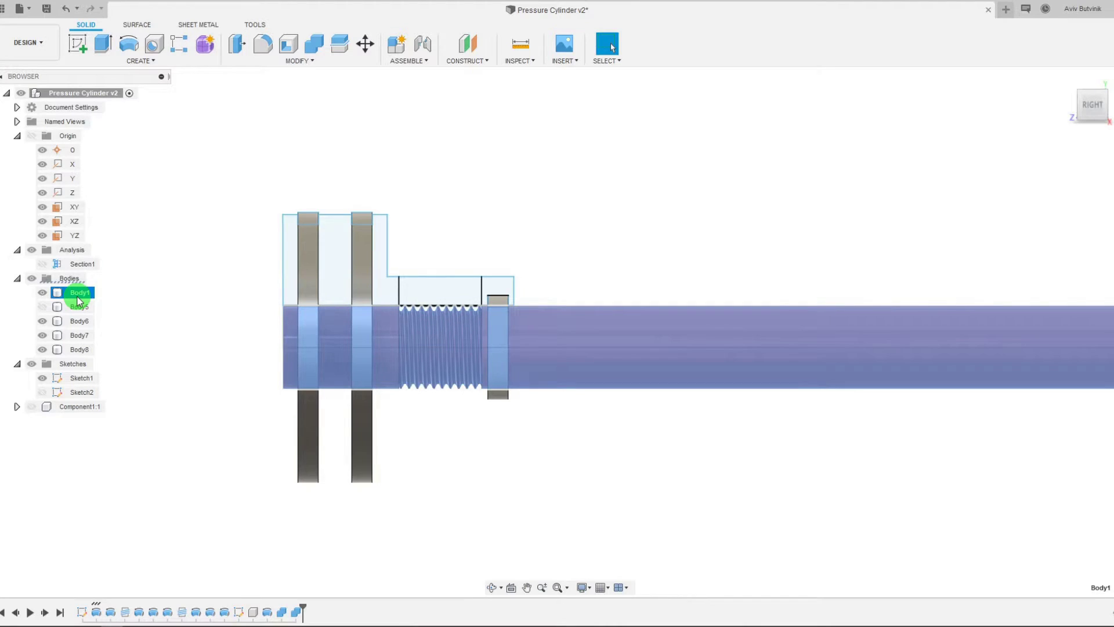
click(79, 308)
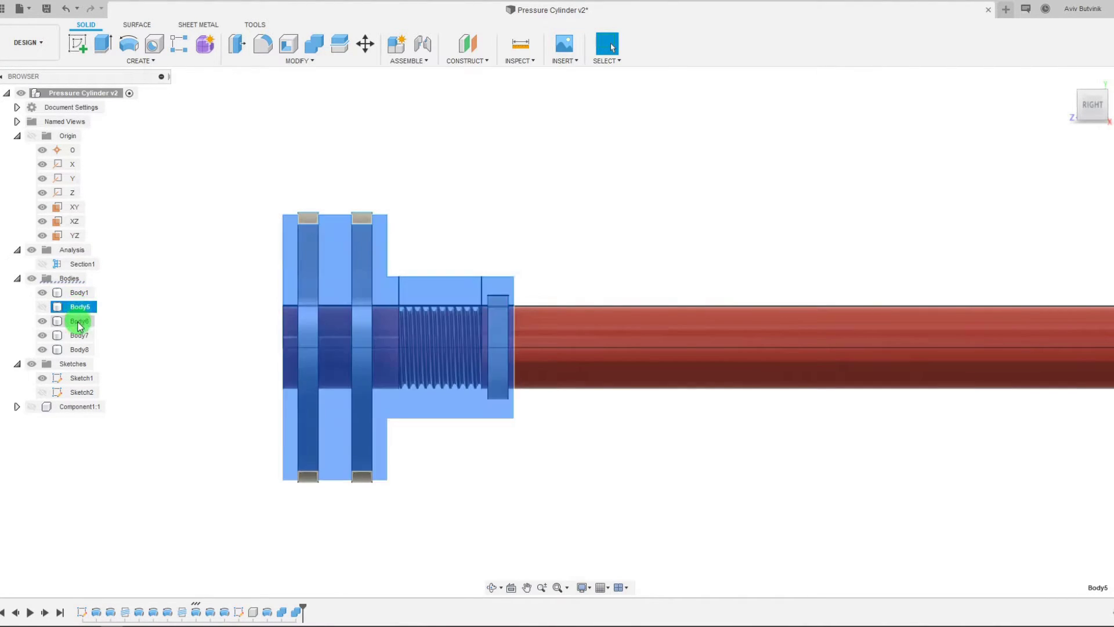
click(78, 322)
click(78, 336)
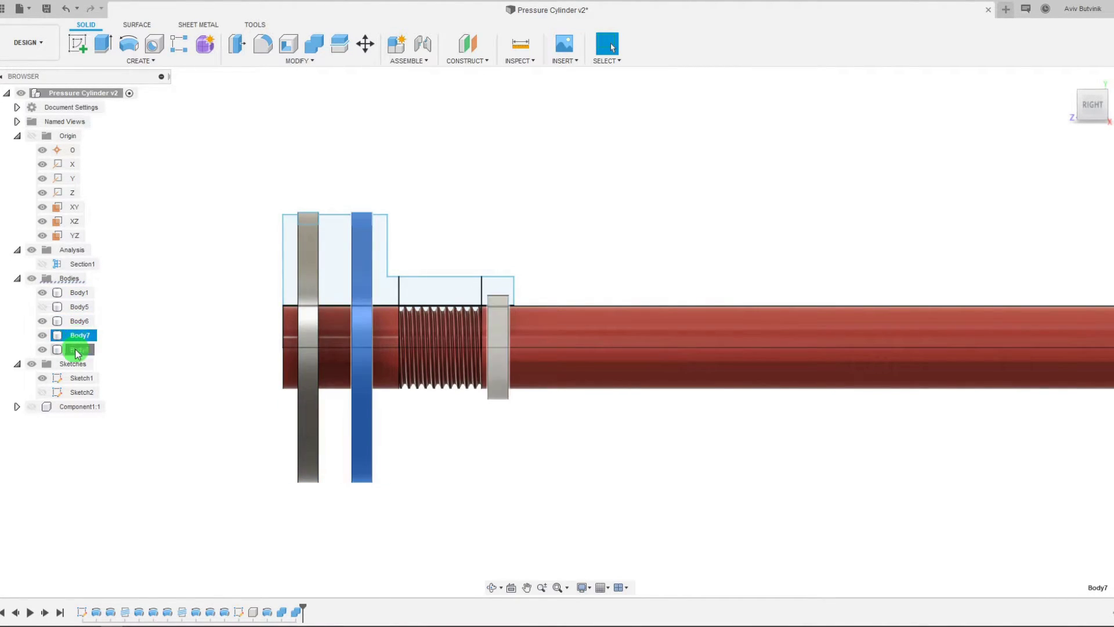
click(78, 349)
click(214, 357)
Step: Show the green housing Body5 again and orbit the model into perspective
click(43, 307)
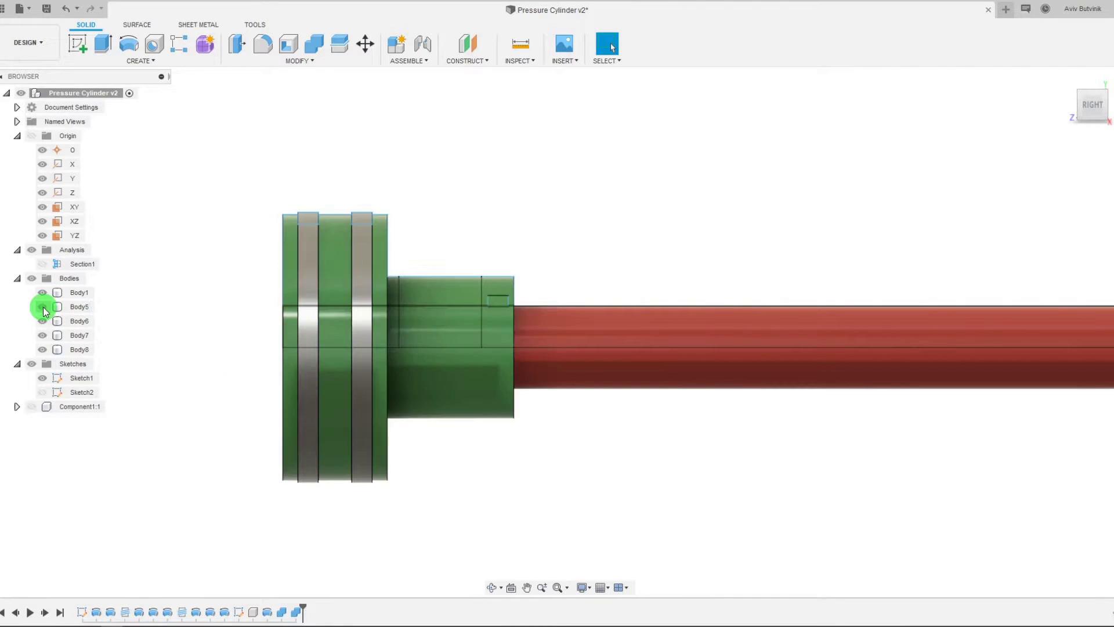
scroll(244, 328, down, 2)
scroll(203, 327, up, 3)
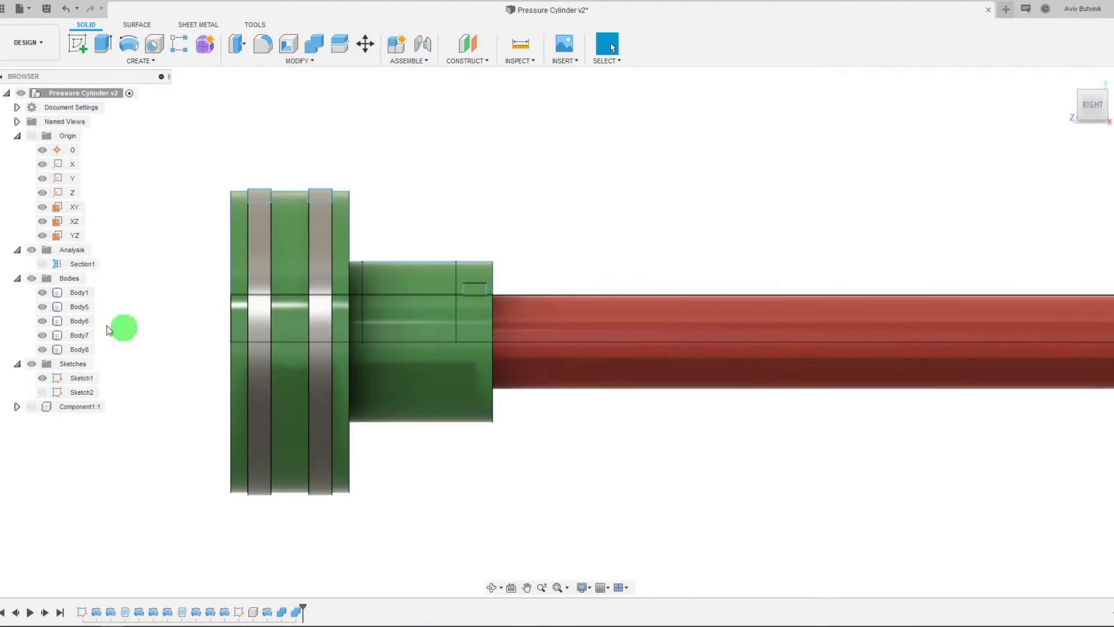
click(42, 306)
scroll(198, 336, up, 2)
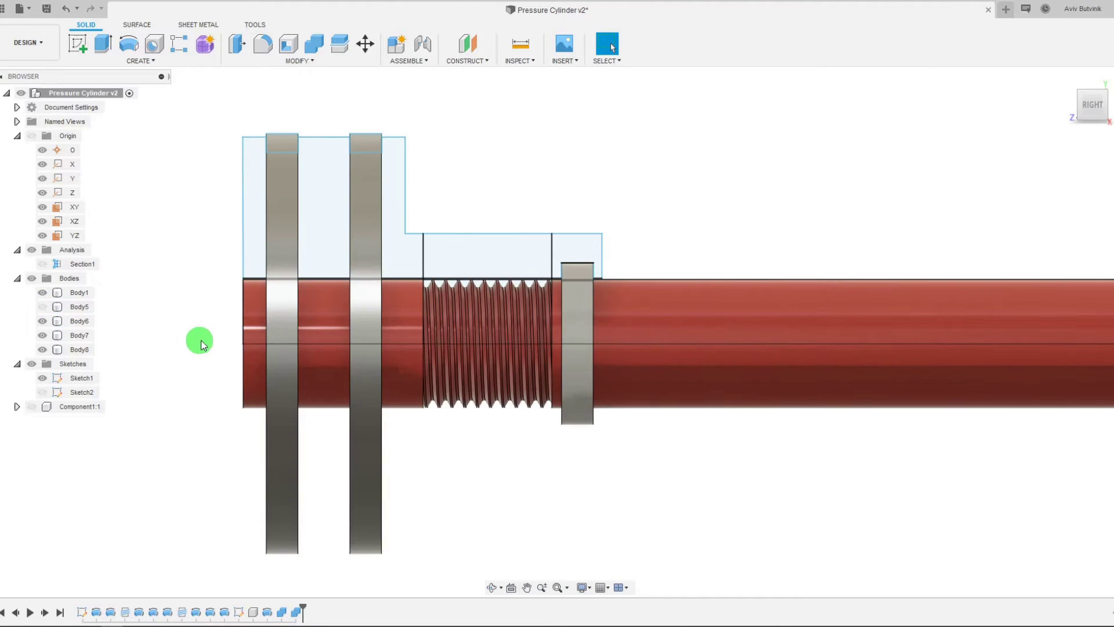
click(491, 588)
drag(522, 476, 487, 471)
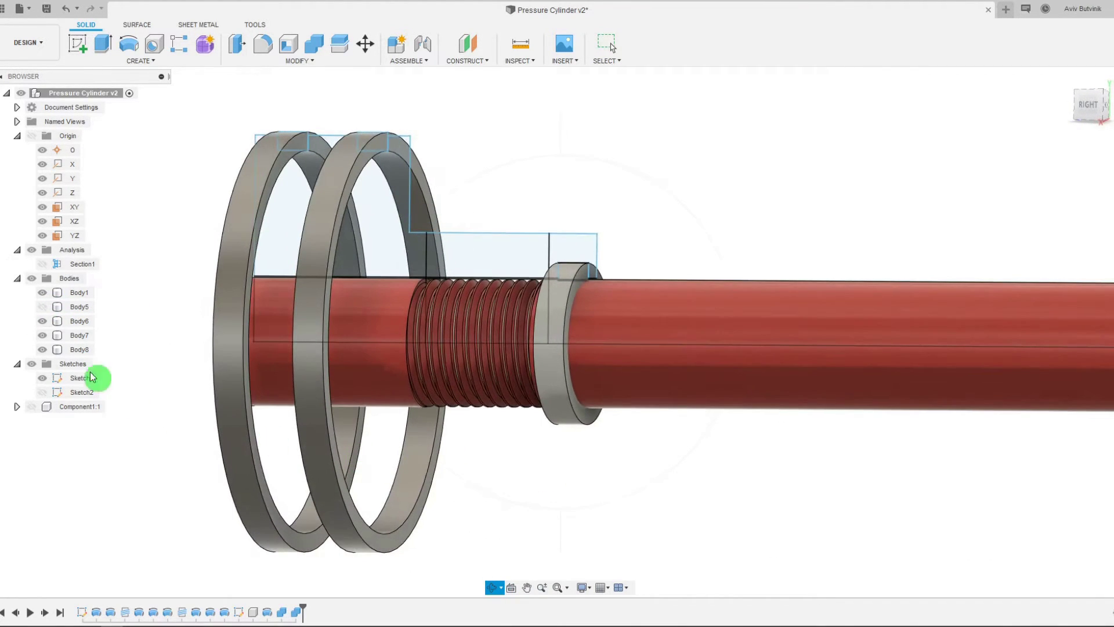
click(42, 306)
drag(443, 358, 526, 374)
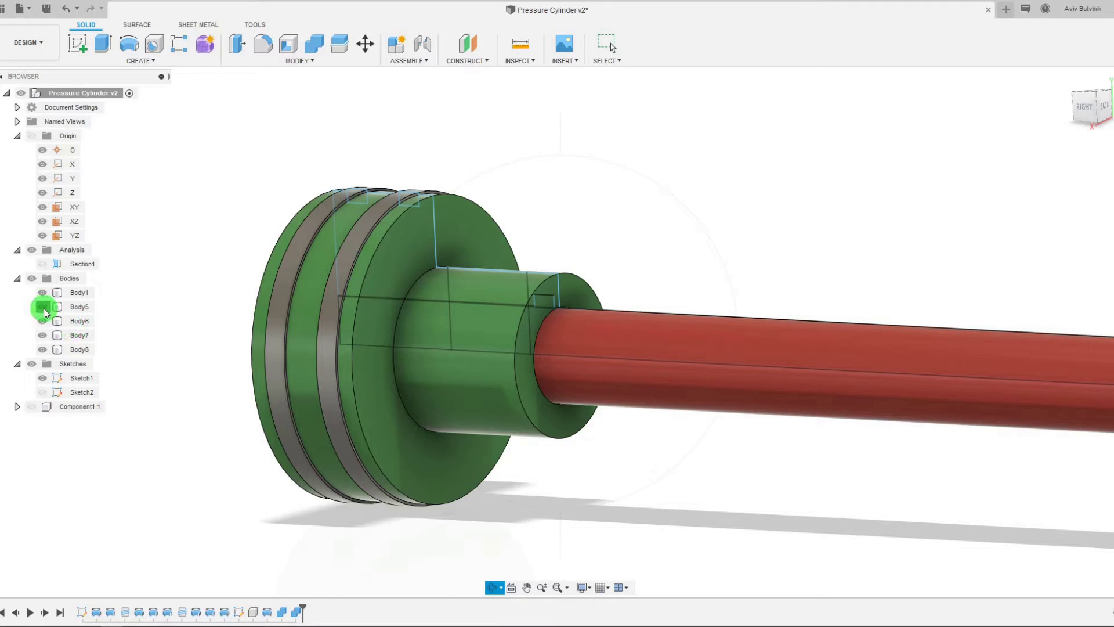
Step: Toggle visibility of the housing, rod and Body1 to inspect the bore and flange
click(43, 307)
click(43, 306)
click(42, 292)
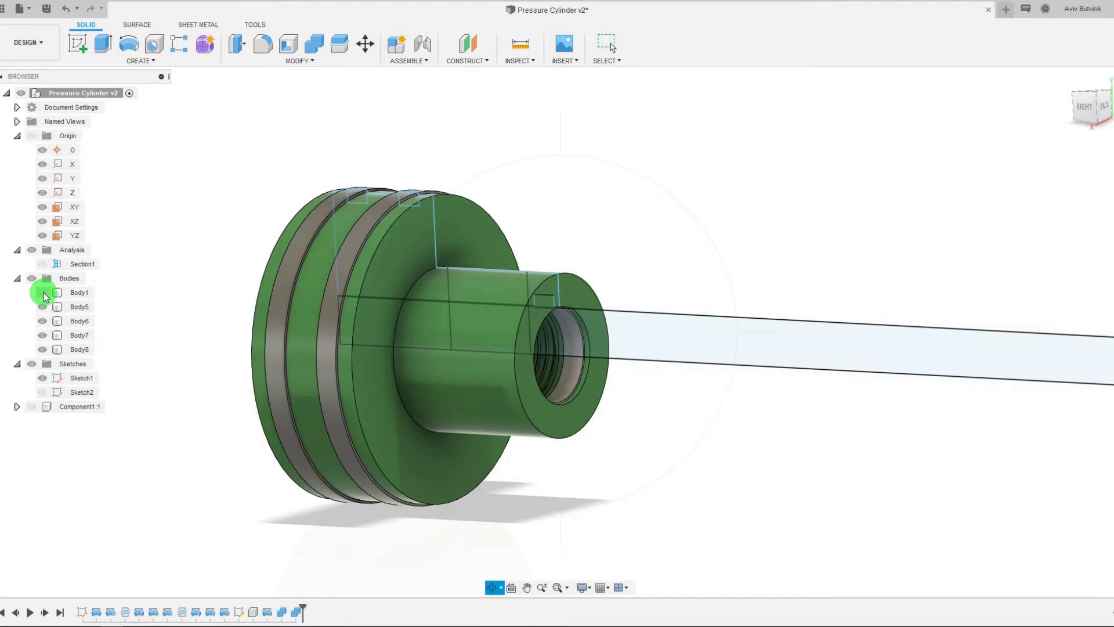
drag(509, 387, 600, 415)
scroll(600, 415, up, 5)
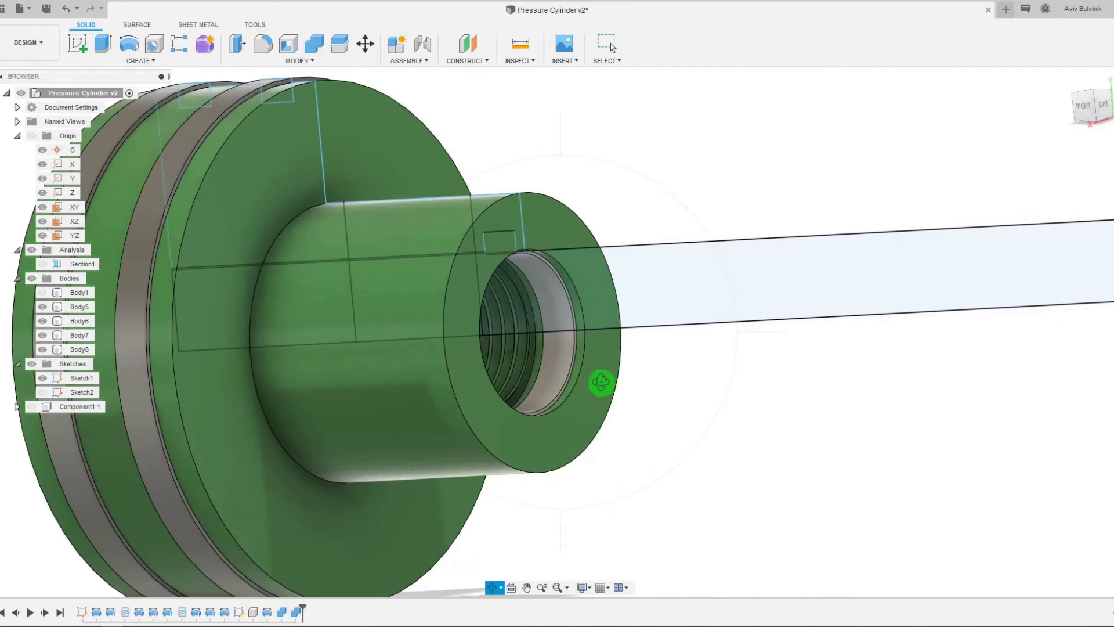
drag(587, 359, 567, 380)
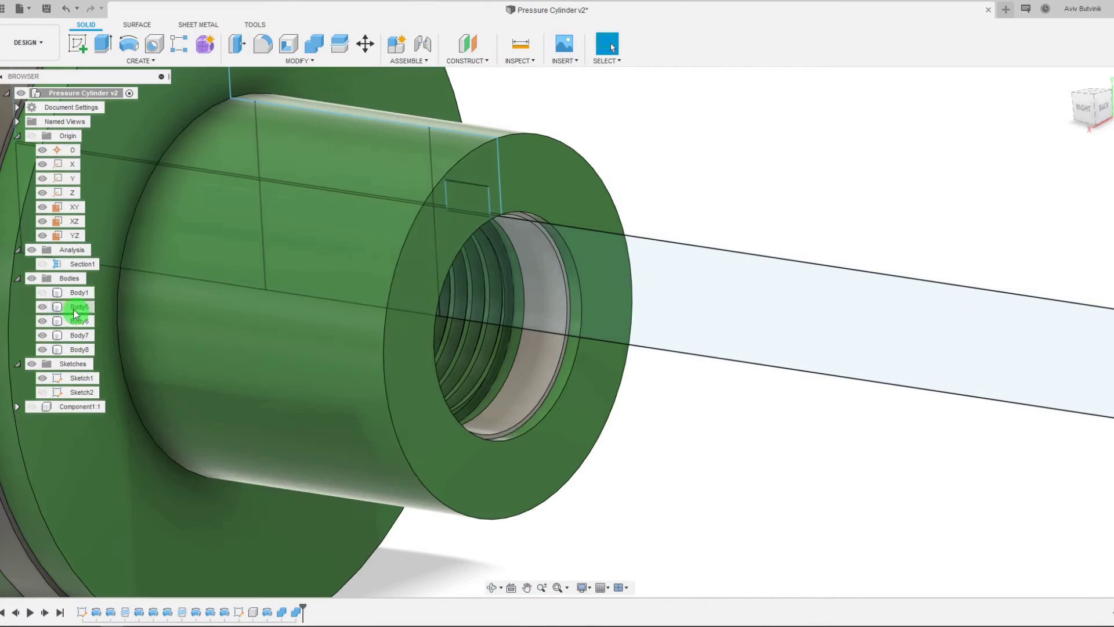
click(48, 295)
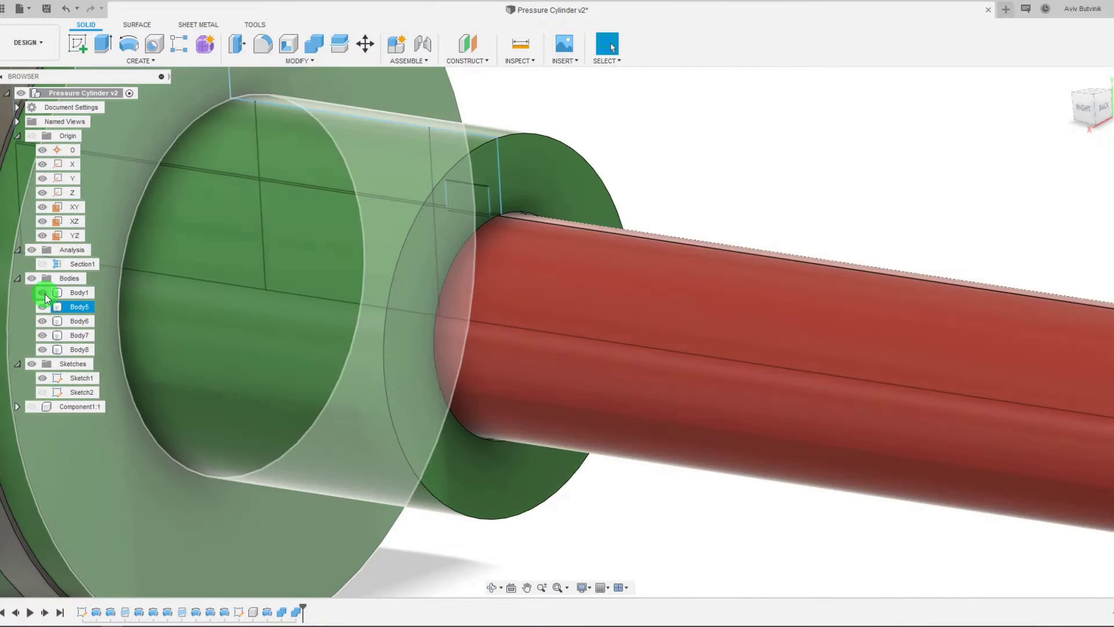
click(42, 292)
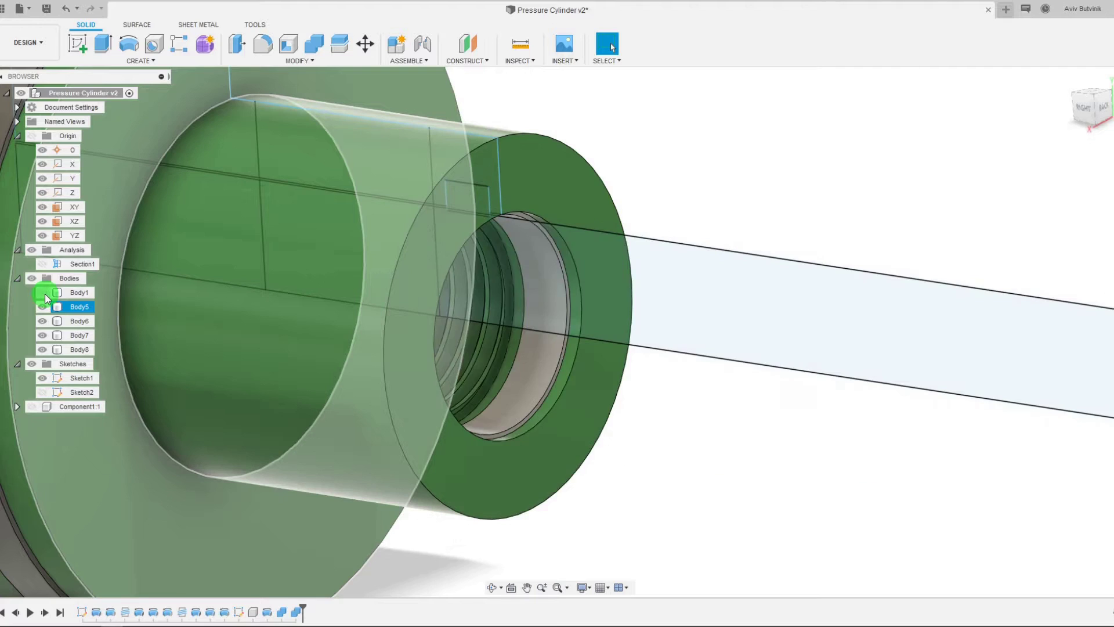
shift+middle_drag(523, 334, 690, 419)
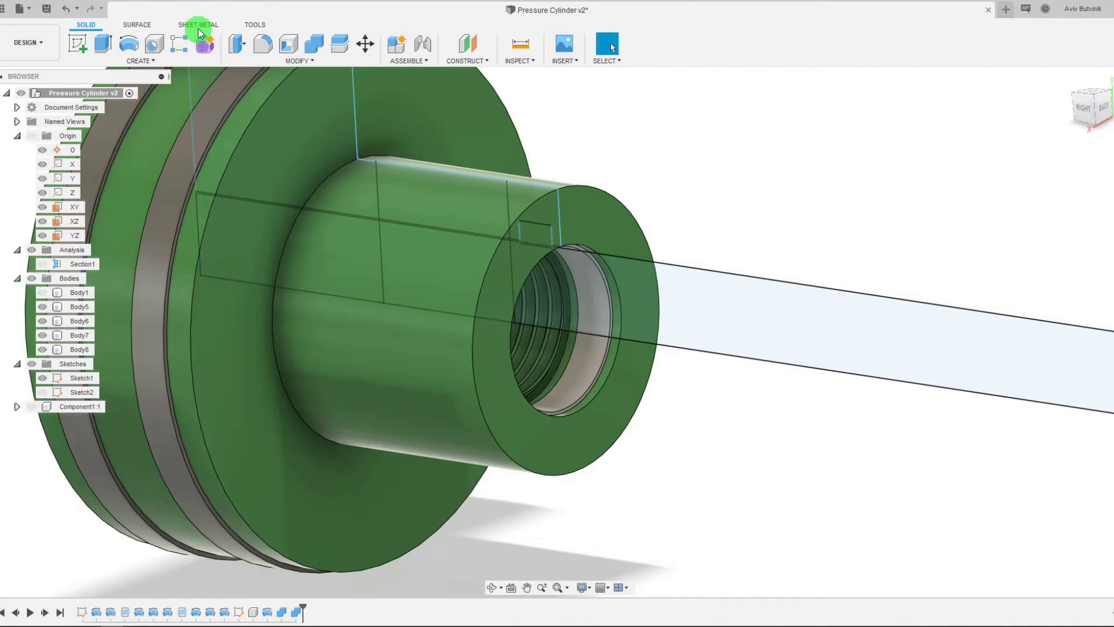
Step: Turn on the Section1 cut and fit the whole cylinder in a side view
click(40, 264)
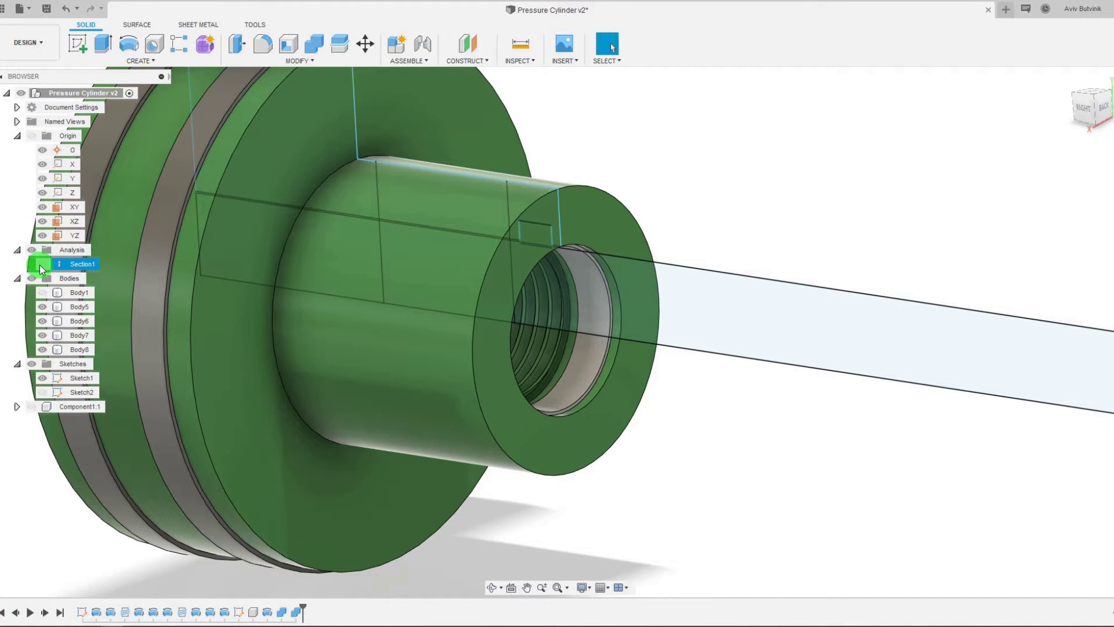
scroll(587, 323, up, 3)
scroll(588, 323, up, 6)
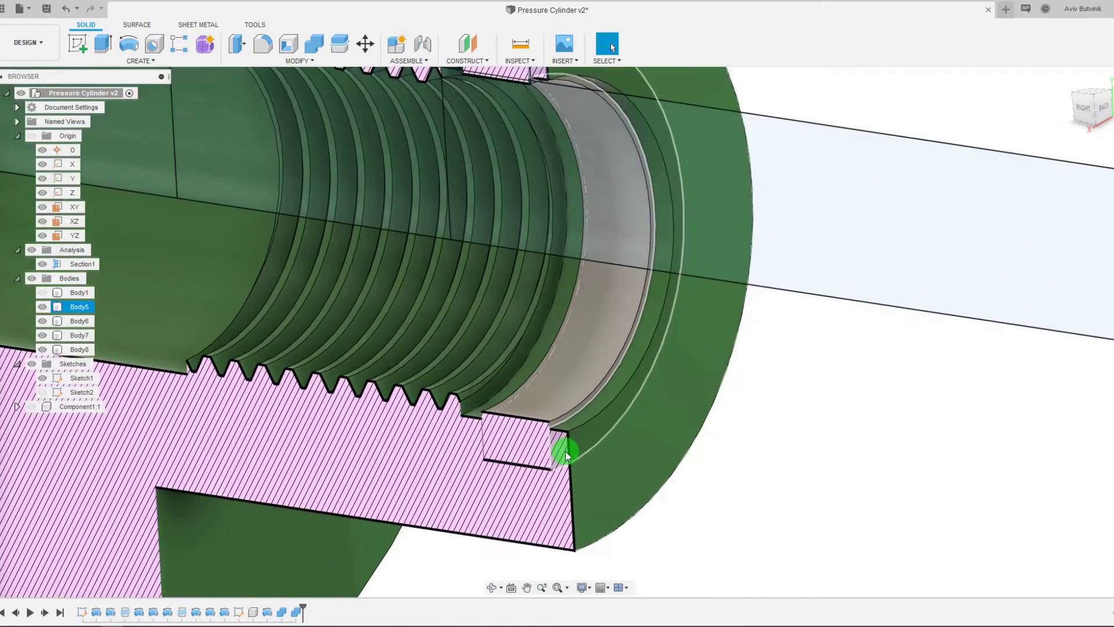
key(F6)
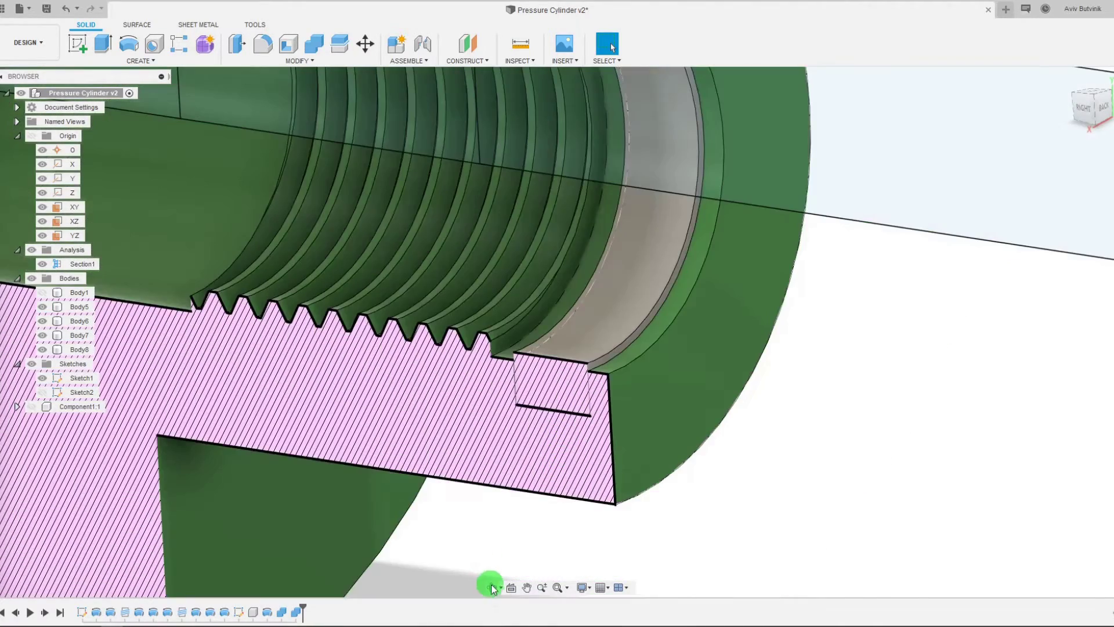
click(492, 587)
drag(579, 390, 597, 368)
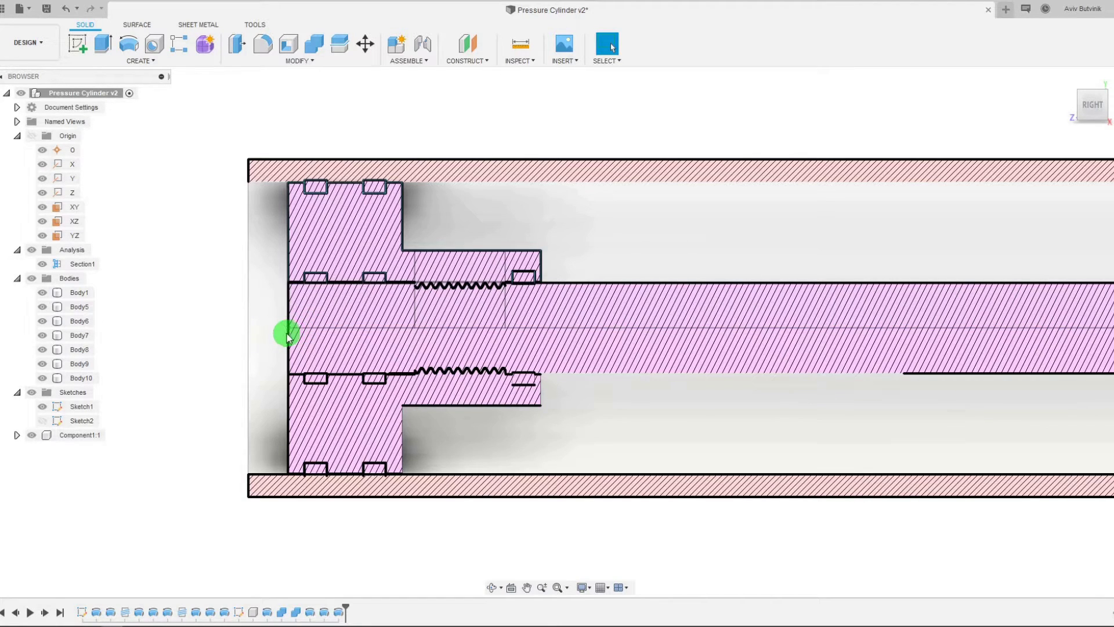
Step: Hide Section1, orbit to an angled 3-D view, and select the barrel's end ring face
click(43, 266)
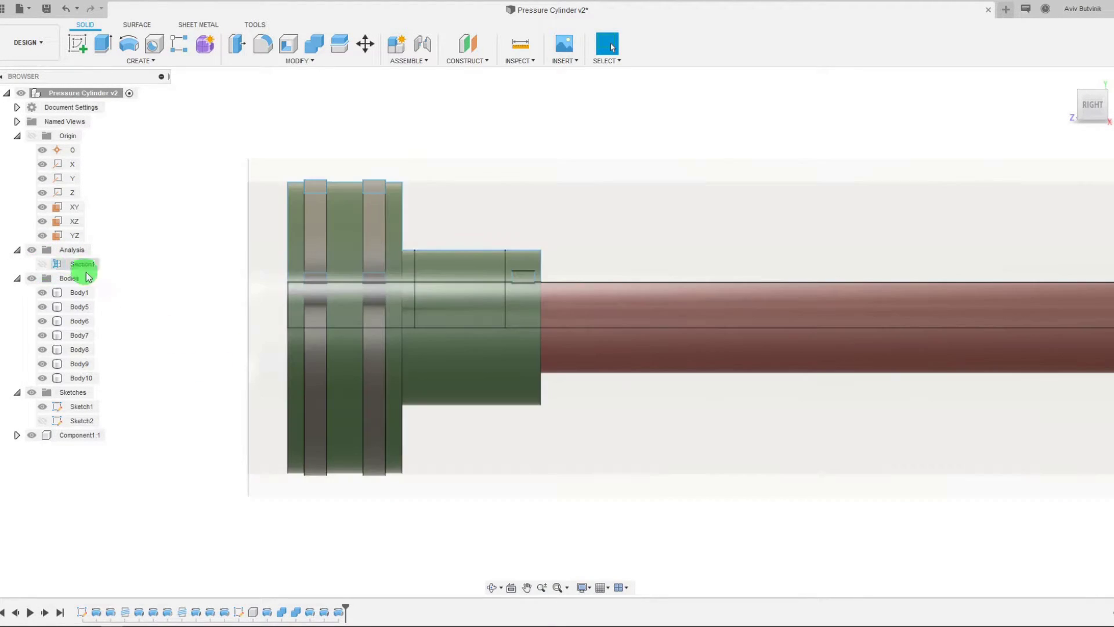
click(490, 587)
drag(458, 468, 465, 462)
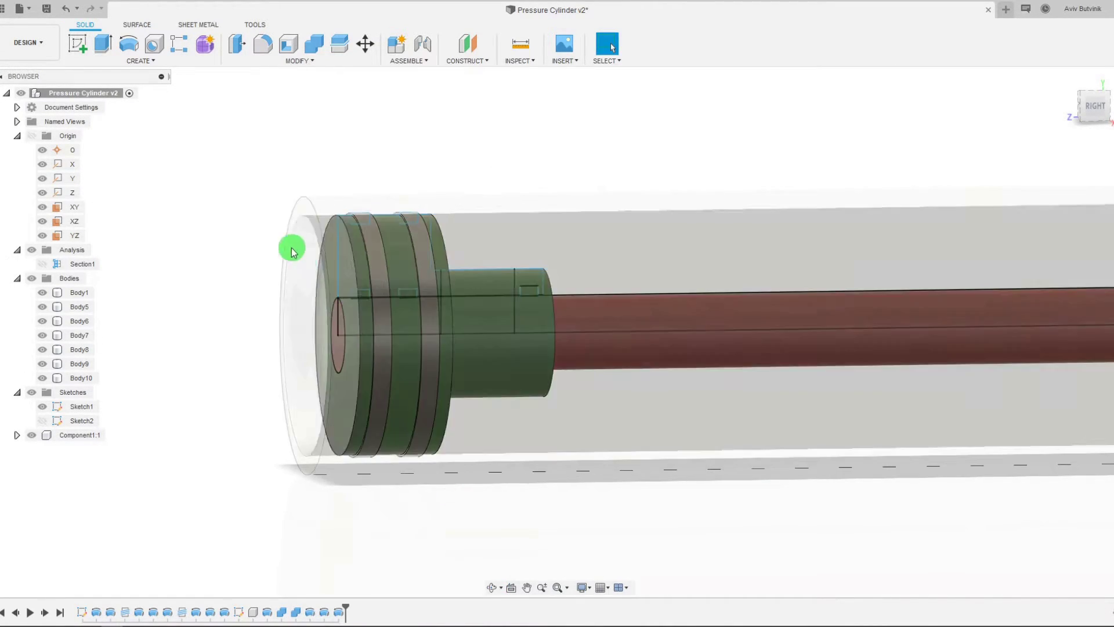
scroll(300, 205, up, 3)
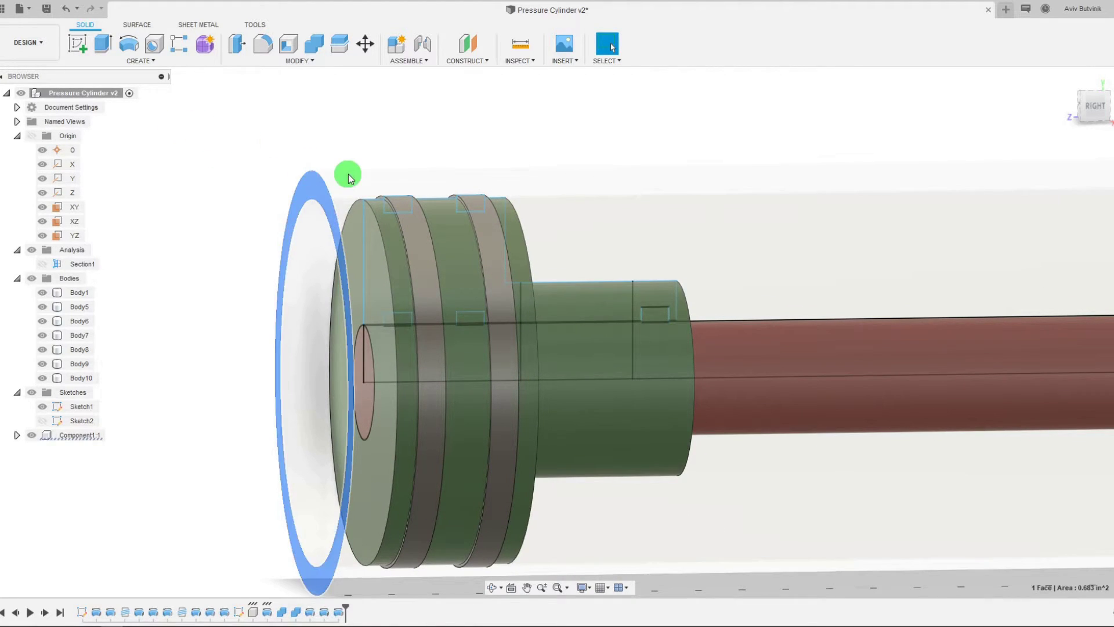
scroll(345, 171, down, 2)
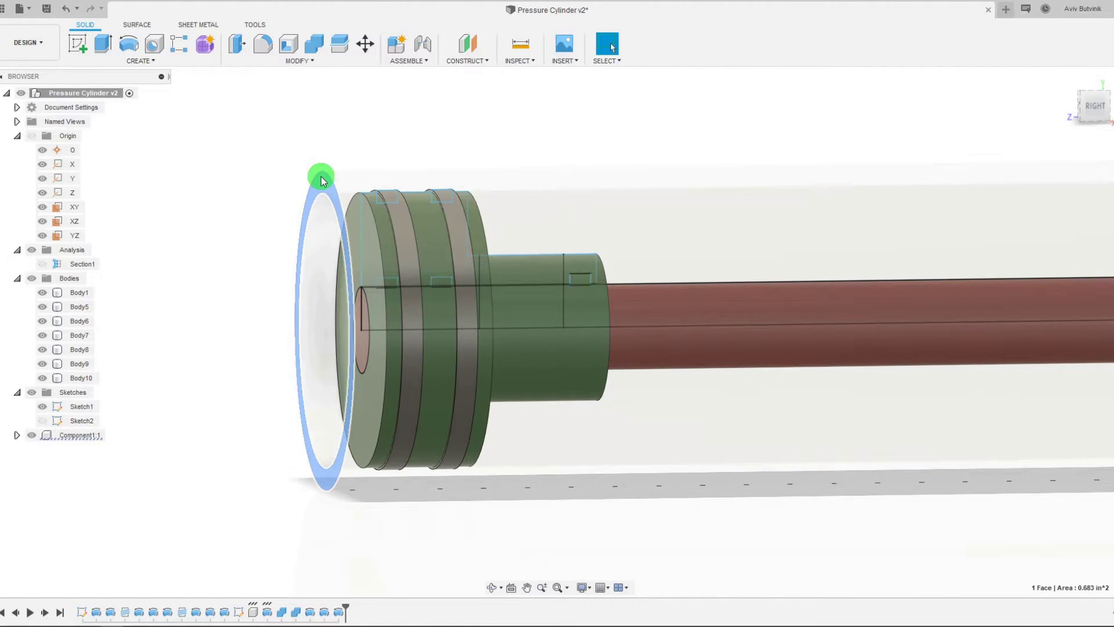
click(321, 176)
Step: Create Sketch3 on the barrel end face and project the ring into it
click(82, 50)
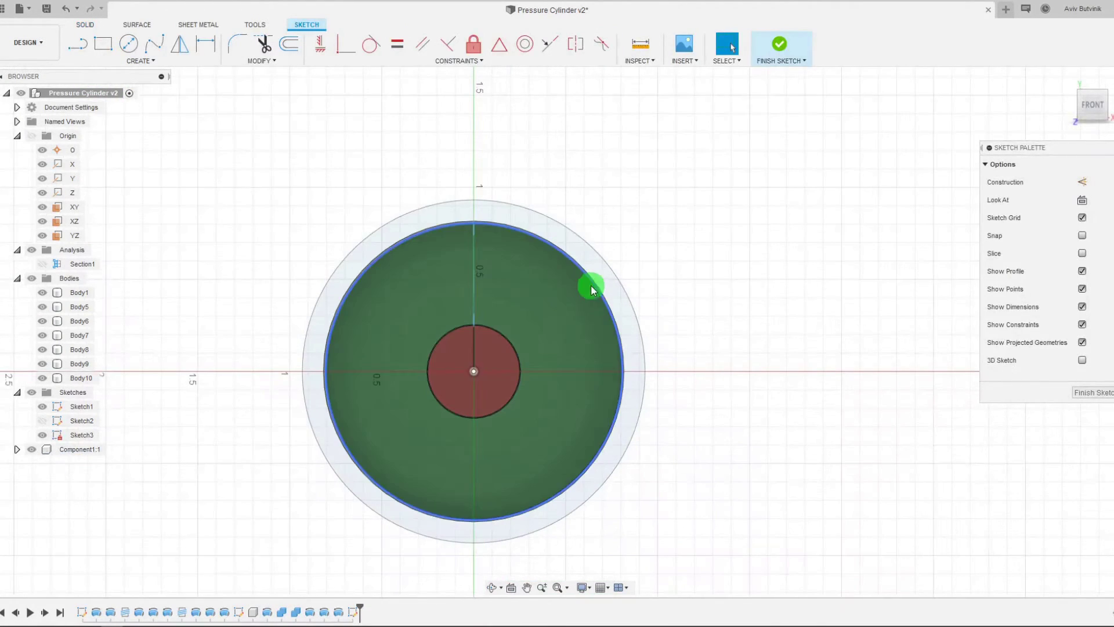
click(598, 267)
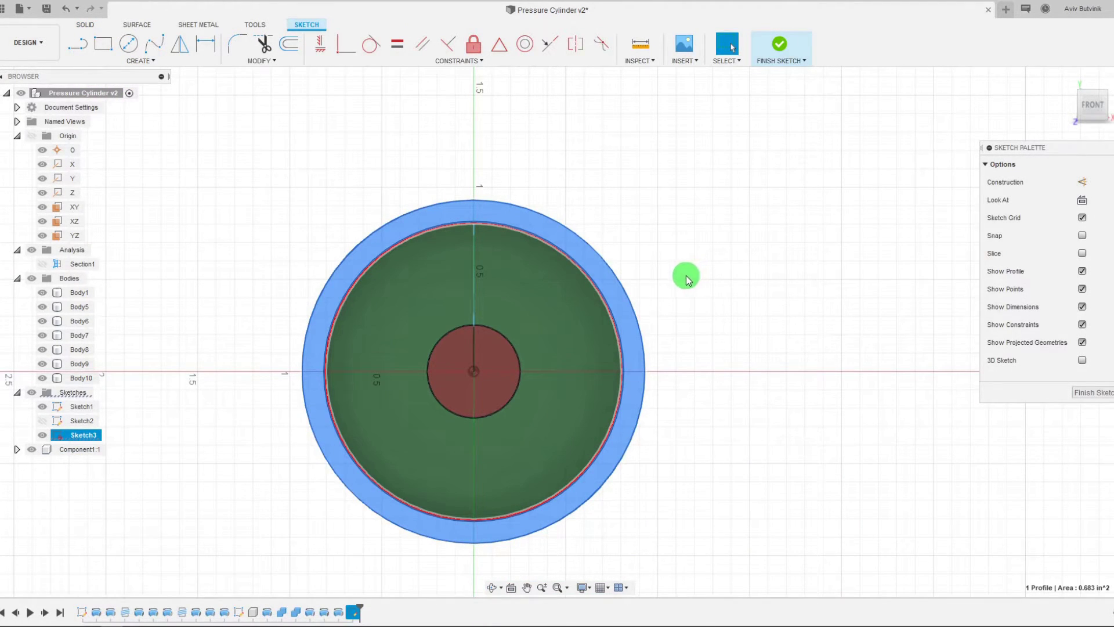
key(p)
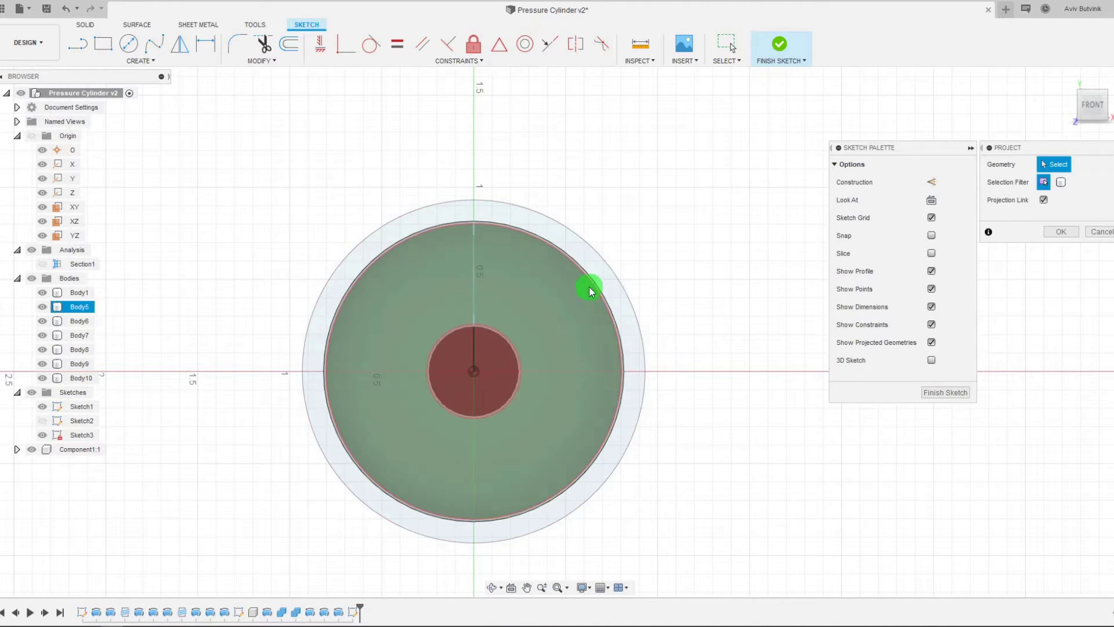
click(607, 282)
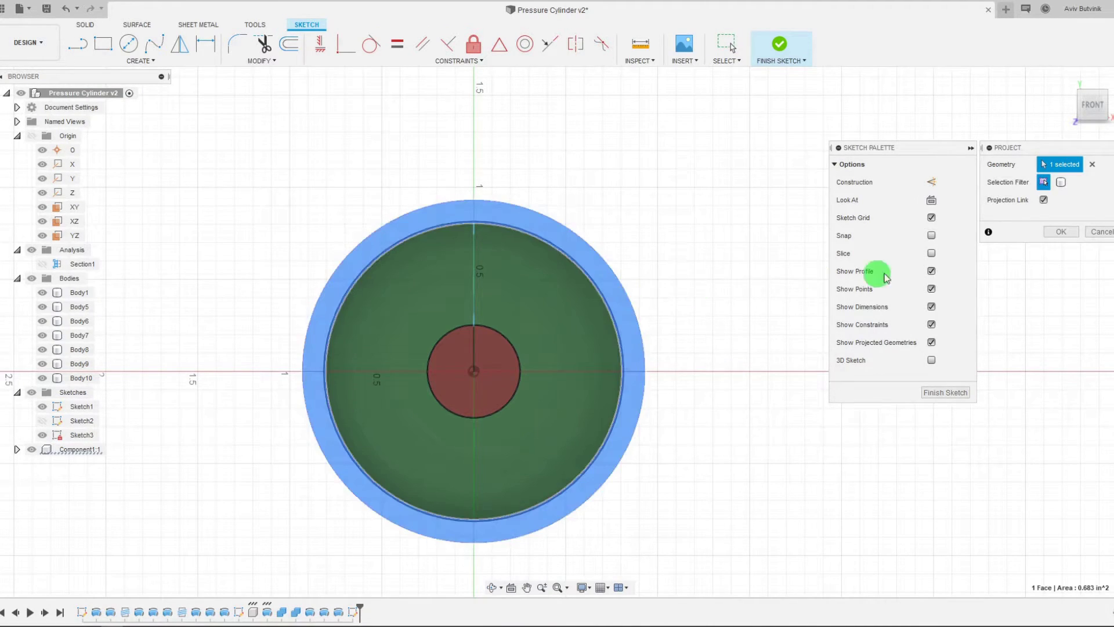
click(1062, 232)
scroll(572, 303, down, 2)
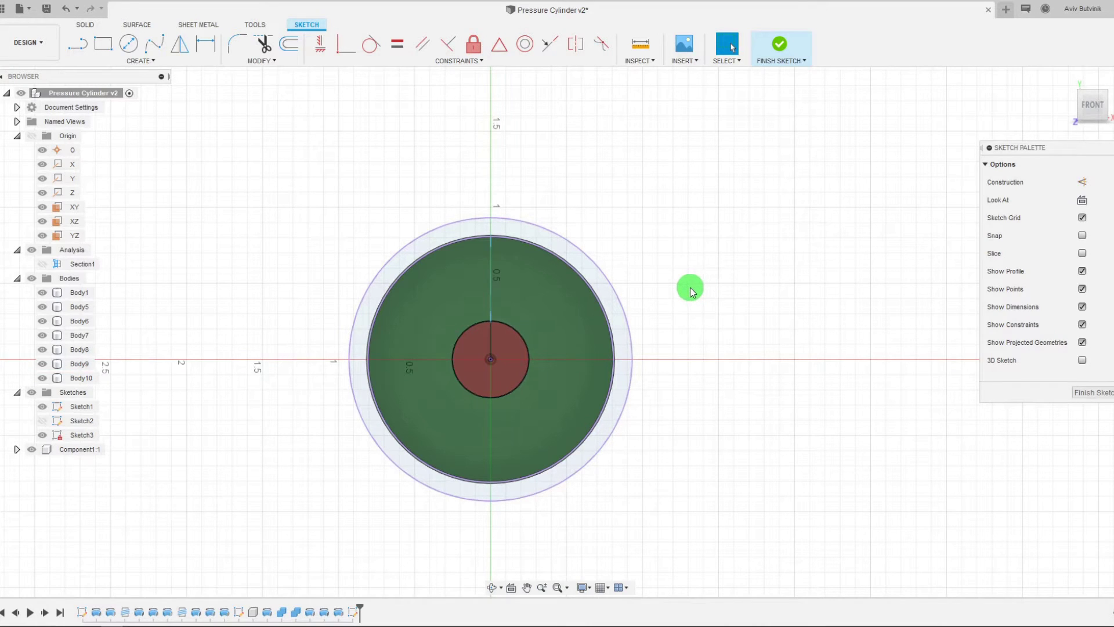
click(1105, 108)
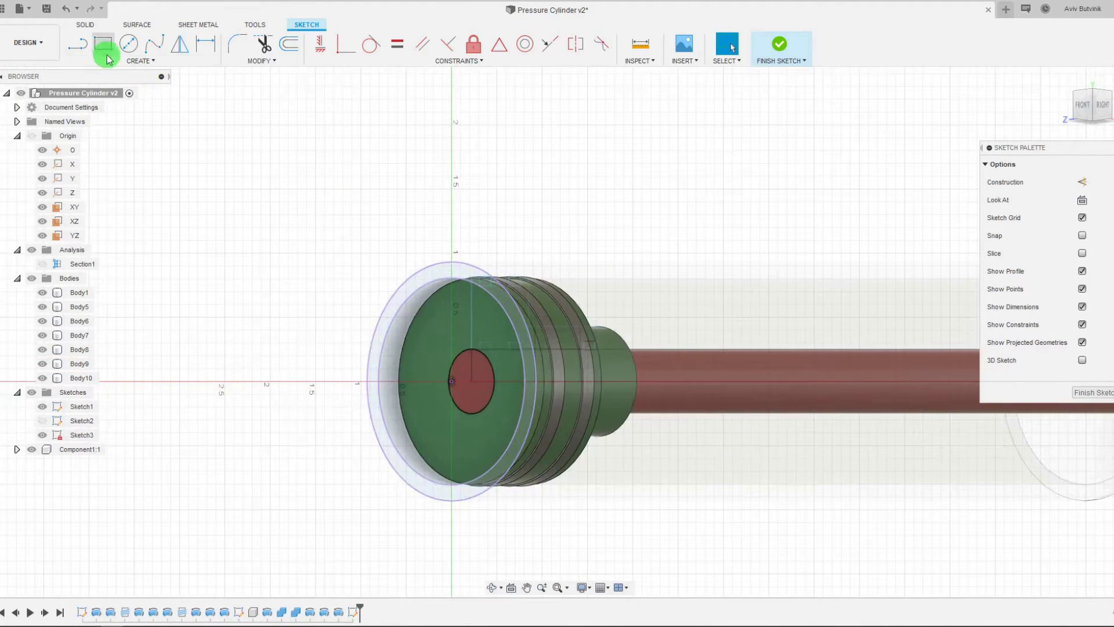
Step: Extrude the outer ring profile 0.062 in
click(87, 26)
click(102, 44)
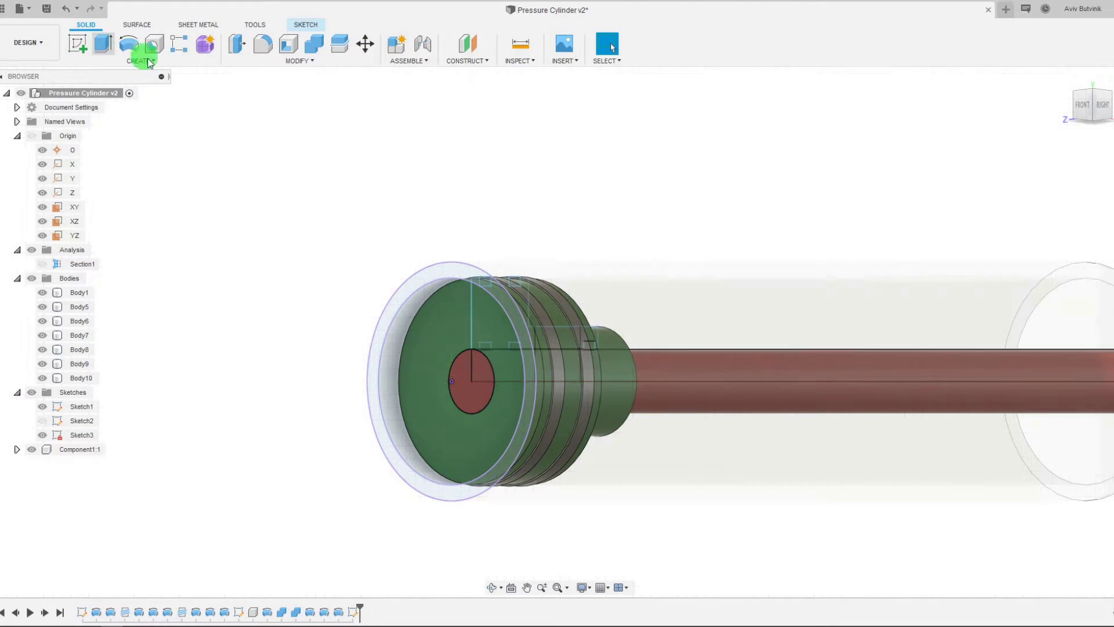
click(451, 274)
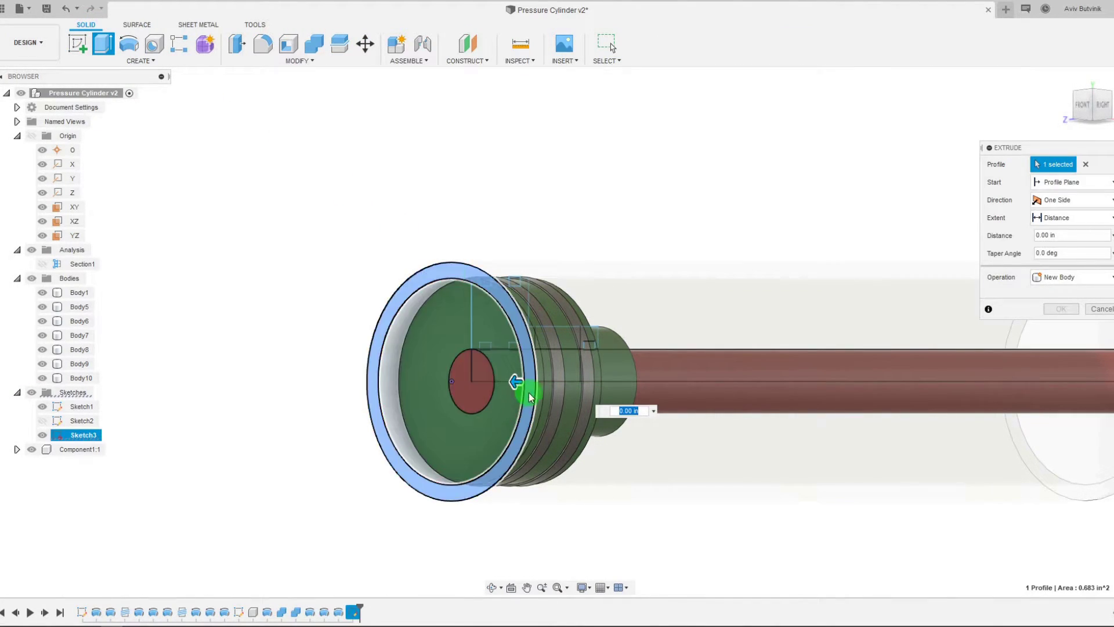
drag(510, 385, 511, 384)
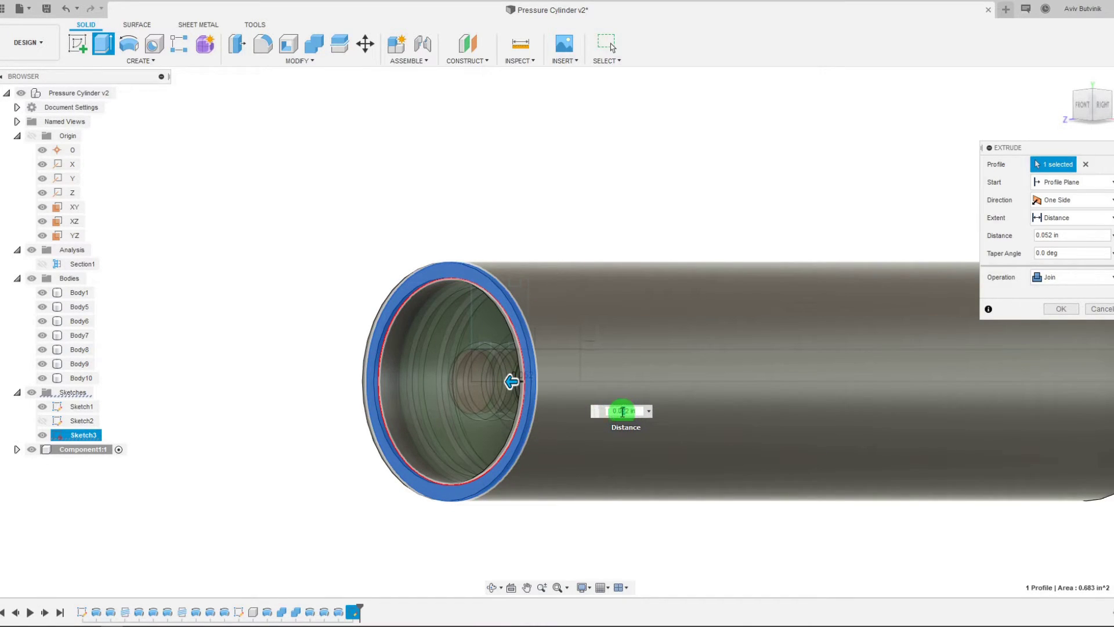
key(Return)
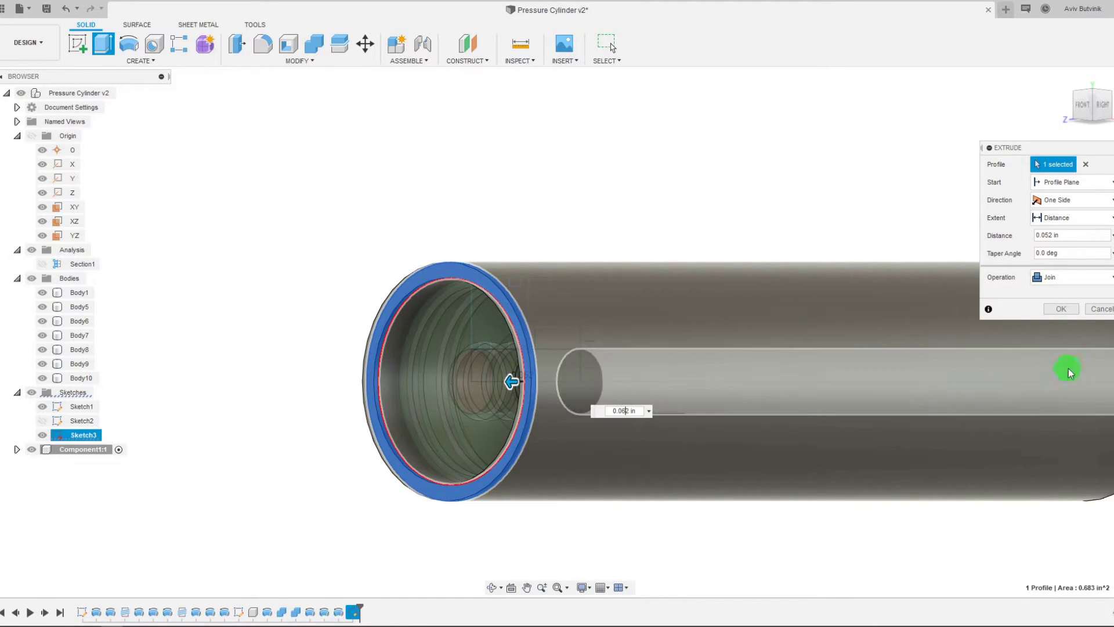
click(1070, 315)
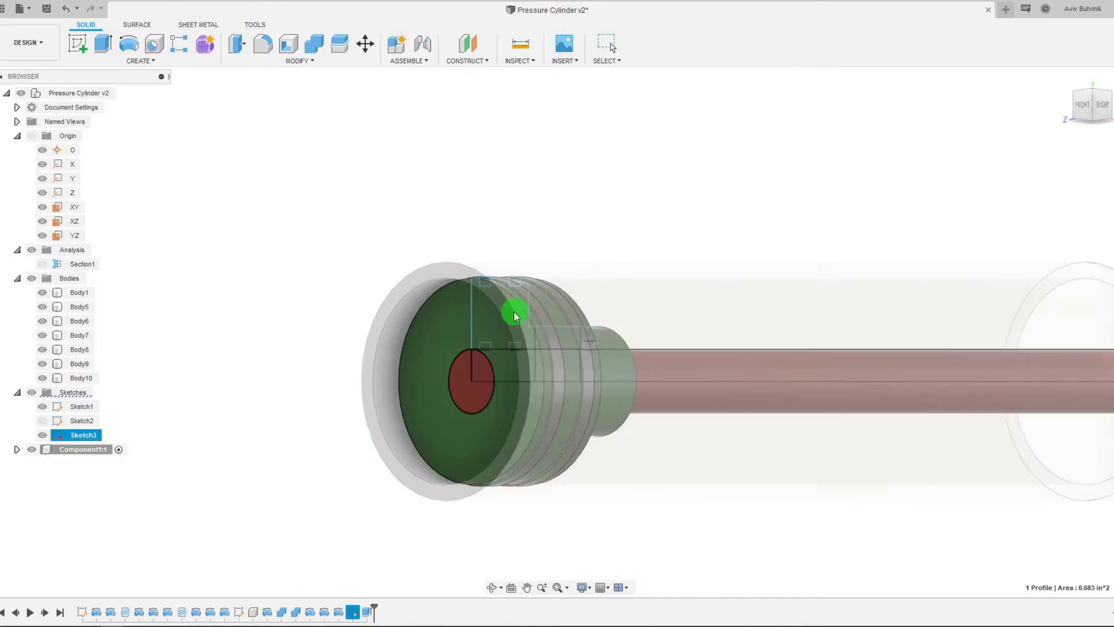
Step: Edit the ring extrusion and change its operation to New Body
right_click(368, 613)
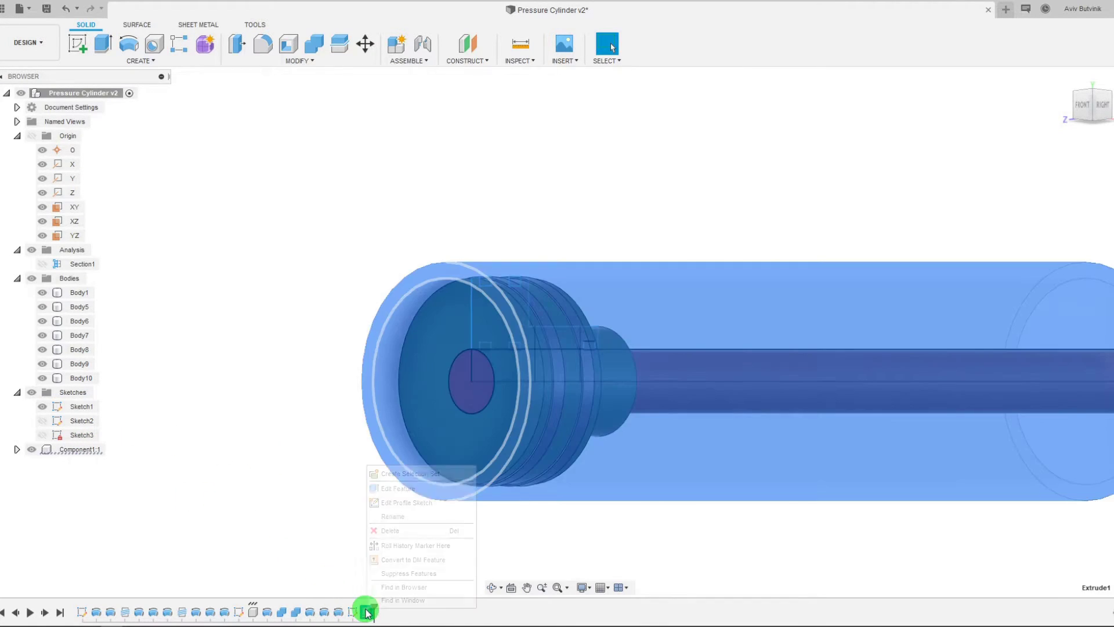
click(385, 489)
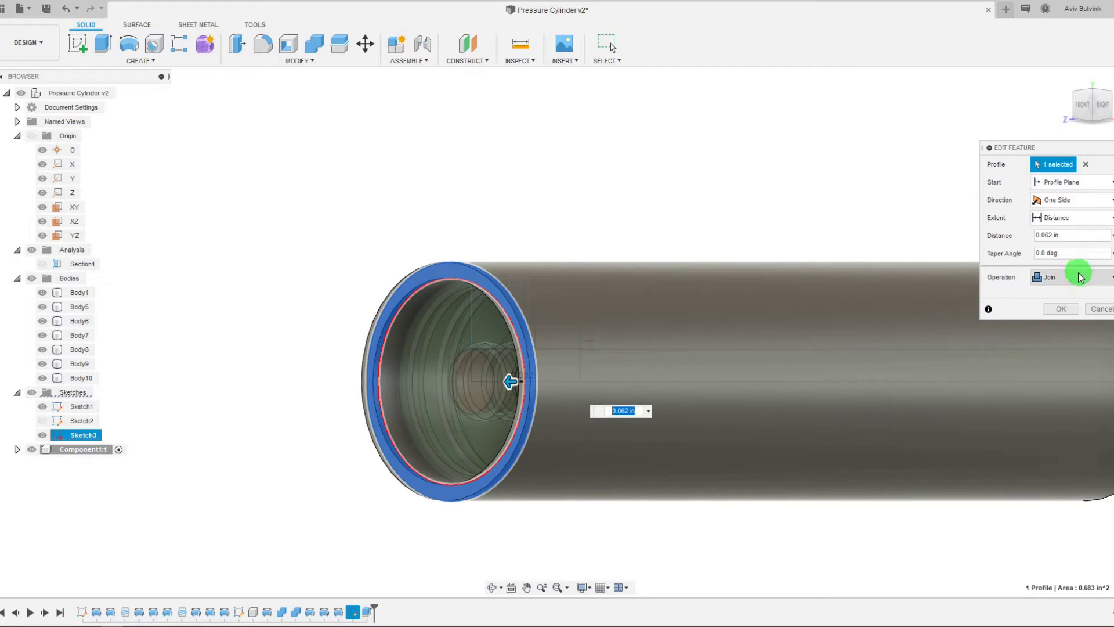
click(1080, 277)
click(1080, 331)
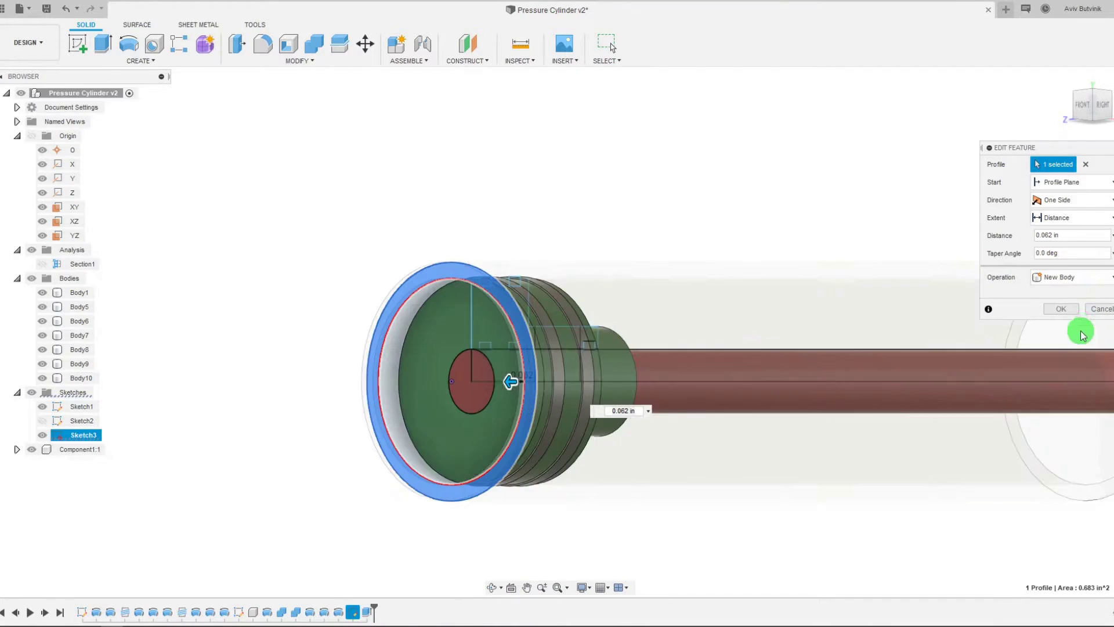
click(1067, 309)
scroll(632, 242, down, 2)
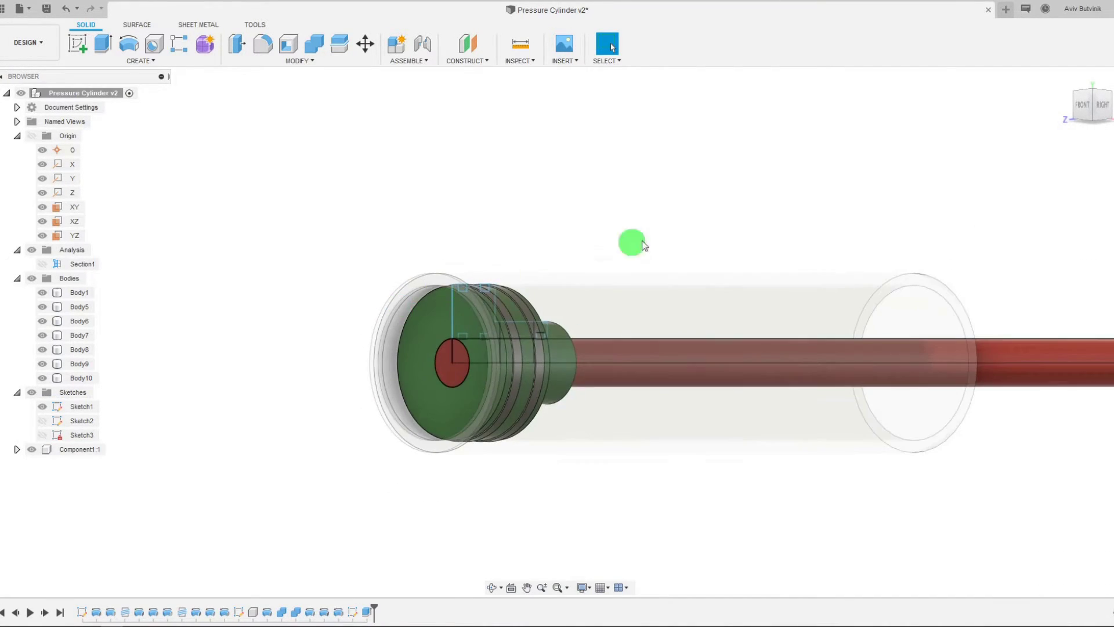
Step: Create Sketch4 on the barrel's far end face and project the ring into it
drag(1110, 110, 681, 142)
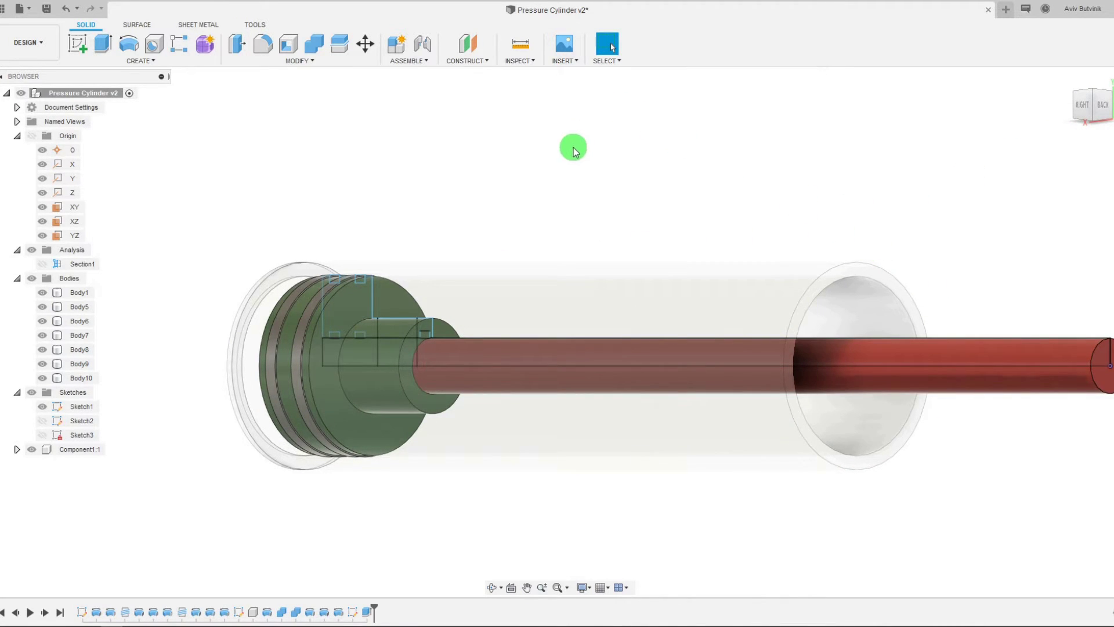
click(79, 43)
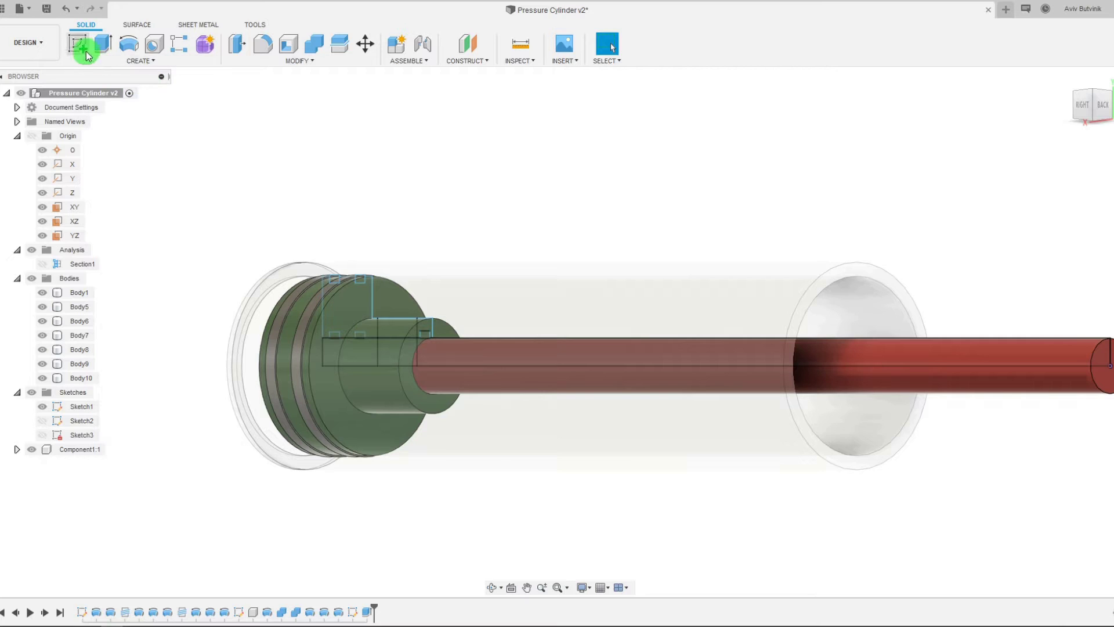
click(833, 282)
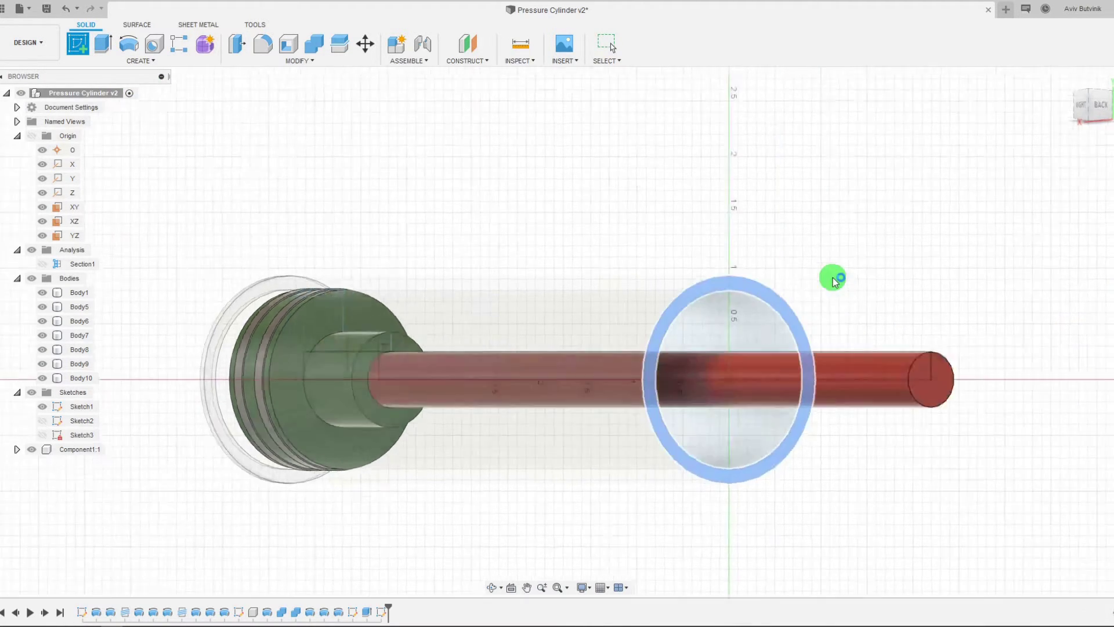
click(699, 324)
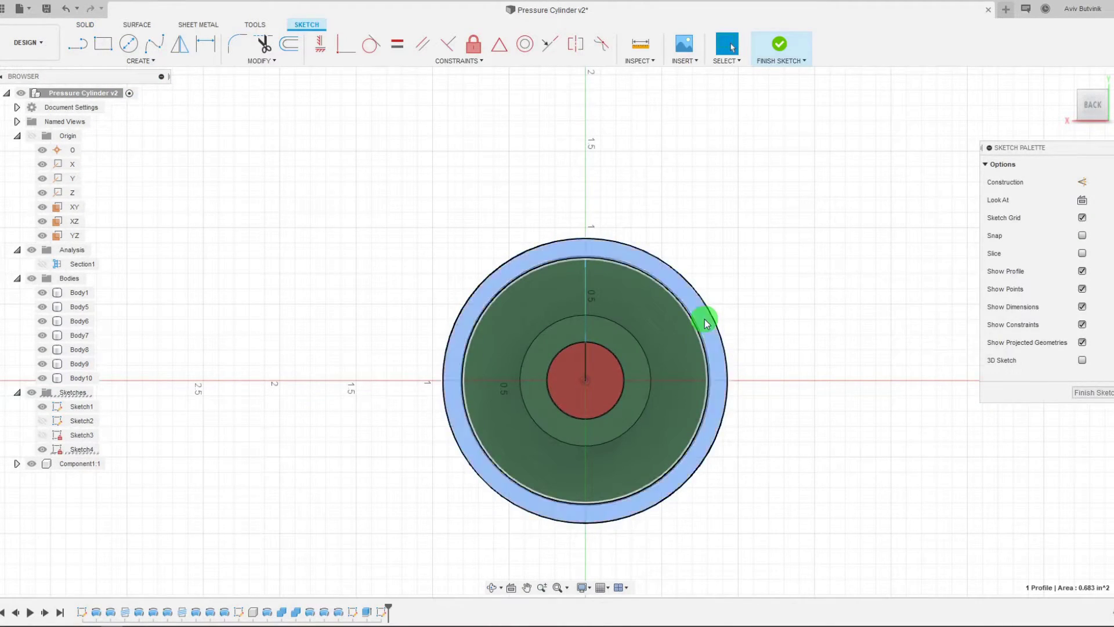
key(p)
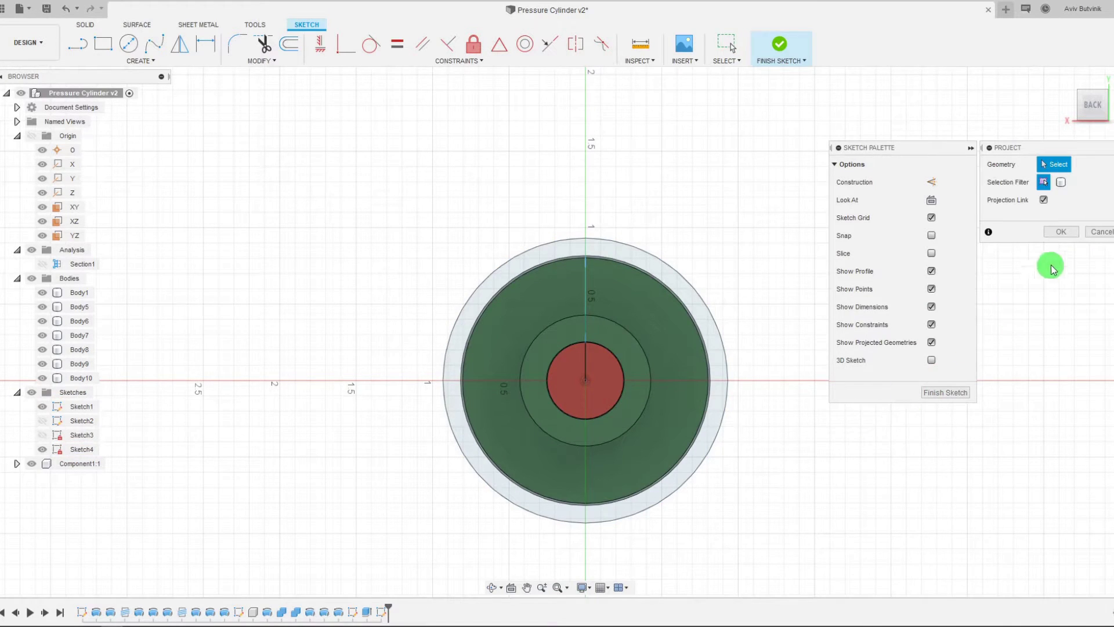
click(1061, 235)
scroll(747, 394, down, 1)
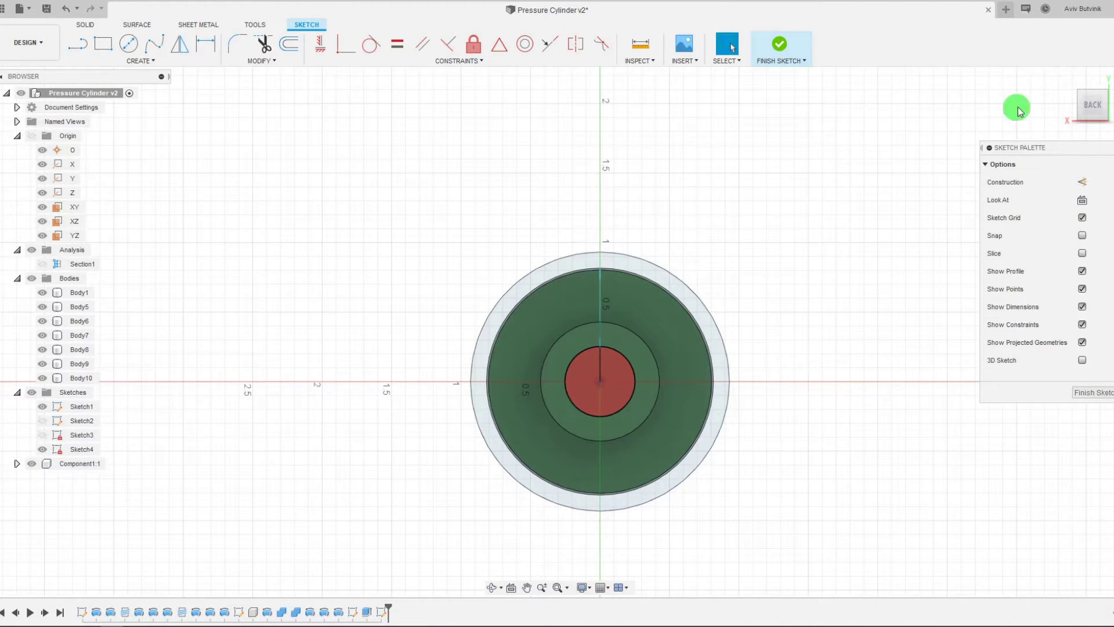
click(1083, 106)
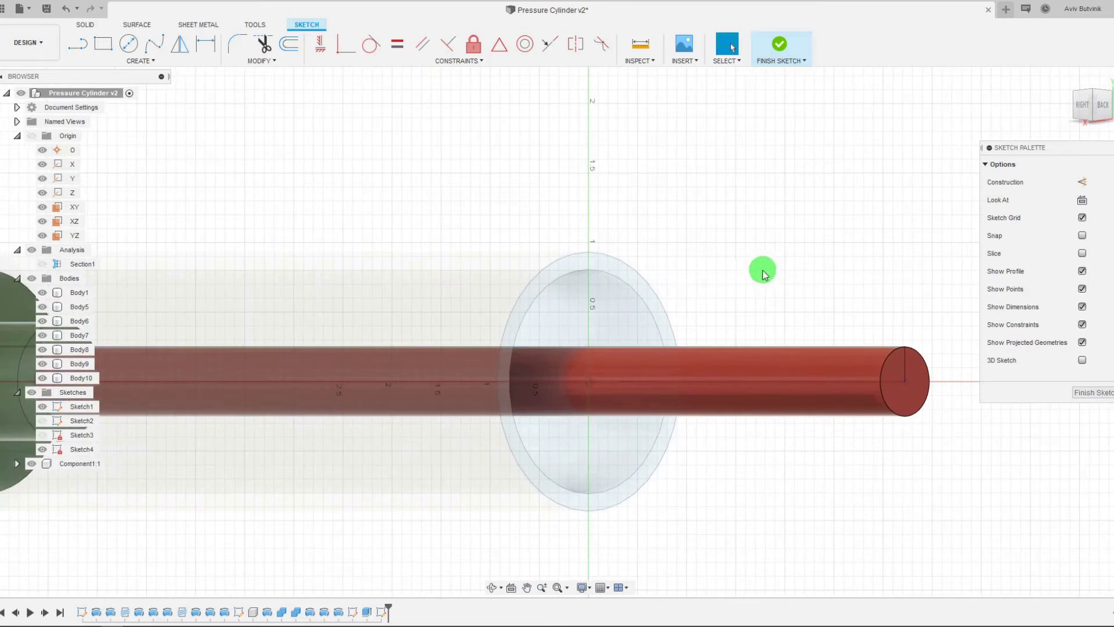
Step: Extrude the far-end ring 0.062 in as new Body11, then show the Right view
click(86, 25)
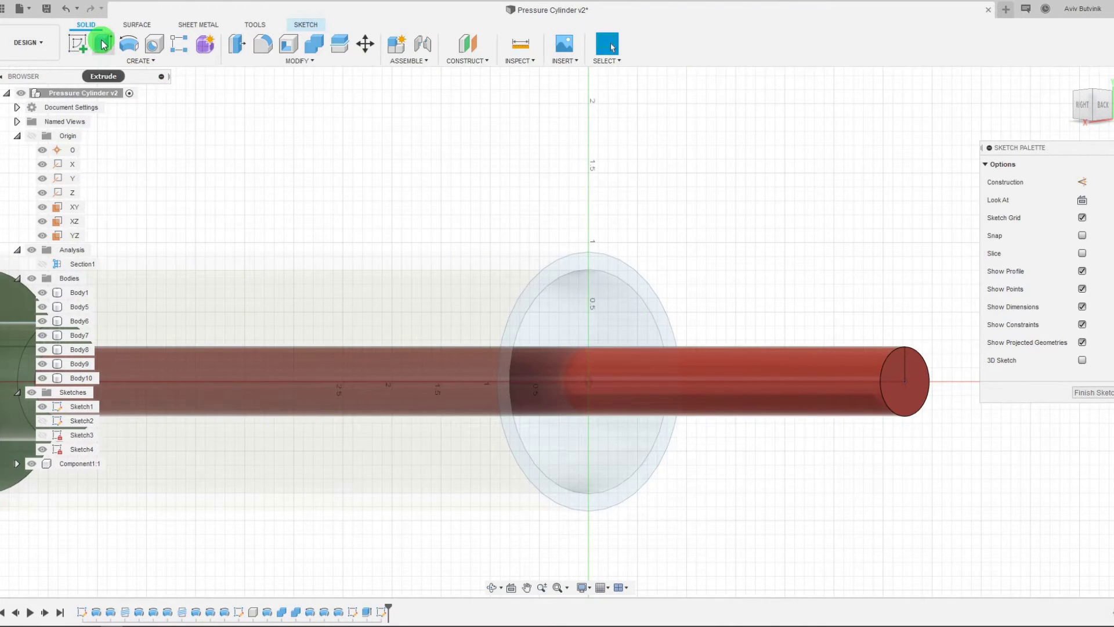
key(e)
drag(675, 381, 683, 381)
click(777, 412)
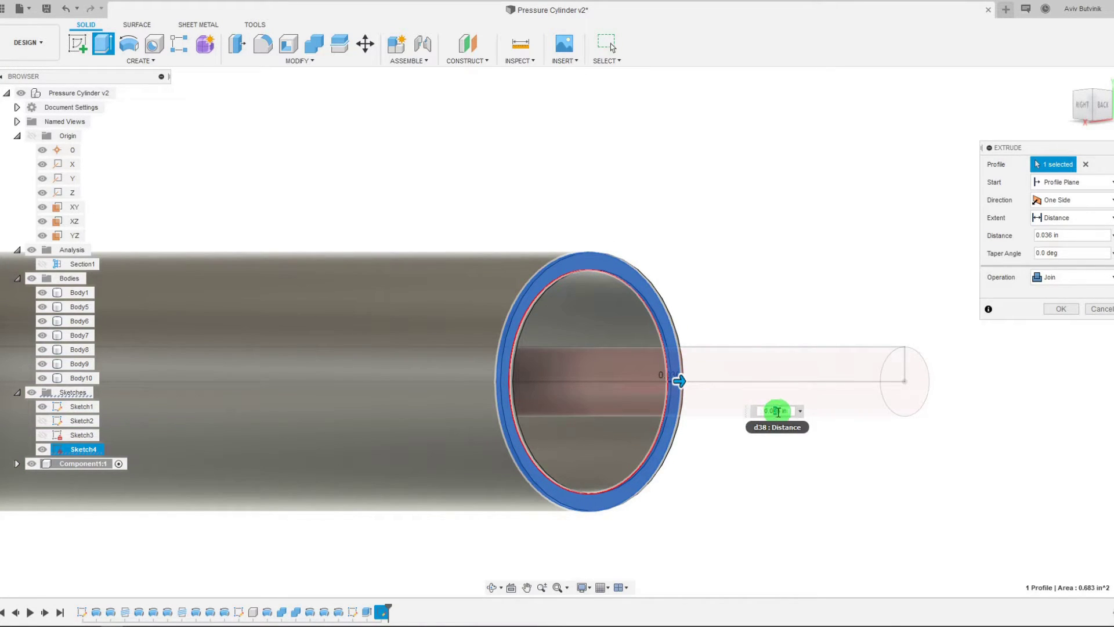
text(0.06)
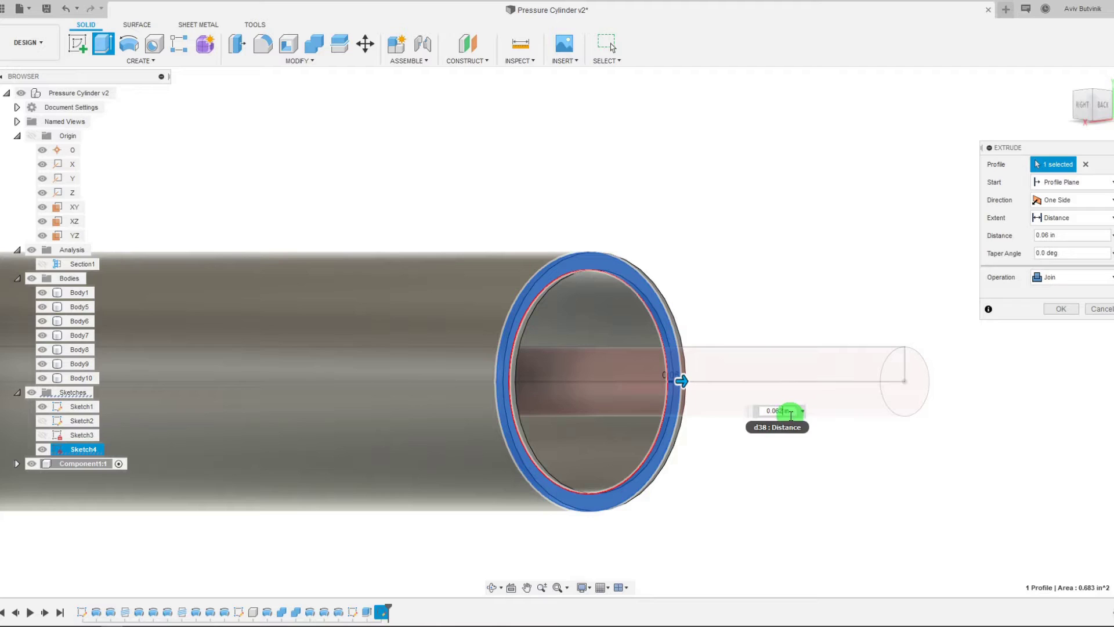
text(2)
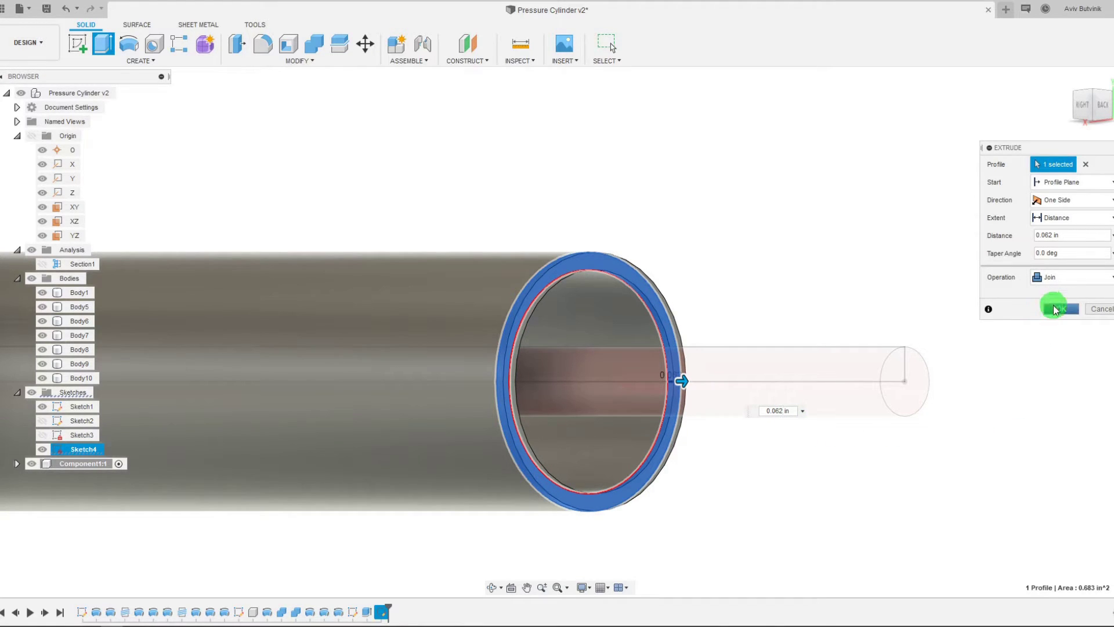
click(1057, 277)
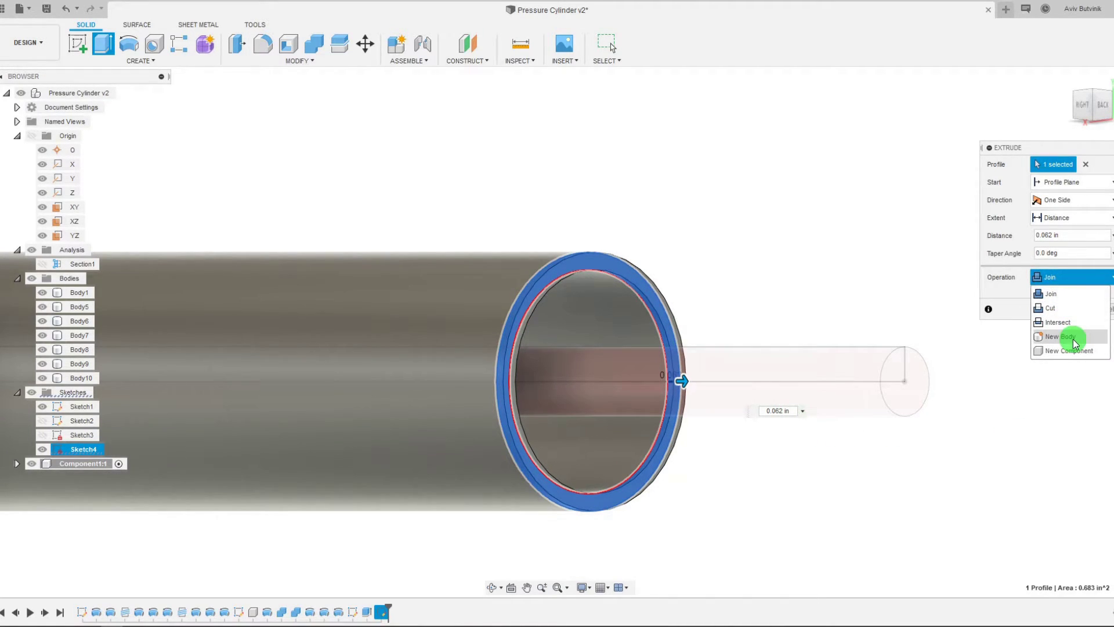
click(1061, 338)
click(1060, 311)
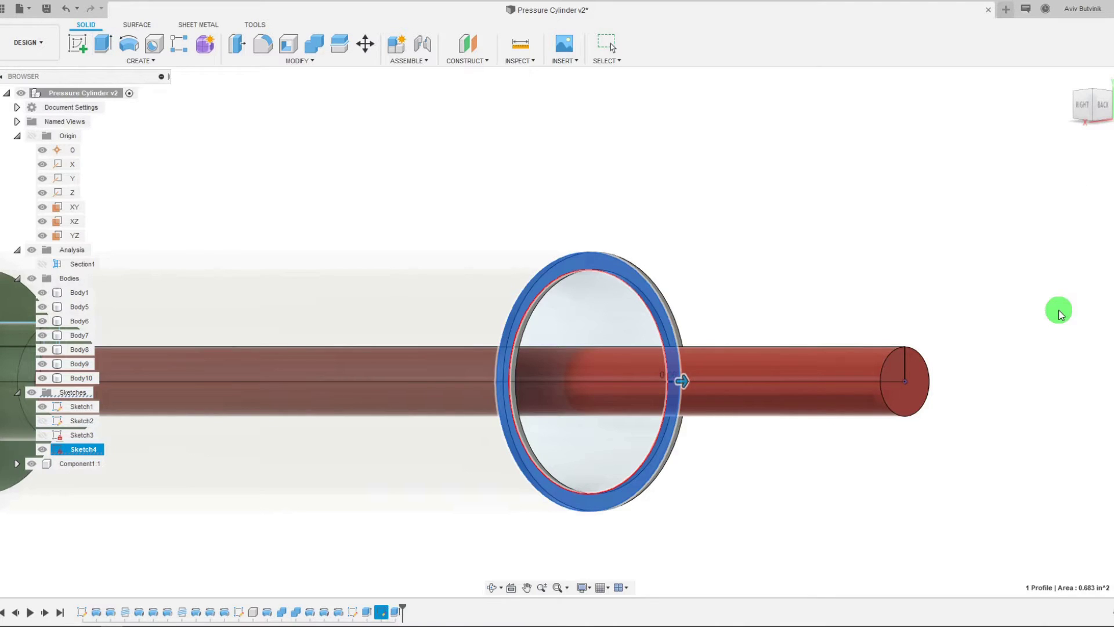
drag(1081, 106, 1072, 110)
click(1084, 108)
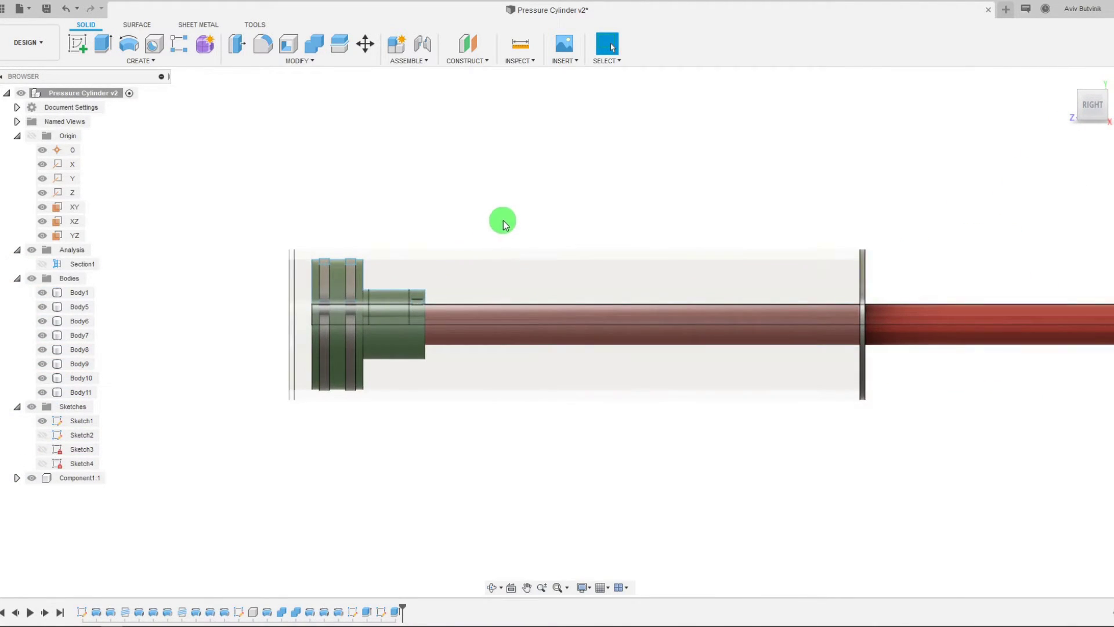
Step: Make Section1 visible to show the hatched cross-section of barrel, piston and rod
scroll(505, 223, up, 1)
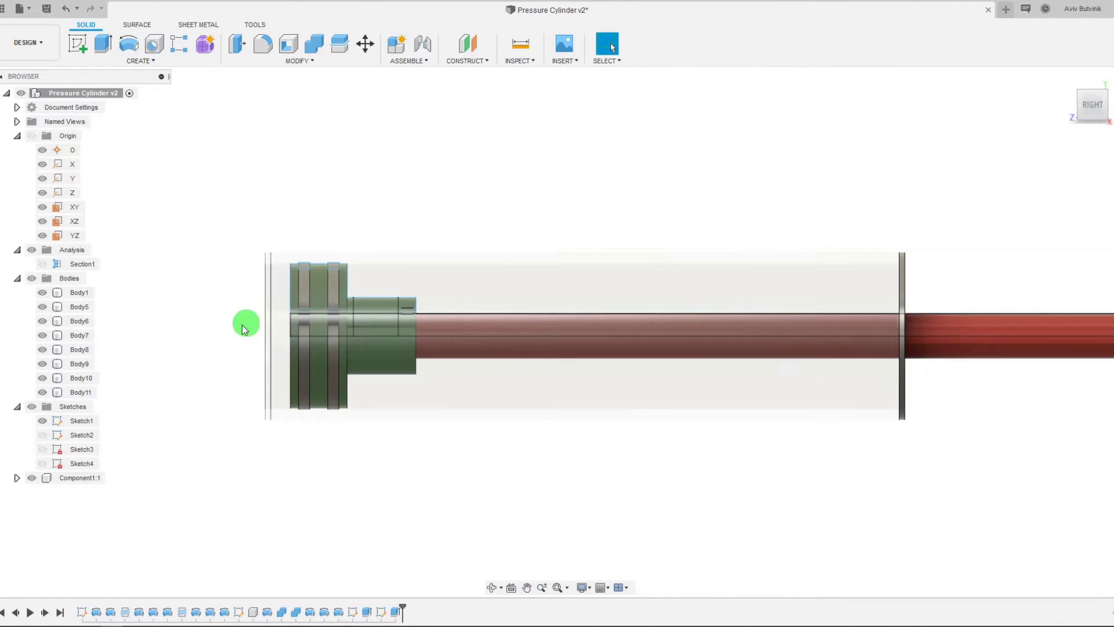
scroll(344, 222, up, 1)
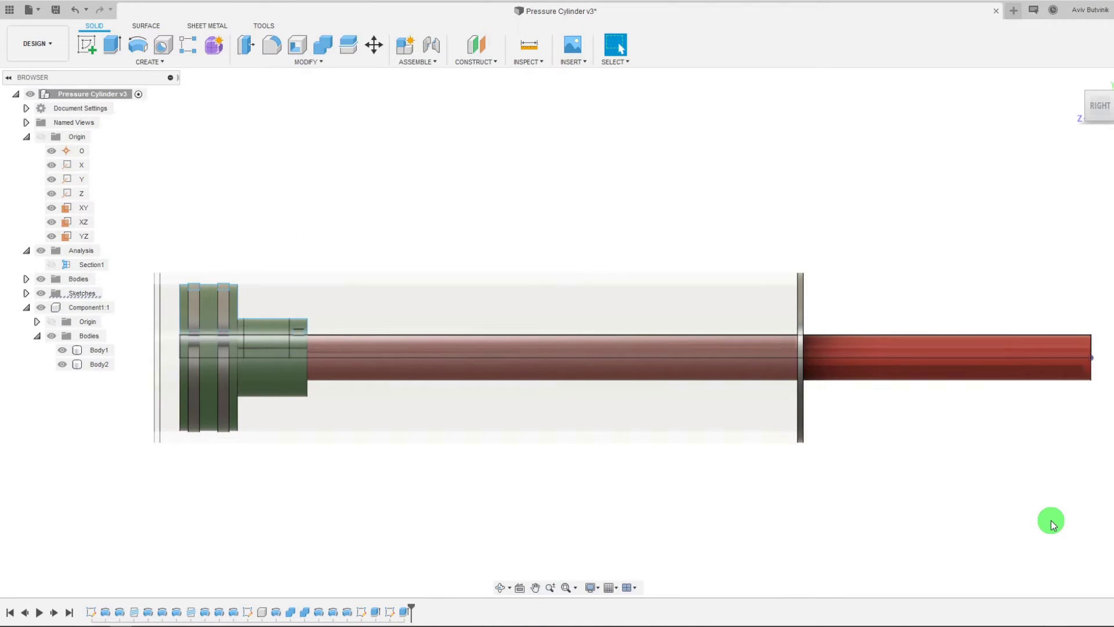
scroll(1053, 525, down, 1)
scroll(170, 386, up, 1)
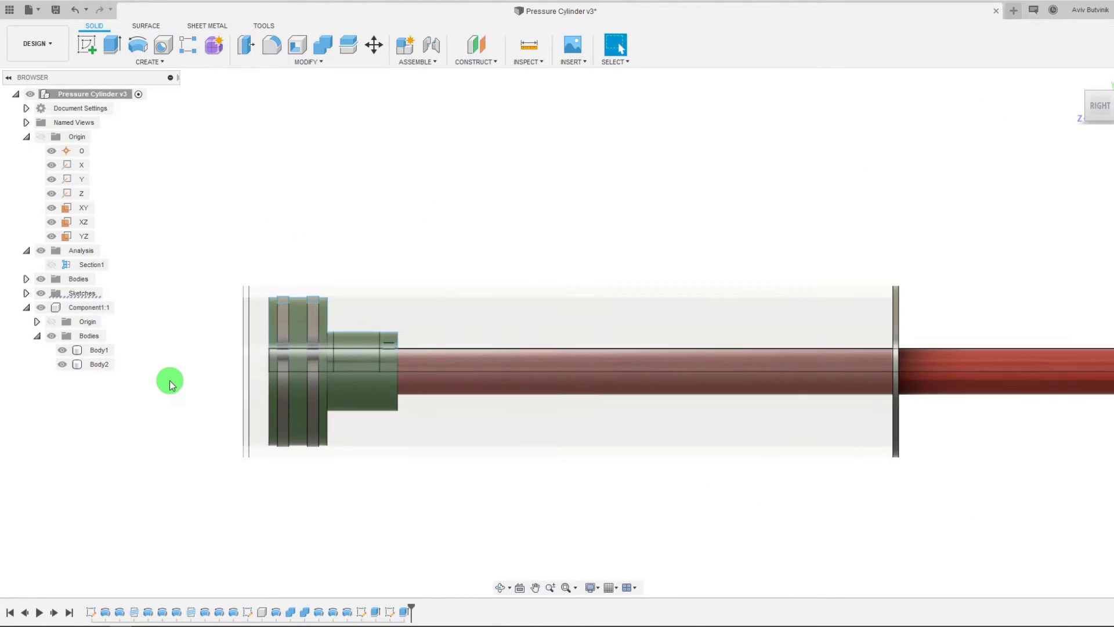
scroll(253, 407, up, 2)
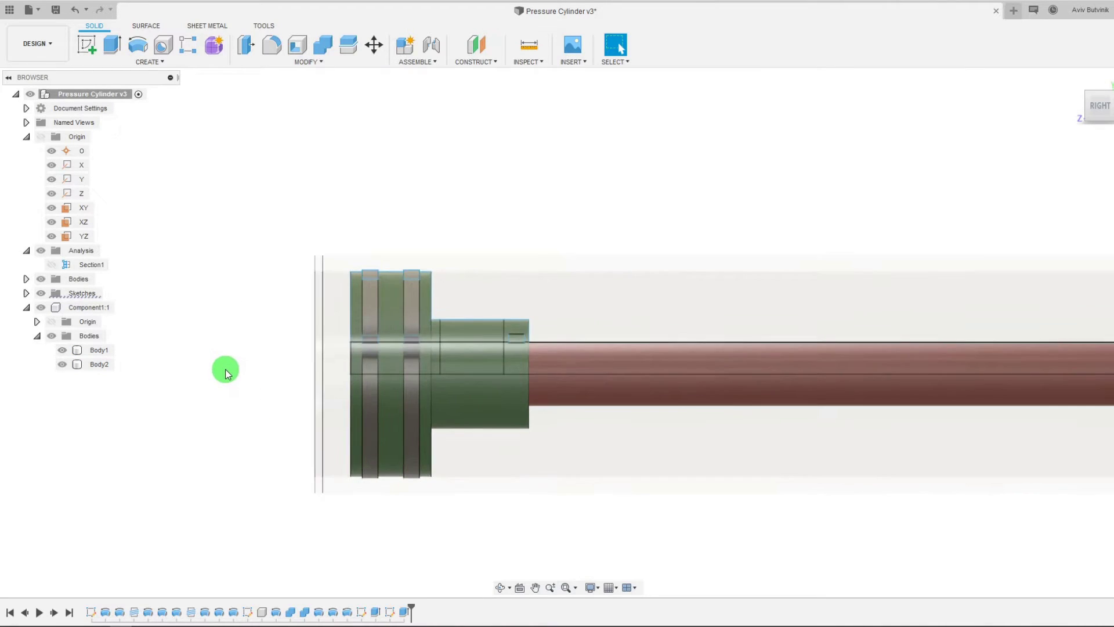
scroll(224, 369, down, 3)
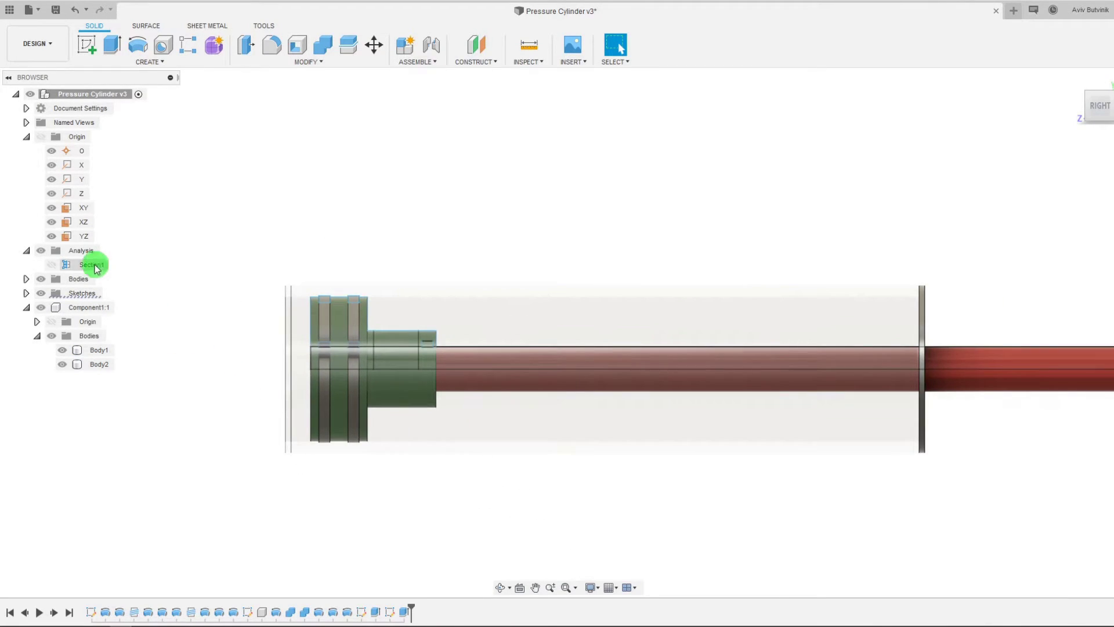
click(94, 265)
click(51, 264)
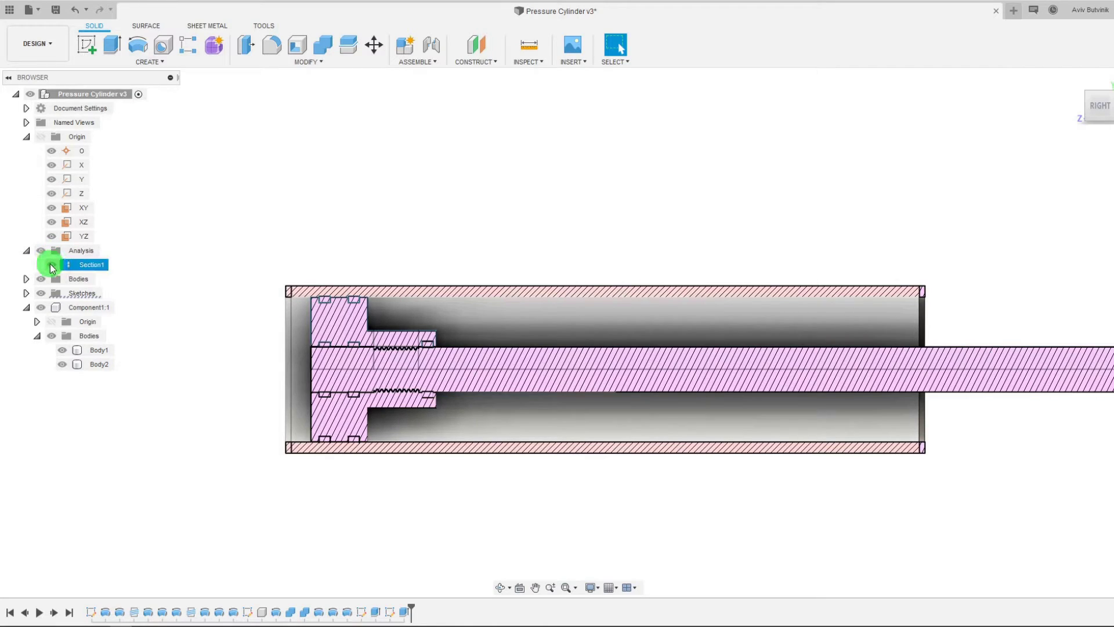
Step: Start a sketch on the YZ plane and draw three lines around the barrel wall's left end
click(85, 236)
scroll(430, 251, down, 3)
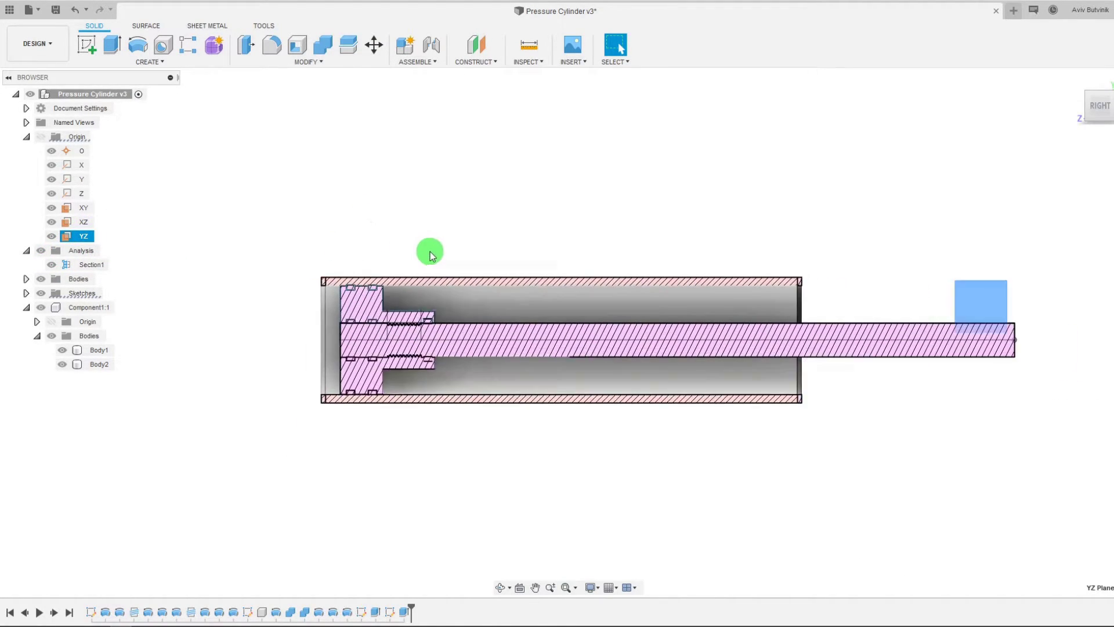
scroll(430, 256, up, 1)
click(86, 44)
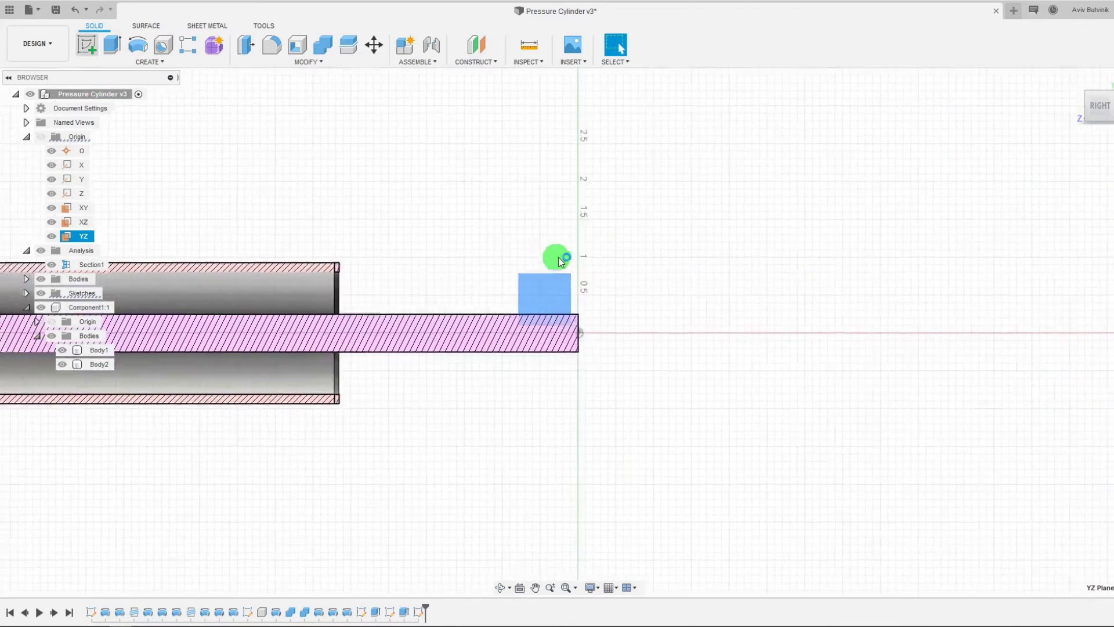
scroll(269, 274, up, 6)
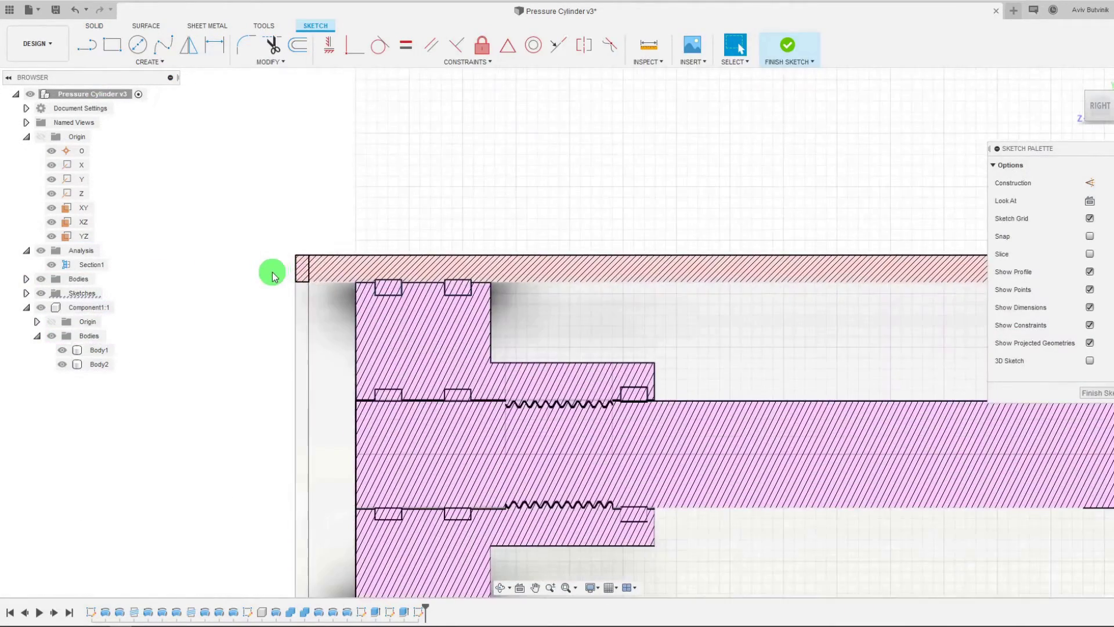
click(81, 46)
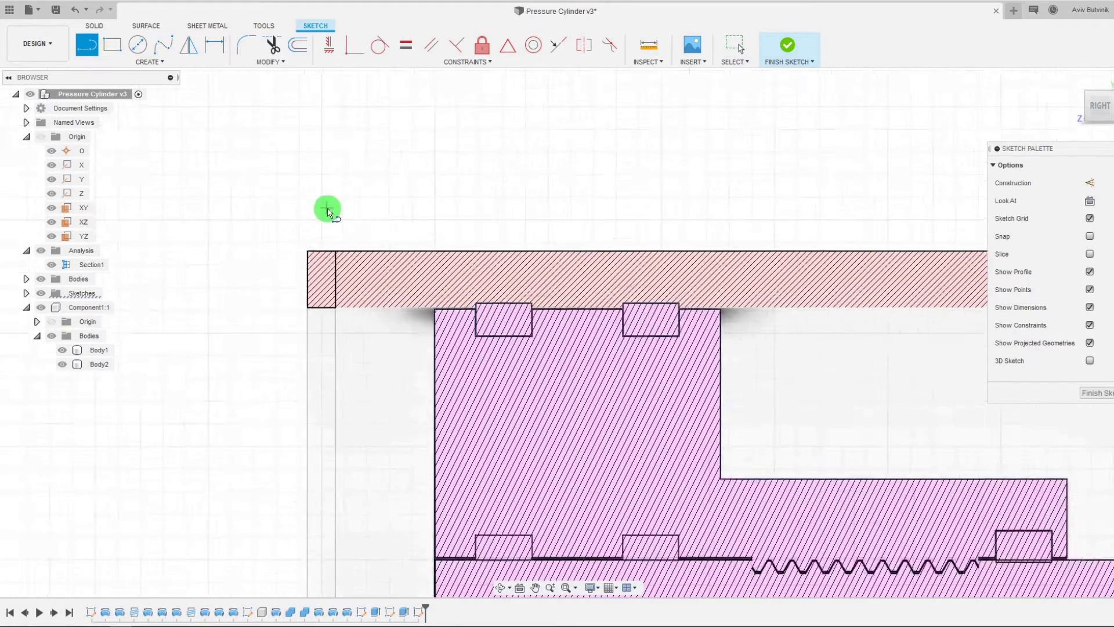
scroll(325, 211, up, 3)
click(480, 248)
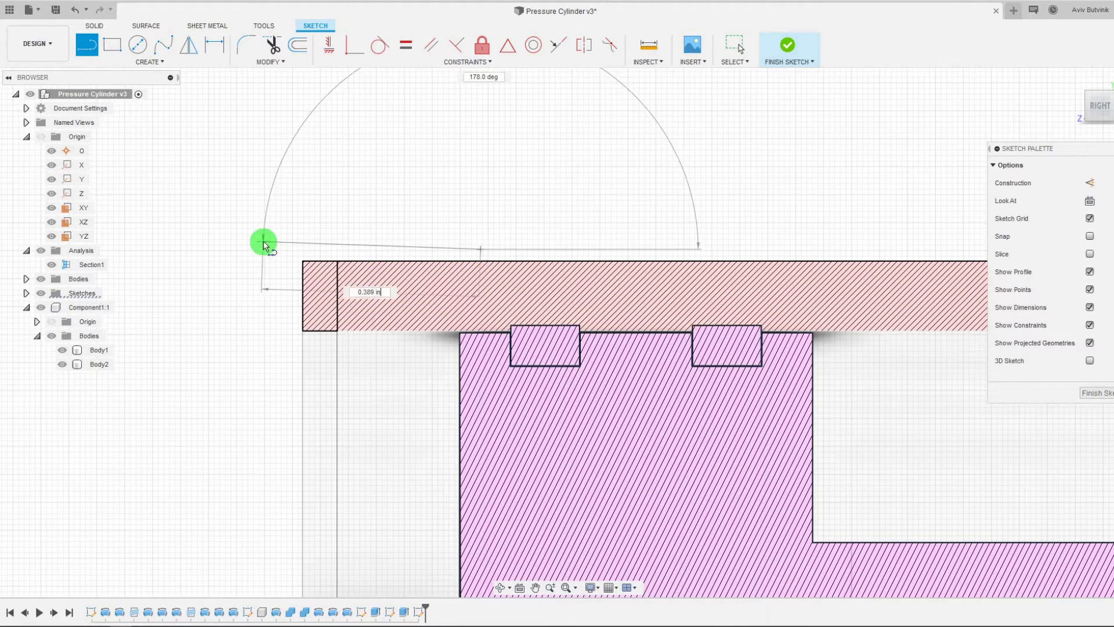
click(261, 249)
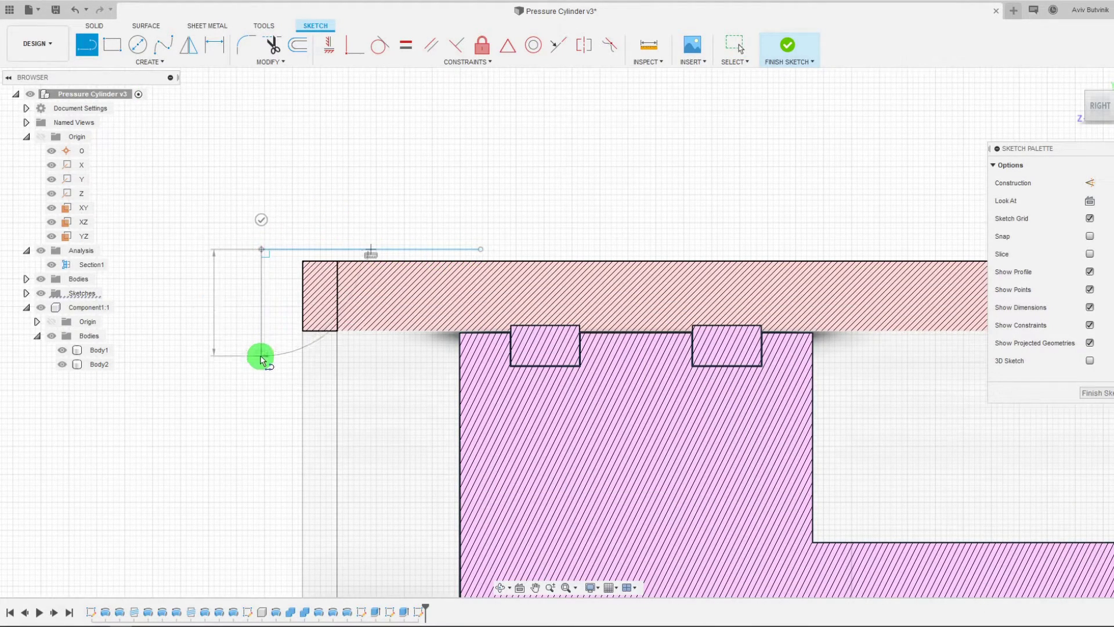
click(261, 355)
click(437, 356)
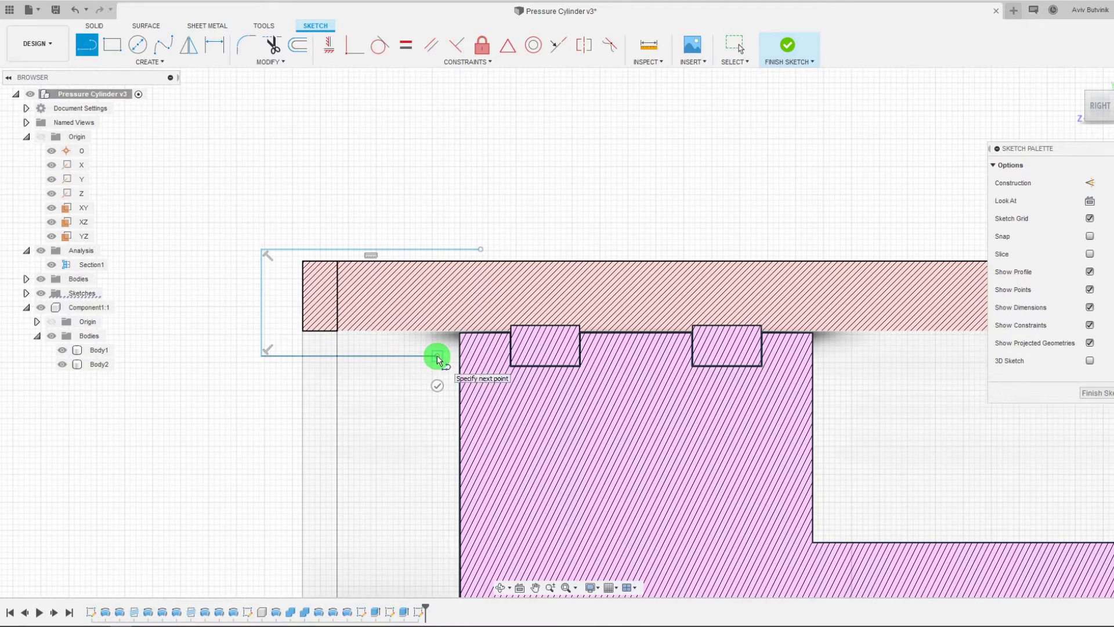
key(Escape)
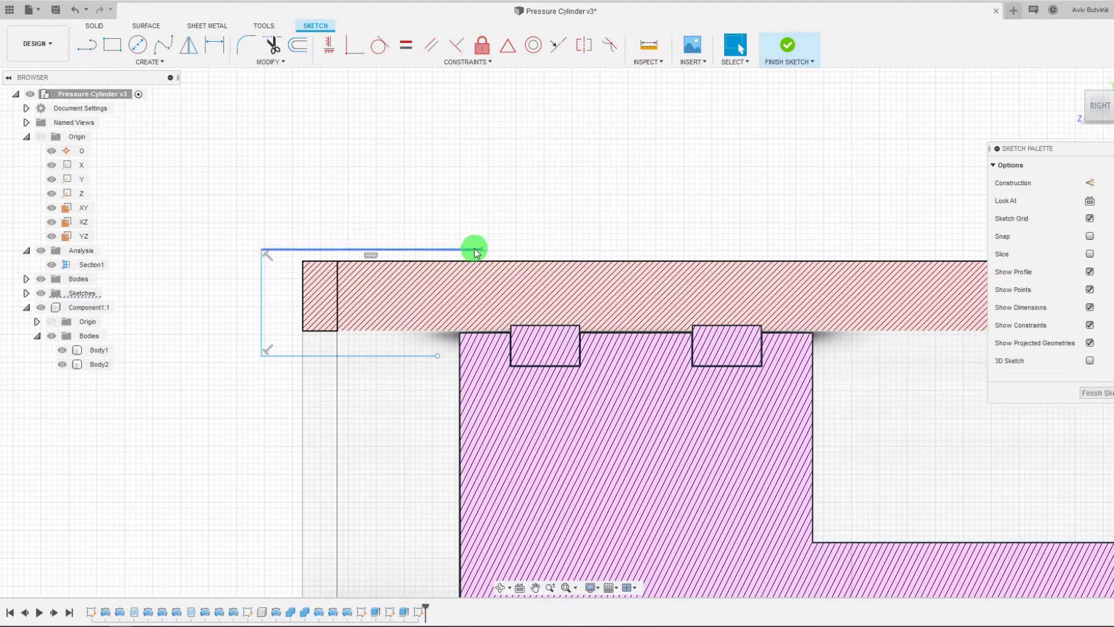
Step: Shorten the top and bottom lines and constrain their right endpoints vertically
drag(480, 249, 426, 258)
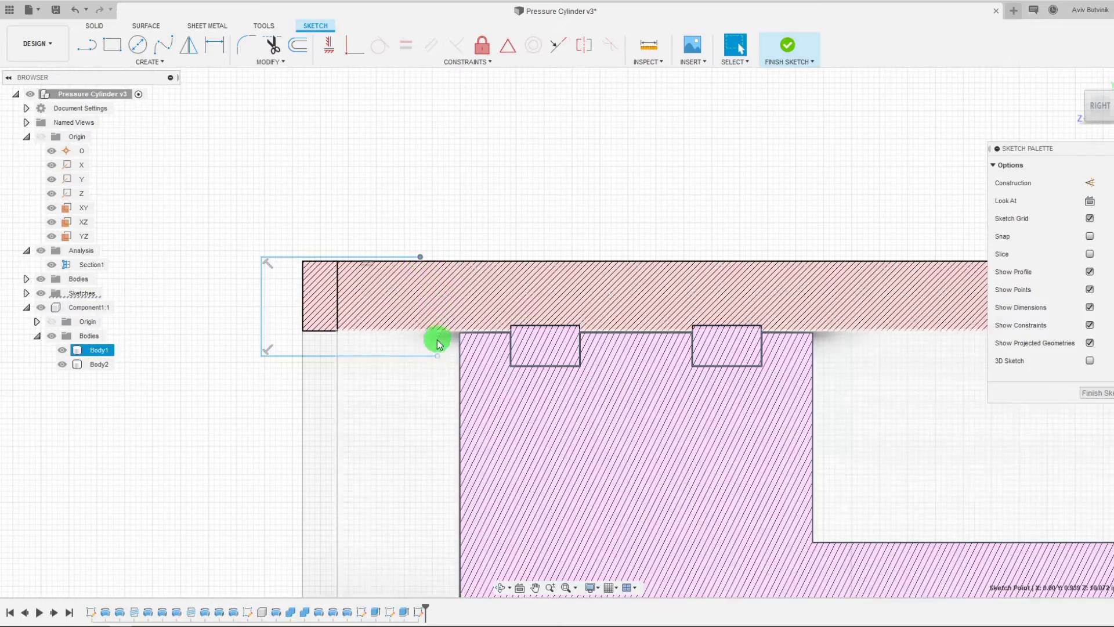
drag(437, 355, 424, 340)
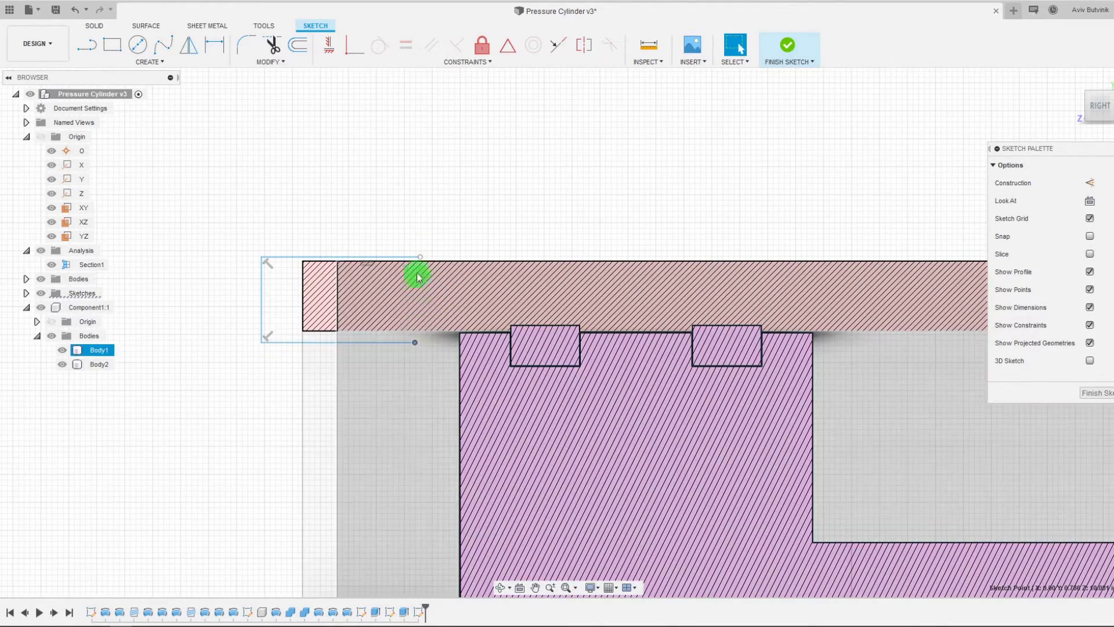
click(420, 256)
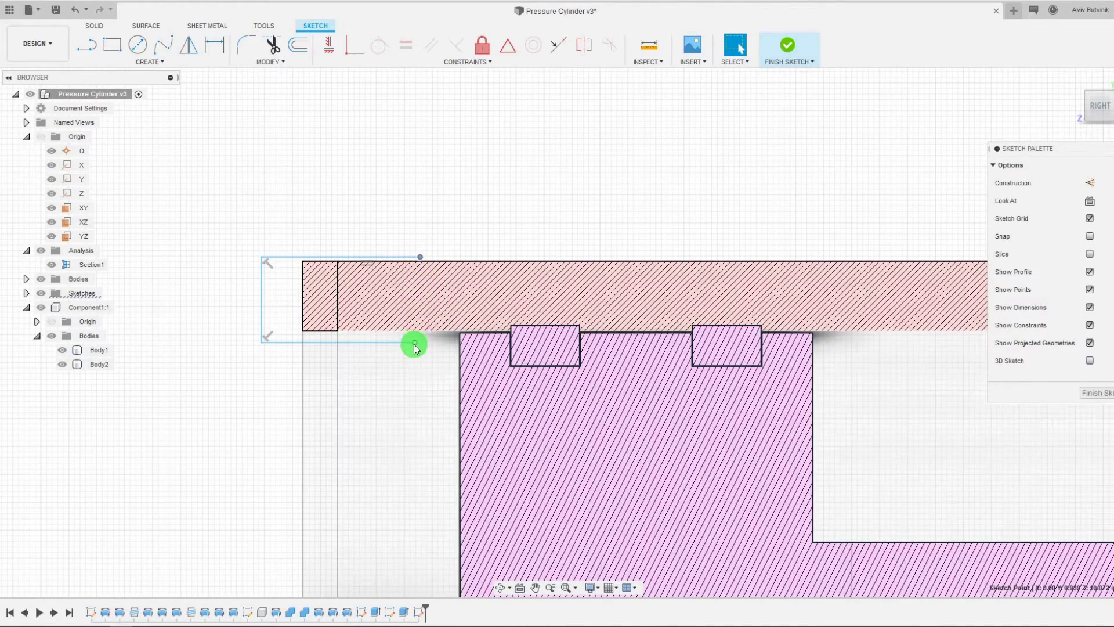
shift+click(414, 343)
click(329, 45)
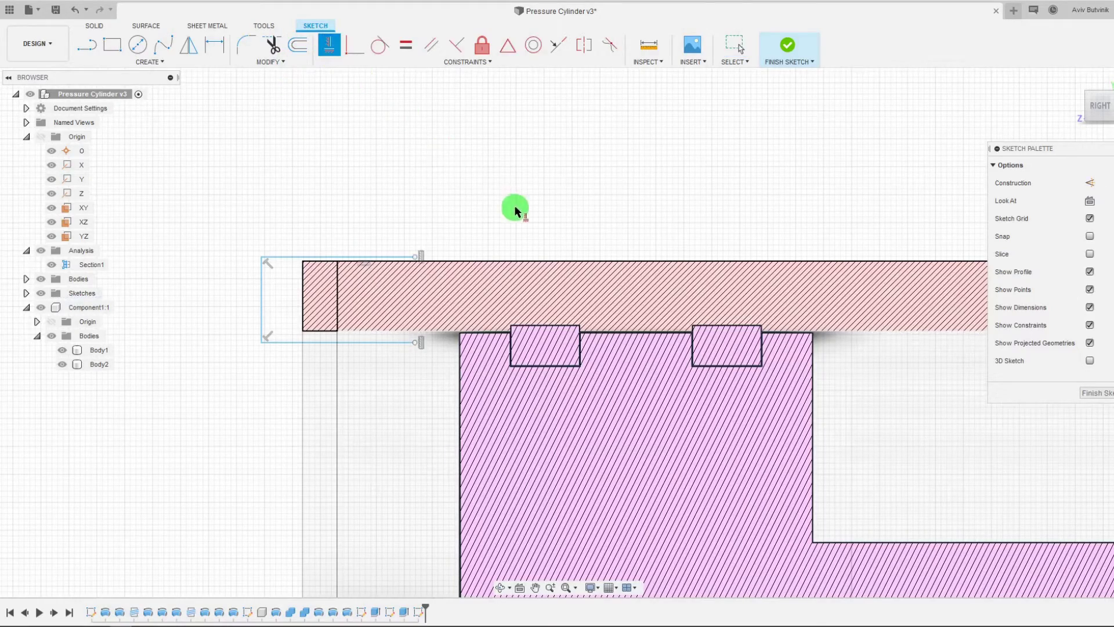
scroll(316, 287, up, 2)
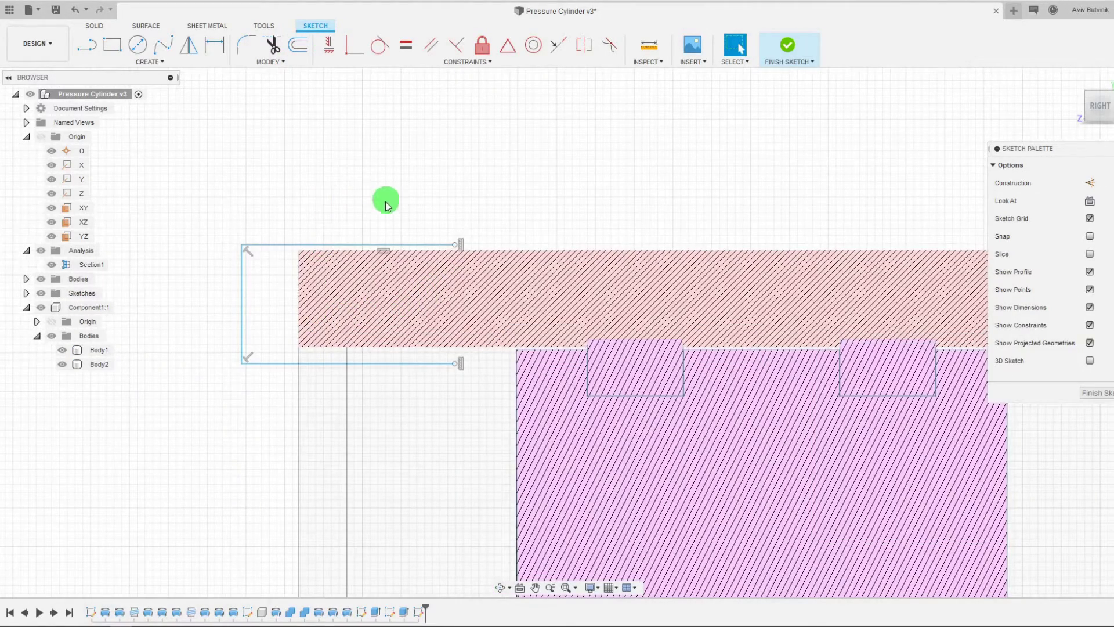
click(361, 255)
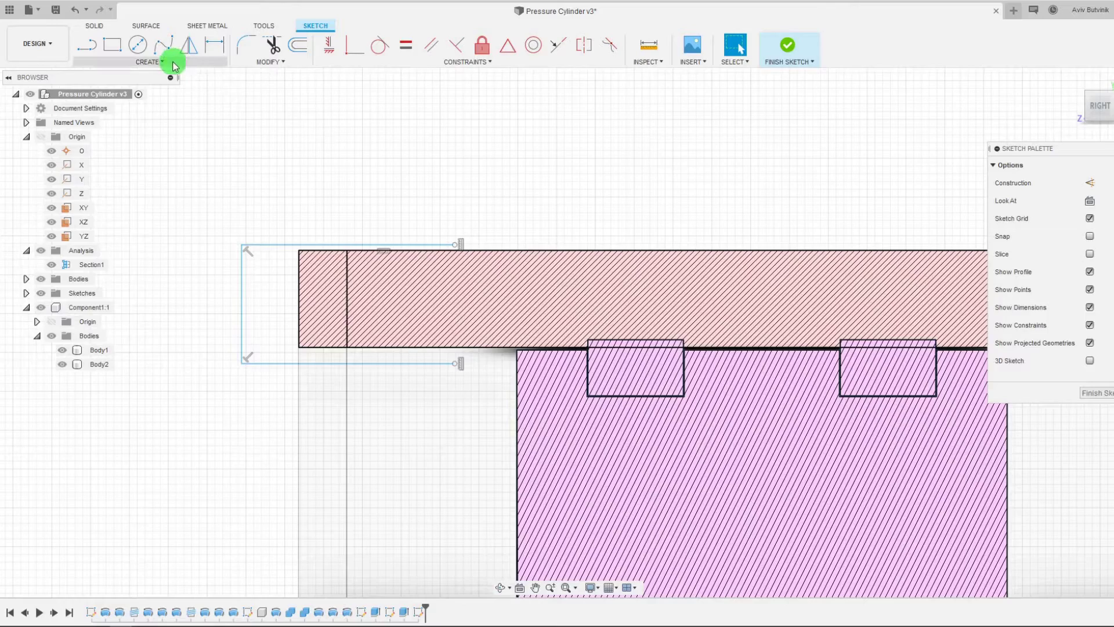
Step: Project the narrow left strip face and the main barrel wall face into the sketch
click(169, 61)
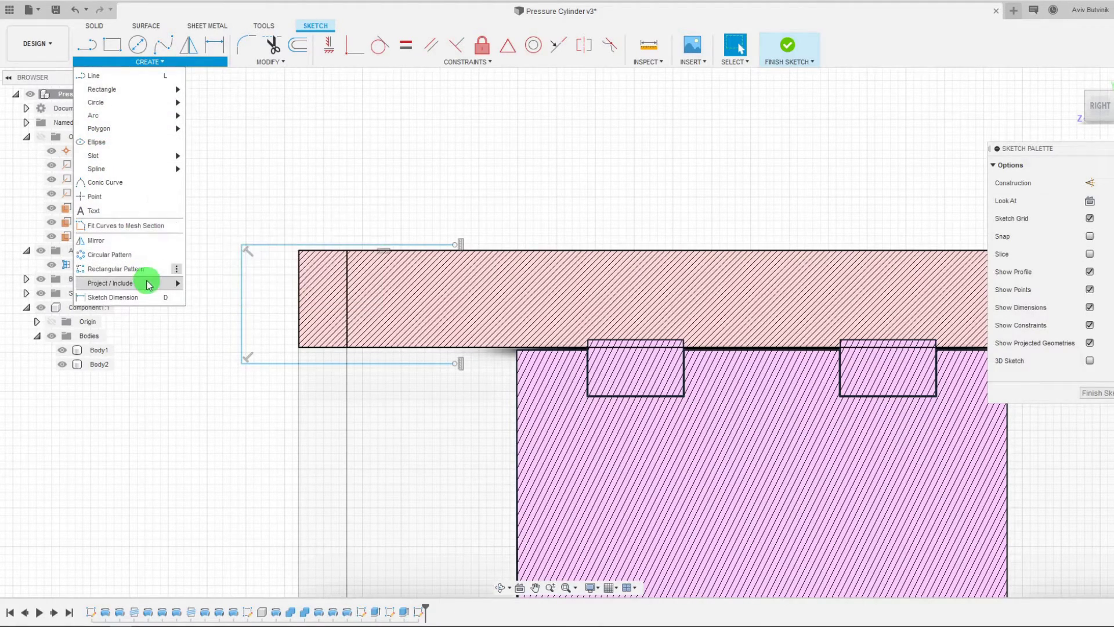
mouse_move(174, 283)
click(229, 287)
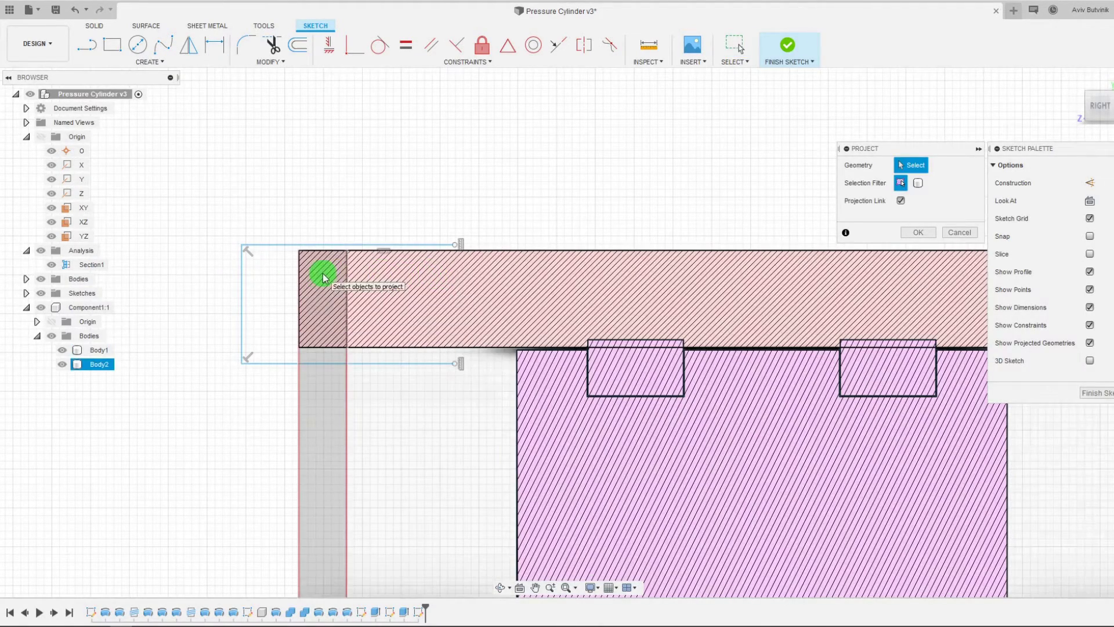
click(323, 268)
click(393, 277)
scroll(371, 213, down, 2)
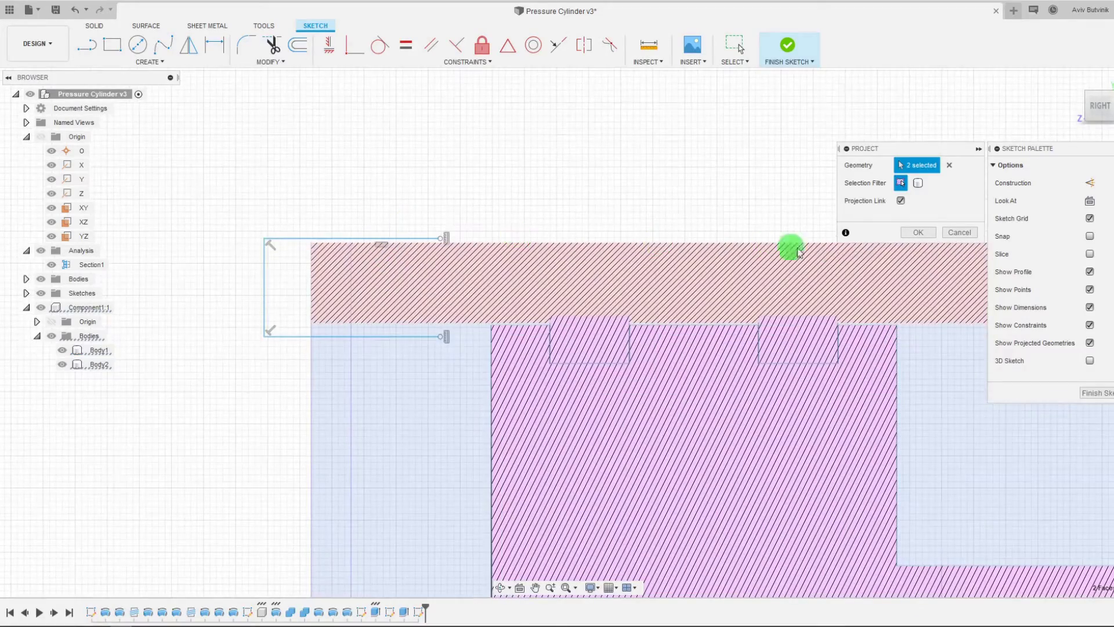
click(911, 232)
scroll(446, 234, down, 2)
scroll(386, 238, up, 4)
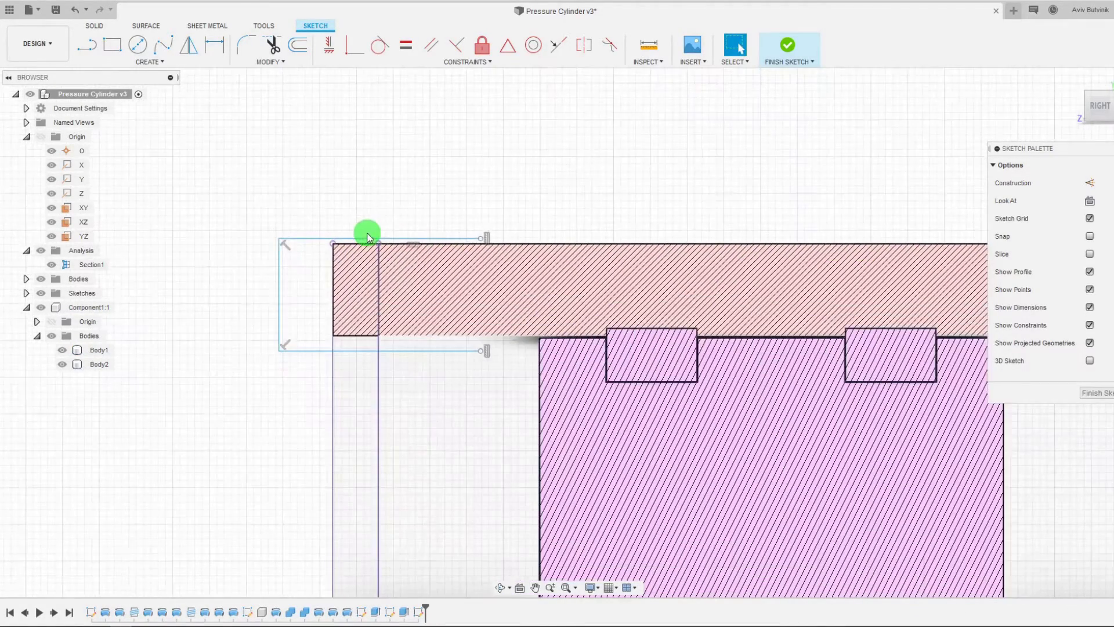
Step: Dimension the outline's top line 0.005 in from the barrel wall's upper edge
click(206, 46)
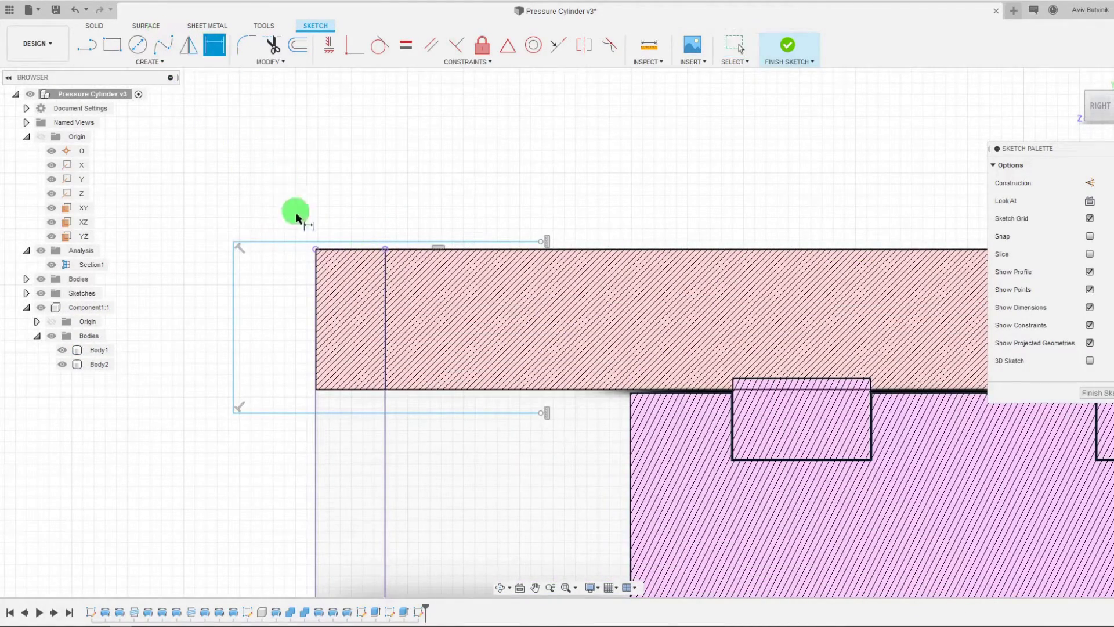
click(317, 248)
click(318, 240)
click(280, 284)
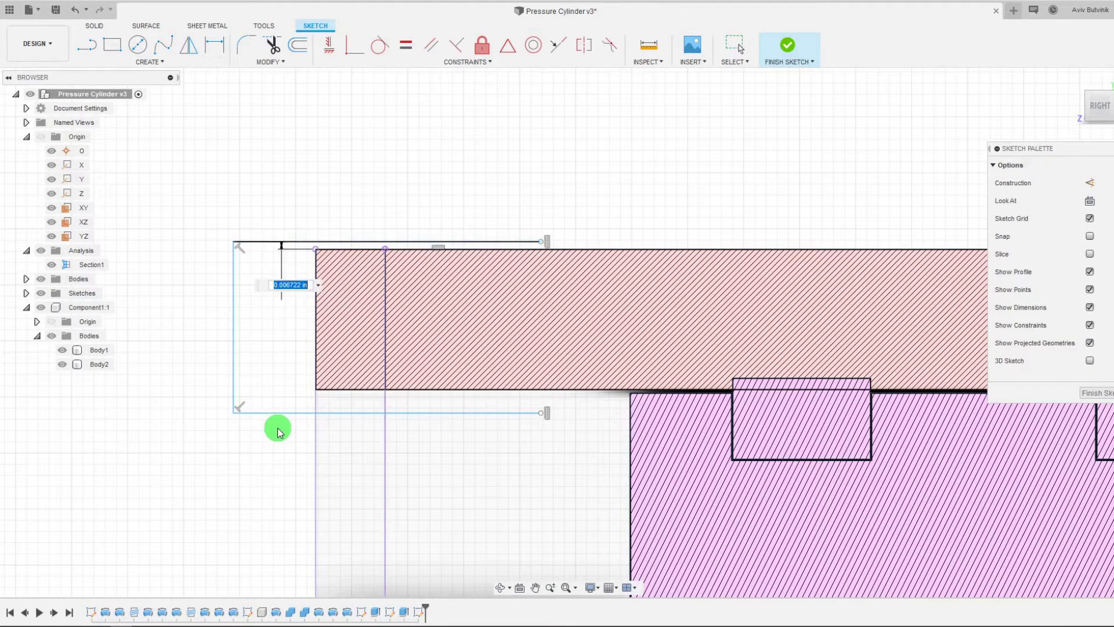
text(.005)
key(Return)
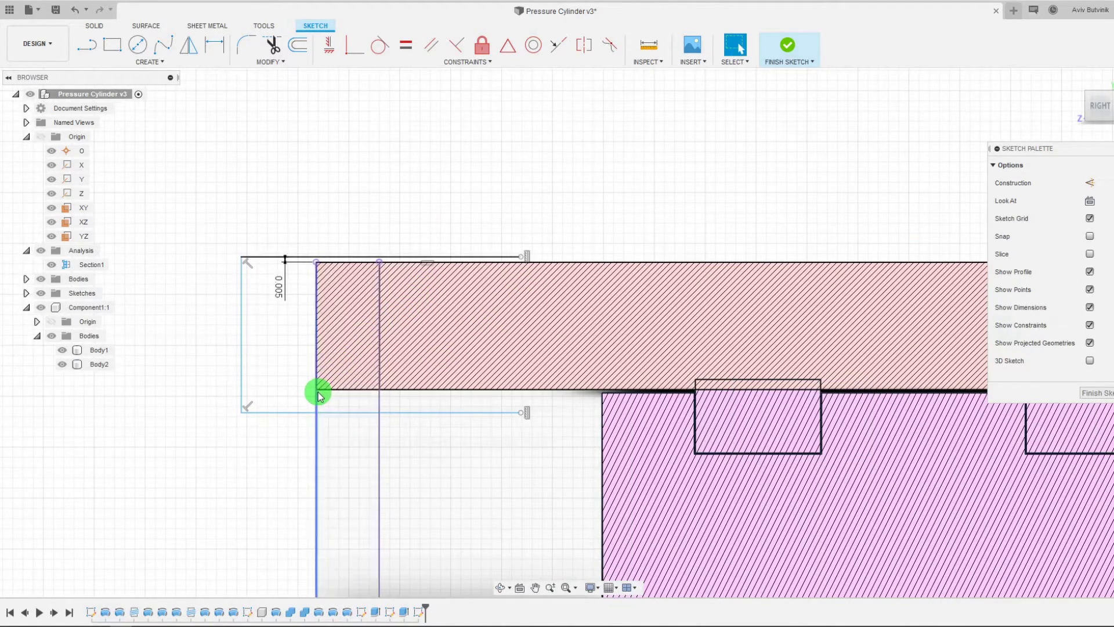
key(Escape)
click(441, 354)
scroll(441, 354, down, 2)
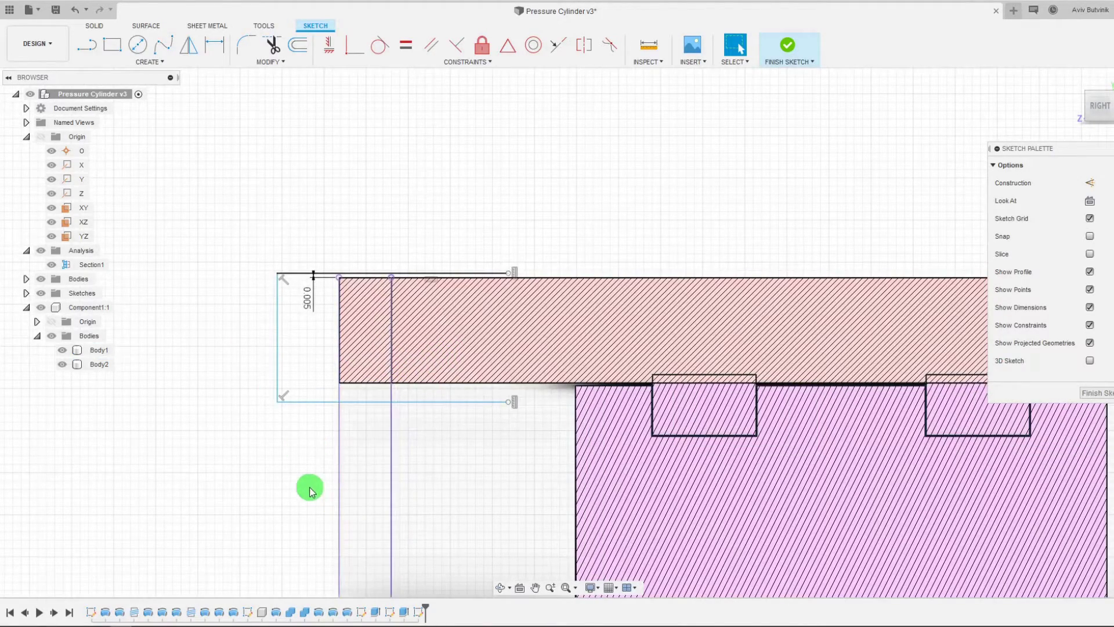
scroll(492, 370, down, 1)
scroll(443, 411, up, 3)
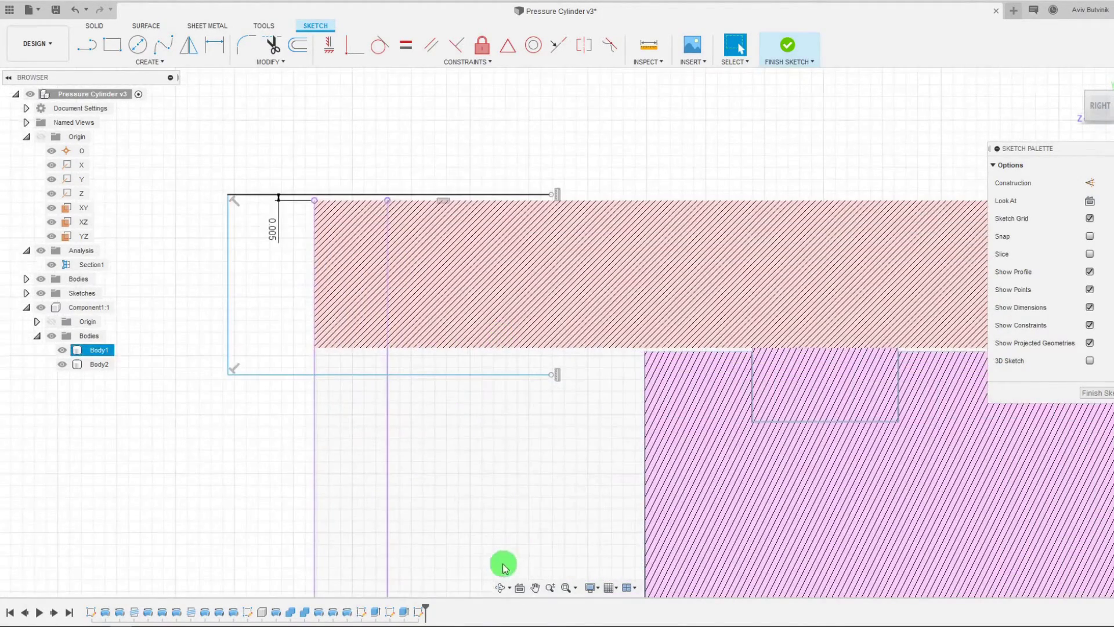
Step: Project the revolved body's curved edge into the sketch as reference geometry
click(501, 587)
drag(490, 452, 503, 453)
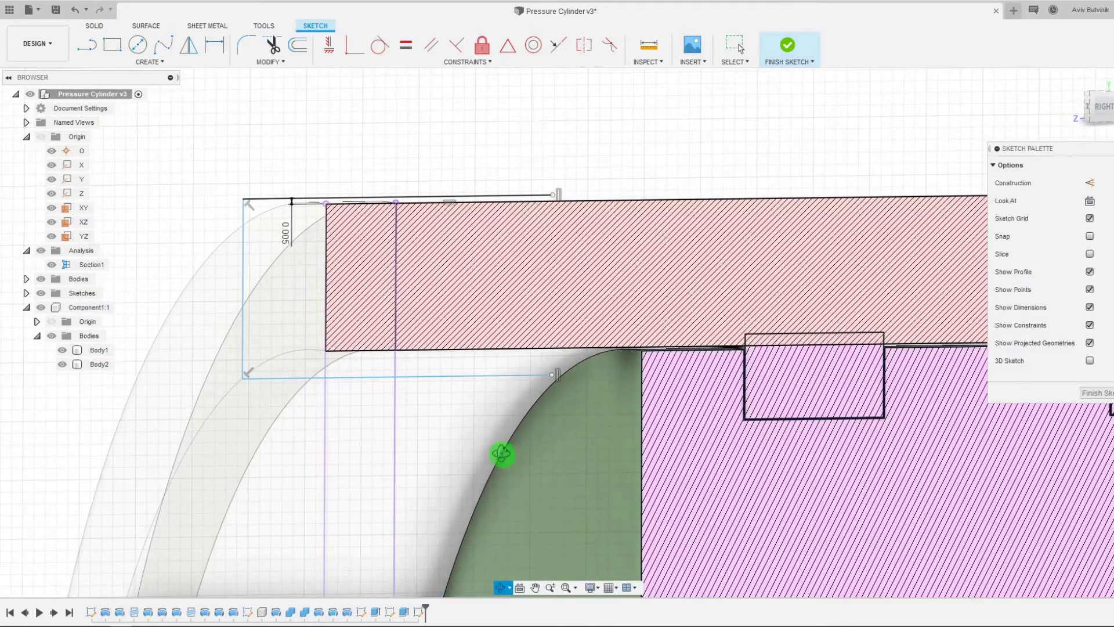
key(Escape)
click(137, 54)
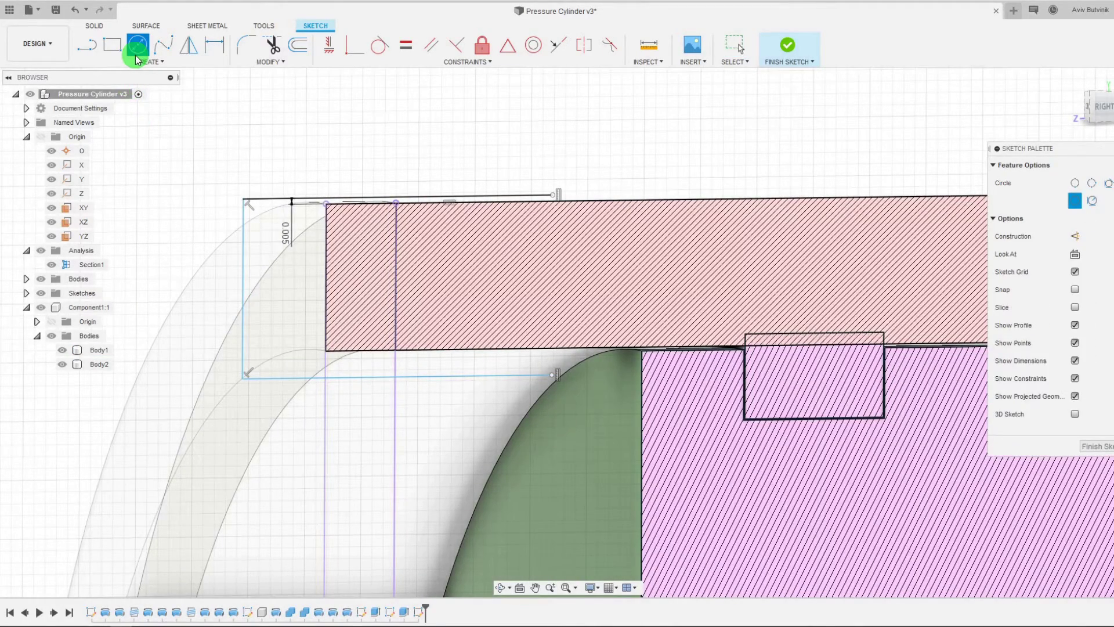
click(148, 62)
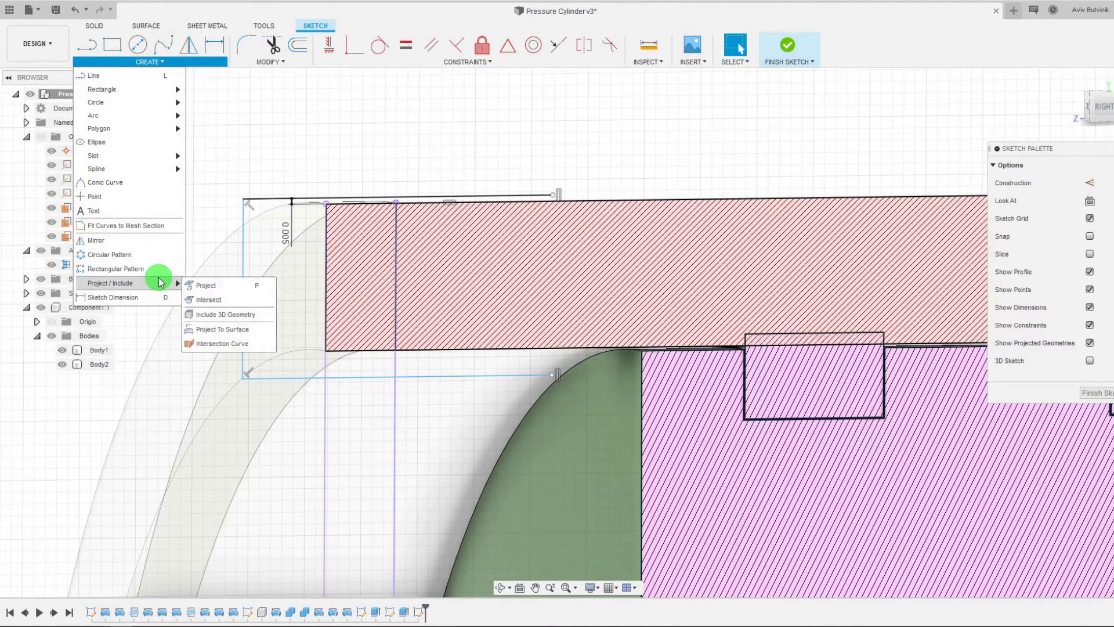
click(186, 285)
click(356, 353)
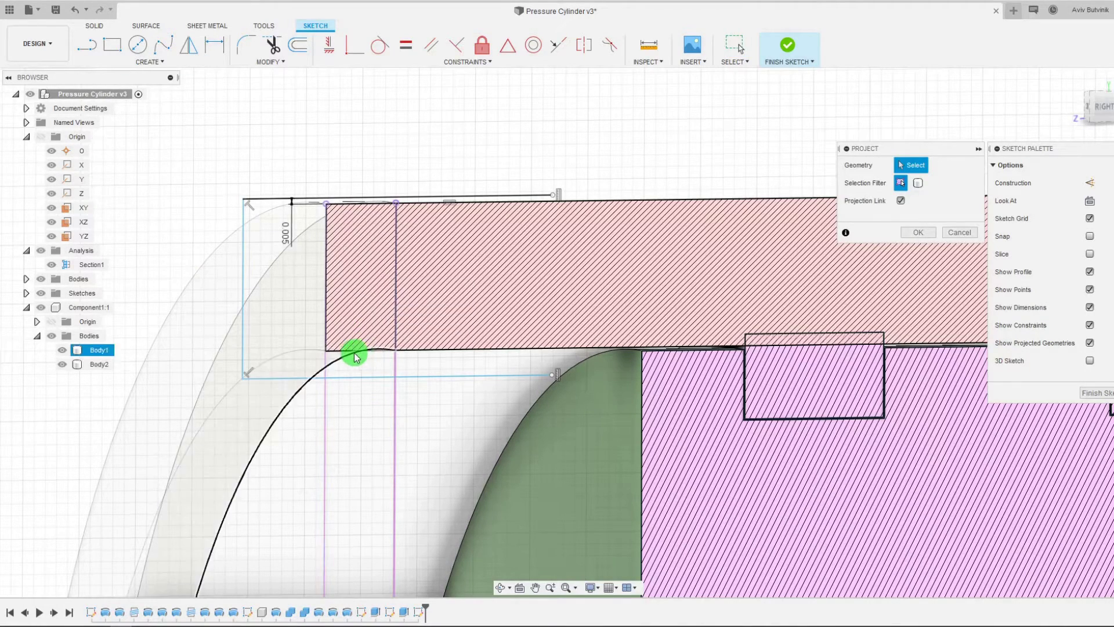
click(326, 351)
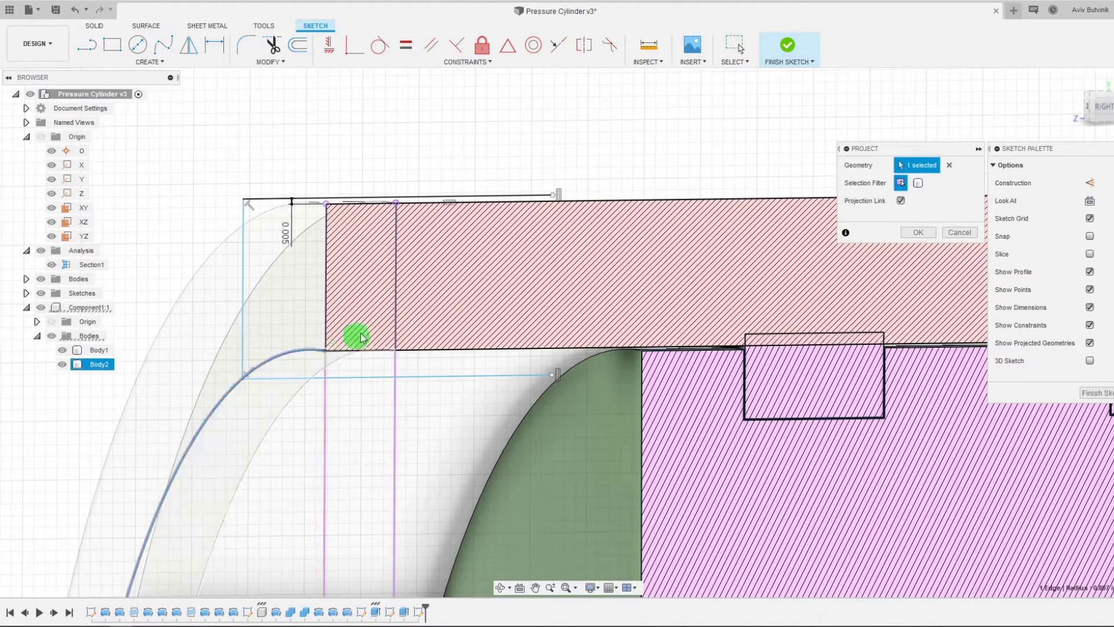
key(Return)
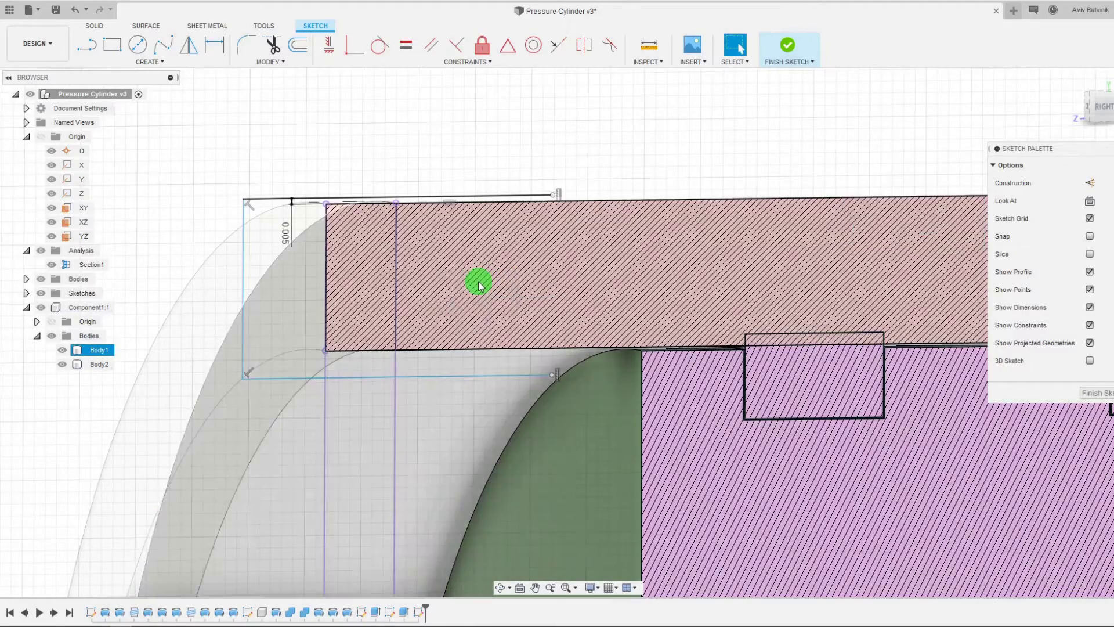
click(685, 249)
Step: Dimension the bottom line's offset as d42 so it matches the top 0.005 offset
scroll(385, 286, up, 3)
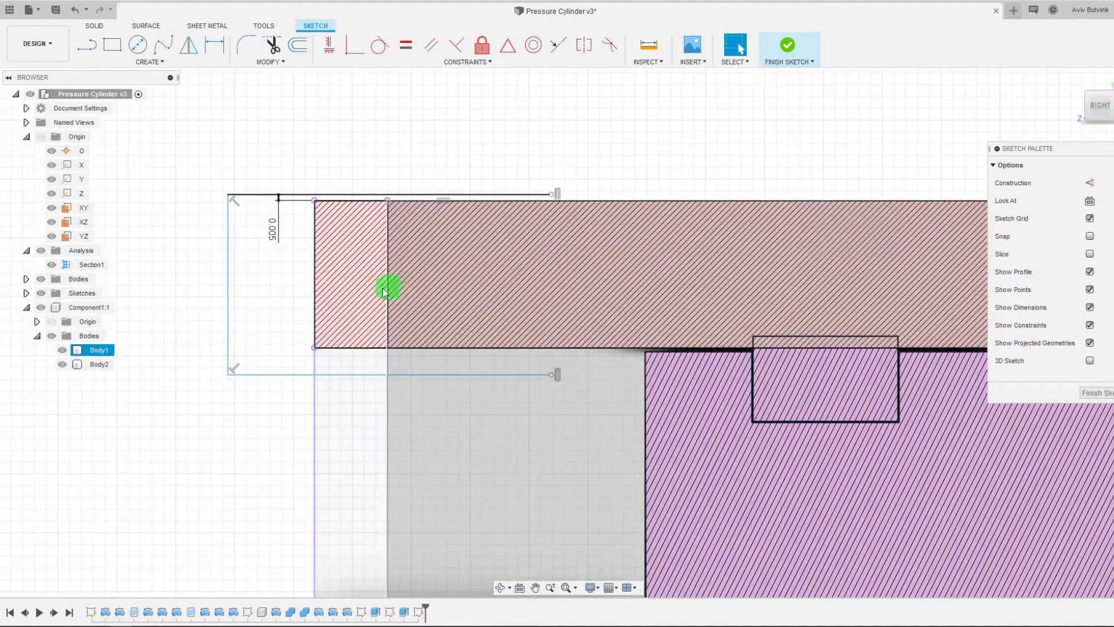
click(267, 281)
key(d)
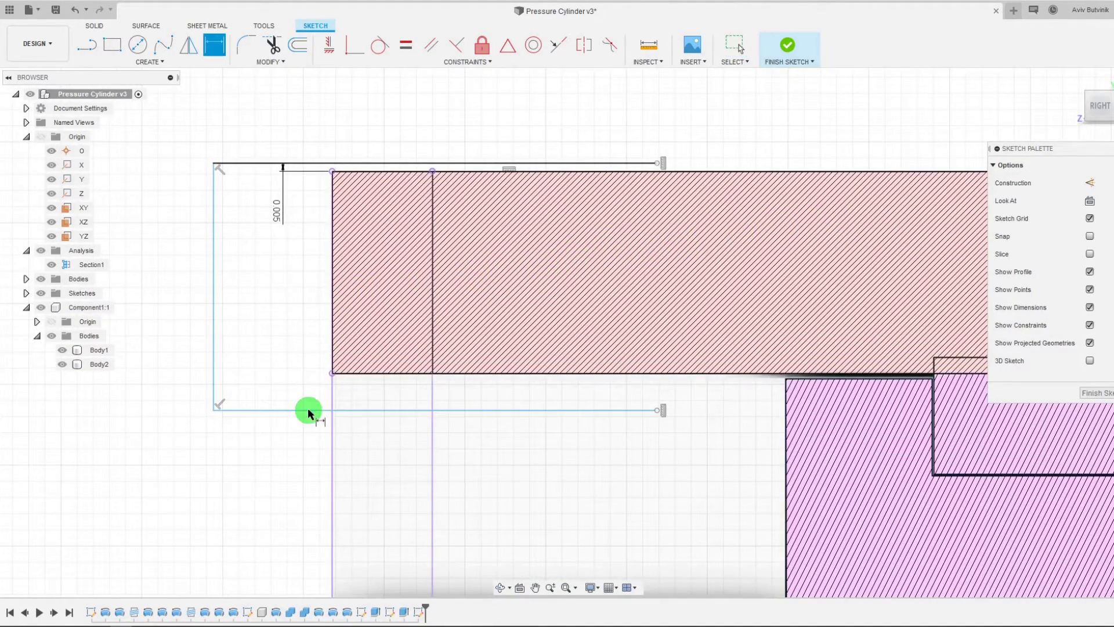
click(332, 374)
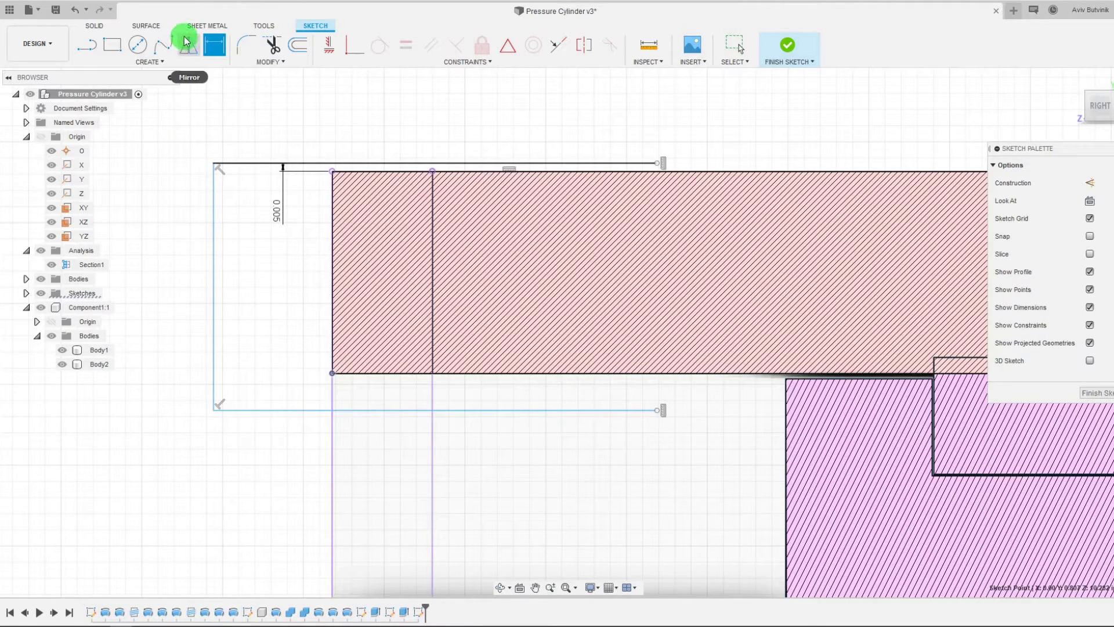
click(295, 412)
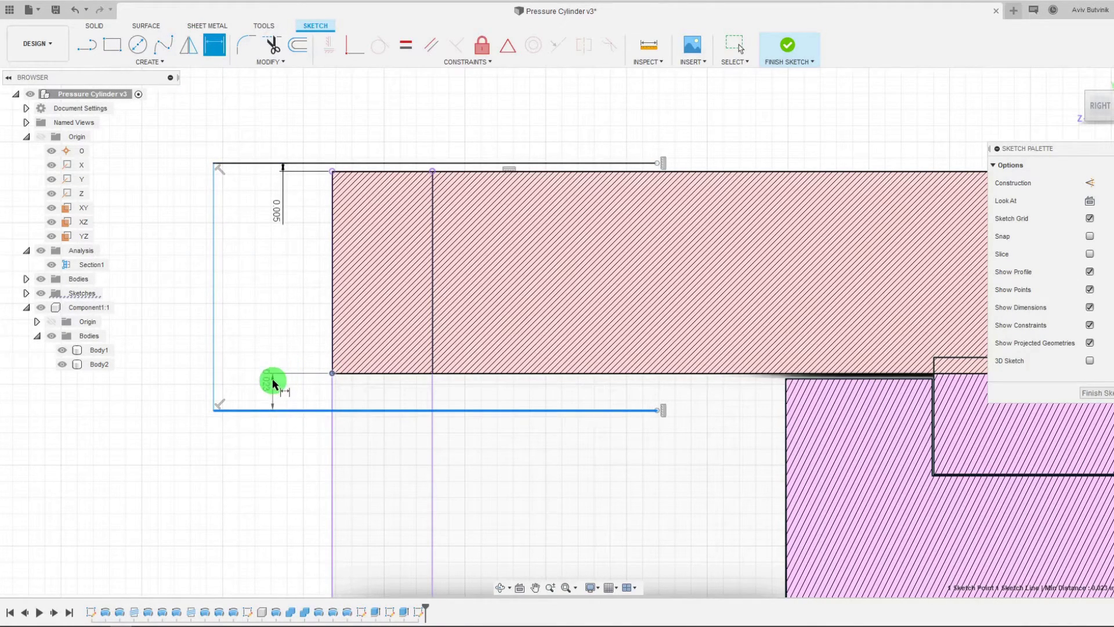
click(270, 383)
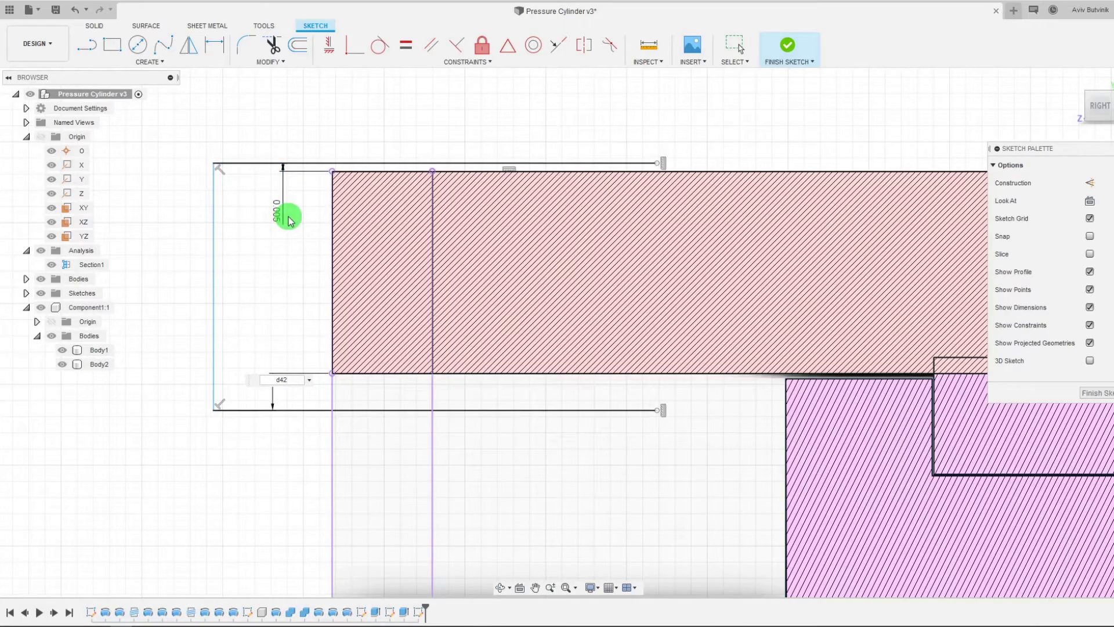
text(d42)
key(Return)
key(Escape)
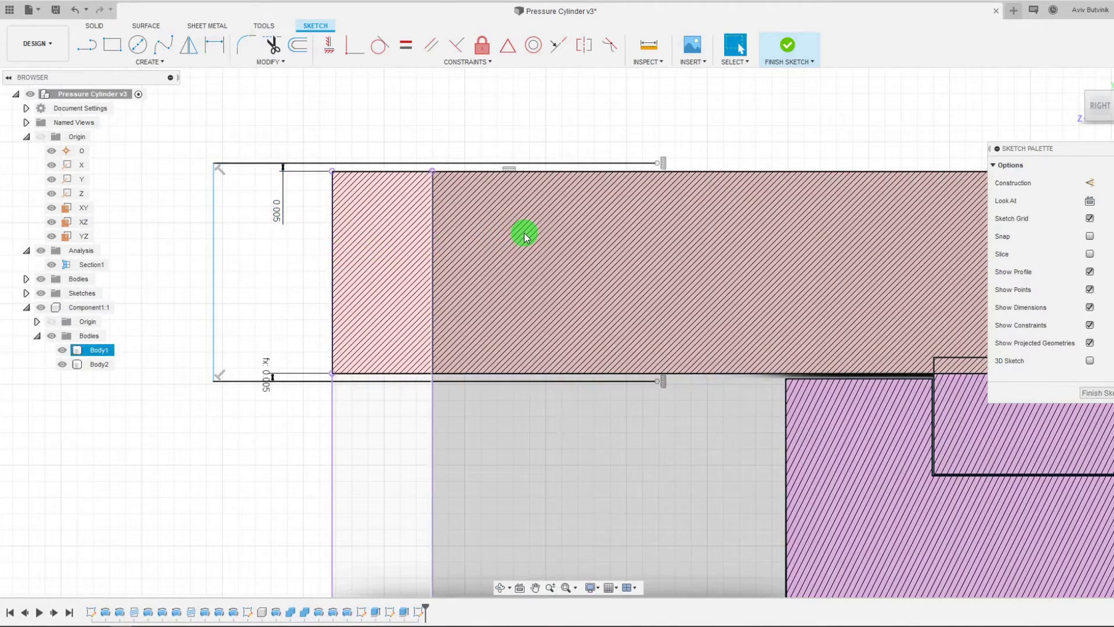
scroll(522, 231, down, 3)
scroll(310, 113, down, 1)
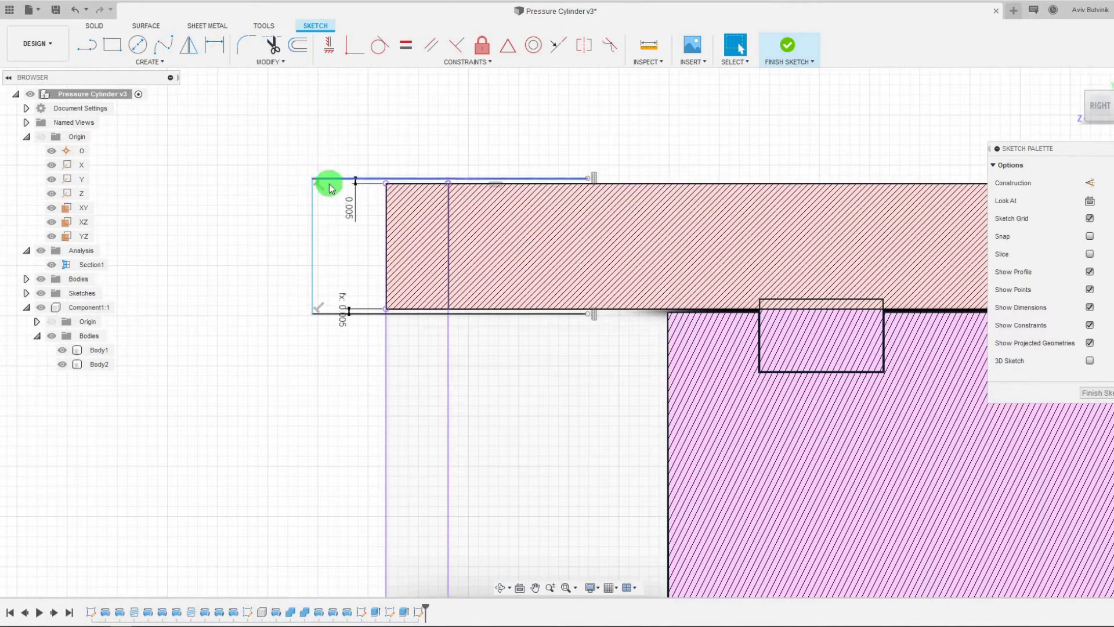
Step: Delete the leftover left vertical line and drag the top lines back toward the barrel end
click(217, 54)
click(385, 223)
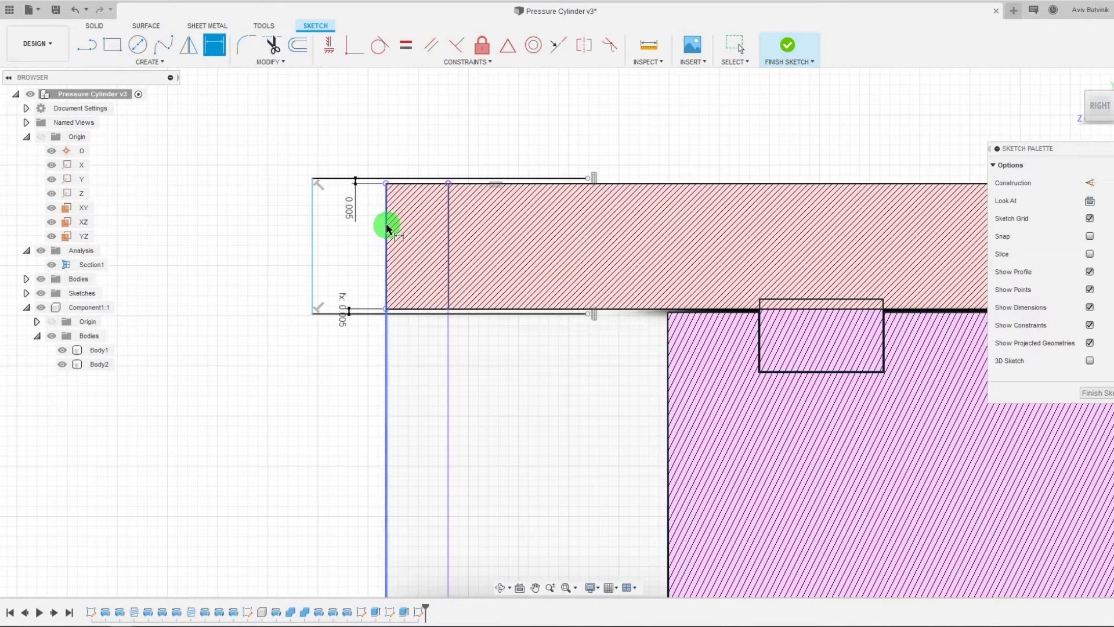
key(Escape)
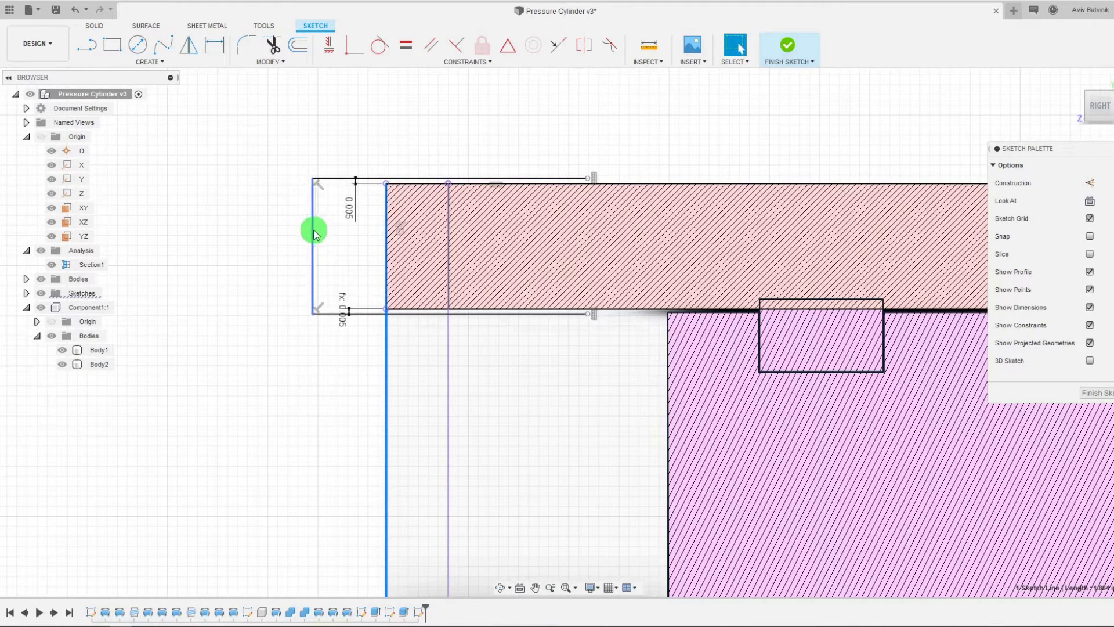
click(312, 232)
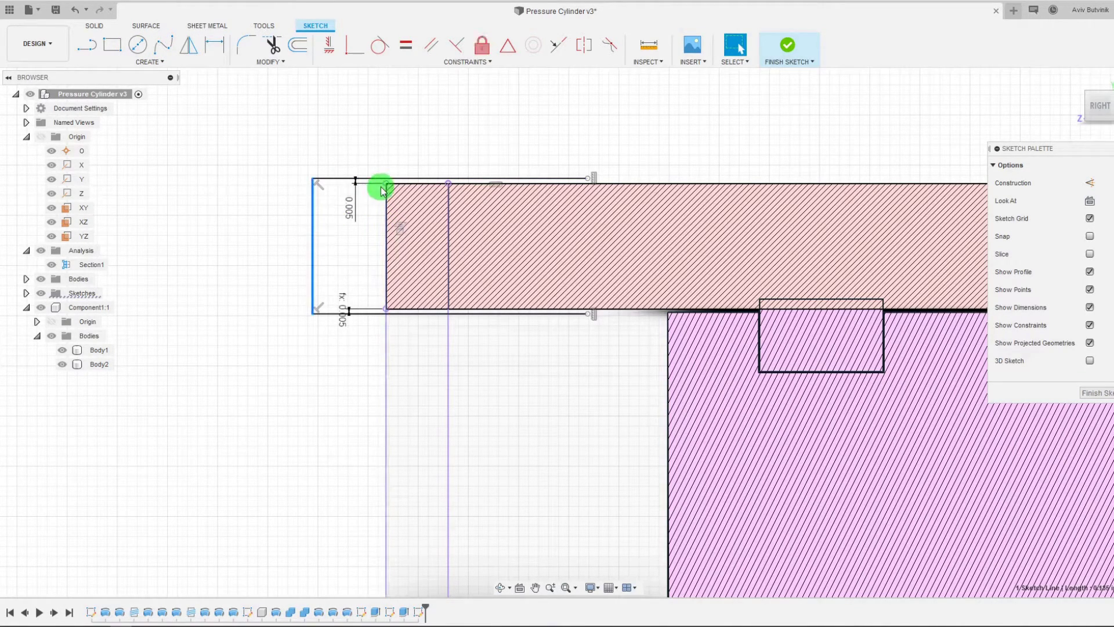
click(356, 52)
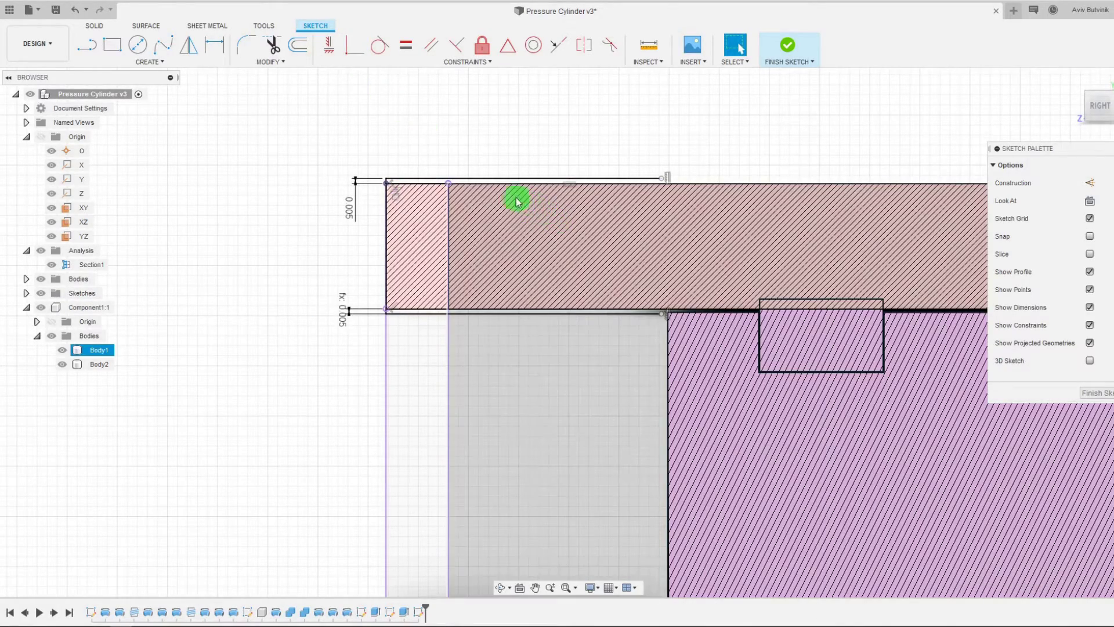
scroll(515, 199, down, 2)
scroll(473, 113, down, 4)
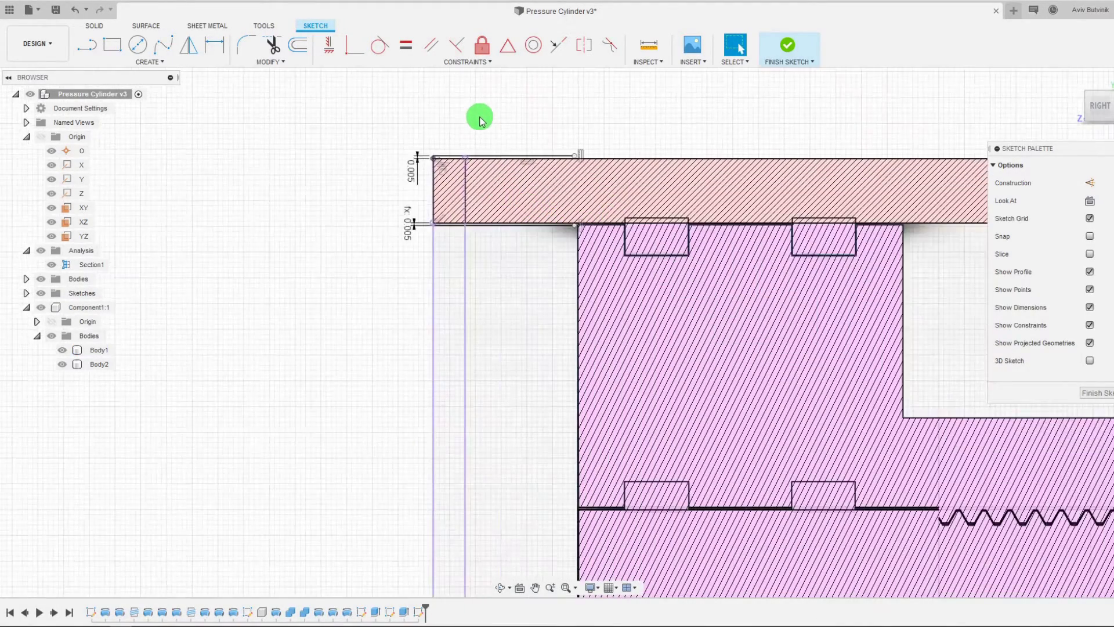
scroll(528, 126, up, 2)
scroll(534, 127, up, 2)
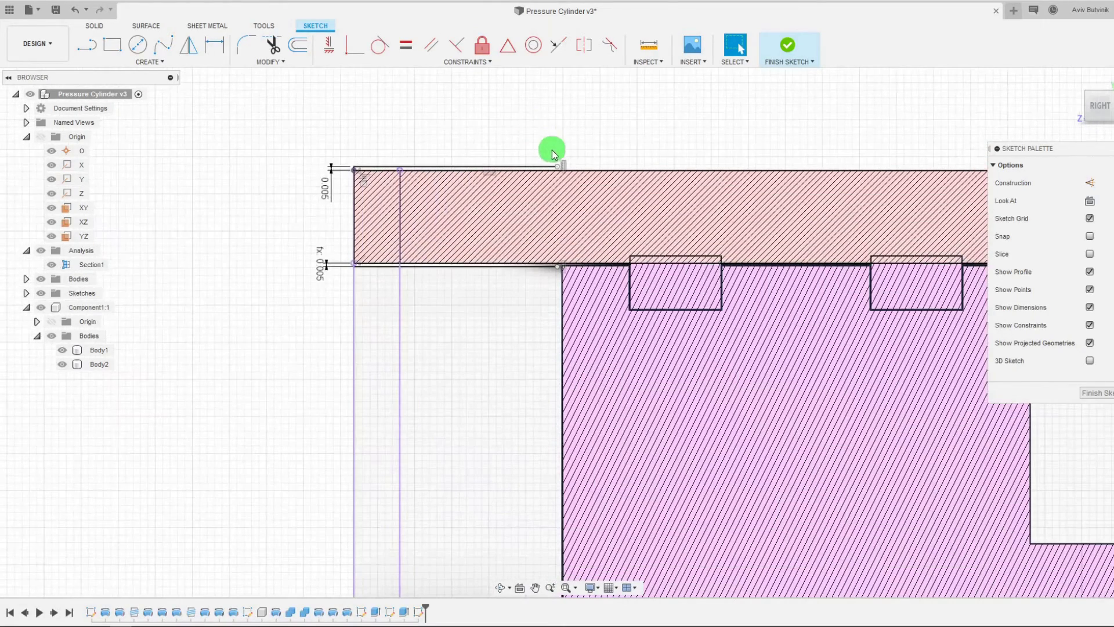
drag(557, 169, 430, 169)
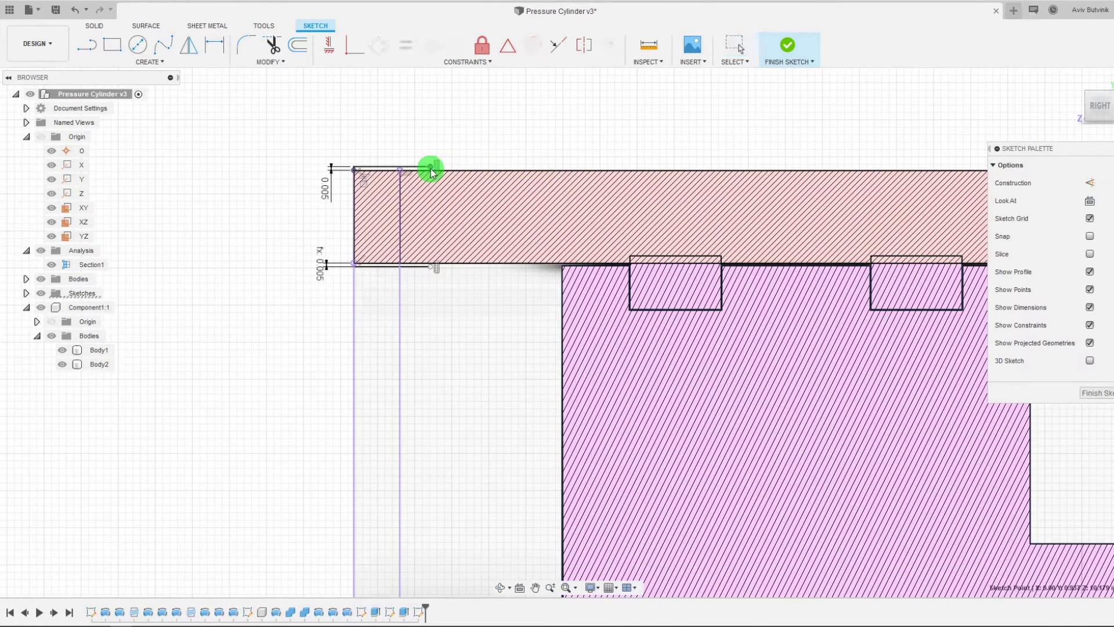
scroll(462, 152, down, 3)
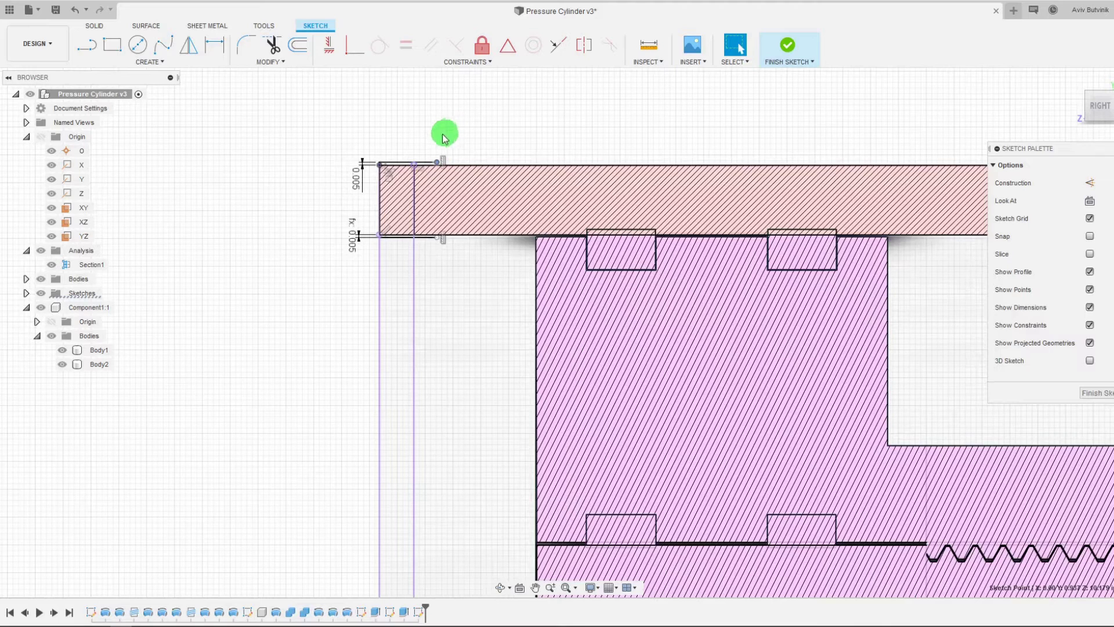
Step: Draw a short vertical line up from the barrel's top corner, then continue a horizontal line leftward past the barrel end
click(448, 136)
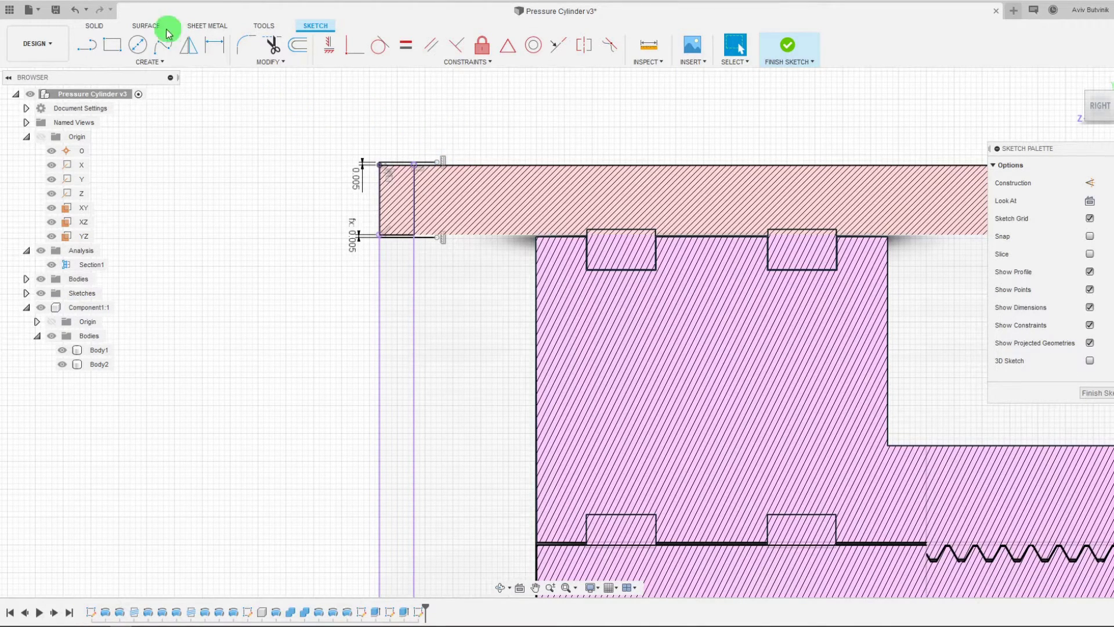
click(87, 45)
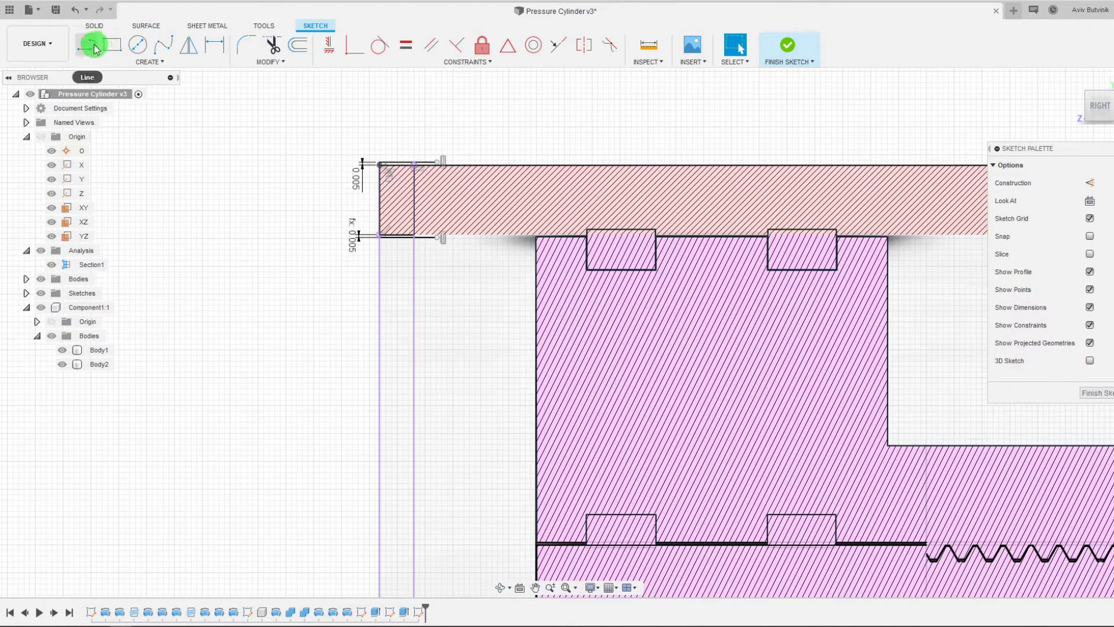
click(439, 163)
click(437, 123)
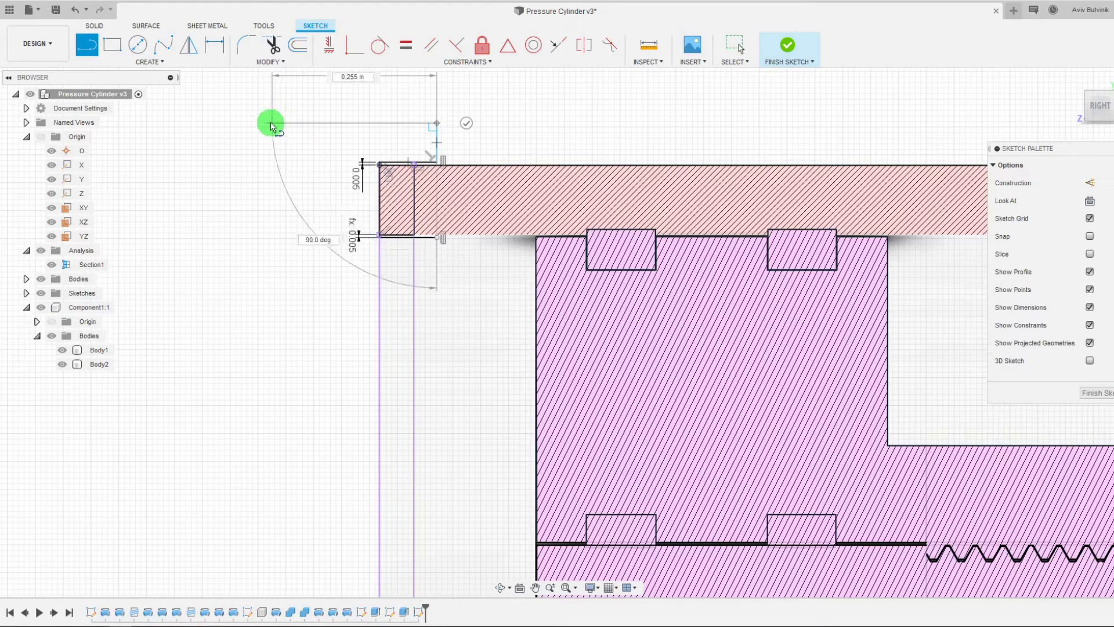
click(273, 123)
scroll(273, 123, down, 5)
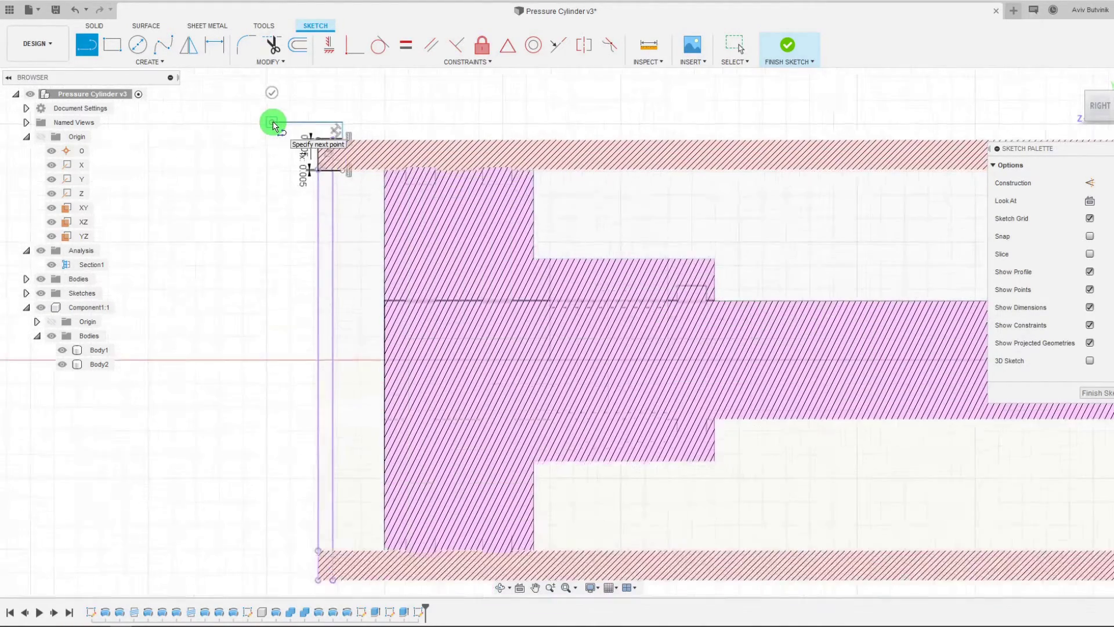
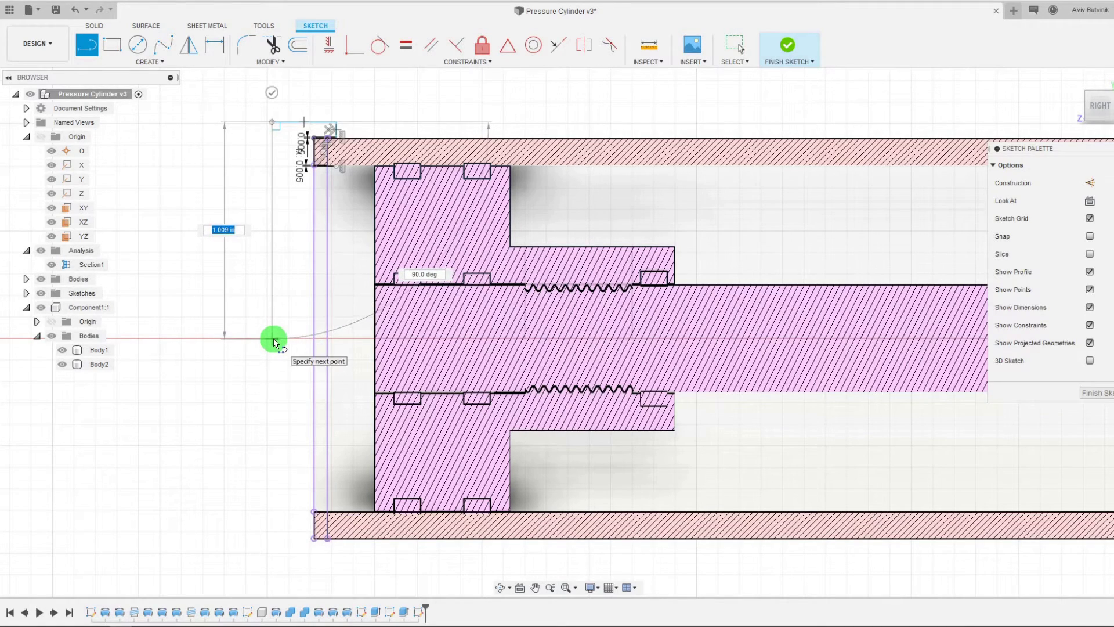
Step: Place the last line endpoint, stop line drawing, and select the origin at the rod's end
click(275, 341)
scroll(273, 340, down, 5)
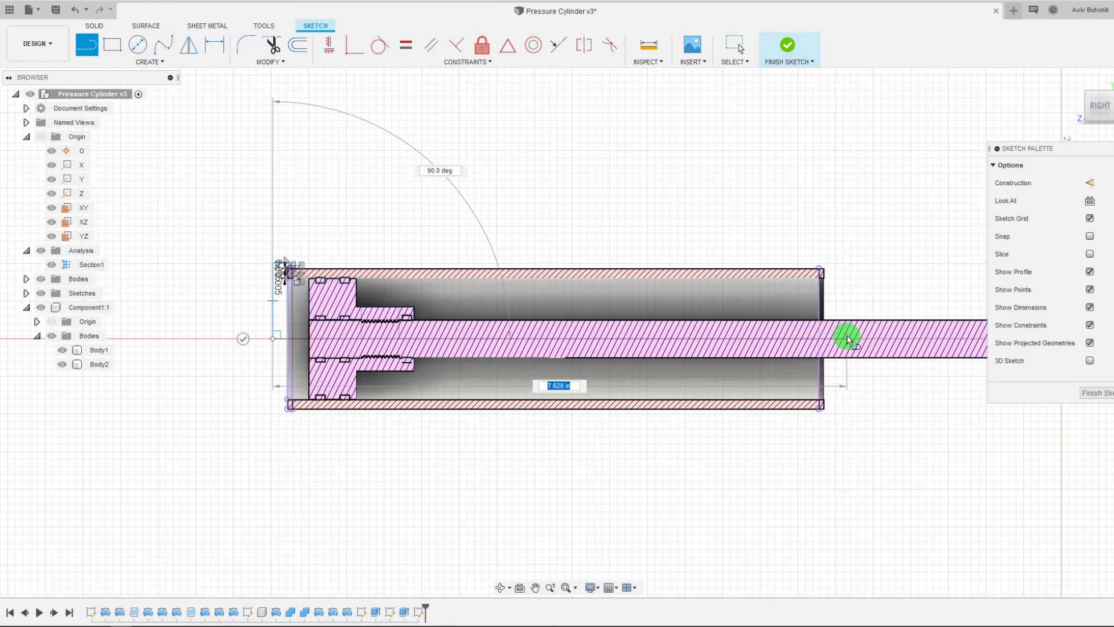
key(Escape)
scroll(725, 319, down, 4)
scroll(855, 323, up, 3)
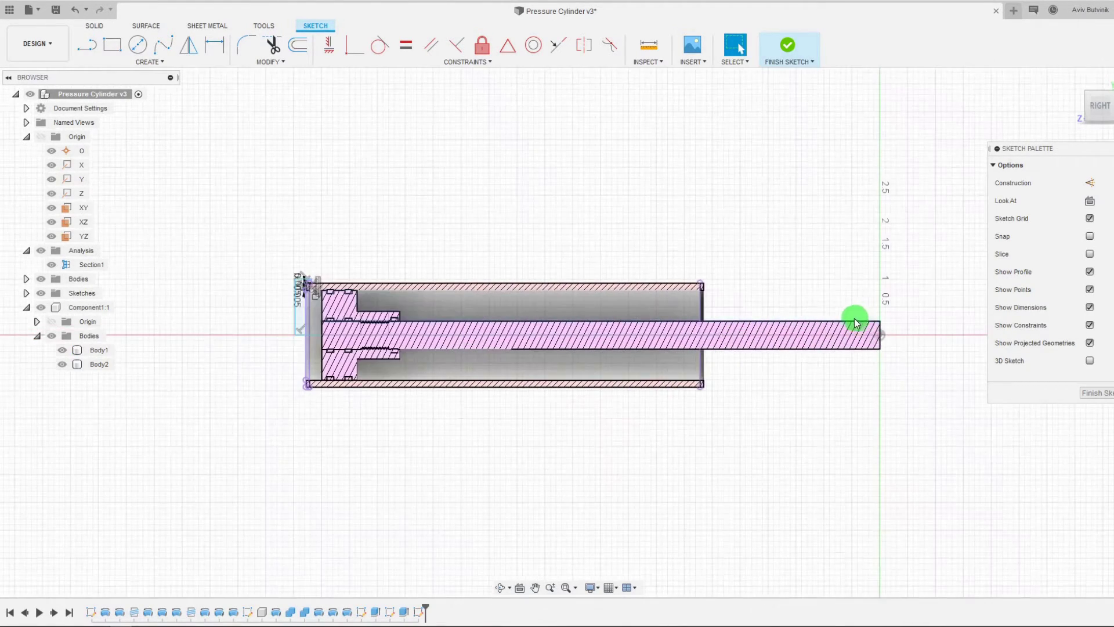
click(884, 341)
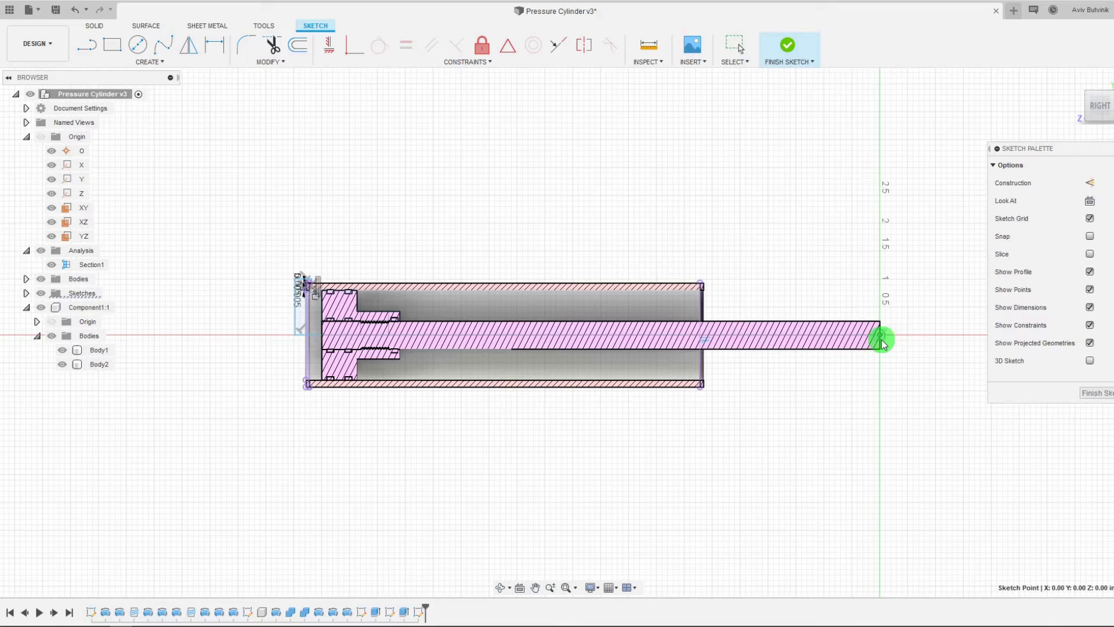
scroll(306, 315, up, 5)
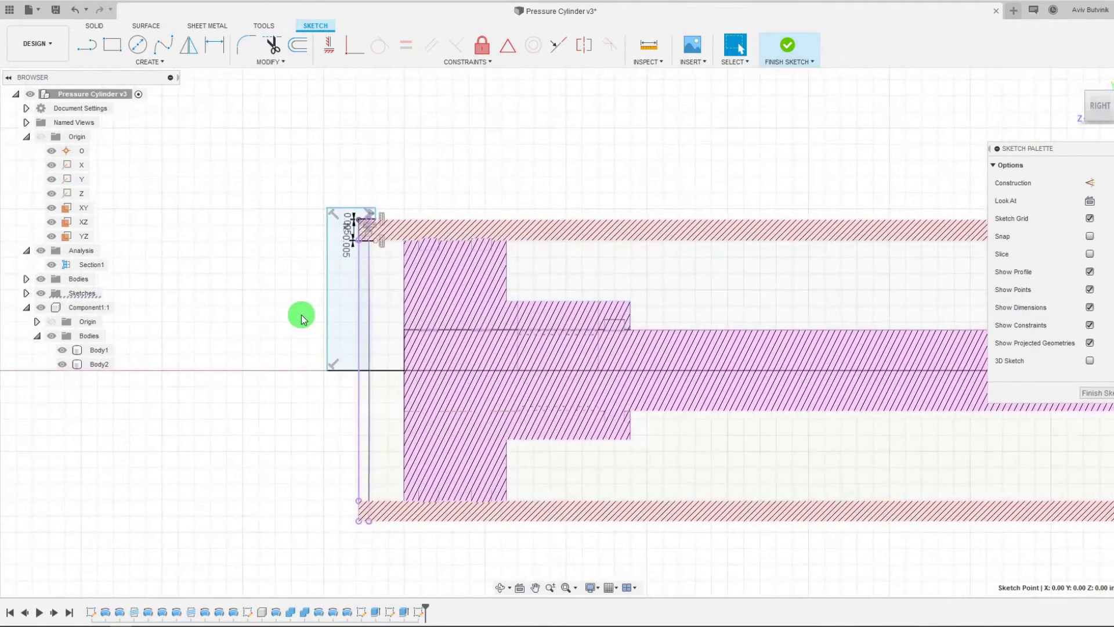
scroll(301, 314, up, 3)
Step: Draw a vertical line down from the sketch corner point
click(97, 52)
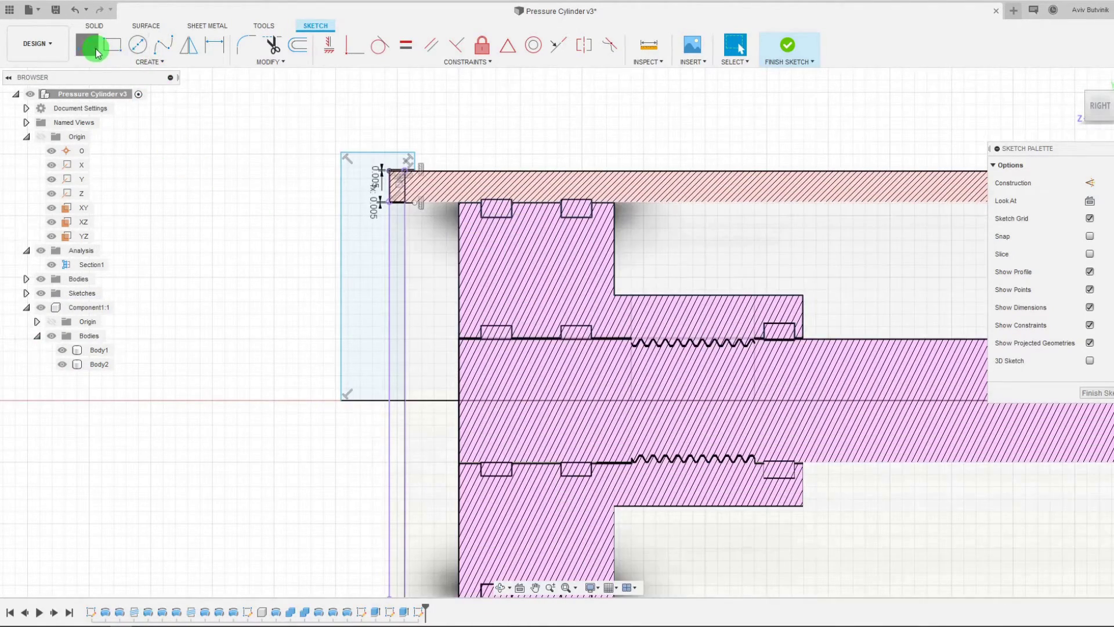
click(415, 206)
drag(419, 237, 416, 398)
key(Escape)
scroll(304, 385, up, 3)
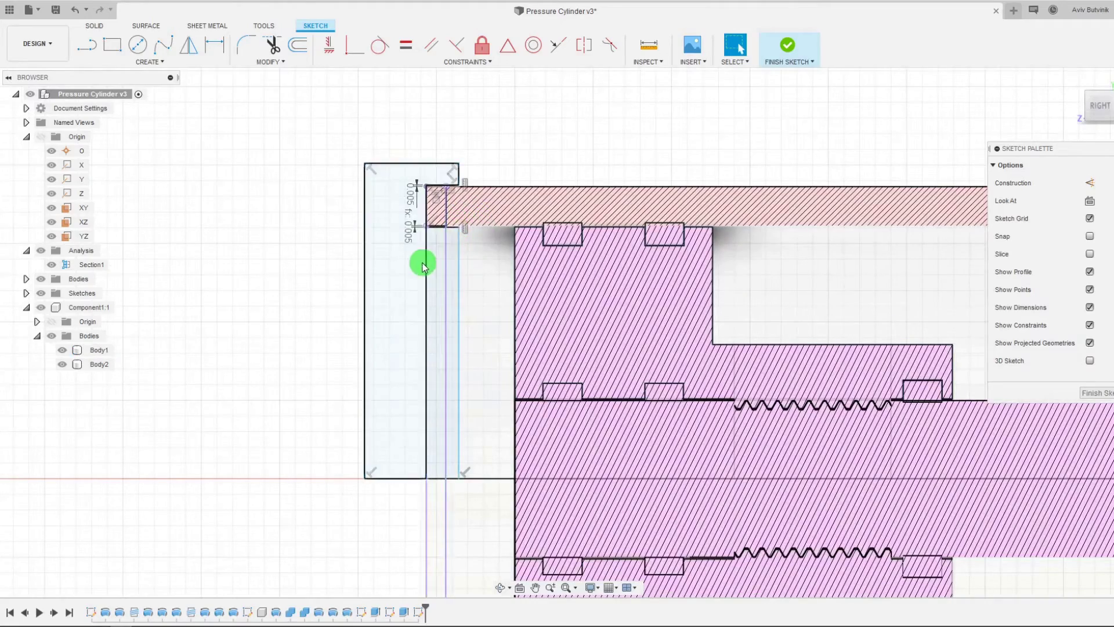
scroll(363, 281, down, 1)
scroll(470, 314, up, 2)
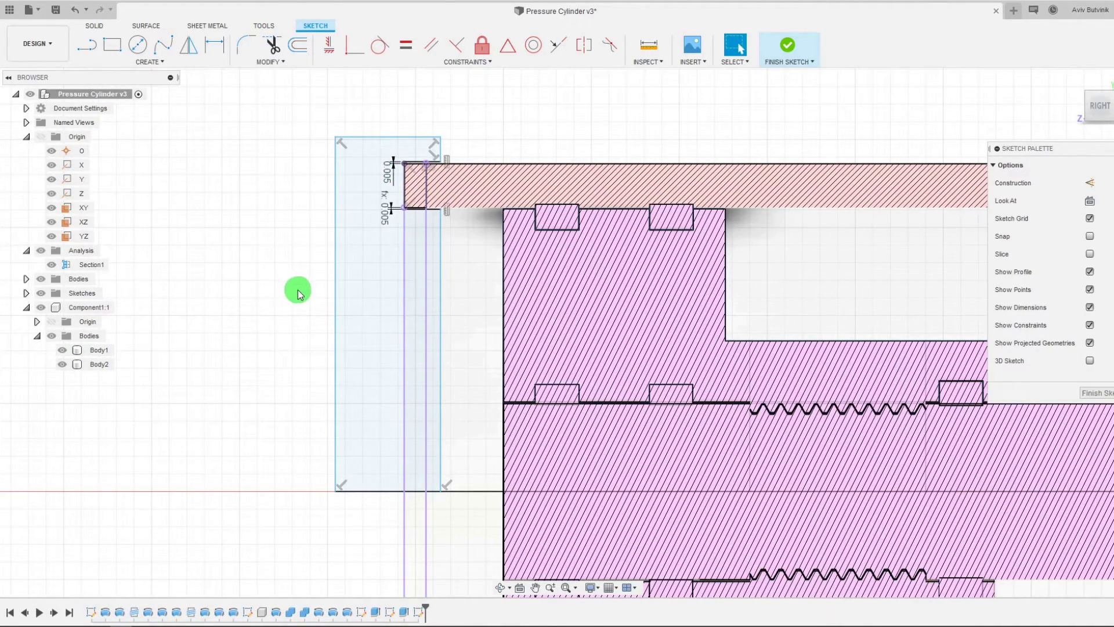
Step: Make the bottom line construction, close the profile with a line along the axis, and finish the sketch
click(488, 497)
click(1091, 183)
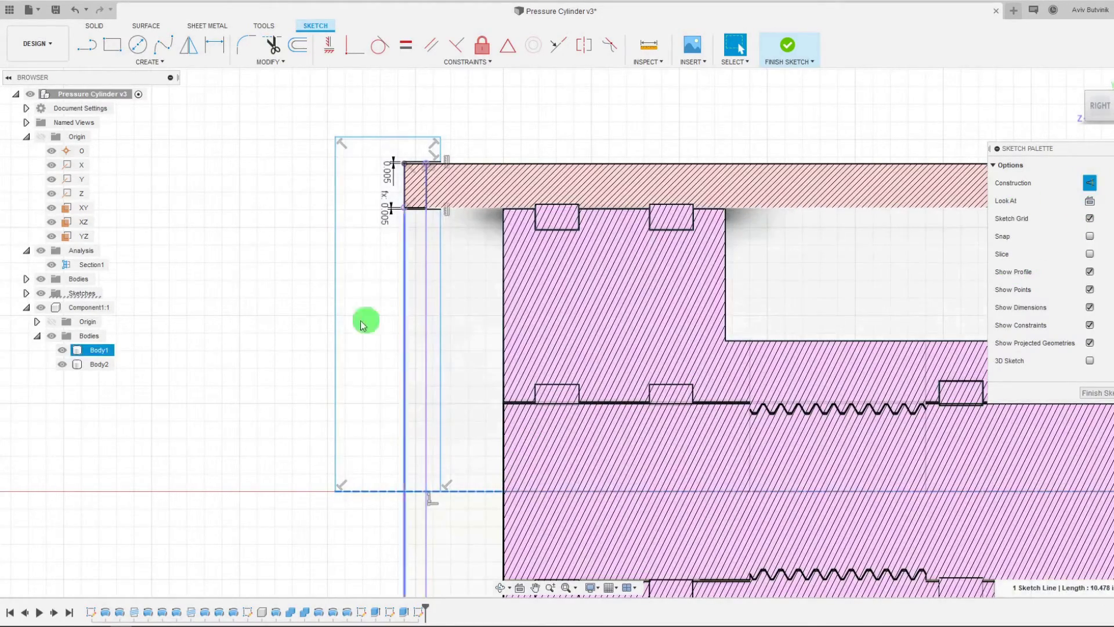
click(88, 46)
click(338, 492)
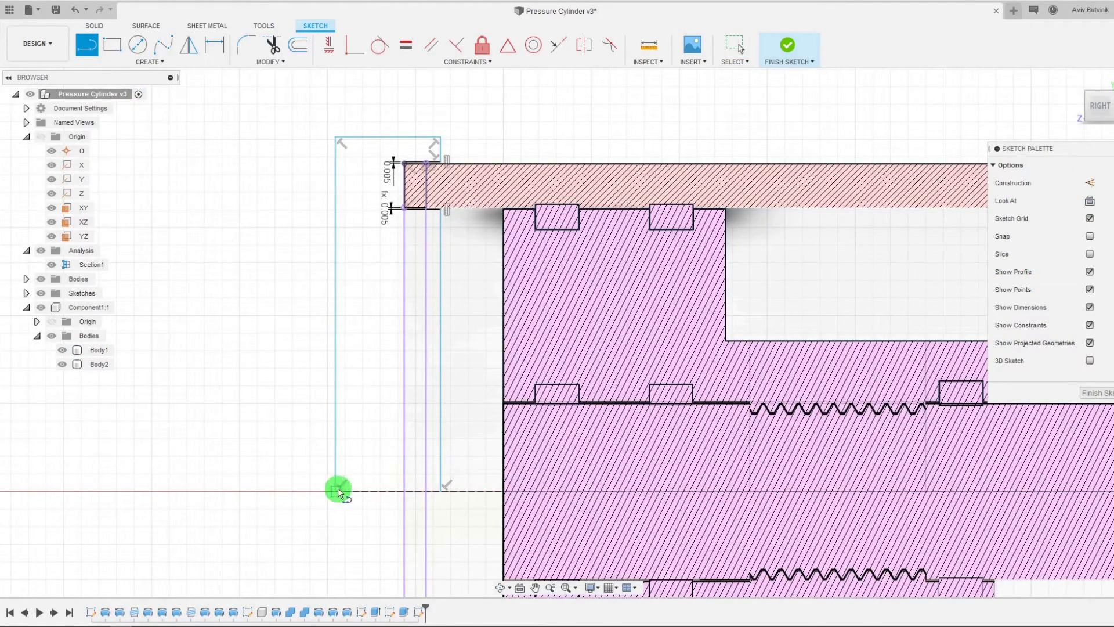
click(443, 492)
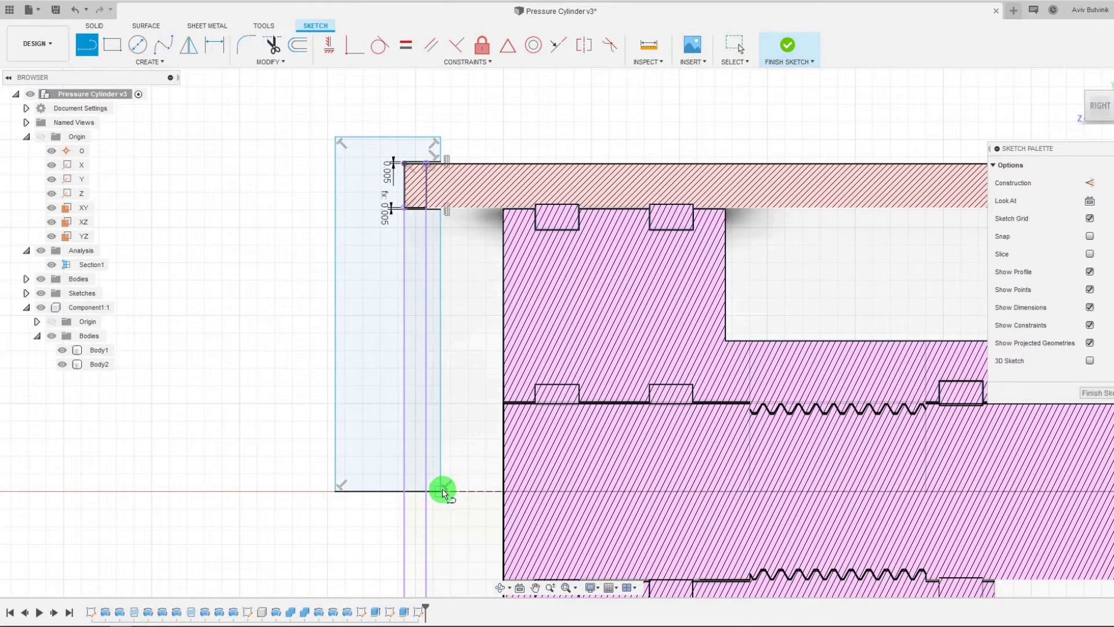
click(787, 46)
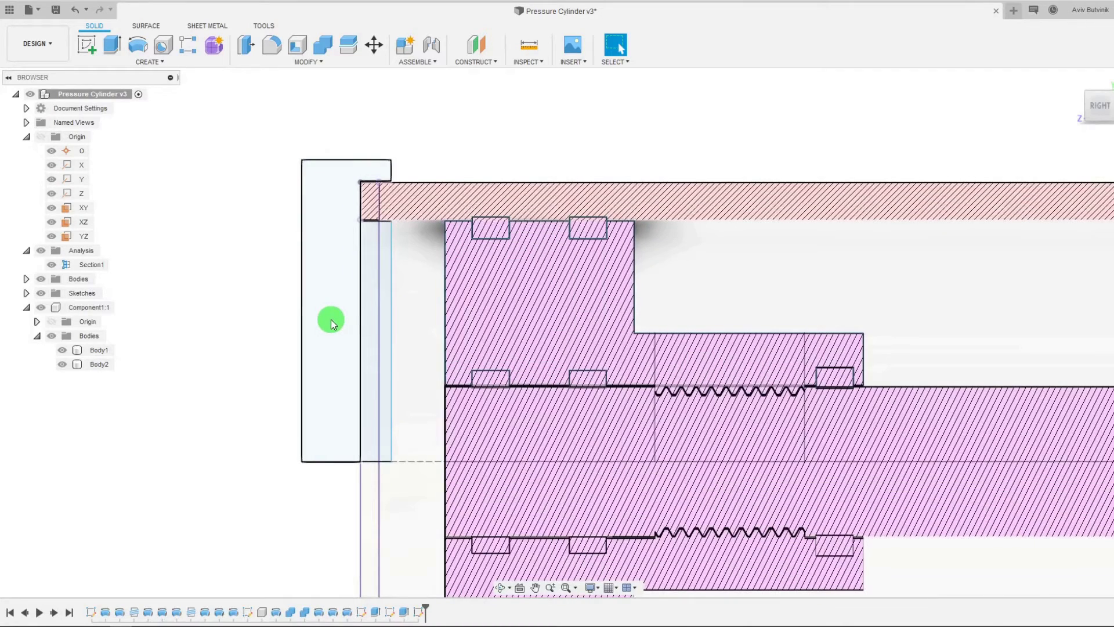
Step: Select the strip and rectangle profiles and the body beneath, then clear the selection
click(374, 326)
click(389, 329)
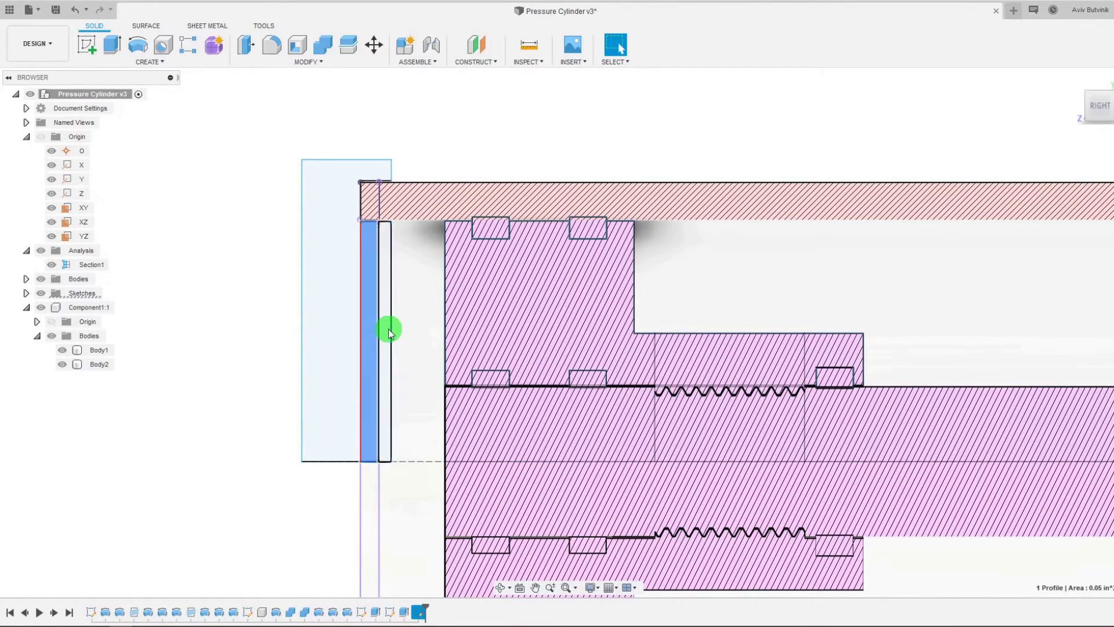
click(339, 339)
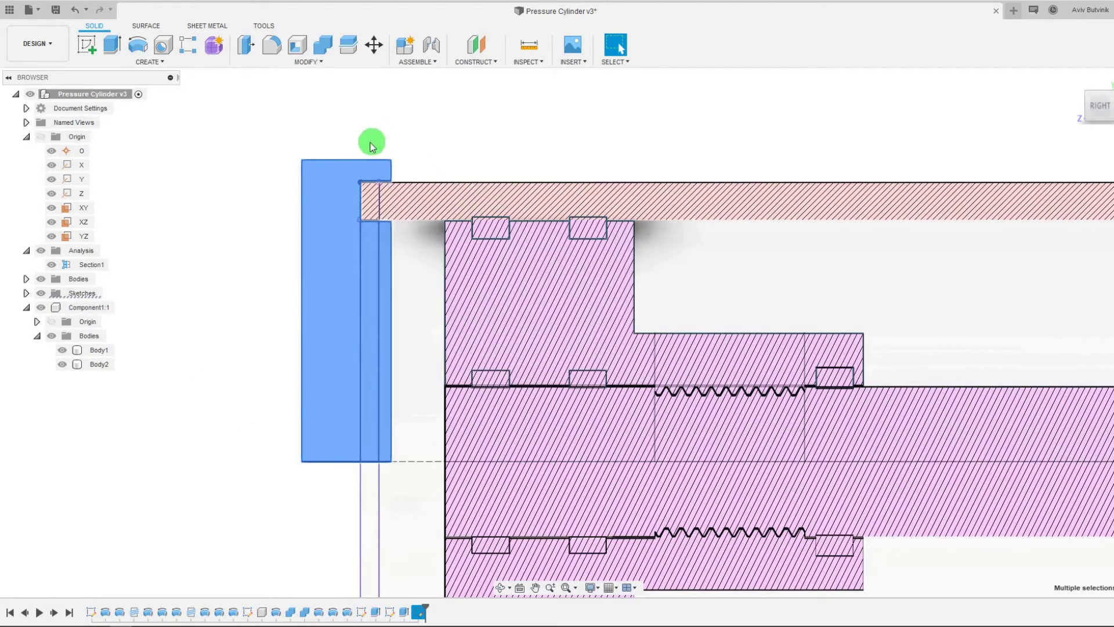
scroll(488, 157, down, 1)
scroll(488, 158, down, 1)
scroll(406, 206, up, 2)
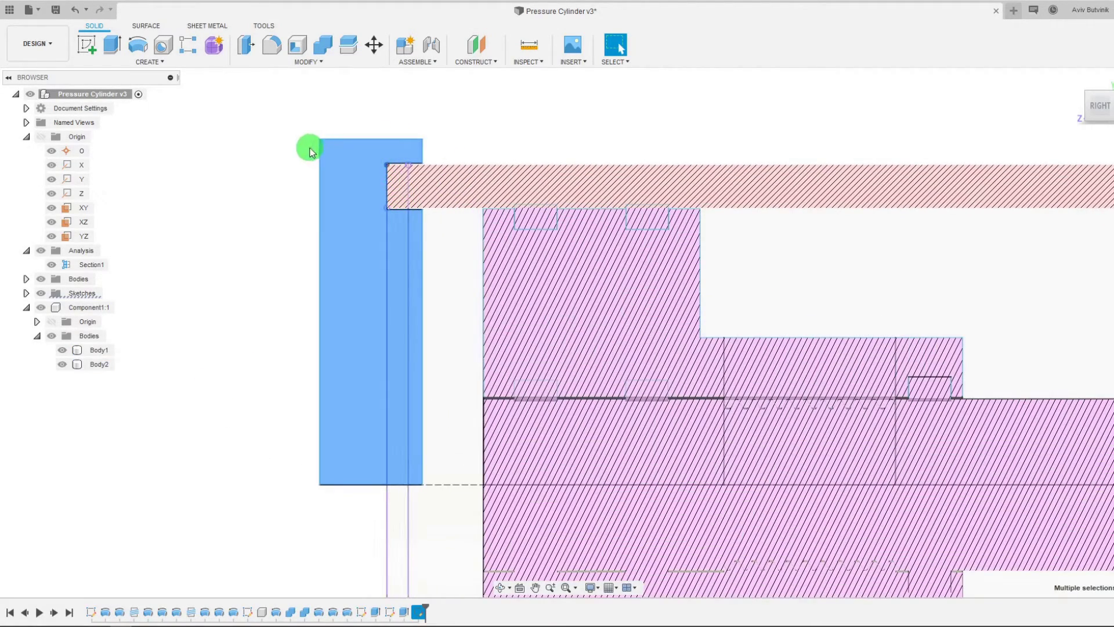
scroll(405, 137, down, 2)
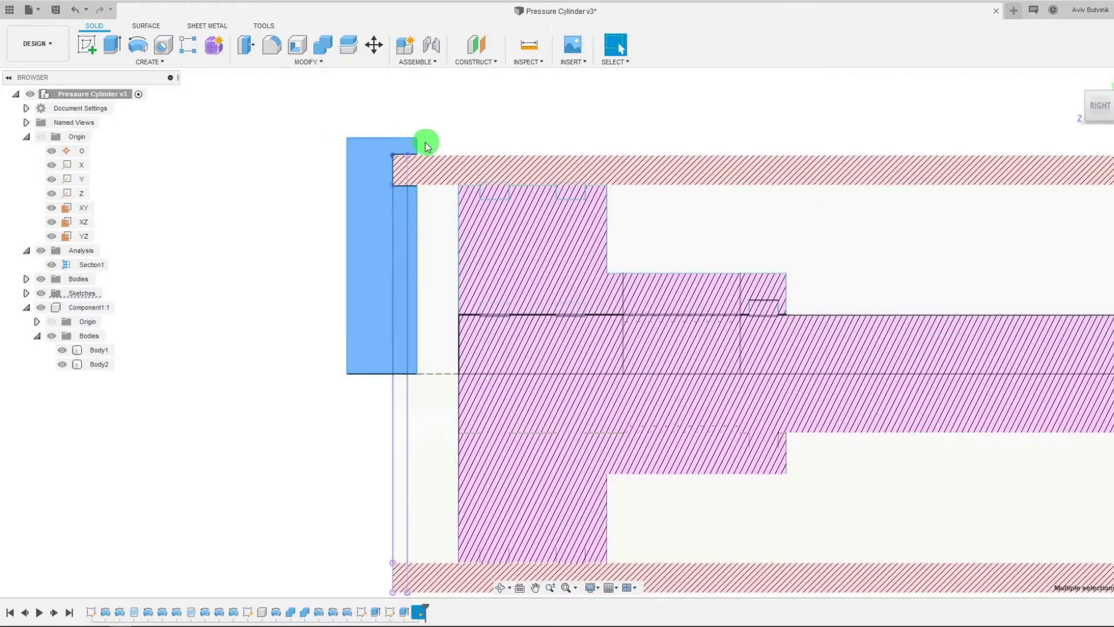
scroll(414, 145, up, 2)
click(412, 145)
scroll(349, 196, up, 4)
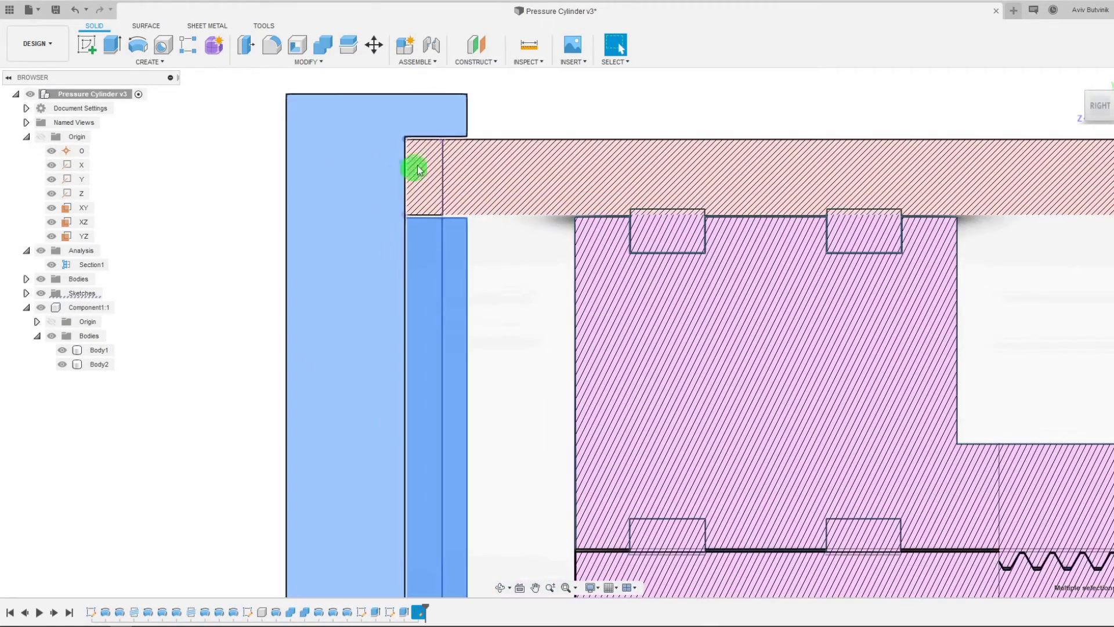
scroll(425, 125, down, 2)
scroll(459, 128, up, 2)
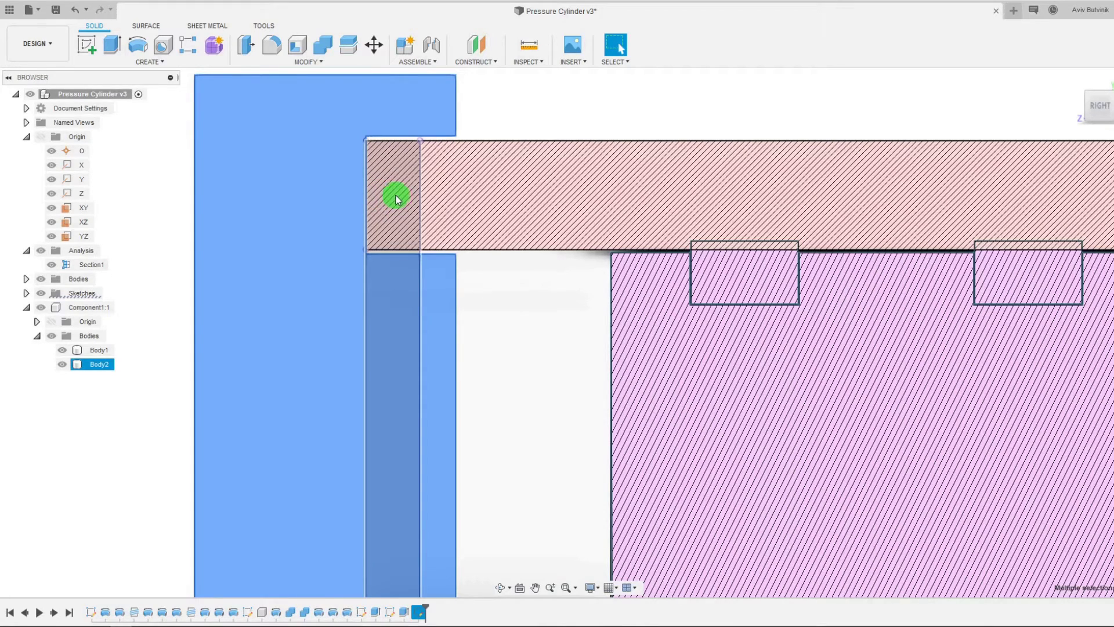
scroll(396, 199, down, 8)
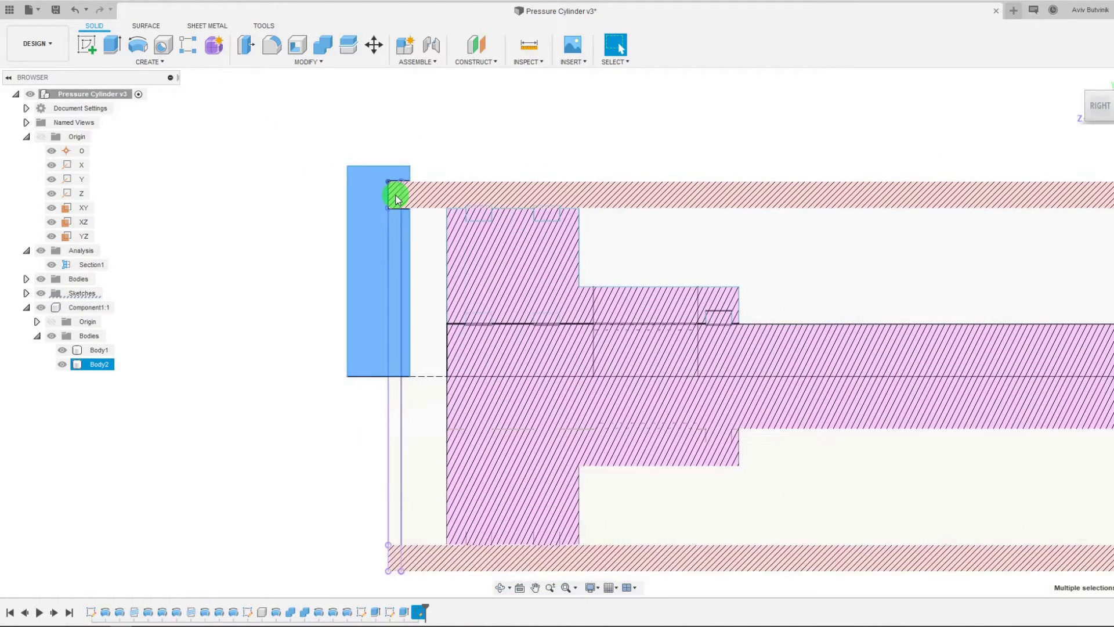
click(270, 321)
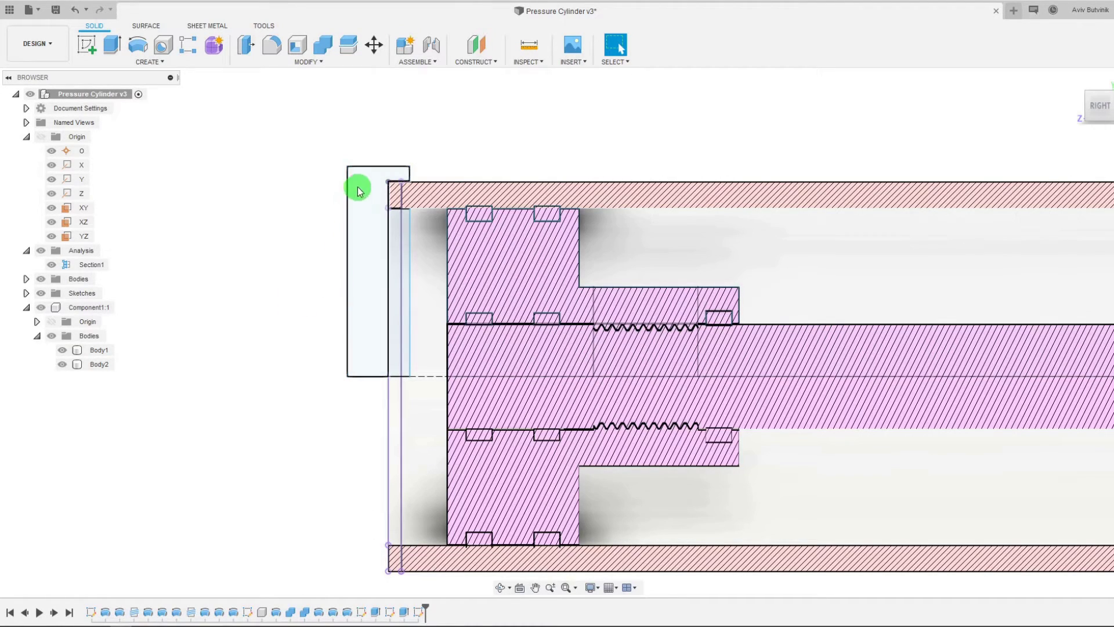
Step: Raise the rectangle's top edge slightly and drag its left edge further left
drag(368, 167, 369, 157)
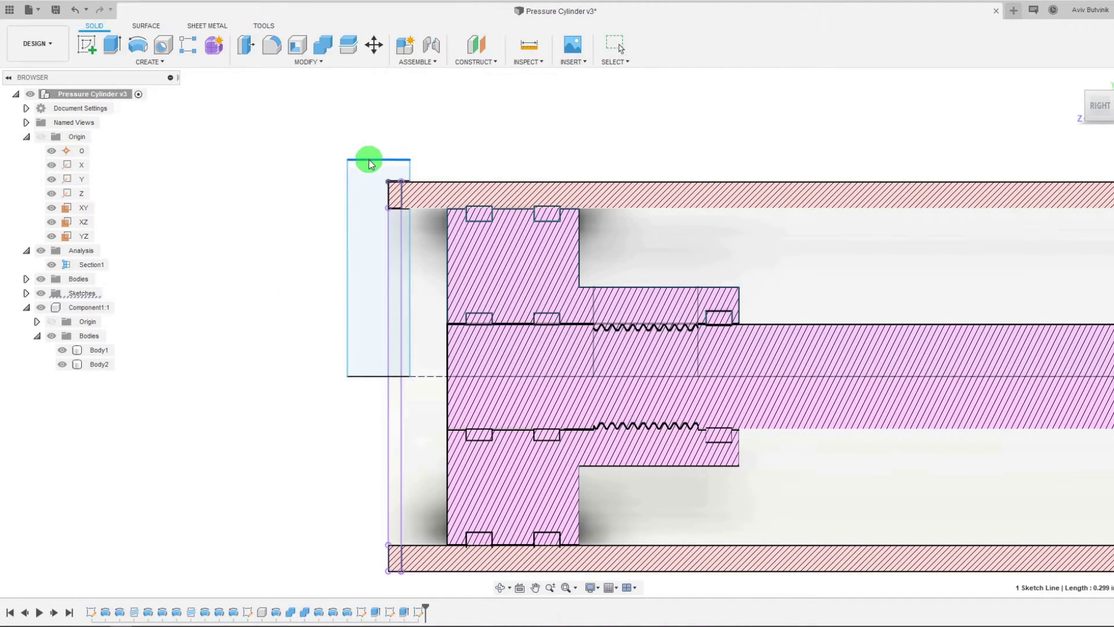
drag(347, 216, 325, 216)
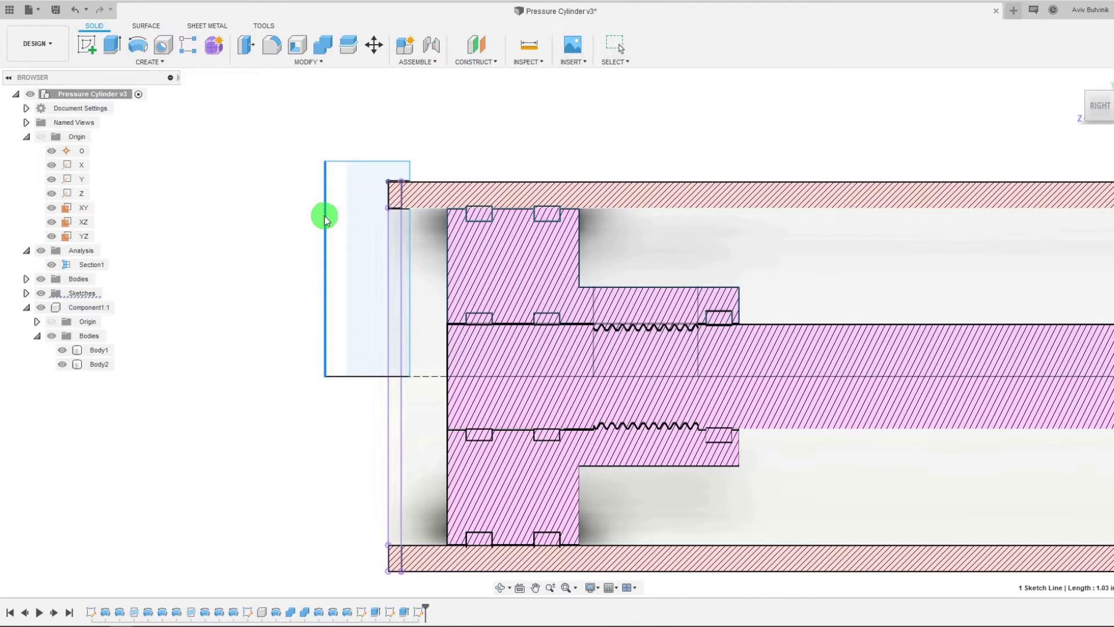
click(288, 231)
scroll(350, 221, down, 2)
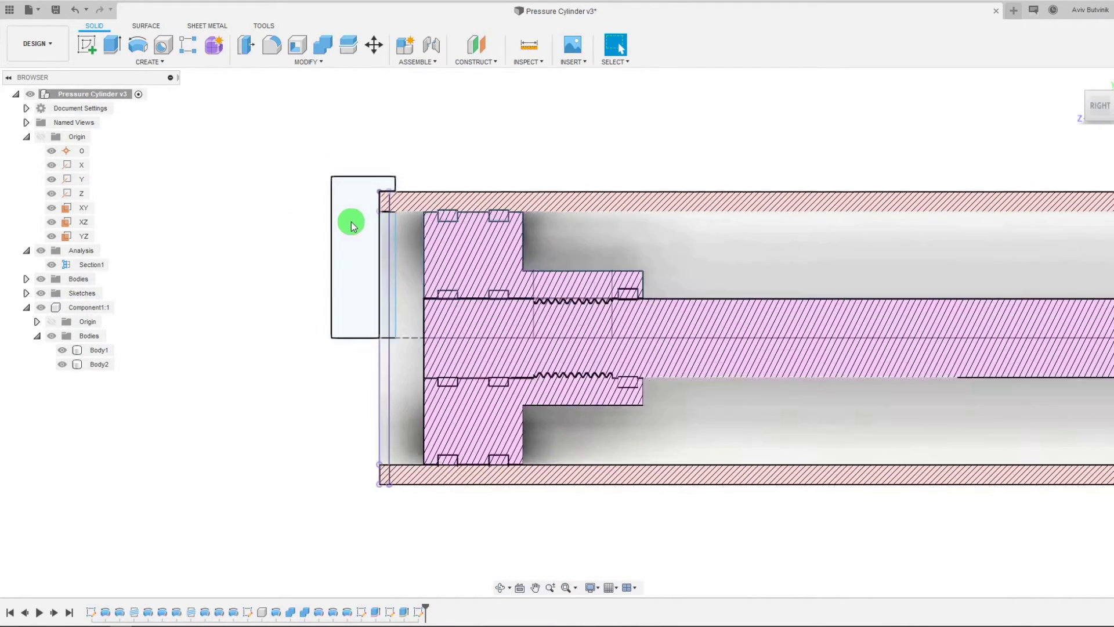
scroll(350, 221, up, 2)
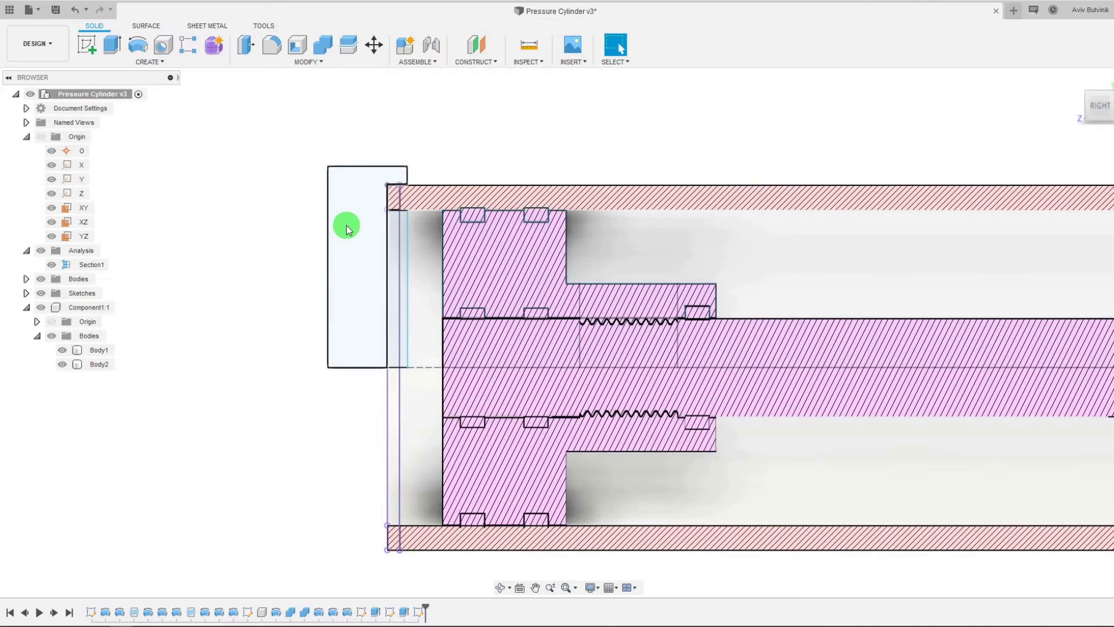
click(144, 55)
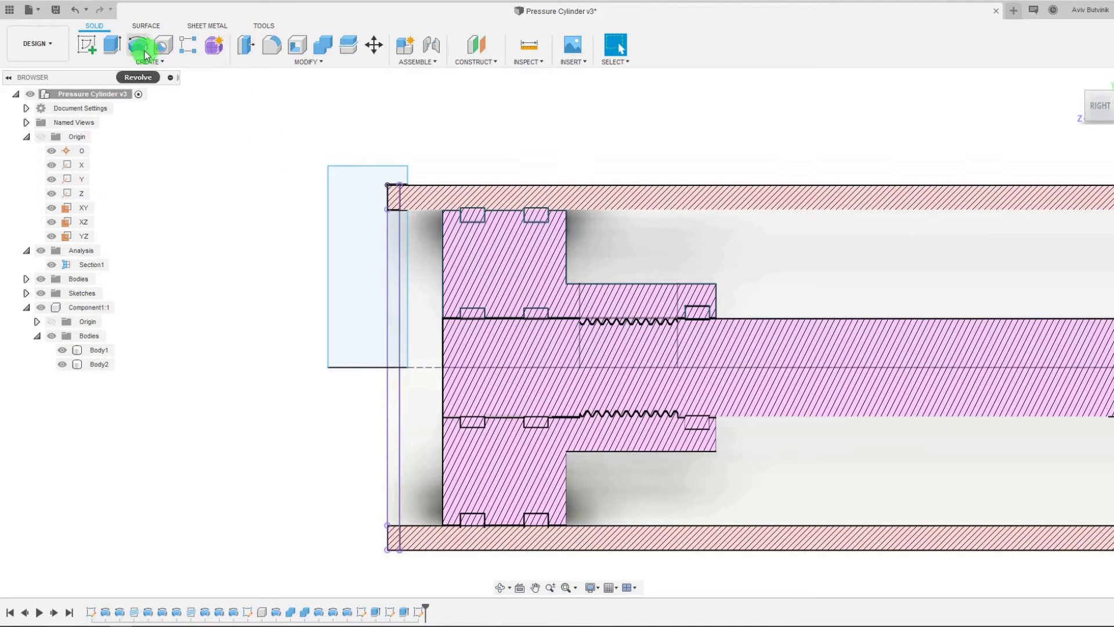
Step: Pick the rectangle and two strip profiles, with the horizontal centre line as the revolve axis
click(368, 254)
click(402, 254)
click(403, 253)
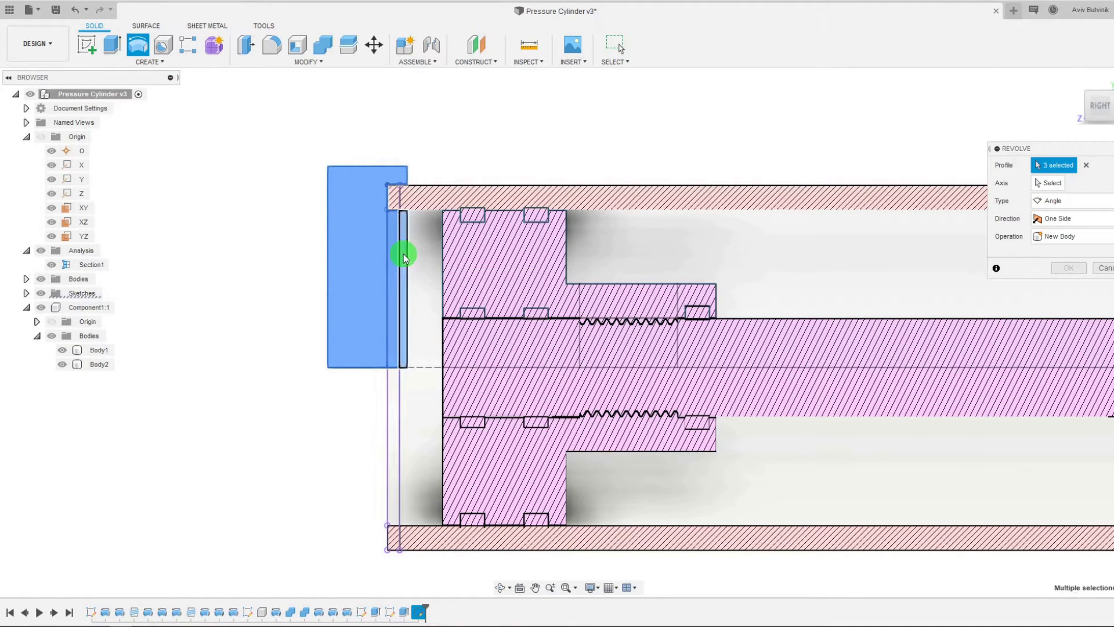
click(1047, 183)
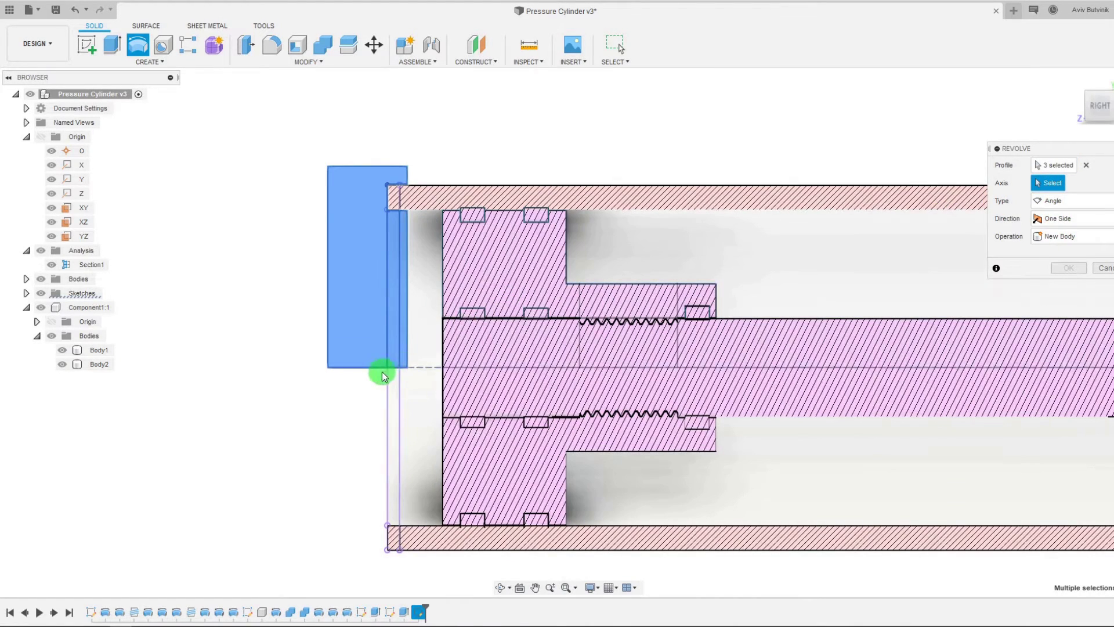
click(429, 367)
scroll(291, 325, down, 2)
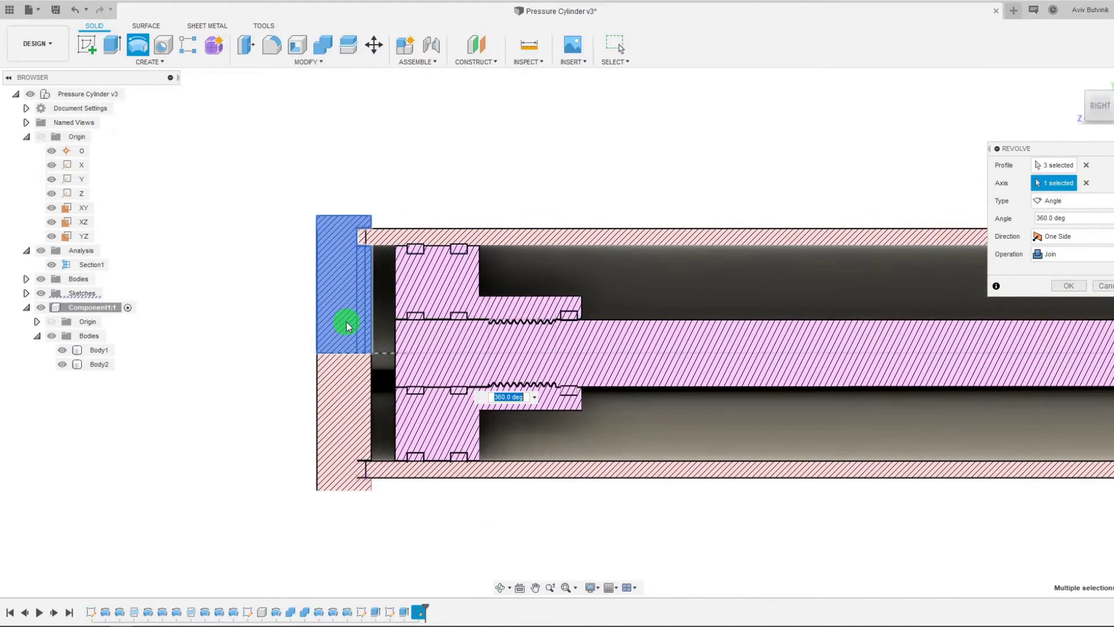
scroll(346, 325, up, 2)
Step: Set the revolve operation to New Component at 360 deg and confirm it
click(1085, 257)
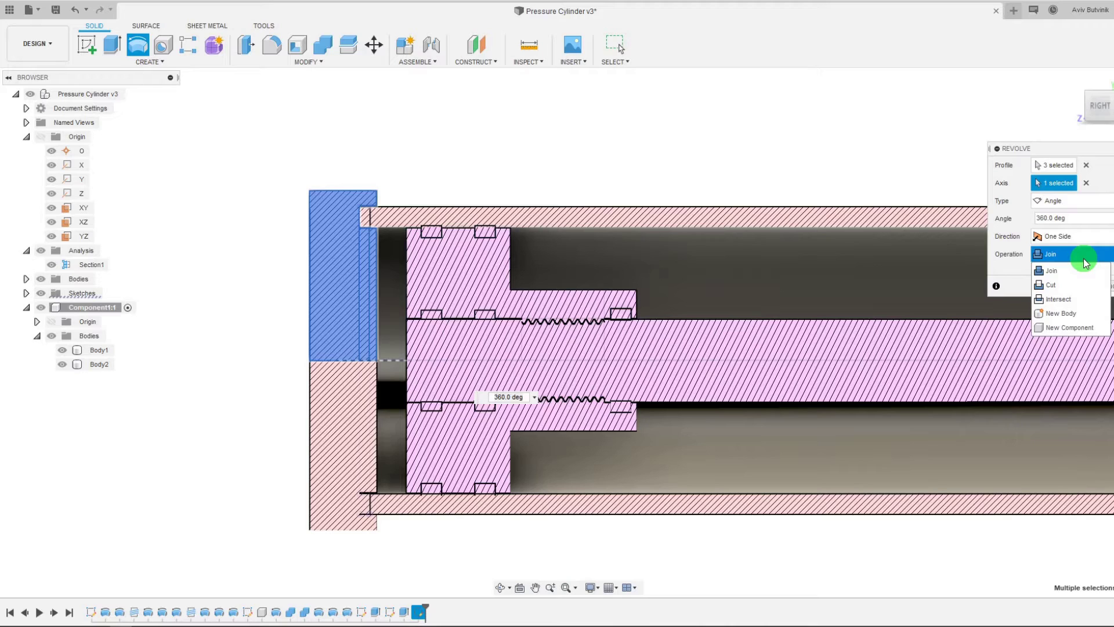
click(1078, 311)
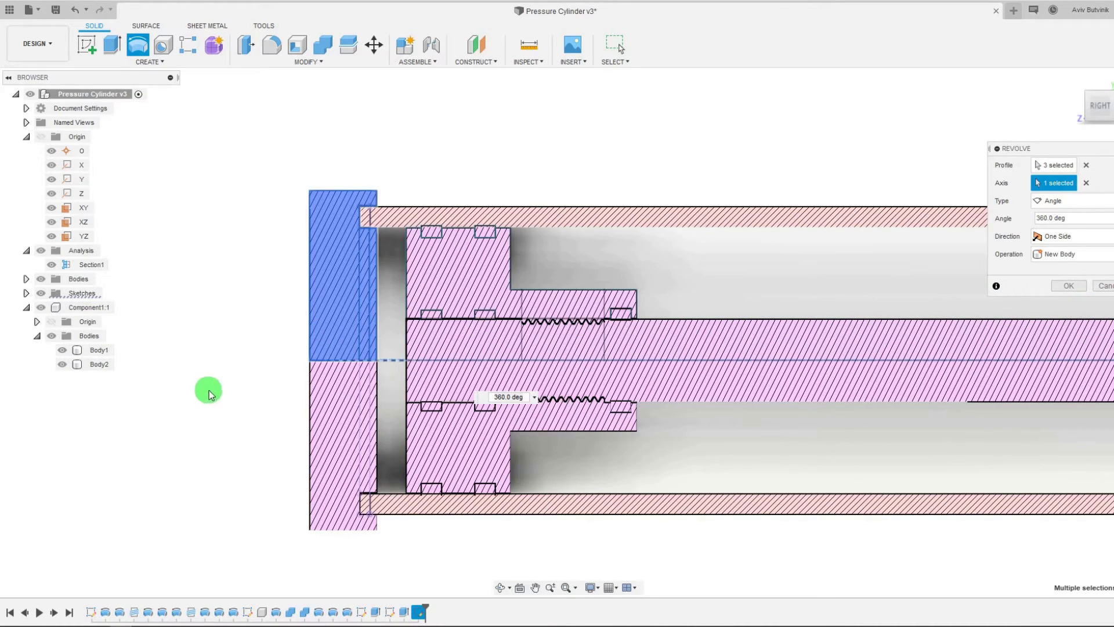
scroll(247, 456, down, 1)
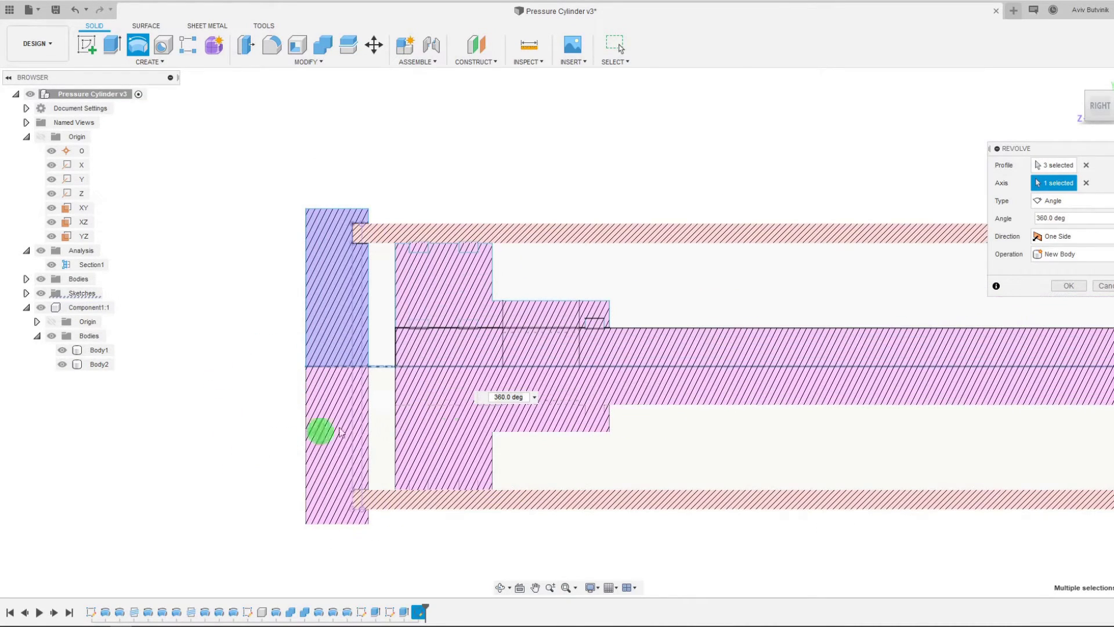
click(1040, 258)
click(1049, 328)
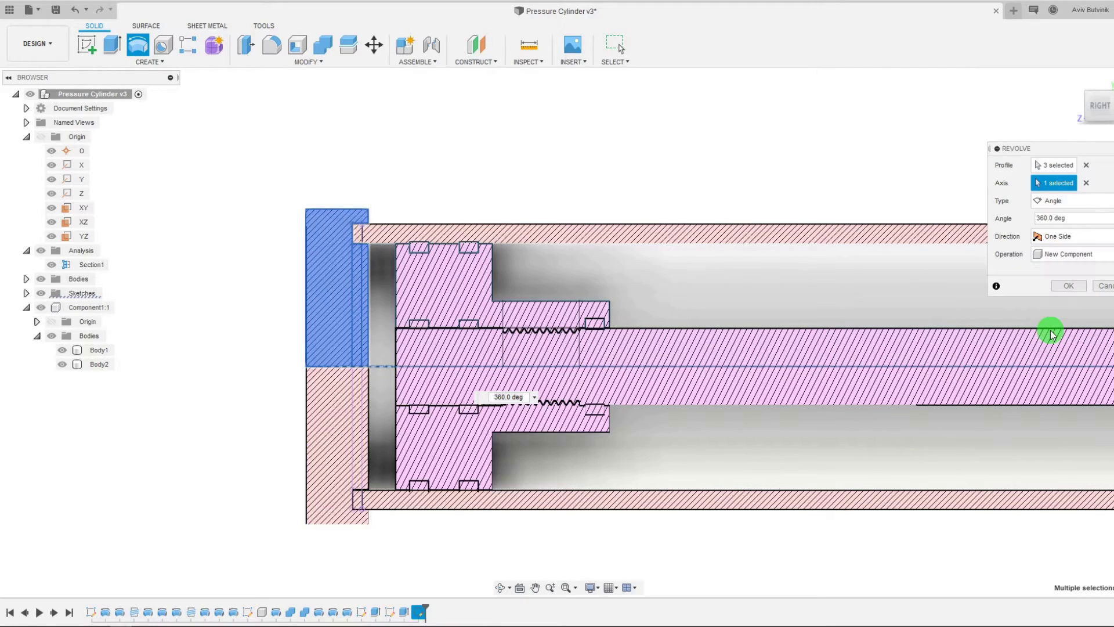
scroll(247, 494, up, 1)
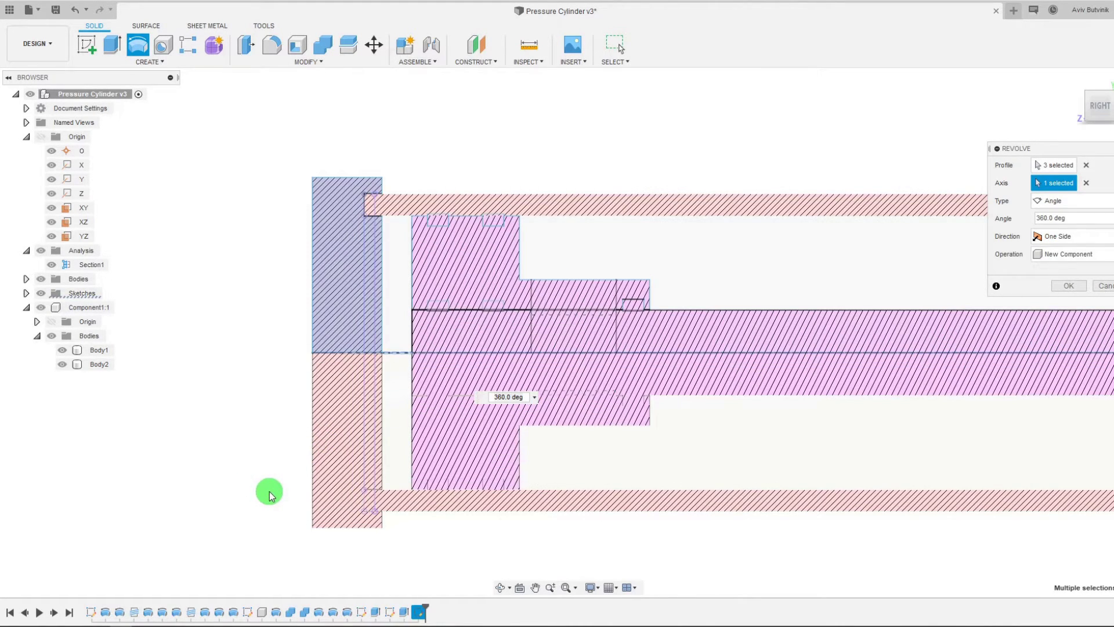
scroll(270, 494, up, 1)
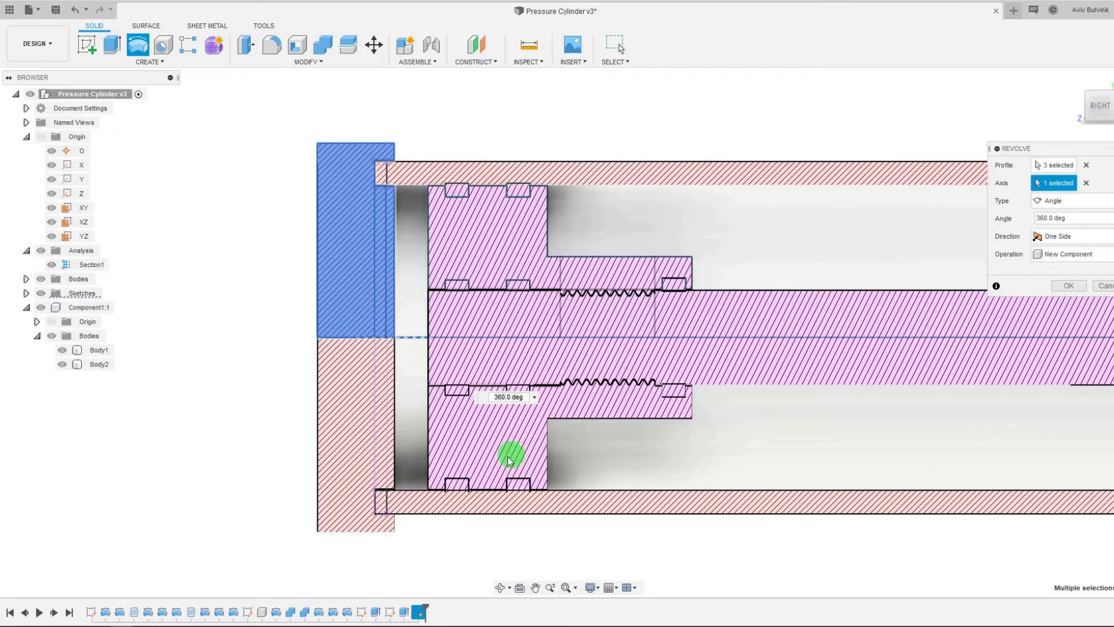
scroll(370, 329, down, 2)
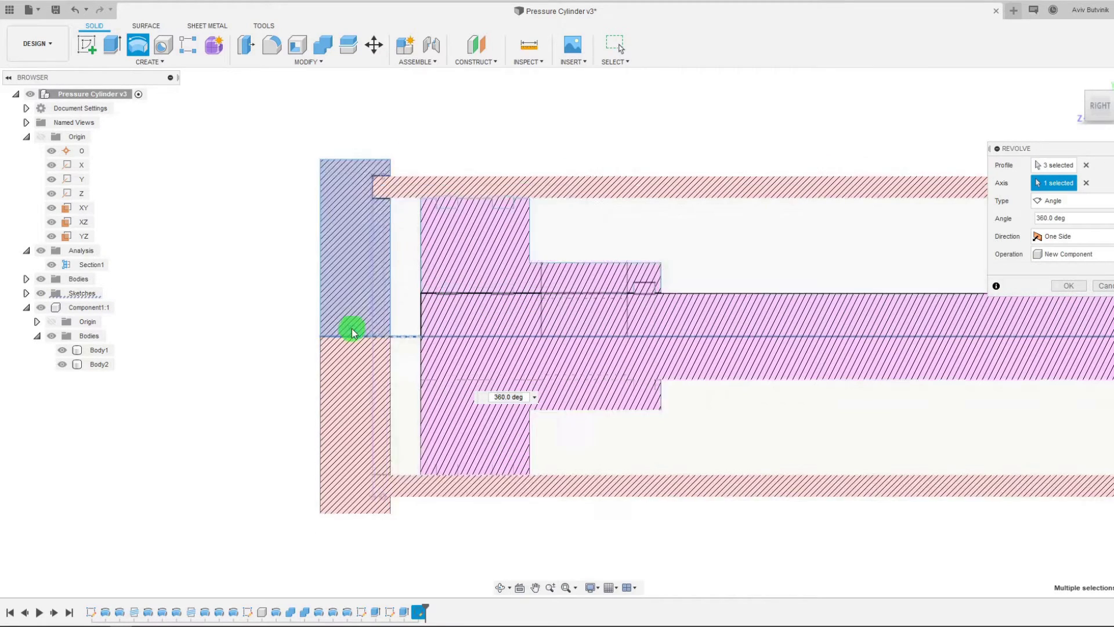
click(1066, 287)
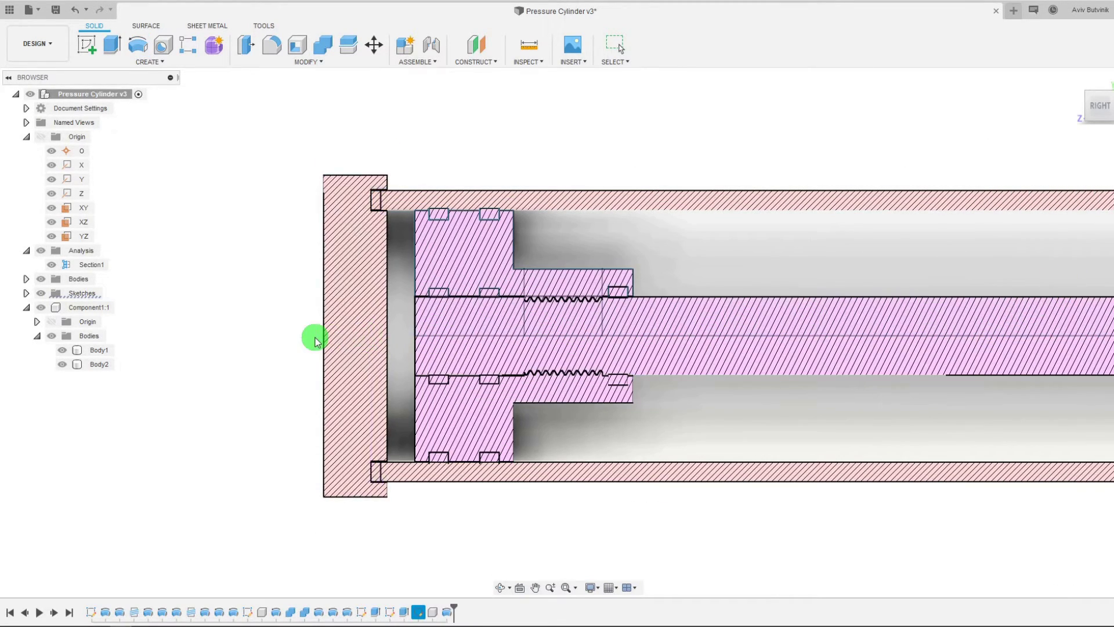
scroll(238, 415, up, 1)
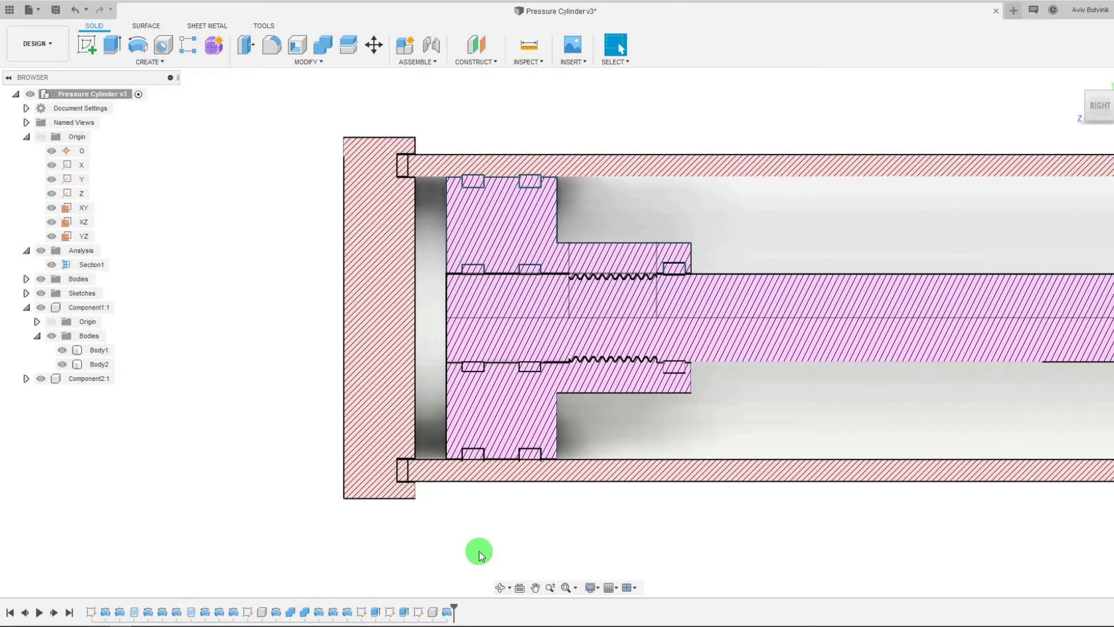
click(497, 589)
mouse_move(435, 381)
mouse_down()
mouse_move(520, 375)
mouse_move(604, 401)
mouse_move(669, 373)
mouse_move(671, 348)
mouse_move(698, 385)
mouse_move(424, 364)
mouse_up()
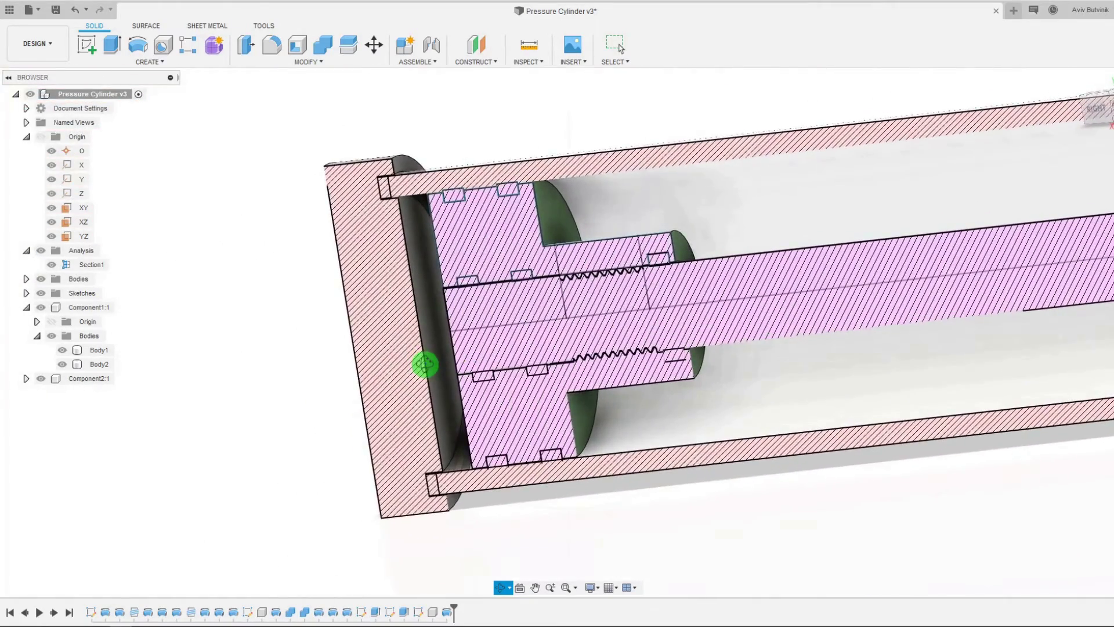
key(Escape)
scroll(380, 197, up, 5)
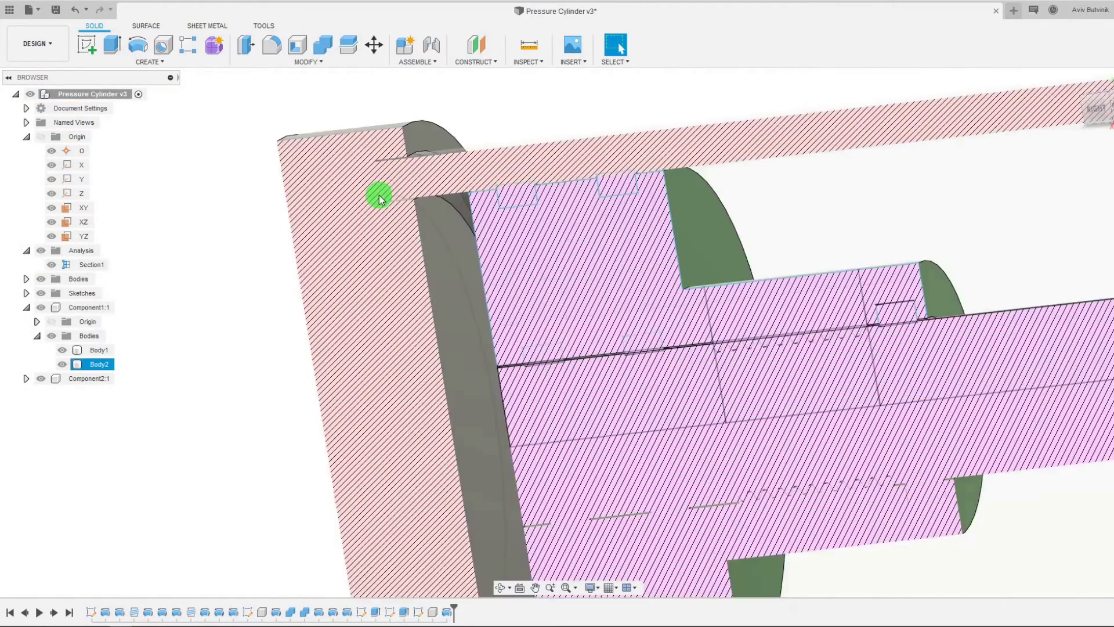
click(98, 364)
right_click(97, 364)
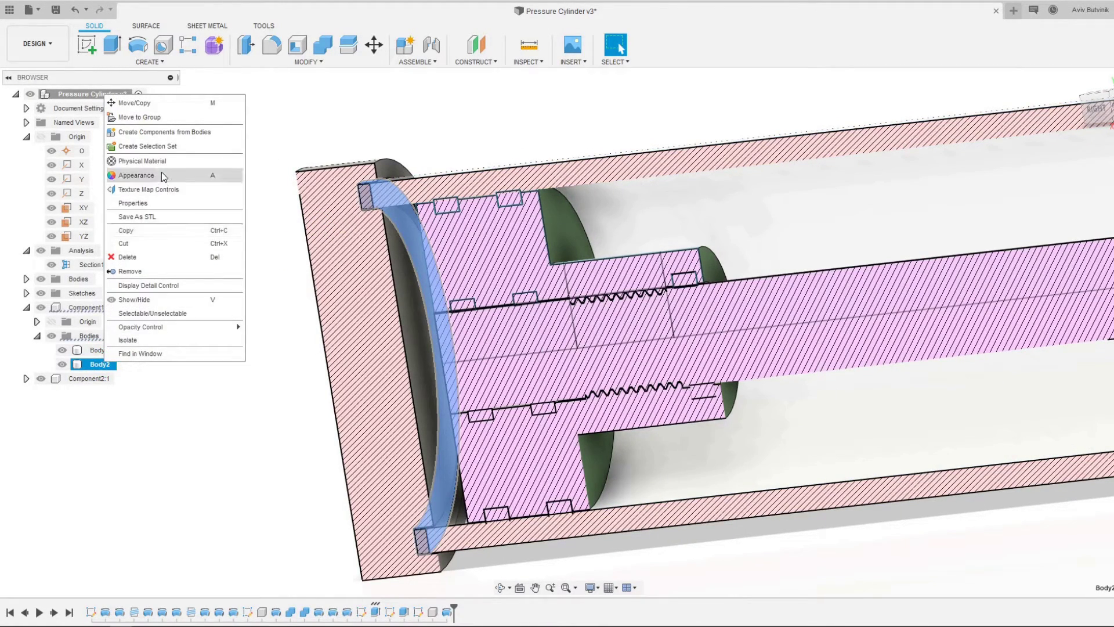
click(137, 176)
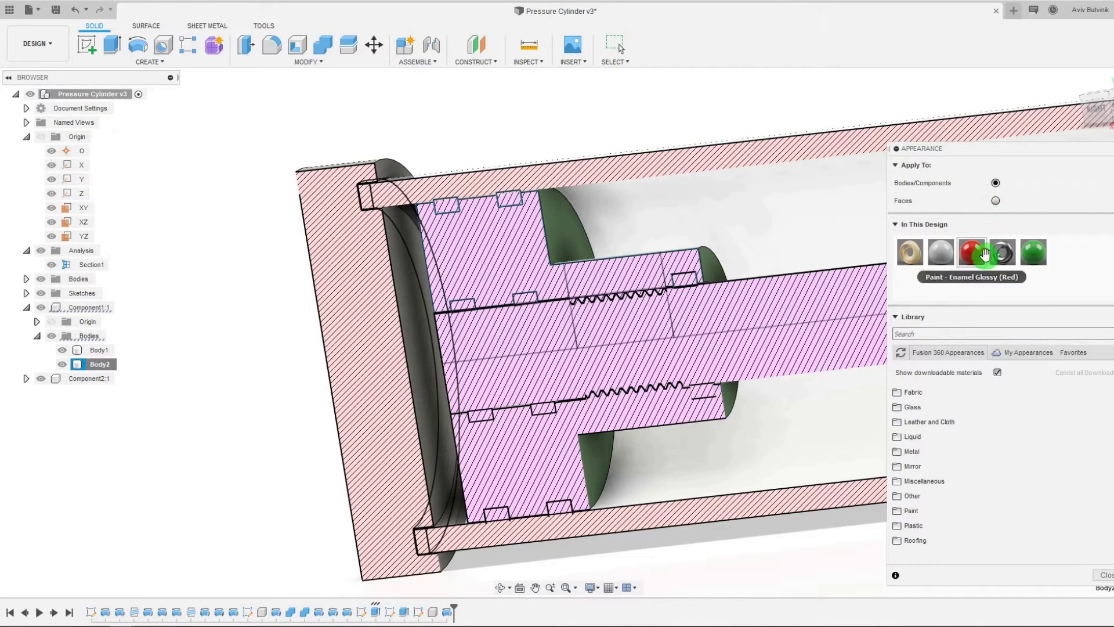
drag(972, 252, 1037, 433)
key(Escape)
shift+middle_drag(295, 261, 497, 191)
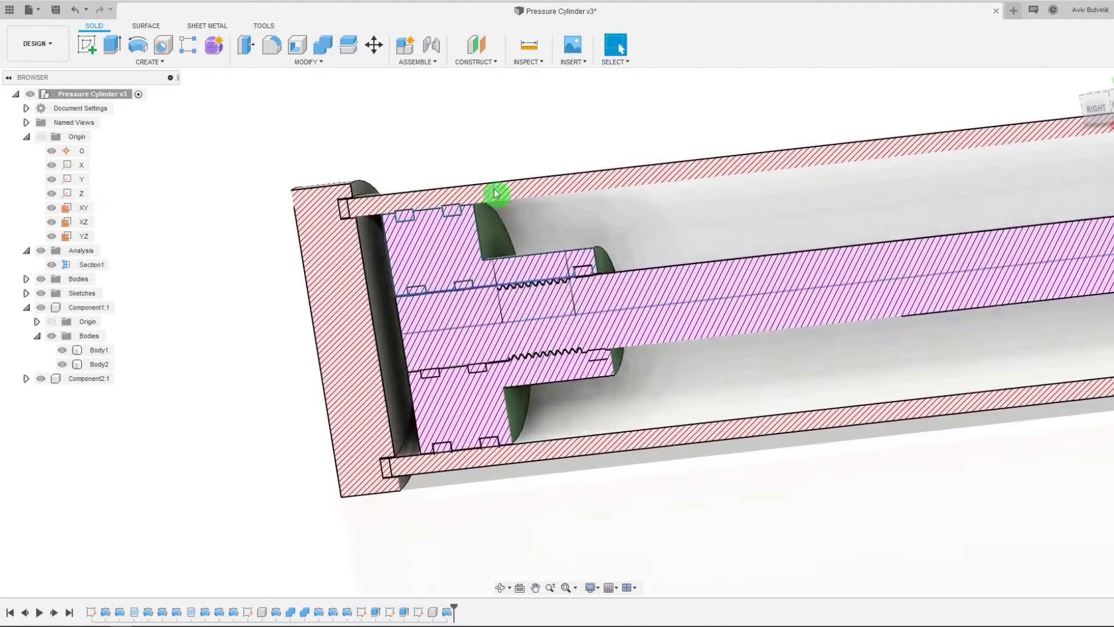
Step: Orient to the FRONT view and create a sketch on the dome's flat face
click(410, 209)
shift+middle_drag(410, 209, 368, 350)
click(1092, 109)
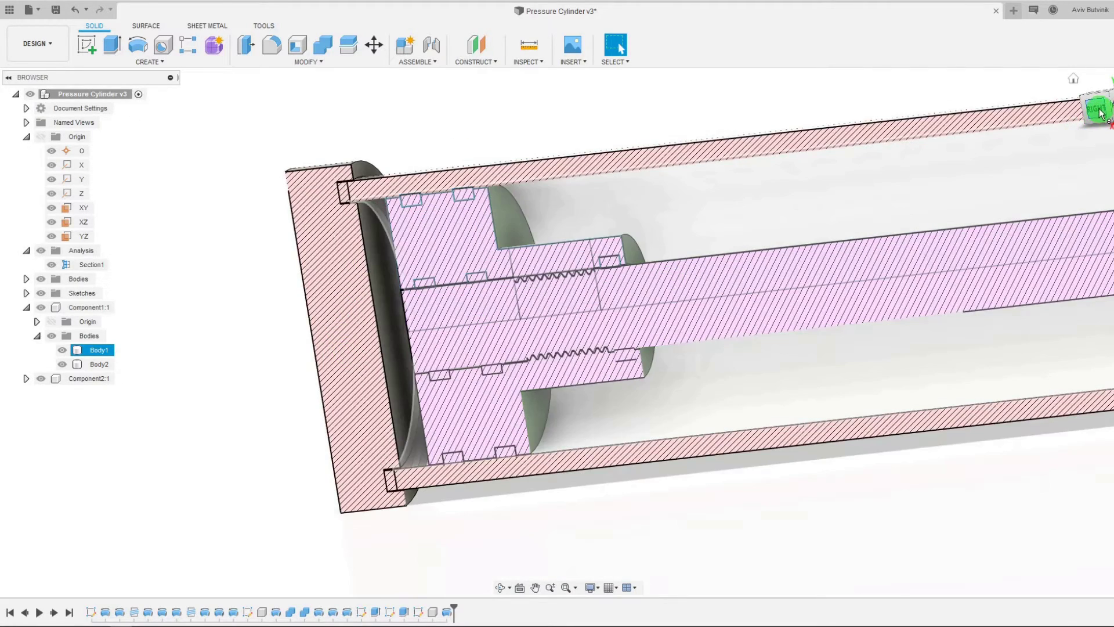
scroll(410, 331, up, 3)
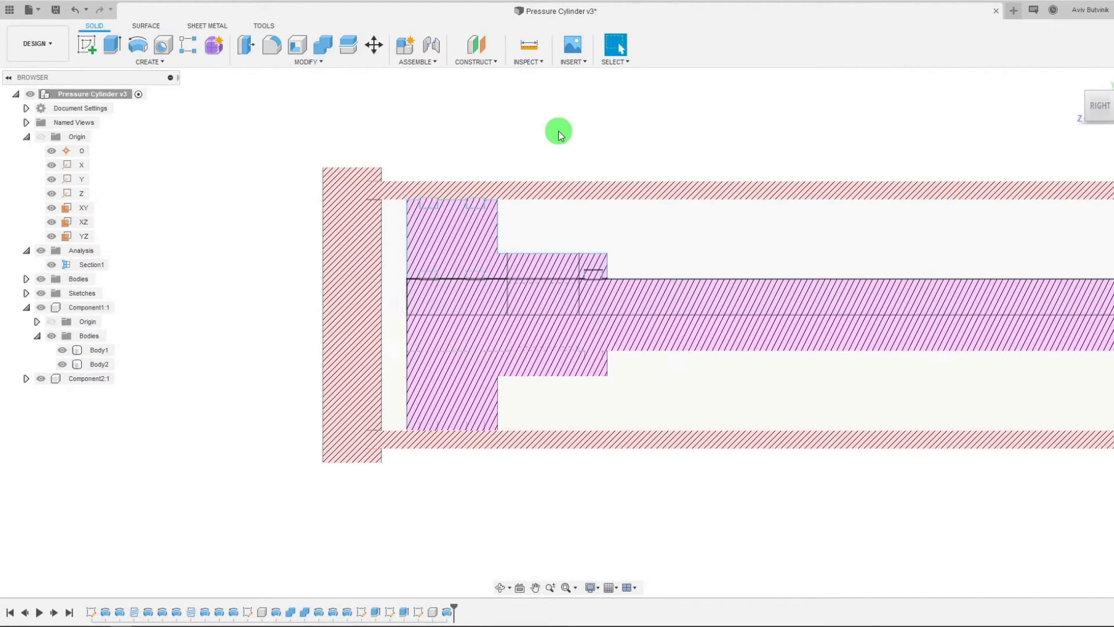
drag(1110, 107, 282, 282)
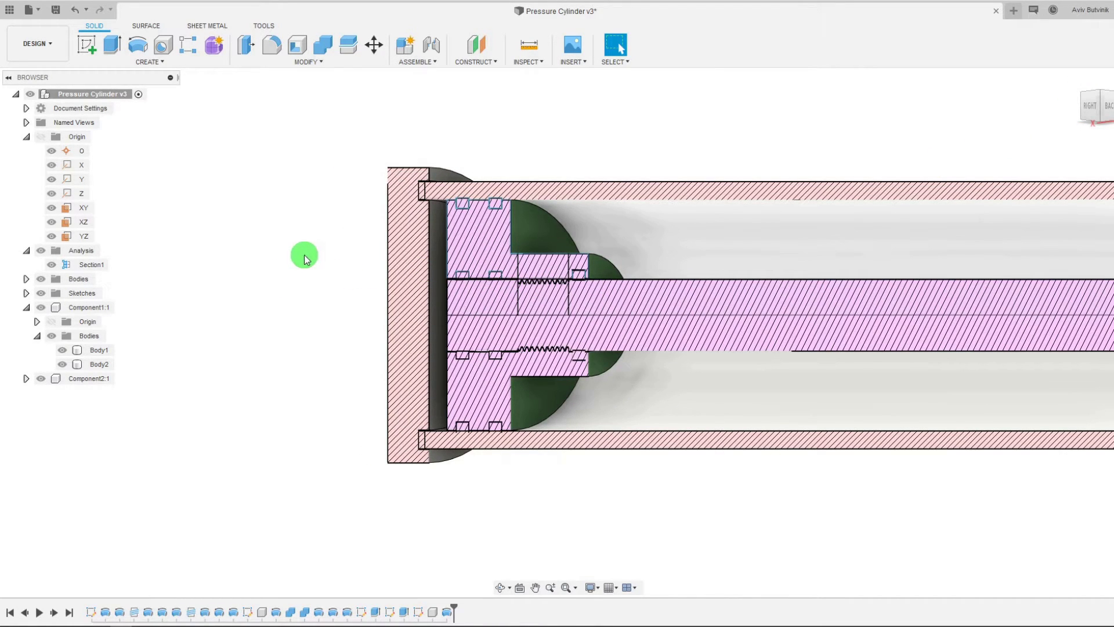
click(1087, 105)
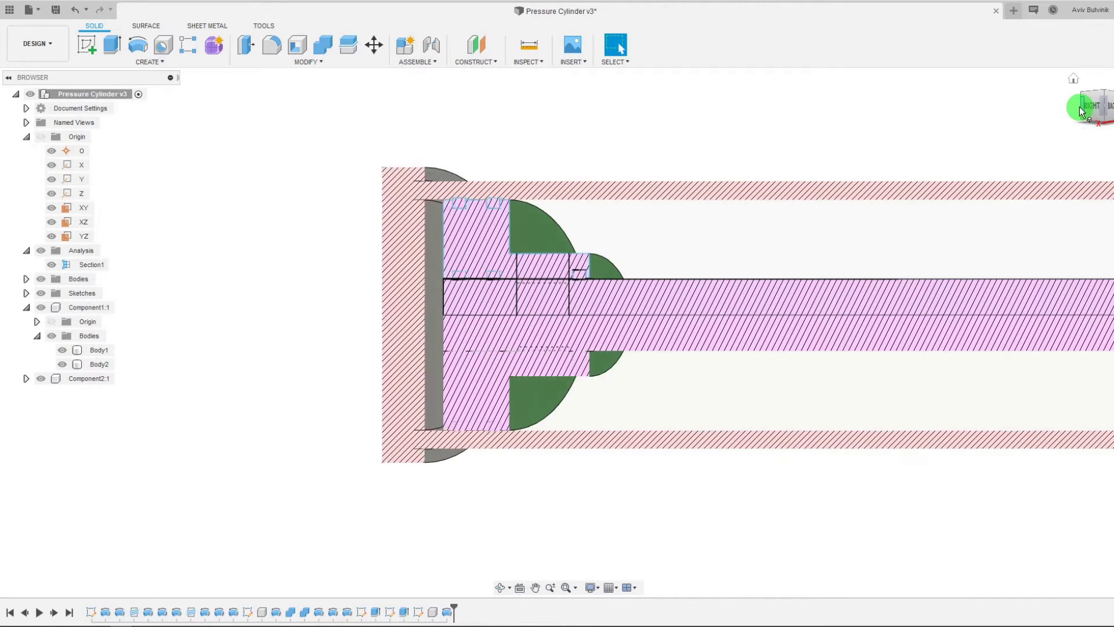
click(338, 314)
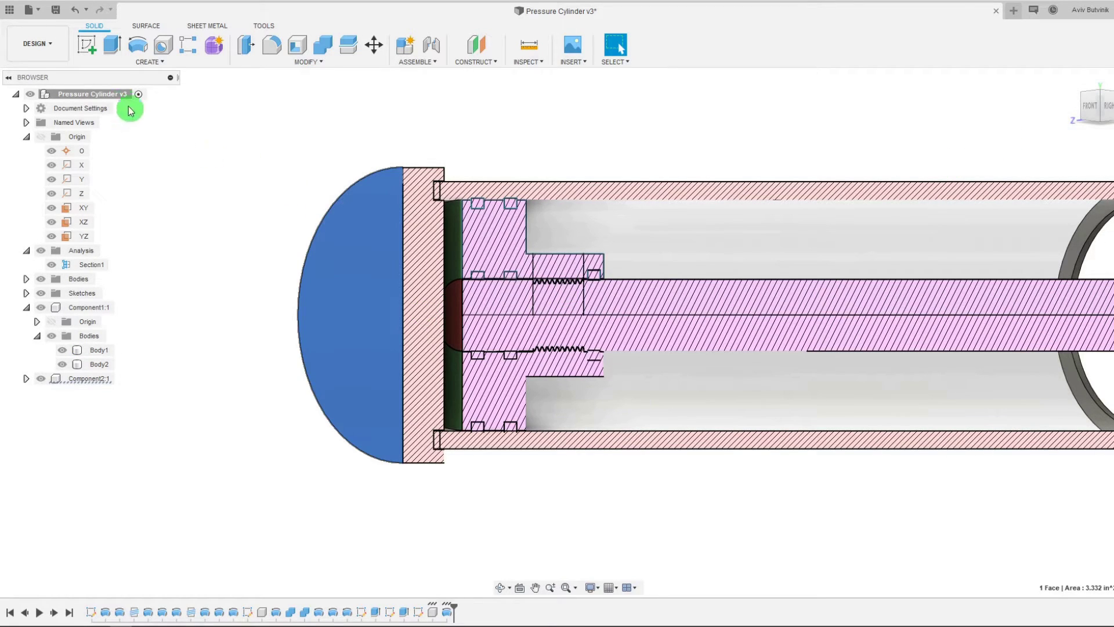
click(96, 55)
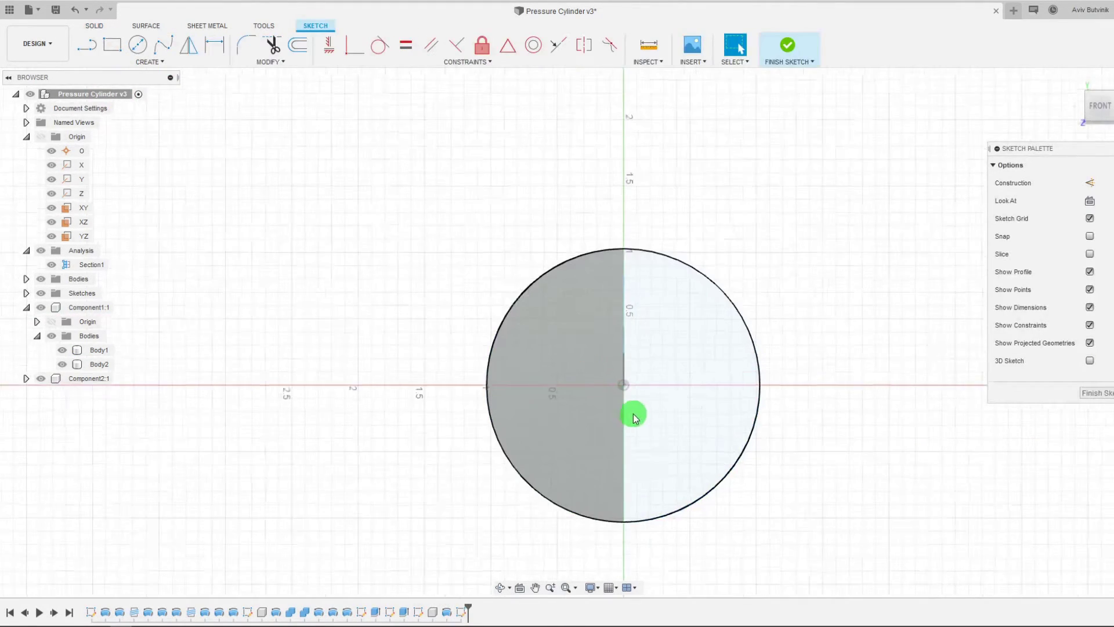
click(146, 62)
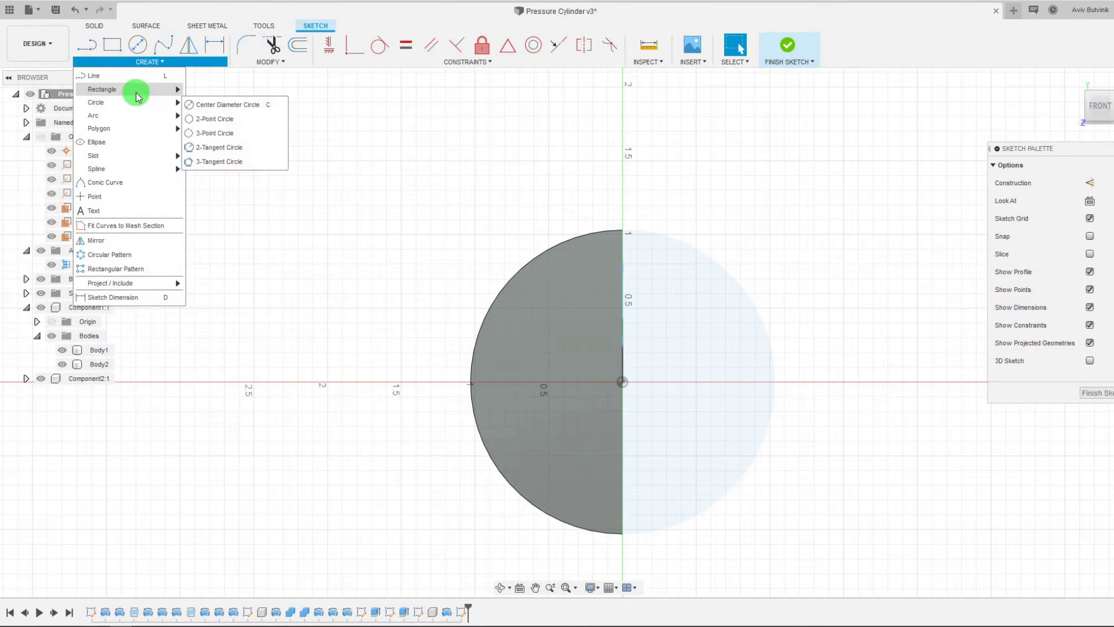
Step: Choose Slot > Center Point Slot from the sketch Create menu
mouse_move(137, 90)
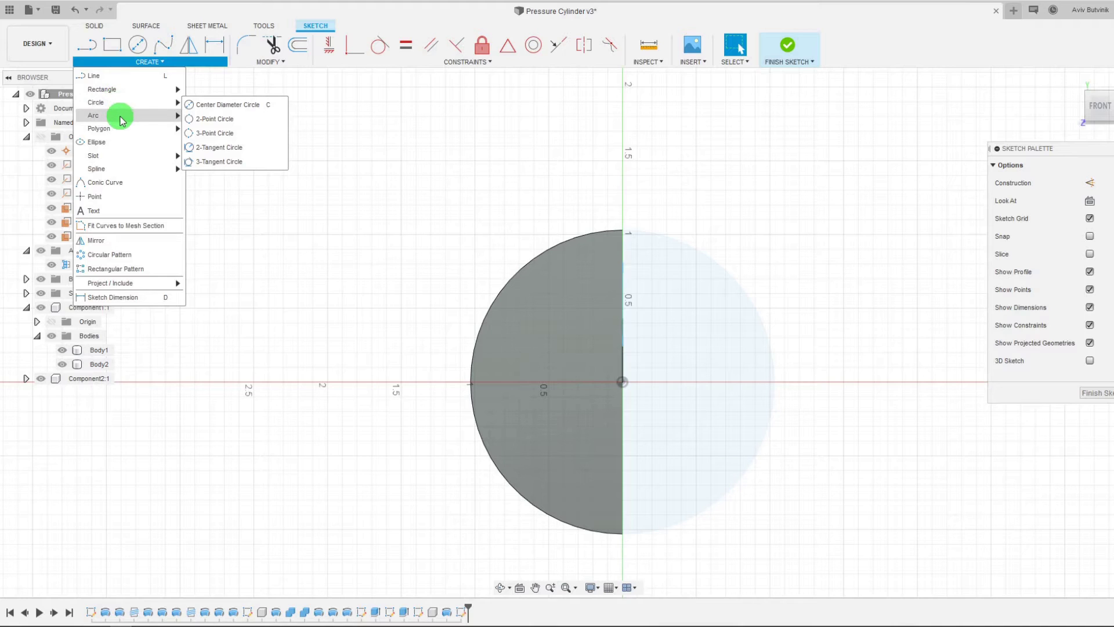
mouse_move(122, 119)
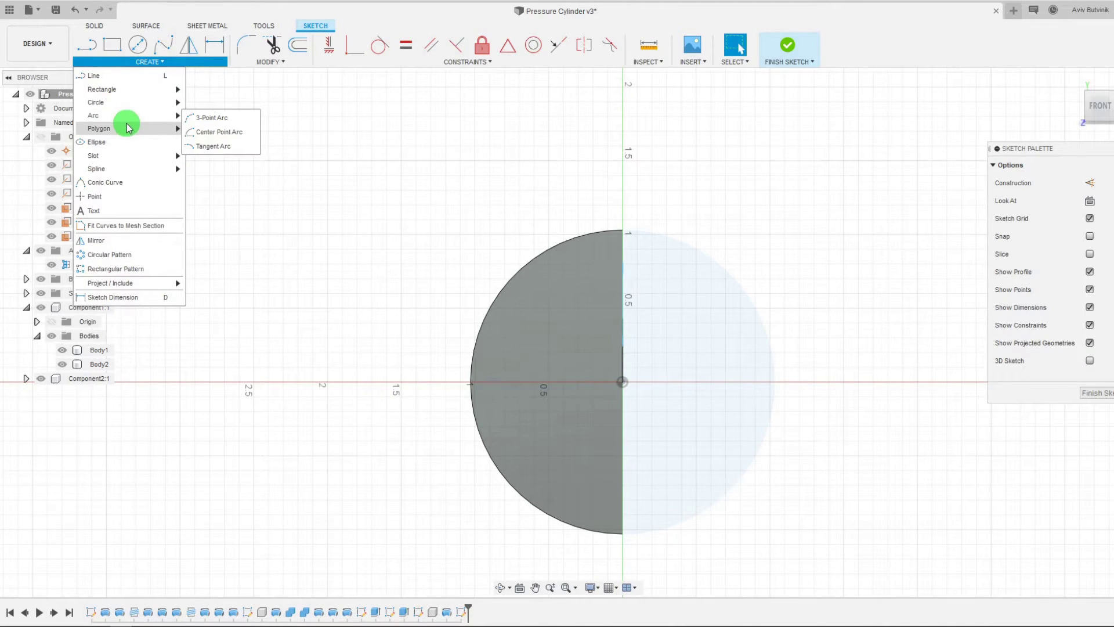
mouse_move(125, 155)
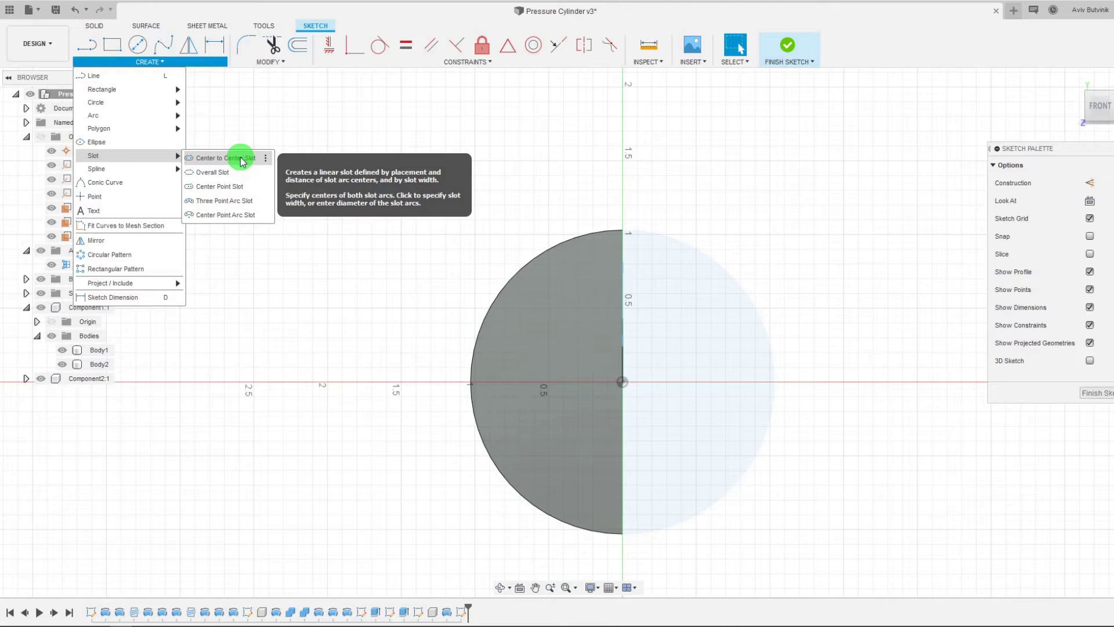
click(229, 188)
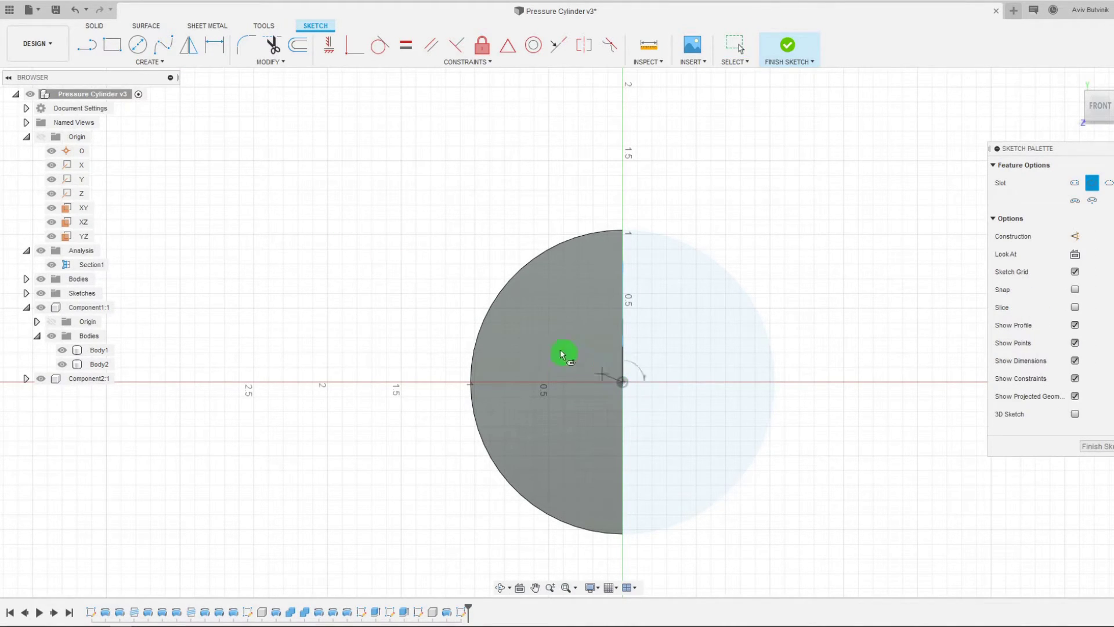
Step: Draw two center-point slots from the origin, one down-right 0.507 in wide and one up-right
click(434, 240)
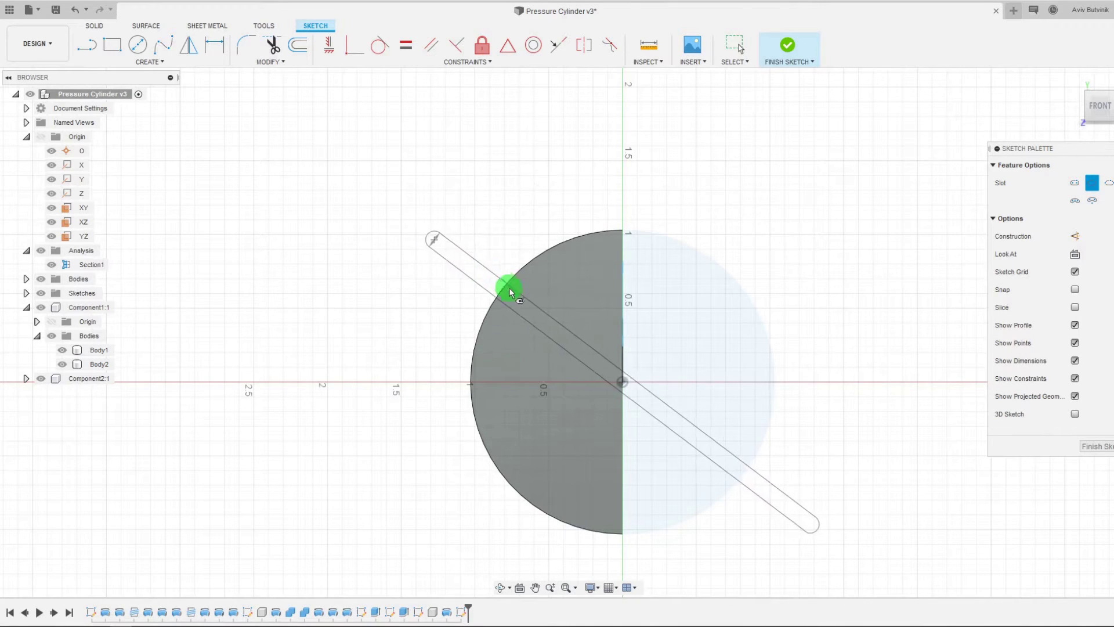
click(519, 258)
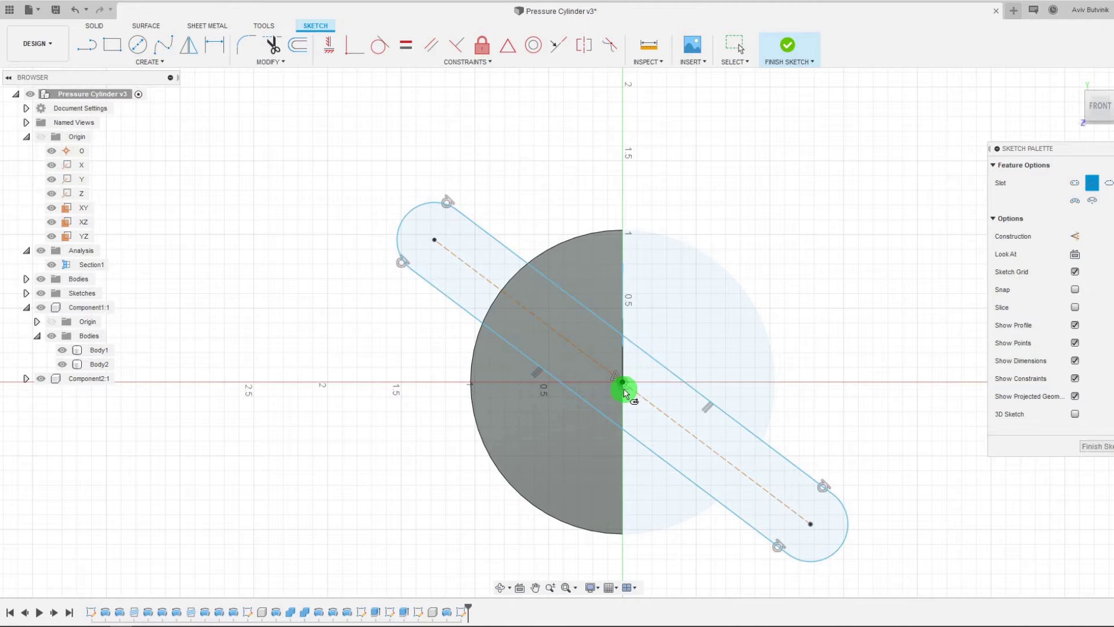
click(623, 381)
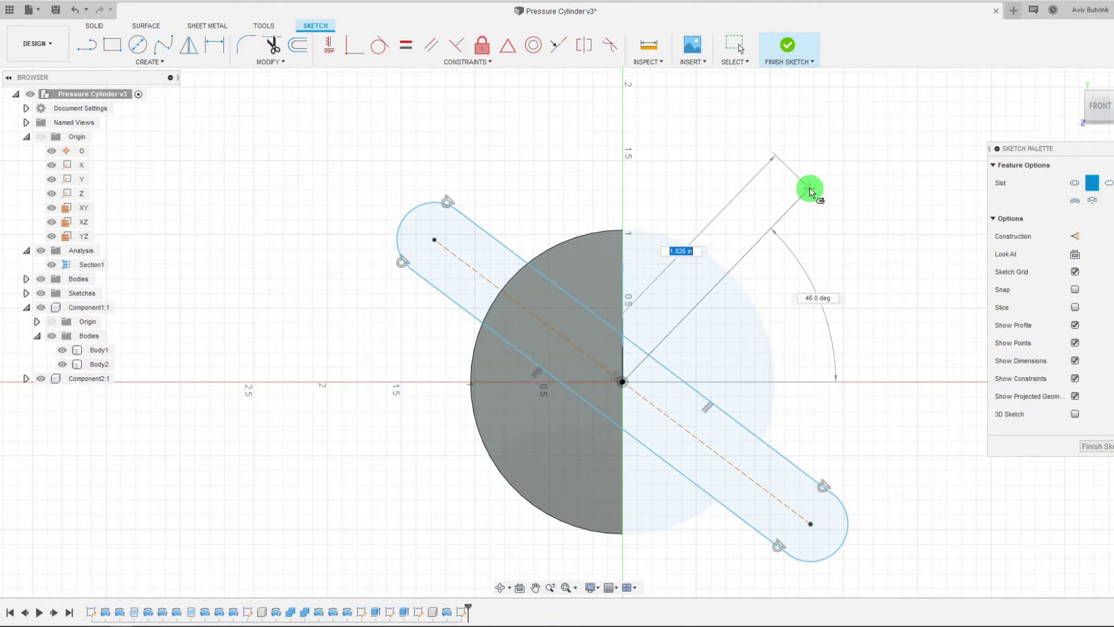
click(806, 184)
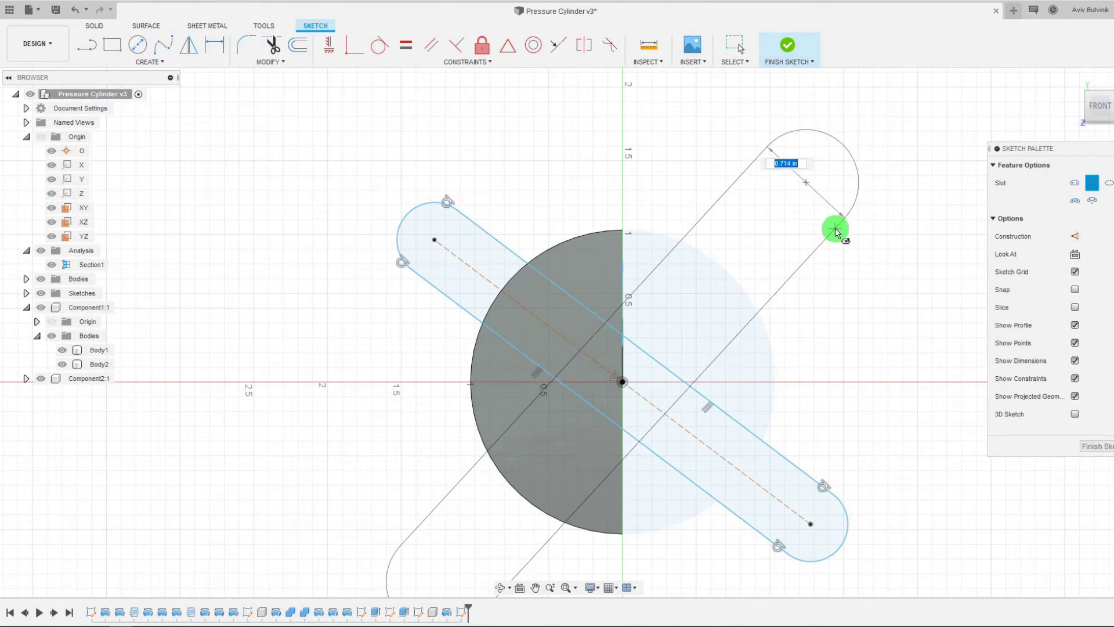
click(827, 230)
key(Escape)
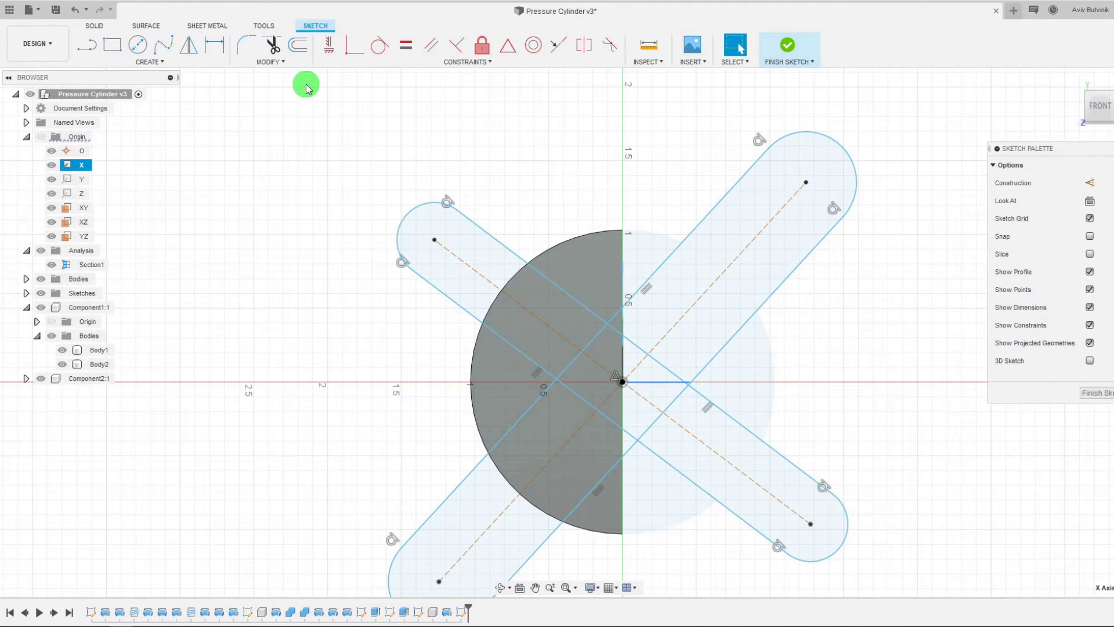
Step: Project the X axis and dimension the upper-right slot centerline at 45° to it
key(p)
click(918, 232)
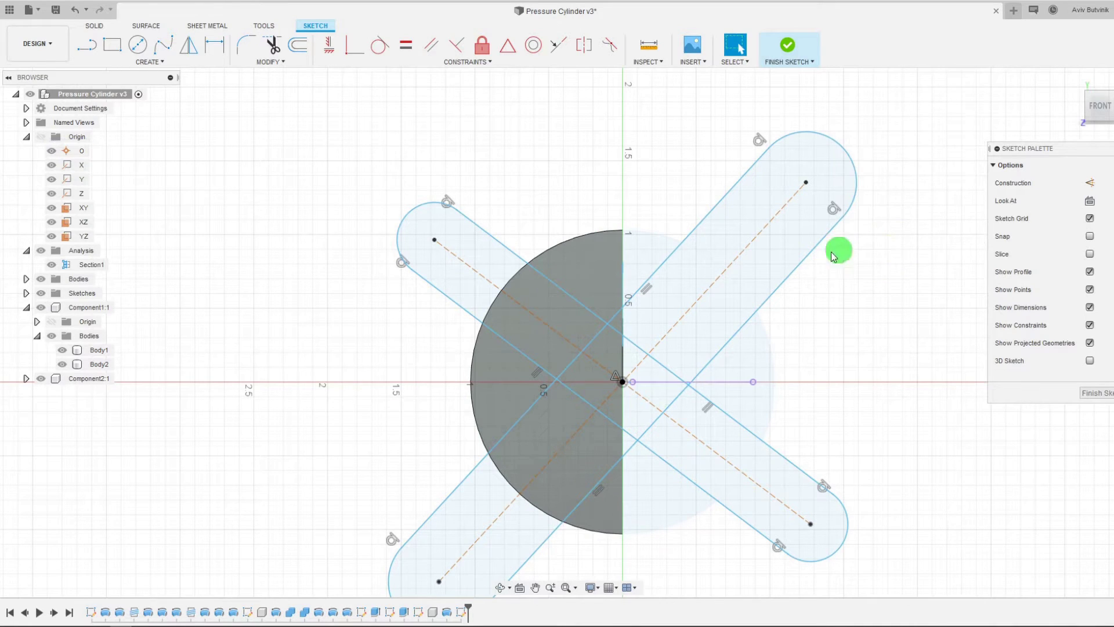
key(d)
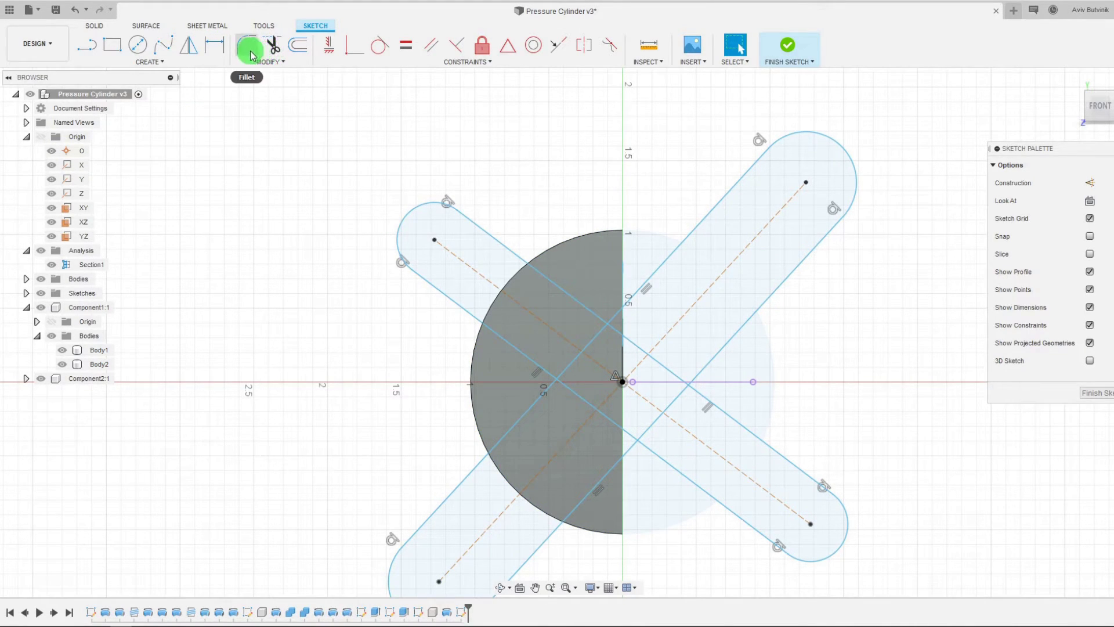
click(720, 383)
click(685, 313)
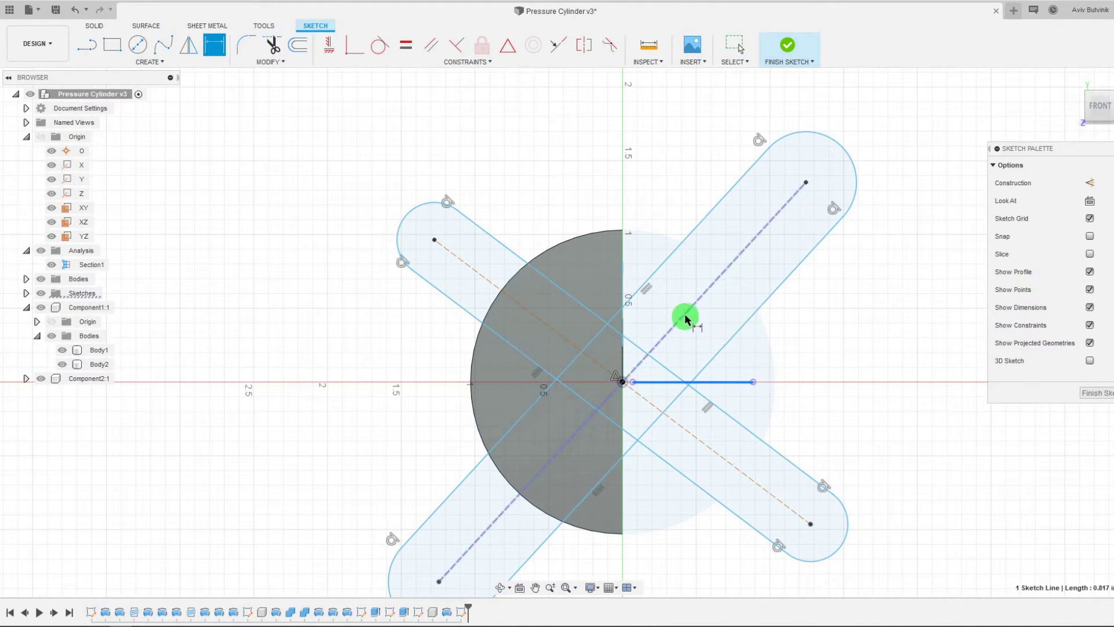
click(711, 323)
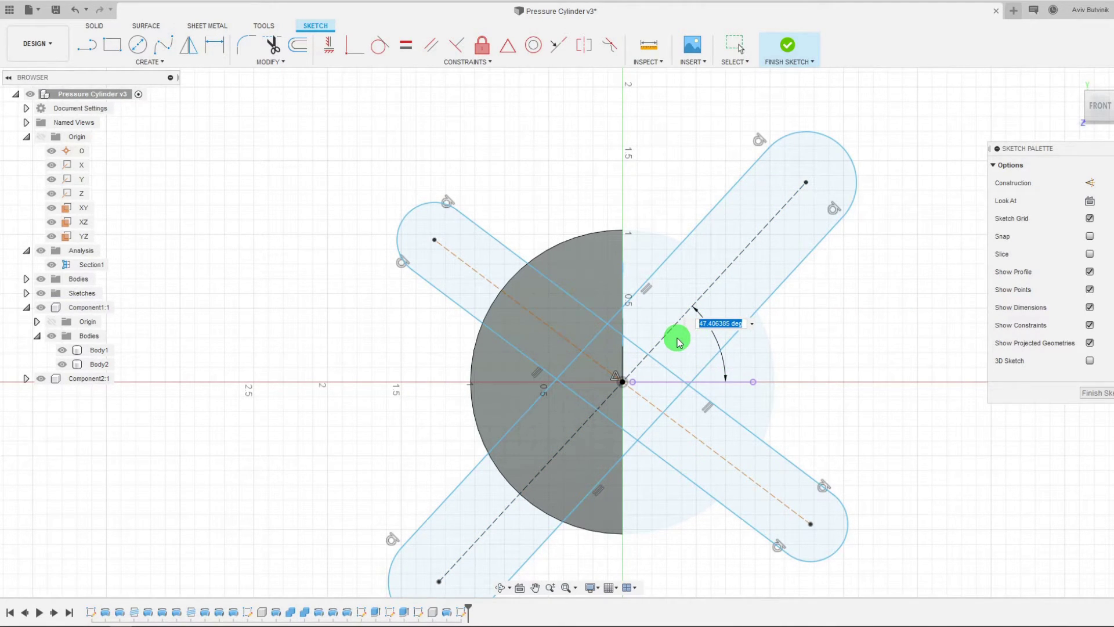
key(Return)
Step: Dimension the lower slot centerline's angle to the axis as d45, matching the first
click(641, 395)
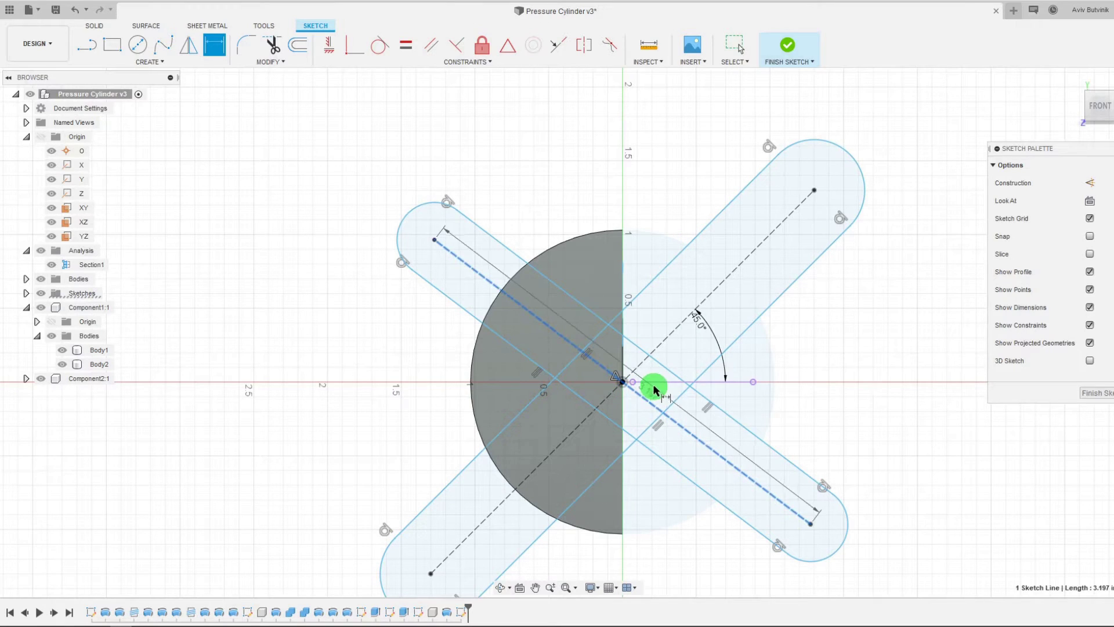
click(657, 383)
click(748, 410)
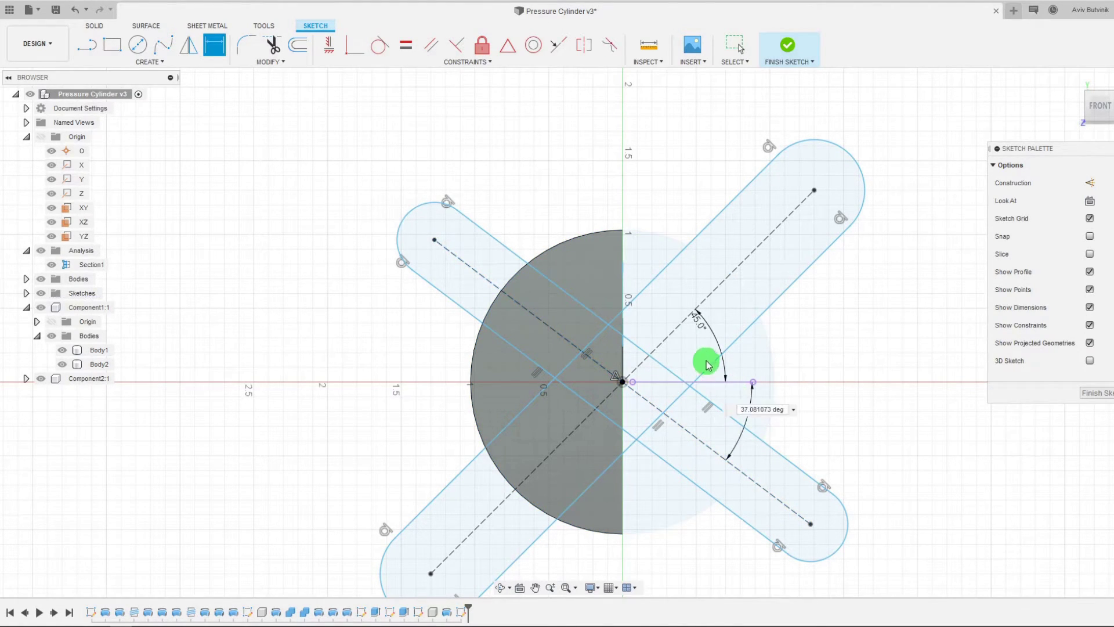
text(d45)
key(Return)
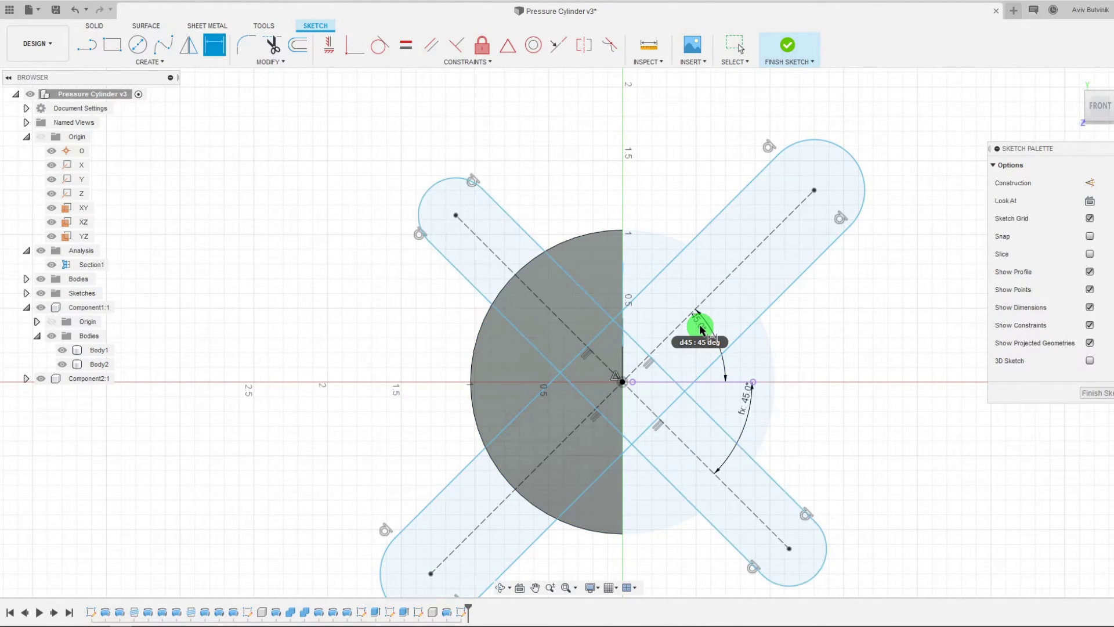
scroll(579, 415, down, 3)
scroll(509, 356, up, 2)
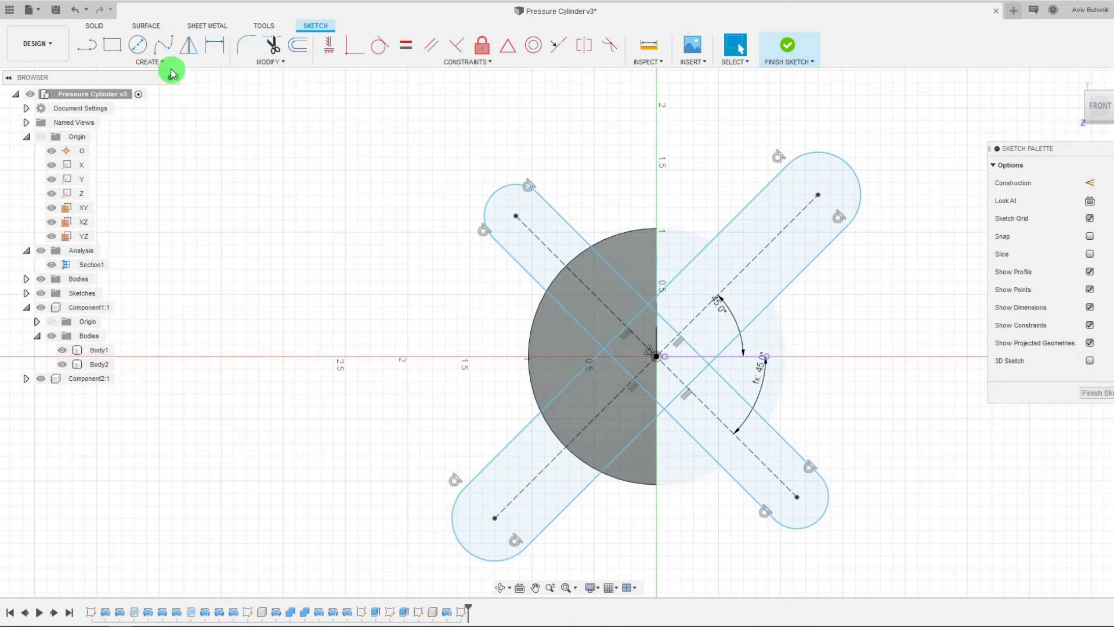
Step: Dimension both slot centerlines to a matching length, first entered as 3.5 and then revised
click(214, 44)
click(604, 409)
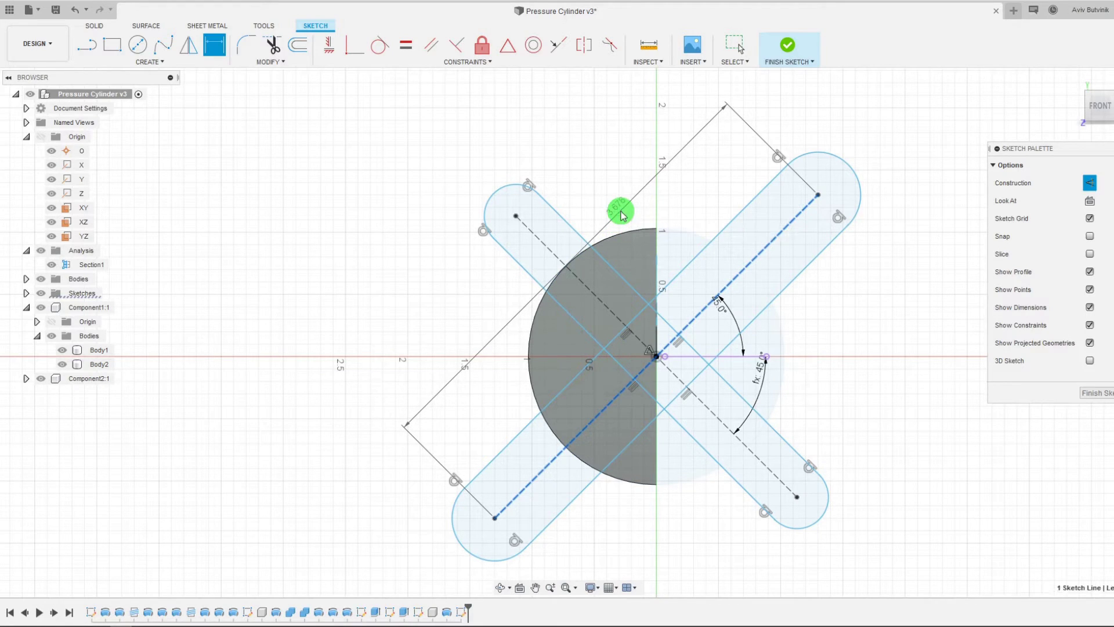
click(620, 214)
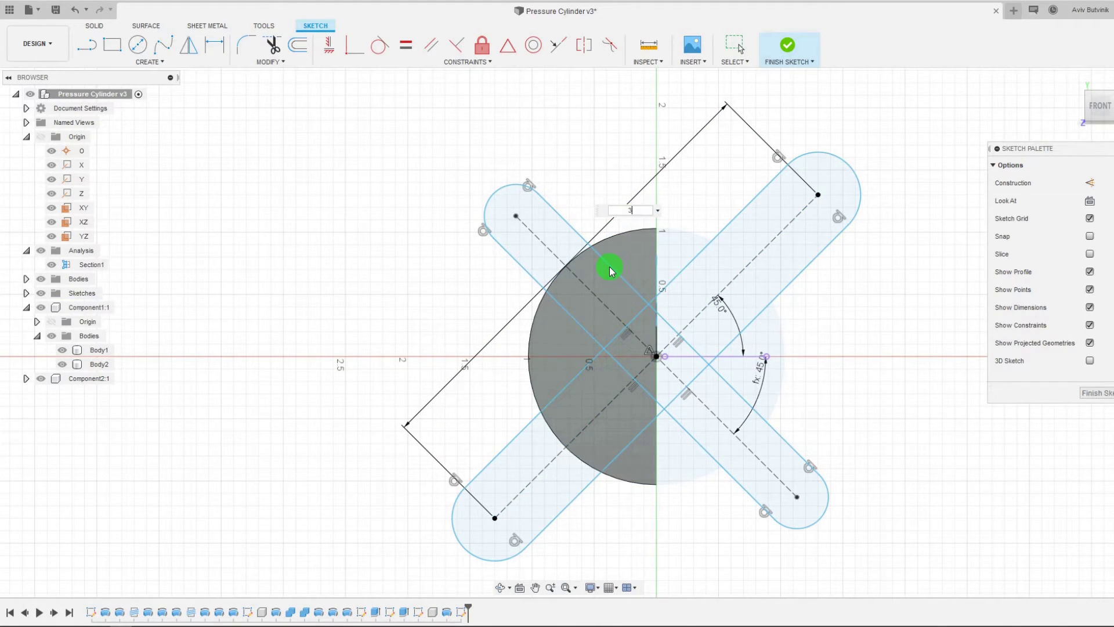
text(3.5)
key(Return)
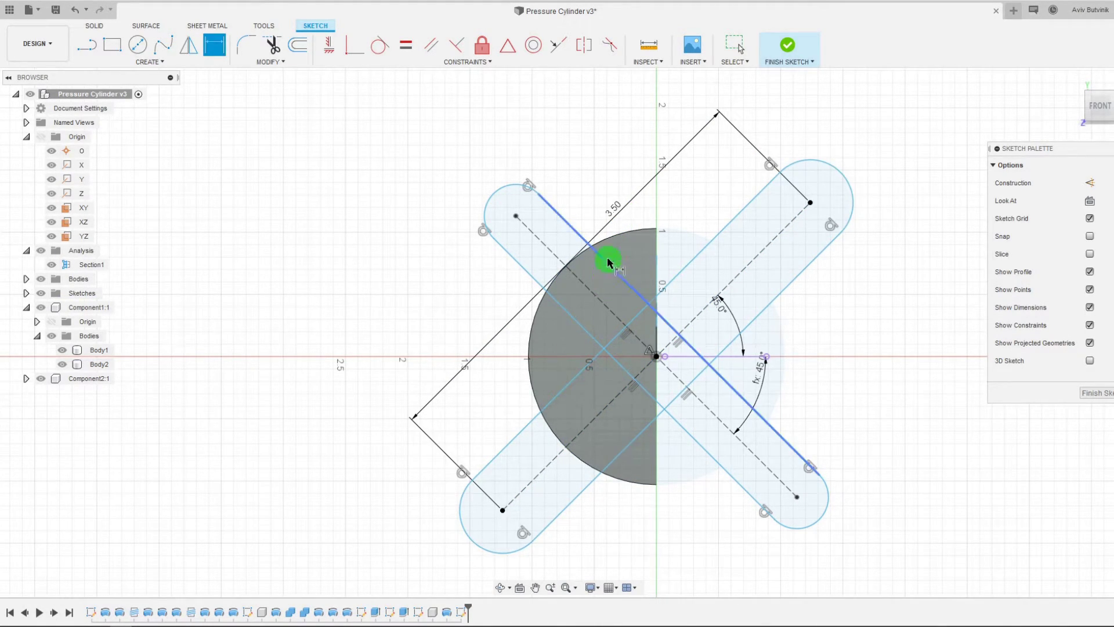
click(584, 285)
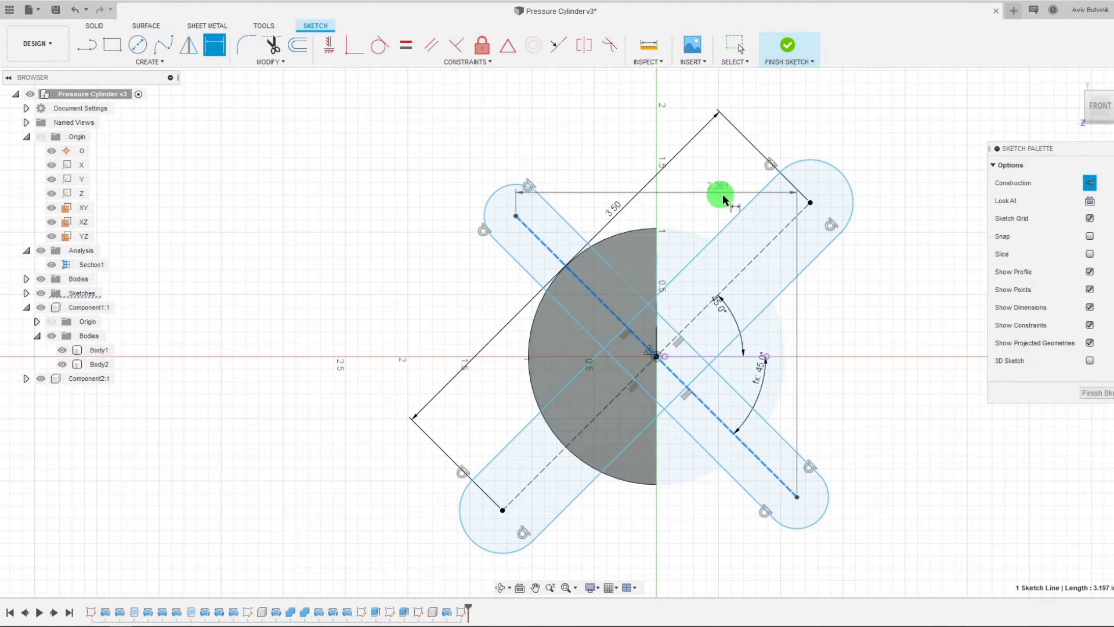
click(733, 292)
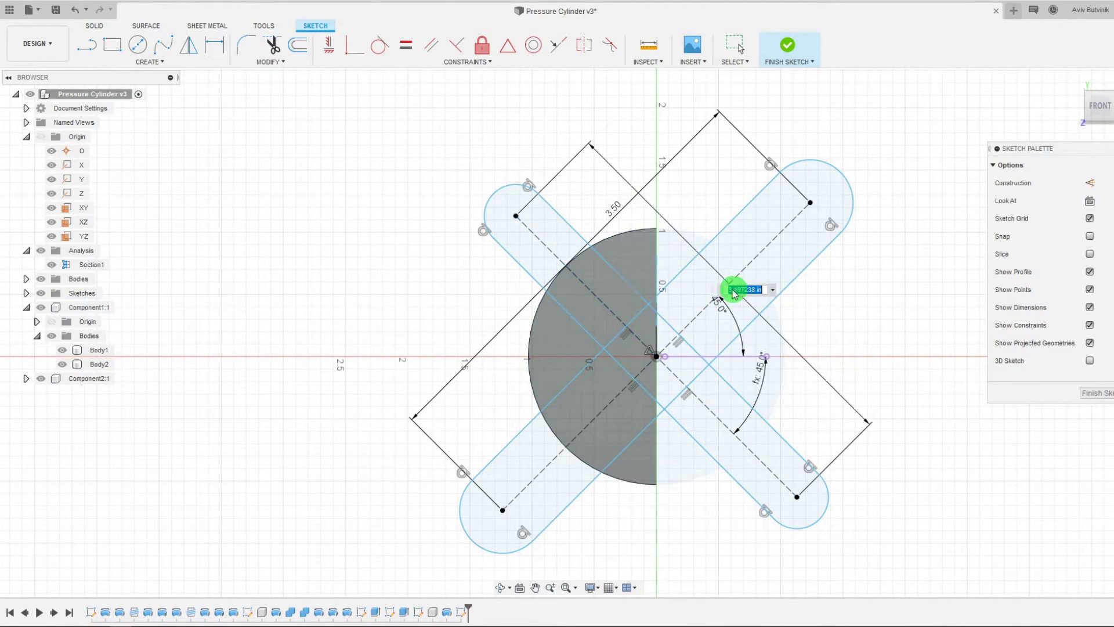
click(608, 214)
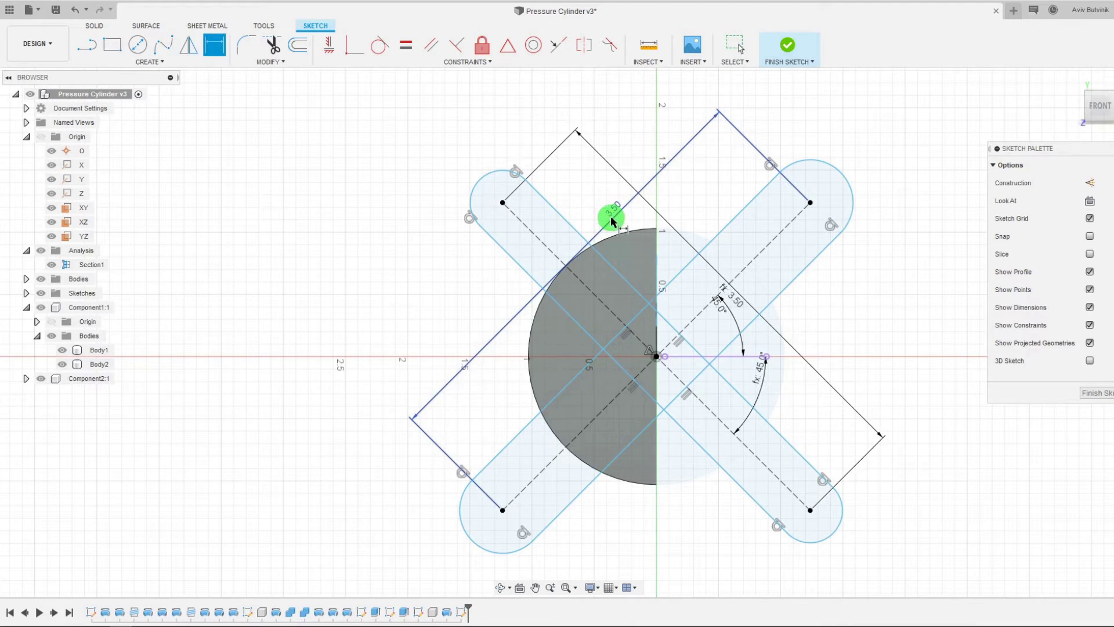
double_click(611, 216)
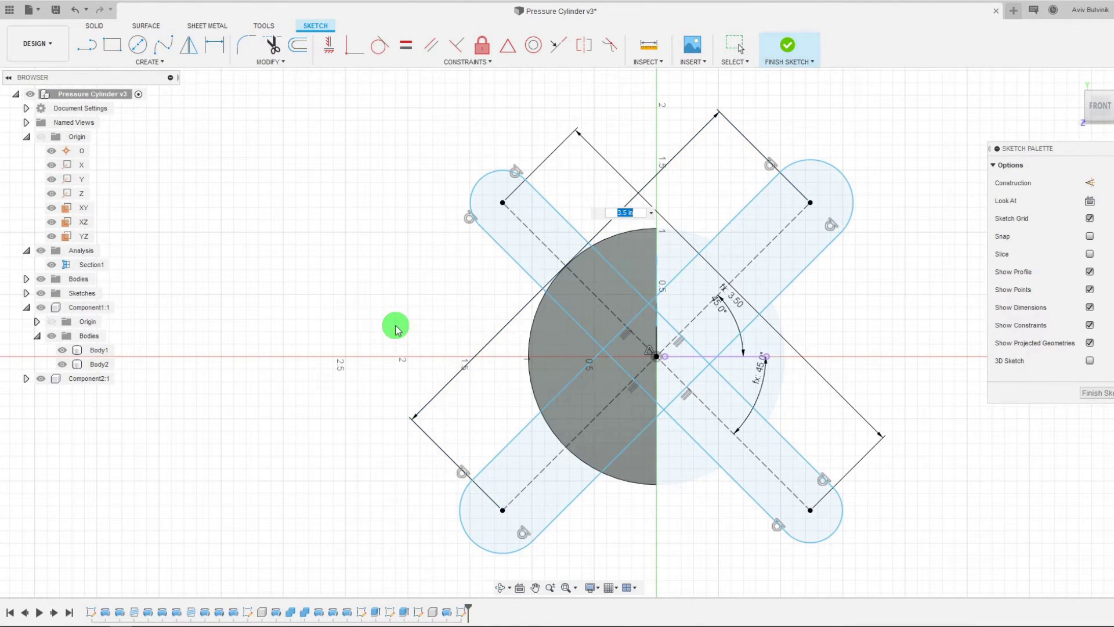
key(Return)
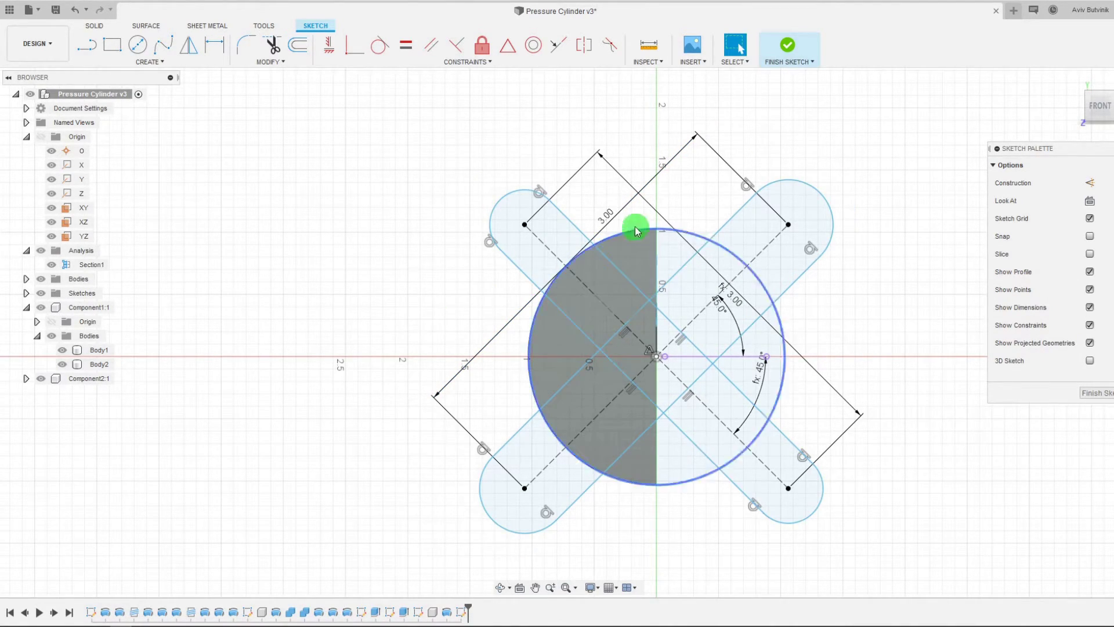
double_click(613, 219)
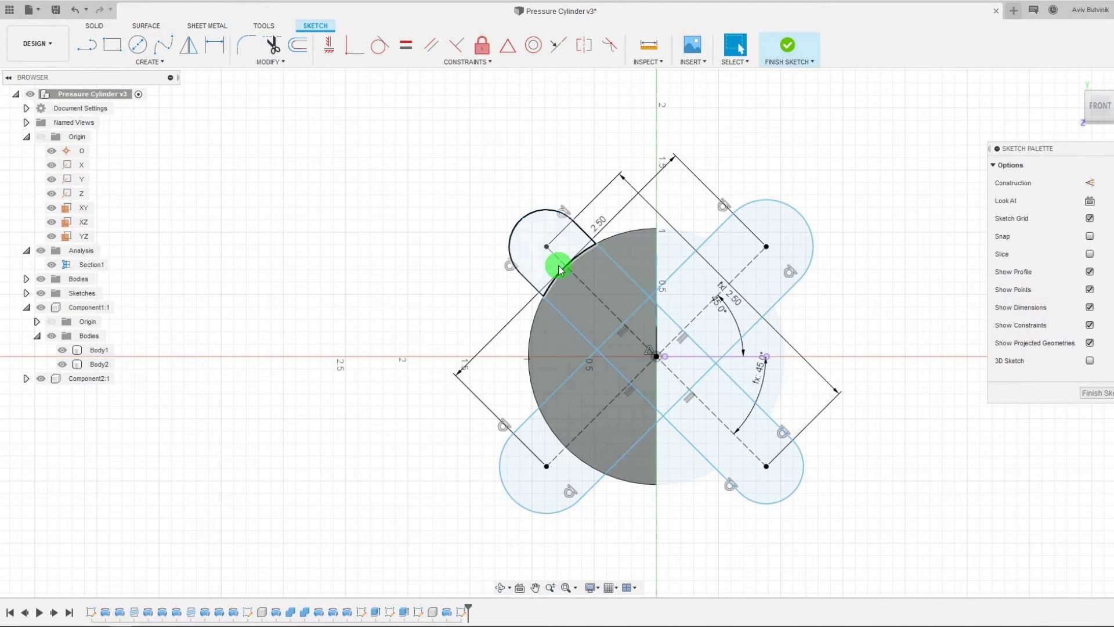
scroll(861, 428, up, 1)
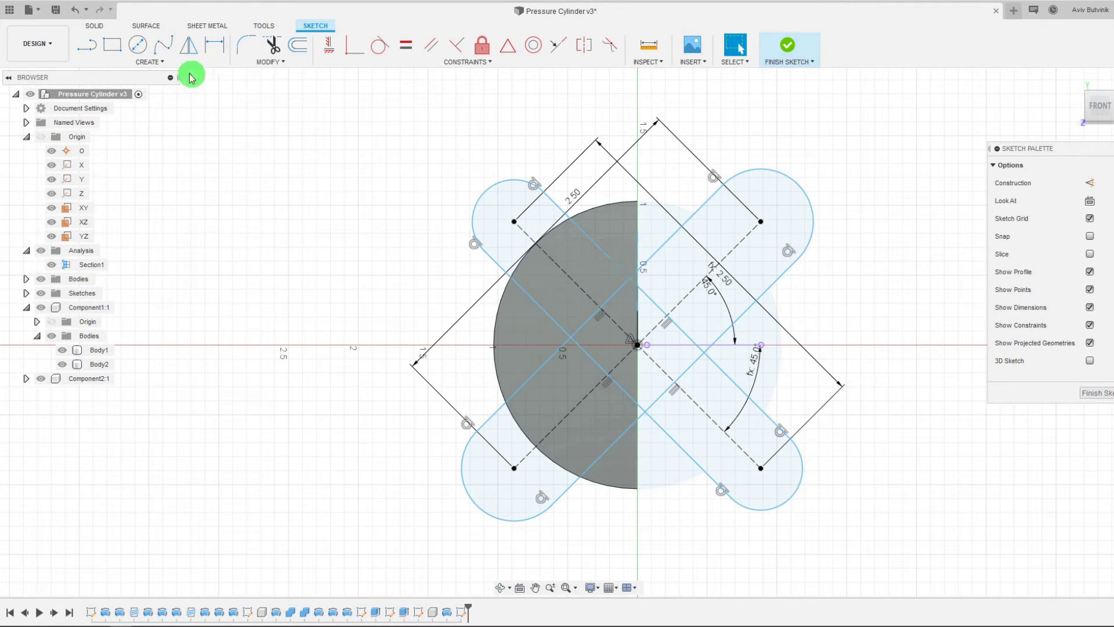
Step: Dimension both slot widths to 0.50 and finish the sketch
click(214, 45)
click(716, 191)
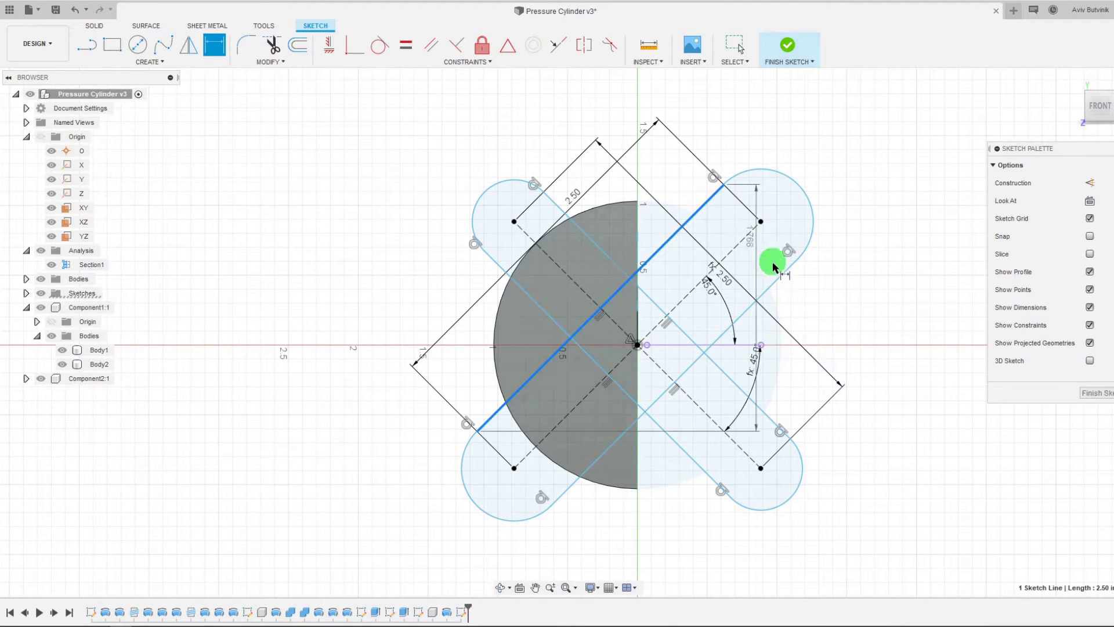
click(778, 279)
click(837, 174)
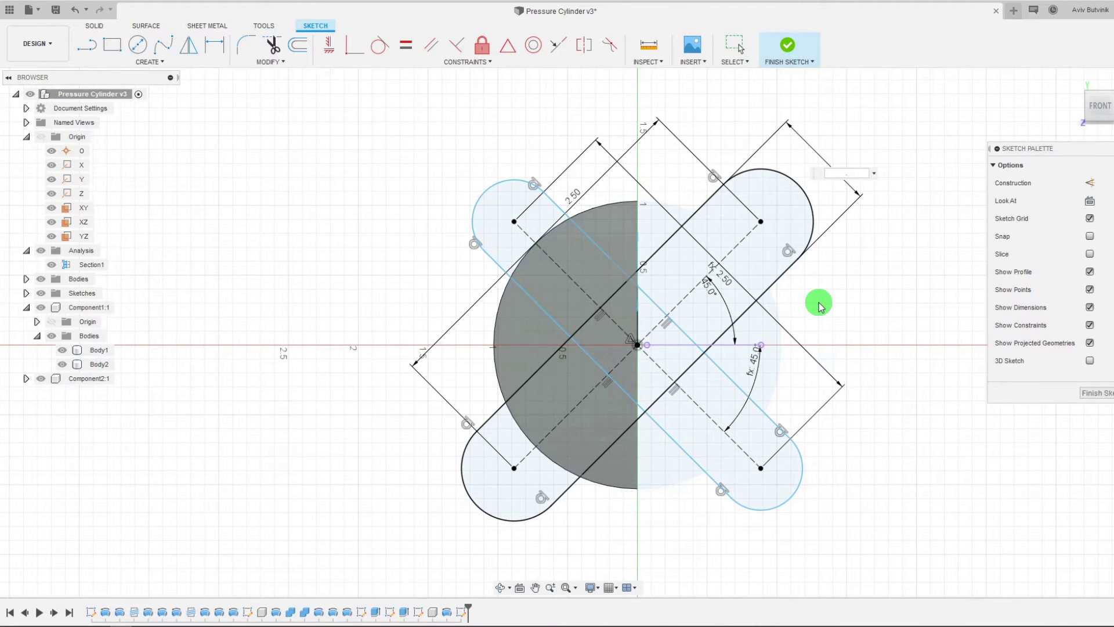
key(Return)
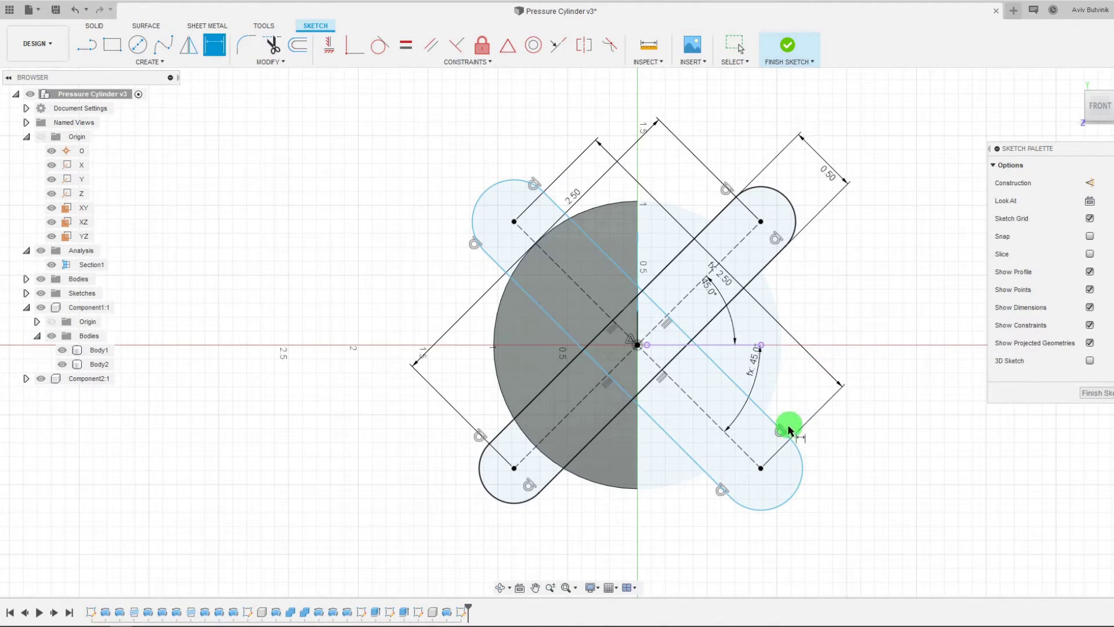
click(768, 414)
click(712, 474)
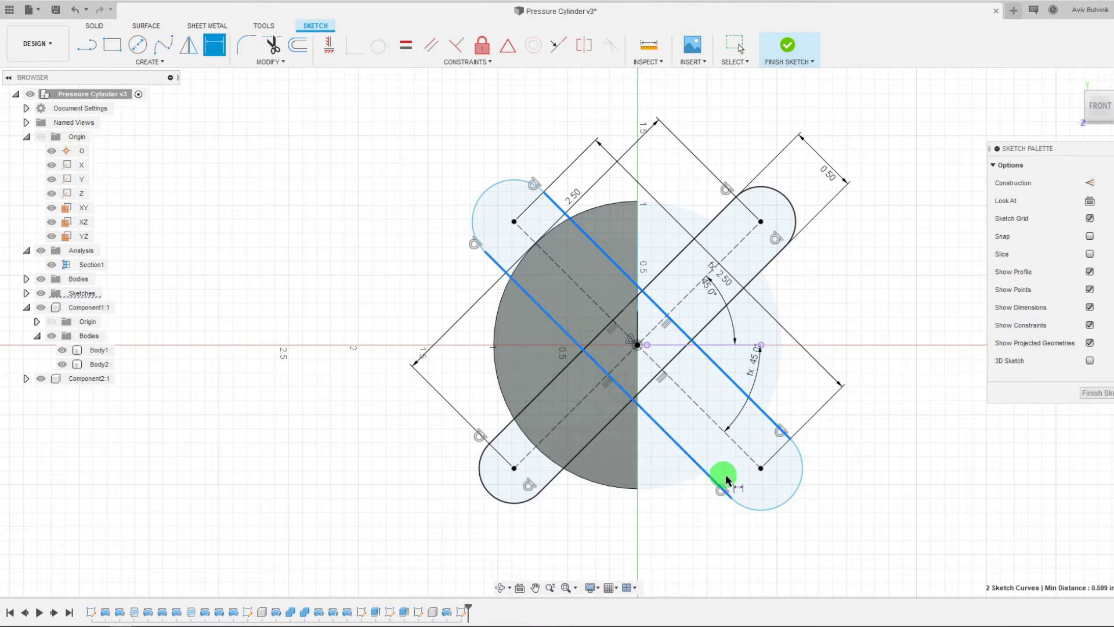
click(811, 516)
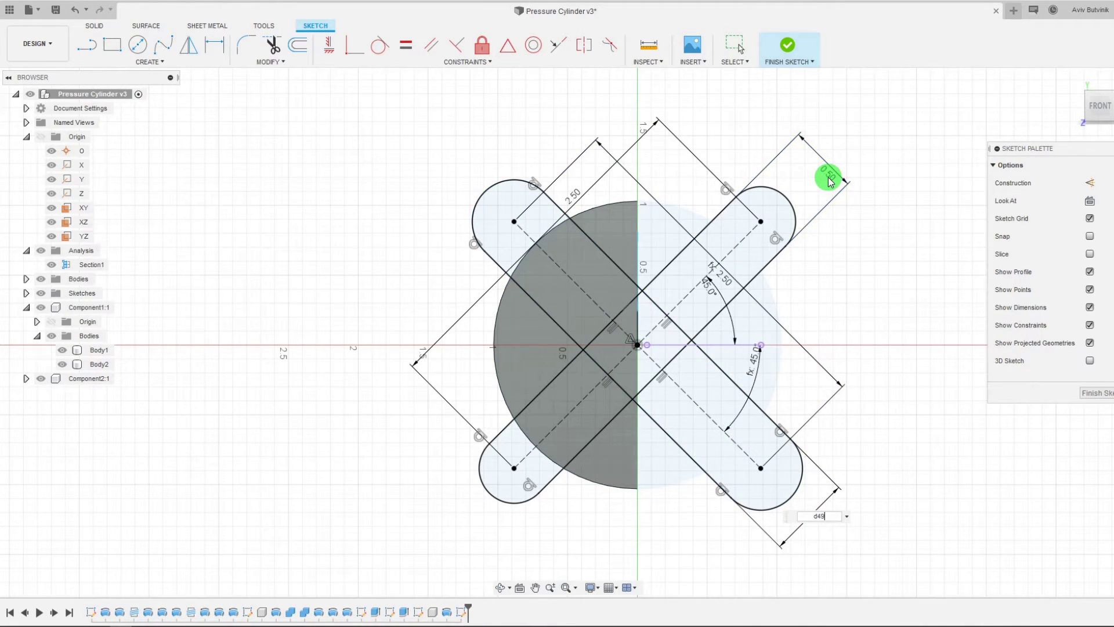
key(Return)
click(787, 44)
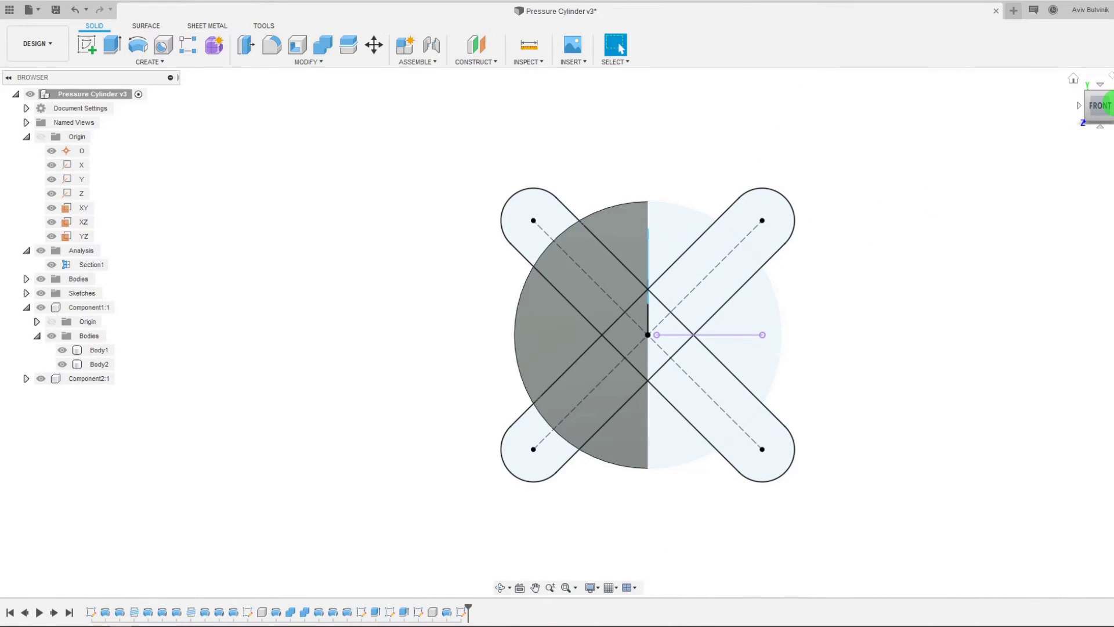
Step: Start an extrude and select the four lobe profiles
click(1109, 106)
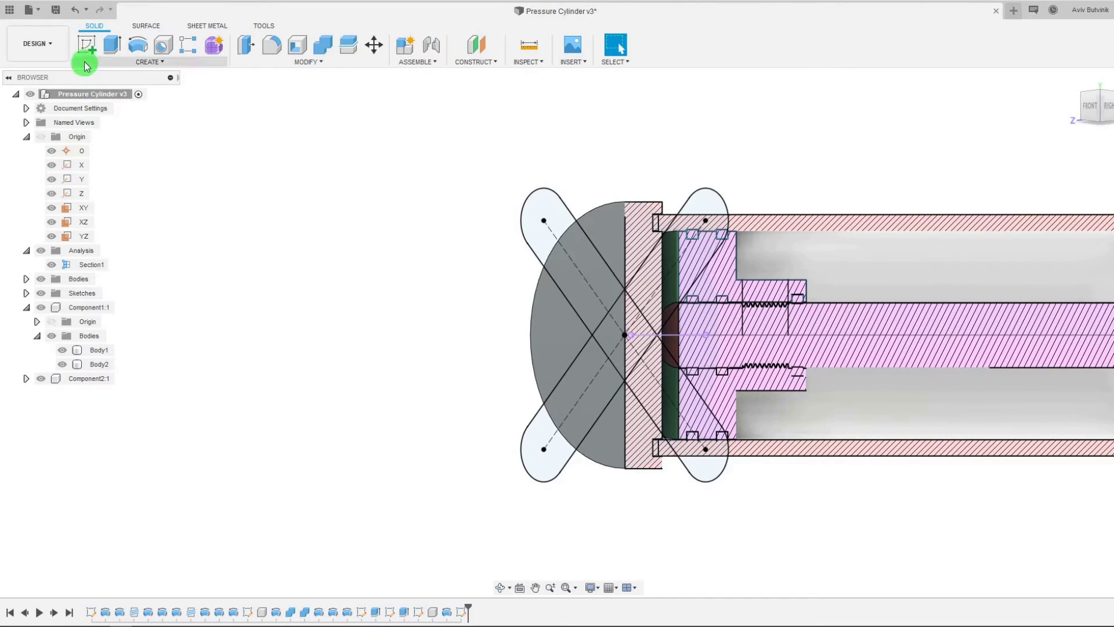
click(112, 45)
click(552, 231)
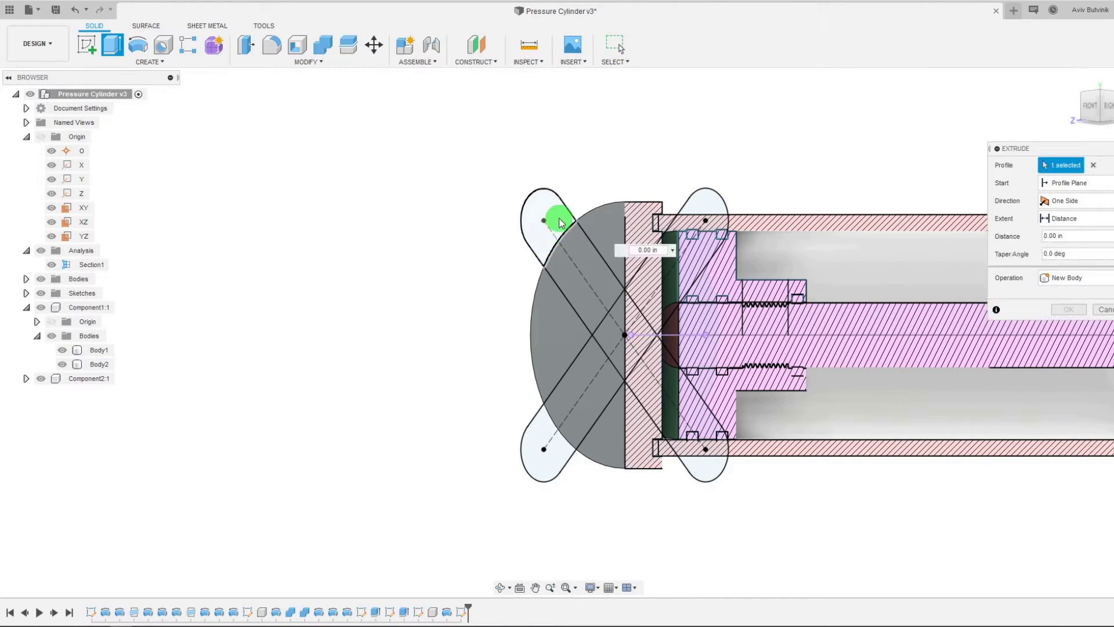
click(712, 219)
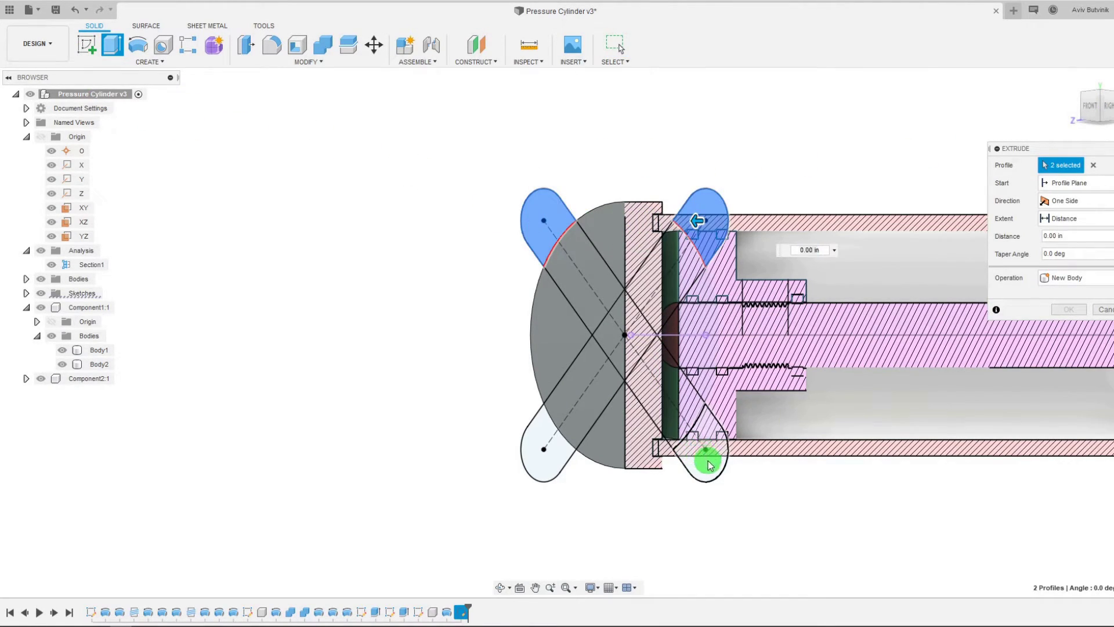
click(706, 462)
click(540, 469)
Step: From the Right view, drag the extrude arrow to -0.353 in so it becomes a Join
scroll(458, 416, down, 1)
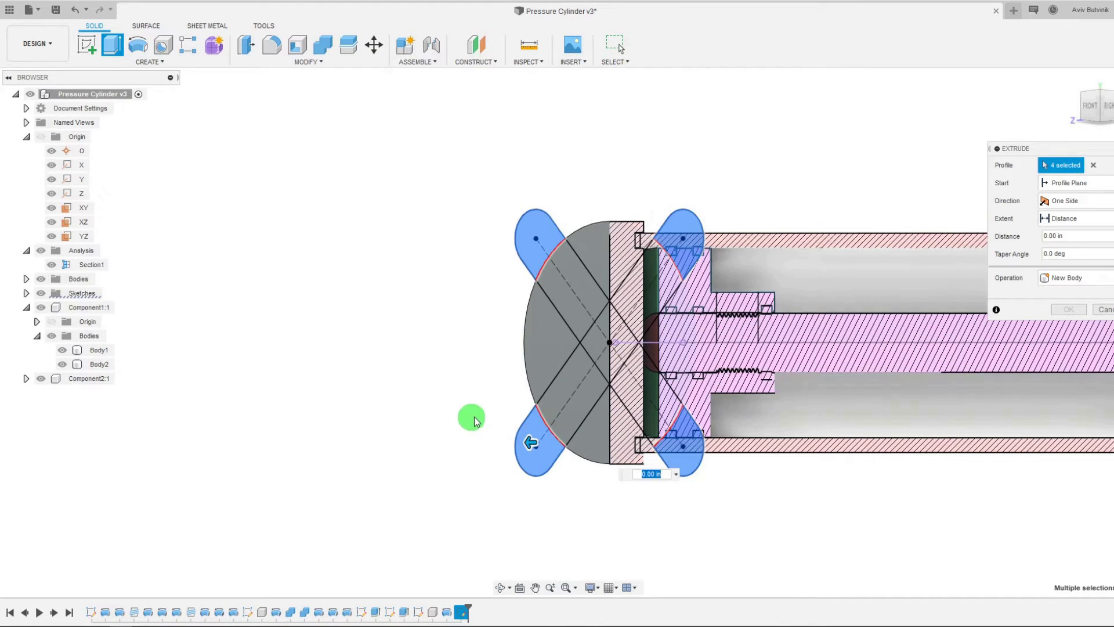
click(1105, 106)
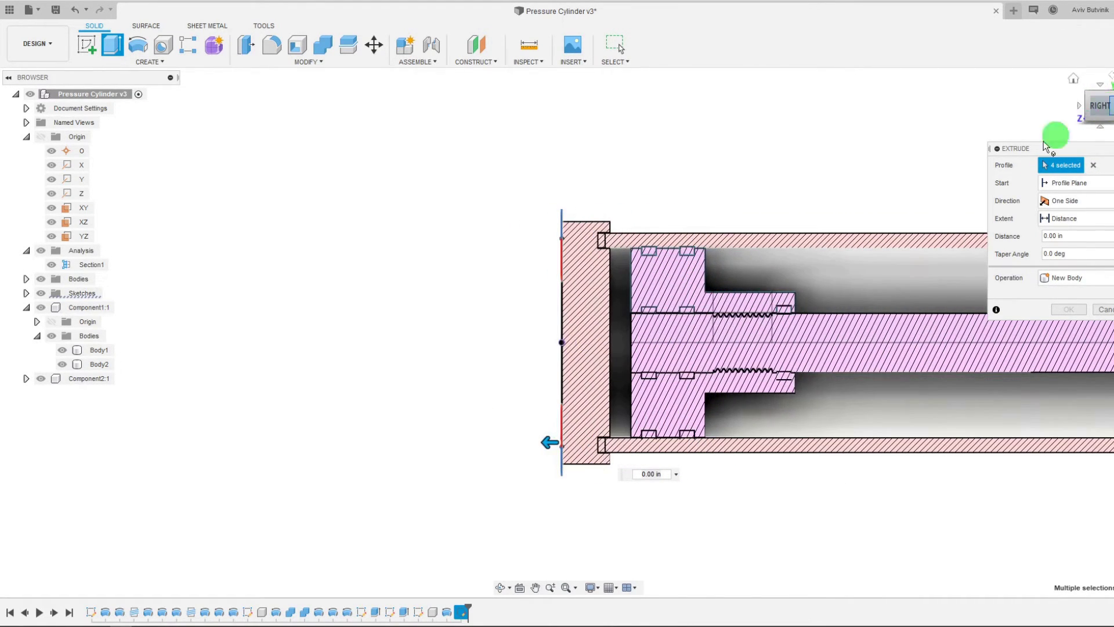
click(552, 407)
drag(548, 442, 584, 440)
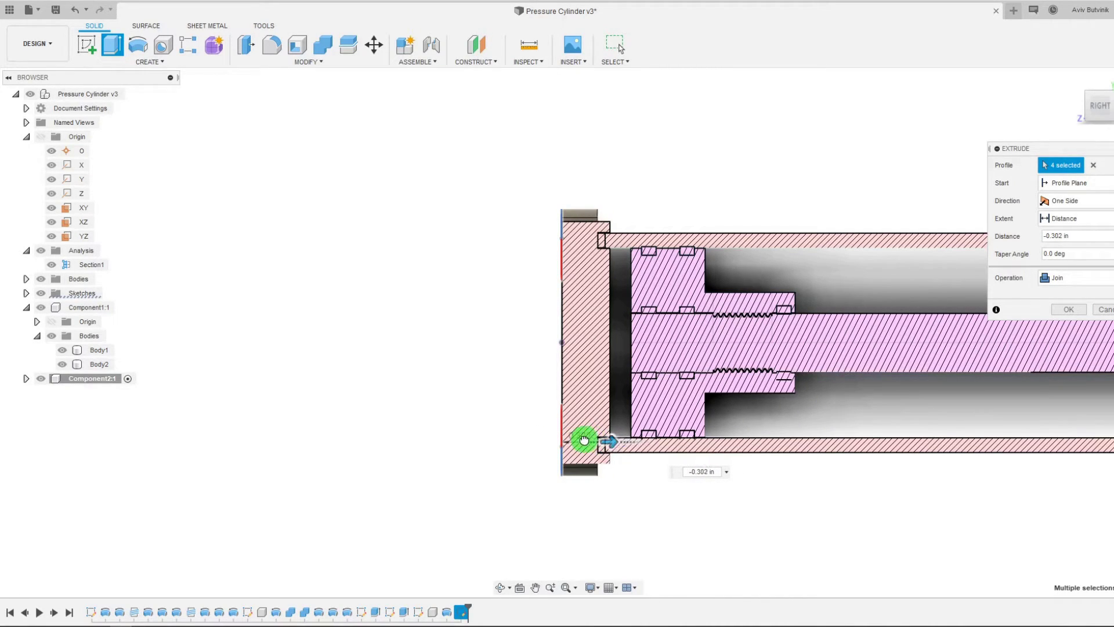
click(1110, 105)
scroll(597, 452, up, 5)
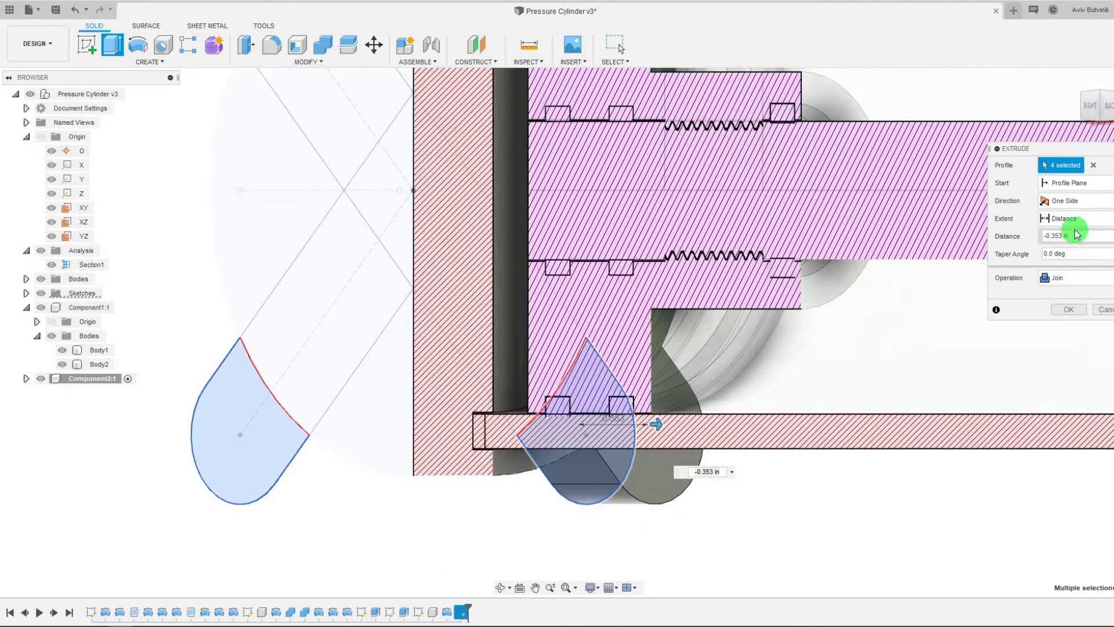
Step: Set the lobe extrude extent To Object on the Component2 end cap, keep Join, and confirm
click(1073, 219)
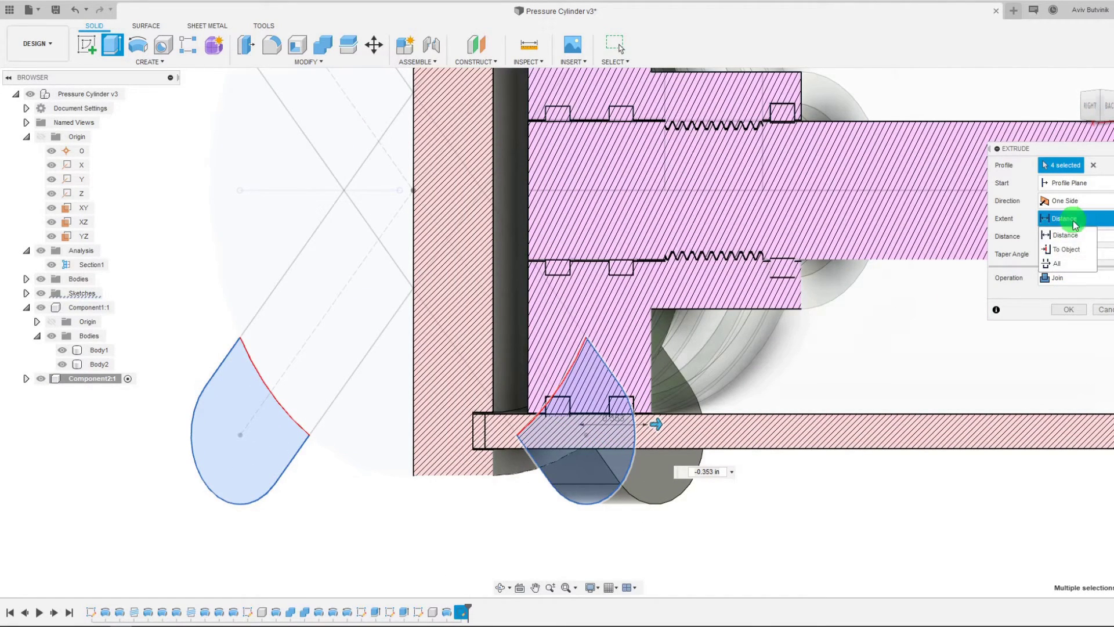
click(1068, 249)
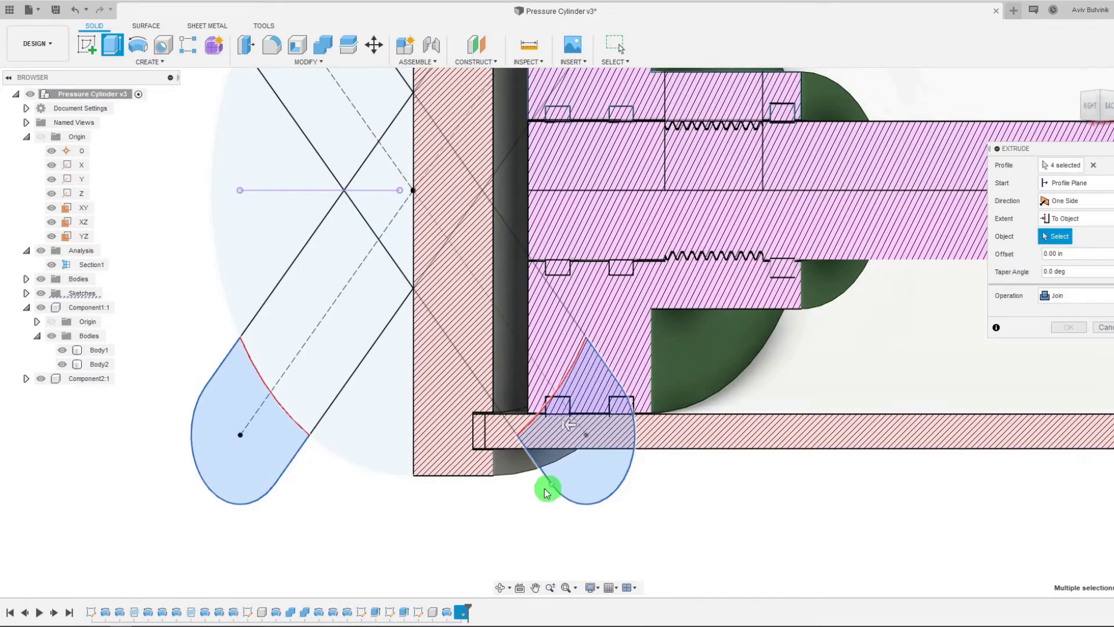
click(510, 470)
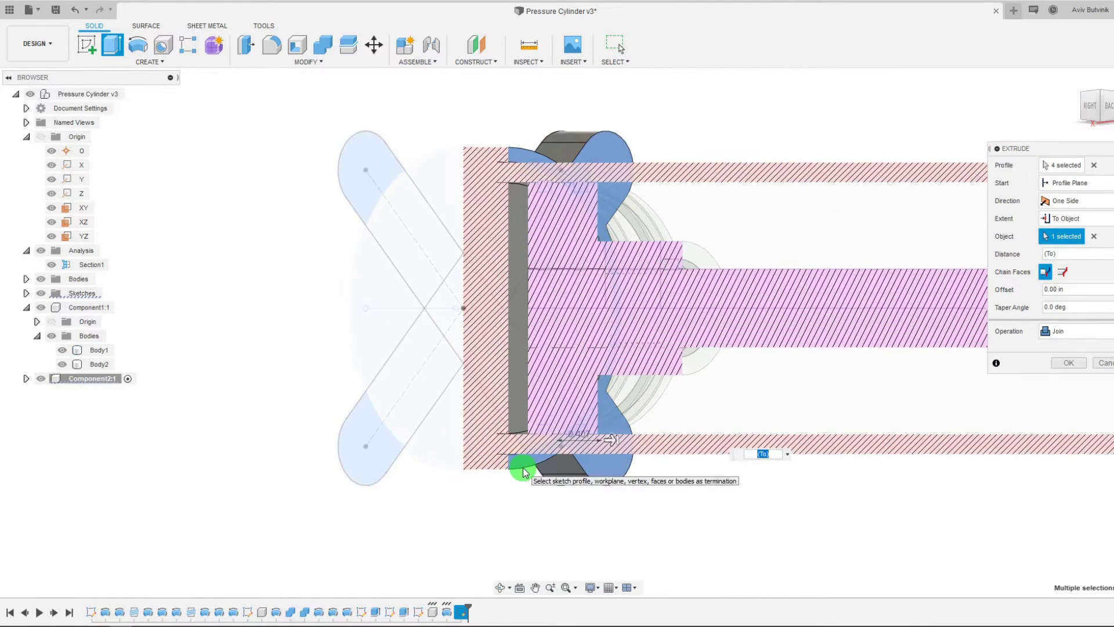
scroll(528, 166, up, 2)
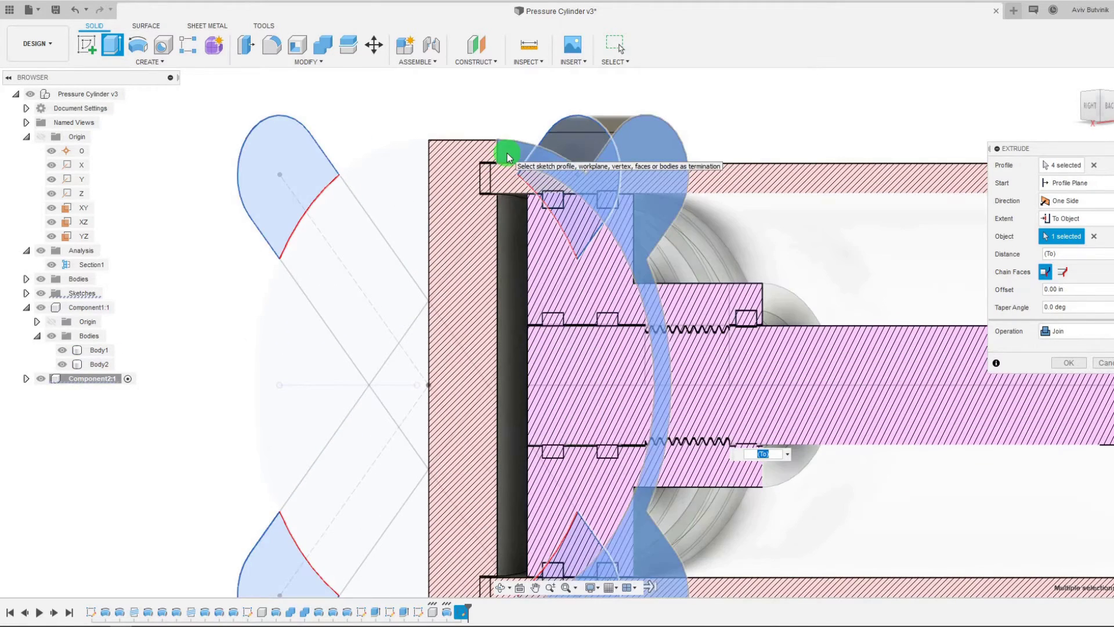
scroll(615, 157, down, 3)
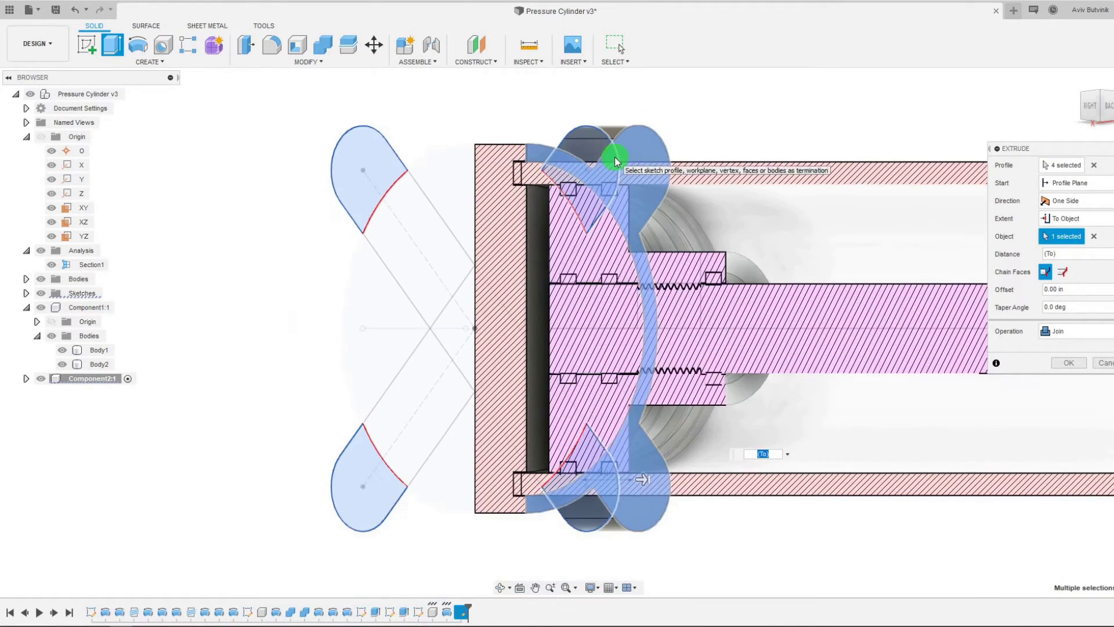
click(1091, 106)
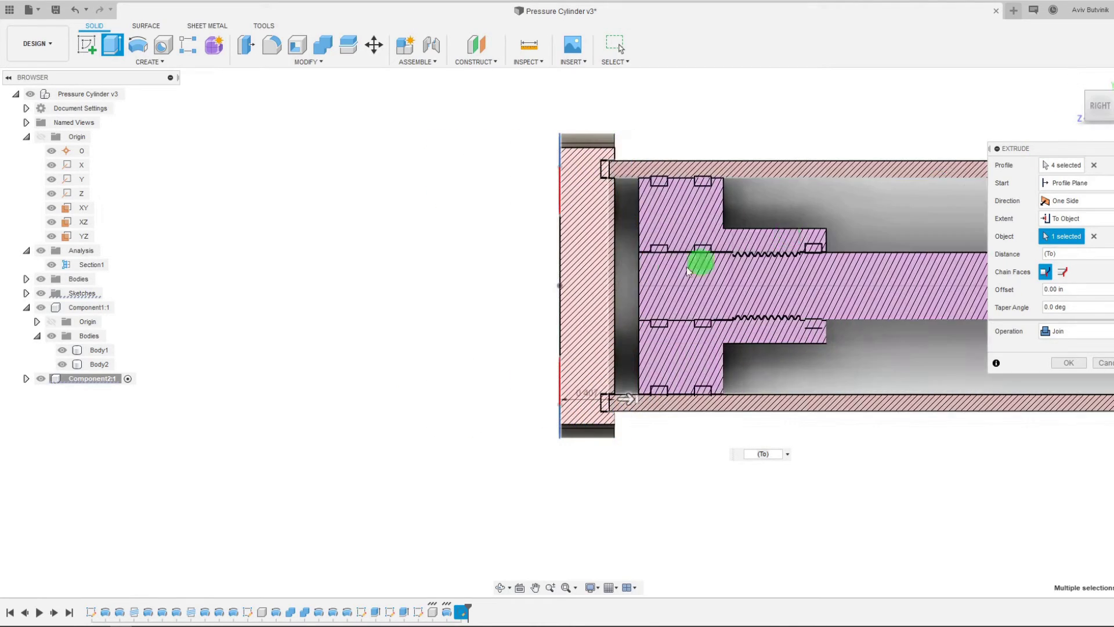
scroll(641, 217, up, 1)
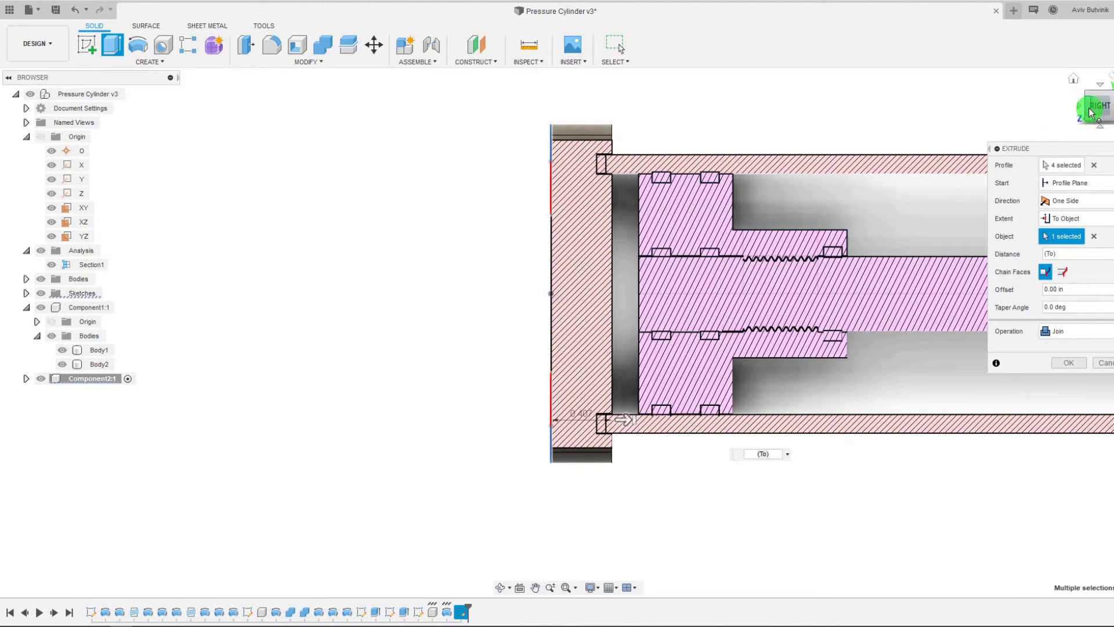
drag(1091, 113, 1078, 115)
click(1068, 363)
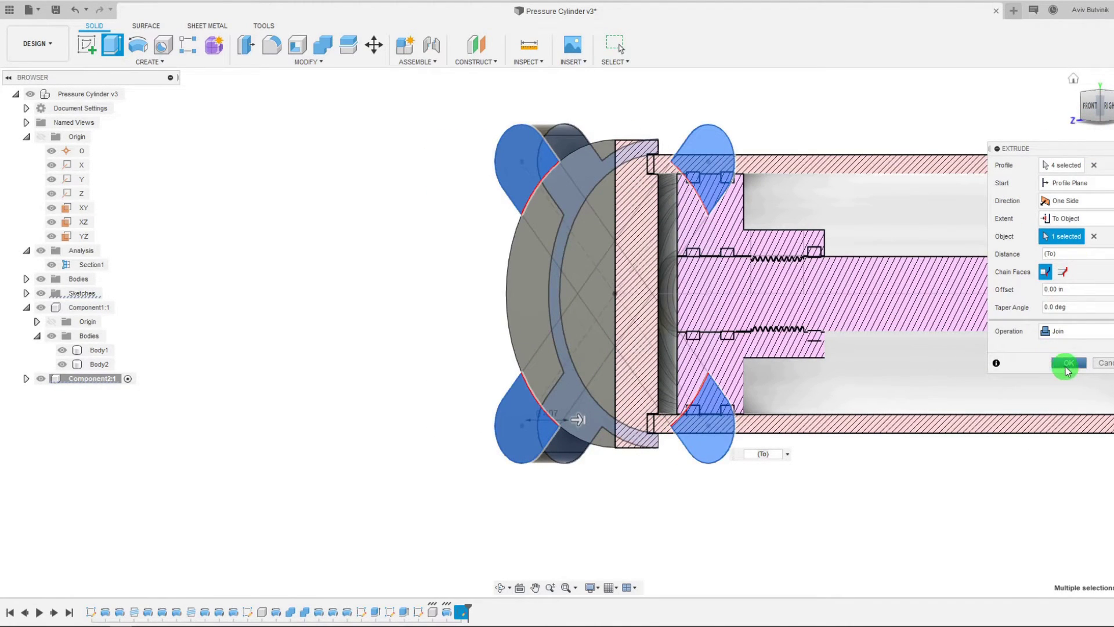
click(658, 343)
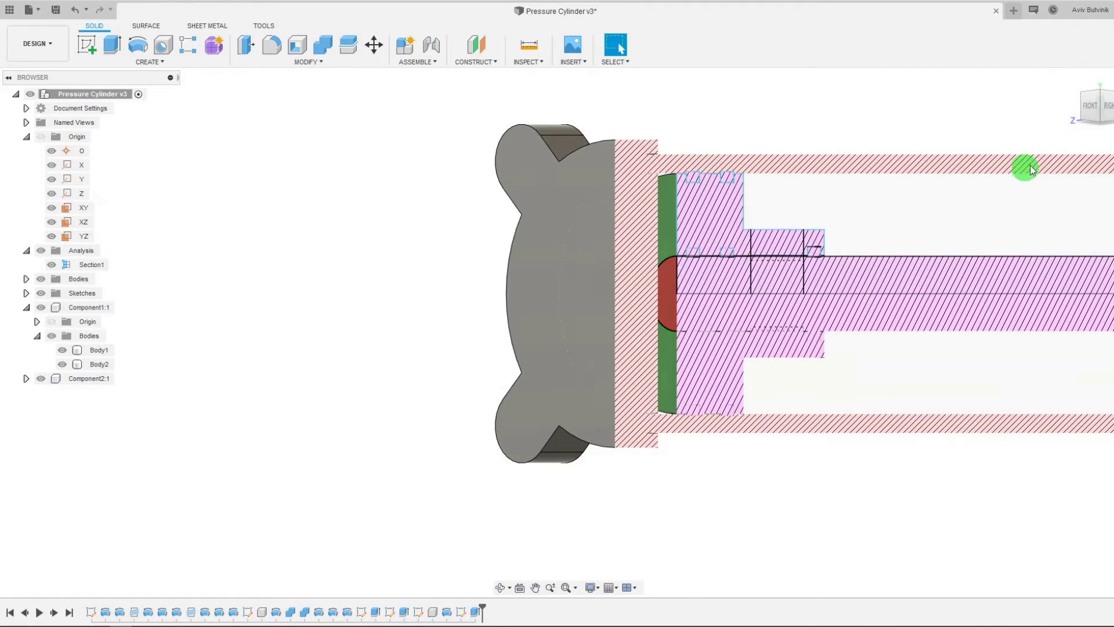
click(1107, 105)
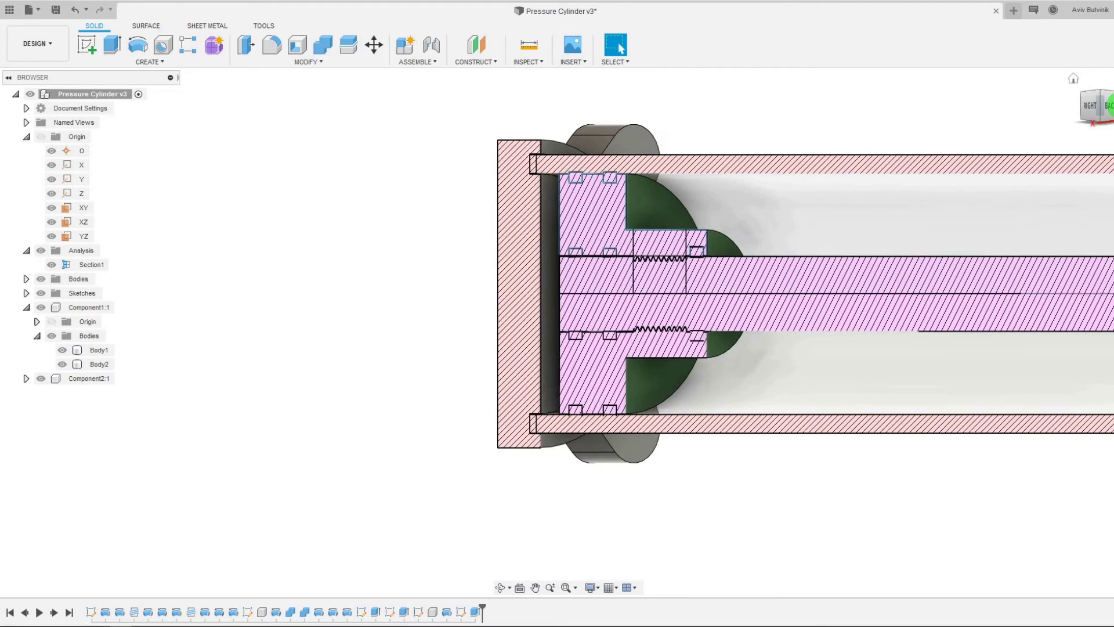
click(1107, 106)
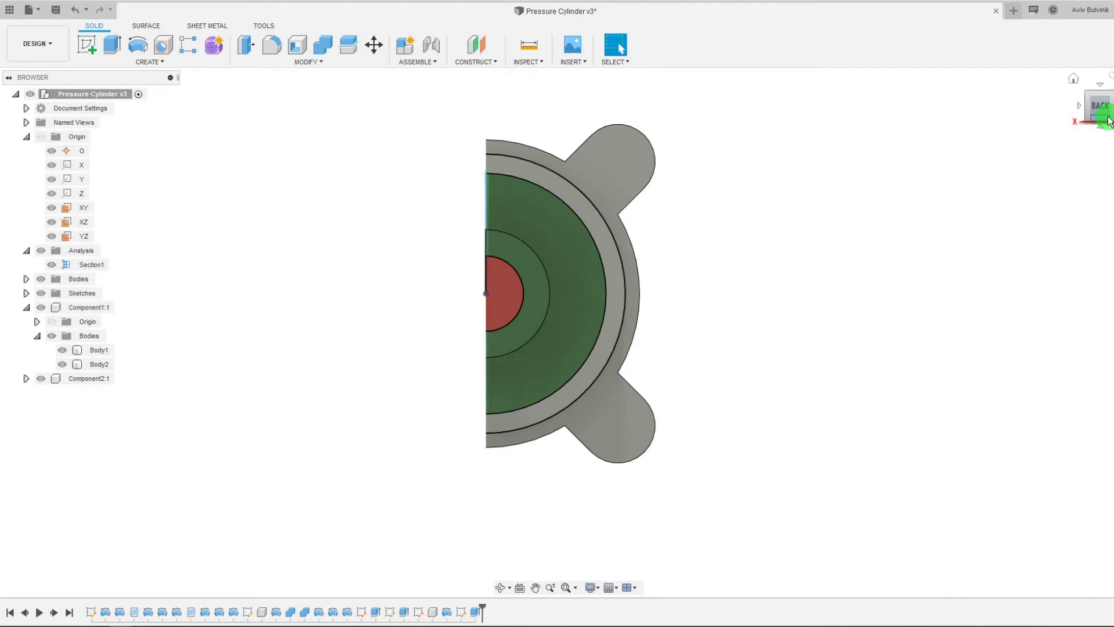
click(1109, 121)
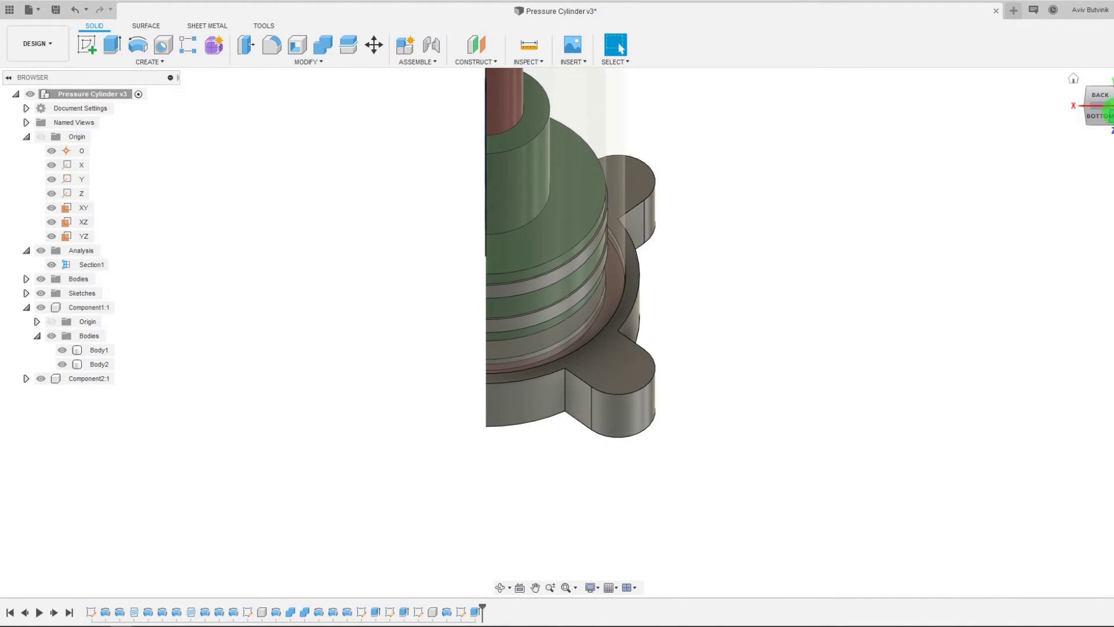
click(1107, 106)
click(829, 352)
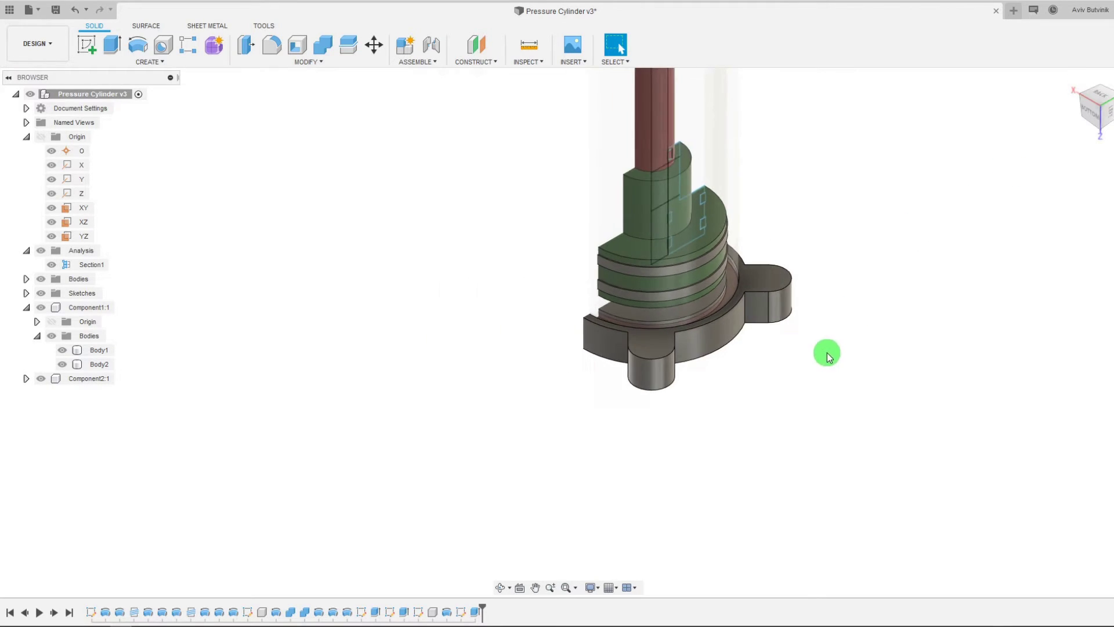
click(696, 268)
click(709, 227)
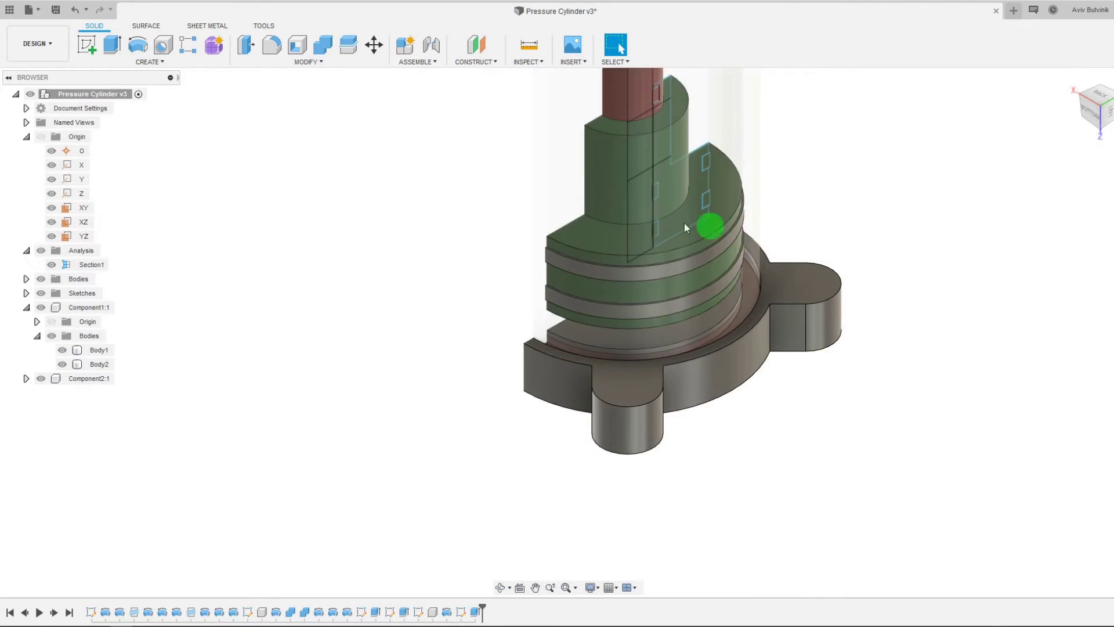
click(54, 264)
scroll(659, 308, down, 5)
click(659, 308)
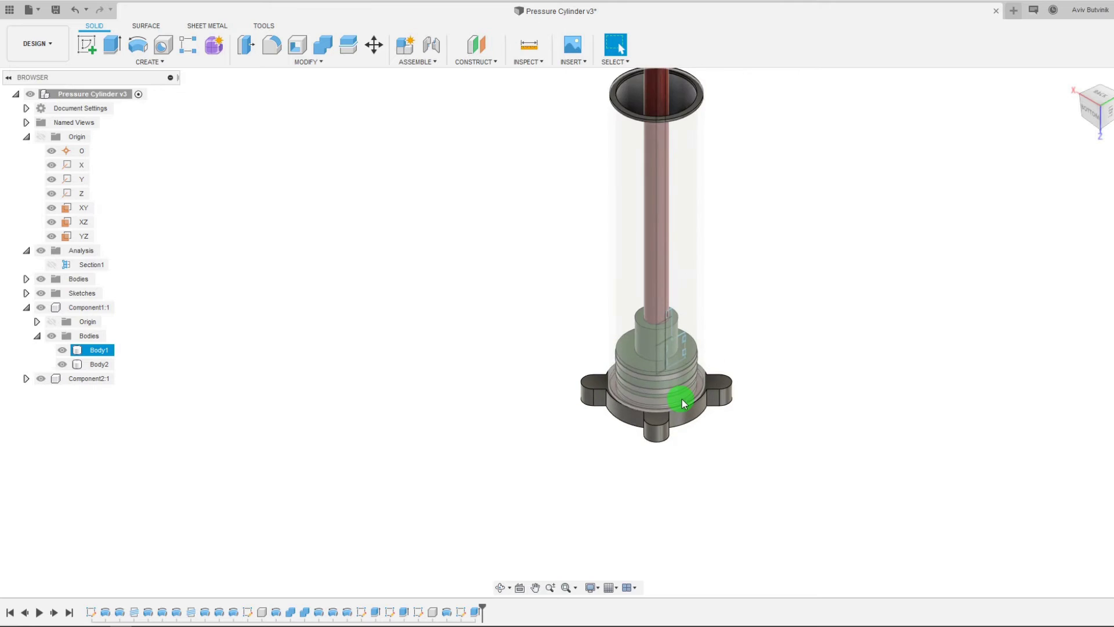
click(707, 129)
scroll(707, 129, up, 3)
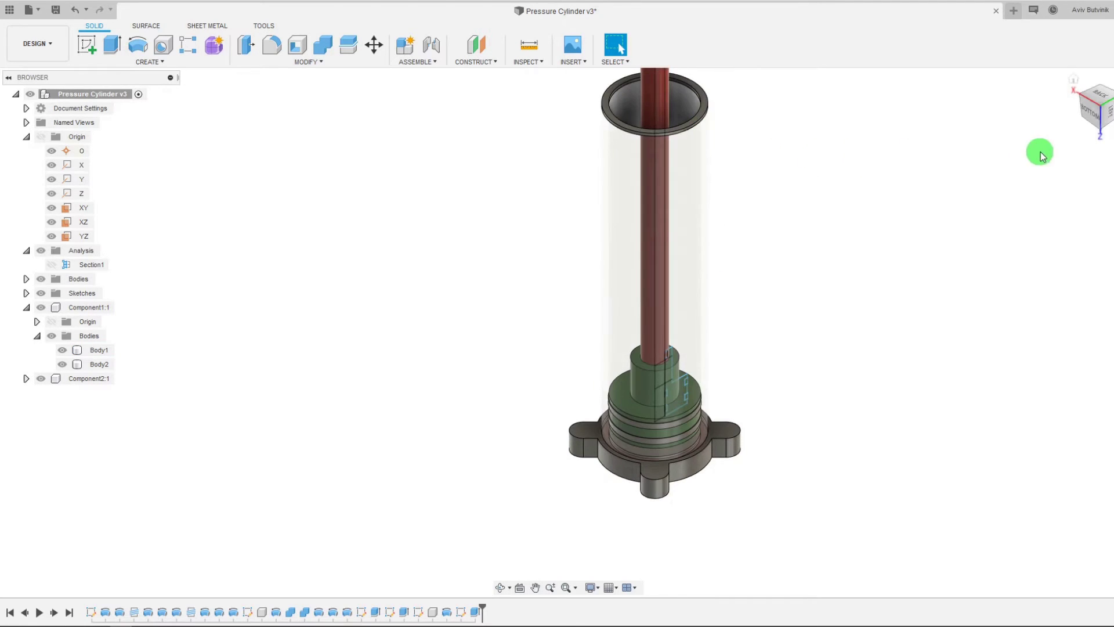
click(1082, 111)
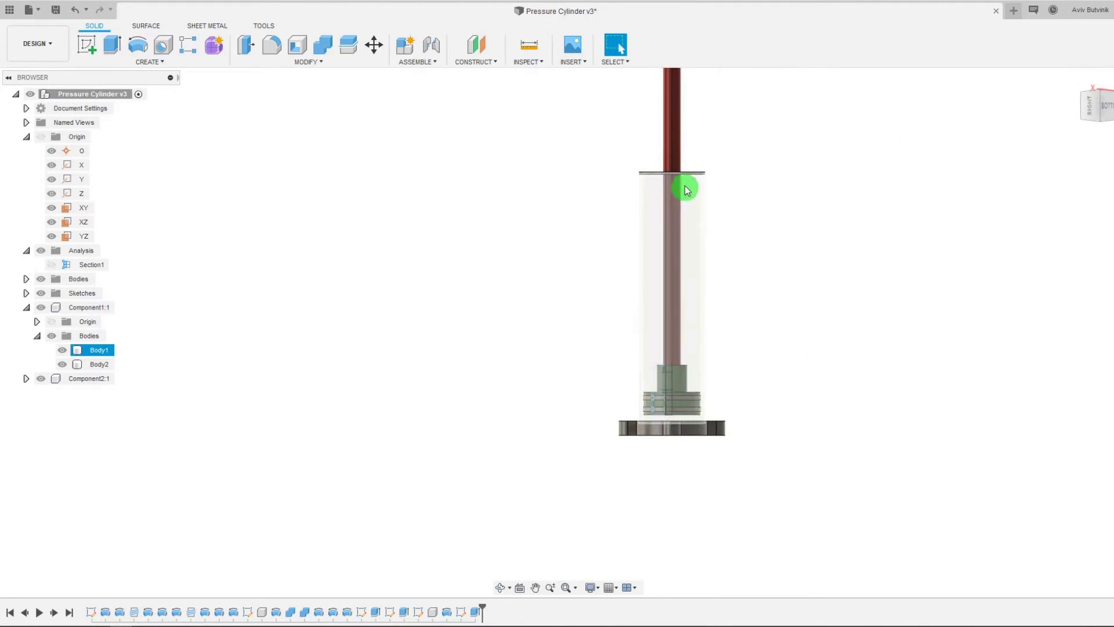
drag(1103, 100, 697, 509)
scroll(698, 509, up, 3)
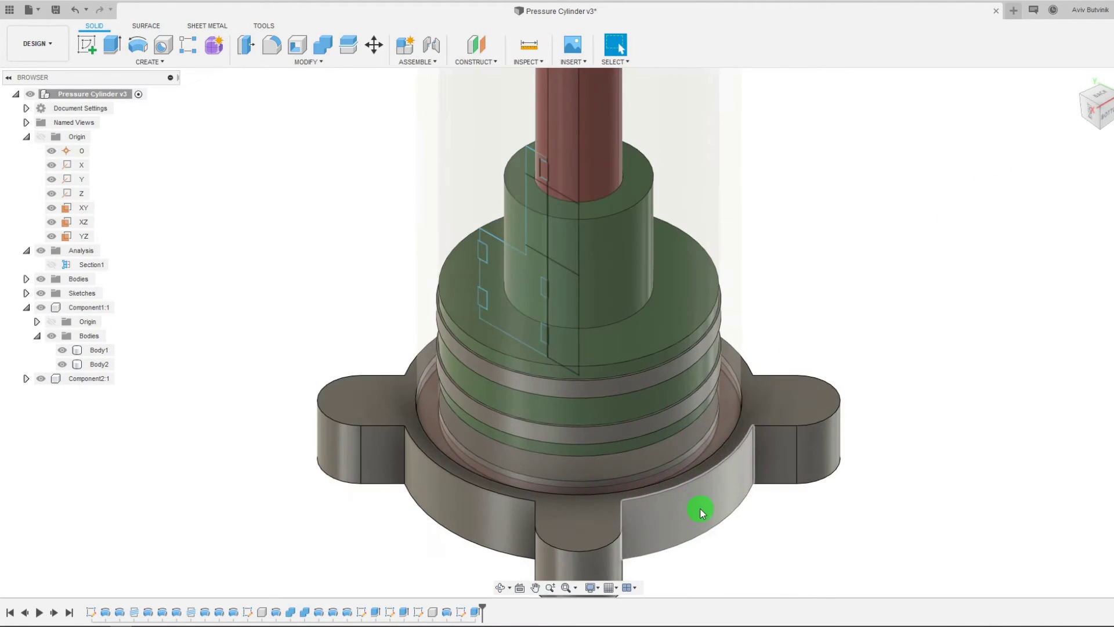
scroll(632, 362, down, 2)
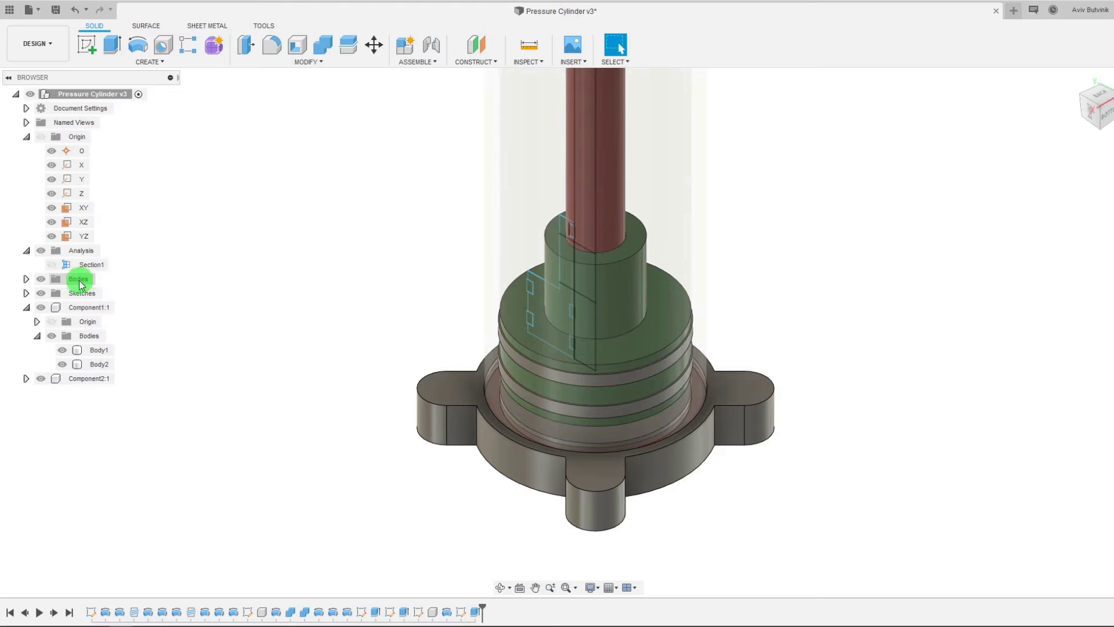
click(52, 266)
shift+middle_drag(545, 430, 788, 363)
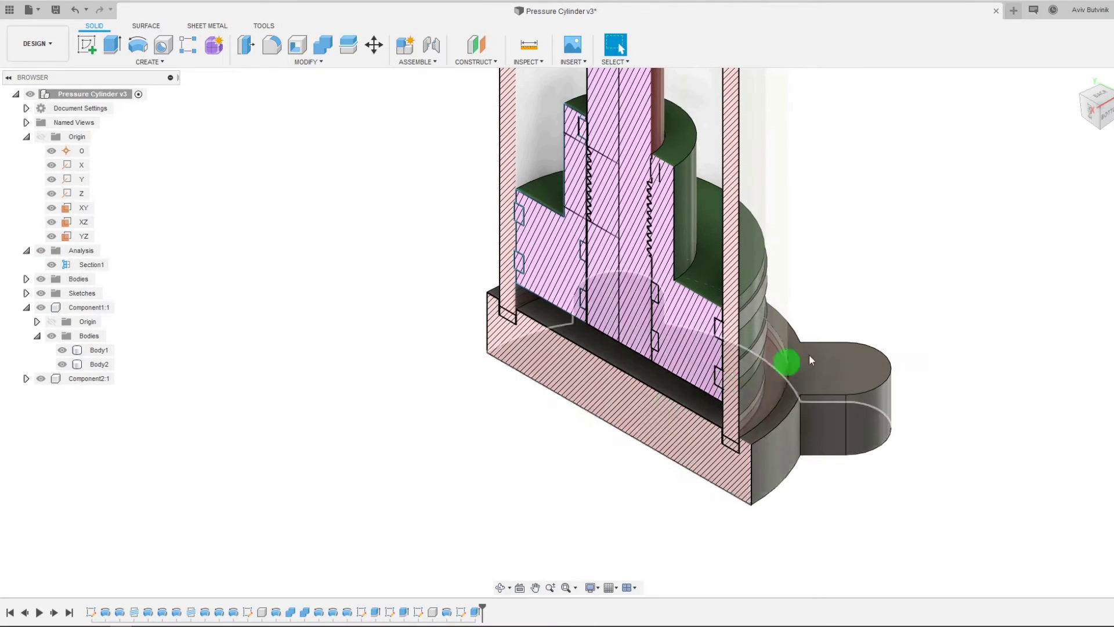
click(1096, 101)
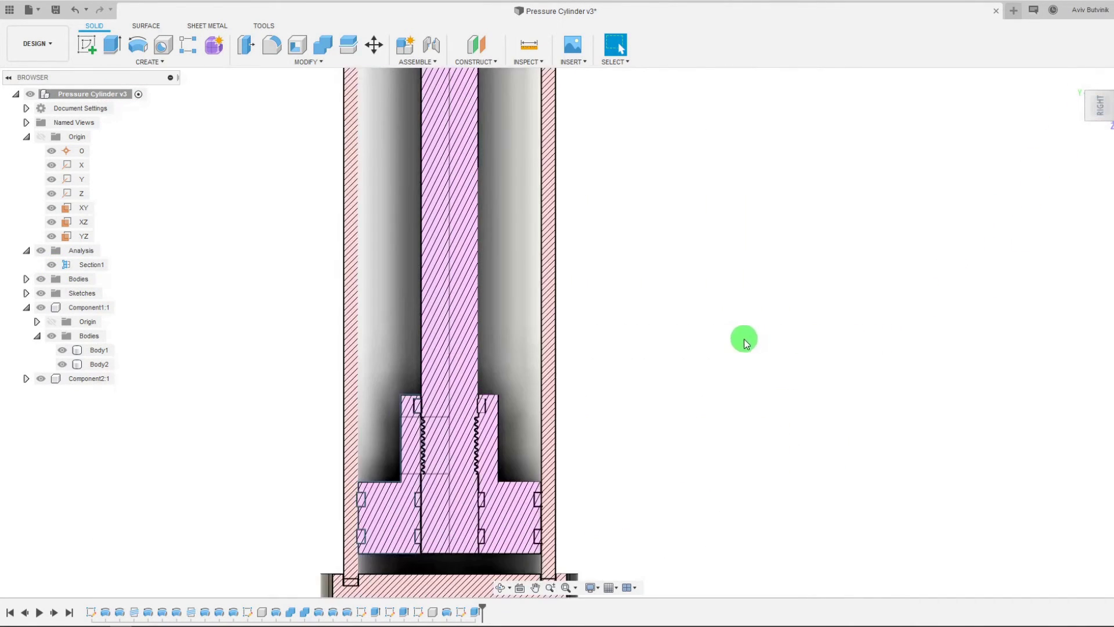
scroll(607, 502, up, 6)
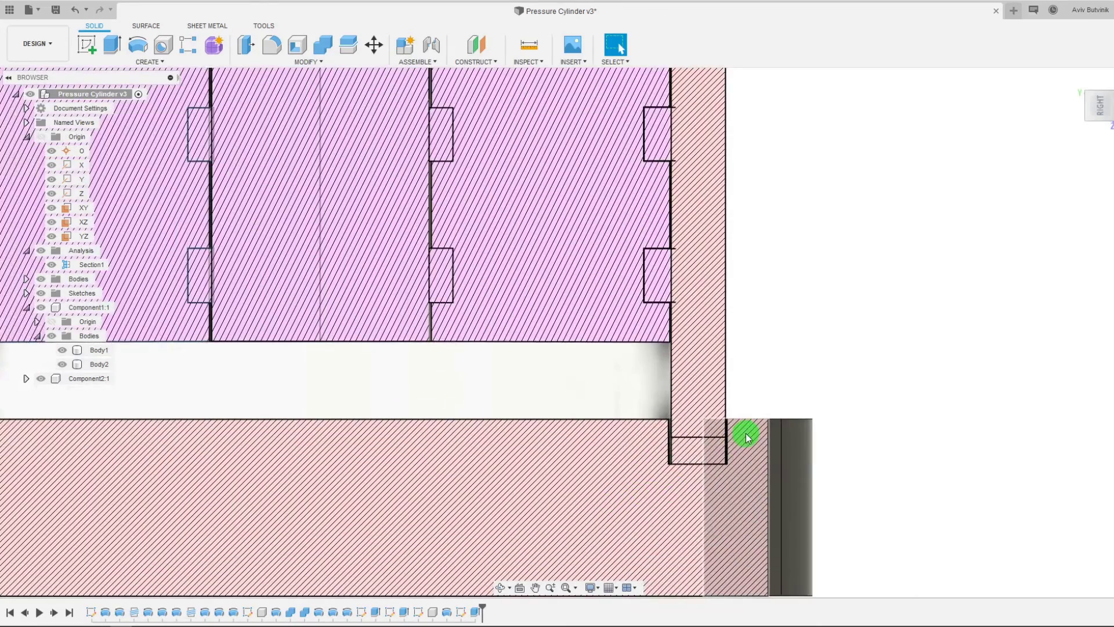
scroll(746, 436, up, 2)
click(661, 460)
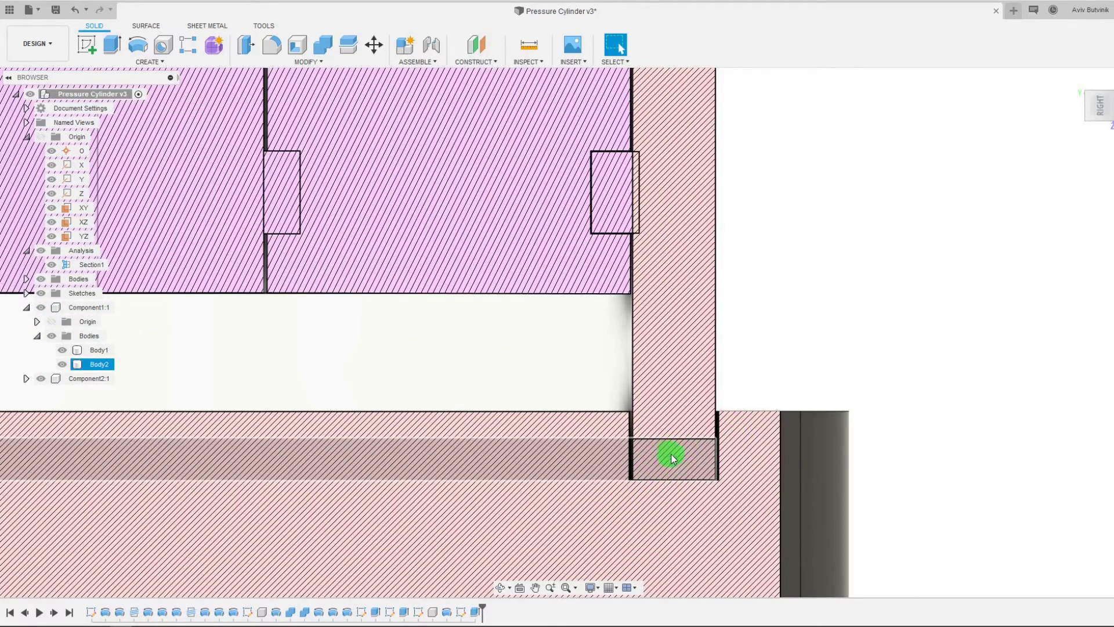
click(759, 336)
scroll(759, 336, down, 4)
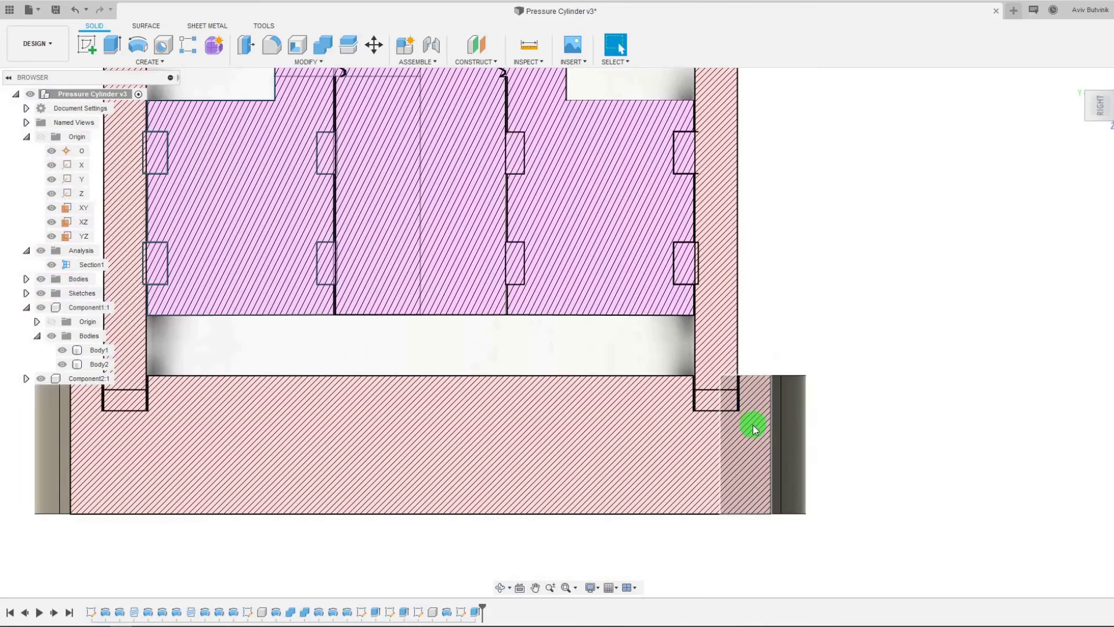
scroll(758, 428, down, 5)
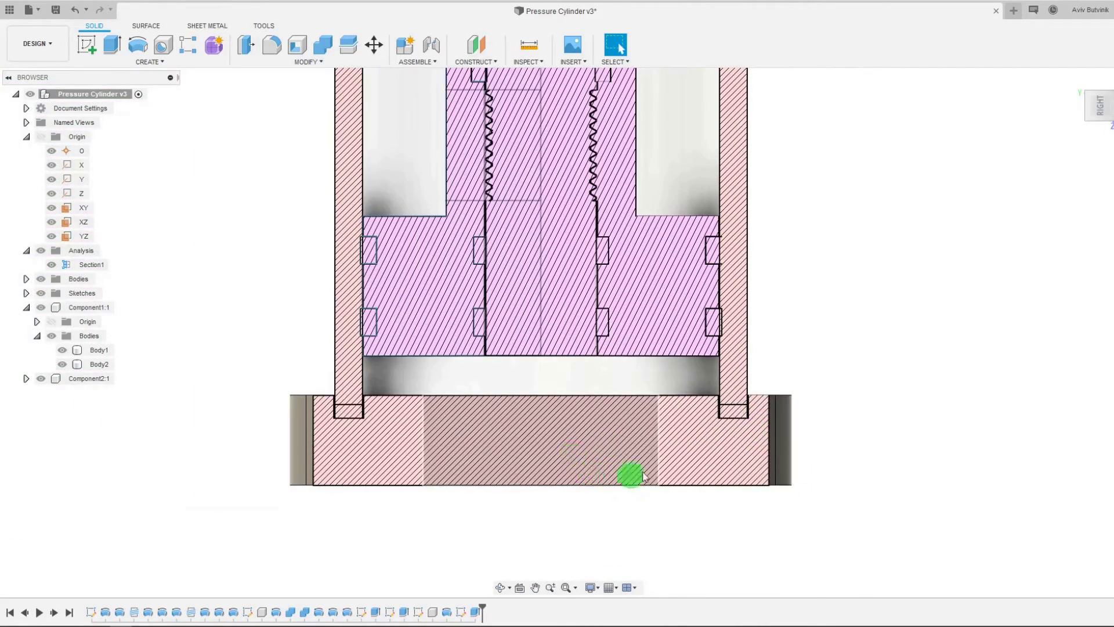
click(1099, 100)
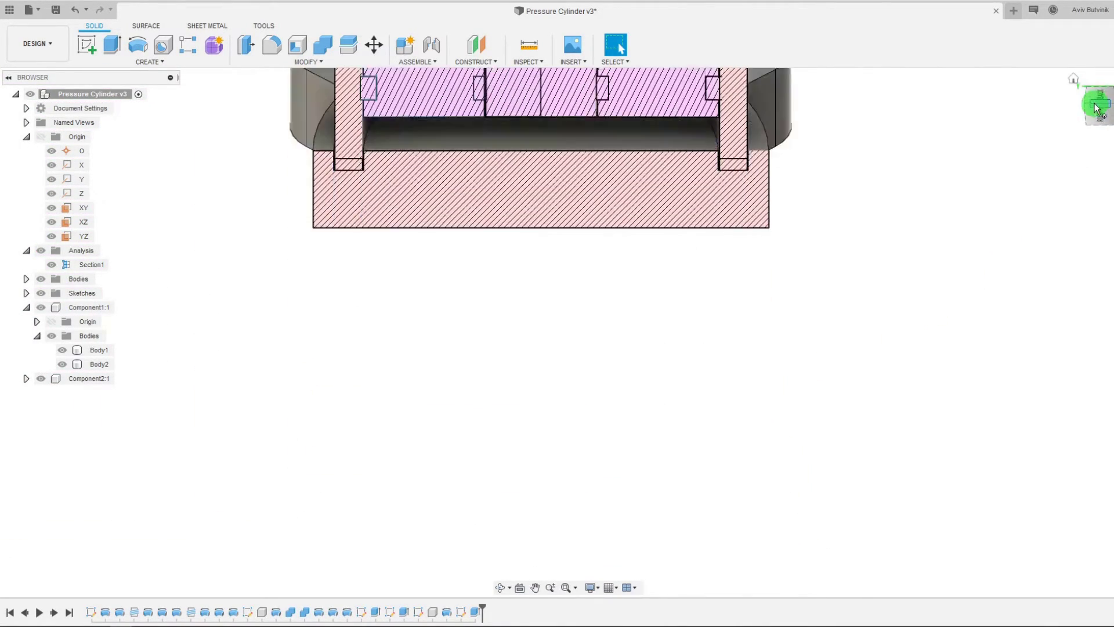
click(796, 162)
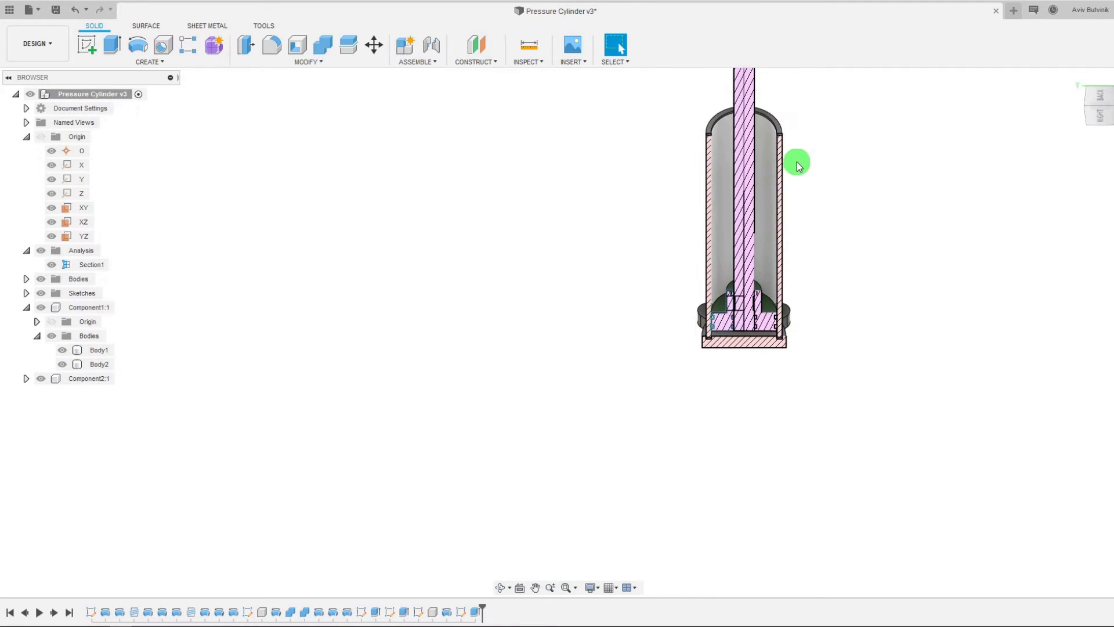
click(1097, 105)
shift+middle_drag(996, 218, 834, 222)
shift+middle_drag(597, 163, 750, 179)
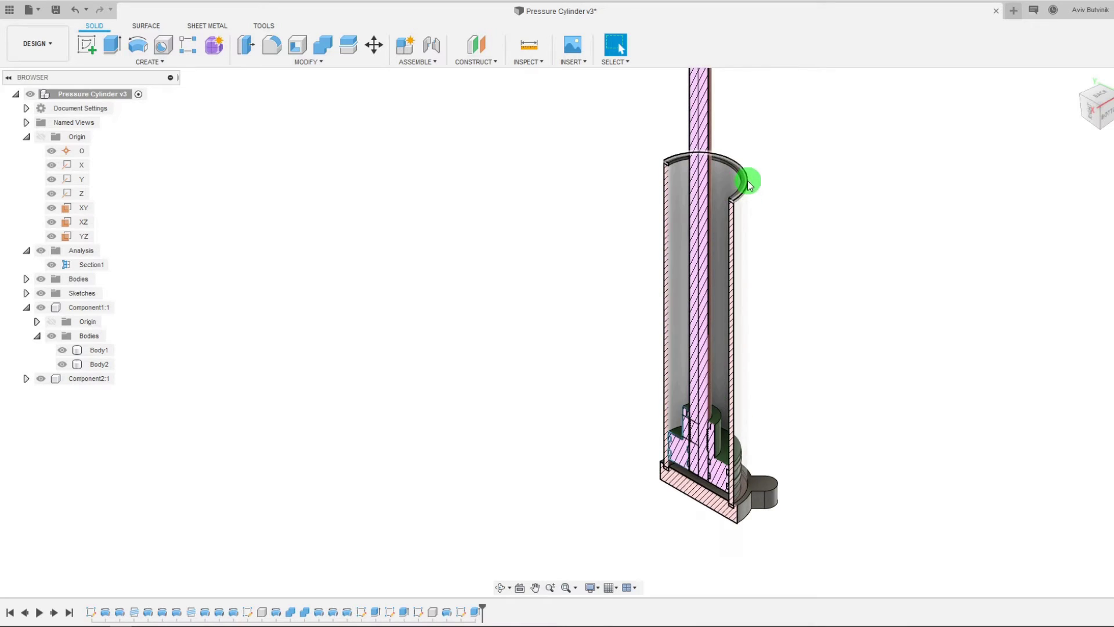
Step: Hide the section cut and swing the view toward the model's bottom
click(53, 265)
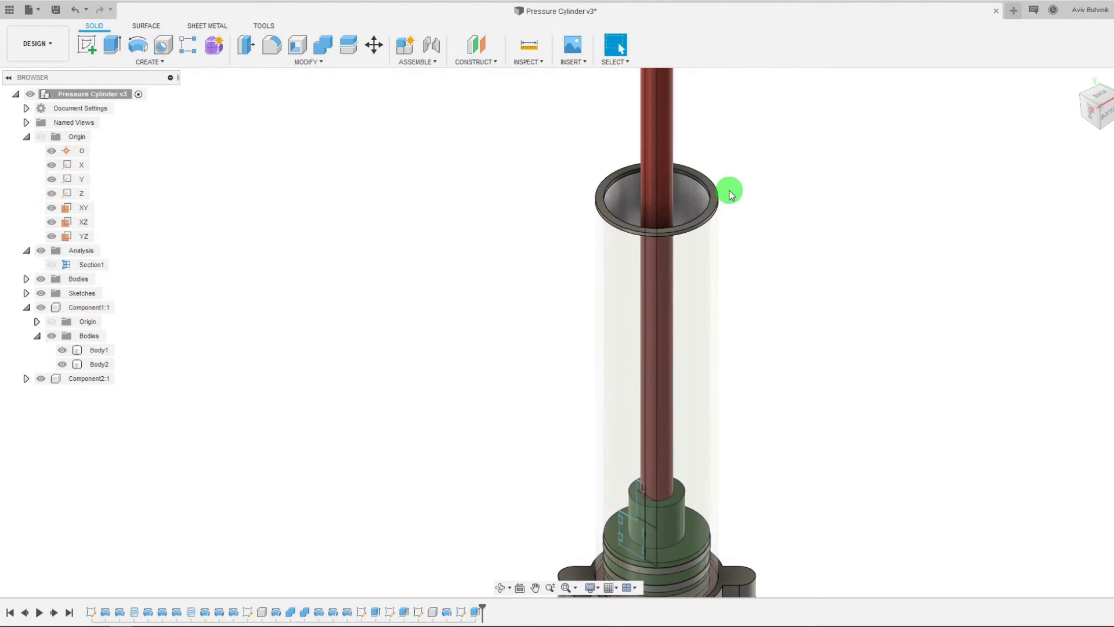
scroll(730, 193, up, 3)
click(1110, 119)
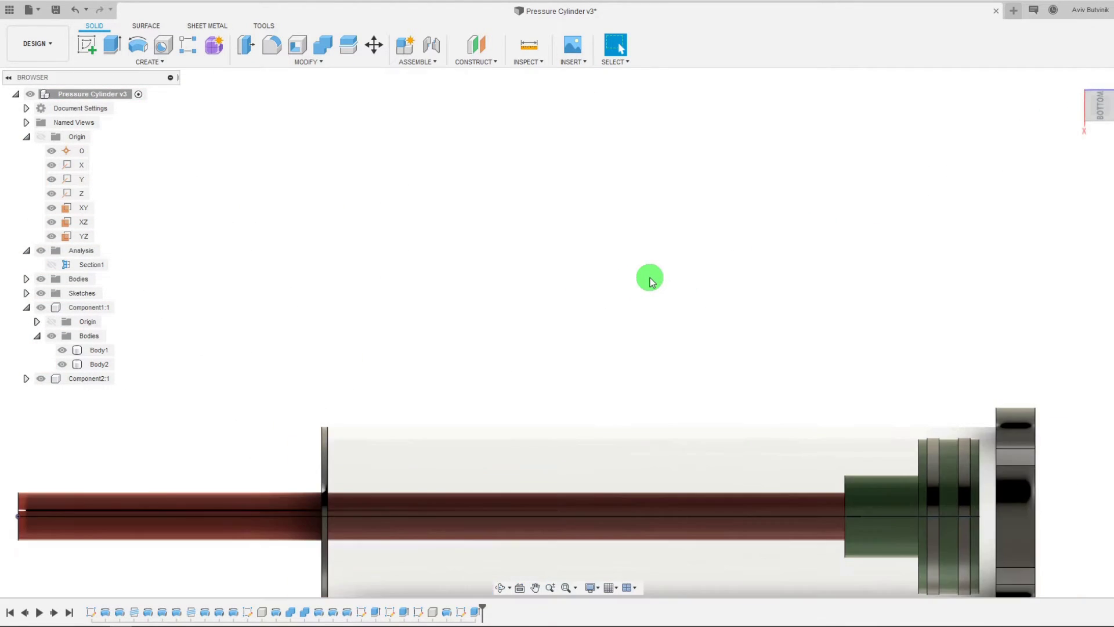
scroll(473, 423, down, 2)
scroll(443, 440, up, 5)
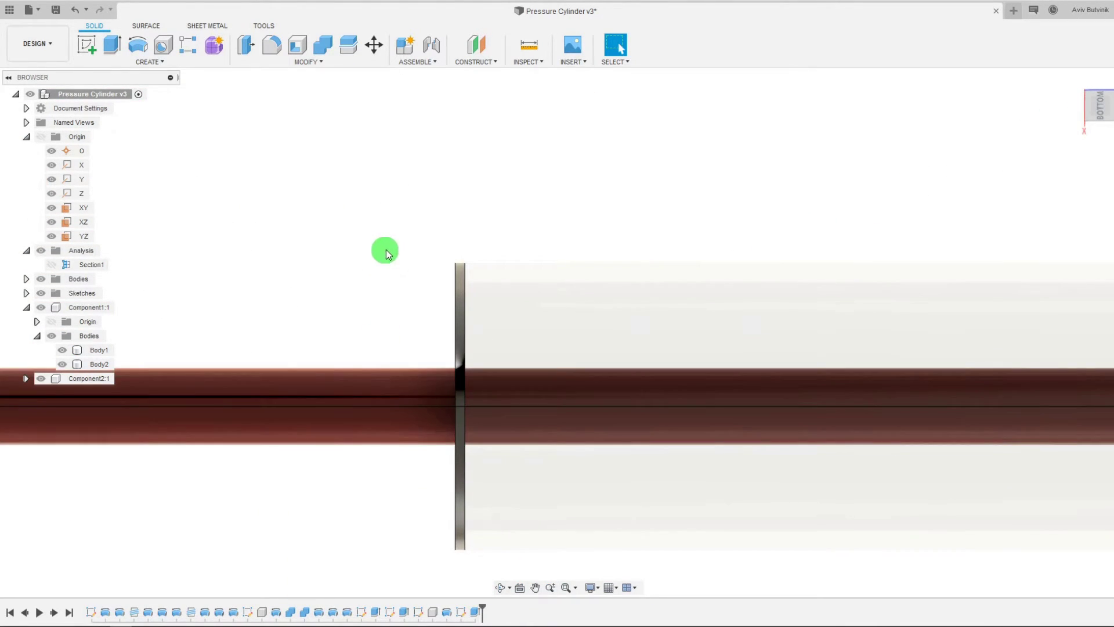
scroll(386, 253, down, 1)
scroll(515, 268, up, 1)
scroll(232, 246, down, 4)
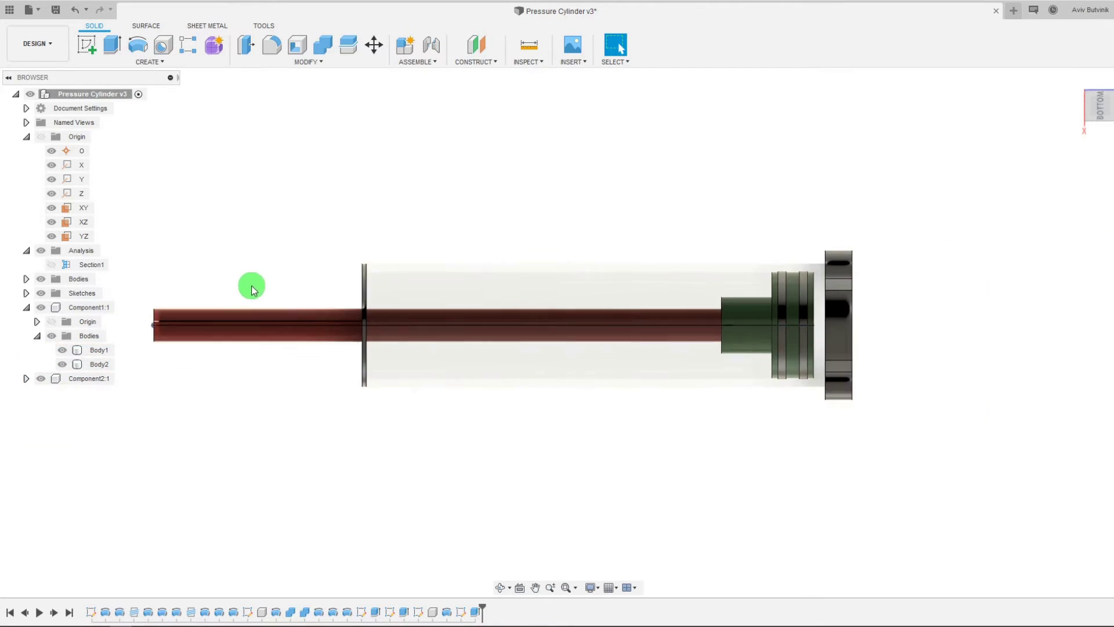
Step: Select the YZ origin plane and switch to the right-side view
click(84, 236)
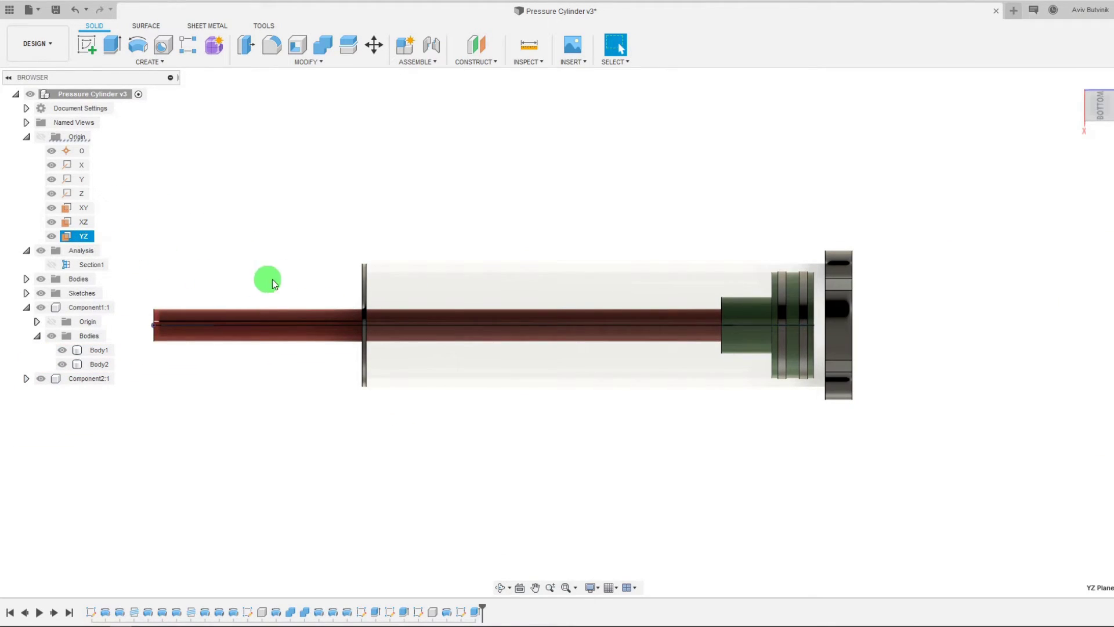
scroll(272, 282, down, 1)
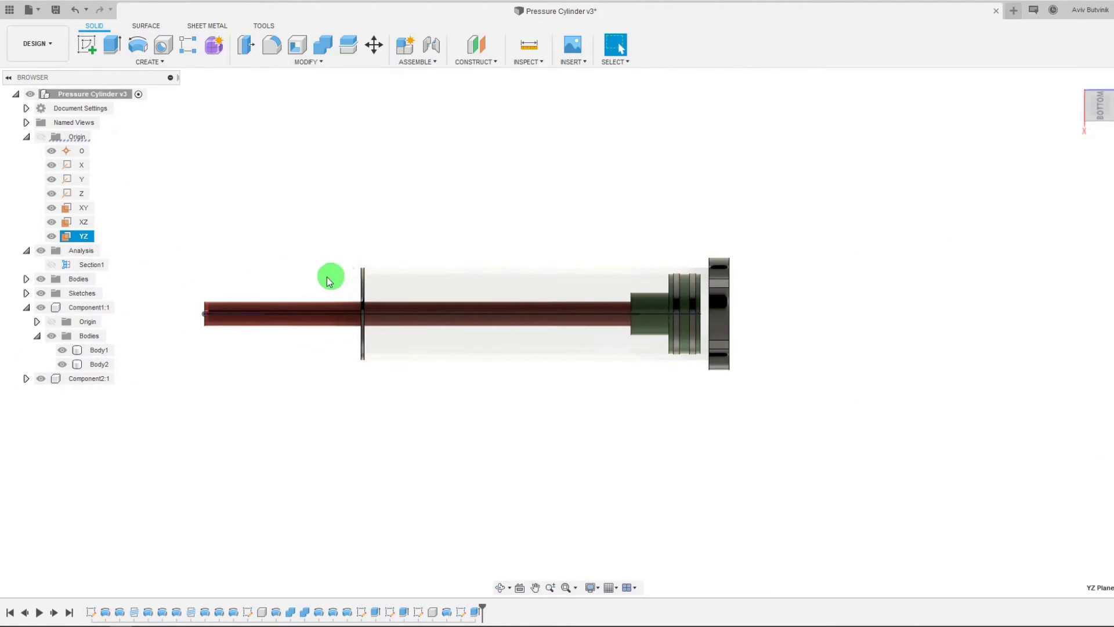
click(1105, 130)
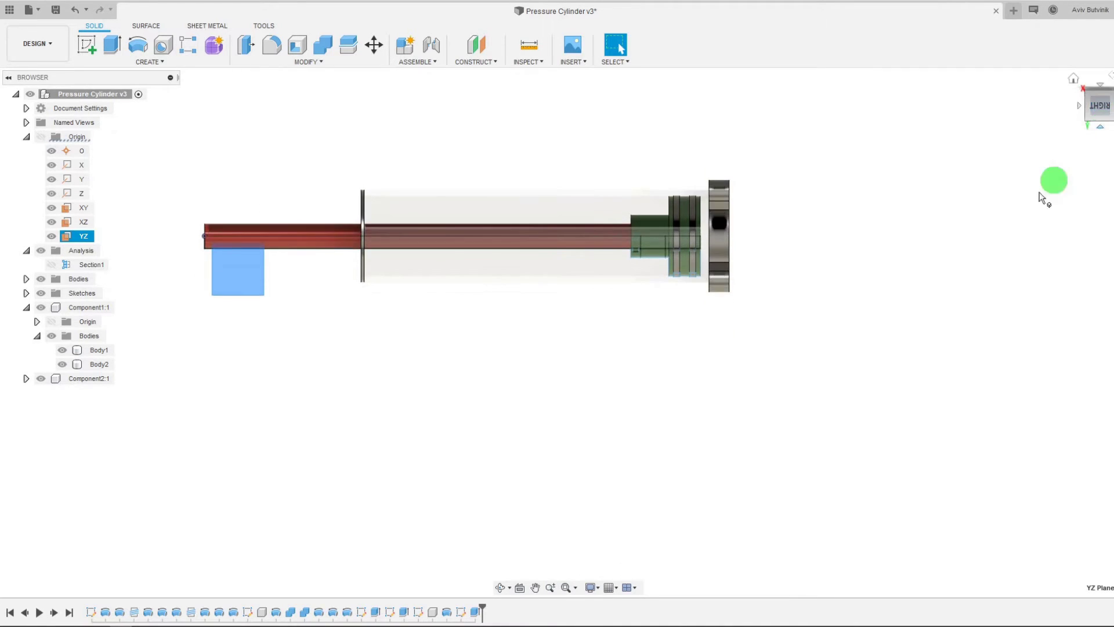
Step: Start a new sketch on the YZ origin plane
click(93, 46)
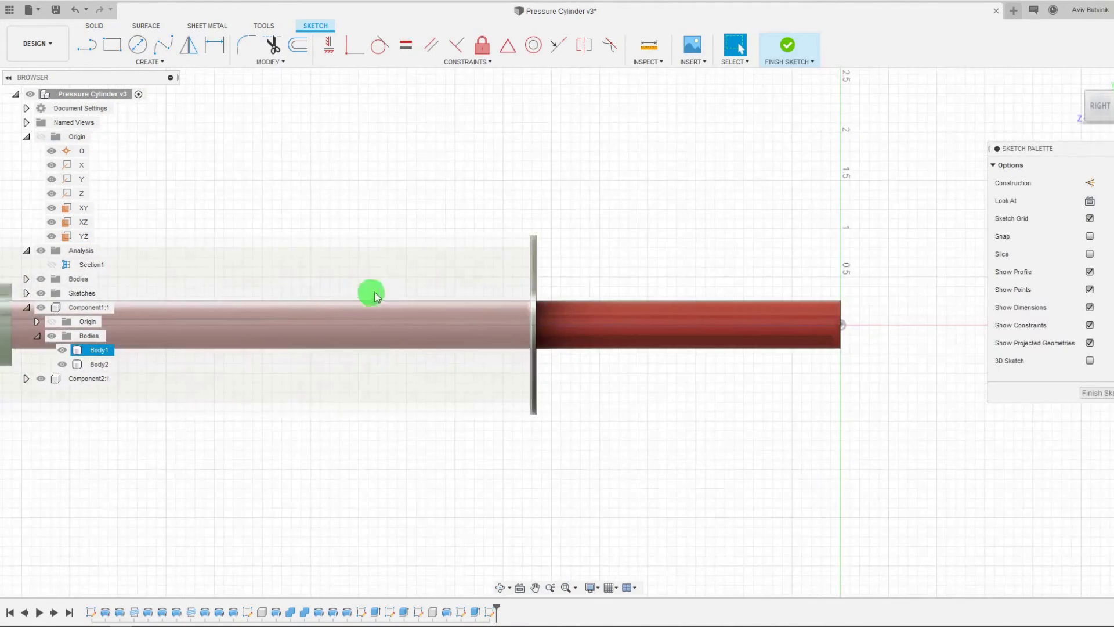
scroll(441, 290, up, 3)
scroll(663, 231, up, 1)
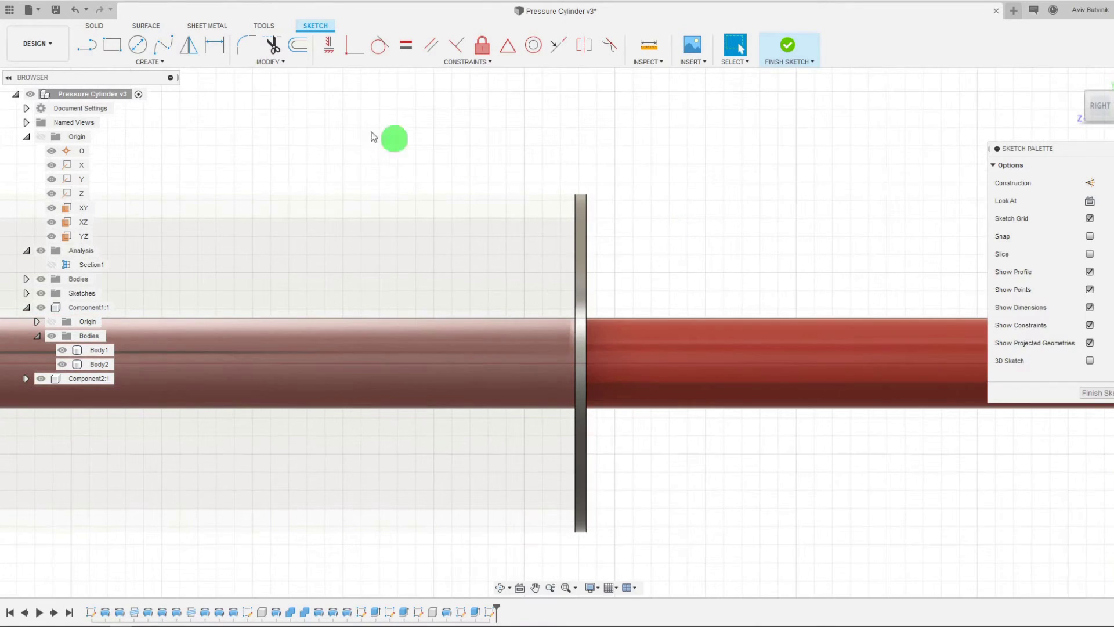
Step: Draw a closed four-line rectangular outline above the rod at the gland flange
click(88, 44)
click(525, 174)
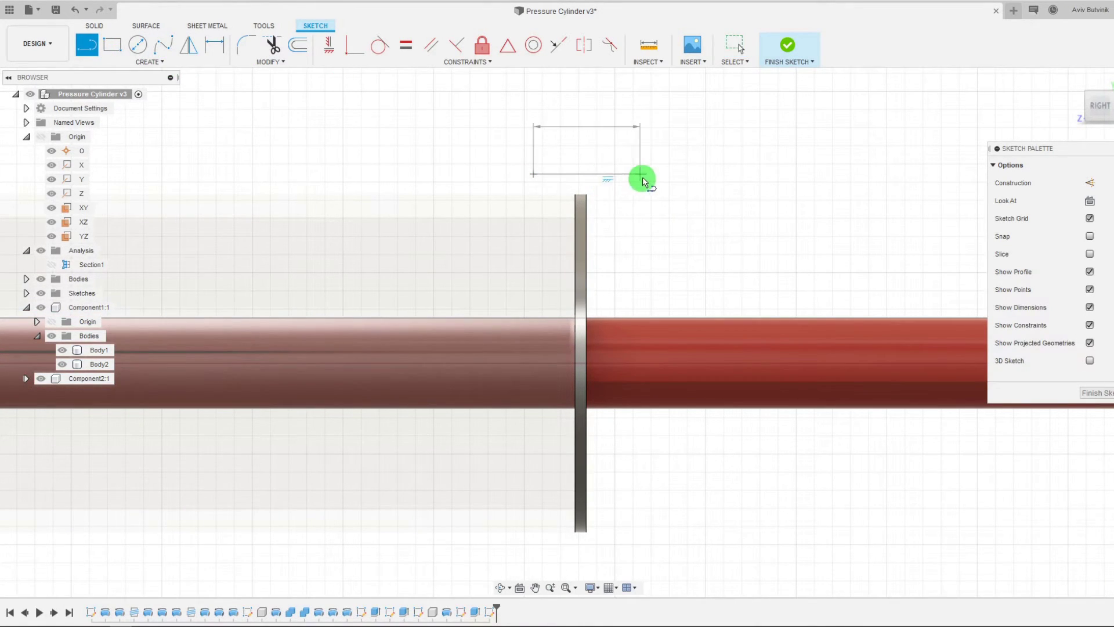
click(613, 174)
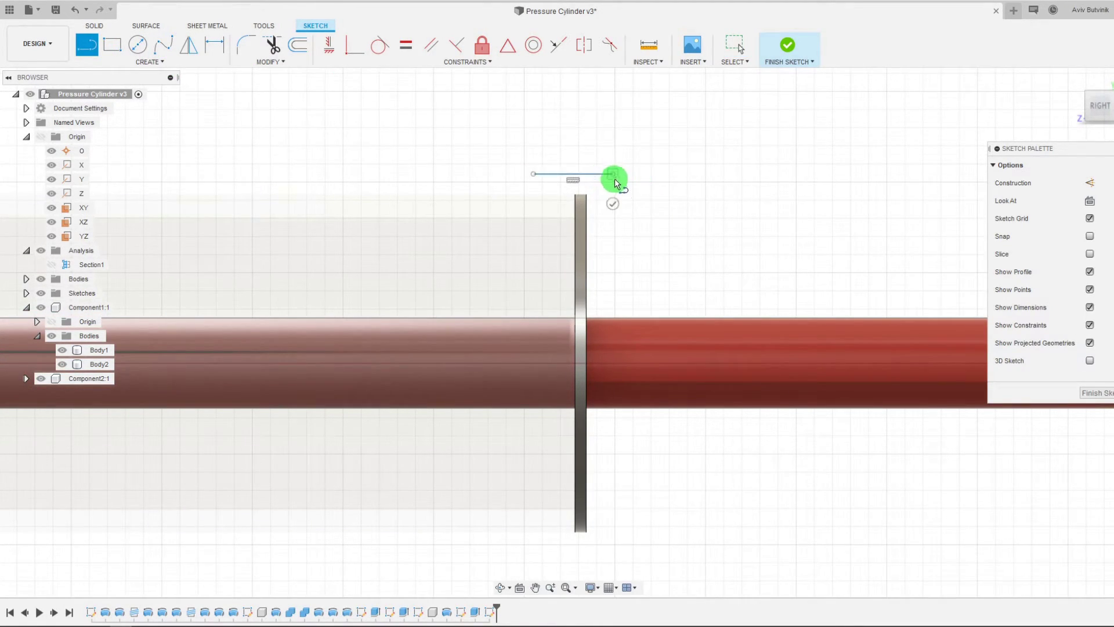
click(612, 235)
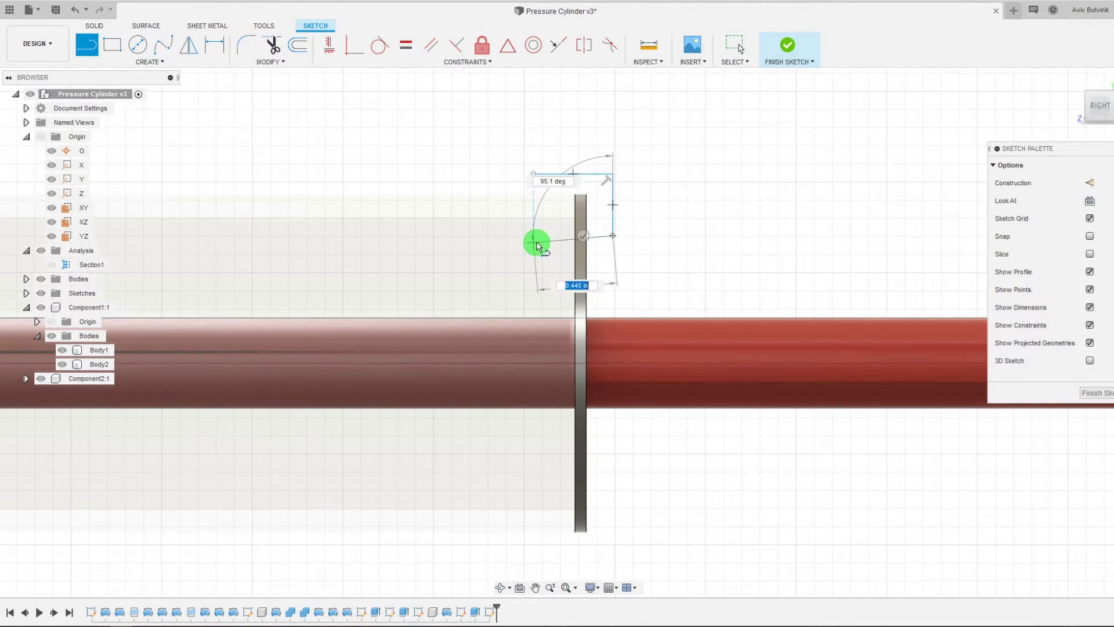
click(534, 238)
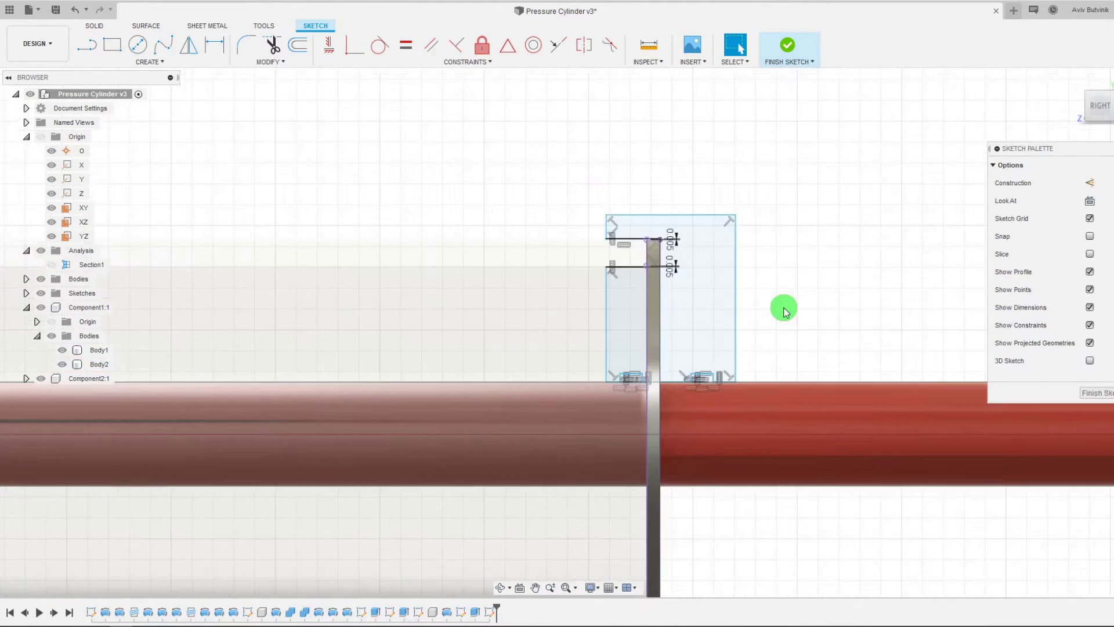
scroll(746, 305, up, 2)
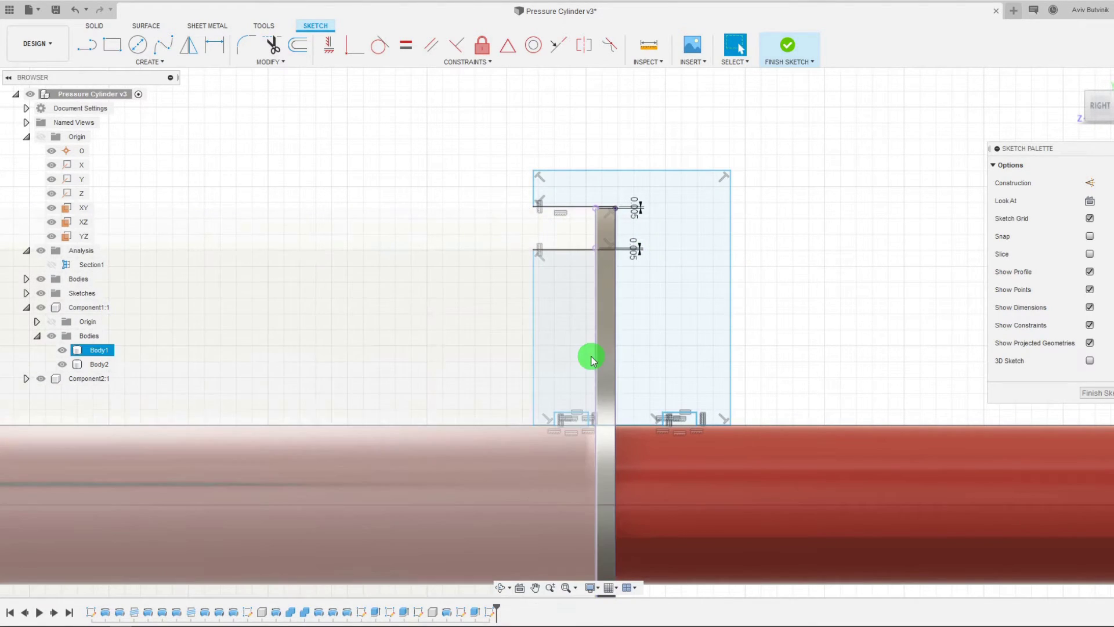
scroll(649, 437, up, 3)
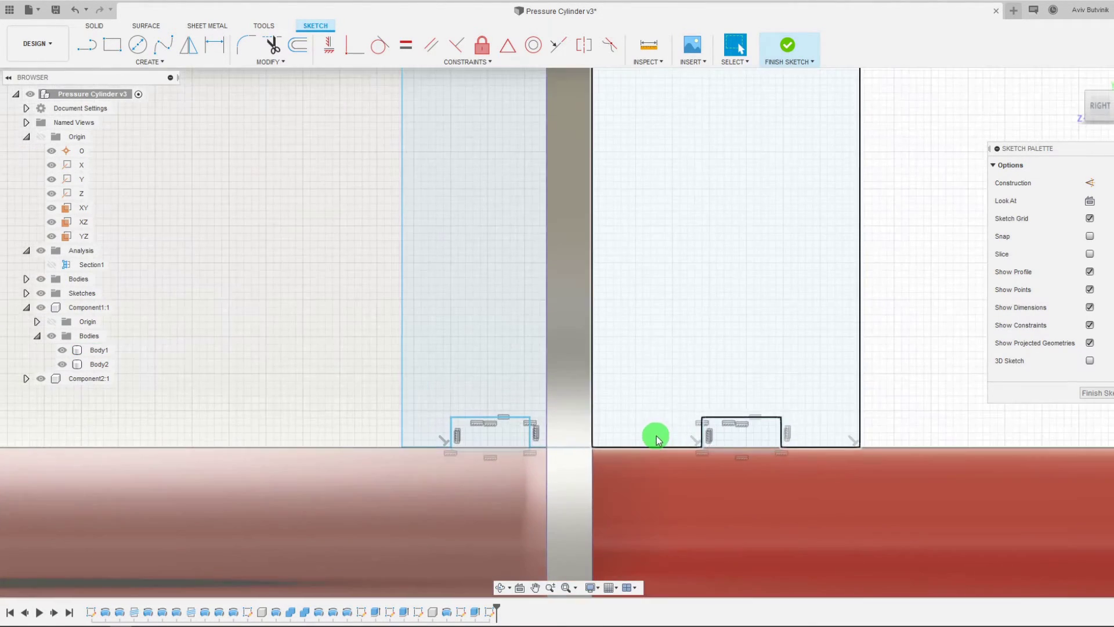
scroll(771, 450, up, 3)
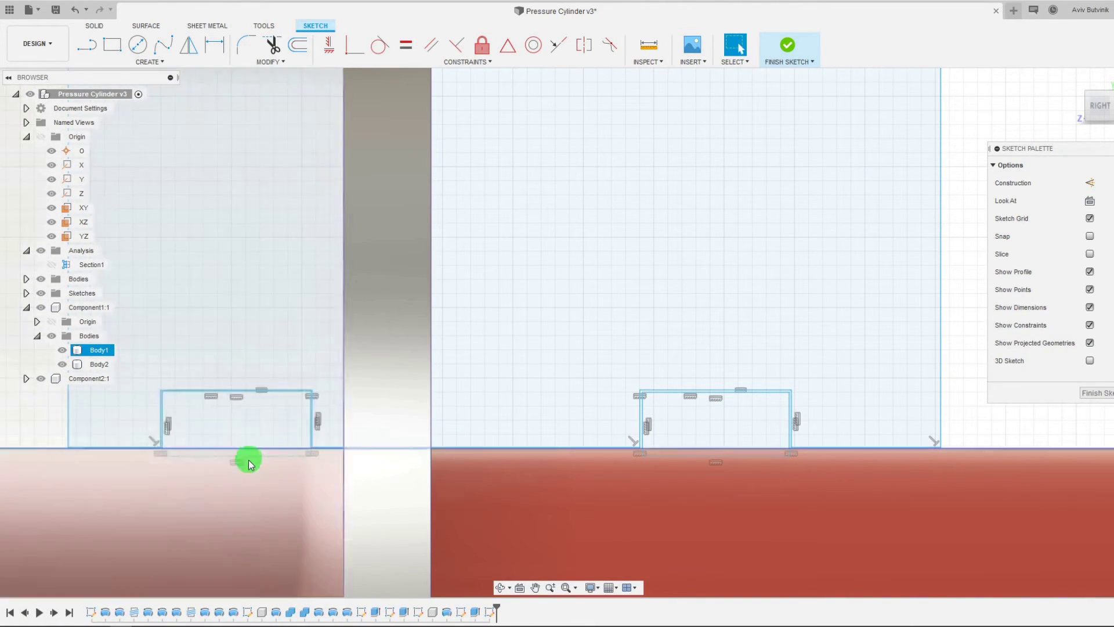
scroll(719, 420, down, 6)
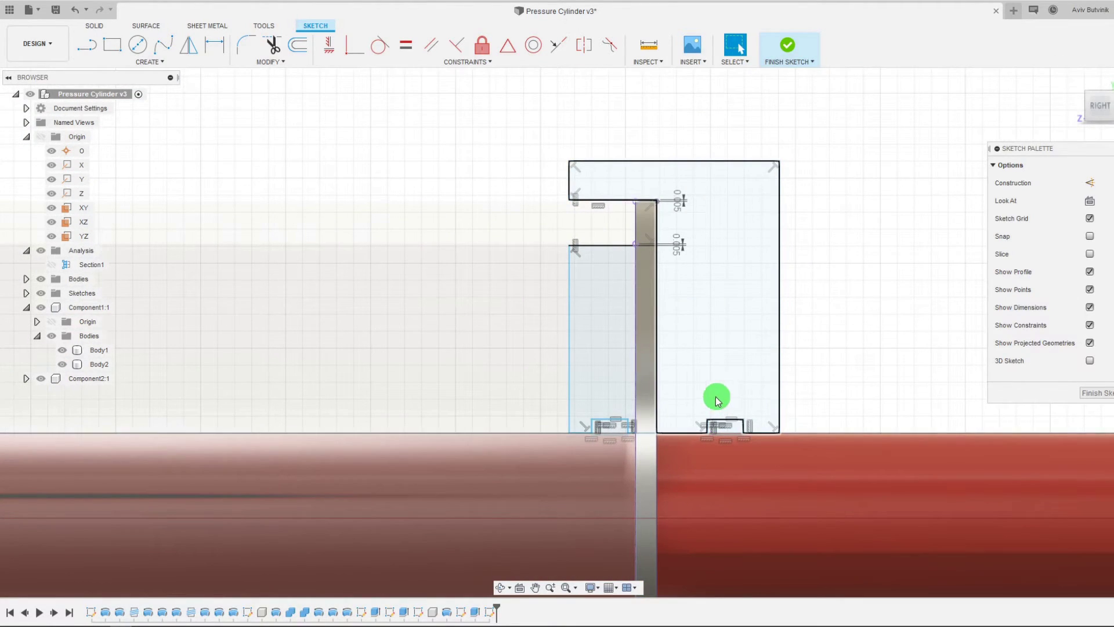
scroll(651, 348, down, 2)
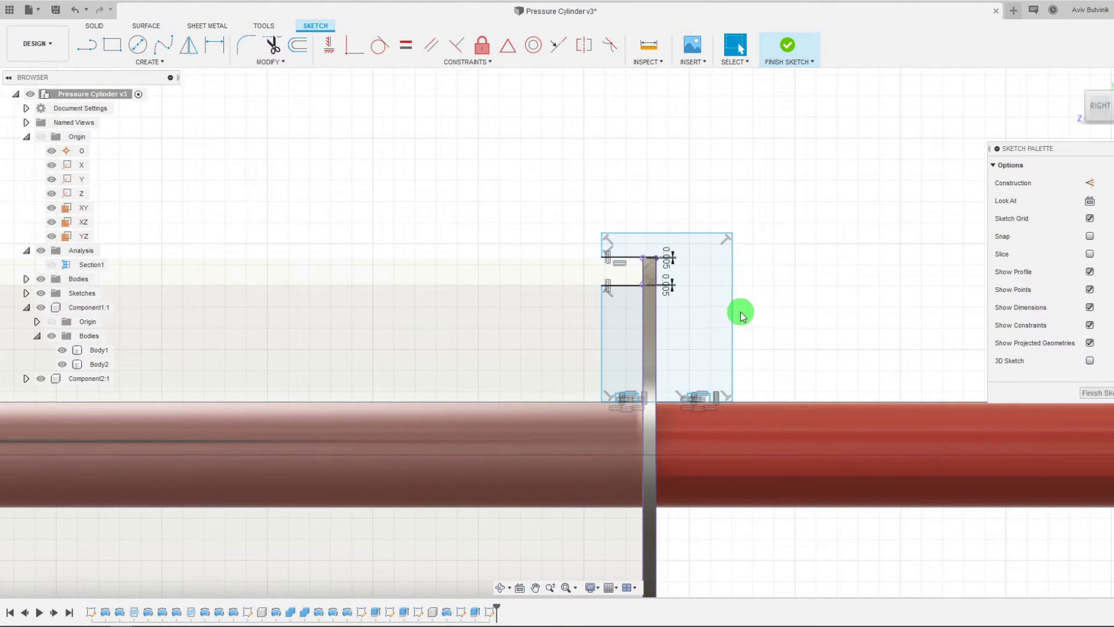
scroll(752, 314, up, 1)
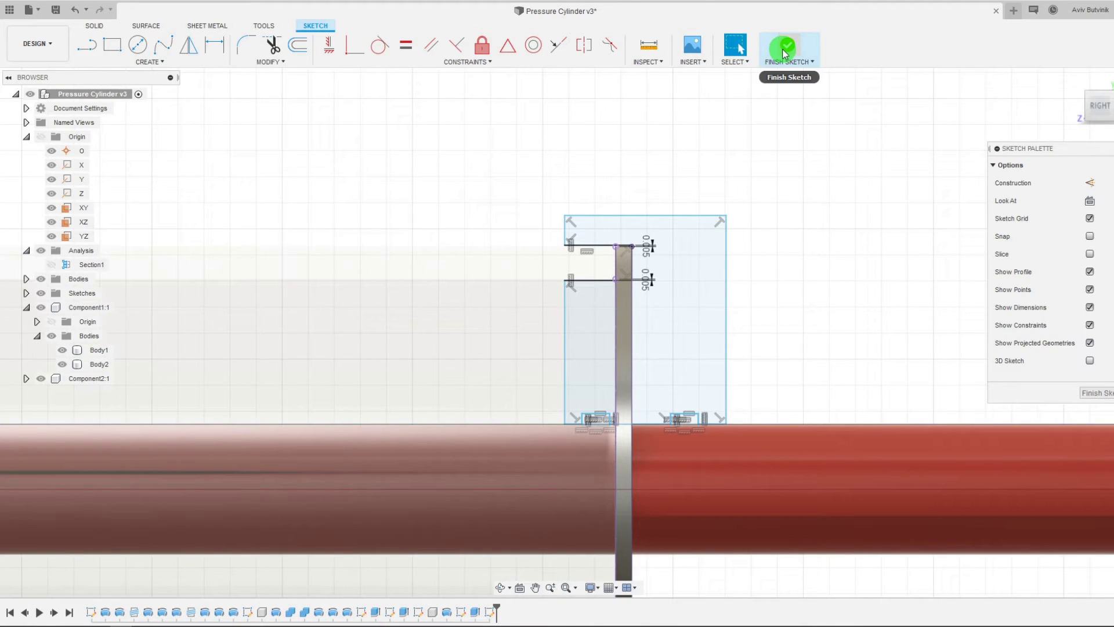
scroll(522, 327, down, 1)
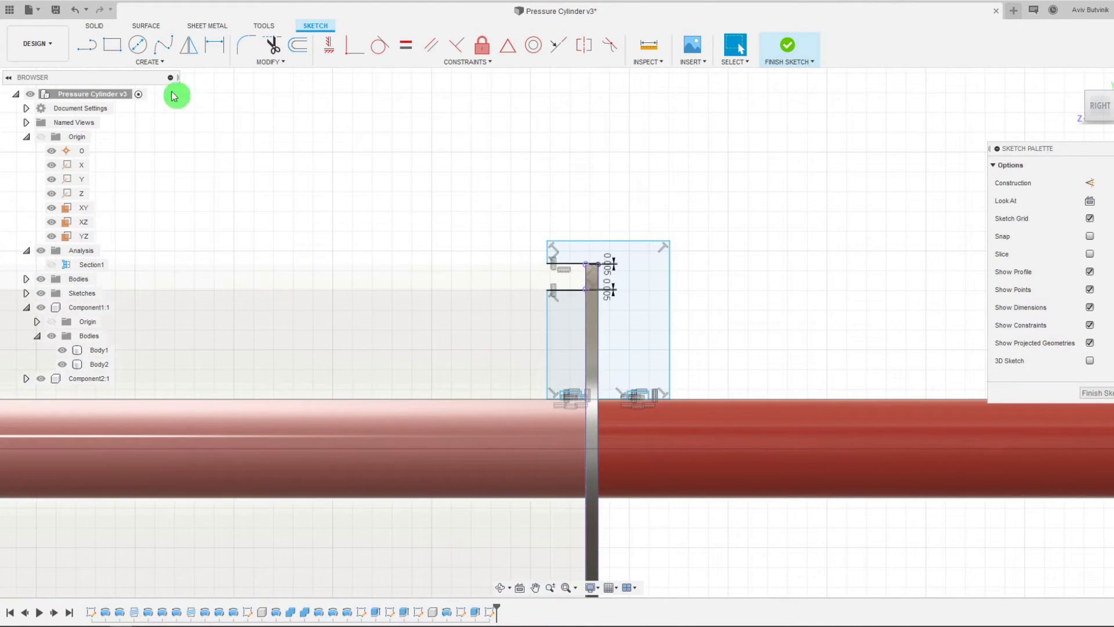
click(87, 45)
Step: Draw a horizontal line along the rod's centre axis
scroll(368, 301, down, 3)
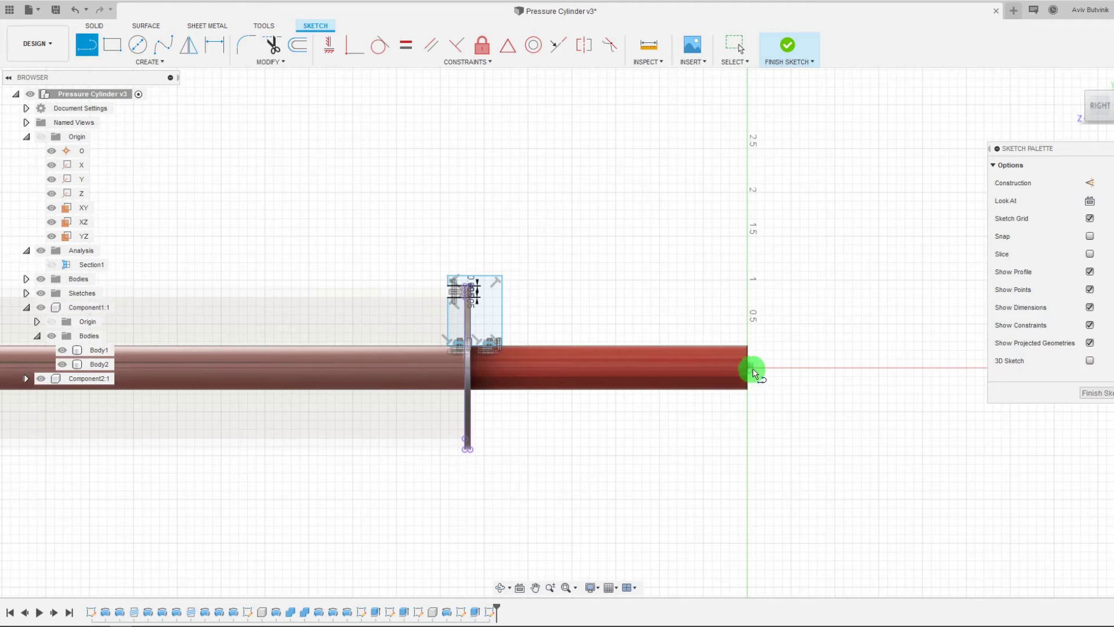
drag(750, 369, 400, 367)
key(Escape)
scroll(430, 376, up, 3)
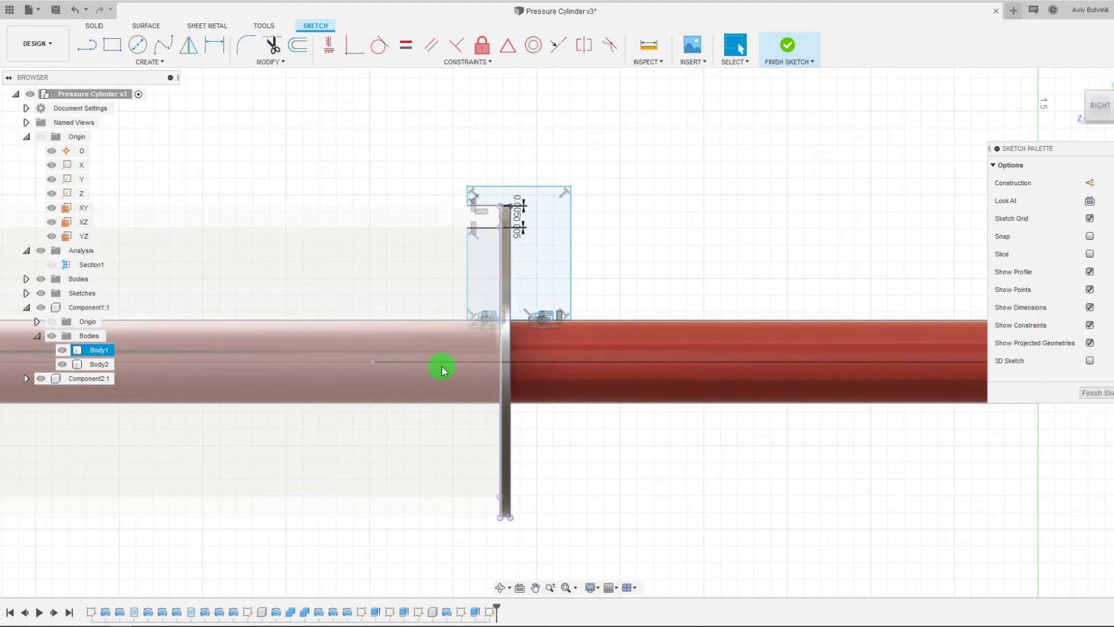
Step: Convert the axis line into construction geometry
click(442, 365)
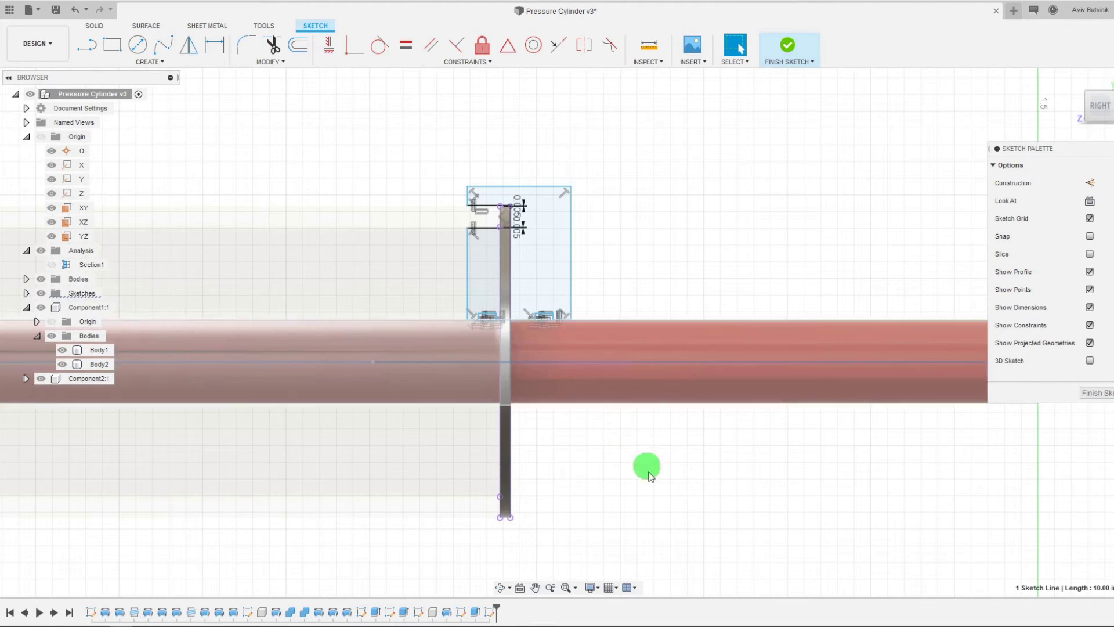
click(690, 360)
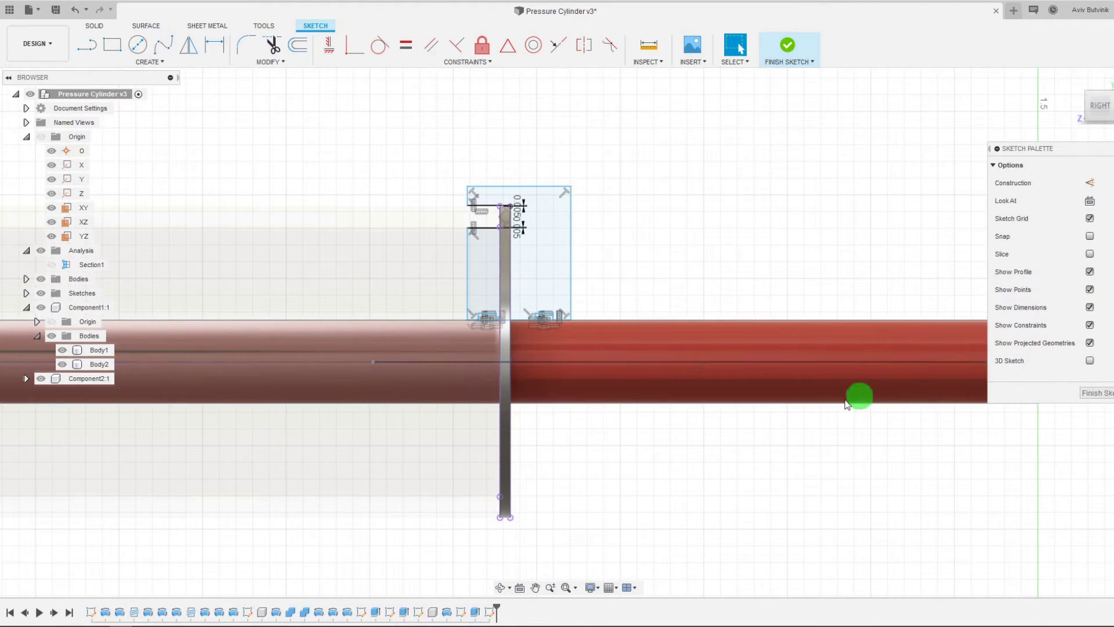
scroll(846, 404, down, 3)
click(750, 400)
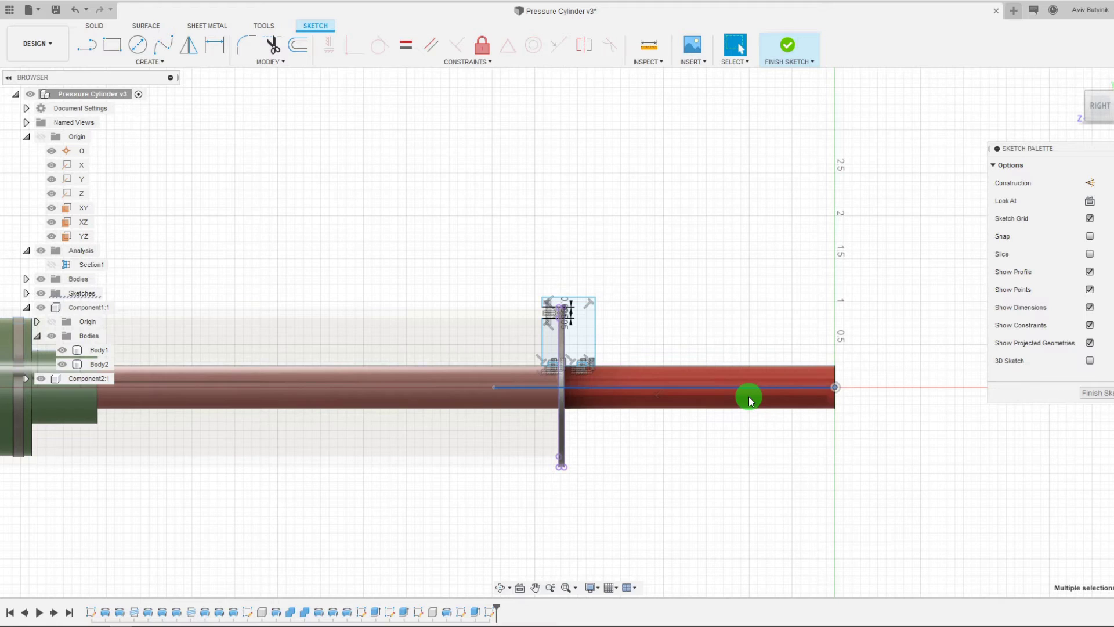
scroll(809, 312, up, 2)
click(1090, 183)
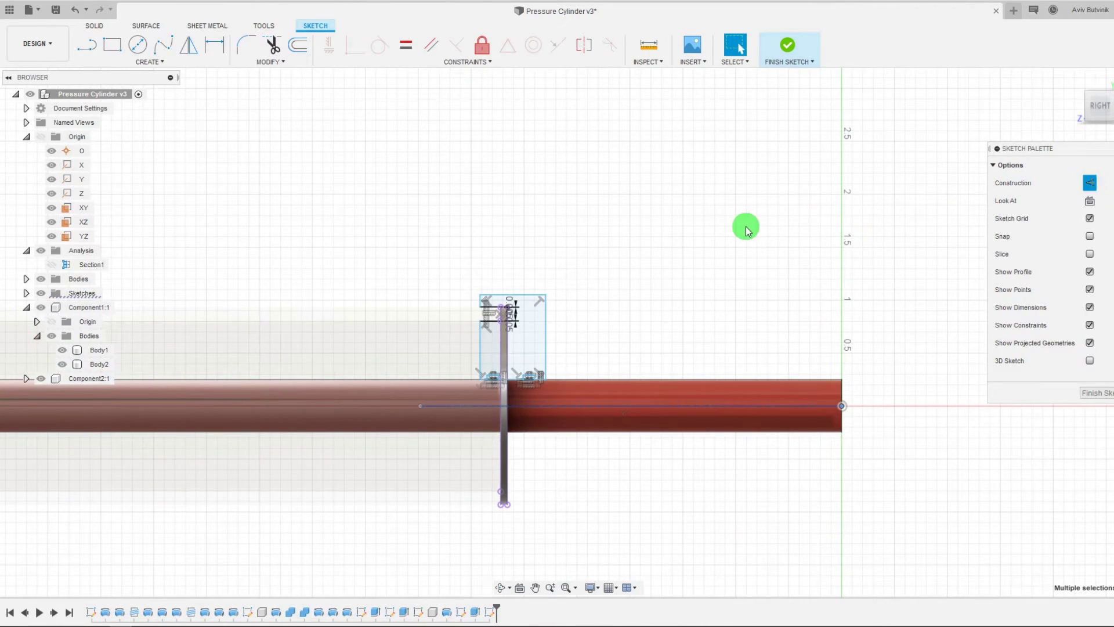
scroll(531, 287, up, 2)
scroll(521, 458, up, 2)
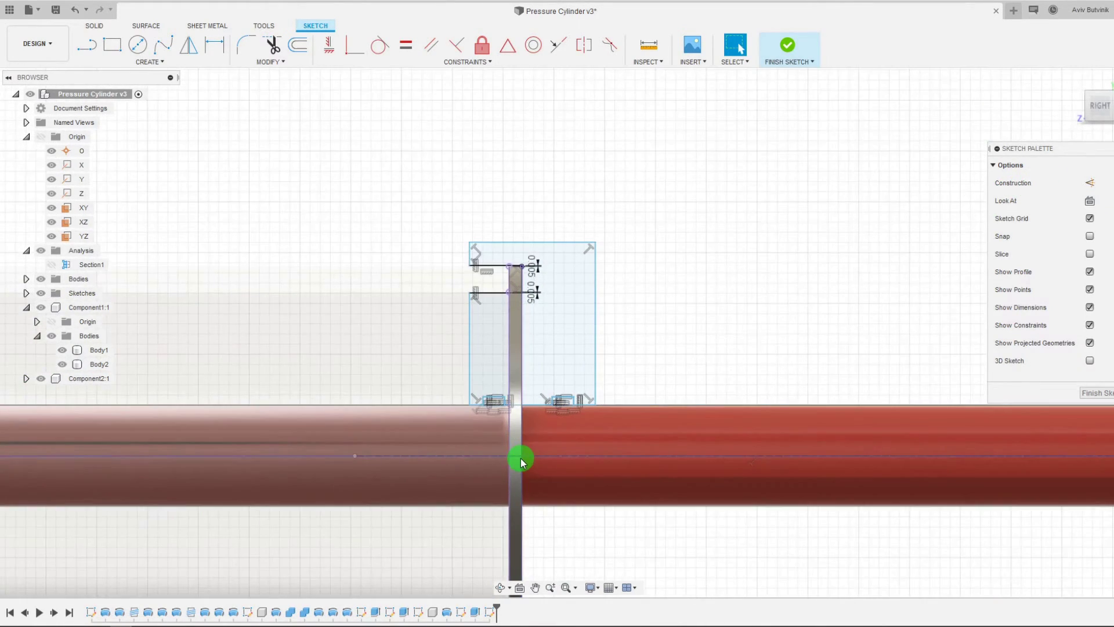
scroll(468, 423, down, 3)
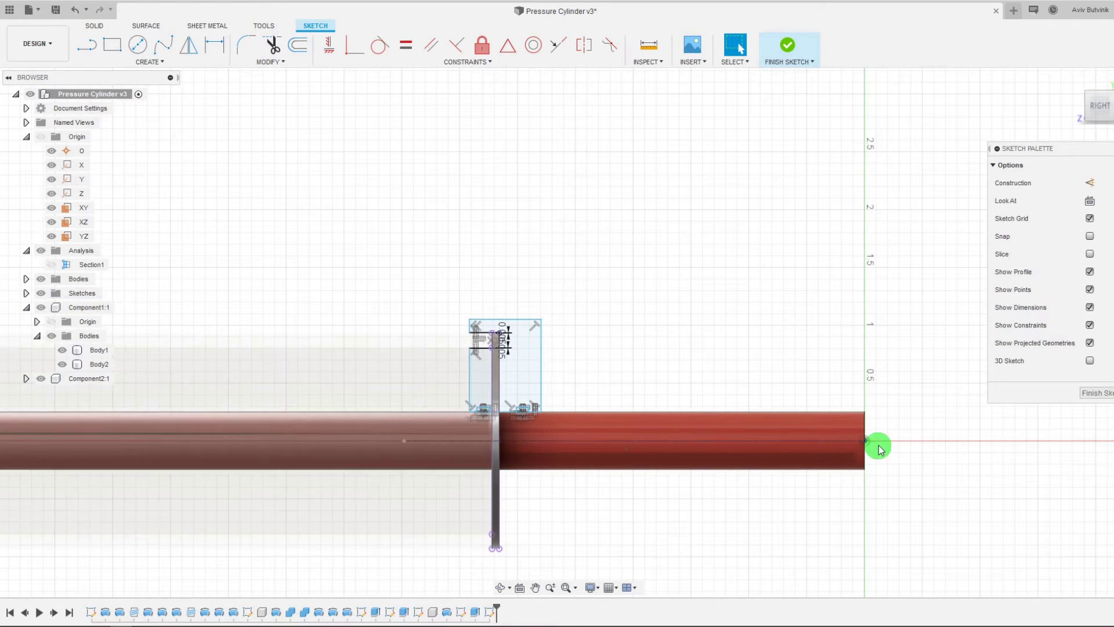
Step: Finish the sketch and pick the right, left and middle gland profiles for a revolve
scroll(481, 404, up, 3)
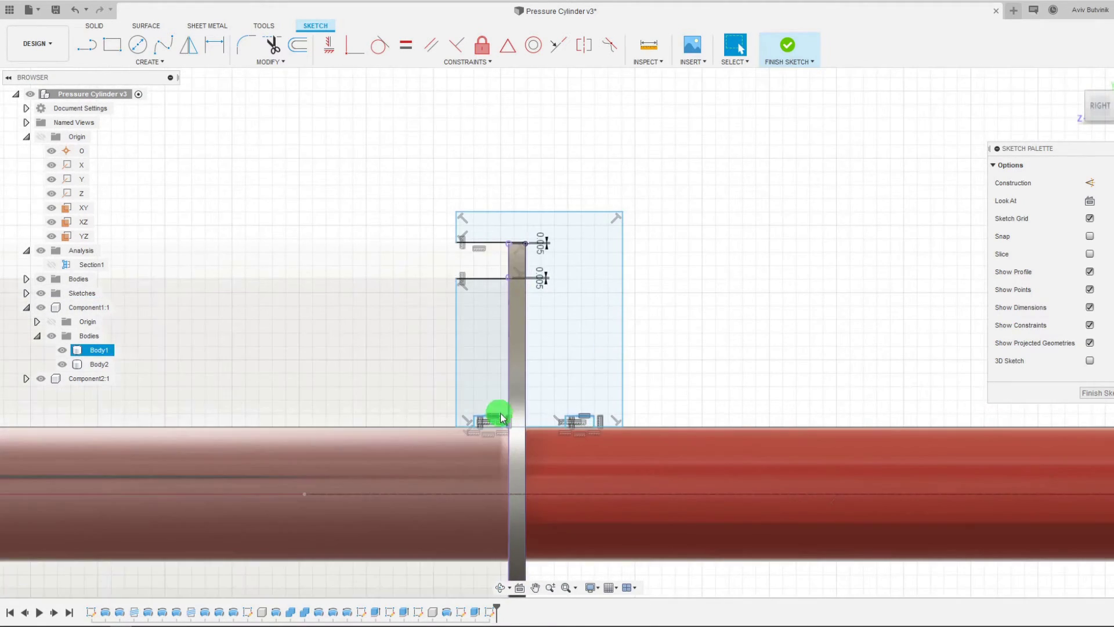
click(797, 56)
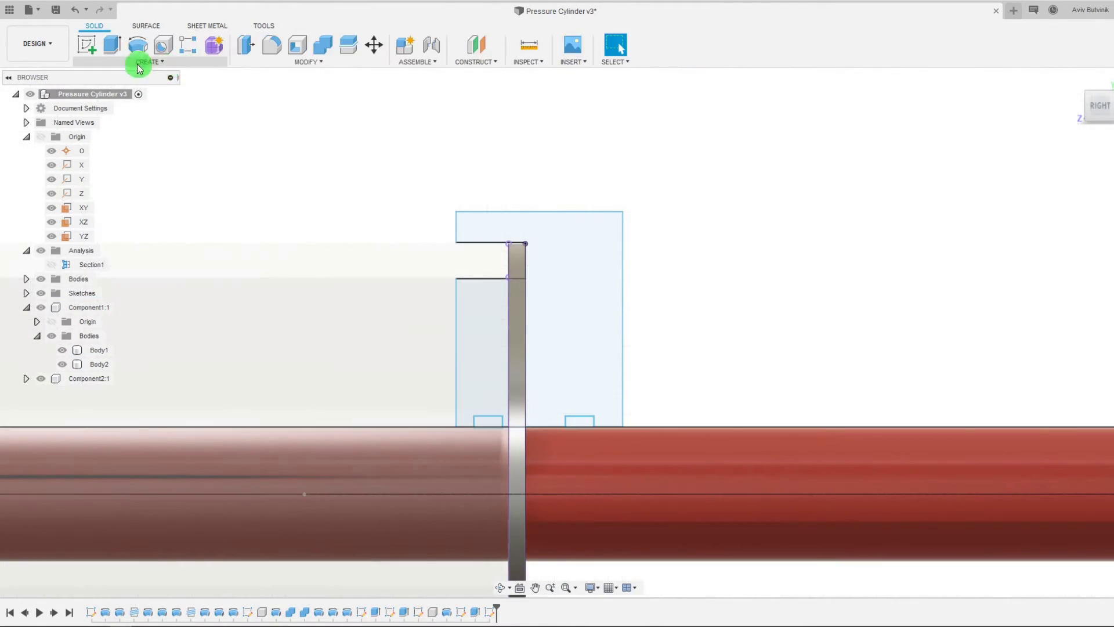
click(132, 50)
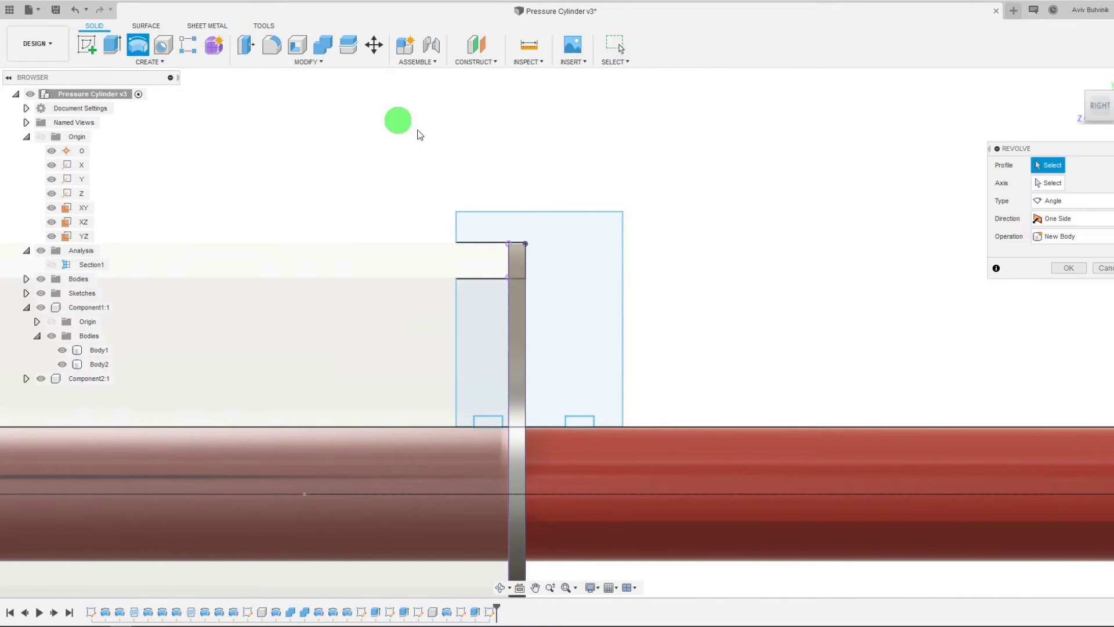
click(567, 302)
click(479, 323)
scroll(477, 319, up, 2)
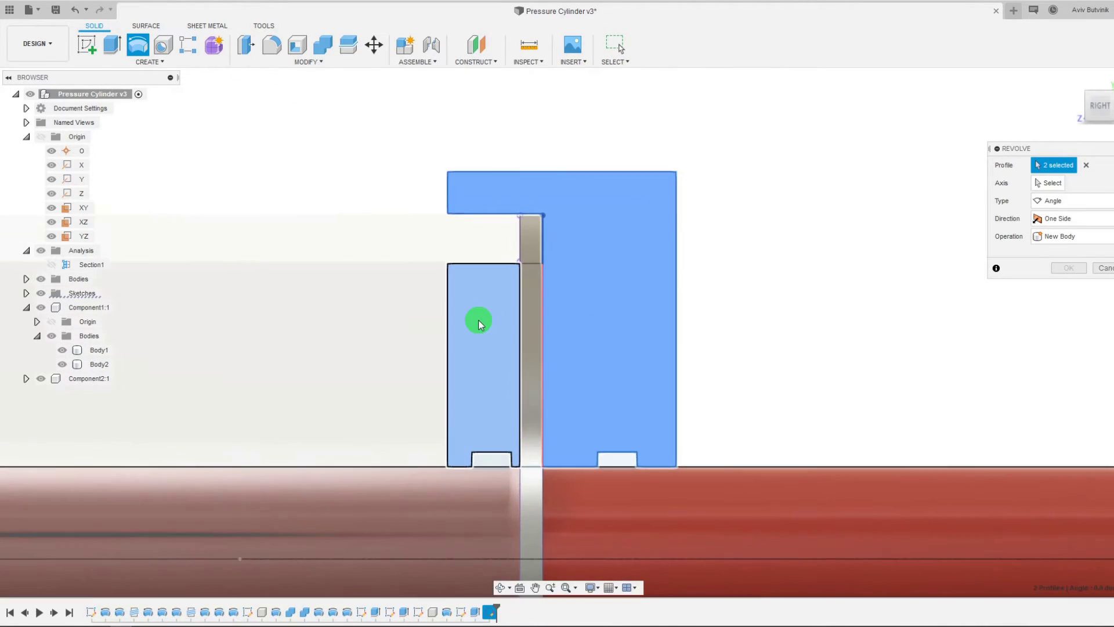
click(528, 326)
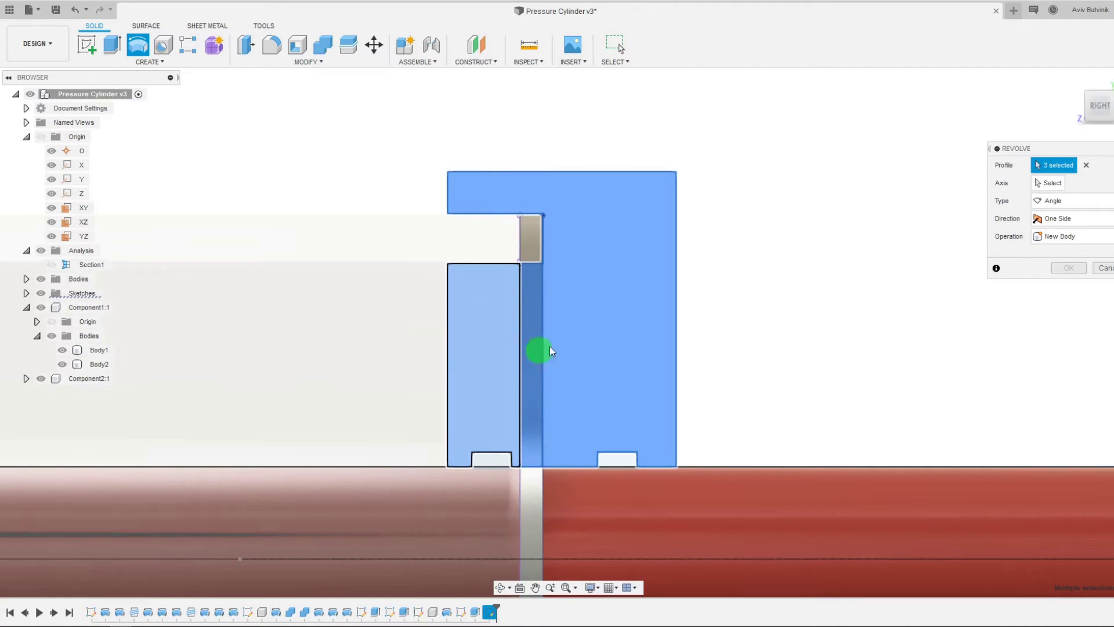
Step: Revolve them 360° around the cylinder's centre line as a New Component
scroll(649, 251, down, 2)
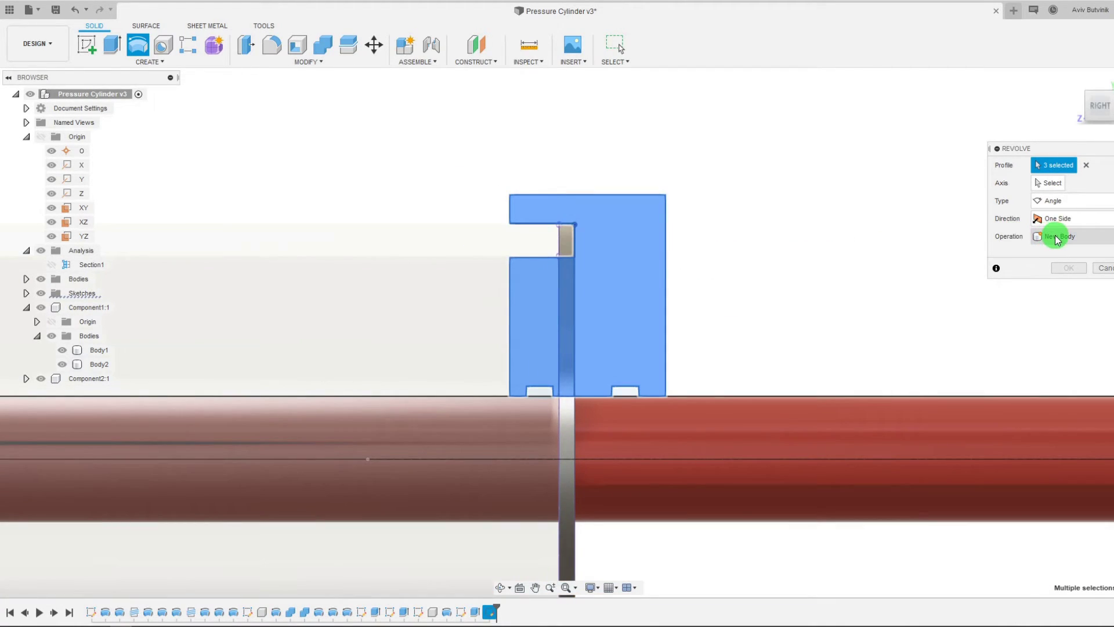
click(1049, 183)
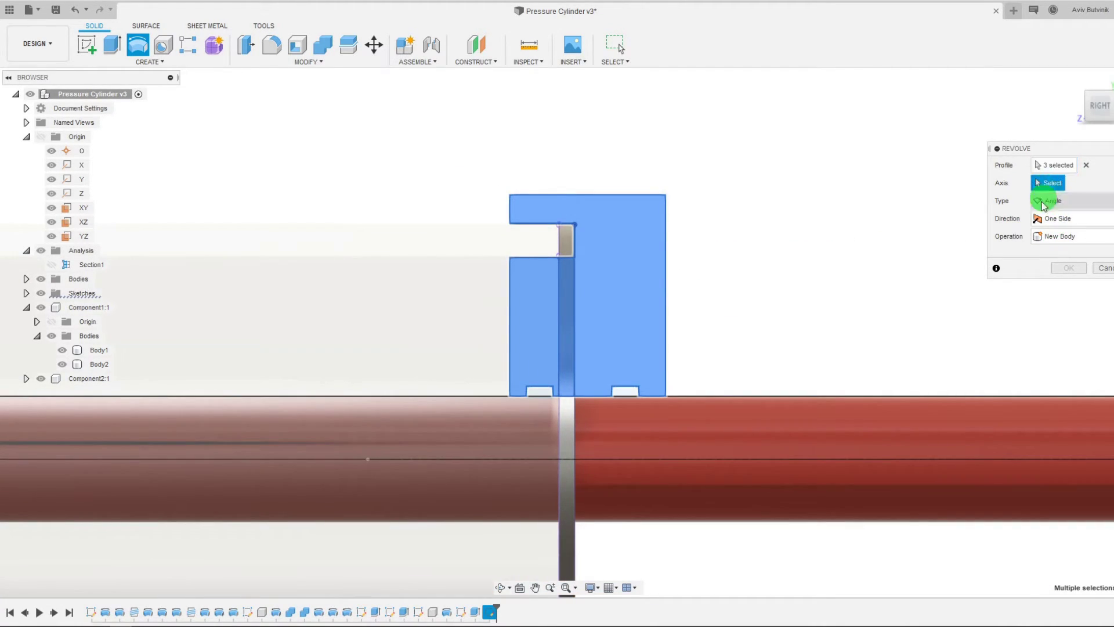
click(773, 459)
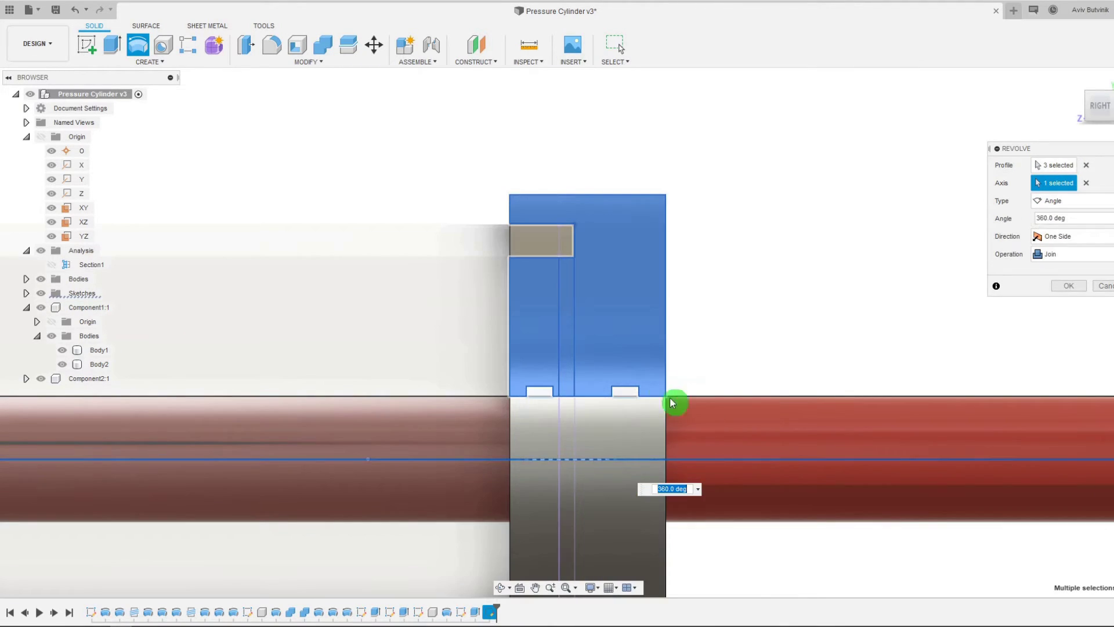
scroll(589, 322, down, 2)
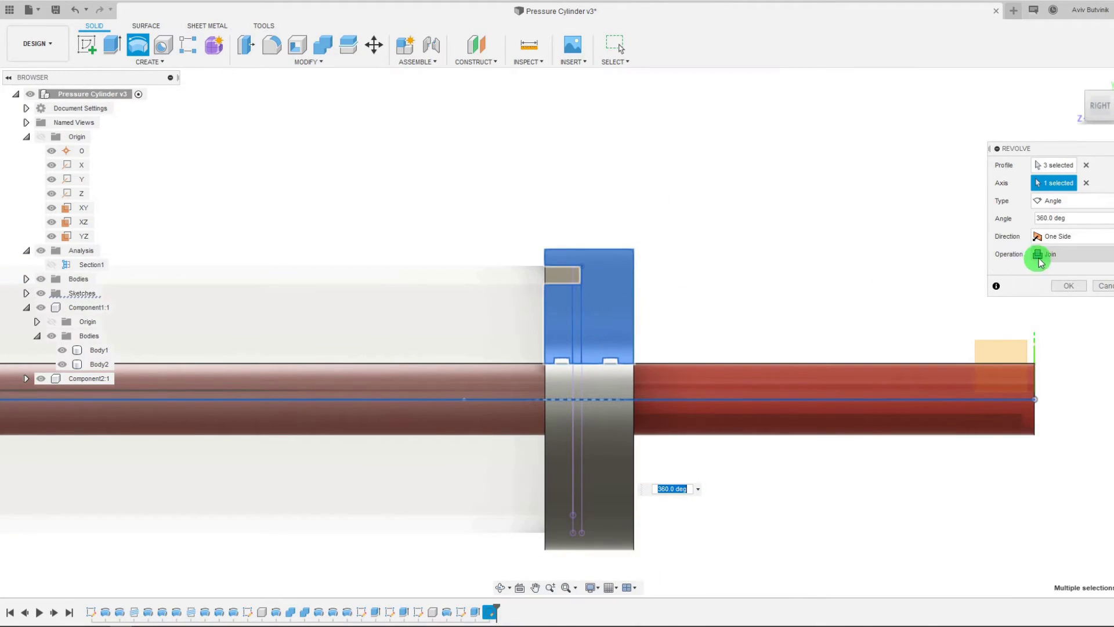
click(1071, 285)
click(1059, 255)
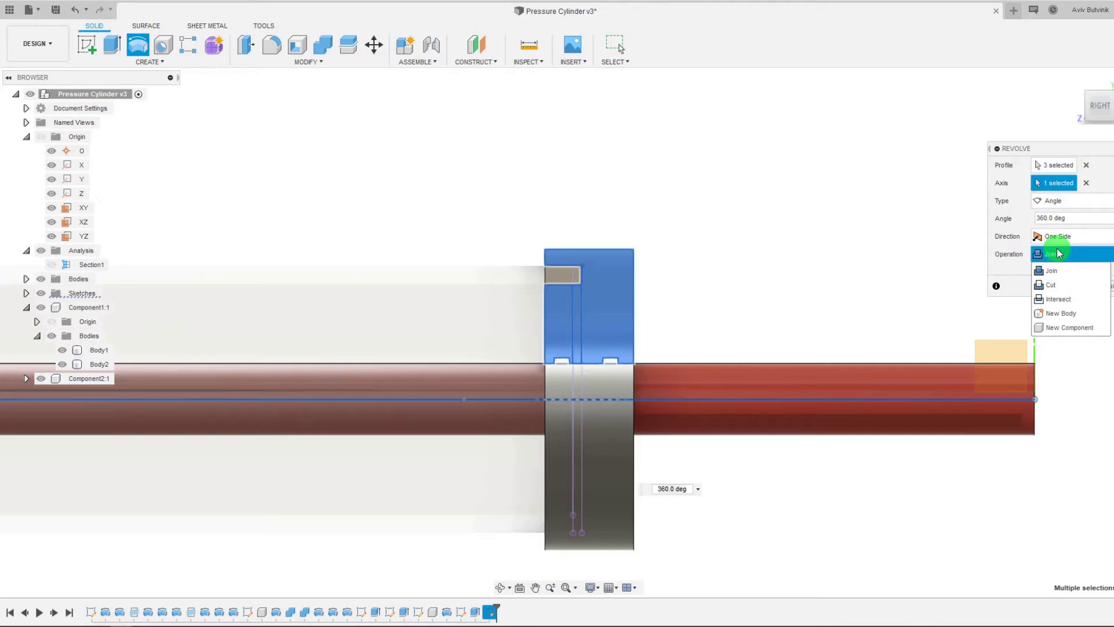
click(1069, 327)
scroll(761, 306, down, 1)
scroll(729, 289, up, 1)
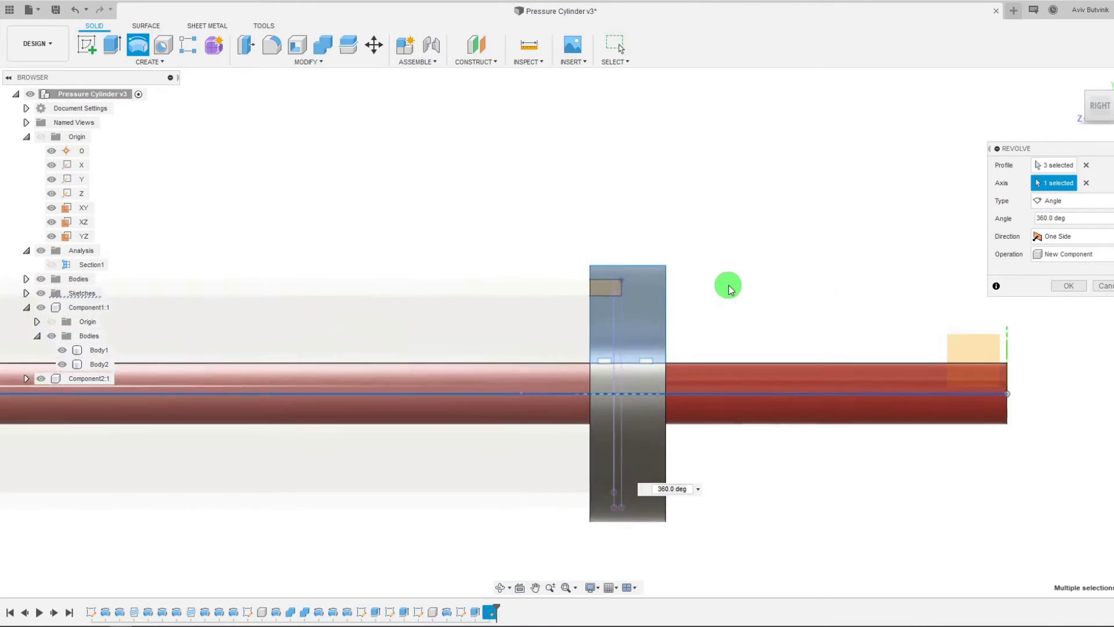
scroll(729, 289, up, 1)
click(1079, 289)
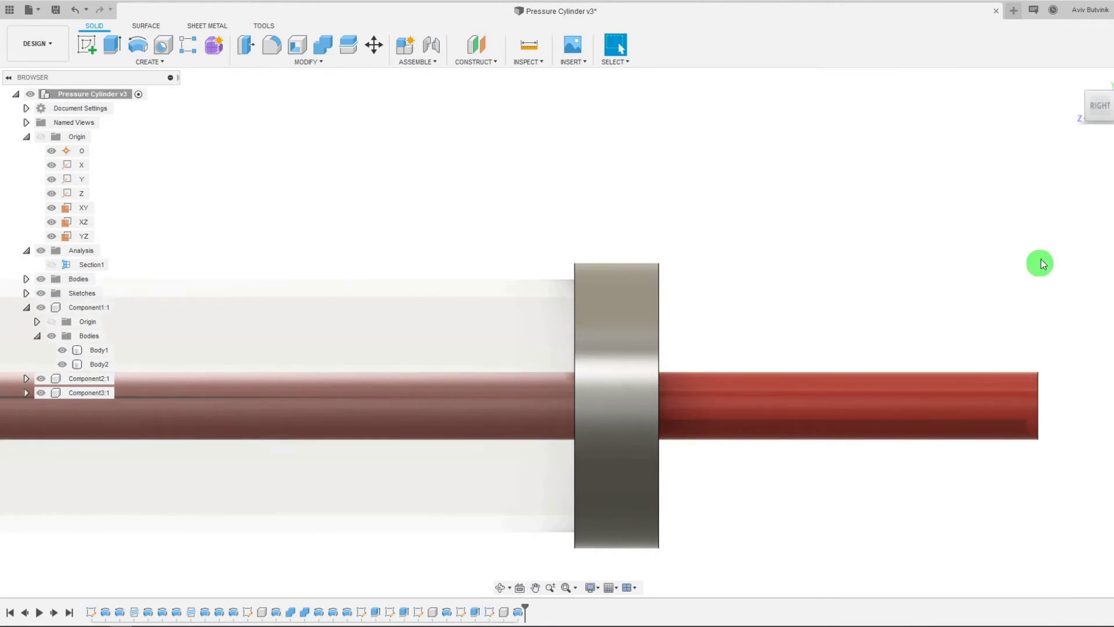
drag(1094, 104, 1032, 154)
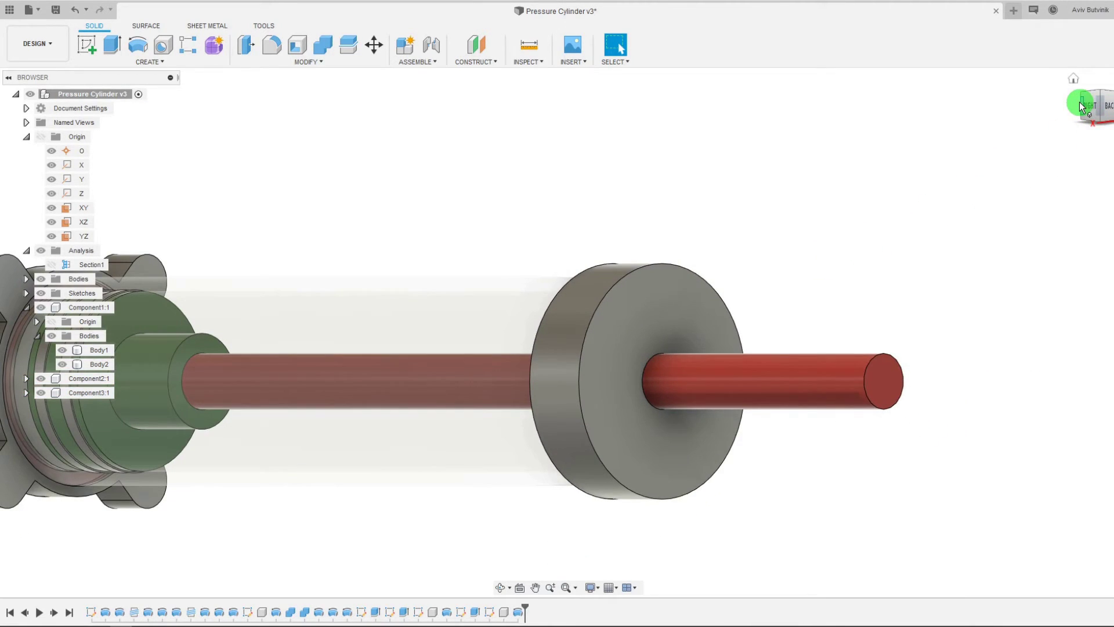
drag(1080, 106, 1087, 106)
shift+middle_drag(682, 341, 561, 431)
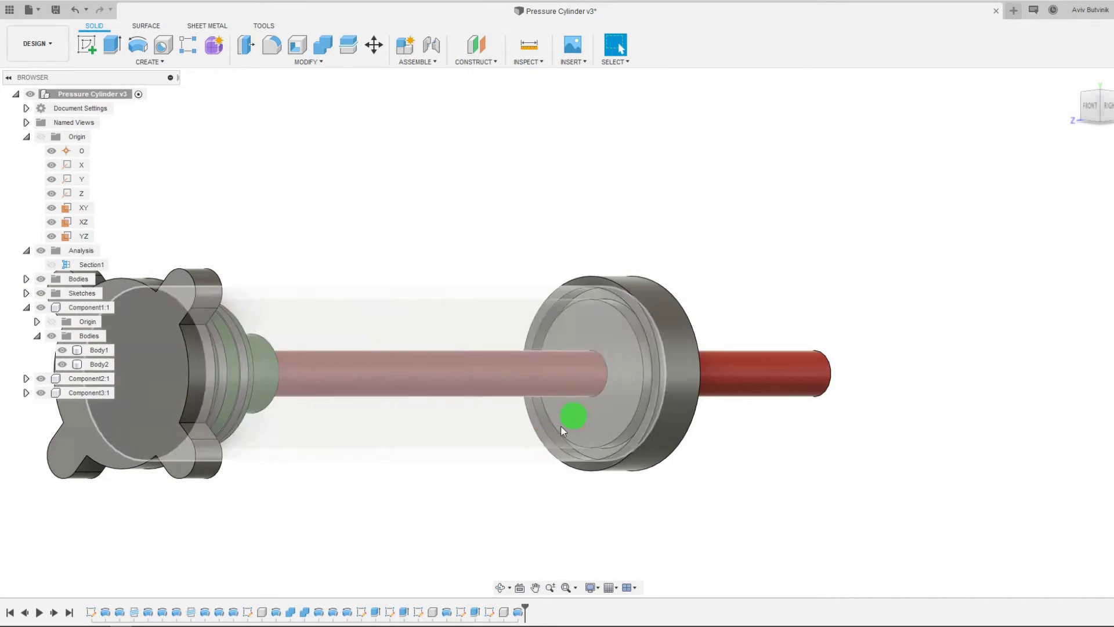
click(348, 441)
shift+middle_drag(380, 447, 462, 328)
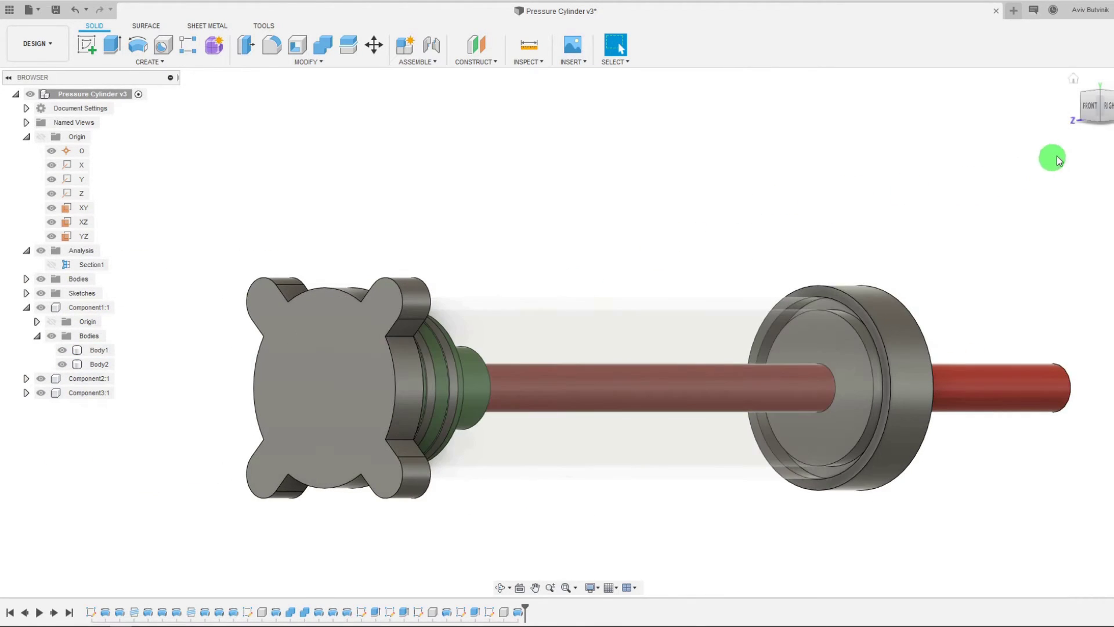
mouse_move(890, 430)
shift+middle_down()
mouse_move(858, 381)
mouse_move(820, 252)
mouse_move(985, 255)
shift+middle_up()
click(796, 348)
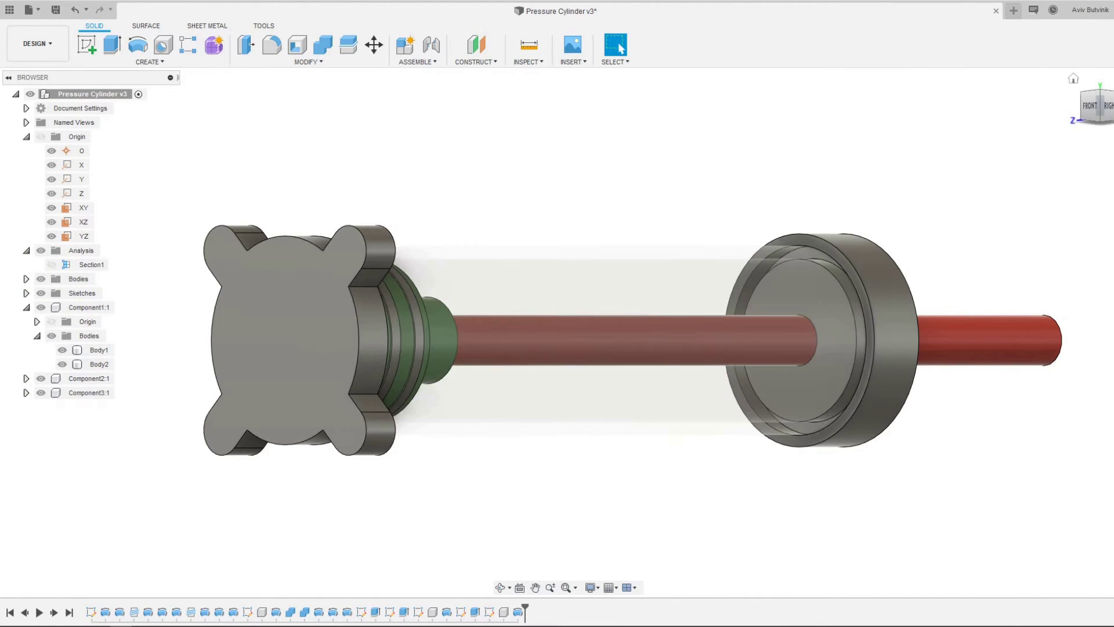
drag(1105, 105, 806, 323)
click(1105, 106)
scroll(590, 346, up, 3)
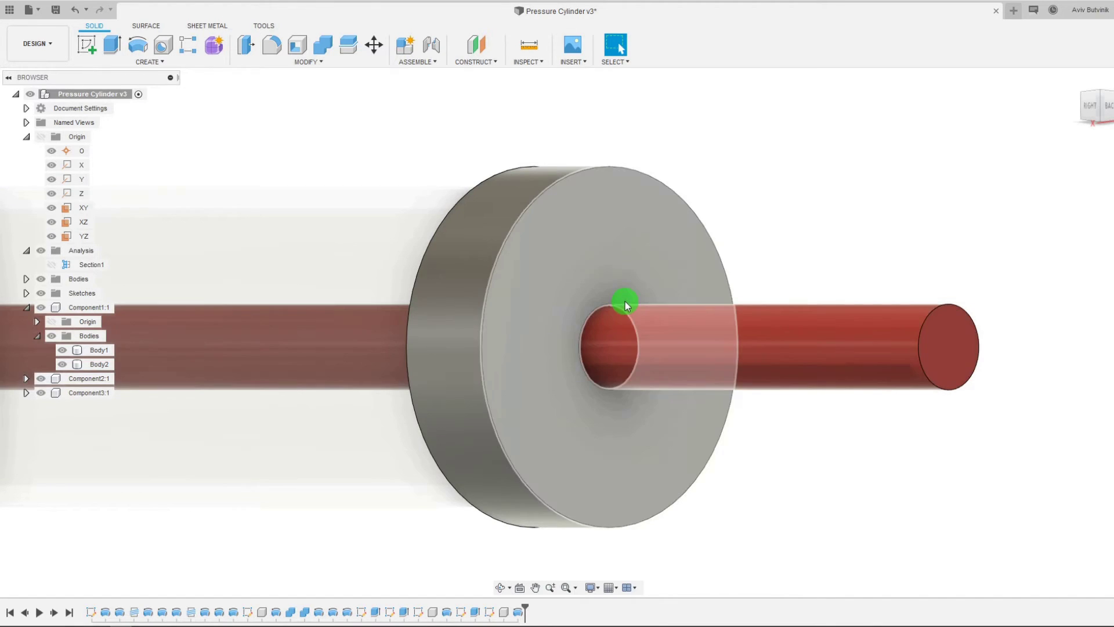
scroll(605, 348, up, 3)
scroll(605, 348, down, 5)
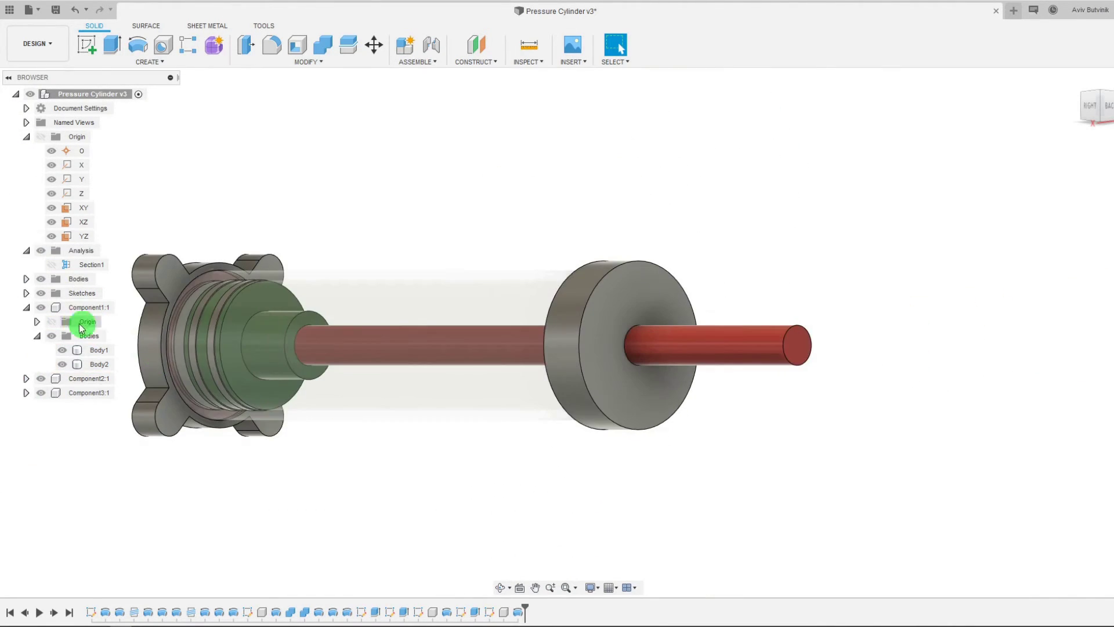
Step: Show the Section1 cut and view the cylinder straight from the side
click(51, 265)
scroll(719, 334, up, 2)
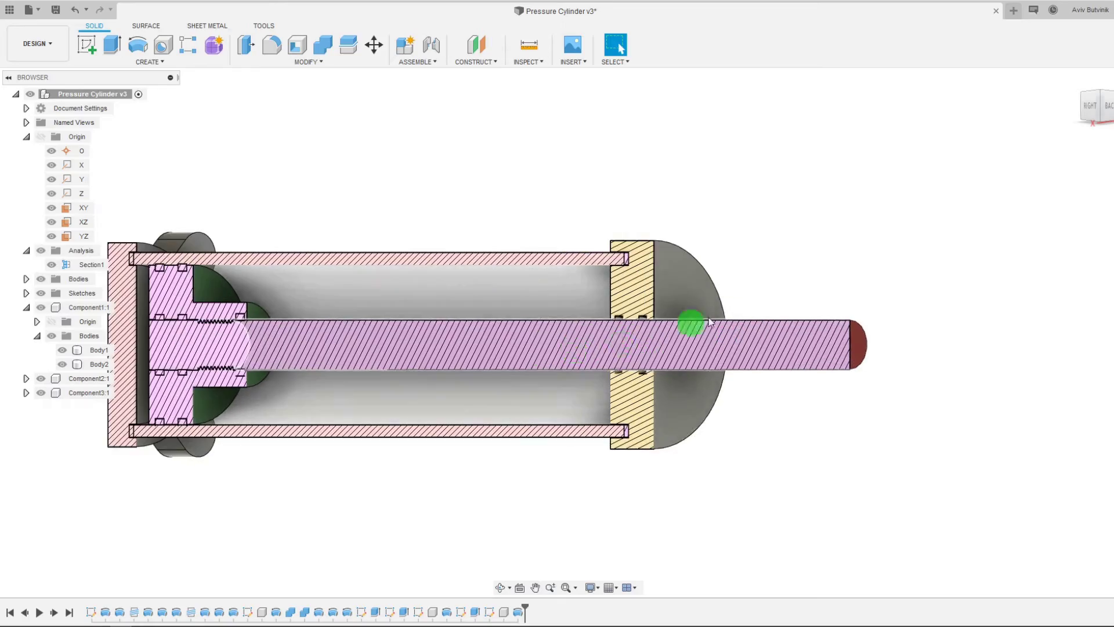
click(1077, 117)
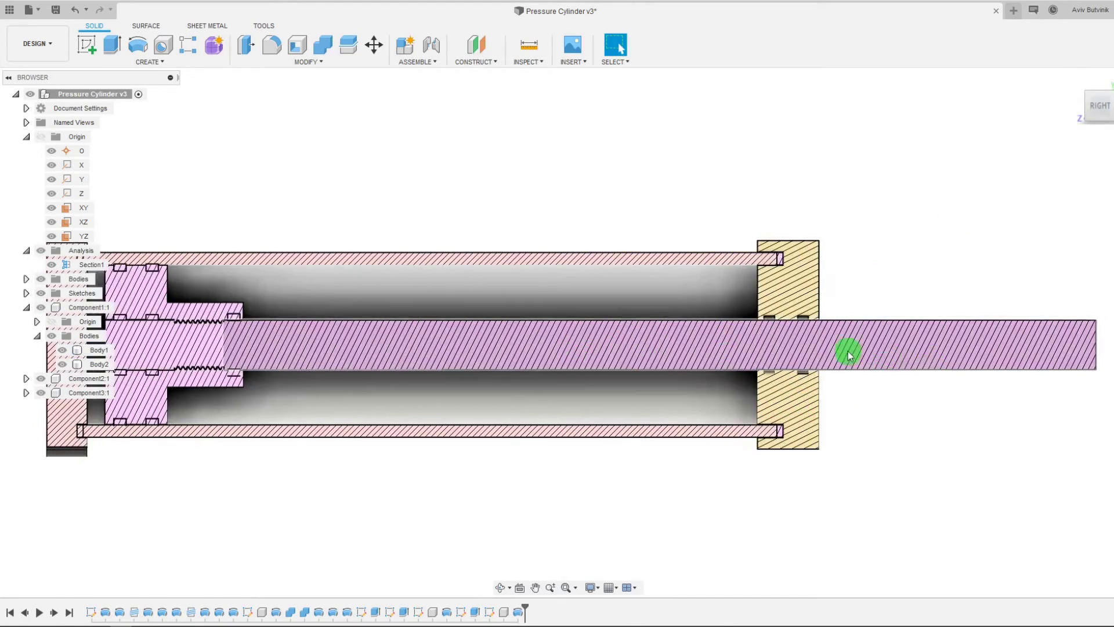
scroll(846, 351, up, 5)
scroll(760, 358, up, 3)
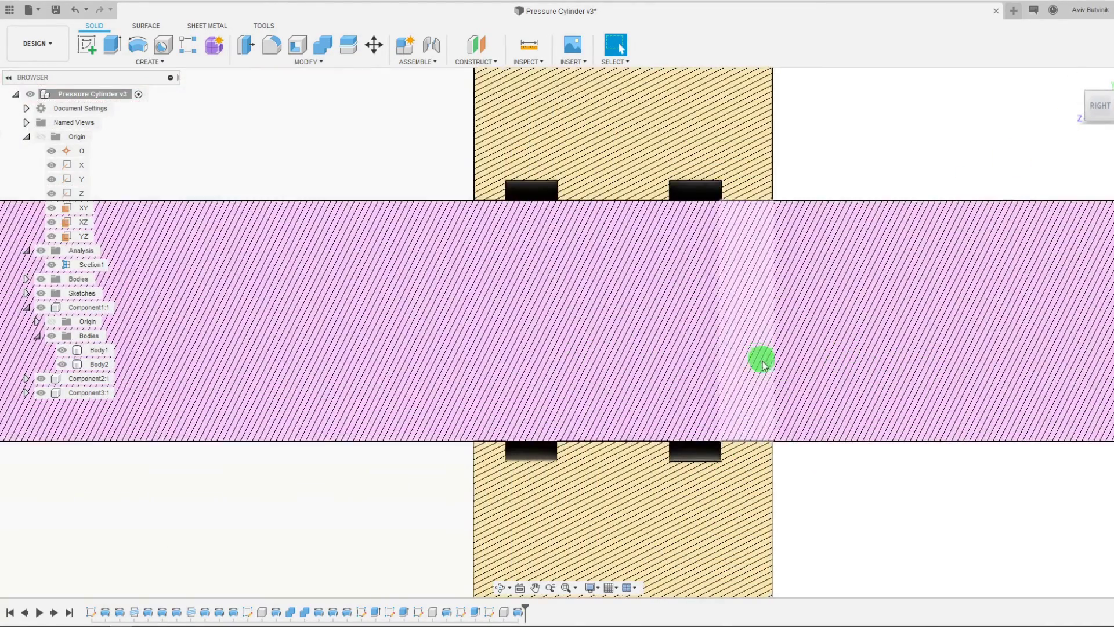
scroll(719, 203, up, 2)
scroll(786, 186, up, 3)
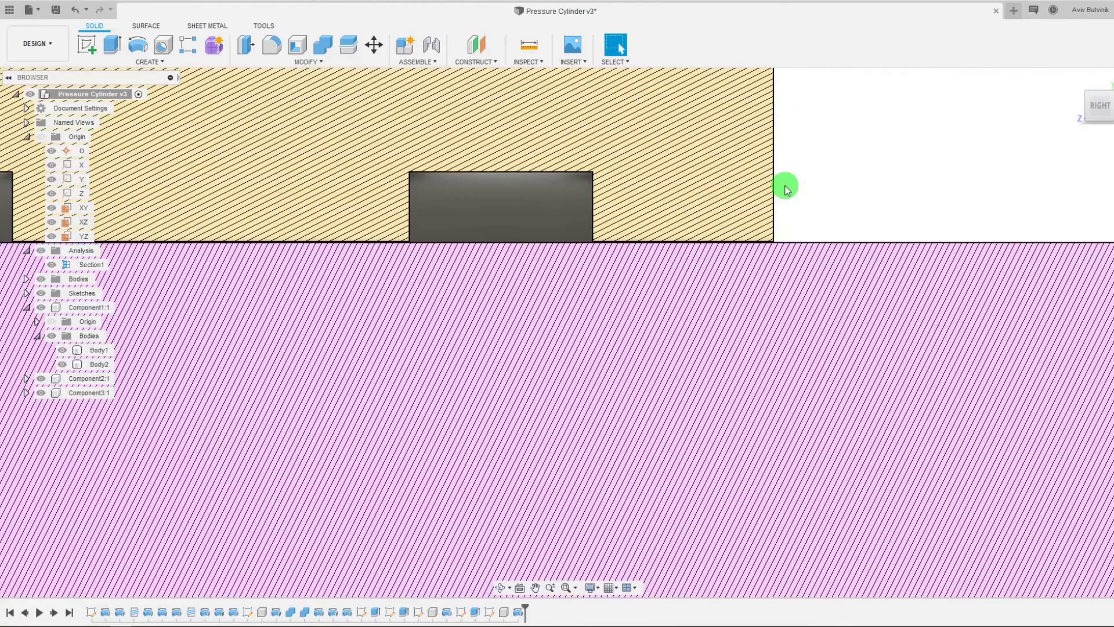
scroll(748, 231, down, 3)
scroll(737, 225, down, 5)
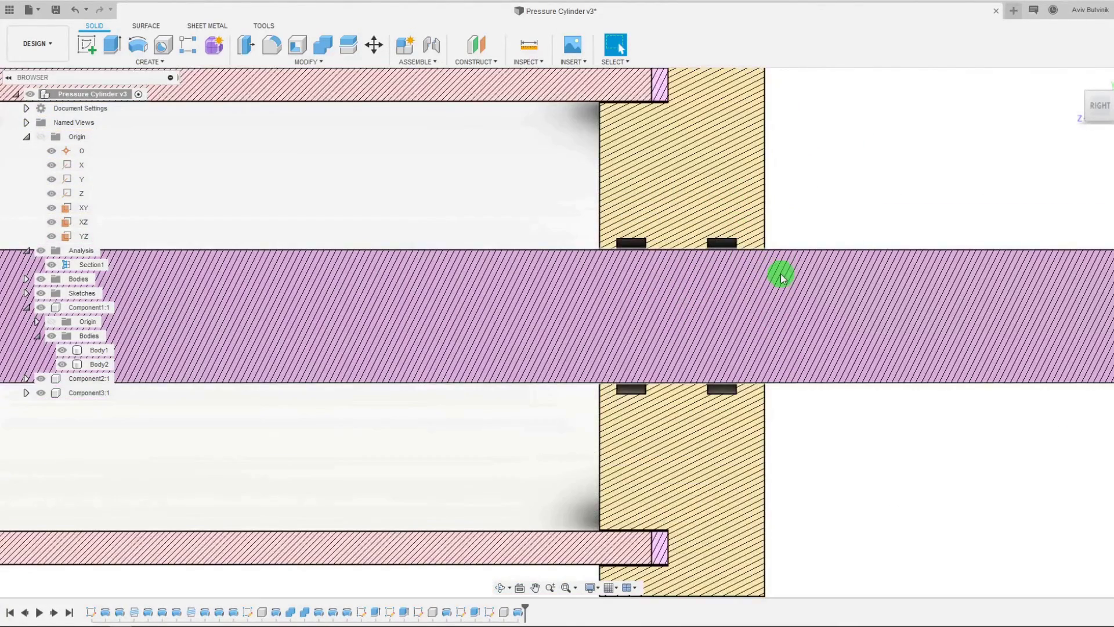
scroll(794, 339, up, 2)
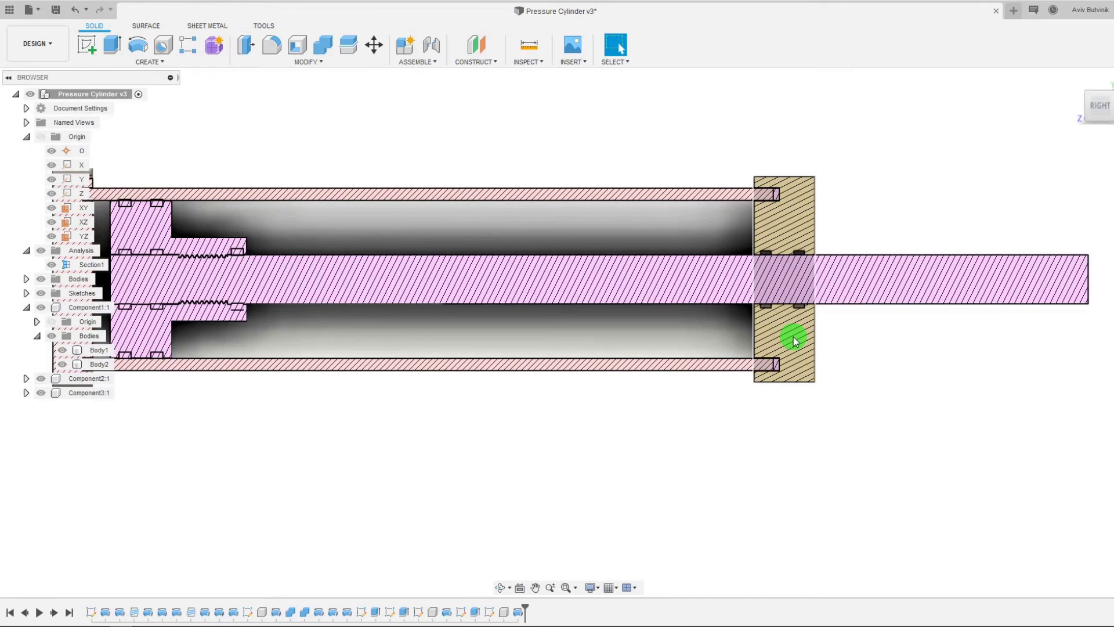
Step: Select the gland revolve in the timeline and bring up its options
click(490, 612)
click(521, 568)
scroll(793, 410, down, 2)
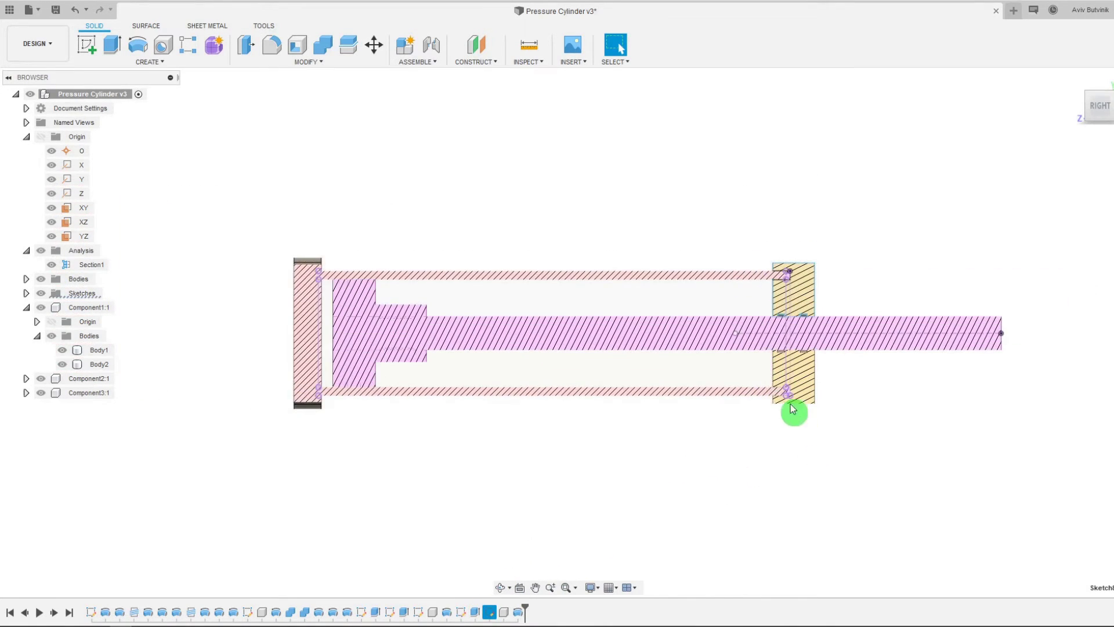
scroll(802, 338, up, 5)
scroll(628, 386, down, 1)
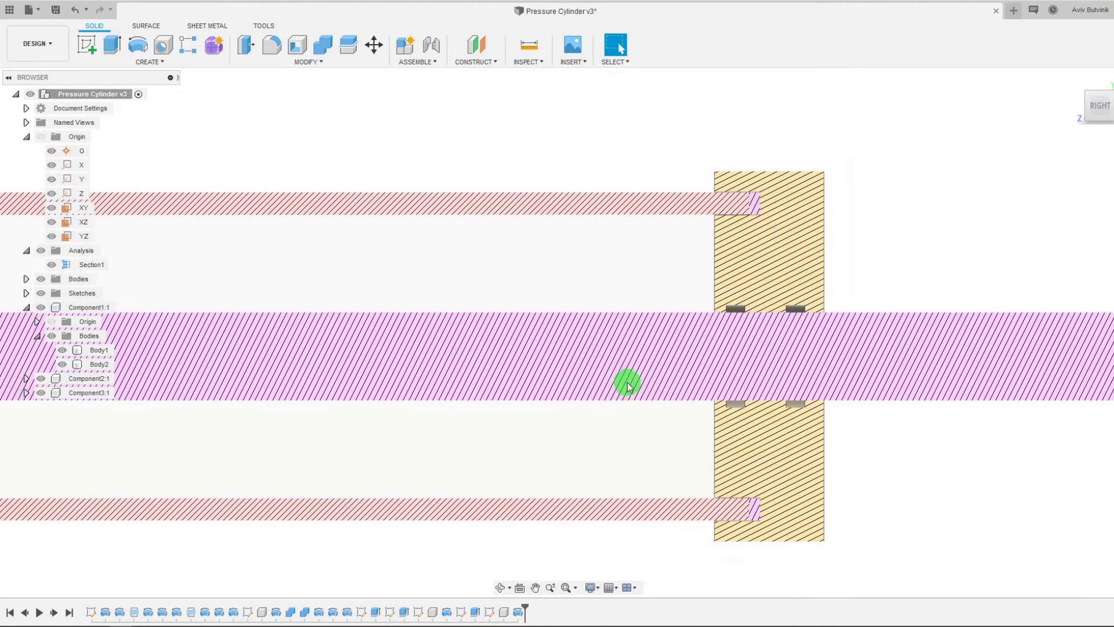
click(518, 612)
right_click(518, 612)
Step: Open the gland revolve for editing, then cancel it and an unintended new revolve
click(545, 489)
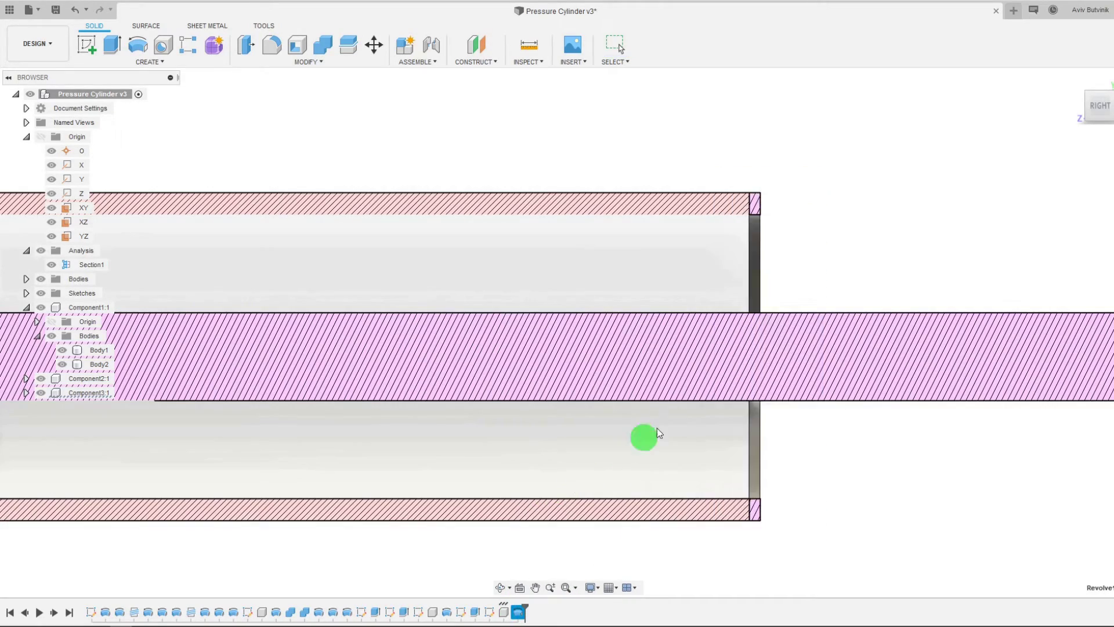
scroll(820, 314, up, 3)
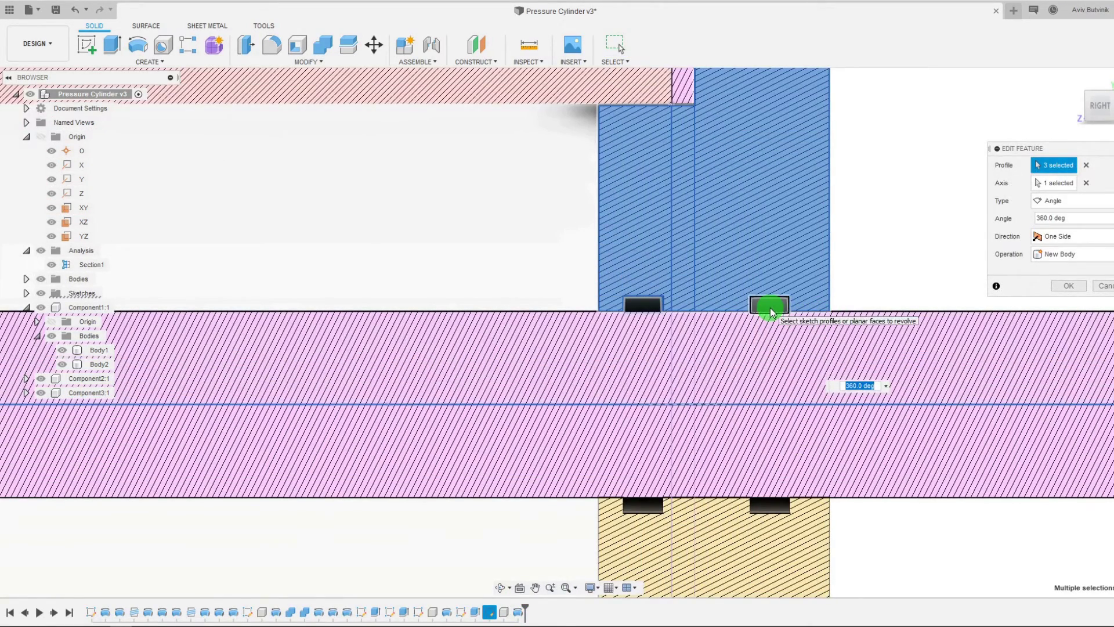
click(1102, 288)
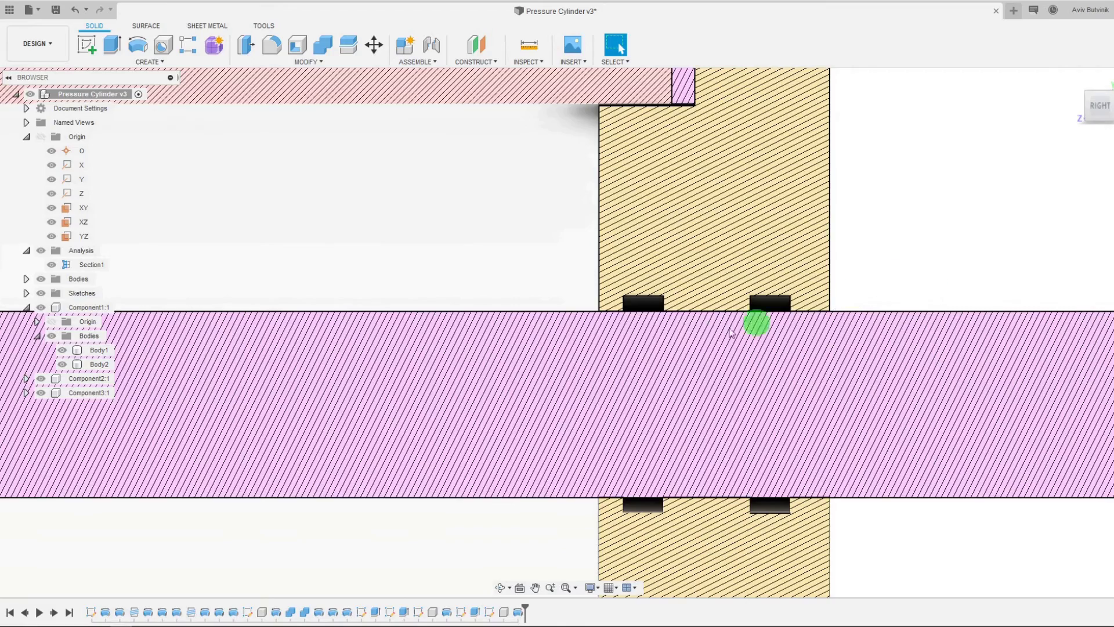
click(137, 47)
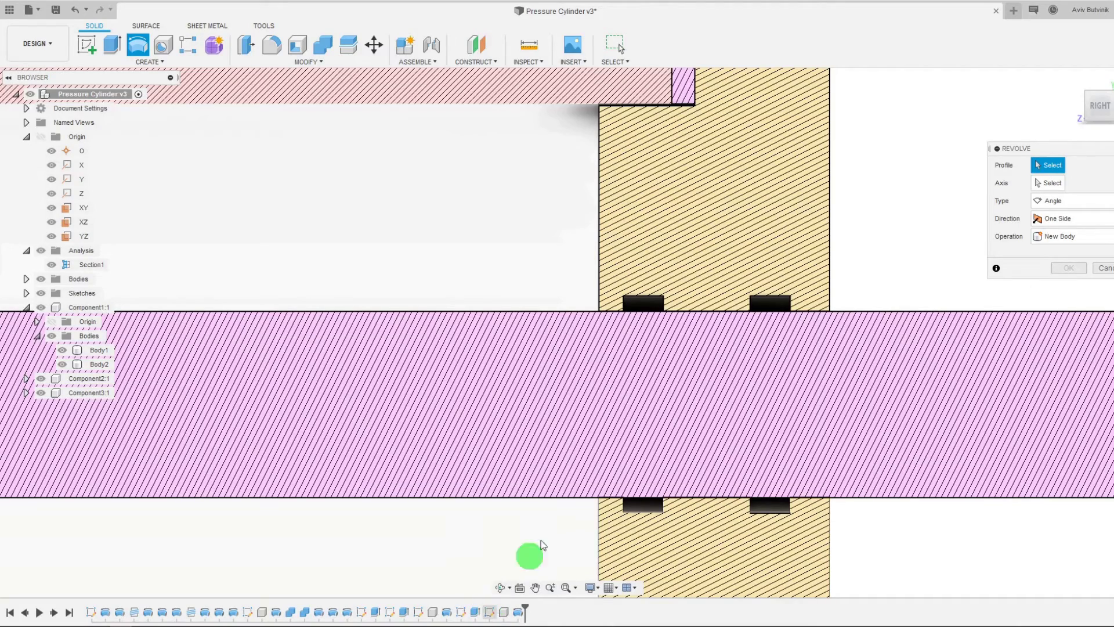
click(1100, 267)
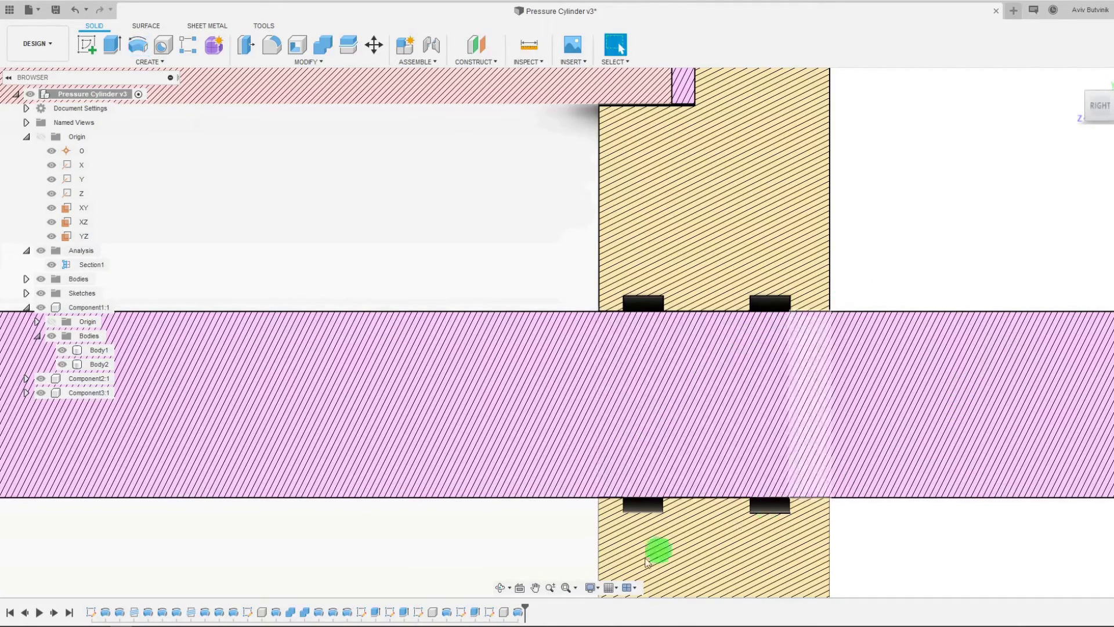
Step: Re-edit the gland revolve, add the right seal groove profile, and apply it
click(493, 613)
click(518, 614)
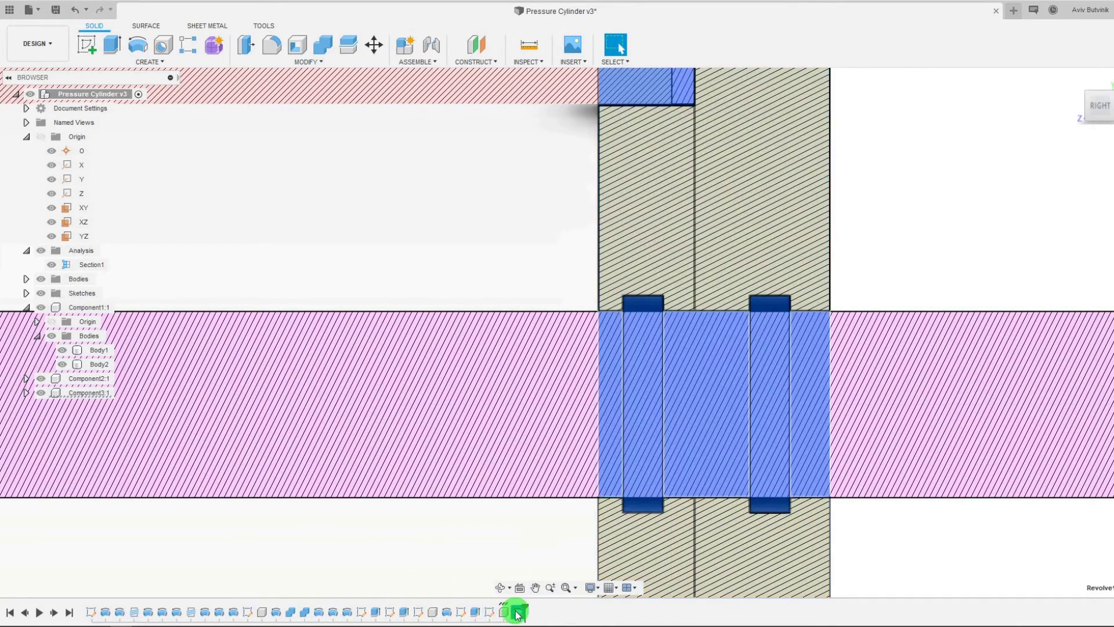
right_click(516, 609)
click(542, 501)
click(678, 404)
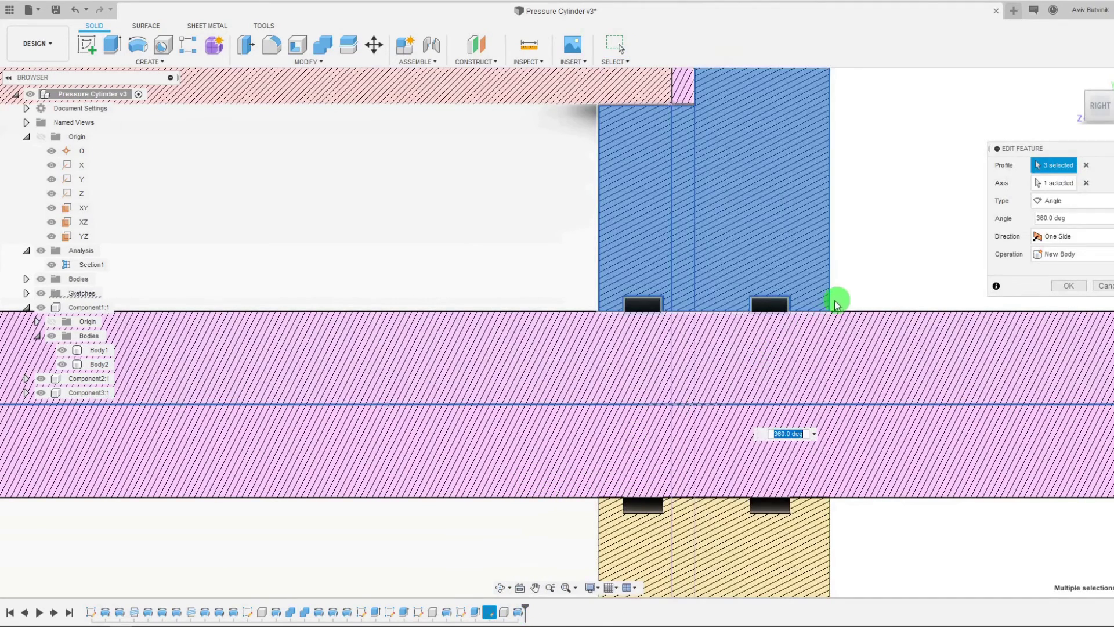
click(767, 308)
click(734, 309)
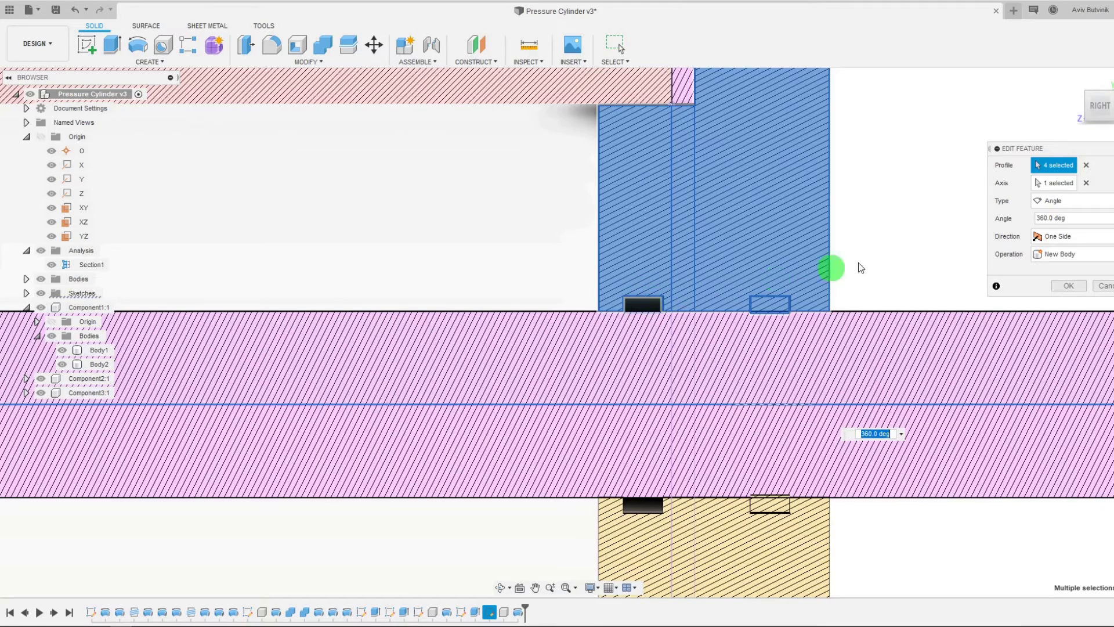
click(667, 489)
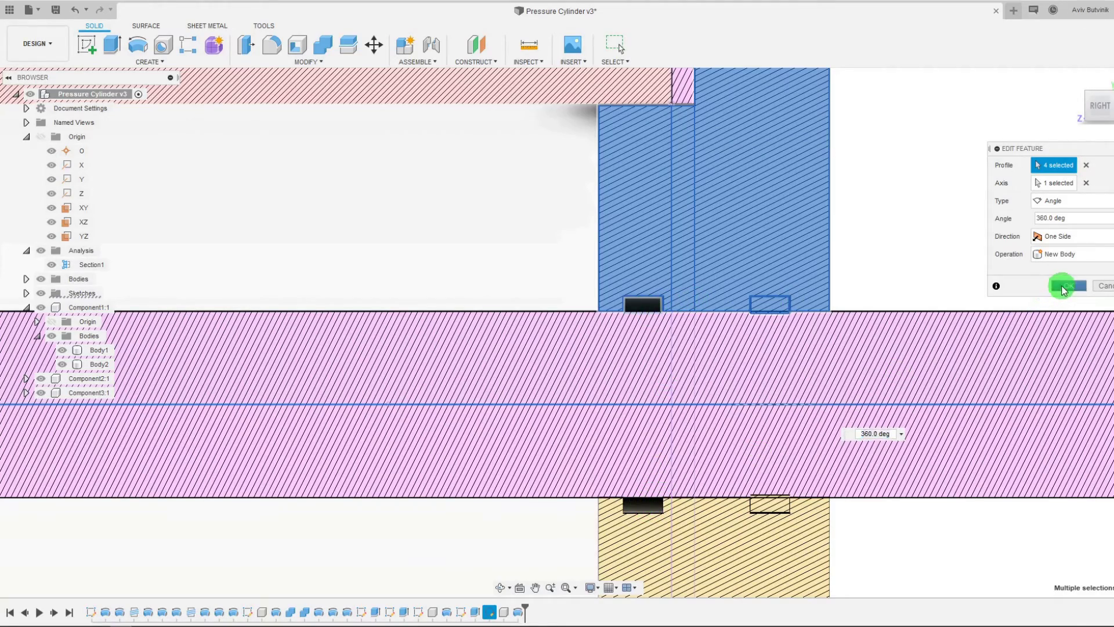
click(1064, 287)
Step: Edit the last revolve again to include the small groove profile, giving 5 profiles
scroll(781, 349, up, 2)
scroll(638, 302, up, 1)
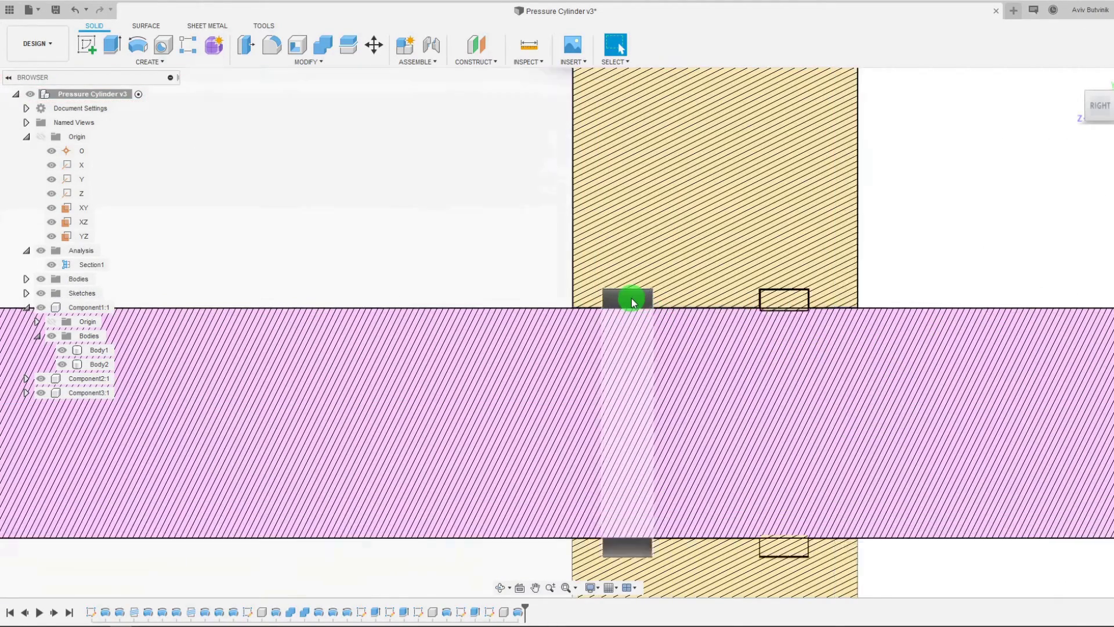
scroll(631, 298, up, 1)
click(631, 298)
click(323, 588)
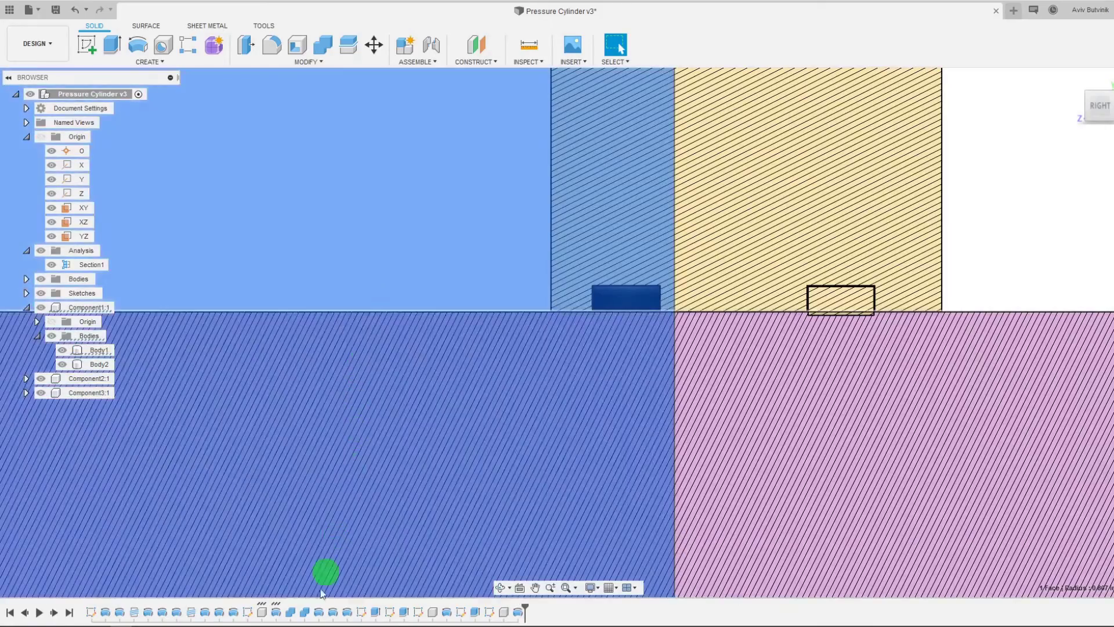
right_click(517, 613)
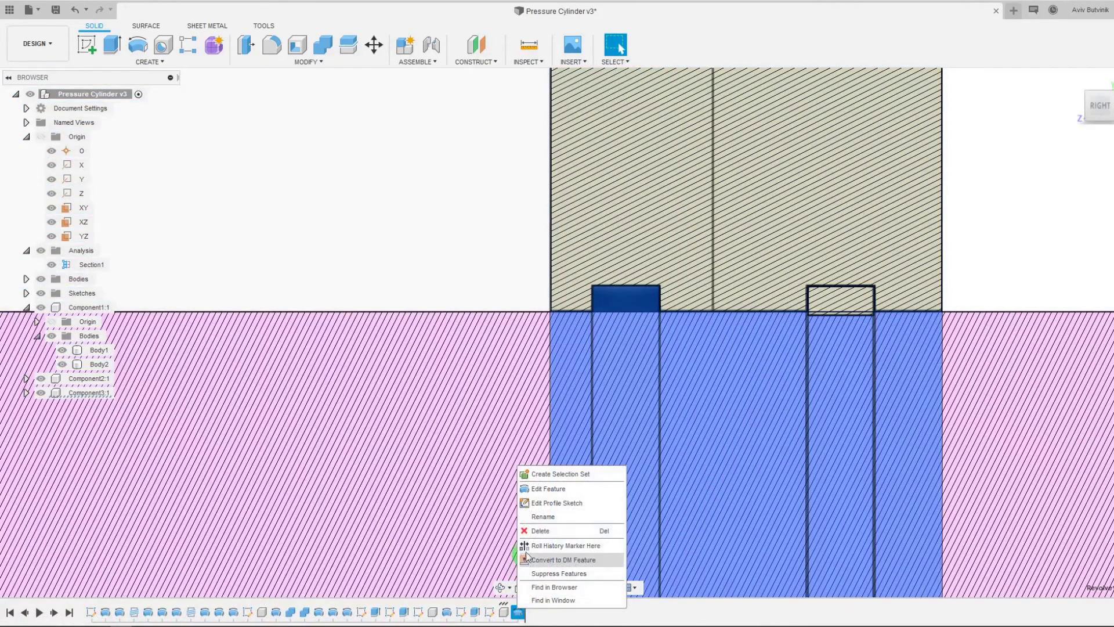
click(538, 491)
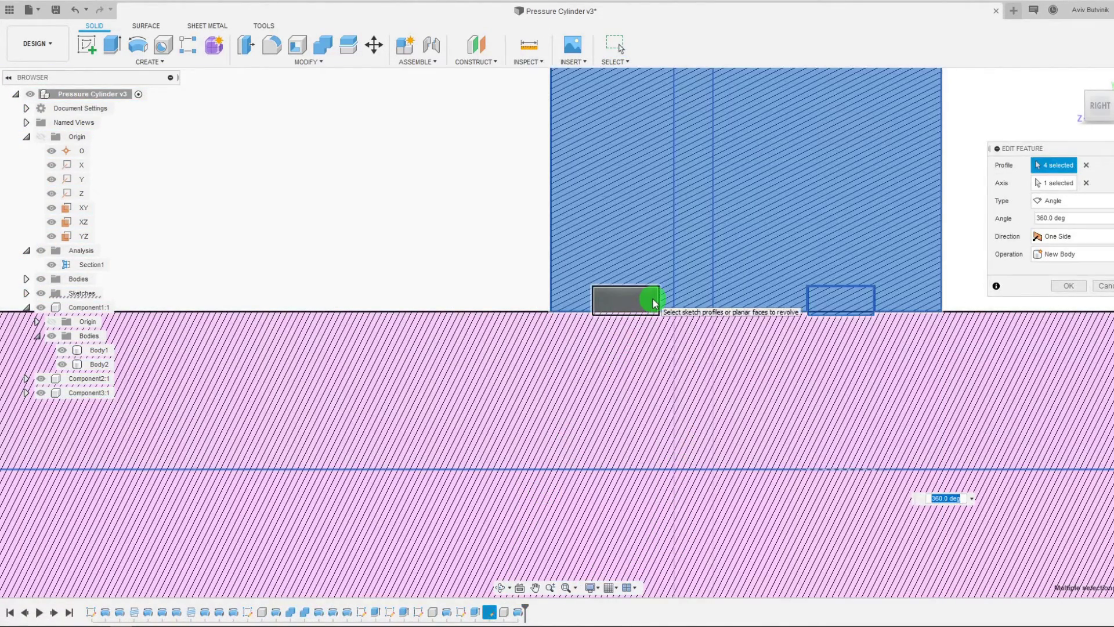
click(654, 302)
scroll(604, 232, down, 3)
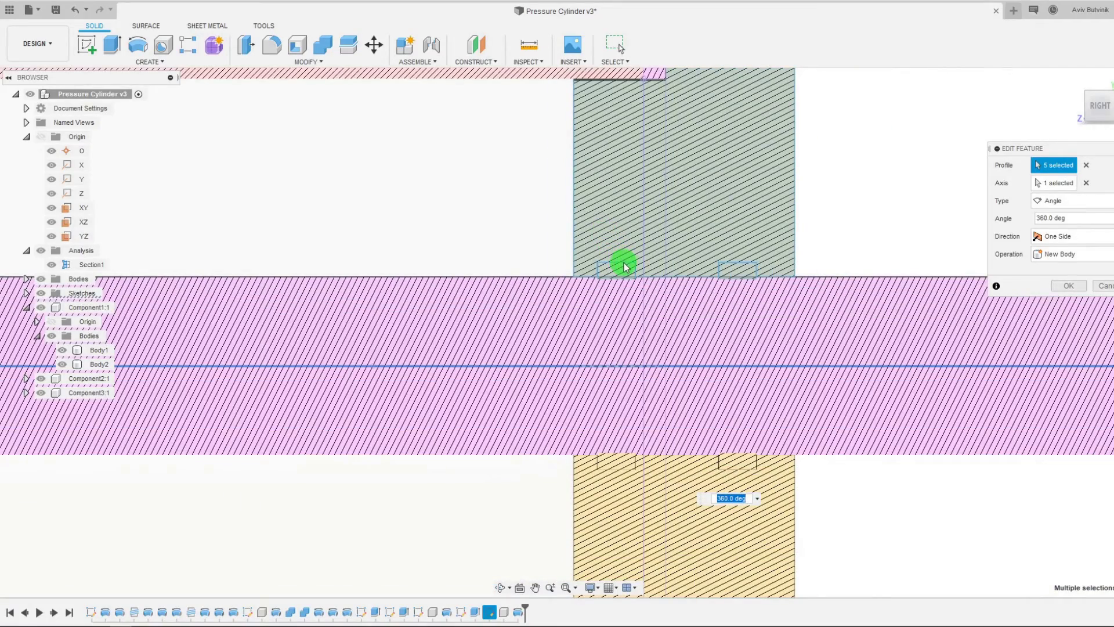
click(1069, 285)
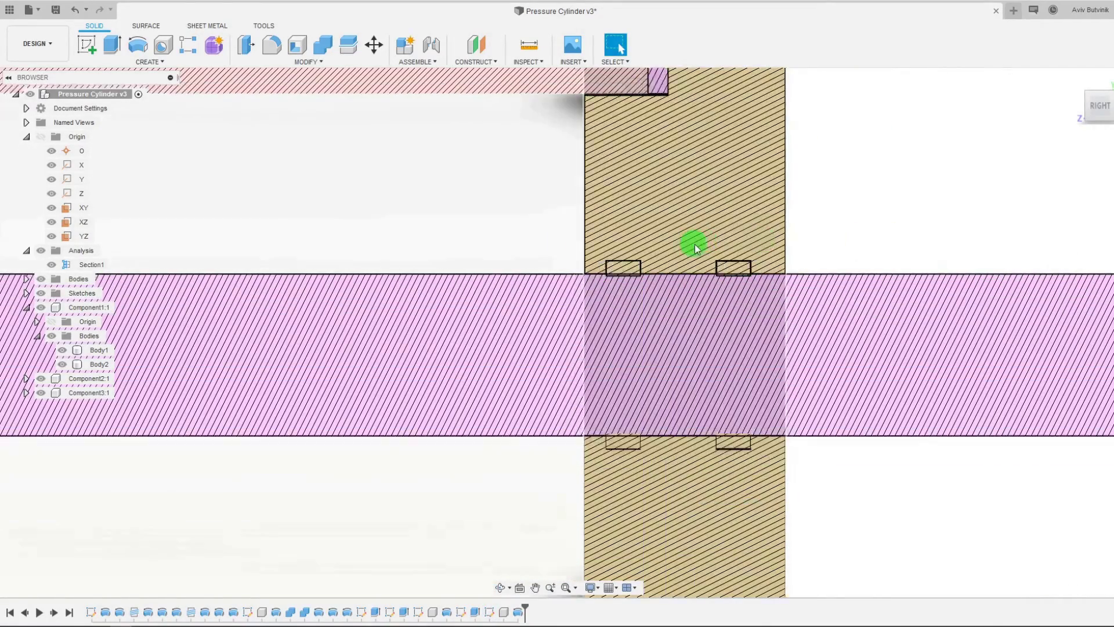
scroll(696, 249, down, 5)
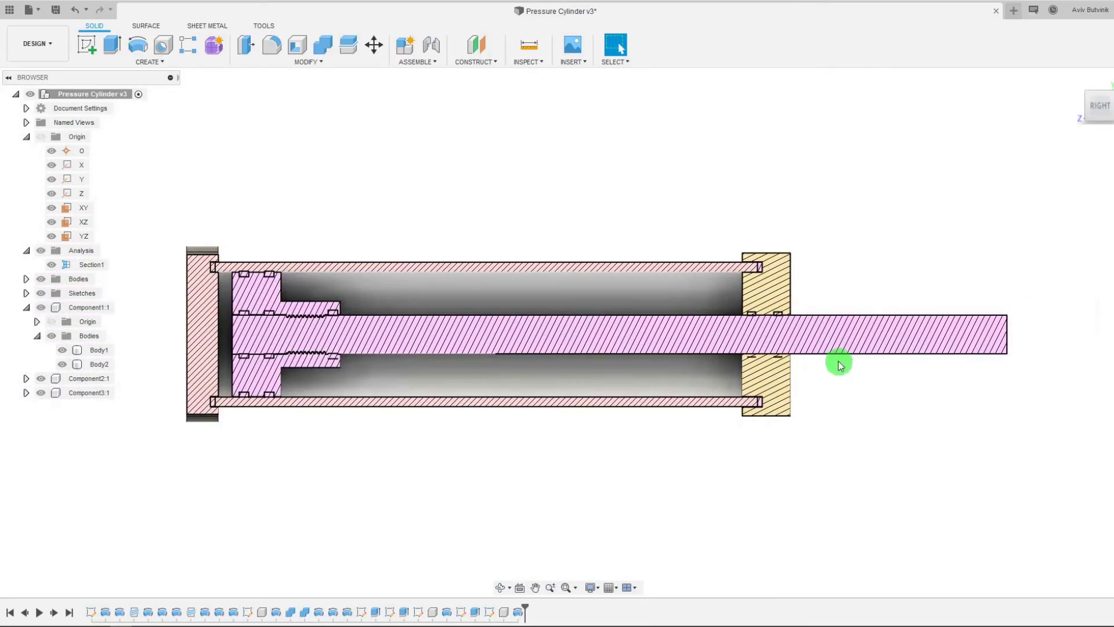
Step: Expand Component3:1's Bodies folder and select Body1, Body2 and Body3 in turn
scroll(840, 364, up, 8)
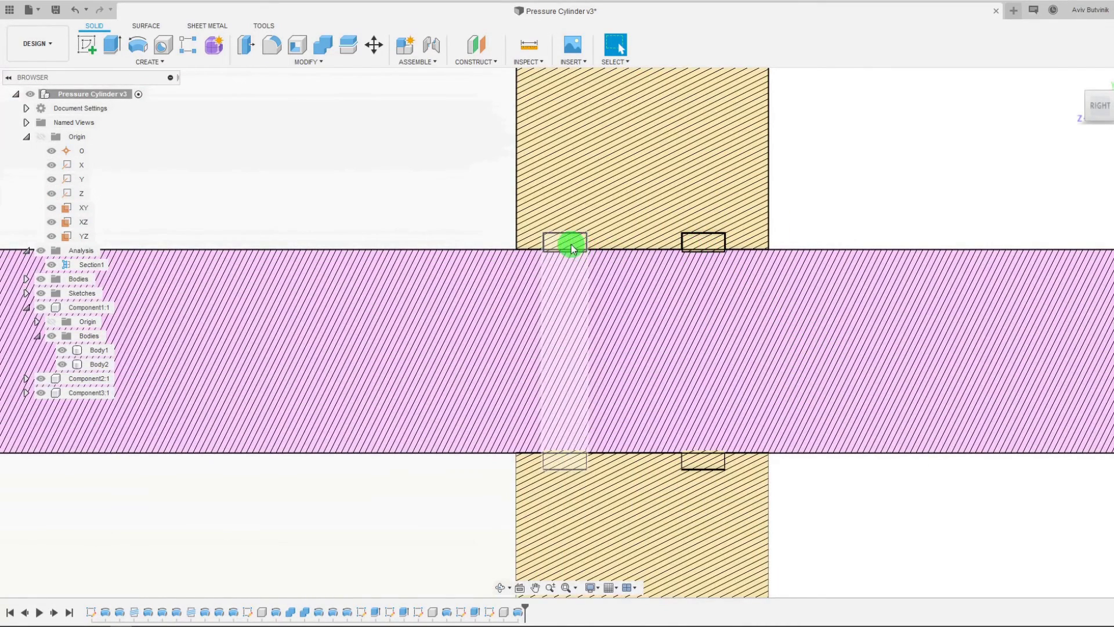
scroll(774, 274, down, 5)
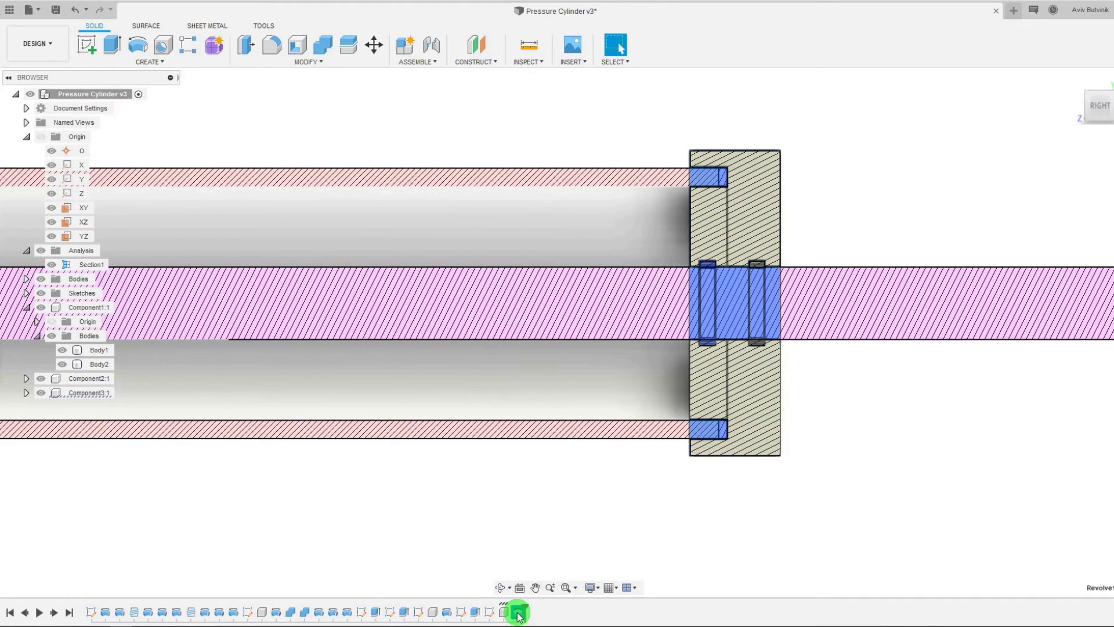
click(26, 393)
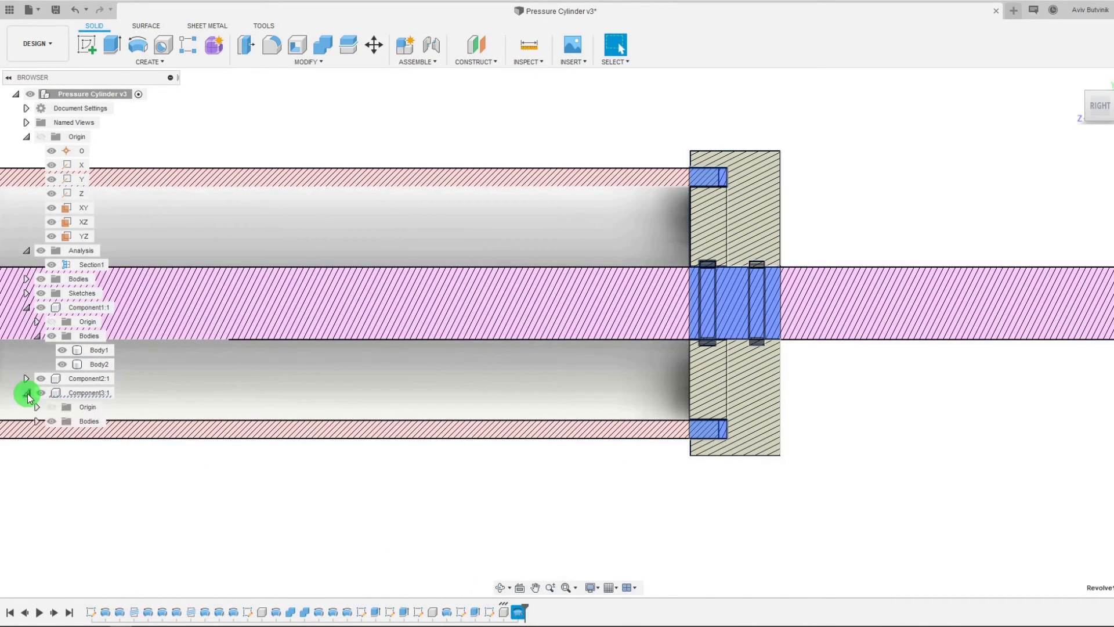
click(37, 421)
click(74, 436)
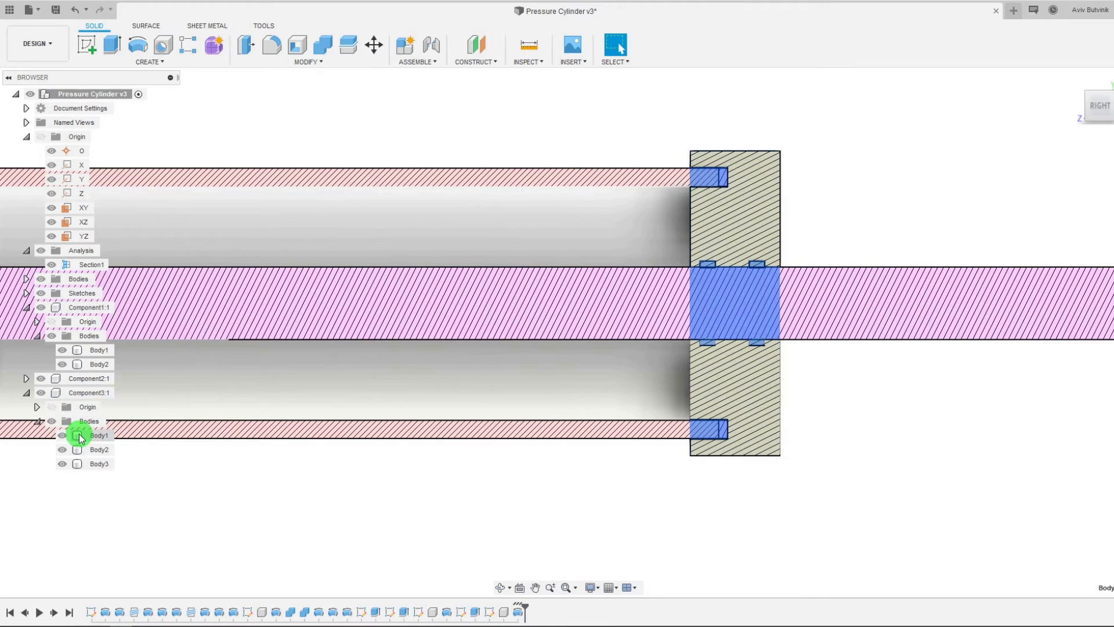
click(83, 449)
click(85, 464)
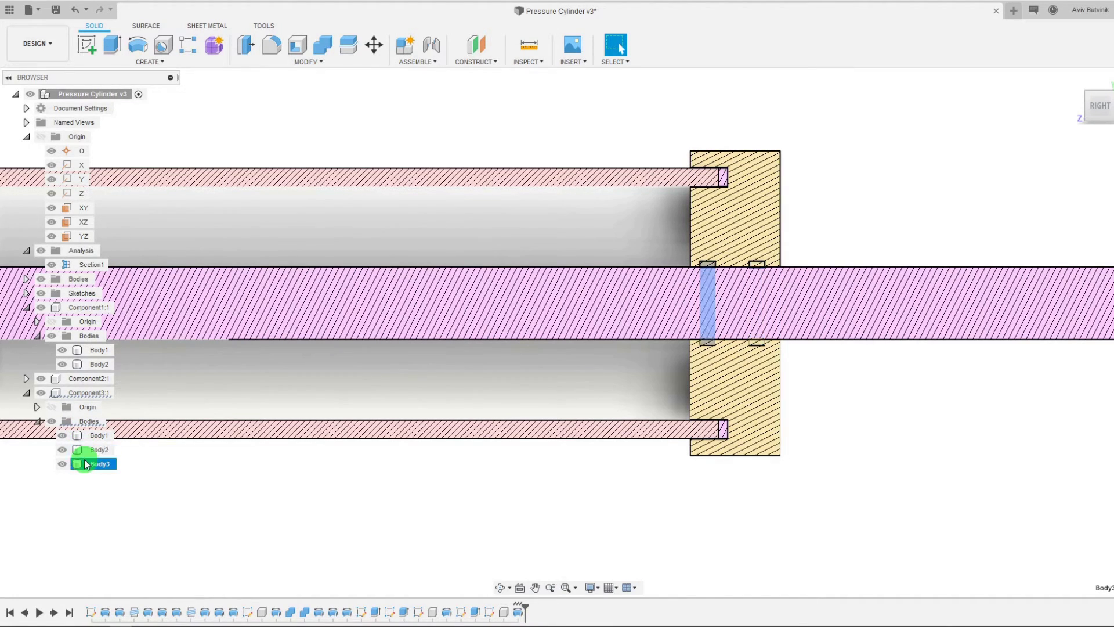
click(101, 469)
Step: Toggle the Body2 and Body3 groove visibility, then view the cylinder from an angle
click(62, 450)
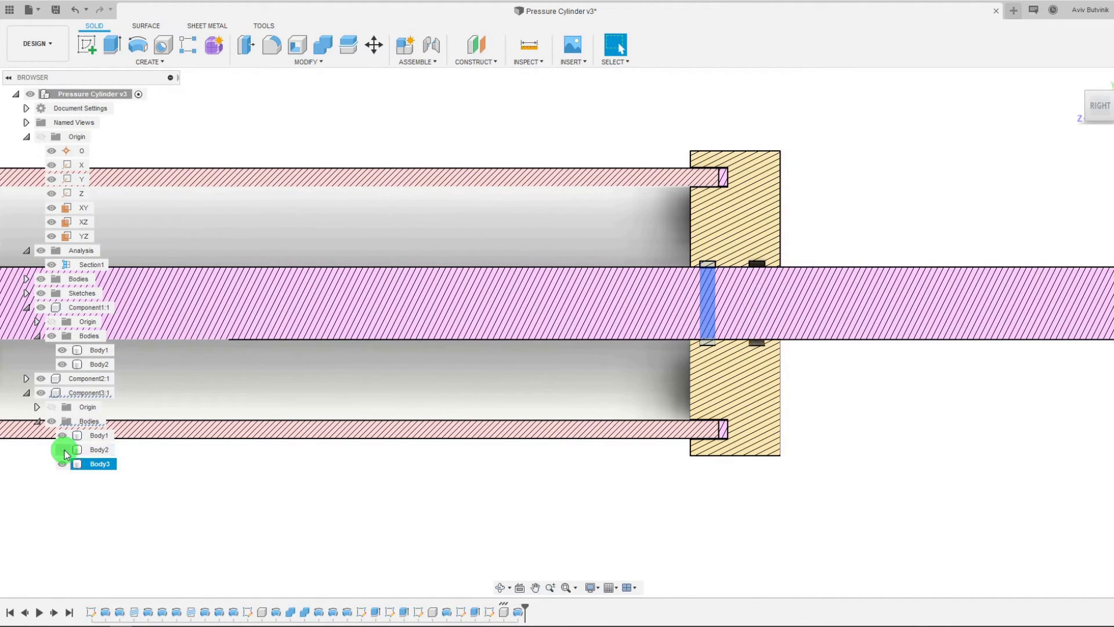
click(62, 464)
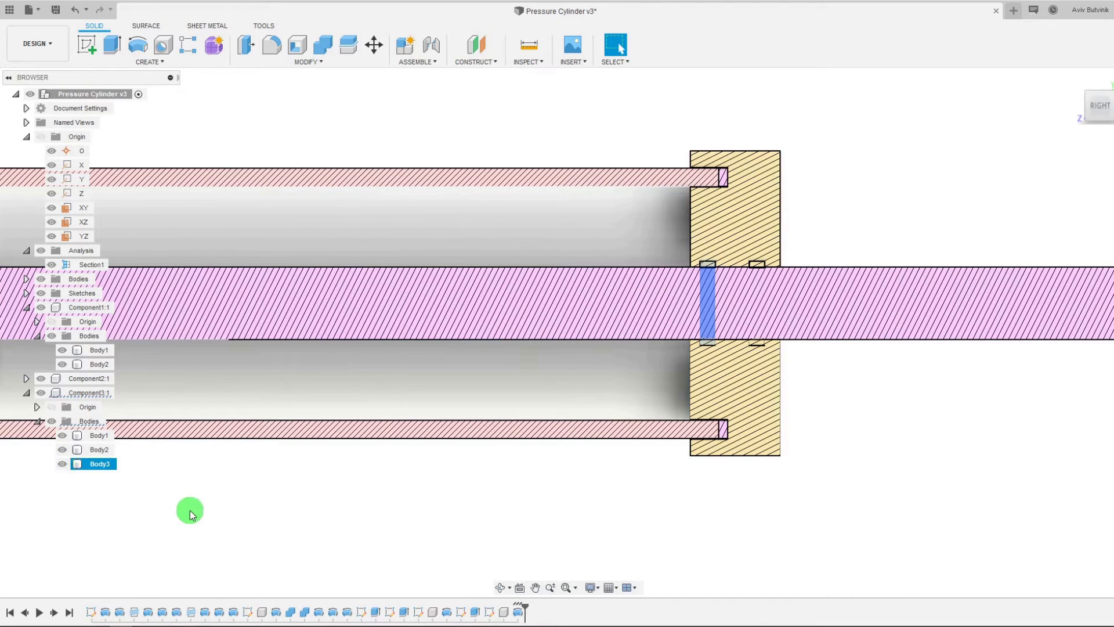
click(93, 435)
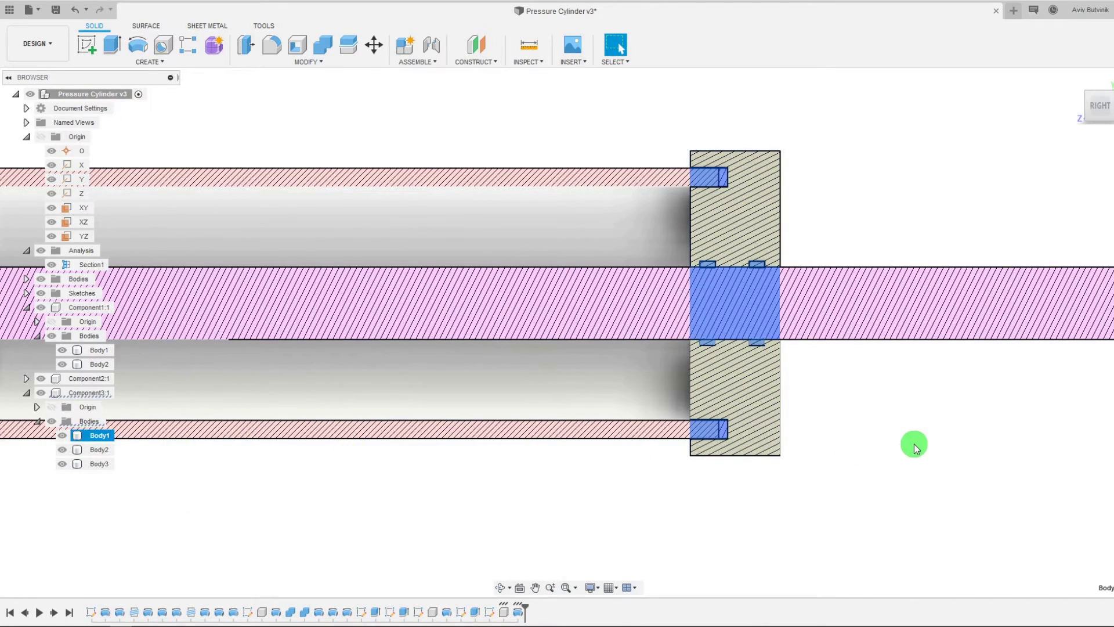
click(915, 449)
scroll(786, 363, down, 5)
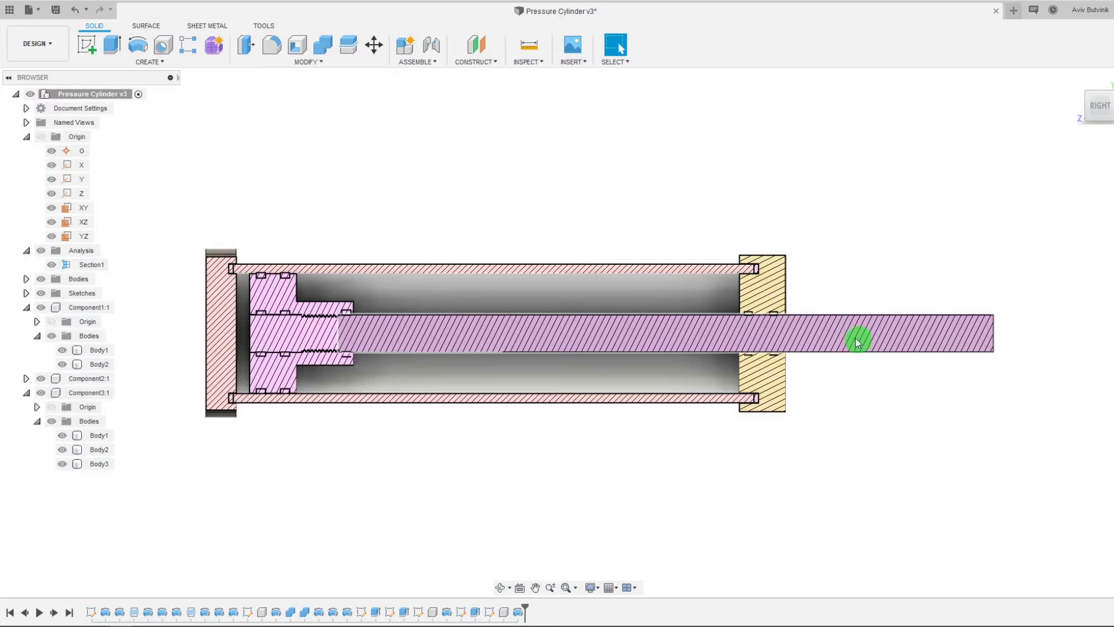
scroll(855, 337, up, 10)
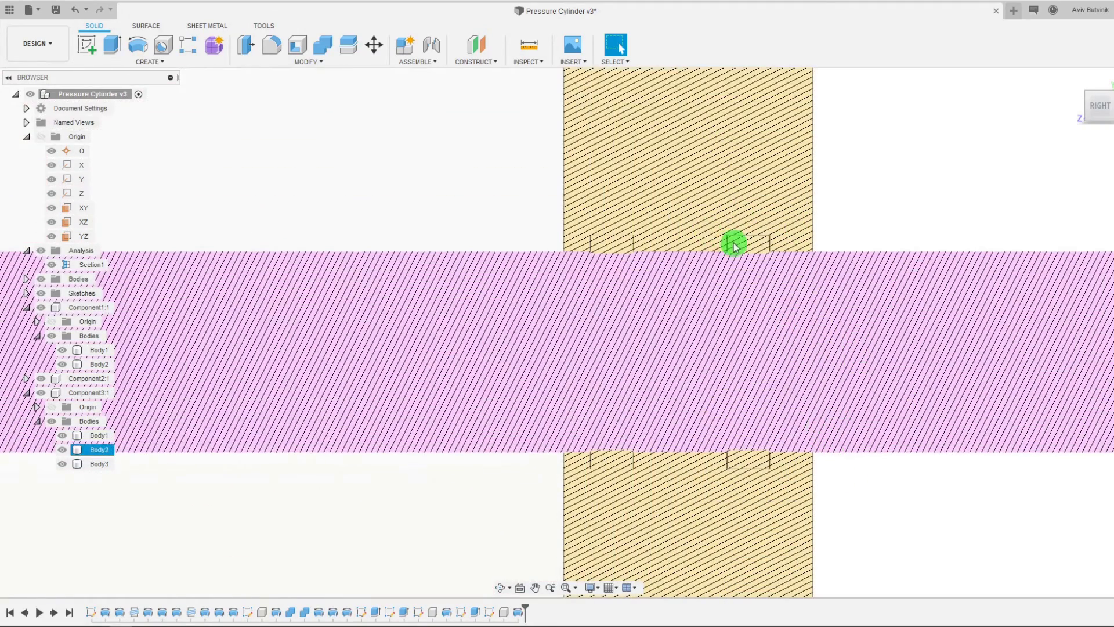
scroll(847, 256, down, 10)
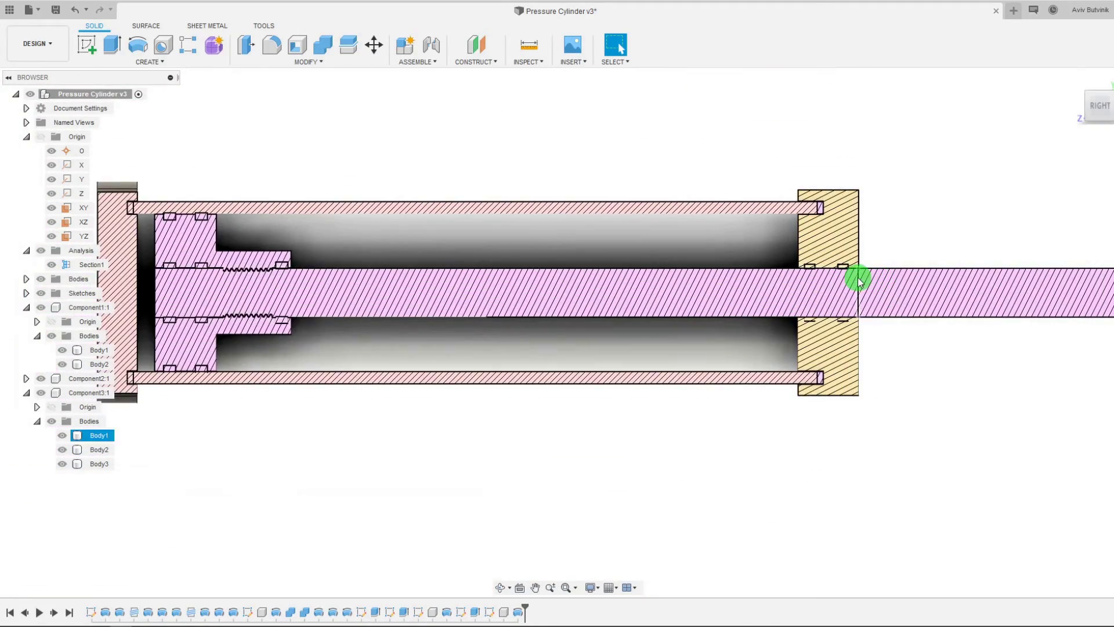
scroll(858, 276, up, 10)
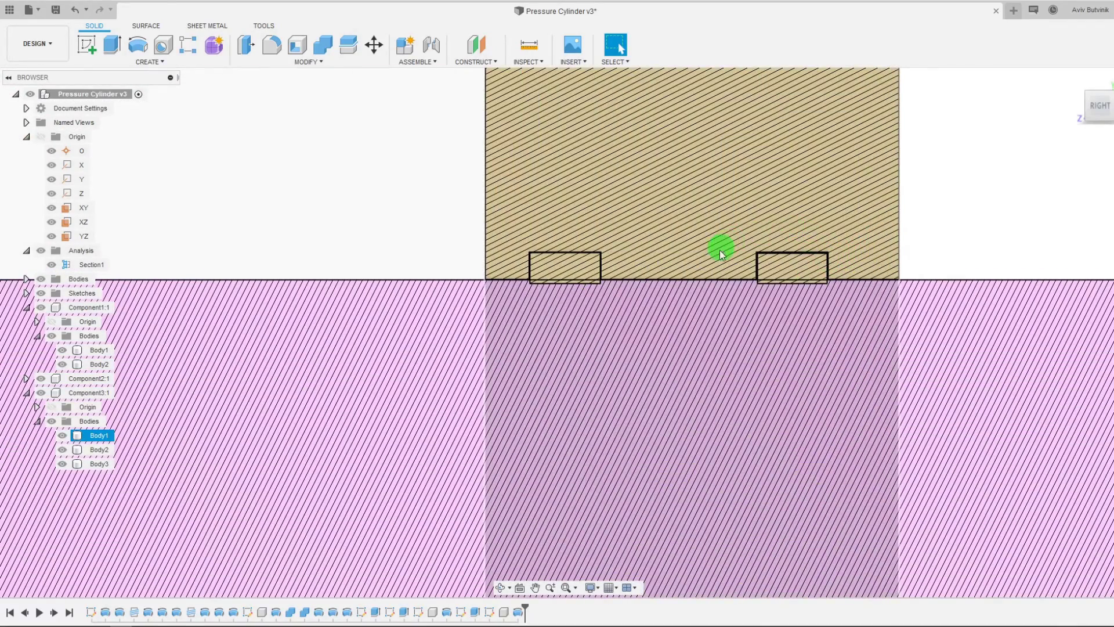
scroll(813, 268, down, 10)
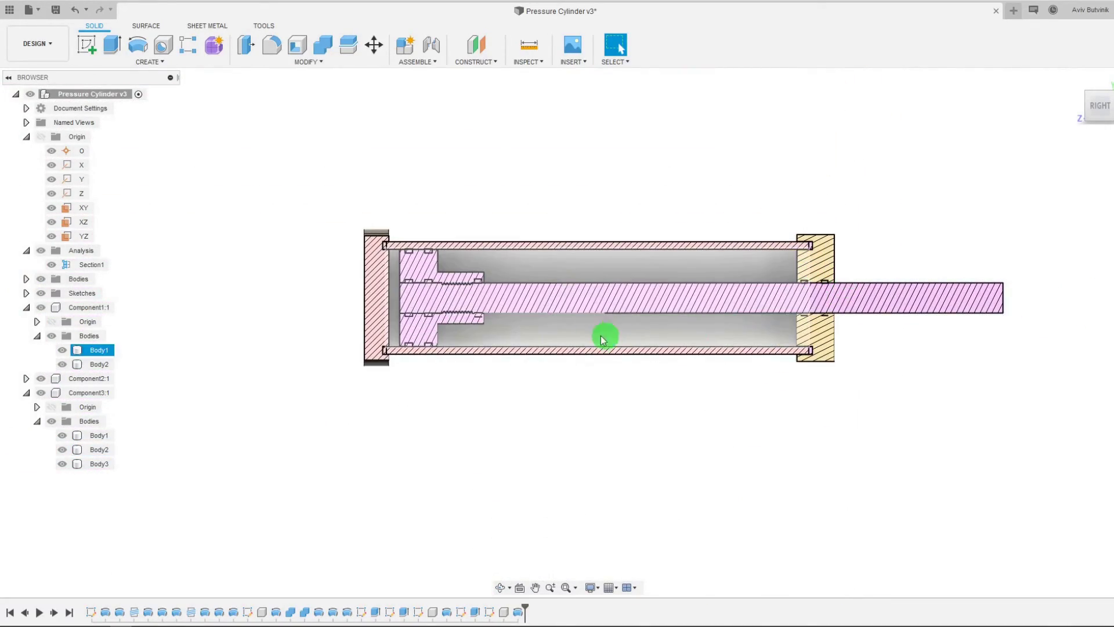
scroll(604, 281, up, 2)
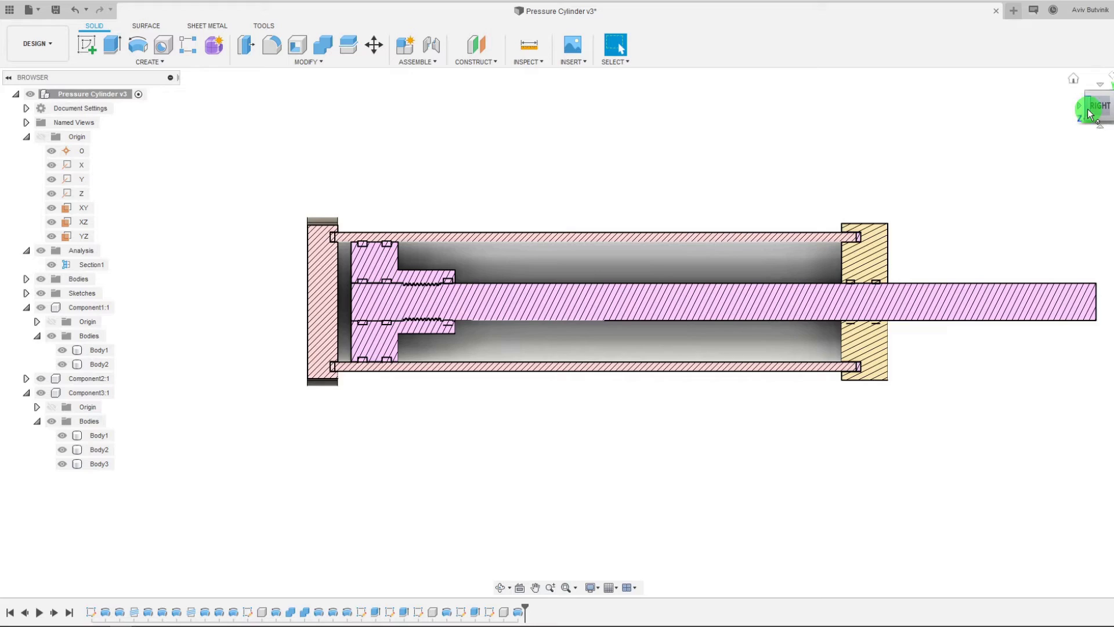
click(1089, 114)
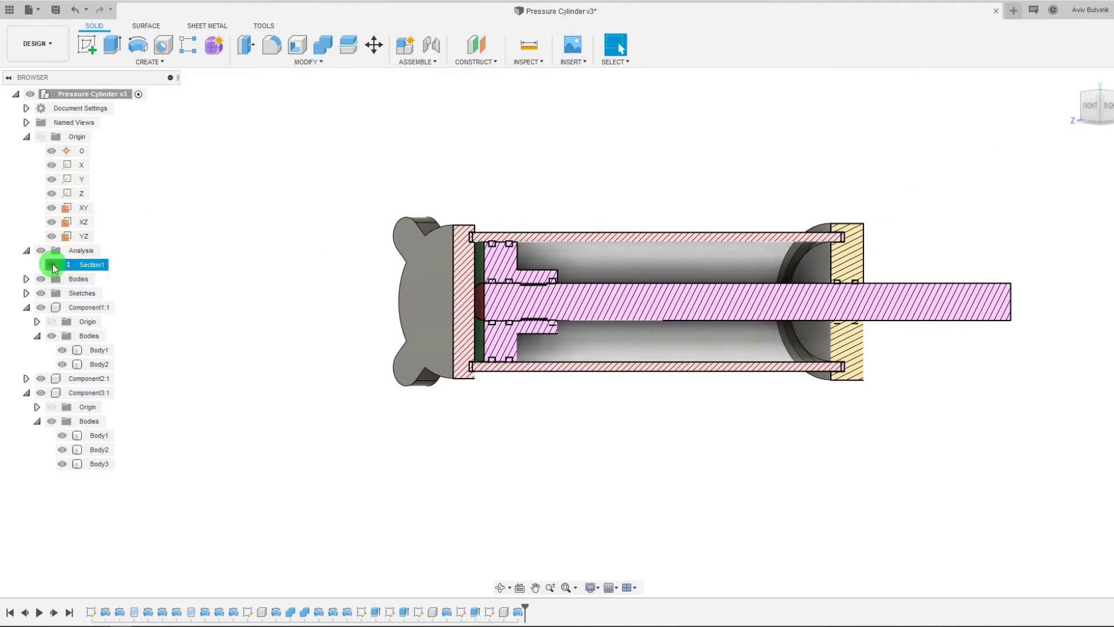
Step: Hide Section1 and select the rod-end gland's flat outer face, viewed head-on
click(54, 267)
click(907, 259)
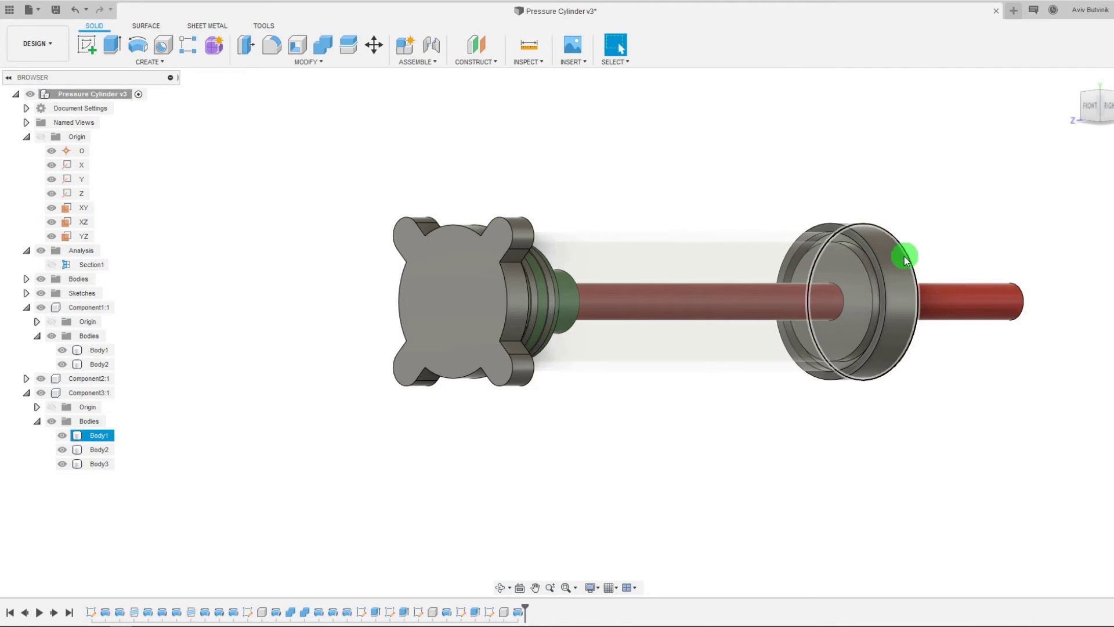
key(Escape)
click(1108, 108)
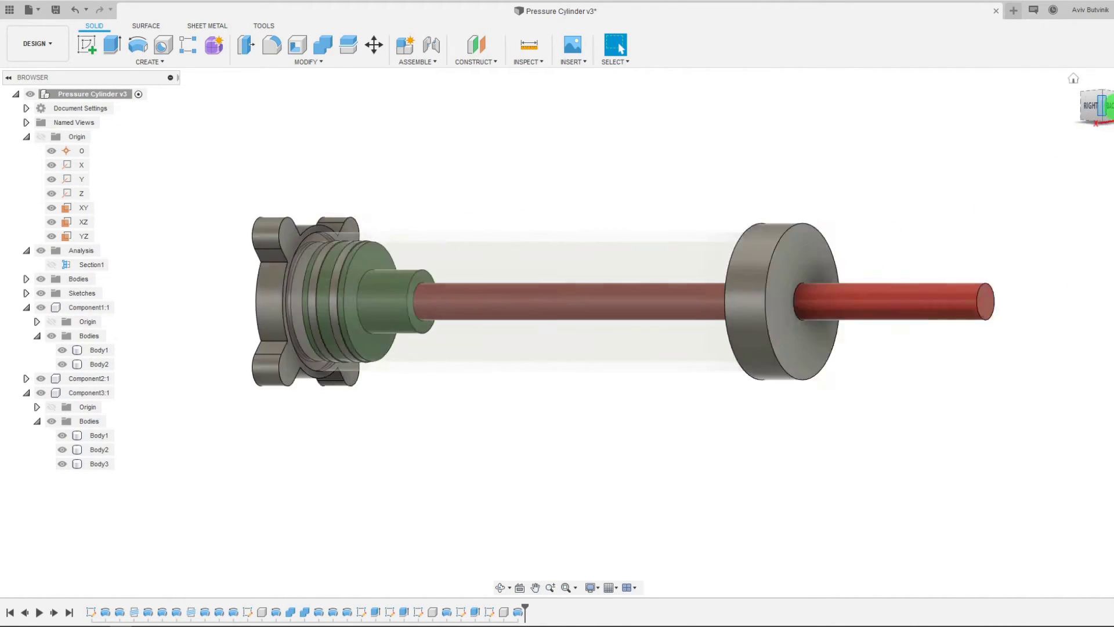
click(692, 257)
click(692, 257)
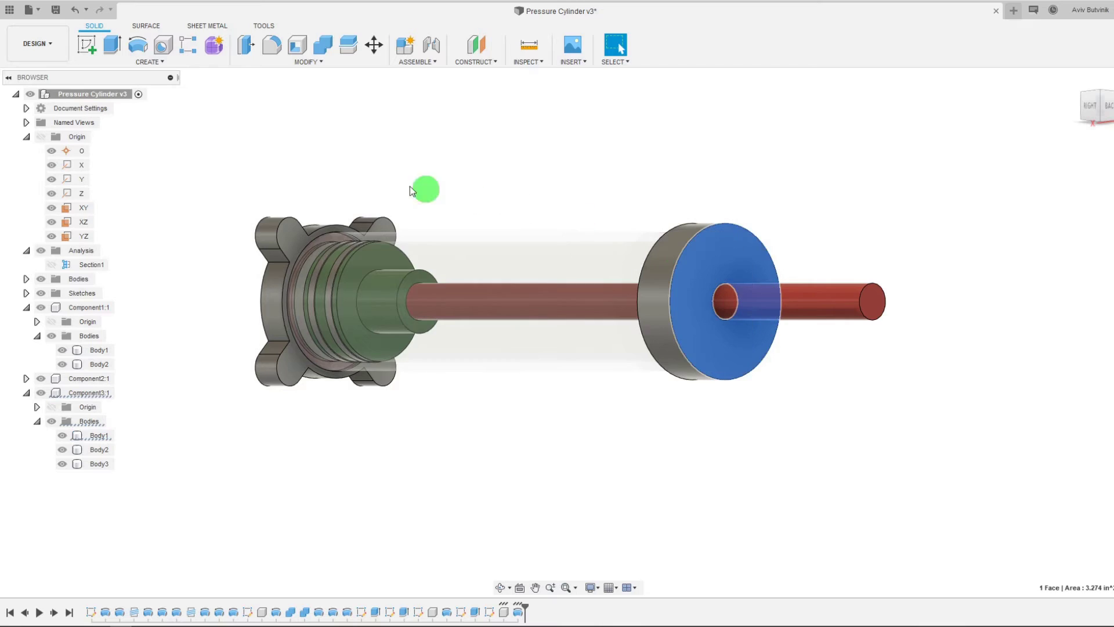
click(1083, 107)
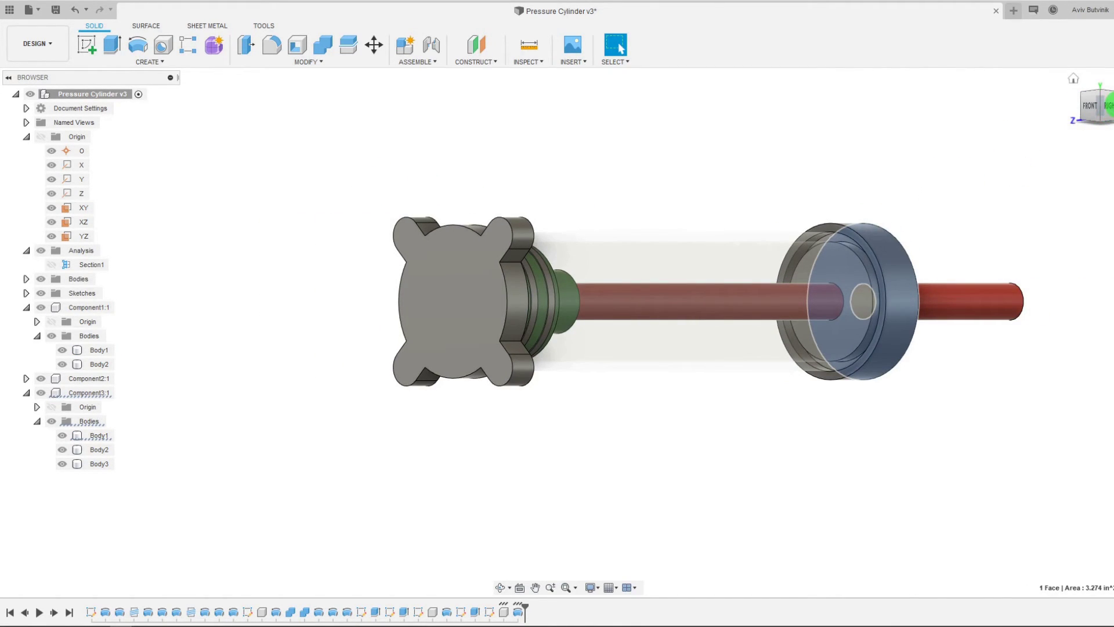
Step: Start a sketch on the gland's outer face and pick the opposite cap's lobed outline to project
click(86, 44)
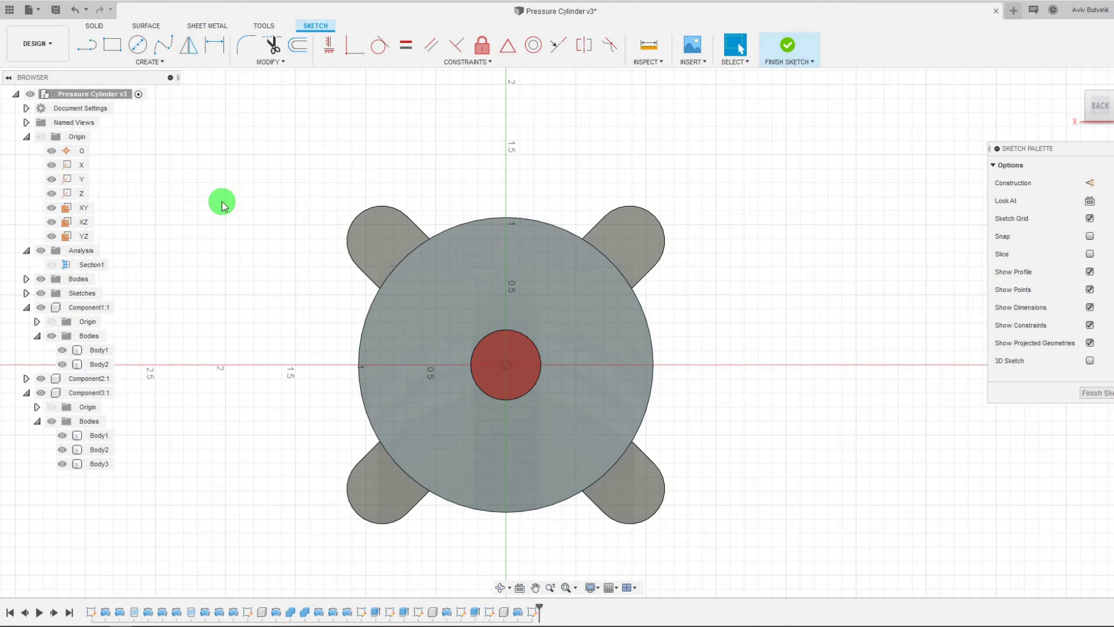
key(p)
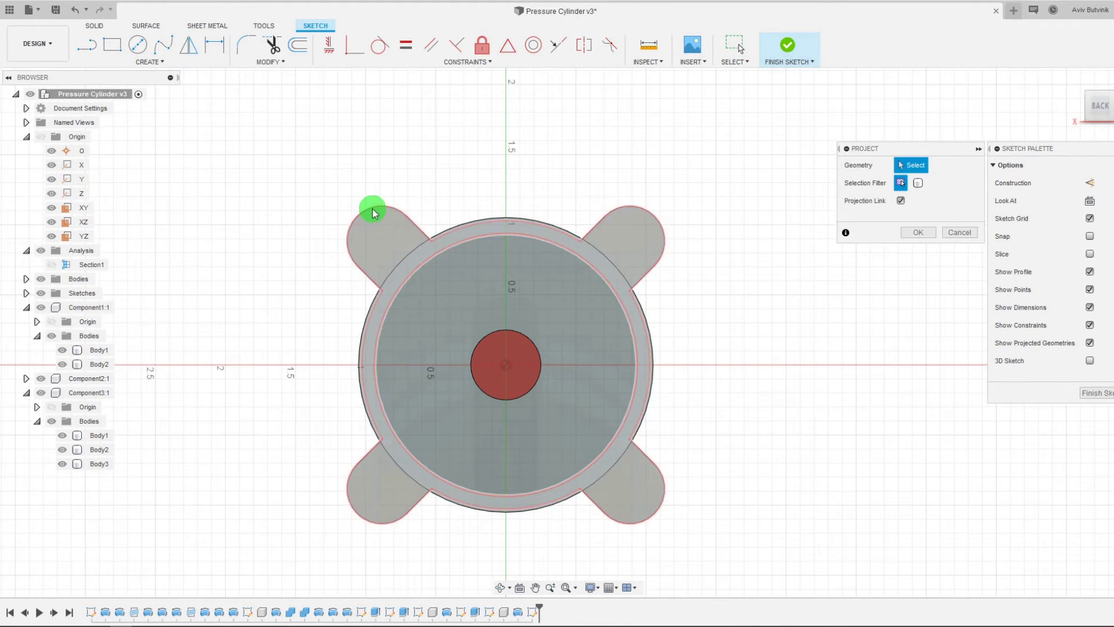
click(384, 208)
click(366, 273)
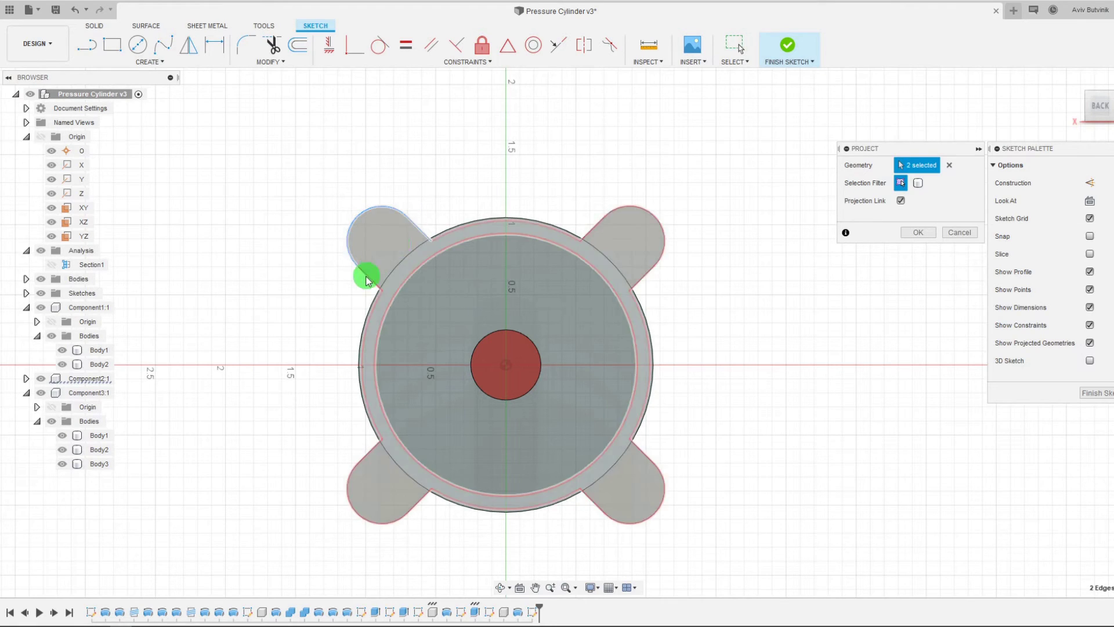
click(369, 280)
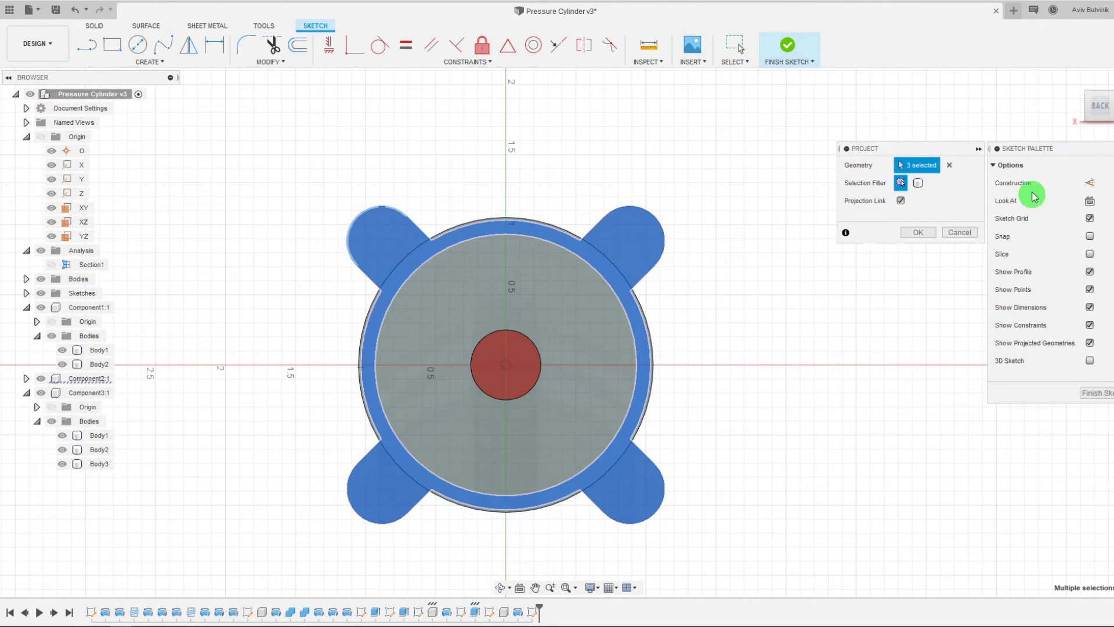
Step: Confirm projecting the four-lobe outline into the gland sketch
click(1089, 113)
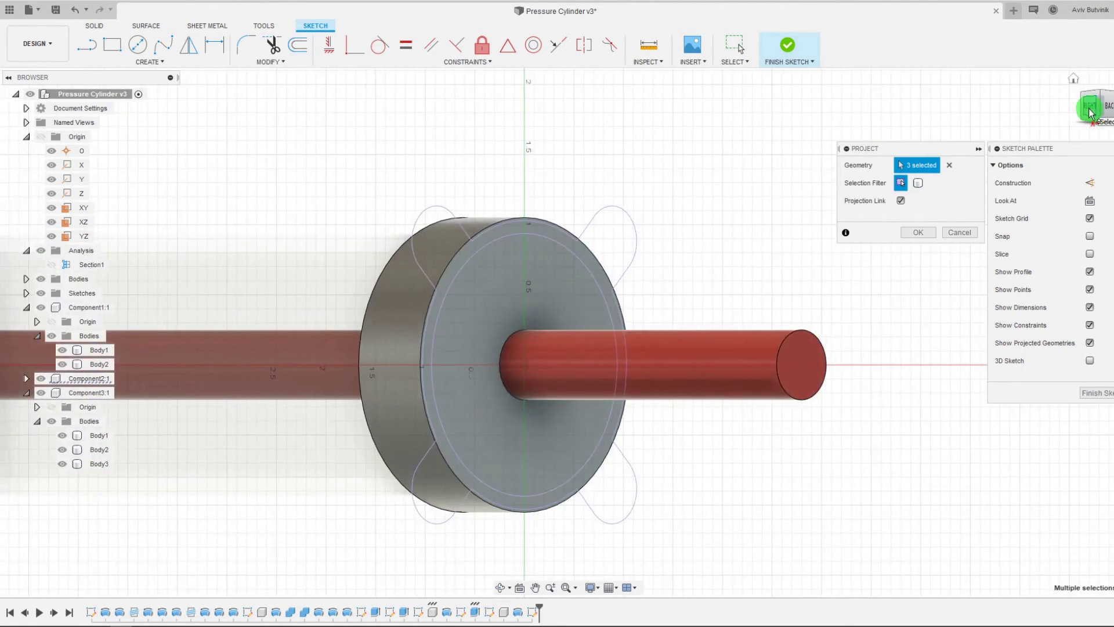
scroll(750, 300, up, 2)
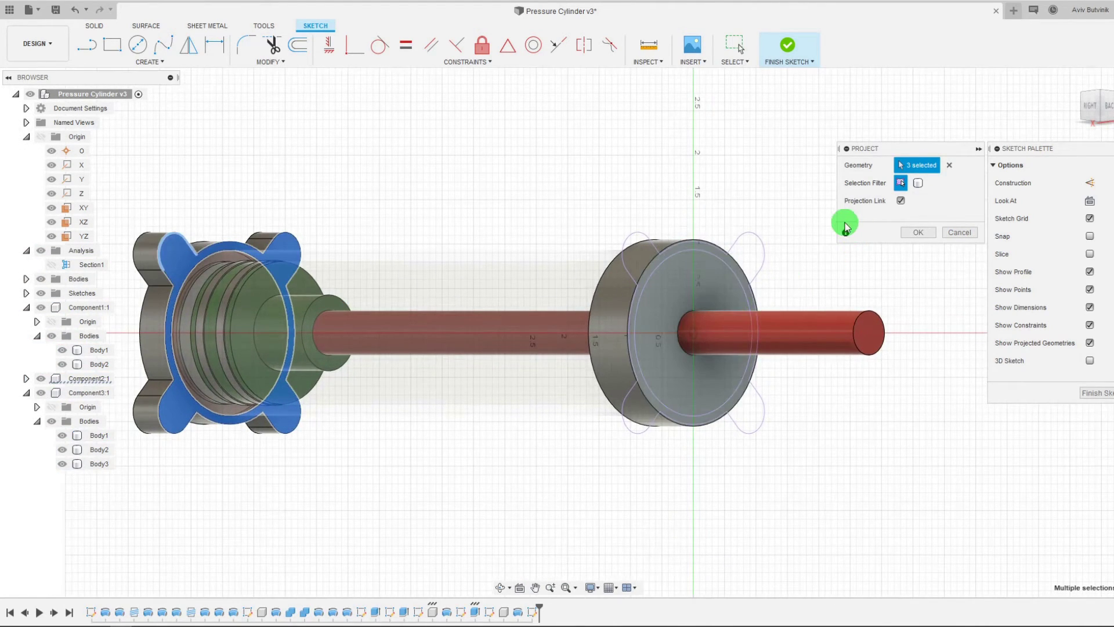
click(911, 232)
scroll(847, 283, down, 1)
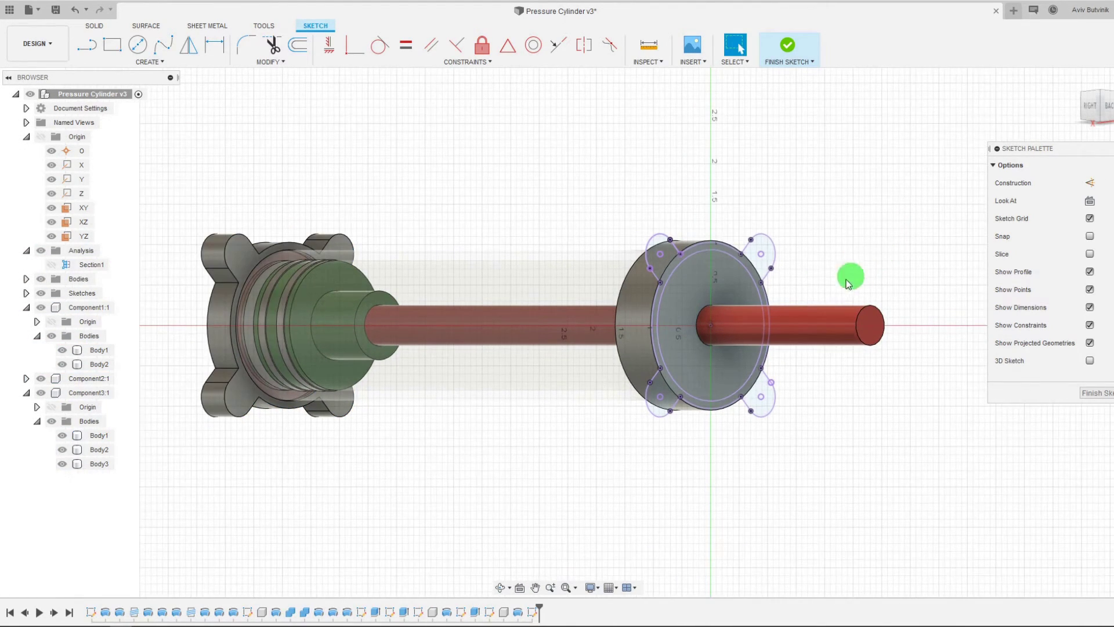
Step: Start an extrusion with the four lobe profiles selected
key(e)
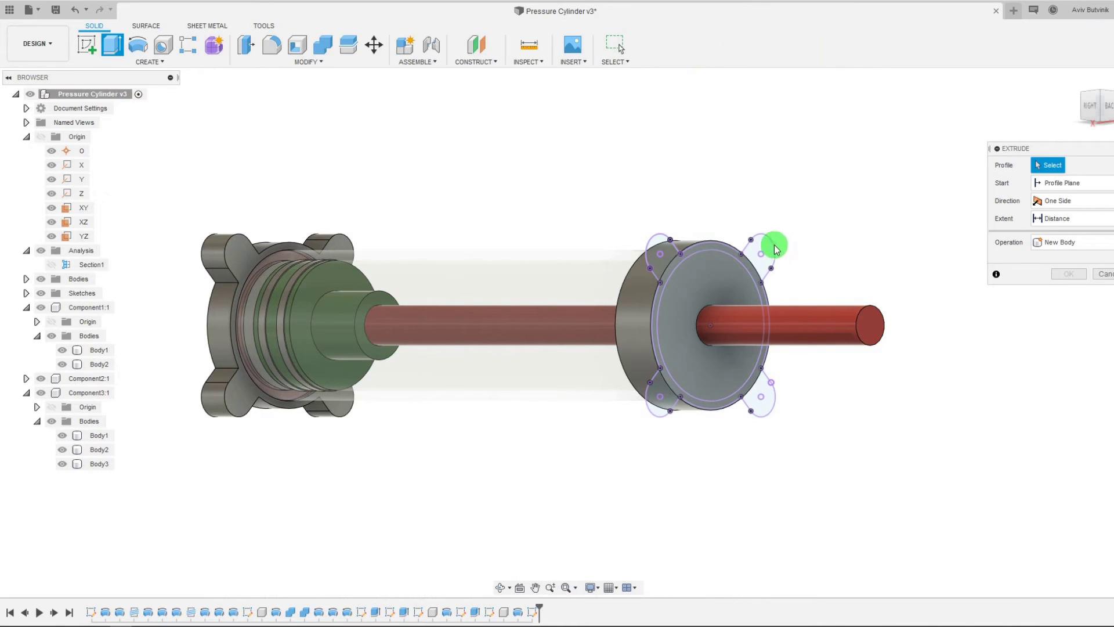
click(768, 248)
click(660, 249)
click(661, 394)
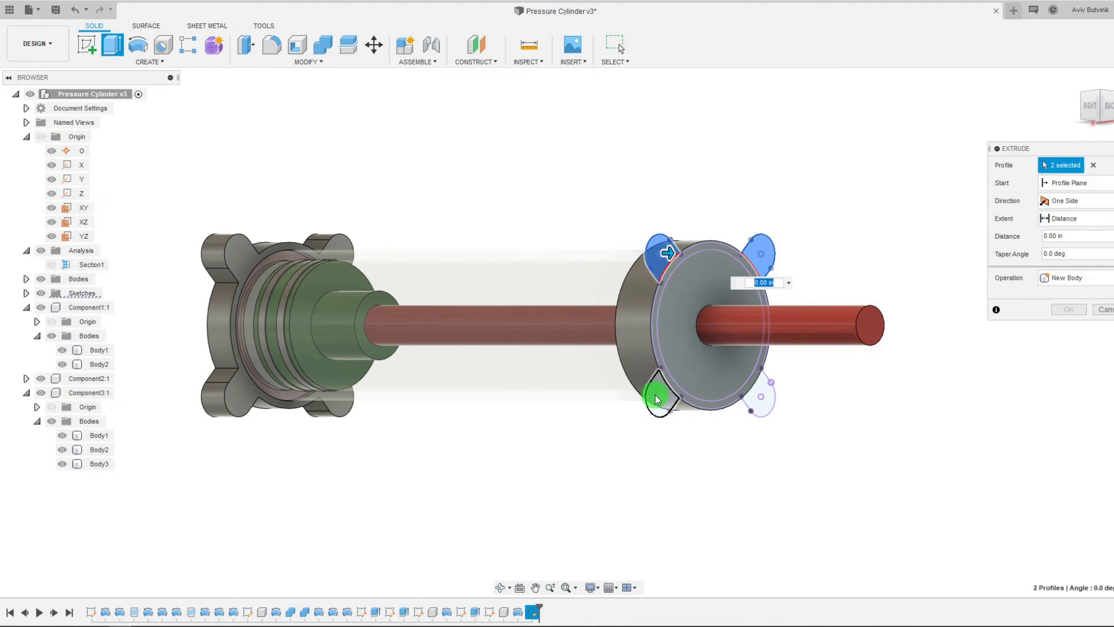
click(752, 398)
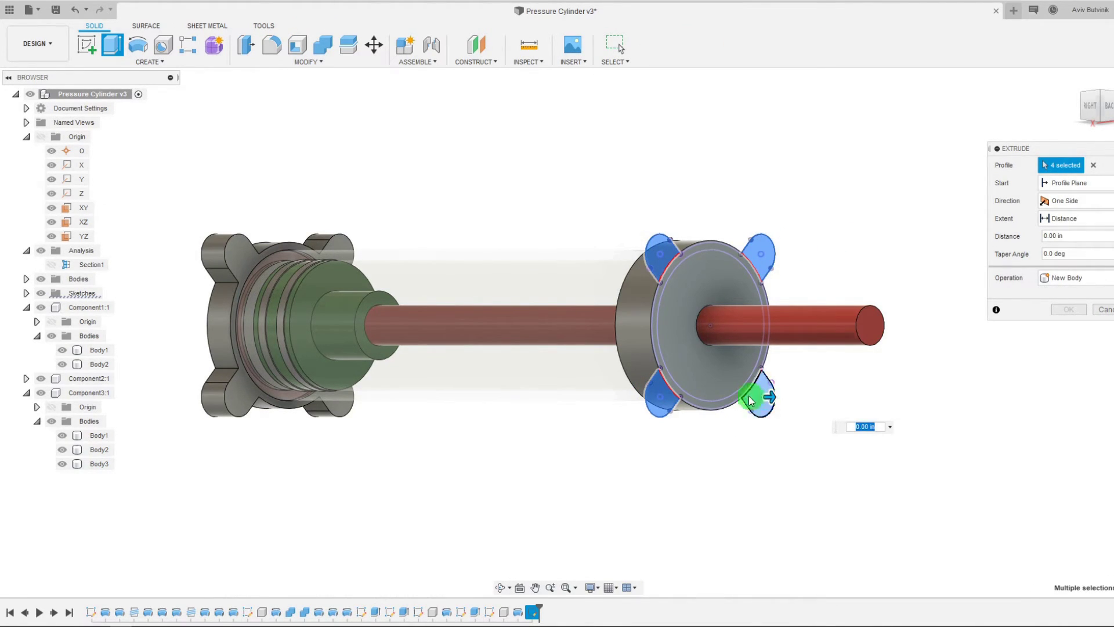
click(682, 354)
scroll(682, 354, up, 1)
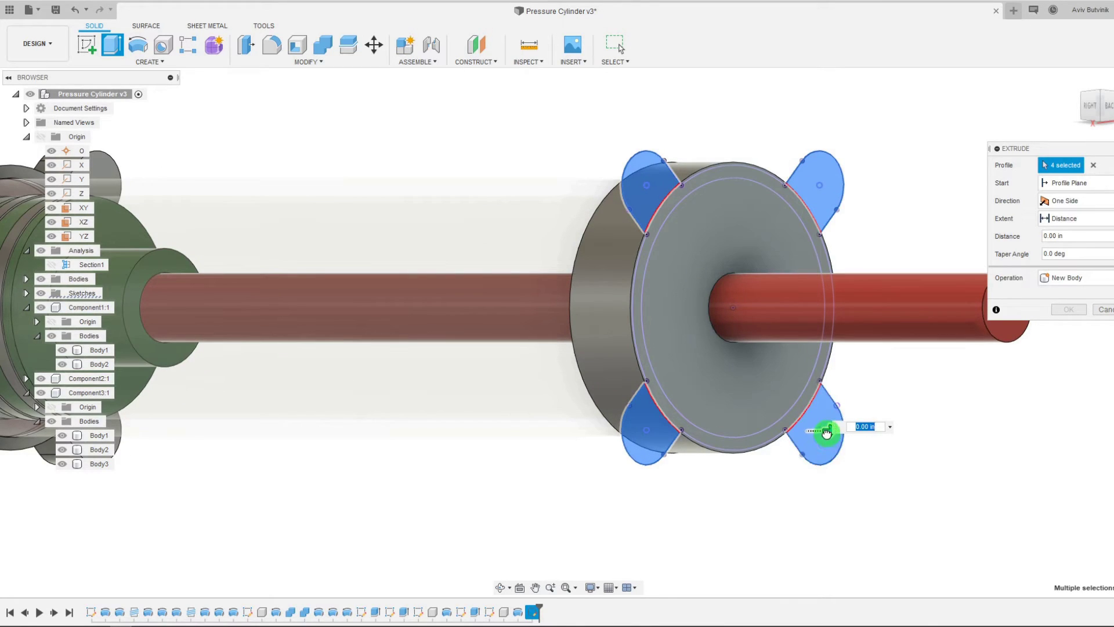
Step: Extrude the lobes To Object up to the gland's far face, joined to the gland
drag(828, 505, 745, 431)
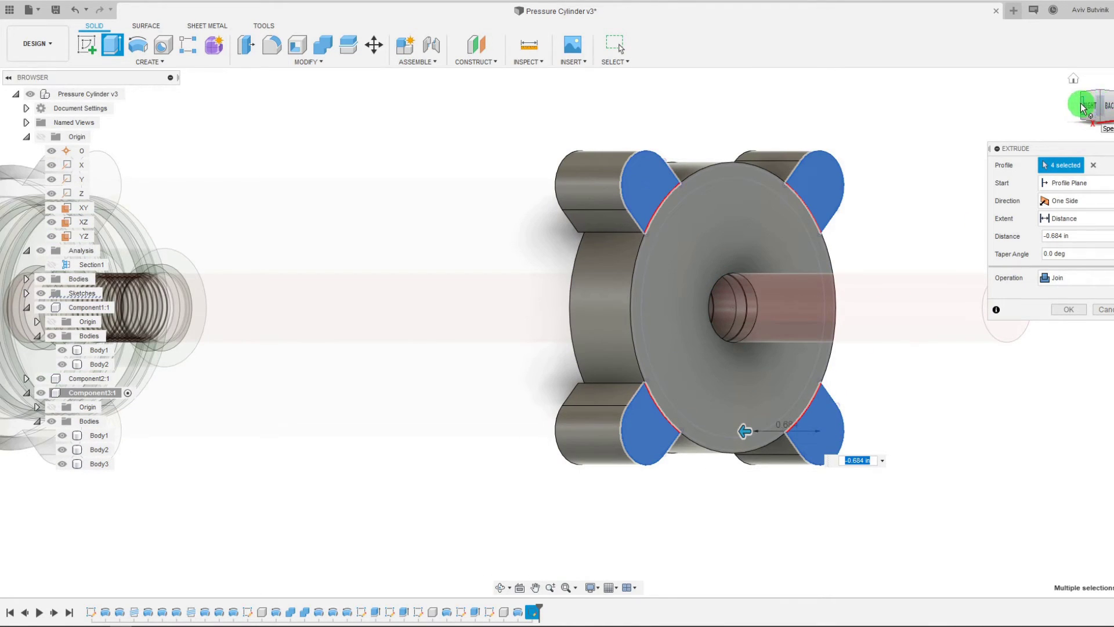
click(1082, 107)
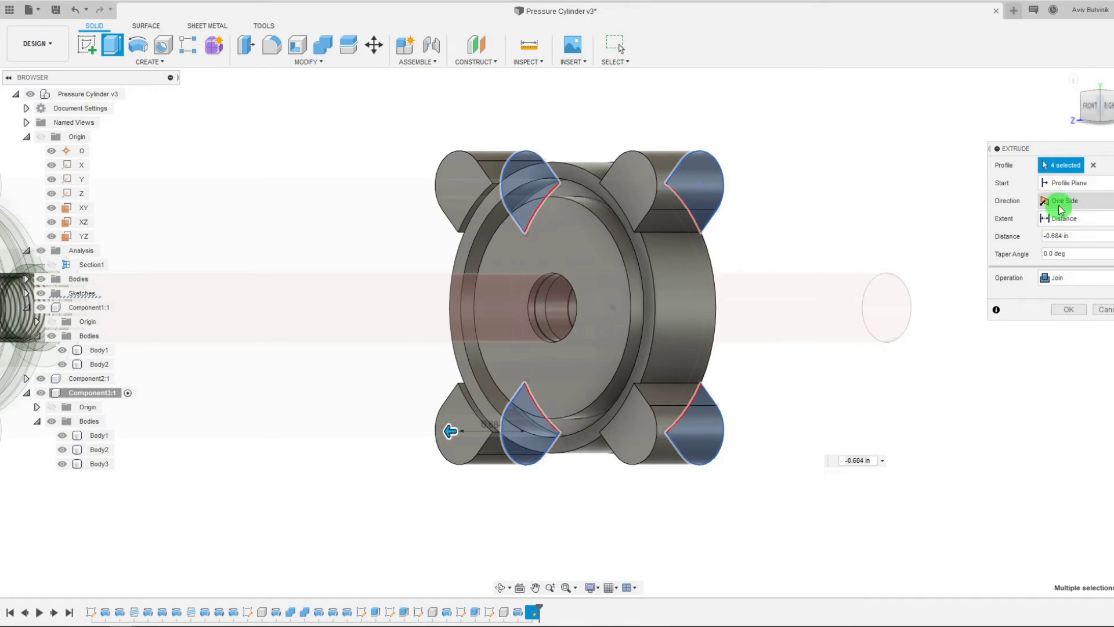
click(1062, 218)
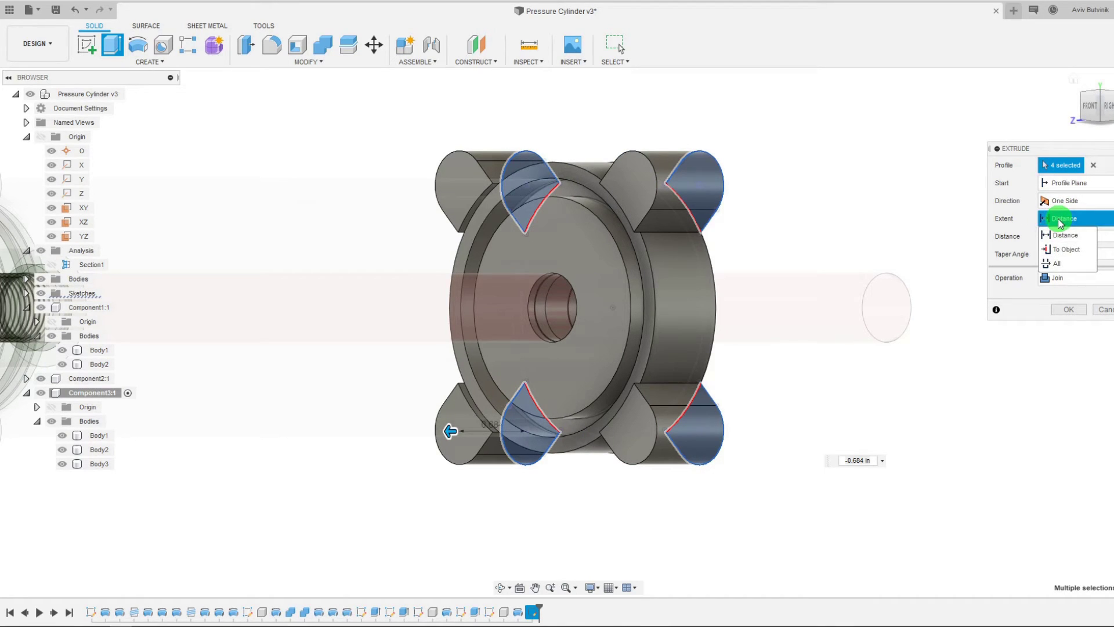
click(1062, 251)
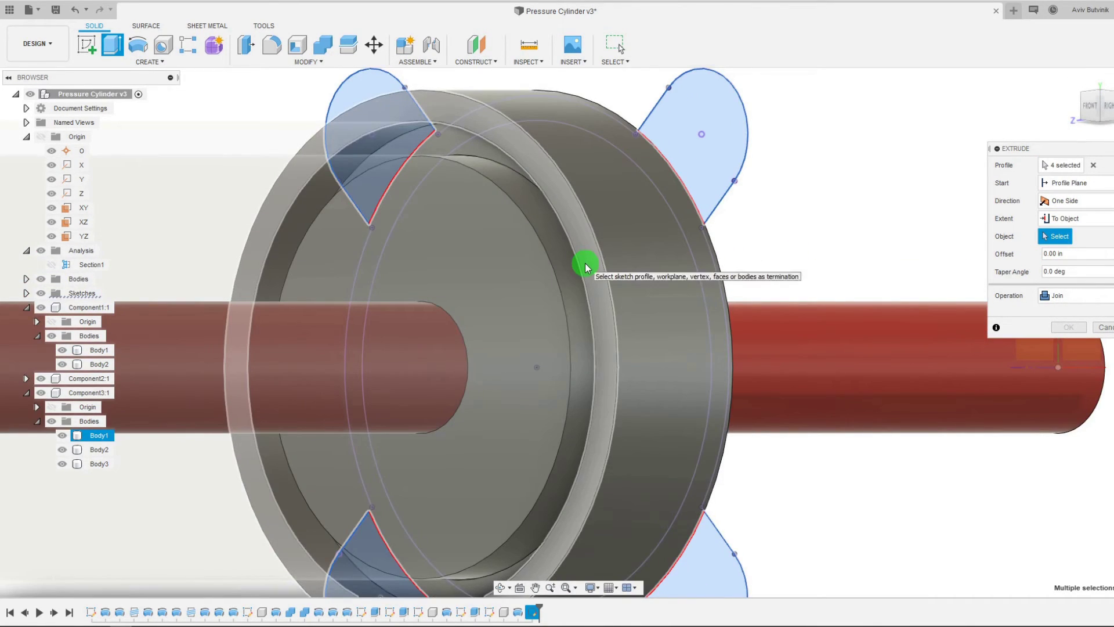
click(585, 267)
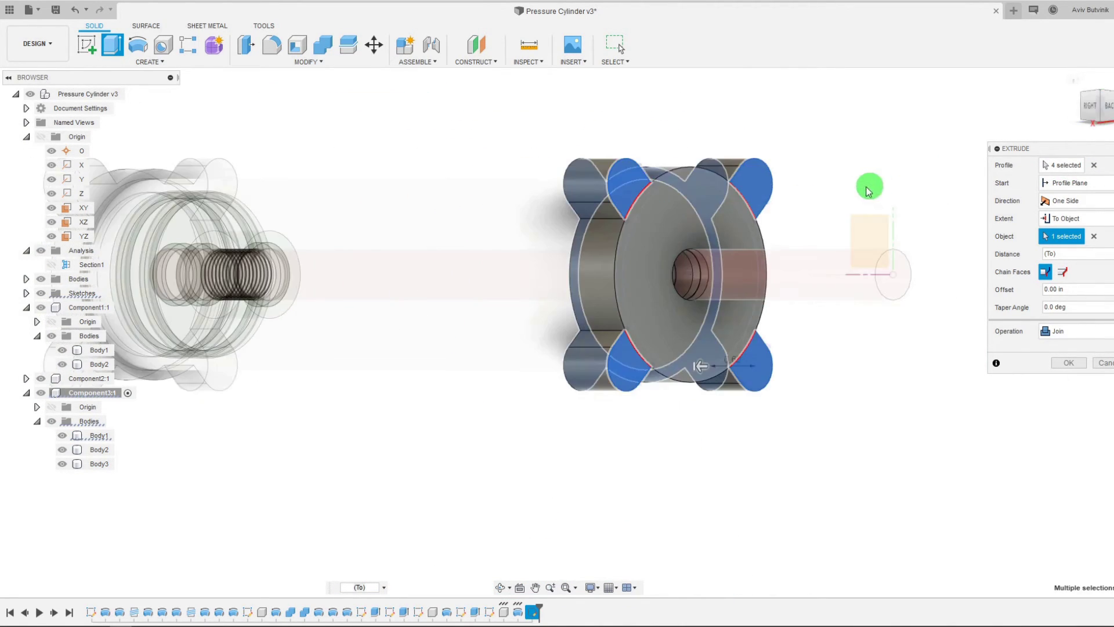
click(1069, 363)
scroll(760, 169, up, 3)
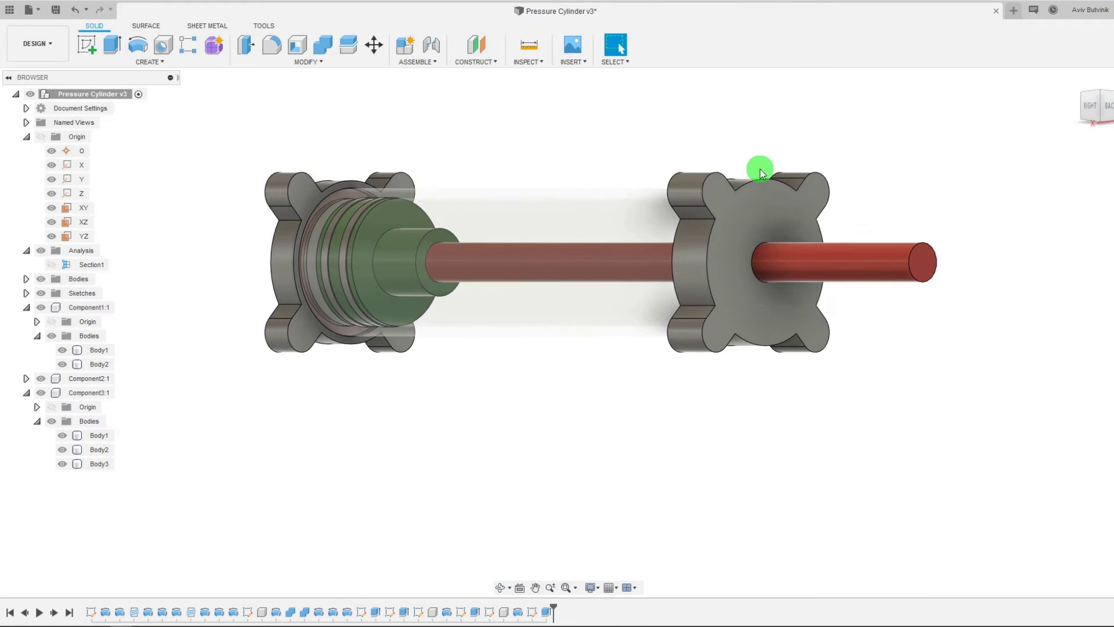
Step: Check both lobed ends from right, back and angled views, then save version v4
click(1088, 103)
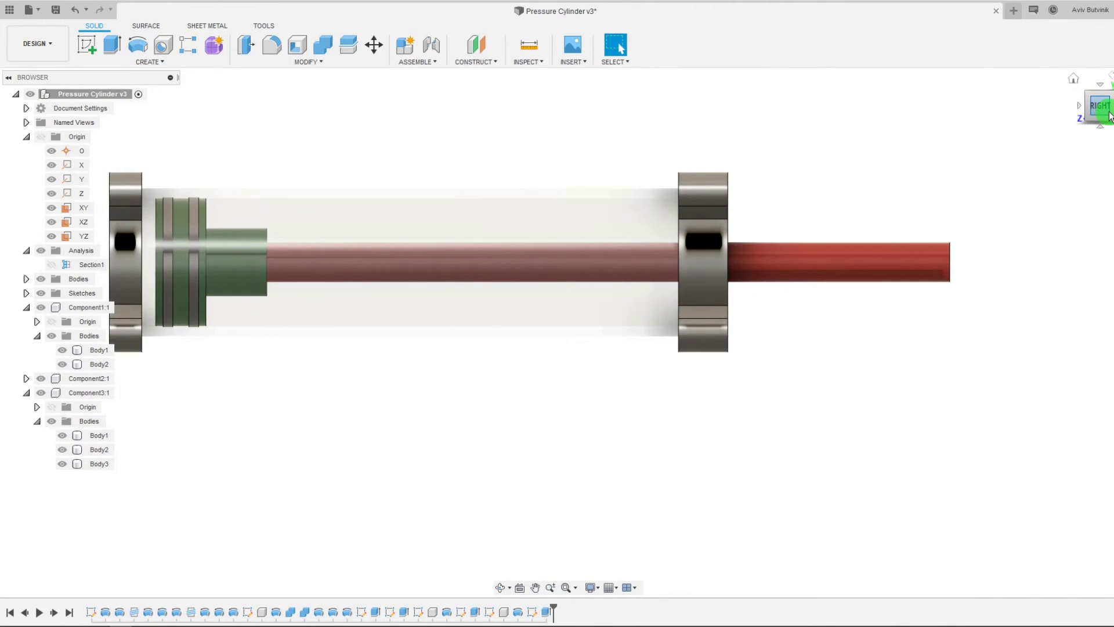
click(1109, 115)
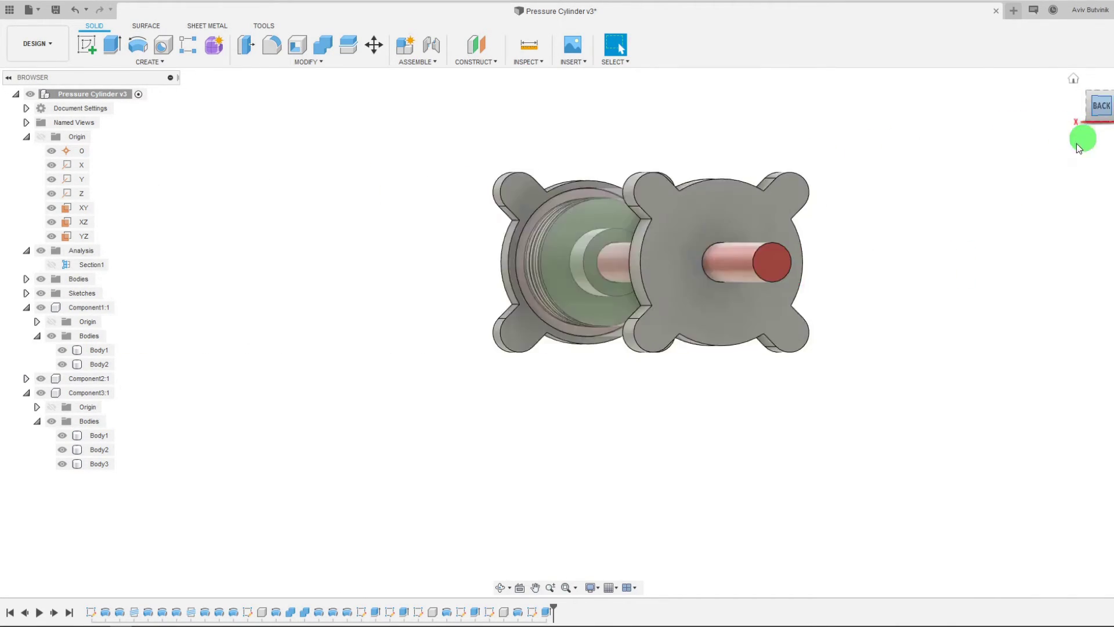
click(1089, 107)
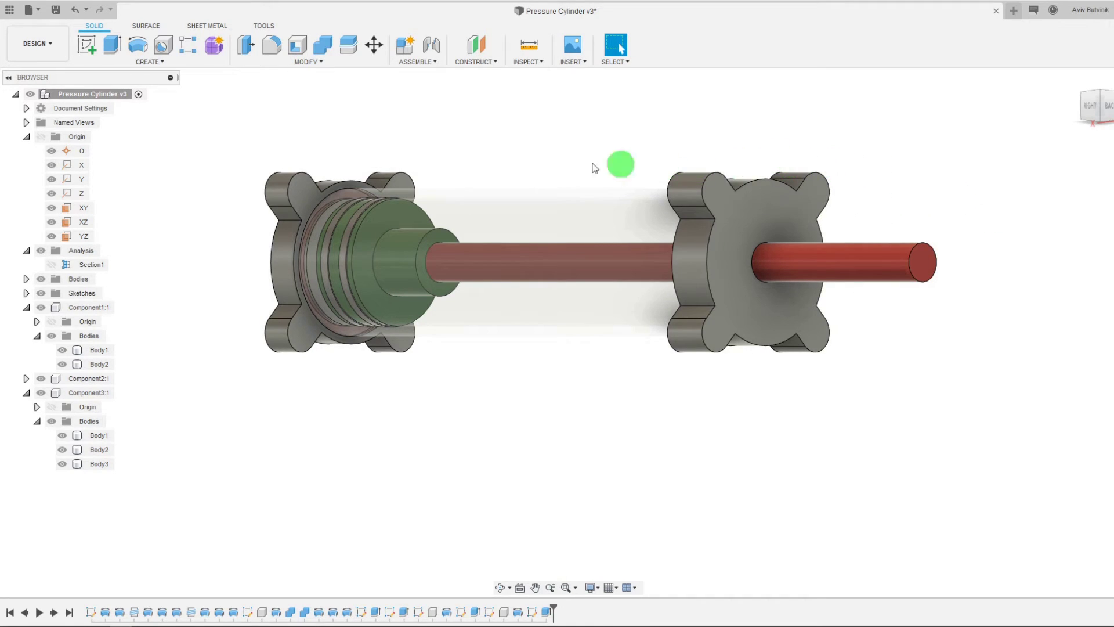
click(59, 21)
click(542, 301)
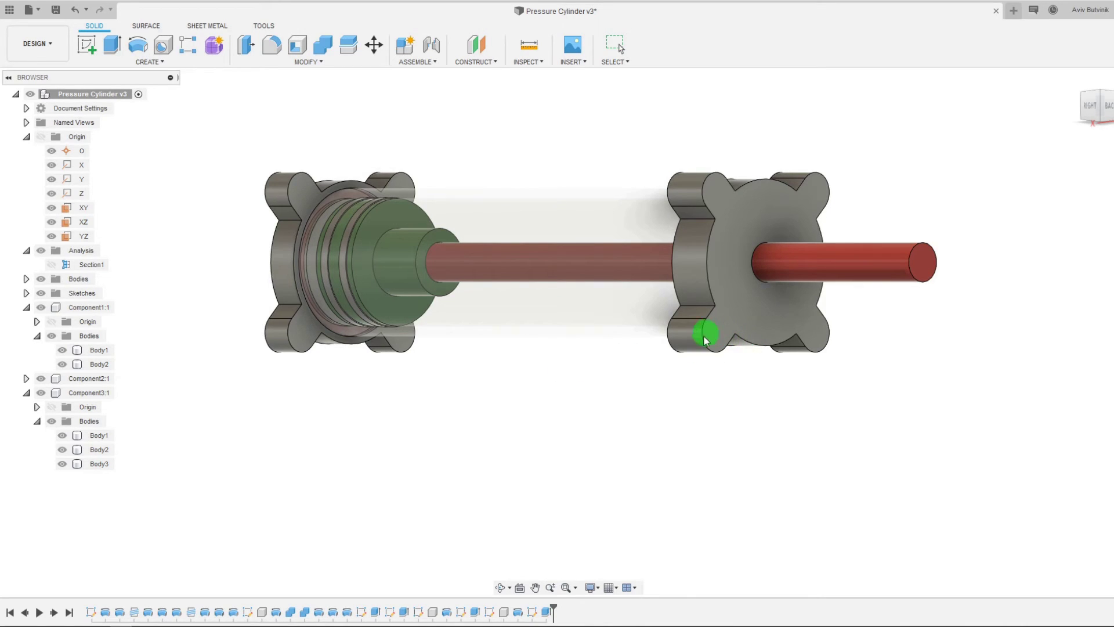
Step: Select the outer face of the rod-end gland
click(729, 324)
scroll(720, 334, up, 2)
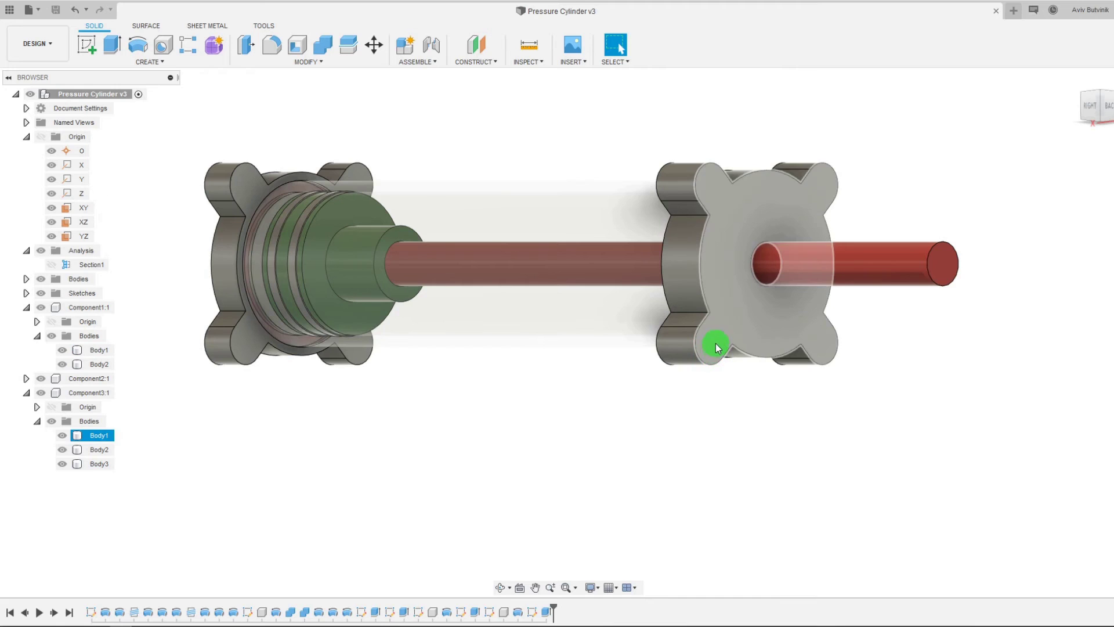
click(718, 347)
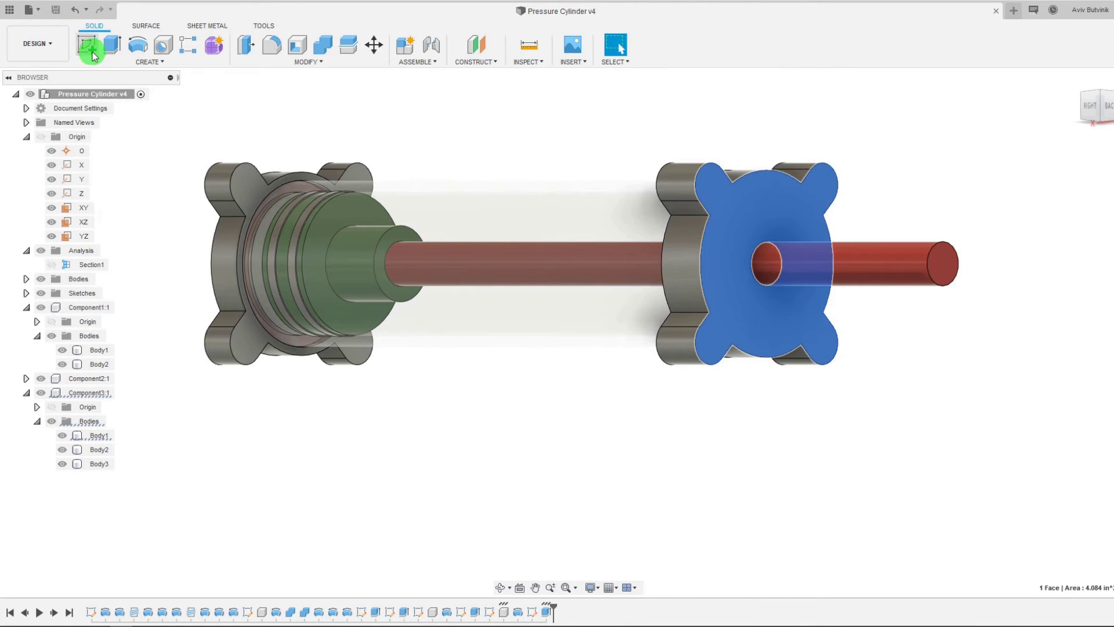
Step: Start a new sketch on the rod-end gland's outer face
click(86, 45)
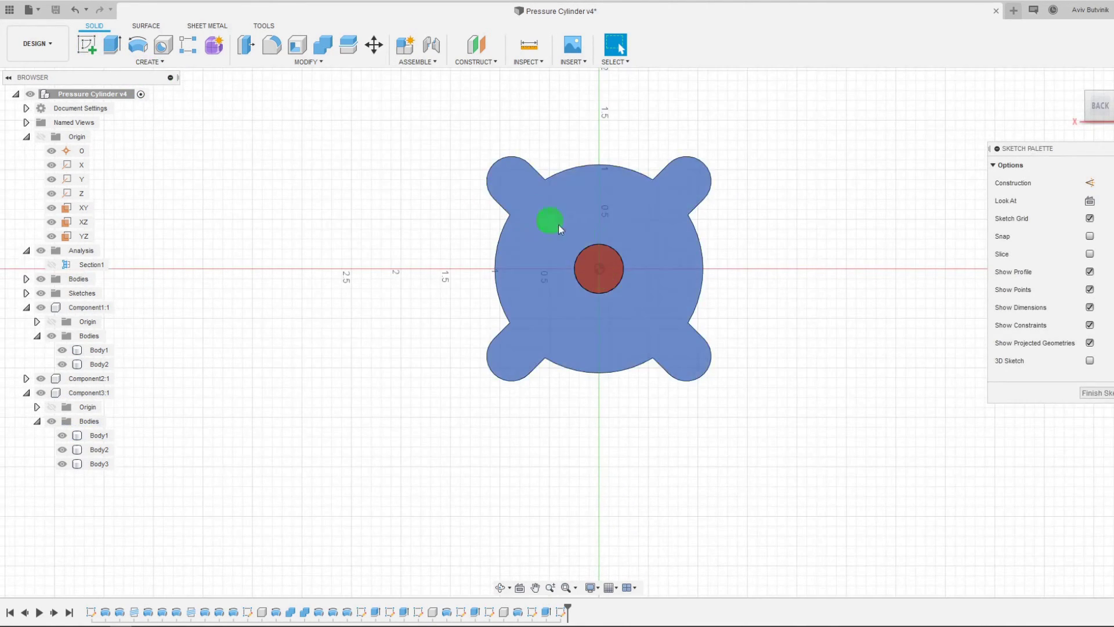
click(156, 62)
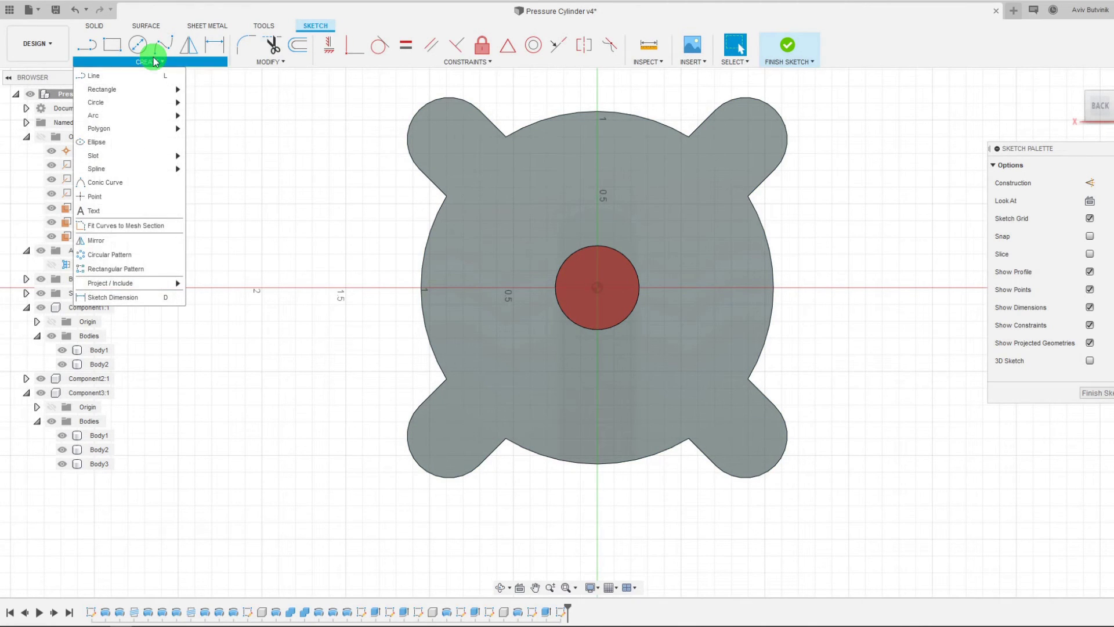
click(155, 62)
click(153, 74)
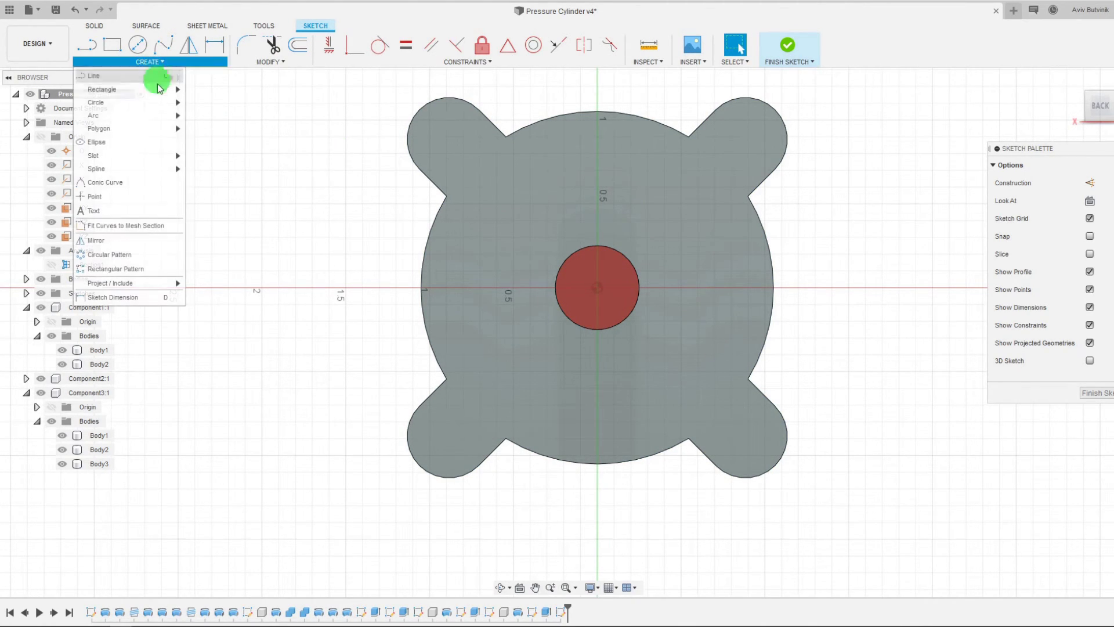
Step: Project the gland face's lobed outline into the sketch as construction geometry, then pick Circle
mouse_move(124, 283)
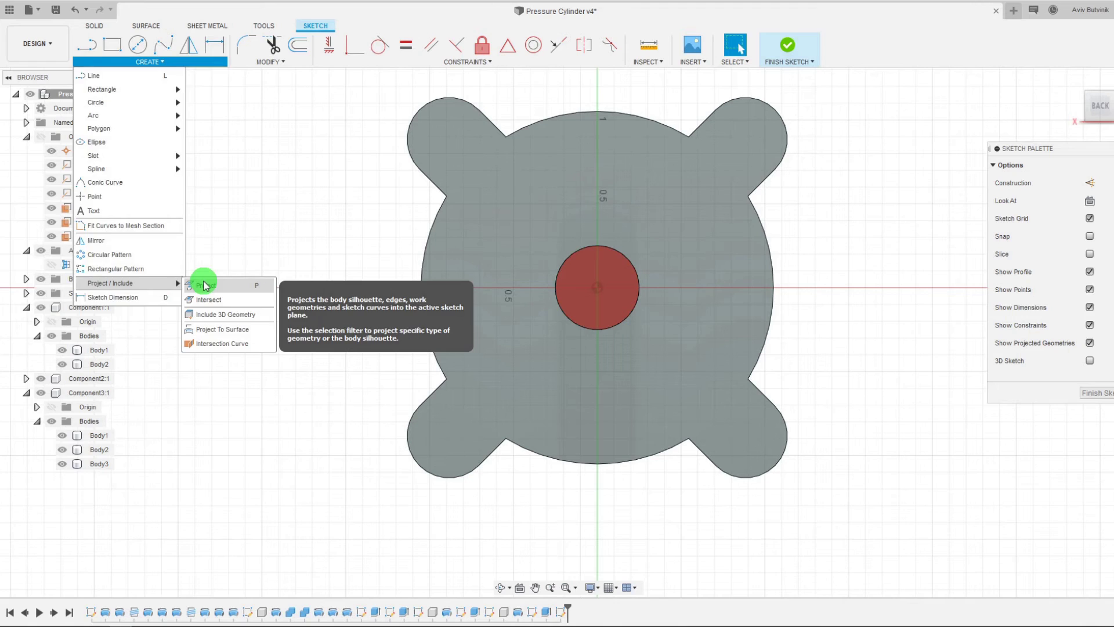
click(204, 284)
click(411, 128)
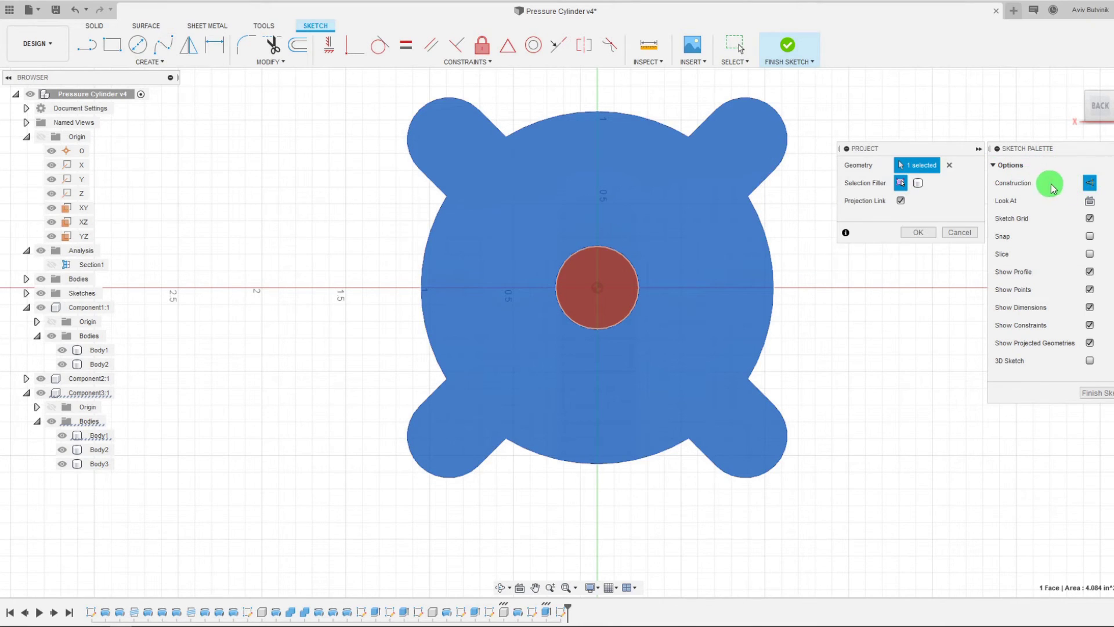
click(1090, 184)
click(918, 232)
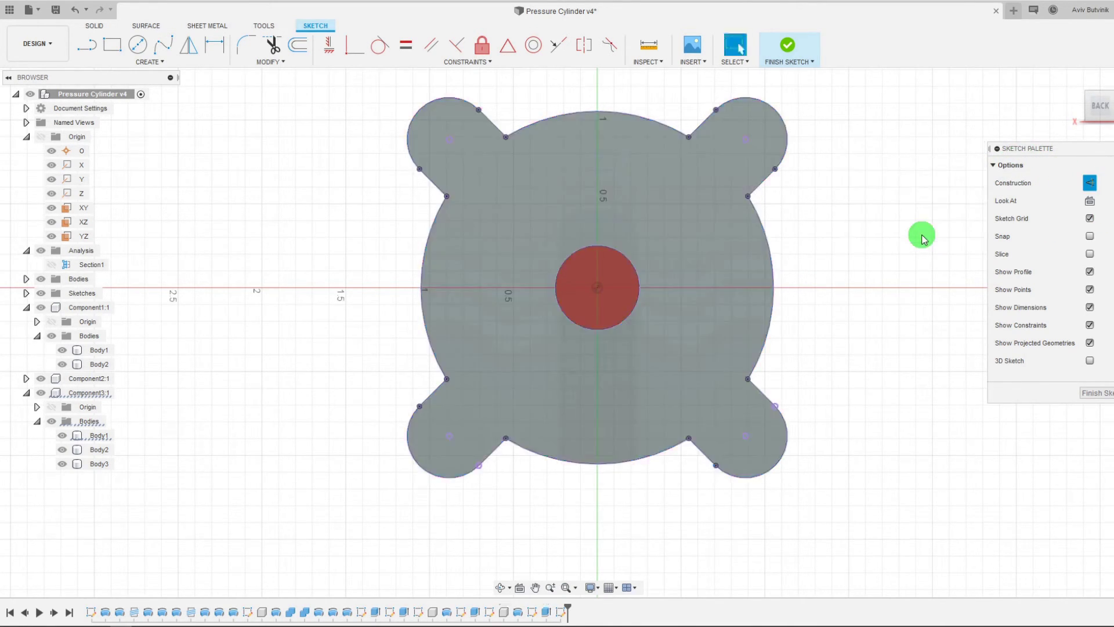
scroll(818, 219, up, 1)
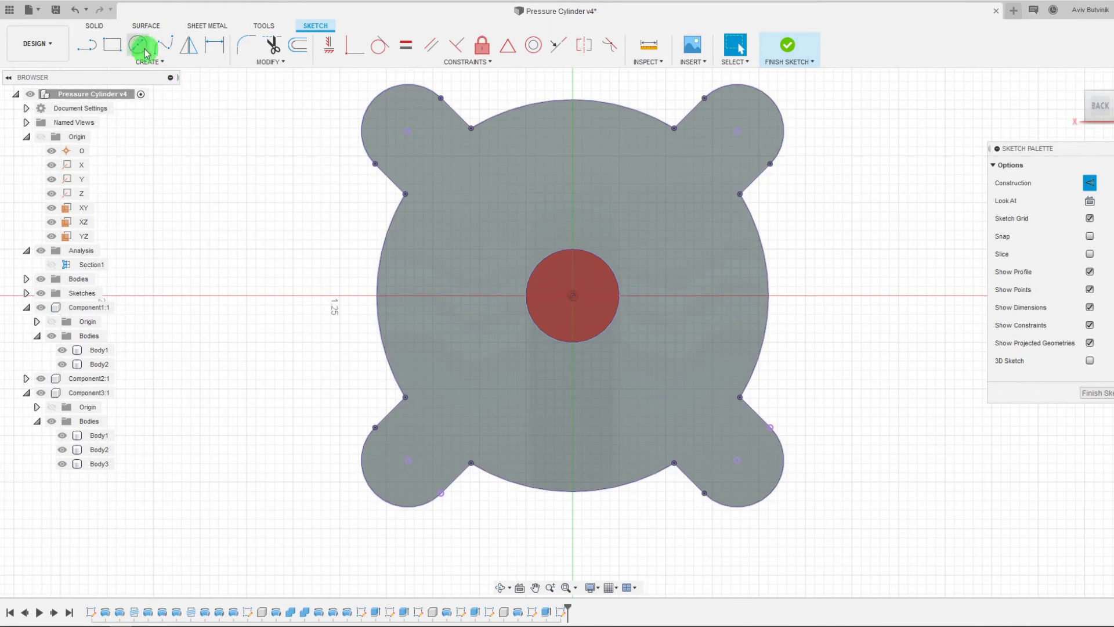
click(138, 44)
scroll(772, 103, up, 2)
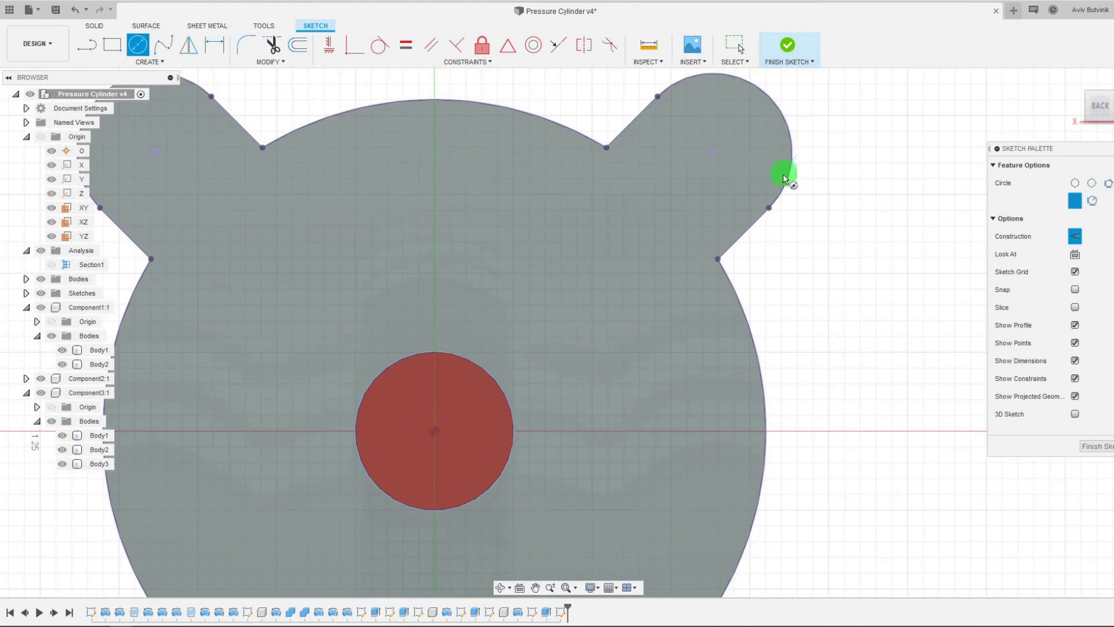
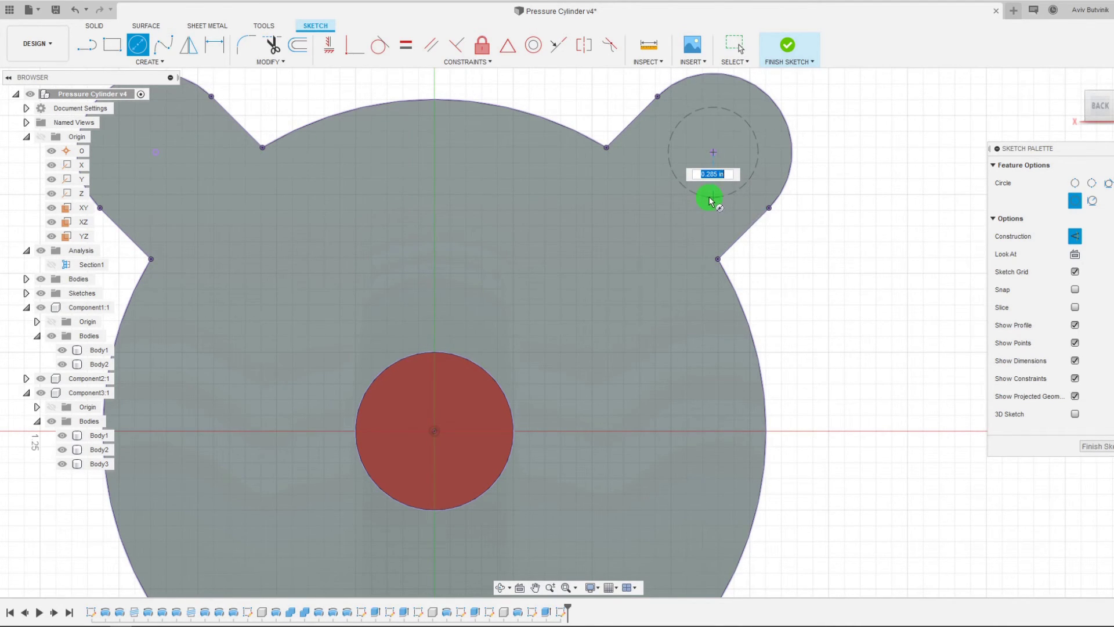
Step: Enter a 5 in circle diameter, then undo the oversized circle
text(5)
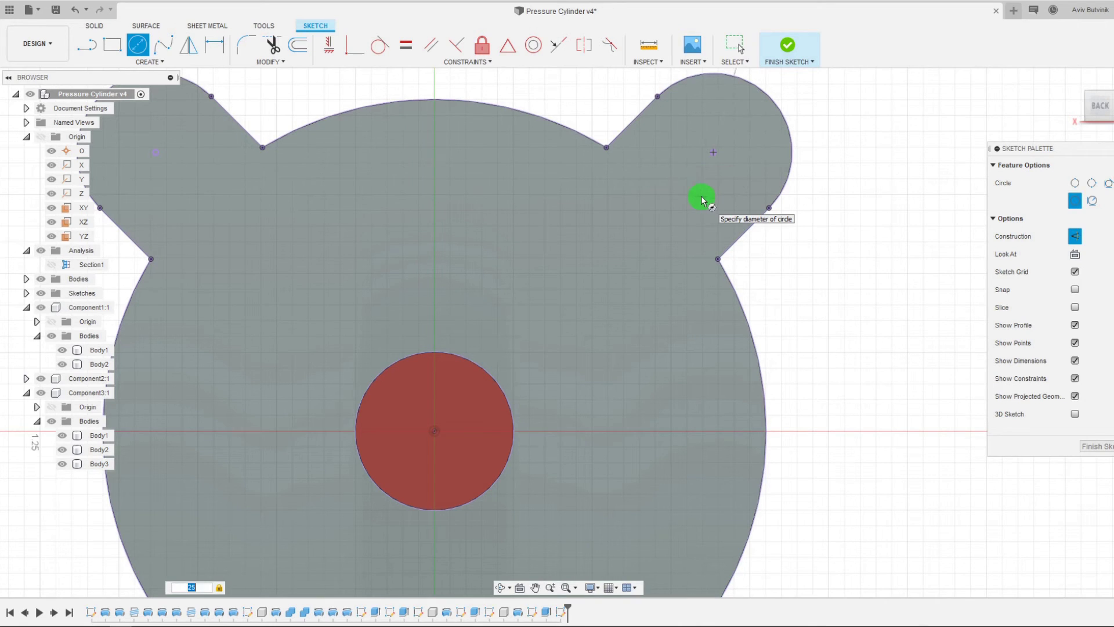
key(Return)
key(Escape)
scroll(774, 129, down, 2)
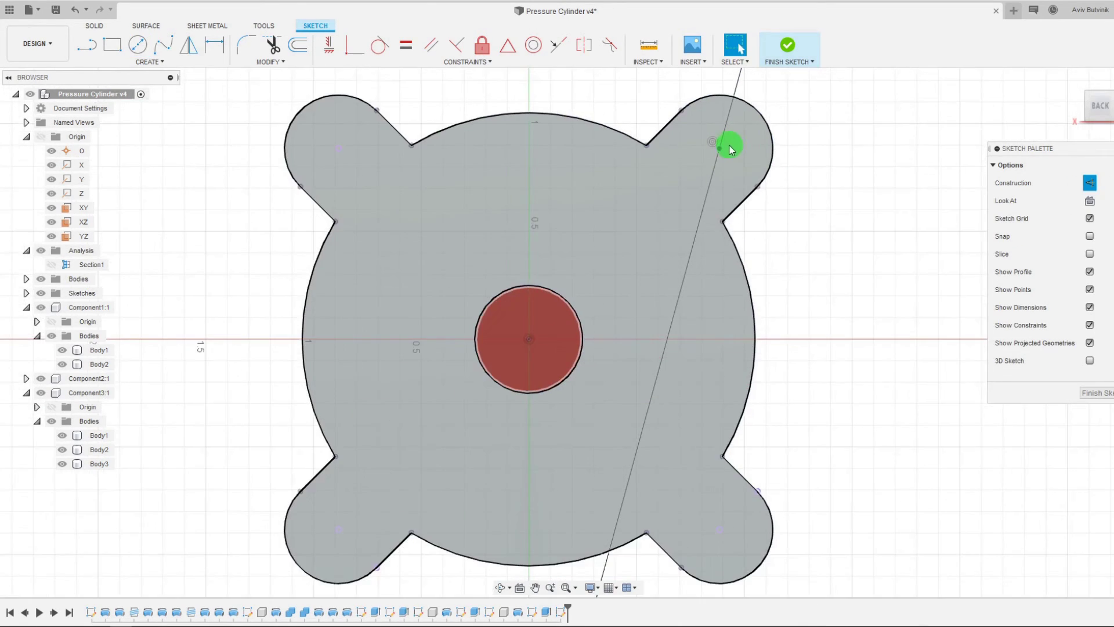
scroll(729, 144, up, 3)
key(ctrl+z)
Step: Draw a circle on the top-right lug and make it normal, non-construction geometry
click(140, 45)
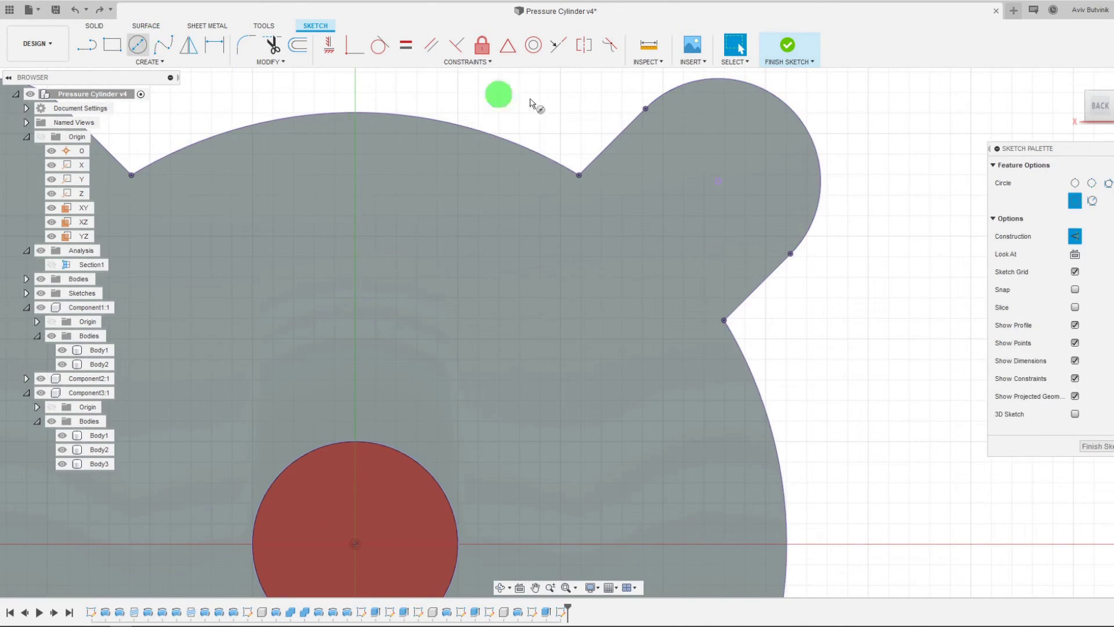
click(719, 181)
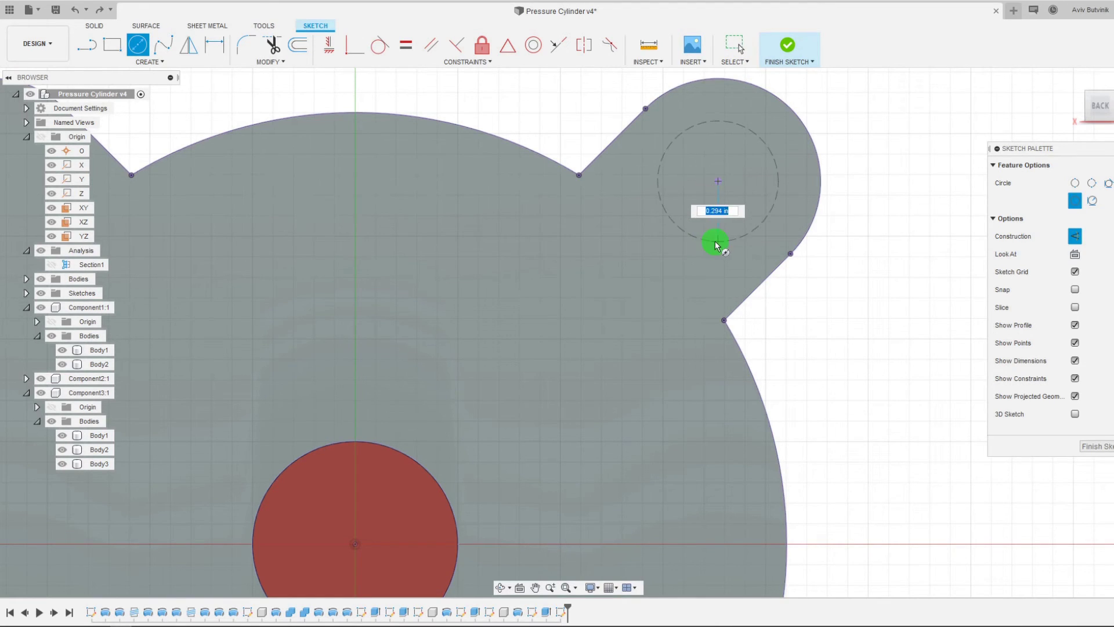
click(715, 241)
key(Escape)
click(659, 196)
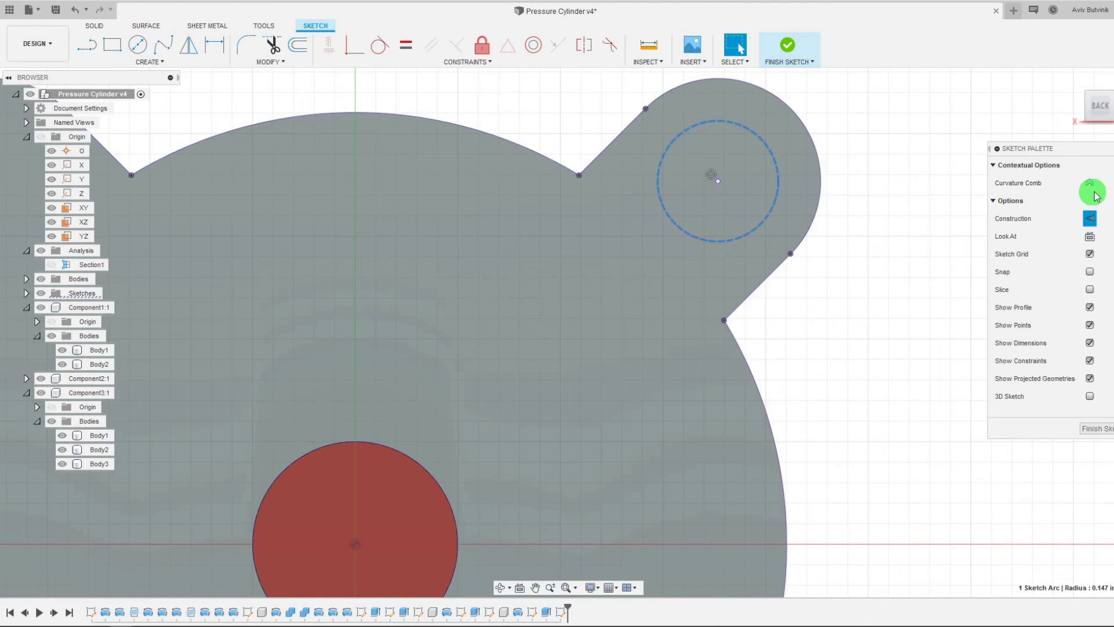
click(1090, 219)
scroll(853, 253, down, 3)
key(Escape)
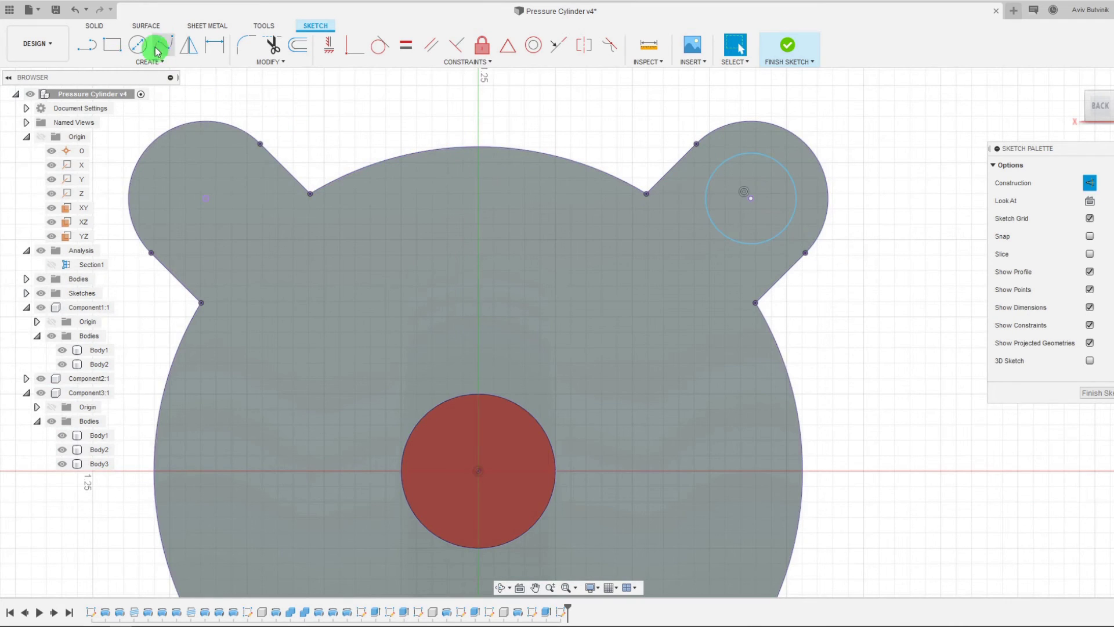
Step: Dimension the top-right lug circle to a 0.25 in diameter
click(211, 47)
click(688, 183)
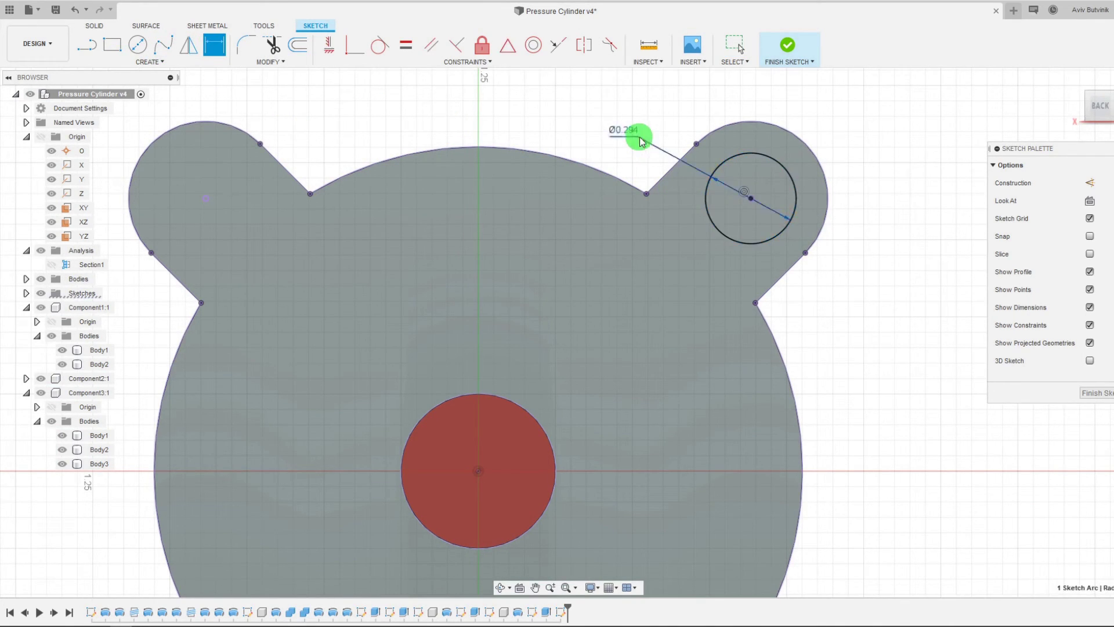
click(639, 137)
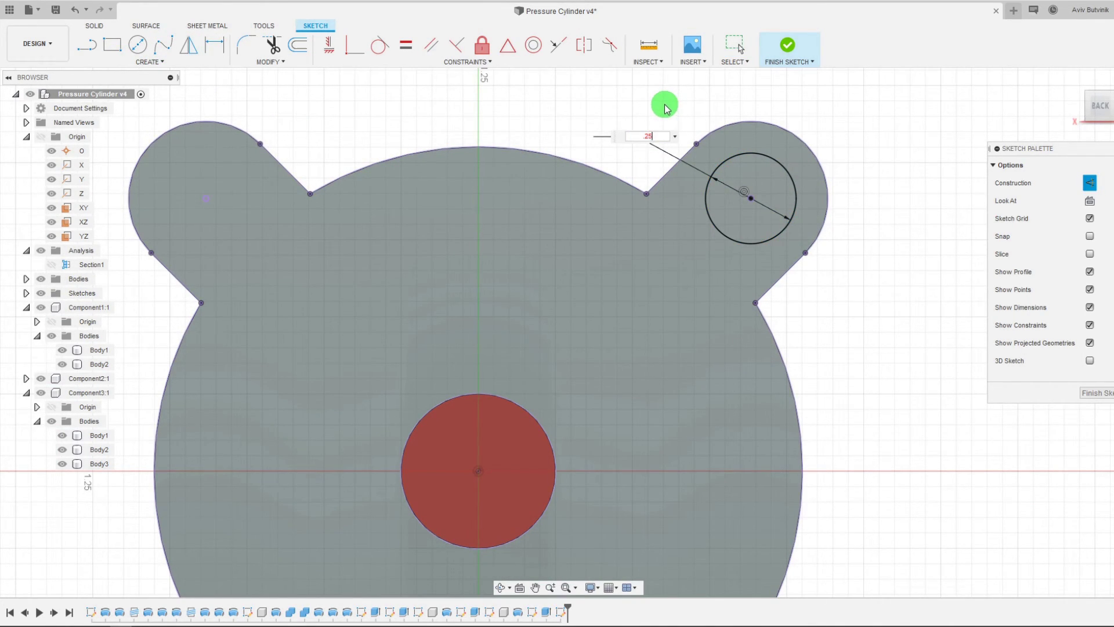
key(Return)
scroll(782, 177, down, 2)
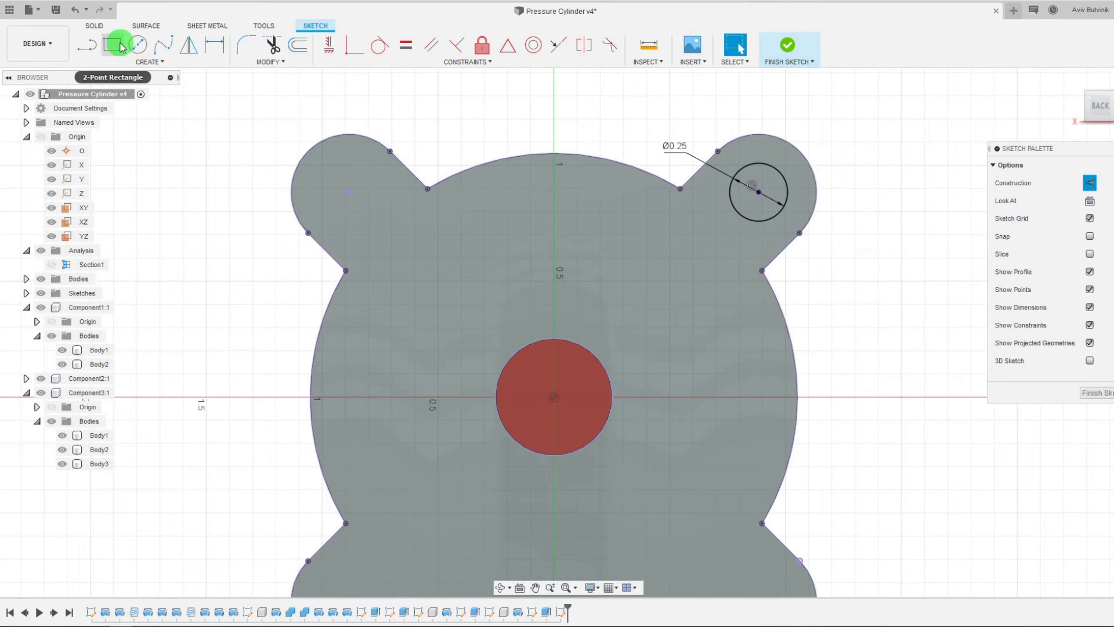
Step: Add a circle on the top-left lug and make it non-construction geometry
click(138, 45)
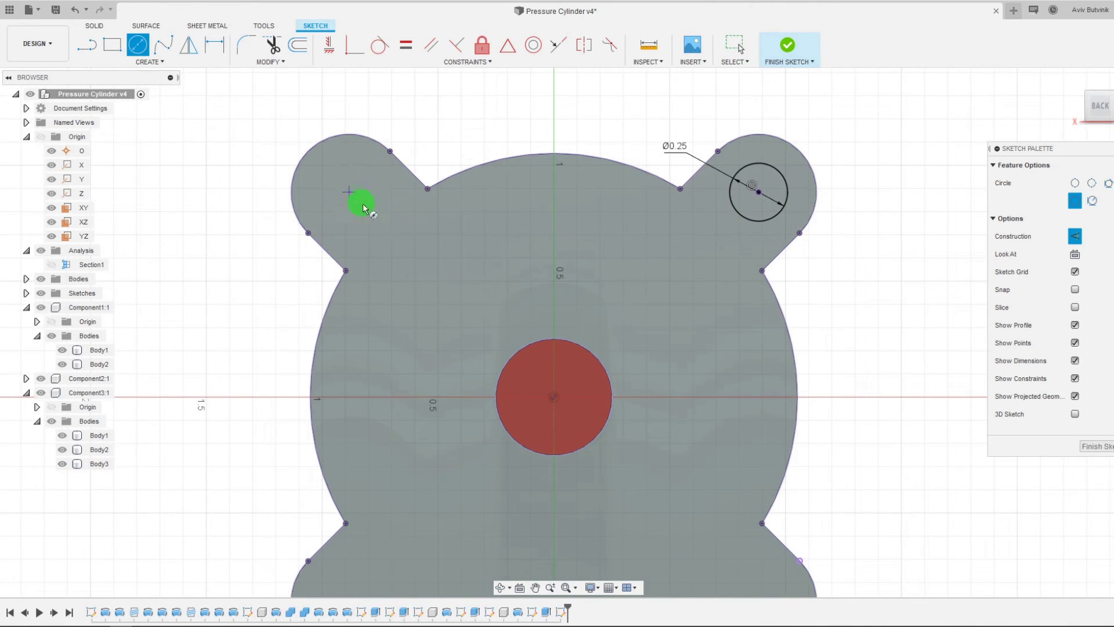
click(372, 224)
key(Escape)
click(380, 190)
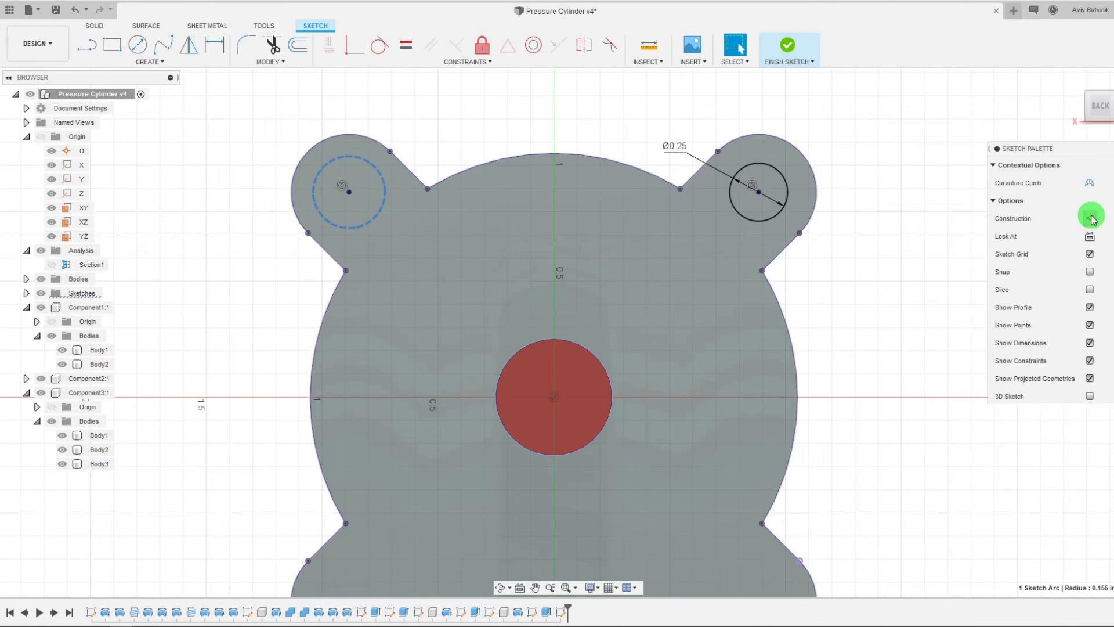
click(1091, 218)
click(909, 232)
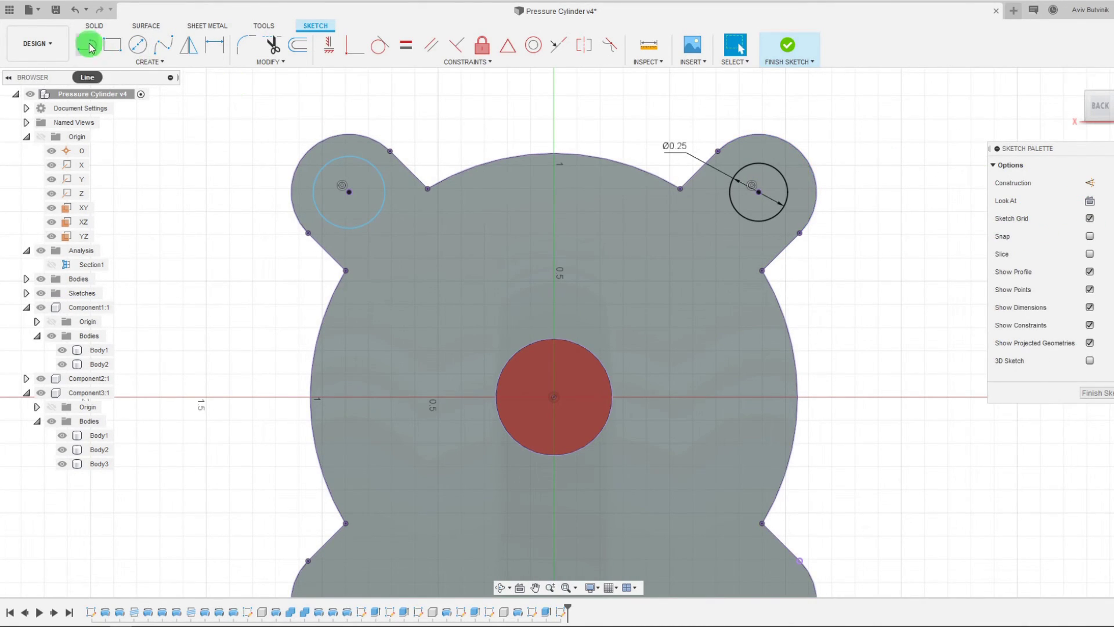
Step: Draw circles on the bottom-right and bottom-left lugs
click(138, 45)
scroll(633, 232, down, 1)
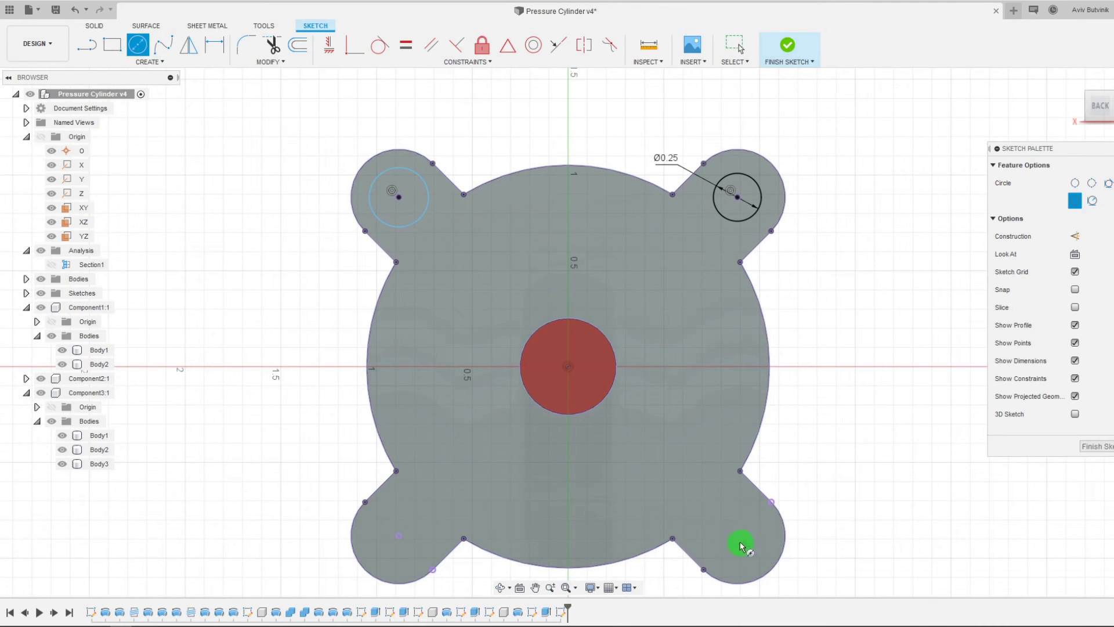
click(719, 551)
click(461, 556)
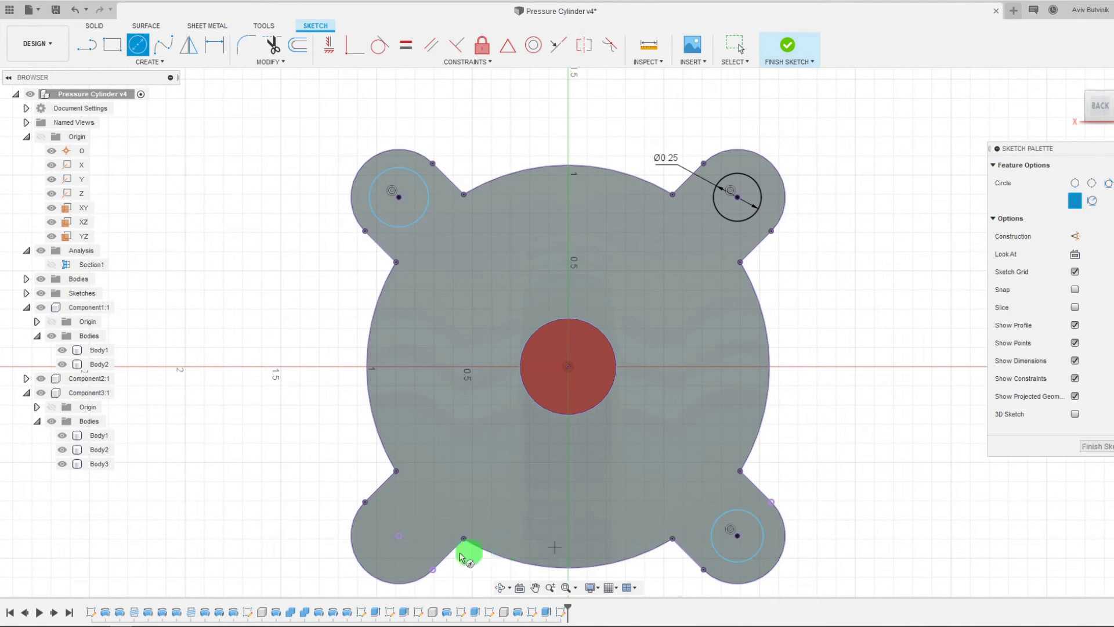
click(400, 535)
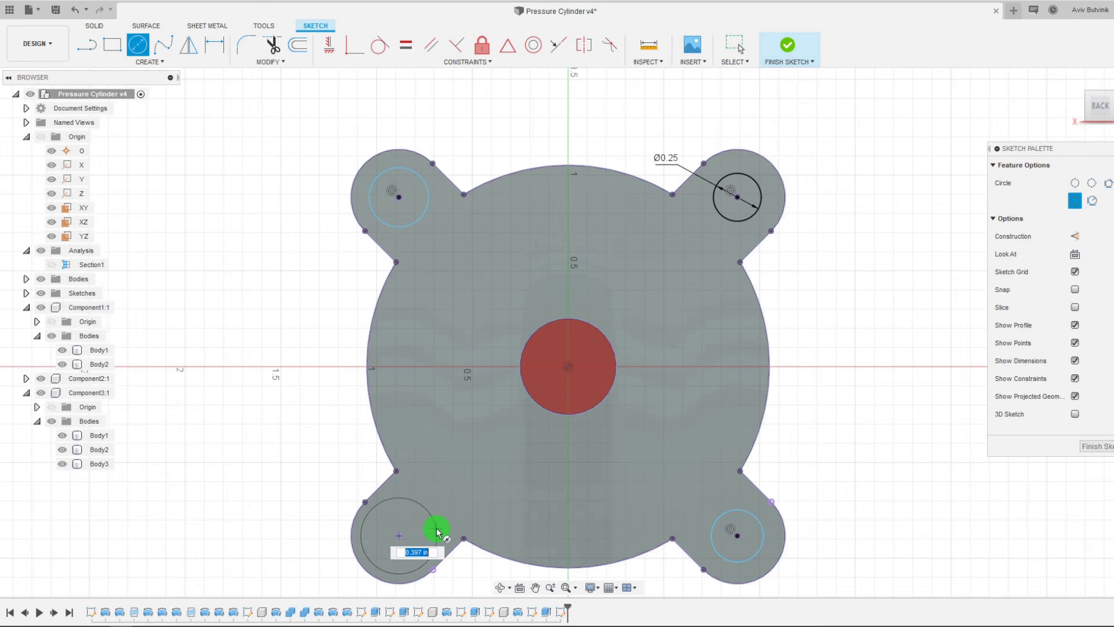
click(430, 530)
key(Escape)
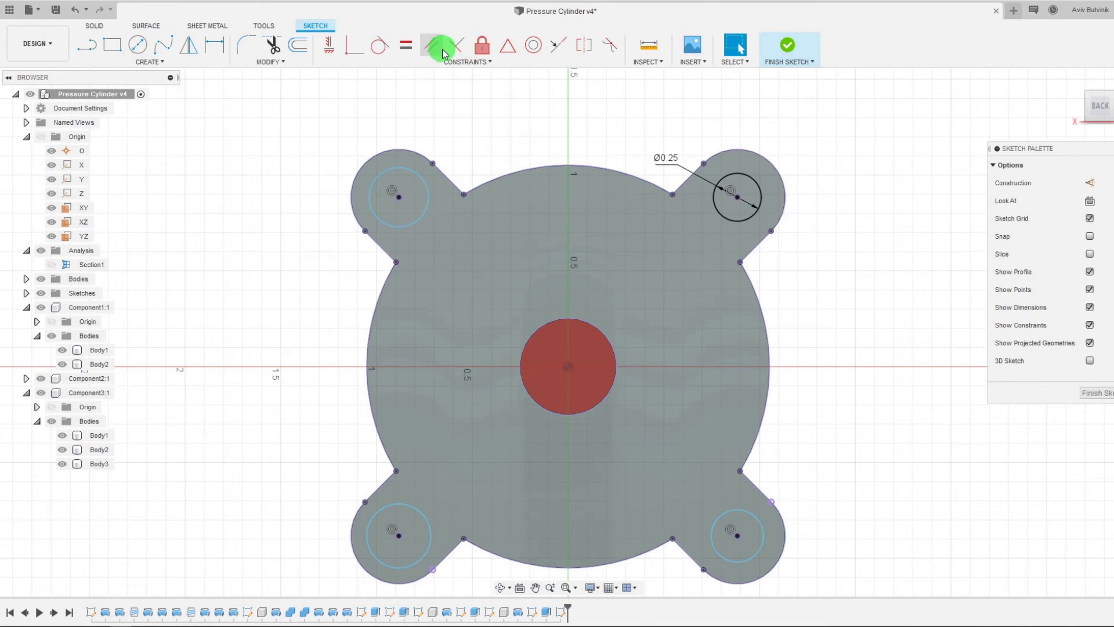
Step: Constrain the top-left, bottom-left and bottom-right circles equal to the Ø0.25 circle
click(406, 45)
click(730, 218)
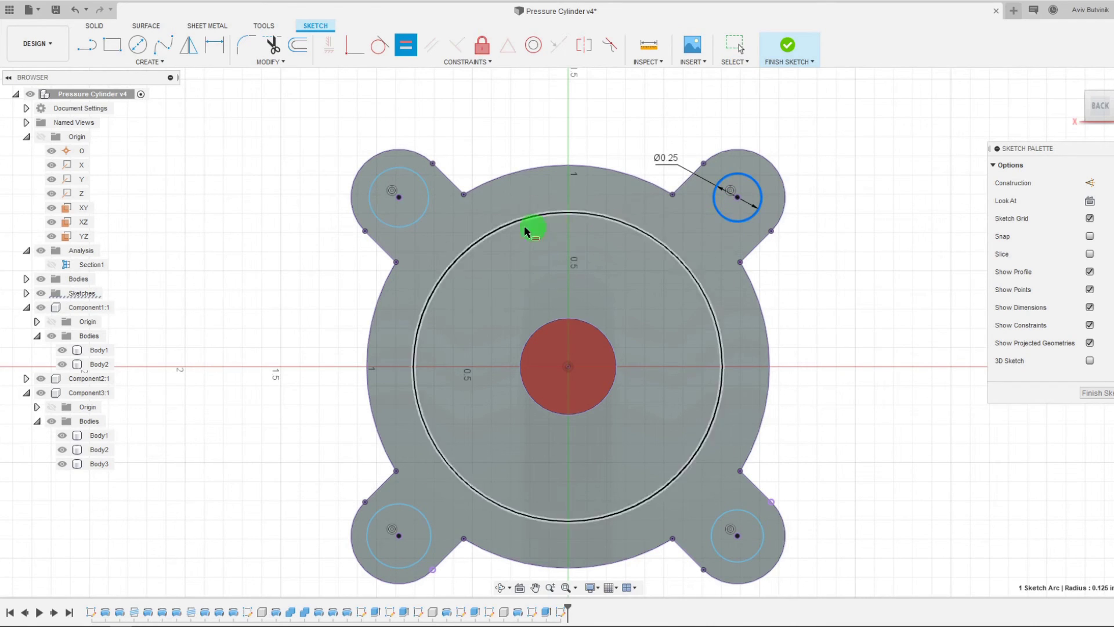
click(427, 209)
click(747, 218)
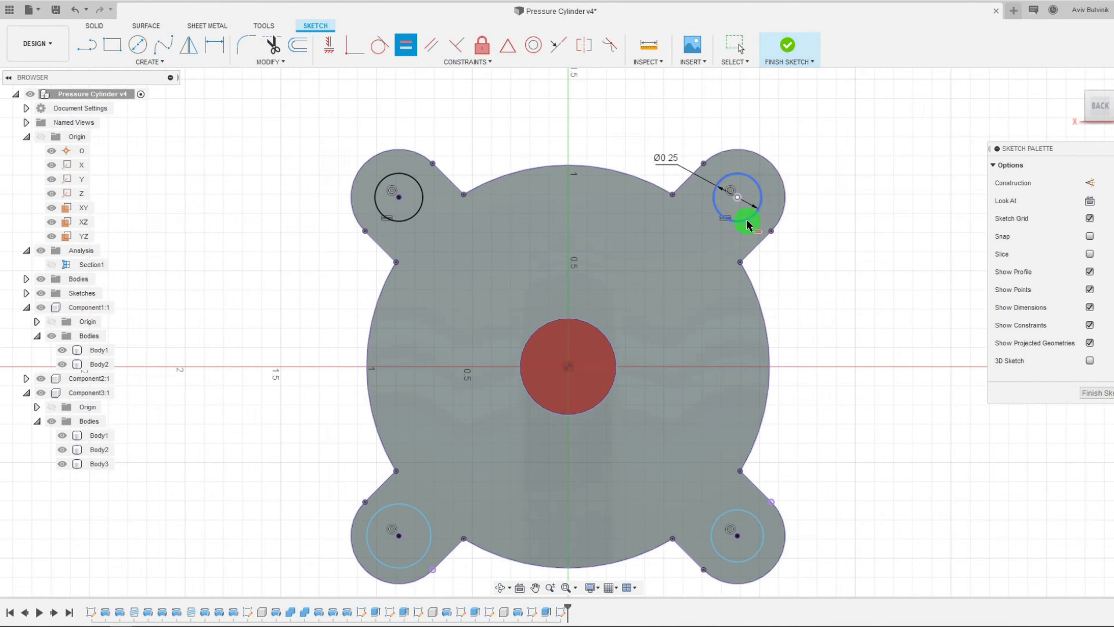
click(422, 520)
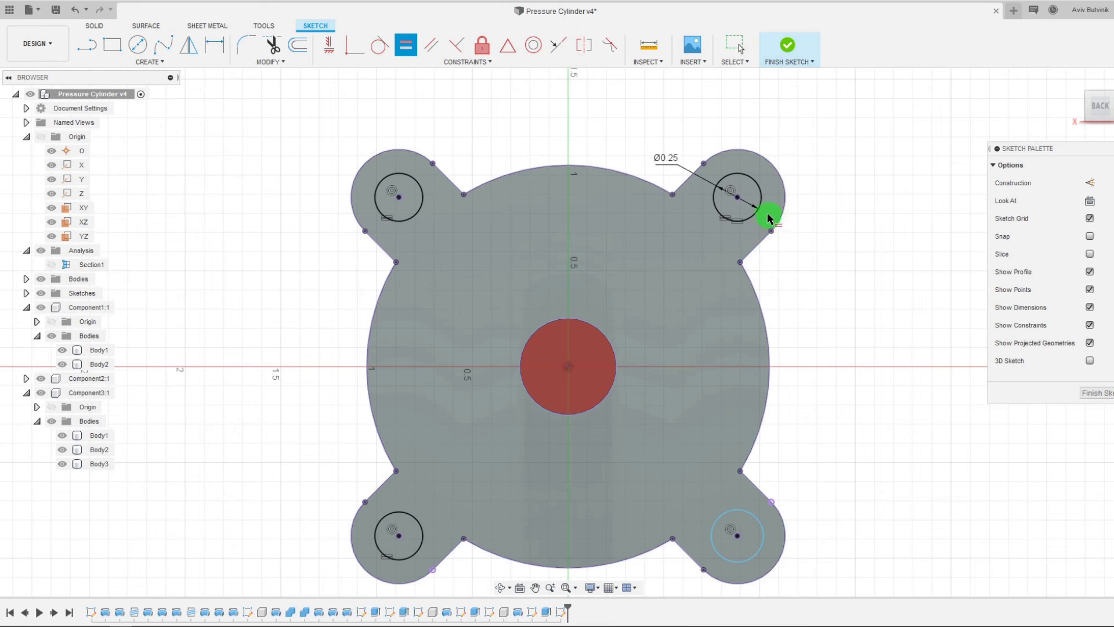
click(724, 510)
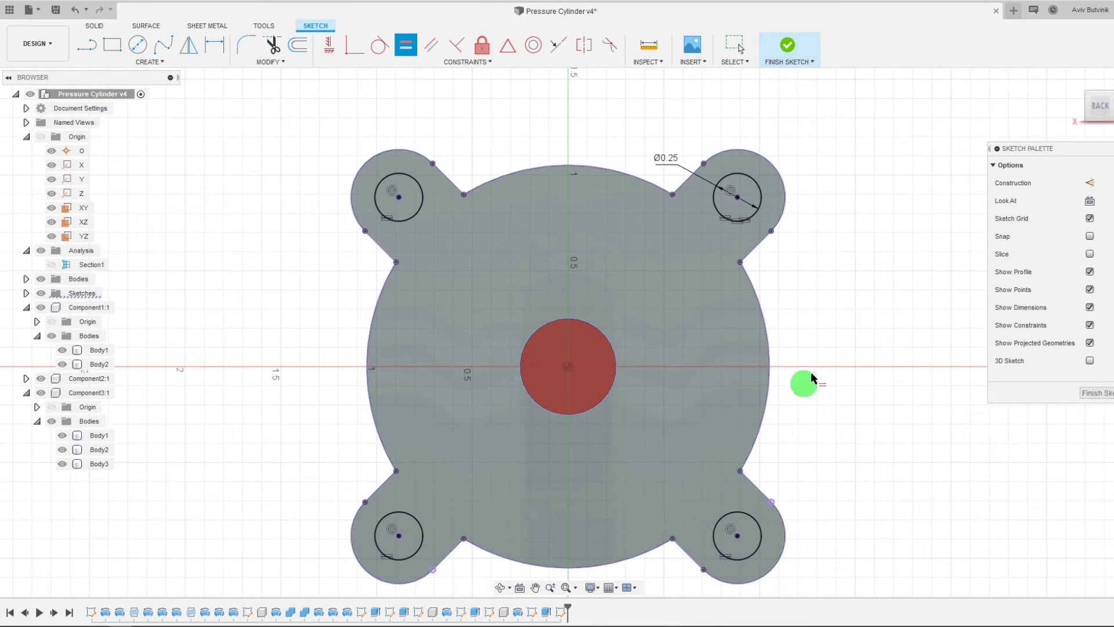
key(Escape)
scroll(754, 319, down, 2)
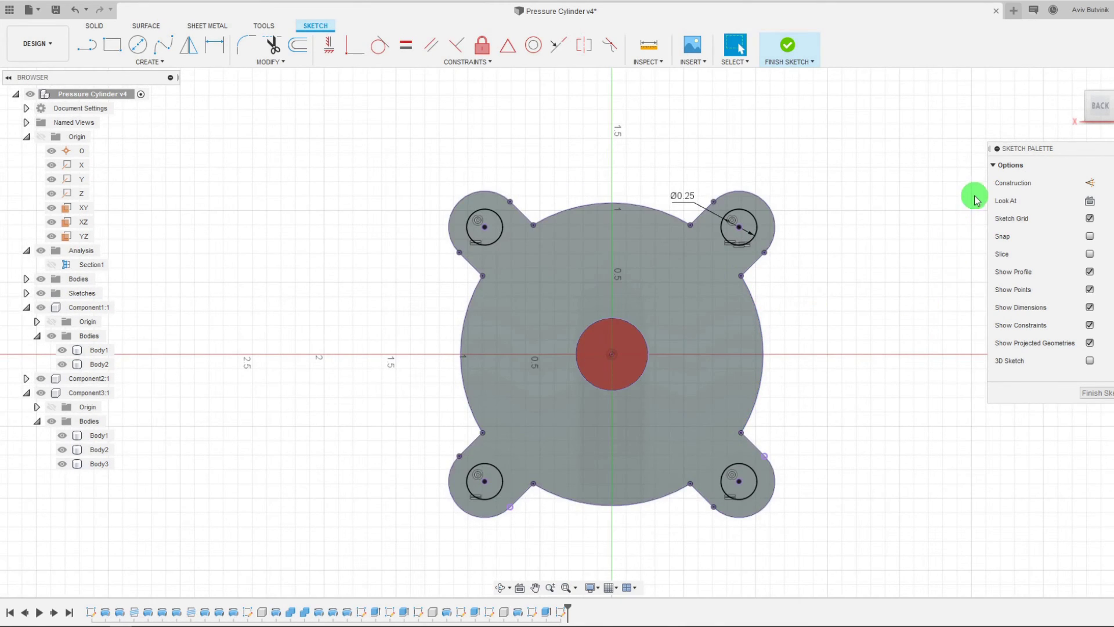
mouse_move(1059, 129)
mouse_down()
mouse_move(820, 224)
mouse_move(883, 238)
mouse_move(740, 102)
mouse_up()
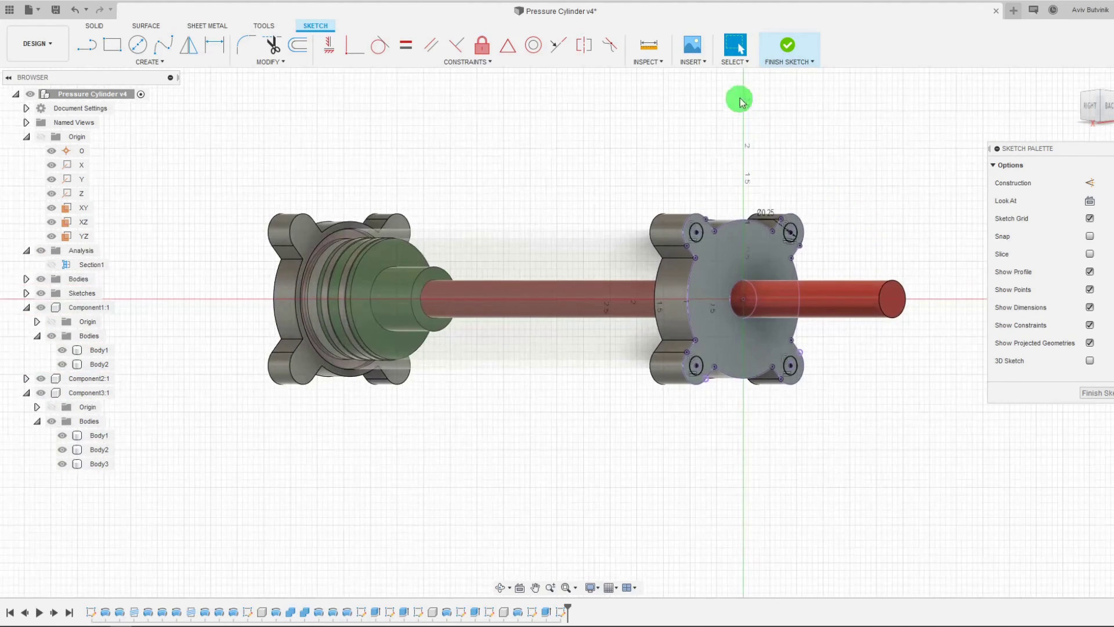
Step: Extrude-cut the four Ø0.25 lug circles -8.742 in through both end caps
click(779, 49)
click(114, 44)
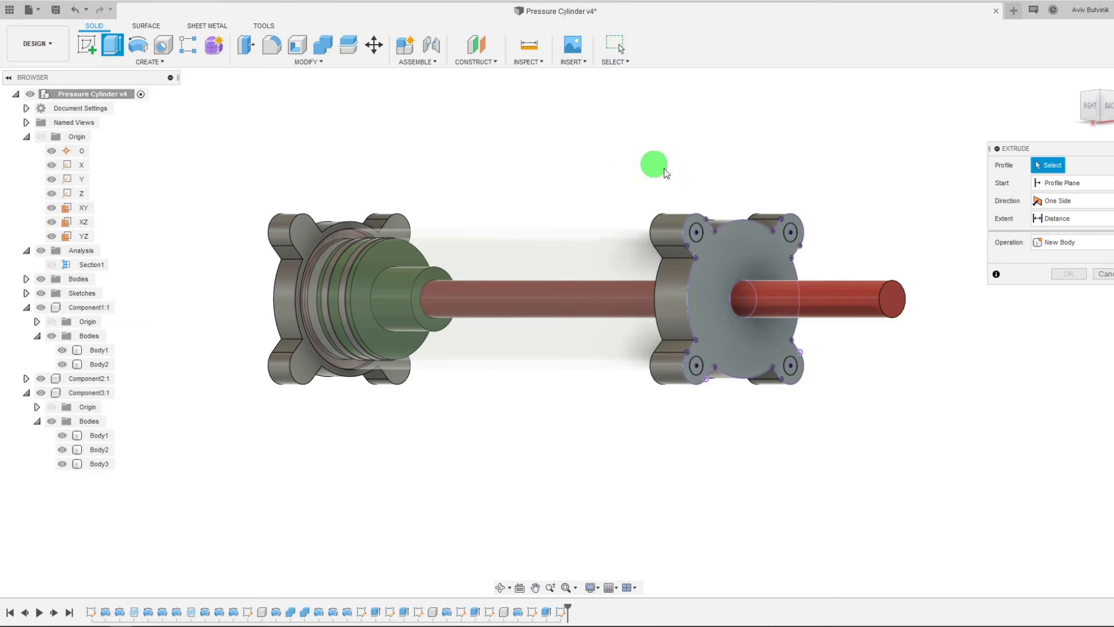
scroll(711, 232, up, 4)
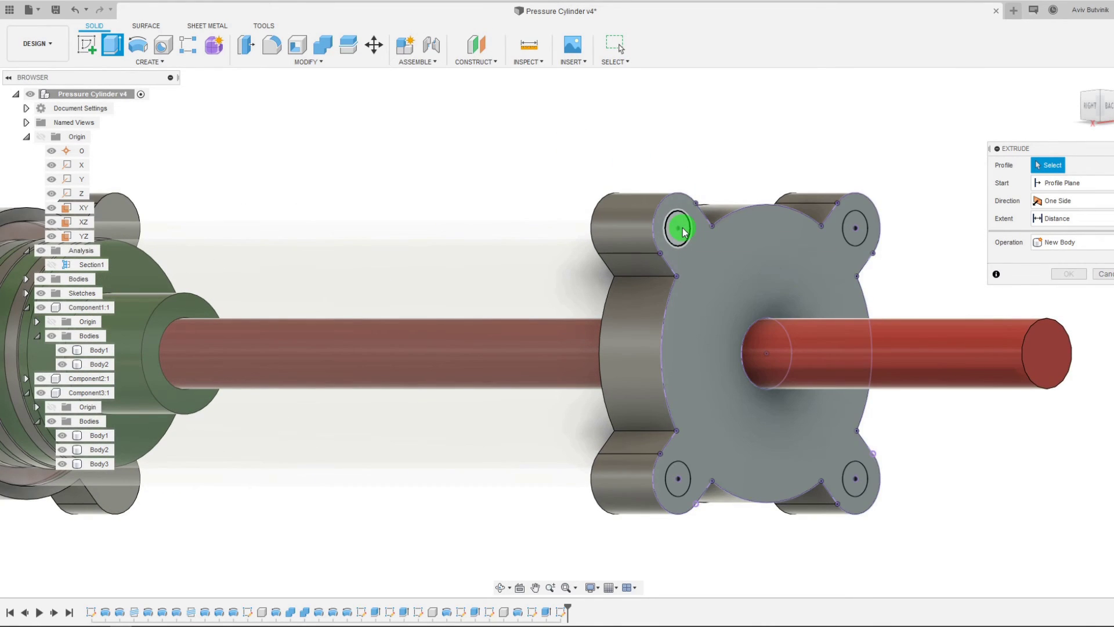
click(678, 230)
click(855, 228)
click(854, 478)
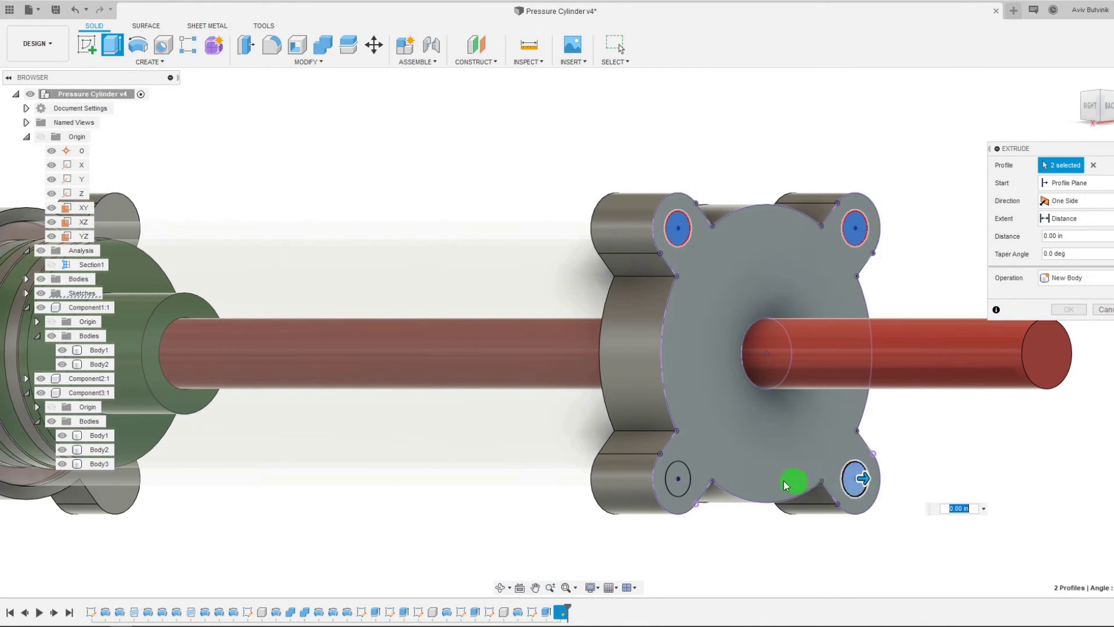
click(677, 478)
scroll(925, 399, down, 3)
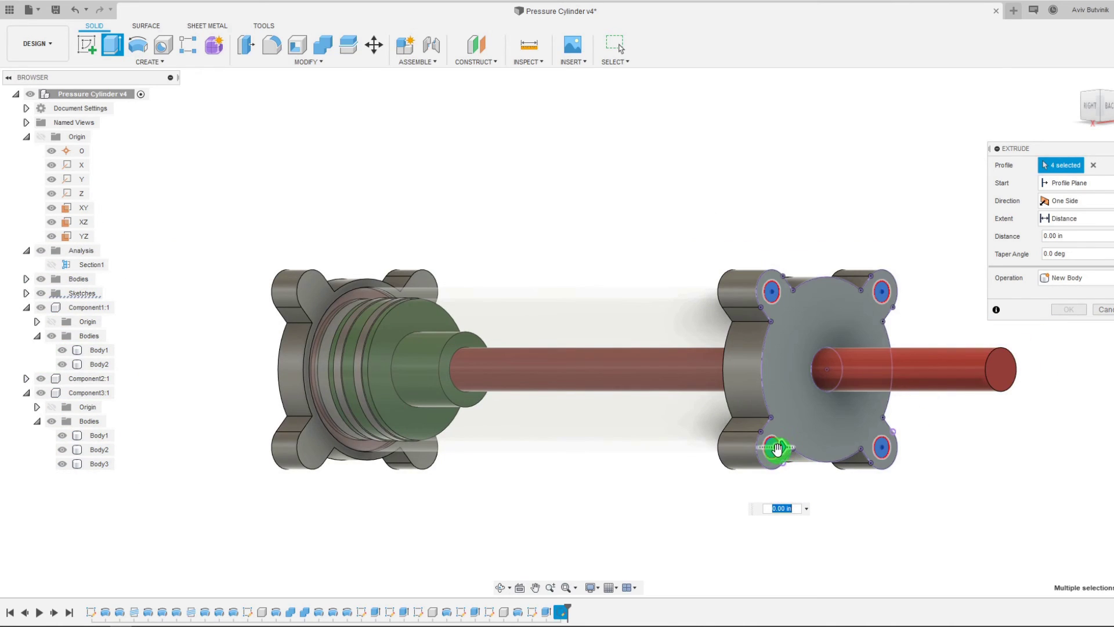
drag(773, 448, 230, 441)
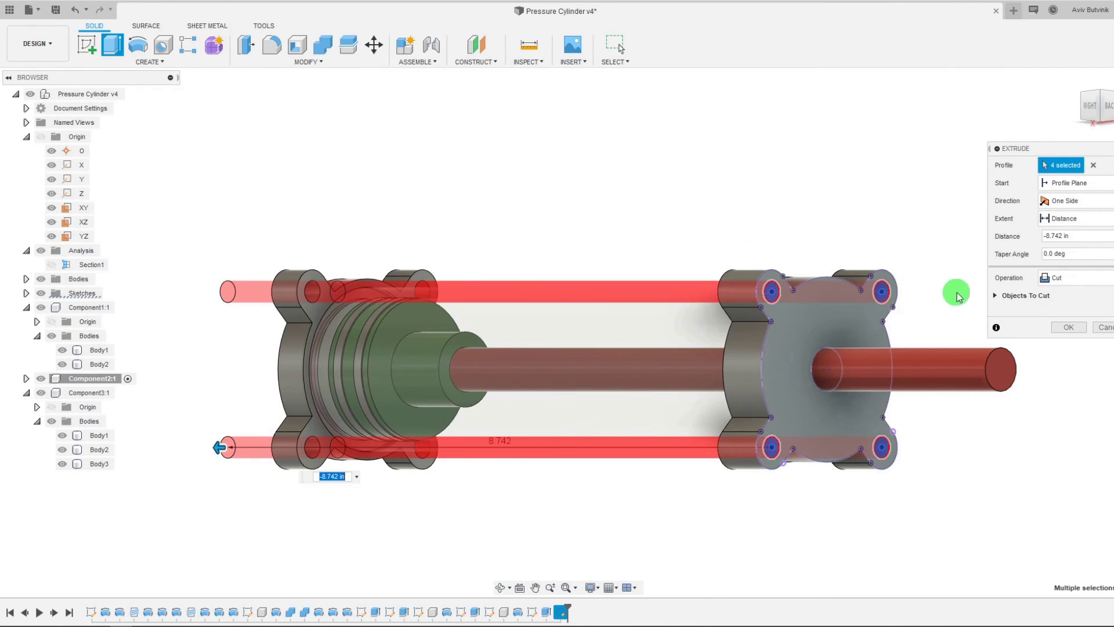
click(1067, 326)
shift+middle_drag(729, 342, 698, 182)
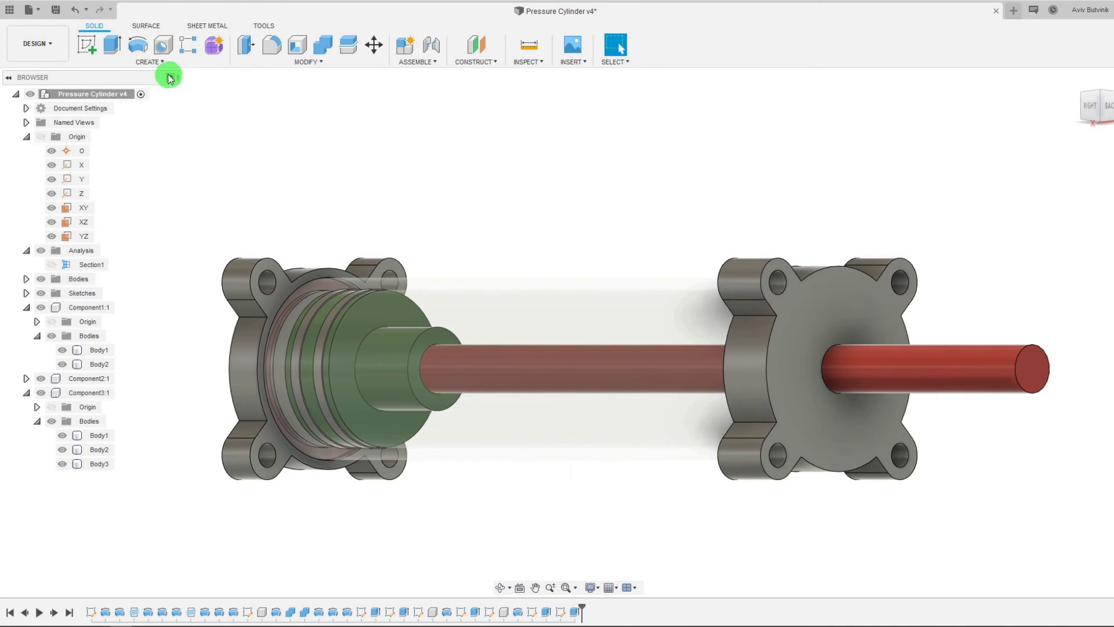
Step: Begin a thread on the right cap's upper-right hole, then cancel it
click(153, 61)
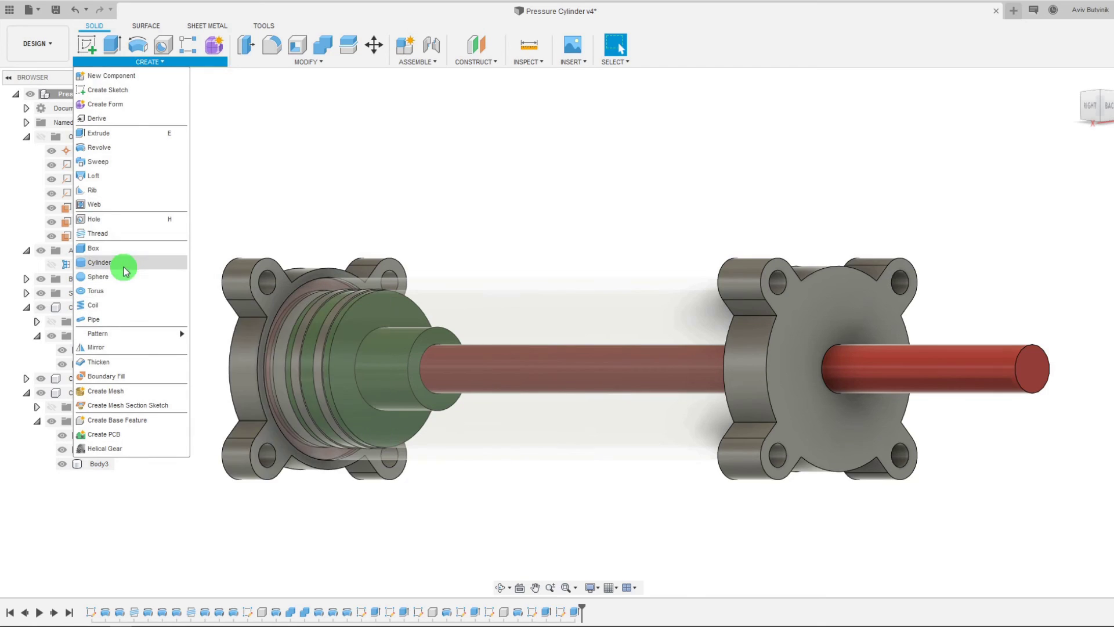
key(Escape)
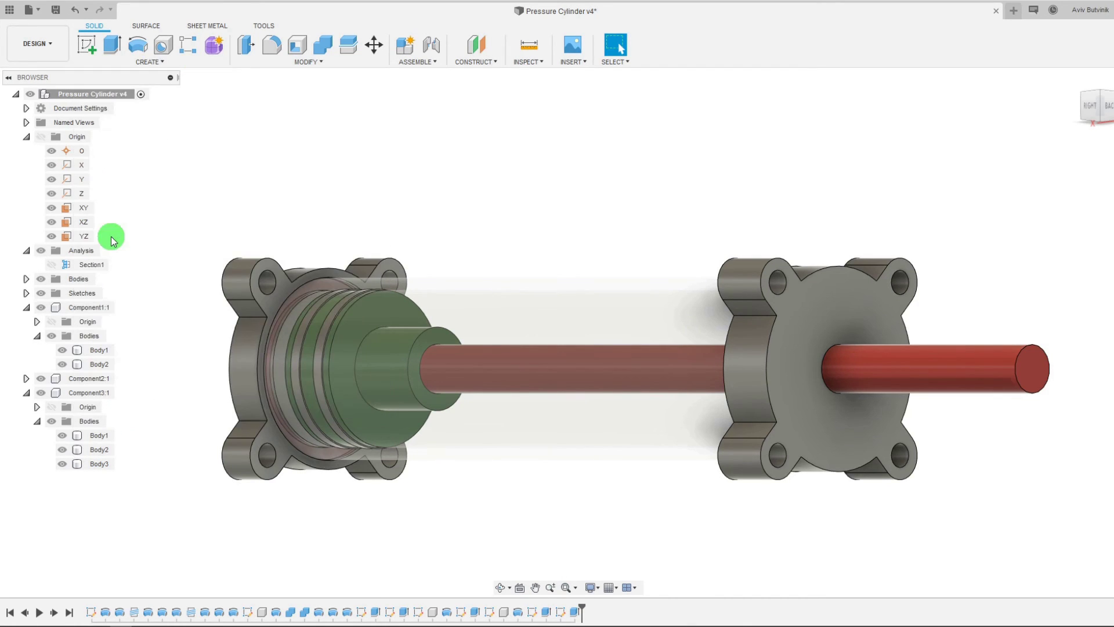
scroll(906, 288, up, 3)
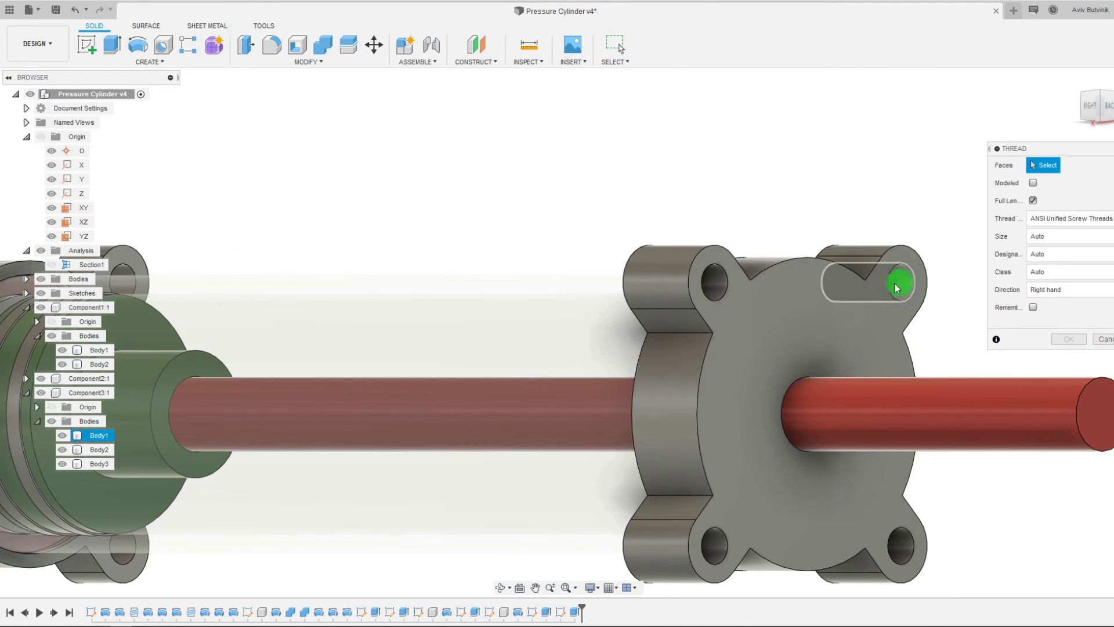
click(896, 288)
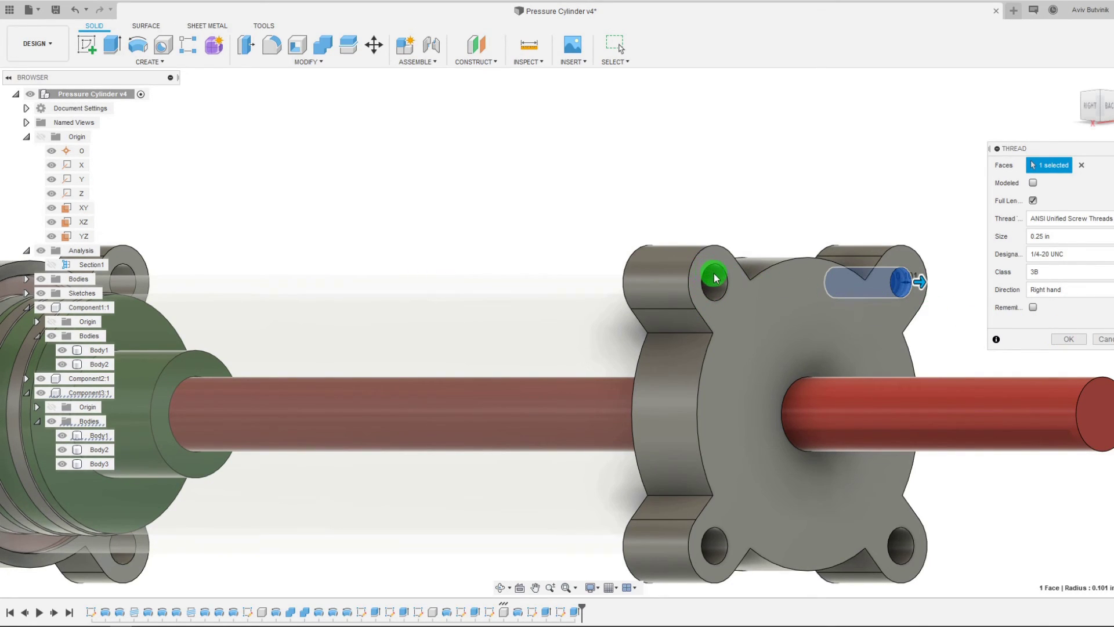
scroll(750, 258, down, 3)
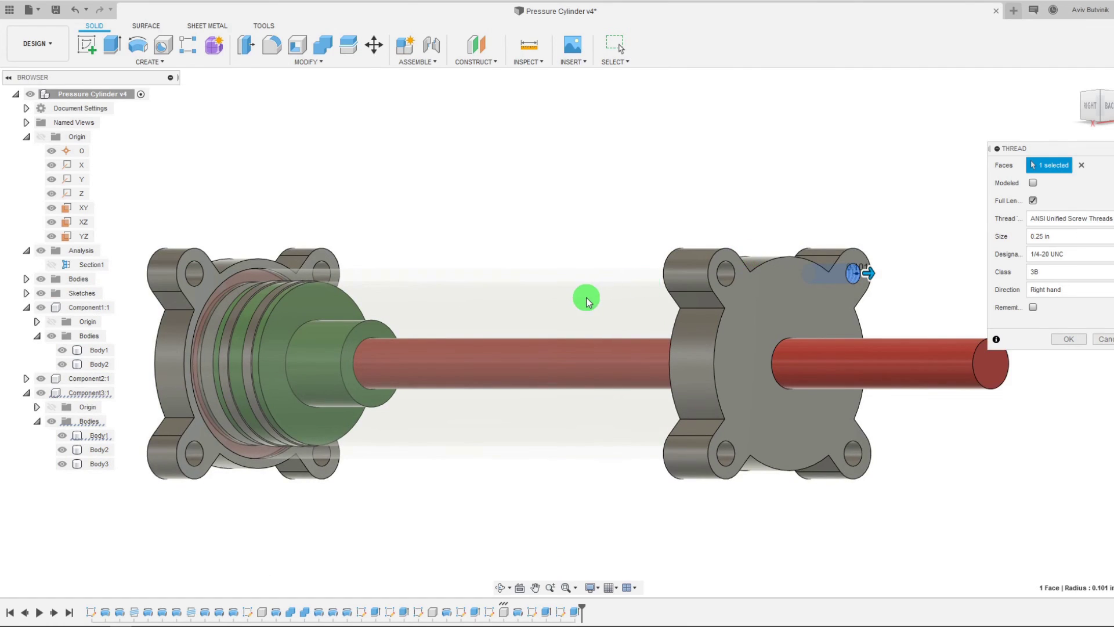
scroll(587, 298, up, 2)
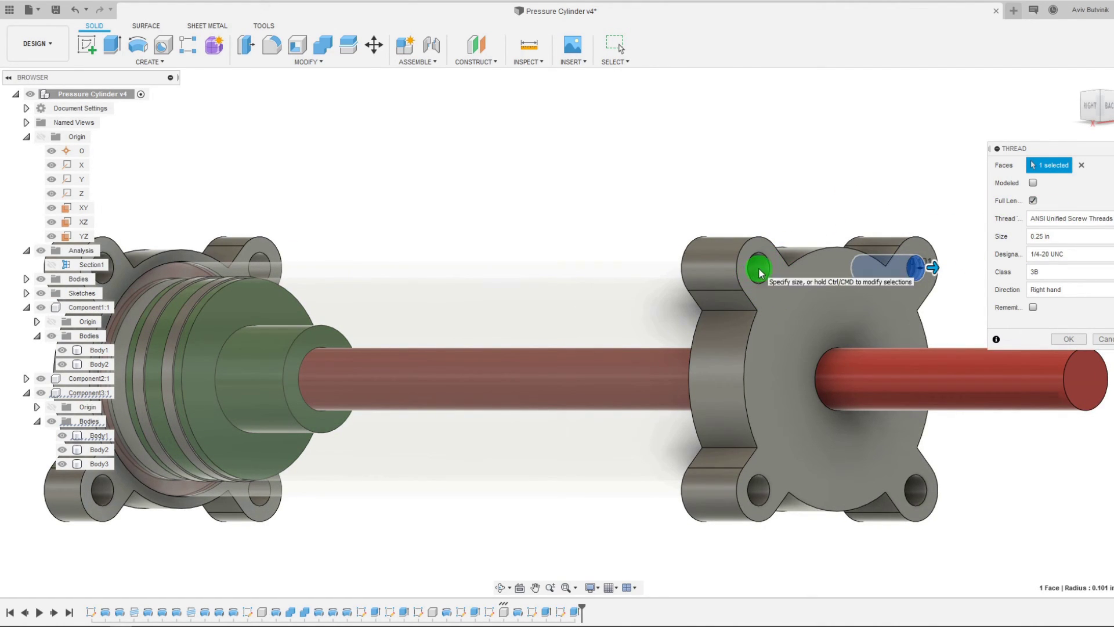
scroll(847, 274, down, 1)
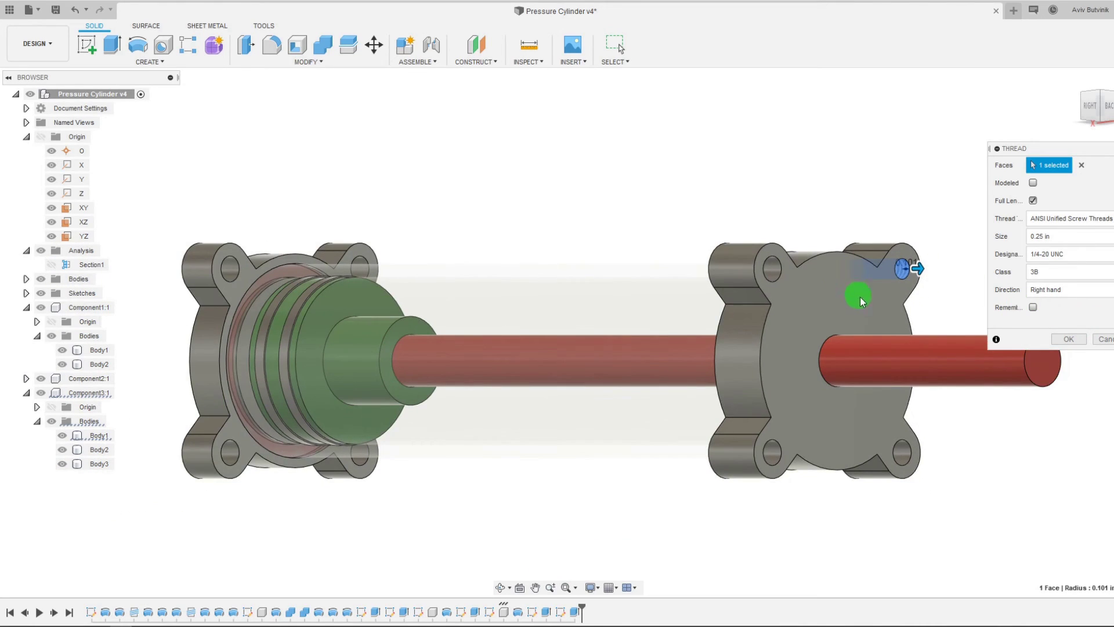
scroll(944, 272, up, 1)
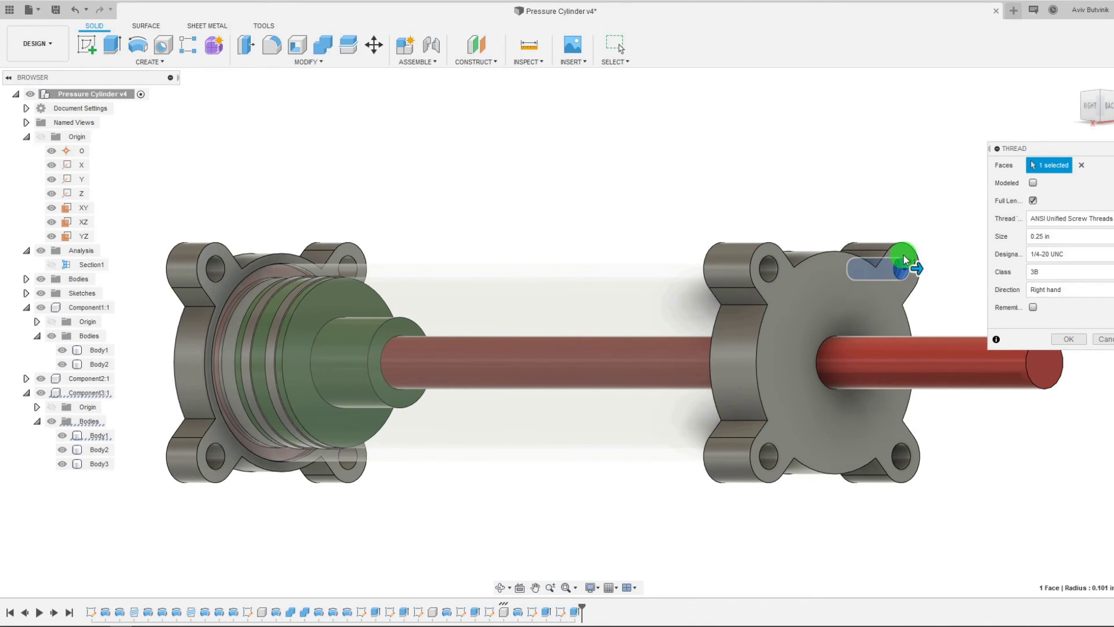
scroll(907, 265, up, 2)
scroll(906, 261, down, 3)
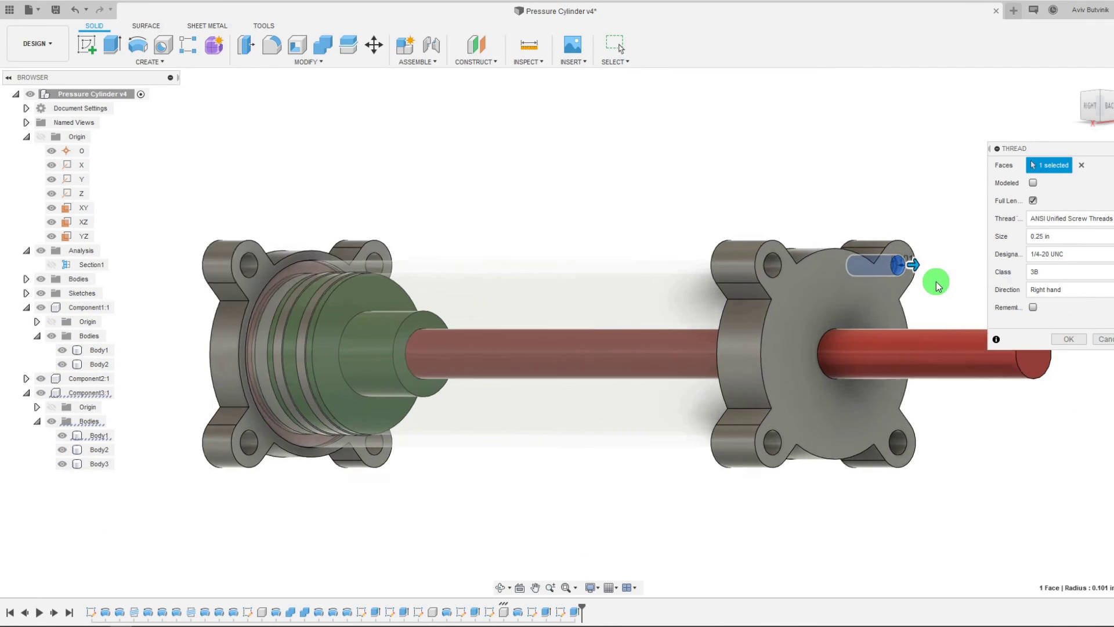
scroll(915, 256, up, 2)
scroll(888, 278, down, 3)
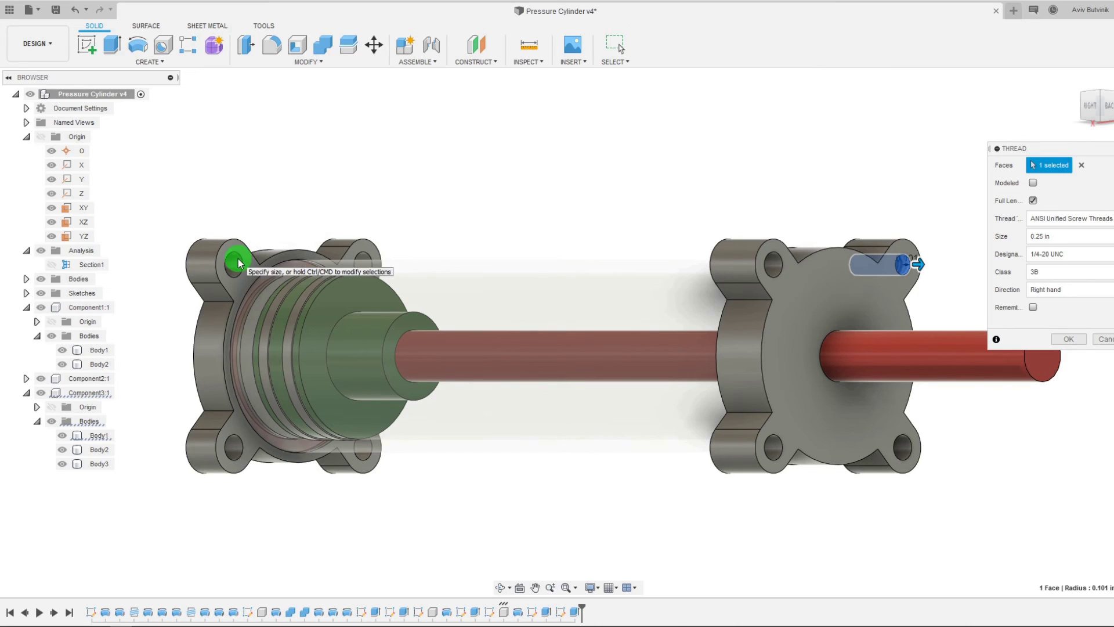
click(1096, 343)
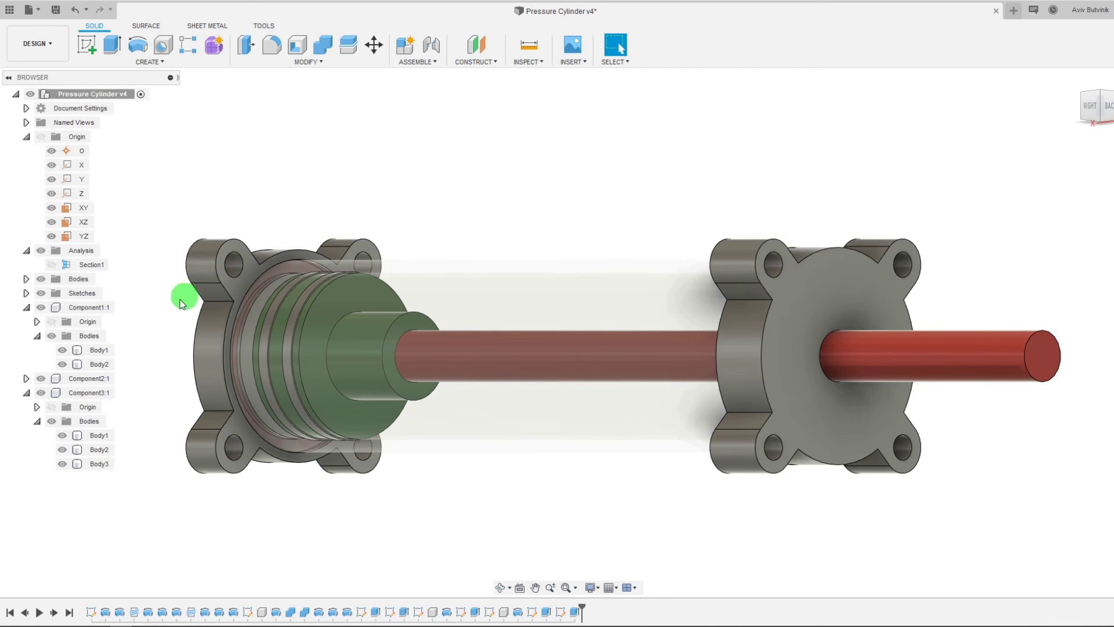
scroll(181, 302, up, 3)
Step: Add ANSI Unified 1/4-20 UNC threads to the left cap's upper-left and upper-right holes
click(149, 62)
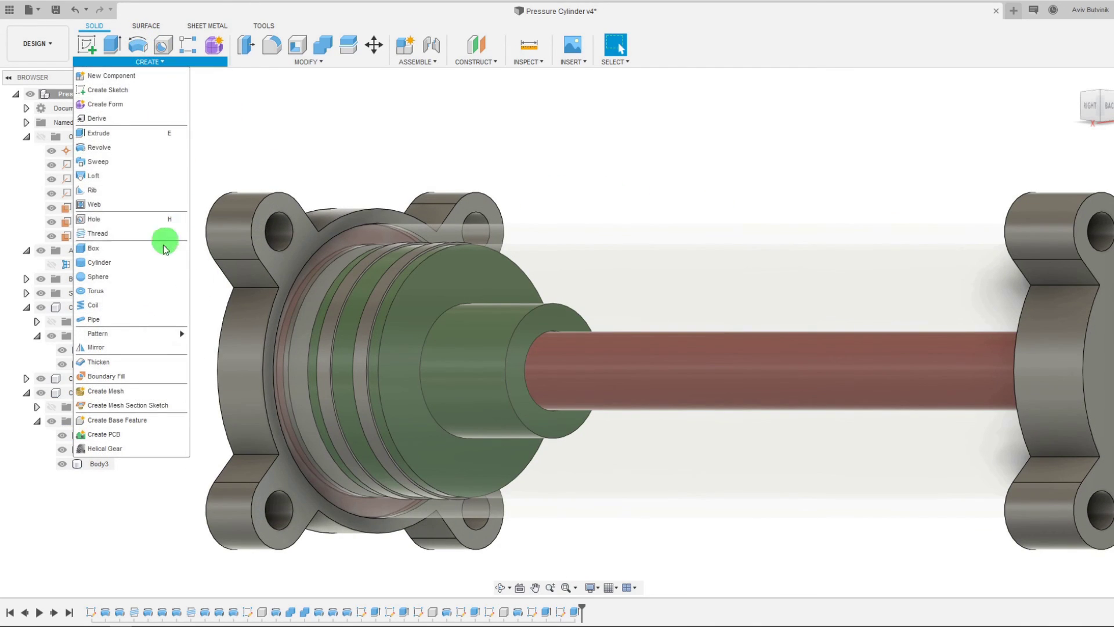
click(143, 233)
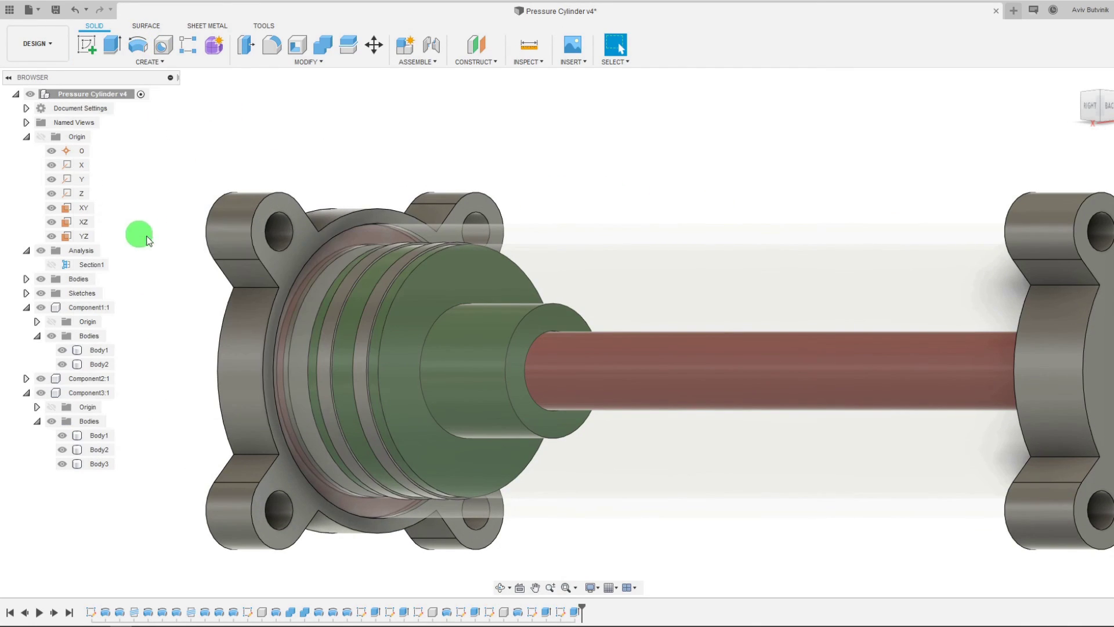
click(280, 232)
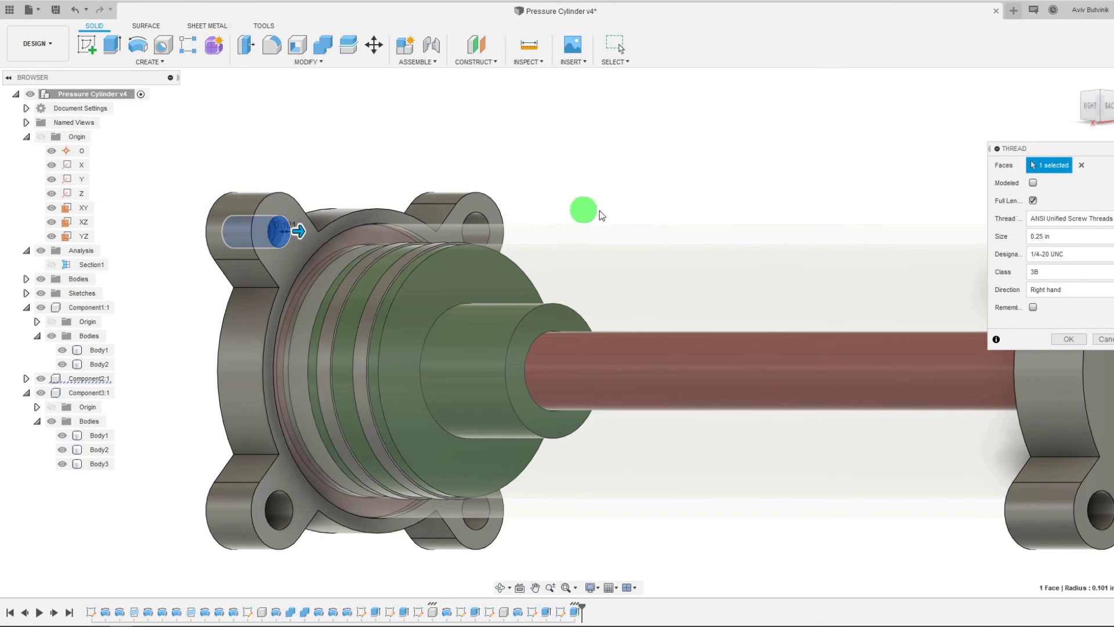
click(1078, 340)
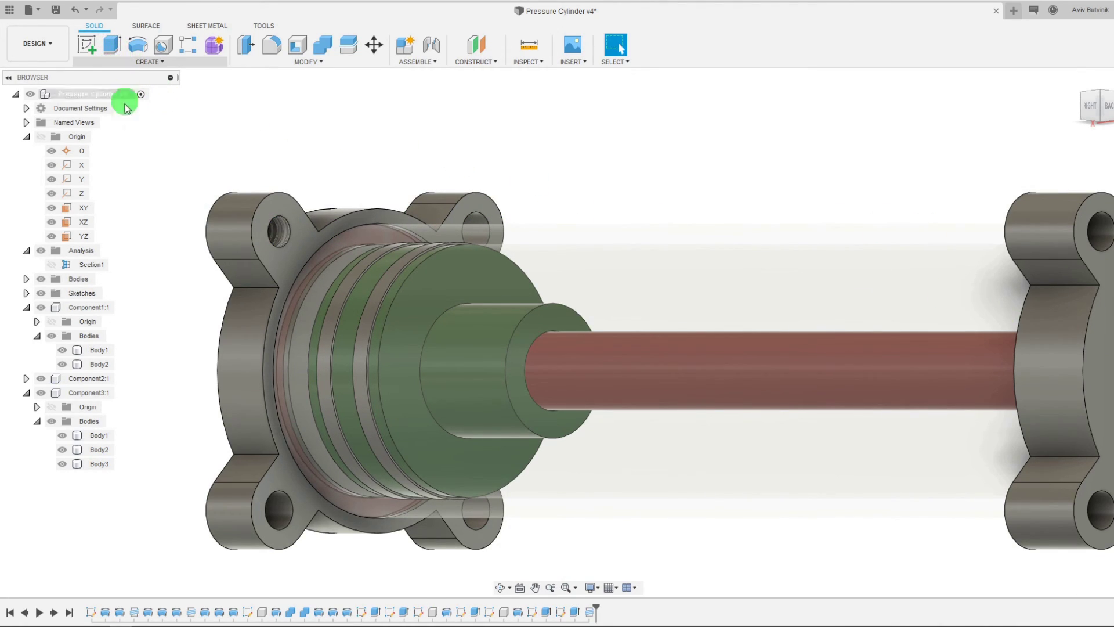
click(146, 62)
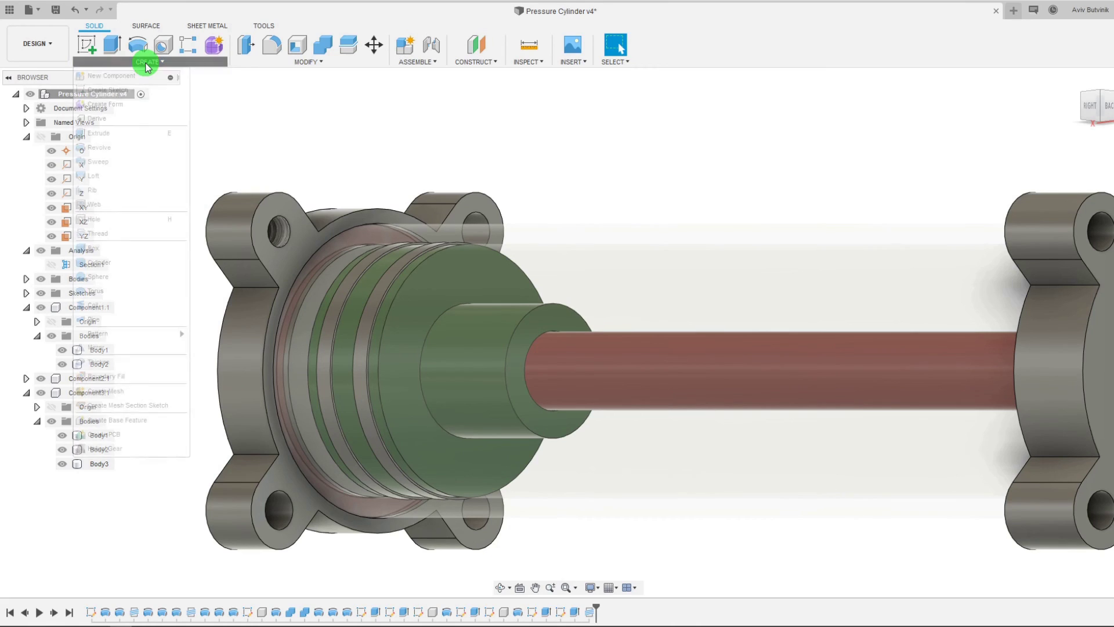
click(115, 233)
scroll(500, 202, up, 3)
click(463, 236)
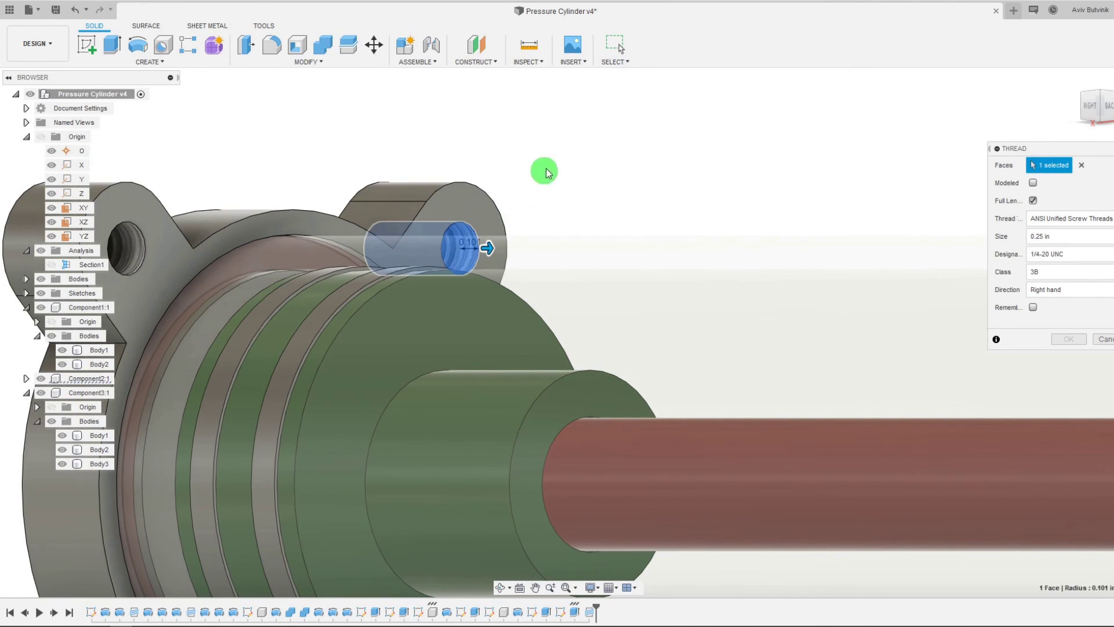
scroll(542, 169, down, 3)
click(1066, 340)
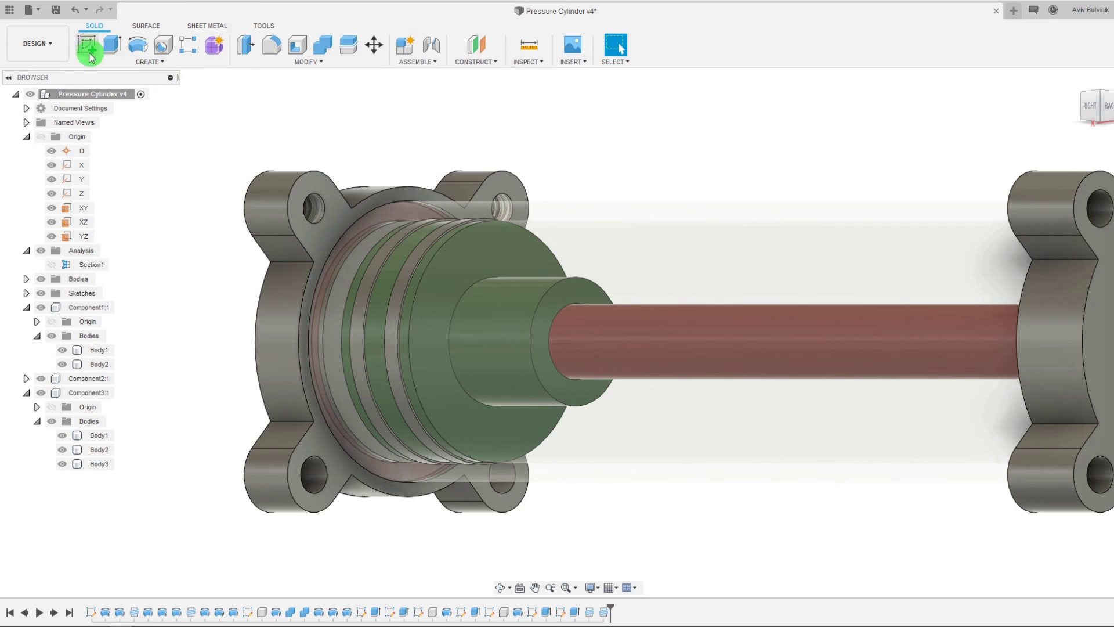
Step: Thread the left cap's lower-left and lower-right bolt holes with ANSI Unified threads
click(110, 61)
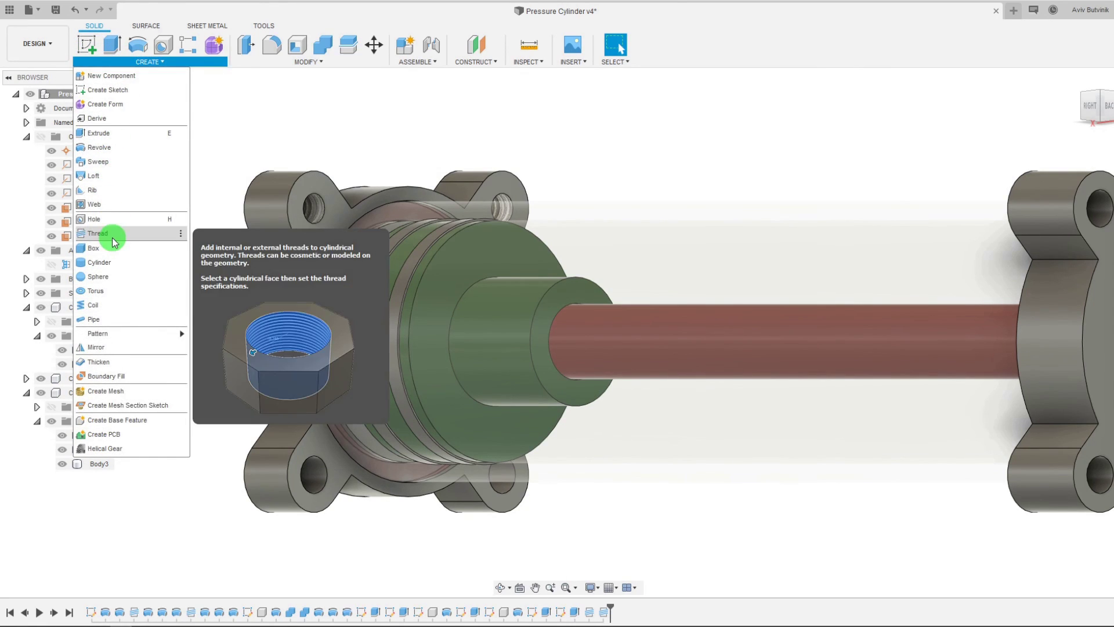
click(177, 233)
click(315, 473)
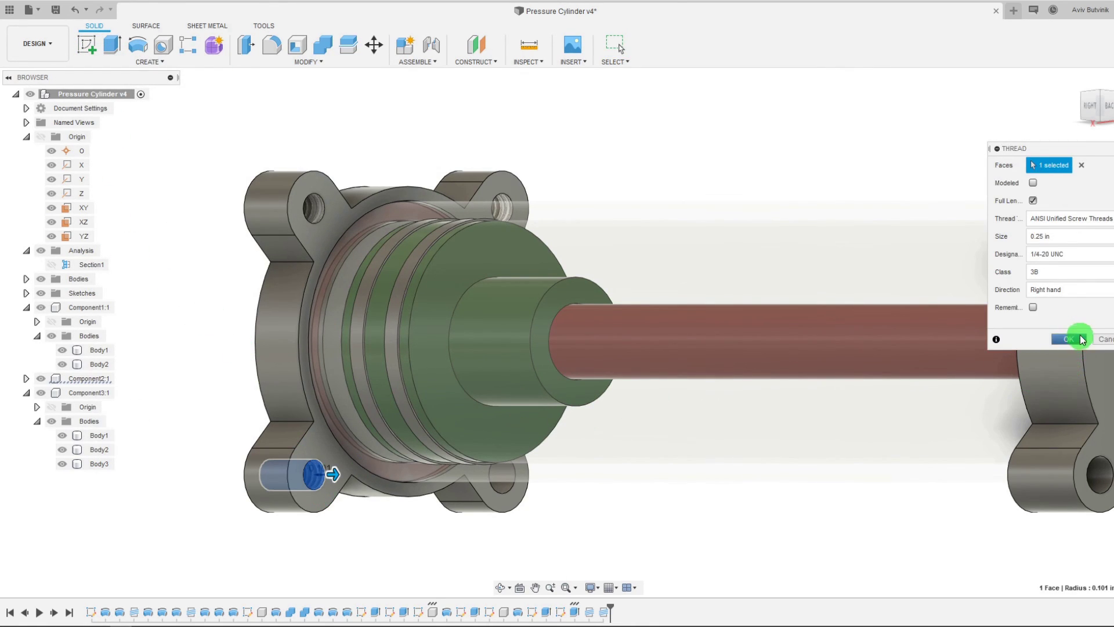
click(1068, 339)
click(96, 61)
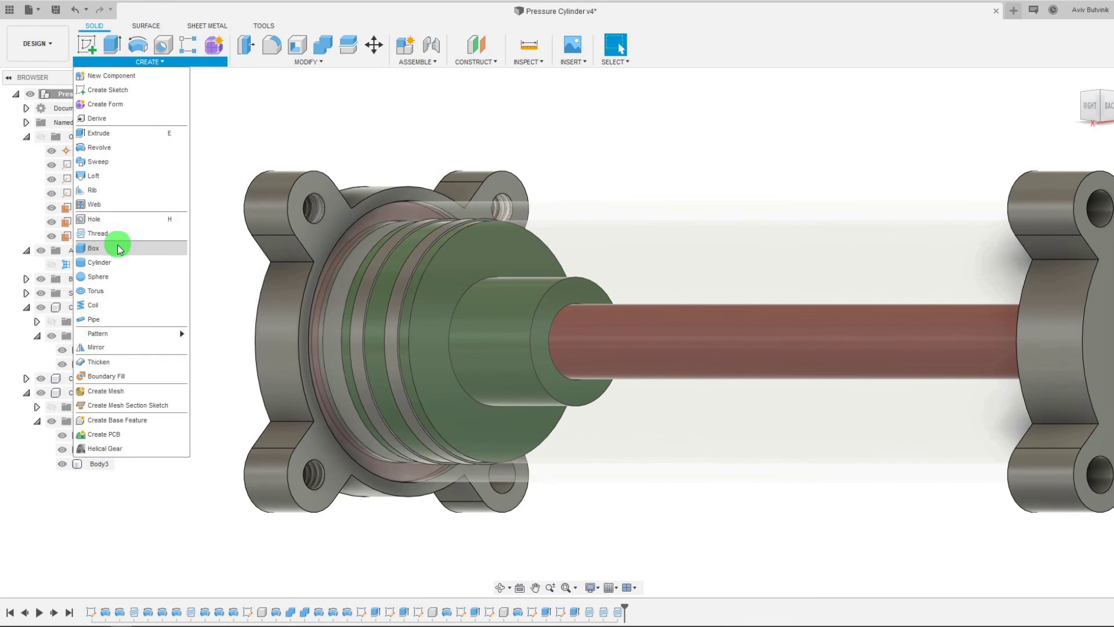
click(116, 240)
scroll(474, 492, up, 3)
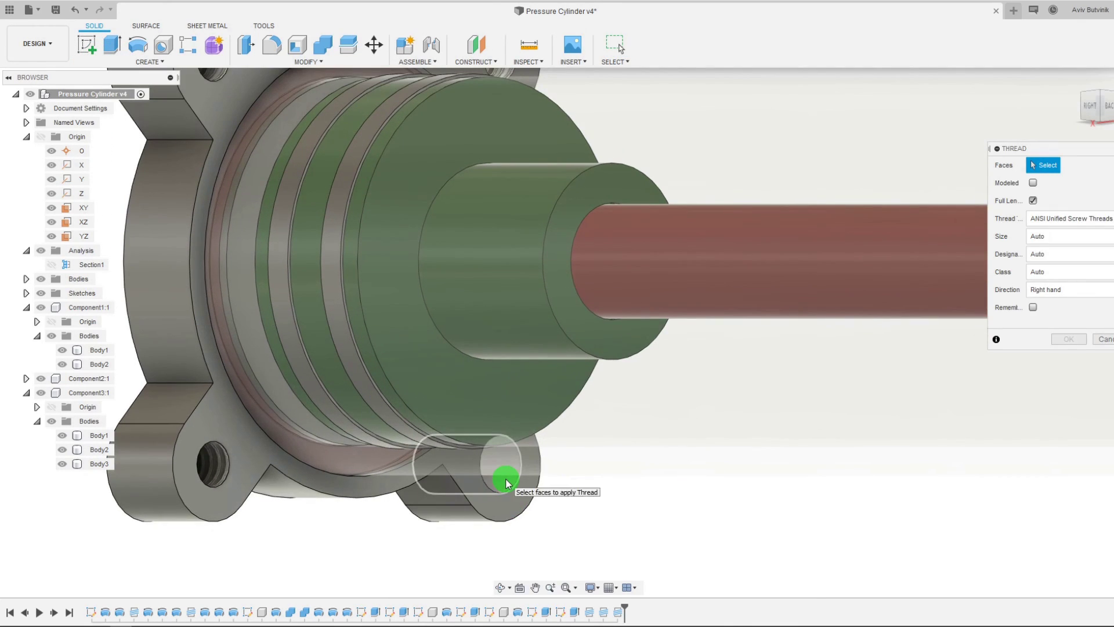
click(505, 480)
scroll(609, 377, down, 3)
click(1069, 339)
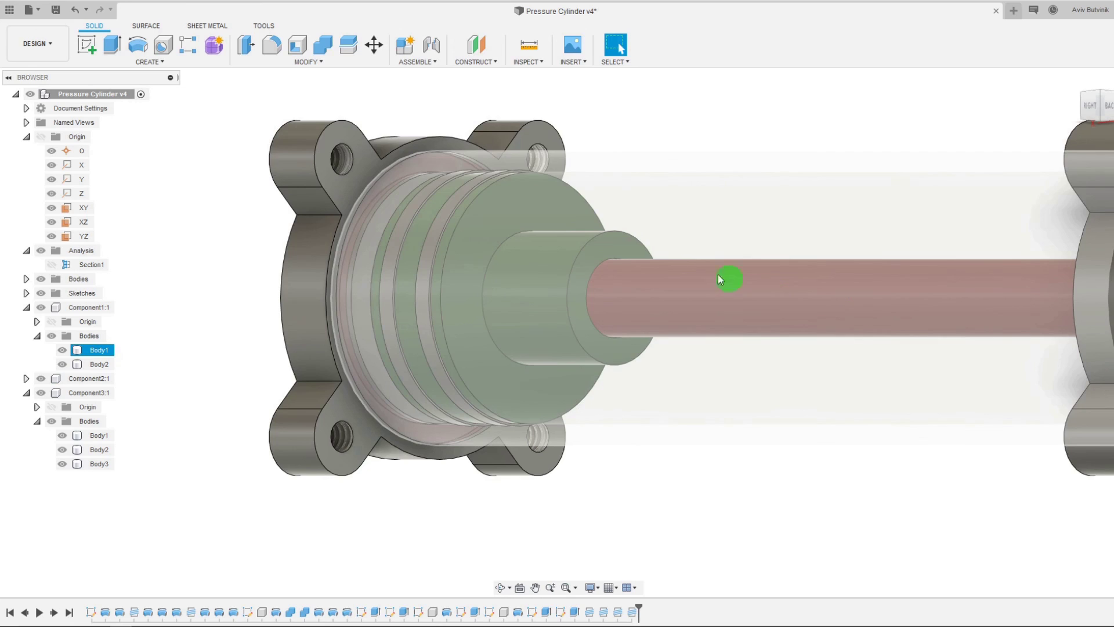
scroll(697, 272, down, 2)
Step: Orbit to the front end cap and set the first thread feature to Modeled
click(500, 588)
drag(726, 415, 691, 301)
scroll(620, 269, up, 3)
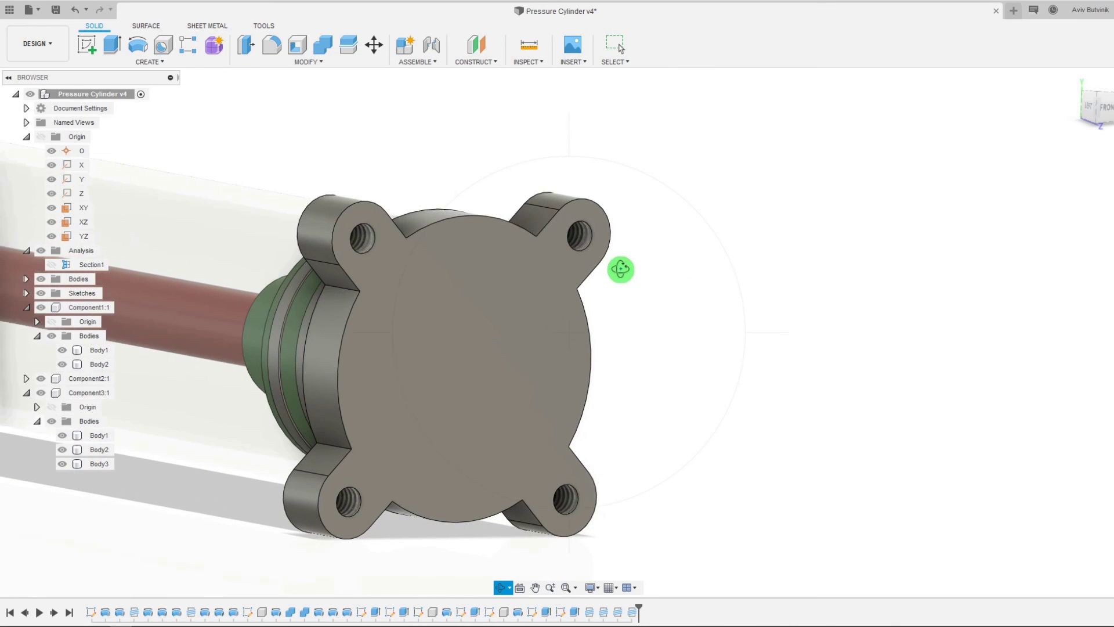
key(Escape)
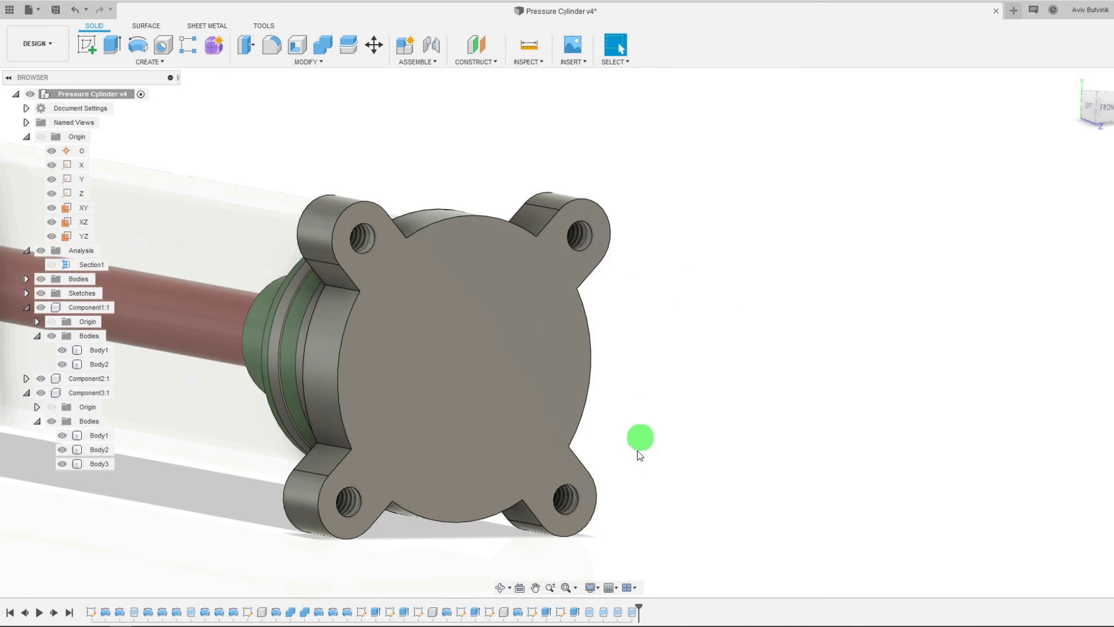
right_click(590, 612)
click(604, 506)
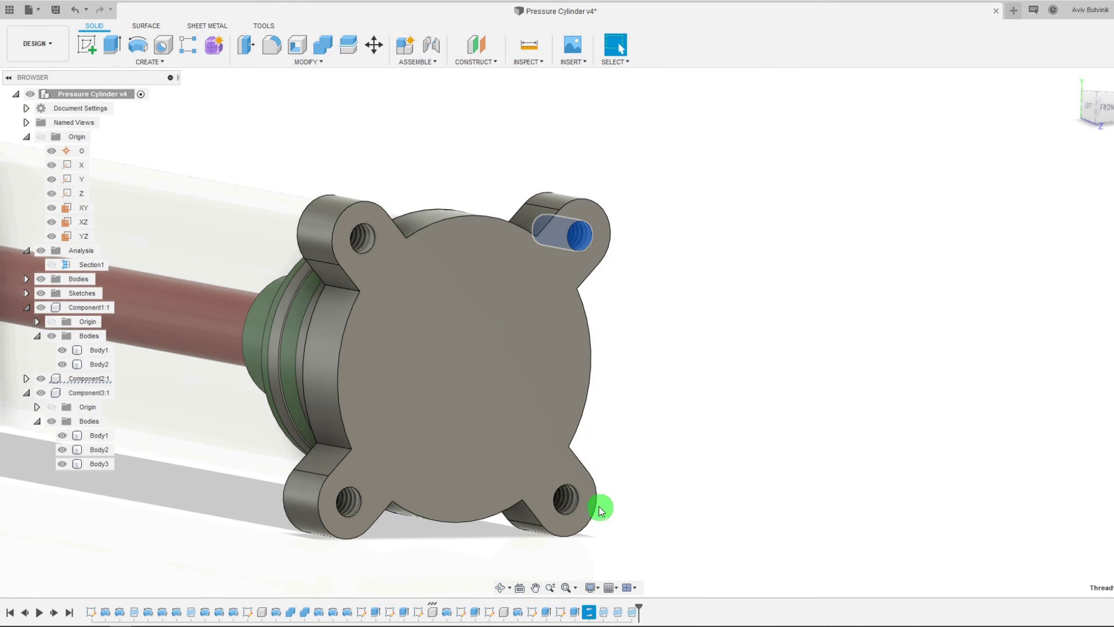
click(1034, 183)
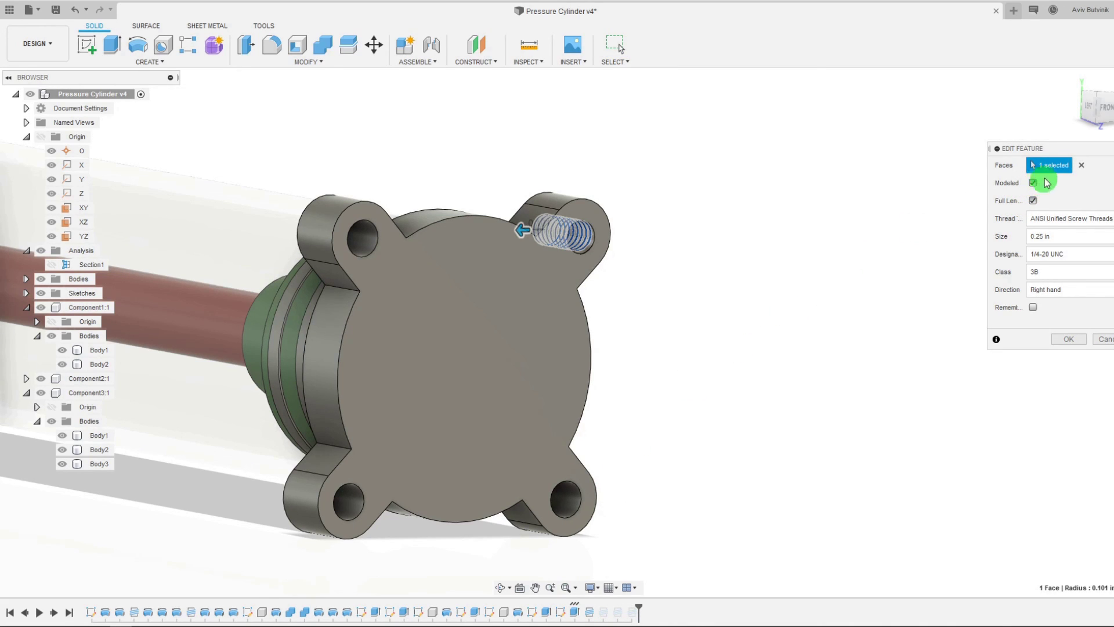
click(1068, 339)
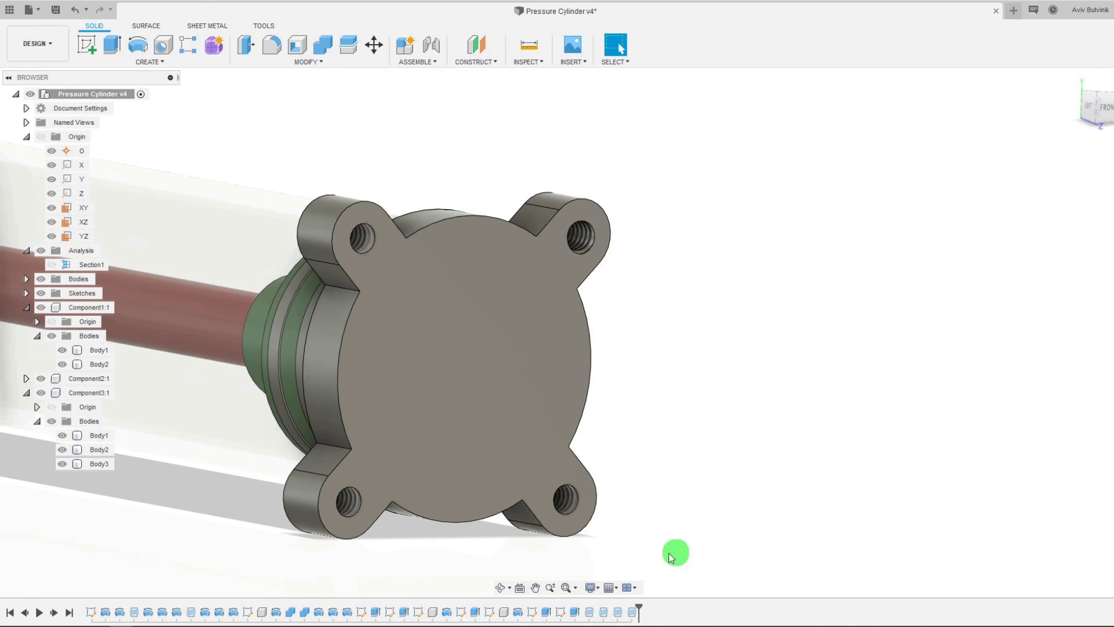
Step: Set the upper-left and lower-right hole threads to Modeled
right_click(601, 614)
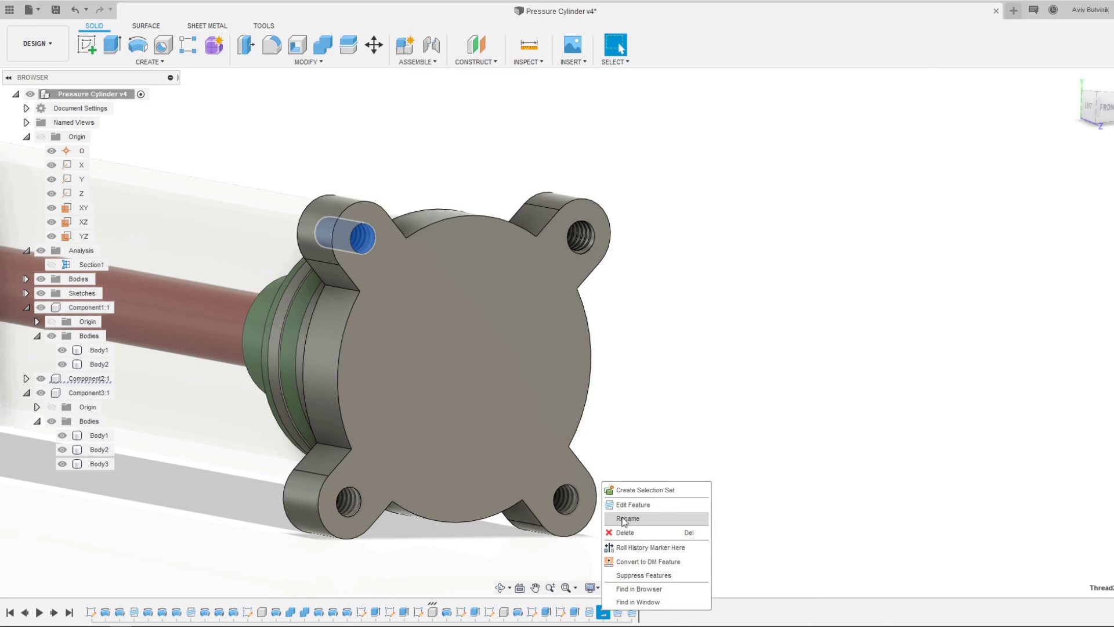
click(625, 510)
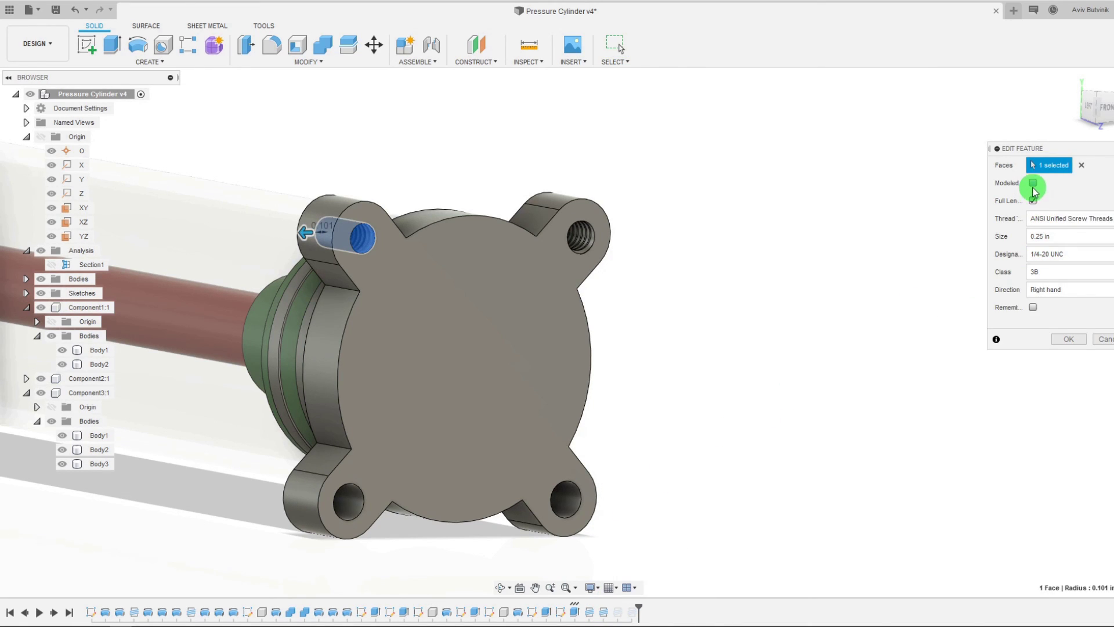
click(1034, 185)
click(1070, 341)
click(600, 588)
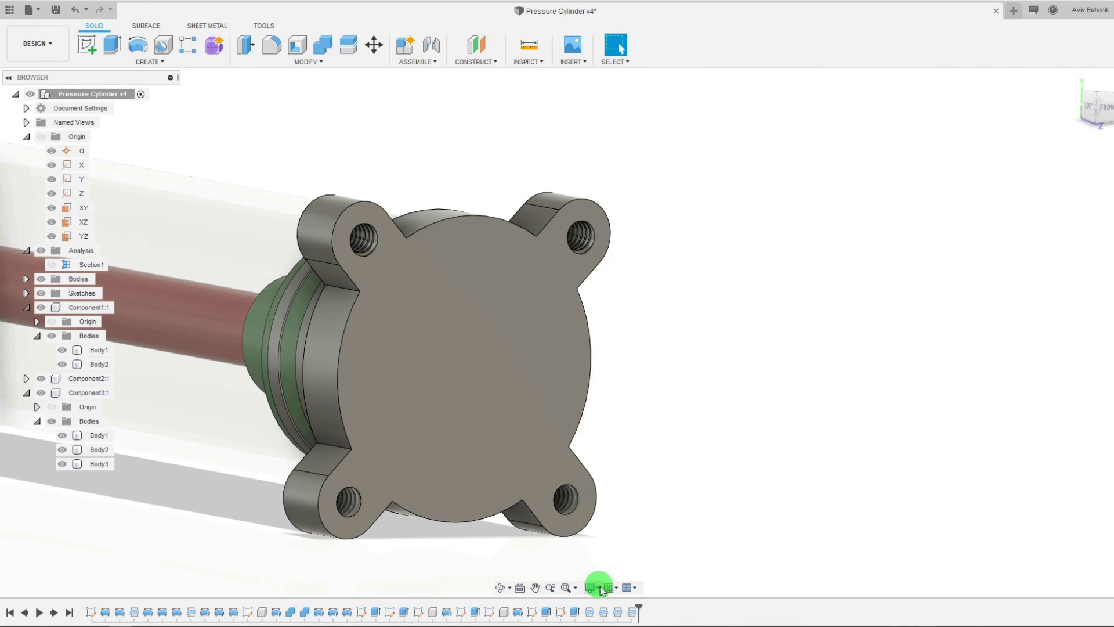
right_click(616, 614)
click(626, 504)
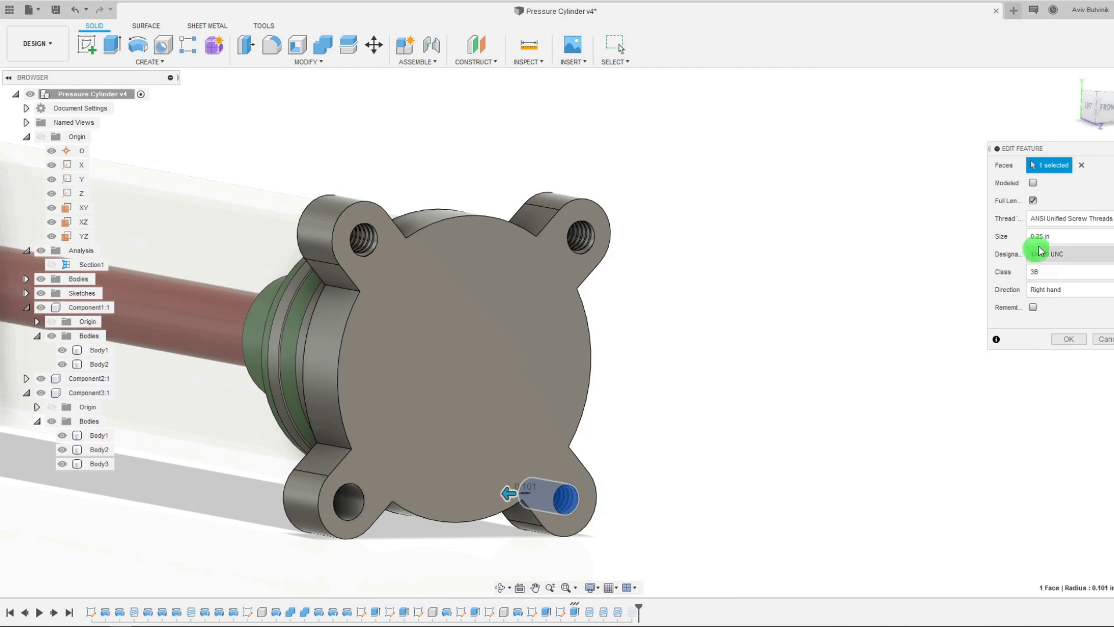
click(1033, 183)
click(1070, 340)
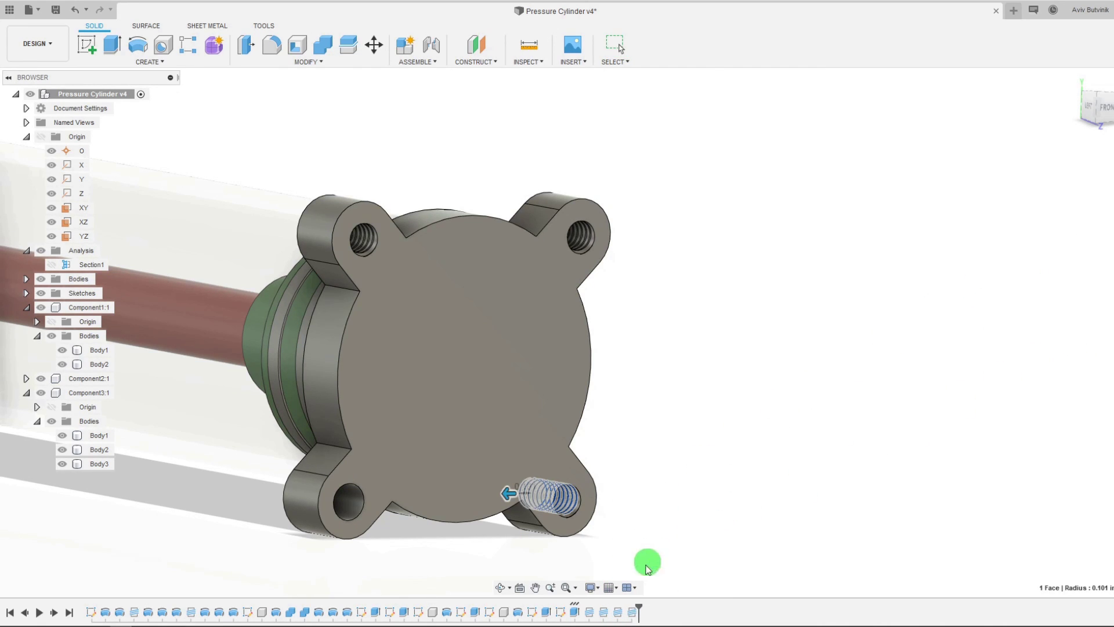
Step: Set the lower-left hole's thread to Modeled
right_click(631, 611)
click(665, 521)
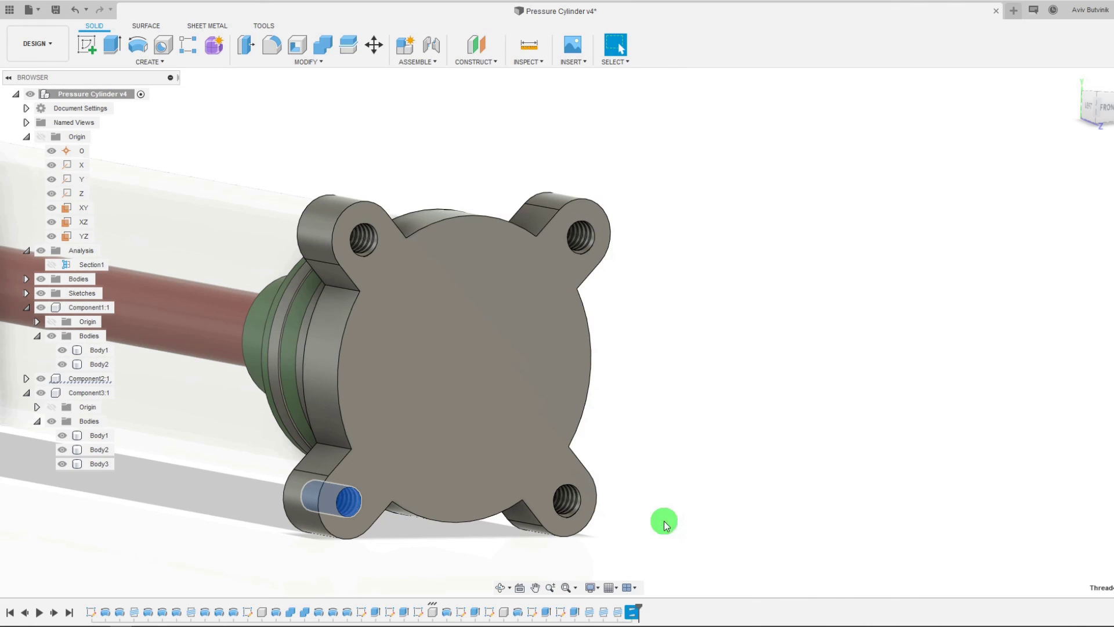
click(1033, 183)
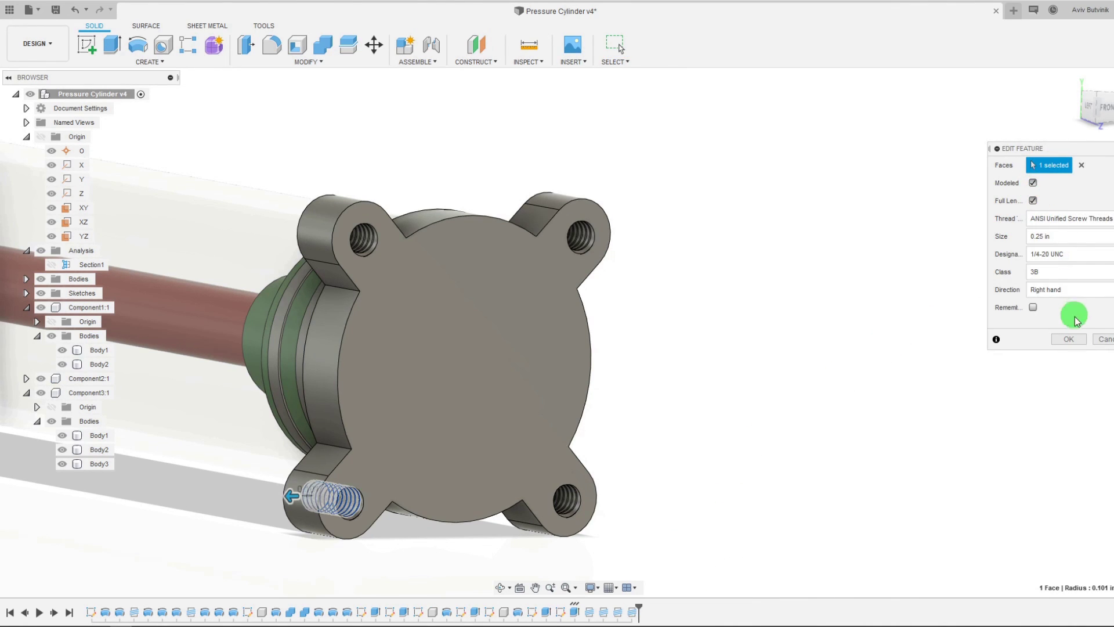
click(1069, 339)
scroll(617, 416, down, 2)
scroll(465, 515, up, 6)
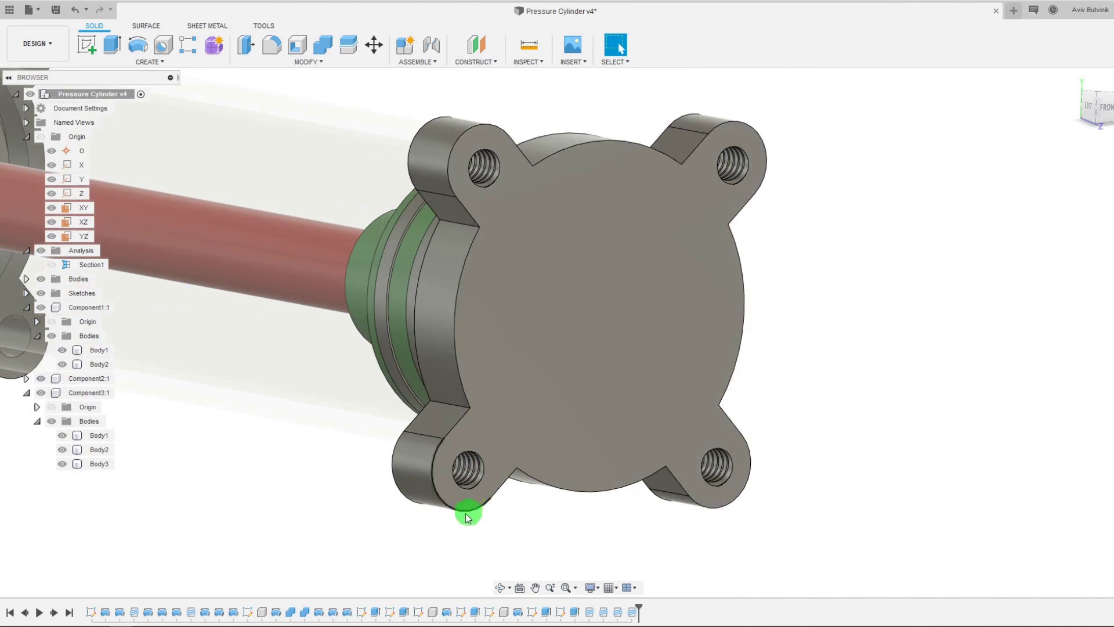
scroll(495, 476, up, 2)
scroll(490, 511, down, 2)
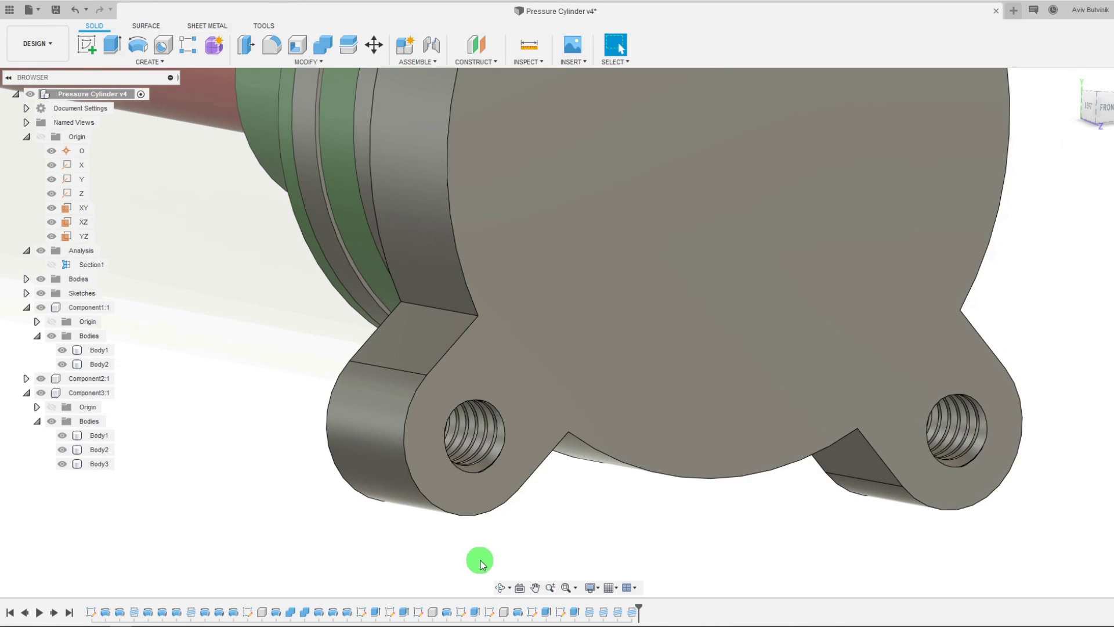
click(501, 587)
drag(519, 461, 607, 464)
drag(521, 436, 398, 316)
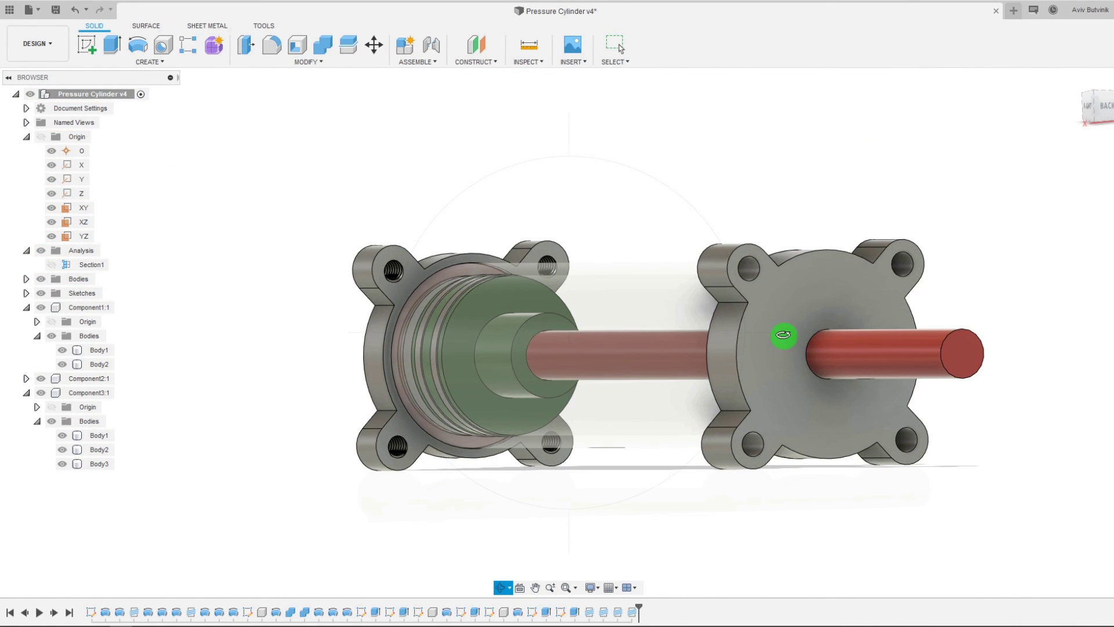
key(Escape)
click(491, 369)
scroll(491, 369, up, 3)
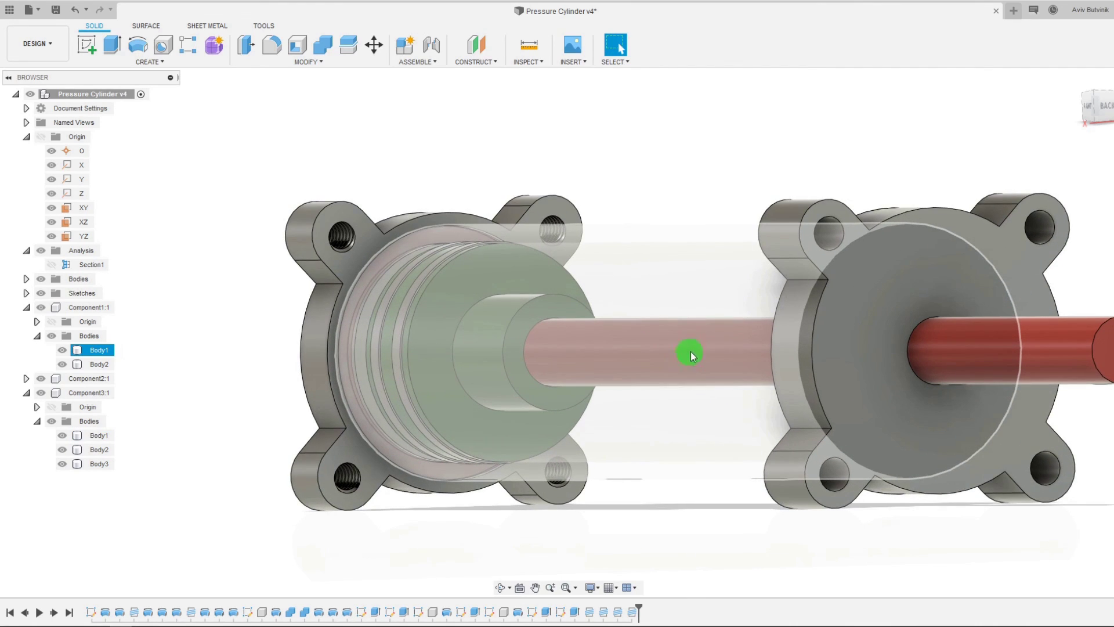
click(809, 311)
click(831, 235)
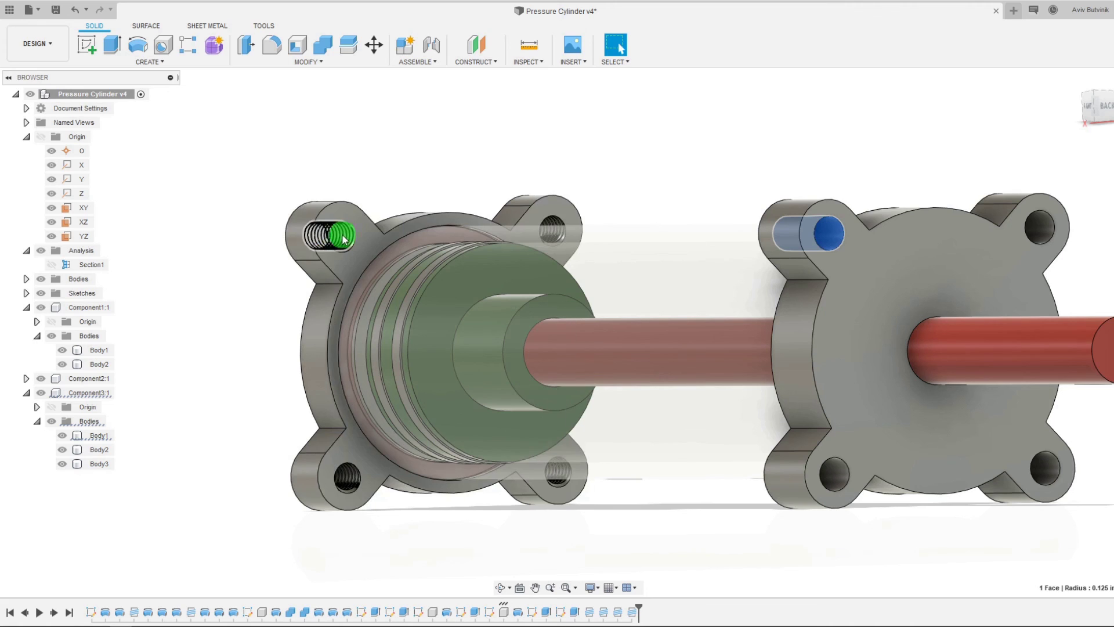
scroll(704, 267, down, 5)
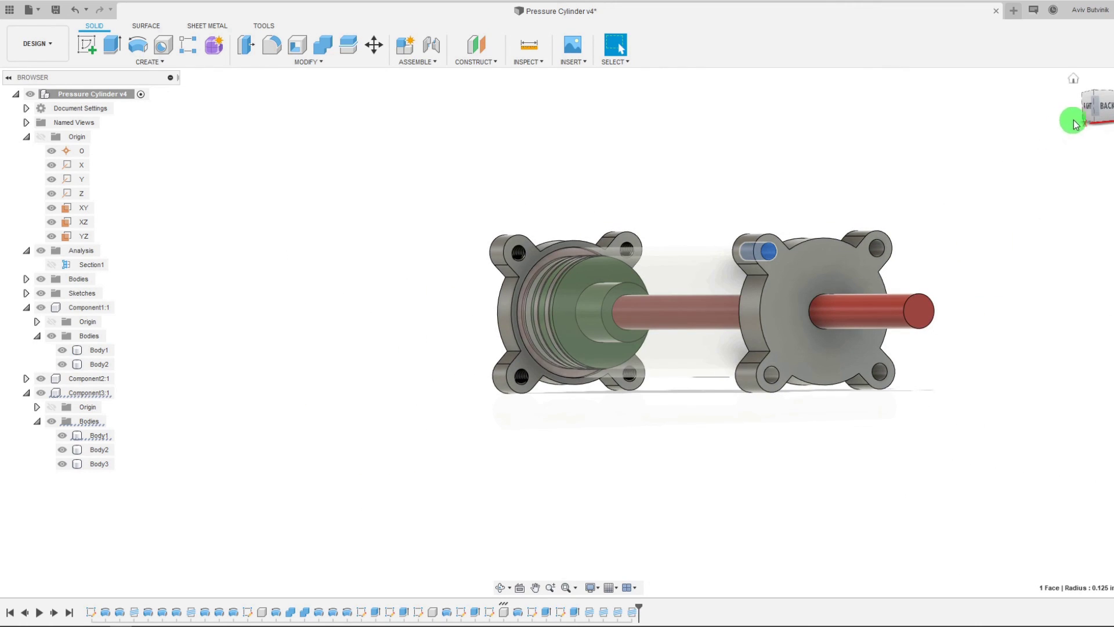
click(1087, 110)
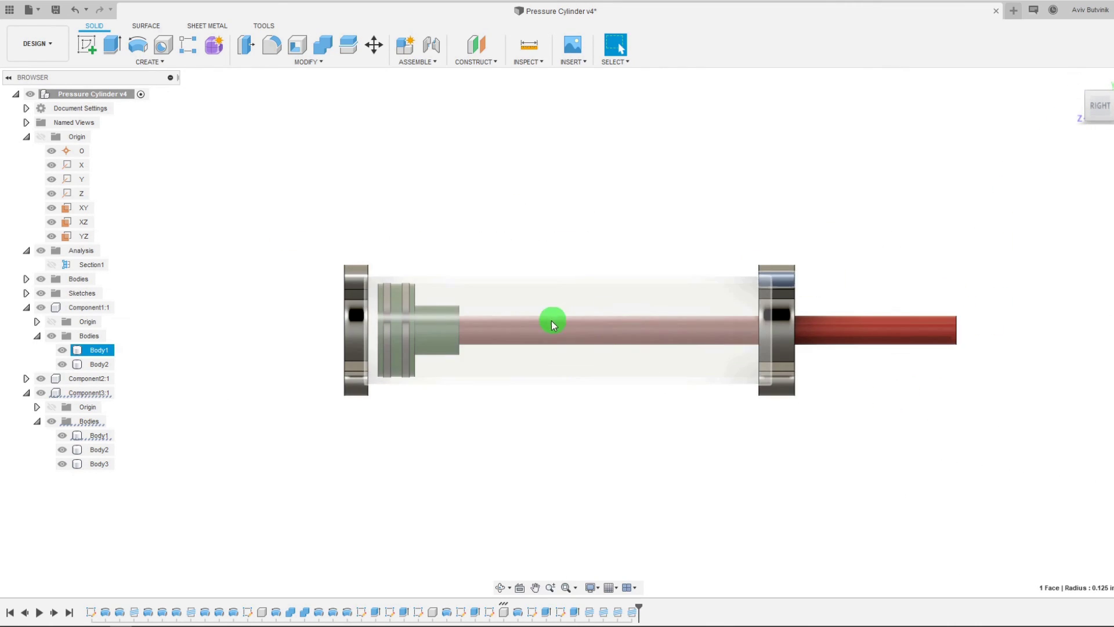
click(1088, 97)
scroll(1015, 289, up, 3)
scroll(636, 236, down, 2)
click(636, 236)
scroll(1042, 208, up, 2)
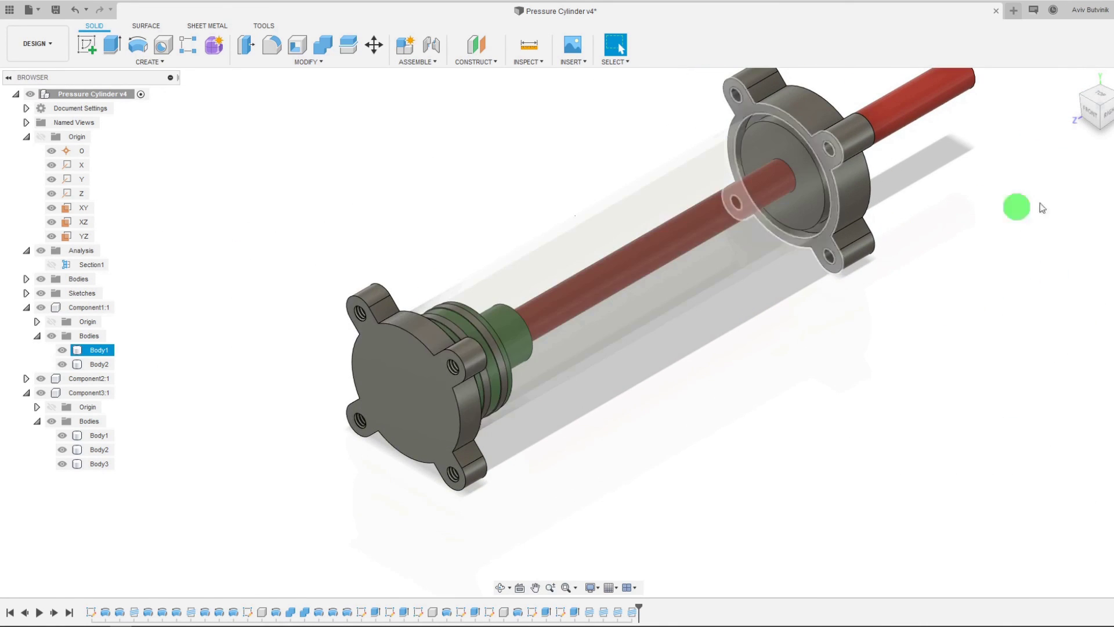
click(1093, 111)
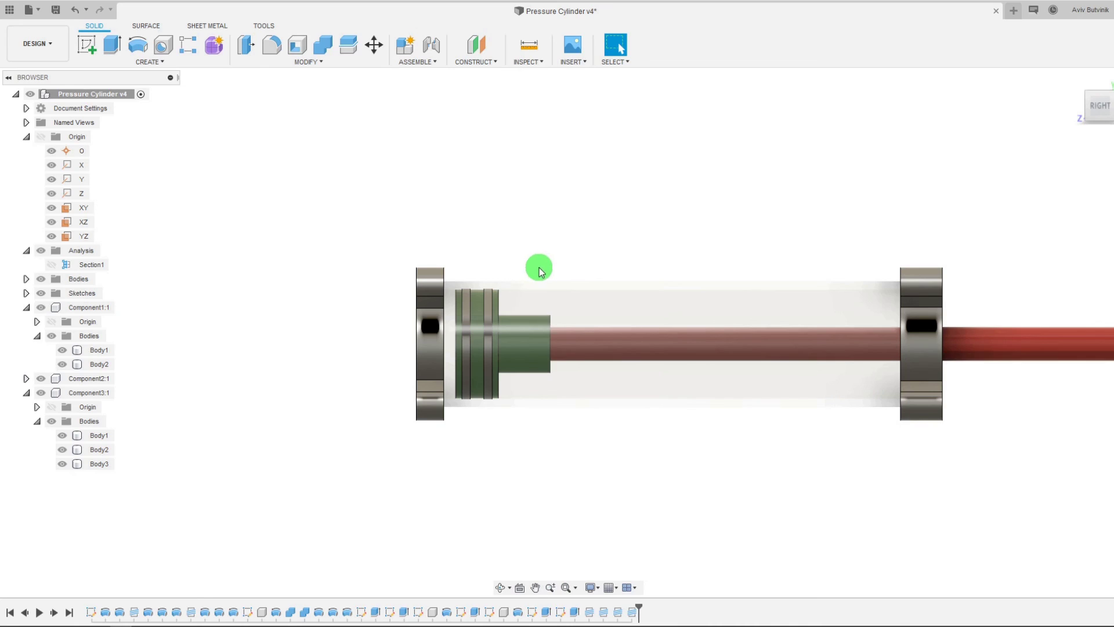